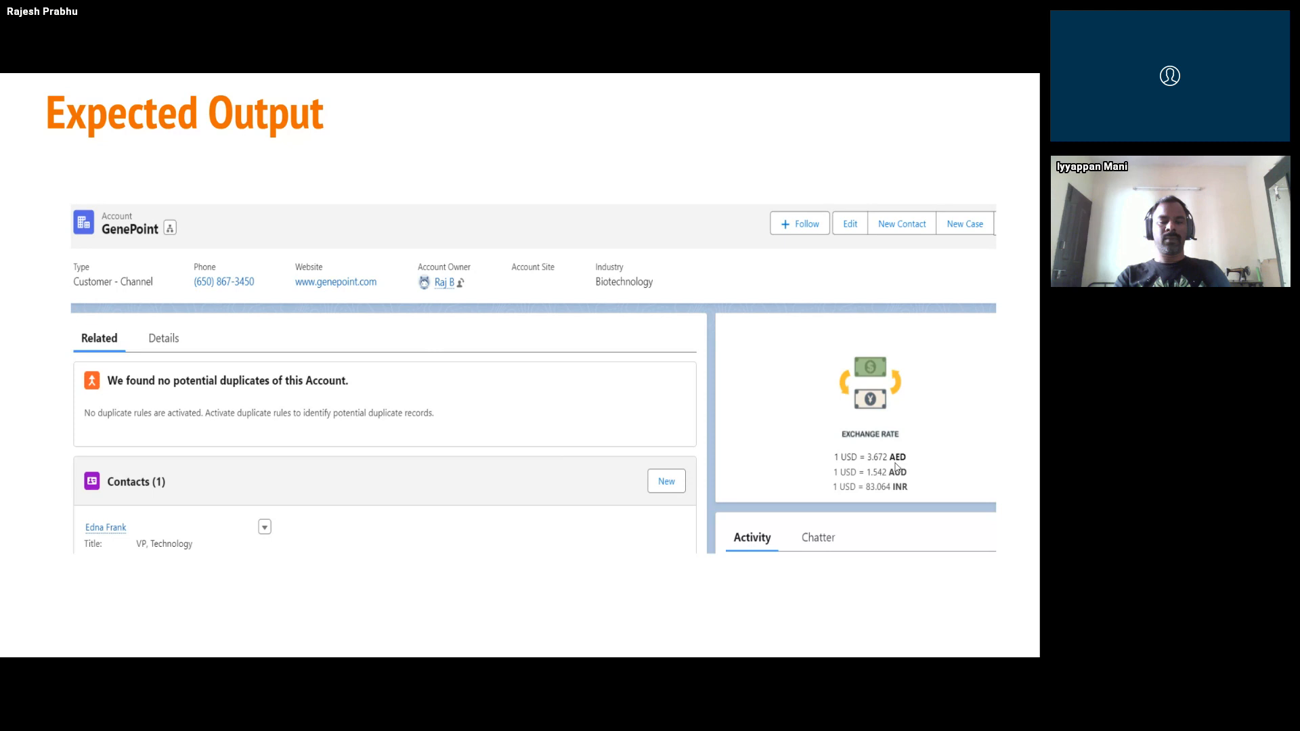
Advance the presentation to the "What is needed" slide, and select the ExchangeRate-API dashboard address in the notes file
click(896, 469)
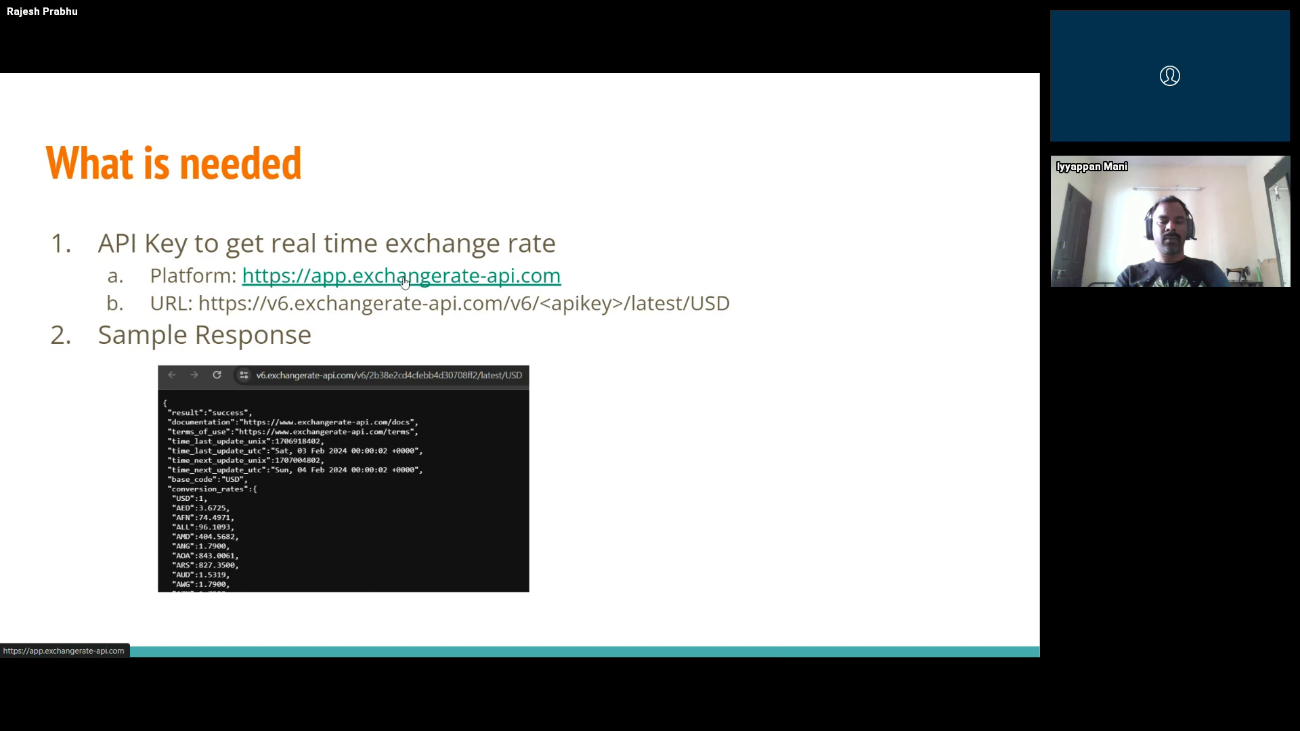
key(alt+Tab)
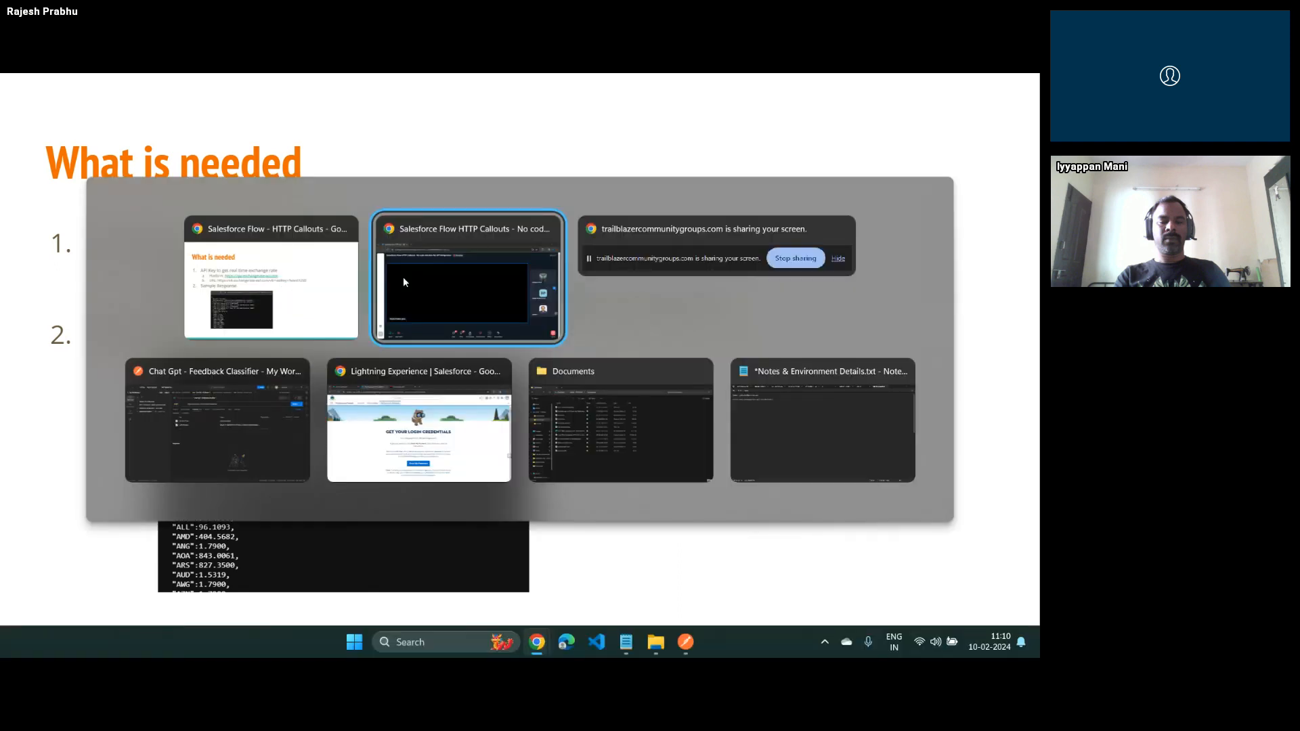
key(alt+Tab)
key(alt+Tab)
key(alt+Tab)
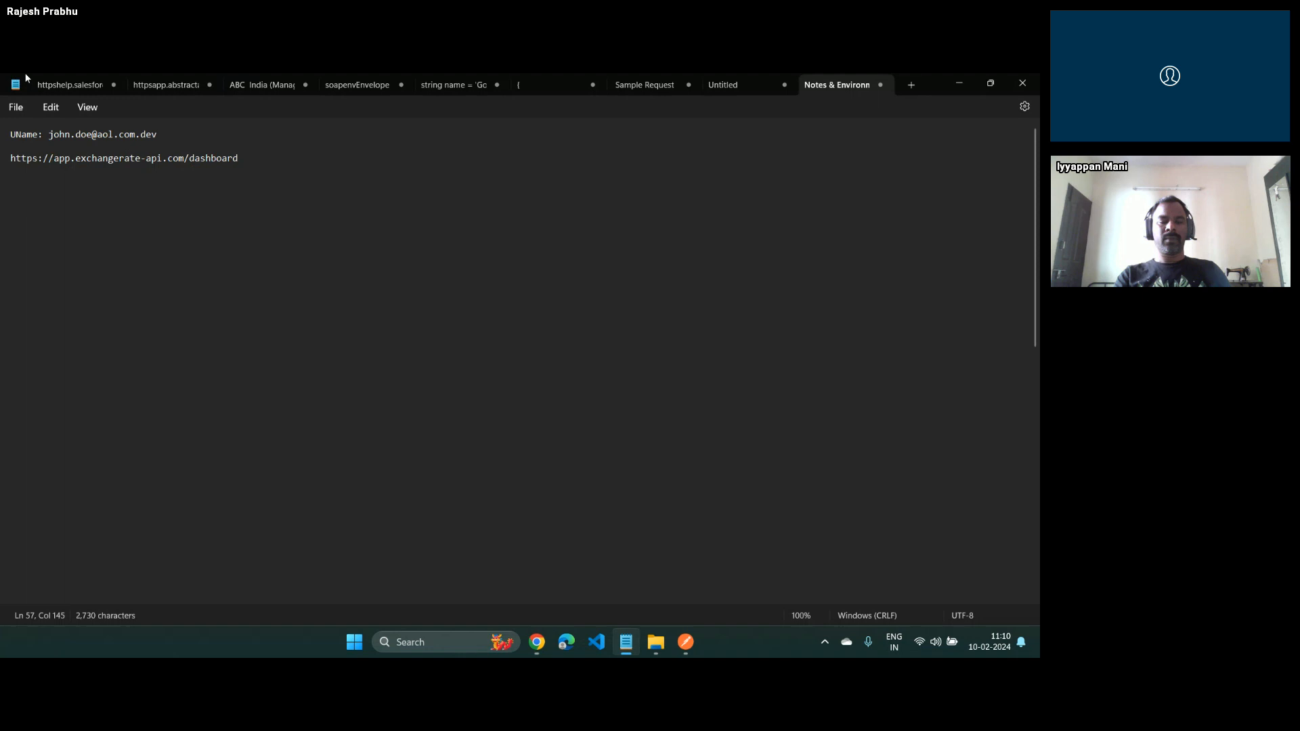
triple_click(96, 159)
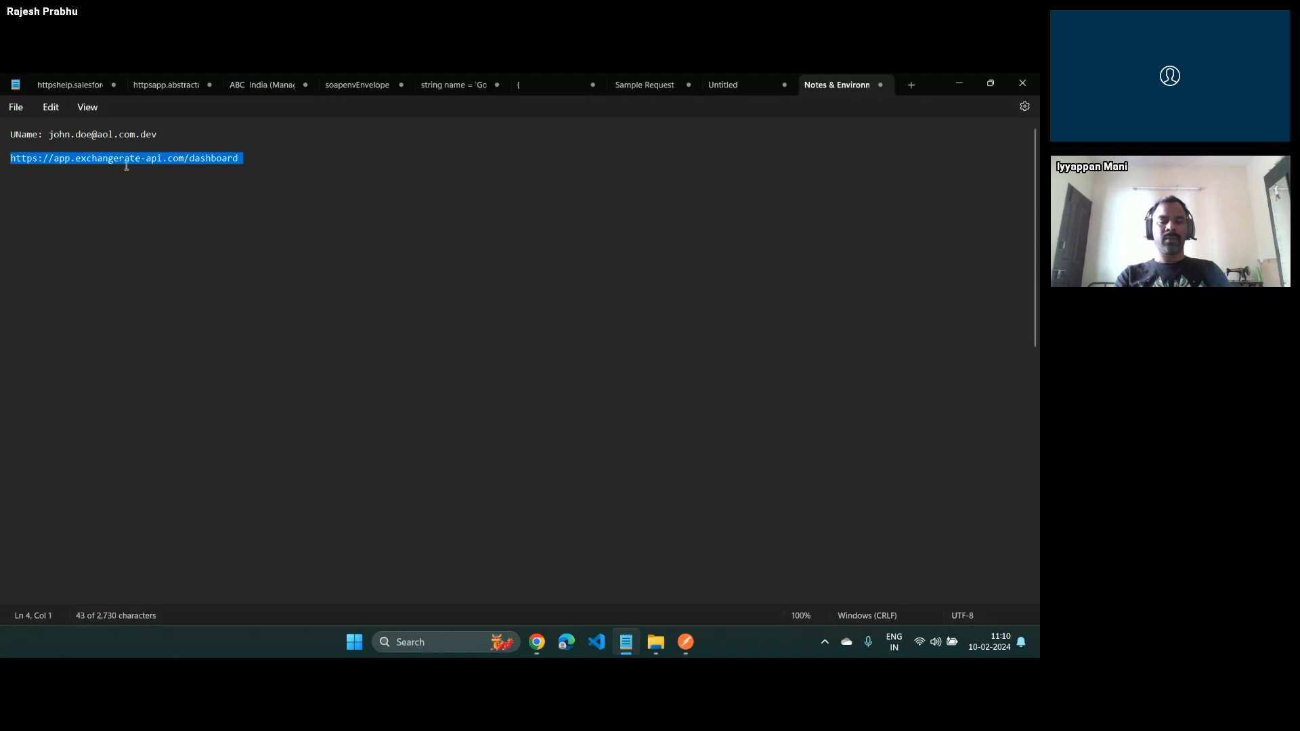
Switch to the browser window with the Salesforce pages and load app.exchangerate-api.com/dashboard in a tab beside them
key(alt+Tab)
key(alt+Tab)
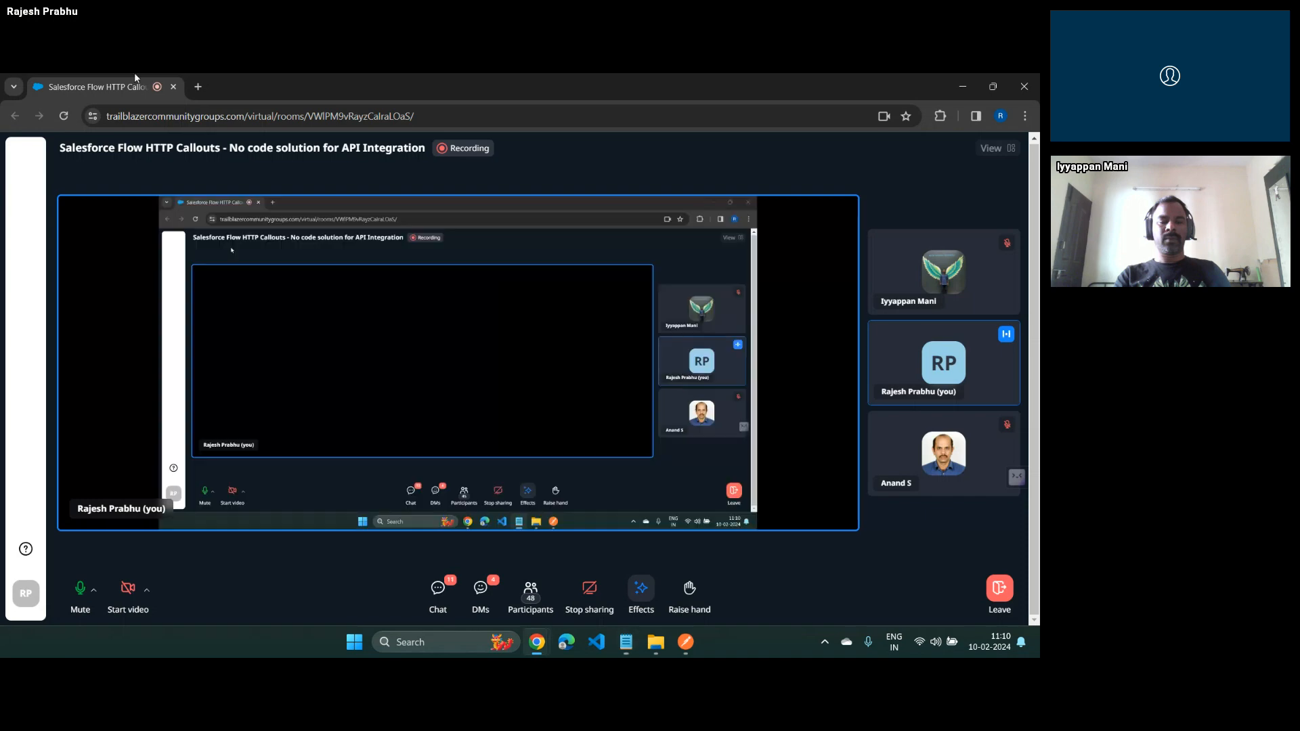
key(alt+Tab)
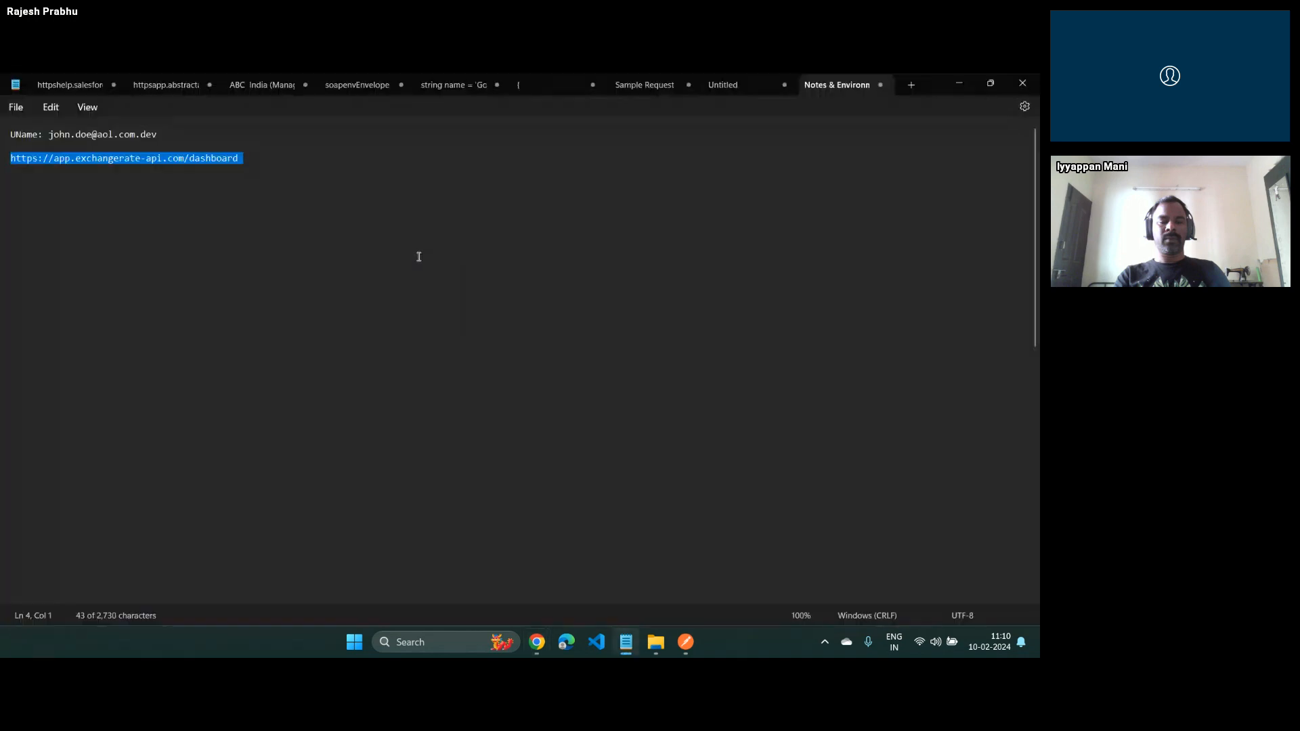
key(alt+Tab)
key(alt+Tab)
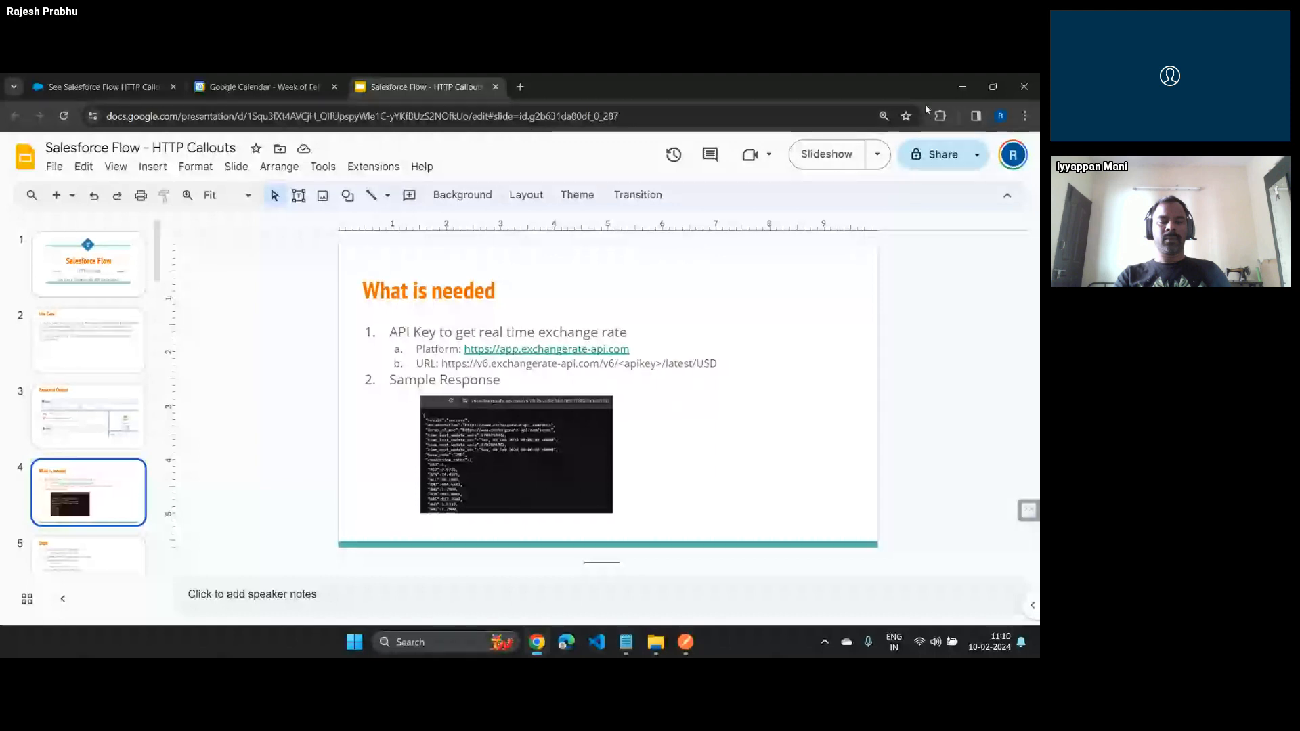
click(823, 161)
key(alt+Tab)
key(alt+Tab)
key(alt+Tab)
key(alt+Tab)
key(alt+Tab)
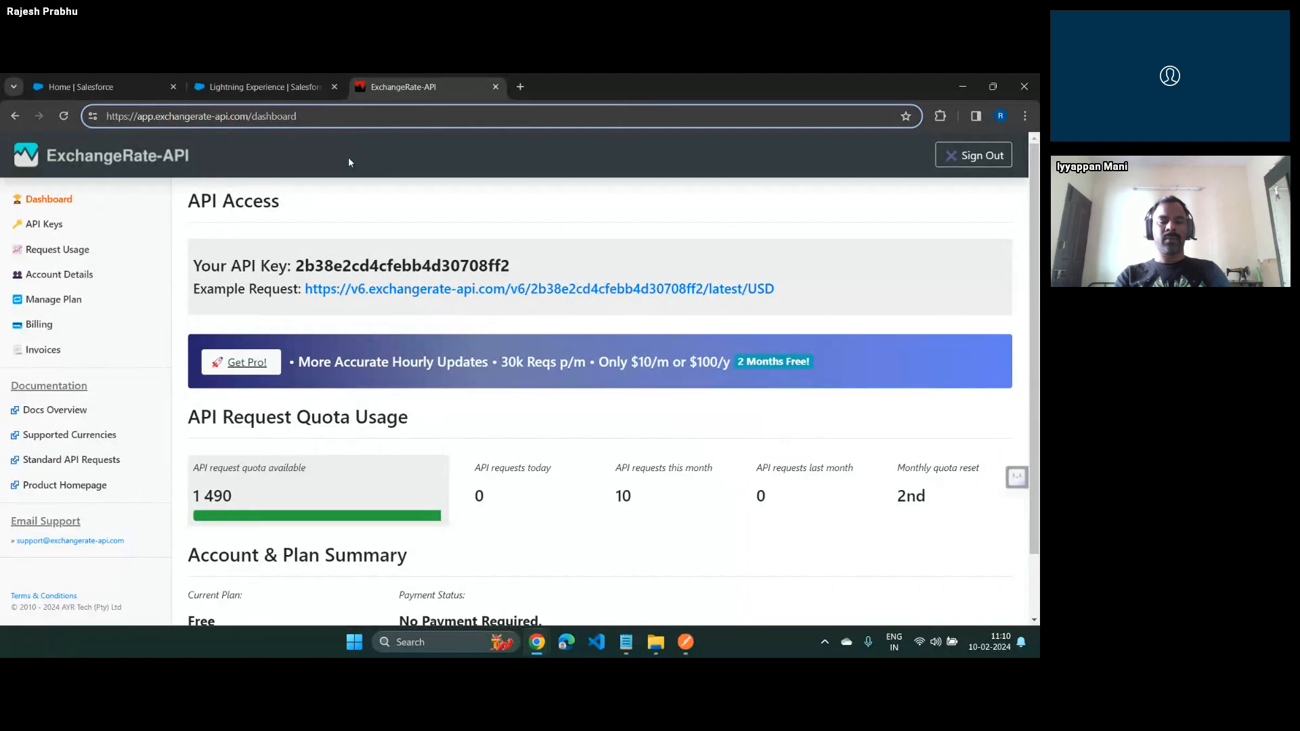
Highlight the API key on the dashboard, open the example USD request in a new tab, and locate the key in its address
drag(300, 271, 607, 263)
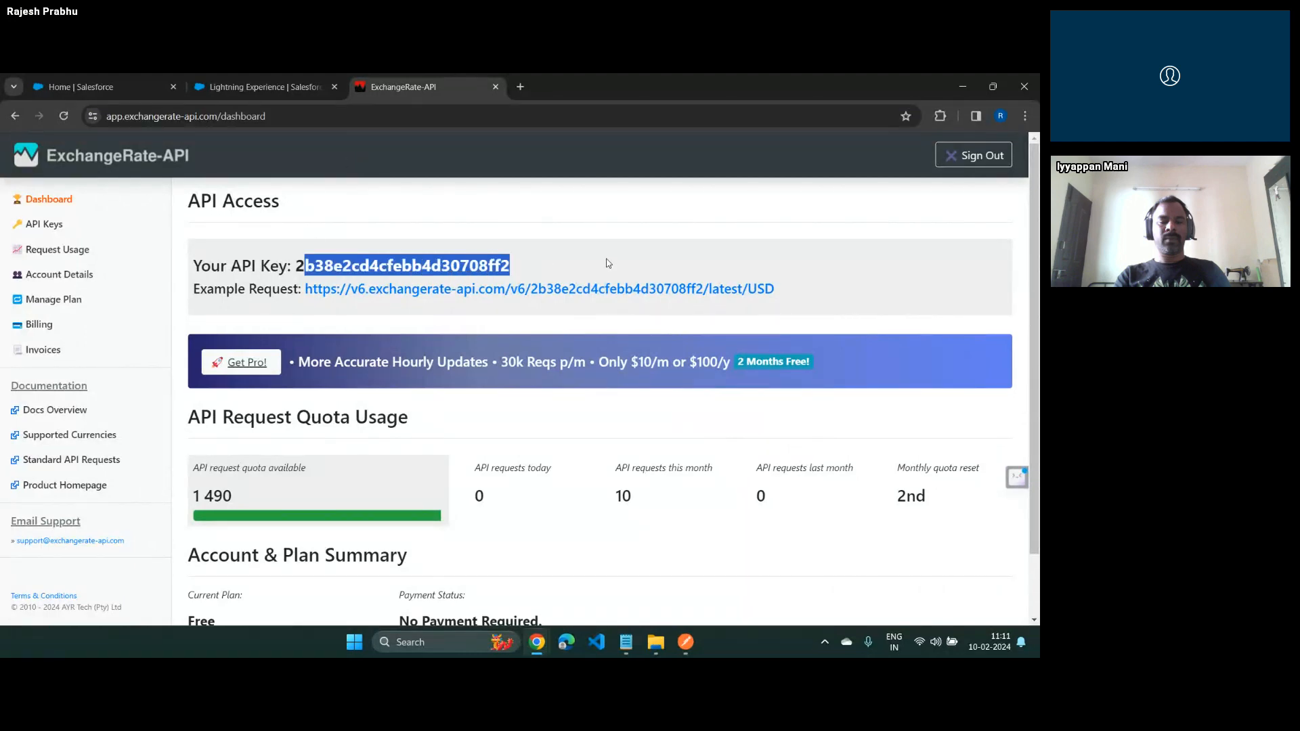
click(608, 263)
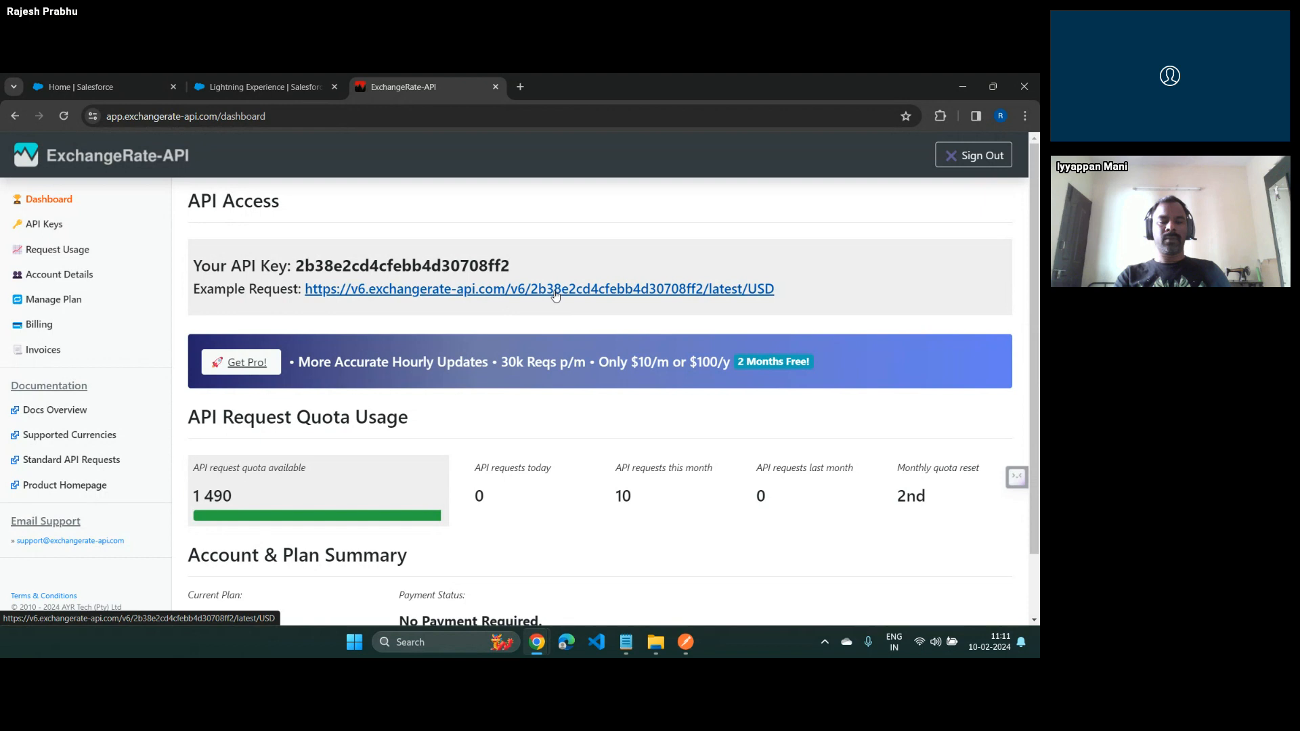
right_click(683, 296)
click(719, 304)
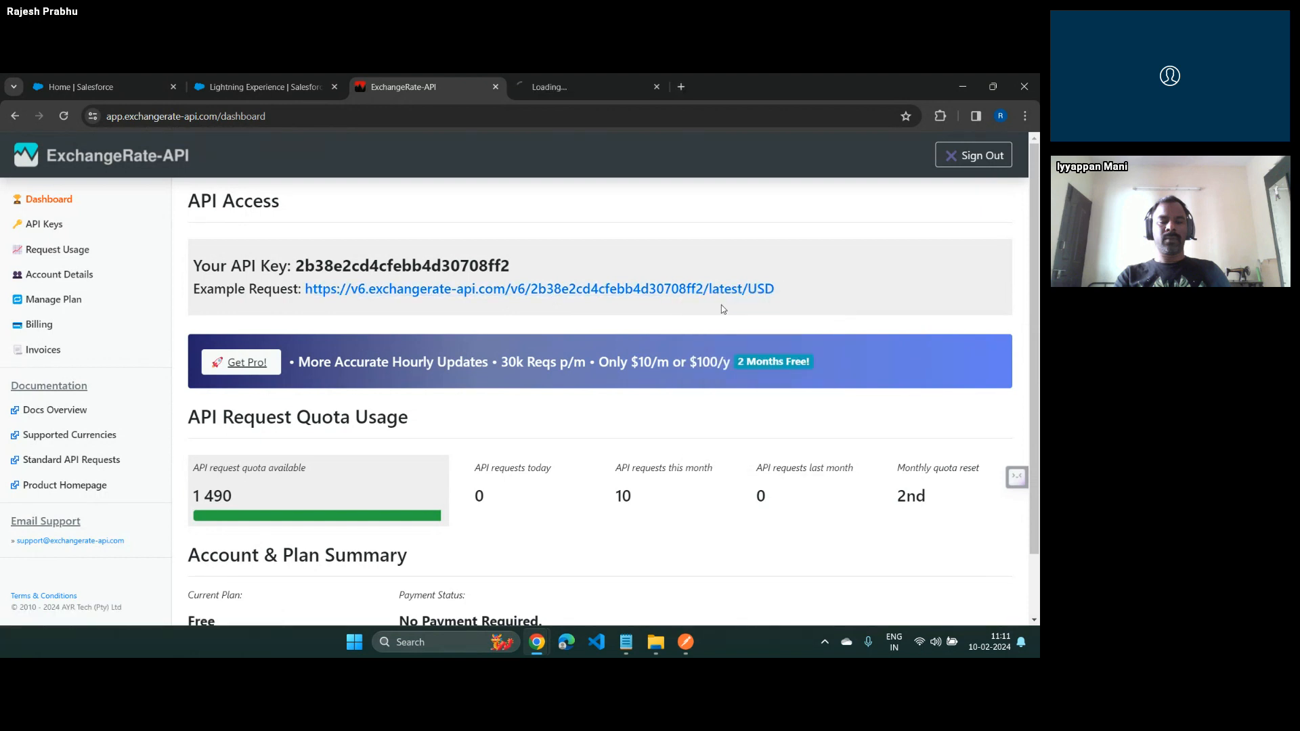
click(572, 85)
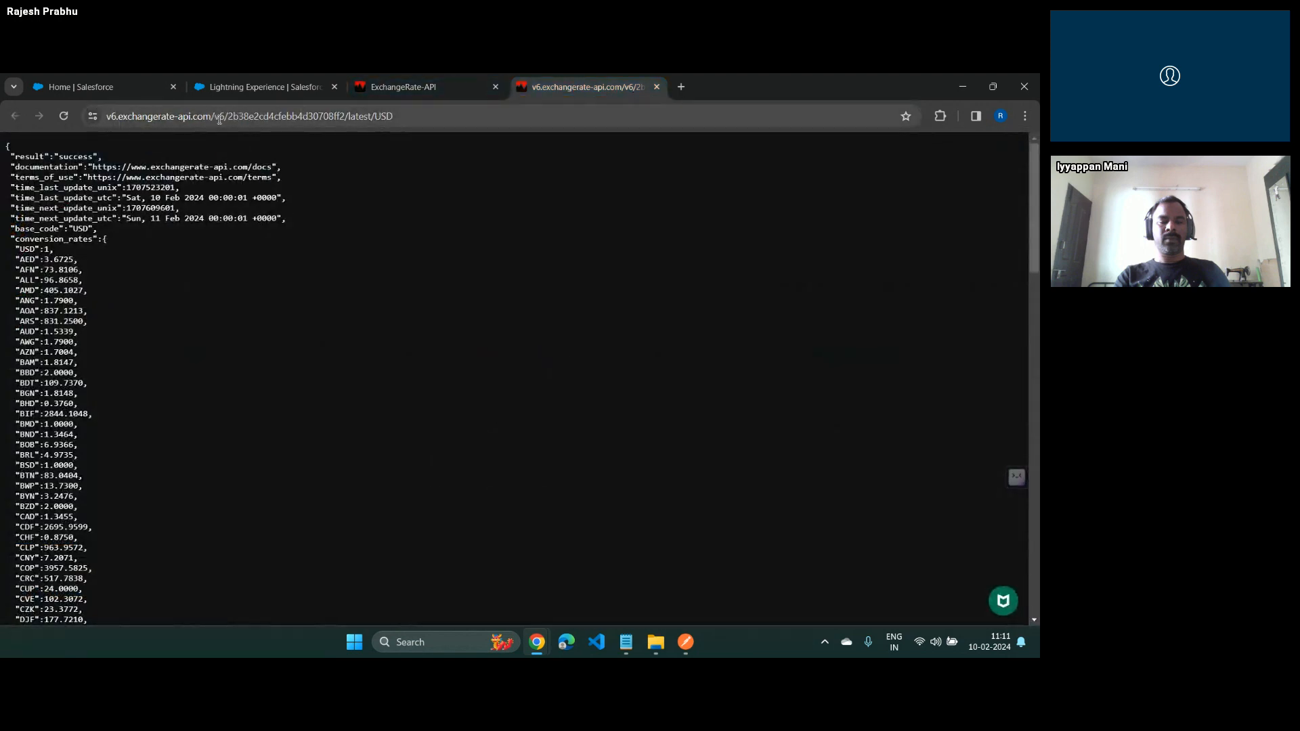
drag(219, 119, 376, 120)
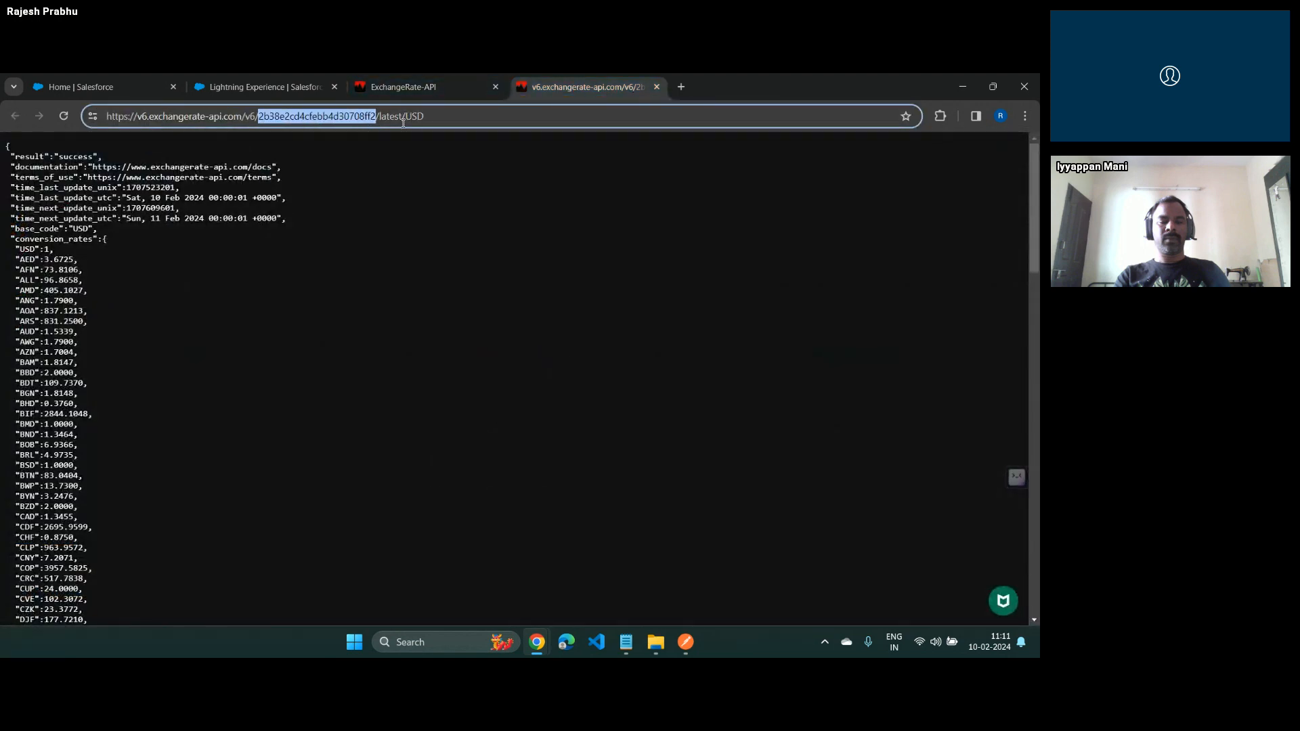
click(477, 269)
Request the latest exchange rates with INR as the base currency and look through the conversion rates in the response
click(386, 115)
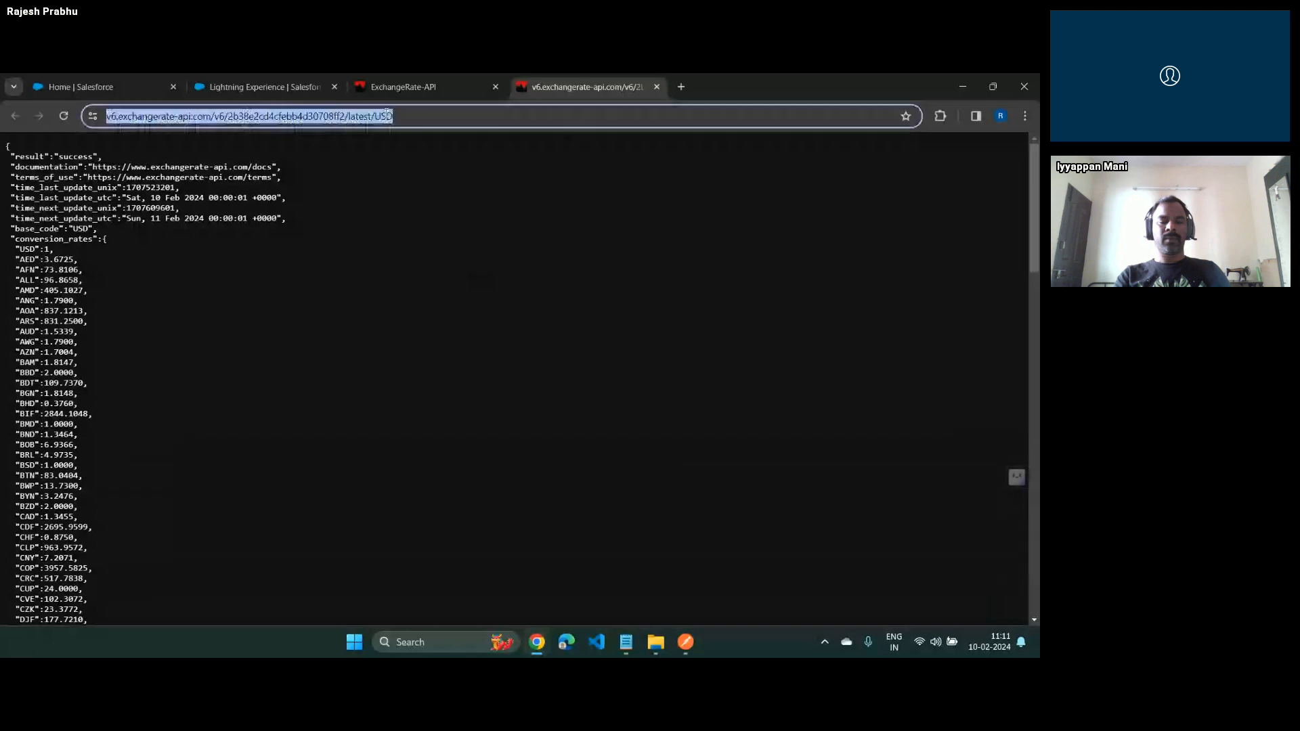
double_click(386, 115)
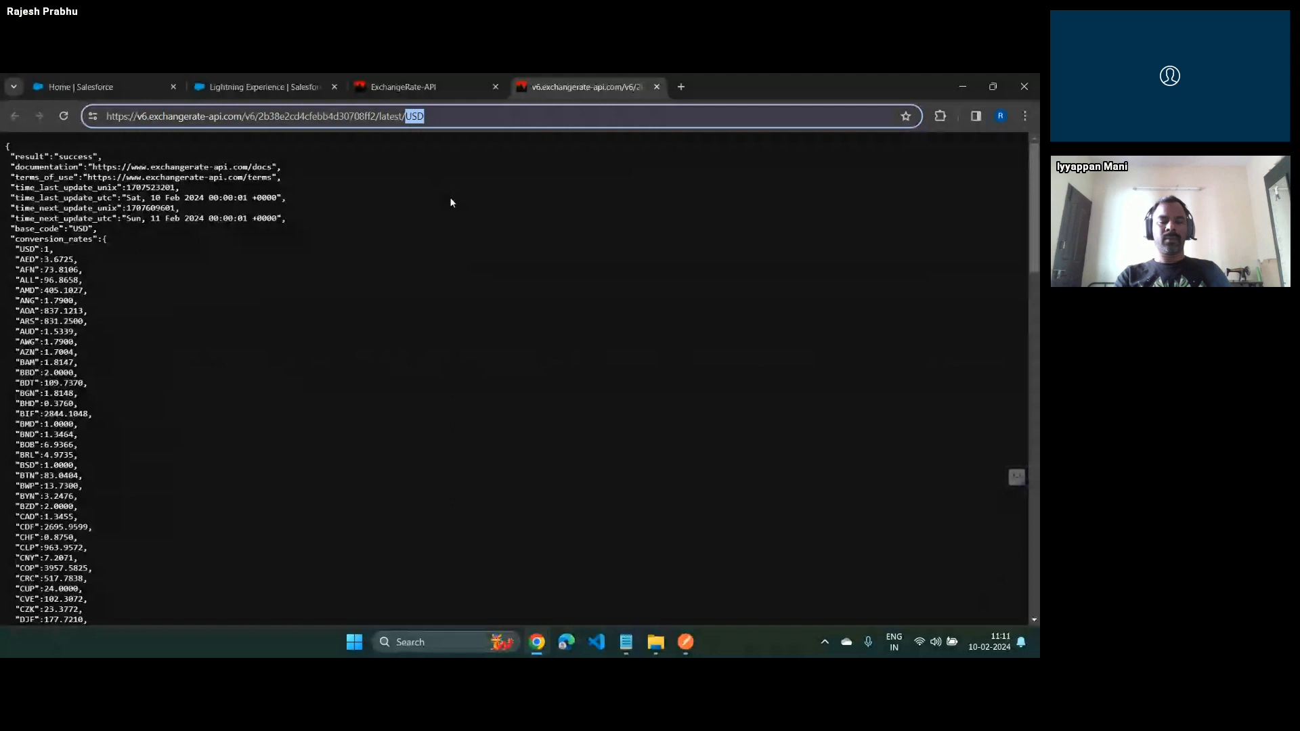
text(INR)
key(Return)
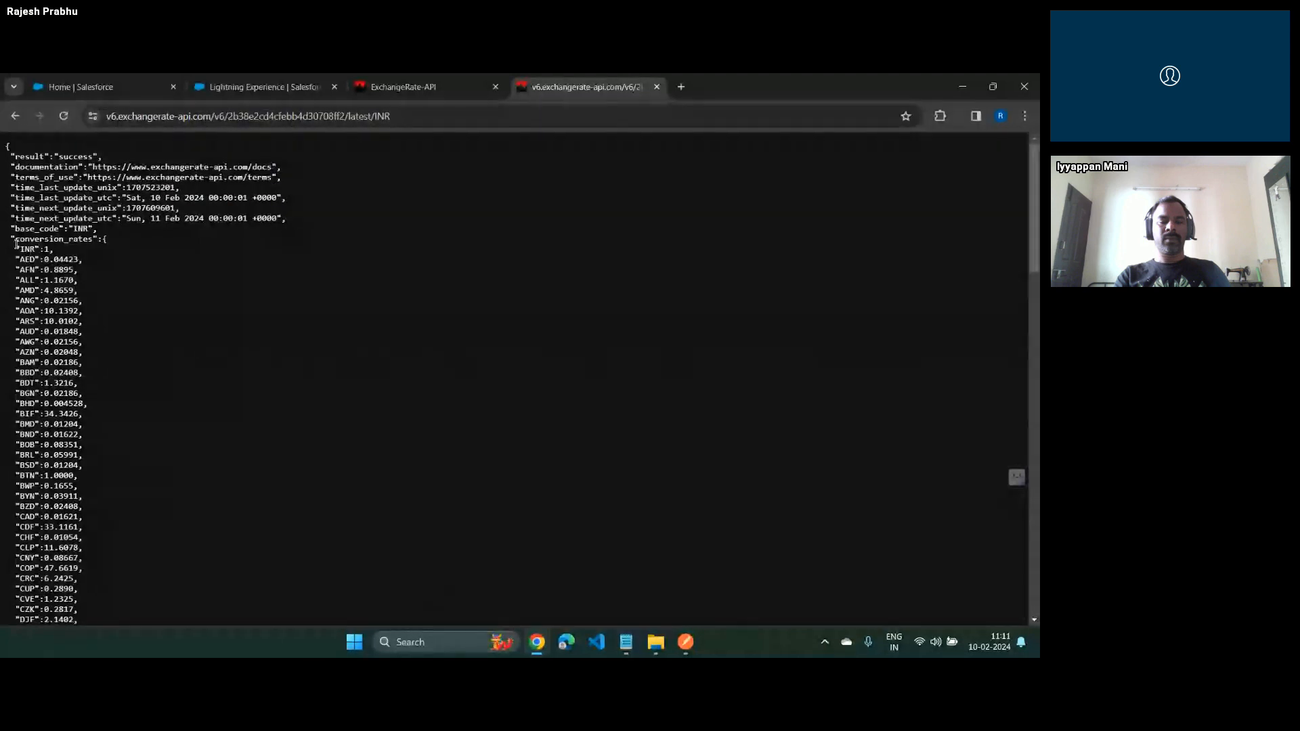
drag(15, 249, 54, 238)
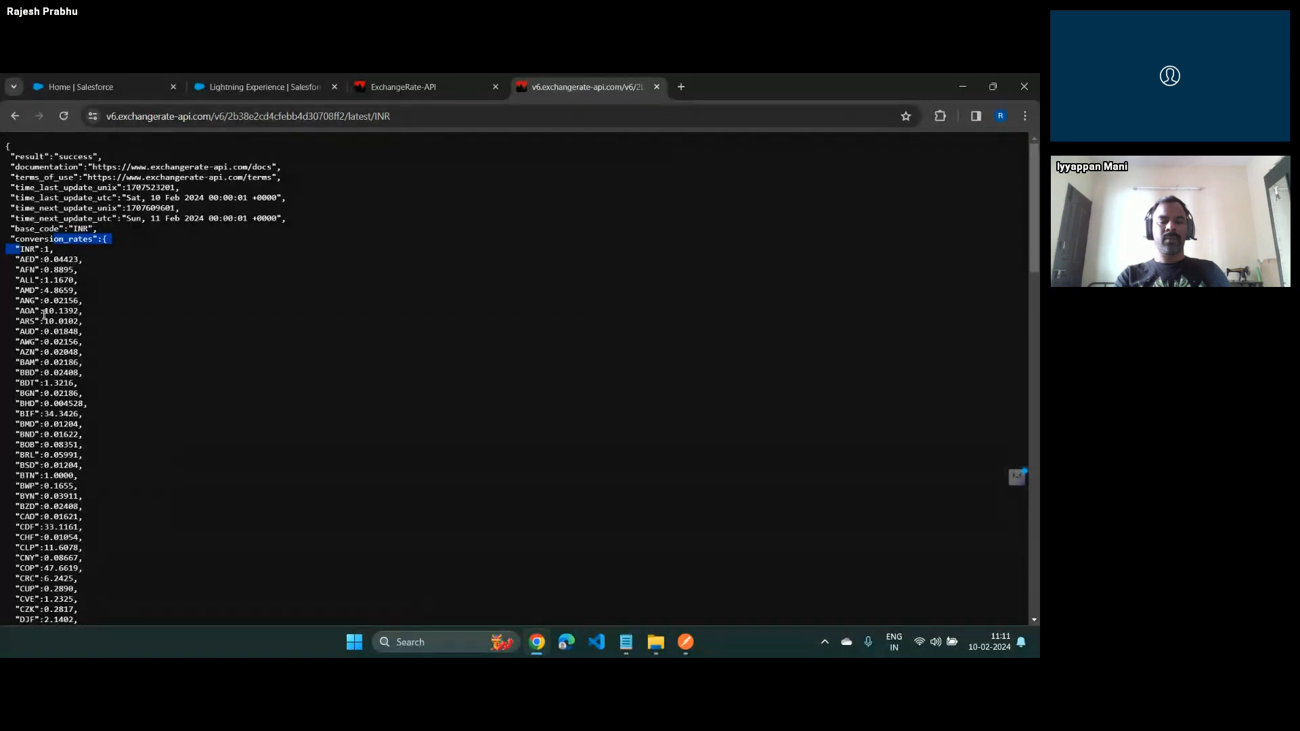
scroll(127, 521, down, 15)
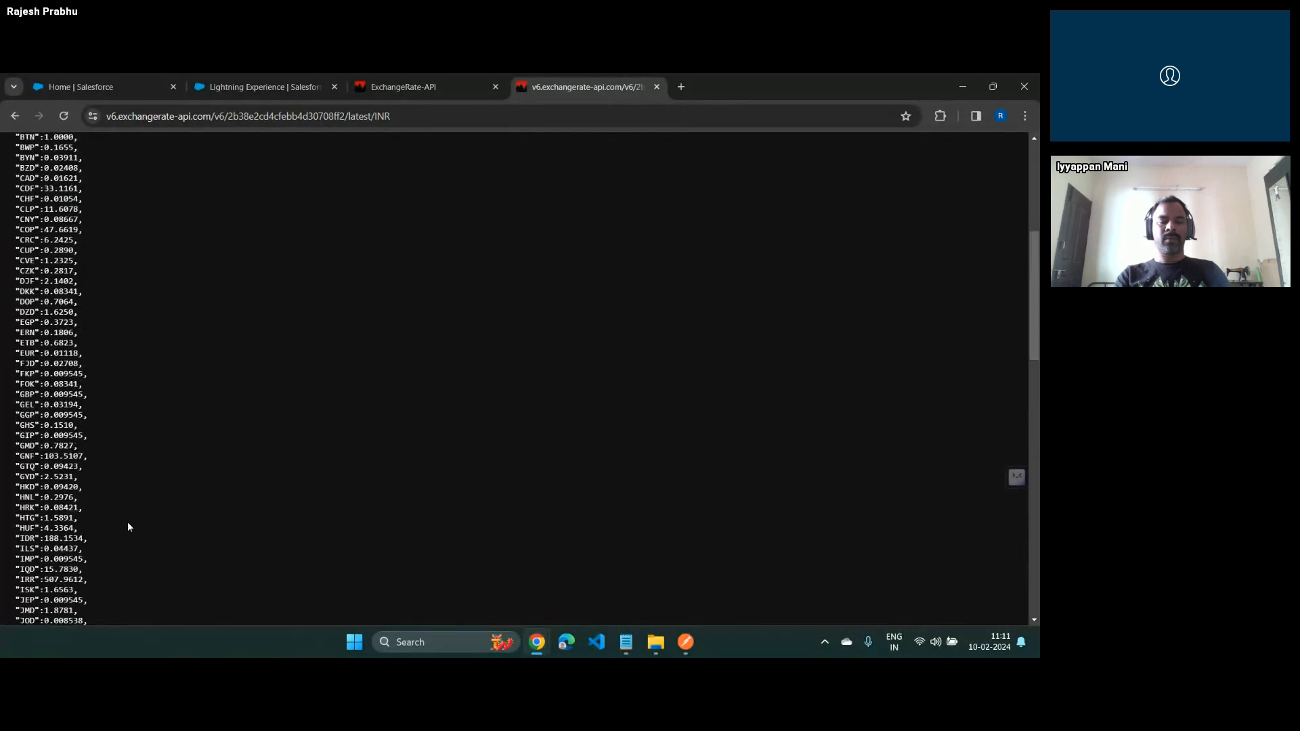
scroll(126, 532, down, 1)
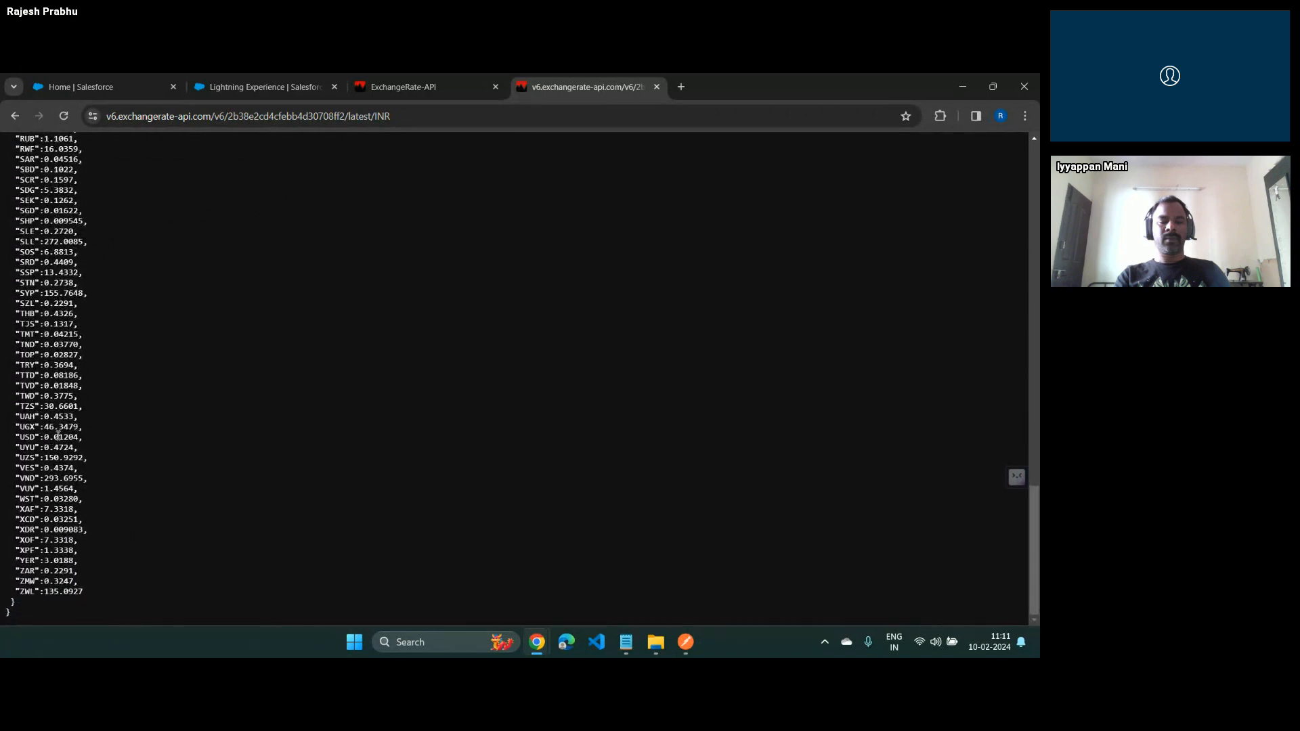
scroll(205, 499, up, 12)
scroll(208, 502, up, 8)
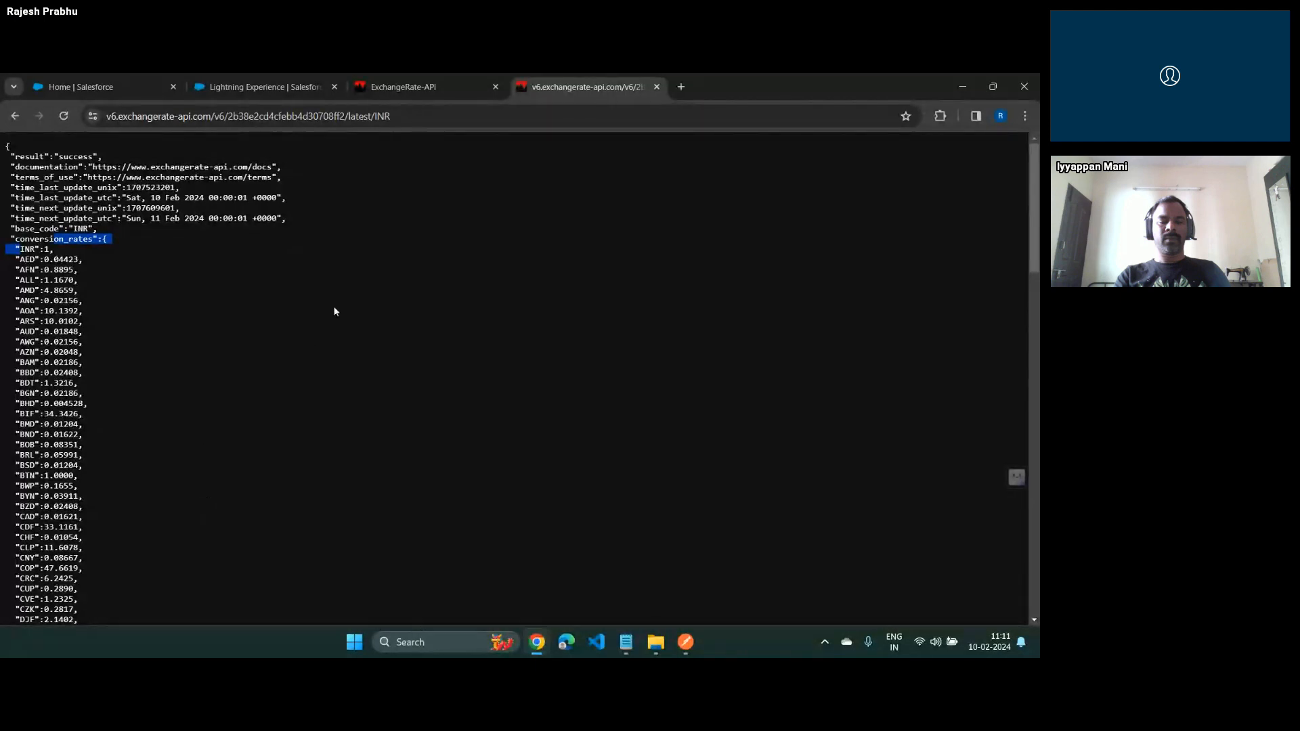
Change the base currency in the request address back to USD and reload the rates
double_click(381, 116)
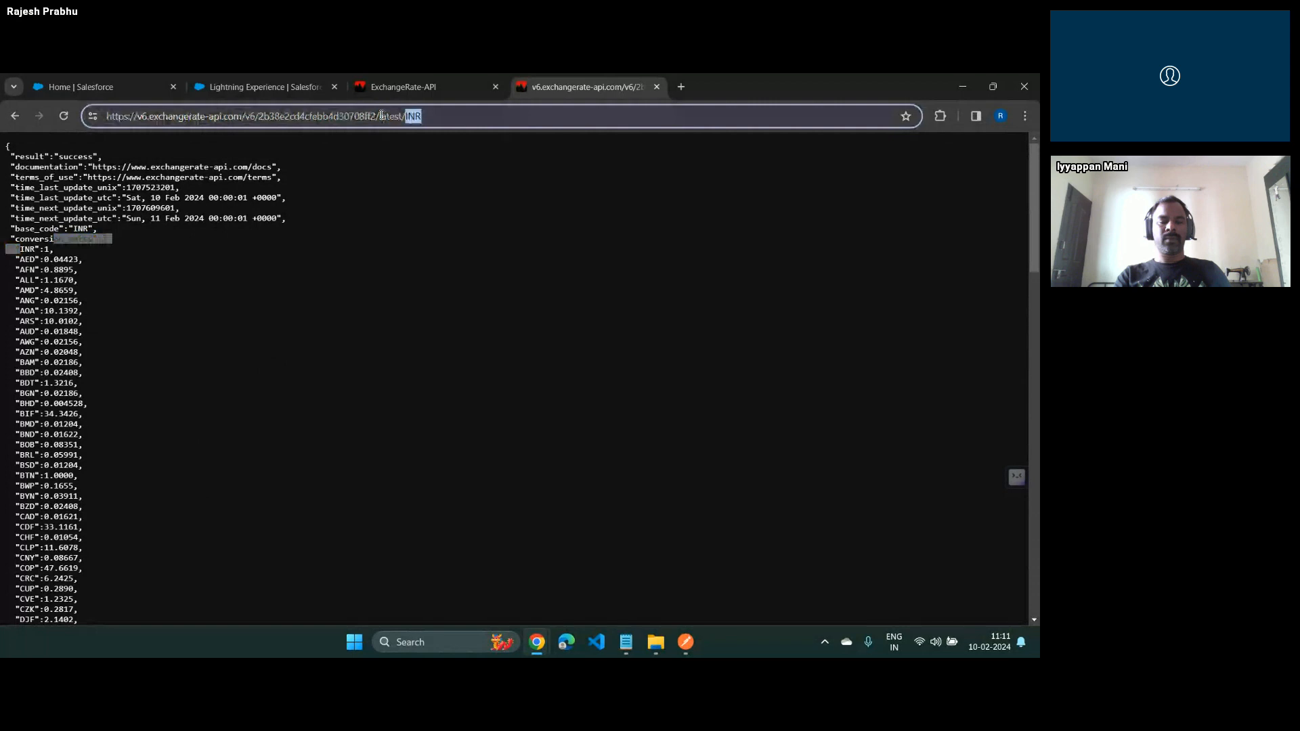
text(USD)
key(Return)
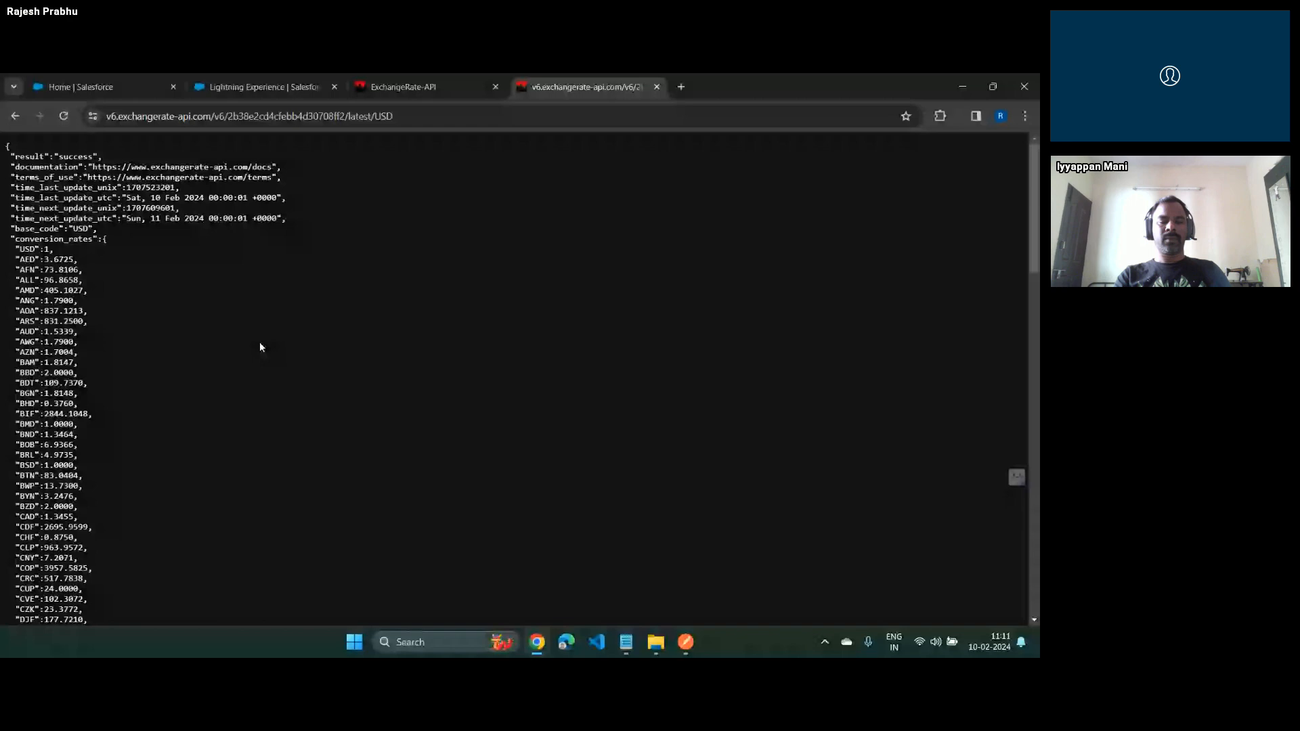
Return to the ExchangeRate-API dashboard and check the API request quota usage and the number of requests made today
click(402, 88)
key(alt+Tab)
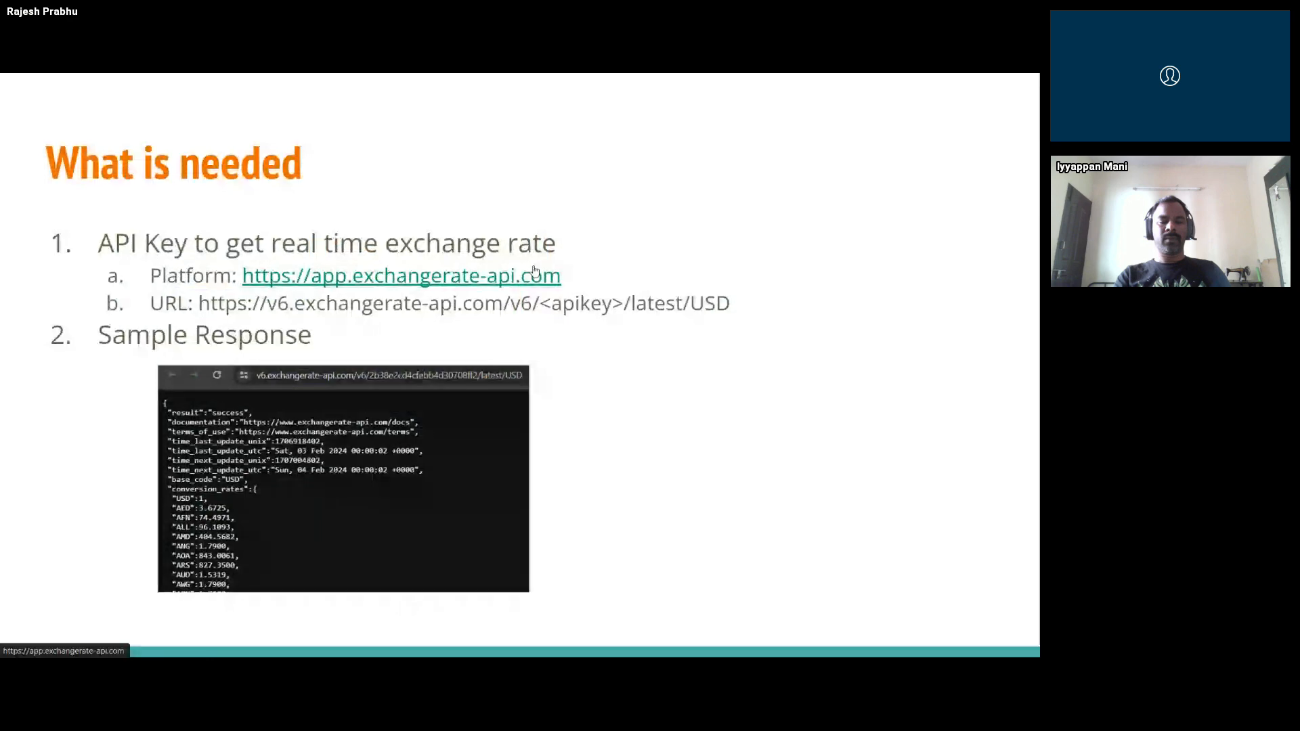
key(alt+Tab)
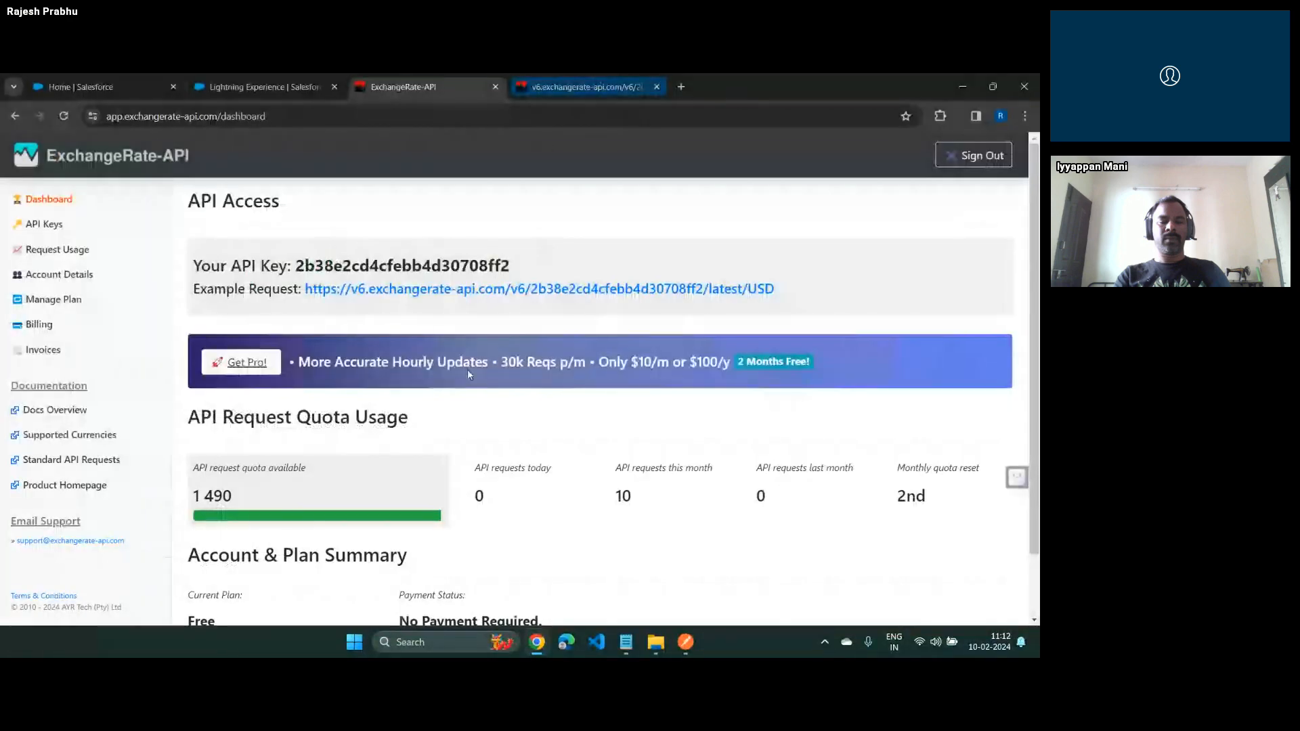
scroll(468, 368, down, 1)
double_click(497, 424)
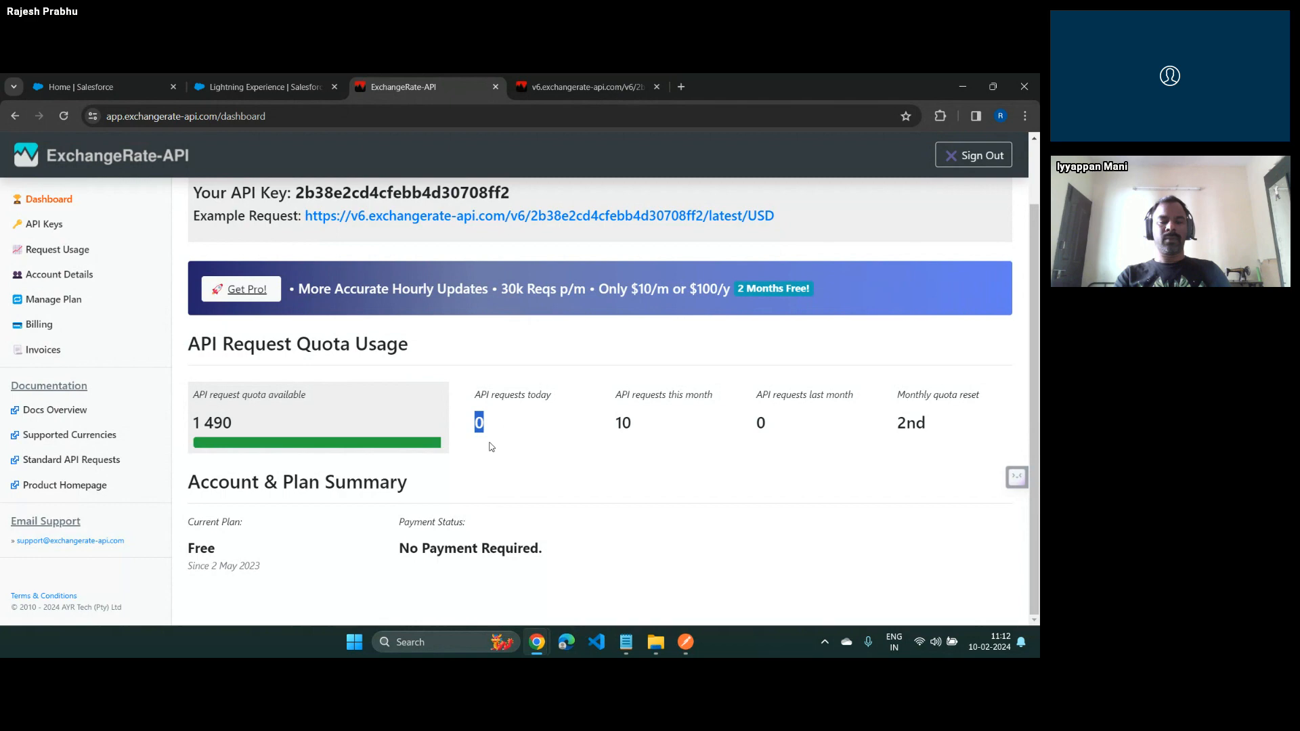
Go to the Salesforce Trailhead Playground and open its Setup in a new tab
key(alt+Tab)
click(276, 88)
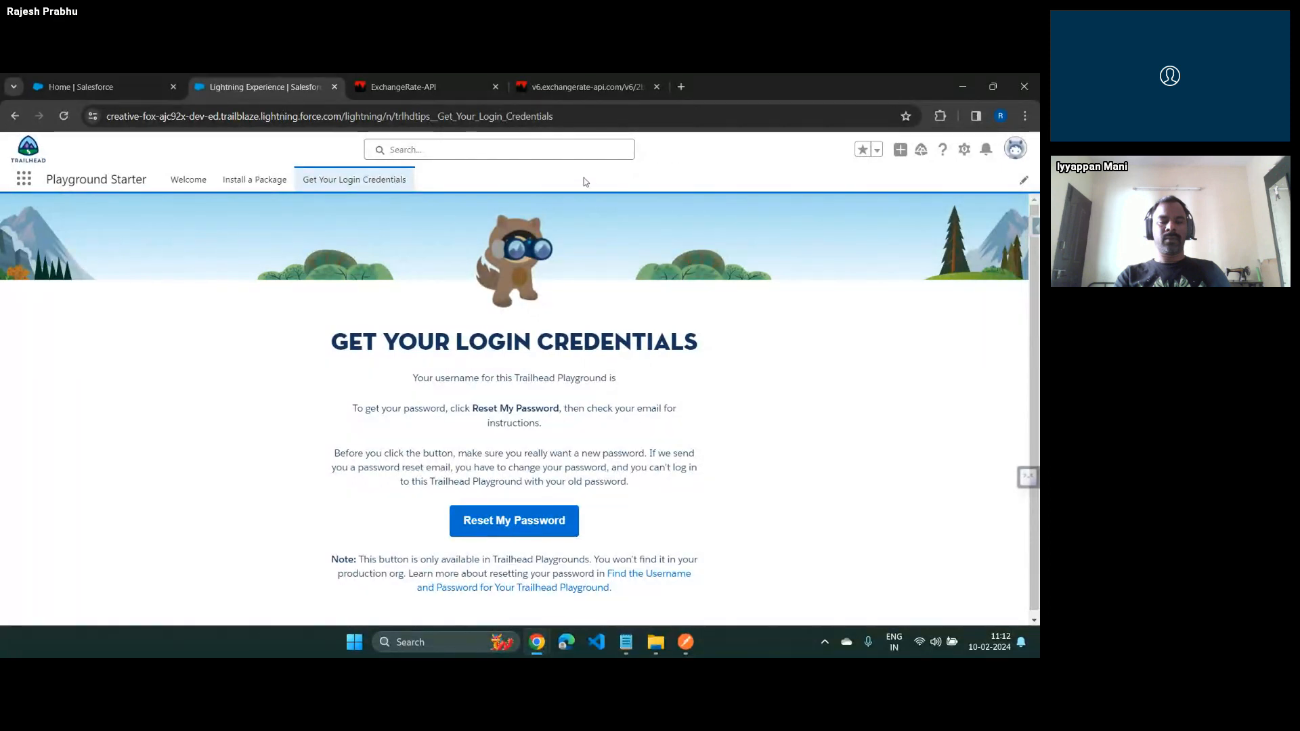
click(964, 150)
click(895, 186)
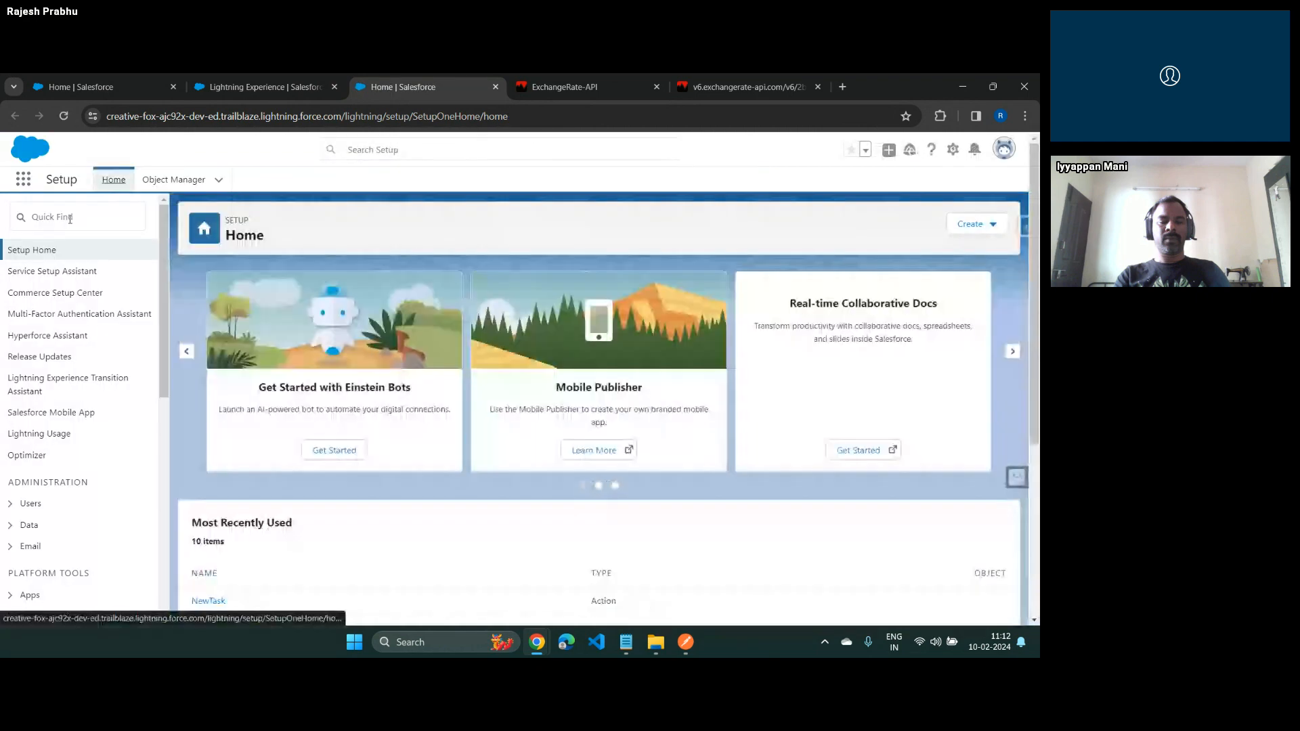
Find the Flows page by searching Setup for "Flow", and create a new Screen Flow from there
click(68, 224)
text(Flow)
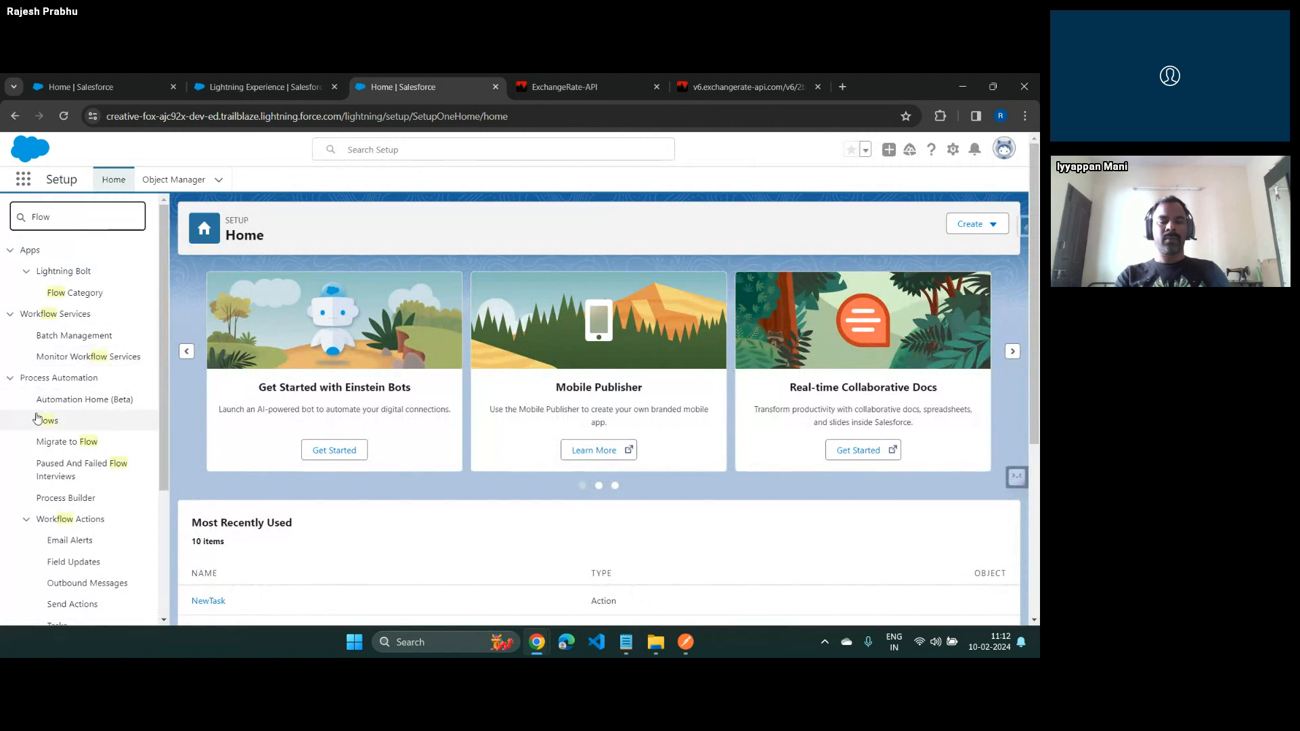
click(42, 419)
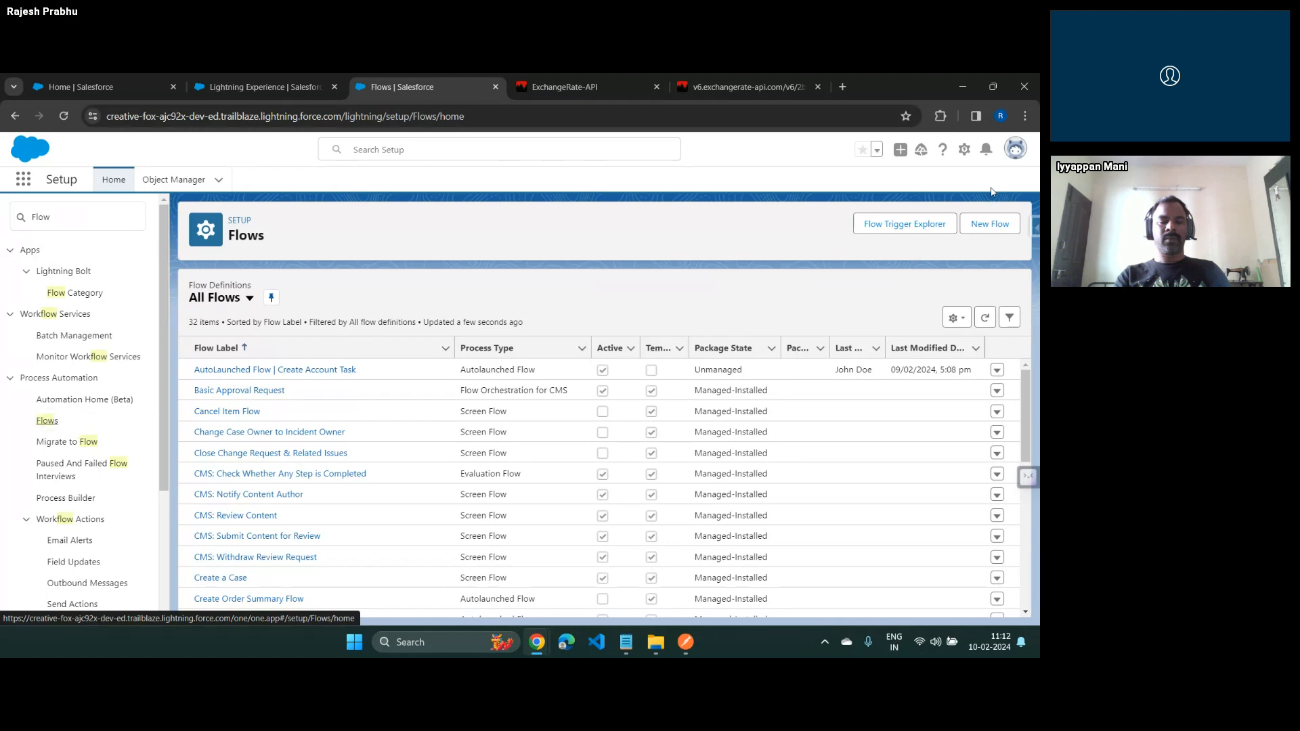
click(990, 223)
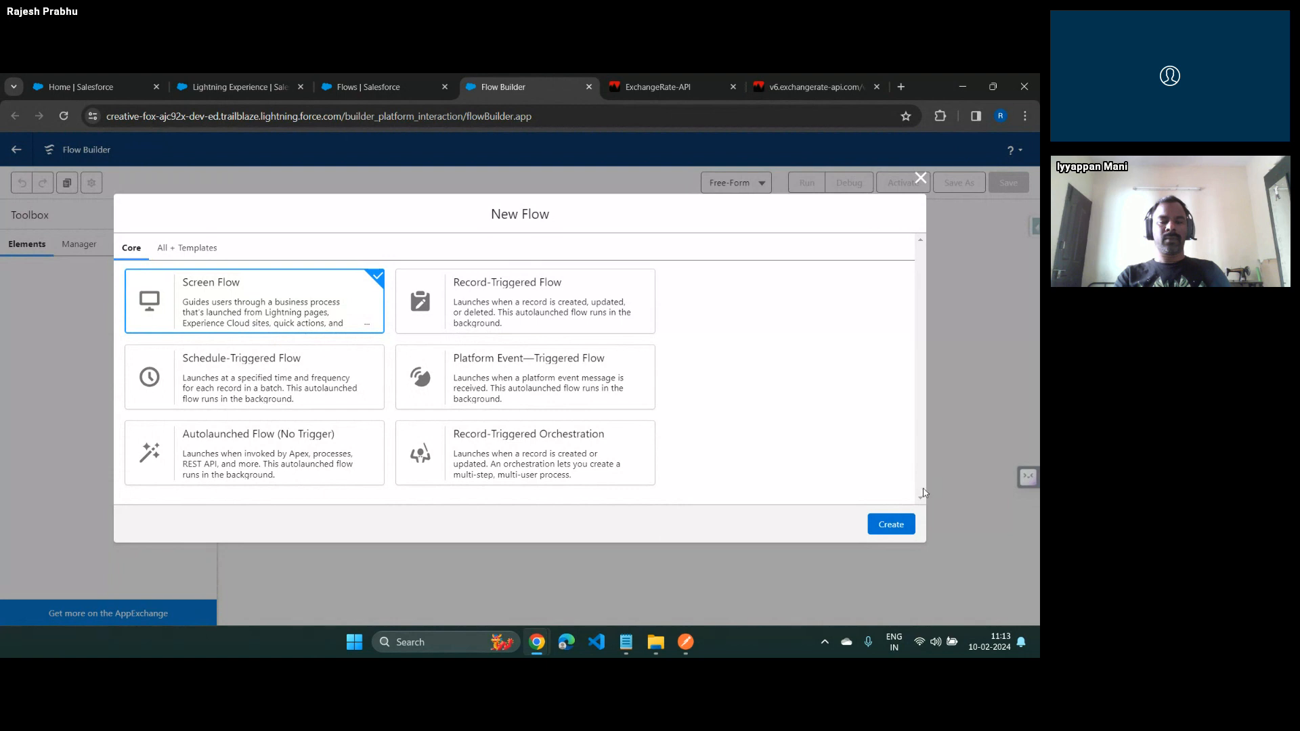
click(891, 525)
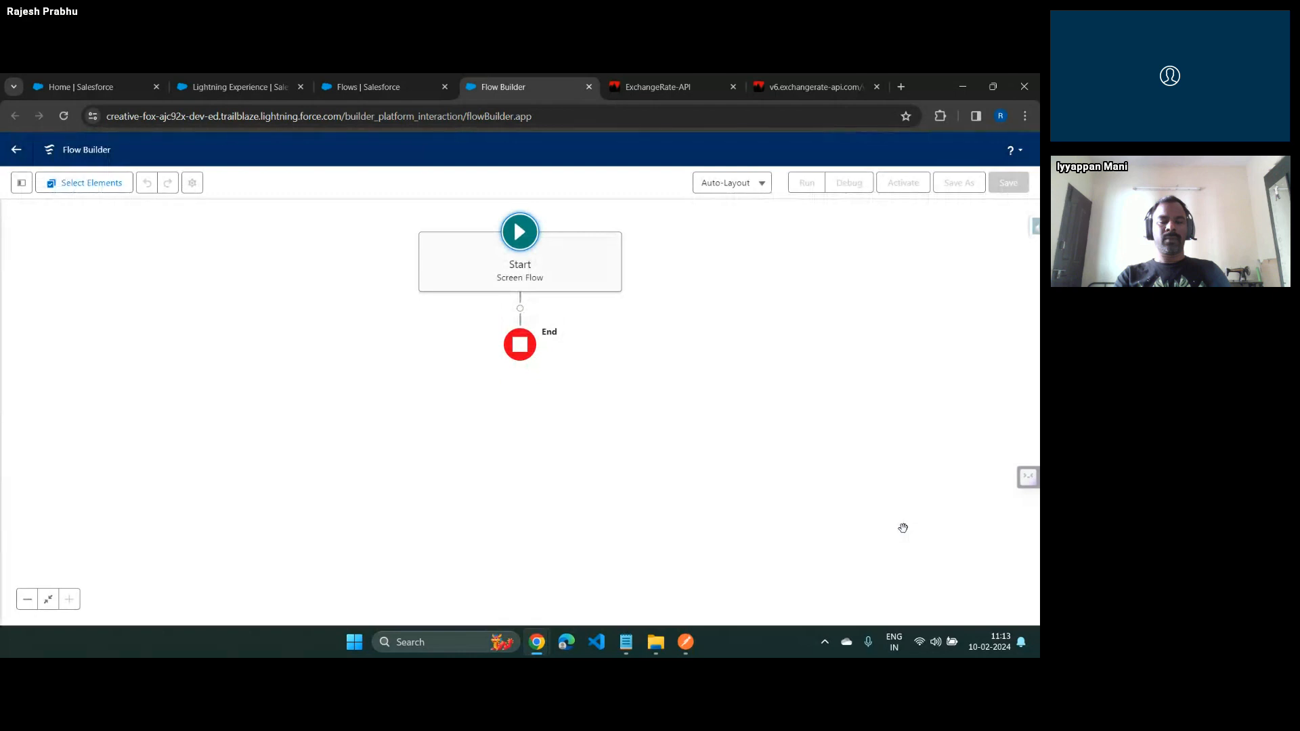
click(520, 309)
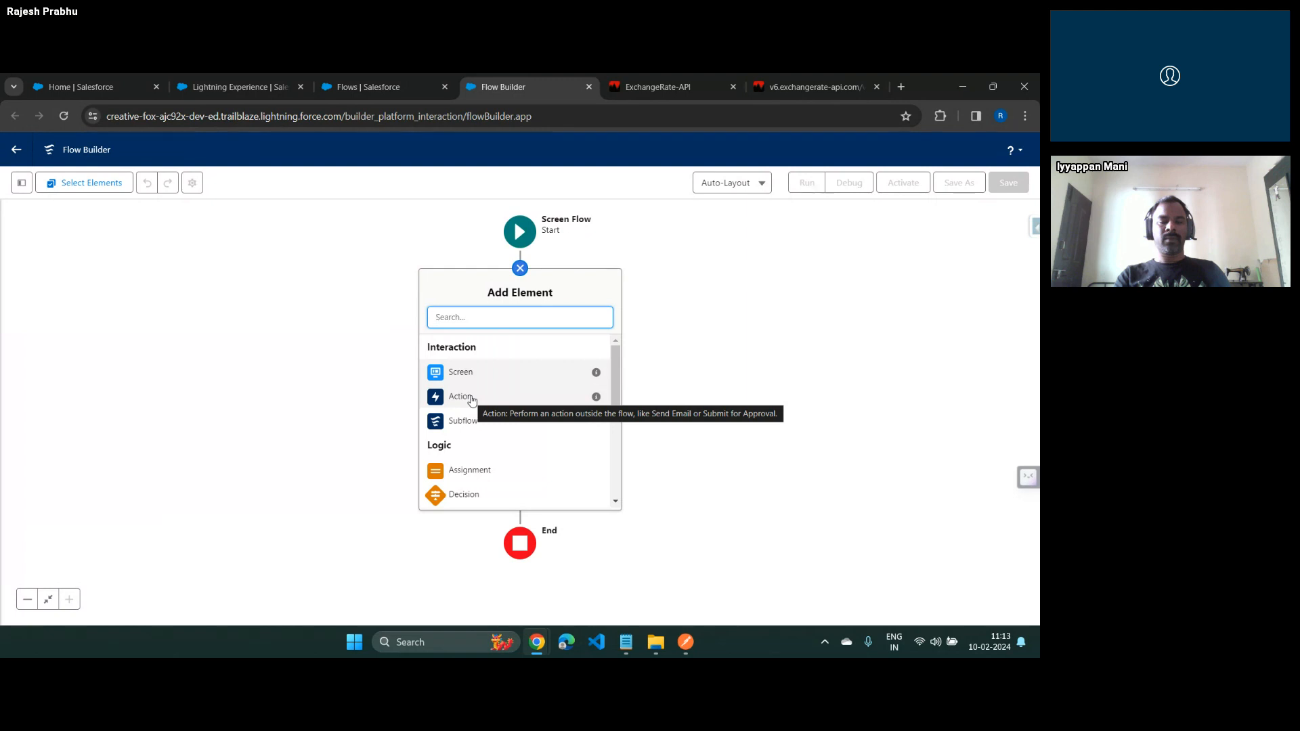
click(508, 402)
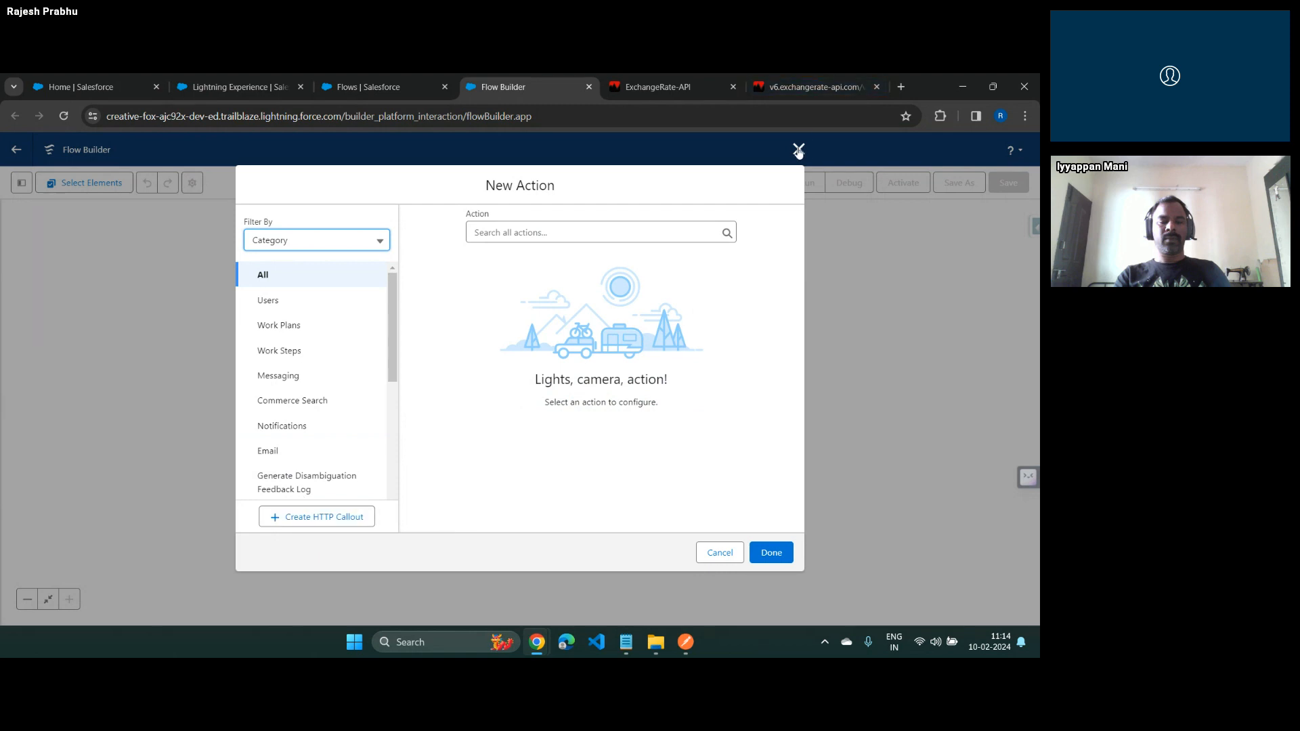
click(799, 149)
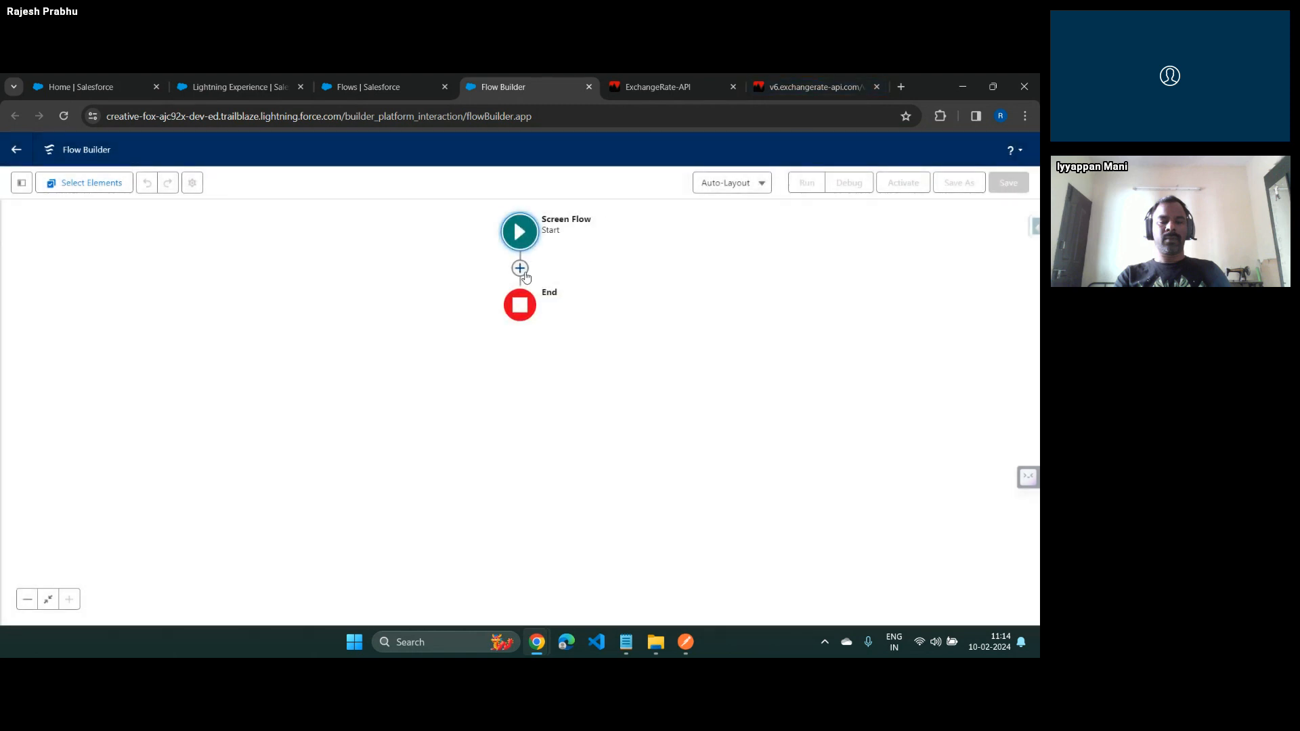
Add a Screen element between Start and End, labelled "Exchange Rate" with the API name Exchange_Rate
click(520, 268)
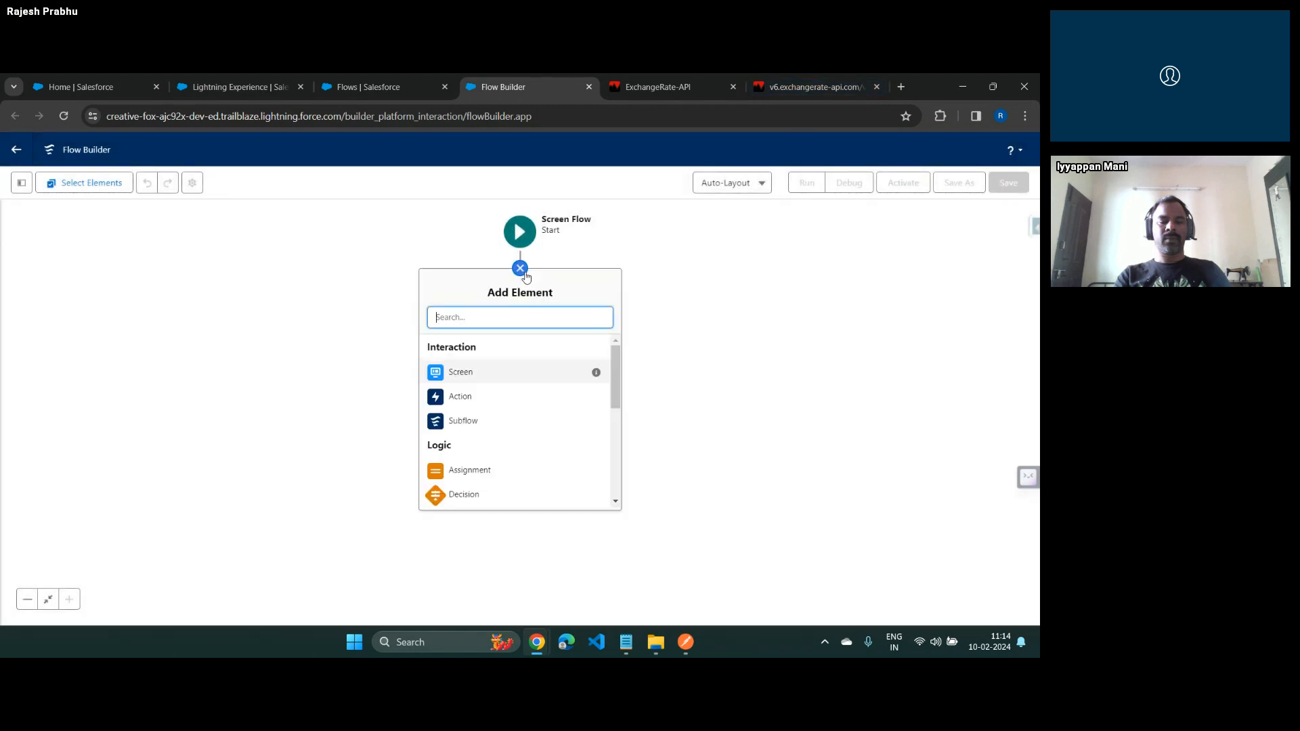
click(488, 371)
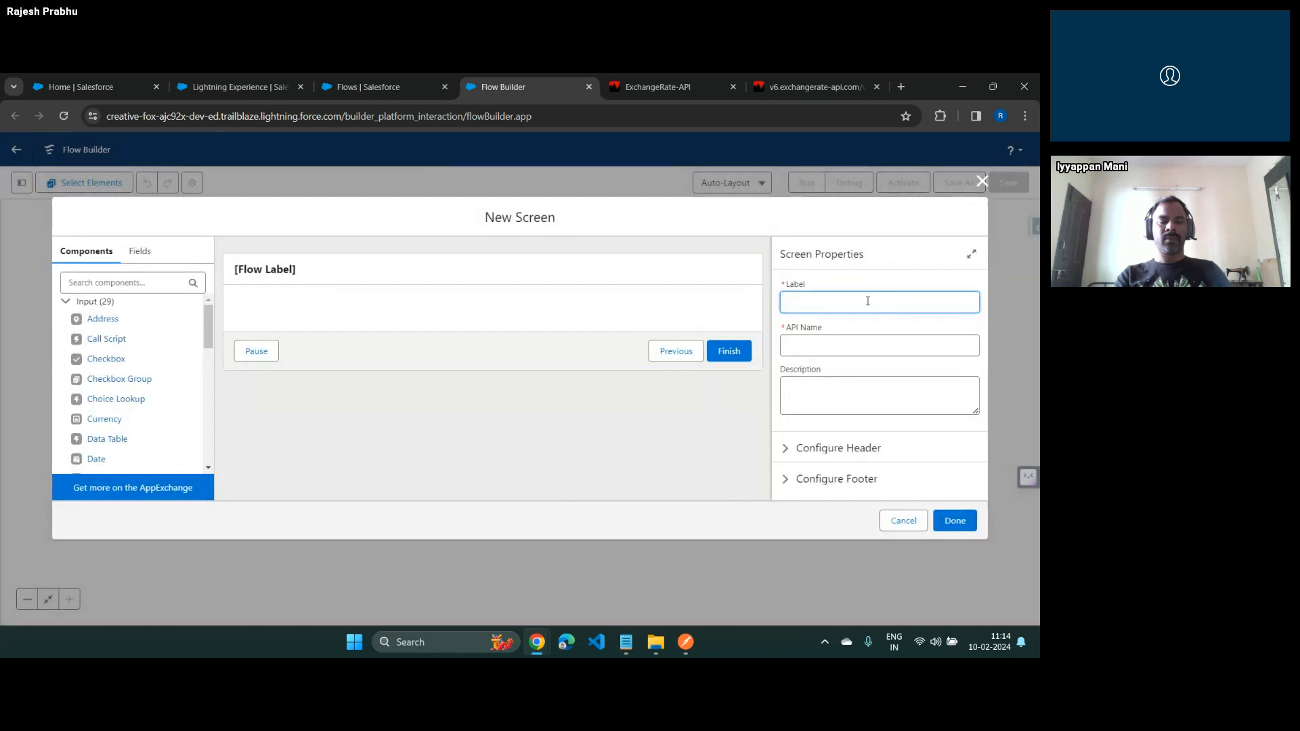
text(Exchange Rate)
key(Tab)
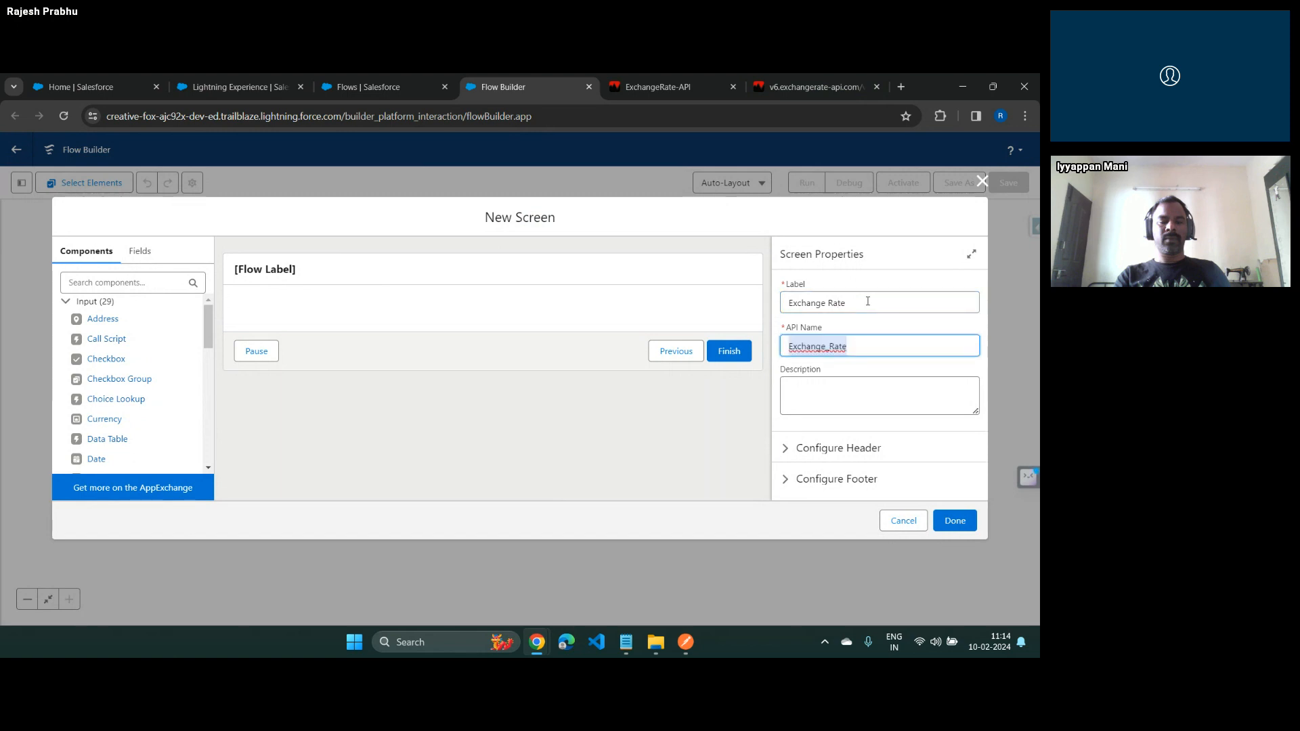
Find the Display Text component and place it on the screen with the API name "Ouput"
click(102, 283)
text(te)
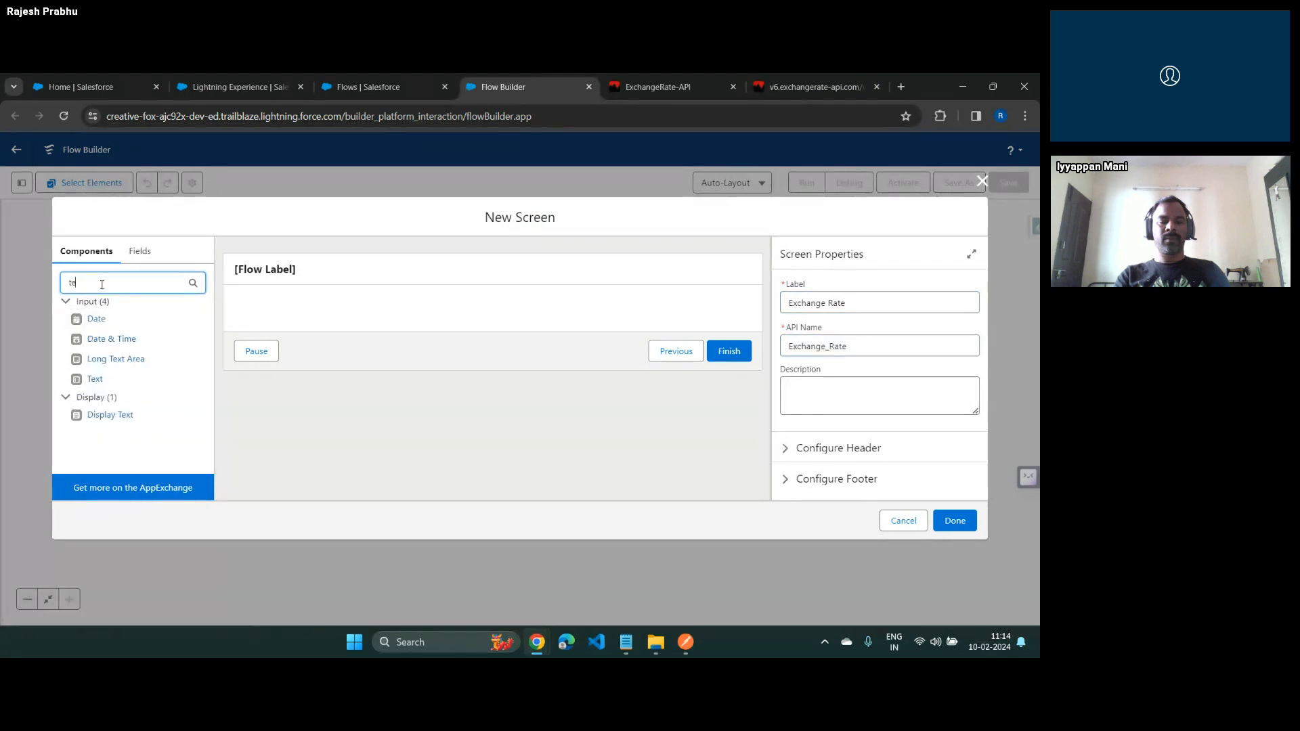
text(xt)
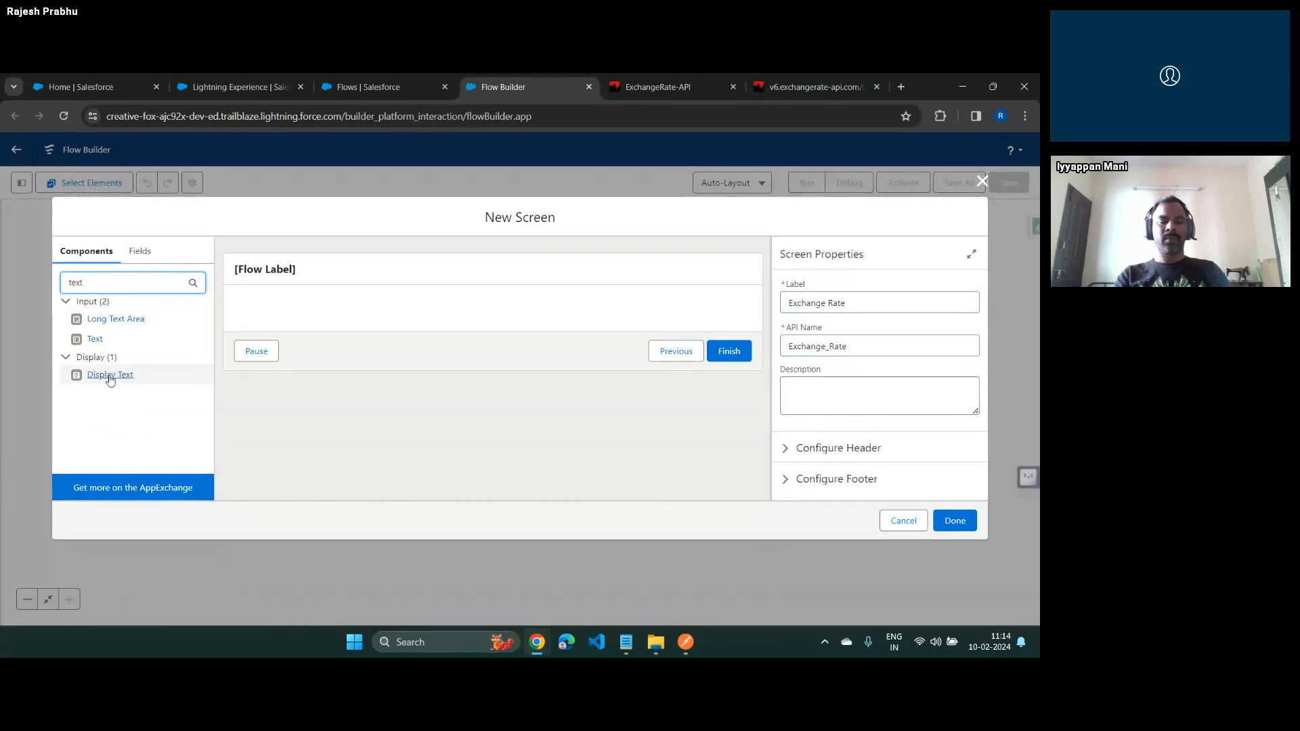
drag(110, 376, 268, 317)
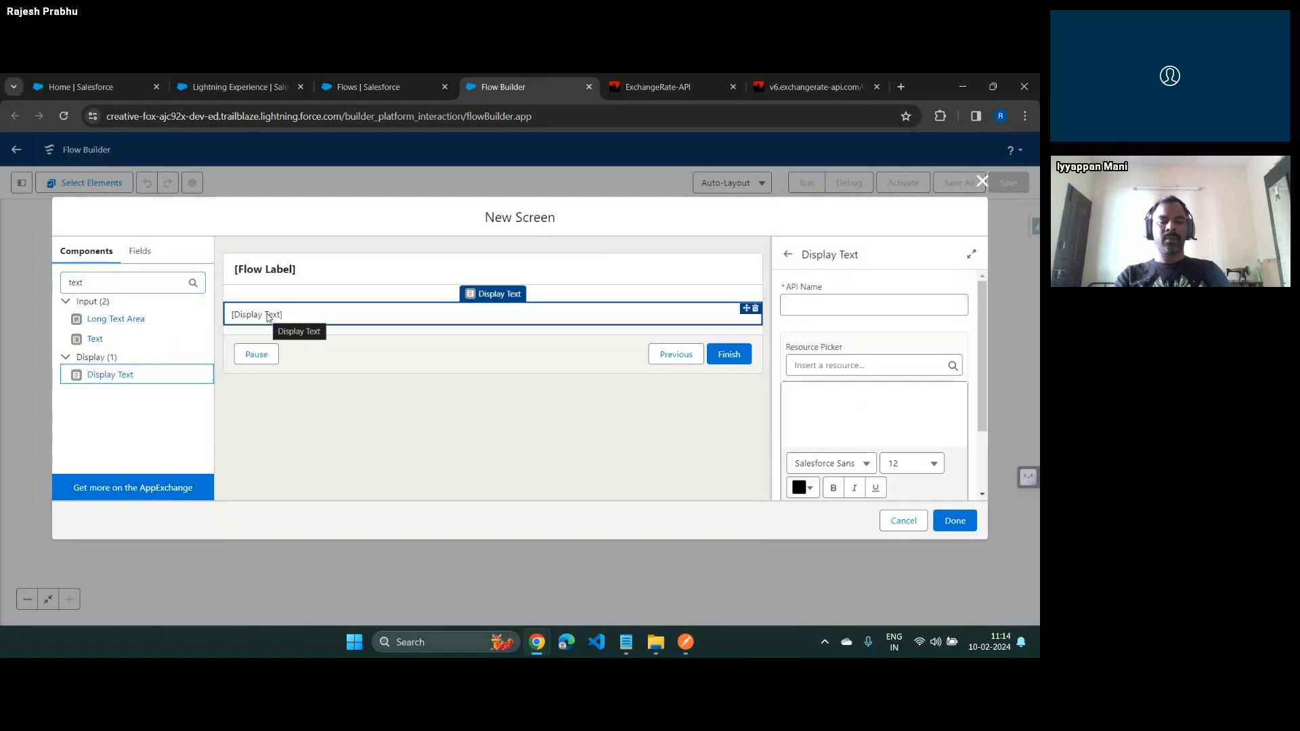
click(811, 310)
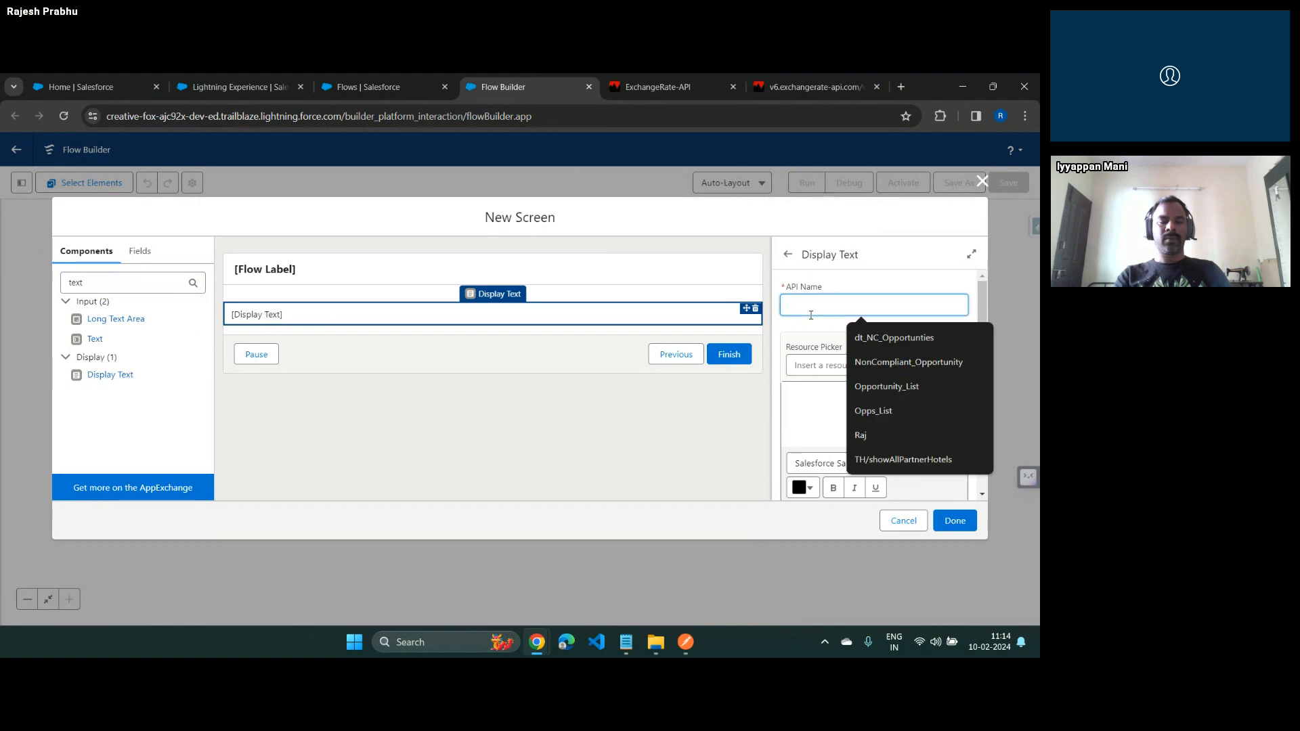
text(Ouput)
key(Tab)
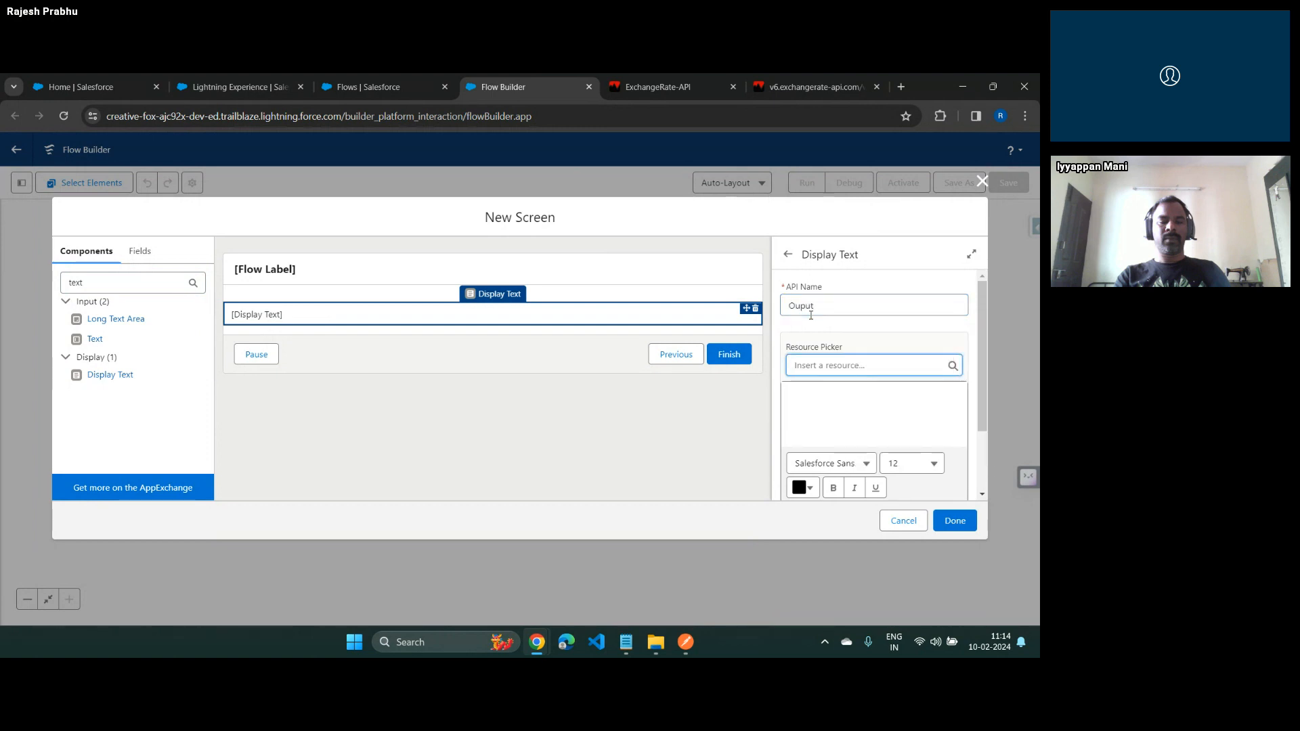
Enter "To be implemented." as the display text's content and finish the screen element
click(866, 408)
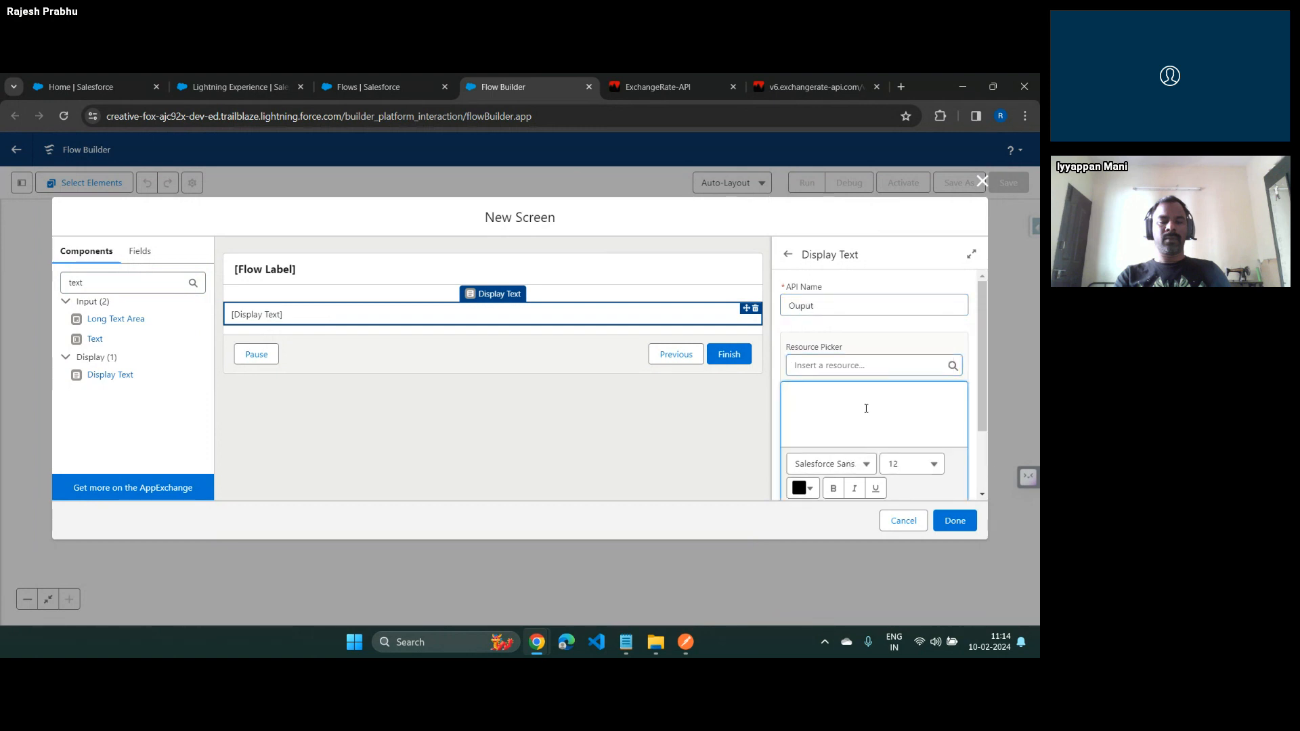
text(To be implemen)
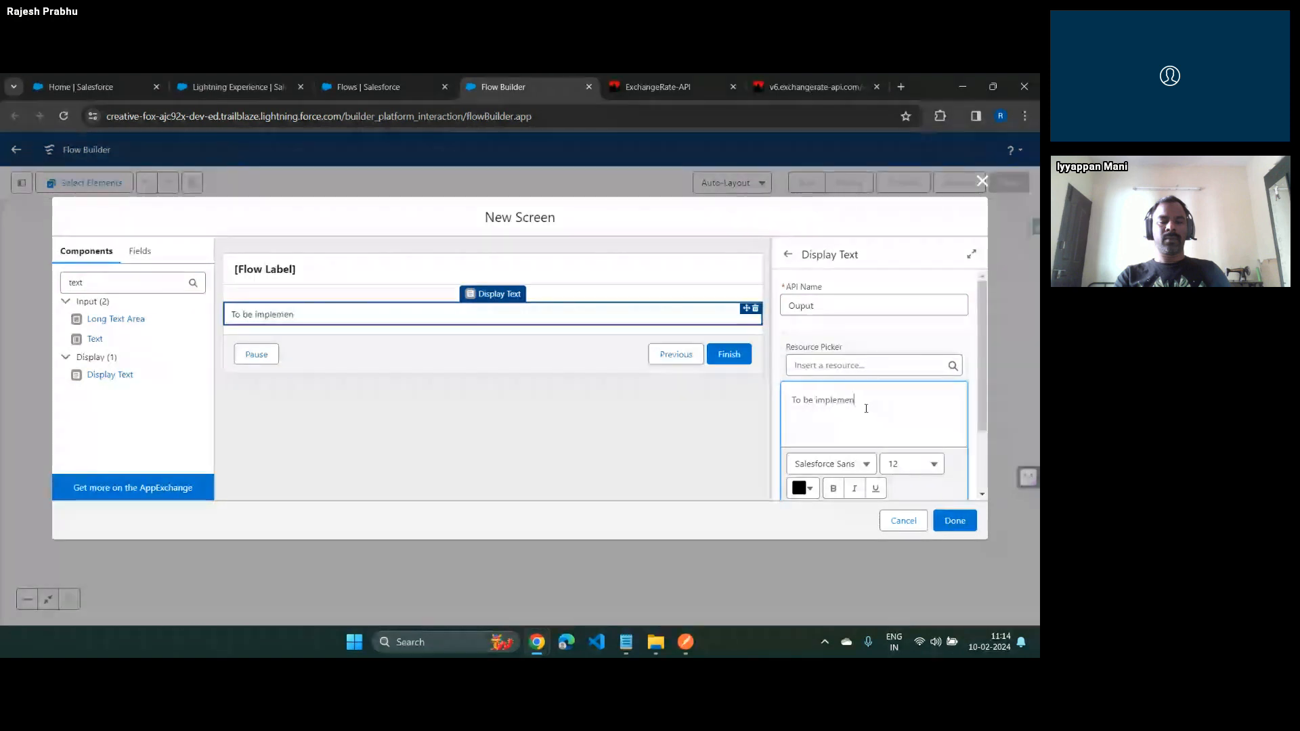
text(ted.)
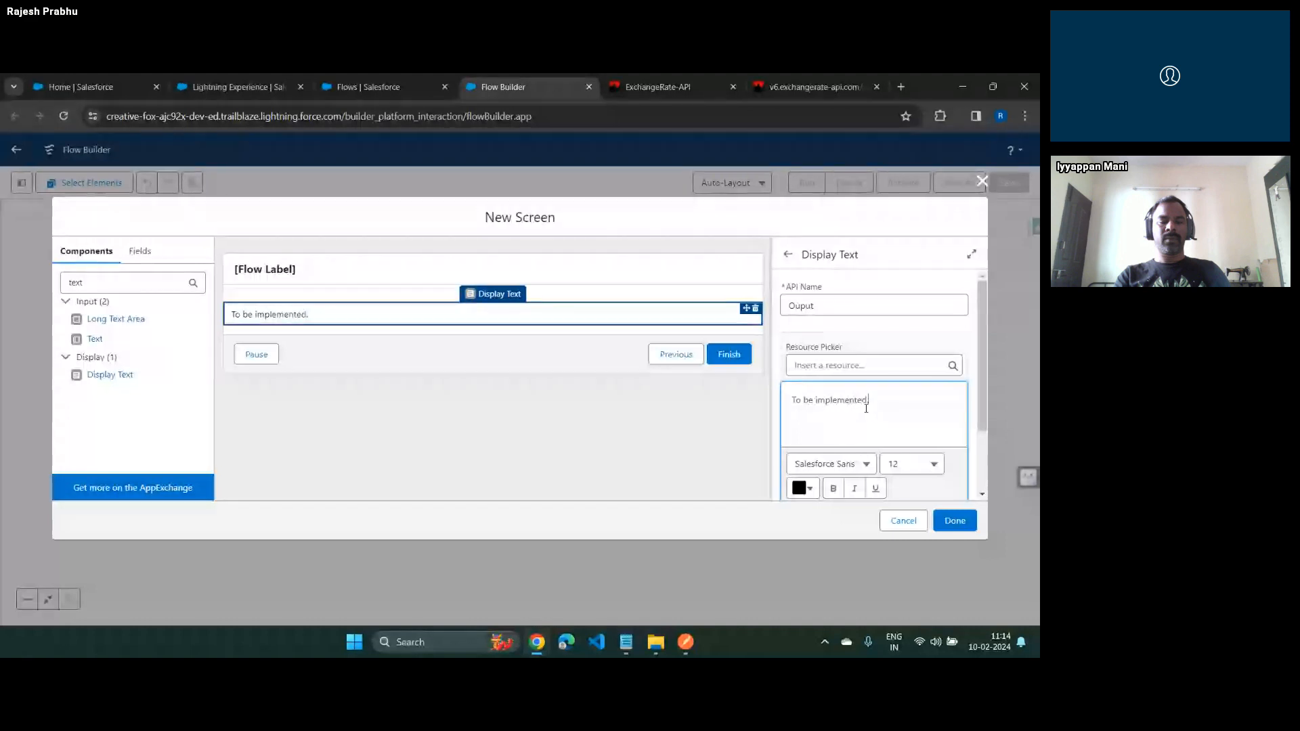
click(953, 520)
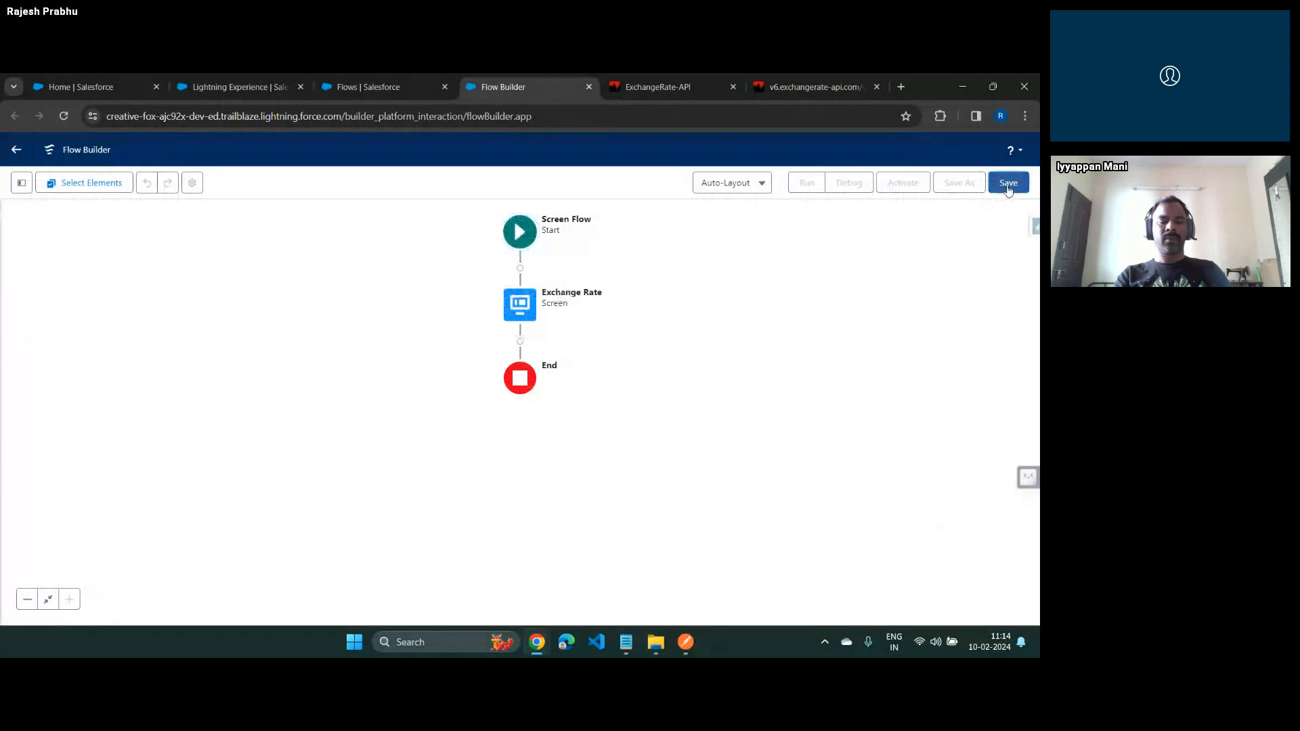
Save the flow with the label "Exchange Rate" and the API name Exchange_Rate
click(1008, 183)
click(394, 333)
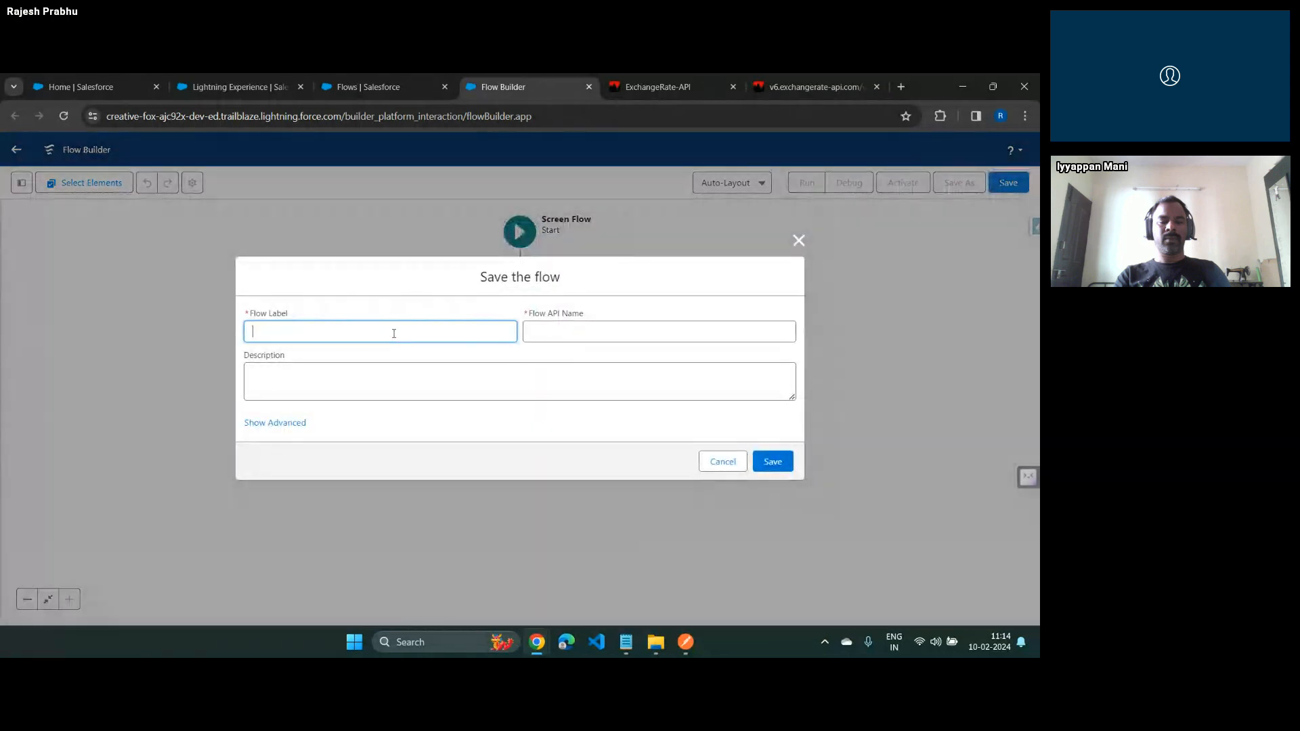
text(Exchange Rate)
key(Tab)
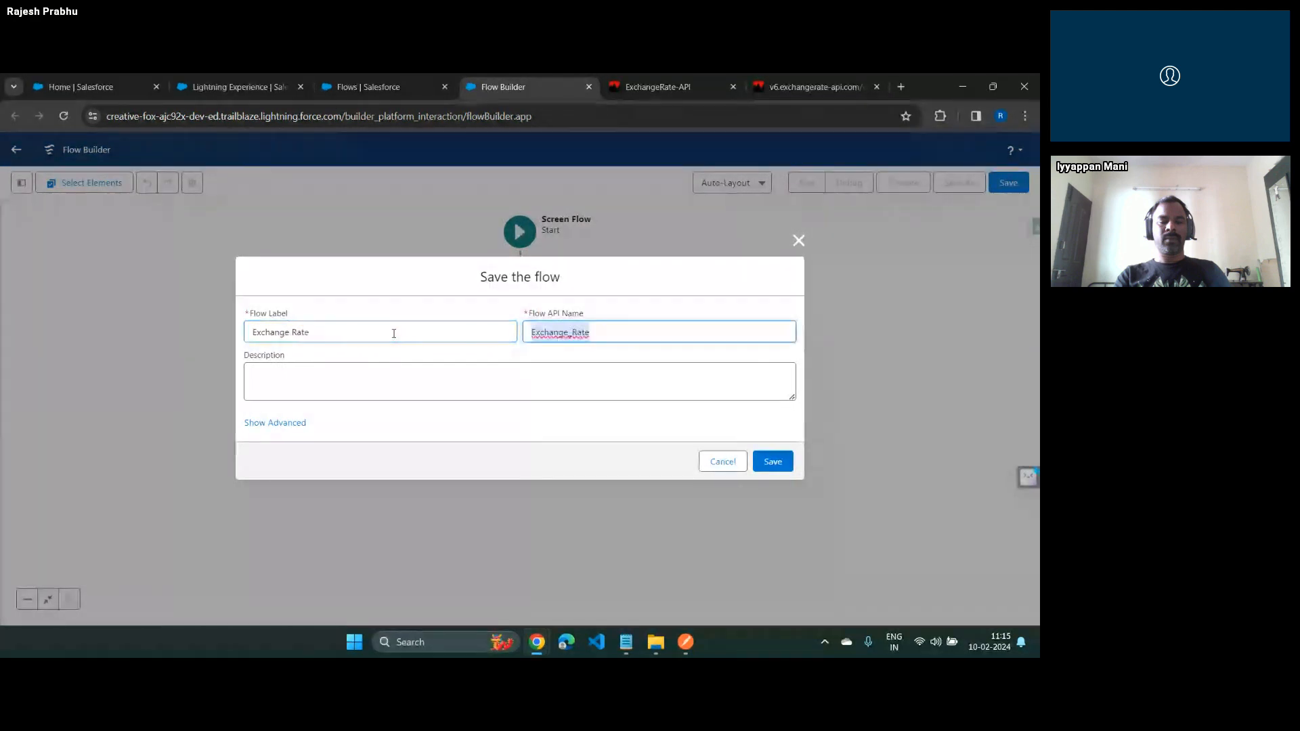
click(773, 462)
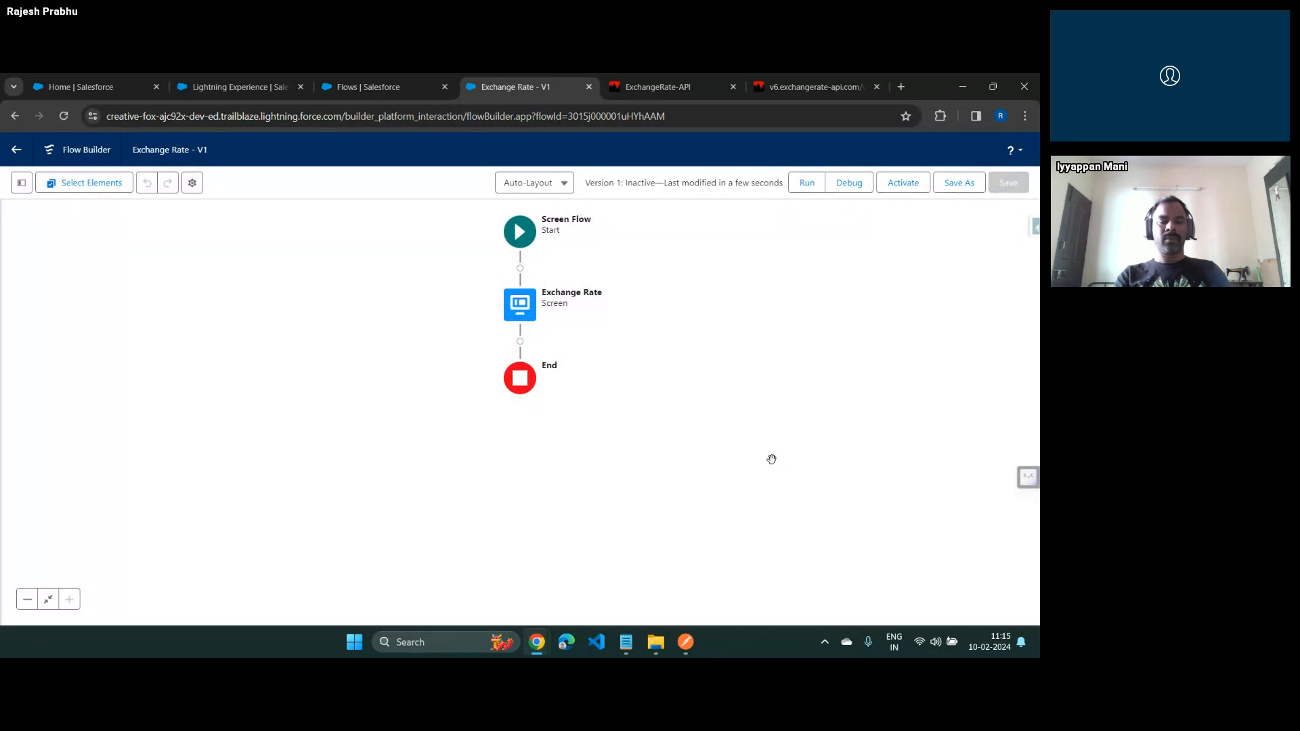
key(alt+Tab)
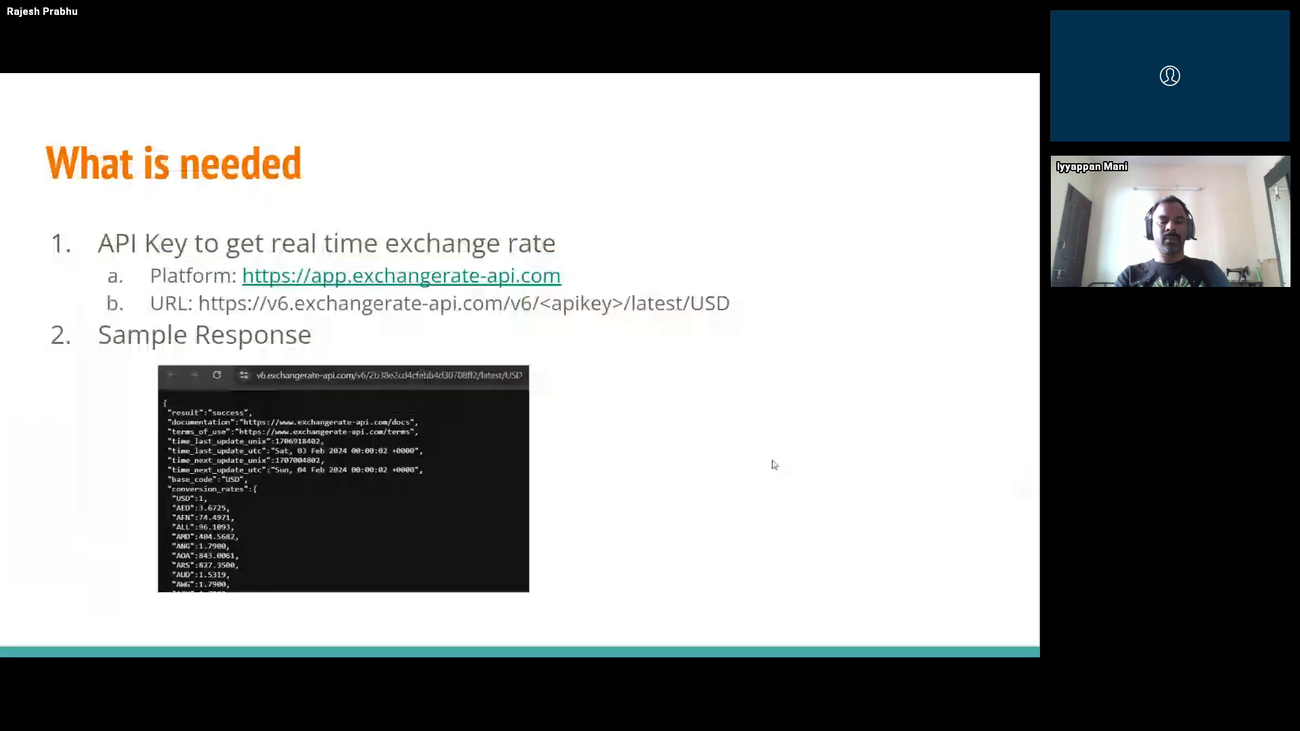
key(Right)
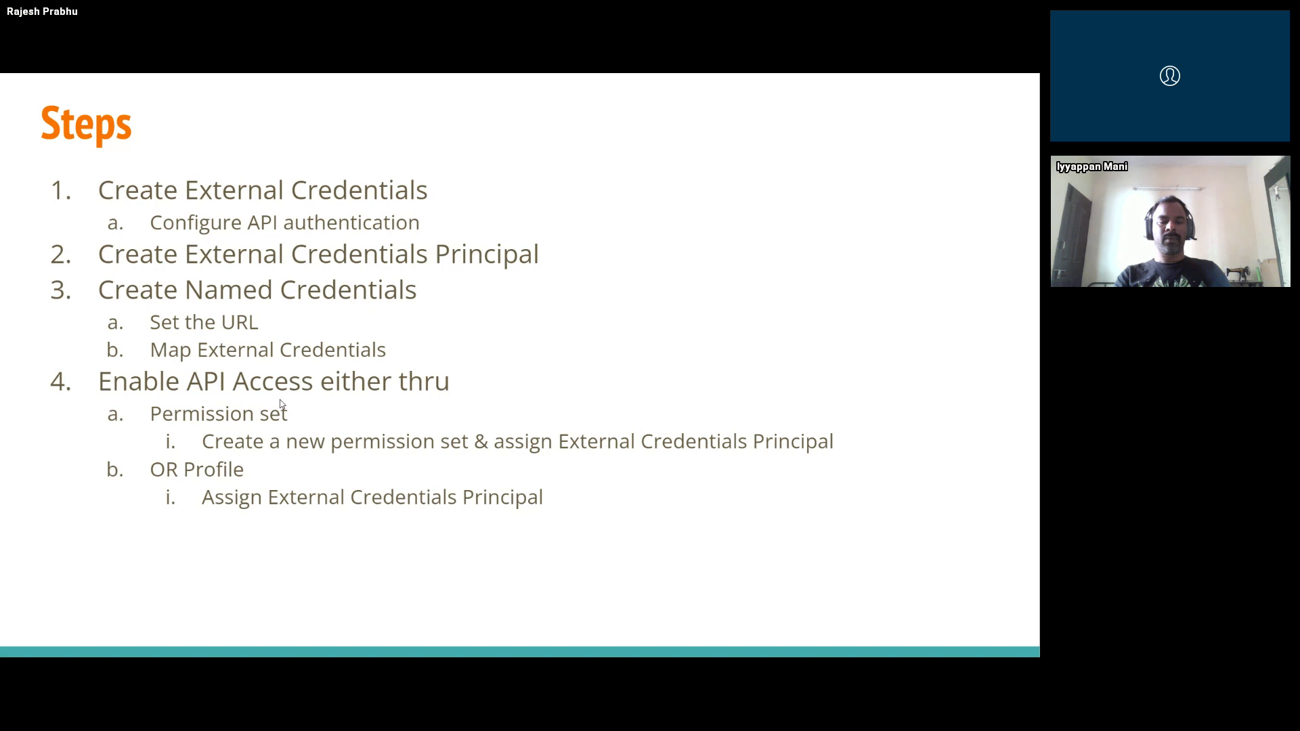
key(Right)
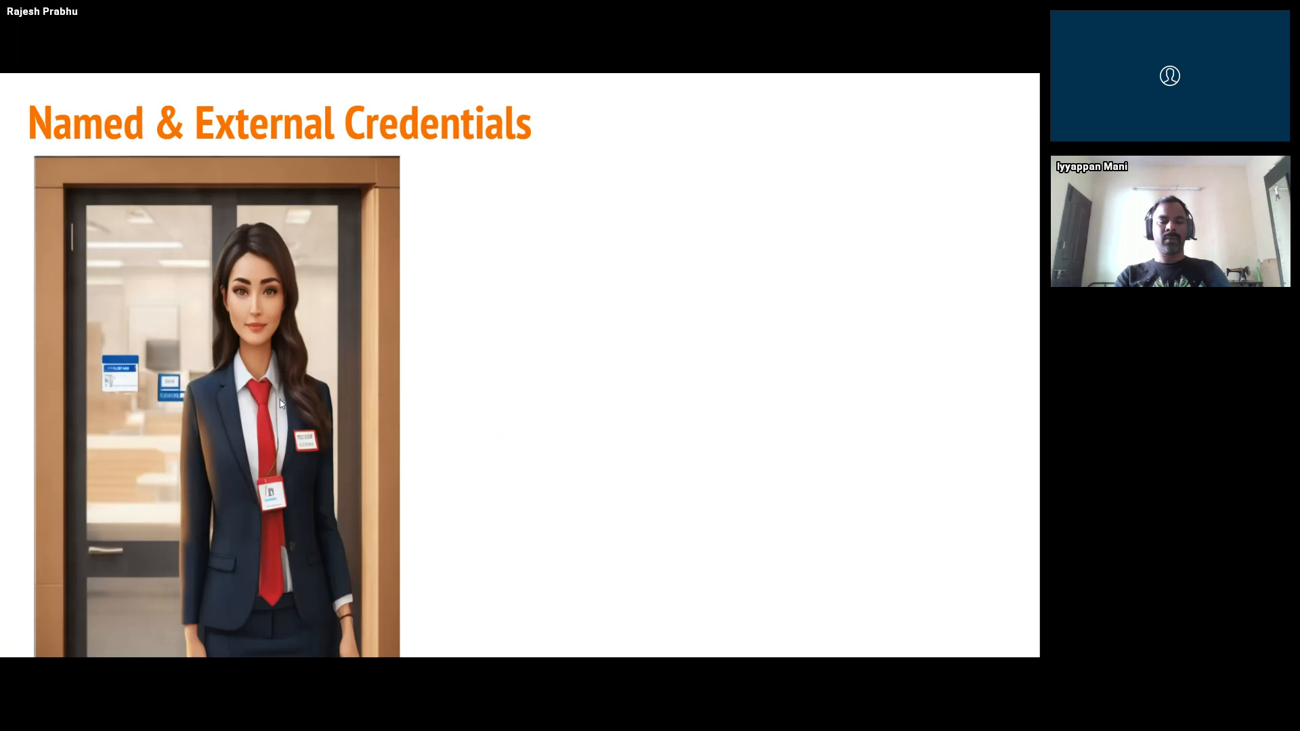
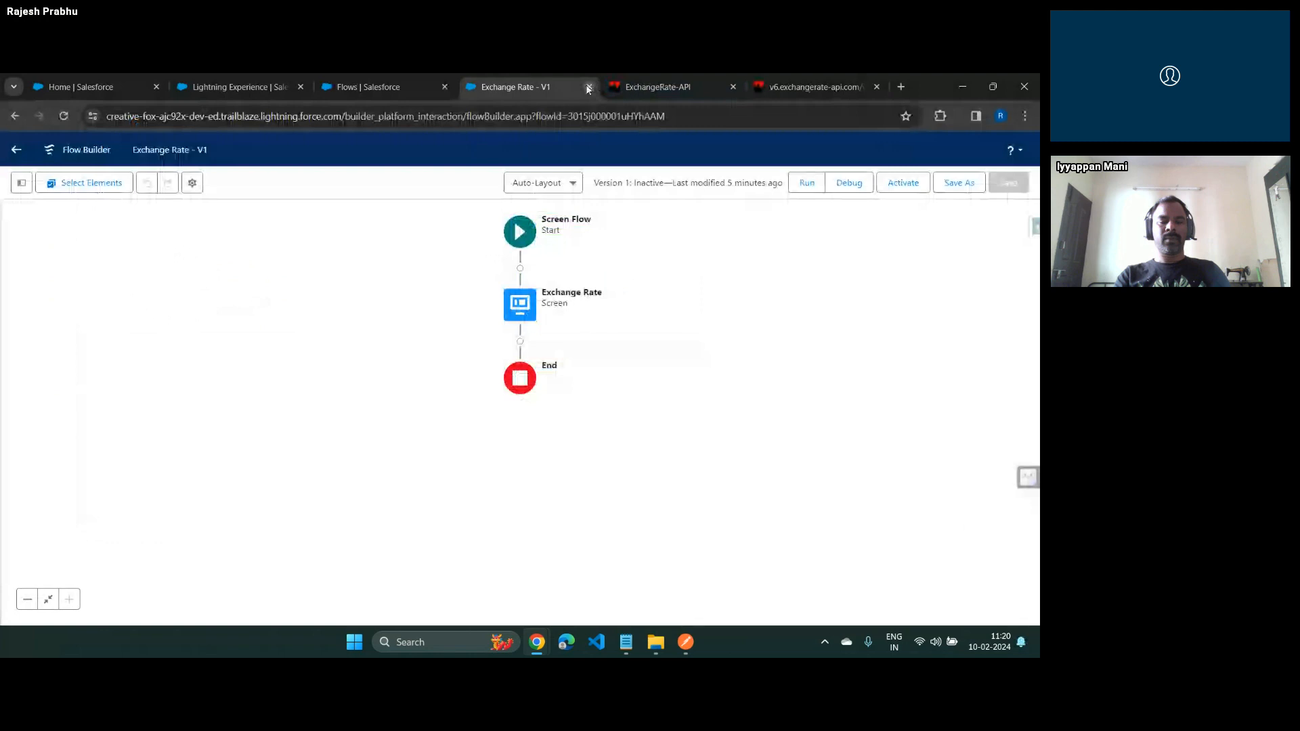
Close the flow and open the External Credentials list under Named Credentials in Setup
click(588, 88)
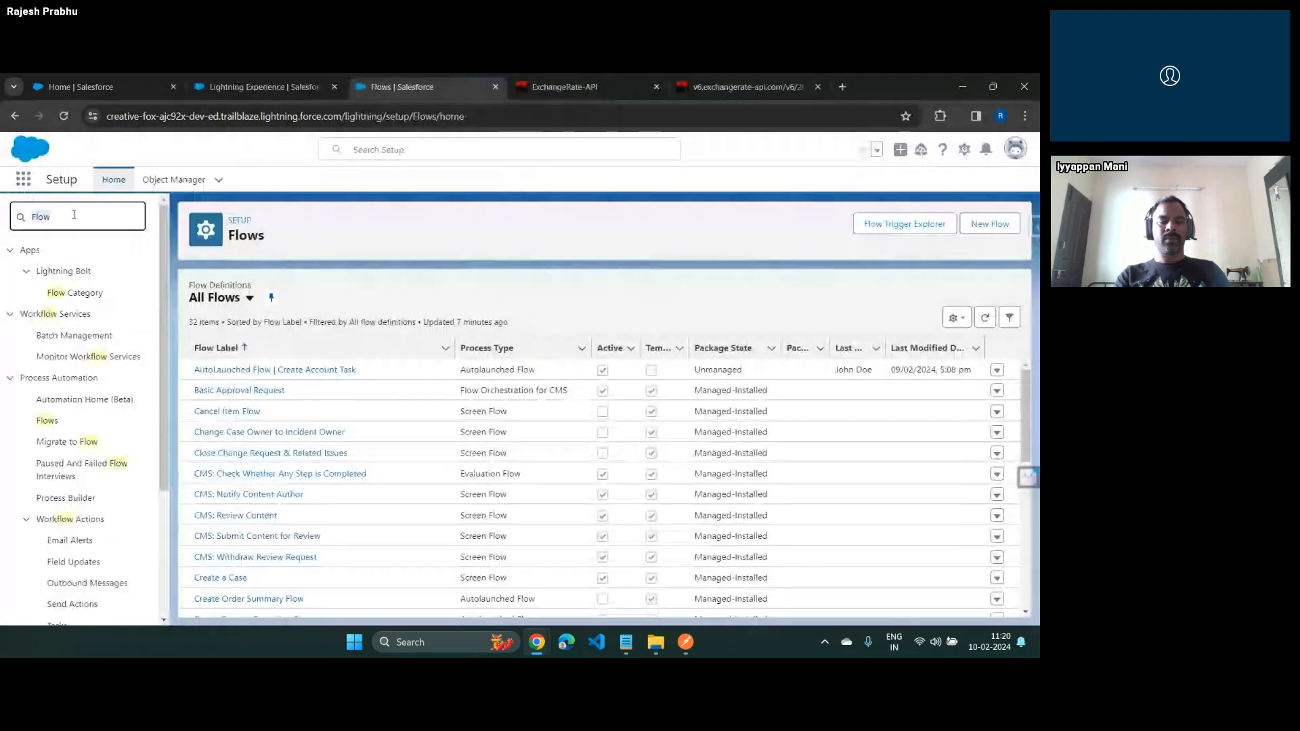
text(named)
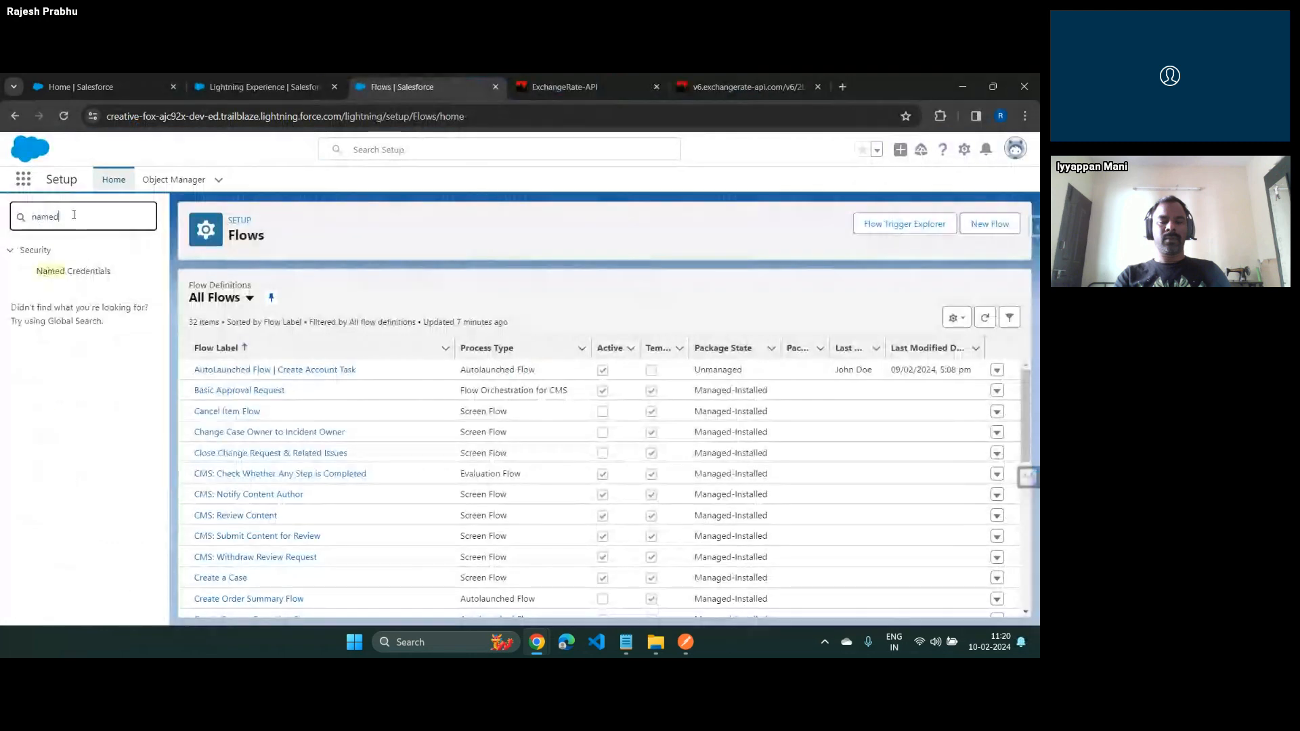
click(74, 270)
click(313, 278)
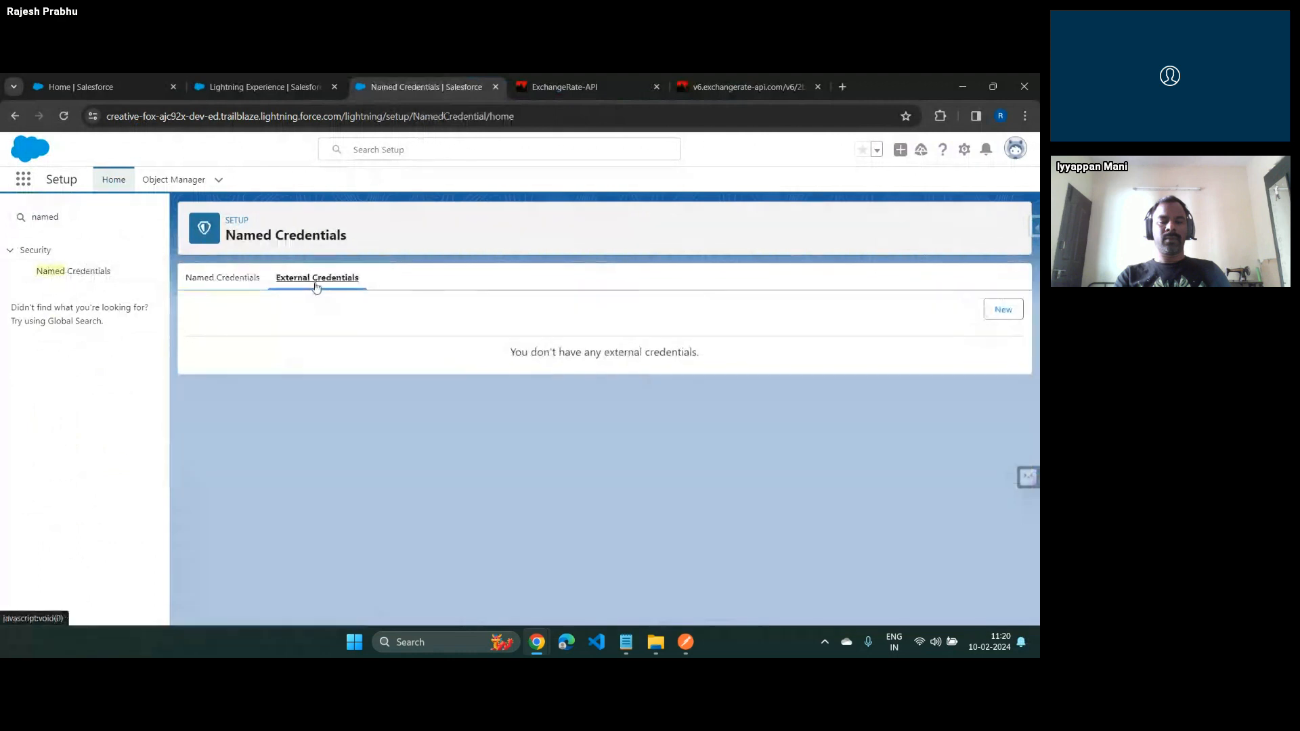
key(alt+Tab)
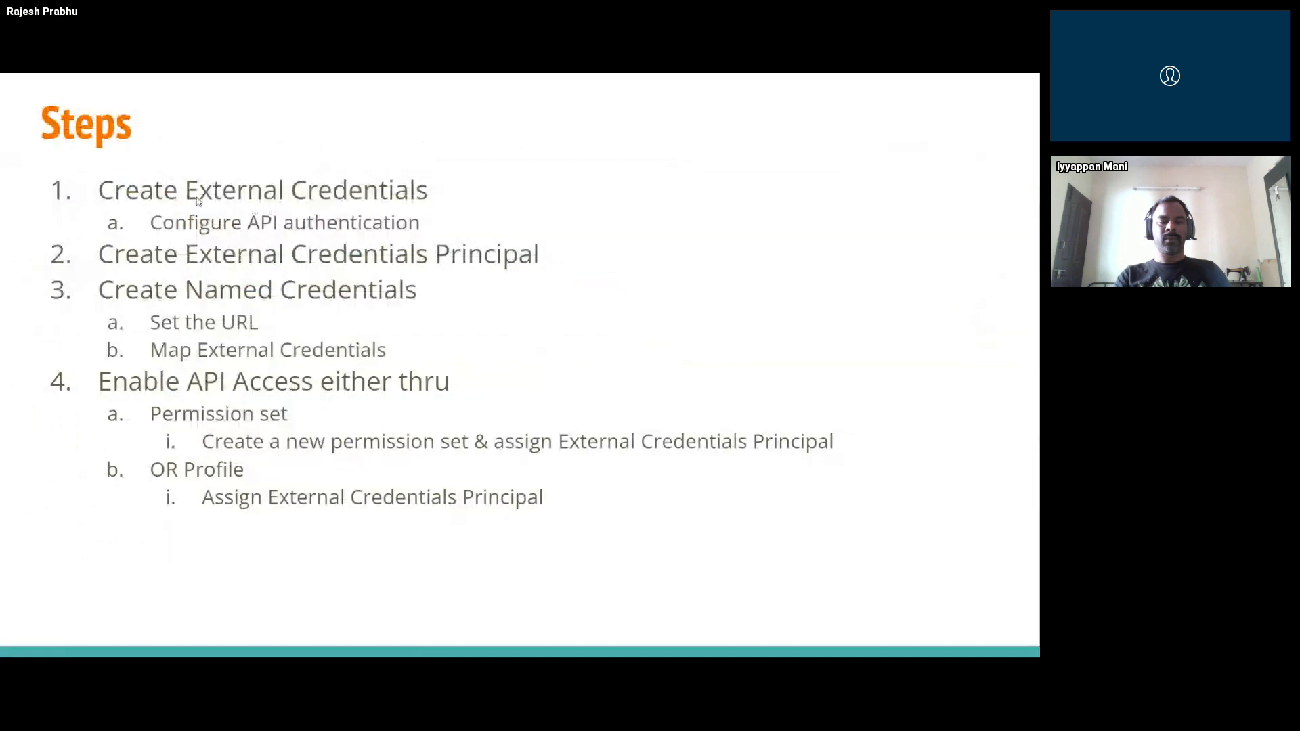
key(alt+Tab)
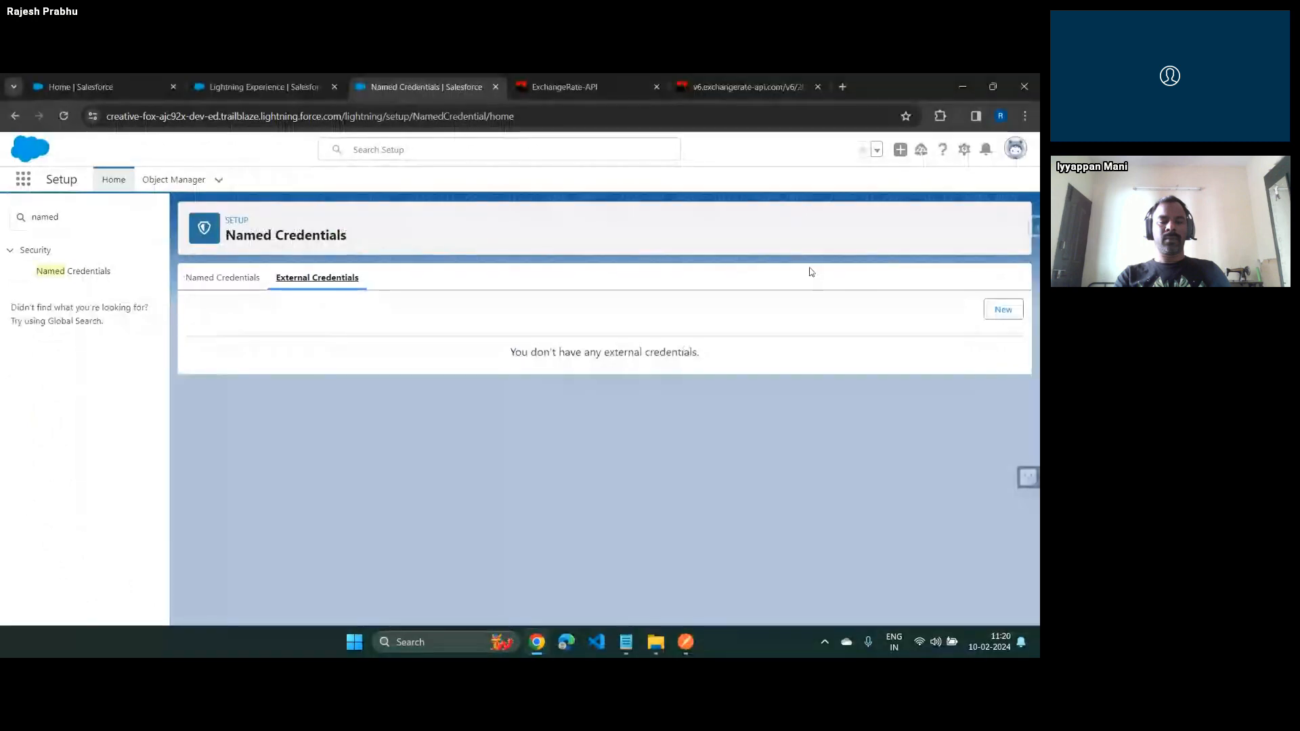
Start a new external credential labelled "EC Exchange Rate API" with the name ECExchangeRateAPI
click(1003, 310)
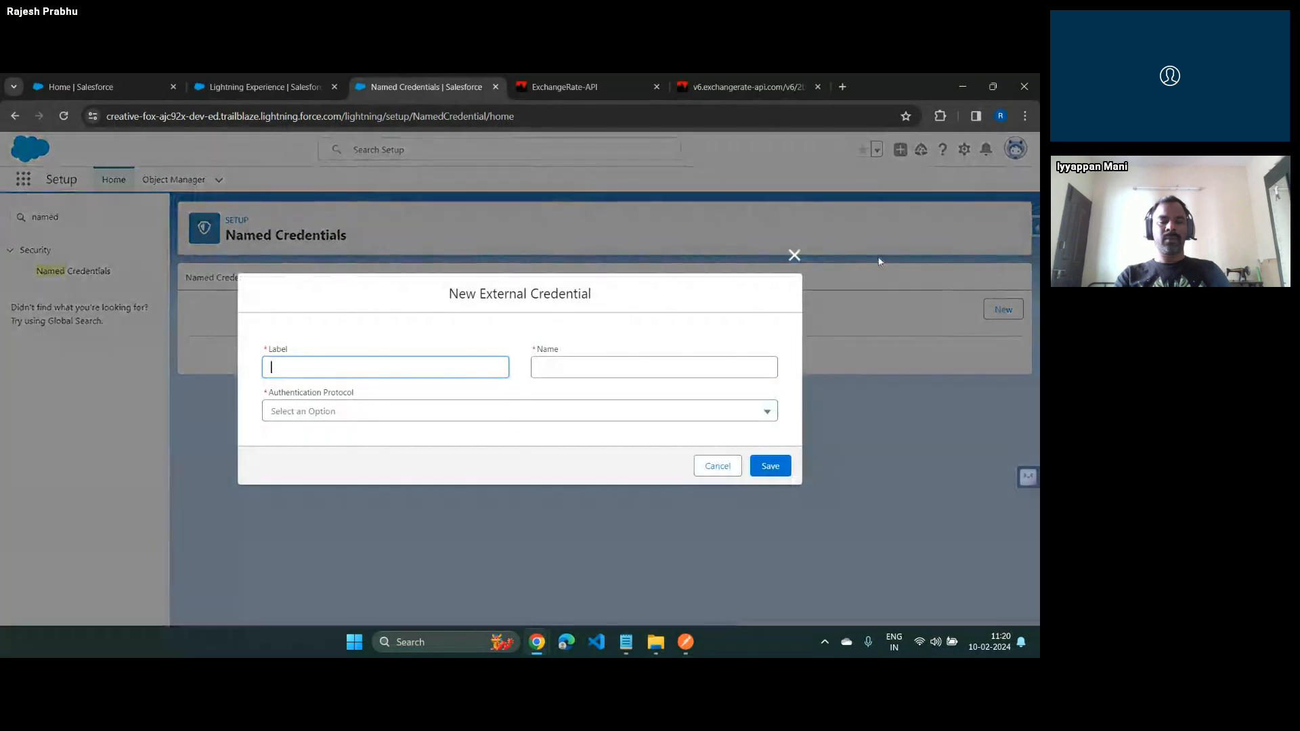
text(EC Exchage Rate)
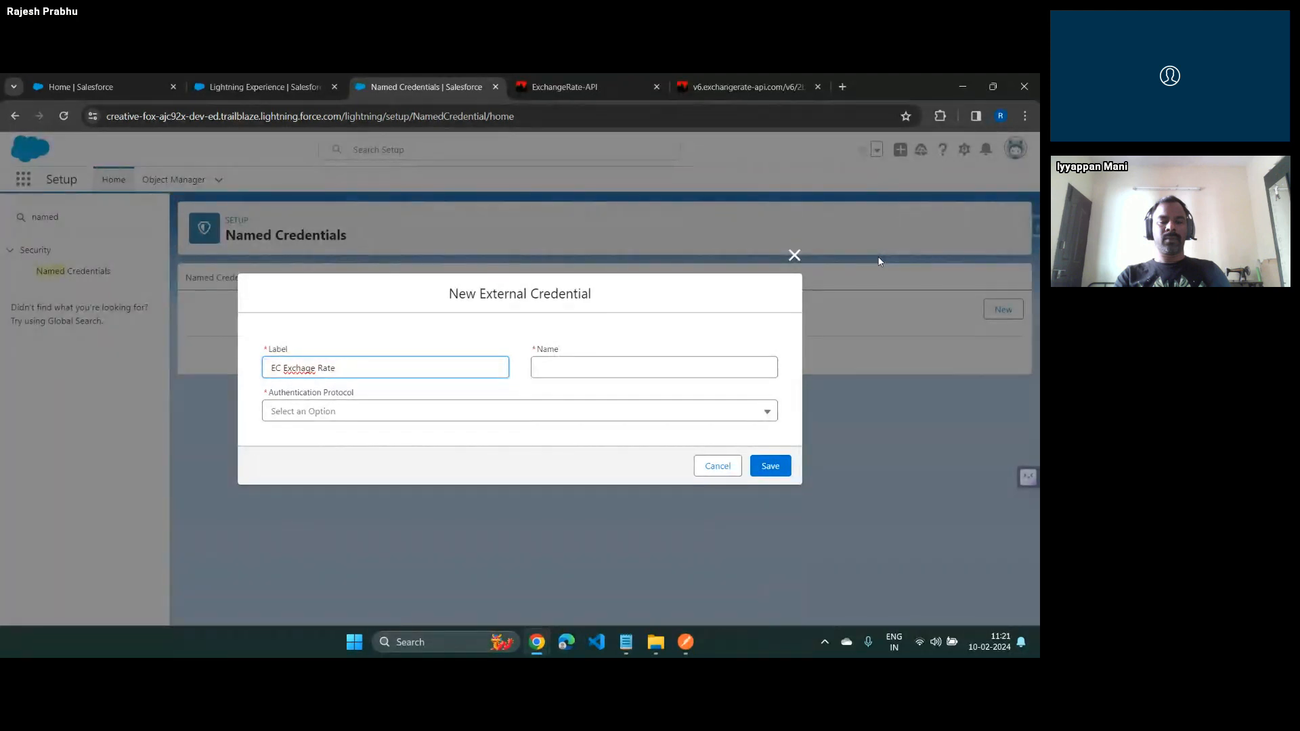
key(Left)
key(Left)
key(Left)
key(Left)
key(Left)
key(Left)
key(Left)
key(Left)
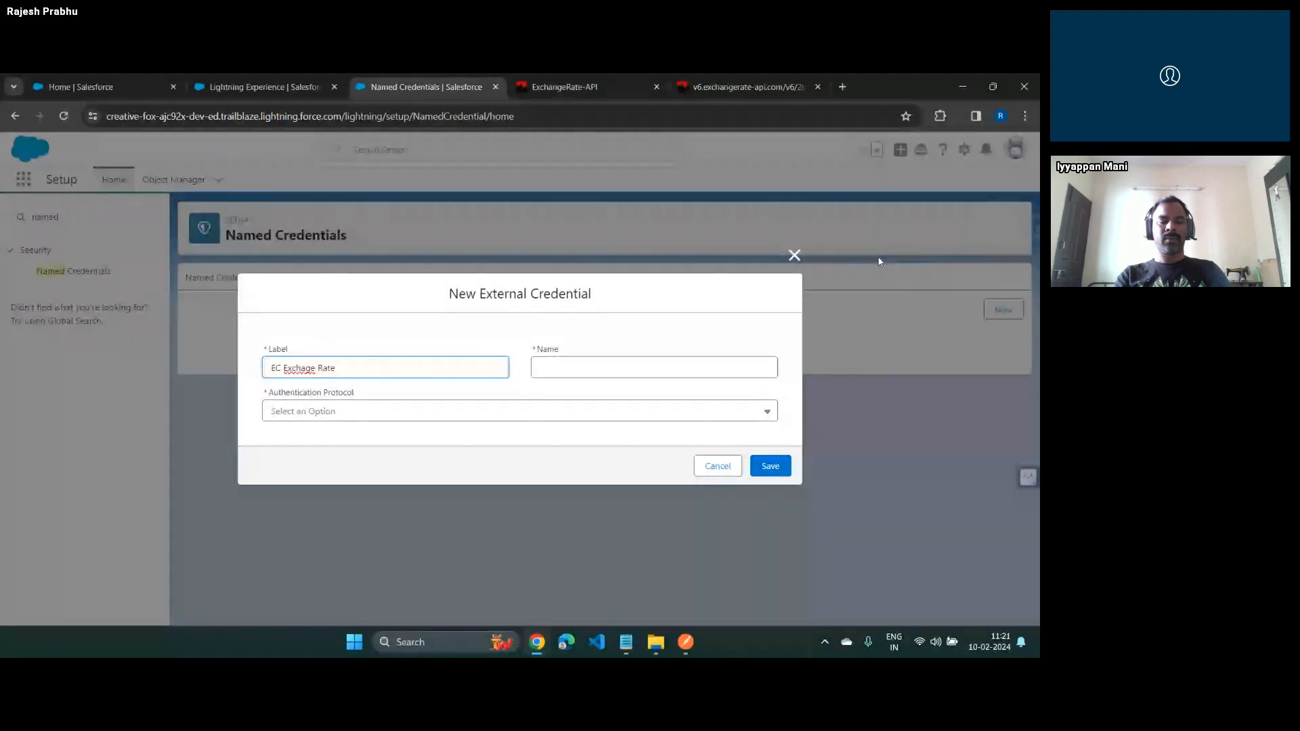
text(n)
key(End)
text(API)
key(Tab)
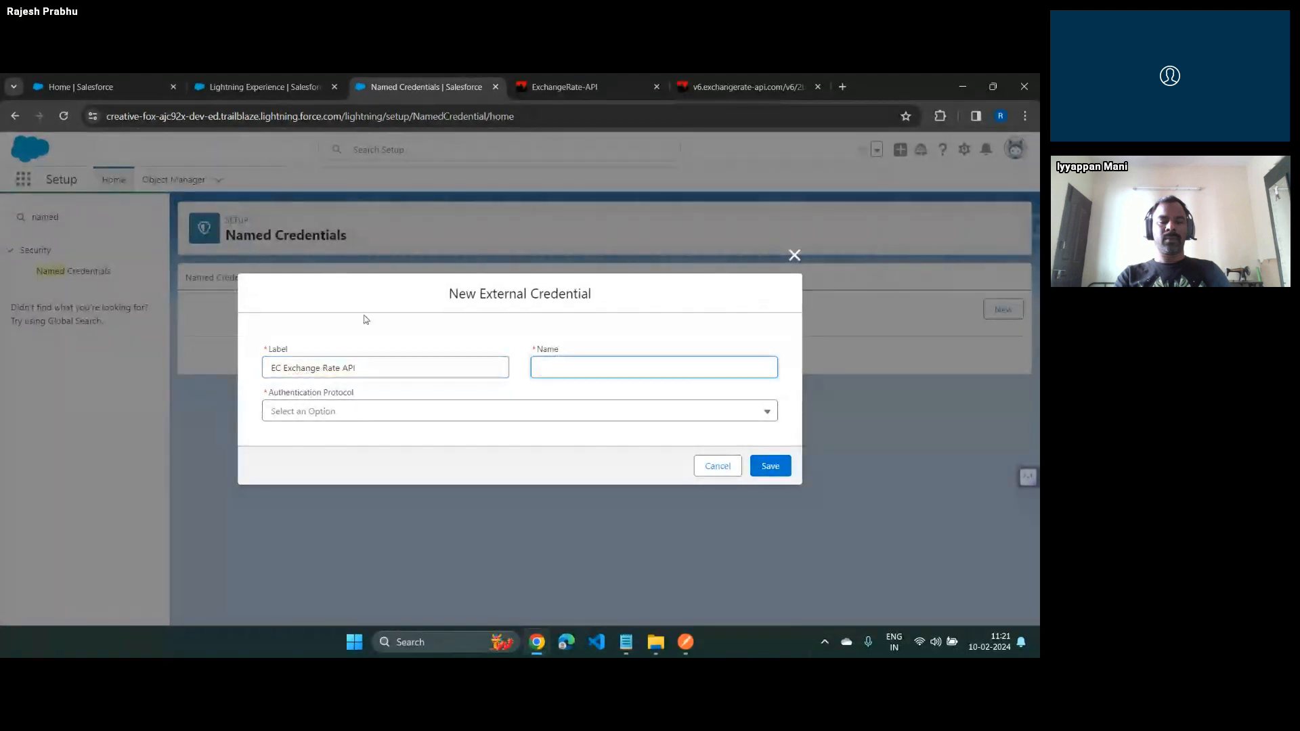
key(shift+Tab)
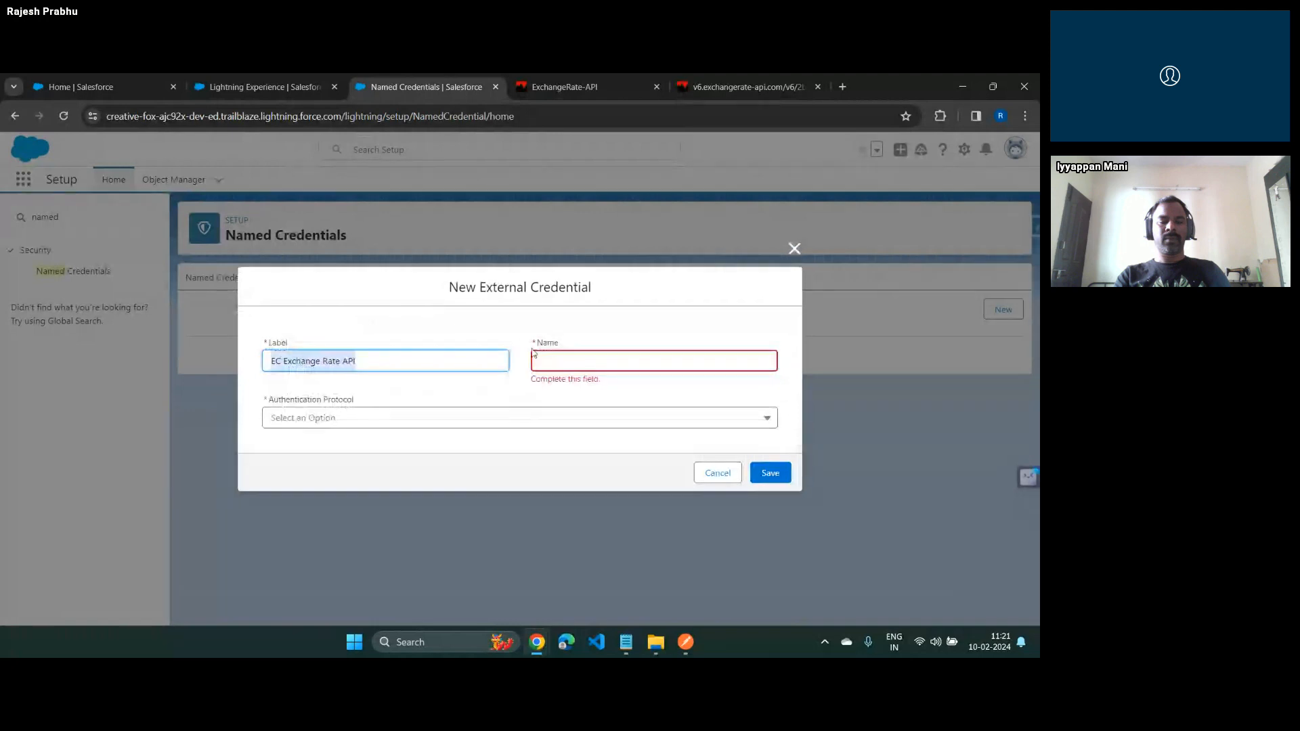
click(587, 360)
key(Tab)
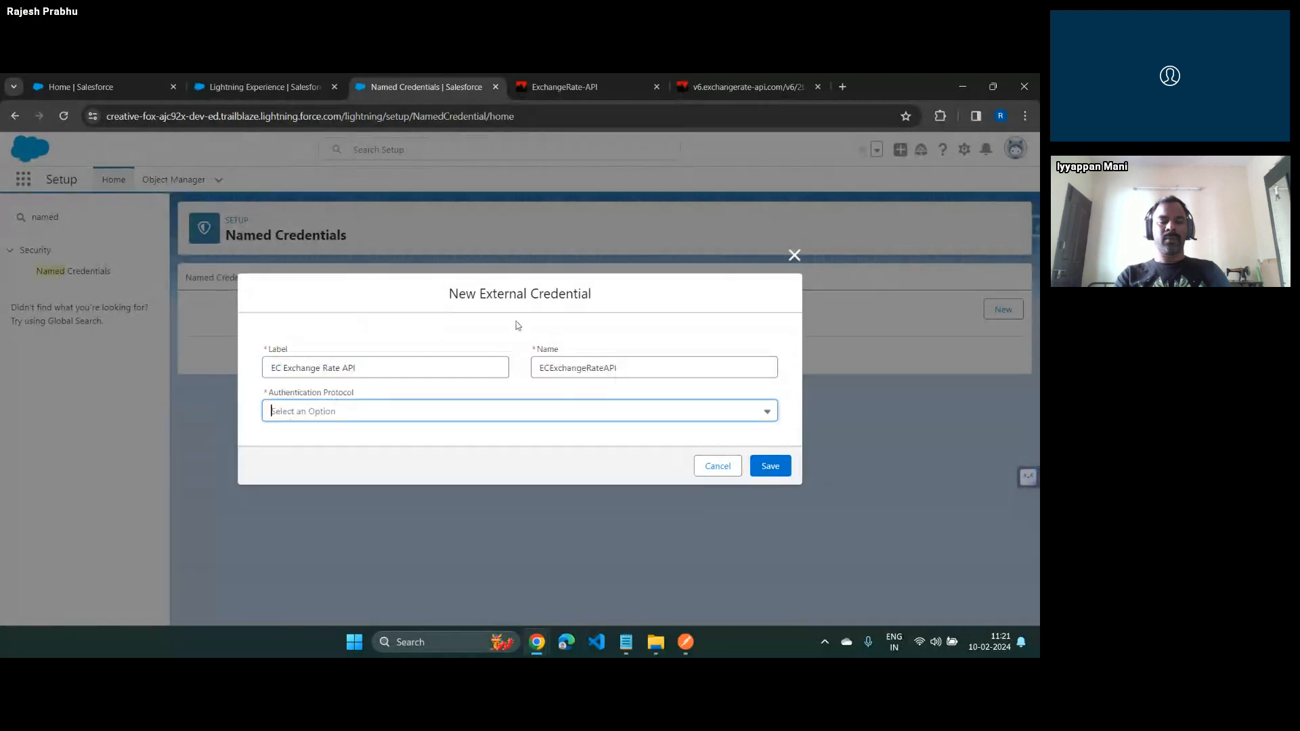
Set the authentication protocol to Custom, check where the API key sits in the request URL, and save the external credential
click(476, 410)
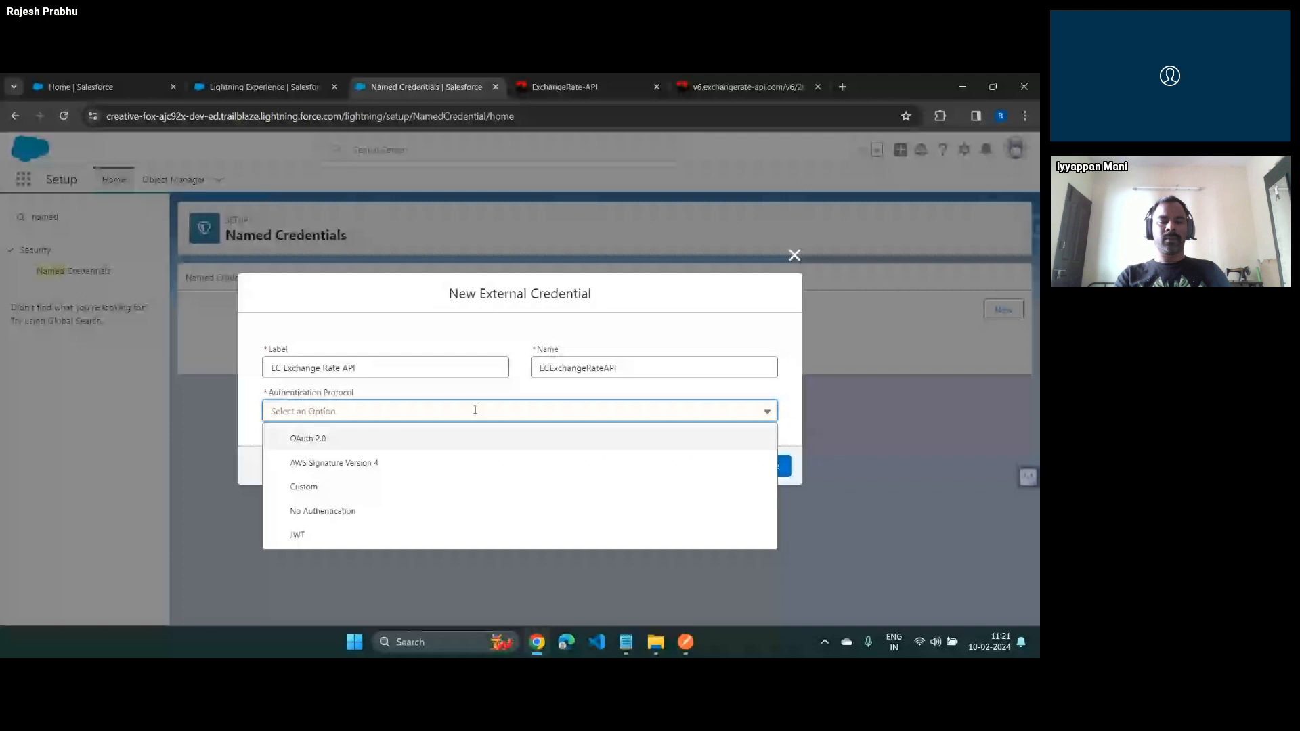
click(329, 488)
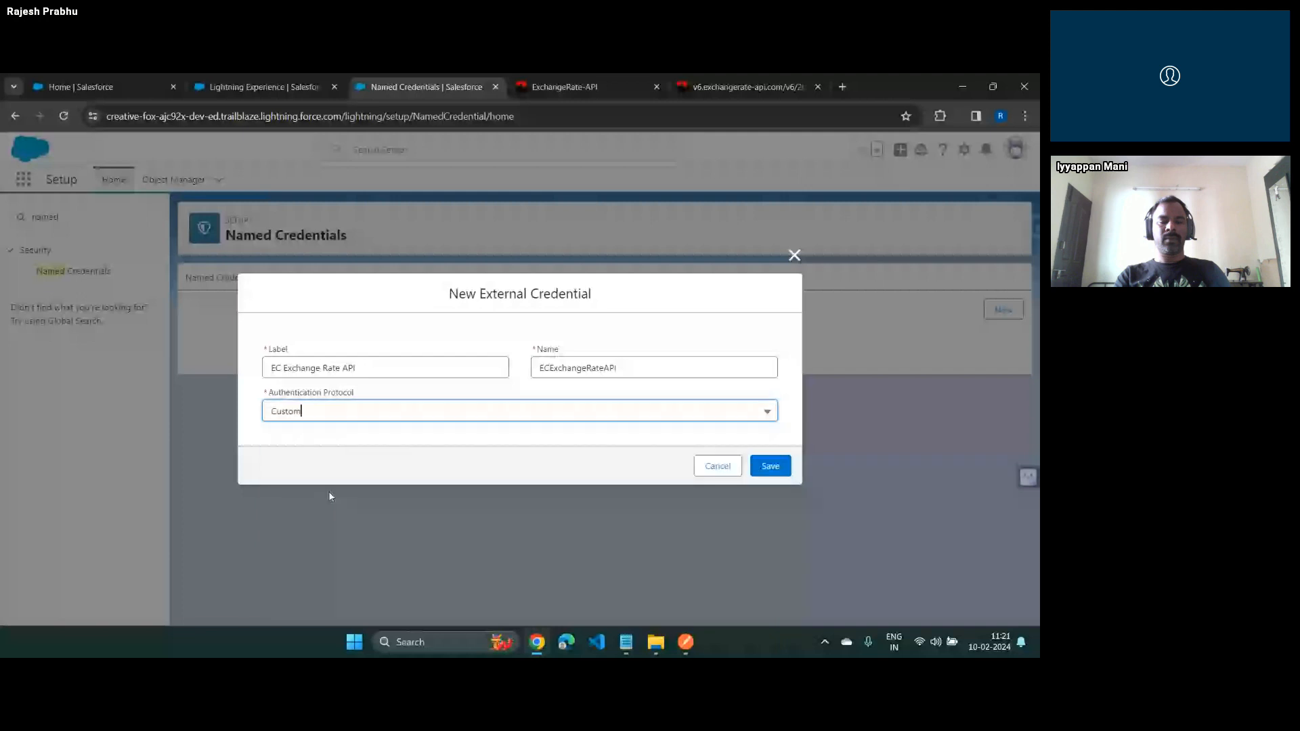
click(566, 87)
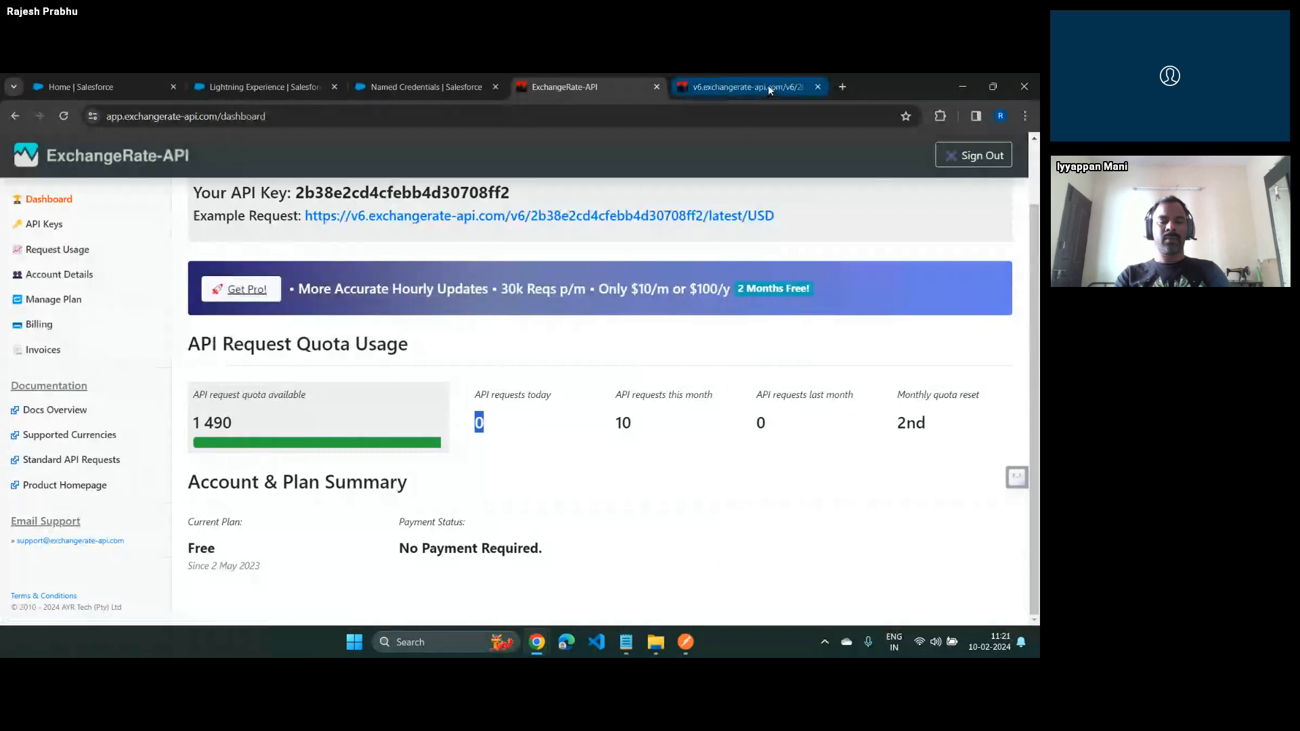
click(738, 87)
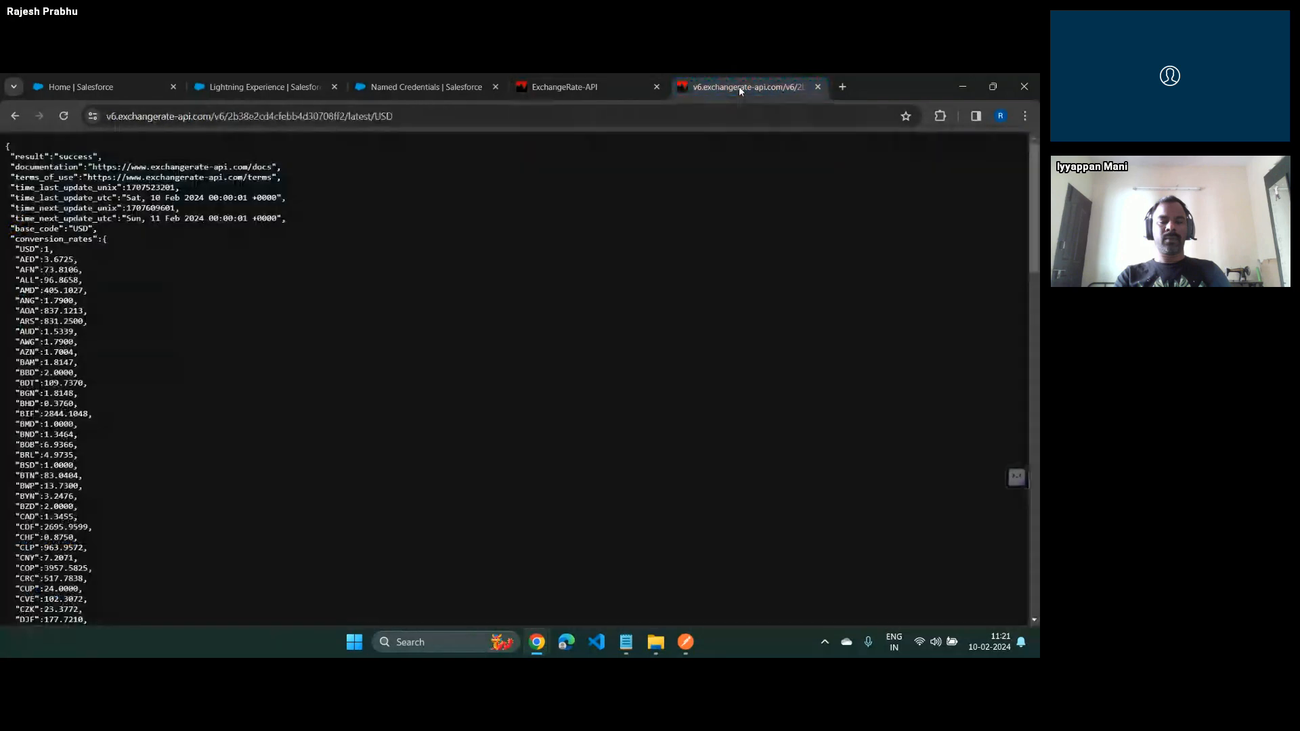
drag(227, 117, 346, 117)
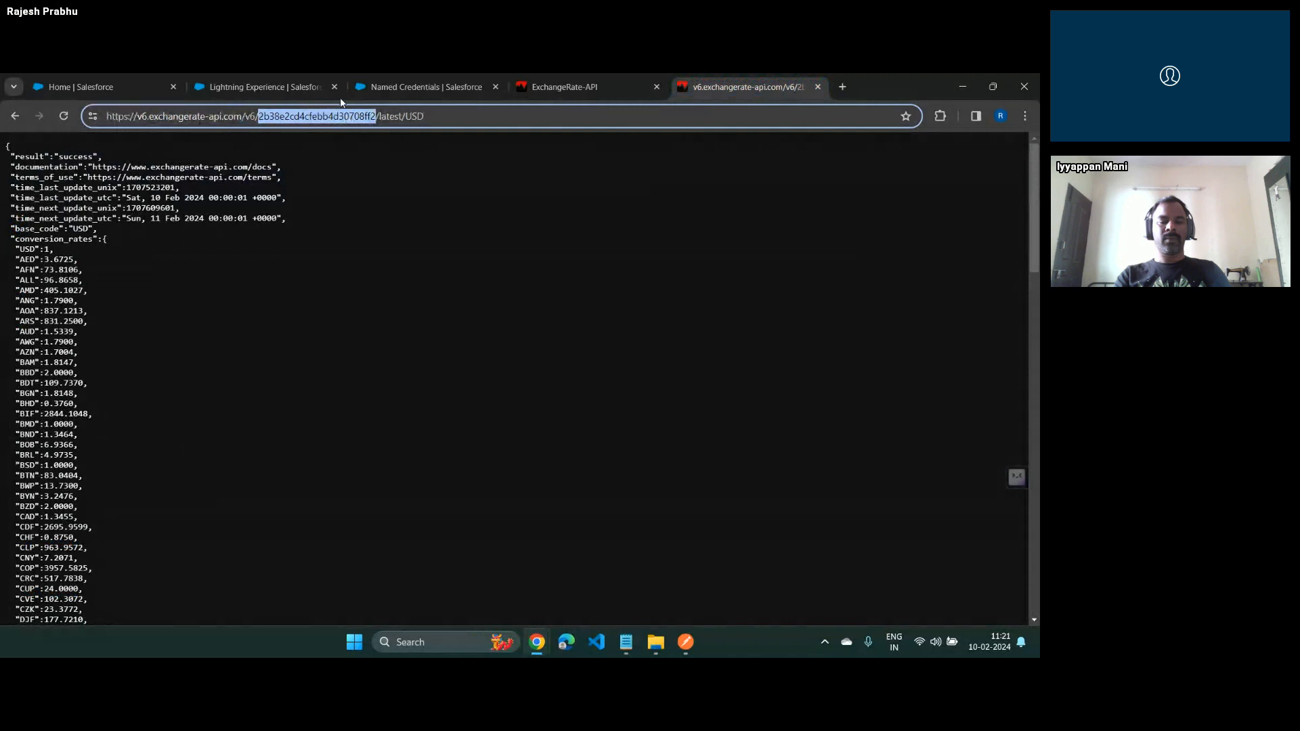
click(284, 89)
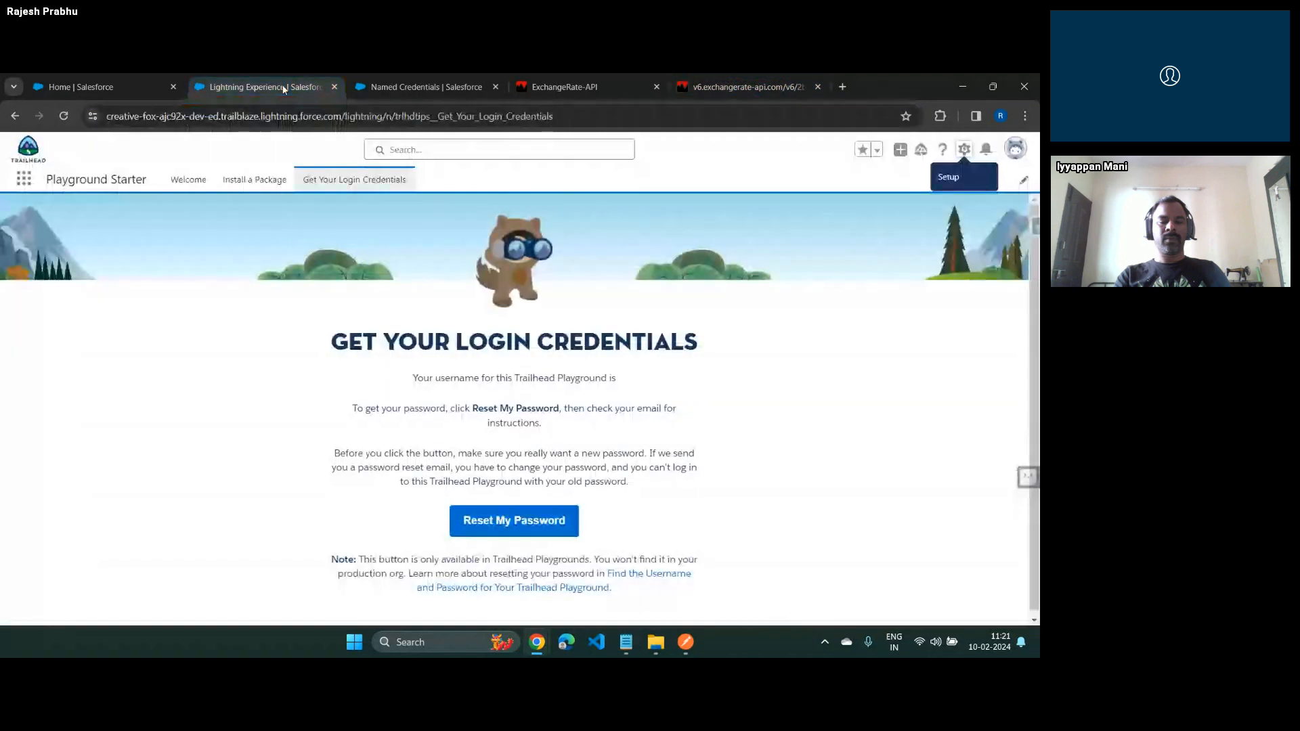
click(419, 87)
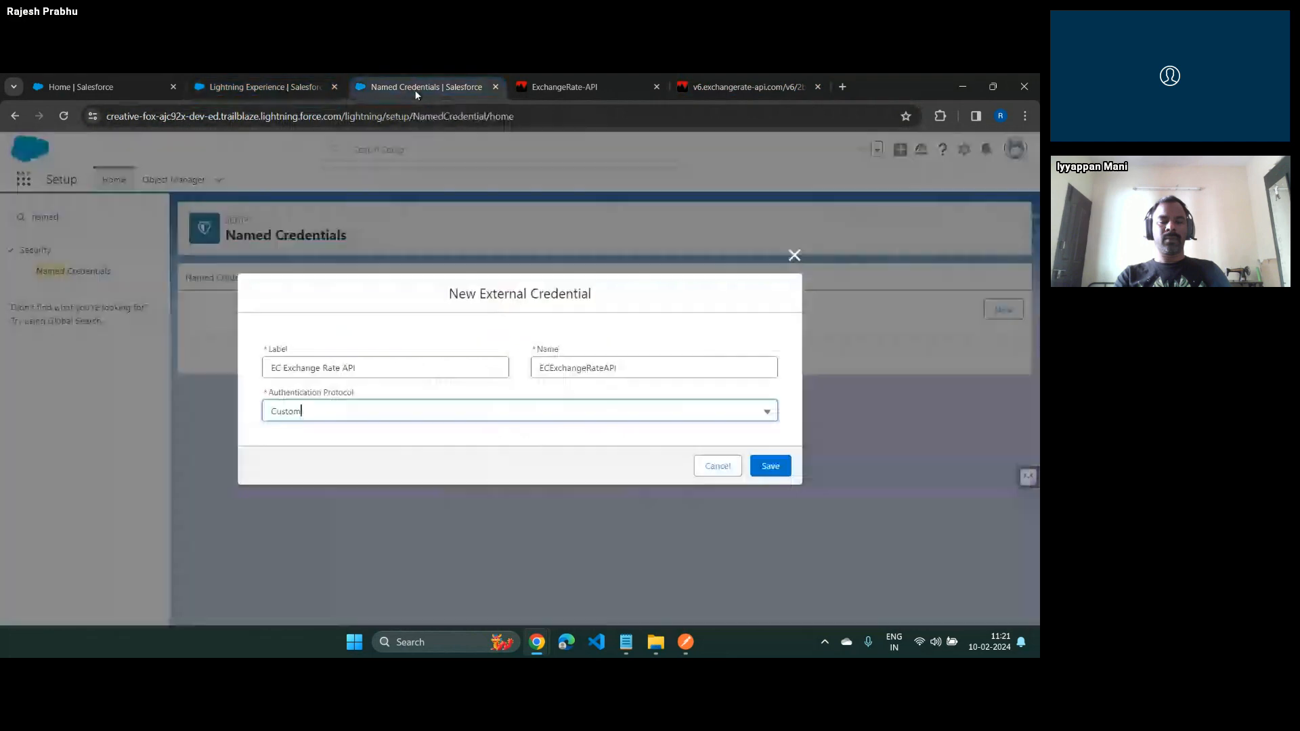
click(770, 466)
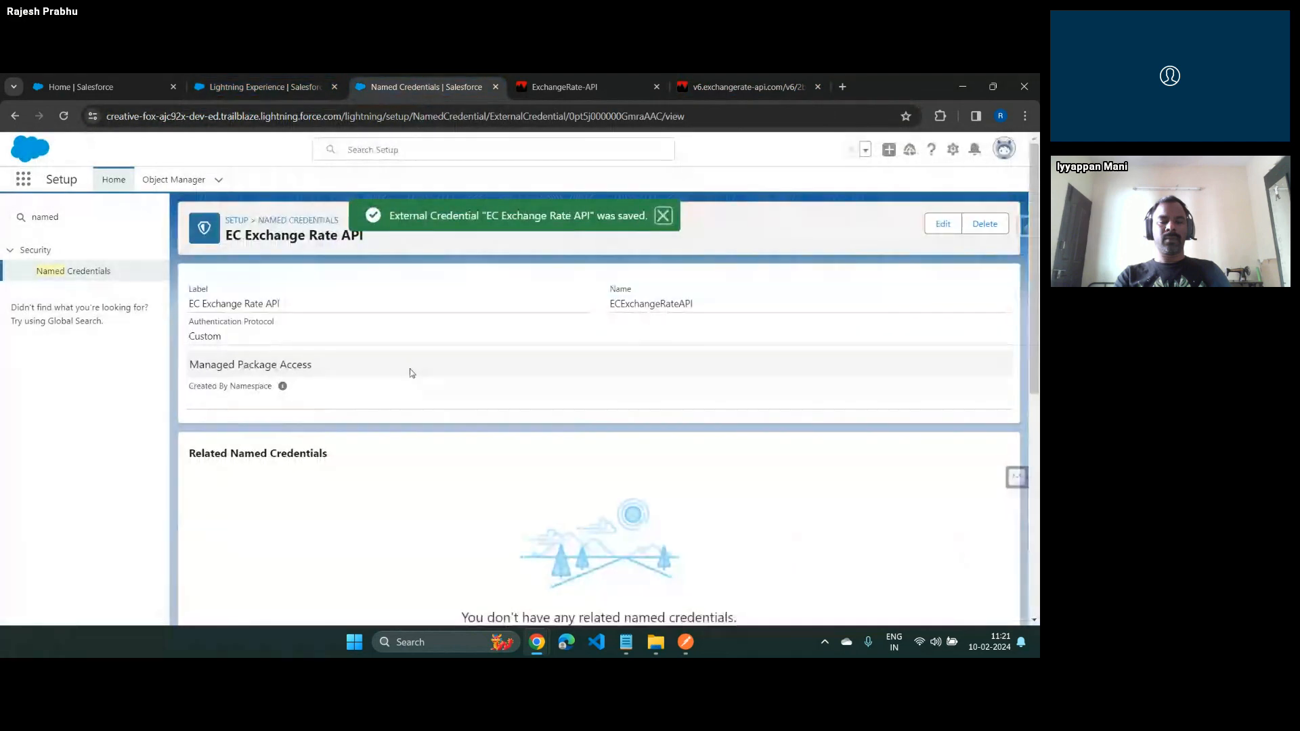
Add a principal named "Exchange Rate Principal" to the external credential, keeping sequence number 1, and save it
scroll(409, 374, down, 3)
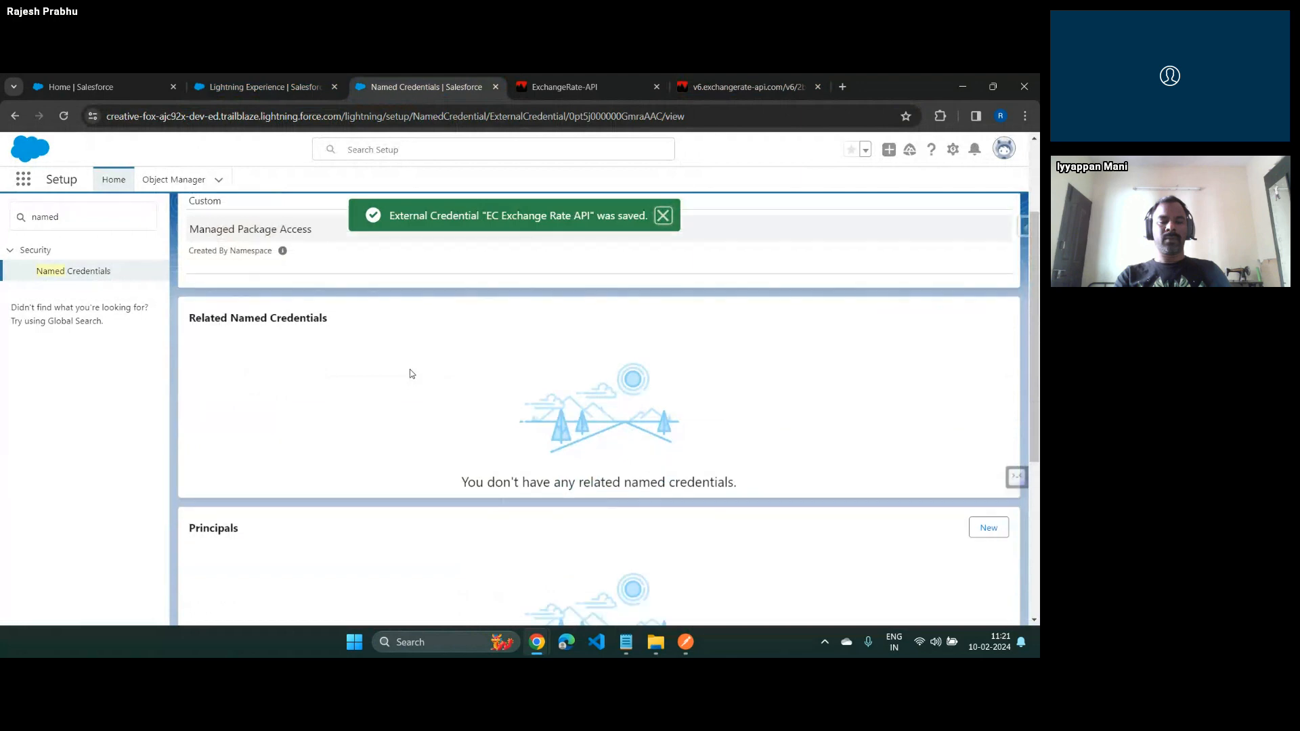
scroll(410, 372, down, 3)
scroll(302, 410, up, 5)
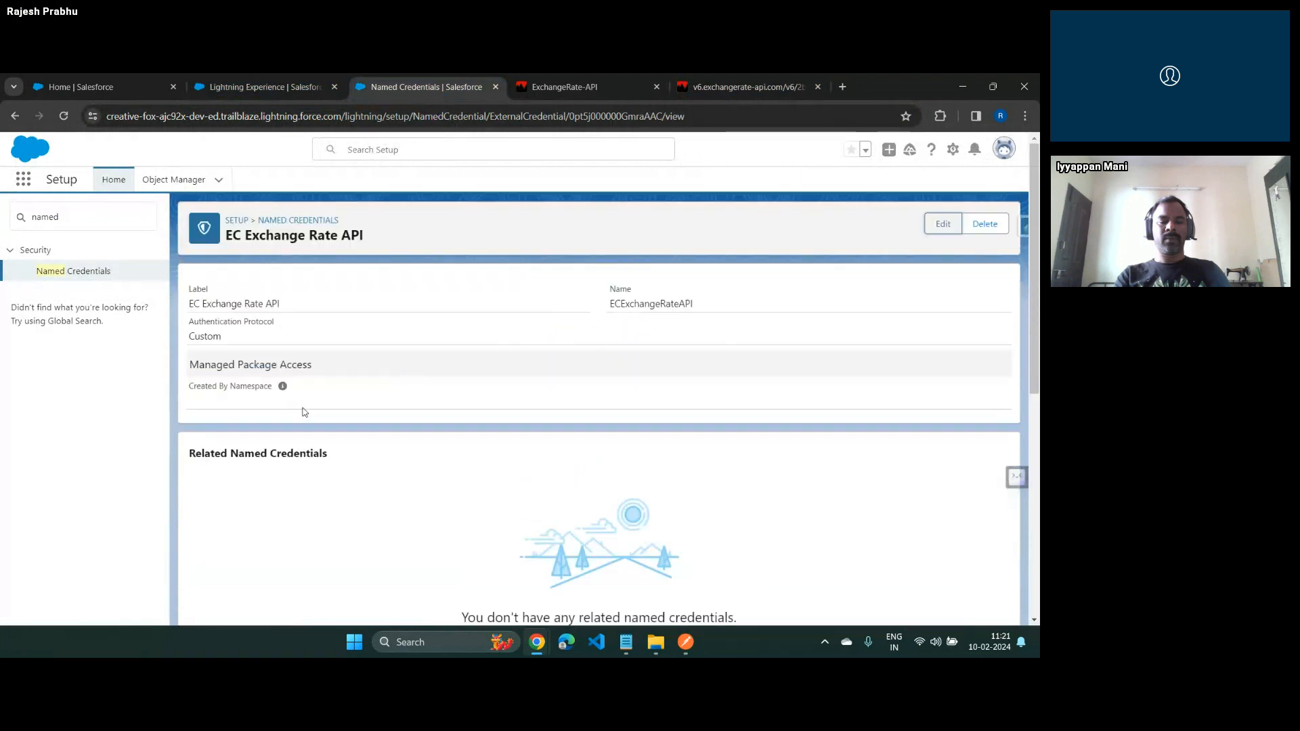
scroll(308, 440, down, 3)
scroll(313, 468, down, 2)
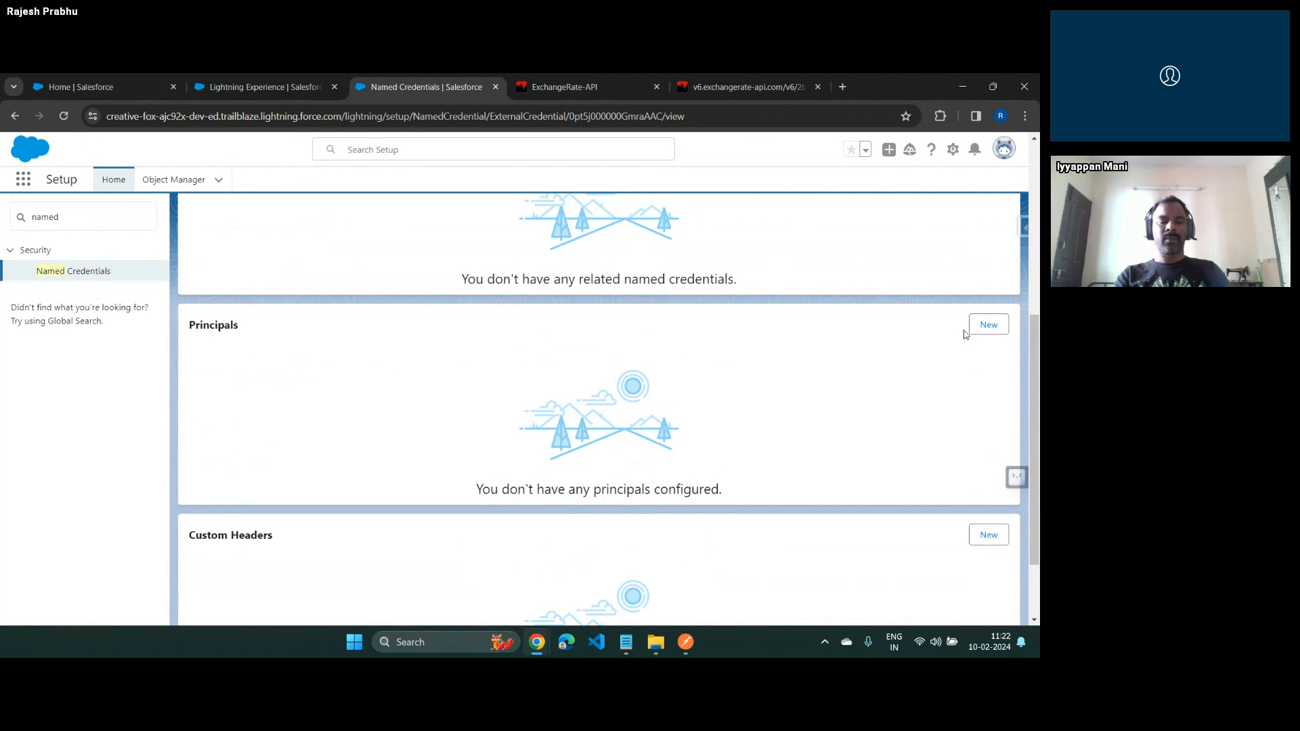
click(987, 327)
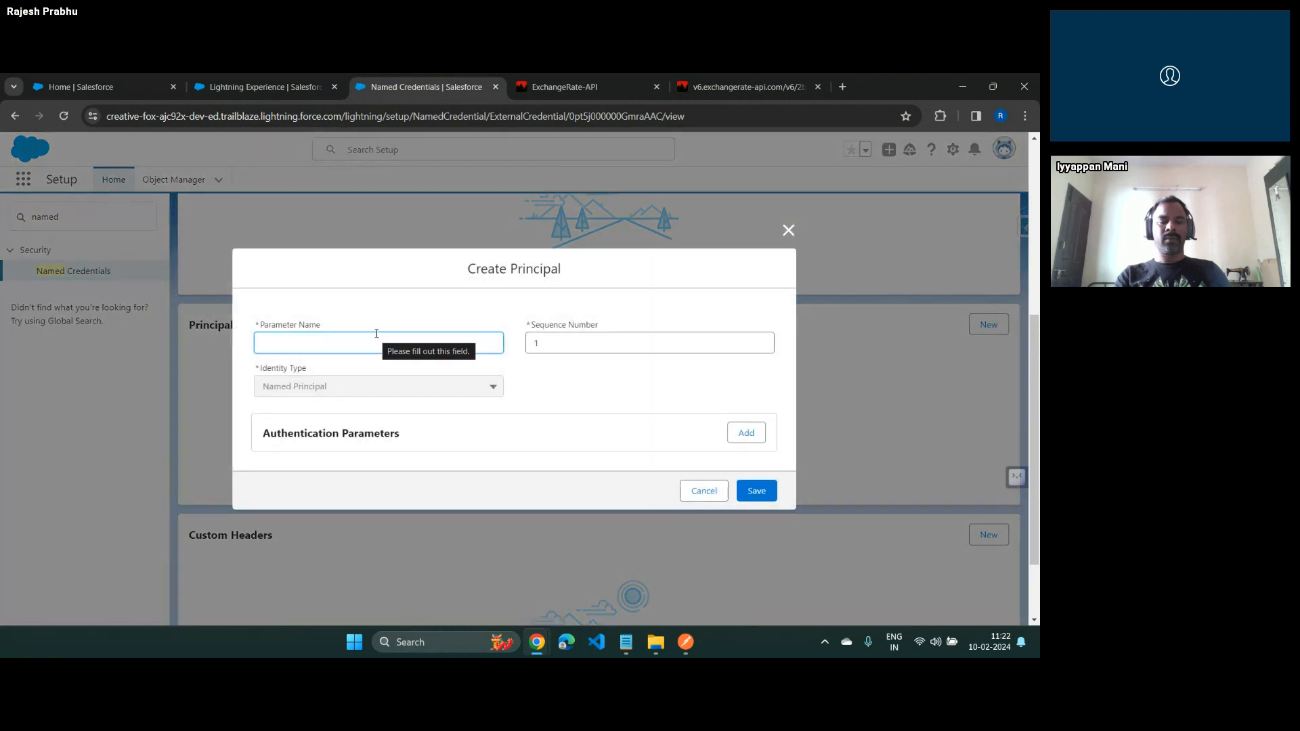
text(Exc)
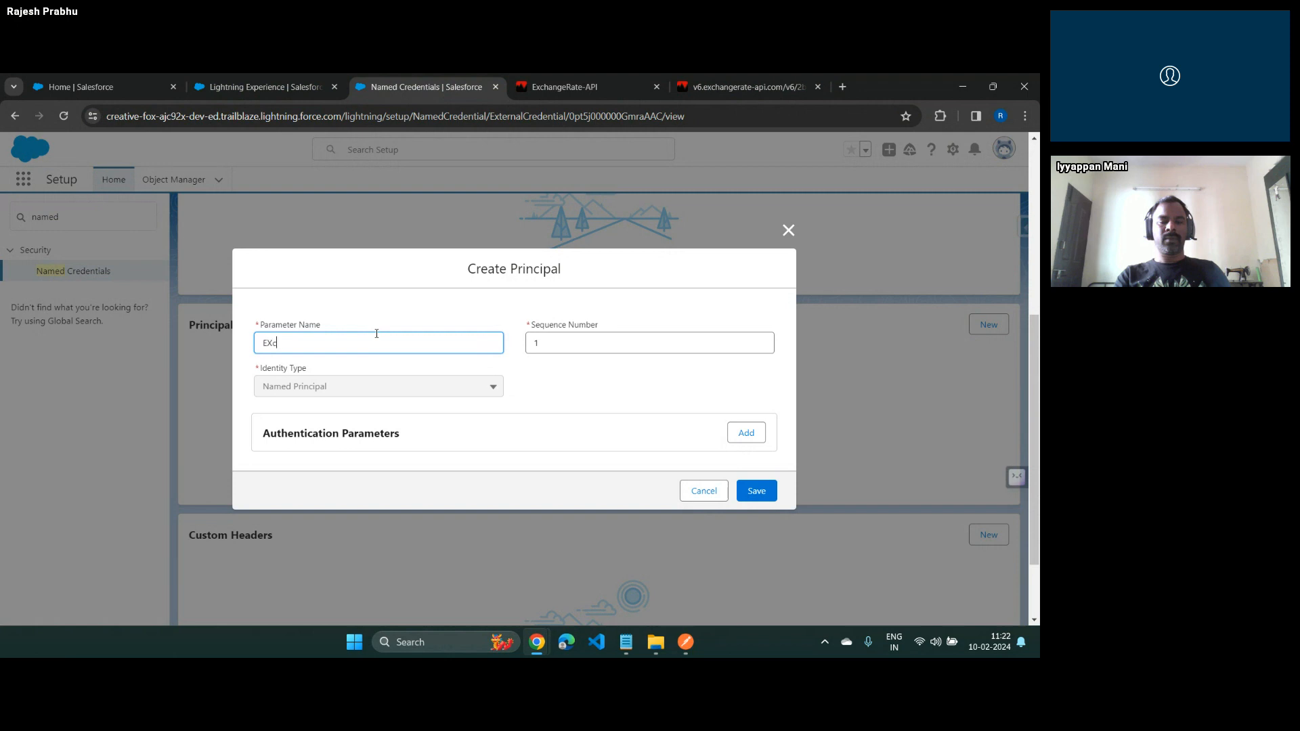
key(BackSpace)
key(BackSpace)
key(BackSpace)
text(Exchange Rate Principal)
key(Tab)
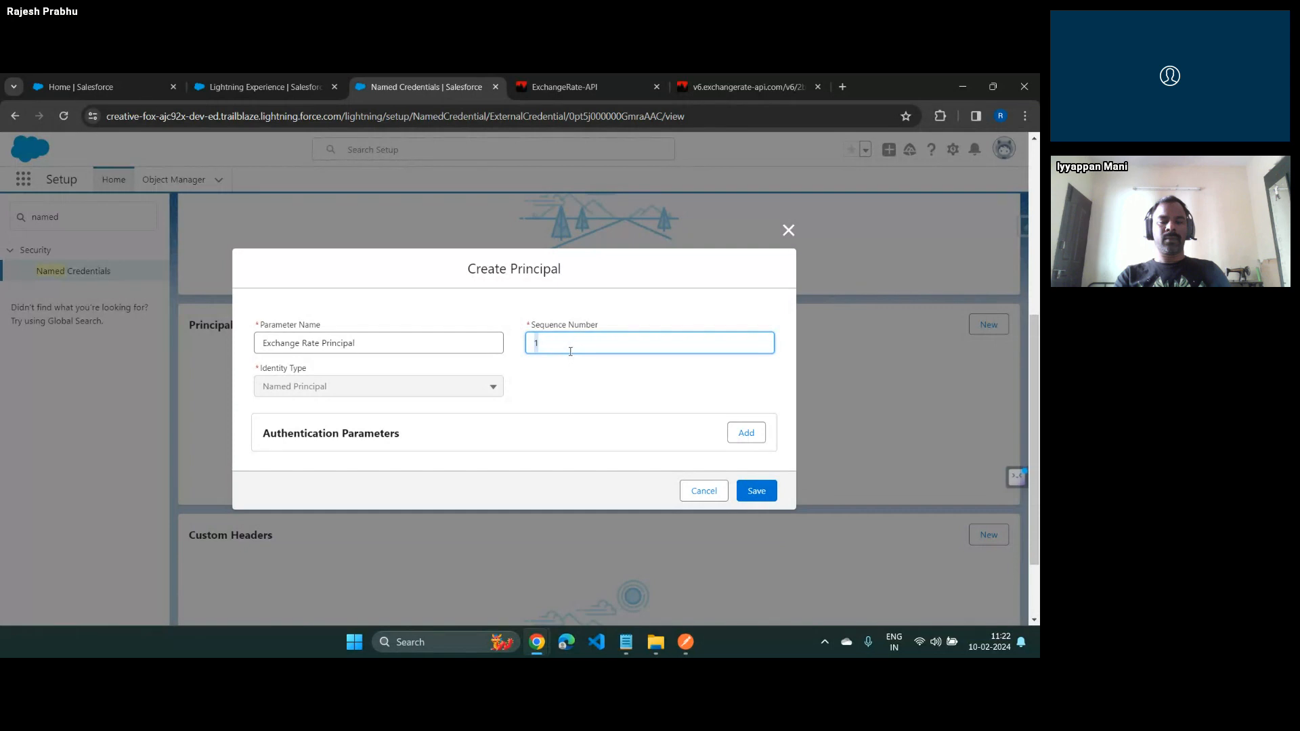
click(764, 495)
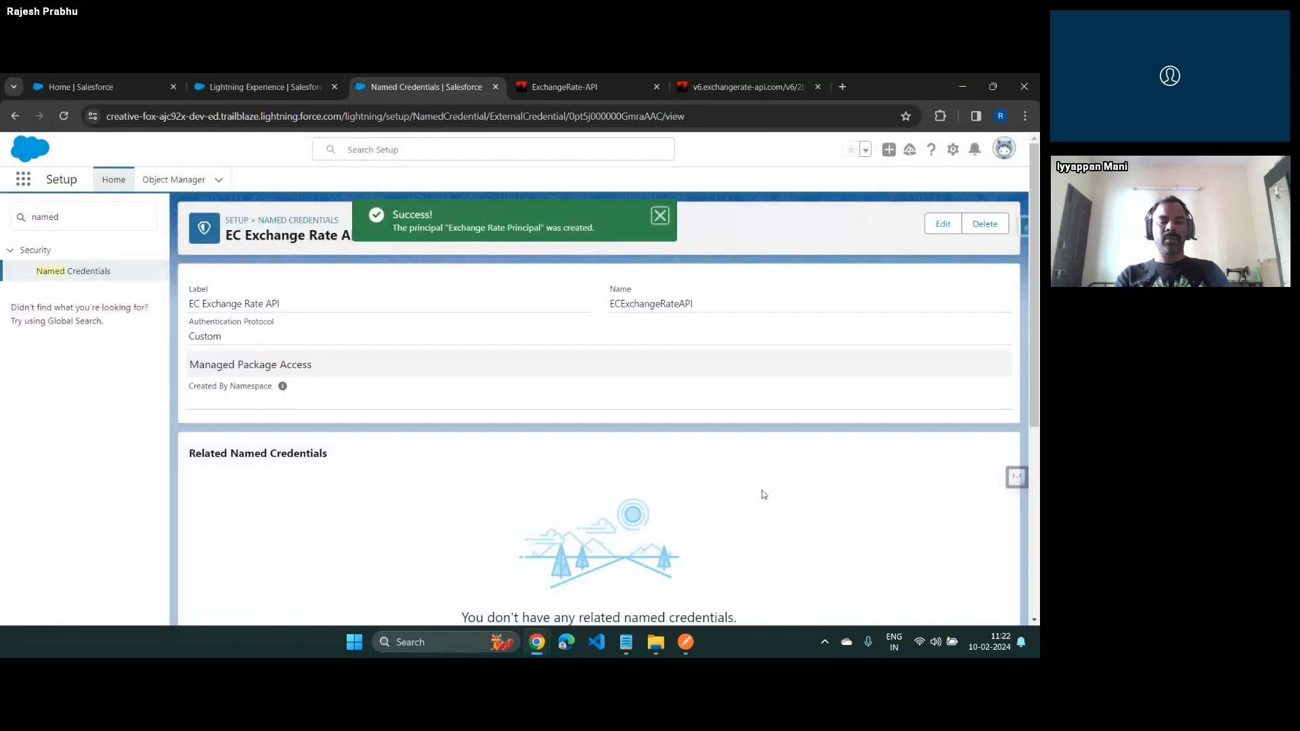
Review the external credential's principals and custom headers, and go back to the list of named credentials
scroll(764, 495, down, 3)
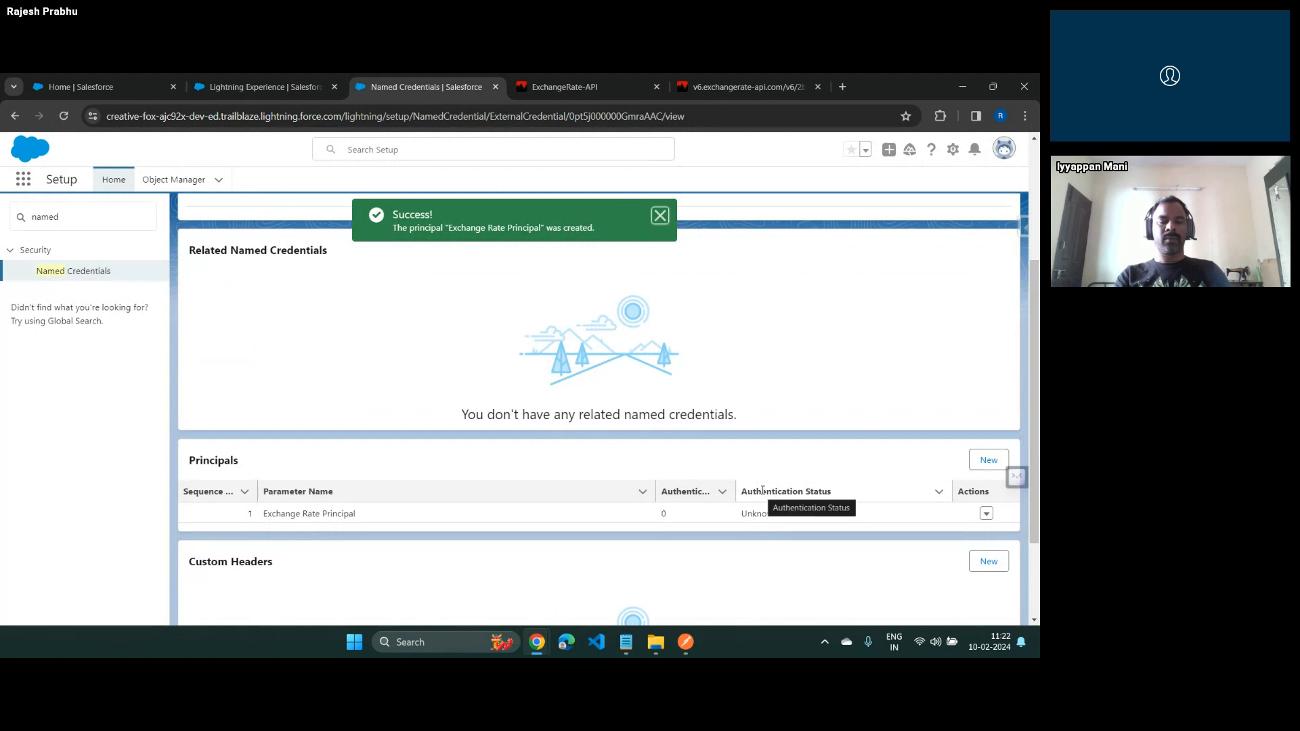
scroll(763, 491, up, 3)
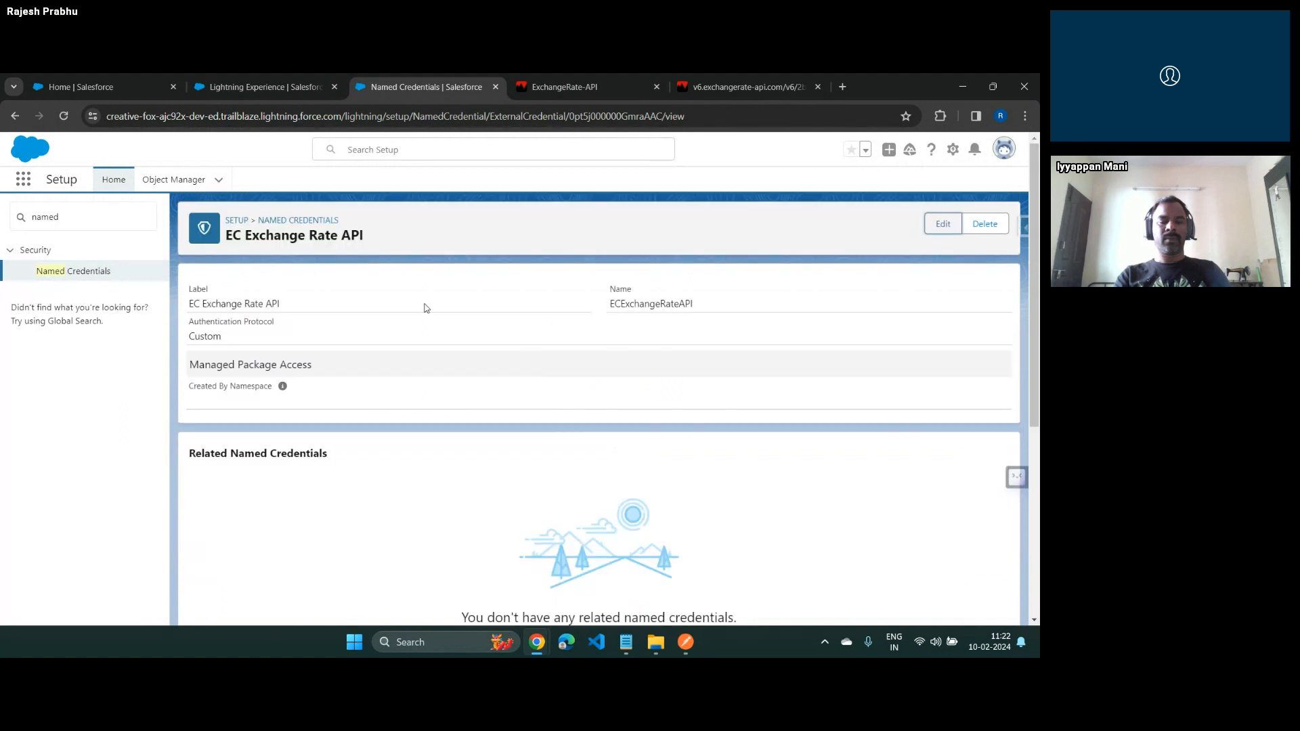
scroll(426, 308, down, 3)
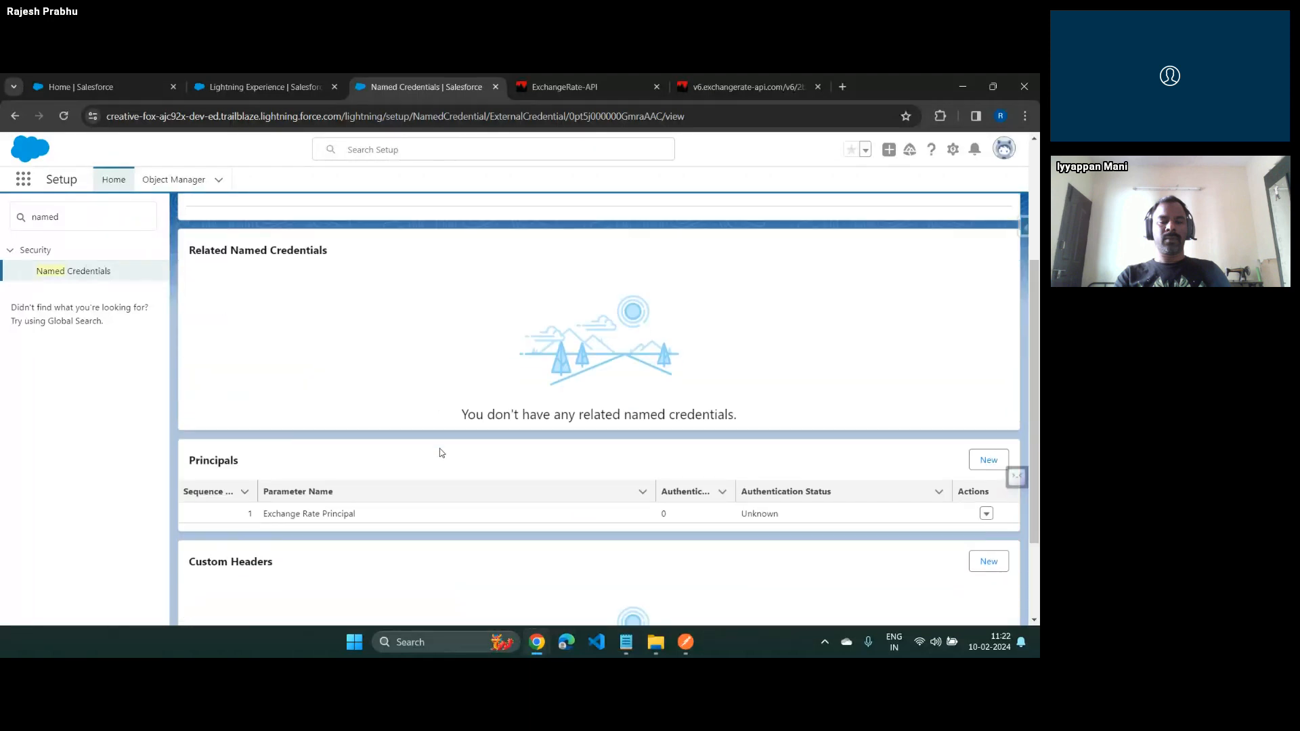
scroll(440, 450, down, 2)
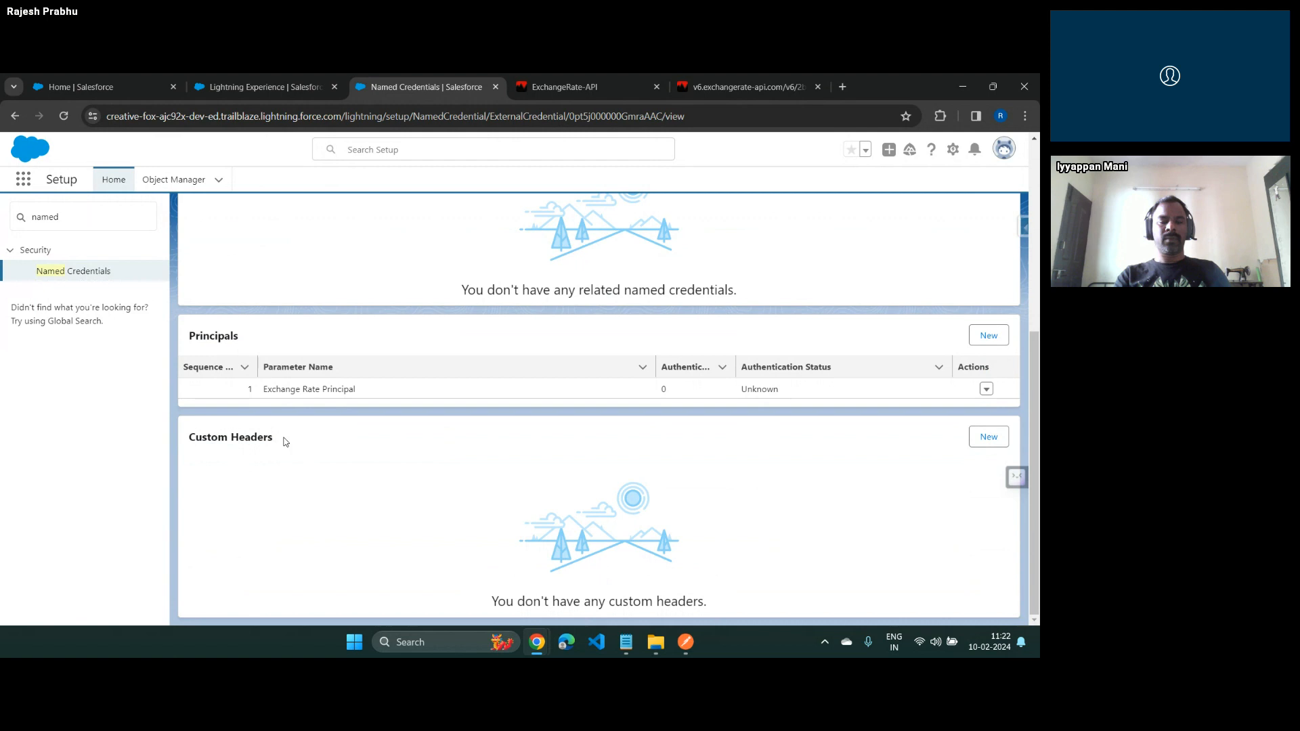
scroll(285, 442, up, 5)
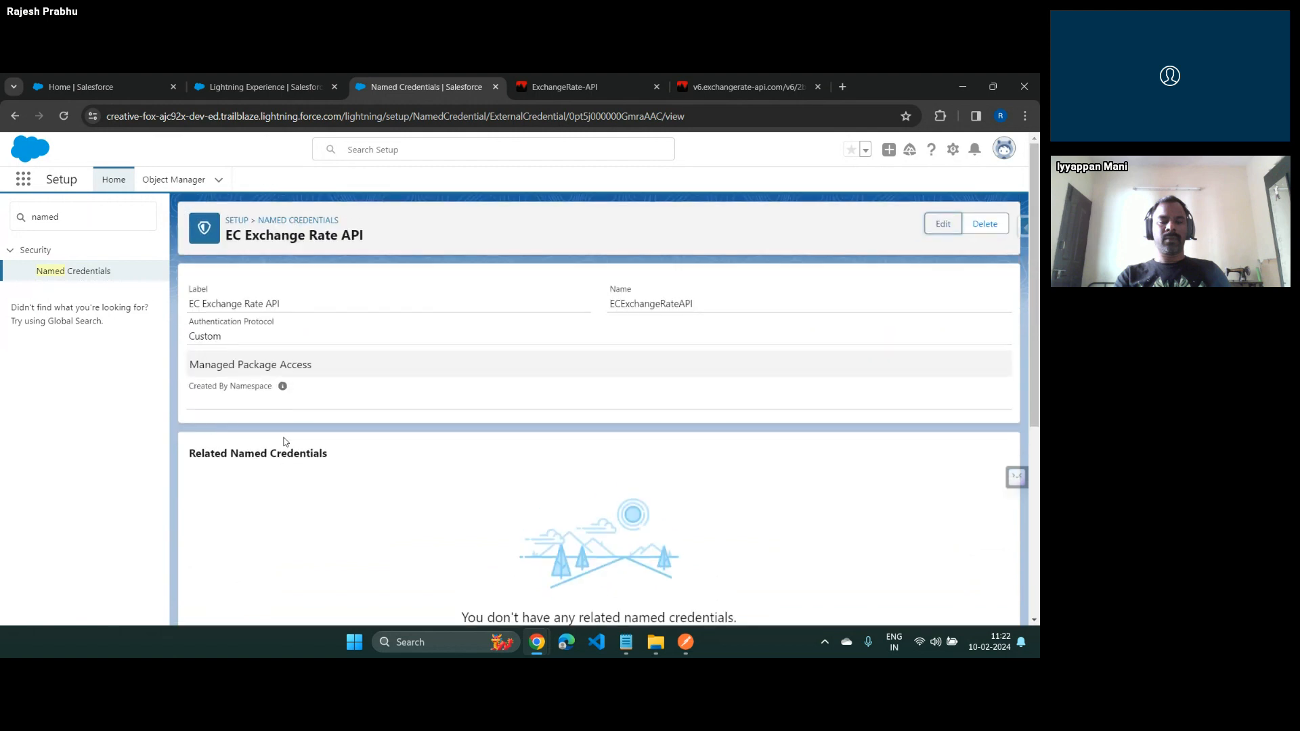
key(alt+Tab)
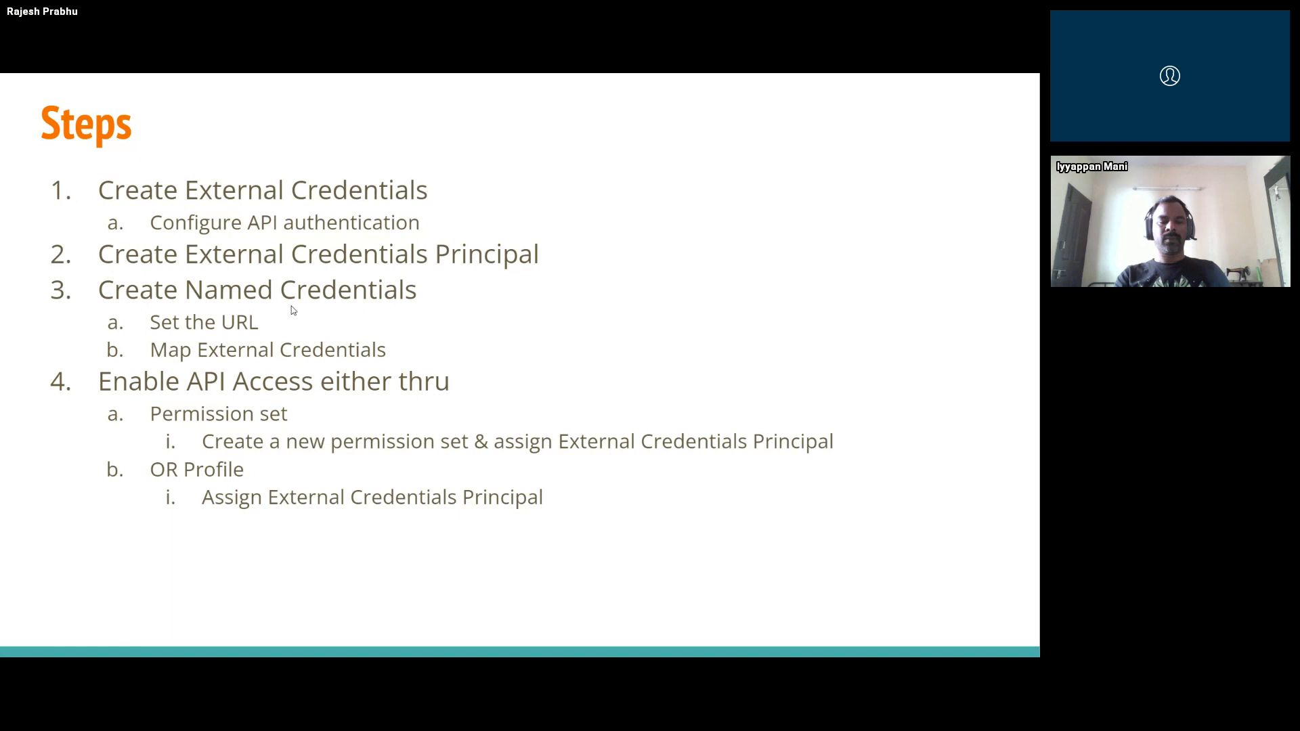
key(alt+Tab)
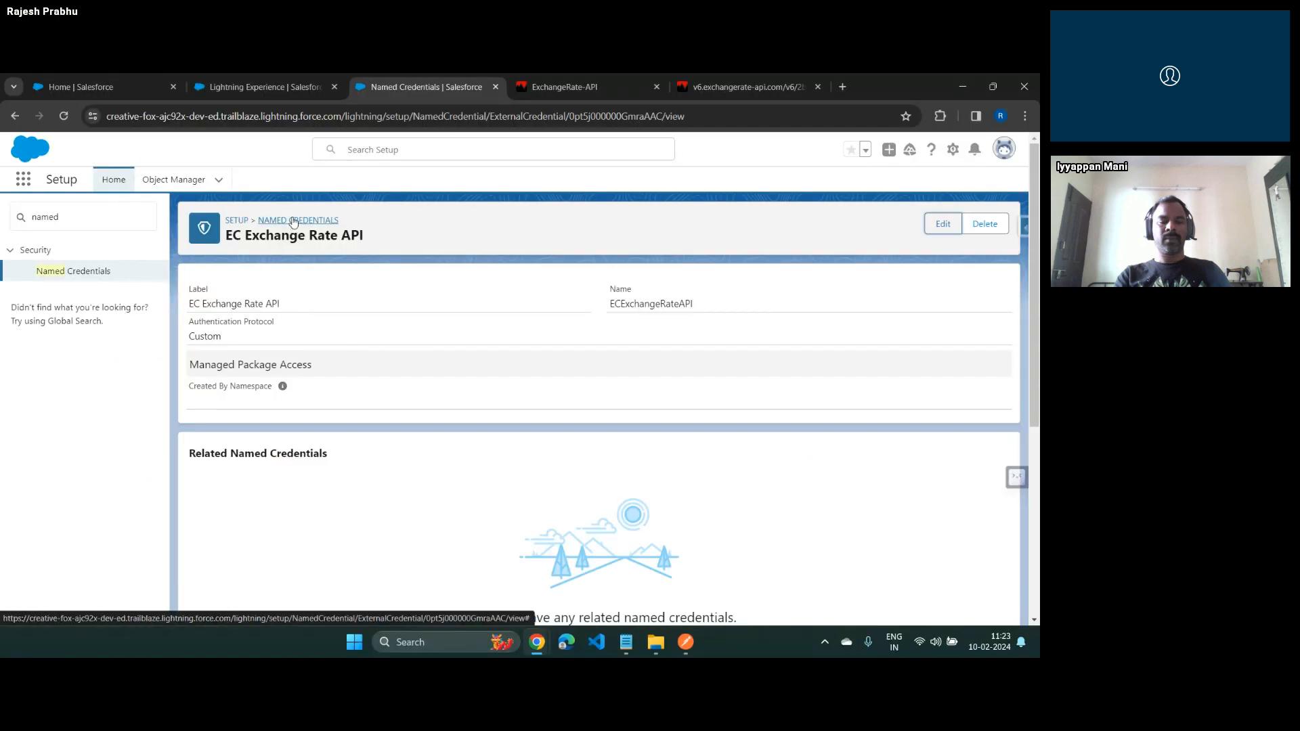
click(293, 221)
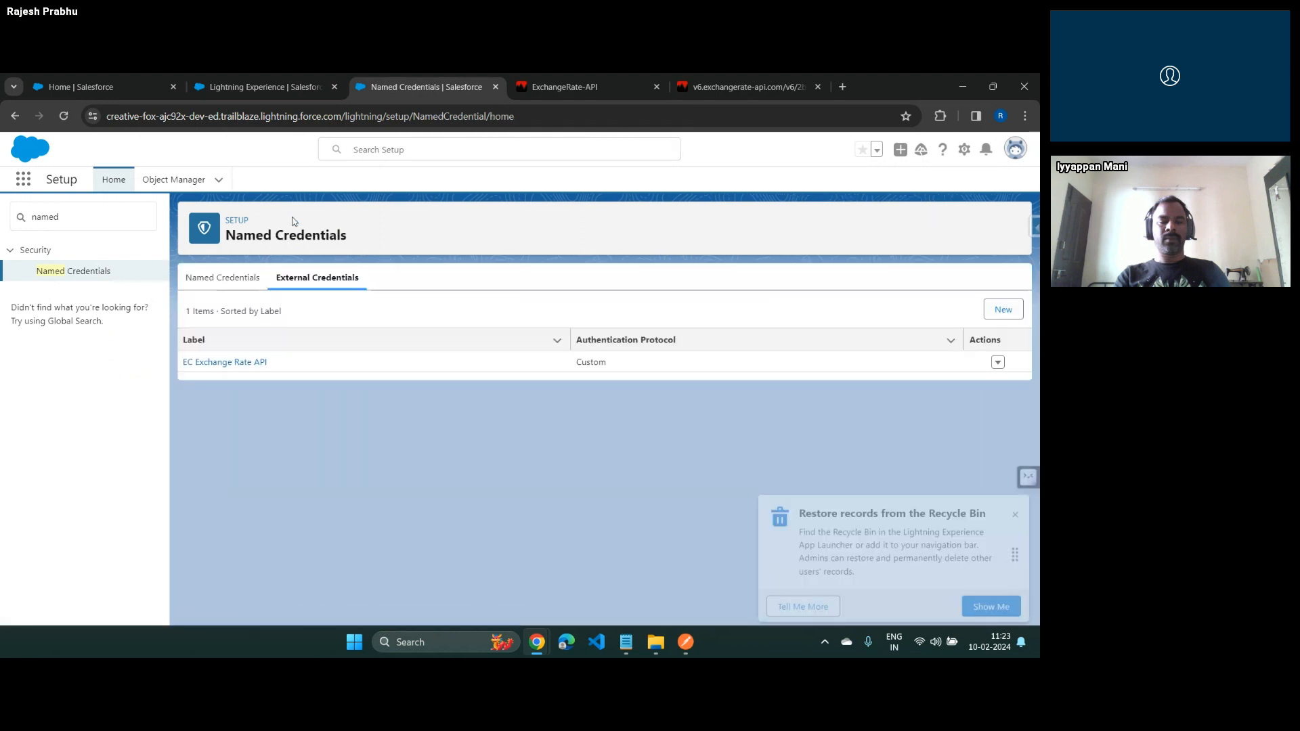
click(225, 278)
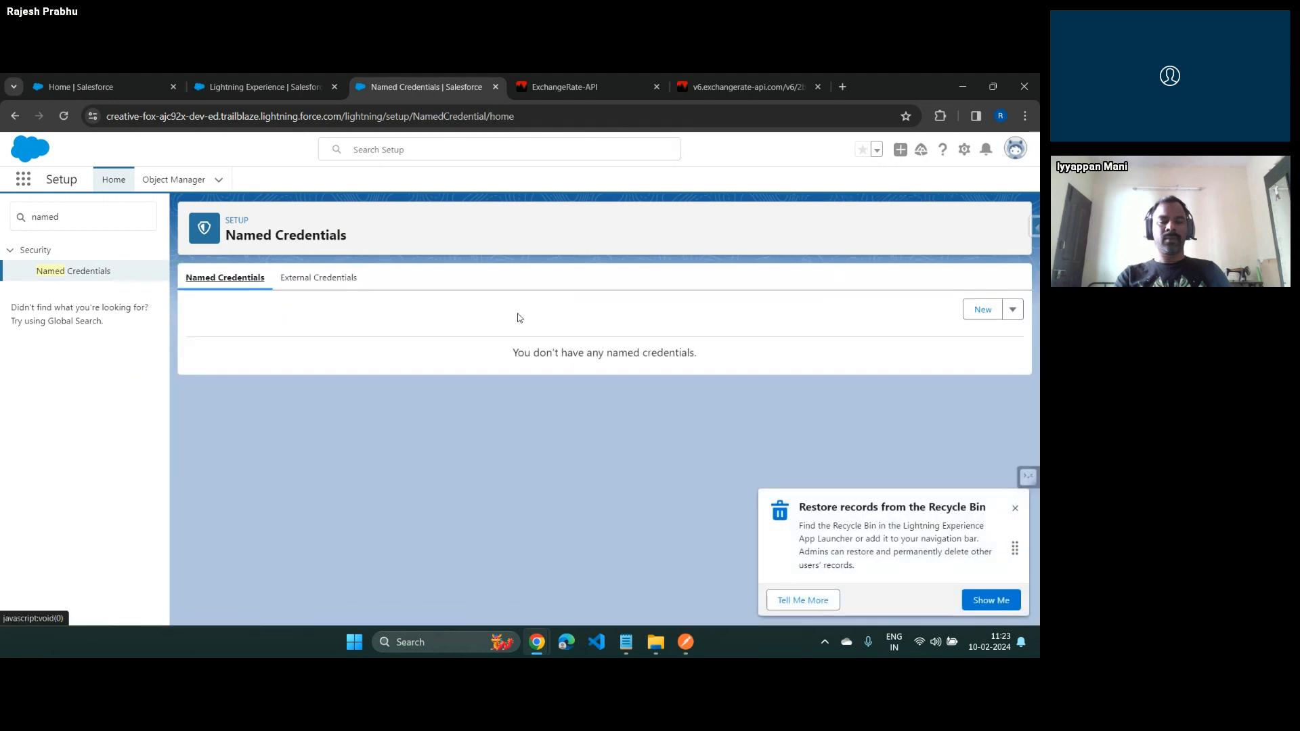
Start a new named credential labelled "NC Exchange Rate API"
click(983, 309)
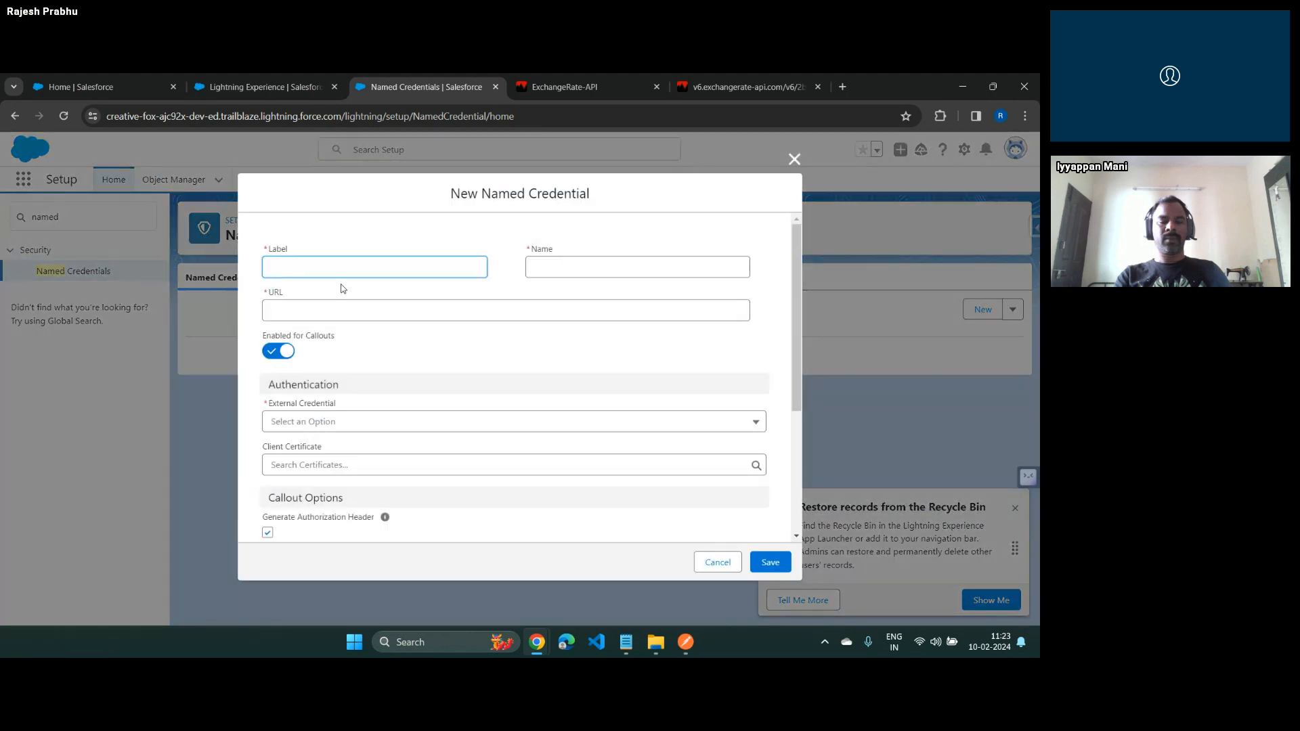
text(NC Exchange Rate API)
key(Tab)
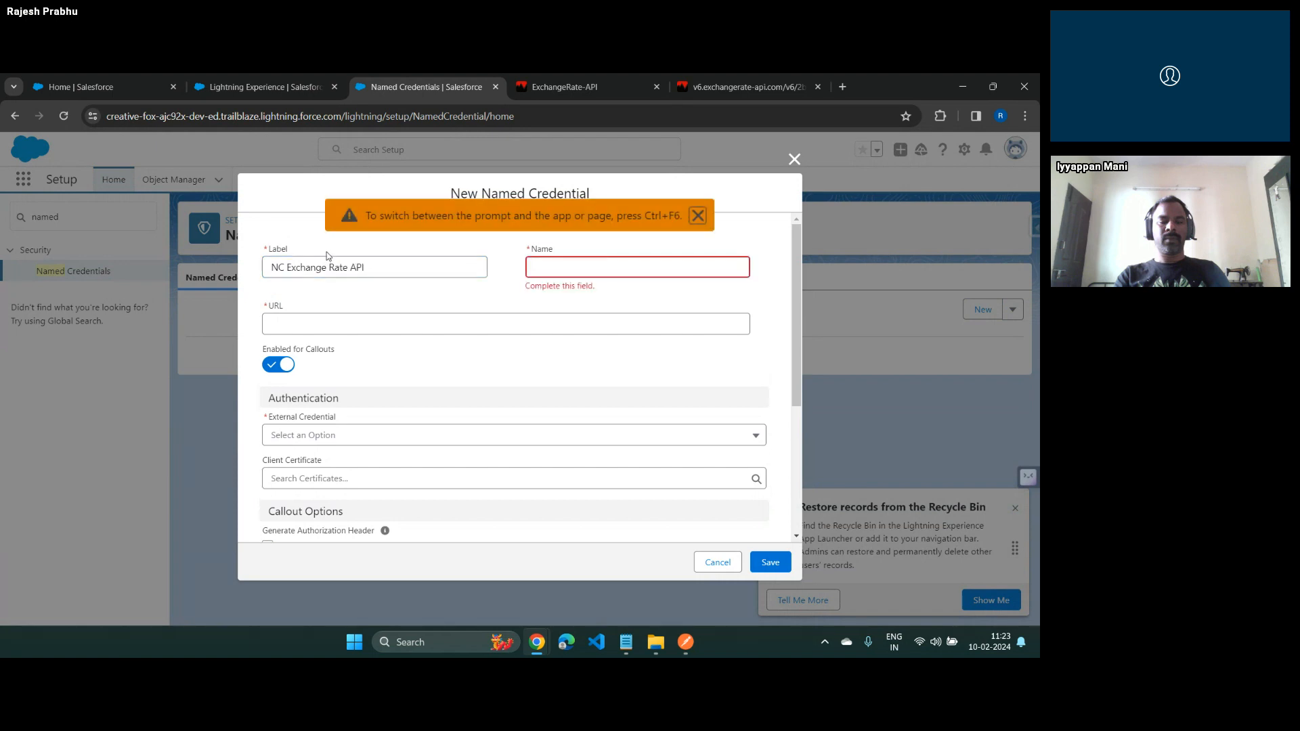
Set the named credential's name to NCExchangeRateAPI, reusing the label without its spaces
triple_click(339, 266)
key(ctrl+c)
click(624, 267)
key(ctrl+v)
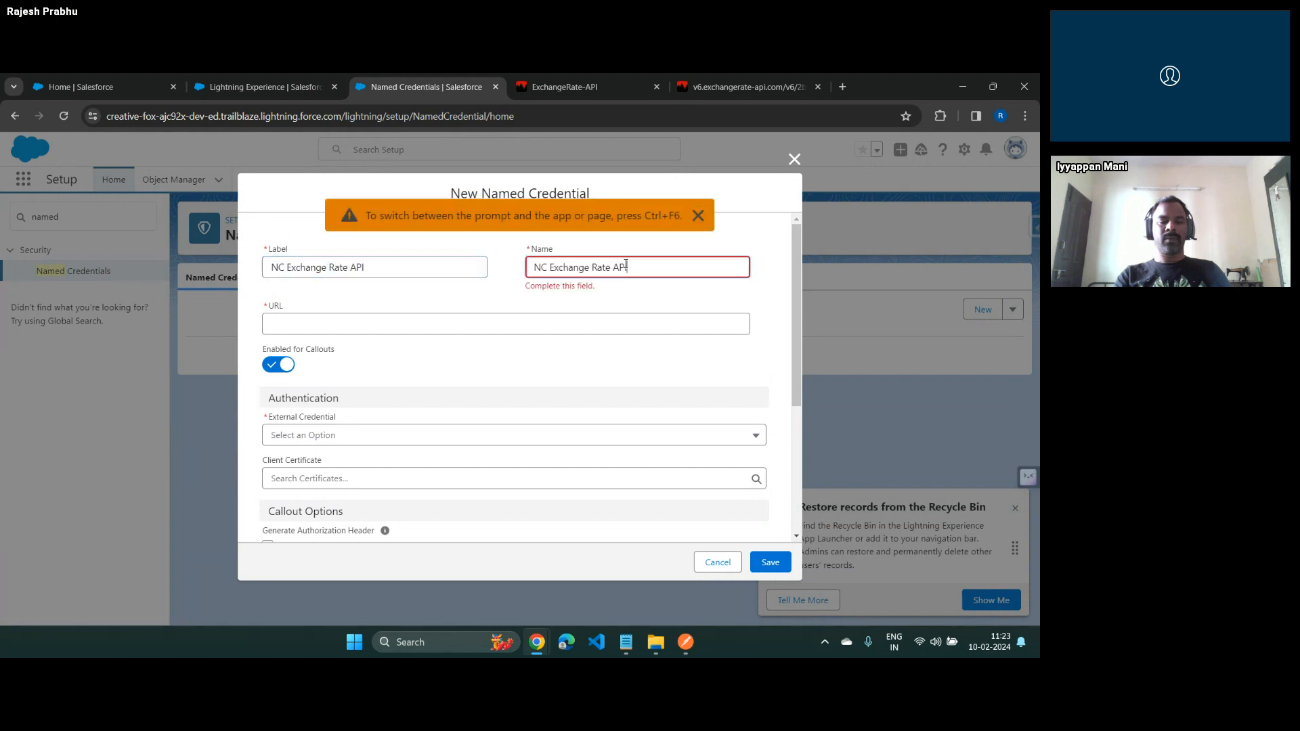
key(Left)
key(Left)
key(Left)
key(BackSpace)
key(Left)
key(Left)
key(Left)
key(Left)
key(BackSpace)
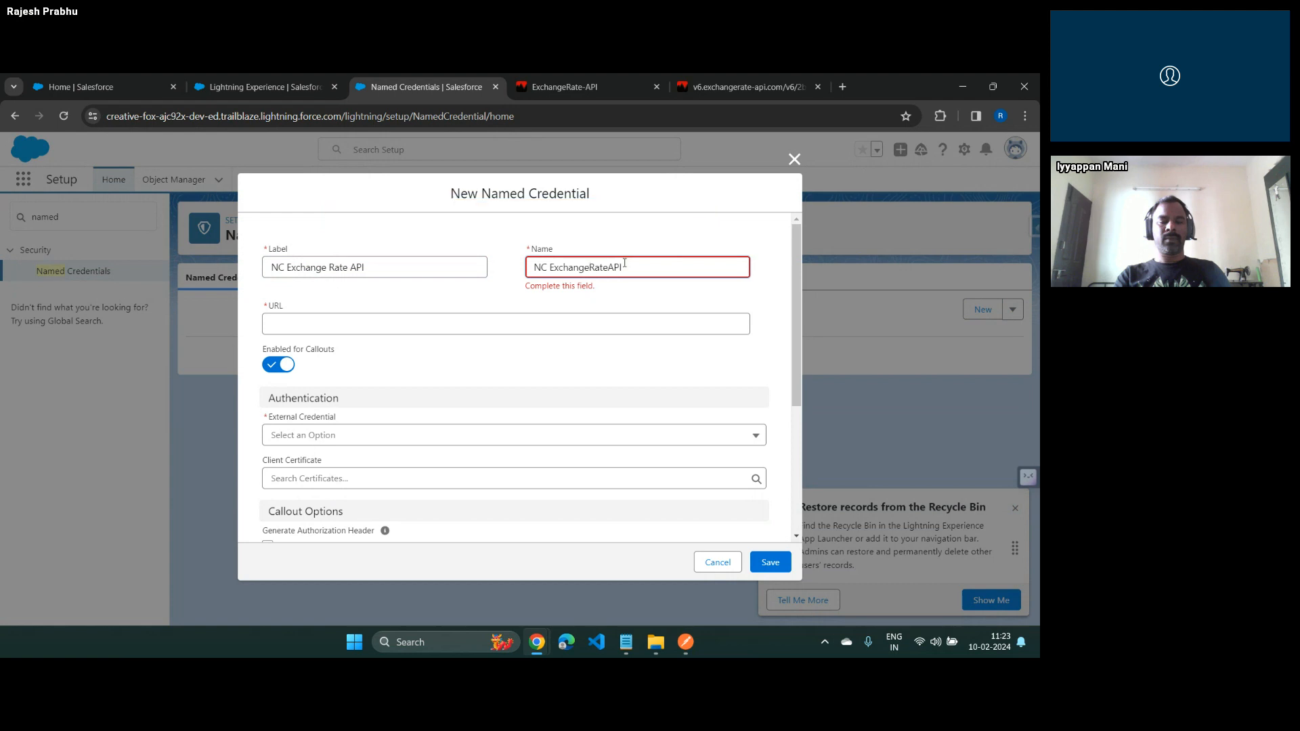
key(Left)
key(Left)
key(Left)
key(Left)
key(Left)
key(Left)
key(Left)
key(Left)
key(BackSpace)
key(Tab)
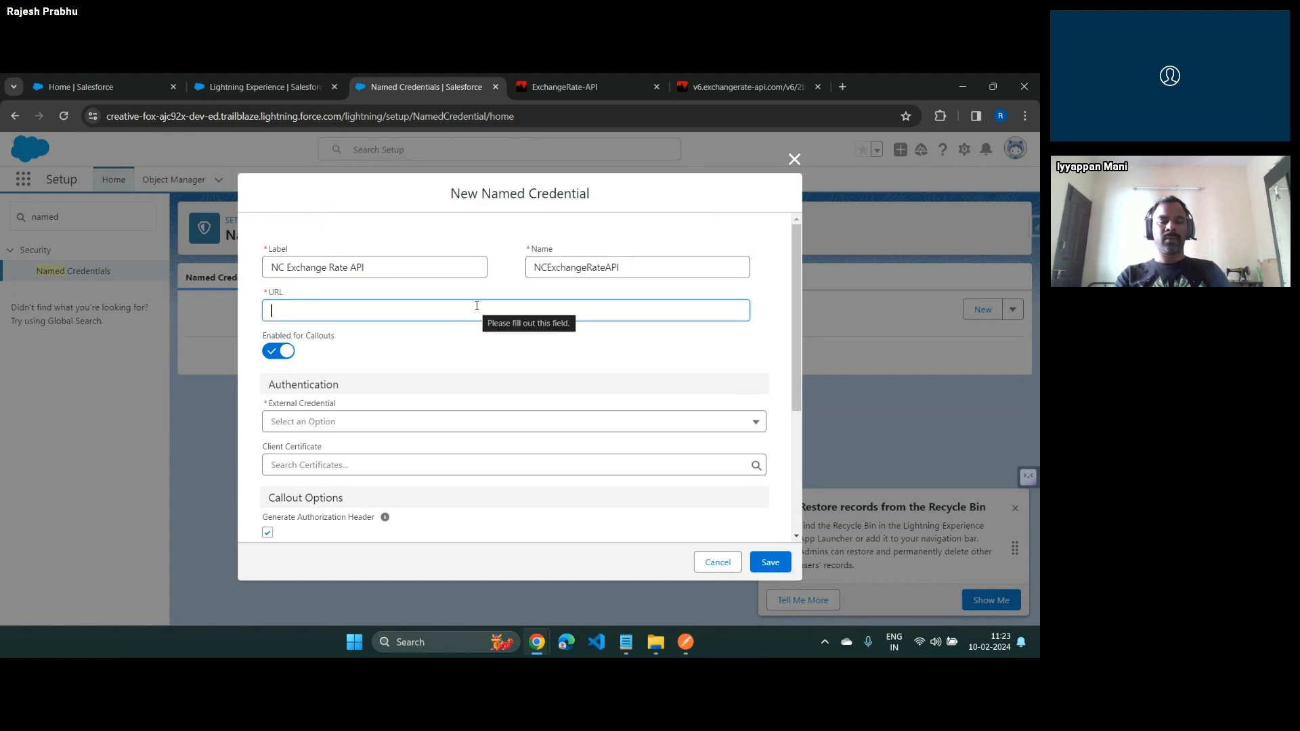
Copy the ExchangeRate-API request URL, including its API key and ending at "/latest/", into the named credential's URL
click(745, 86)
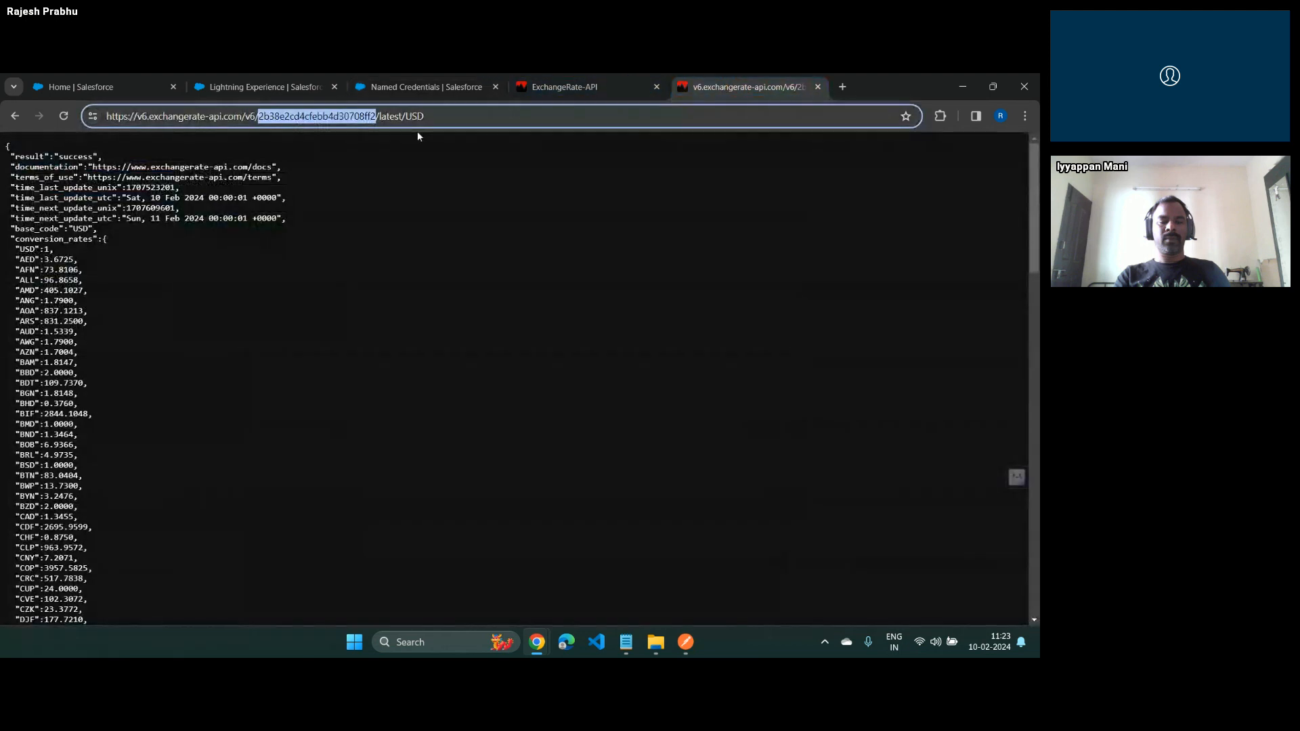
click(397, 120)
drag(406, 116, 94, 118)
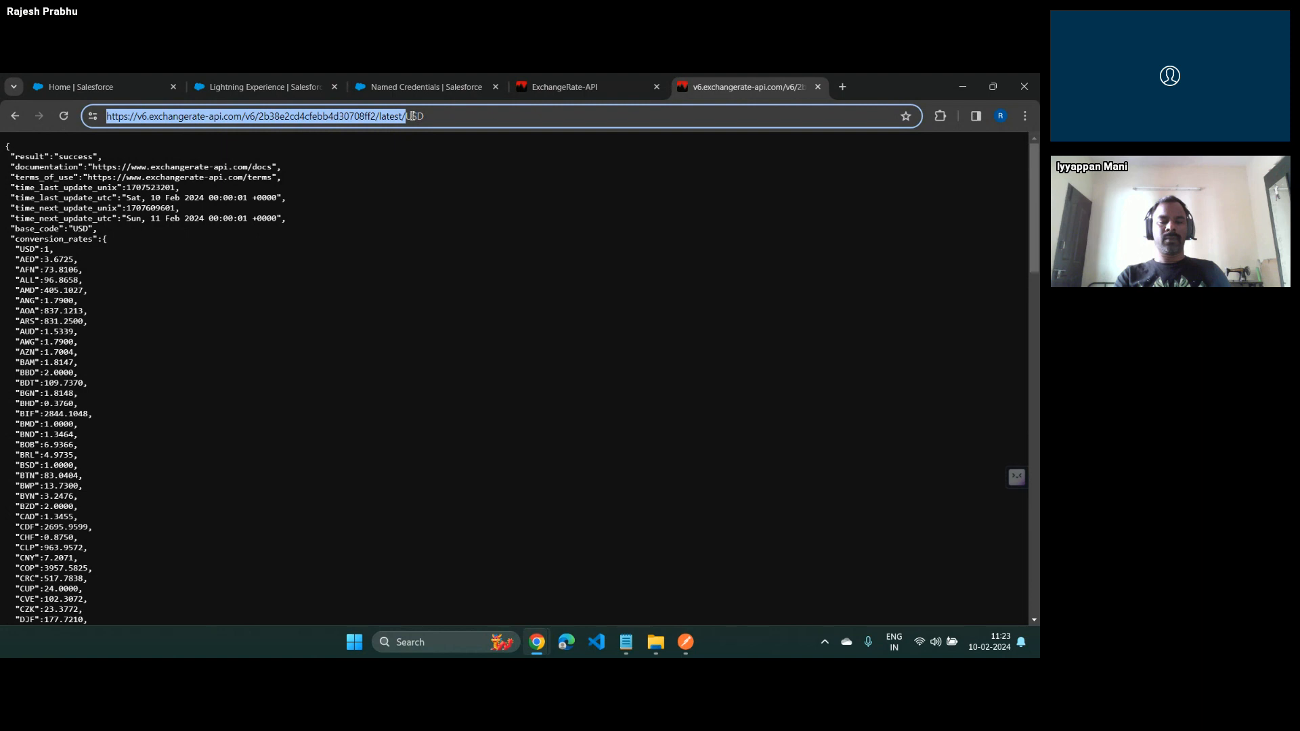
click(436, 88)
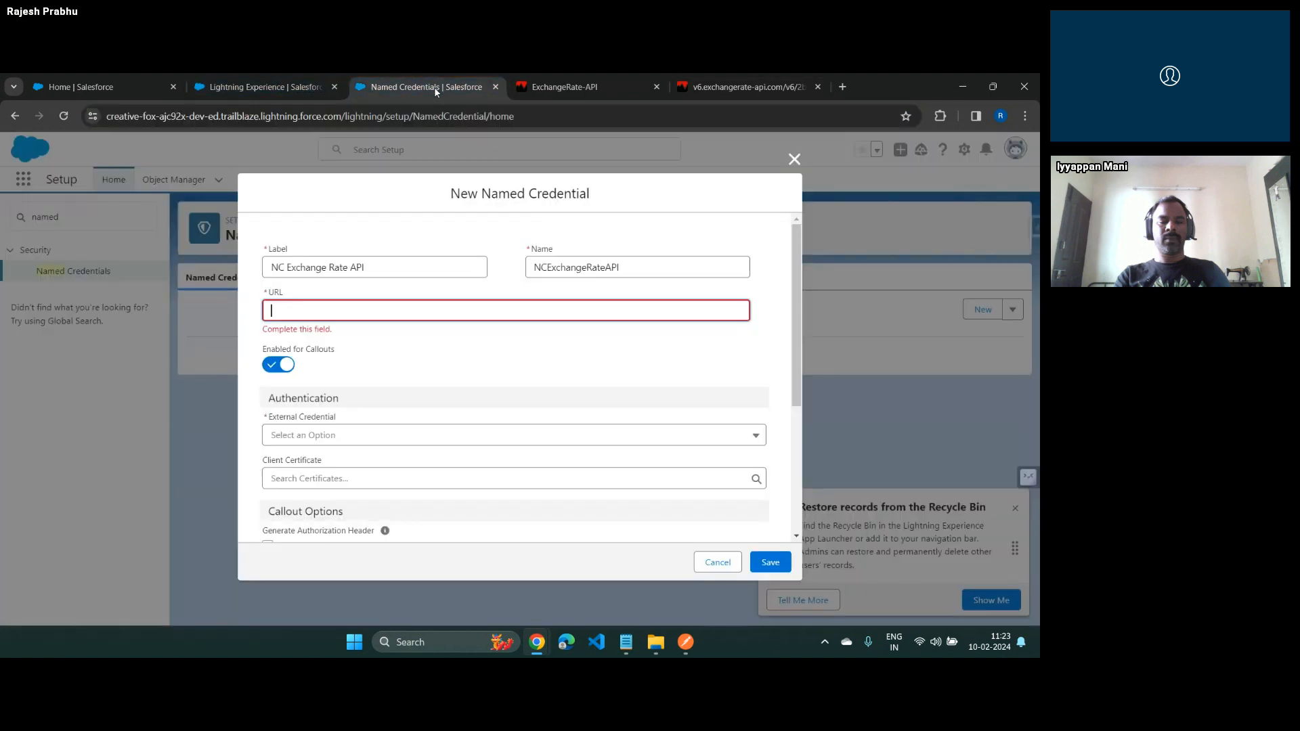
key(ctrl+v)
click(554, 344)
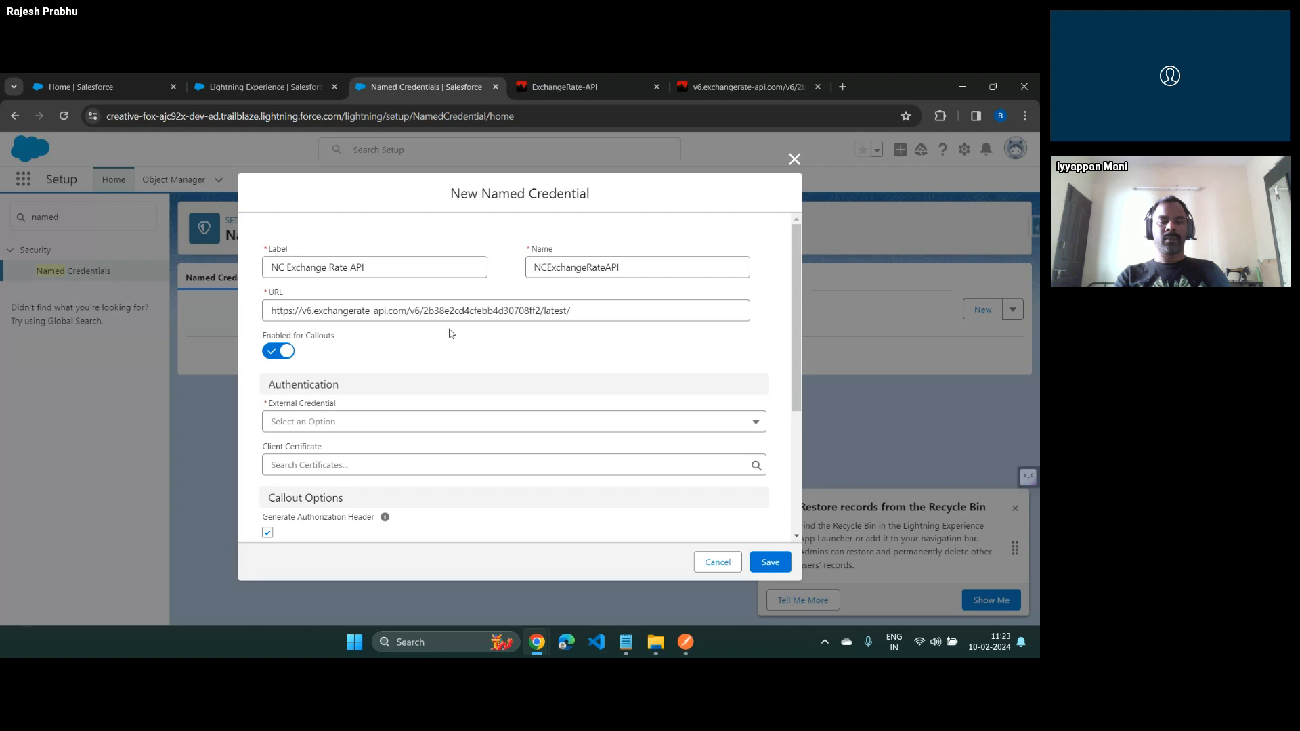
Link the named credential to the external credential "EC Exchange Rate API", keep the default callout options, and save it
click(308, 422)
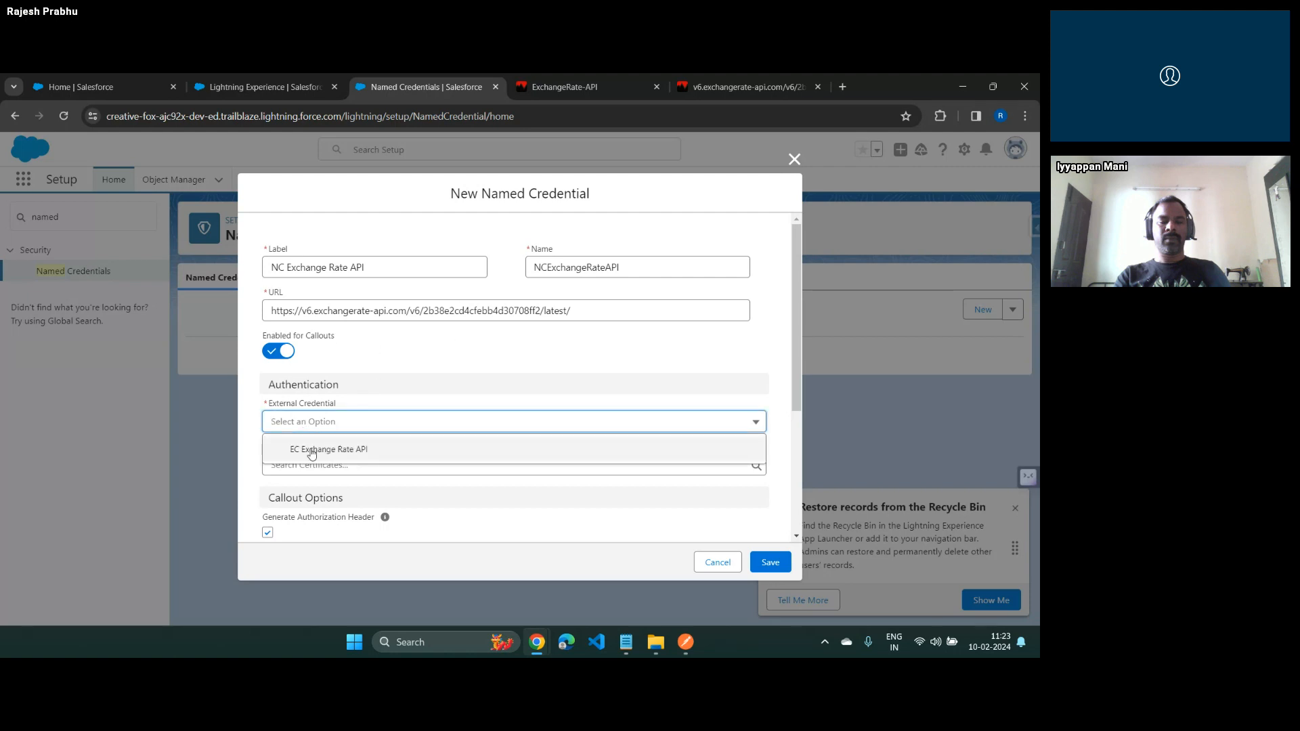
click(313, 450)
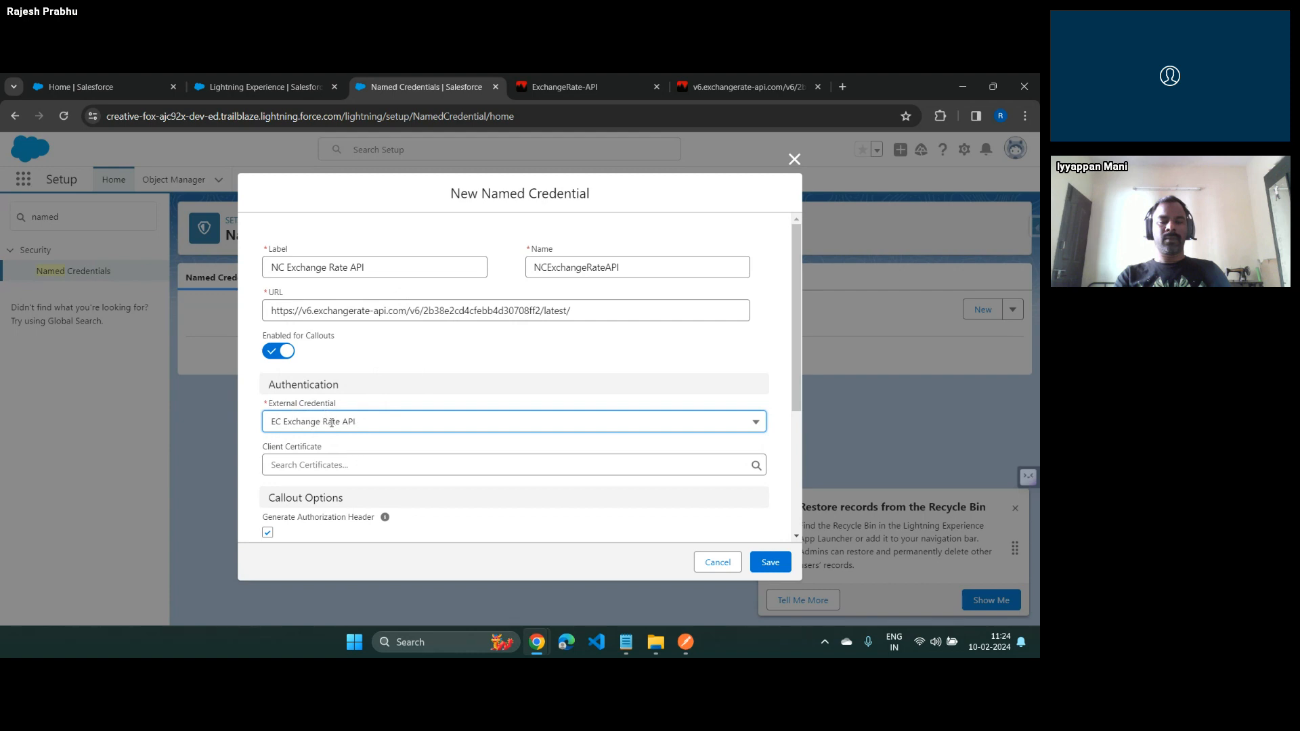
scroll(331, 423, down, 2)
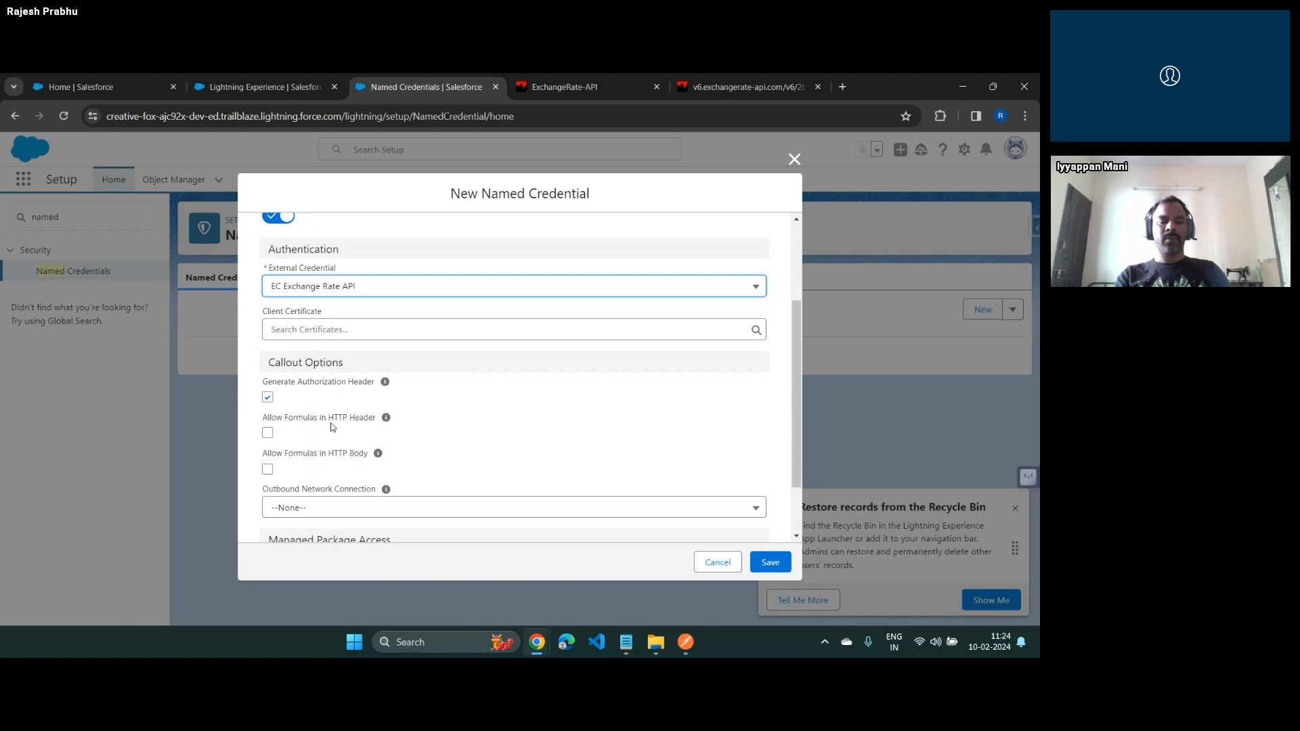
scroll(331, 427, down, 1)
scroll(331, 427, up, 1)
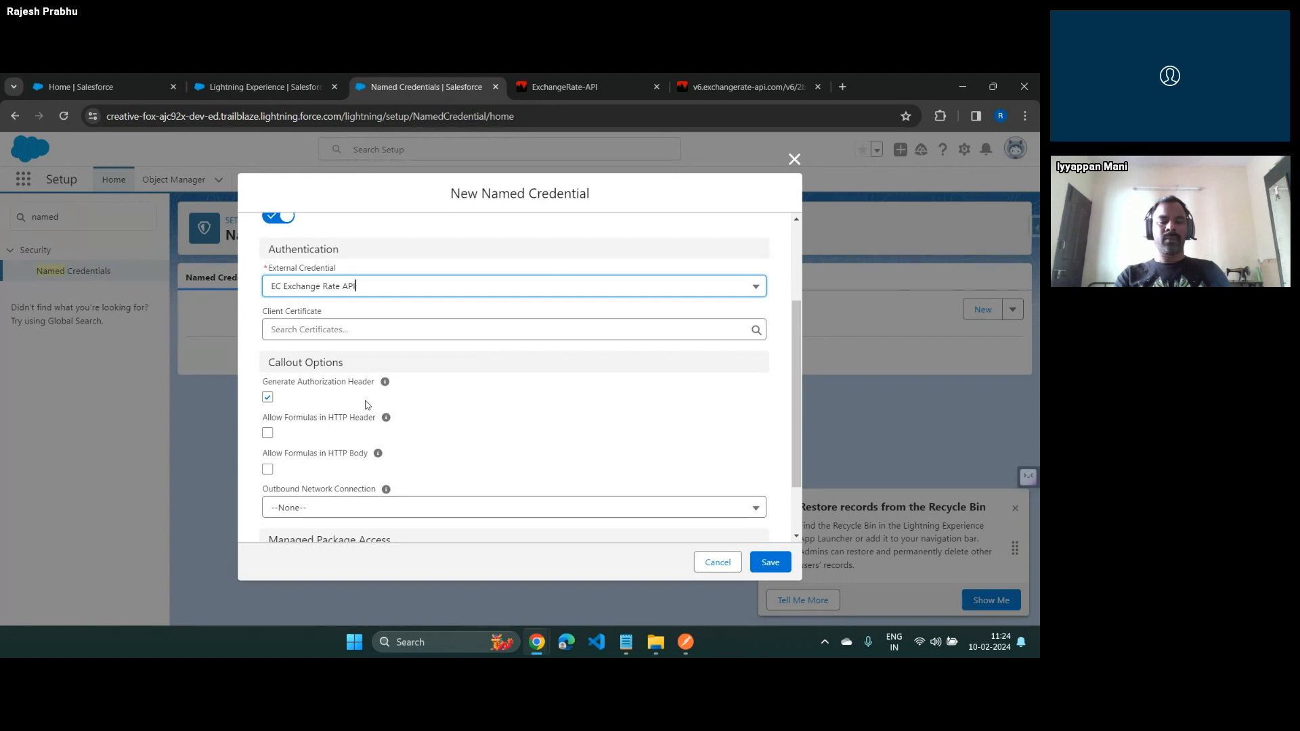
scroll(366, 405, up, 2)
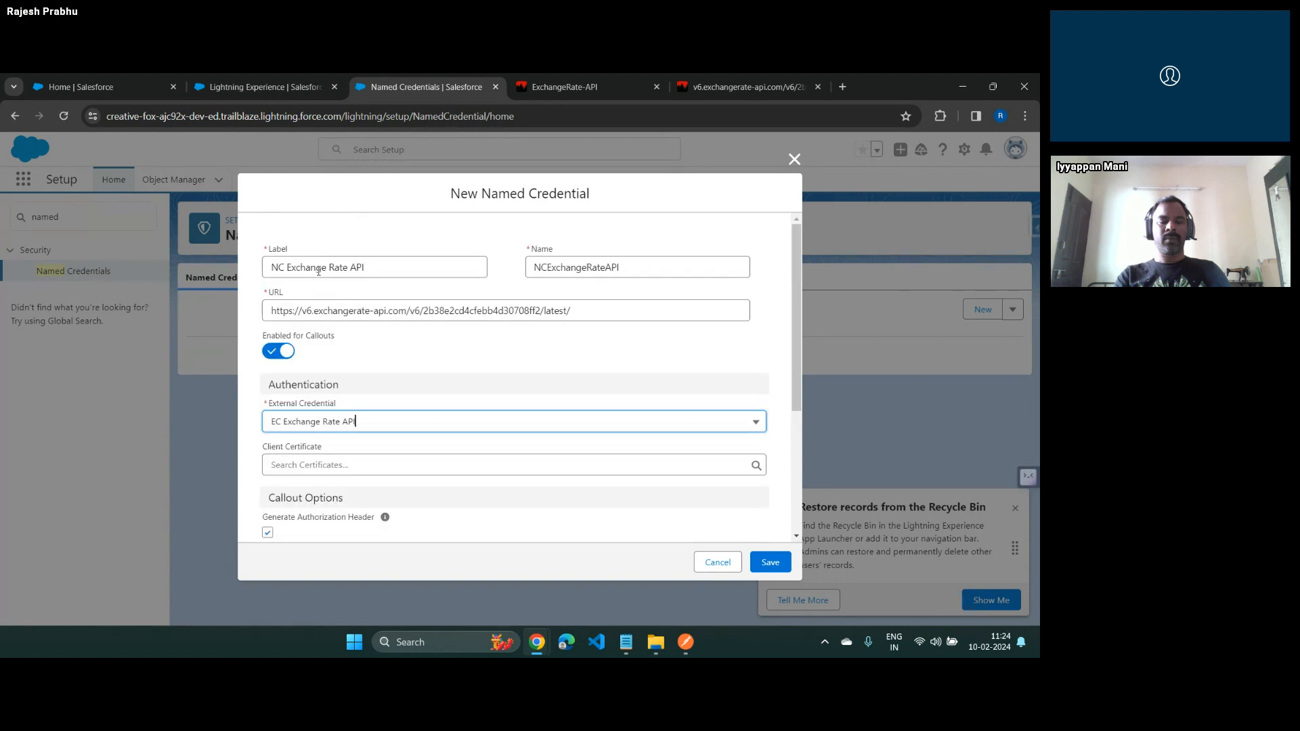
key(alt+Tab)
key(alt+shift+Tab)
scroll(350, 433, down, 3)
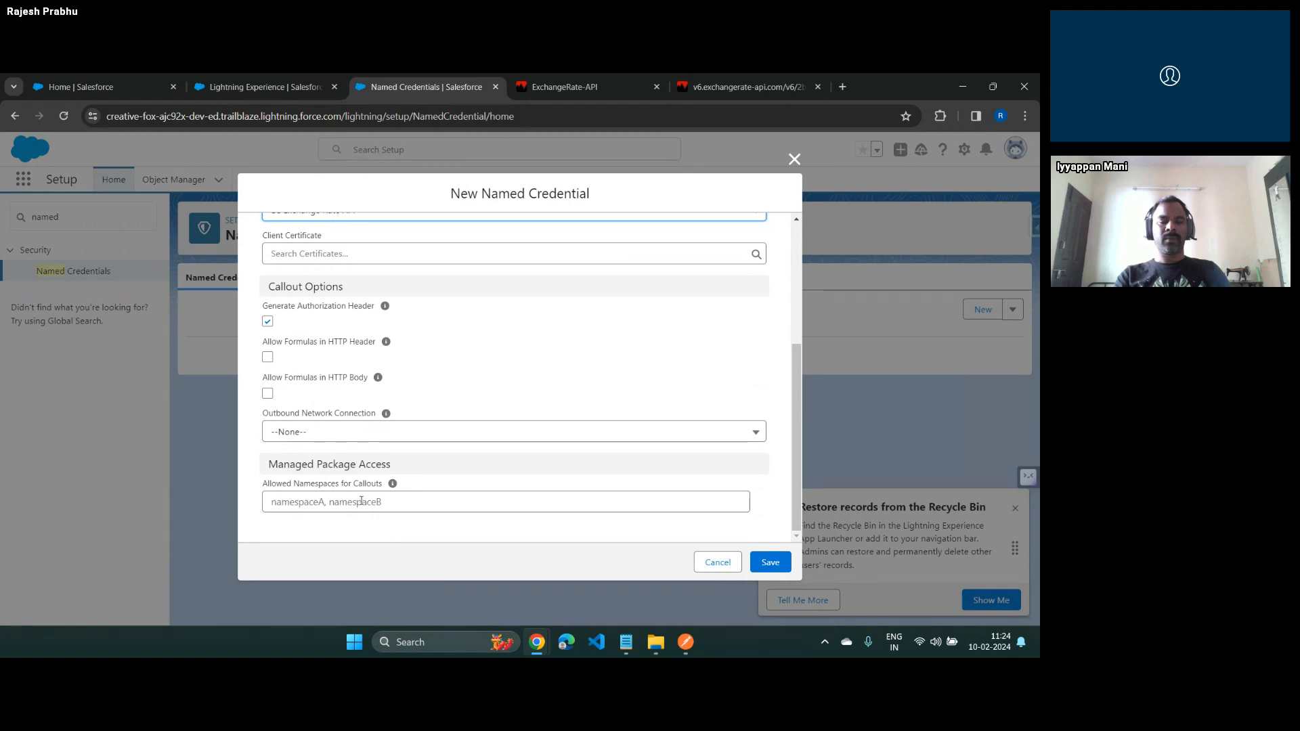
click(784, 564)
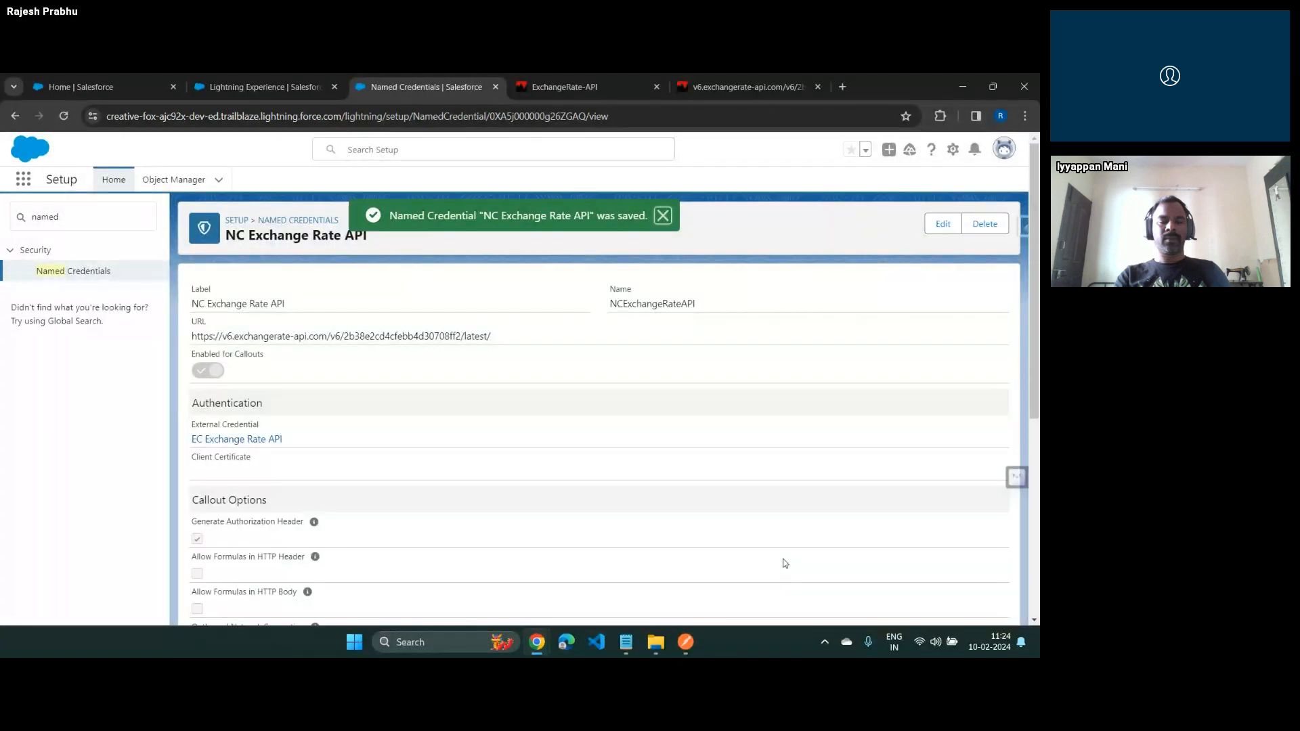
Check the API access step on the Steps slide, then find and open Permission Sets in Salesforce Setup
key(alt+Tab)
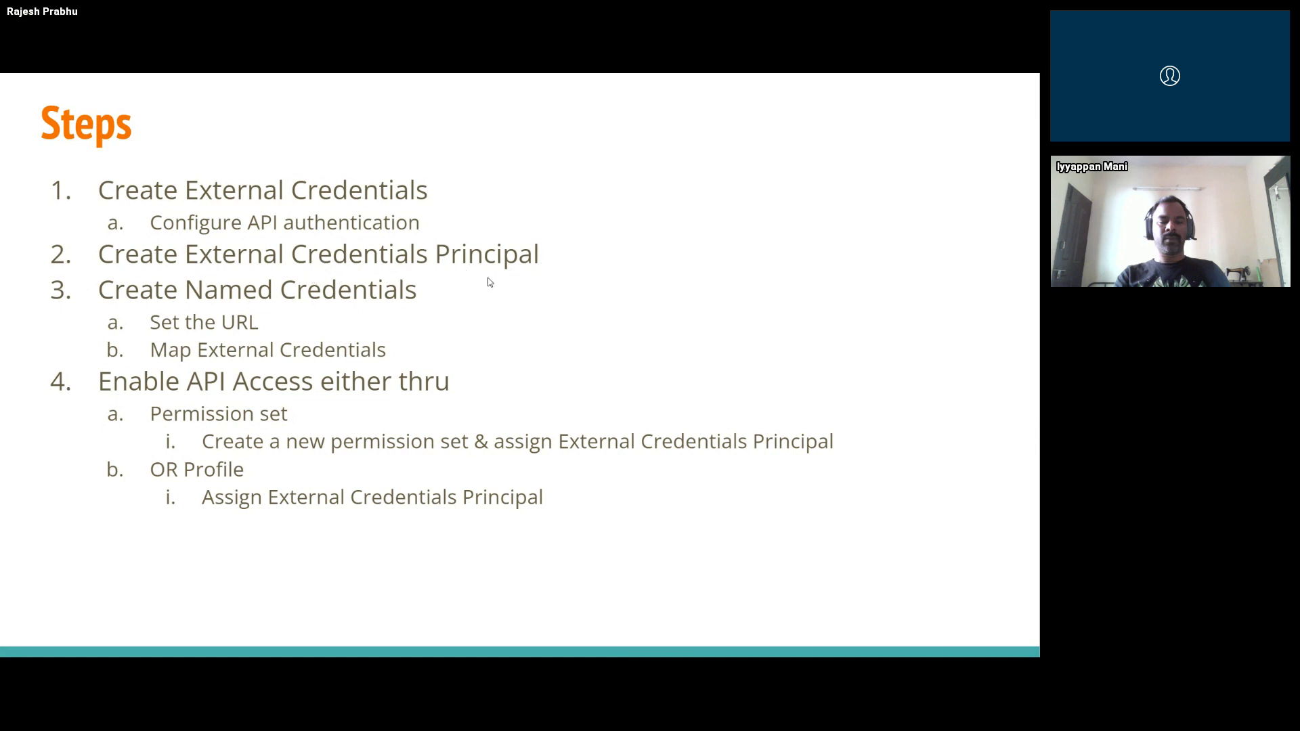
key(alt+Tab)
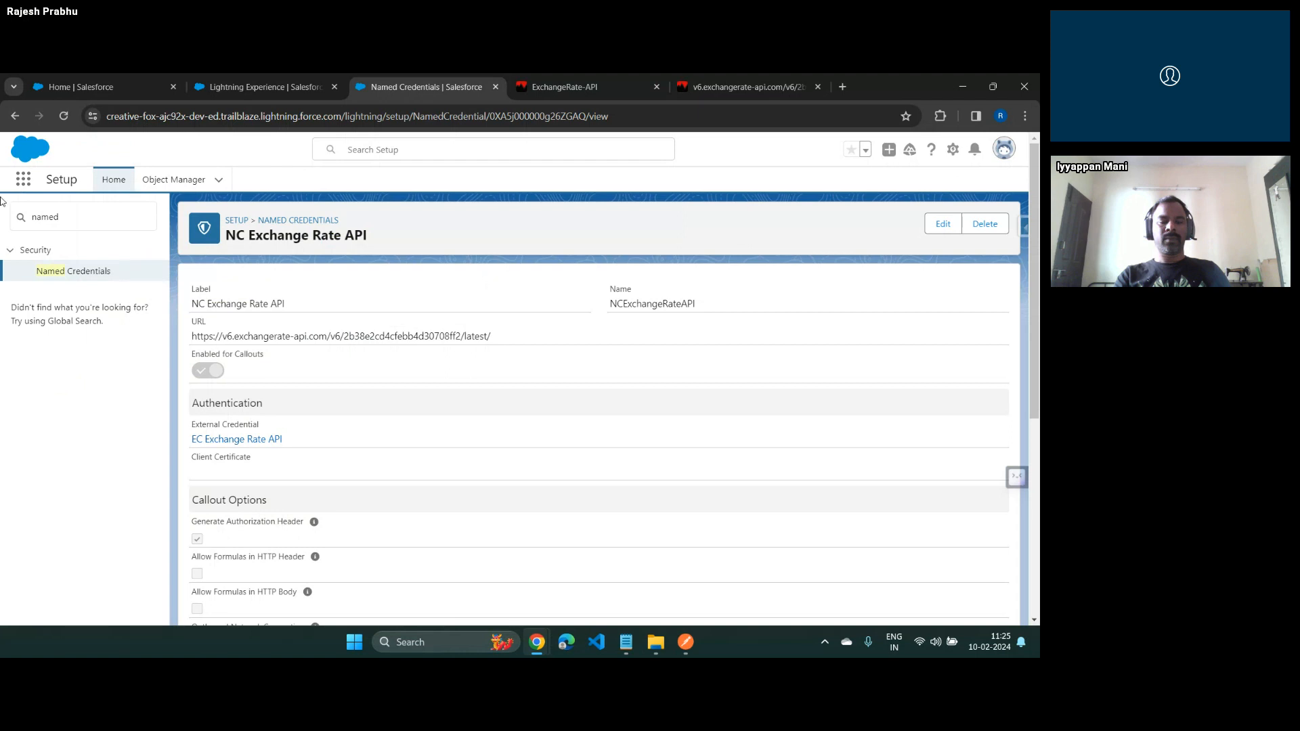
click(50, 218)
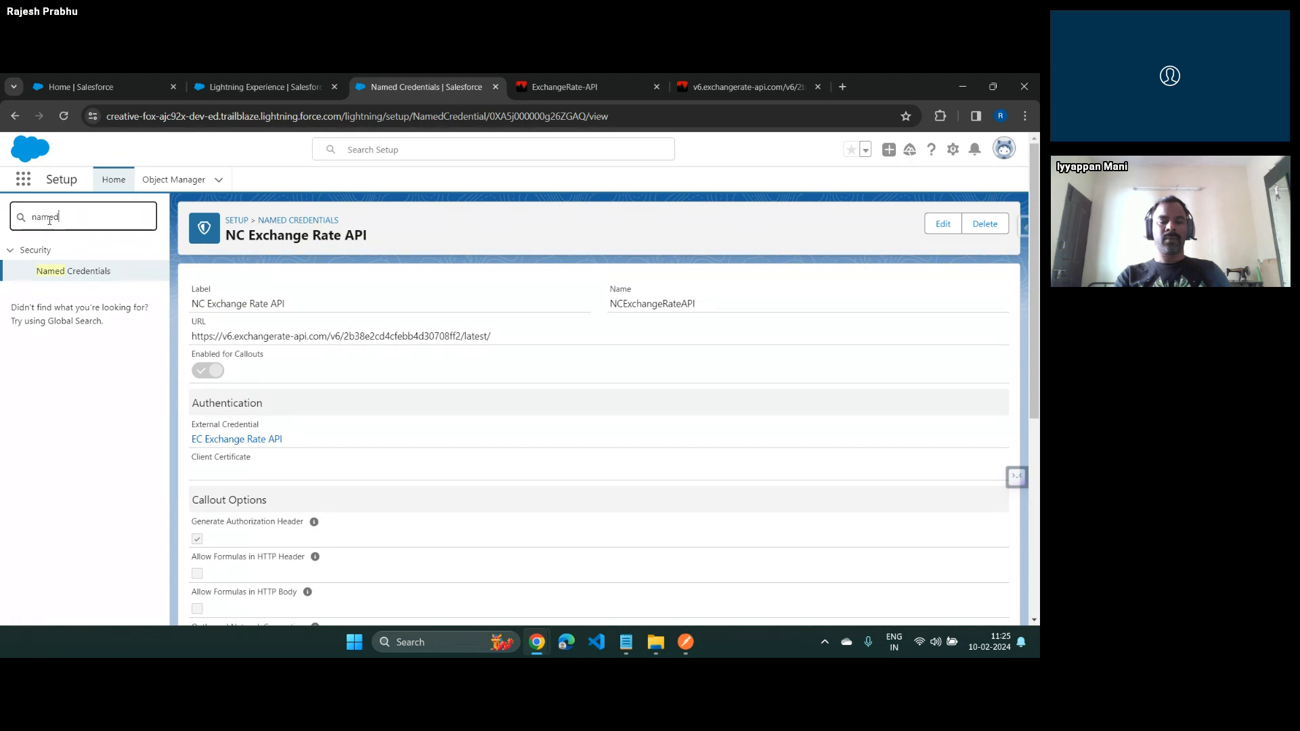
double_click(49, 218)
text(permiss)
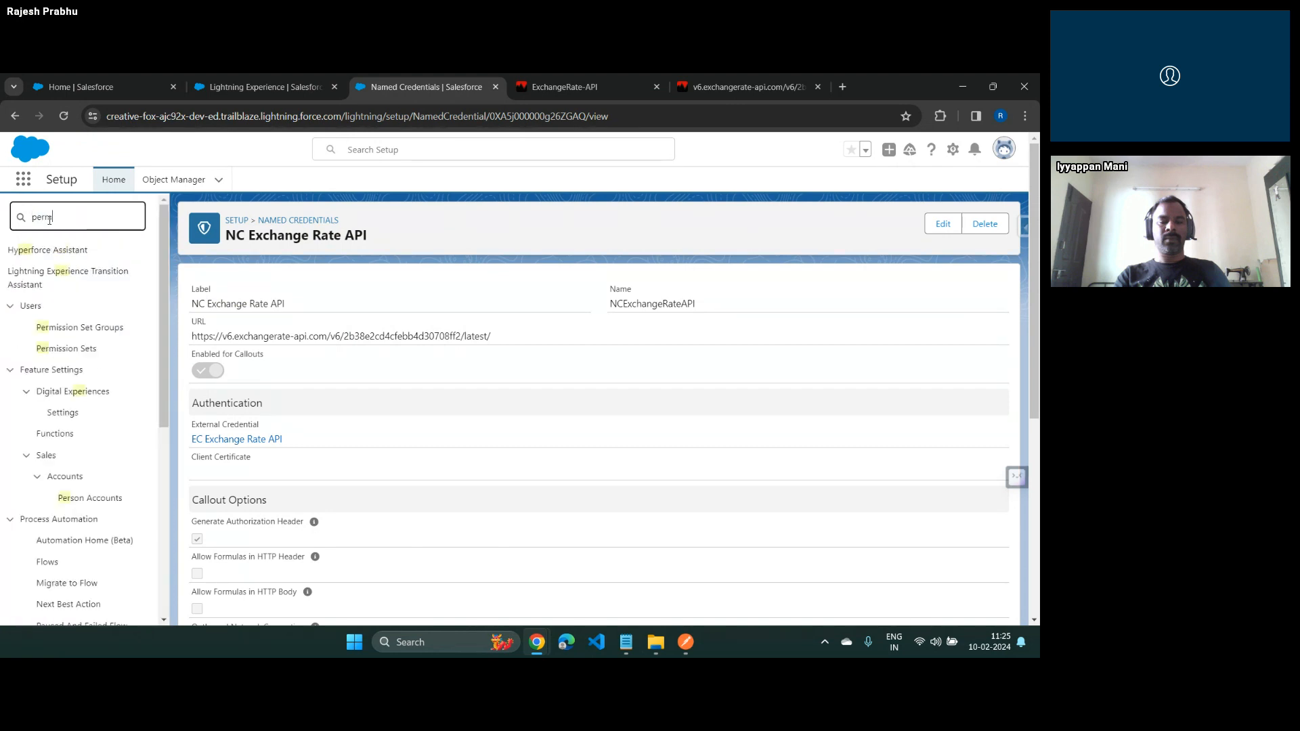
click(67, 291)
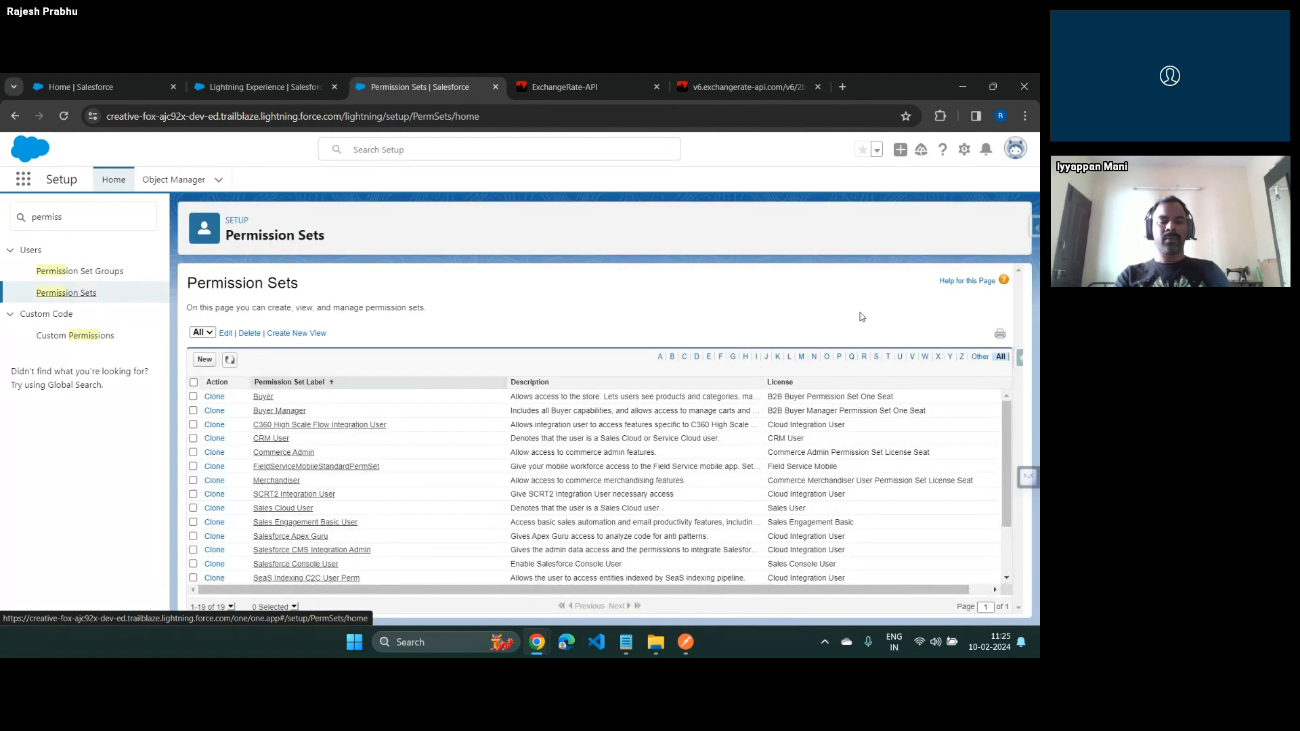
Start a new permission set with the label "Enable Access" and clear its automatically filled API name
click(204, 360)
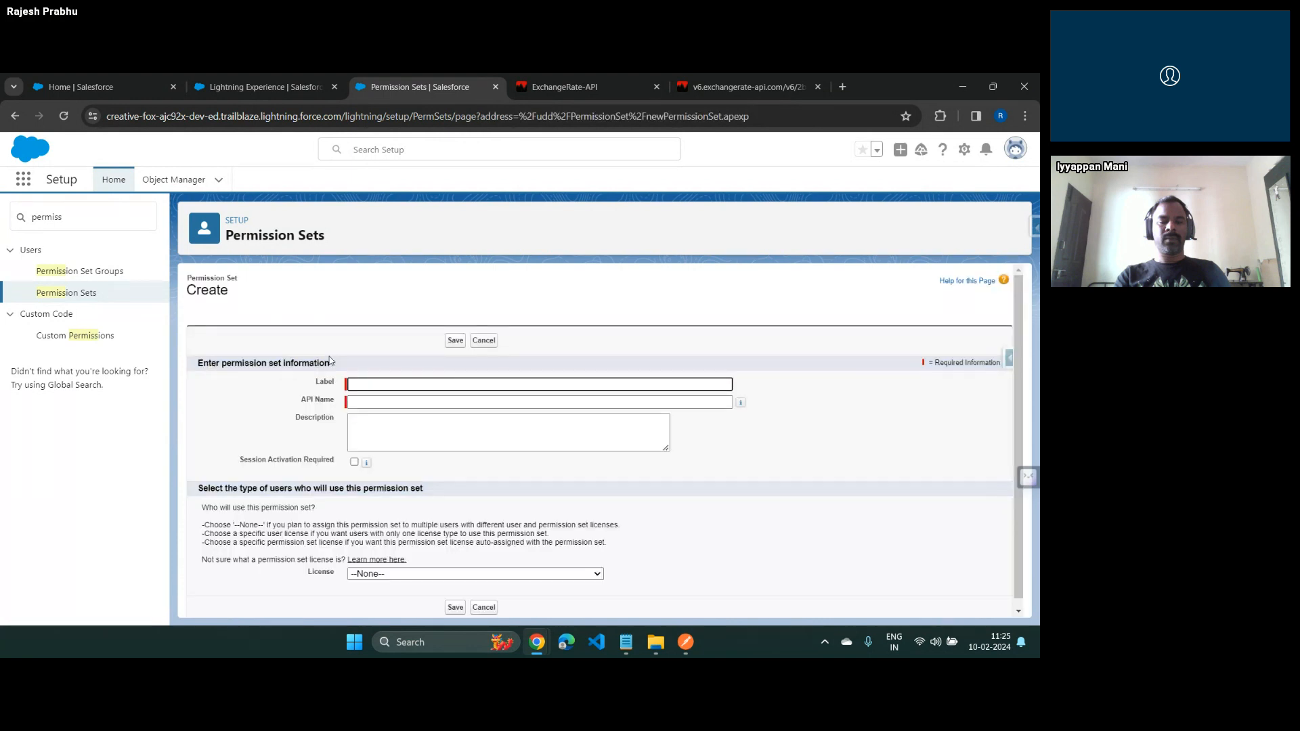
text(Enable Accr)
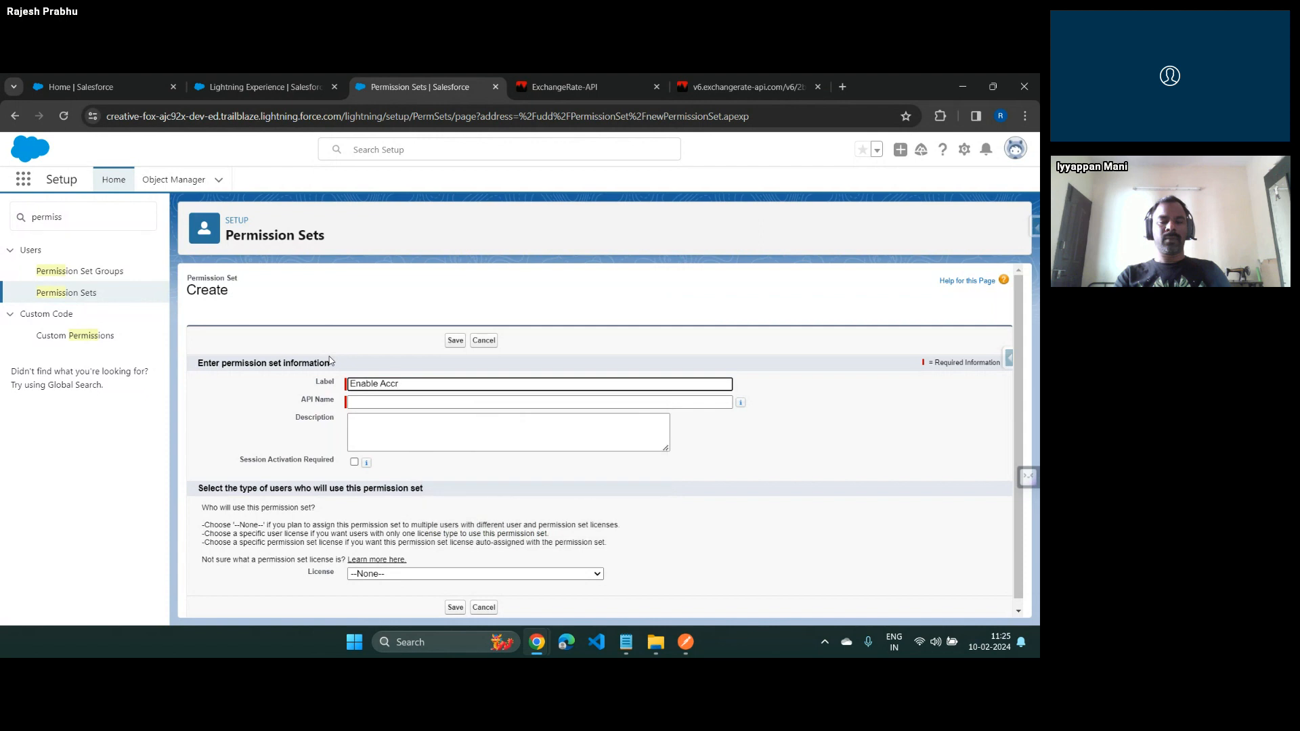
key(BackSpace)
text(ess)
key(Tab)
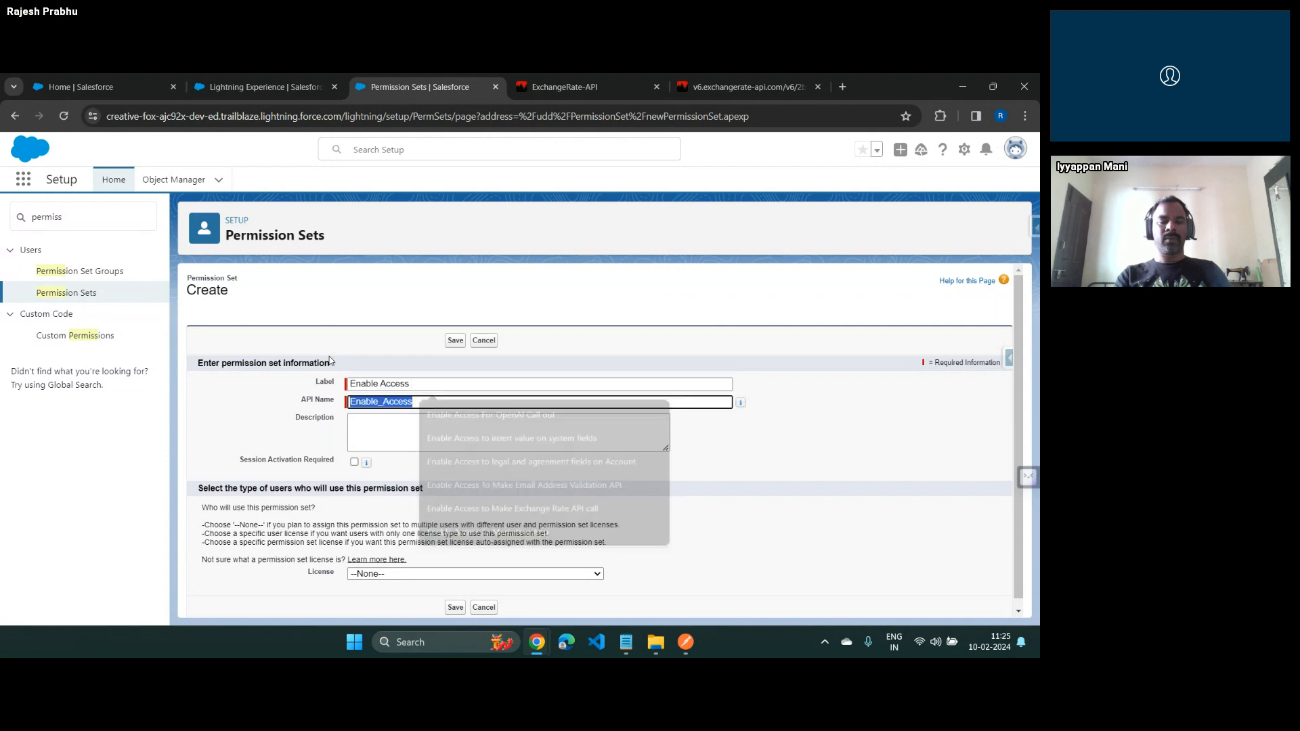
key(shift+Tab)
key(Right)
key(Tab)
key(Delete)
key(shift+Tab)
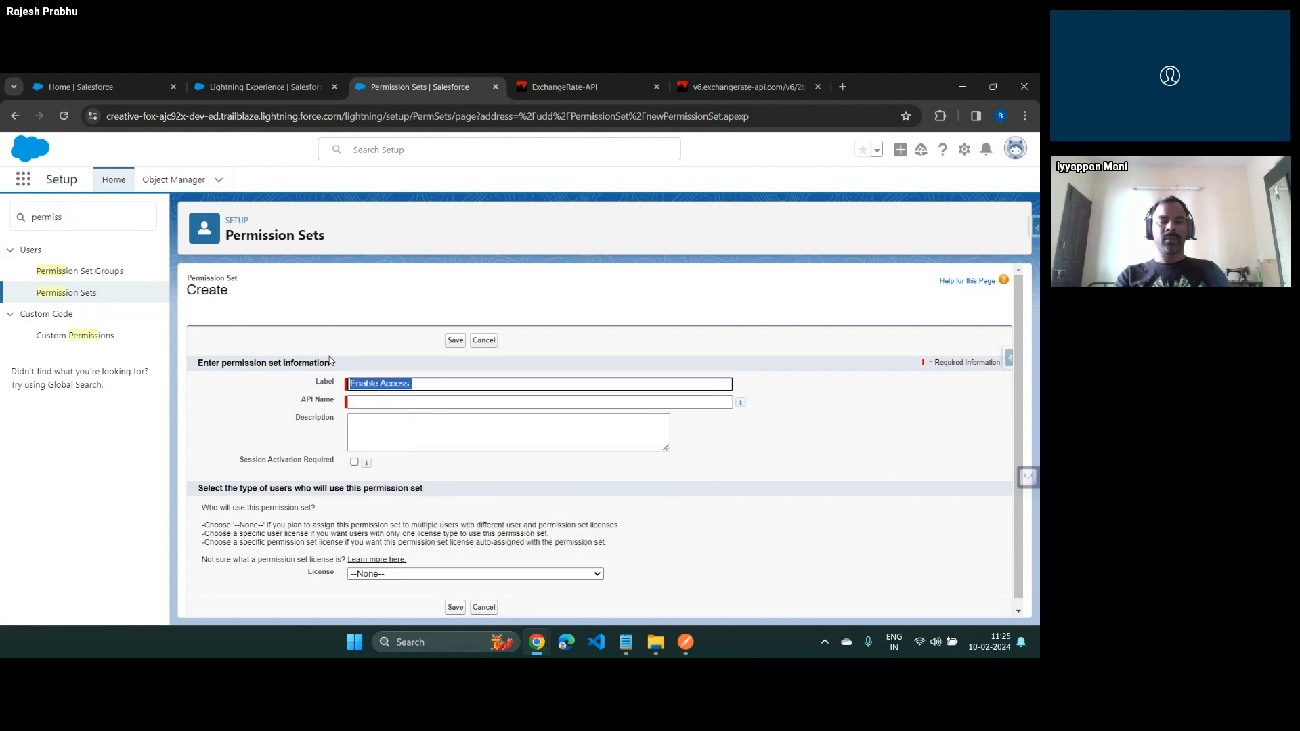
Extend the label to "Enable Access To exchange Rate API" with API name Enable_Access_To_exchange_Rate_API, keep License at None, and save the permission set
key(Right)
text(To exchange)
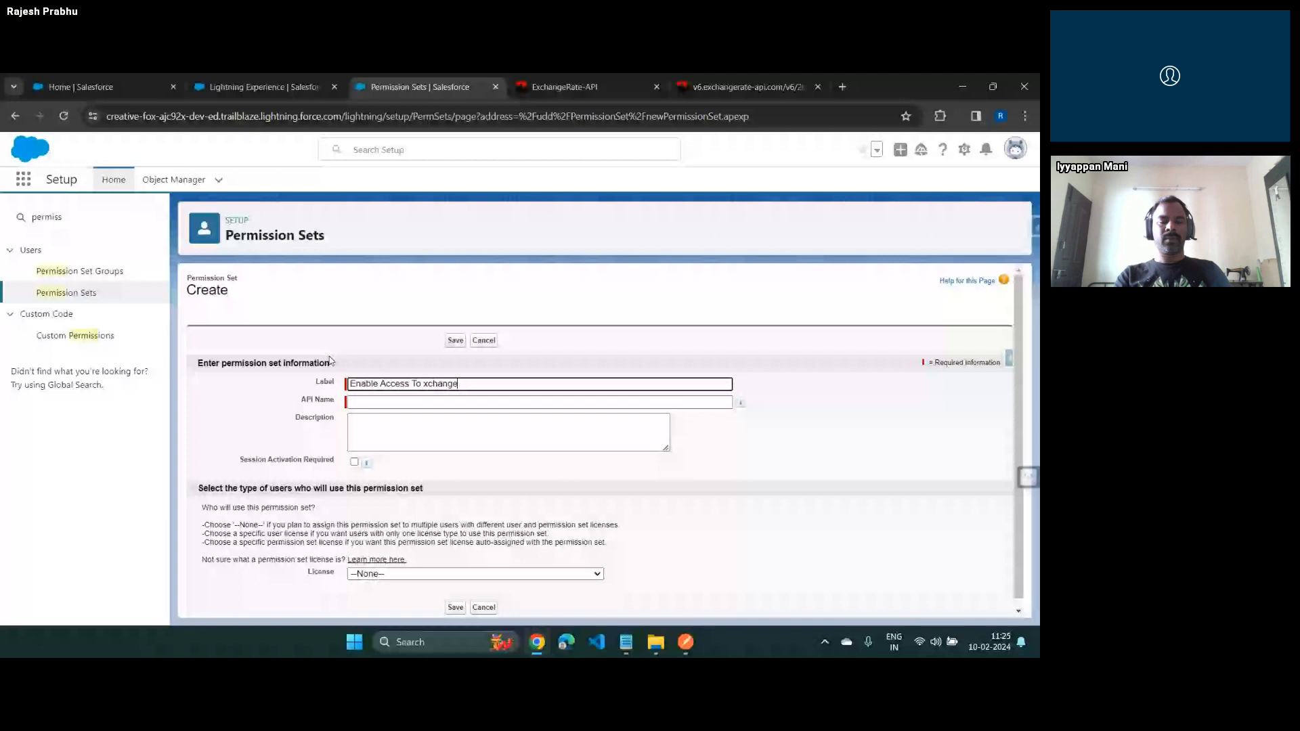
text( Rate API)
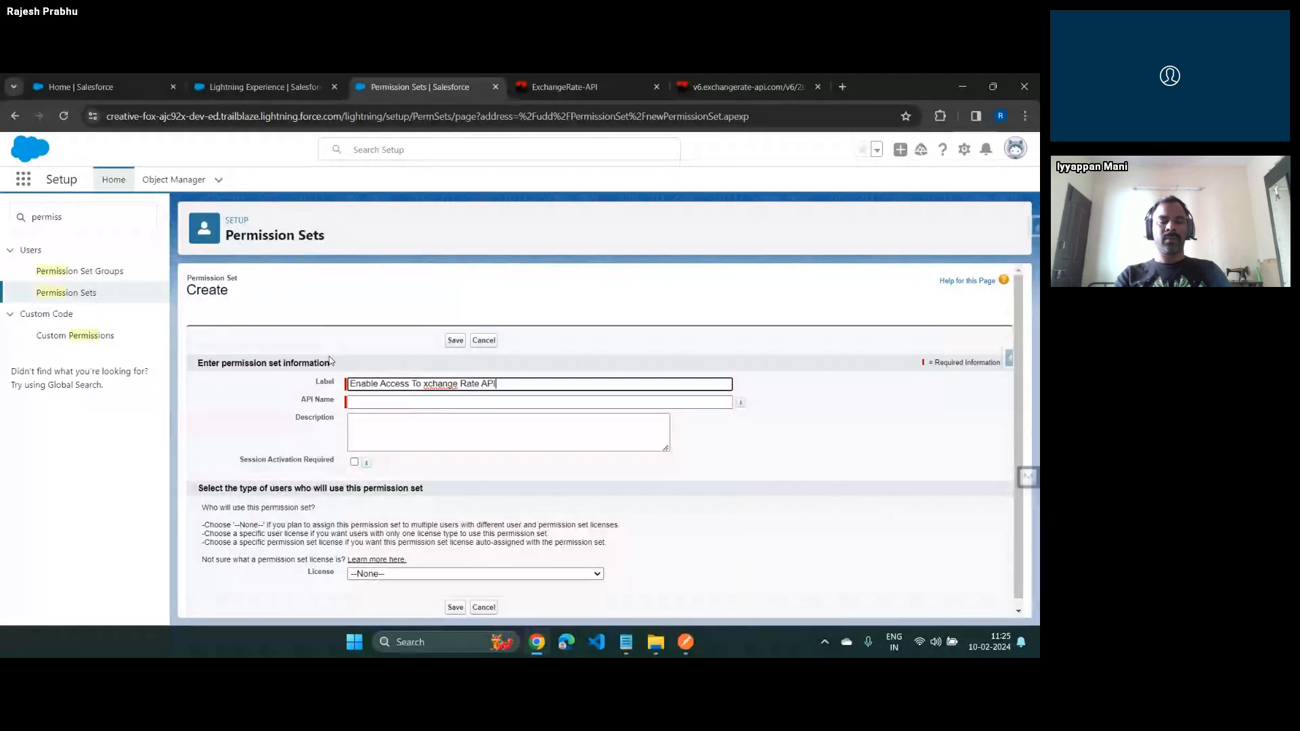
key(ctrl+Left)
key(ctrl+Left)
key(ctrl+Left)
text(e)
key(Tab)
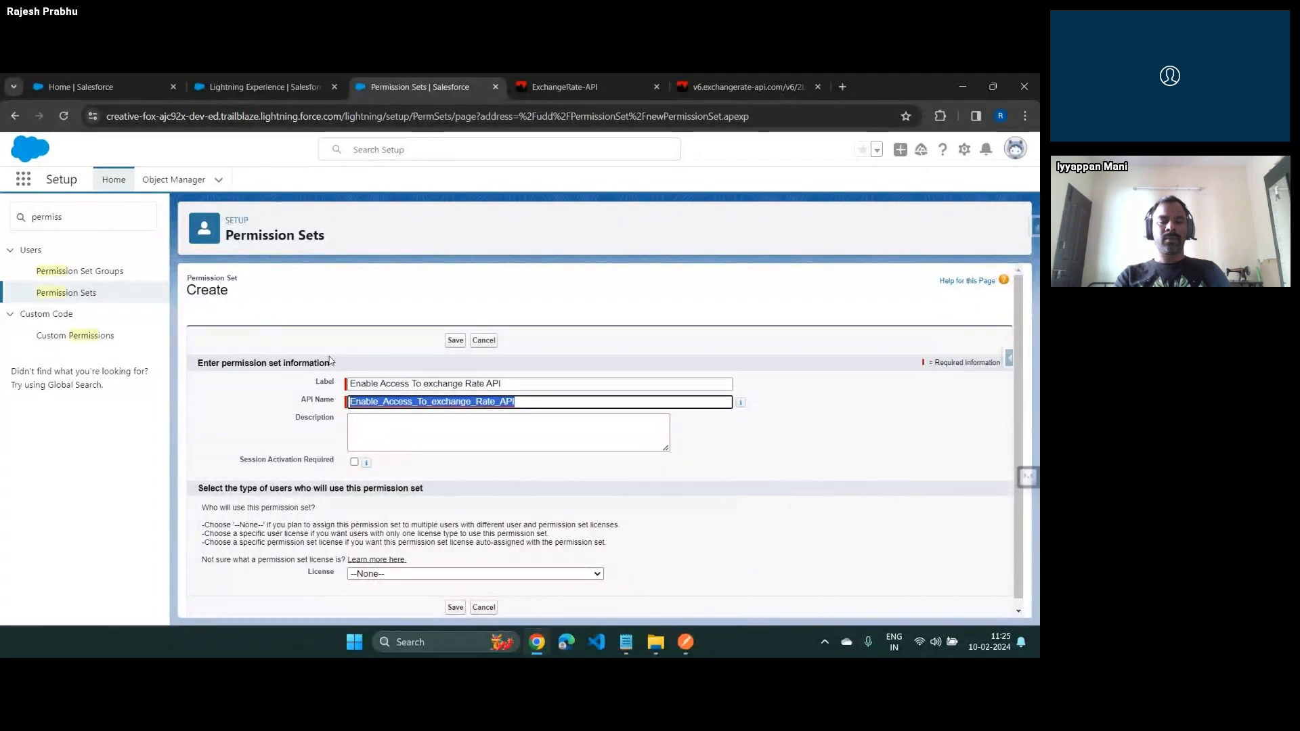
scroll(440, 461, down, 1)
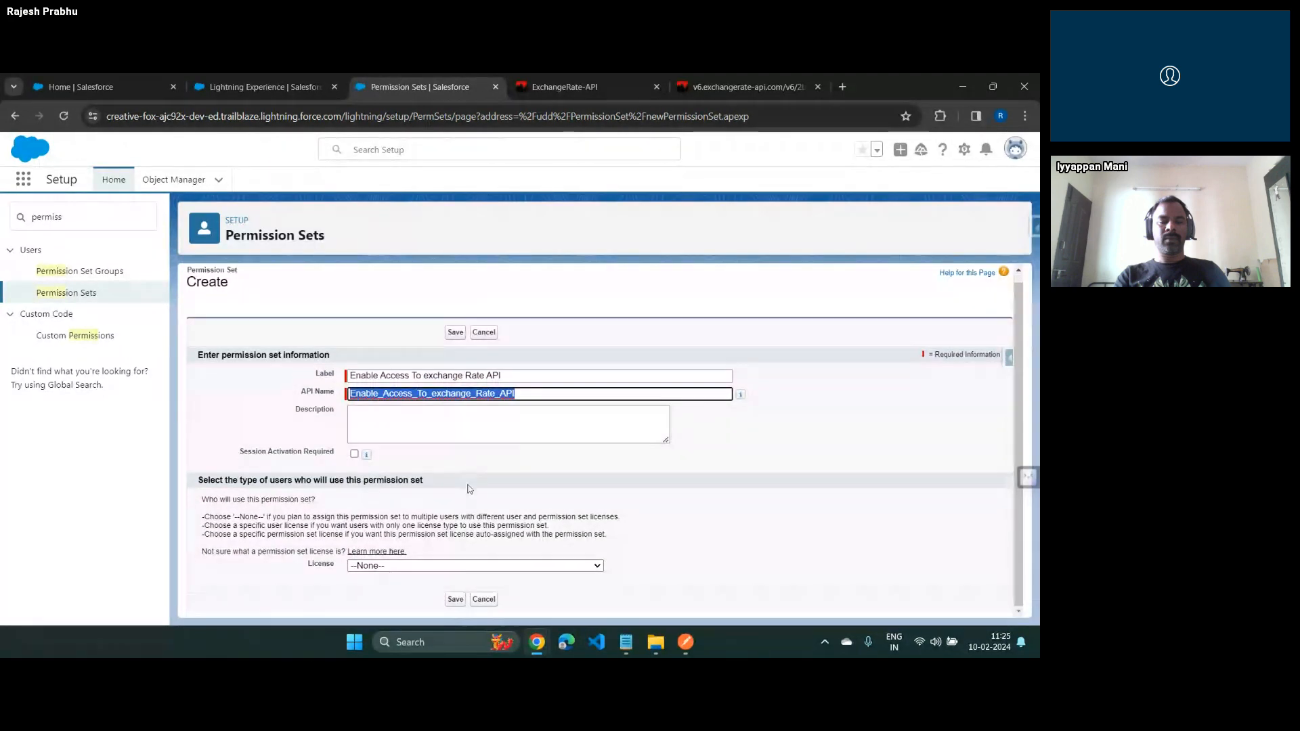
click(455, 599)
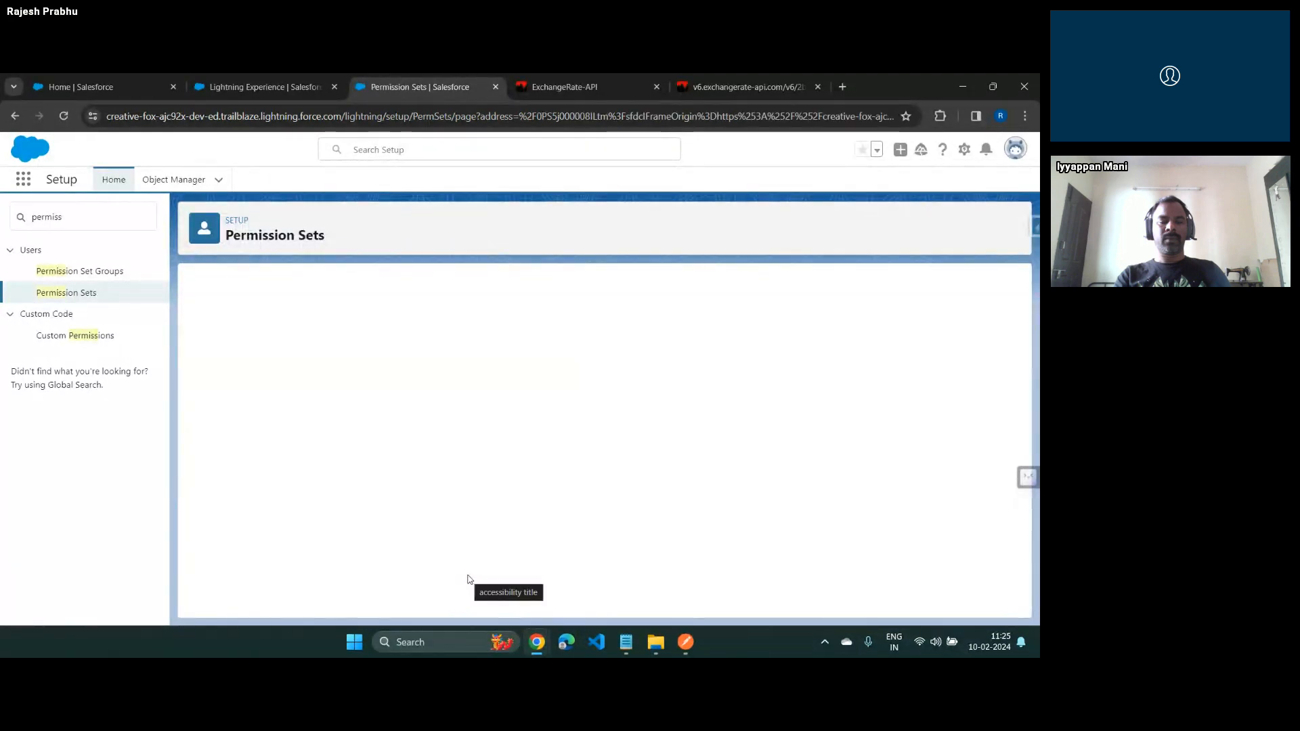
Open the External Credential Principal Access settings of the "Enable Access To exchange Rate API" permission set
scroll(480, 483, down, 3)
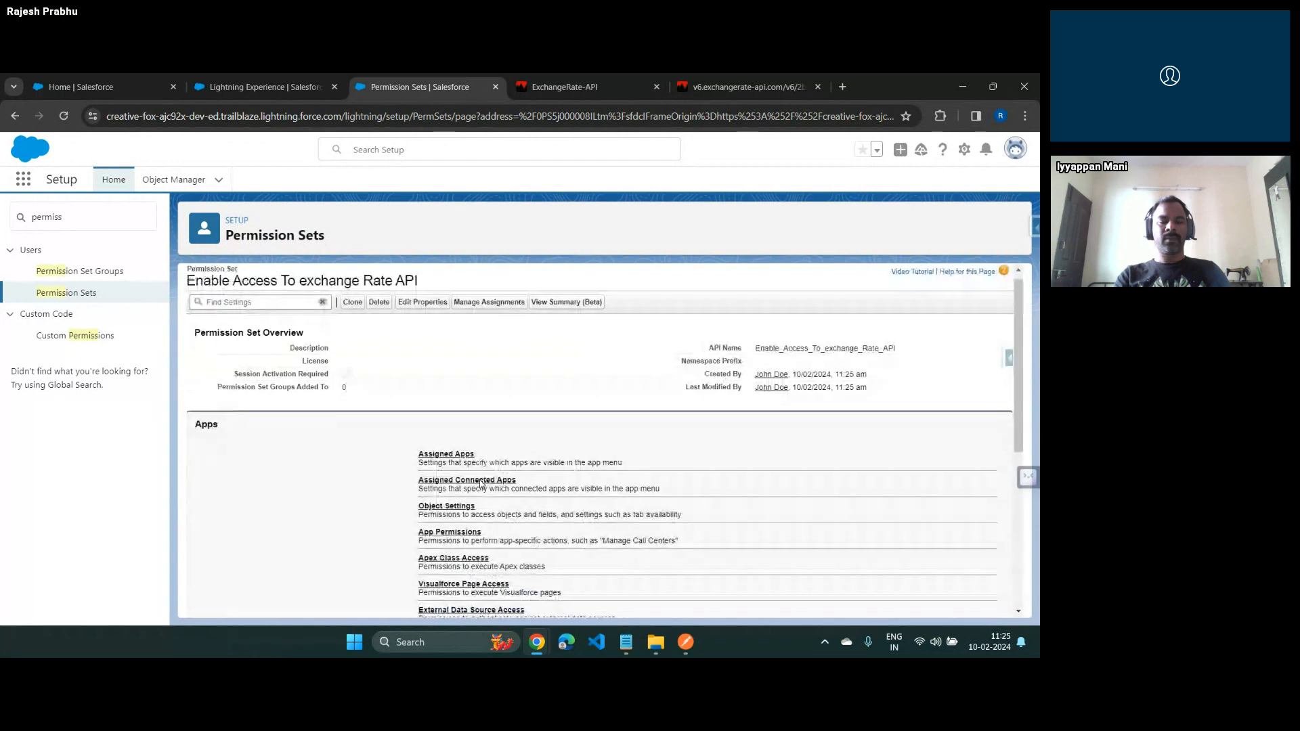
scroll(311, 325, up, 2)
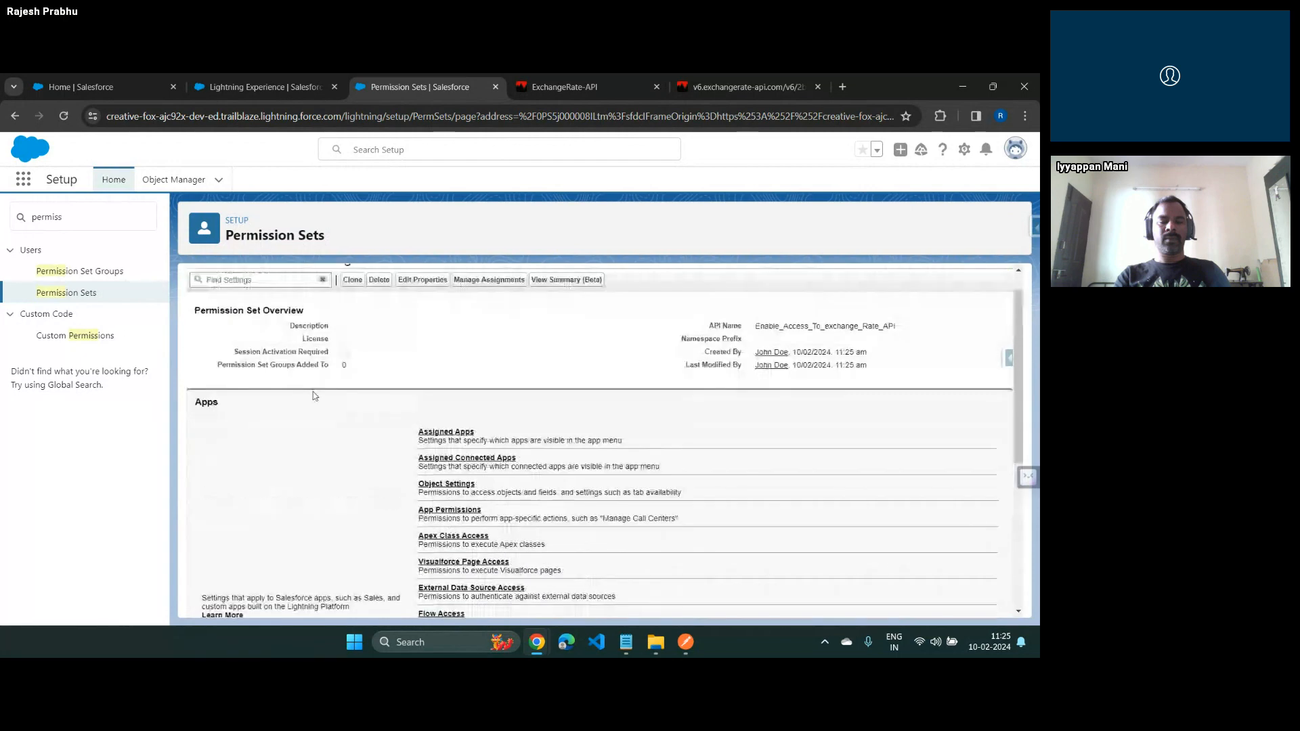
scroll(493, 476, down, 3)
mouse_move(498, 503)
mouse_down()
mouse_move(342, 503)
mouse_move(515, 508)
mouse_up()
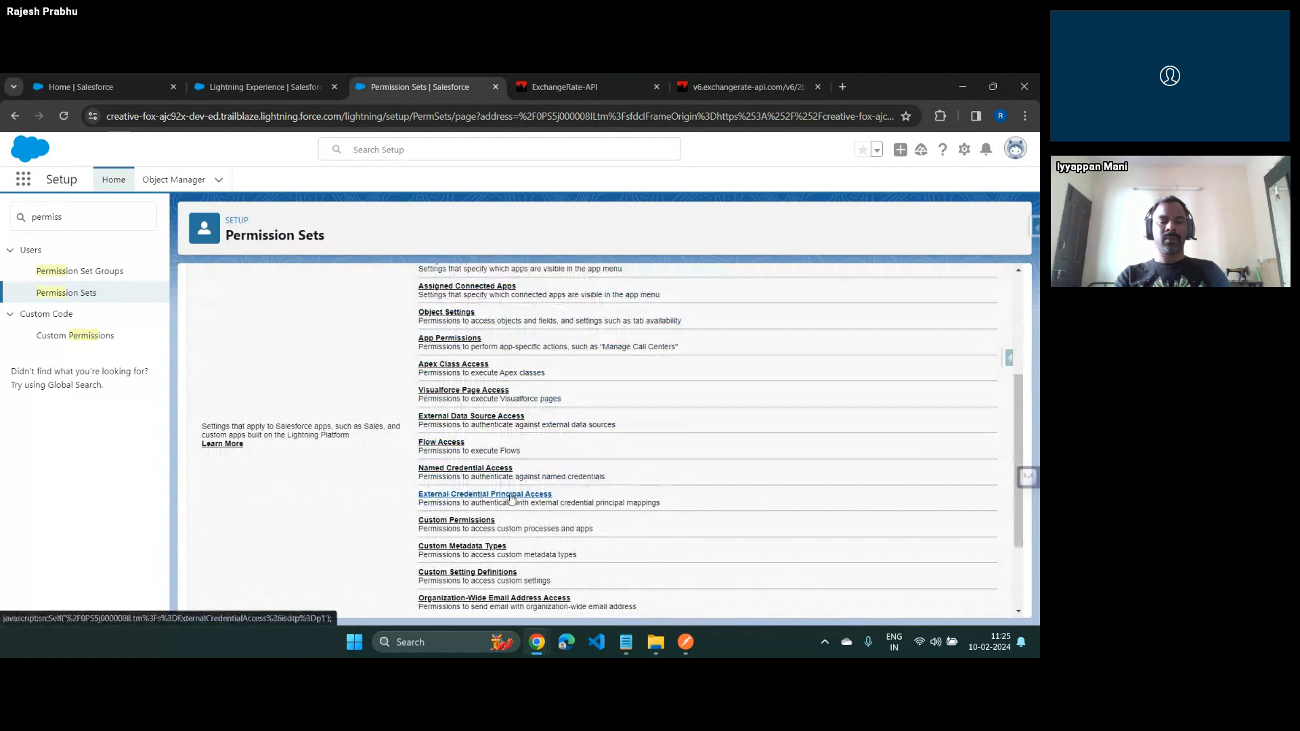
click(512, 498)
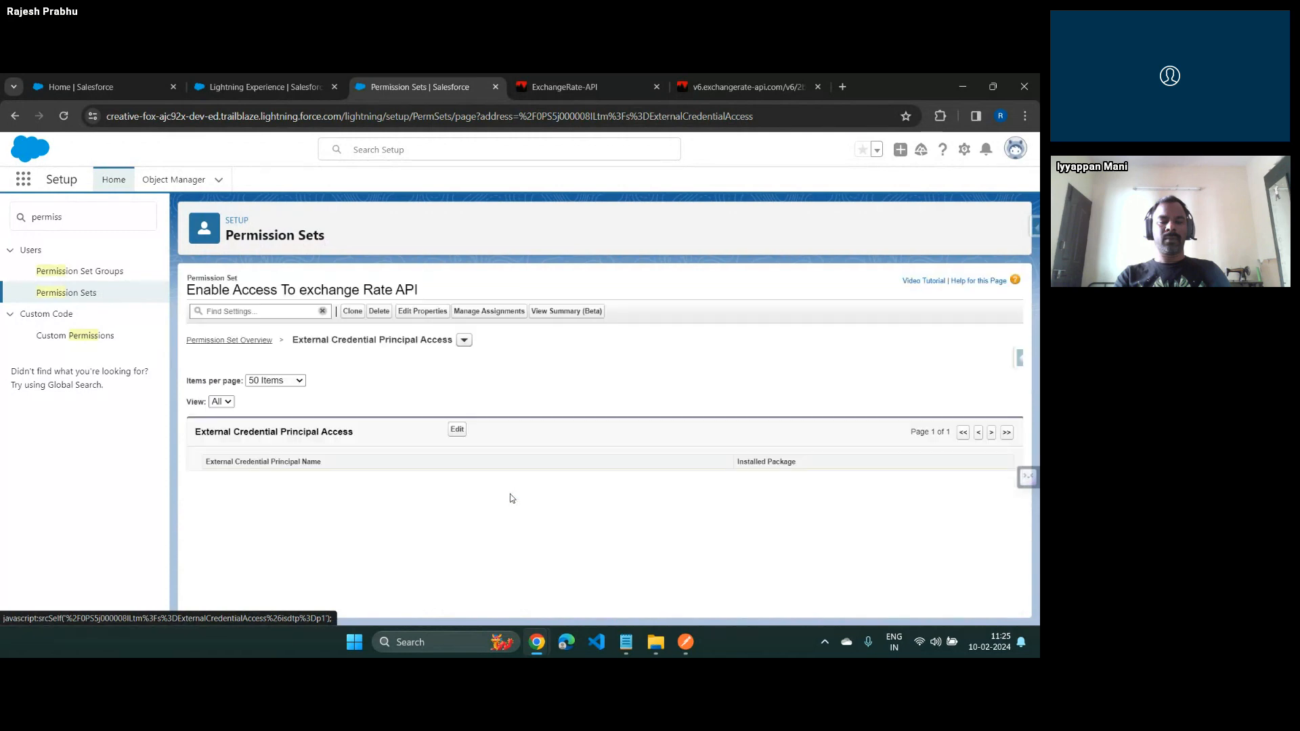
Enable the principal "ECExchangeRateAPI - Exchange Rate Principal" for the permission set and save the change
click(459, 430)
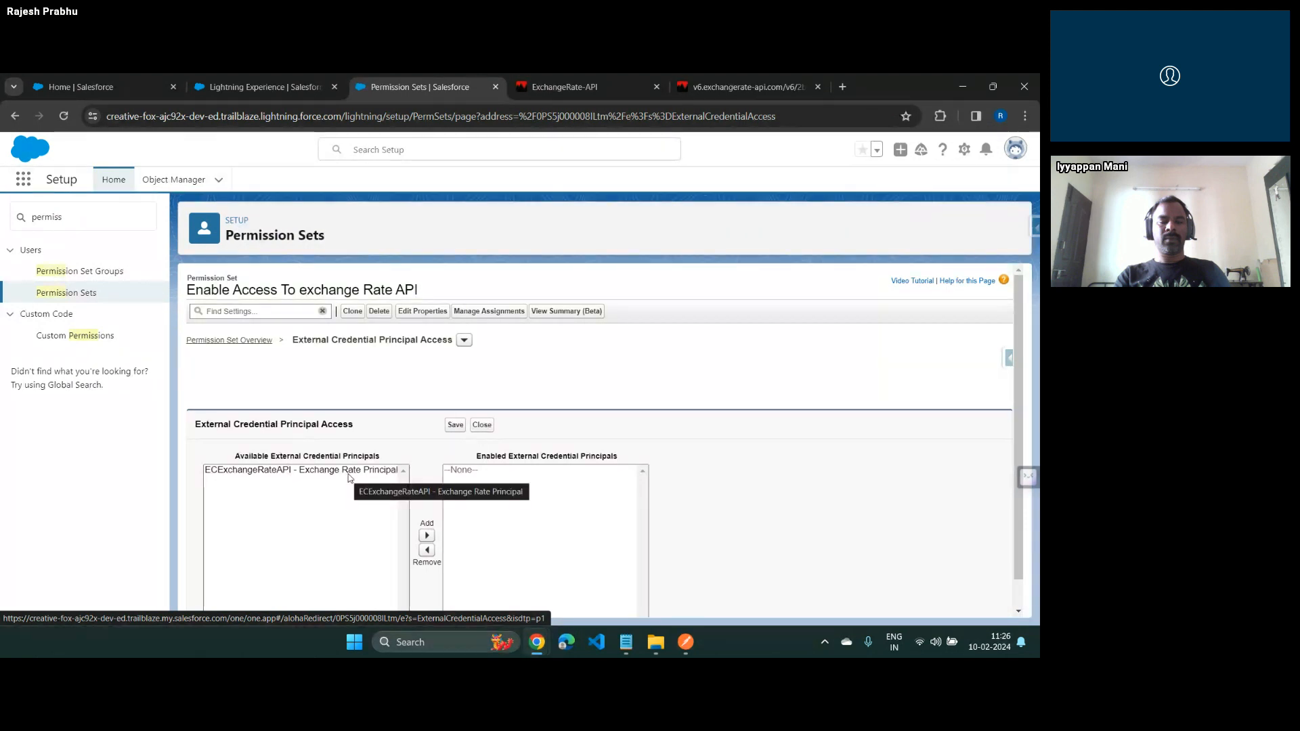
click(350, 475)
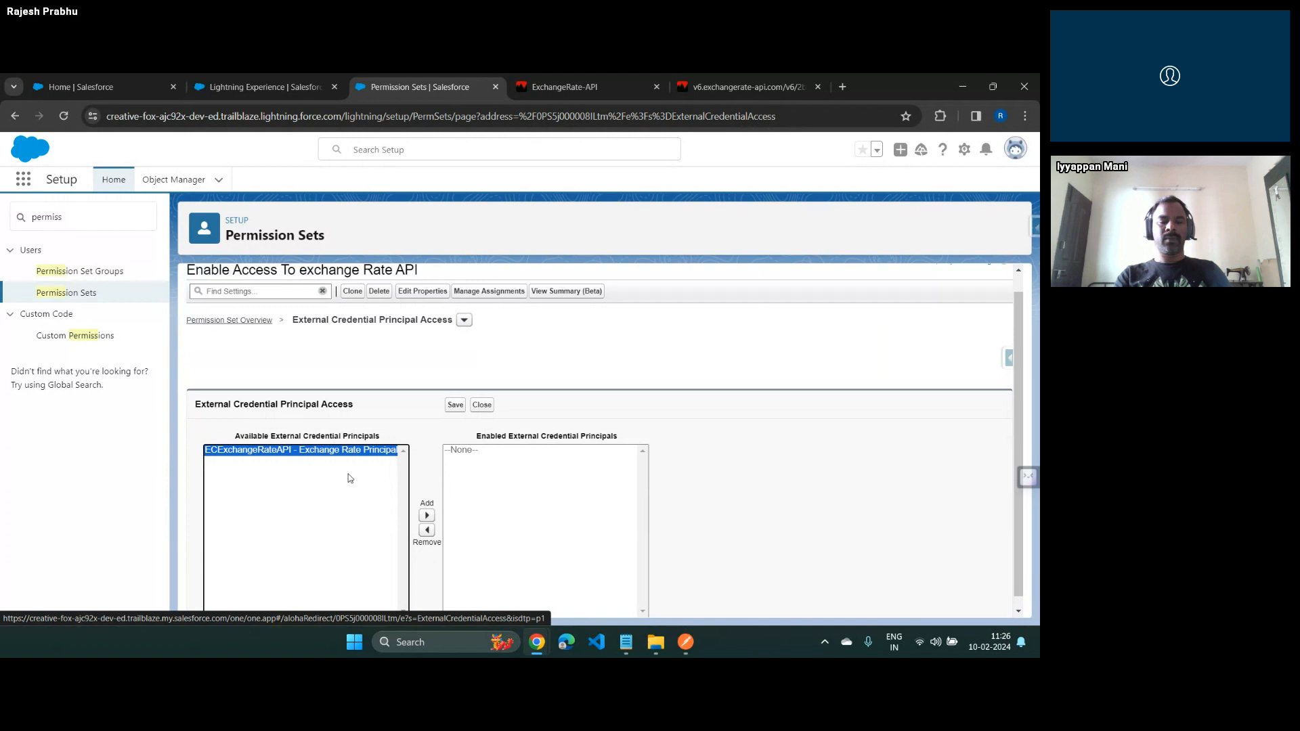
click(426, 515)
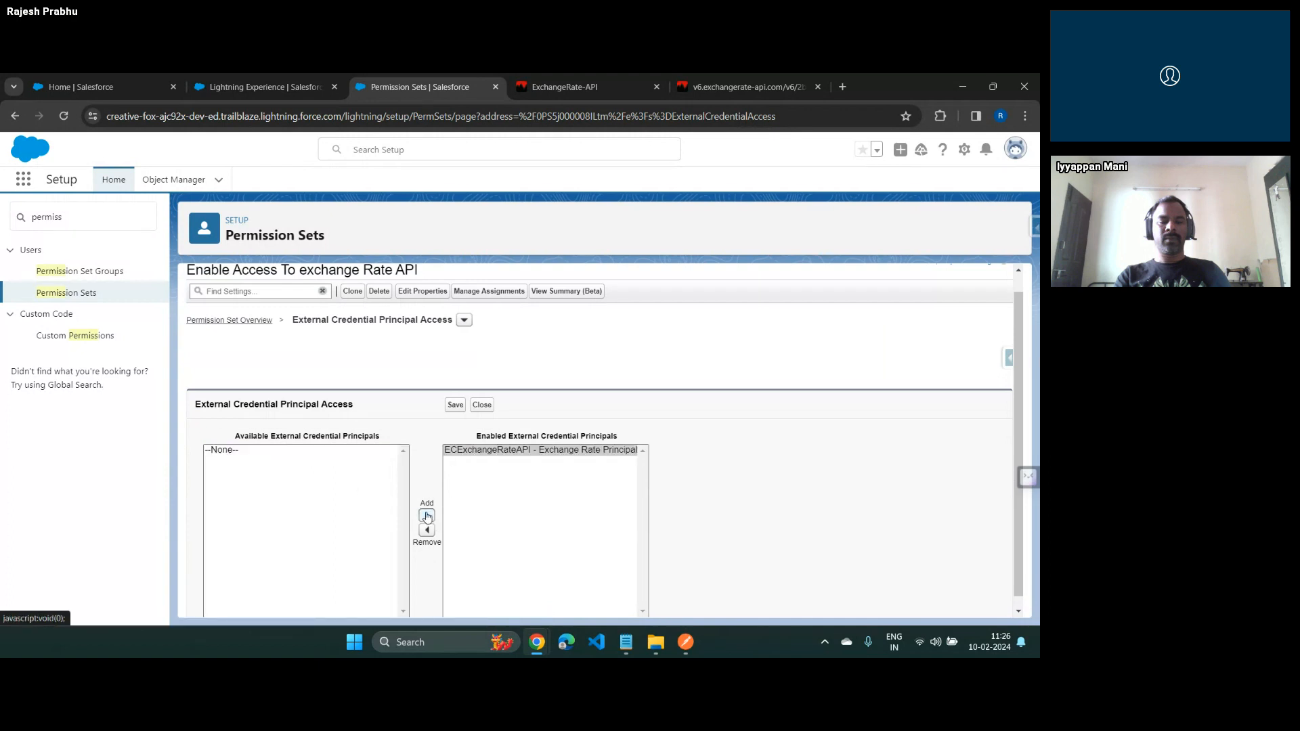
click(455, 405)
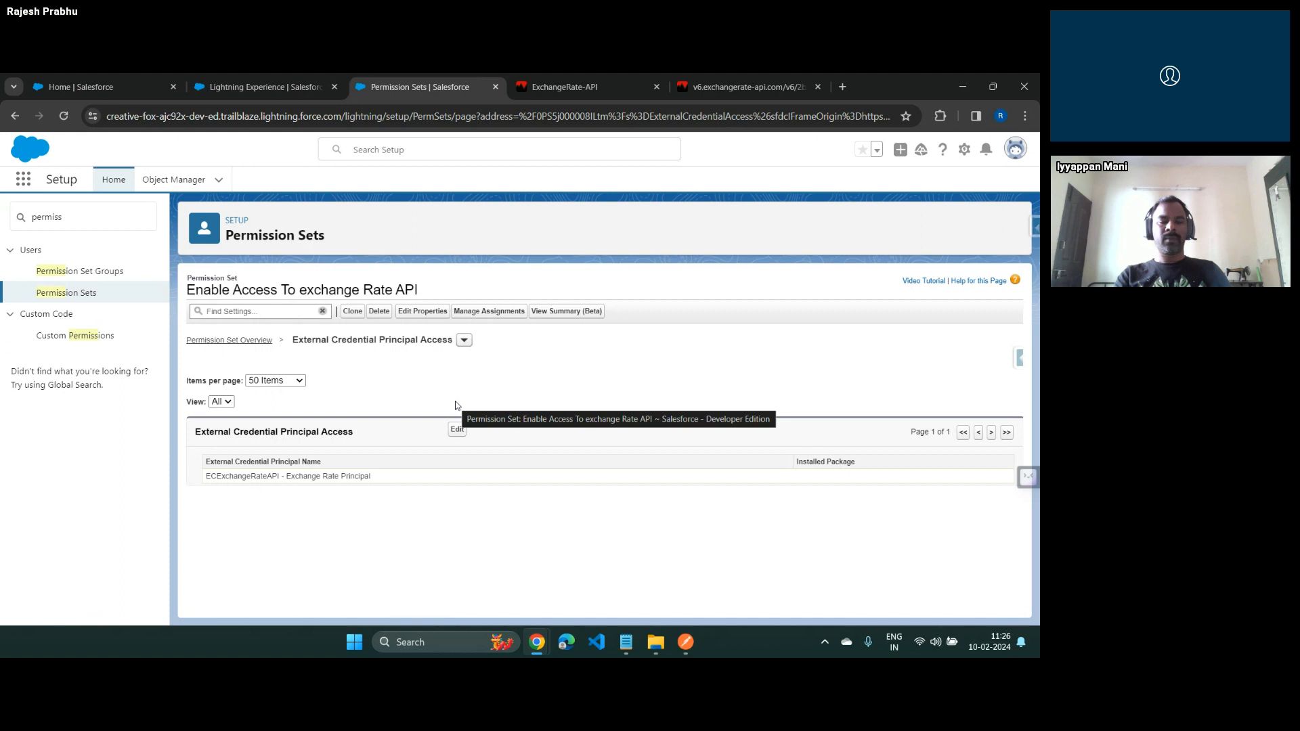
Find Users in Setup, open the first-listed System Administrator's record, and go to its Permission Set Assignments
double_click(49, 211)
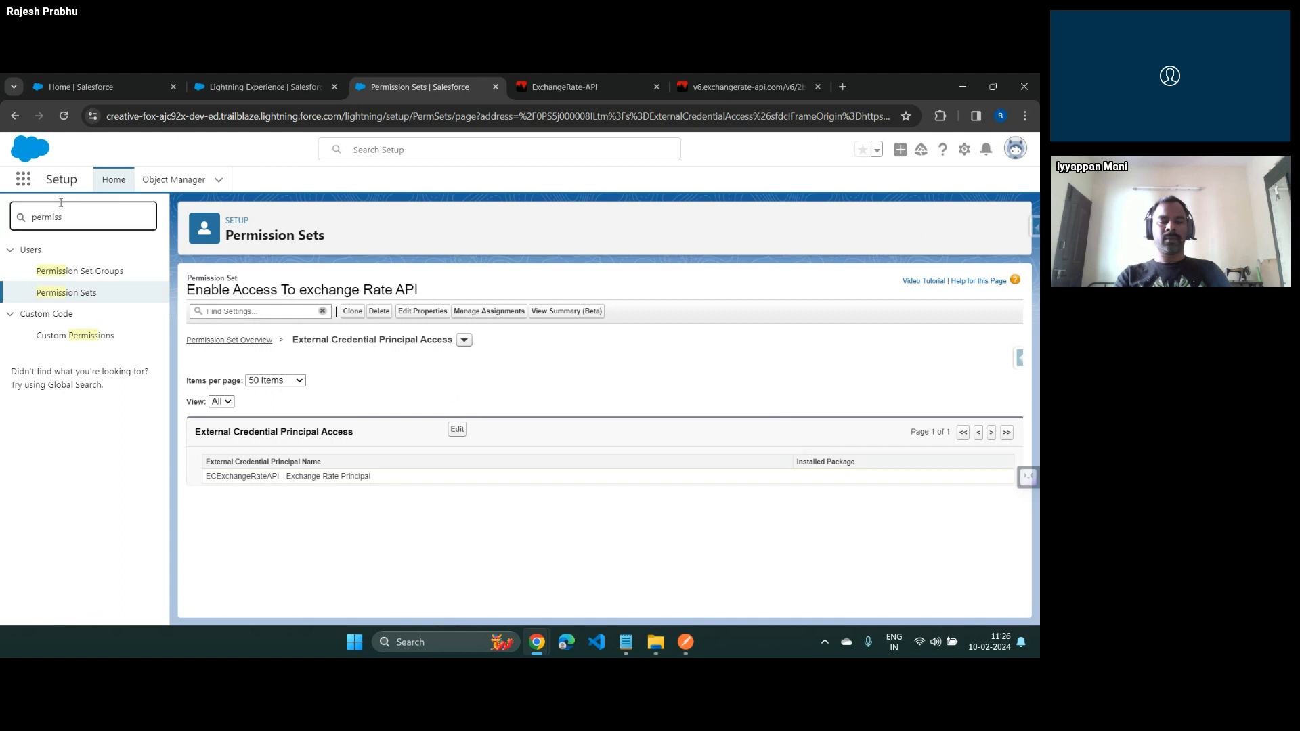
text(user)
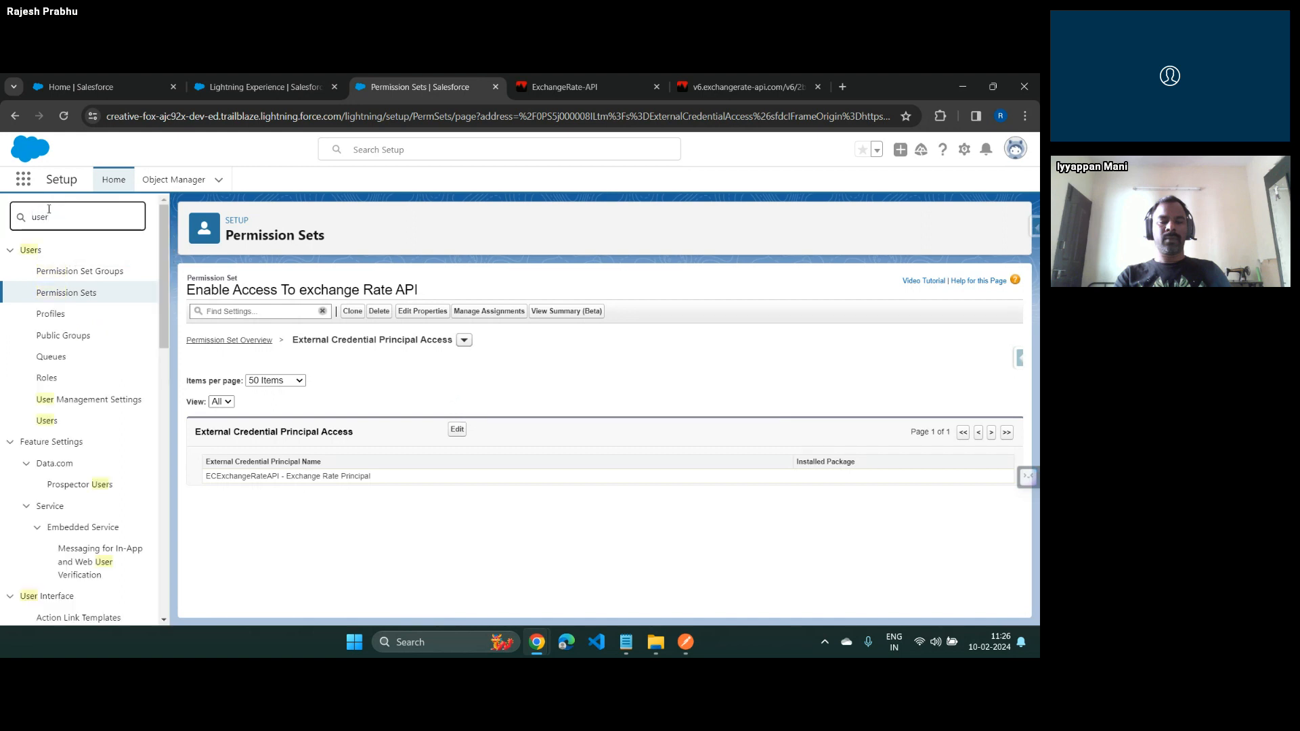
click(45, 420)
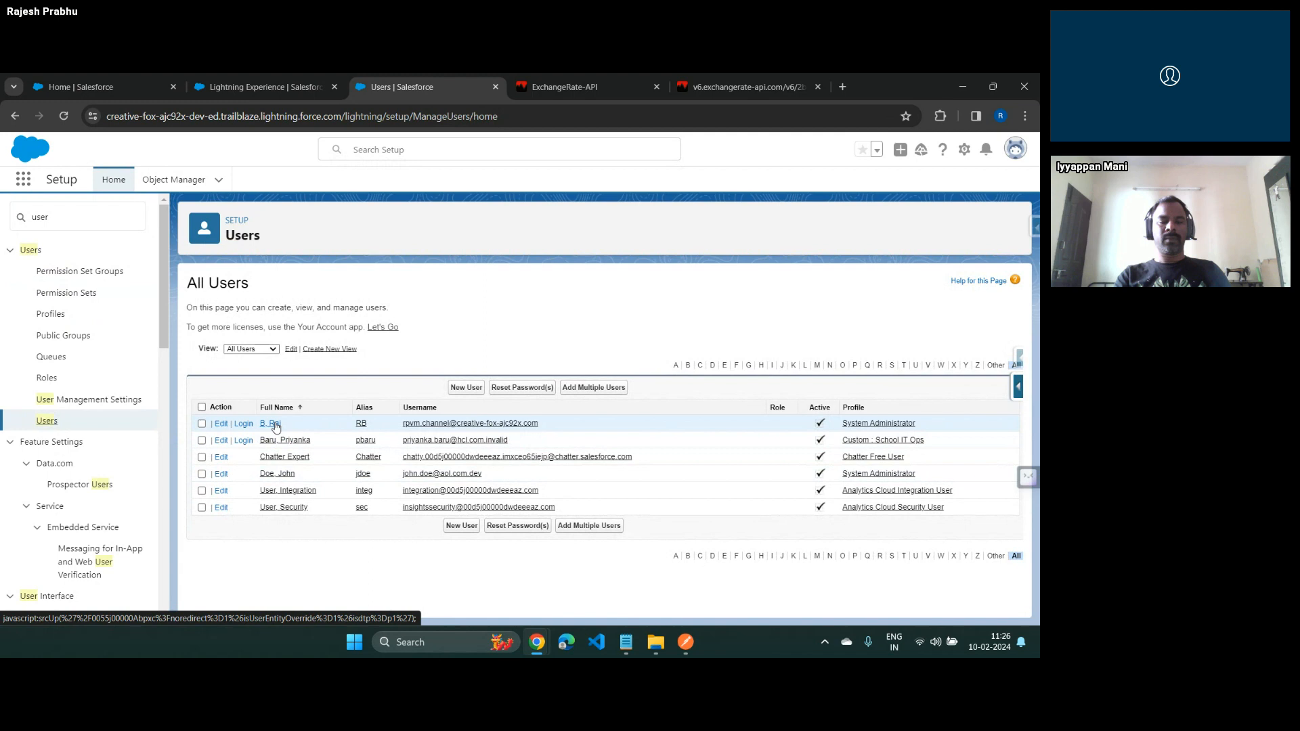
click(273, 424)
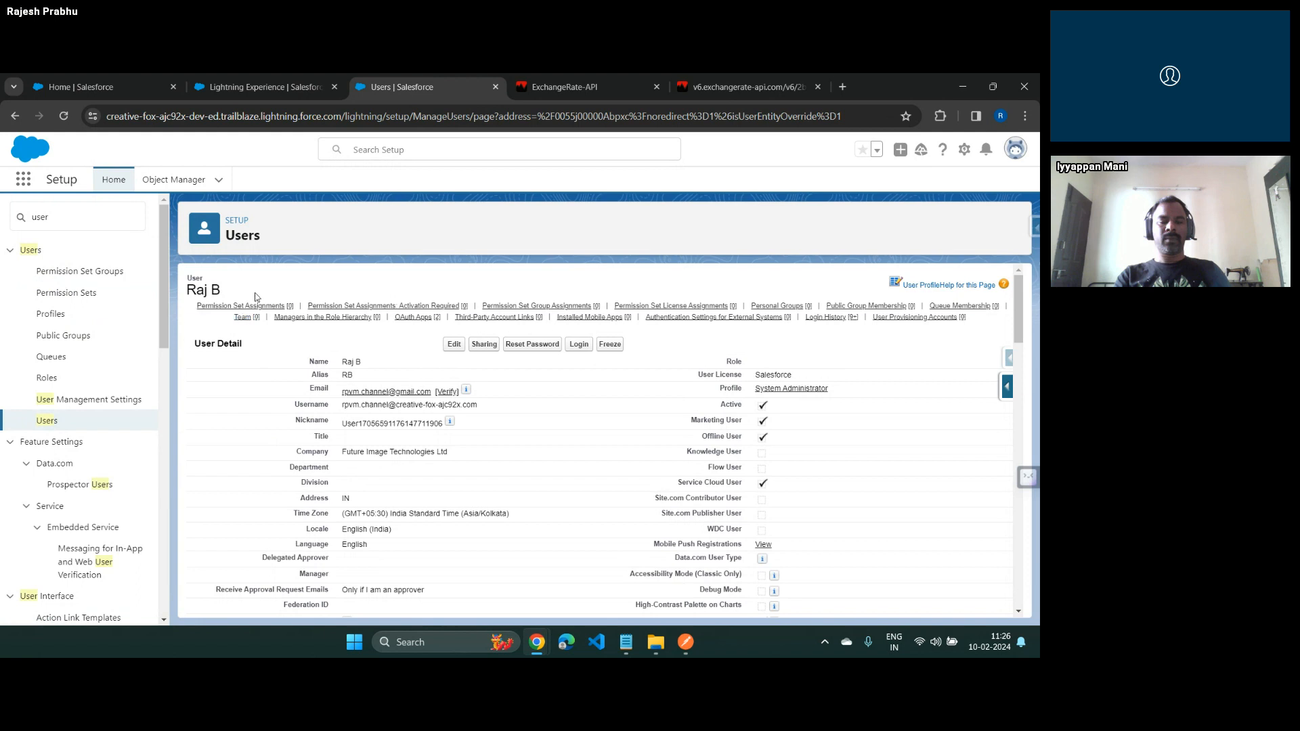
click(252, 306)
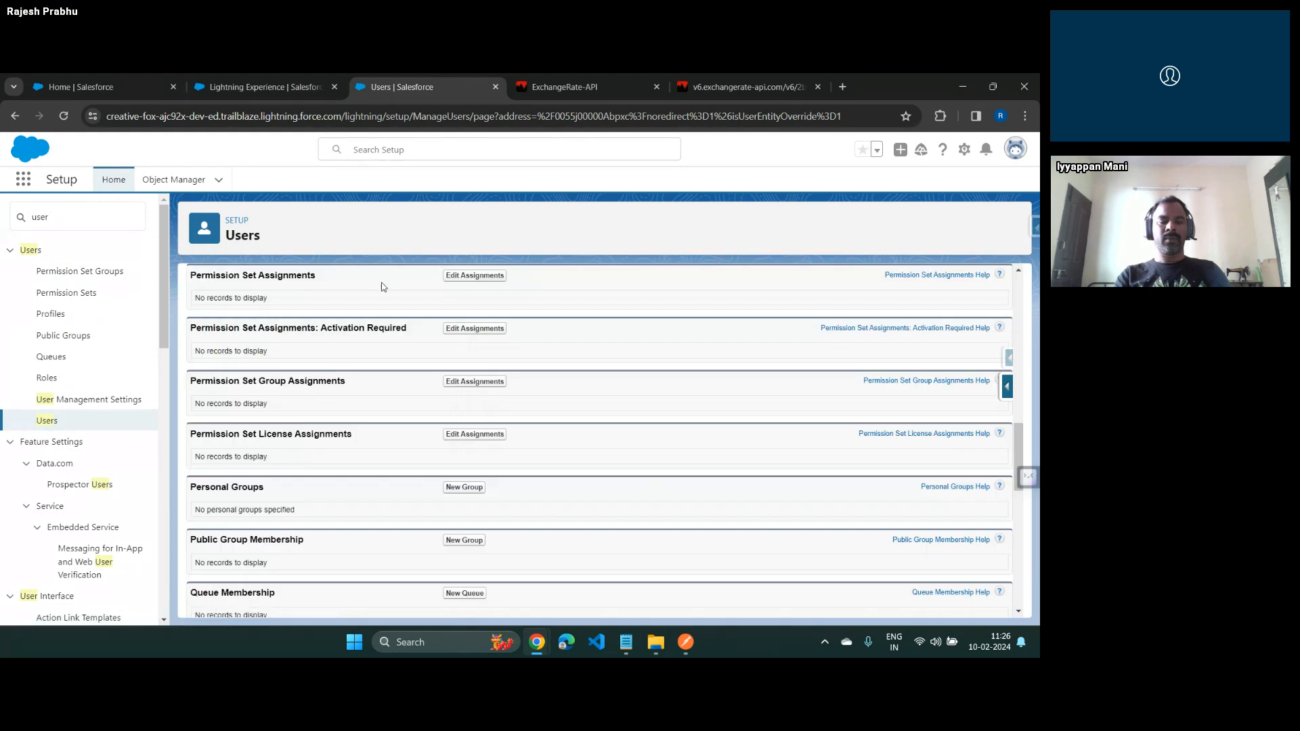
Assign the "Enable Access To exchange Rate API" permission set to this user and save the assignment
click(464, 278)
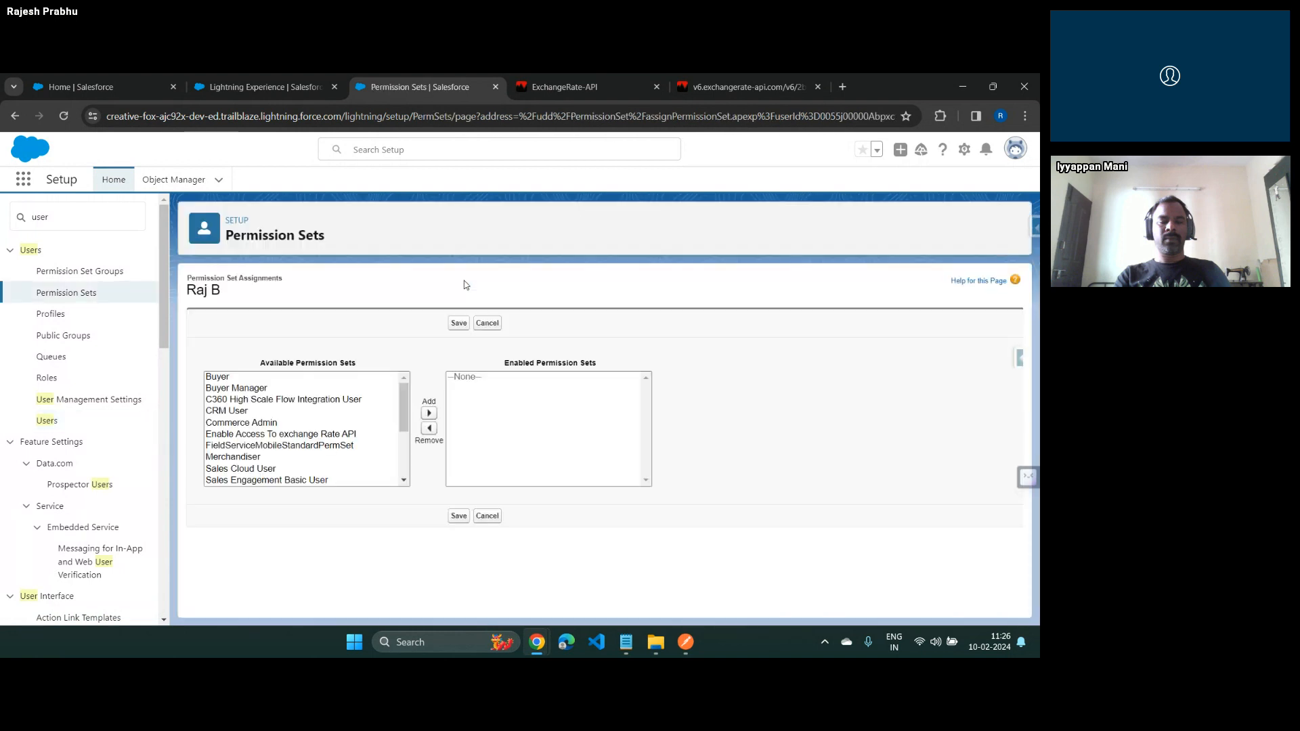
click(293, 436)
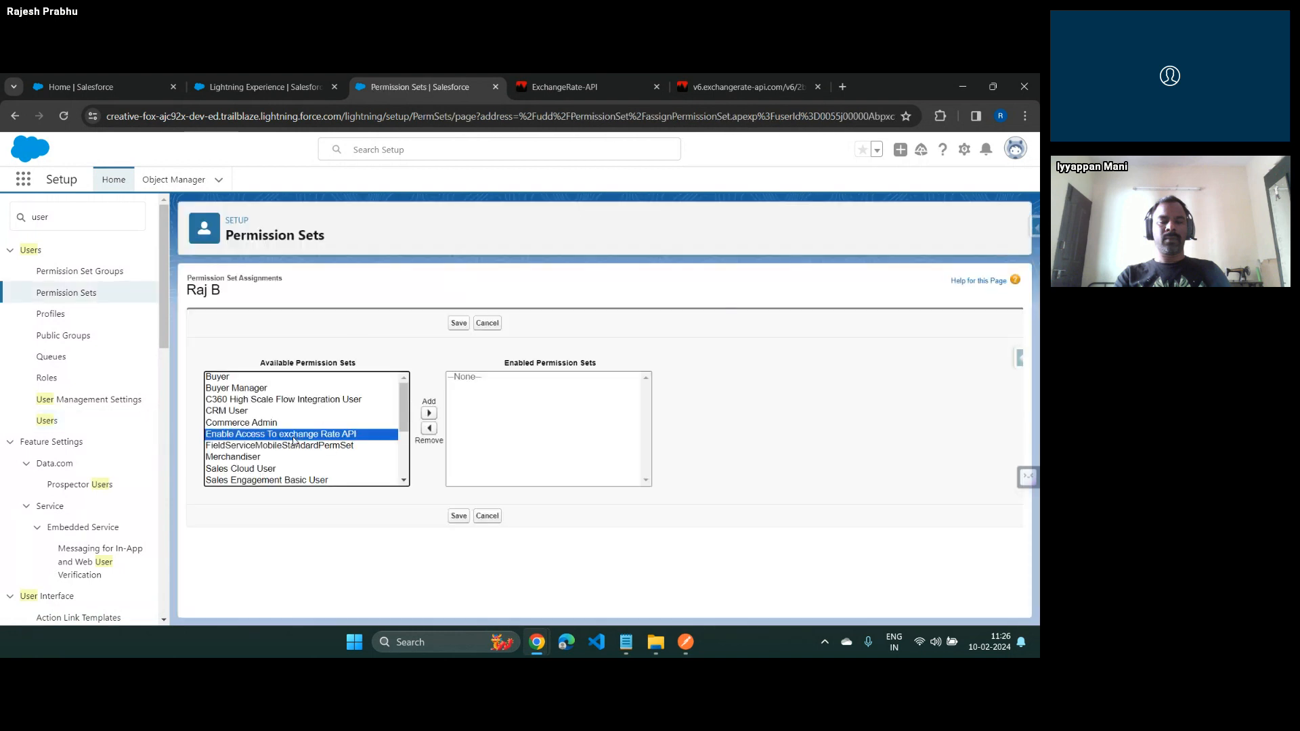
click(429, 413)
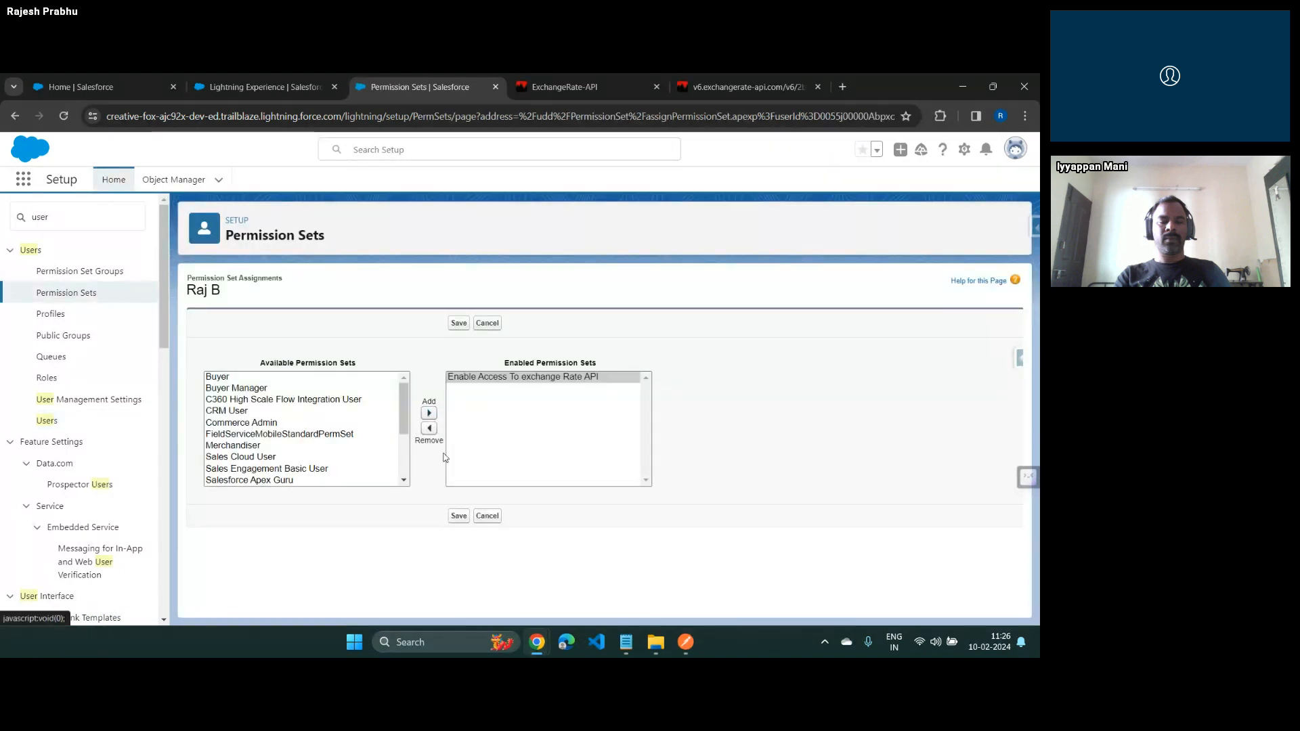
click(460, 517)
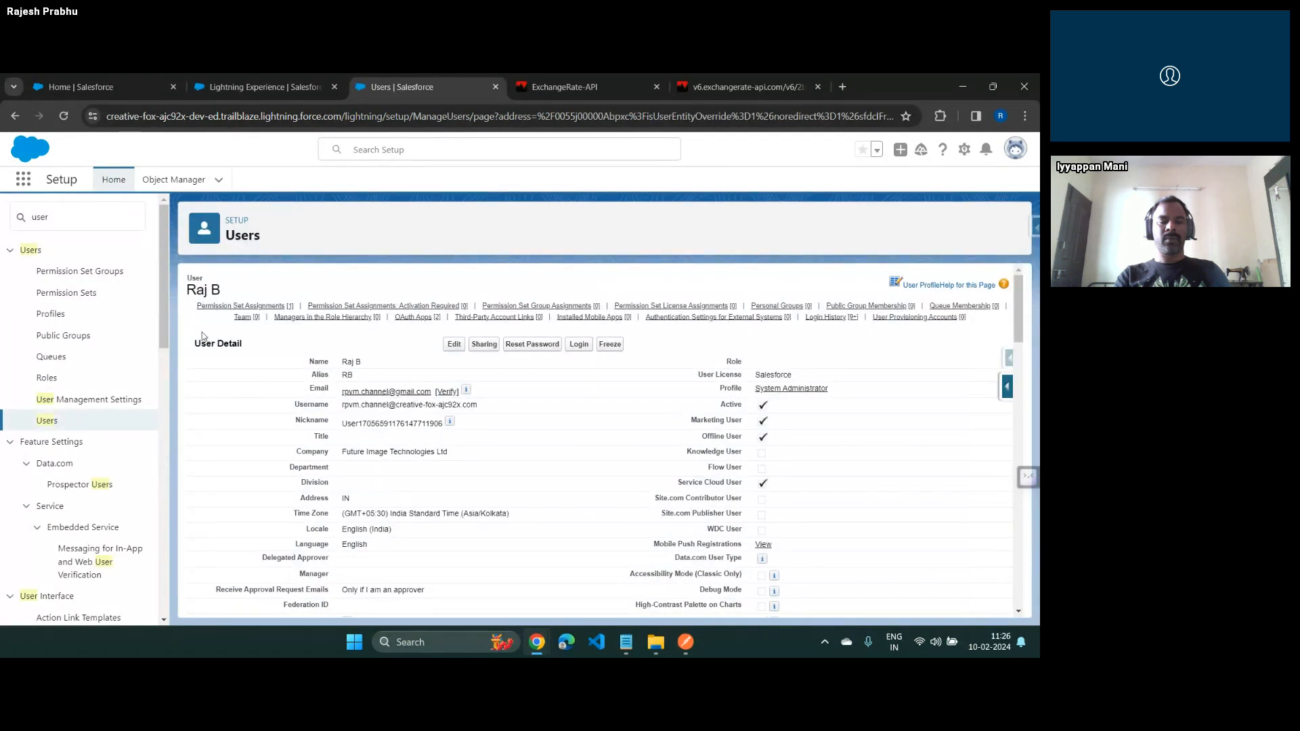
Return to the All Users list and review the API access options on the Steps slide
triple_click(206, 292)
click(47, 420)
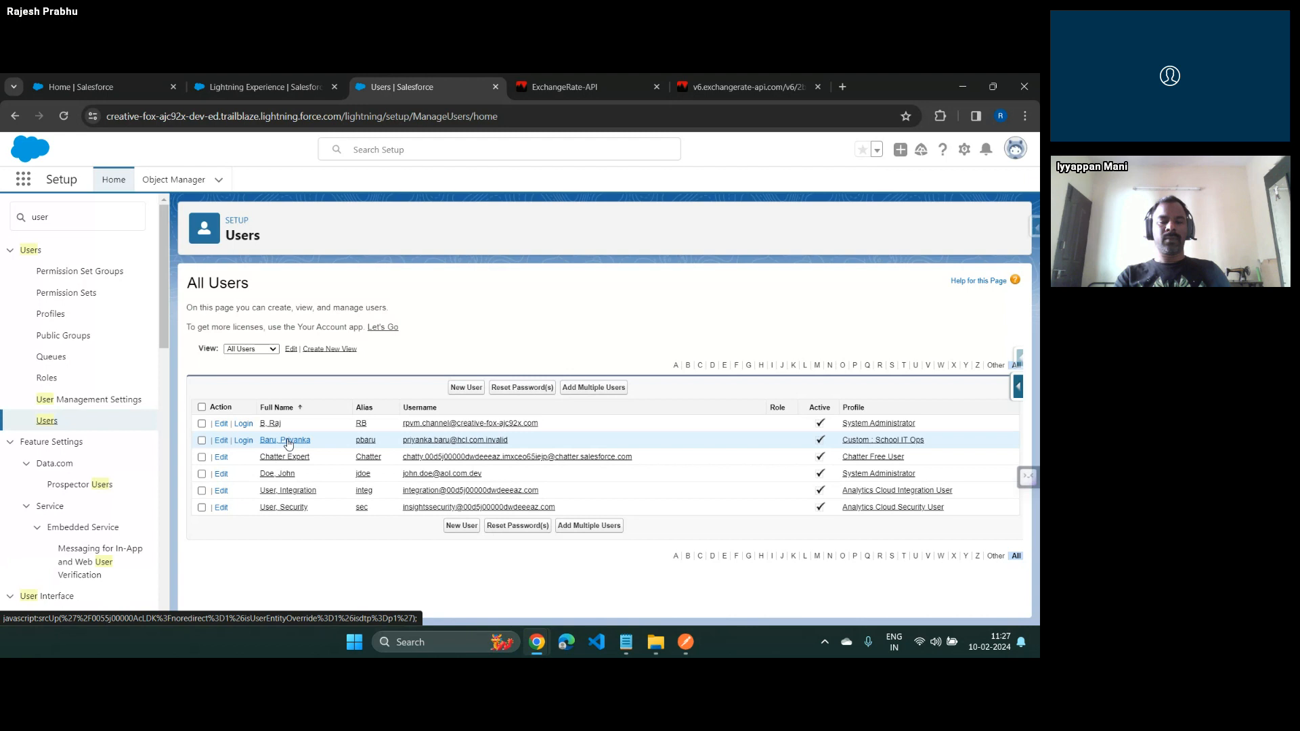
key(alt+Tab)
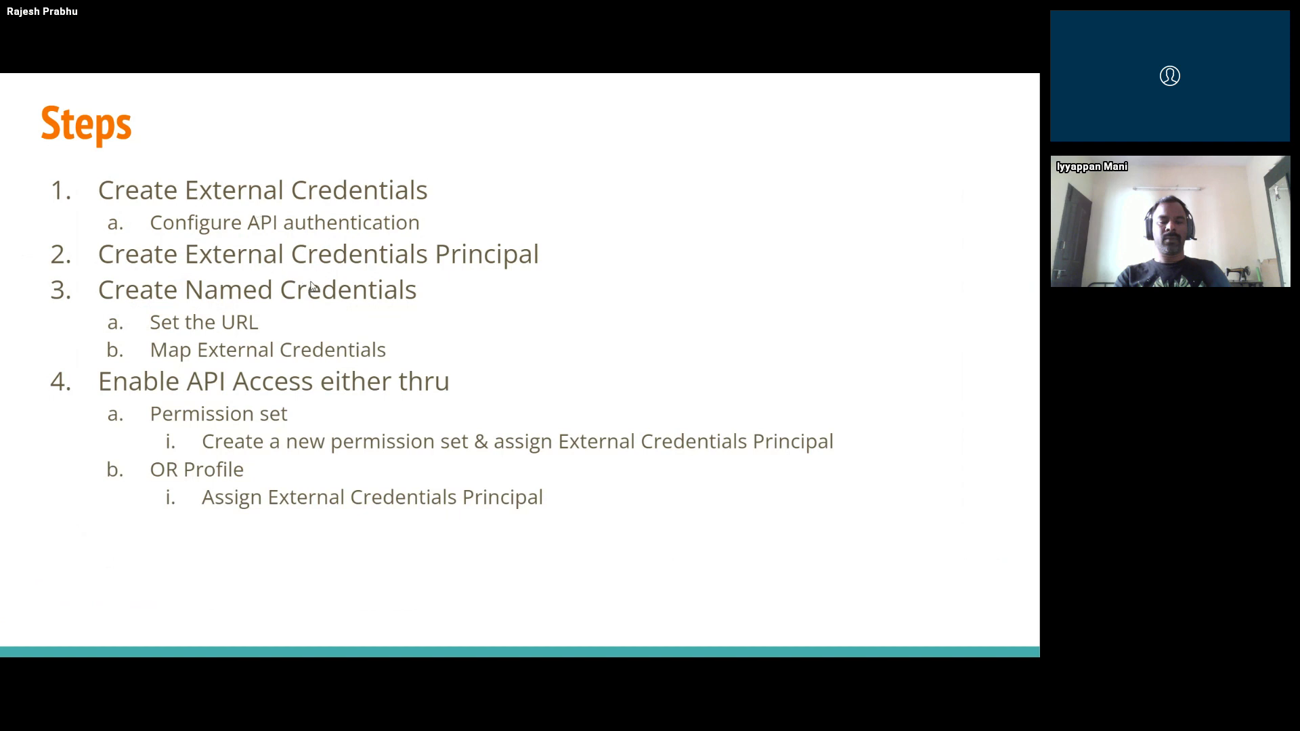
key(alt+Tab)
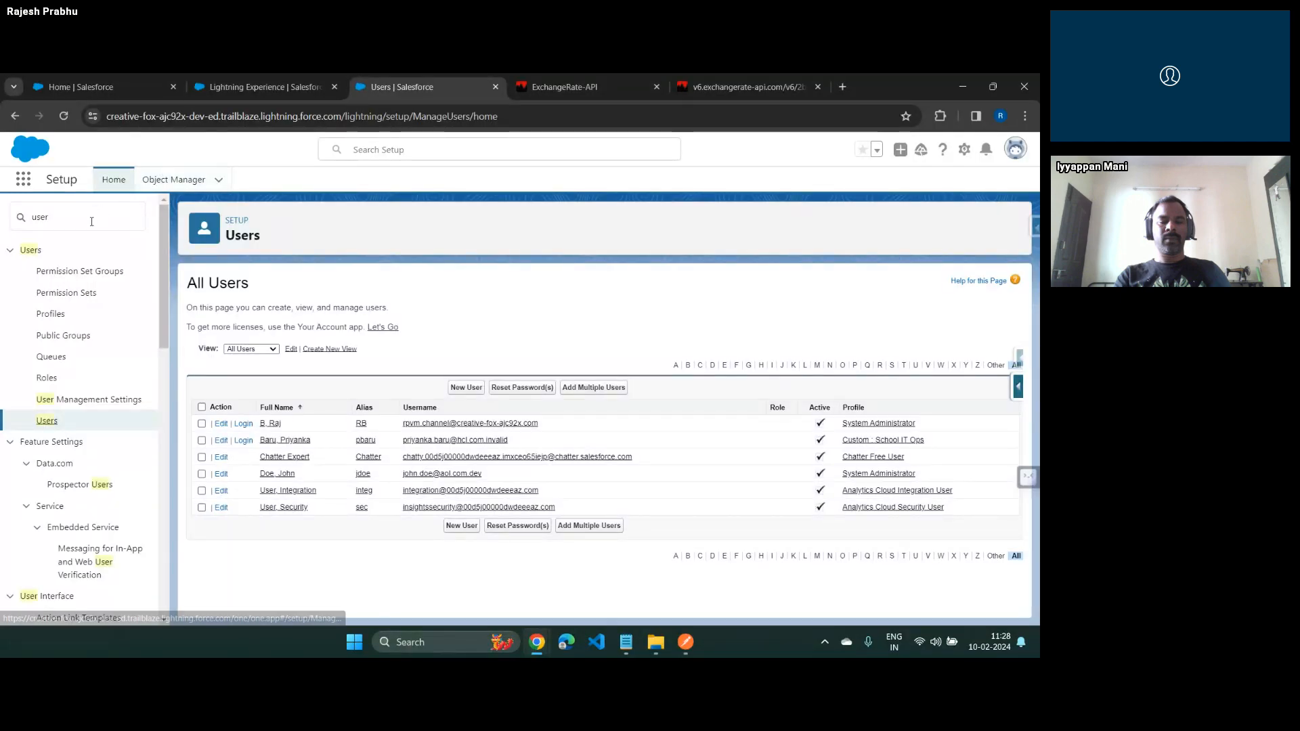
Search Setup for "flow", go to the Flows list, and open the Exchange Rate screen flow
click(89, 222)
key(BackSpace)
key(BackSpace)
key(BackSpace)
key(BackSpace)
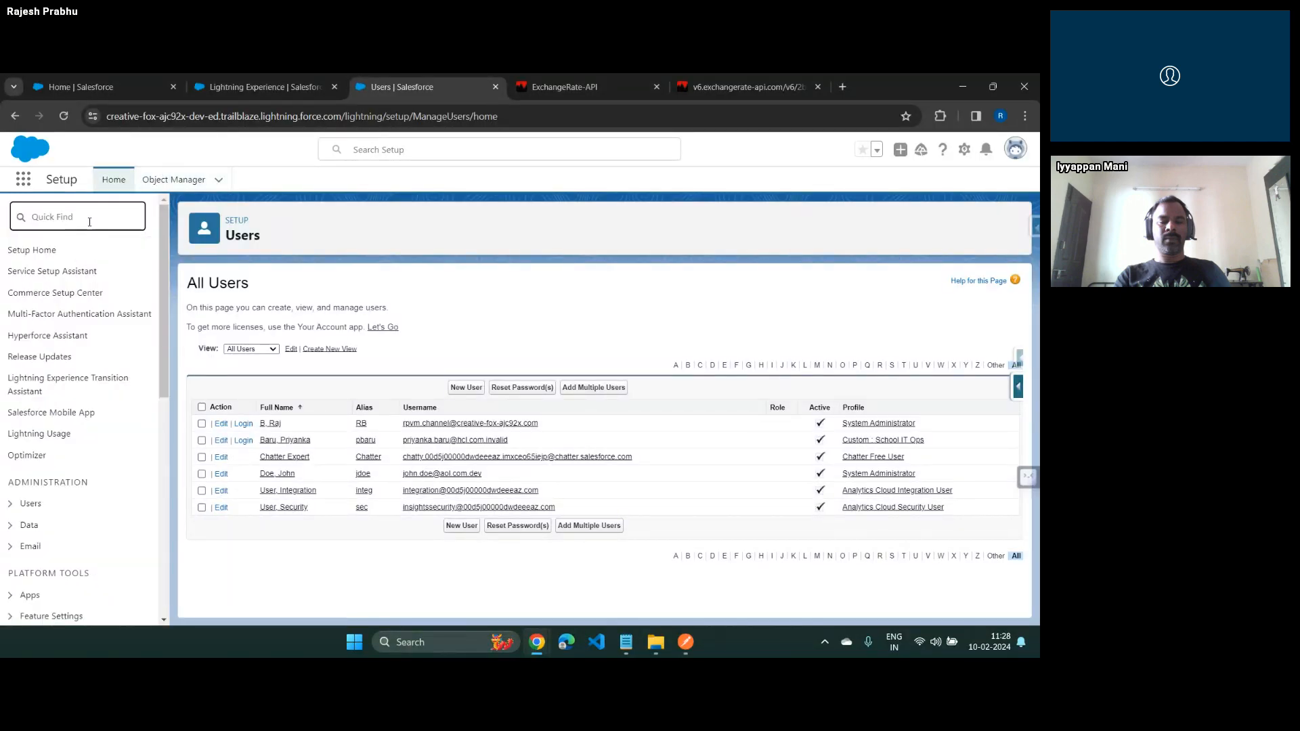
text(flow)
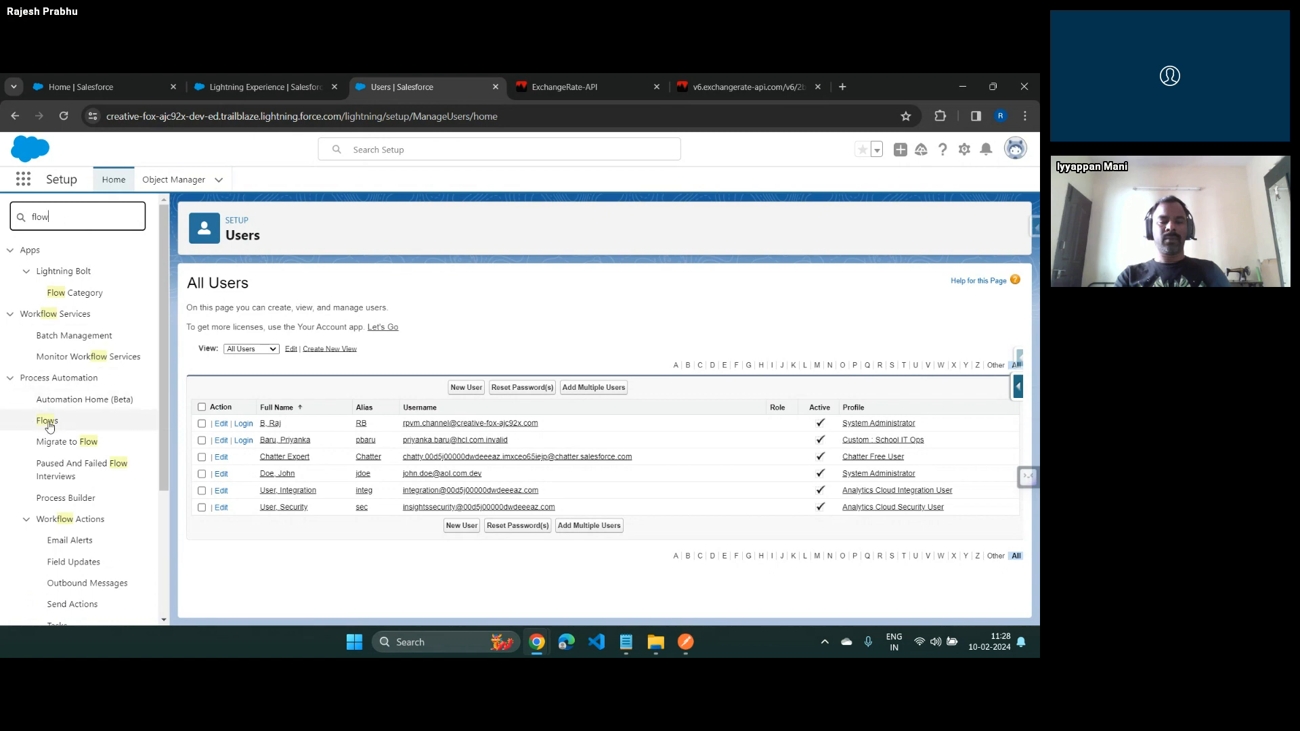
click(49, 423)
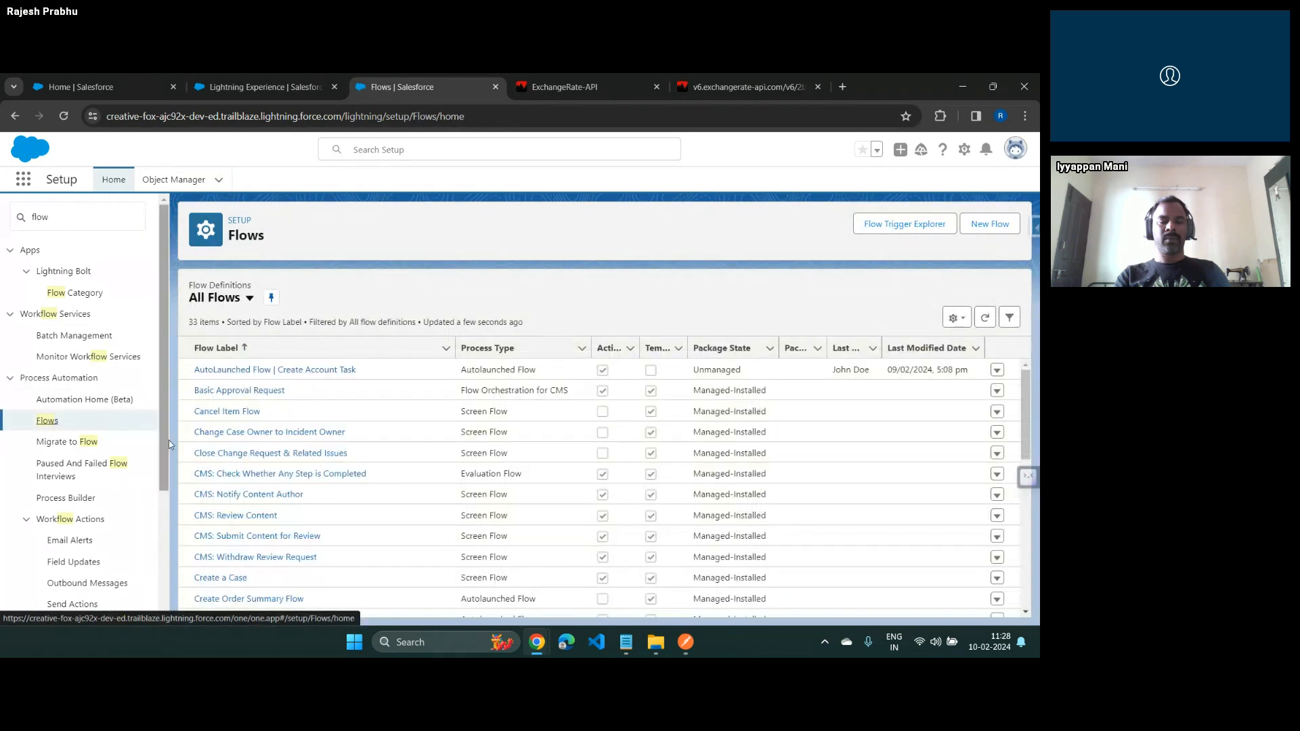
scroll(243, 447, down, 3)
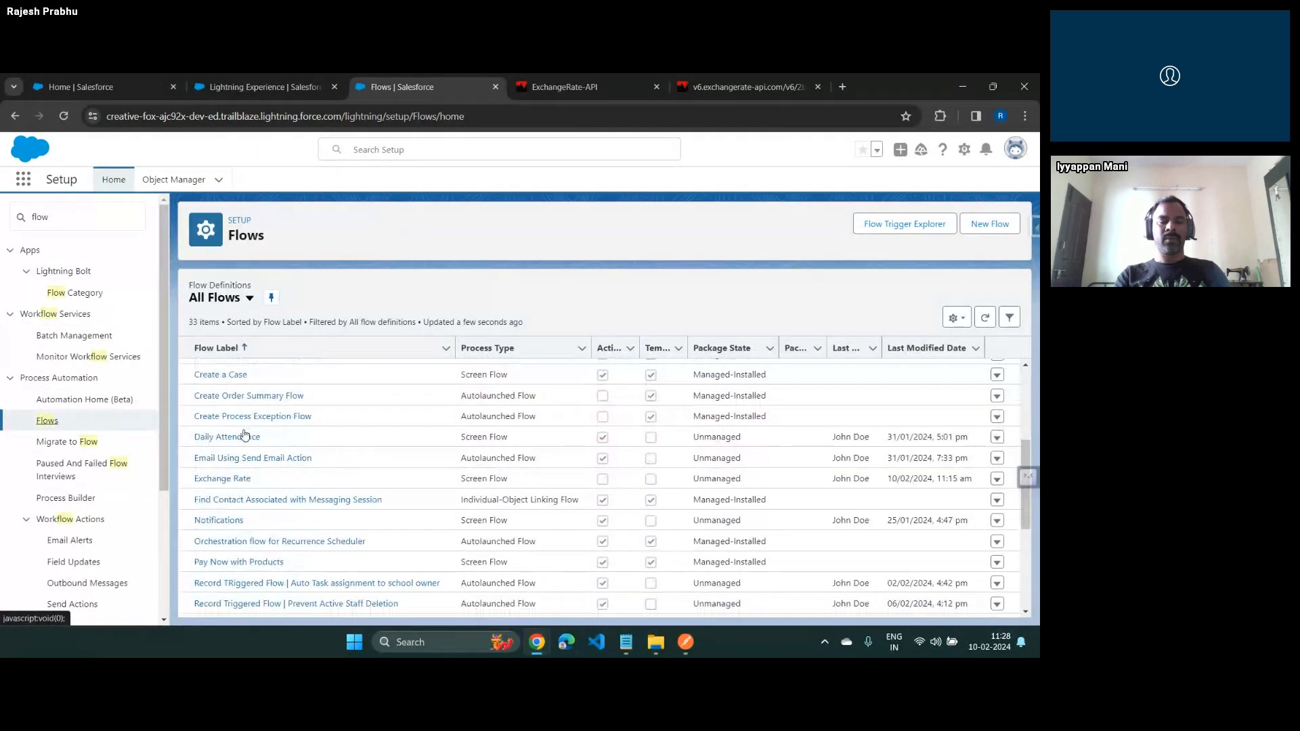
click(234, 479)
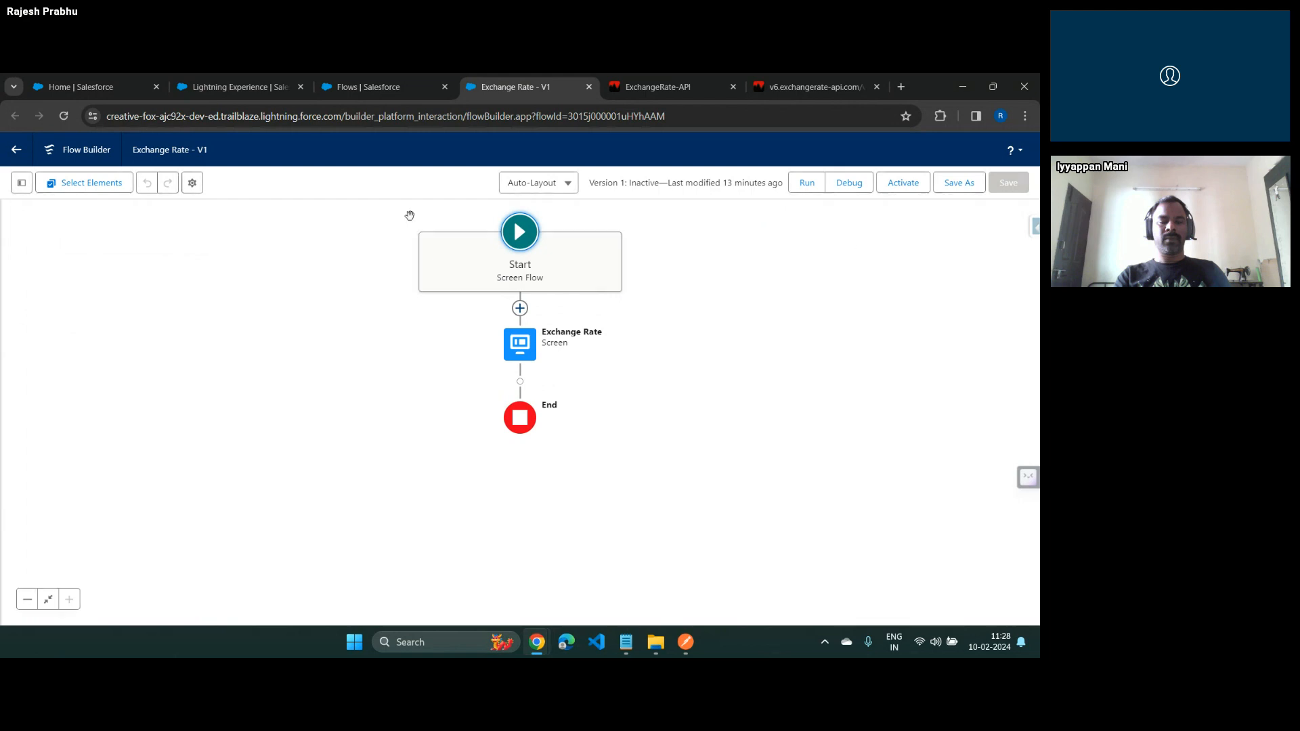
Add an Action element between Start and the Exchange Rate screen, and start creating a new HTTP callout for it
click(520, 309)
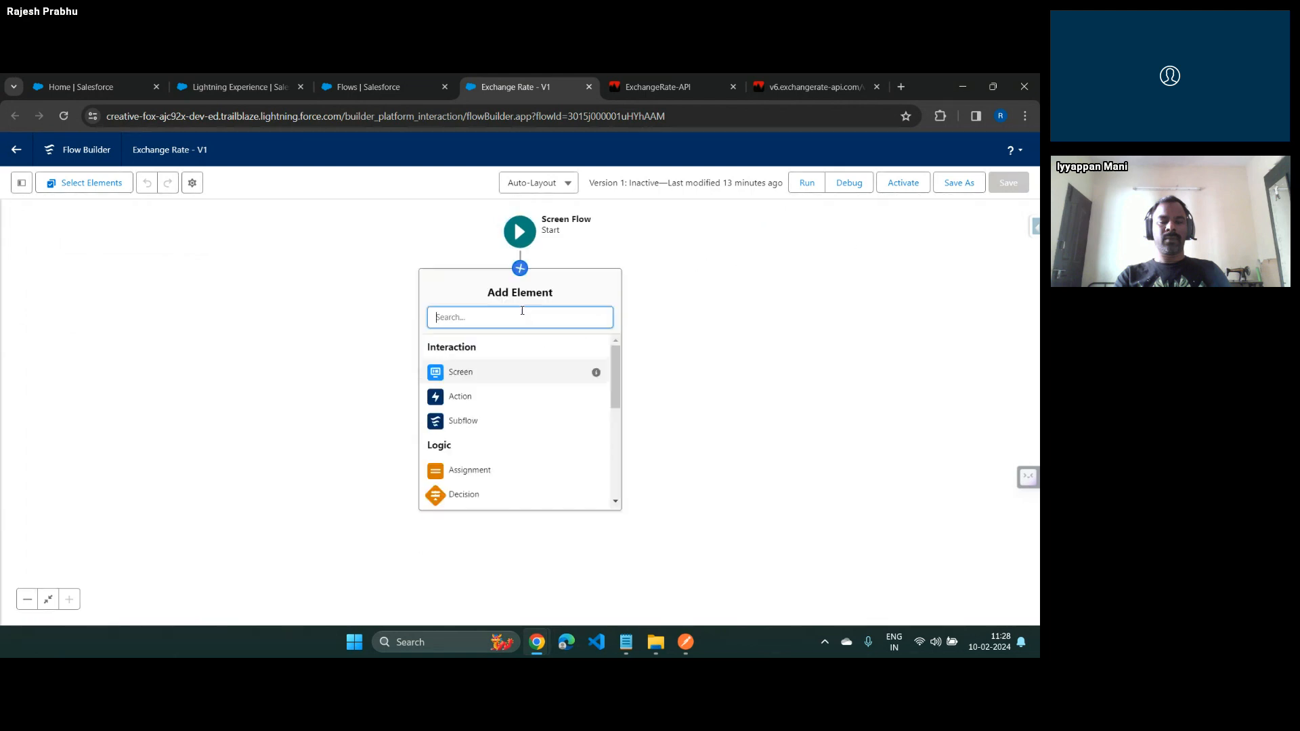
click(469, 400)
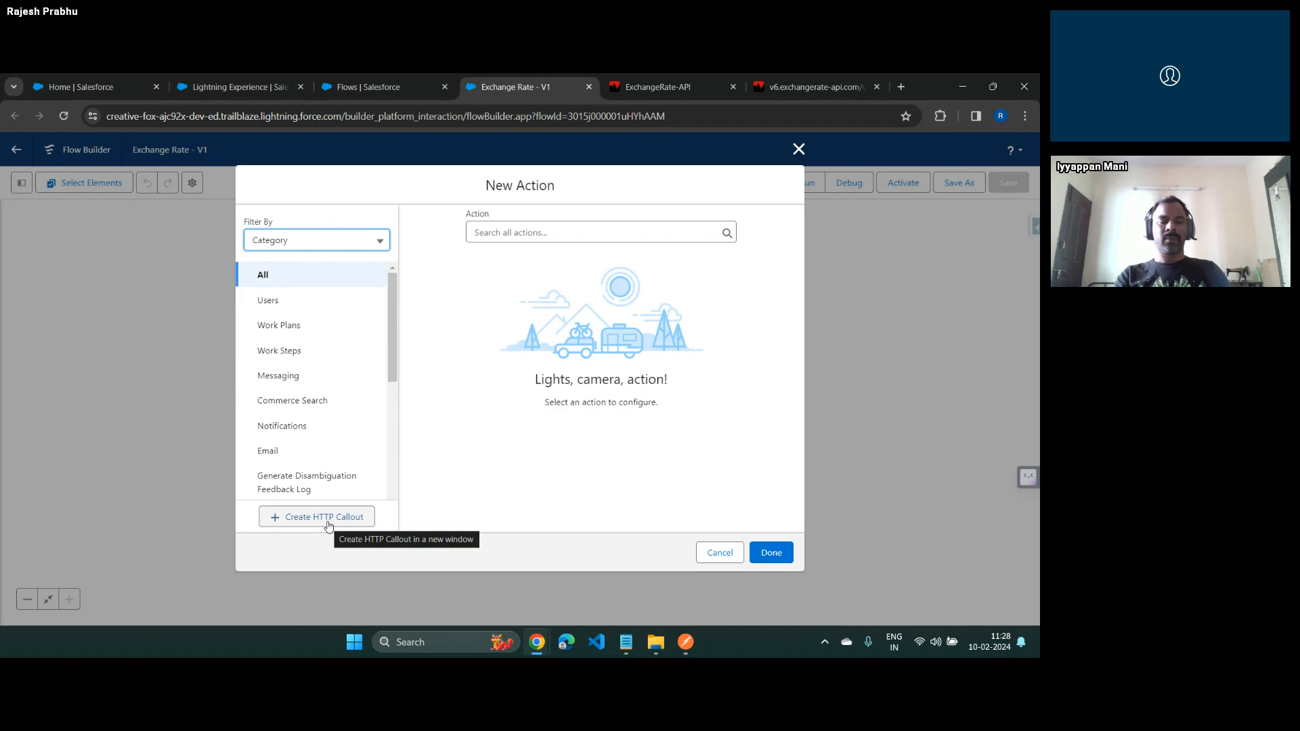
click(326, 517)
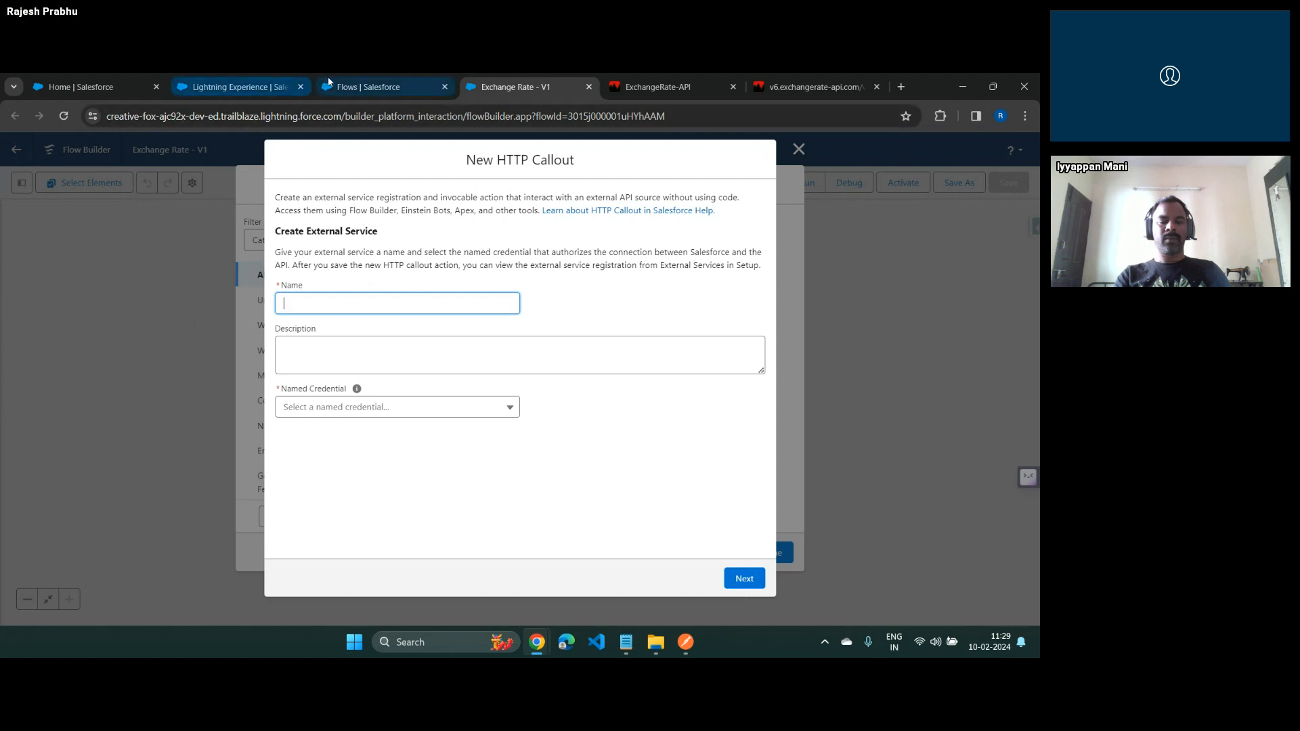
Examine the registered External Services in Salesforce Setup, then return to the New HTTP Callout form
click(359, 86)
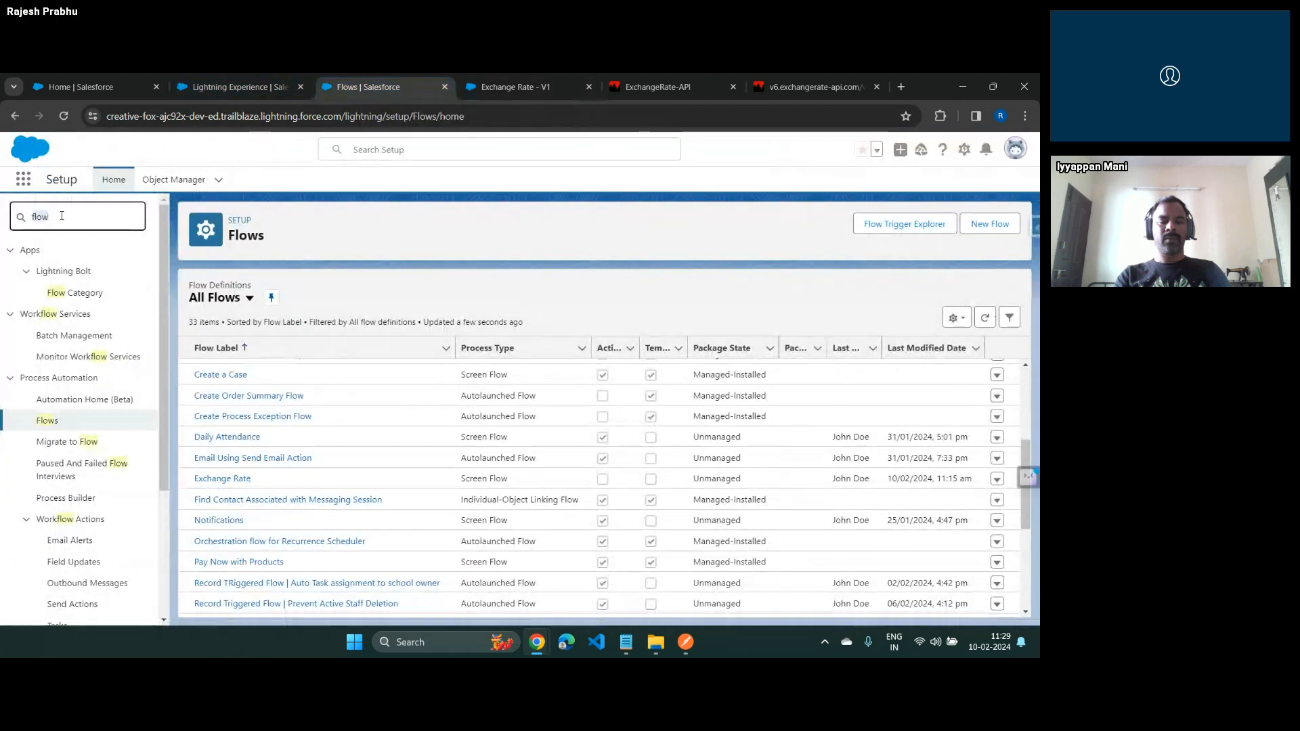
text(external)
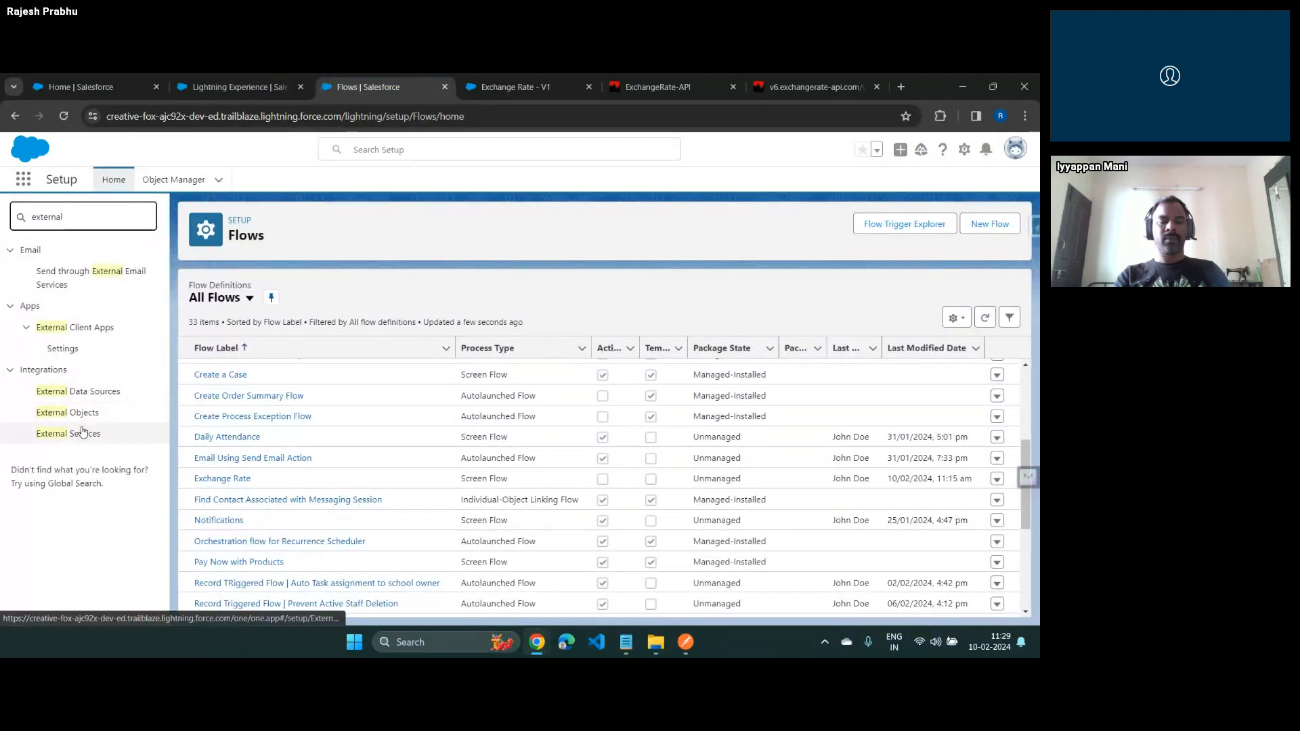
click(81, 432)
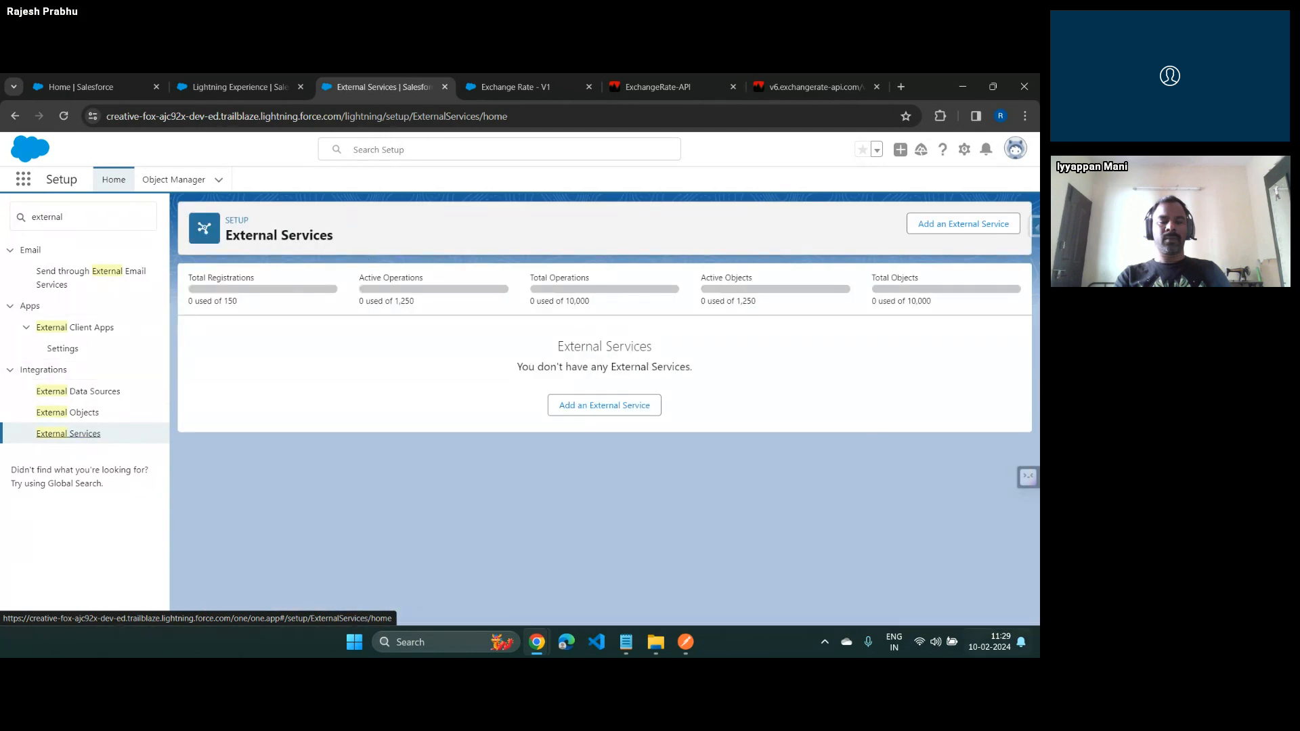
click(526, 86)
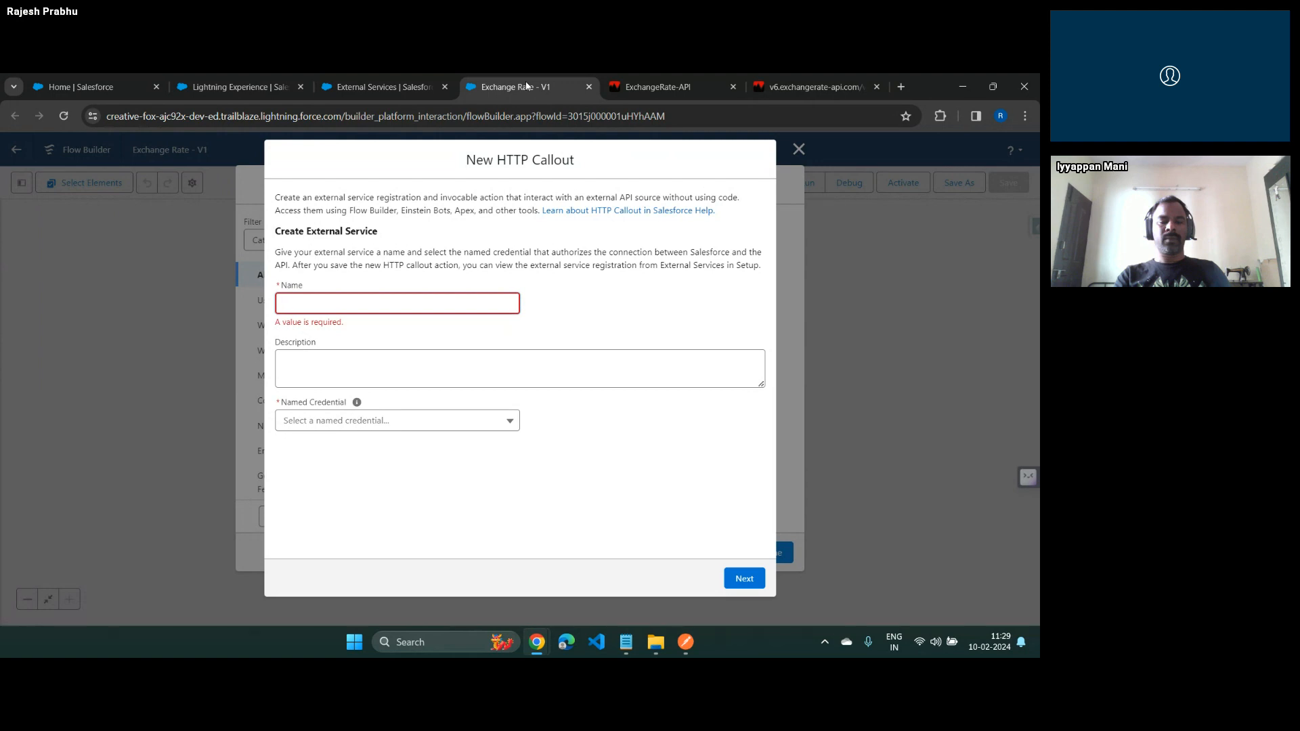
click(382, 87)
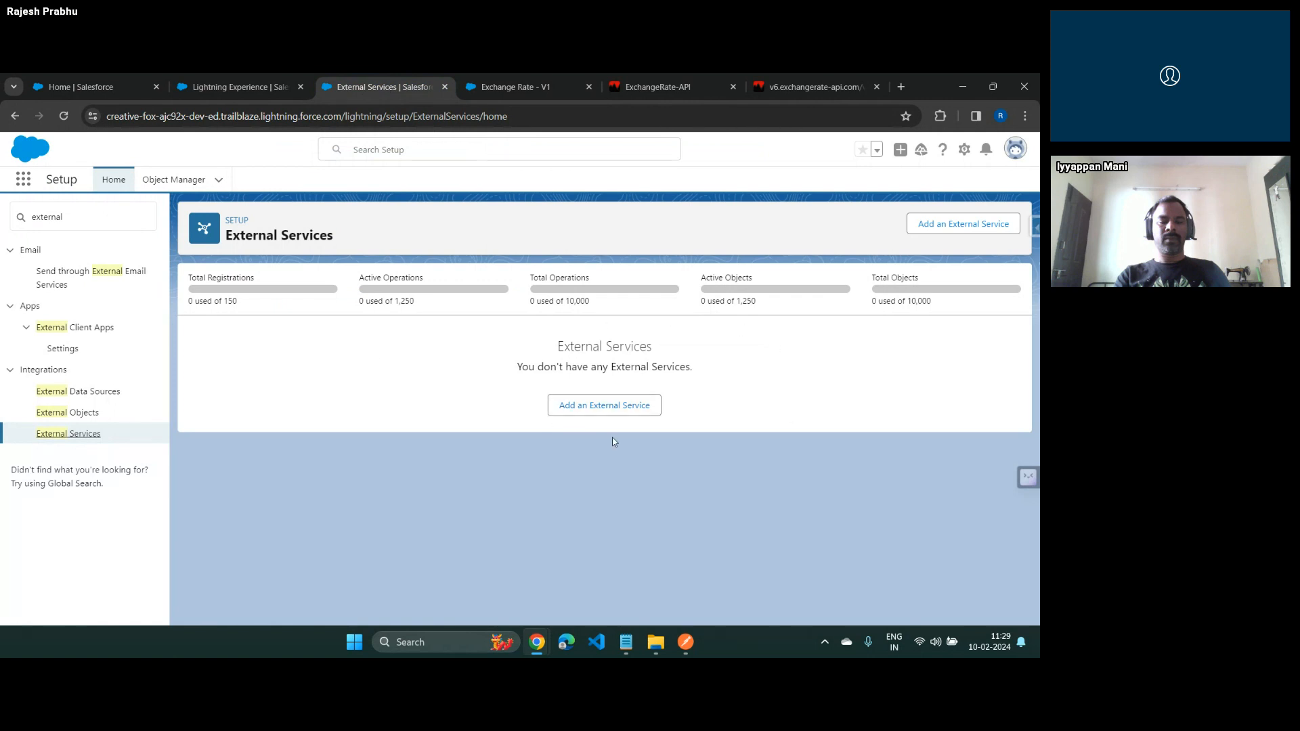
click(516, 79)
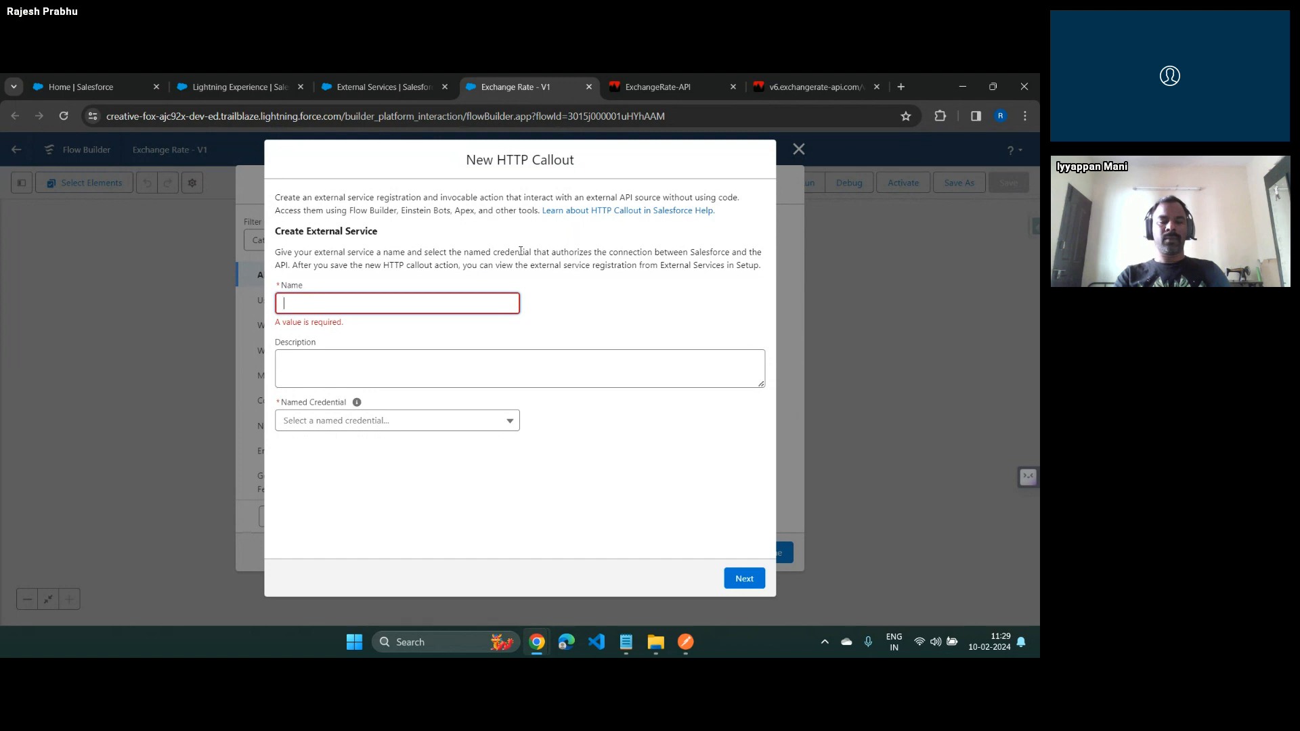
Name the external service ExchangeRateExternalService and select NC Exchange Rate API as its named credential
text(ExchangeRa)
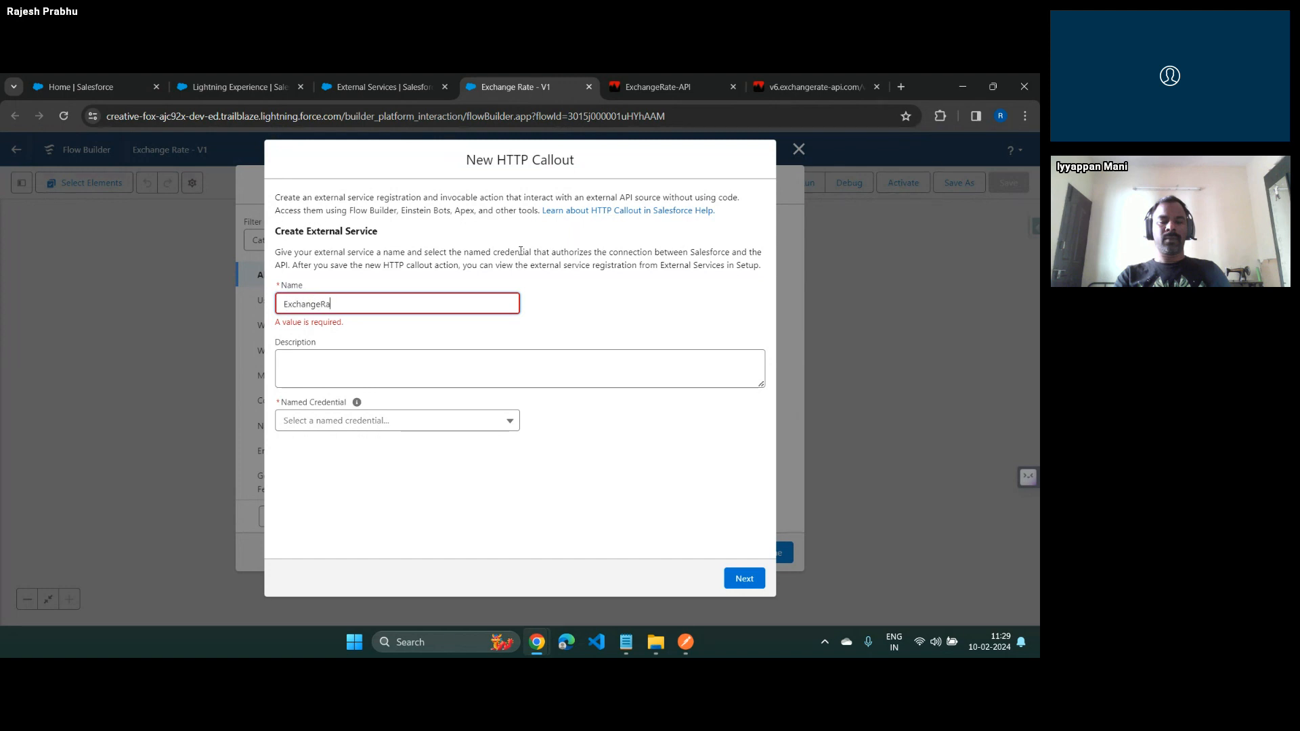
text(teExternal )
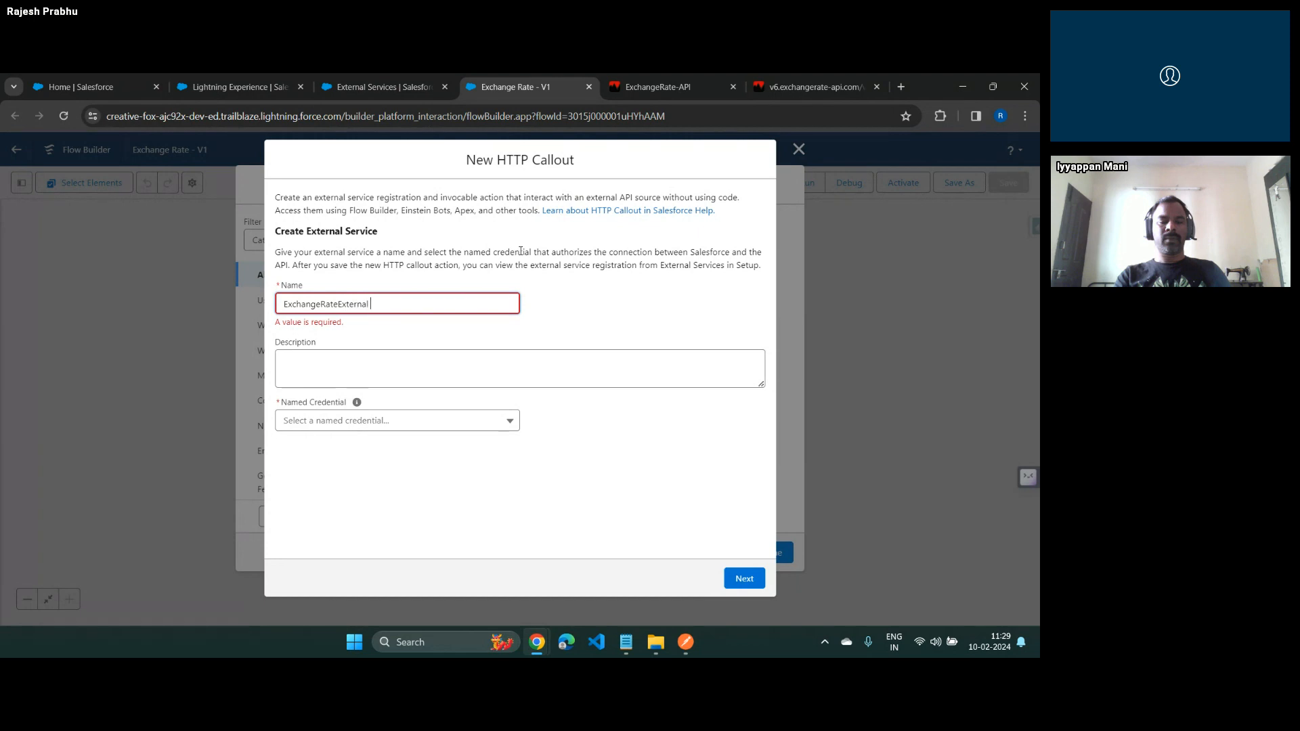
text(service)
key(ctrl+Left)
key(BackSpace)
key(Delete)
text(S)
key(Tab)
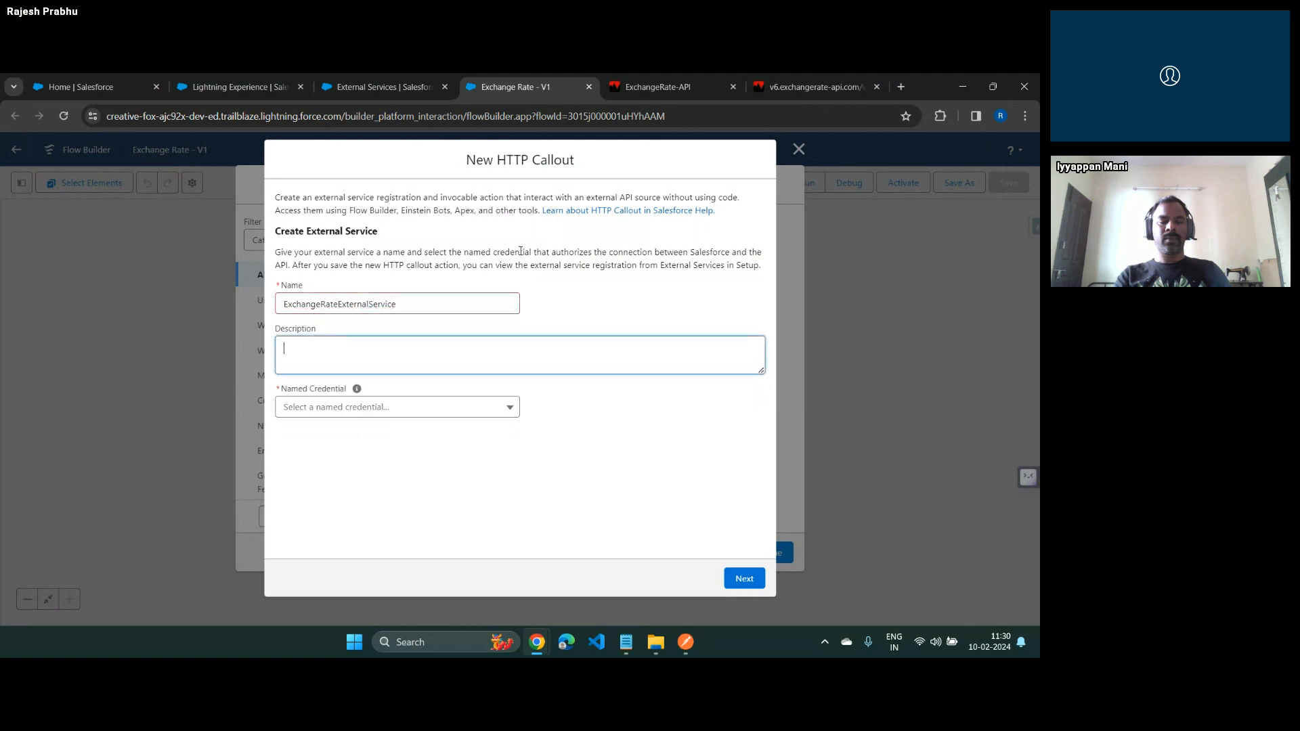
click(404, 411)
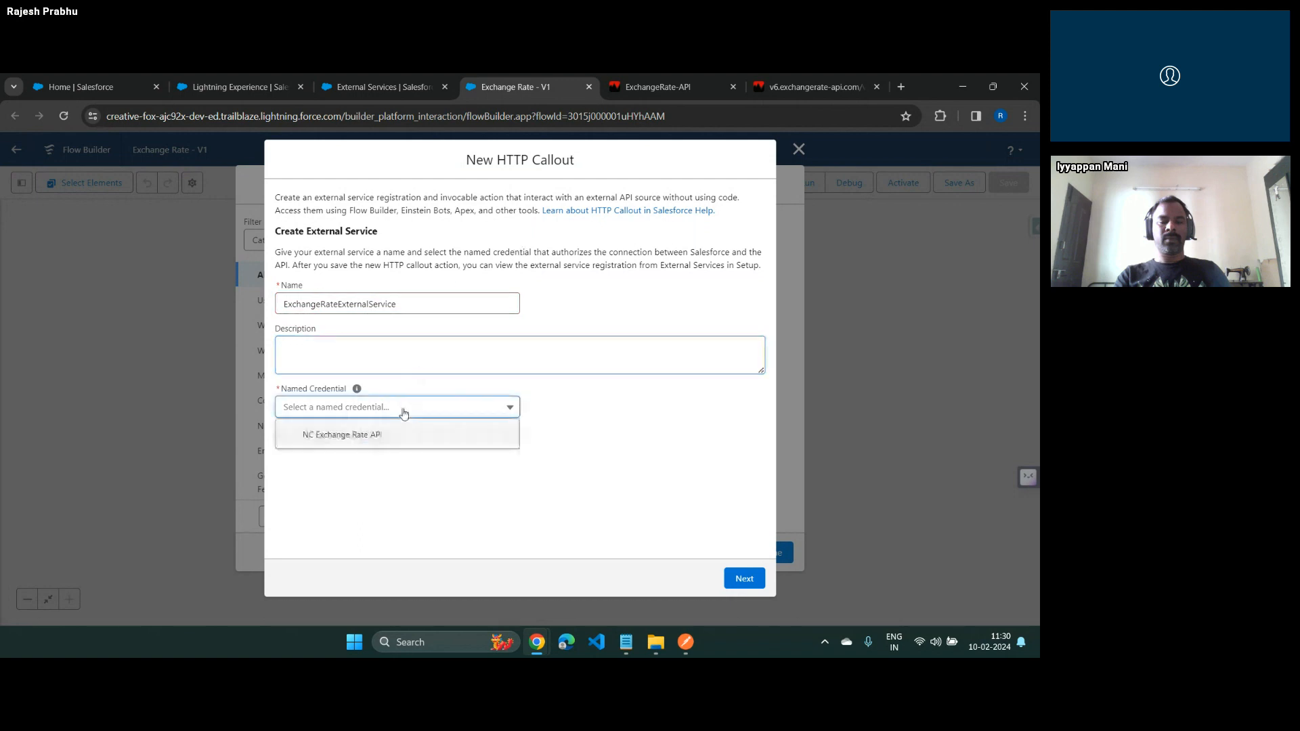
click(340, 441)
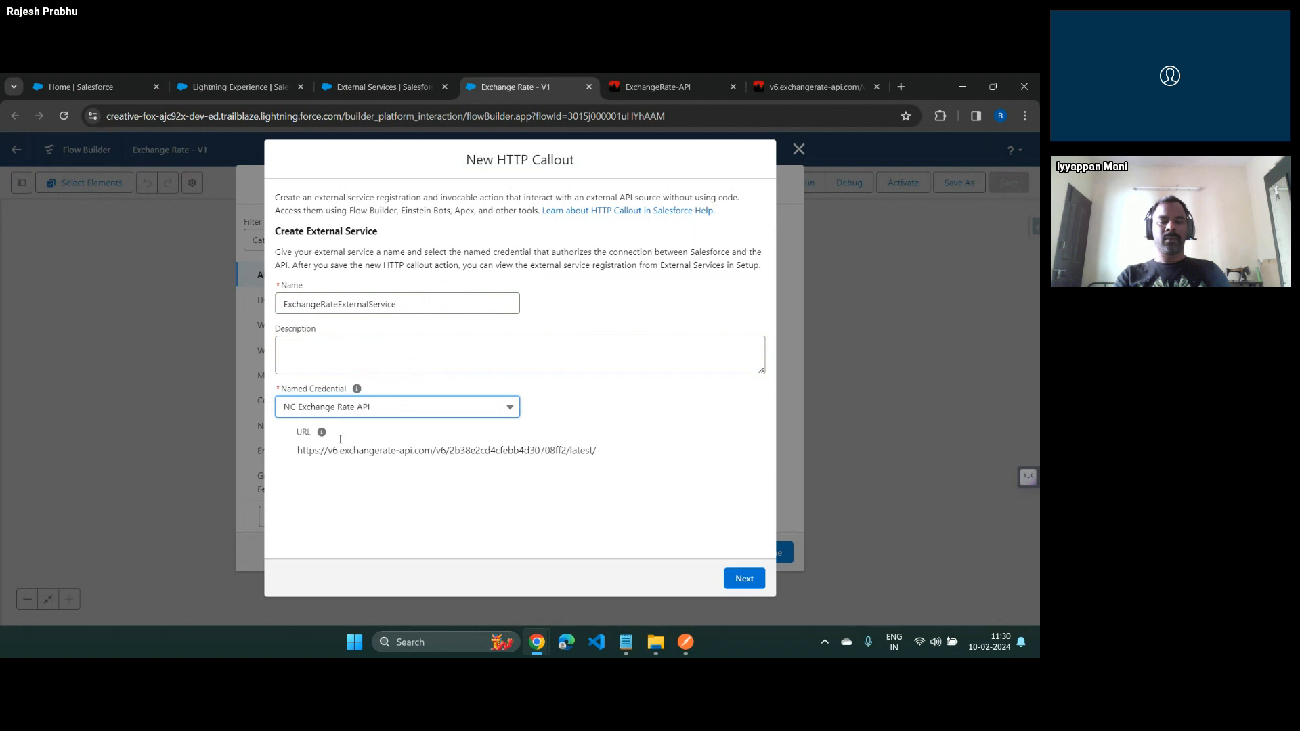
Check the named credential's URL, continue to the invocable action configuration, and label the action ExchangeRateAPIInvocableAction
drag(296, 453, 443, 452)
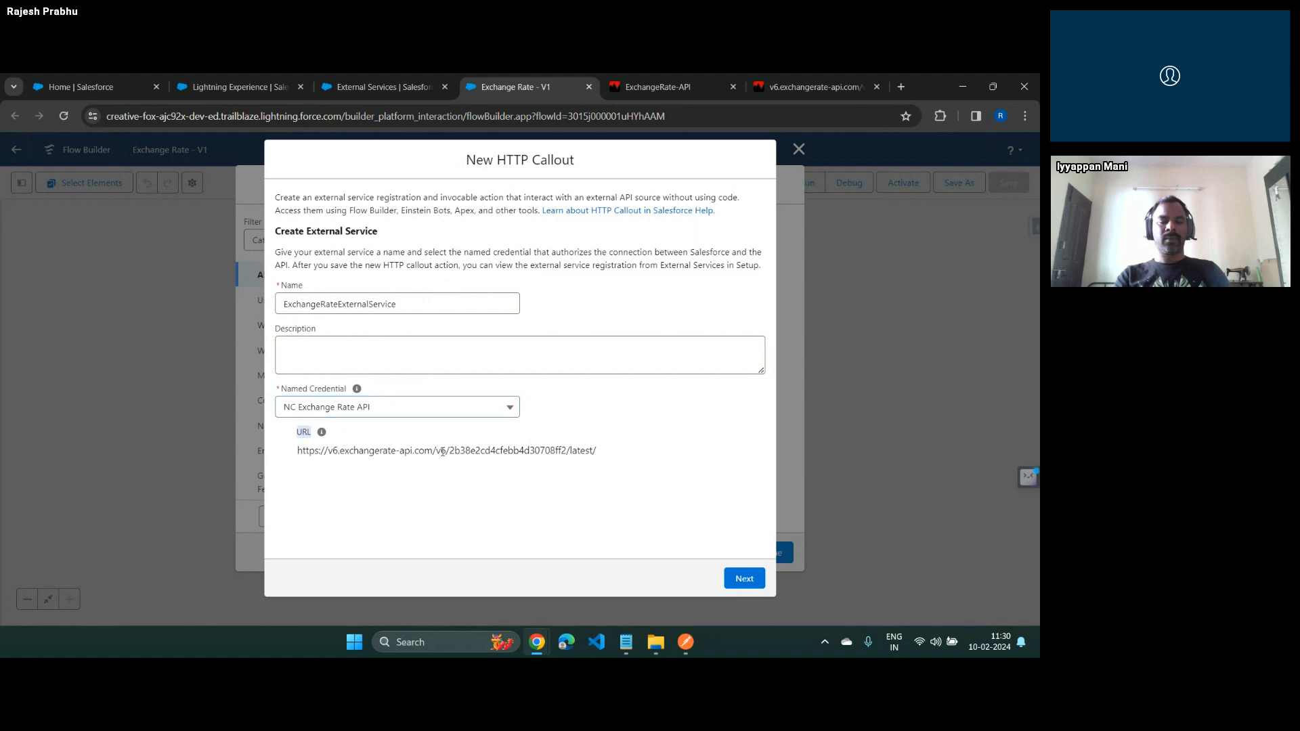
triple_click(521, 451)
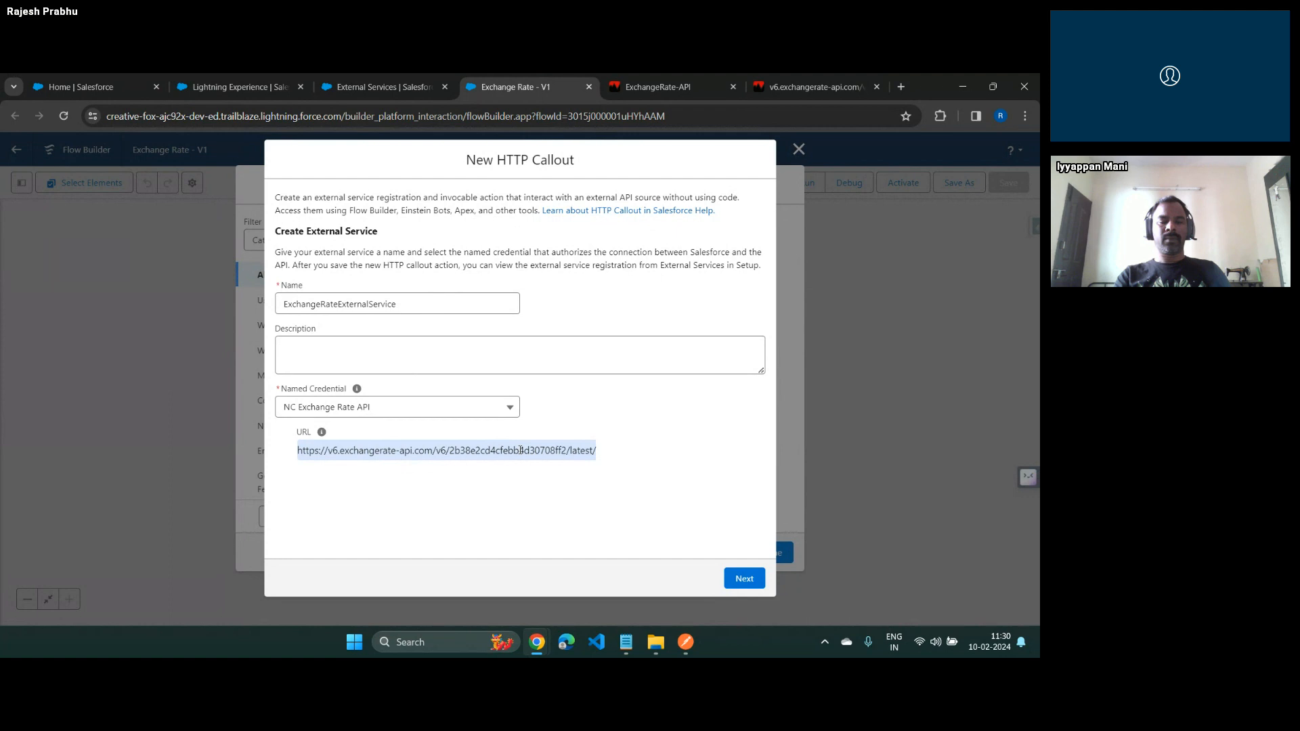
click(744, 580)
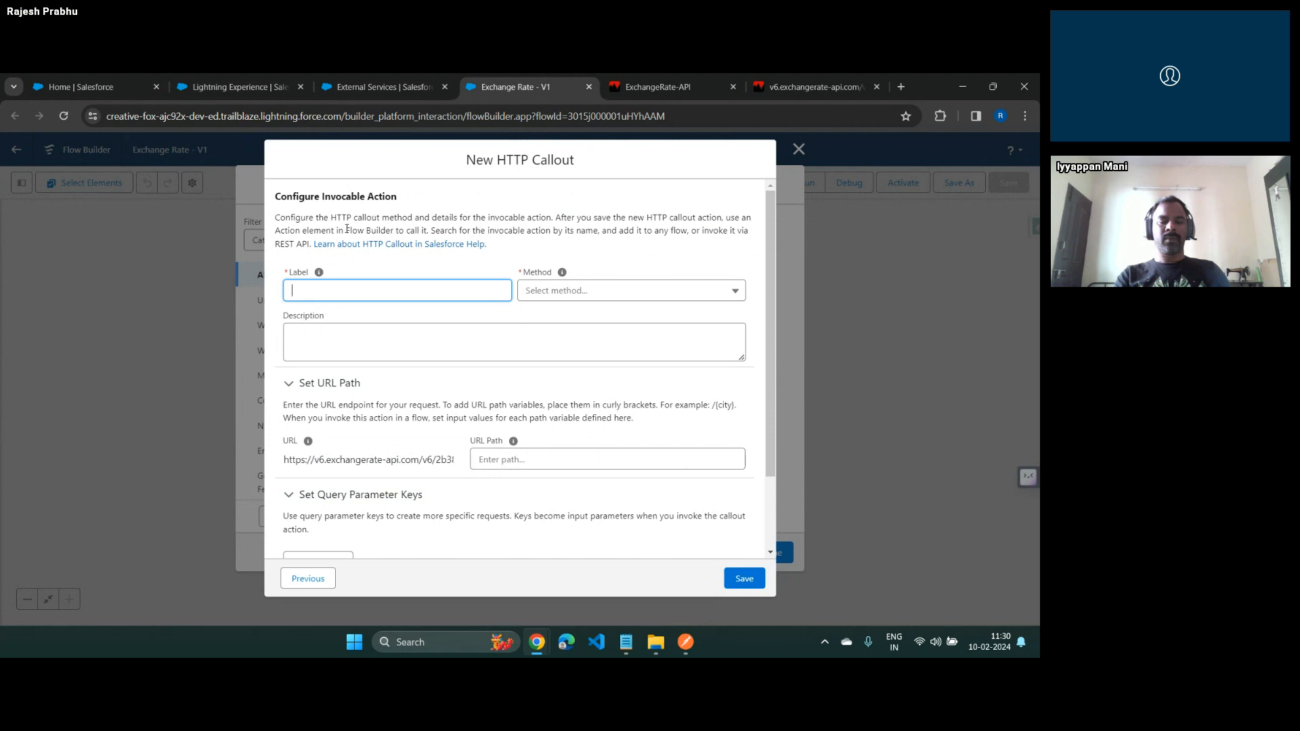
text(ExchangeRateAPIInvocableAction)
key(Tab)
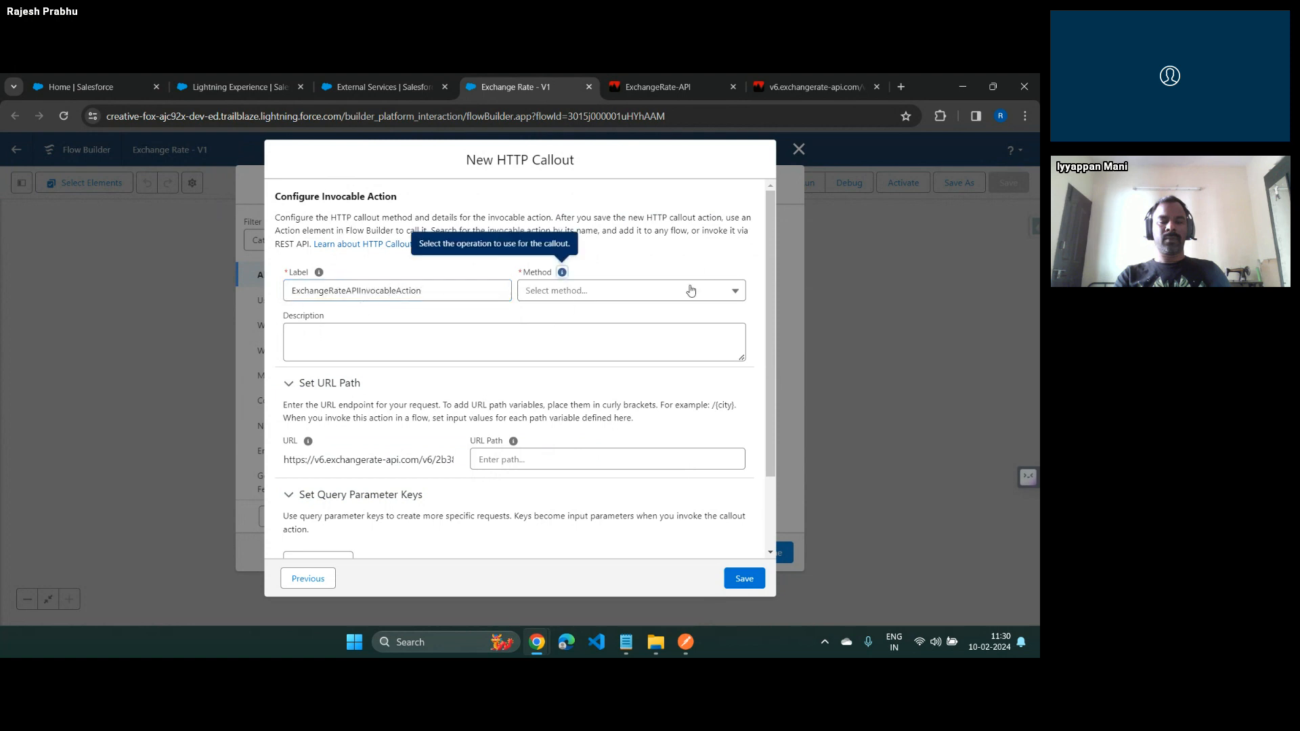
Check the API response in its browser tab, return to the callout form, and set the action's method to GET
click(719, 304)
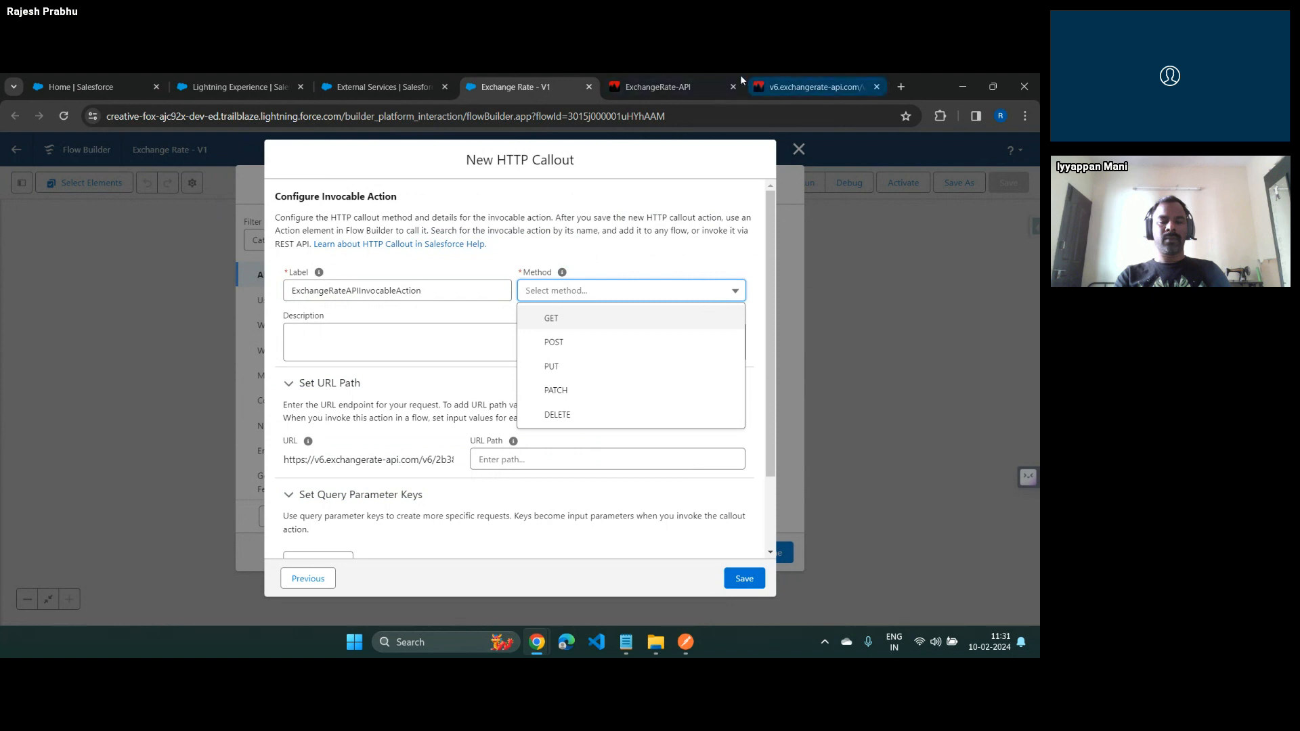
click(760, 82)
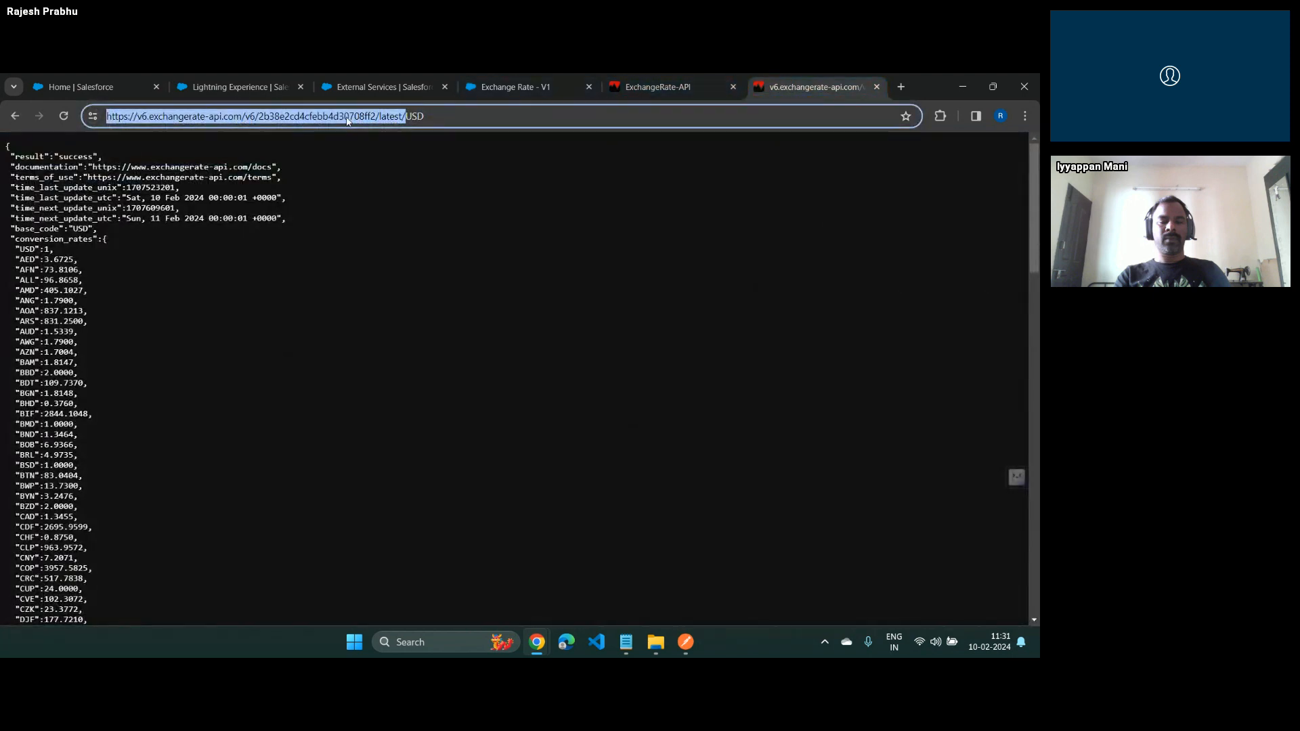
drag(37, 229, 60, 511)
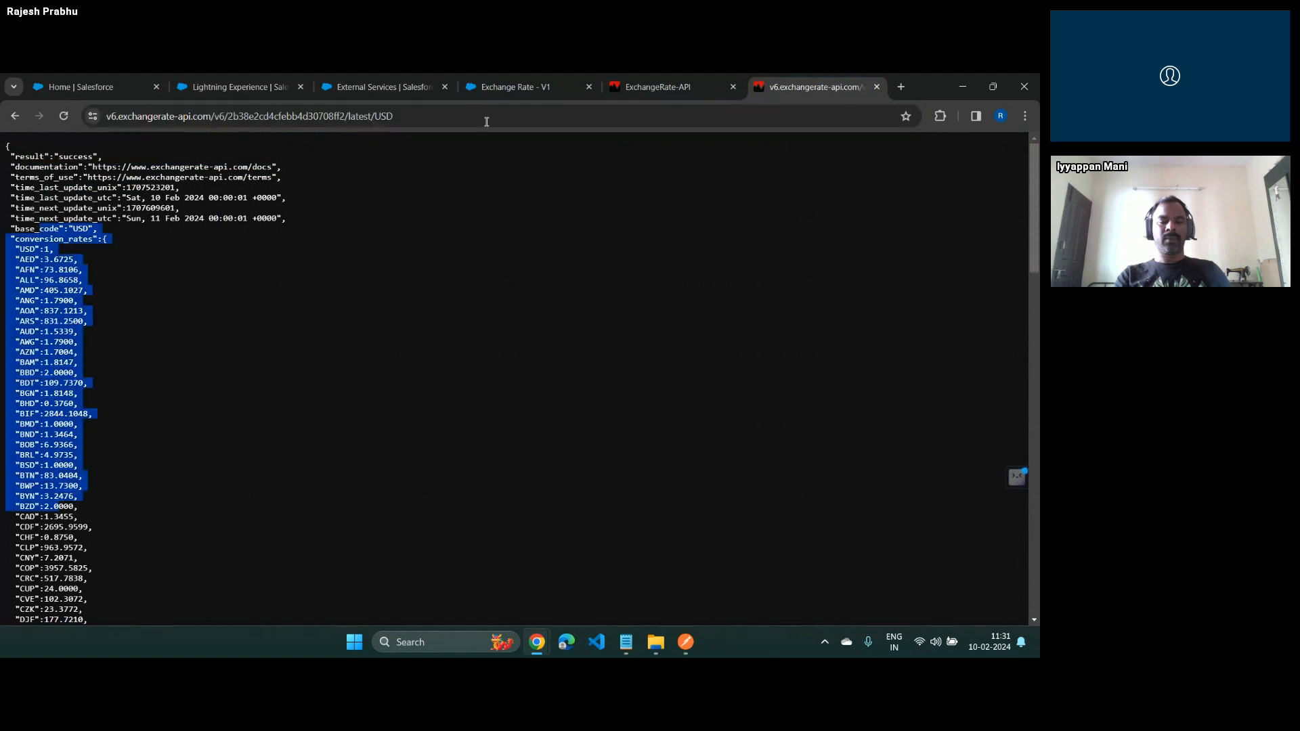
click(382, 88)
click(520, 90)
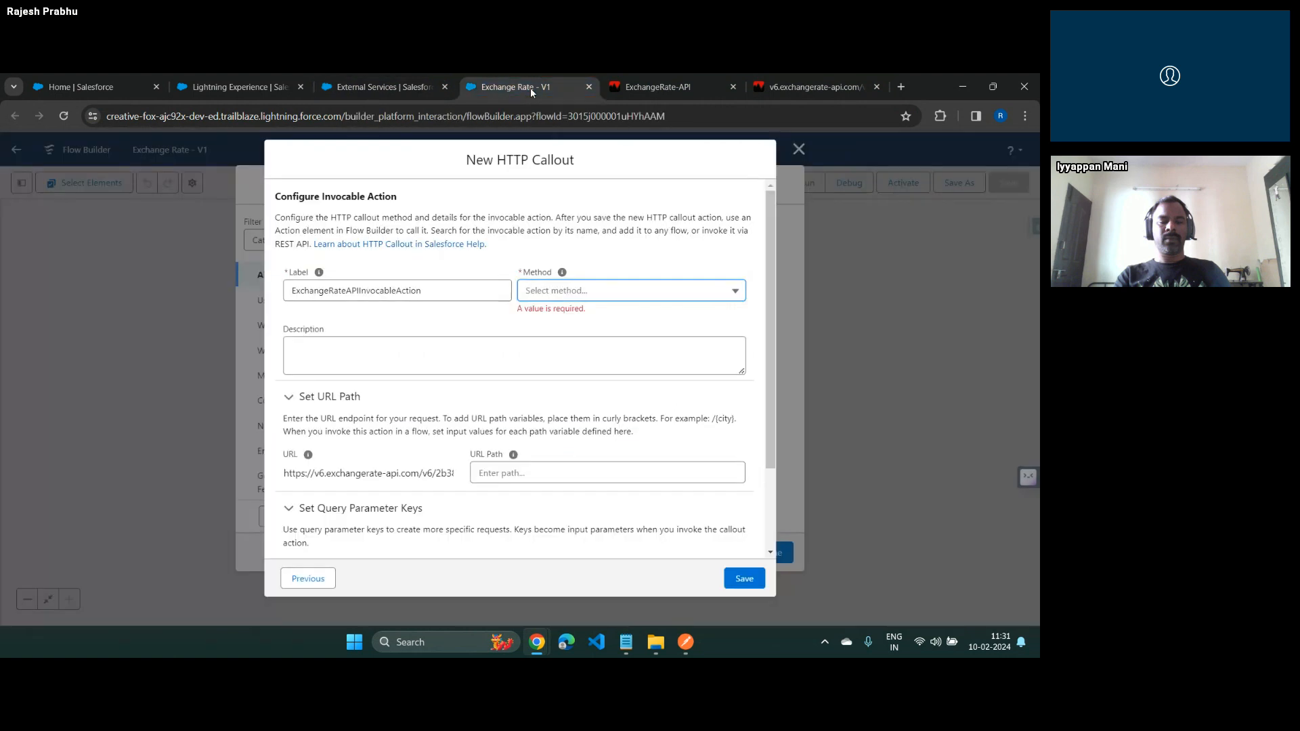
click(588, 291)
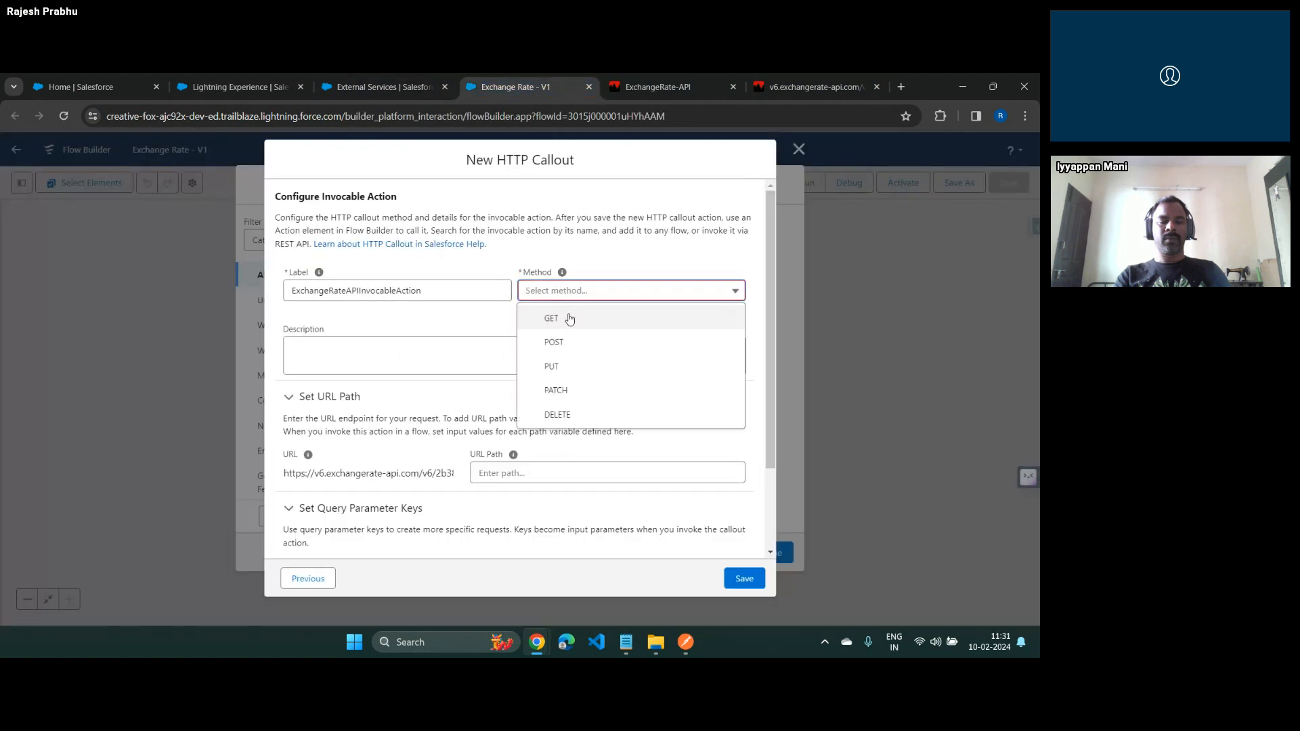
click(571, 317)
click(561, 343)
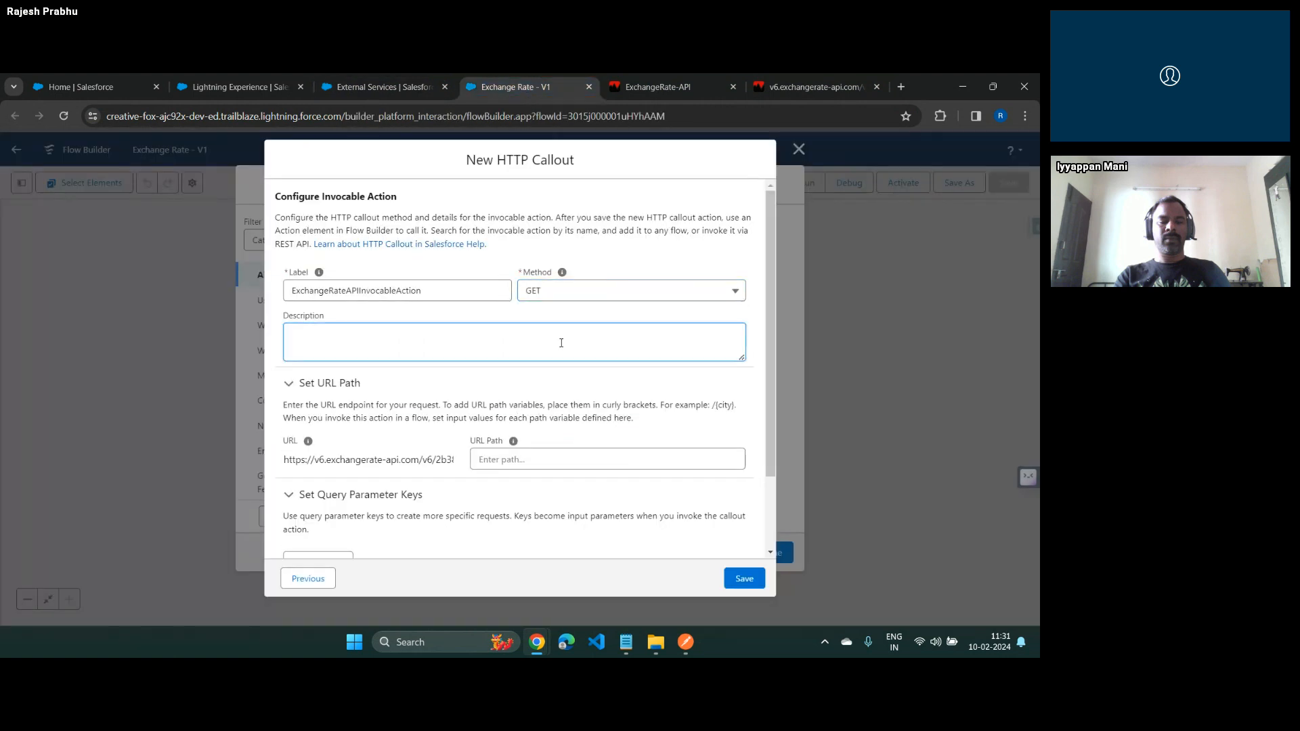
Enter /{CurrencyCode} as the callout's URL path to try out a path variable
scroll(561, 343, down, 2)
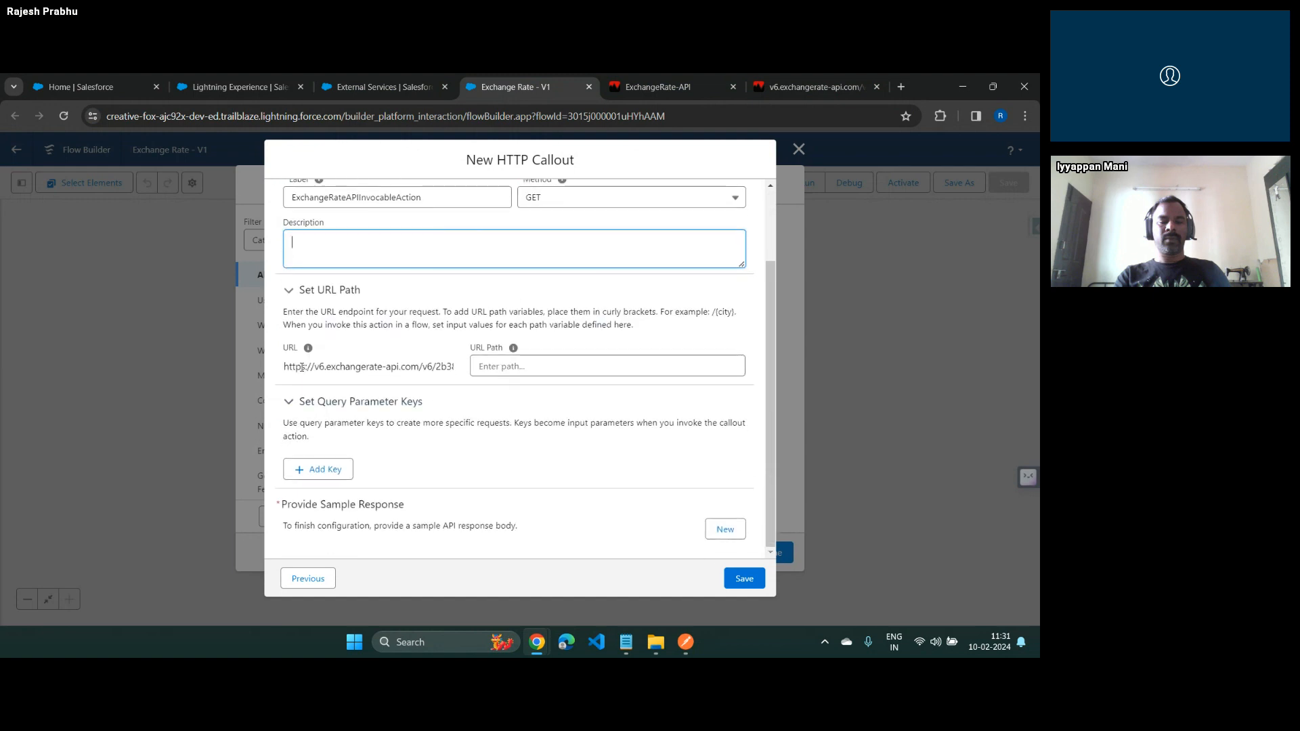
drag(301, 367, 466, 367)
click(588, 365)
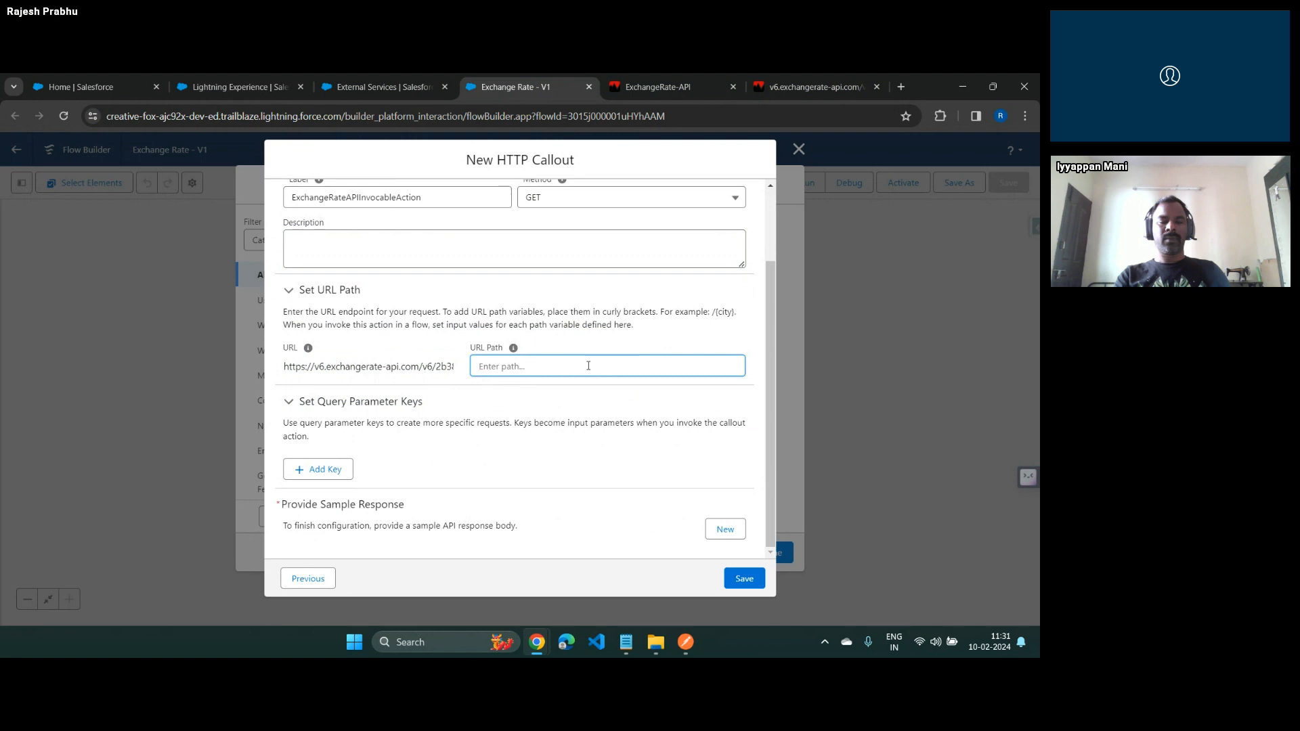
text(USD)
click(587, 366)
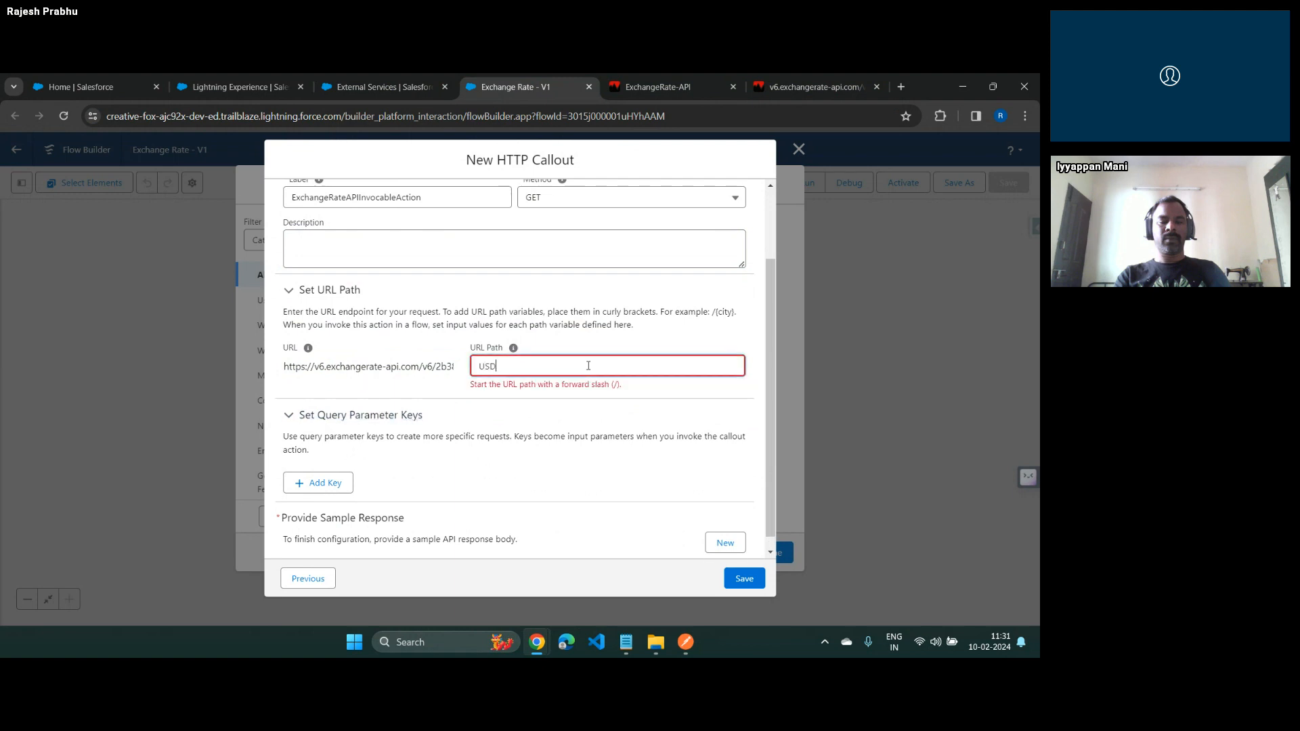
key(BackSpace)
text({CurrentcyC)
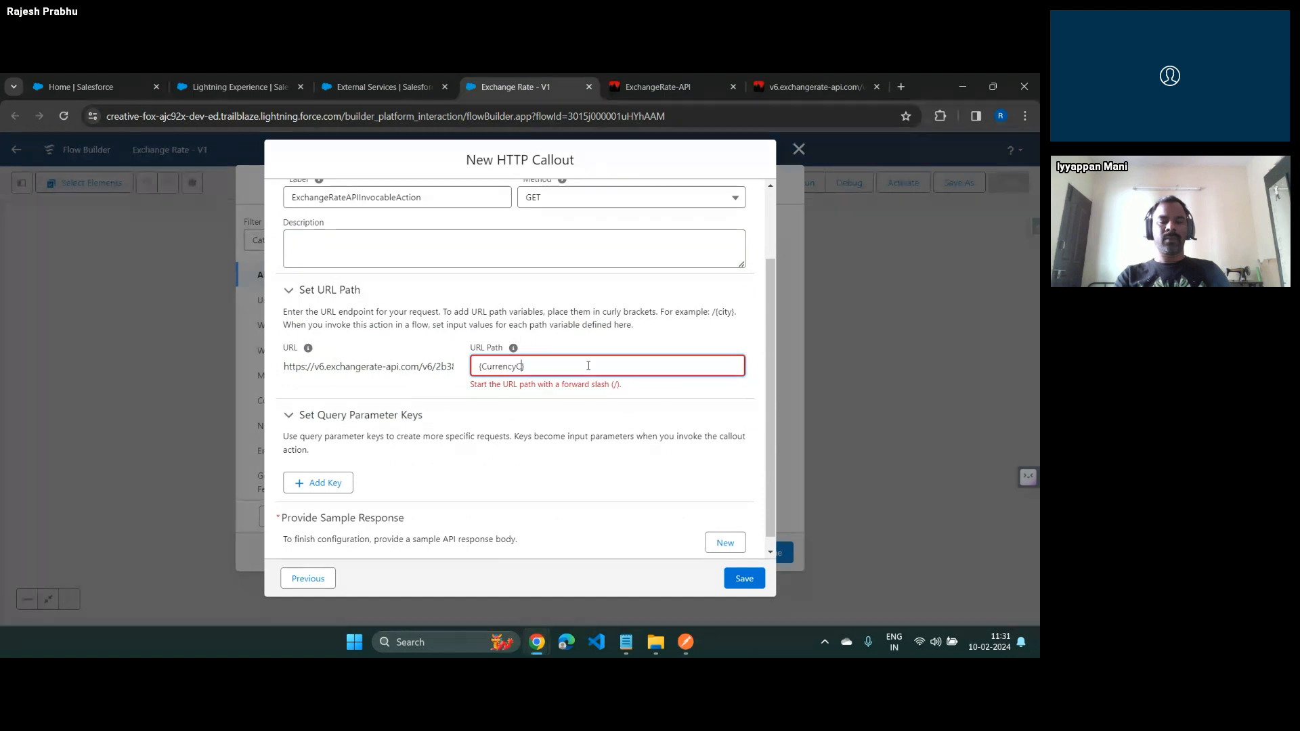
text(ode)
key(Tab)
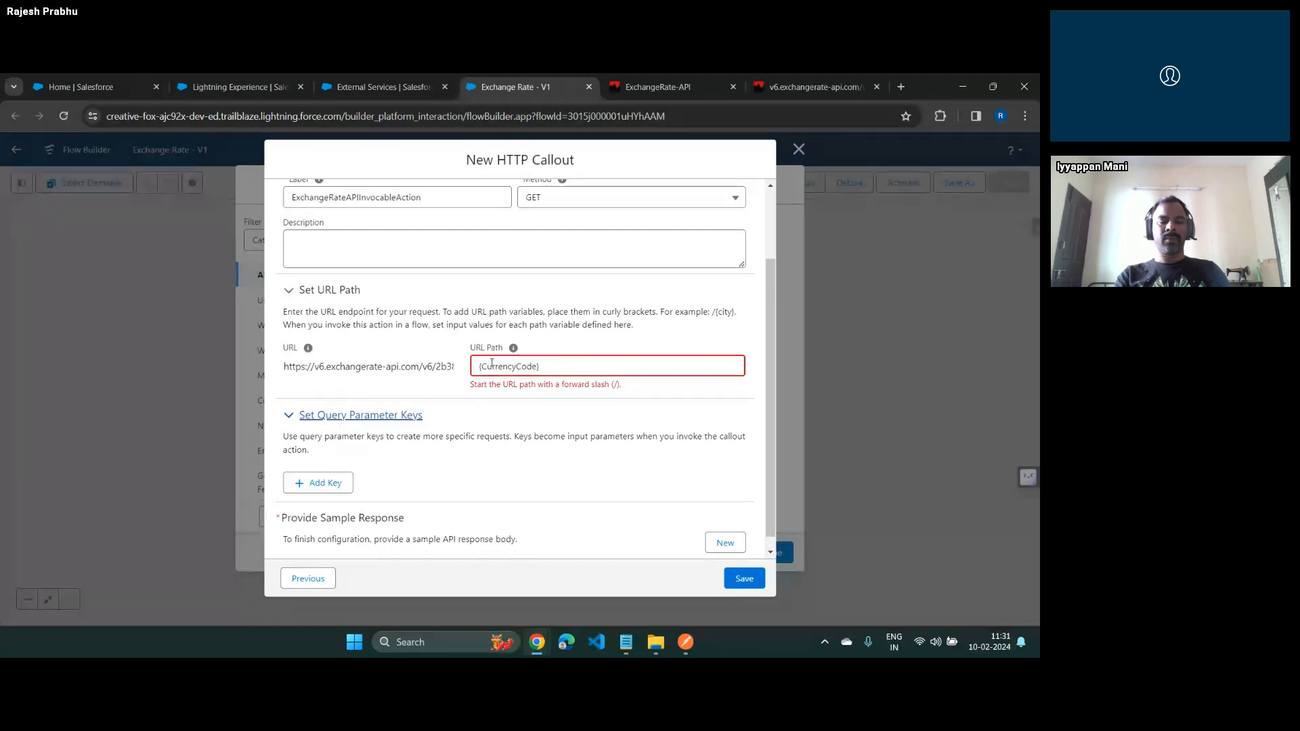
click(479, 366)
text(/)
key(Tab)
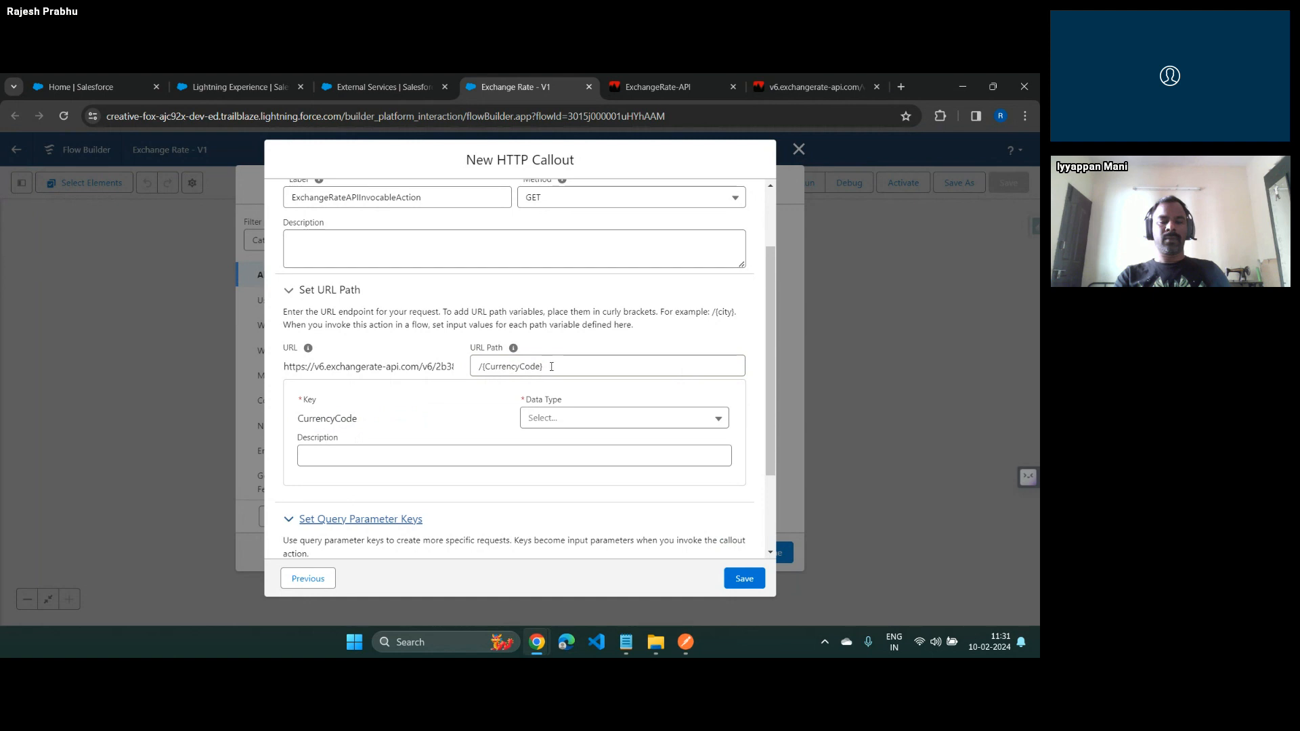
Replace the callout's variable URL path with the fixed path /USD
drag(546, 366, 472, 362)
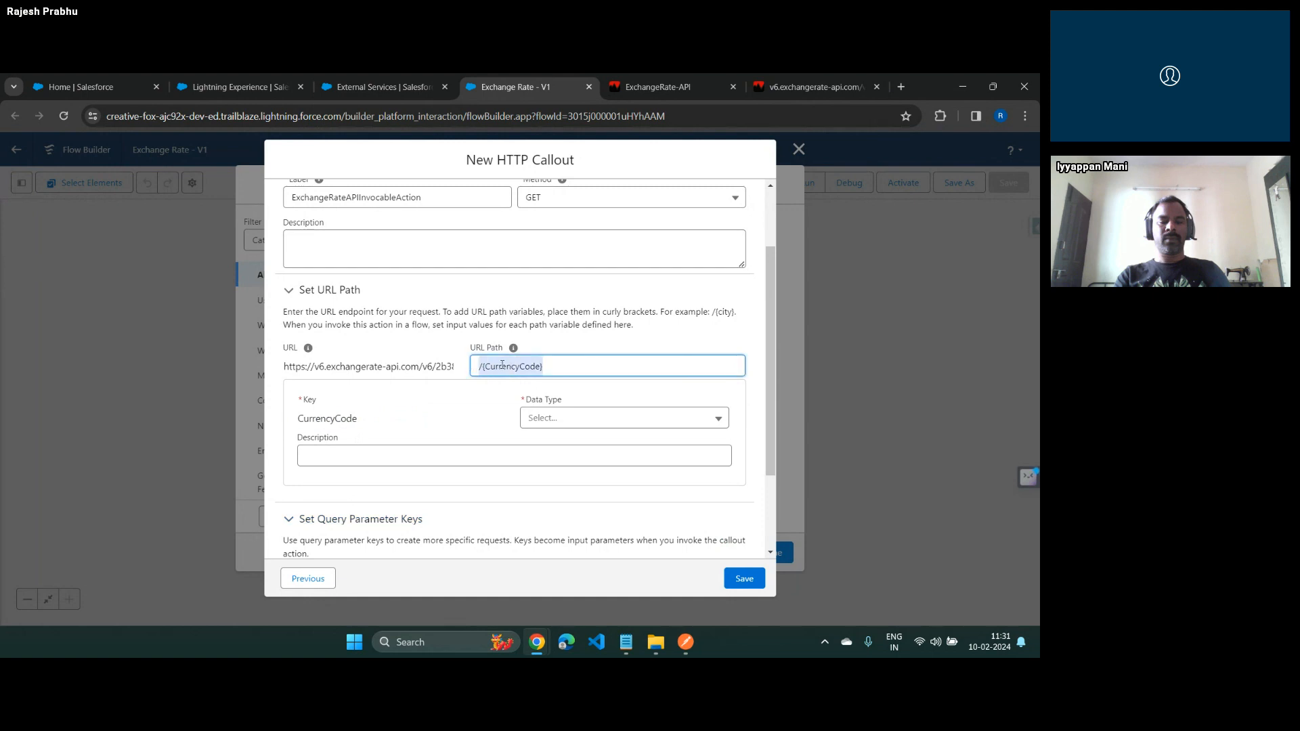
click(543, 369)
mouse_move(515, 349)
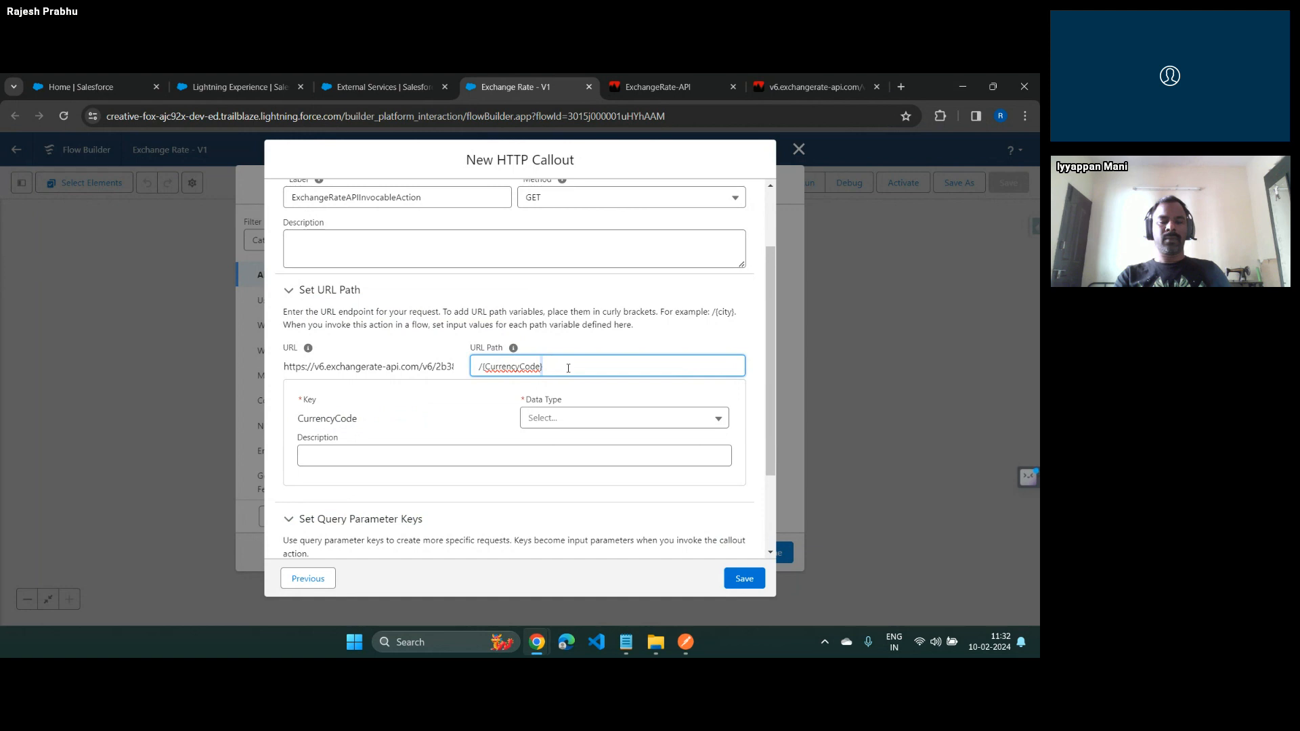
key(Left)
key(ctrl+shift+Left)
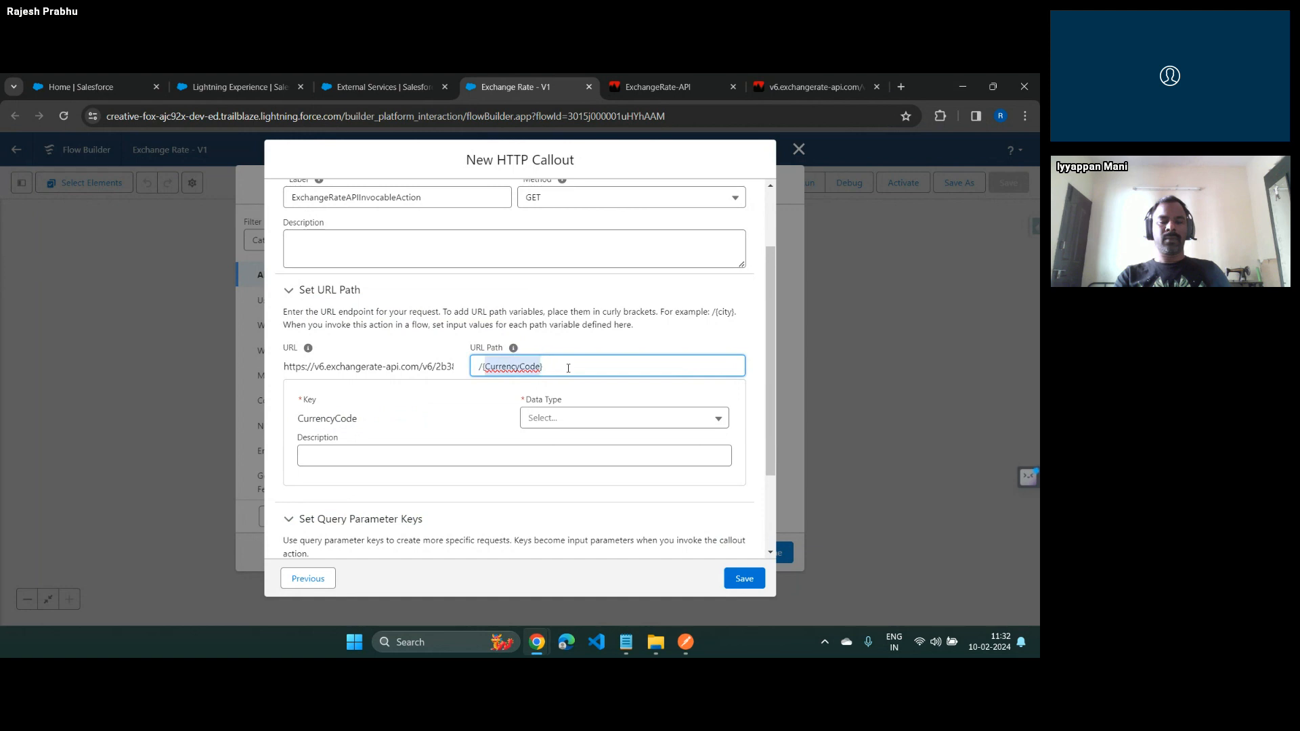
key(ctrl+shift+Right)
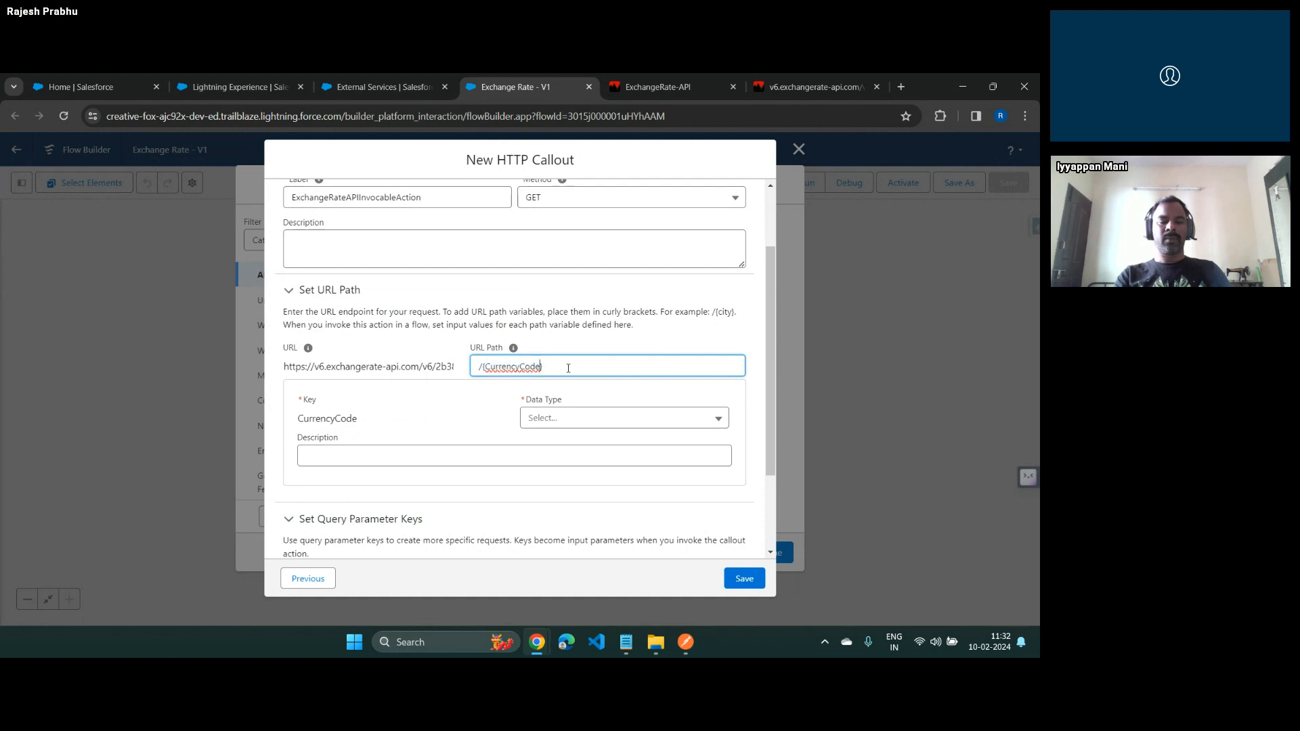
key(ctrl+shift+Left)
key(ctrl+shift+Left)
key(ctrl+shift+Right)
key(ctrl+shift+Right)
key(ctrl+shift+Right)
key(ctrl+a)
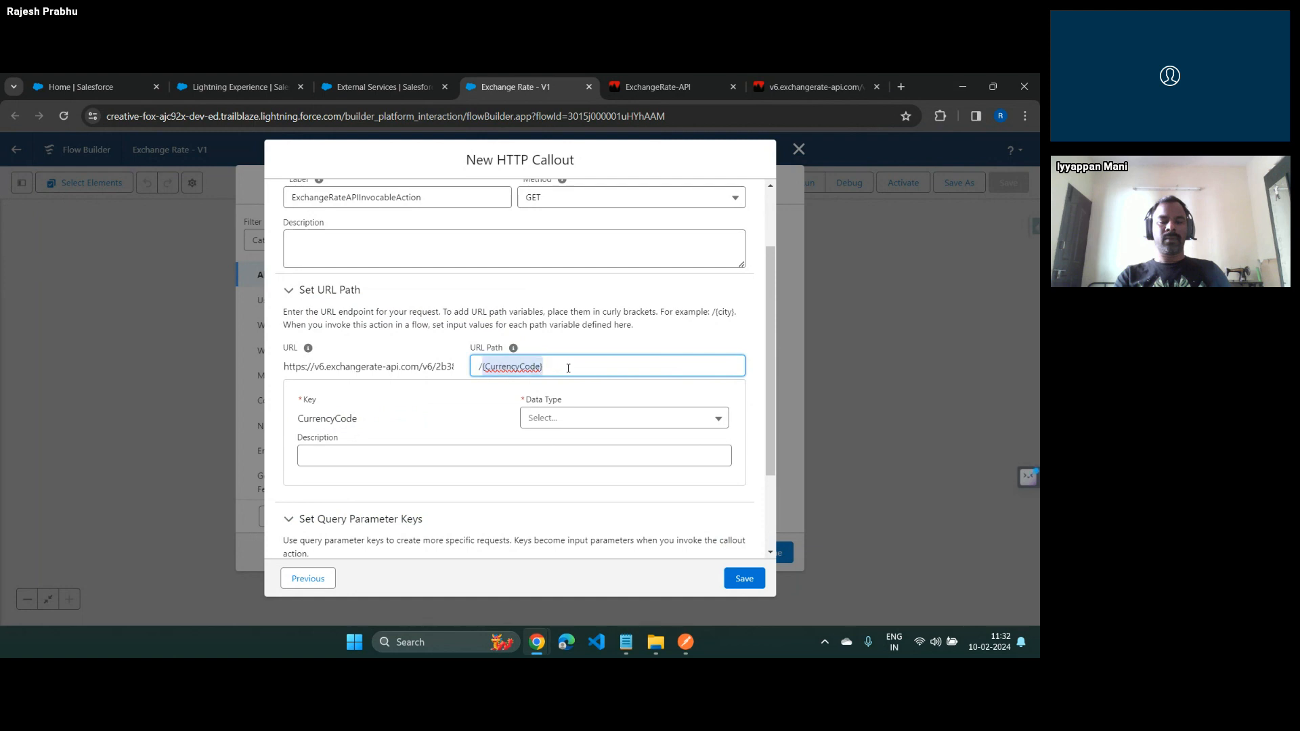
text(/USD)
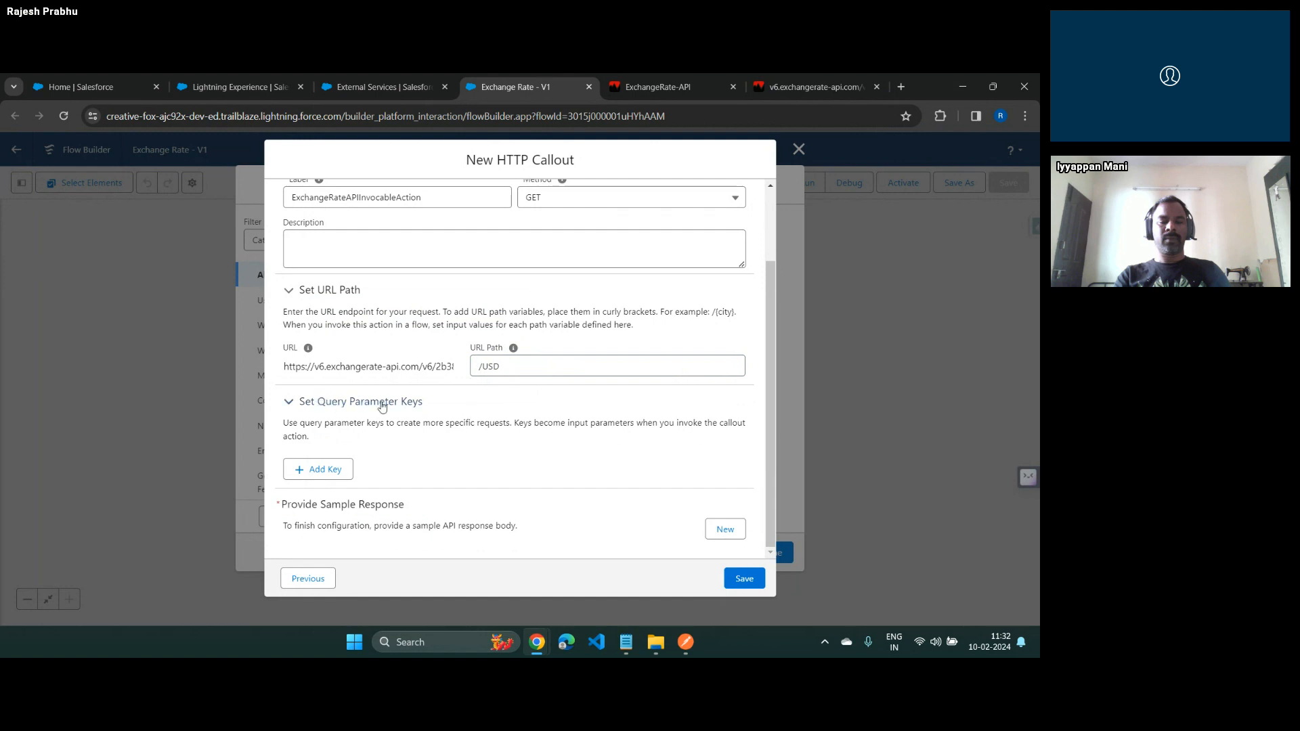
Append the example query string ?a=1&b=2 to the API address in its browser tab and return to the callout form
click(803, 92)
click(443, 118)
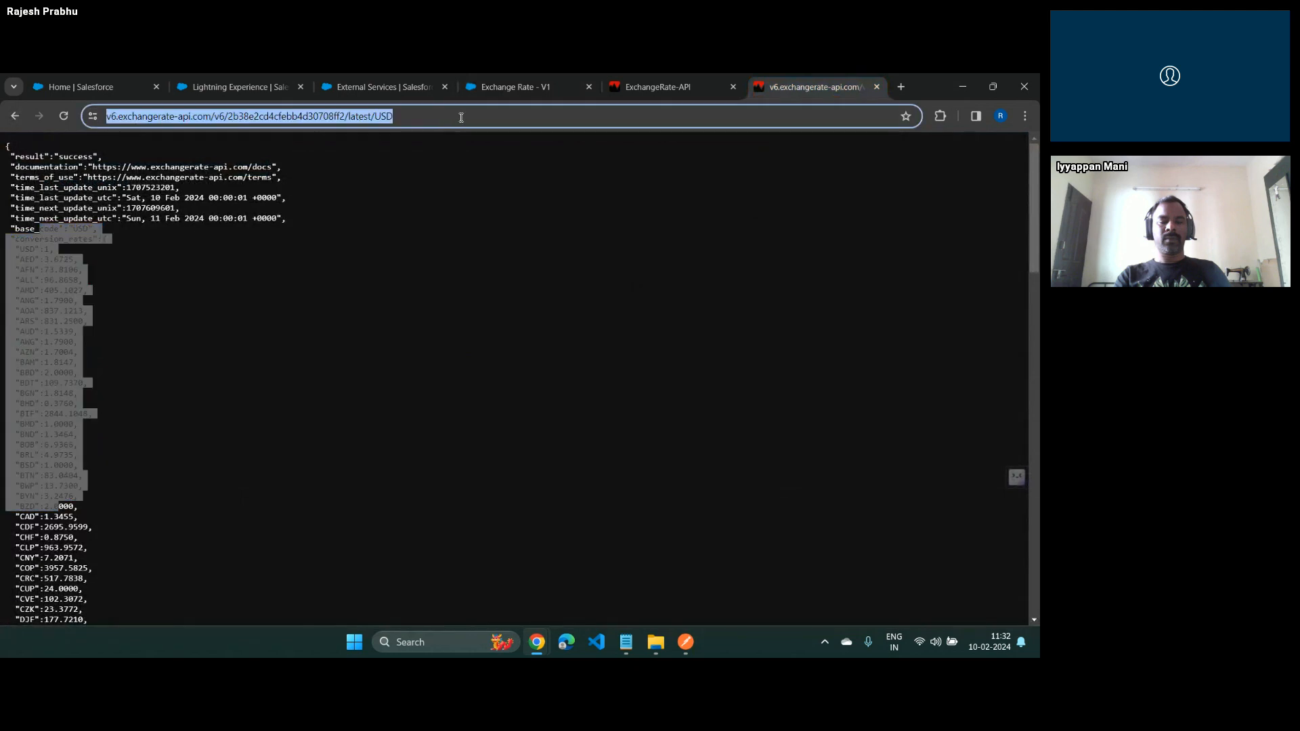
click(494, 118)
text(?)
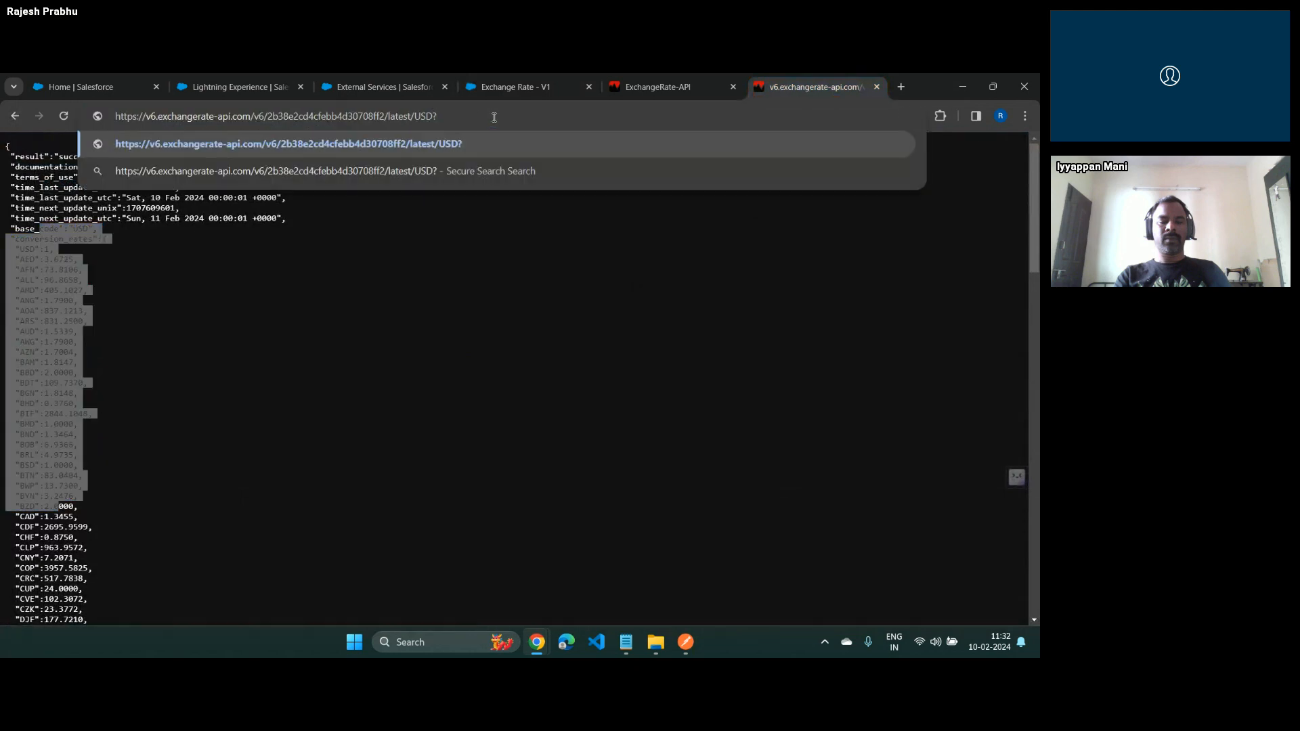
text(a=1&b=2)
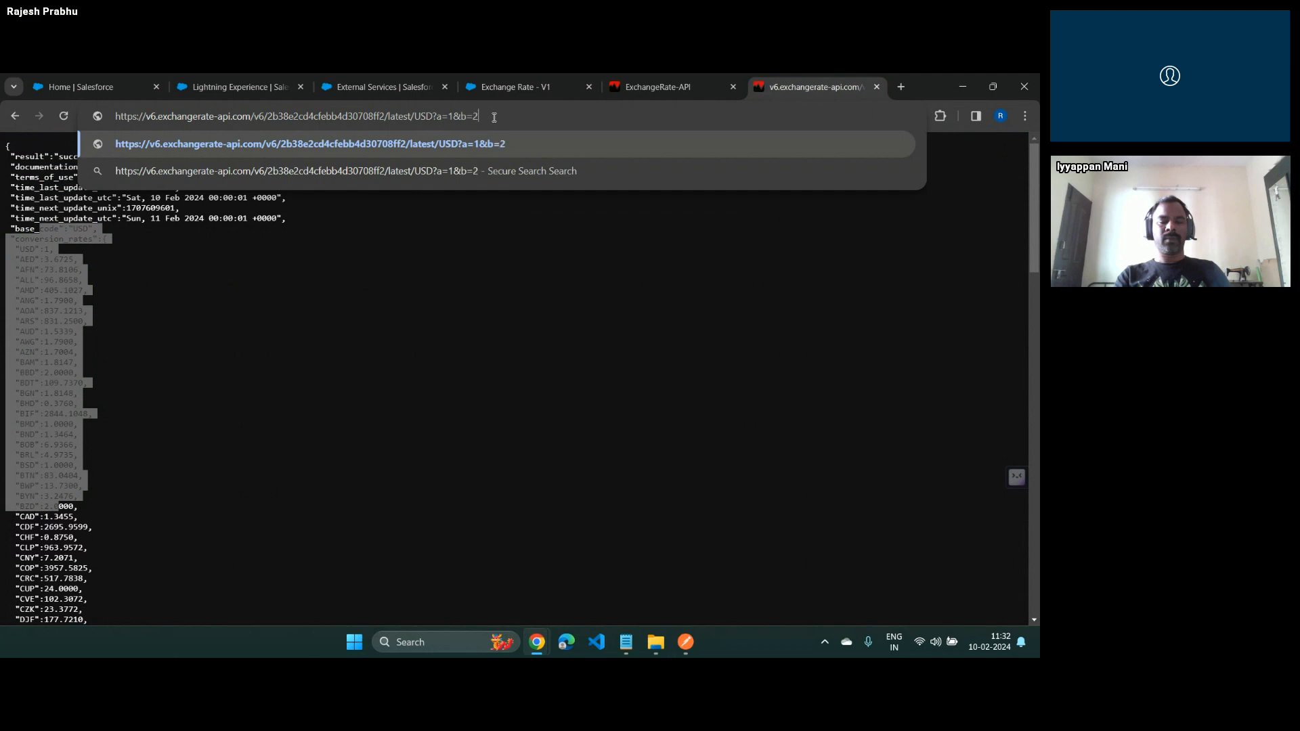
key(shift+Left)
key(shift+Left)
key(shift+Left)
key(shift+Left)
key(shift+Left)
key(shift+Left)
key(shift+Left)
key(shift+Left)
key(shift+Left)
key(shift+Left)
key(shift+Left)
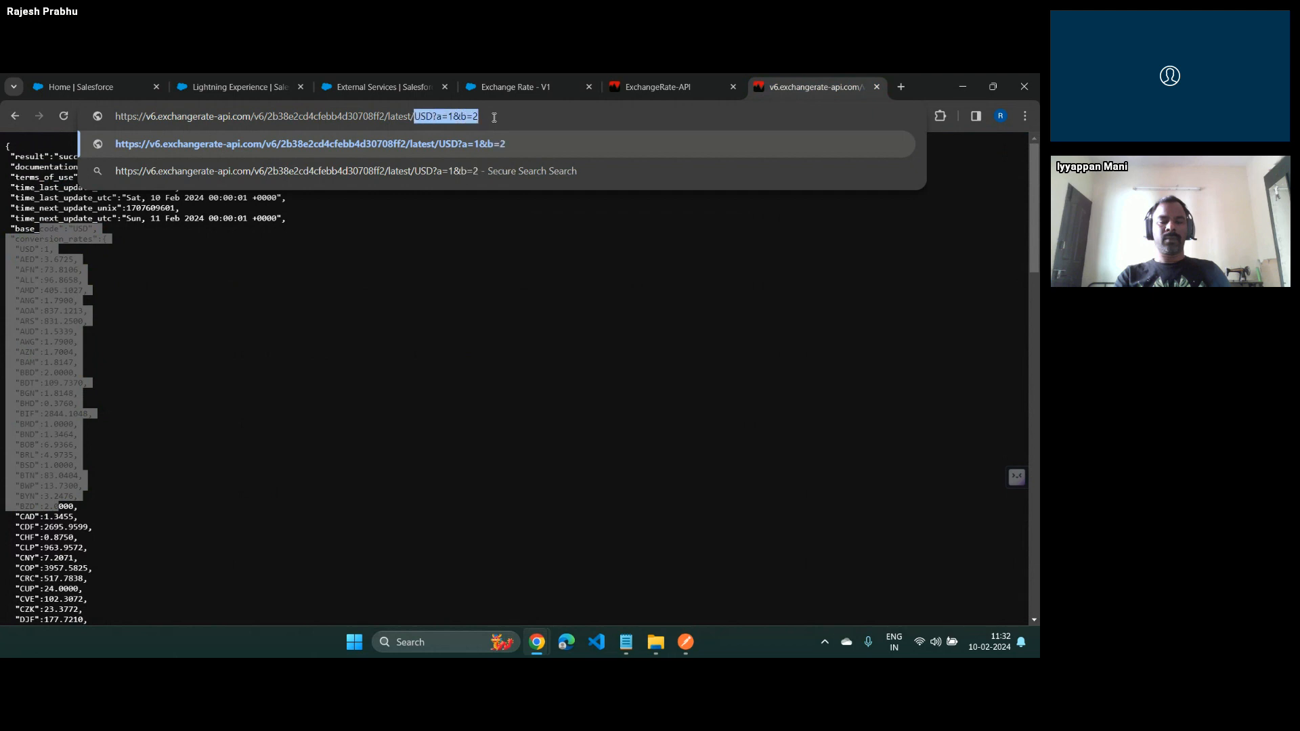
key(shift+Right)
key(shift+Right)
key(shift+Right)
key(shift+Right)
click(515, 86)
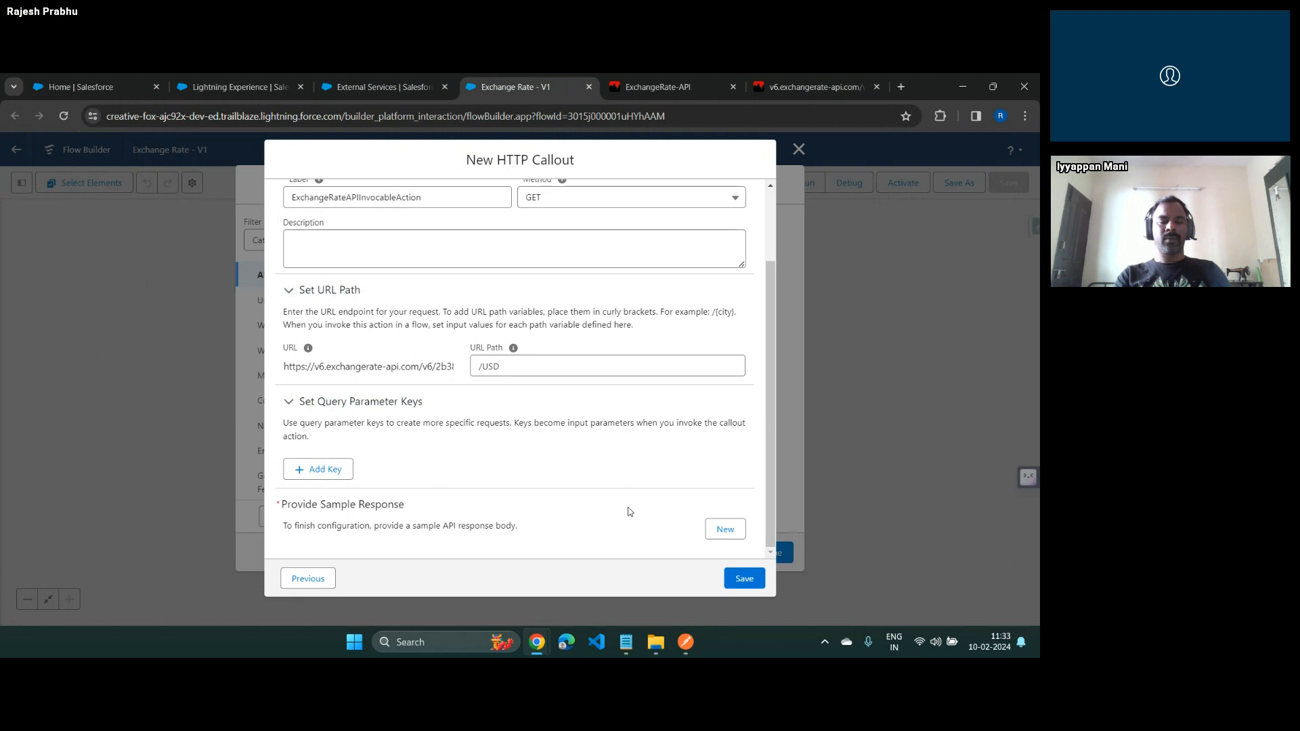
Remove the example query string from the API address, reload it, and copy the entire JSON response
click(816, 88)
click(447, 134)
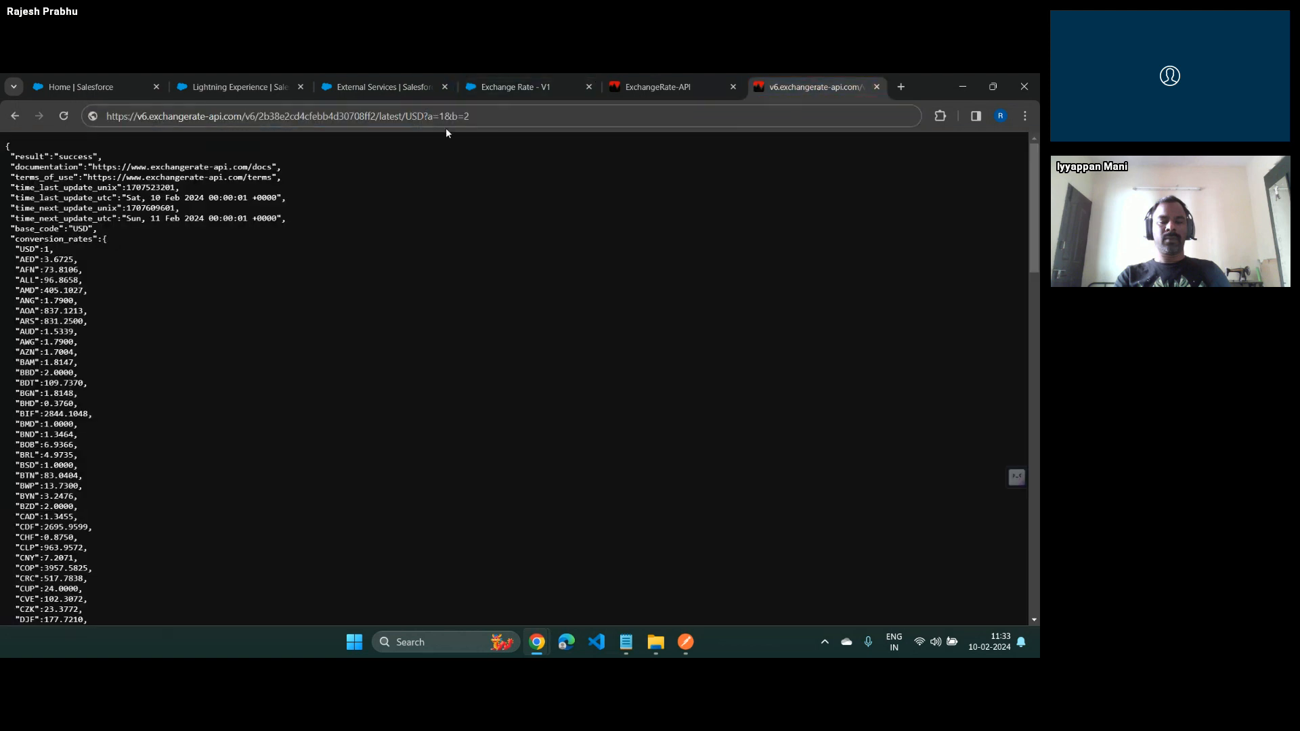
drag(425, 119, 507, 119)
key(BackSpace)
key(Return)
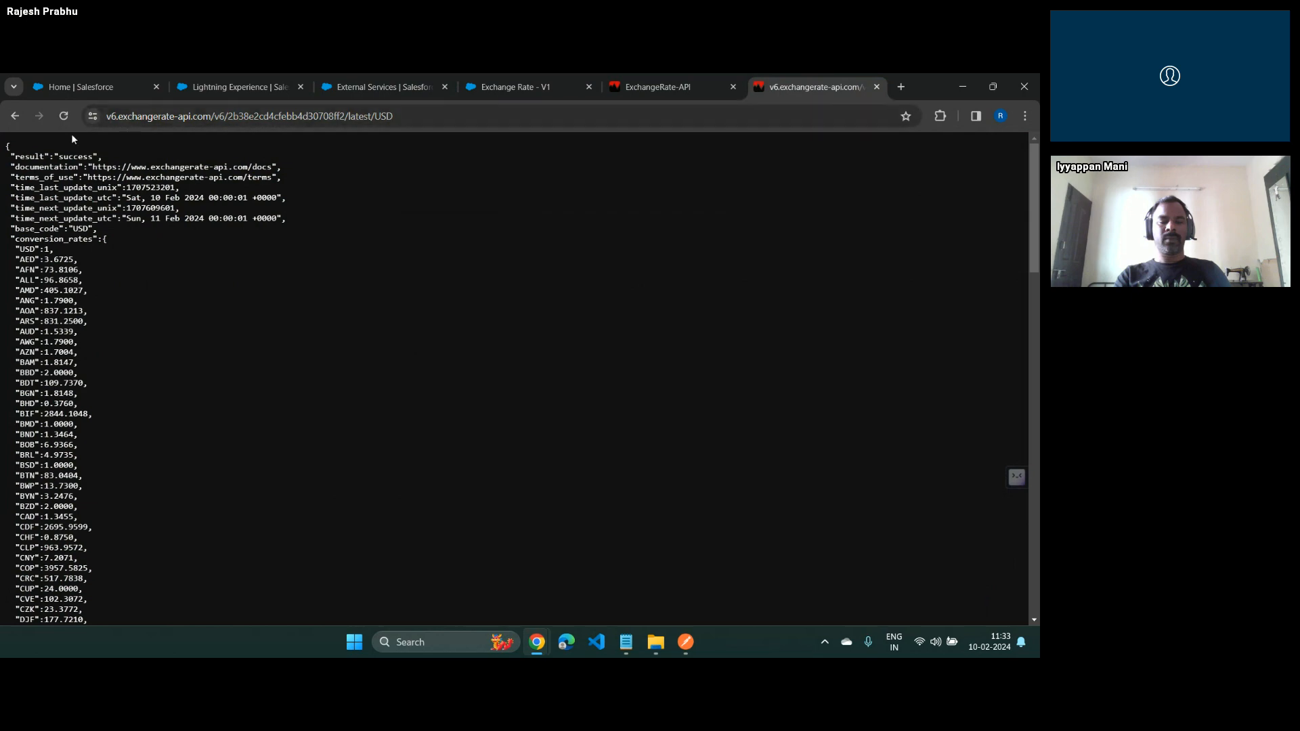
drag(7, 144, 27, 618)
scroll(108, 563, down, 15)
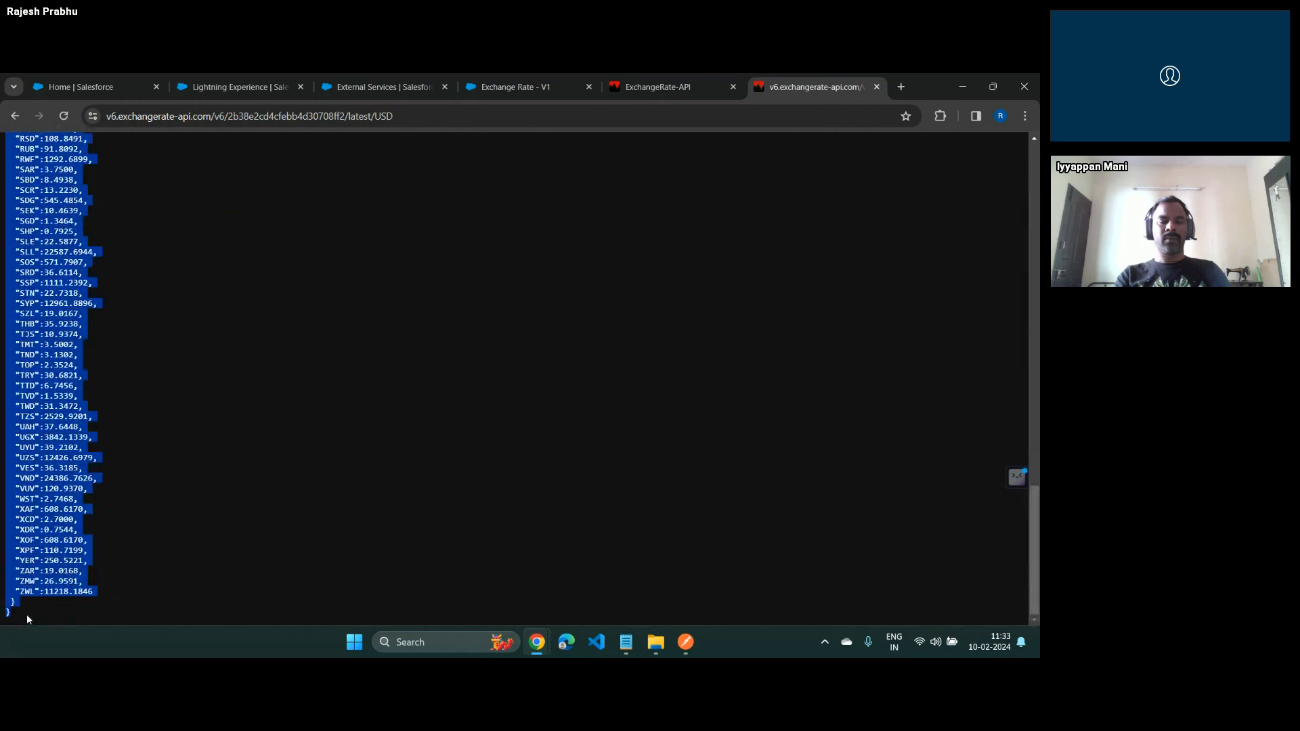
Start a new sample response in the HTTP callout form and clear the misplaced text from its JSON body
click(509, 84)
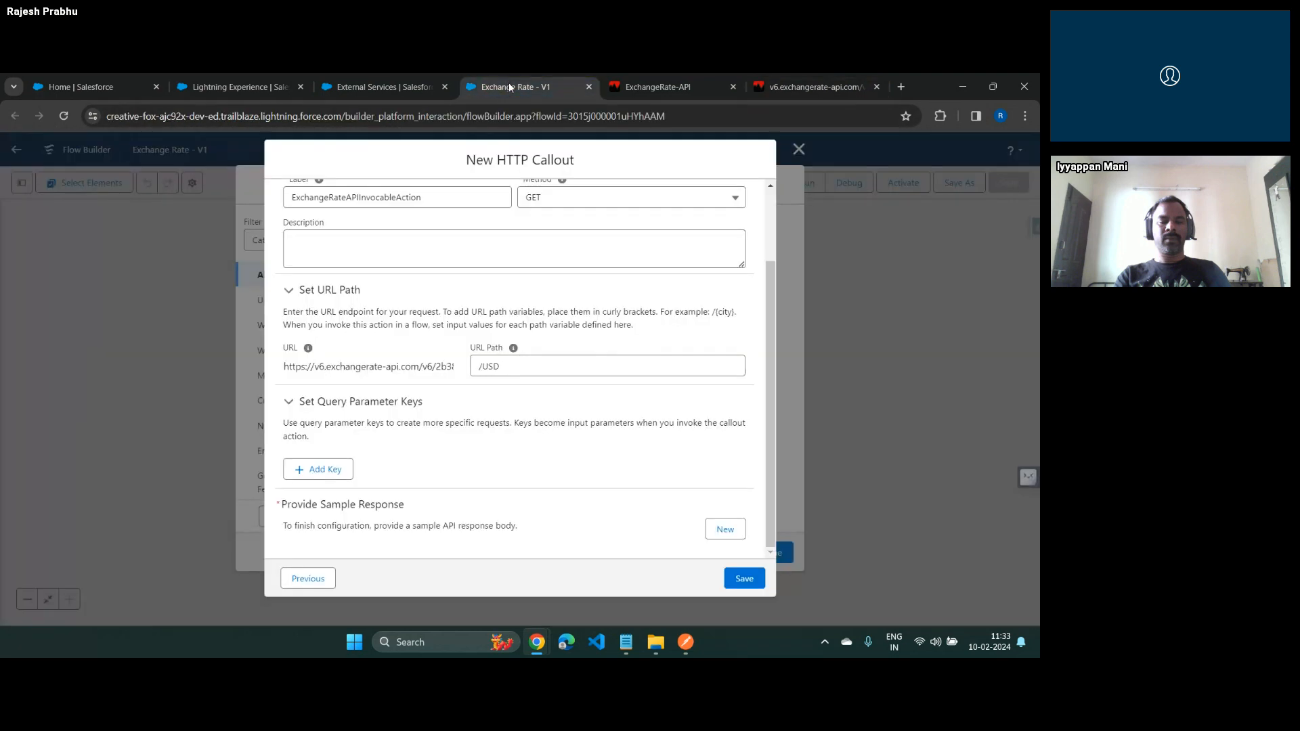
click(726, 529)
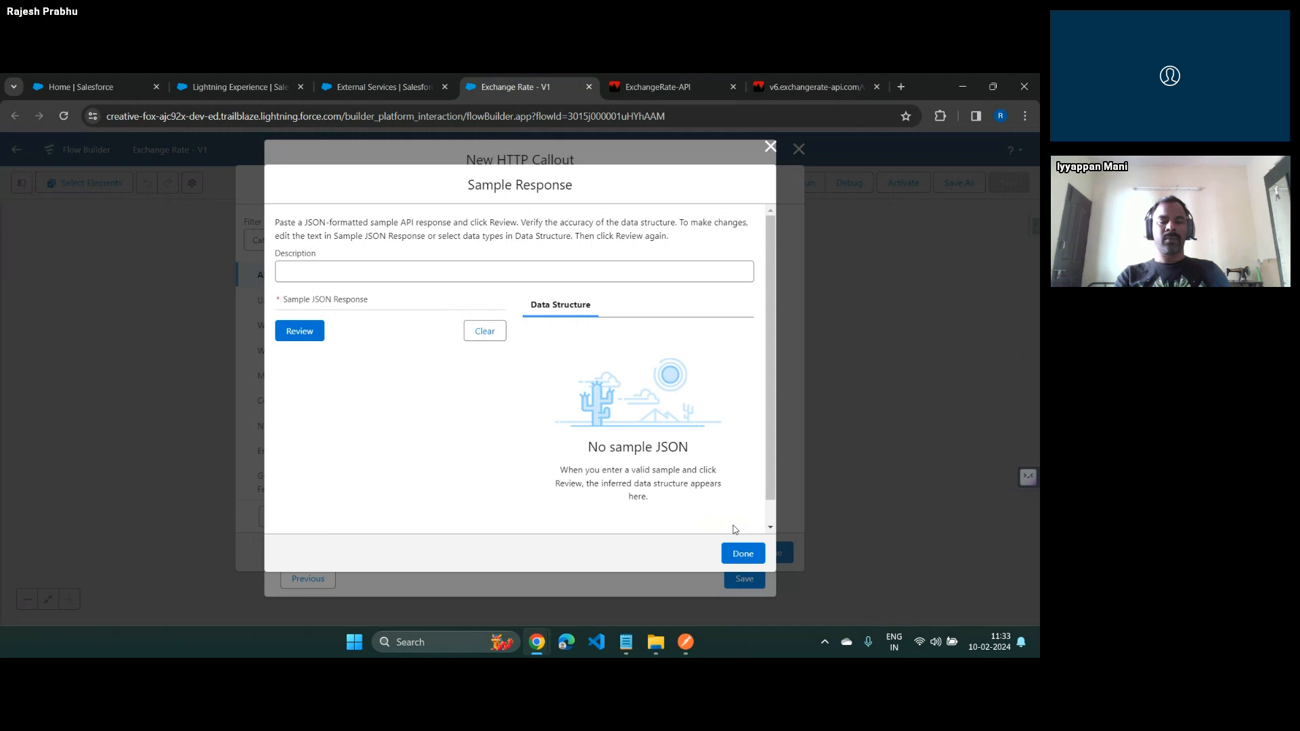
click(339, 270)
key(Tab)
text(Exchn)
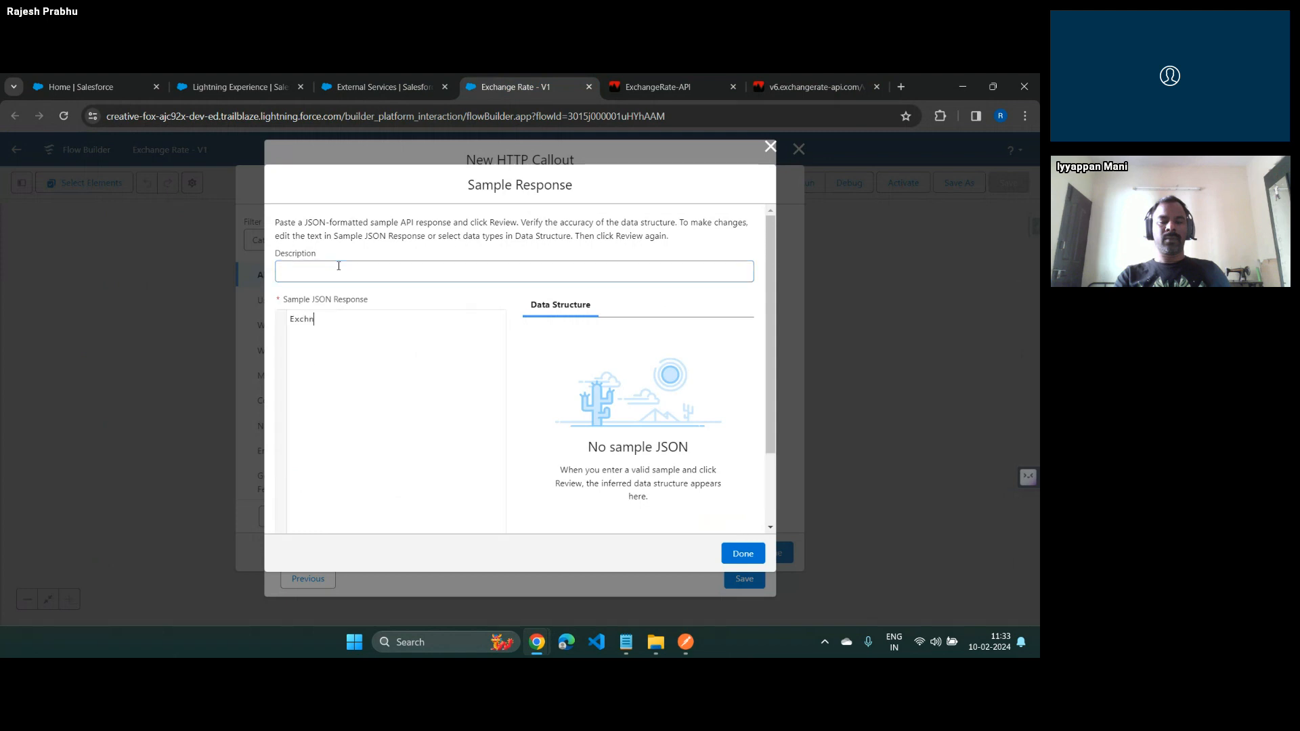
key(BackSpace)
key(BackSpace)
key(BackSpace)
key(BackSpace)
key(BackSpace)
click(339, 266)
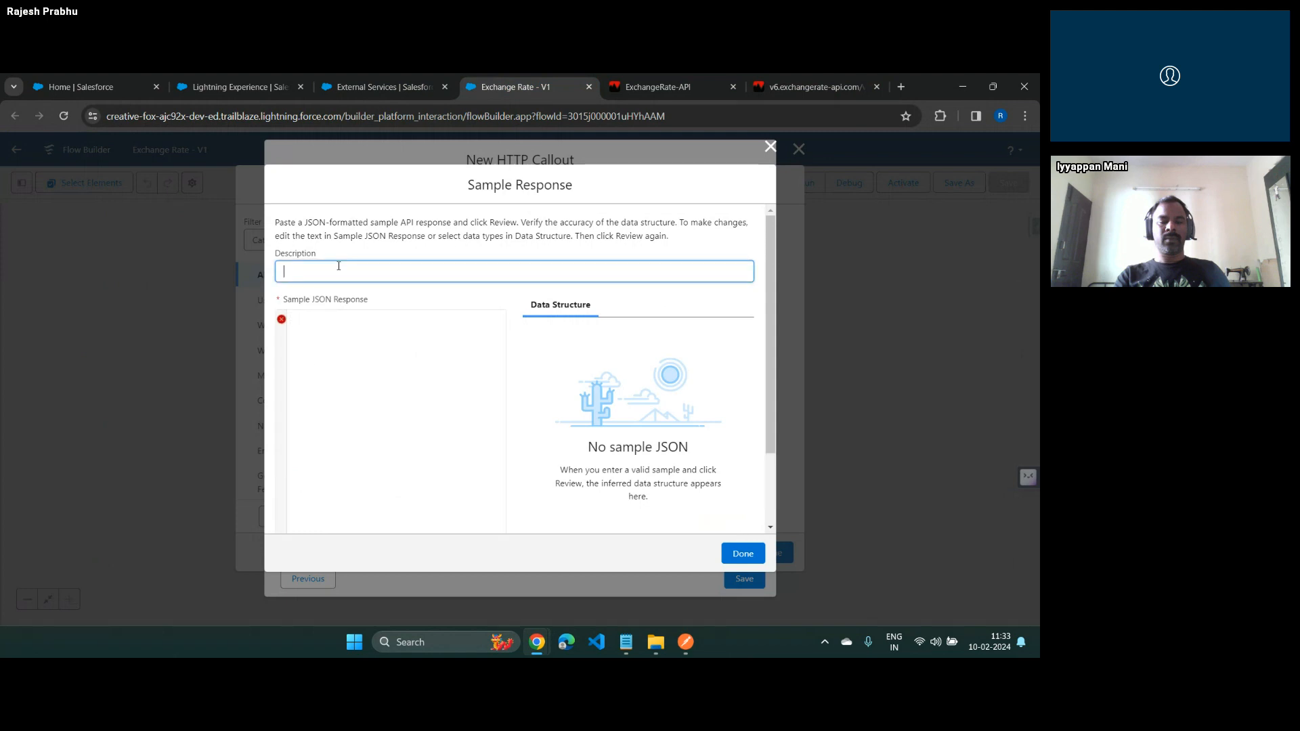
Describe the sample as Exchange Rate Sample Response and paste the copied API response as its sample JSON
text(Exchange Rate Sample Respionse)
key(Tab)
key(ctrl+v)
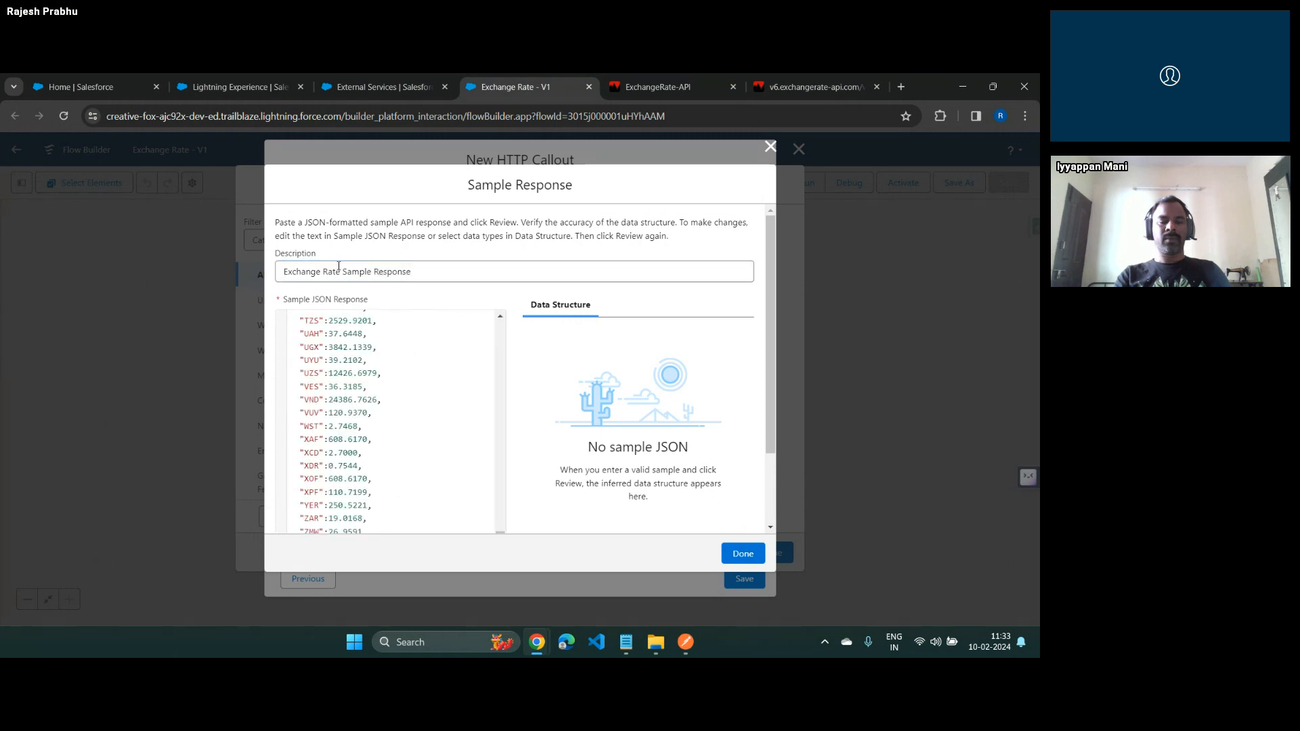
Delete all conversion rates listed after ALL from the sample JSON response
scroll(360, 492, down, 15)
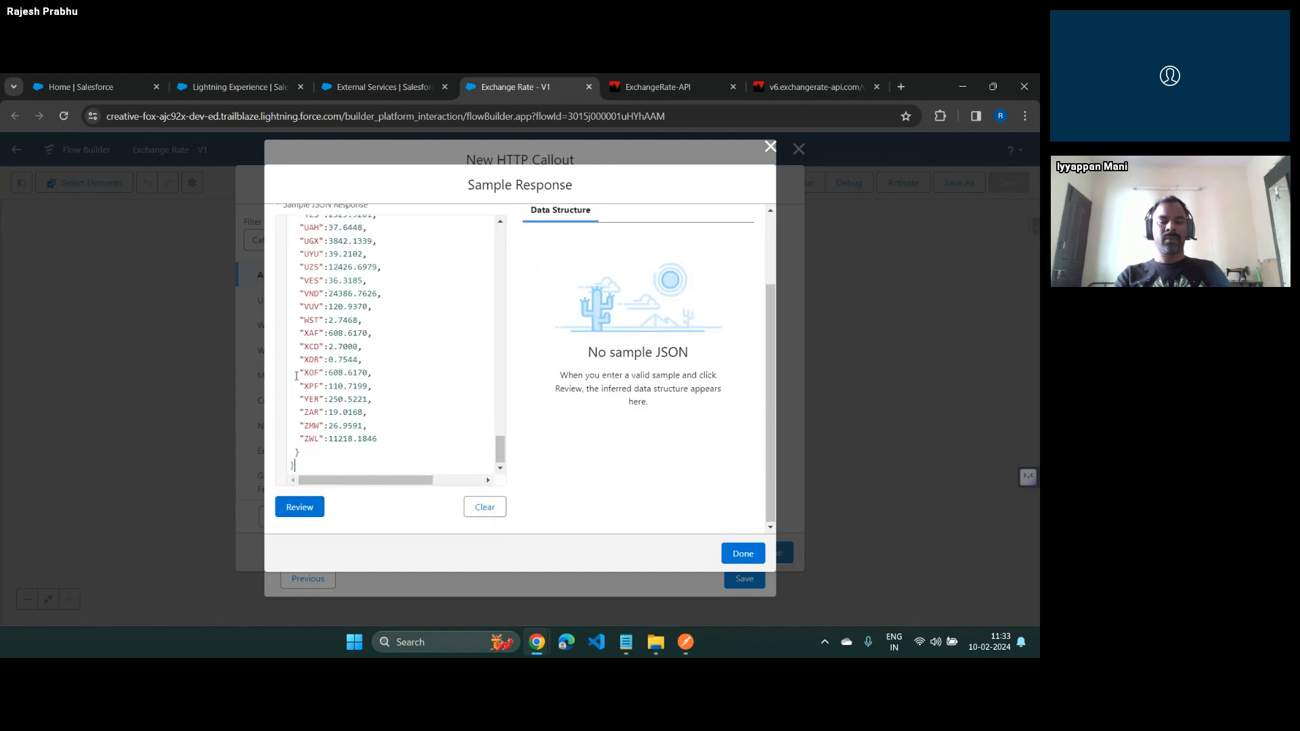
scroll(381, 421, up, 15)
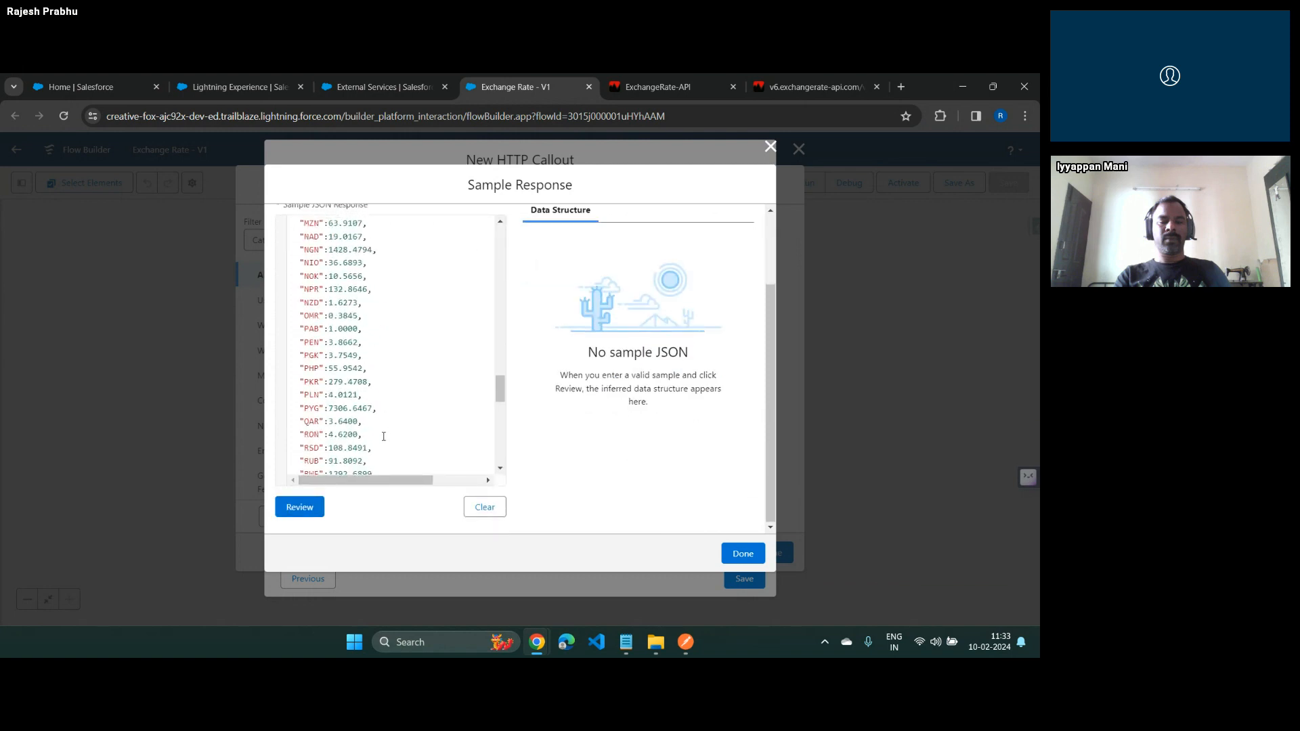
scroll(383, 436, up, 8)
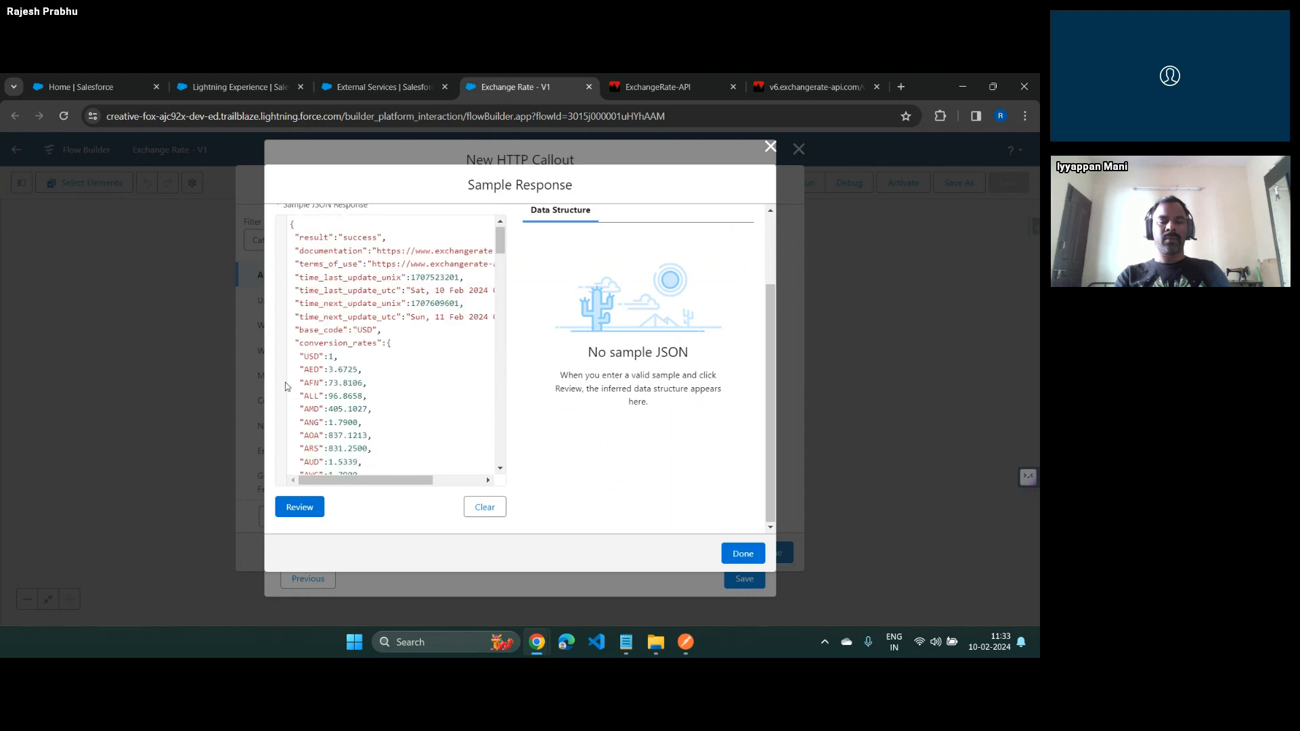
scroll(303, 382, right, 1)
drag(385, 481, 315, 487)
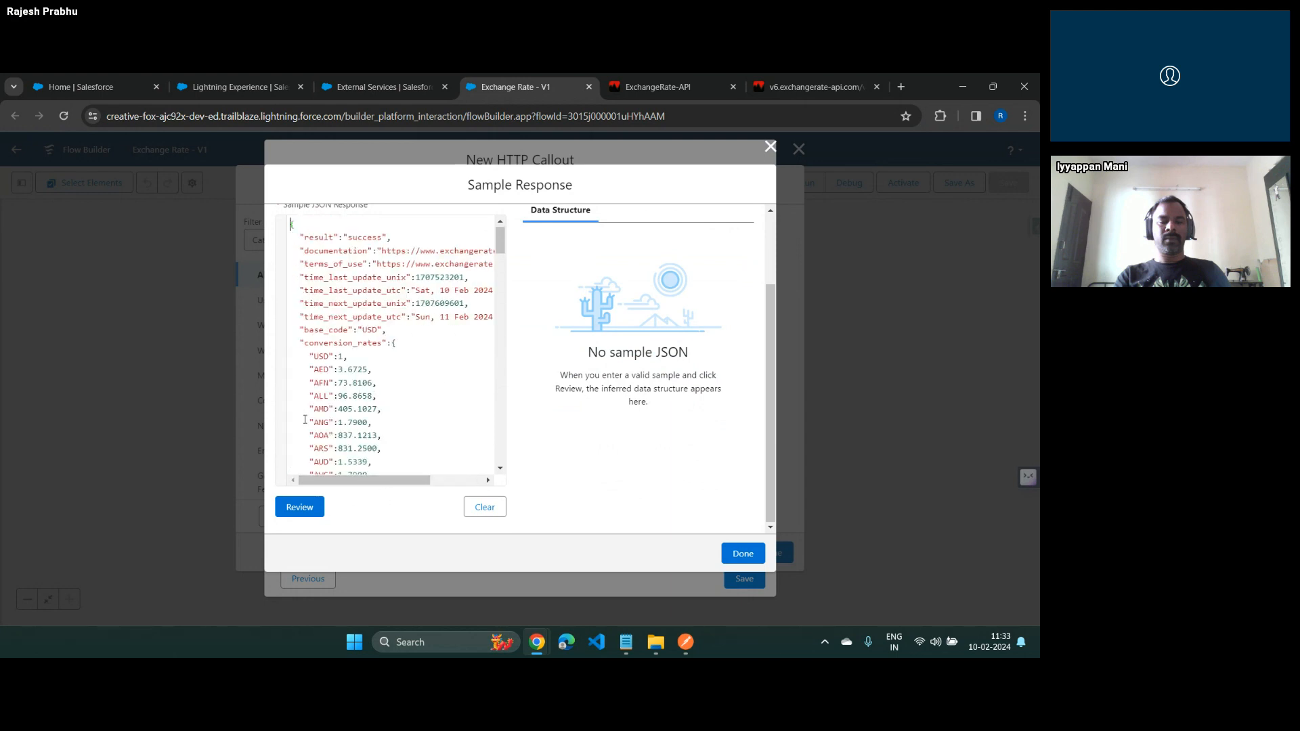
shift+click(311, 411)
scroll(419, 429, down, 20)
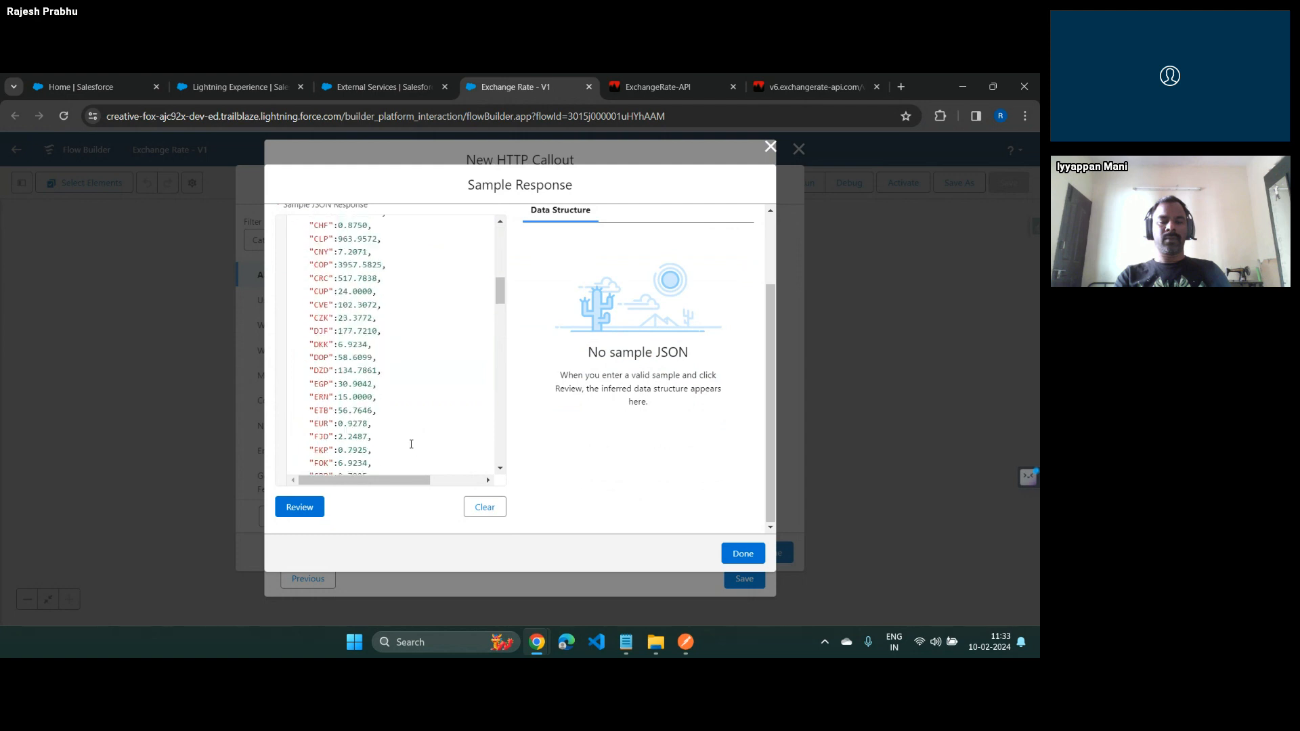
shift+click(397, 427)
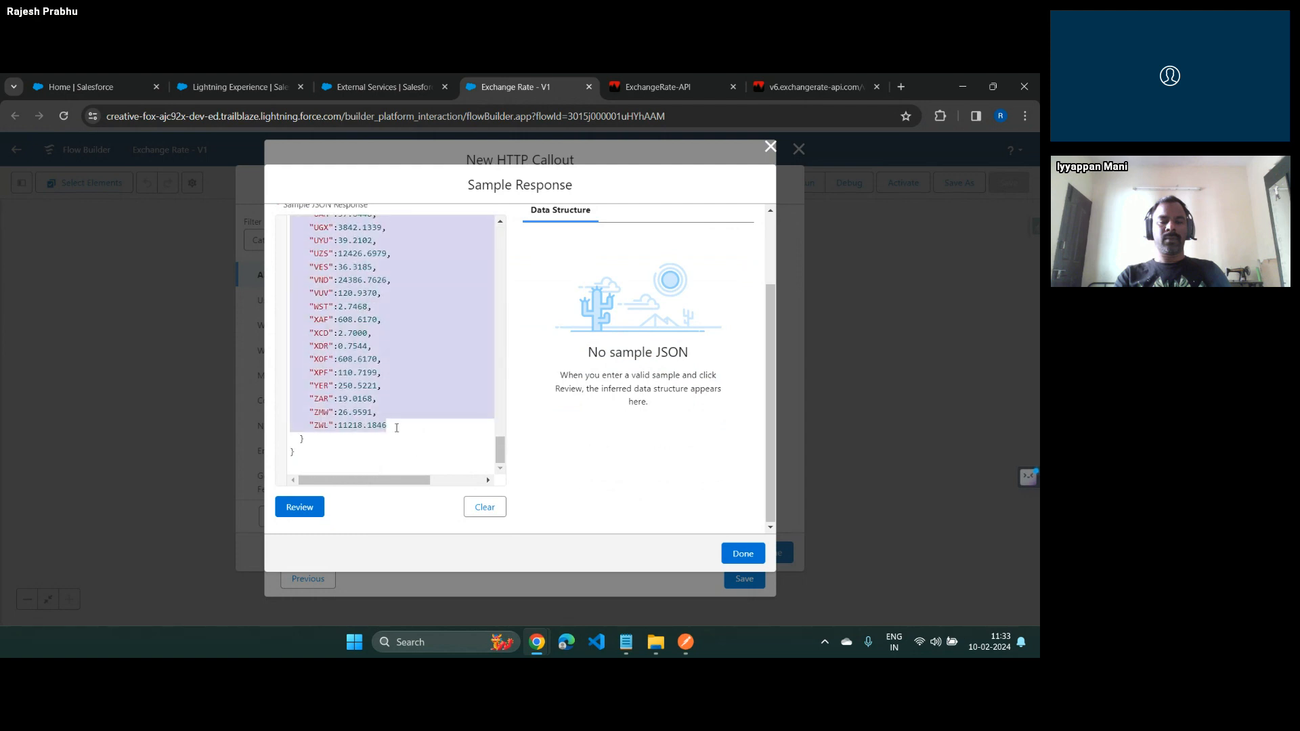
key(BackSpace)
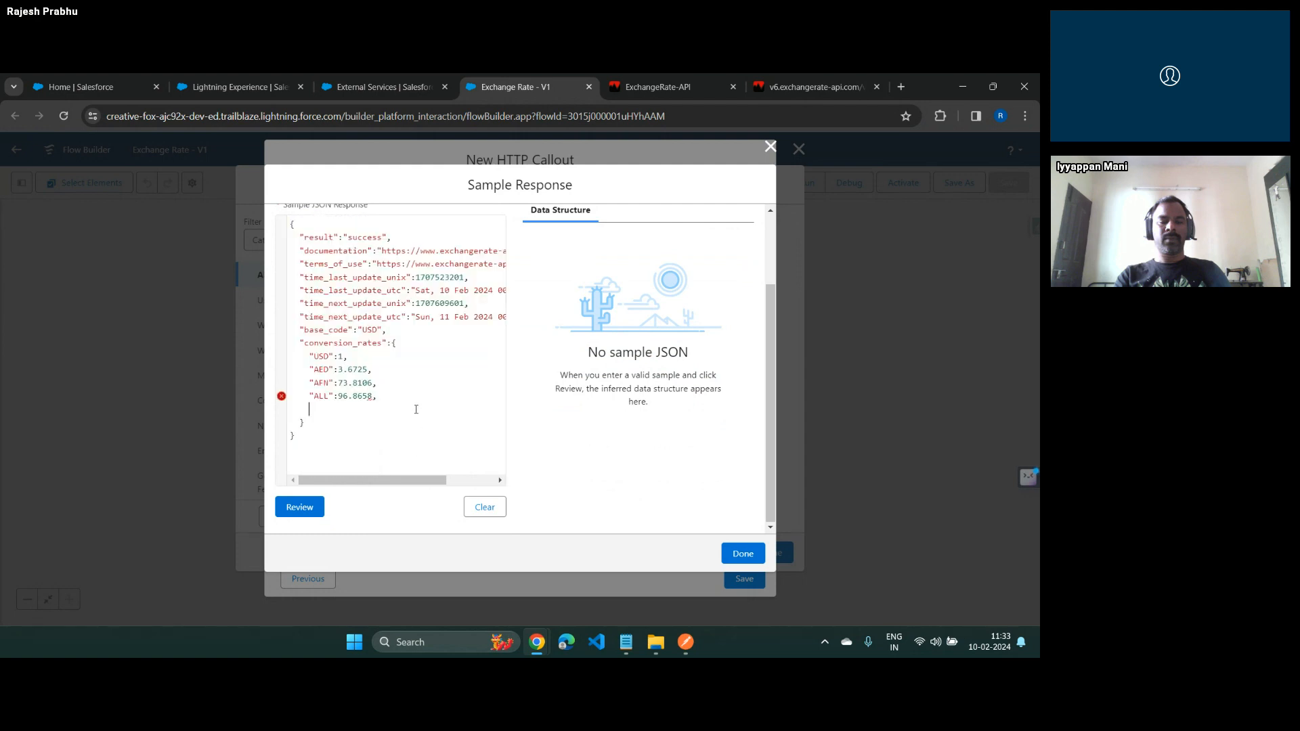
key(BackSpace)
Rename the AFN and ALL currency keys in the sample JSON as AUD and INR and generate the data structure for review
key(Up)
key(Left)
key(Left)
key(Left)
key(Left)
key(Left)
key(Left)
key(Left)
key(Left)
key(Left)
key(BackSpace)
key(BackSpace)
text(UD)
key(shift+Left)
key(shift+Left)
key(shift+Left)
text(INR)
click(308, 509)
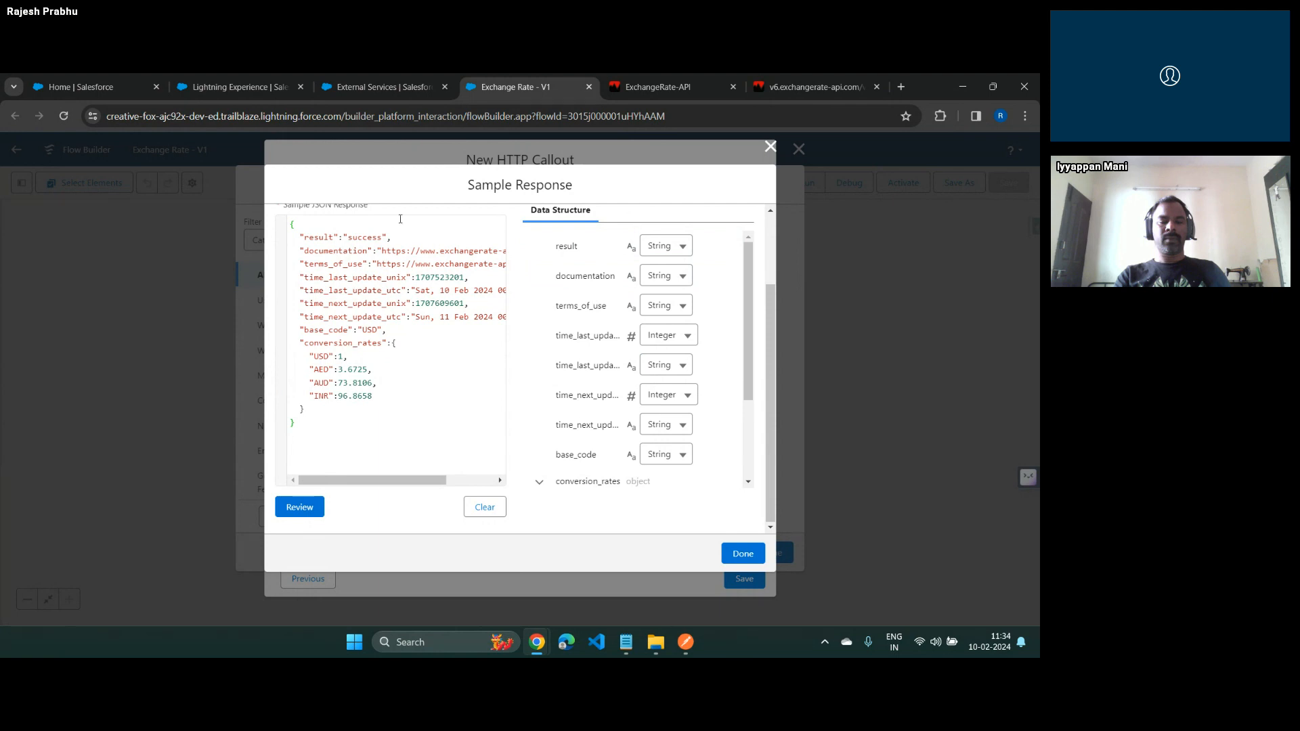
drag(292, 226, 322, 424)
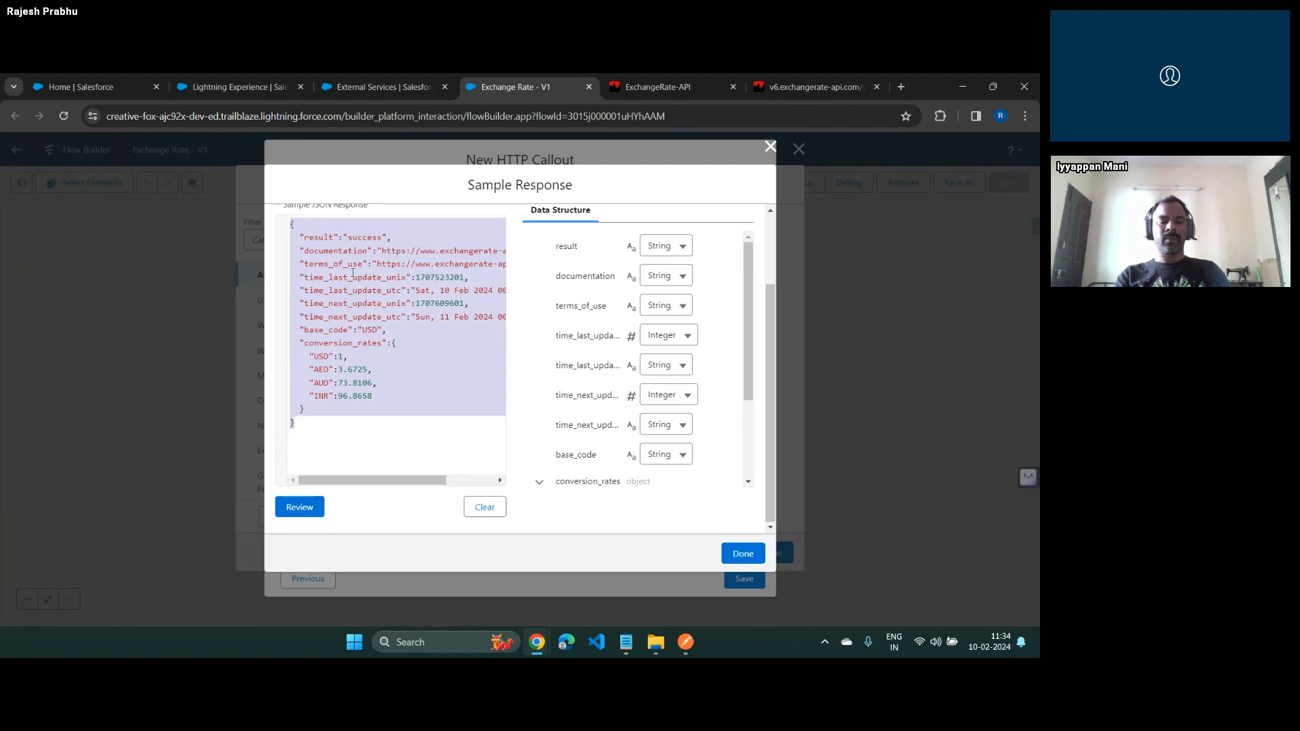
key(alt+Tab)
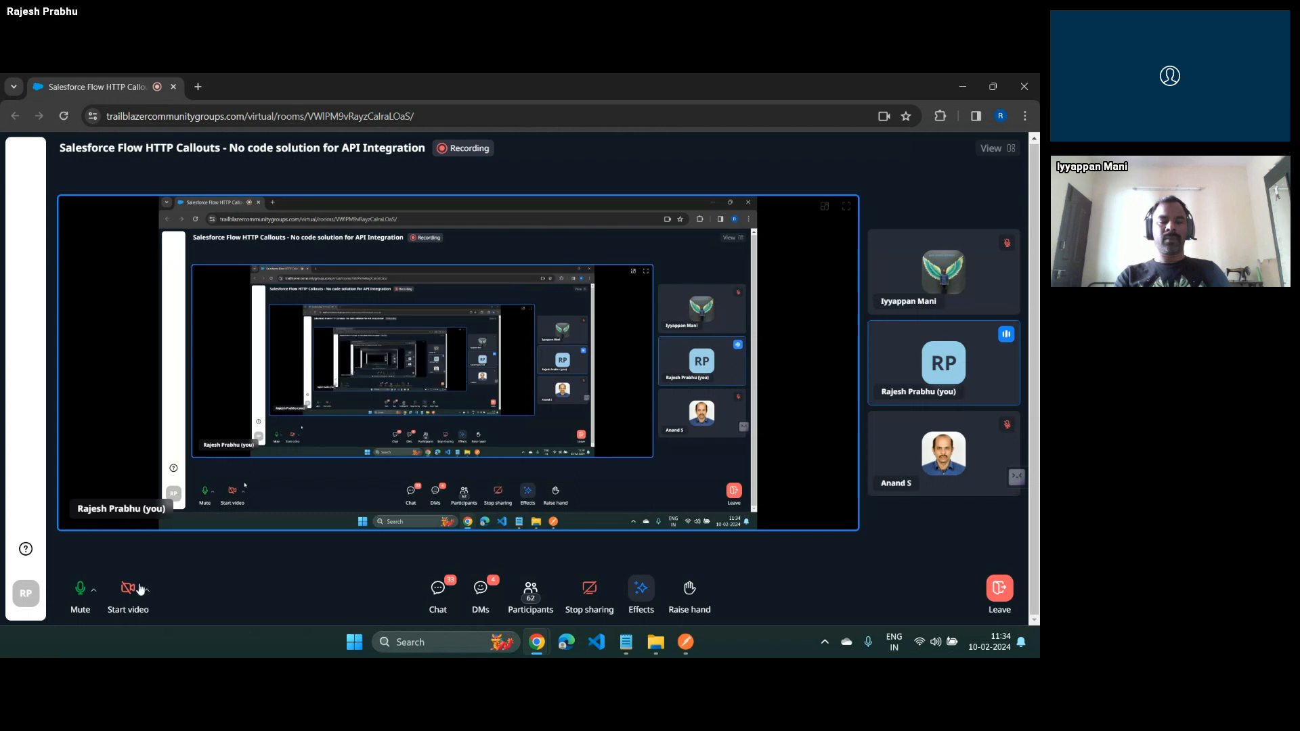
click(140, 589)
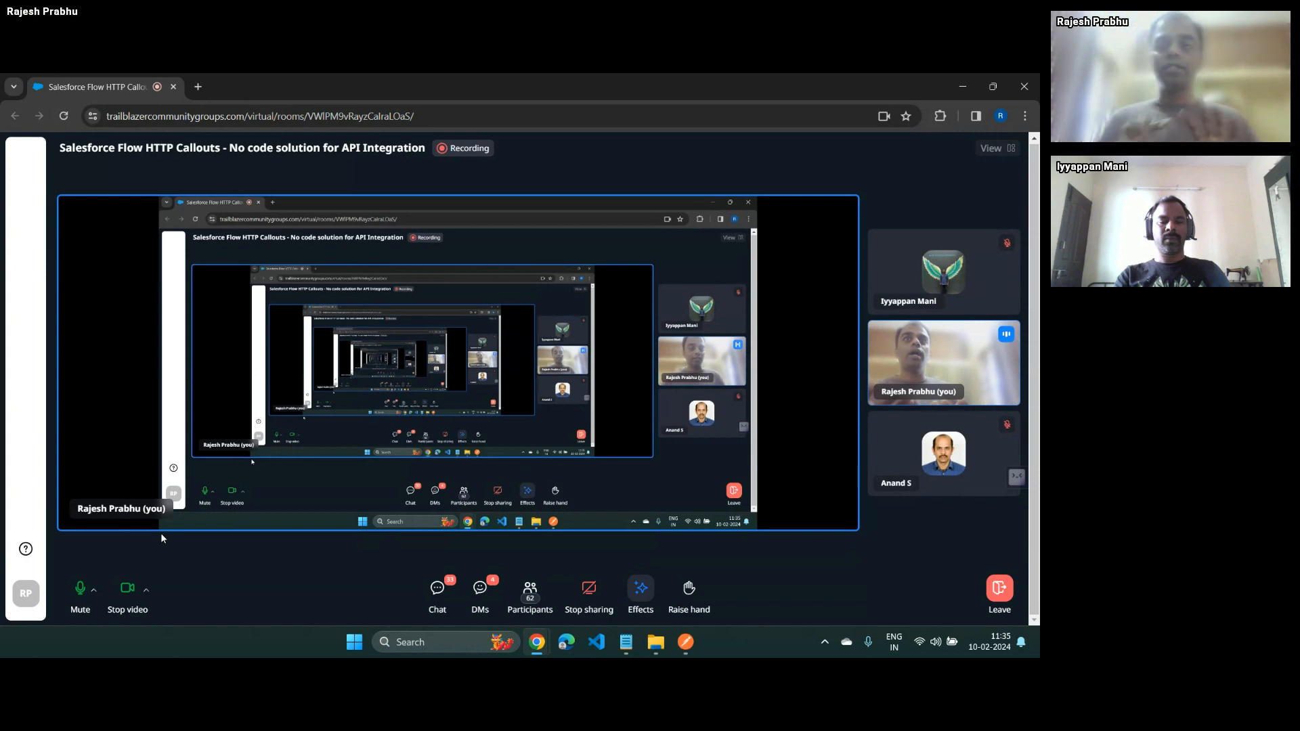
click(129, 594)
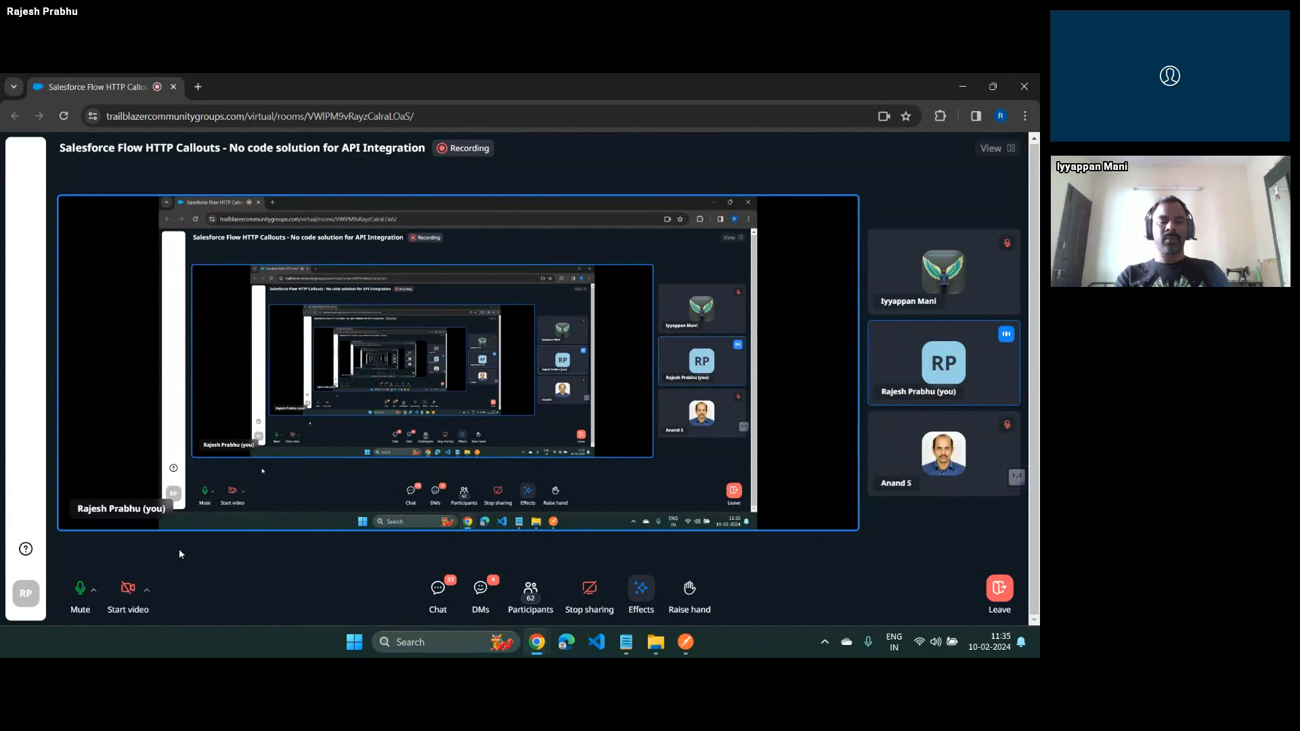
key(alt+Tab)
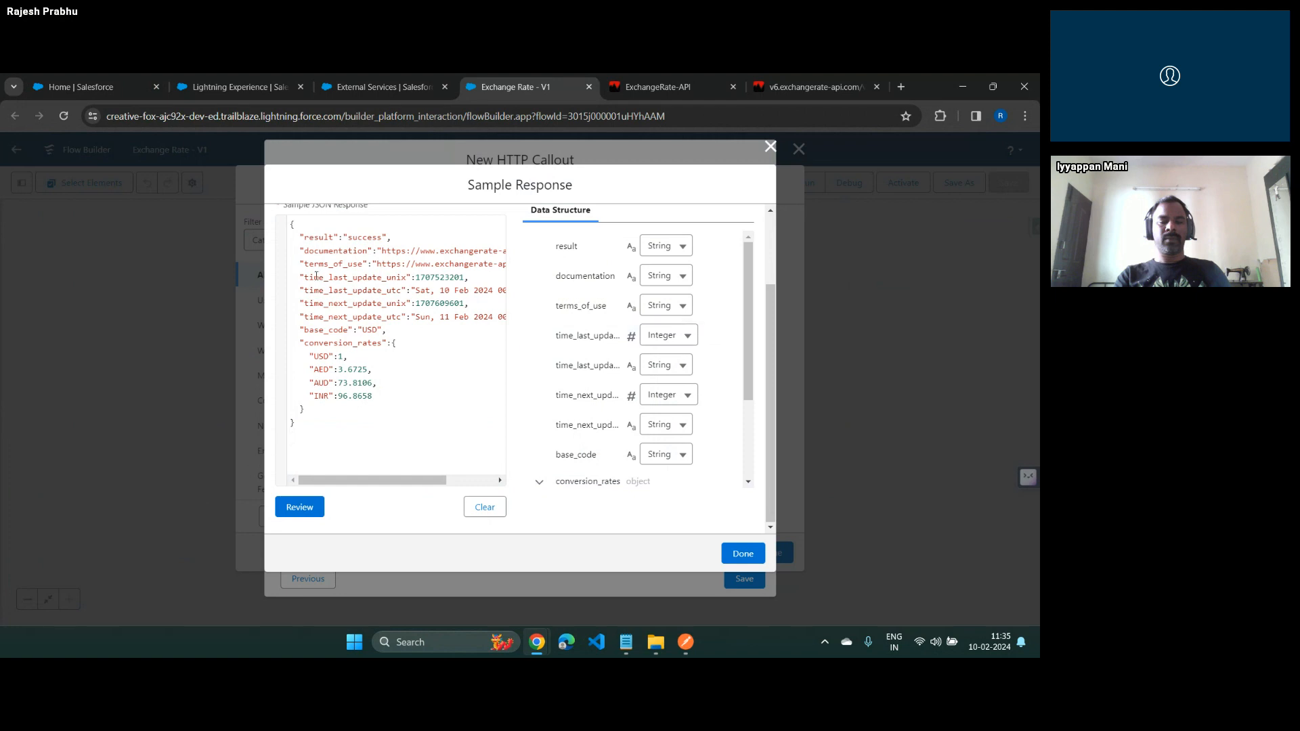
Replace the value of the result key in the sample JSON with somestring and check the conversion_rates data types
double_click(310, 241)
click(365, 237)
double_click(364, 237)
text(somestring)
scroll(696, 409, down, 3)
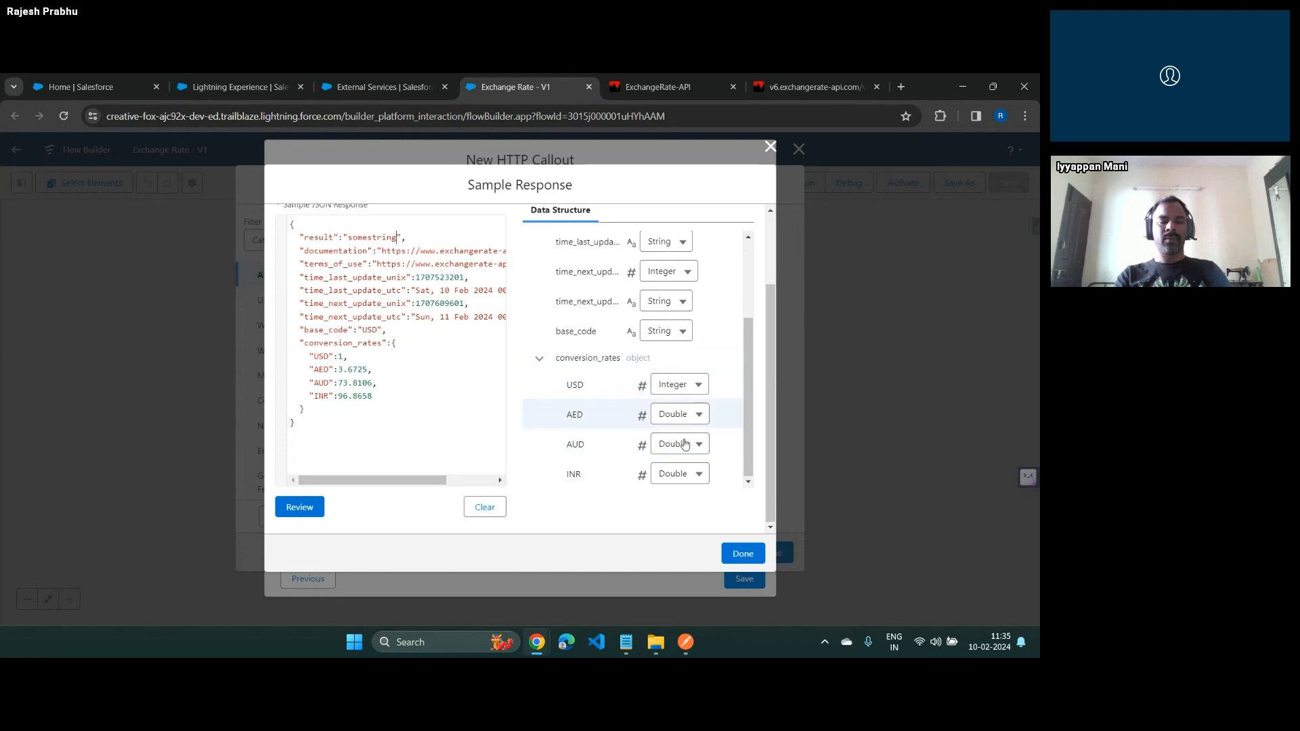
Review the edited sample response again, accept it, and save the HTTP callout
click(742, 556)
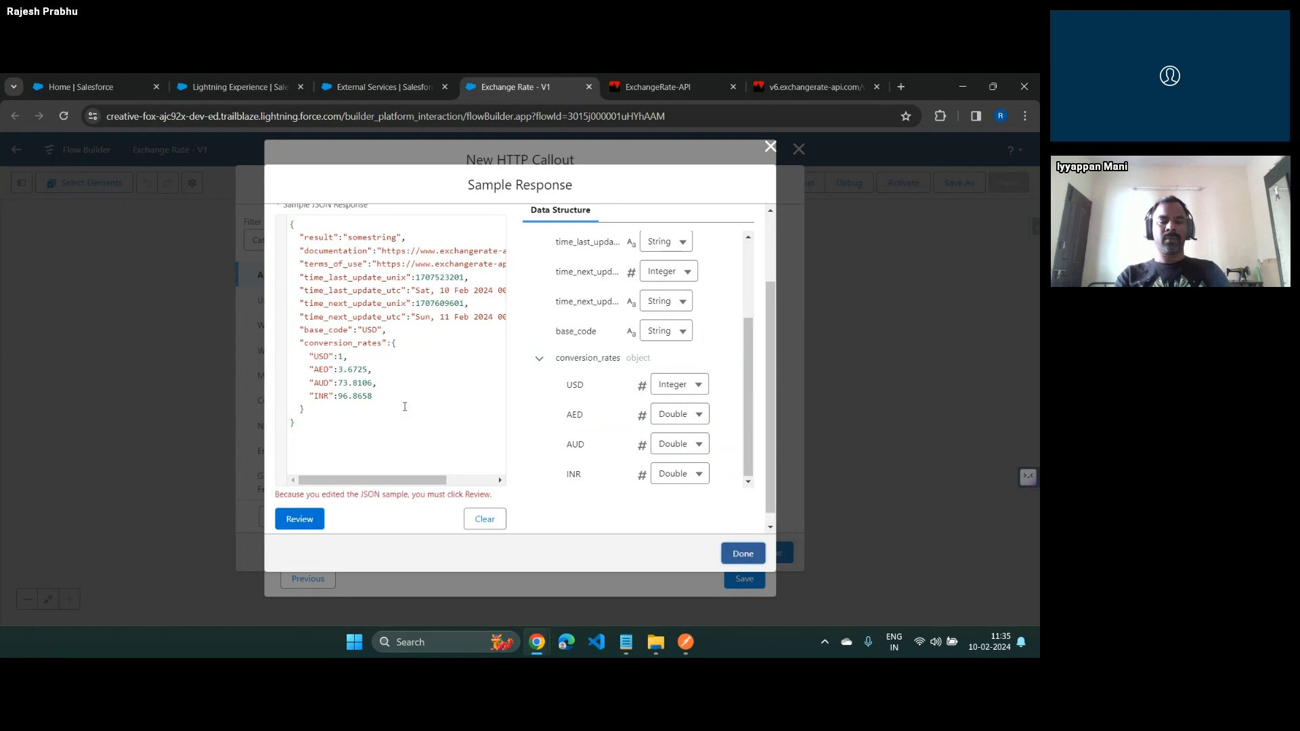
click(298, 520)
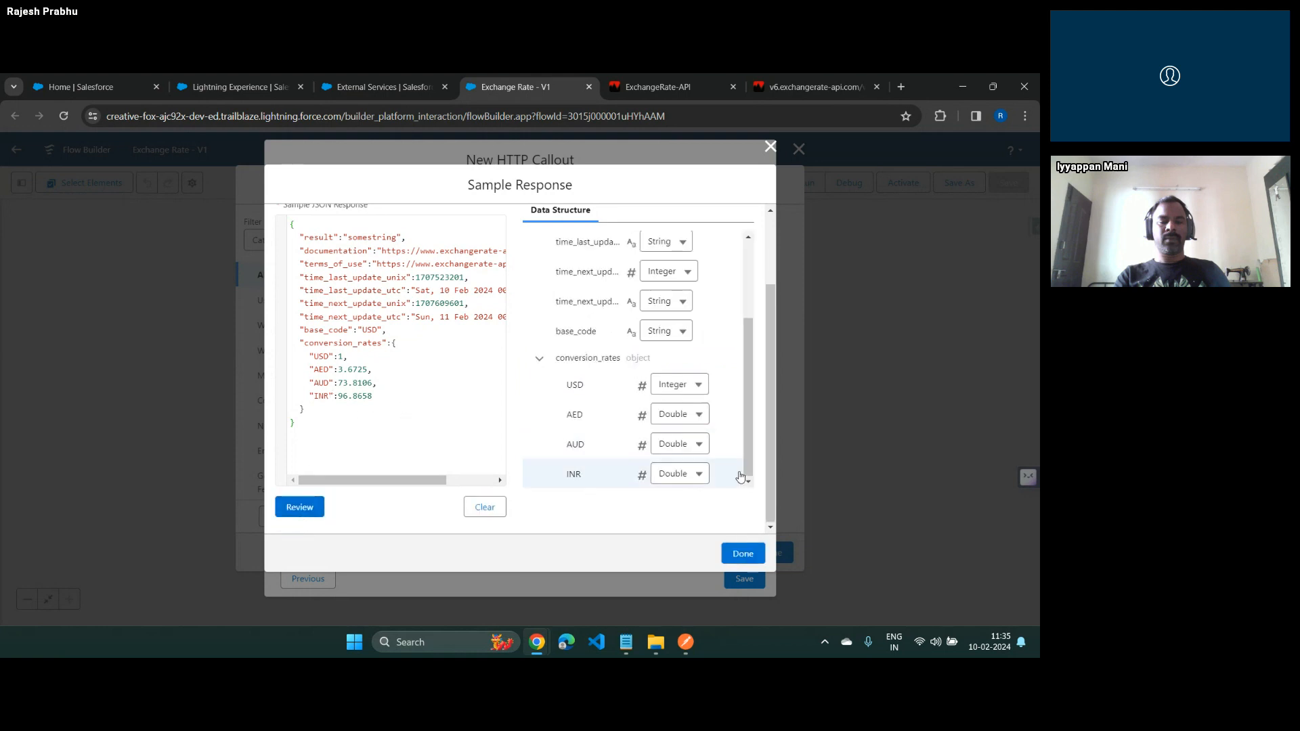
click(738, 553)
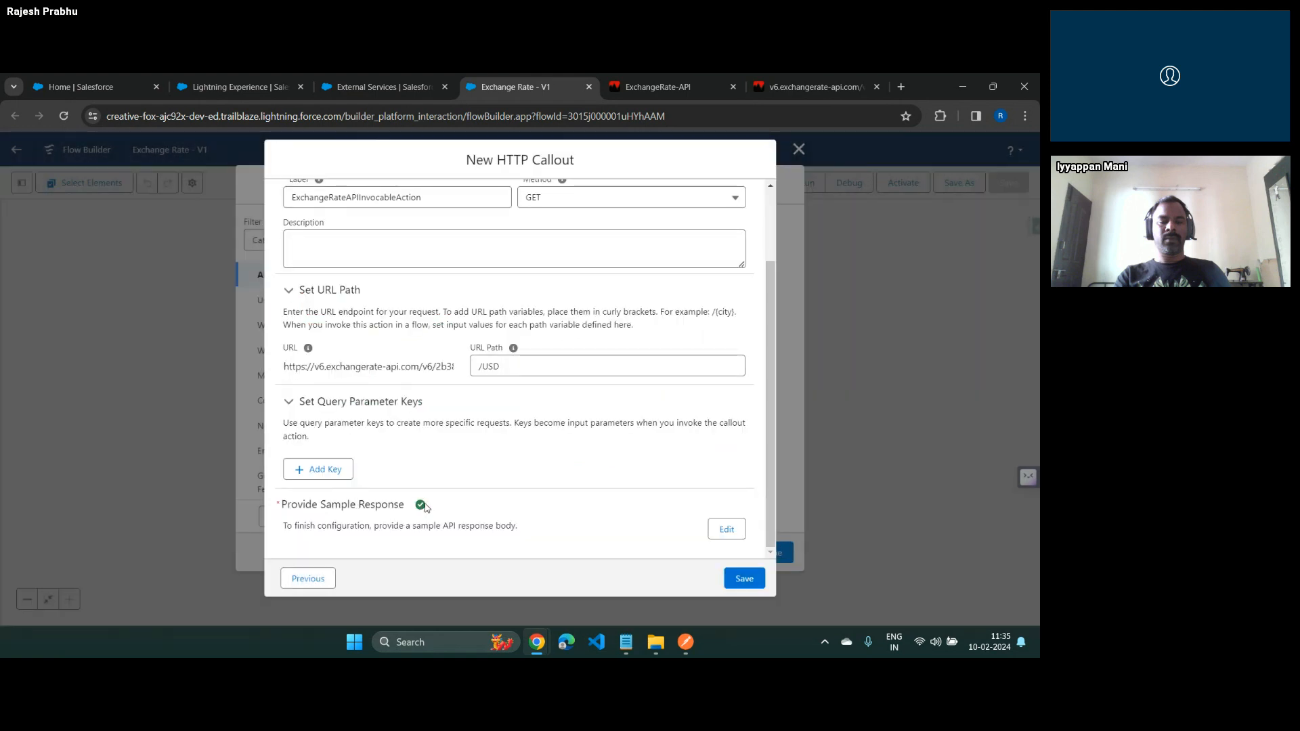
click(744, 579)
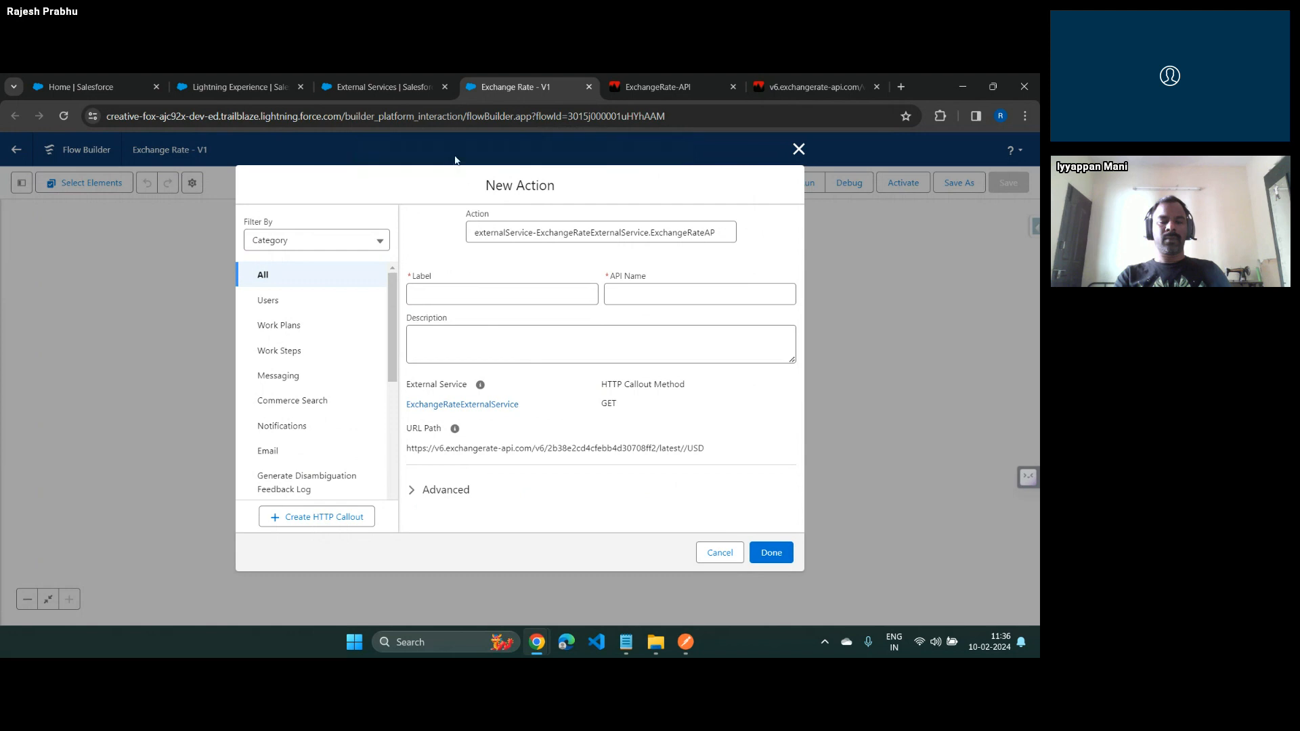
Add the callout action to the flow with the label Call Exchange Rate Service and save the flow
click(495, 296)
text(Call Exchange Rate )
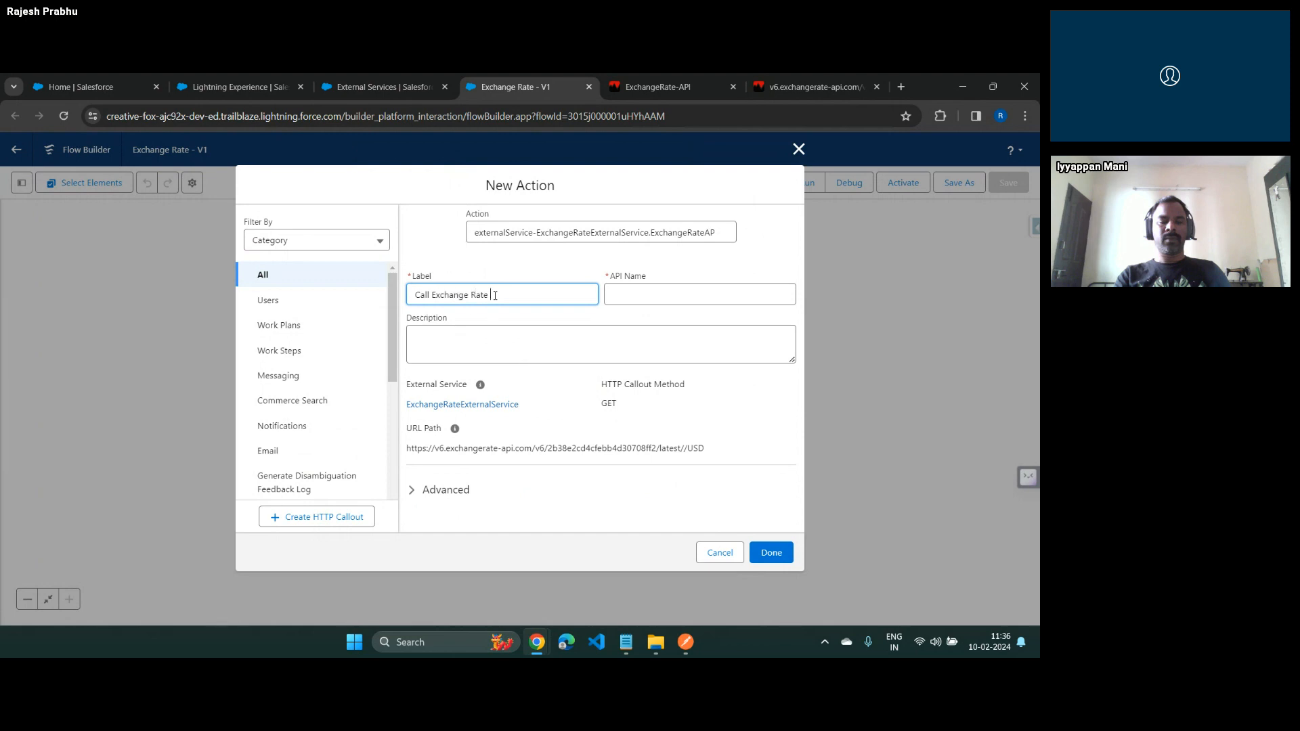
text(Service)
key(Tab)
key(Tab)
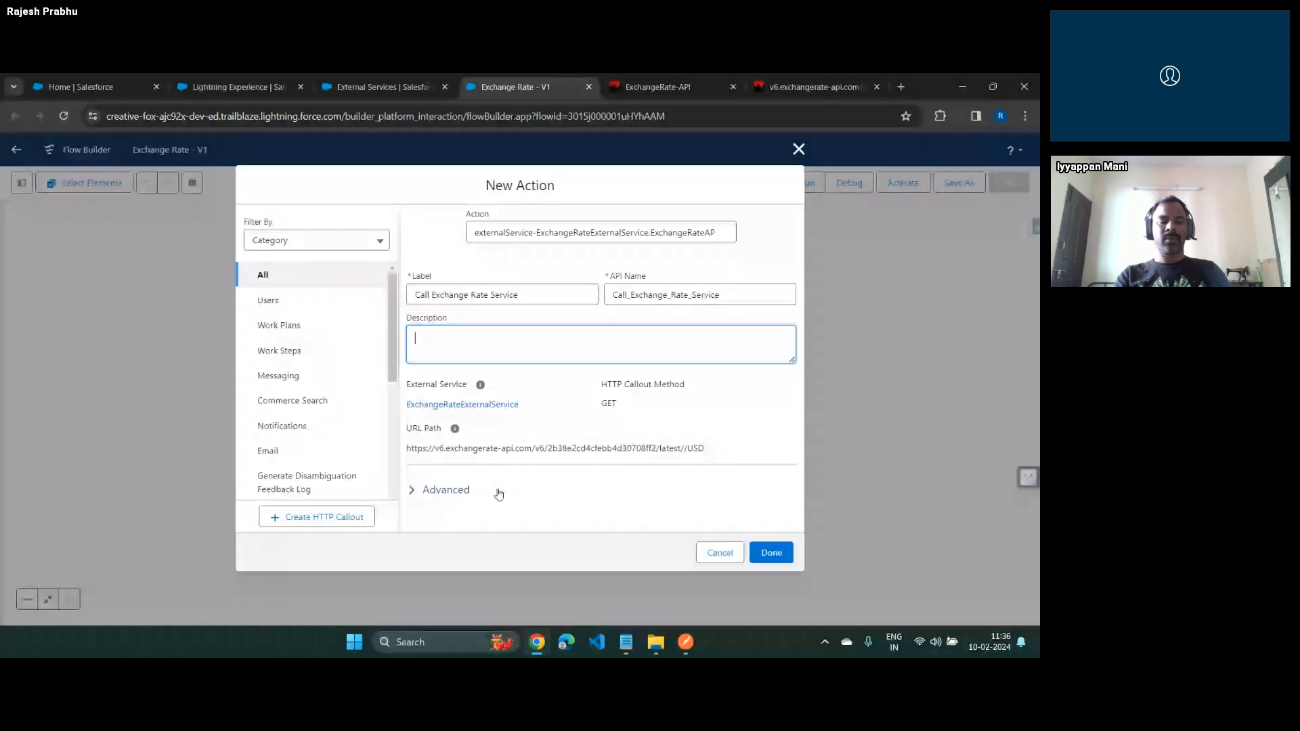
click(771, 553)
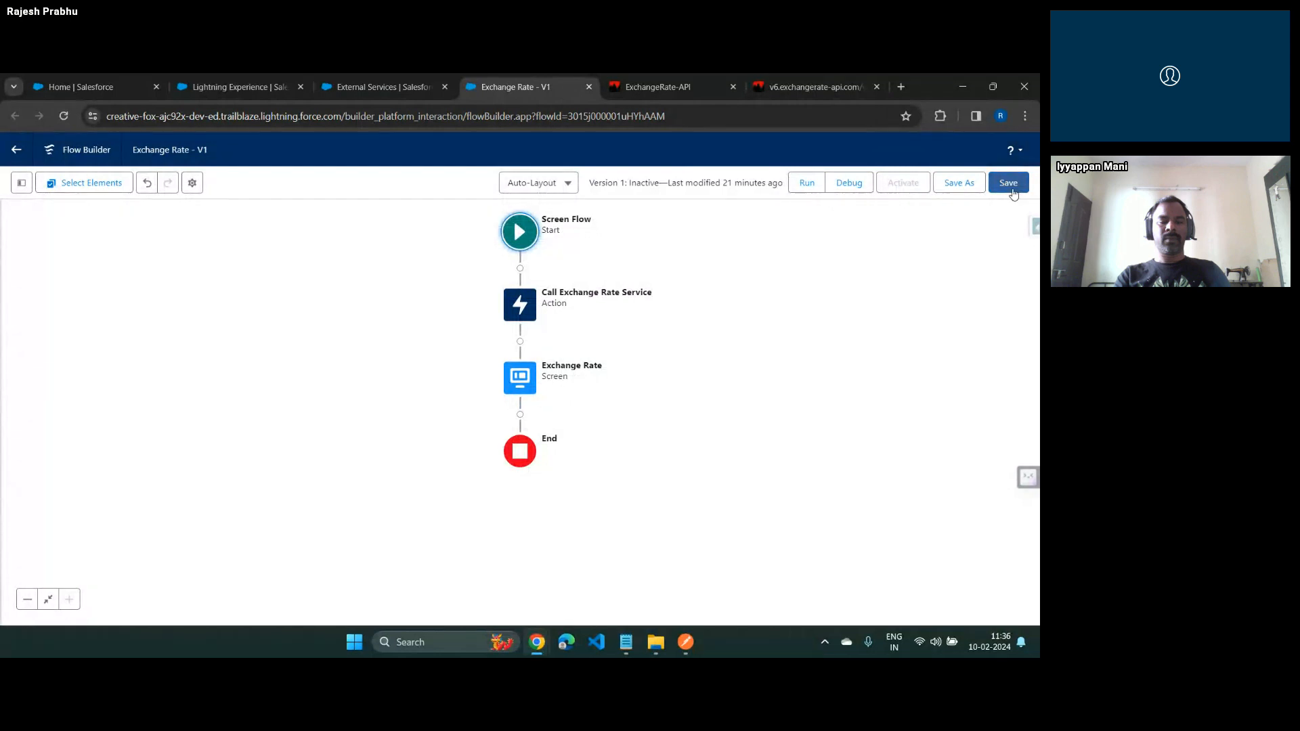
click(1012, 188)
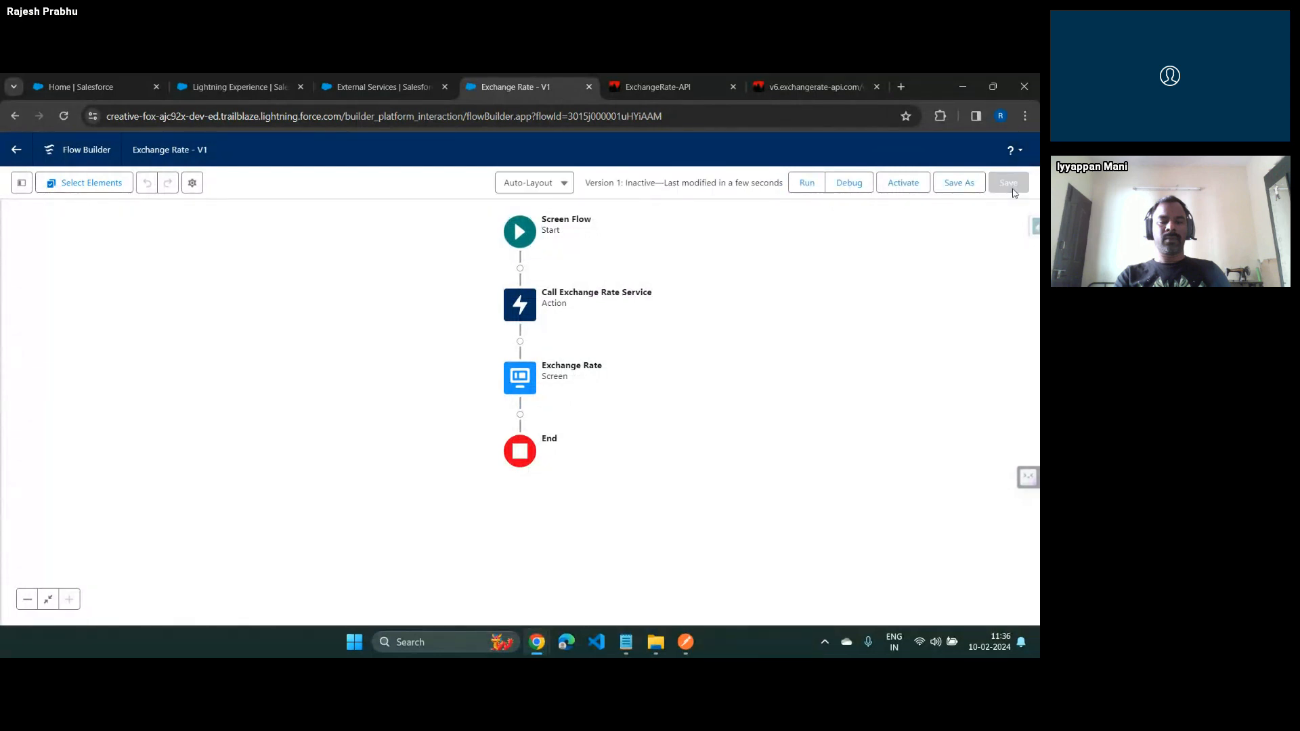
Reload the External Services setup page to check the registered exchange rate service
click(376, 75)
click(545, 117)
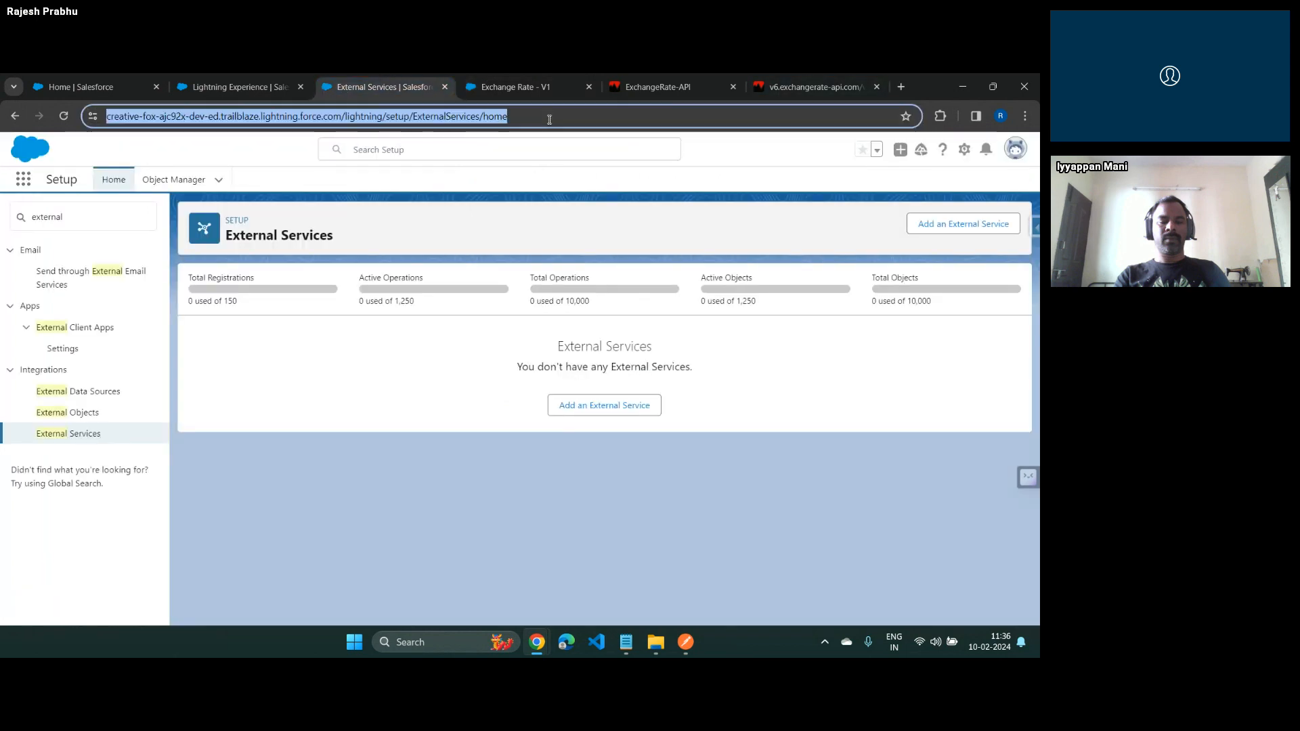
key(Return)
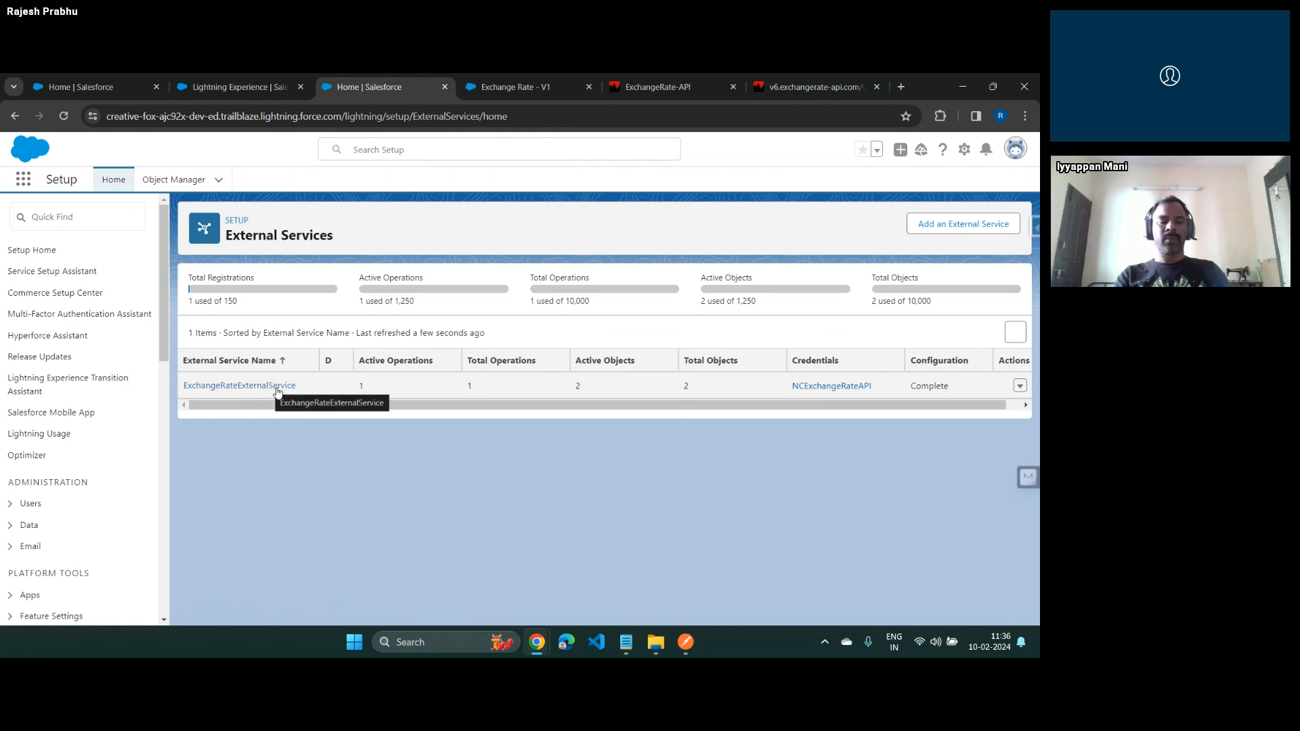
Open Apex Classes in Setup and examine the dynamic Apex classes generated for the external service
click(27, 215)
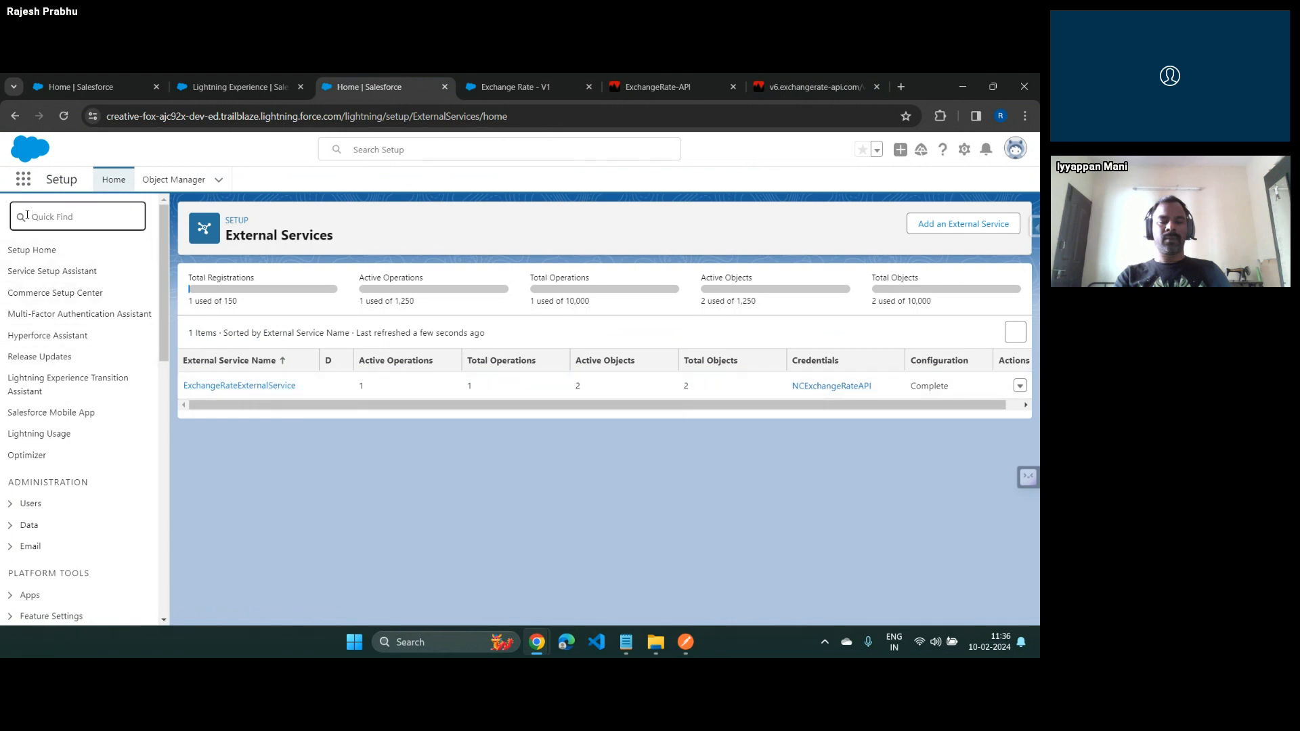
text(pex)
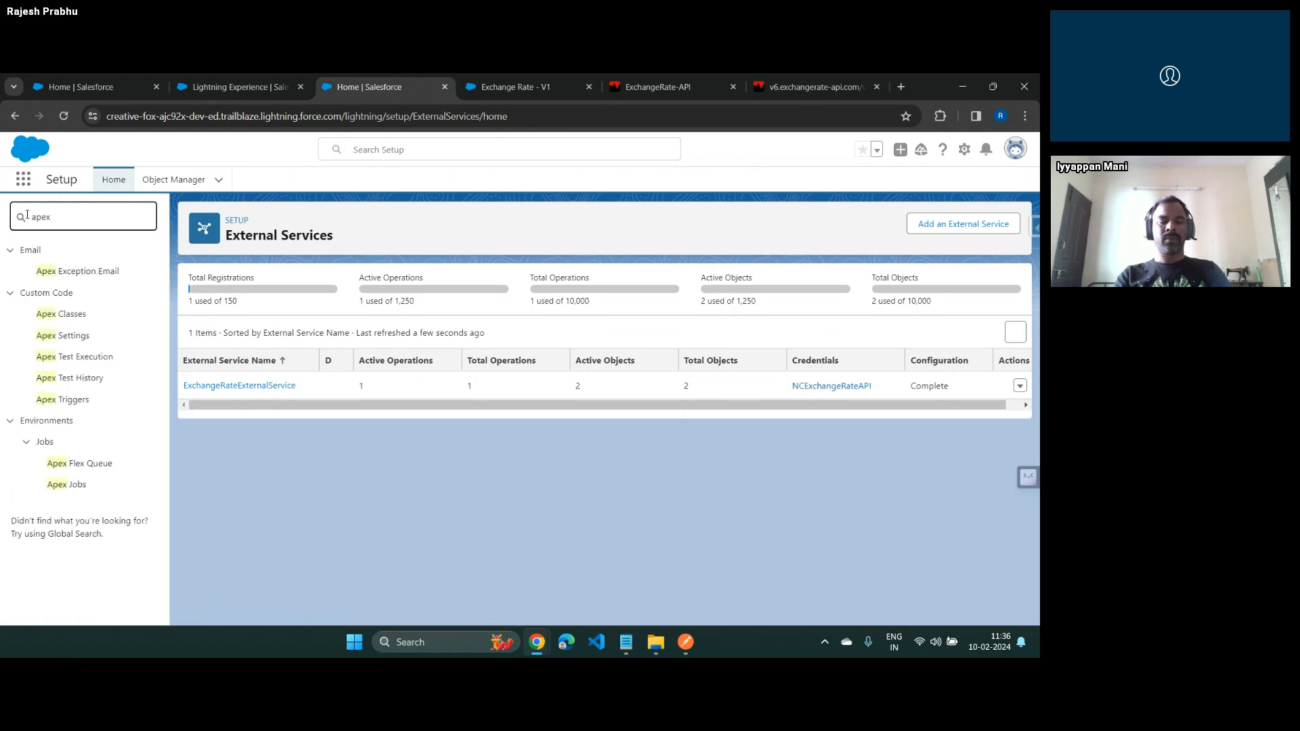
click(69, 315)
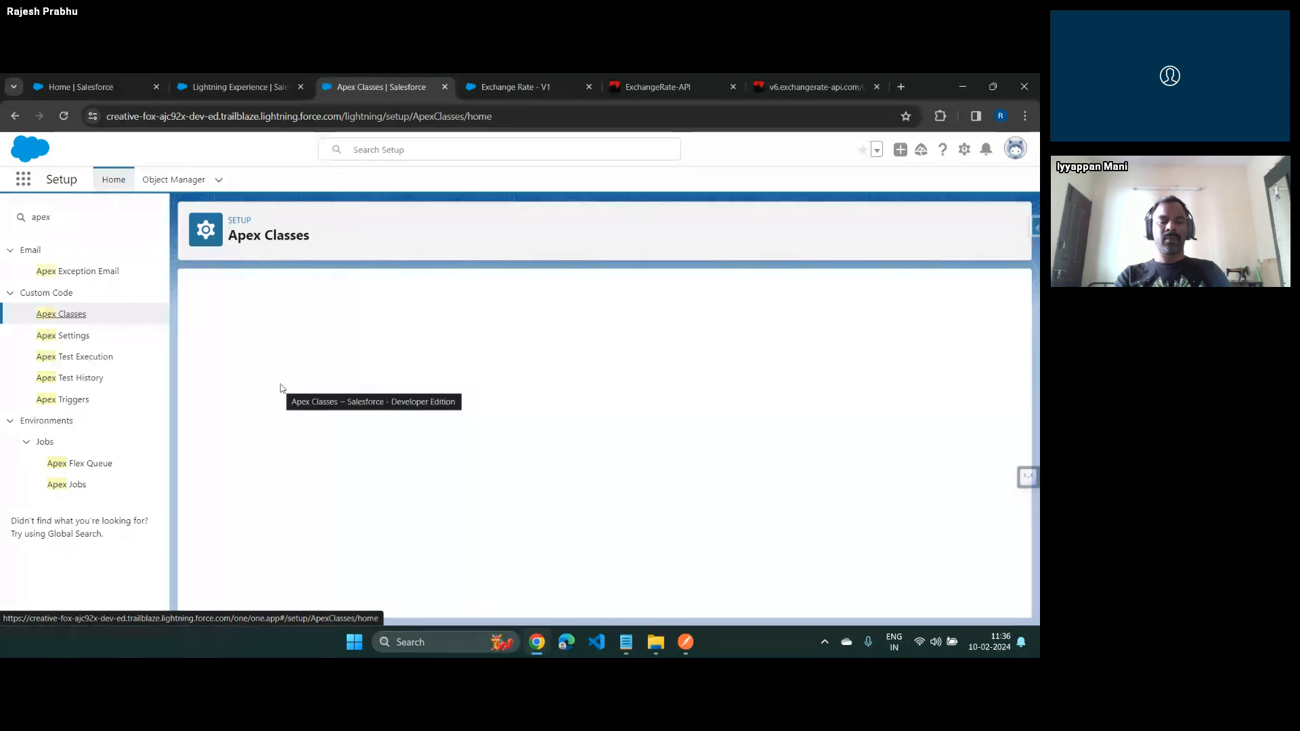
scroll(280, 384, down, 2)
drag(198, 549, 216, 562)
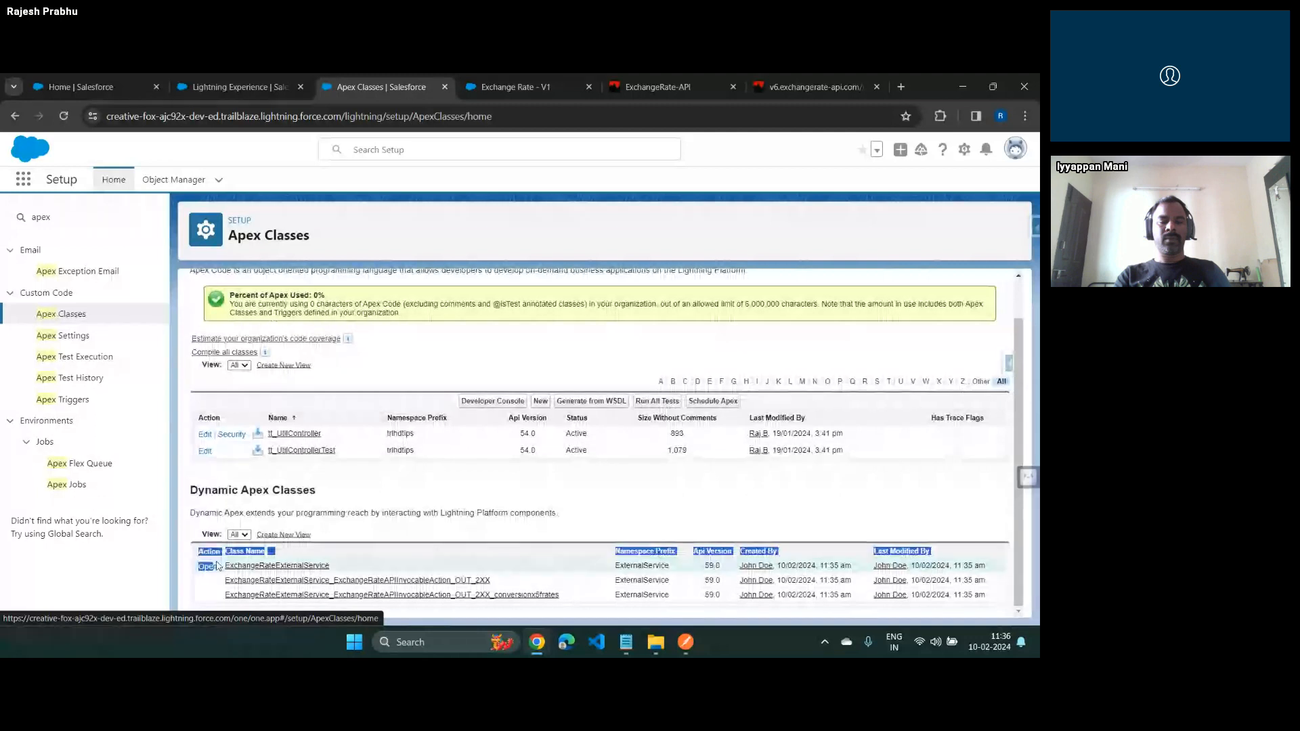
click(516, 537)
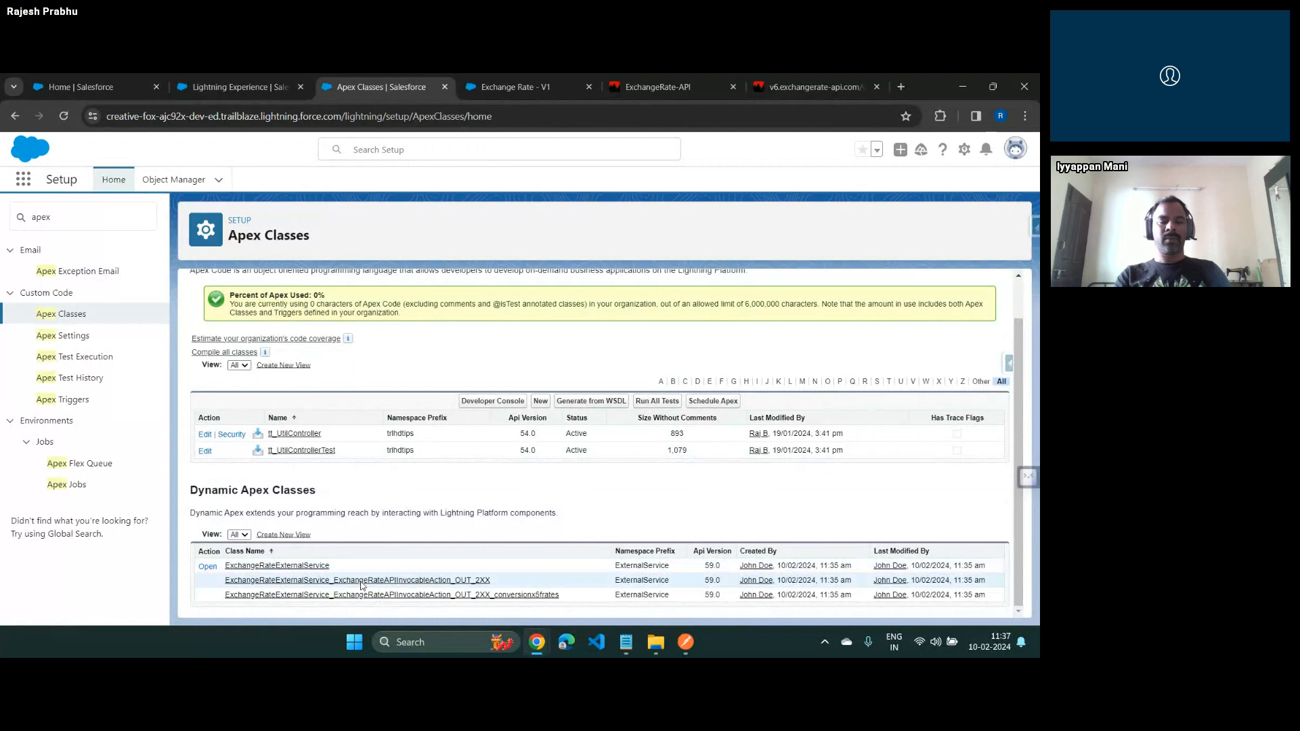
Switch to the Salesforce Flow - HTTP Callouts presentation and advance to the slide on creating an invocable method
key(alt+Tab)
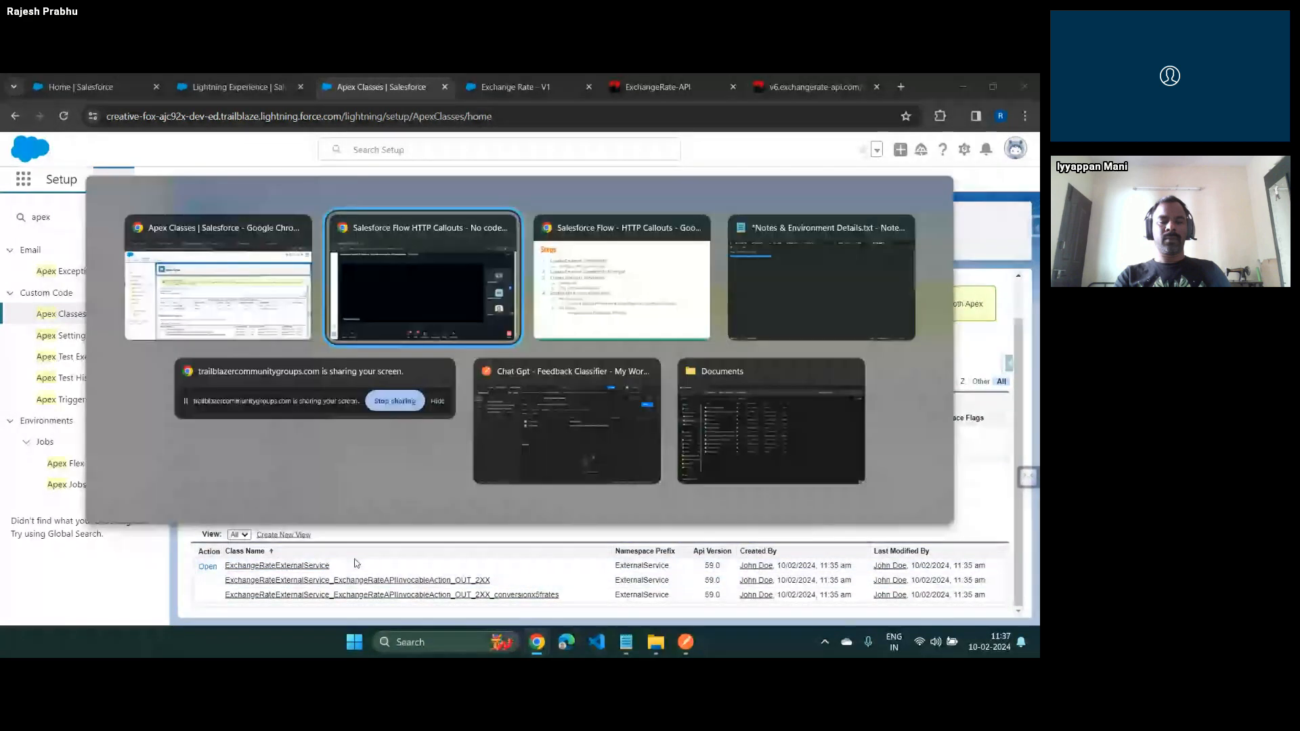
key(Right)
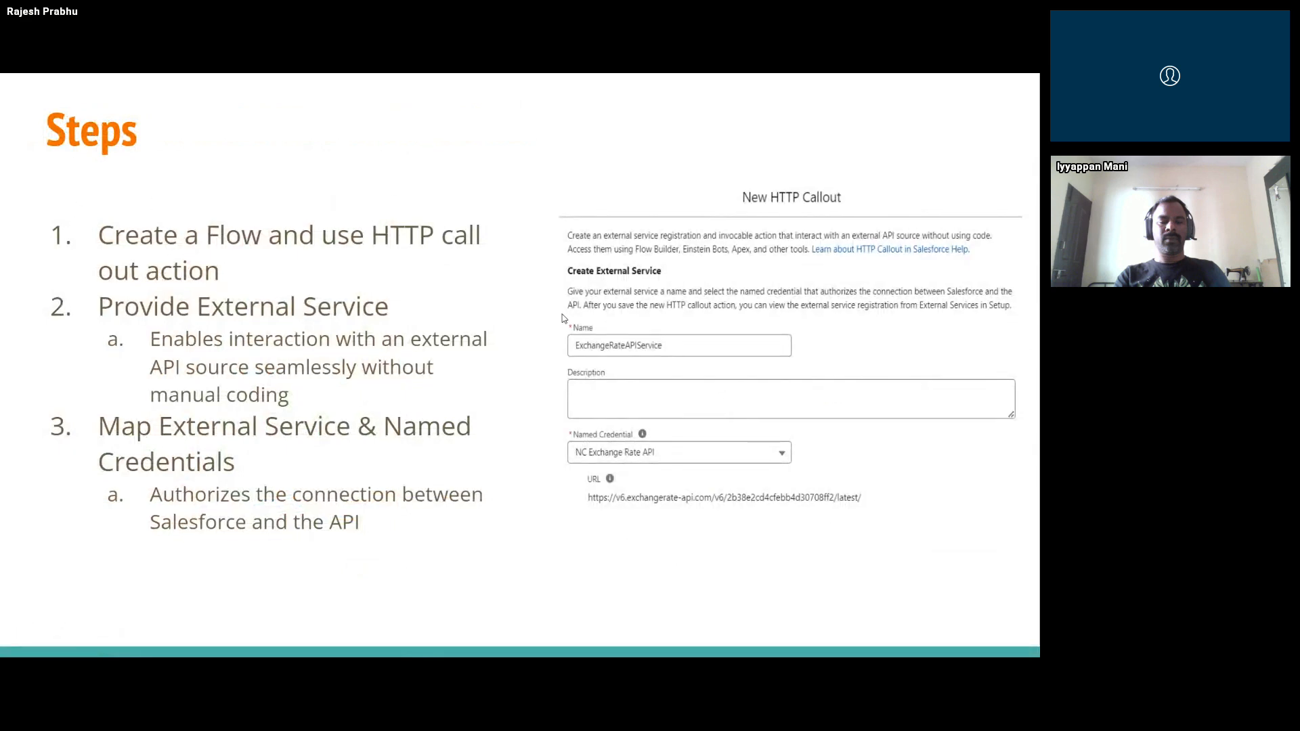
key(Right)
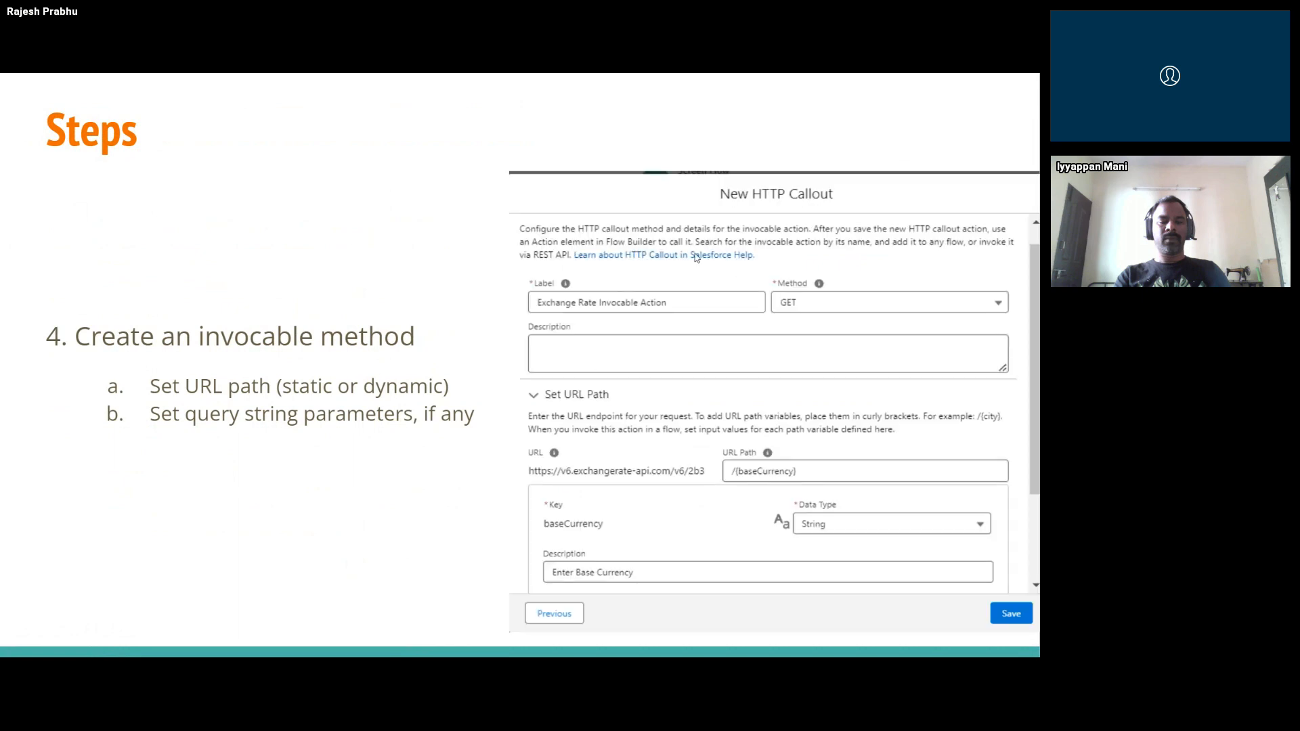
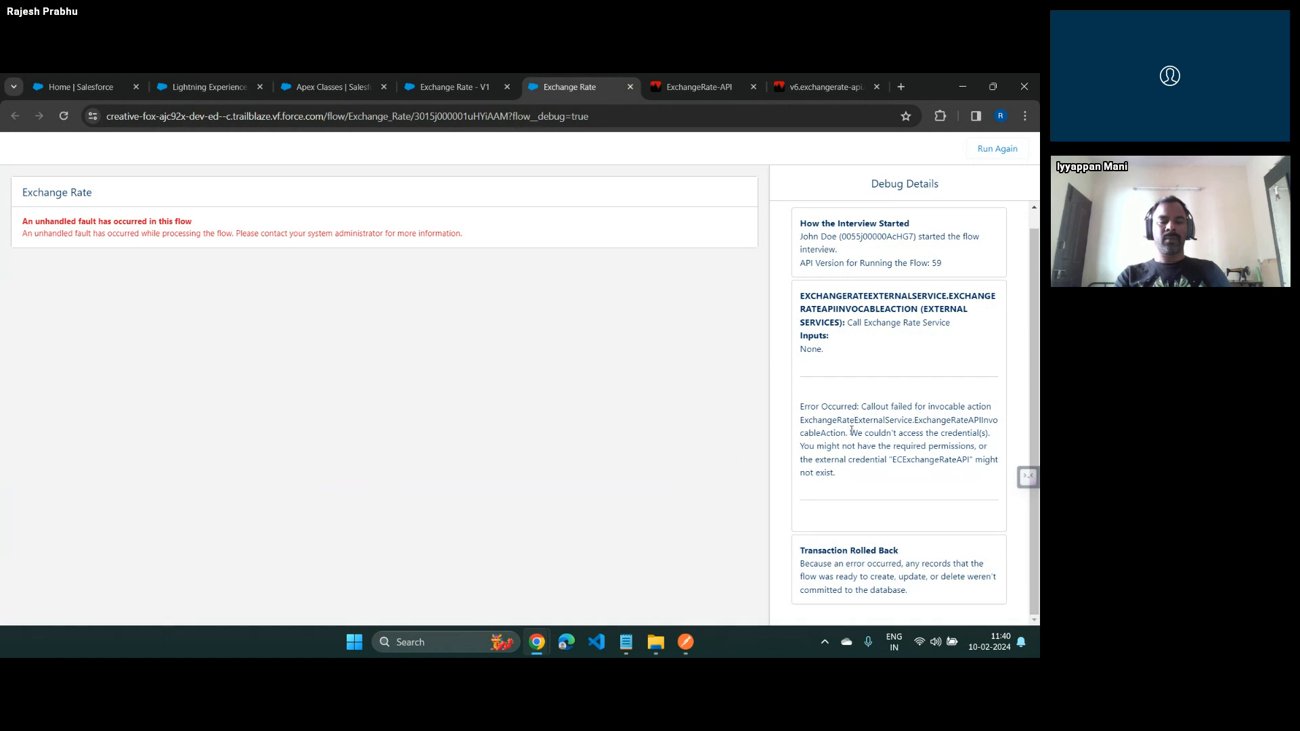
Examine the callout error message in the flow's debug details
drag(850, 433, 990, 476)
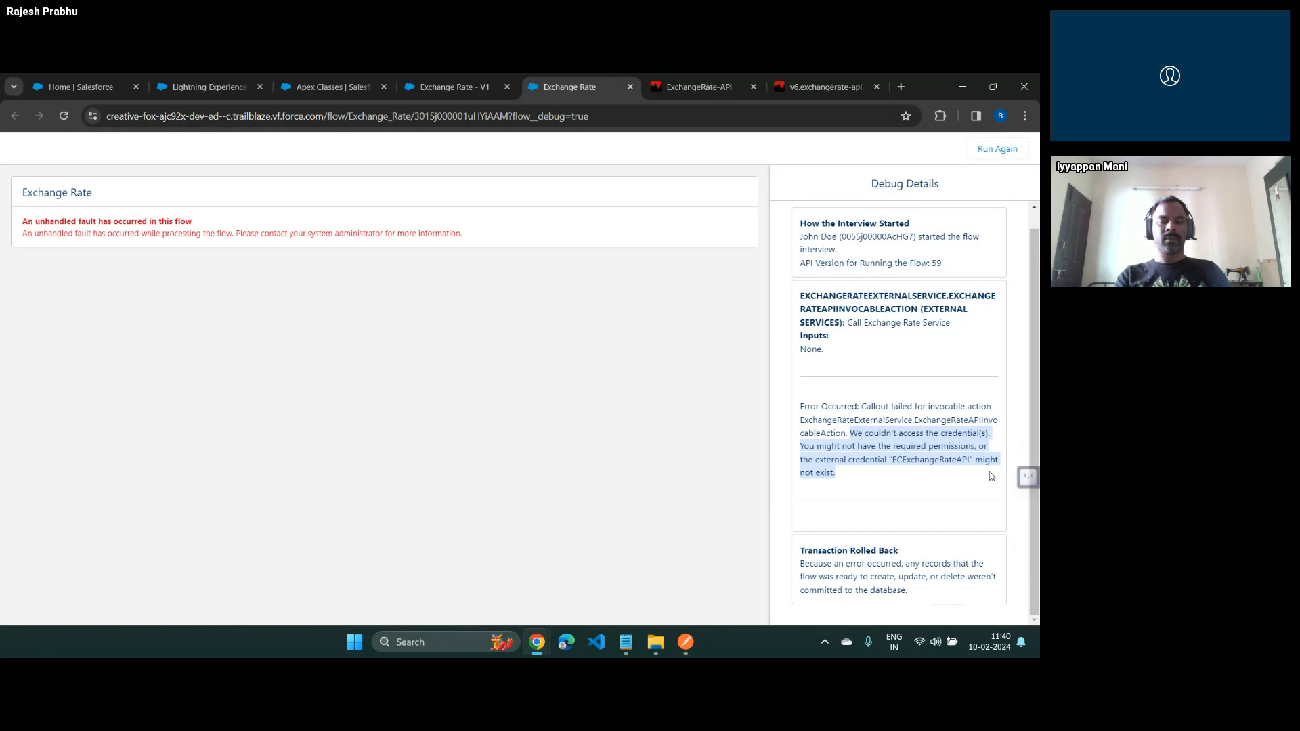
click(834, 413)
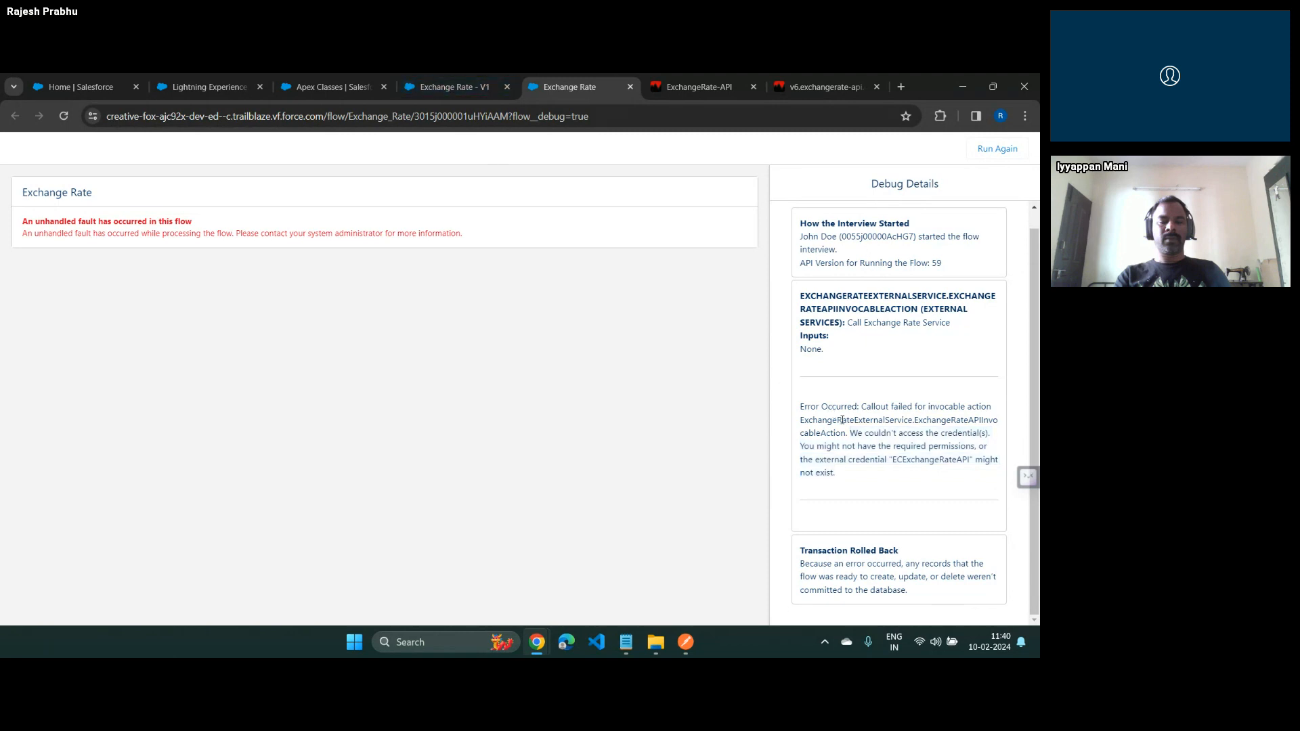
drag(855, 437, 978, 483)
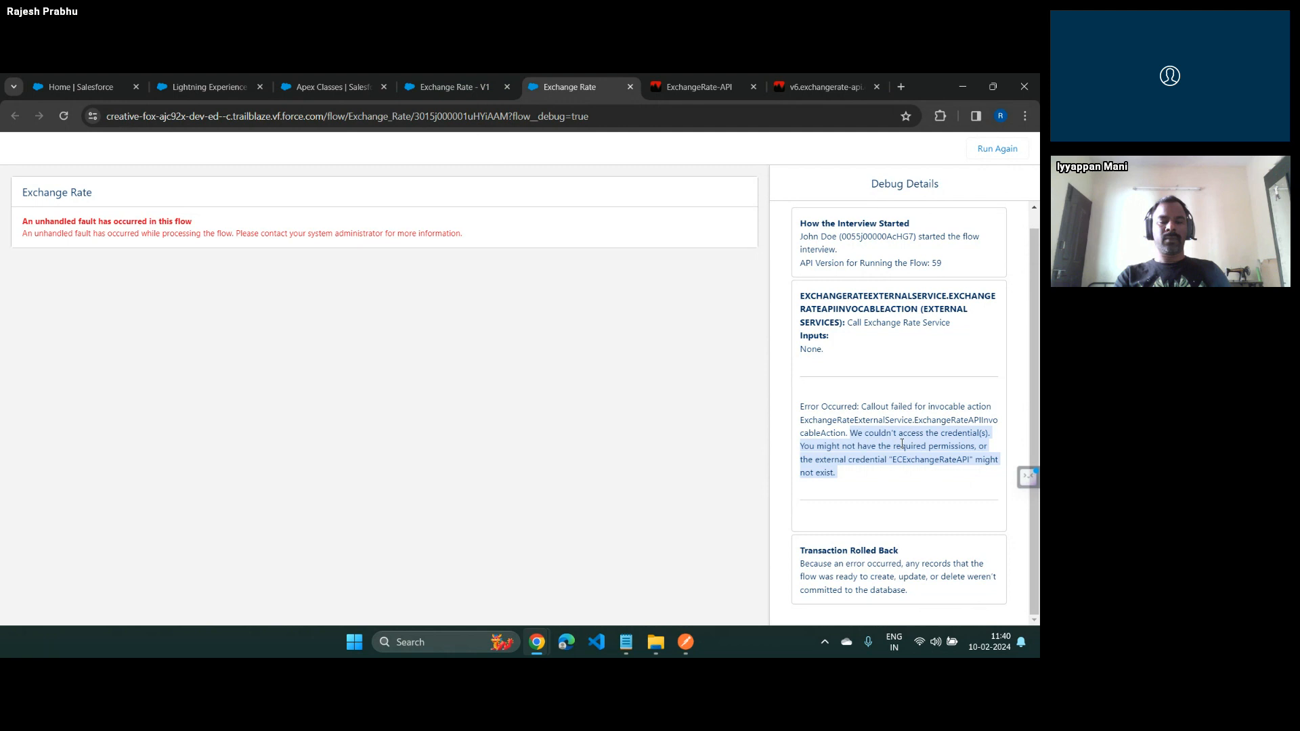
Check which user is logged in, search Setup for user, and open that user's record from the Users list
click(446, 87)
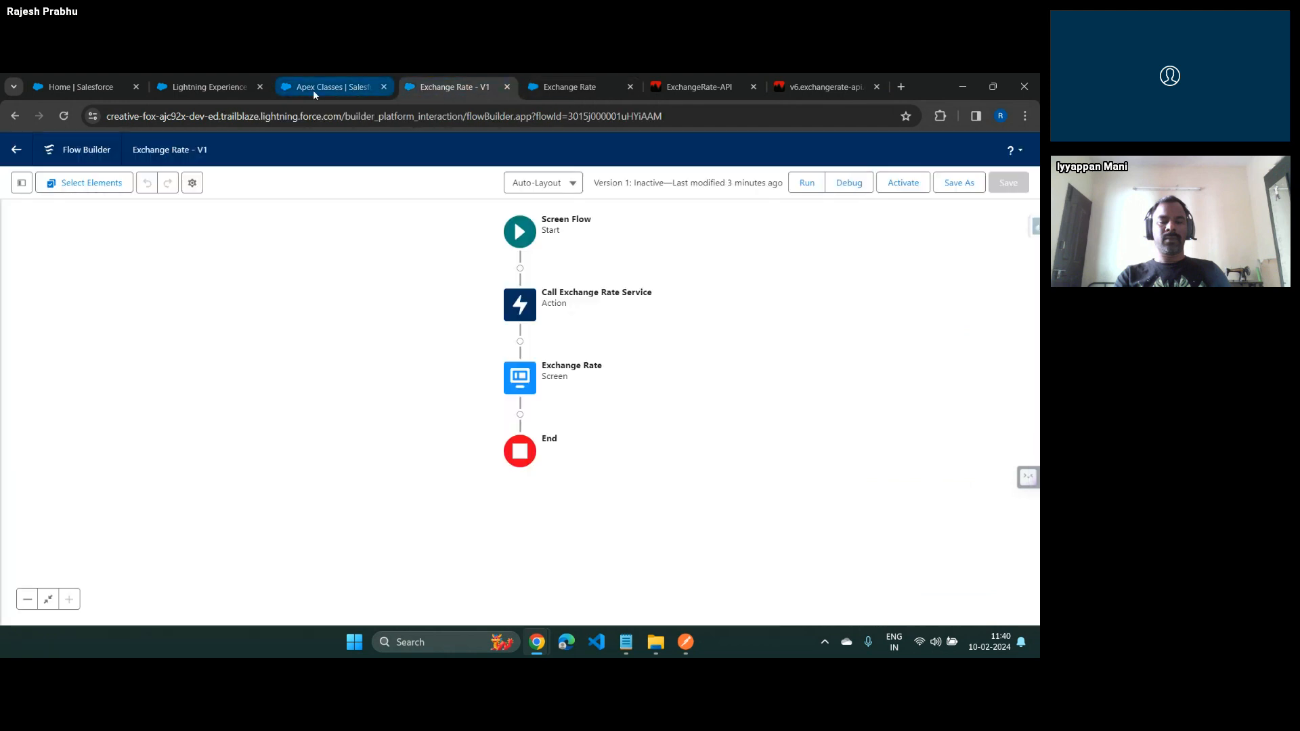
click(313, 88)
click(1015, 148)
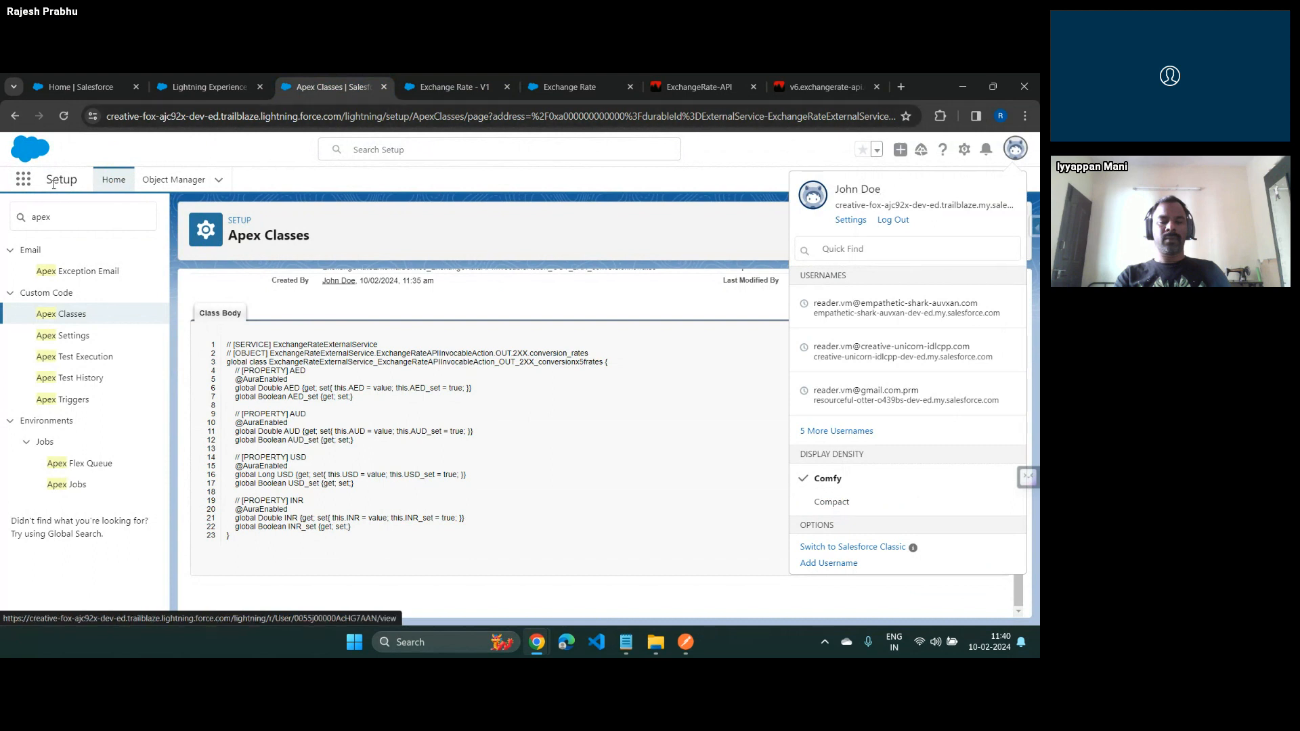
click(64, 217)
key(ctrl+a)
text(user)
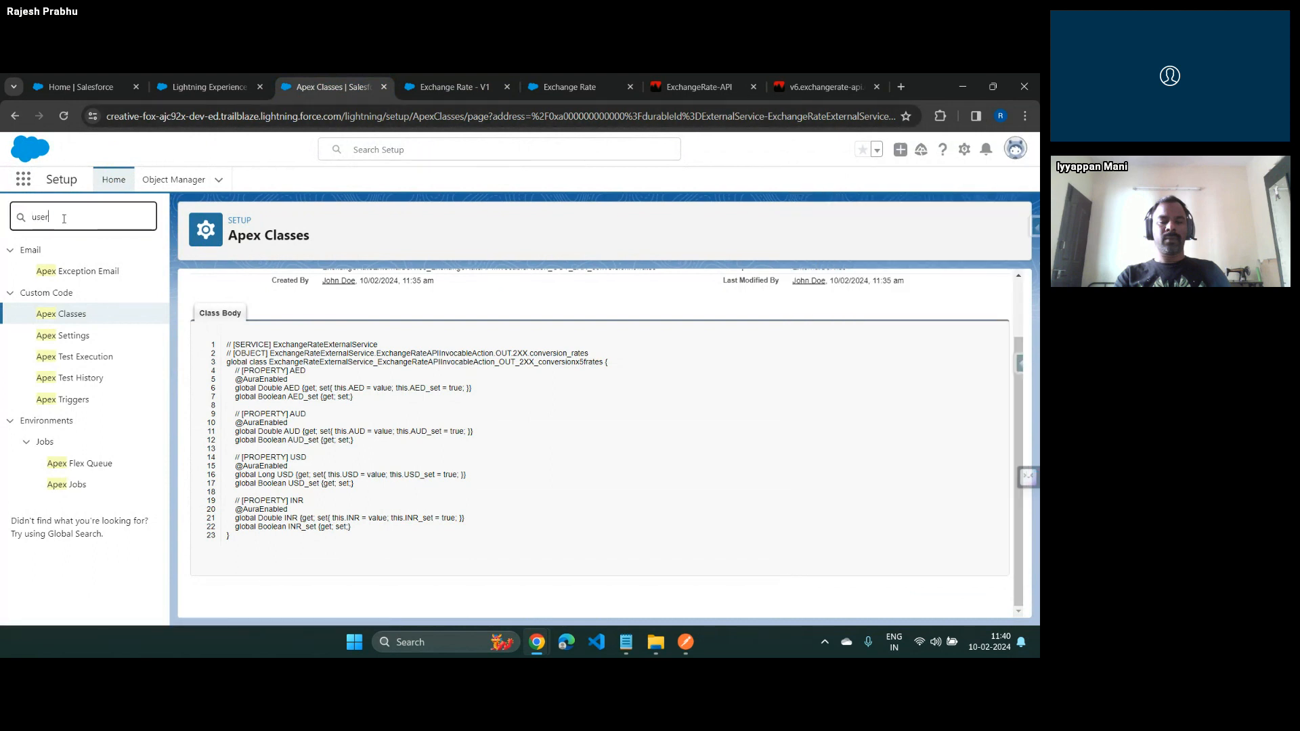
click(51, 422)
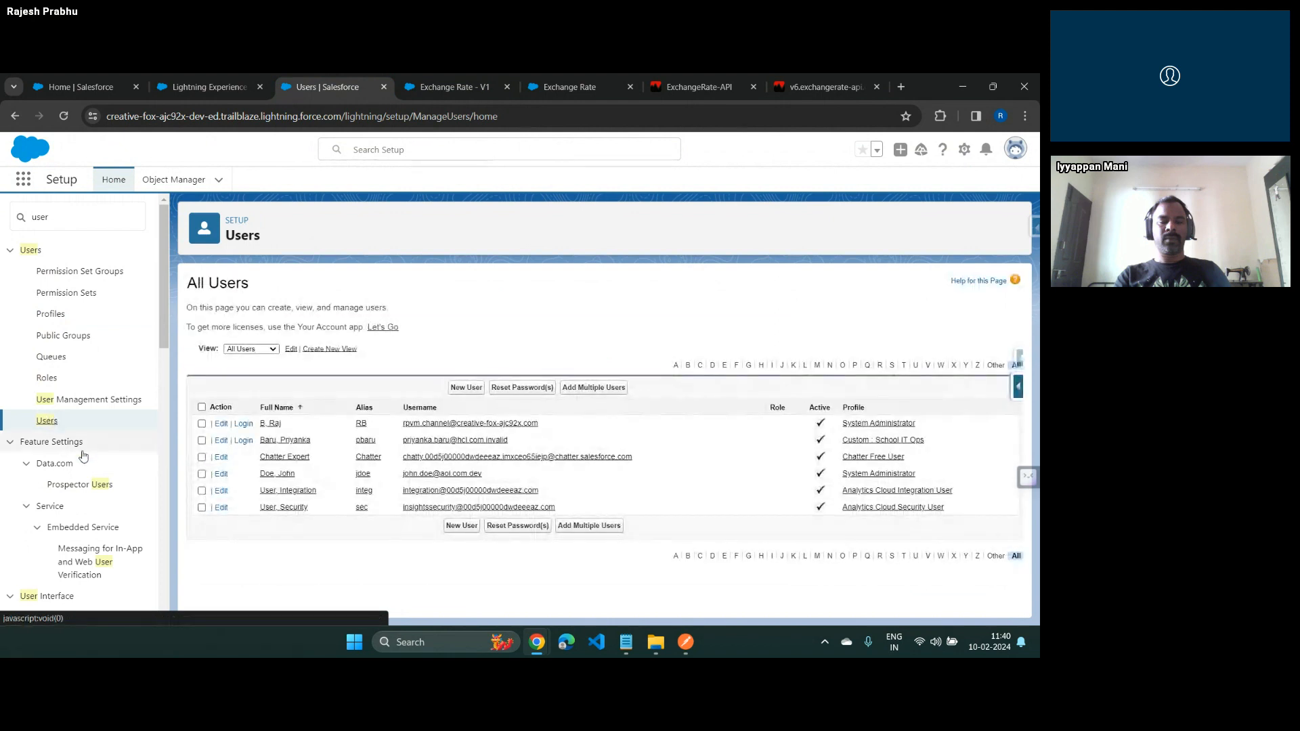
click(284, 474)
Assign the Enable Access To exchange Rate API permission set to the user and save the assignment
mouse_move(239, 308)
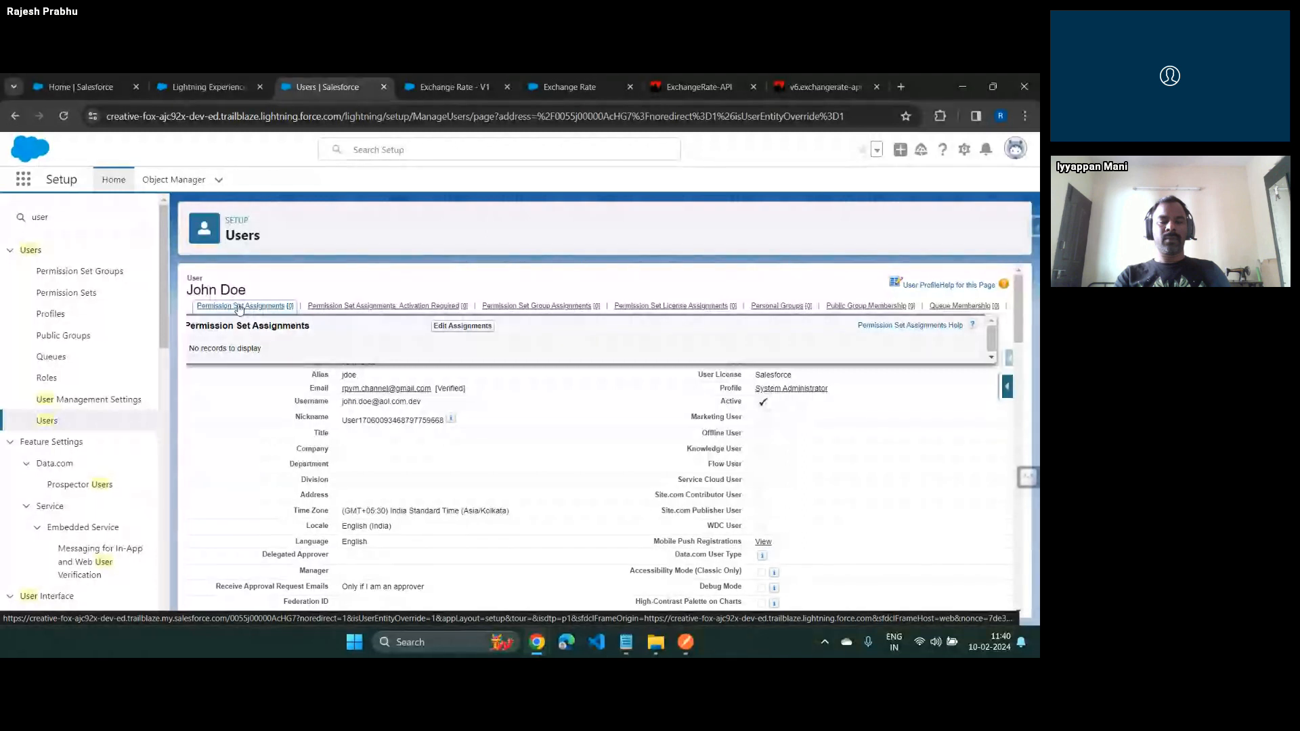
click(481, 327)
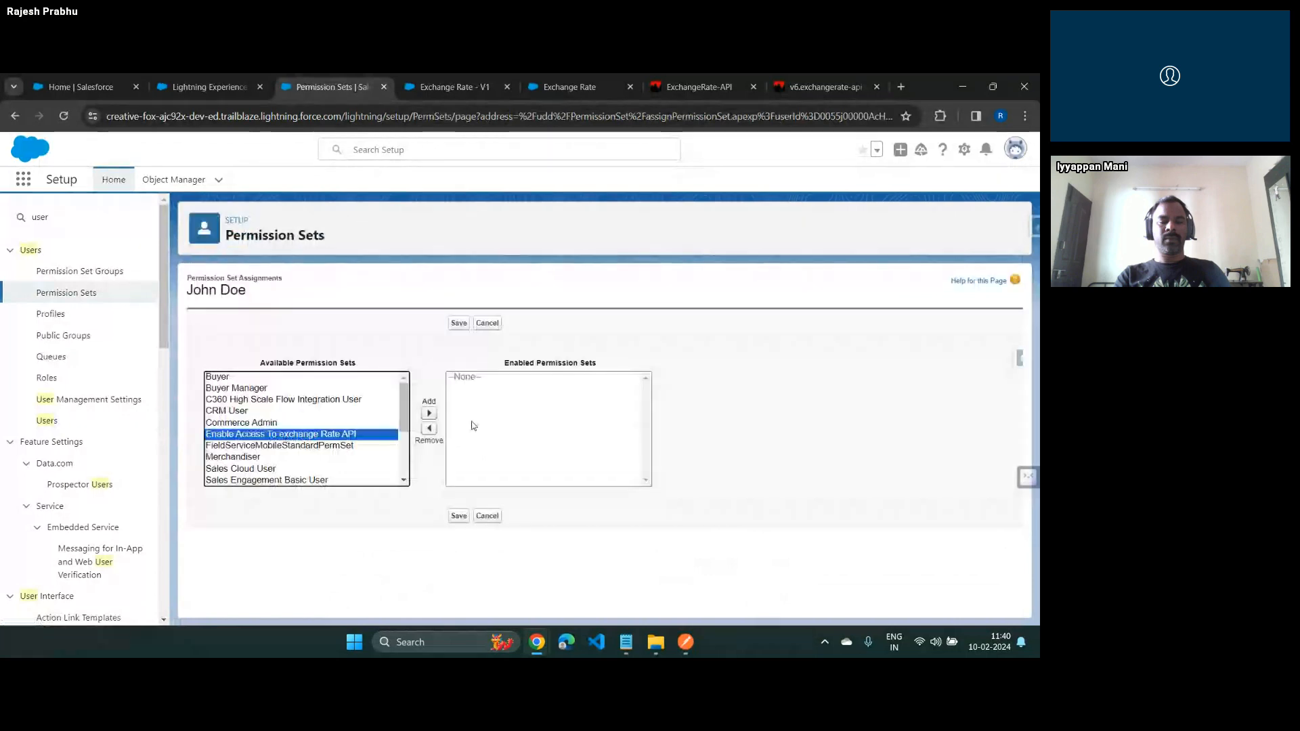
click(430, 412)
click(459, 323)
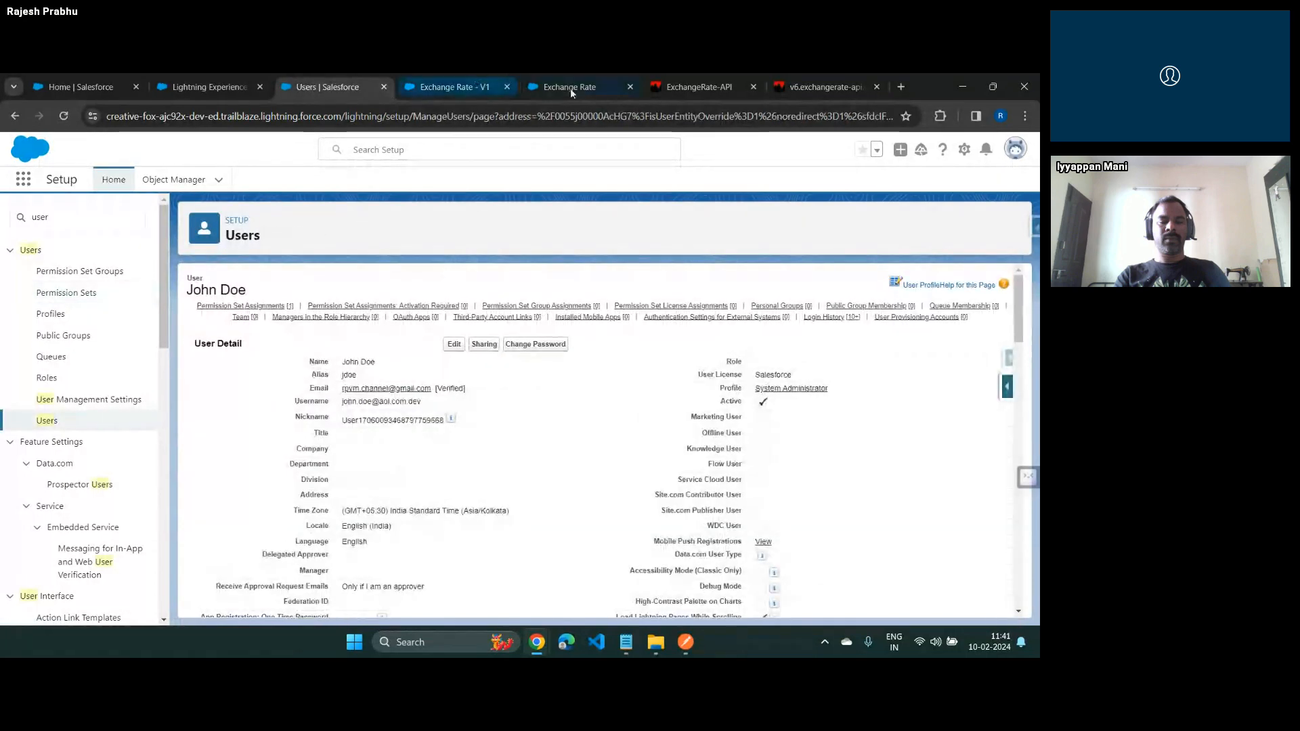
Close the previous debug run and debug the Exchange Rate flow again with the default debug options
click(530, 87)
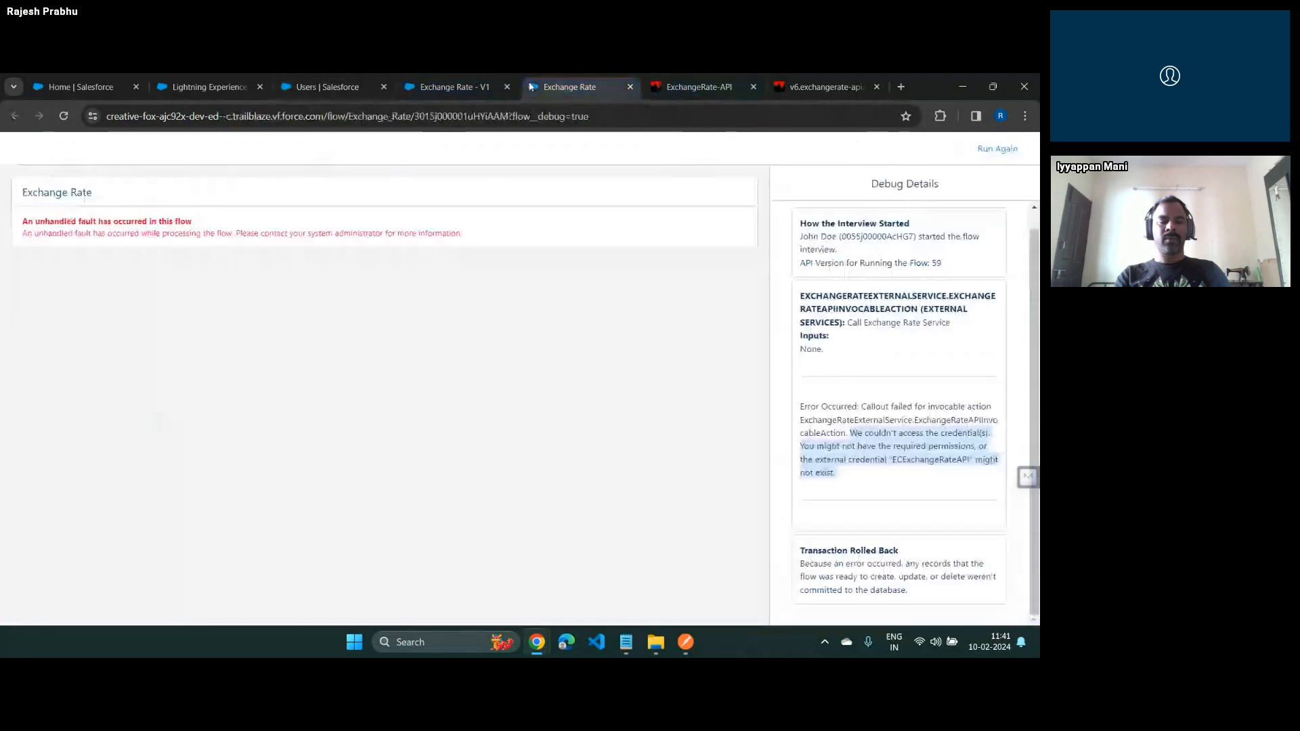
click(631, 87)
click(432, 88)
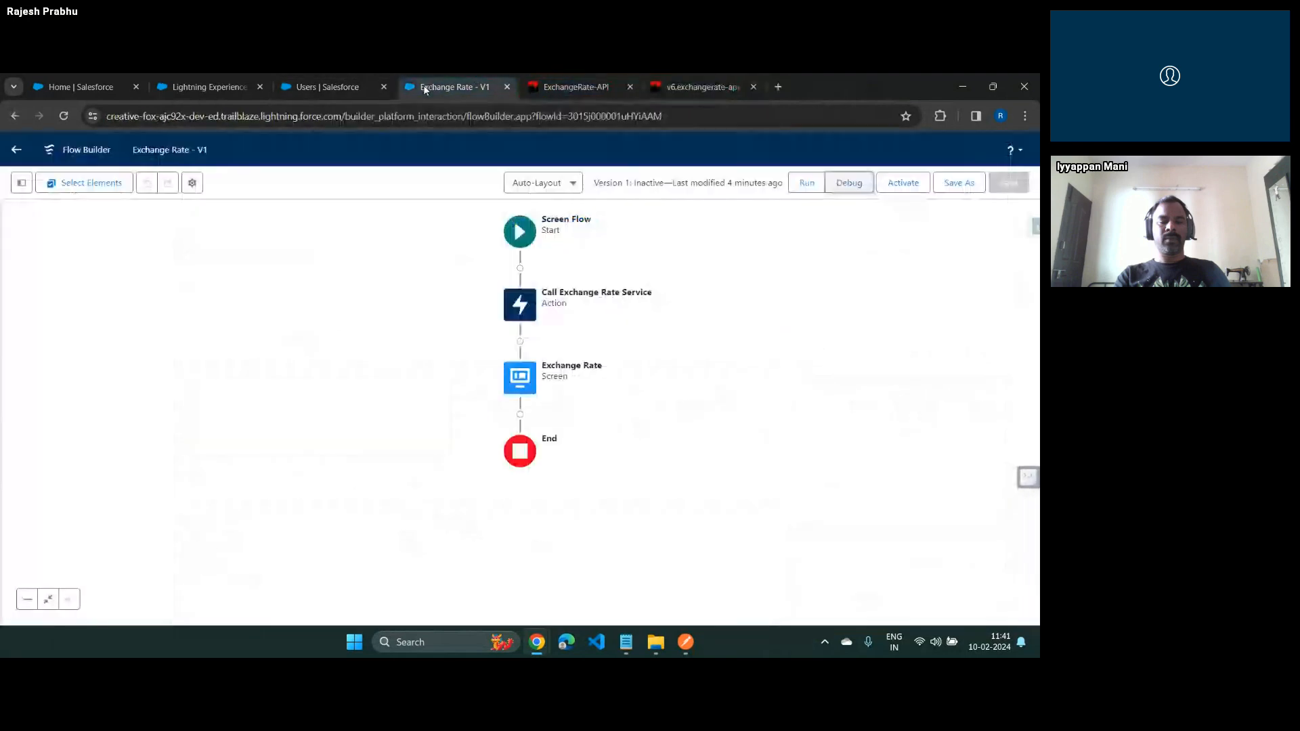
click(850, 192)
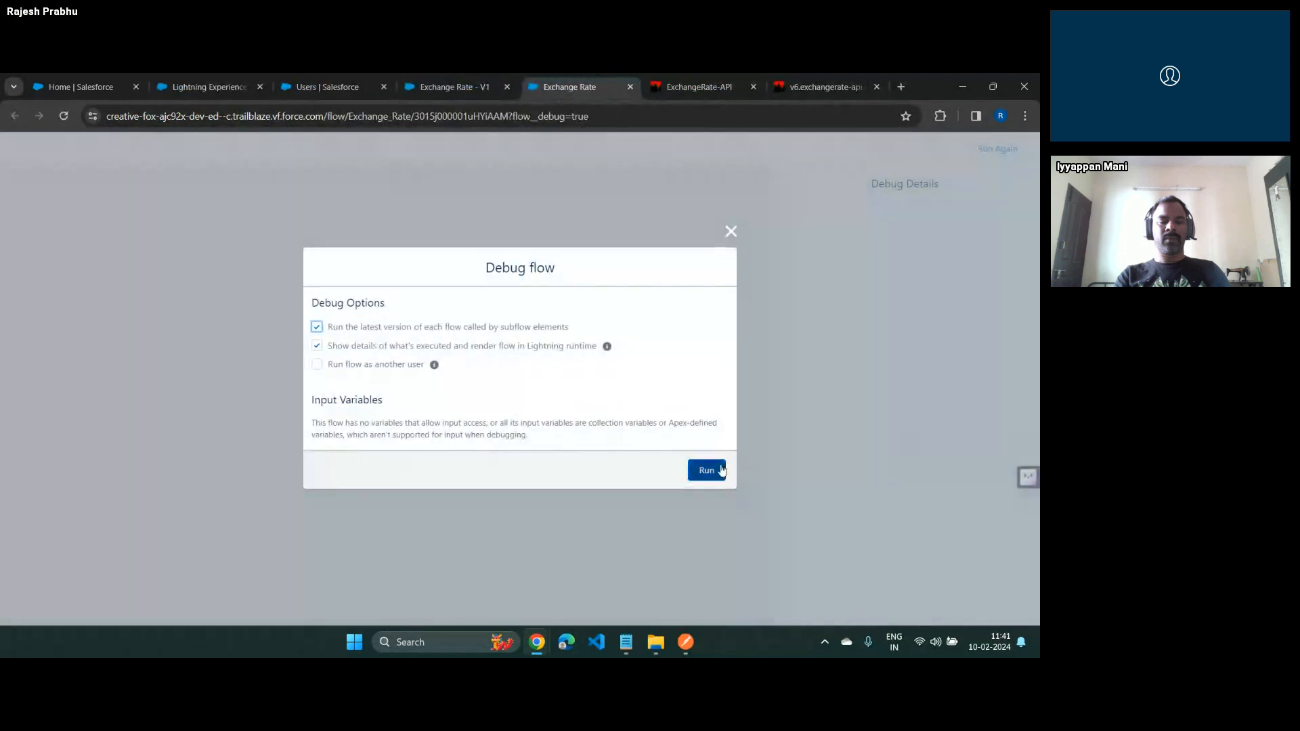
click(712, 470)
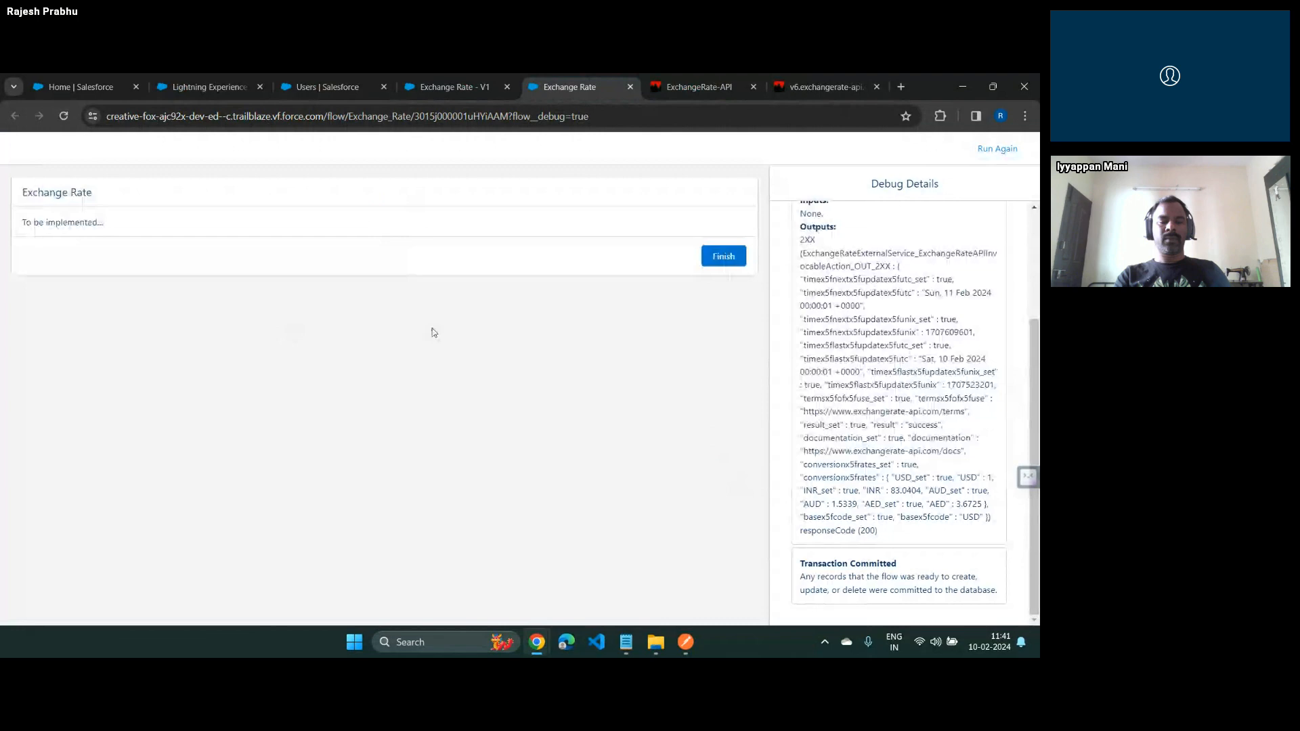
Examine the outputs of the Call Exchange Rate Service action in the debug details
scroll(854, 310, up, 3)
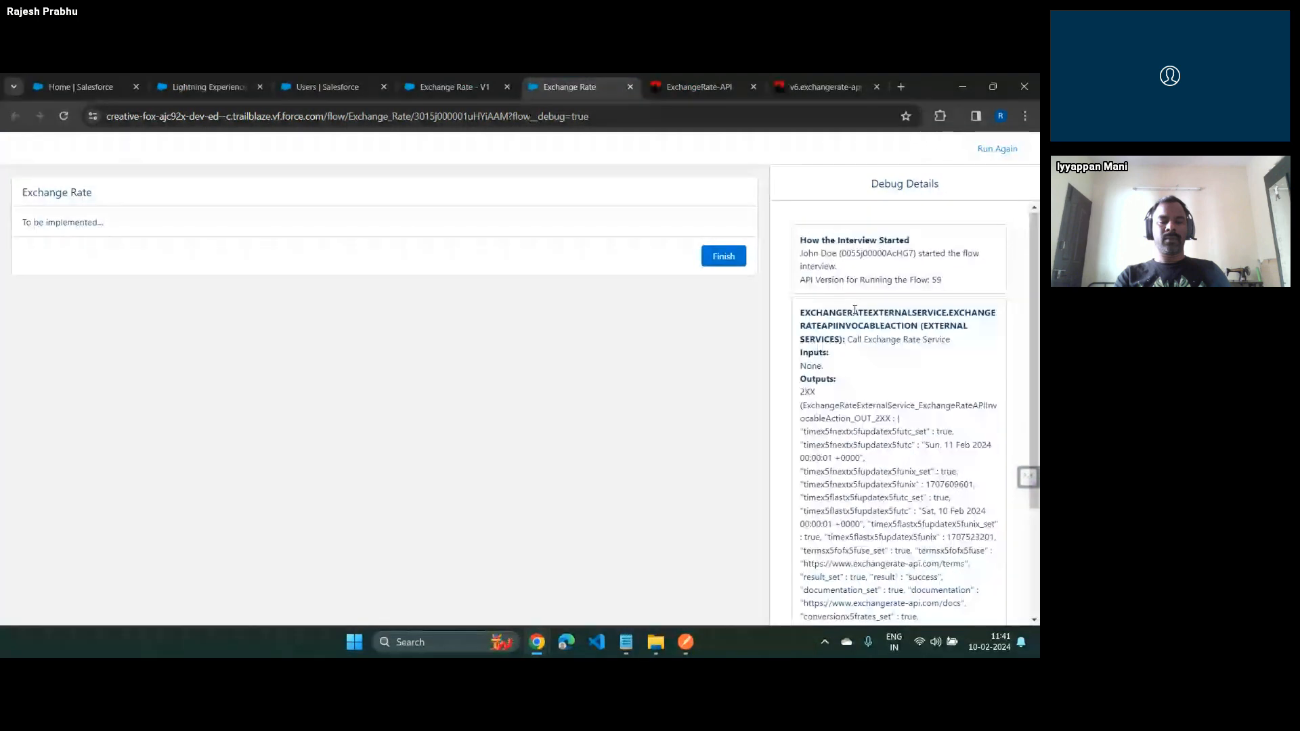
scroll(855, 310, down, 2)
scroll(854, 310, up, 1)
drag(846, 272, 954, 275)
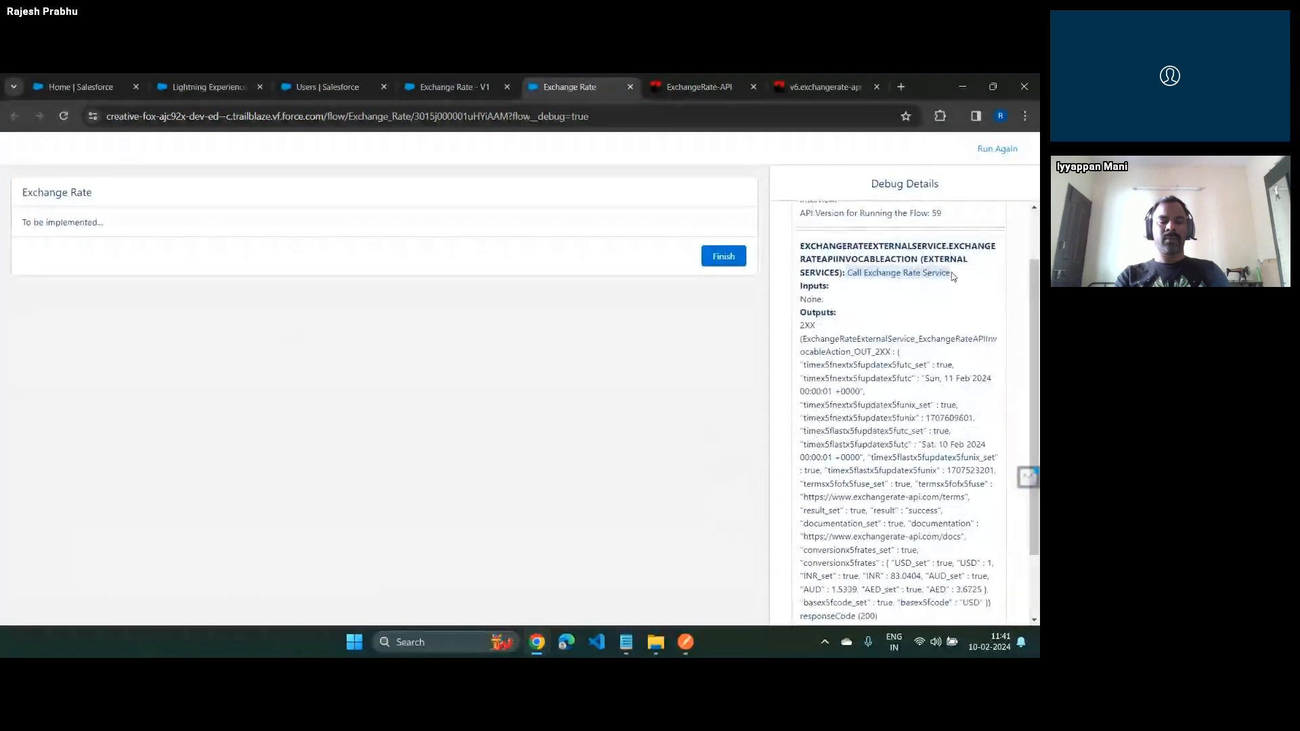
scroll(964, 363, down, 2)
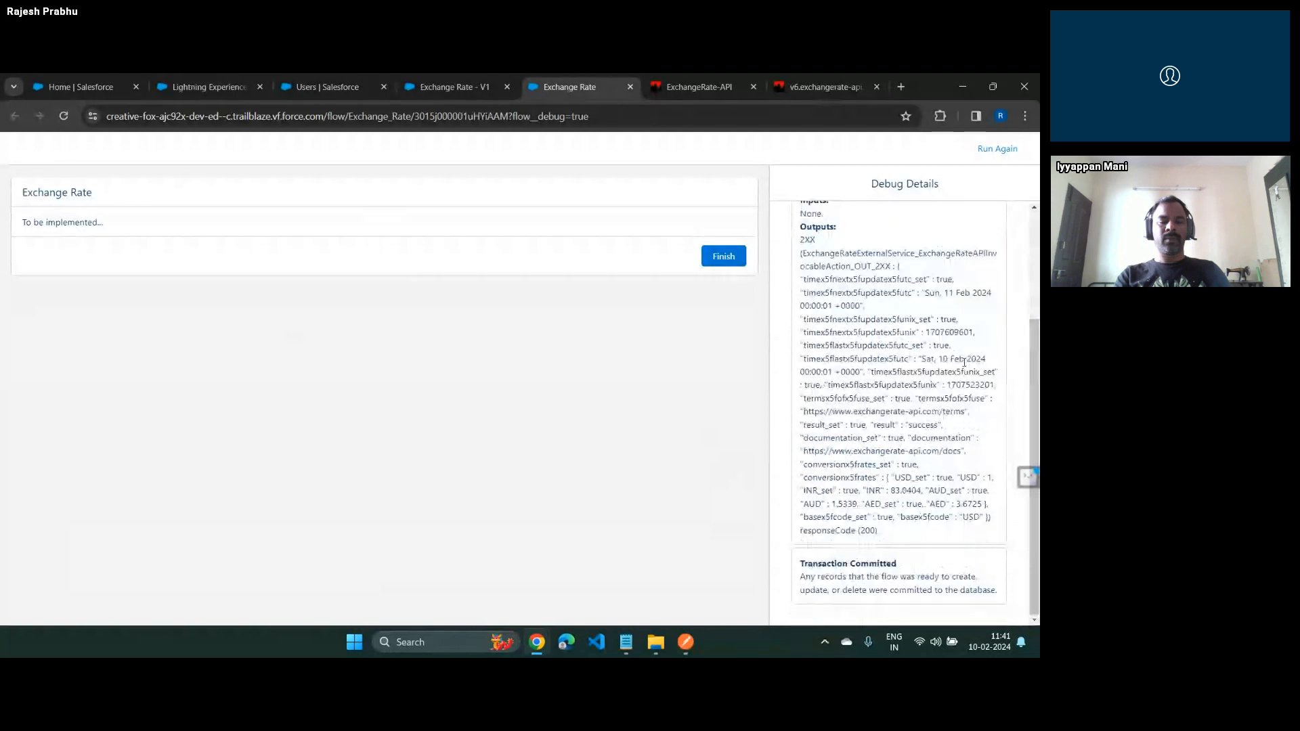
Copy the JSON response from the action's debug outputs and paste it into the validator at jsonlint.com
drag(898, 266, 979, 522)
click(900, 87)
text(on)
key(Return)
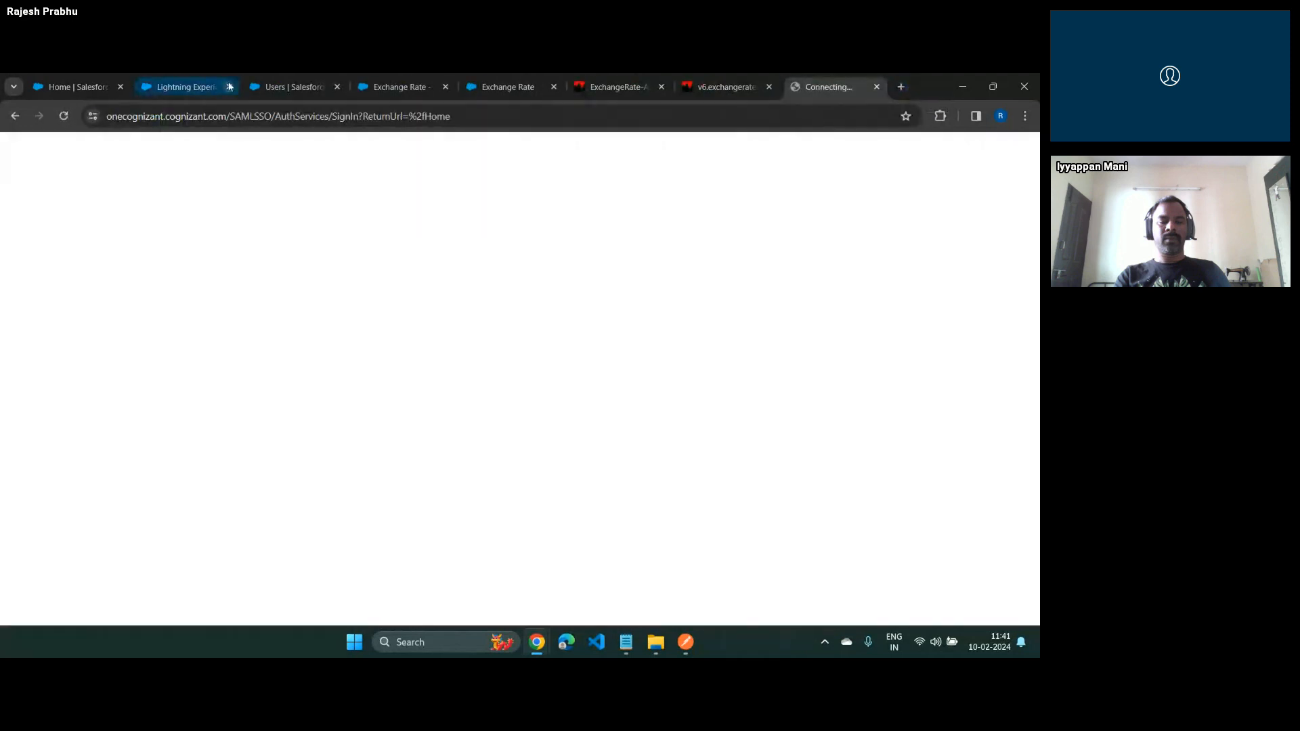
click(275, 116)
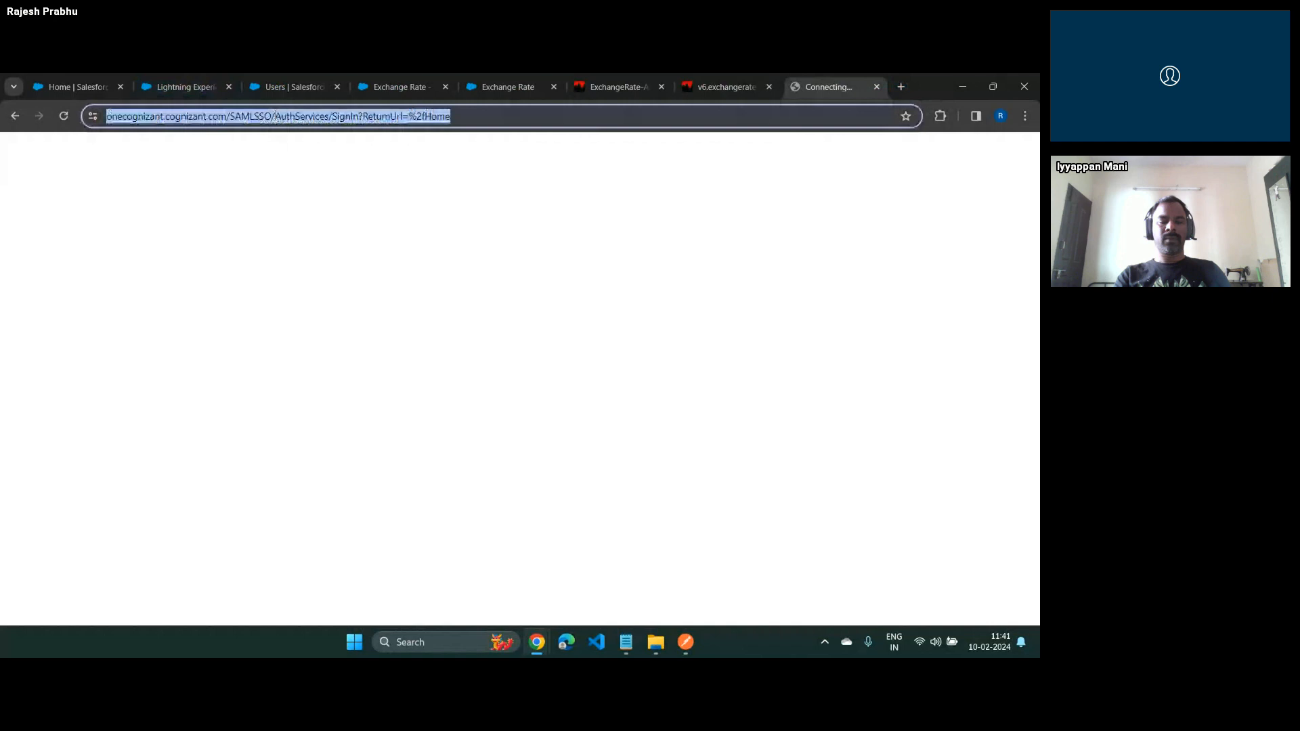
text(js)
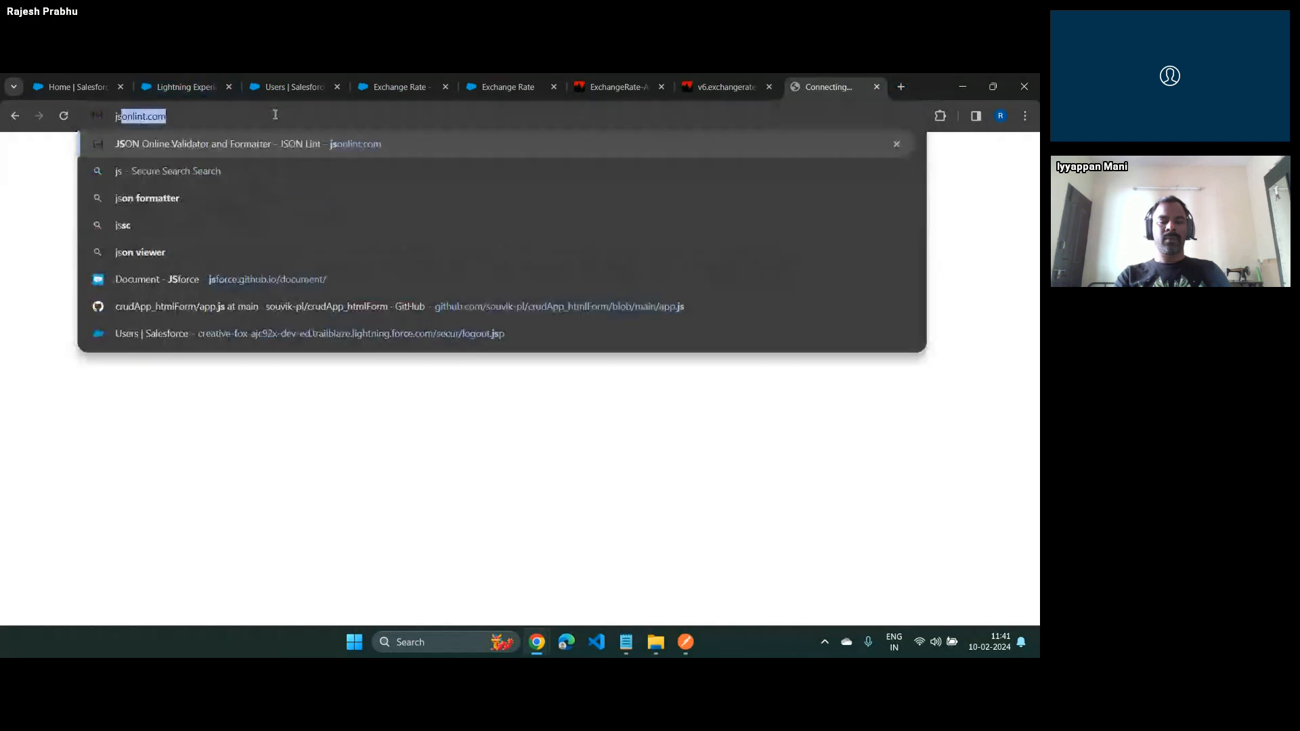
key(Return)
key(ctrl+v)
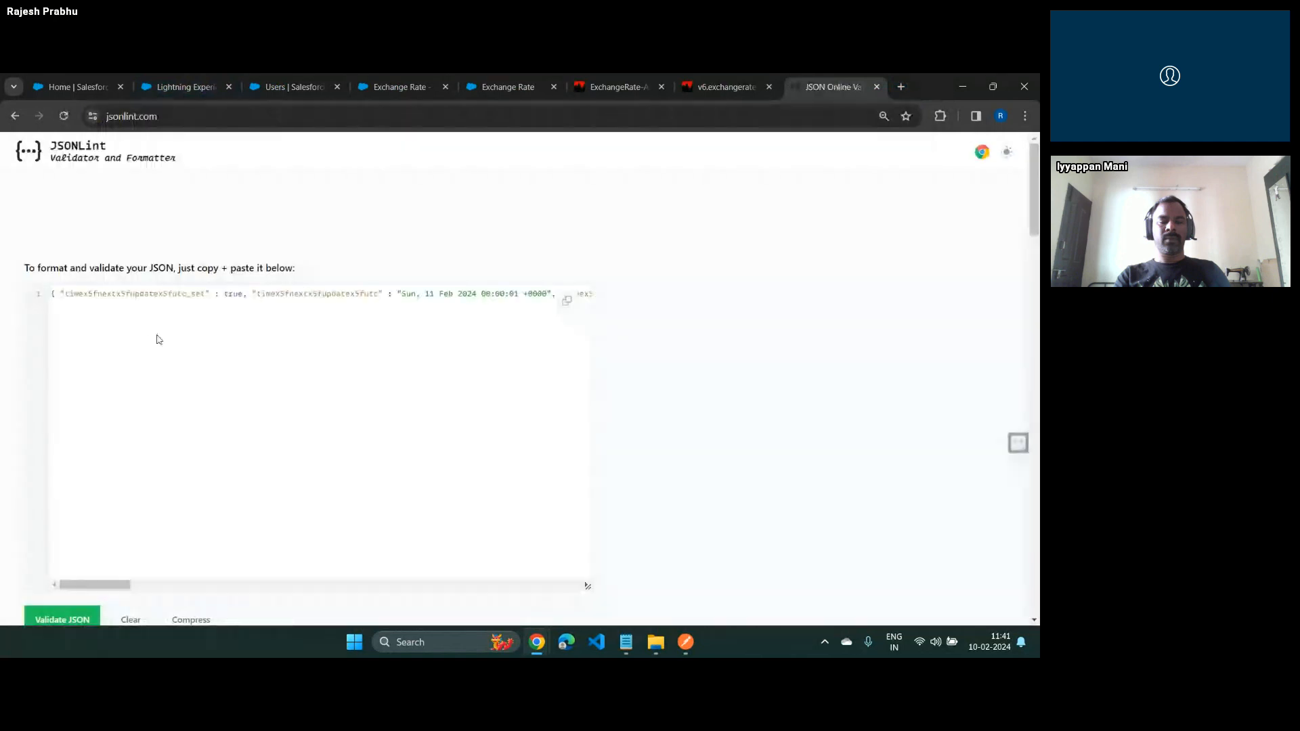
Validate the pasted JSON, remove the extra closing parenthesis at its end, and validate it again
click(159, 340)
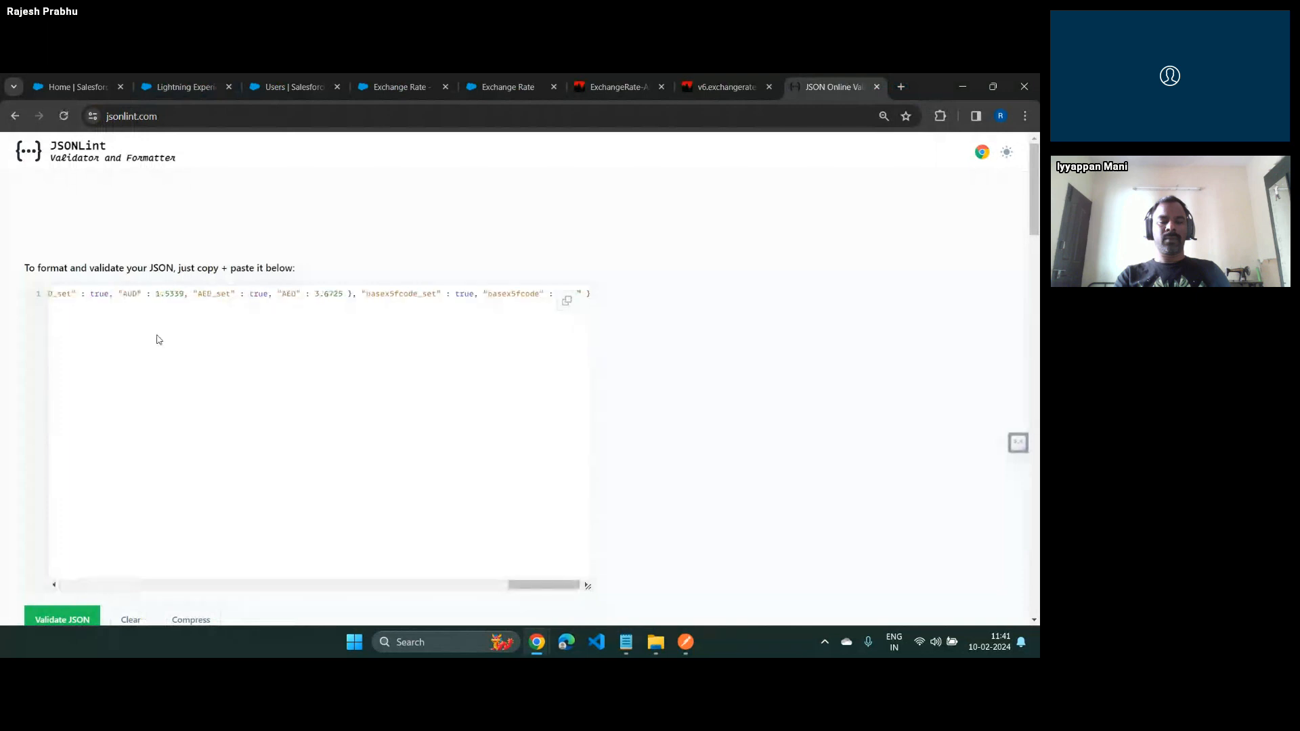
click(64, 620)
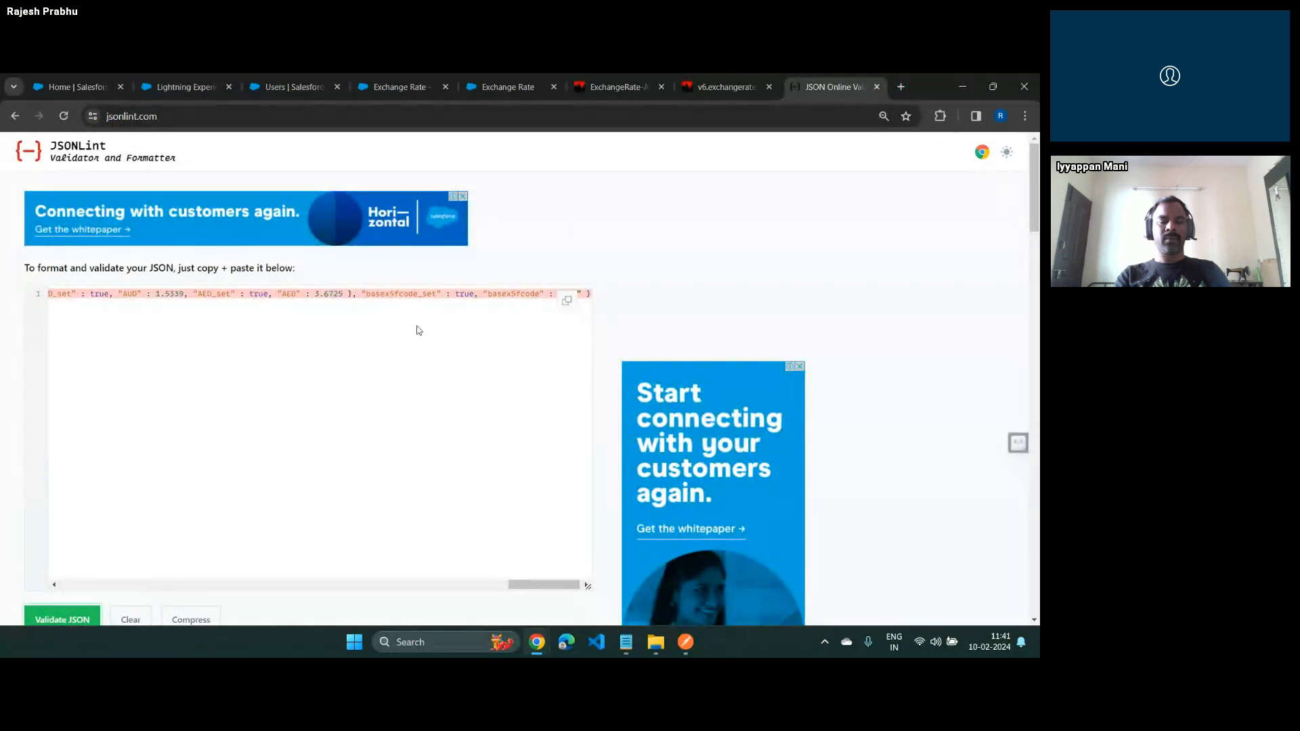
drag(511, 585, 595, 618)
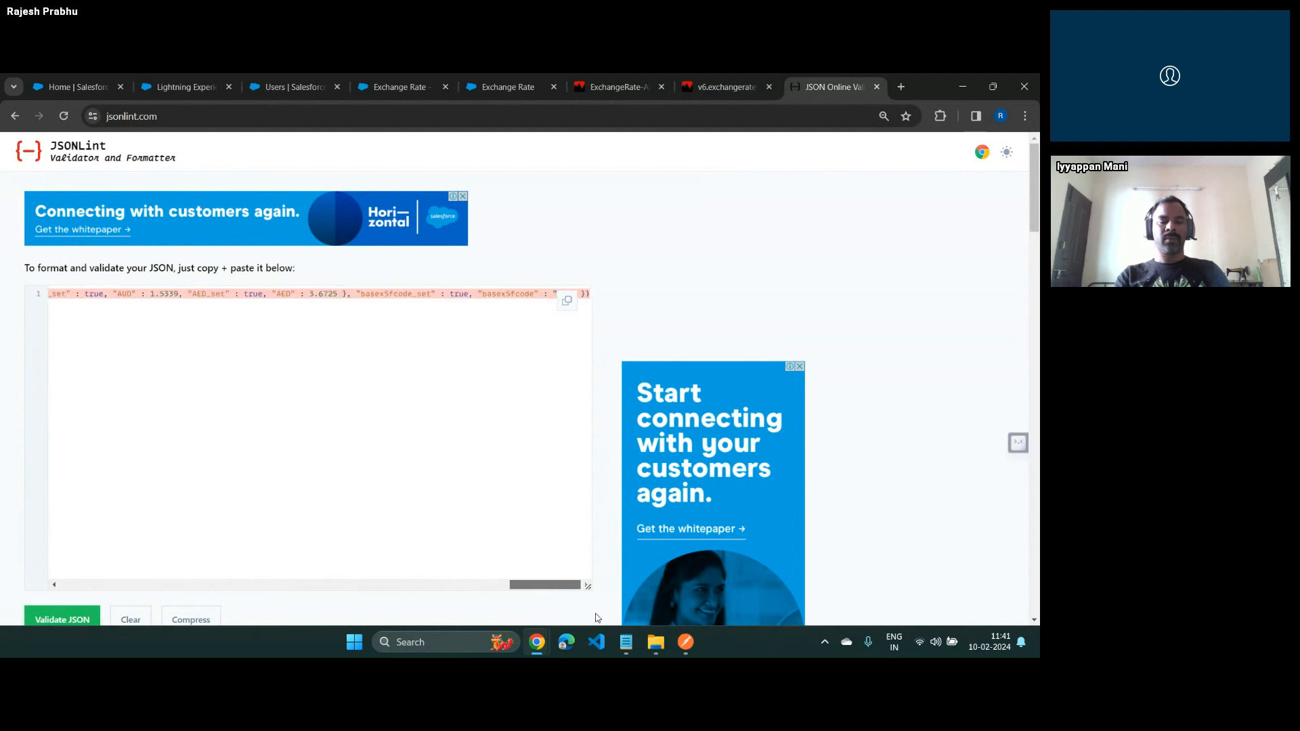
click(586, 312)
key(BackSpace)
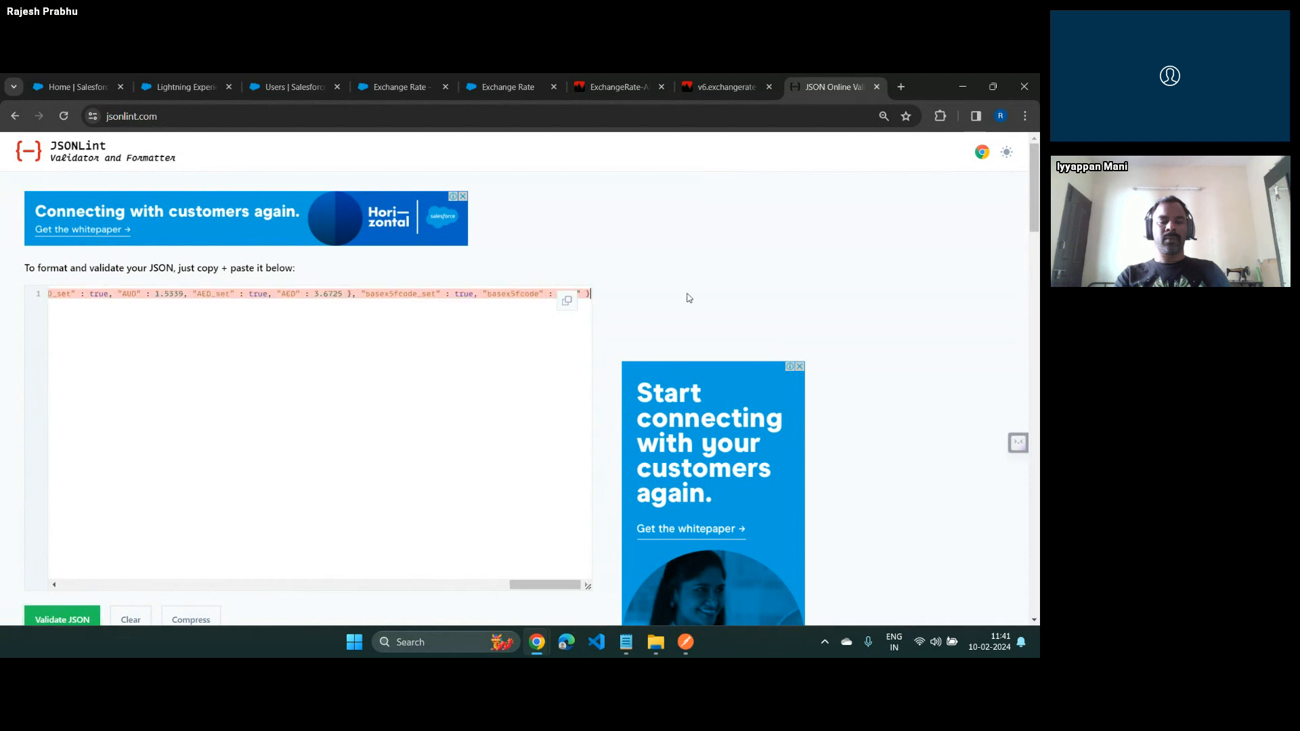
click(65, 620)
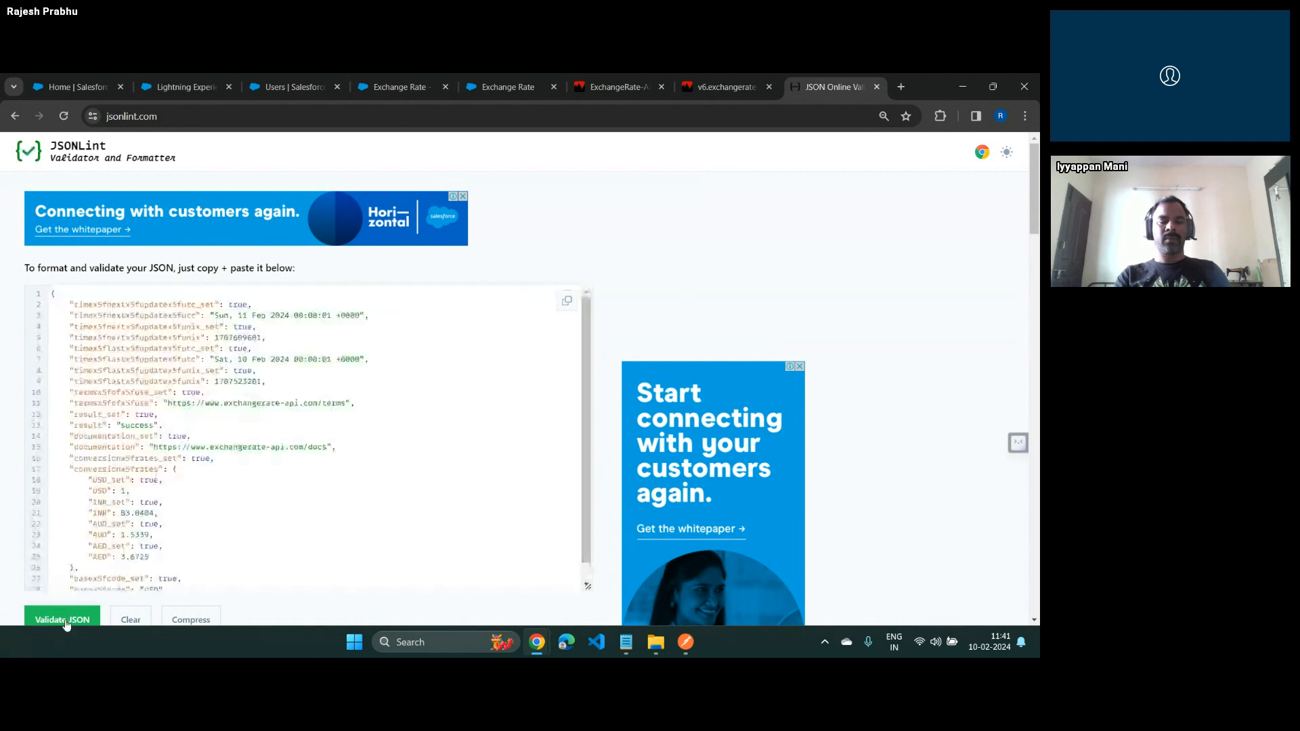
Examine the conversionx5frates block in the formatted JSON response
scroll(209, 373, down, 1)
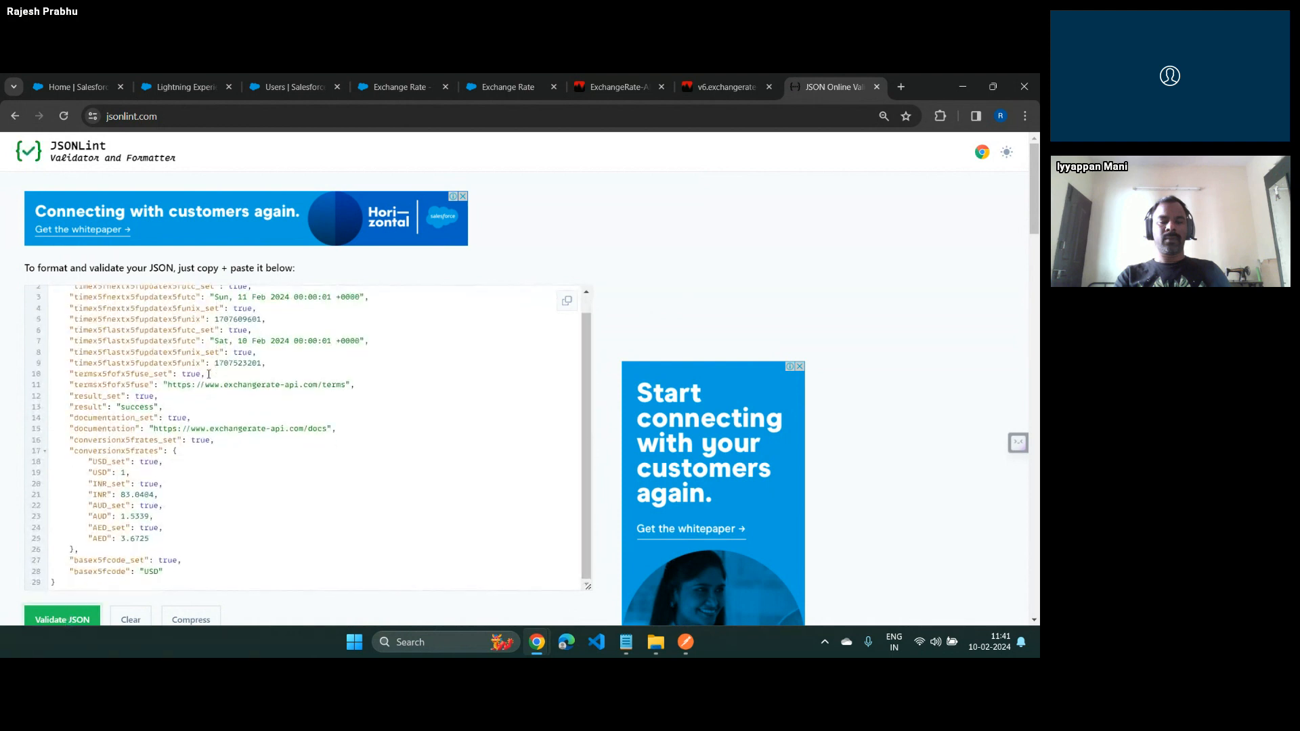
drag(71, 450, 79, 549)
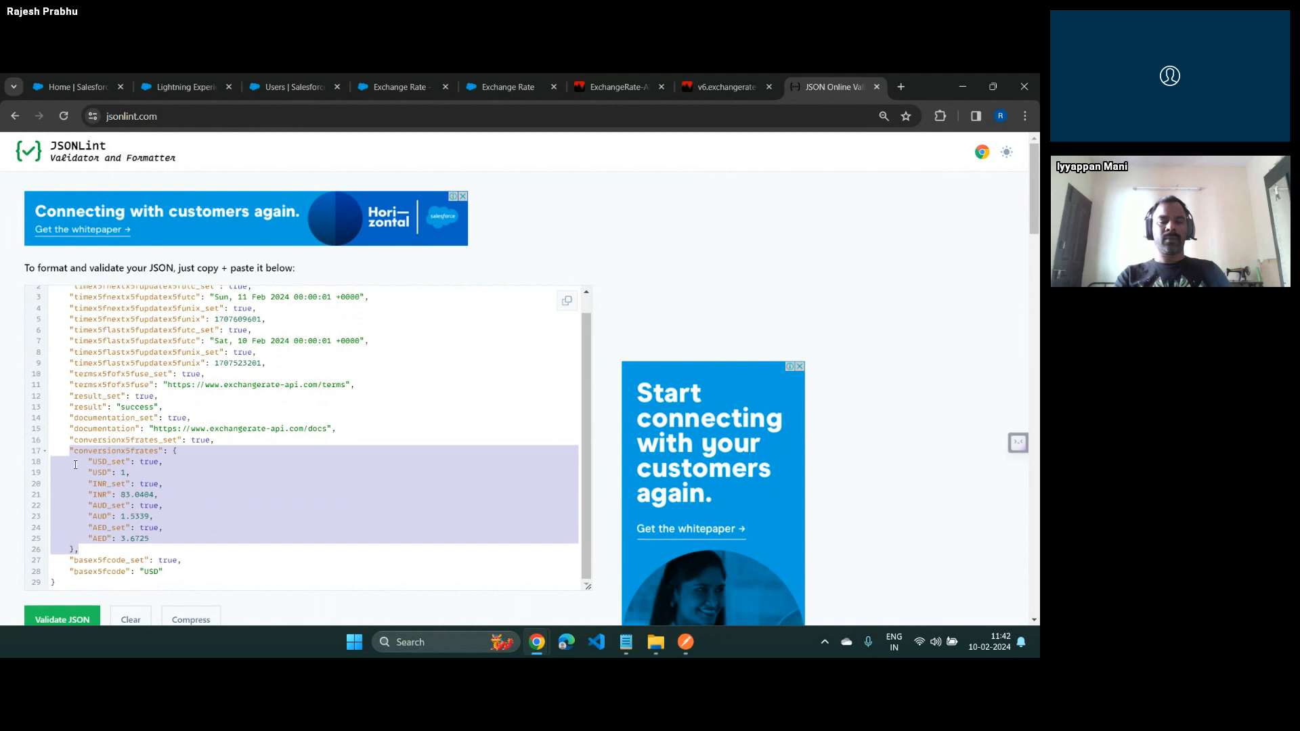
double_click(117, 448)
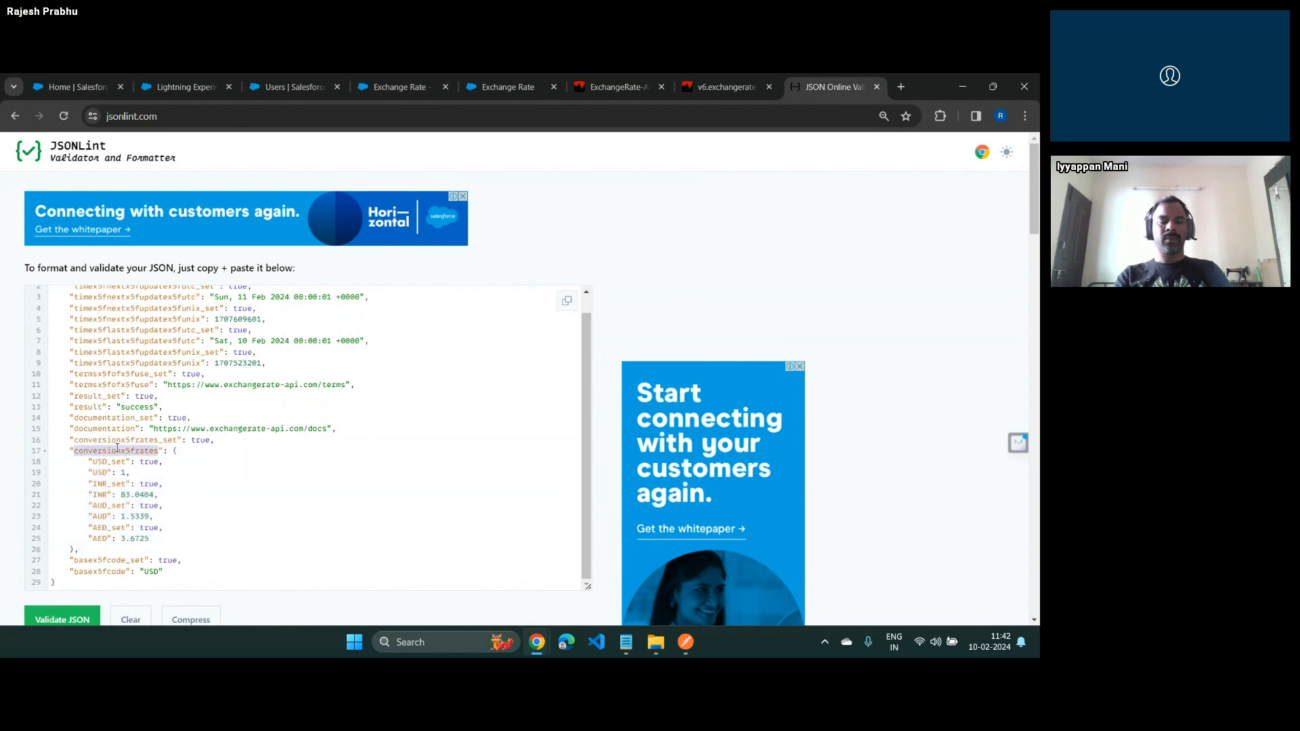
scroll(117, 448, up, 1)
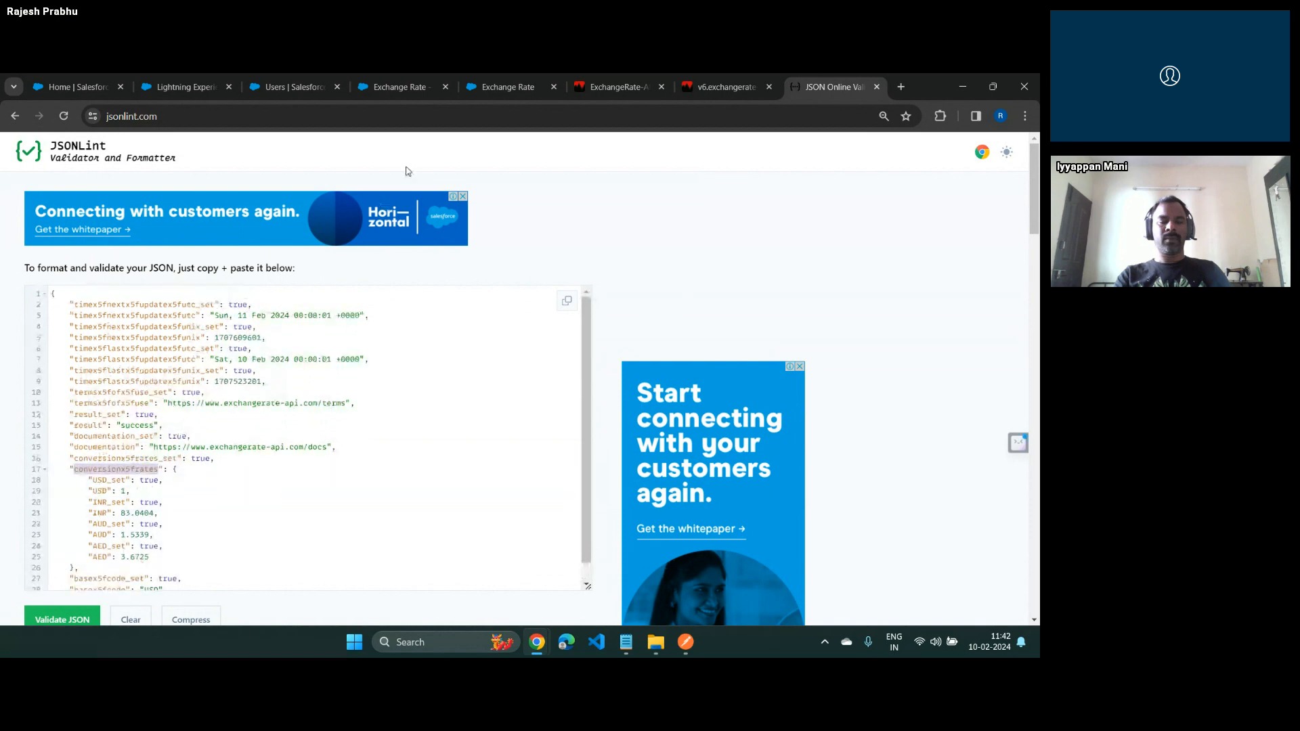
Replace the placeholder text in the flow's Exchange Rate screen display text with "1 USD ="
click(497, 93)
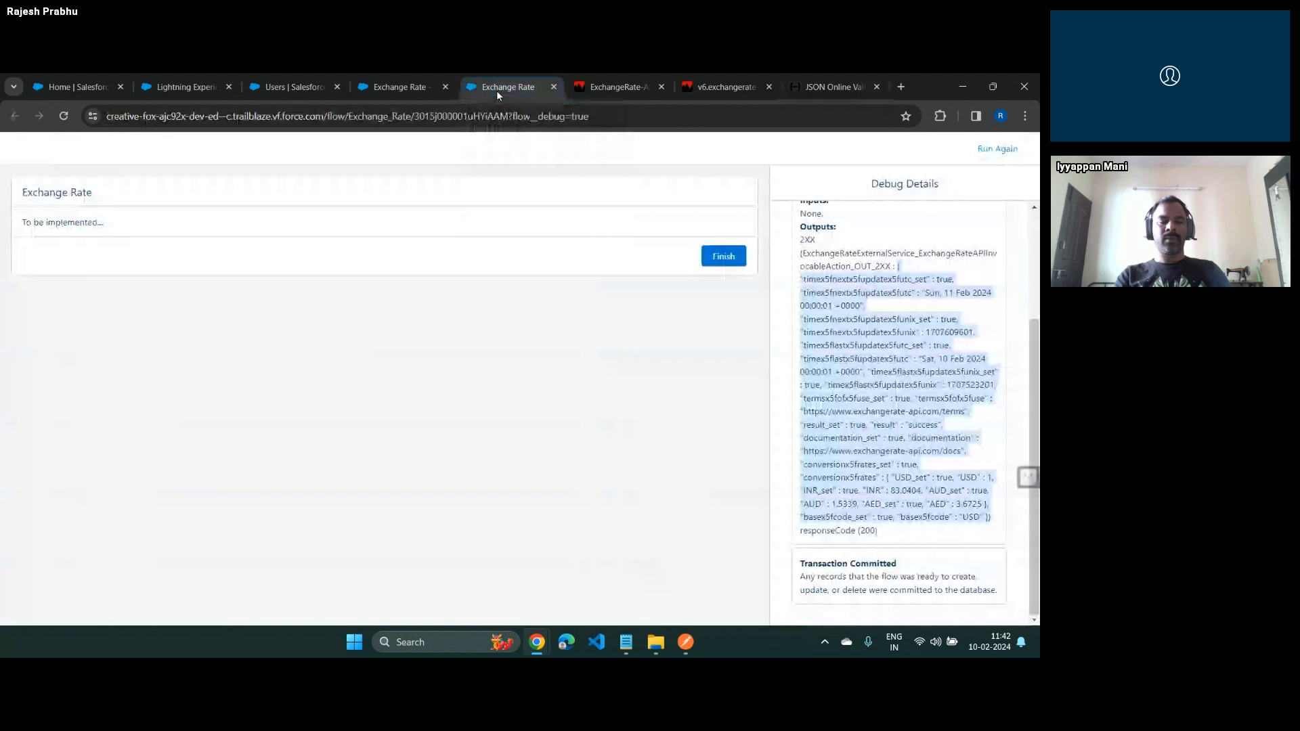
click(405, 90)
double_click(507, 367)
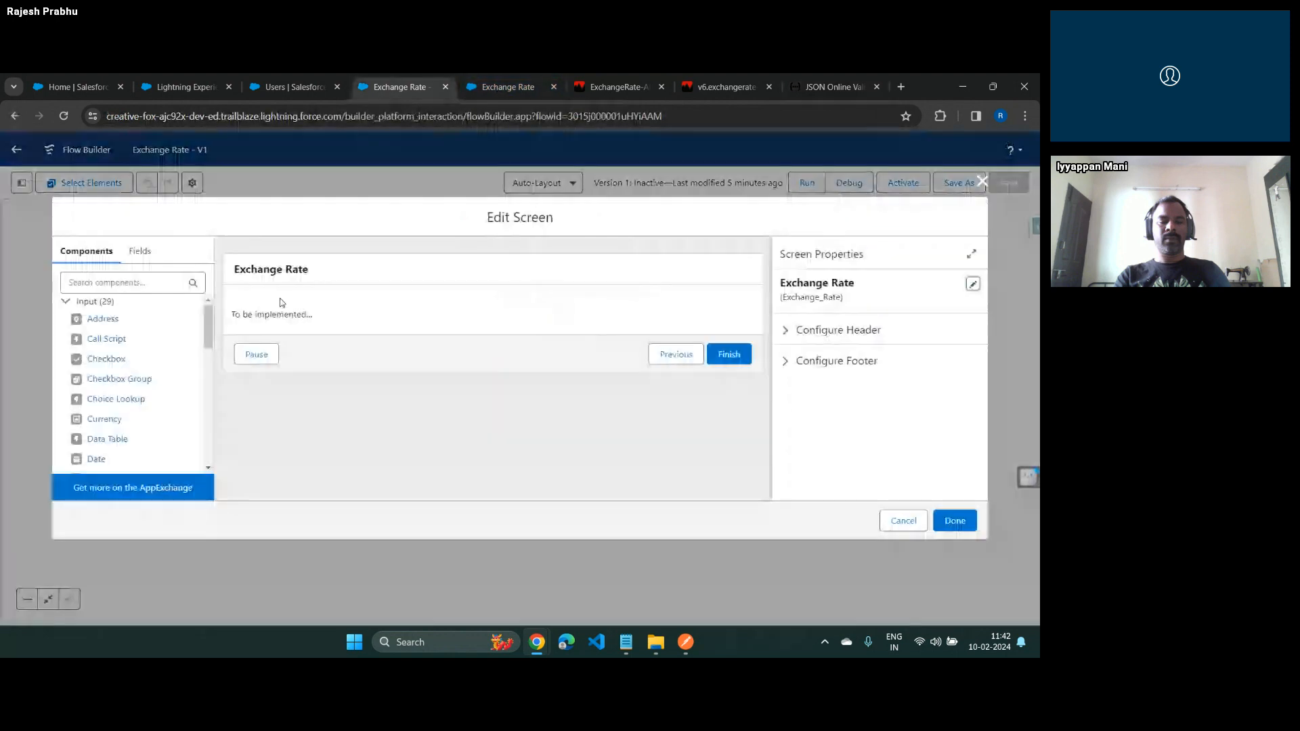
click(278, 303)
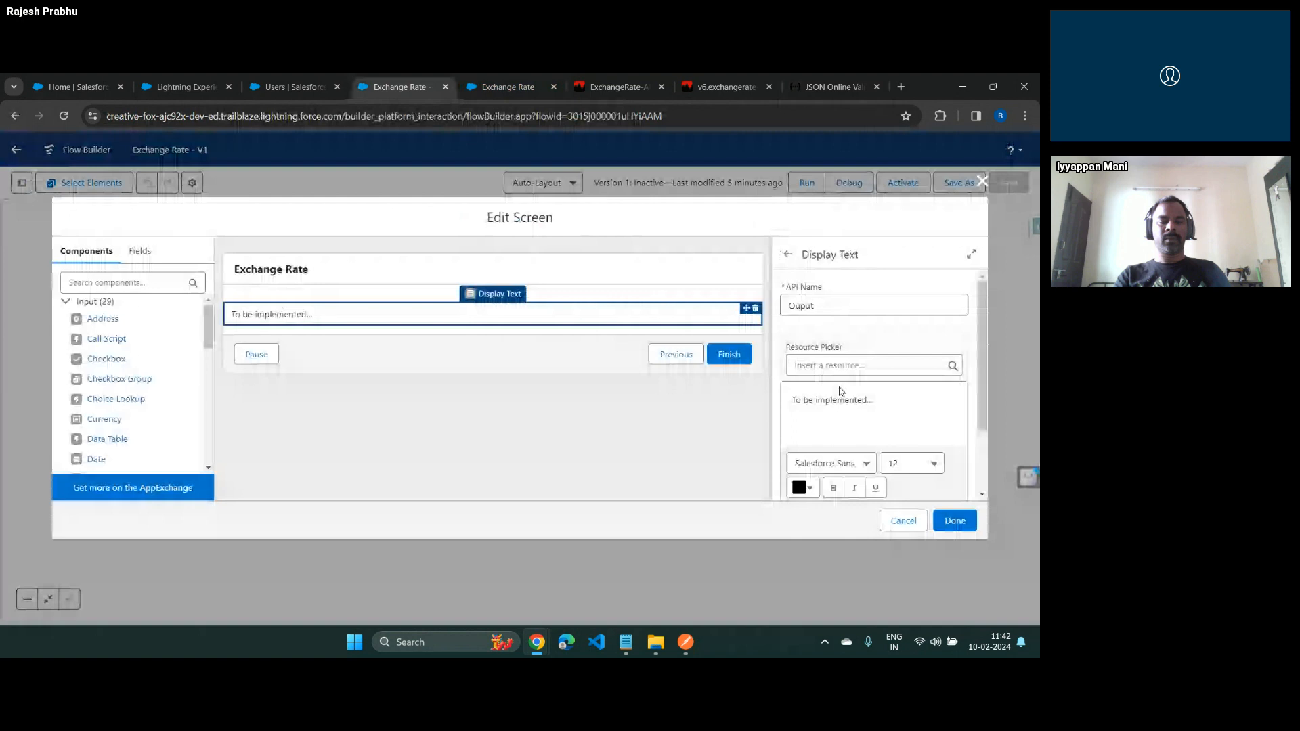
triple_click(843, 400)
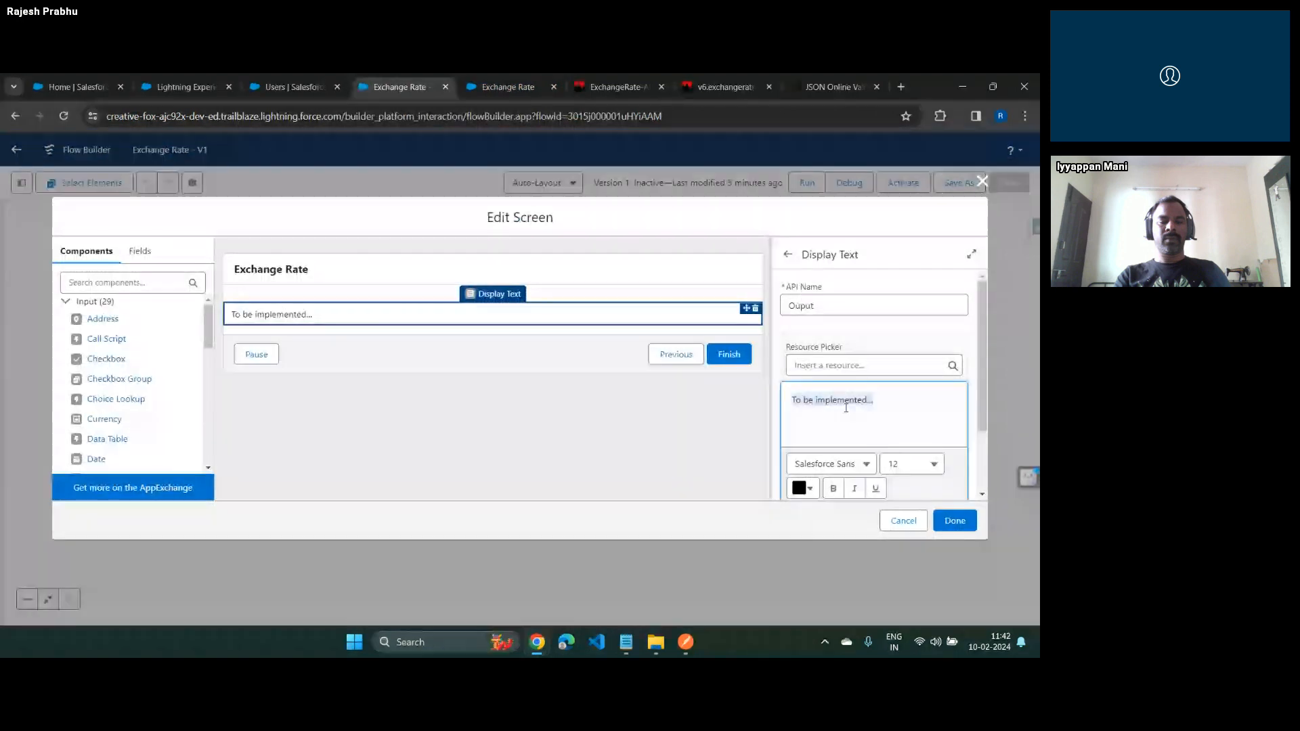
text(1ISD)
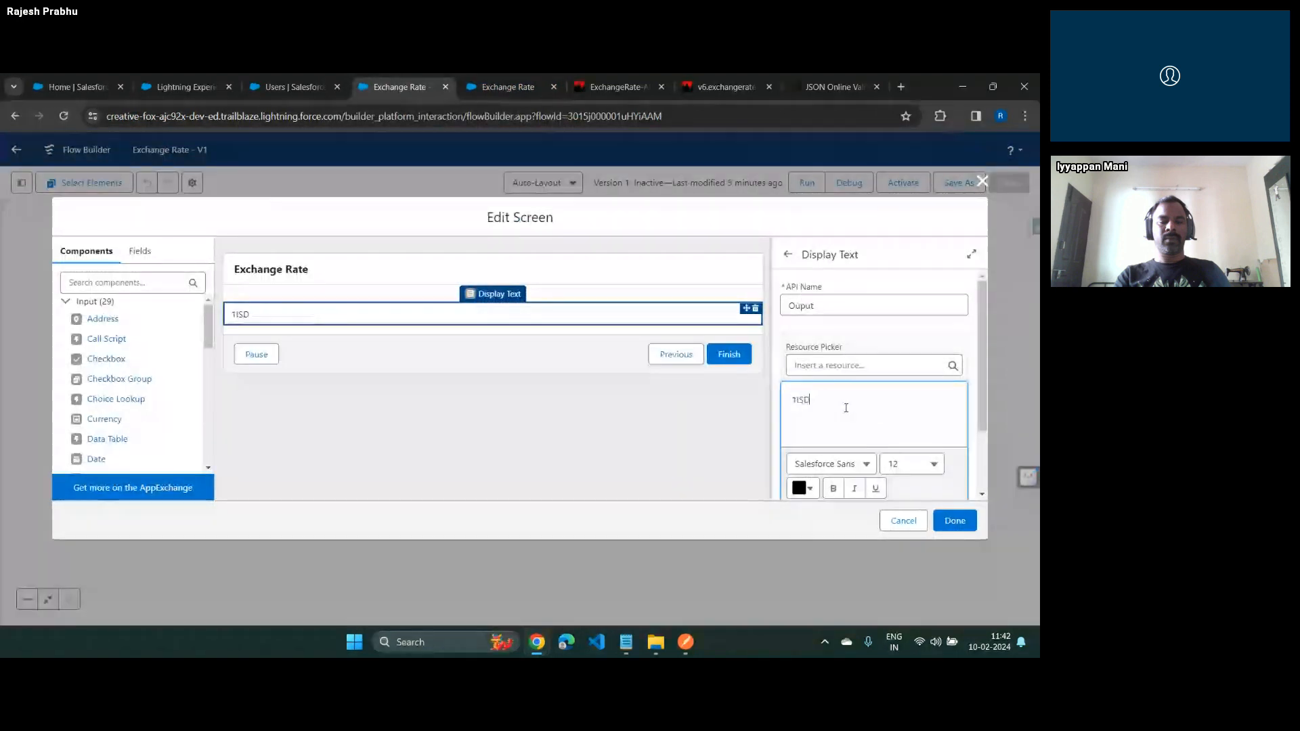
key(BackSpace)
key(BackSpace)
key(BackSpace)
text(USD =)
click(854, 364)
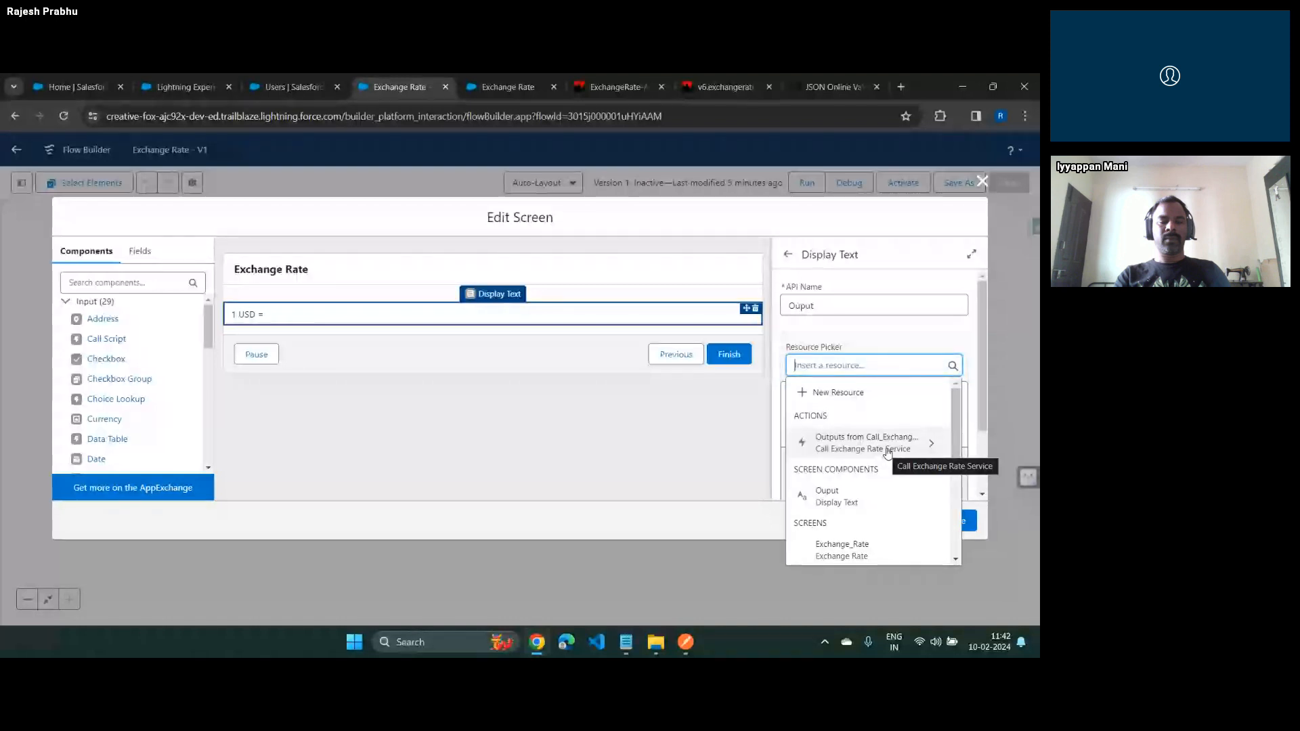
click(888, 446)
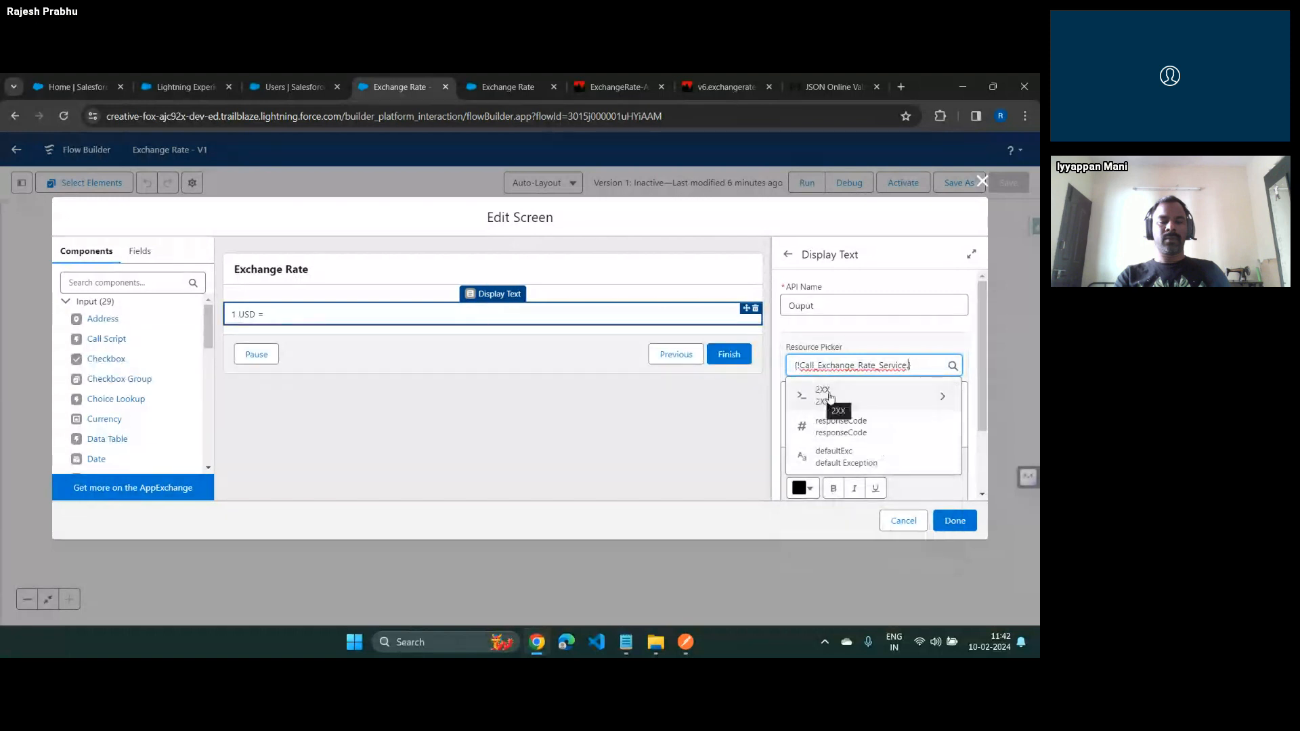
click(848, 90)
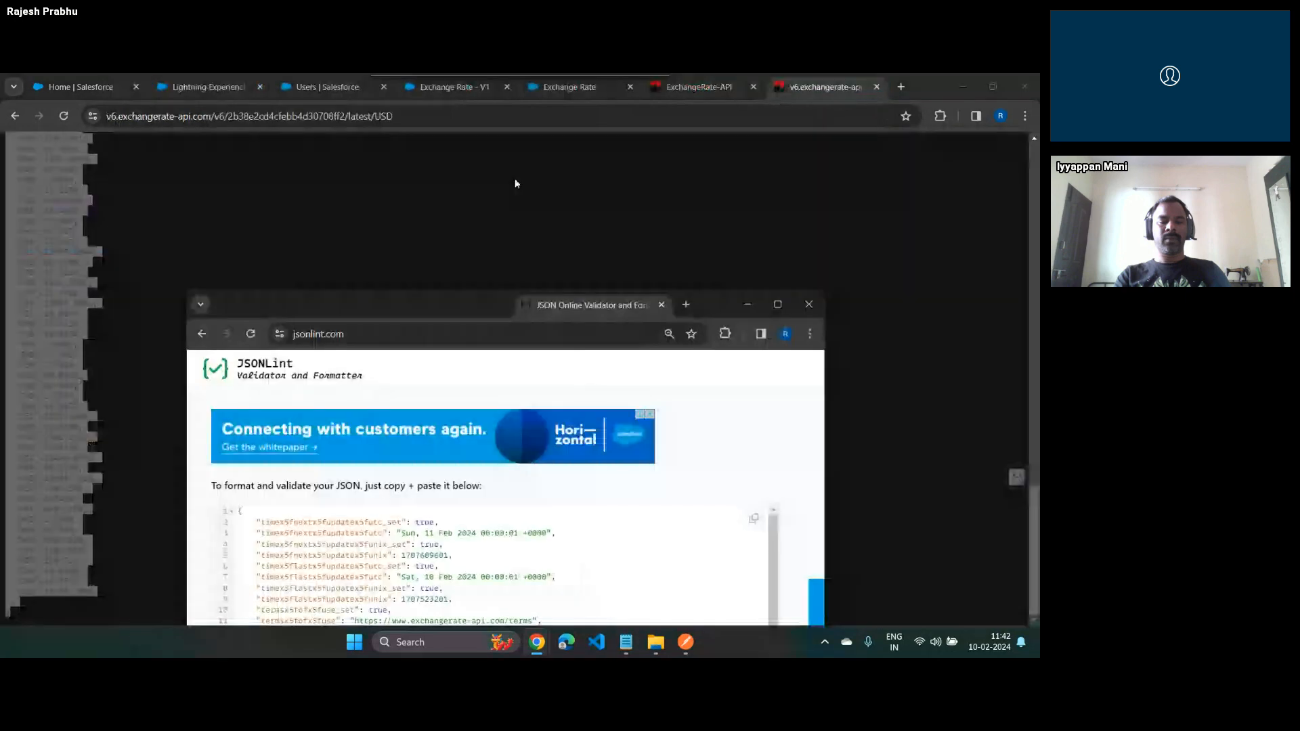
click(457, 88)
key(alt+Tab)
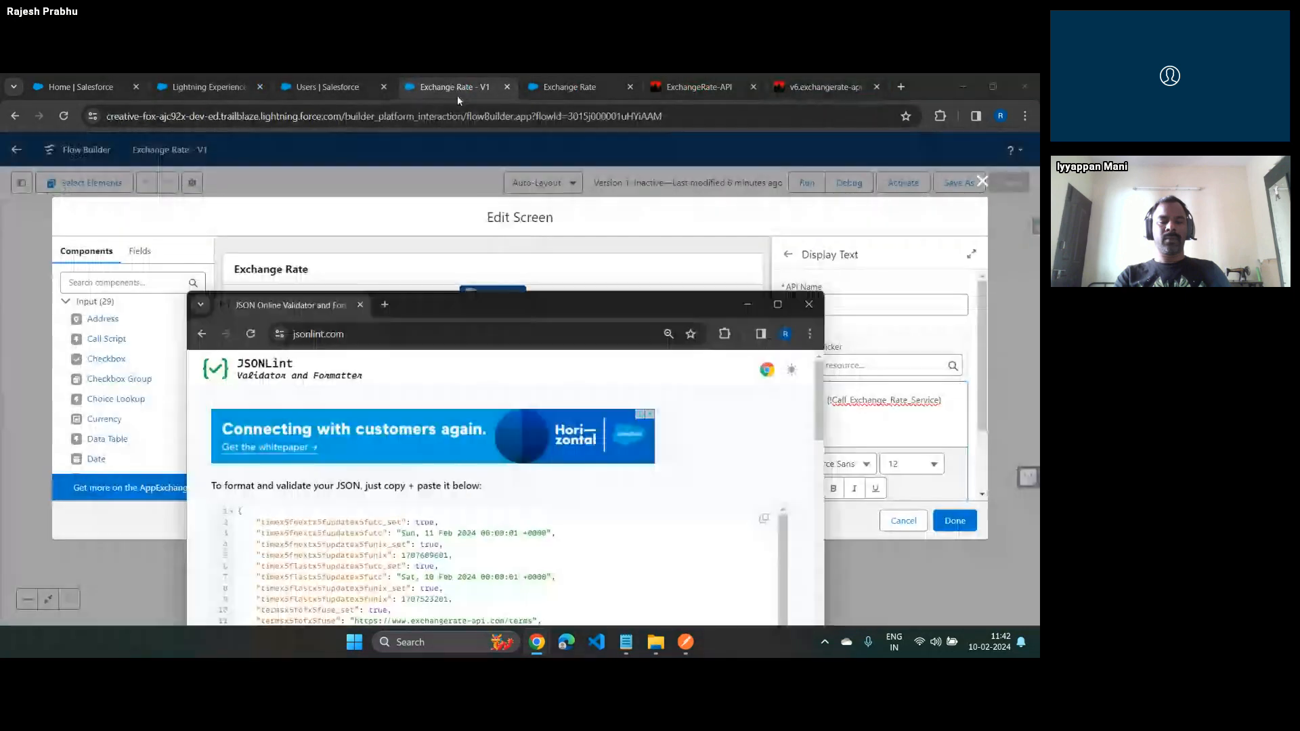
drag(574, 312, 494, 154)
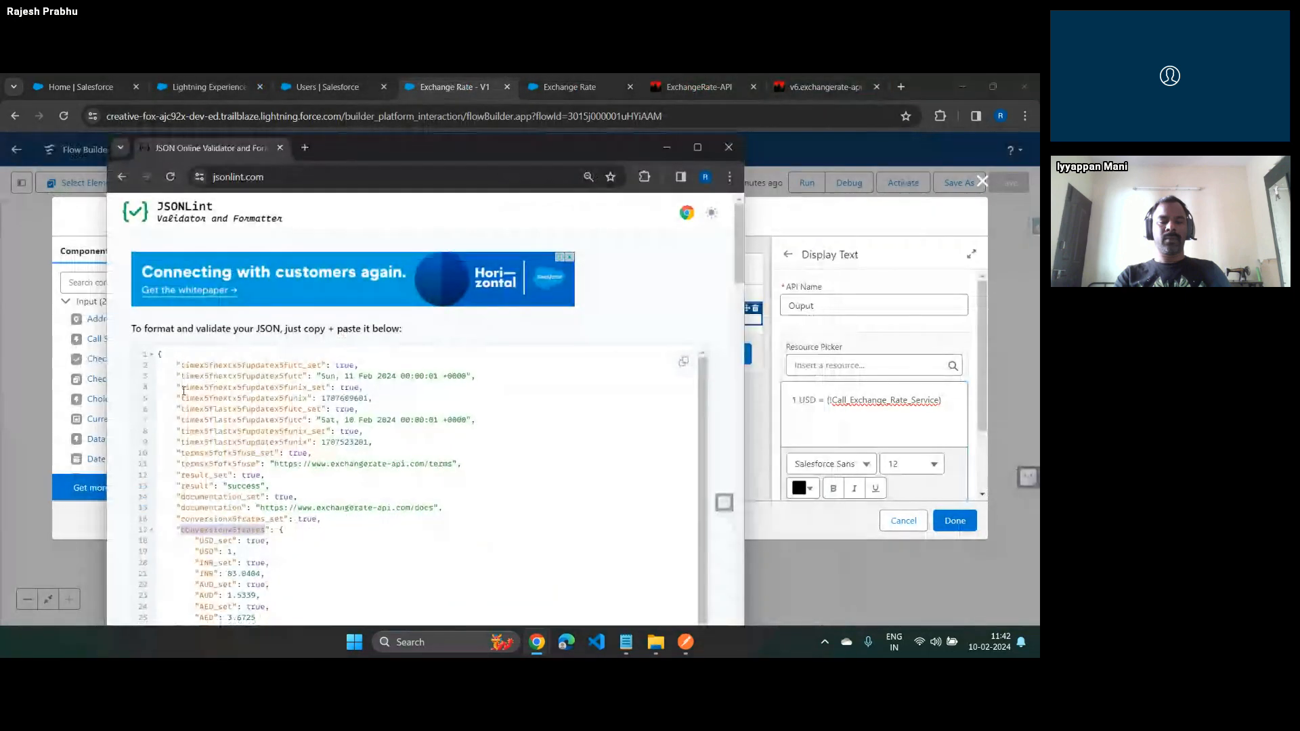
click(960, 411)
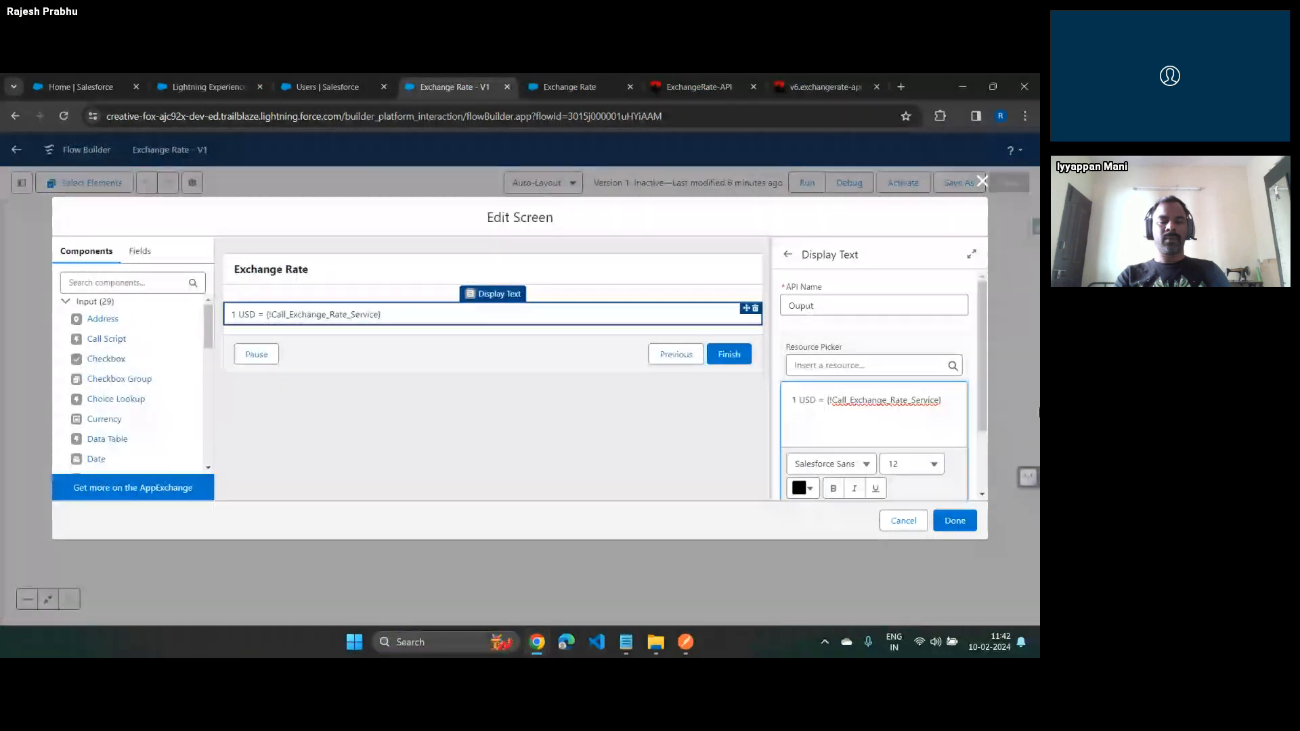
key(ctrl+shift+Left)
key(ctrl+shift+Left)
key(ctrl+shift+Left)
key(ctrl+shift+Left)
key(ctrl+shift+Right)
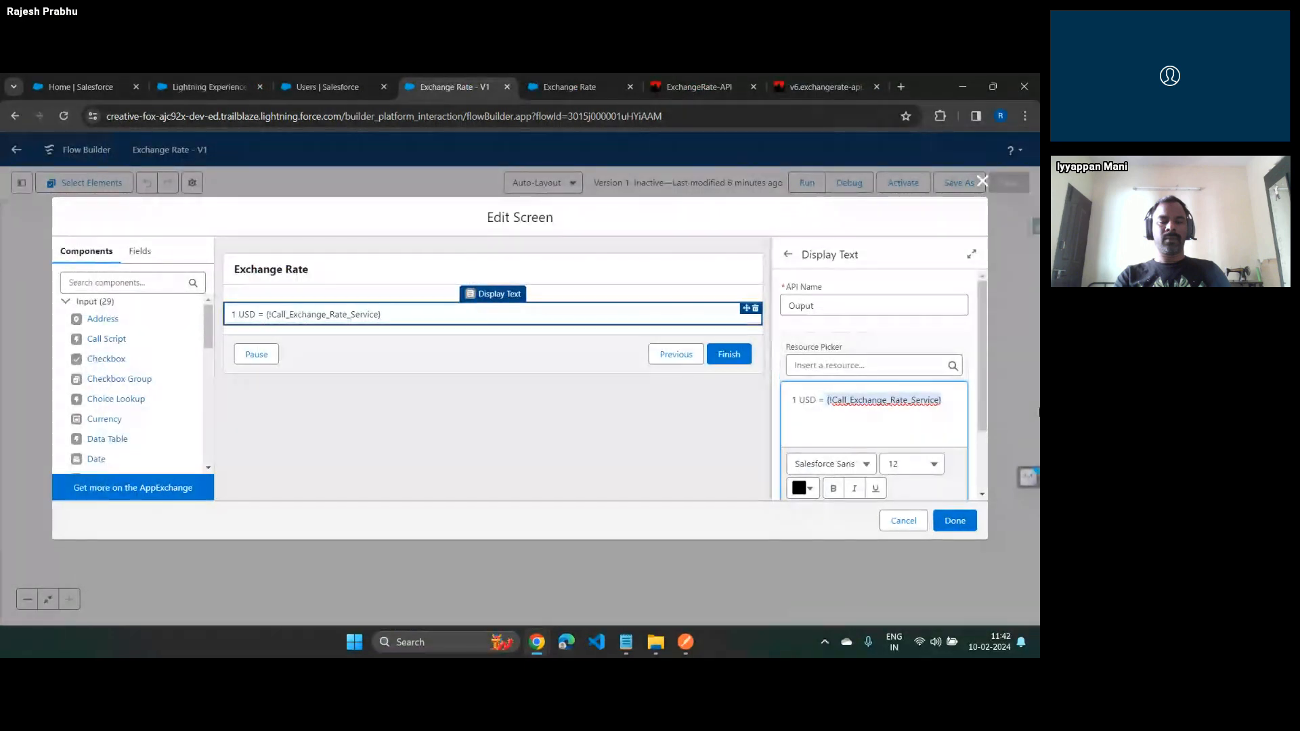
key(BackSpace)
Insert the INR rate from the Call Exchange Rate Service 2XX conversionx5frates output after "1 USD =", followed by a bold INR label
key(alt+Tab)
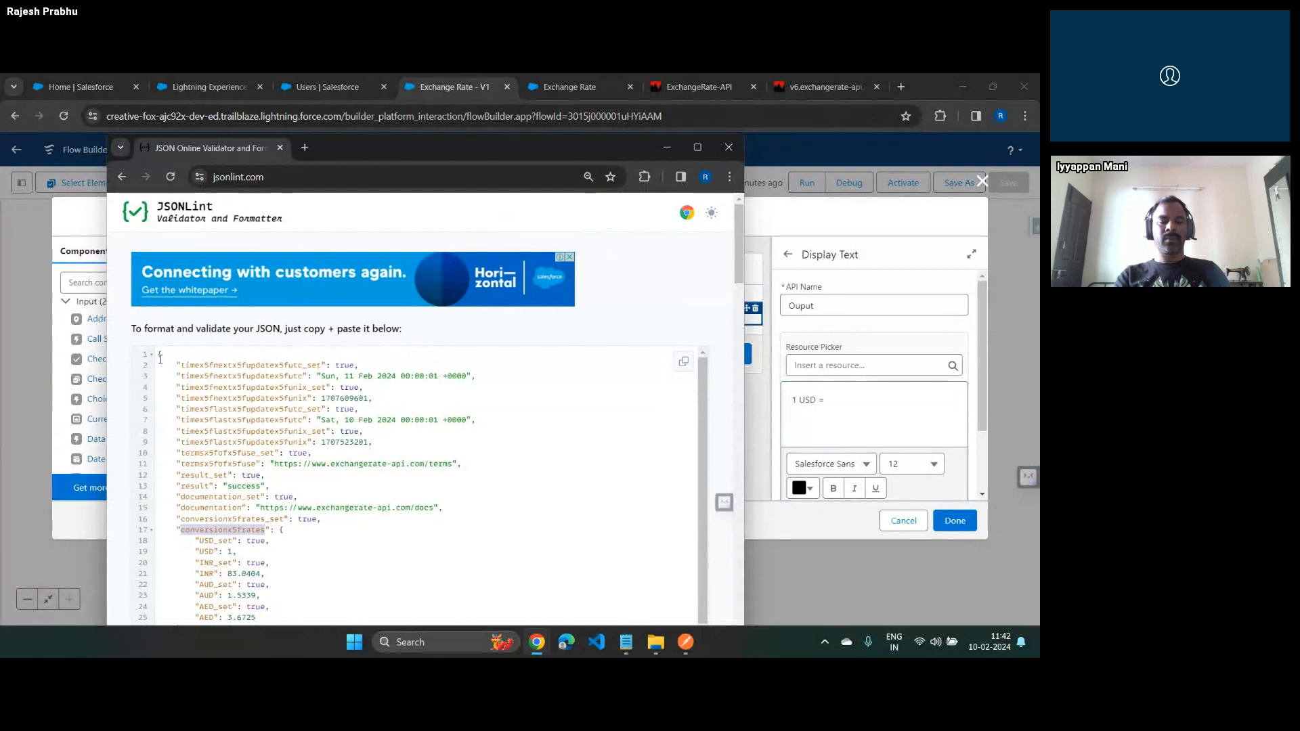
drag(160, 354, 185, 477)
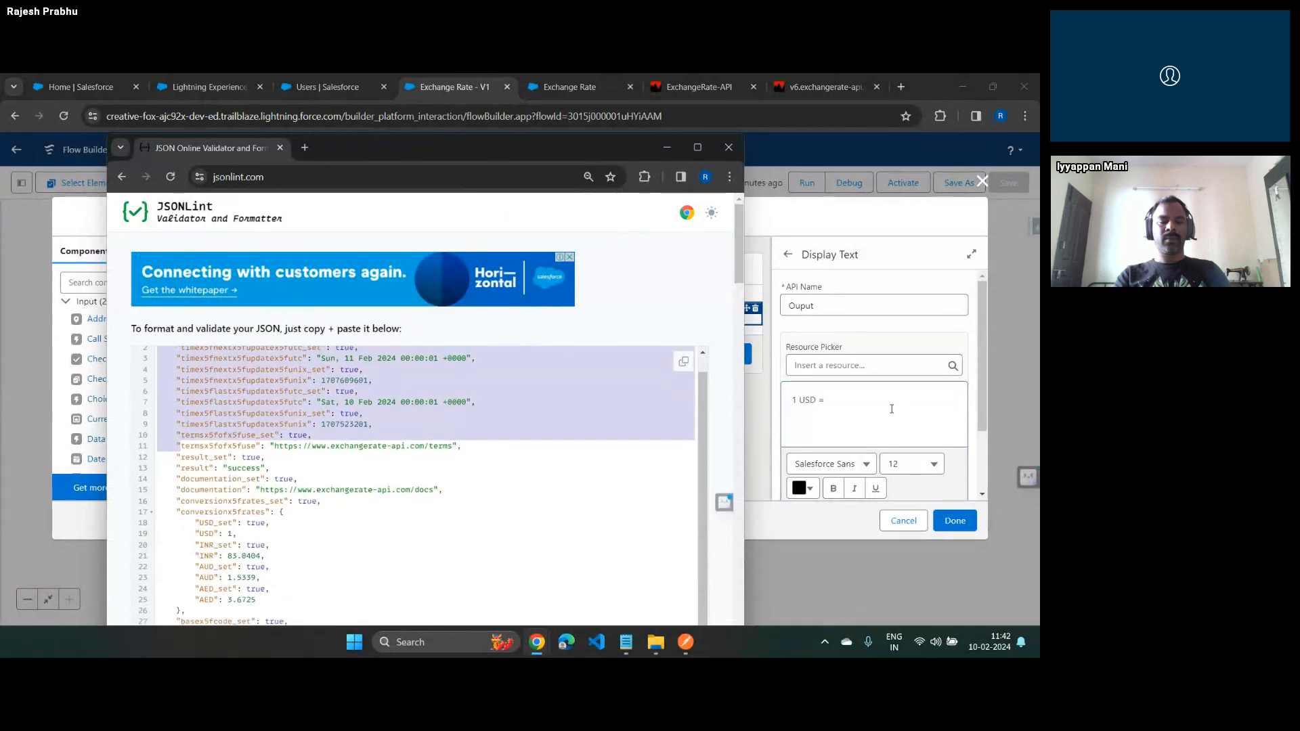
key(alt+Tab)
click(867, 366)
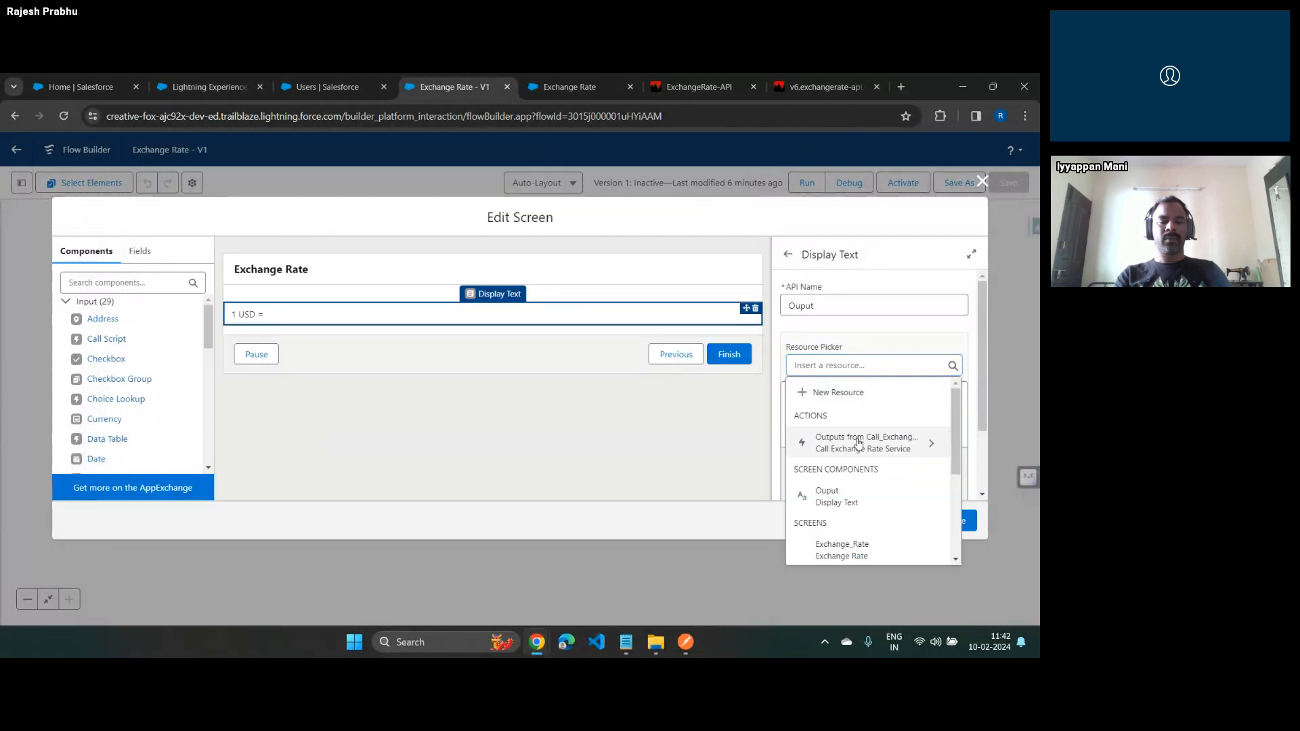
click(847, 436)
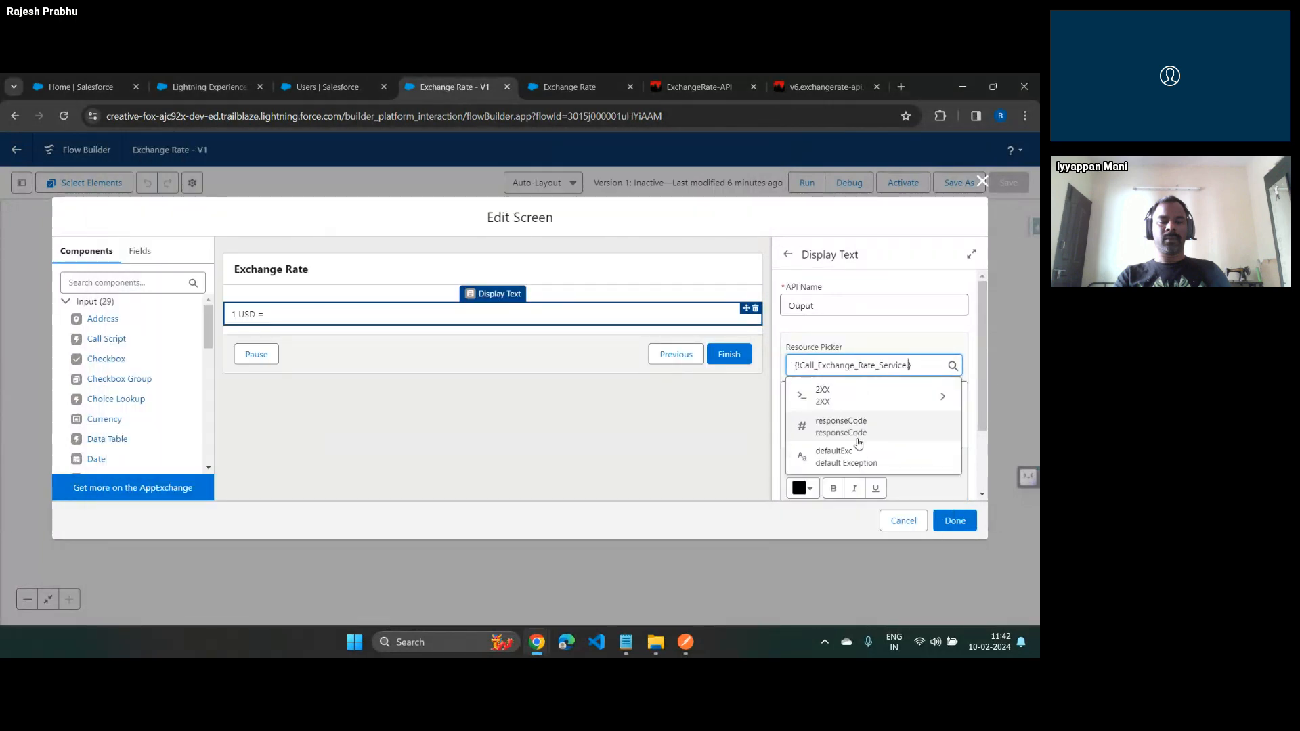
click(843, 399)
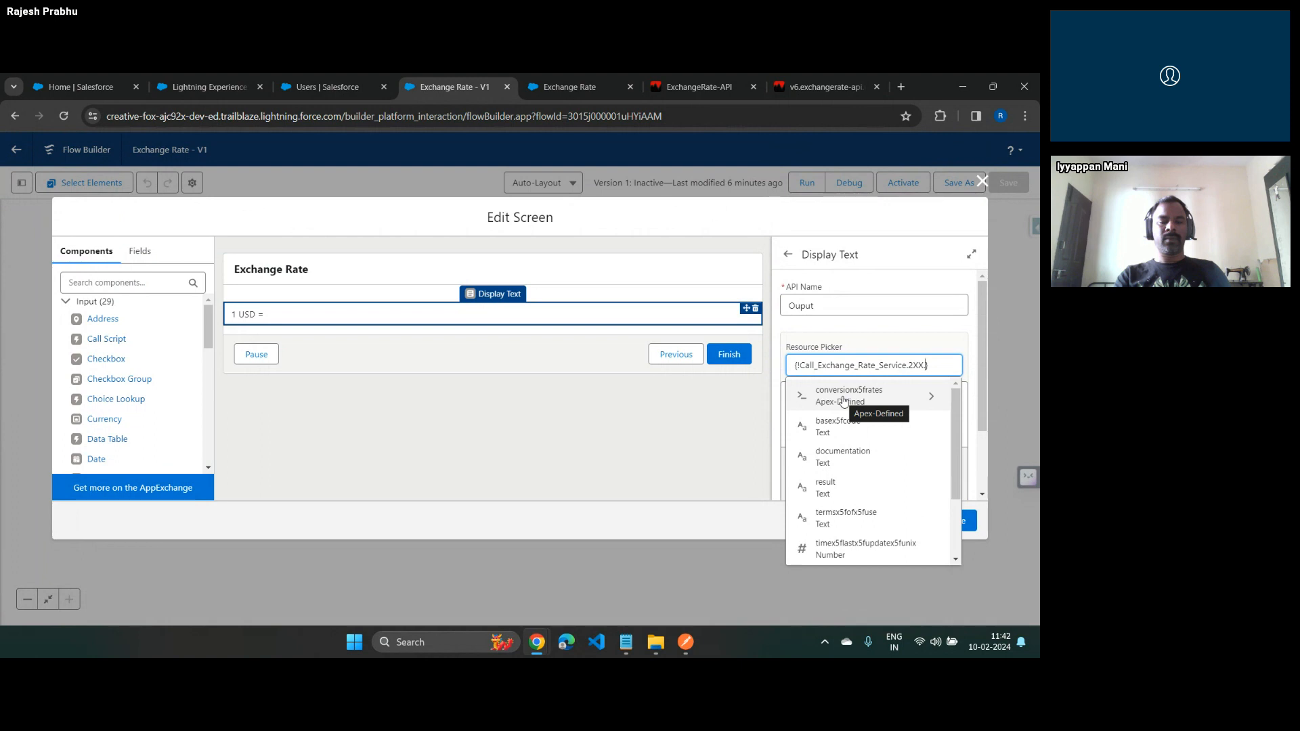
click(860, 395)
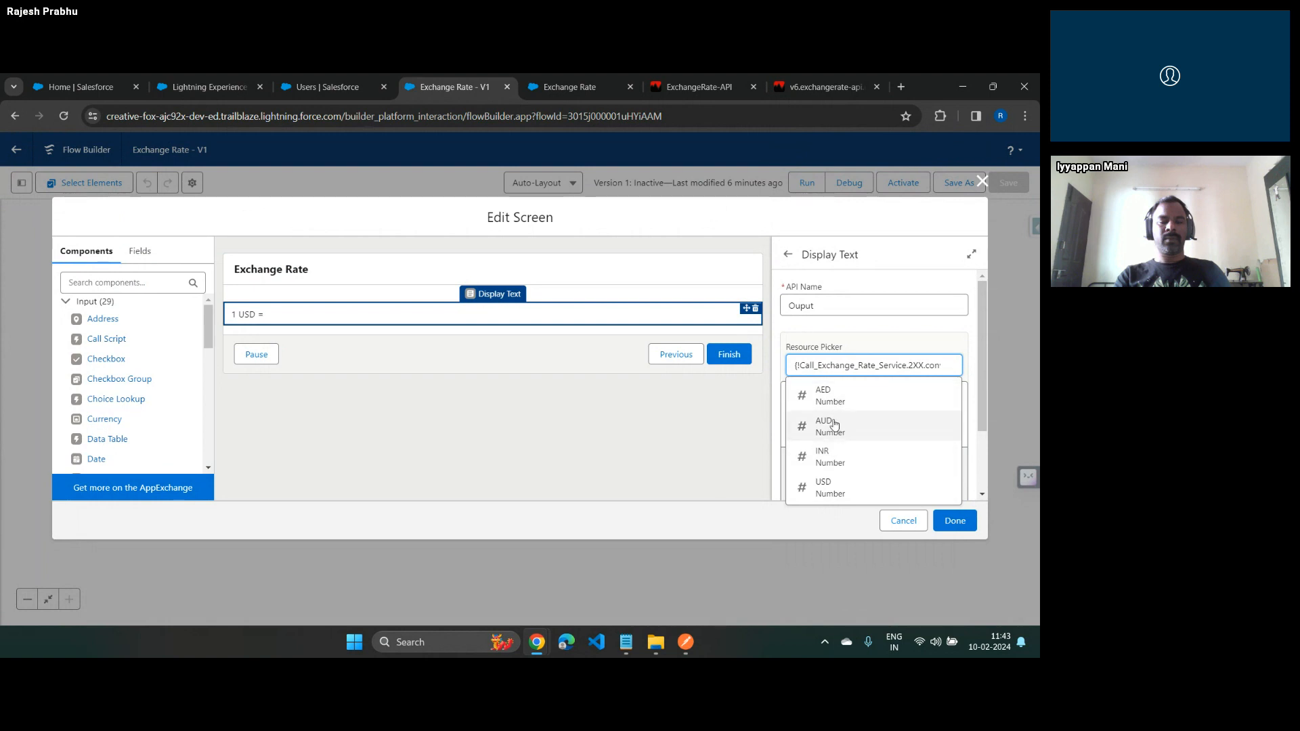
click(835, 458)
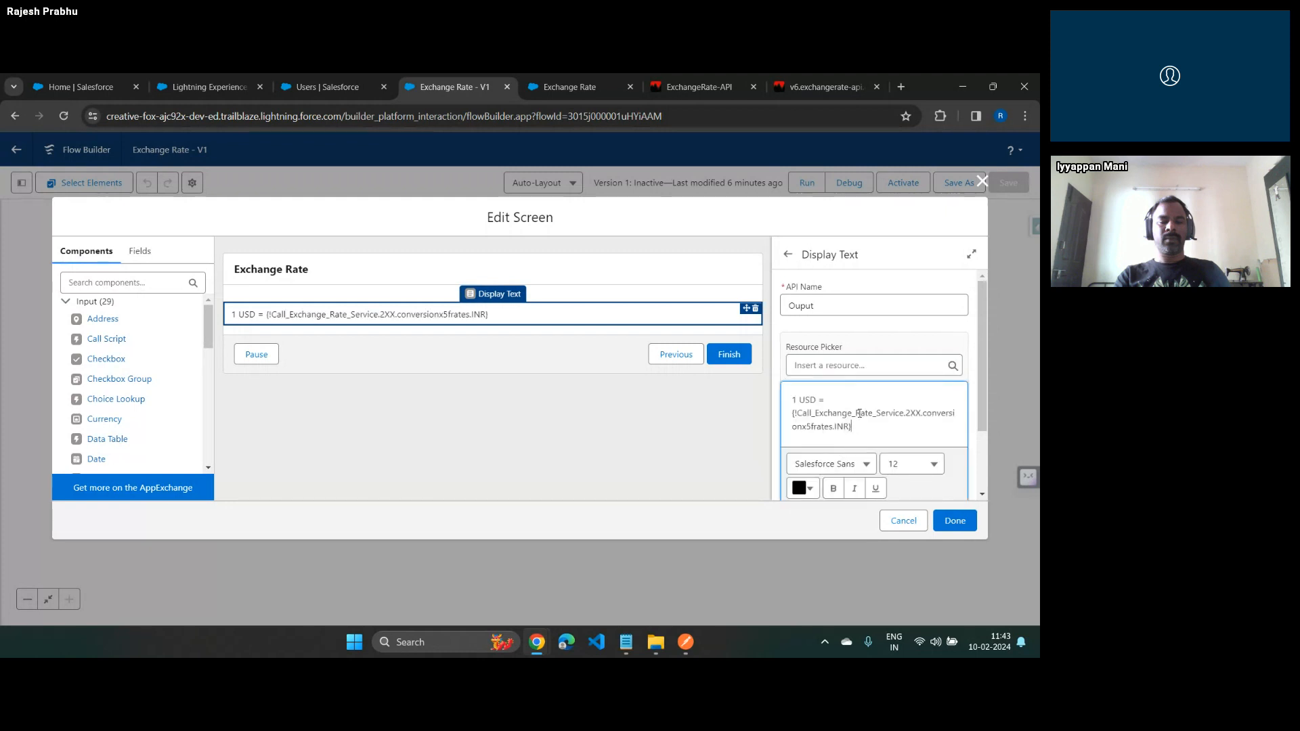
text(INR)
key(ctrl+b)
Start a second line in the display text reading "1 USD =" in regular weight
key(Return)
text(1USD)
key(BackSpace)
key(BackSpace)
key(BackSpace)
key(BackSpace)
text(1 USD =)
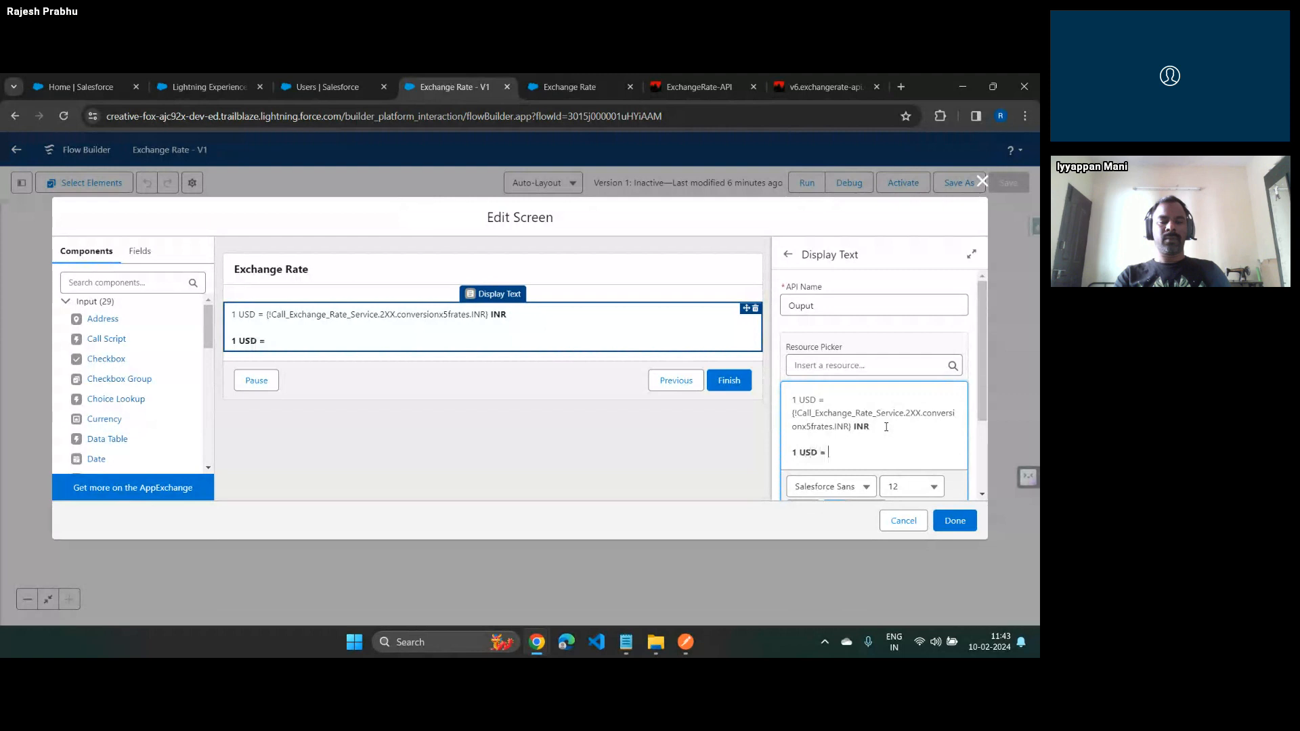
key(ctrl+shift+Left)
key(ctrl+shift+Left)
key(ctrl+shift+Left)
key(ctrl+b)
key(Right)
Complete the second line with the AED rate from the service's 2XX conversionx5frates output and the label AED
click(860, 364)
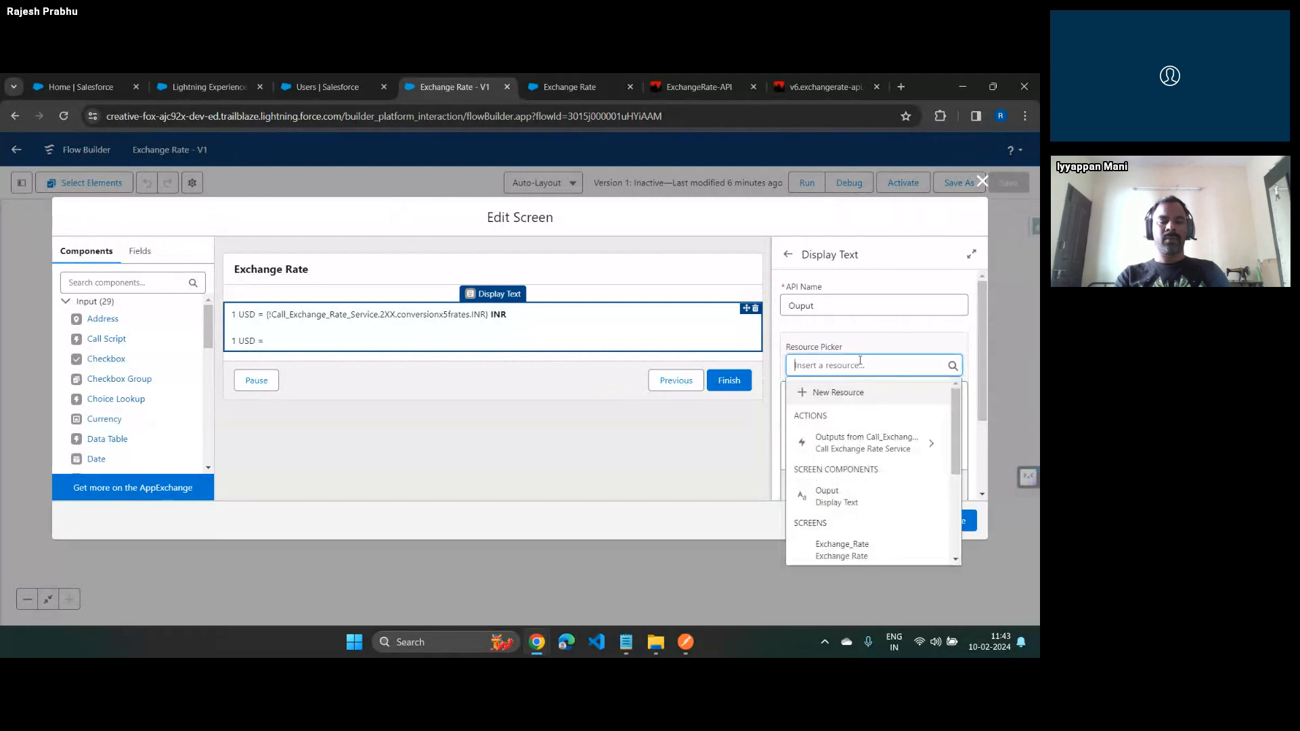
click(864, 443)
click(830, 397)
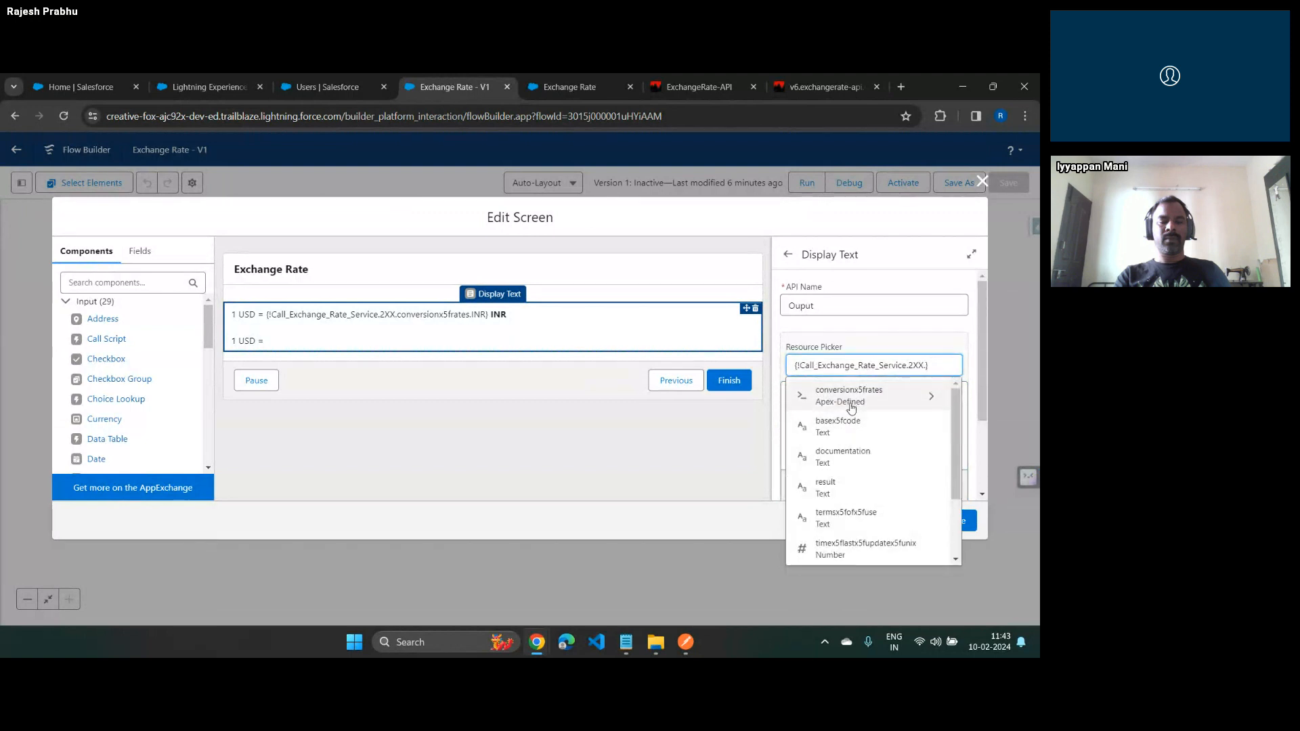
click(852, 401)
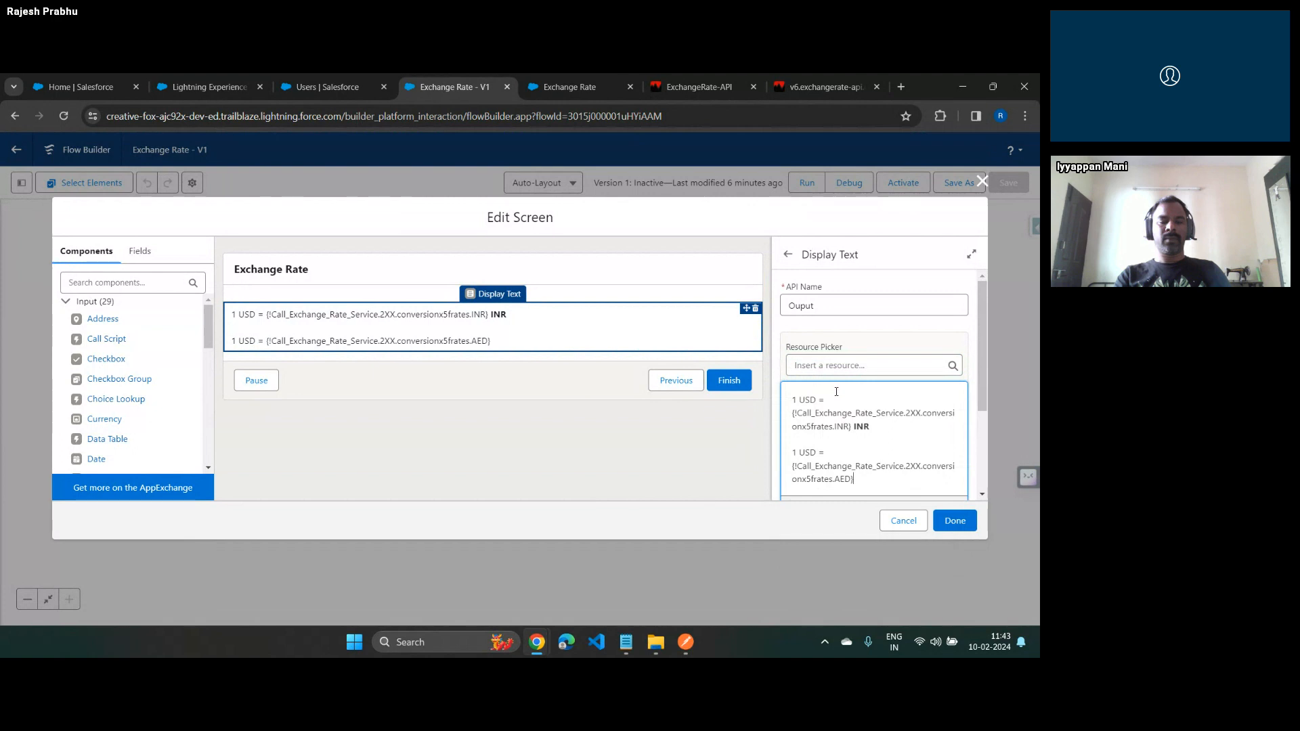
text(AED)
Add a third line with "1USD =", the AUD rate from the 2XX conversionx5frates output, and the label AUD
key(Return)
key(Return)
text(1USD =)
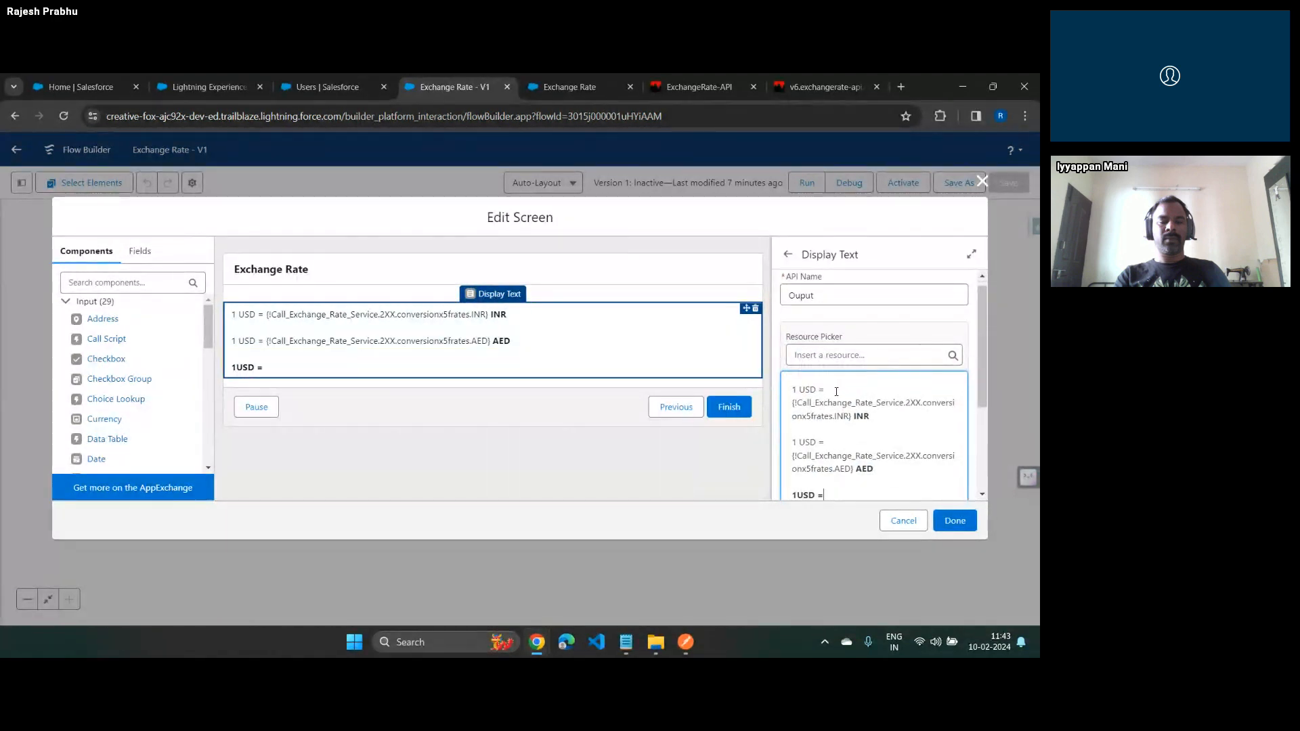
click(873, 355)
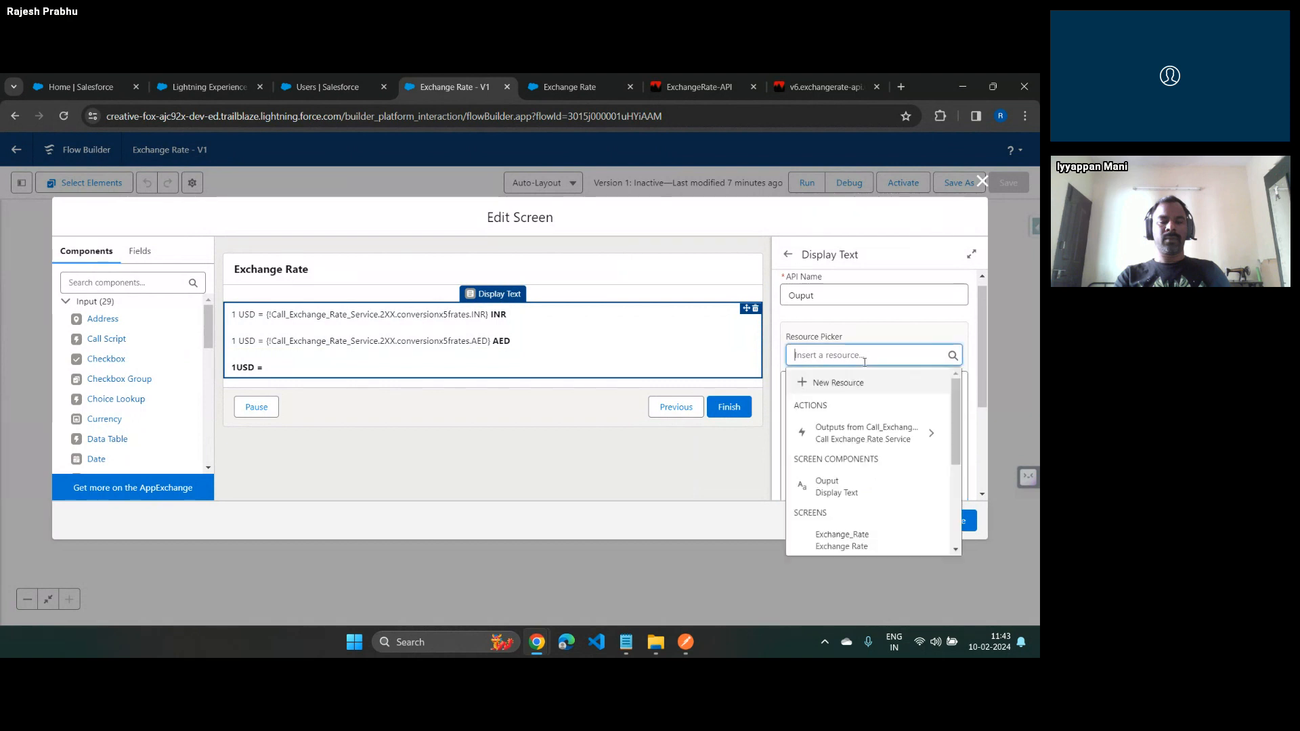
click(841, 426)
click(845, 386)
click(846, 388)
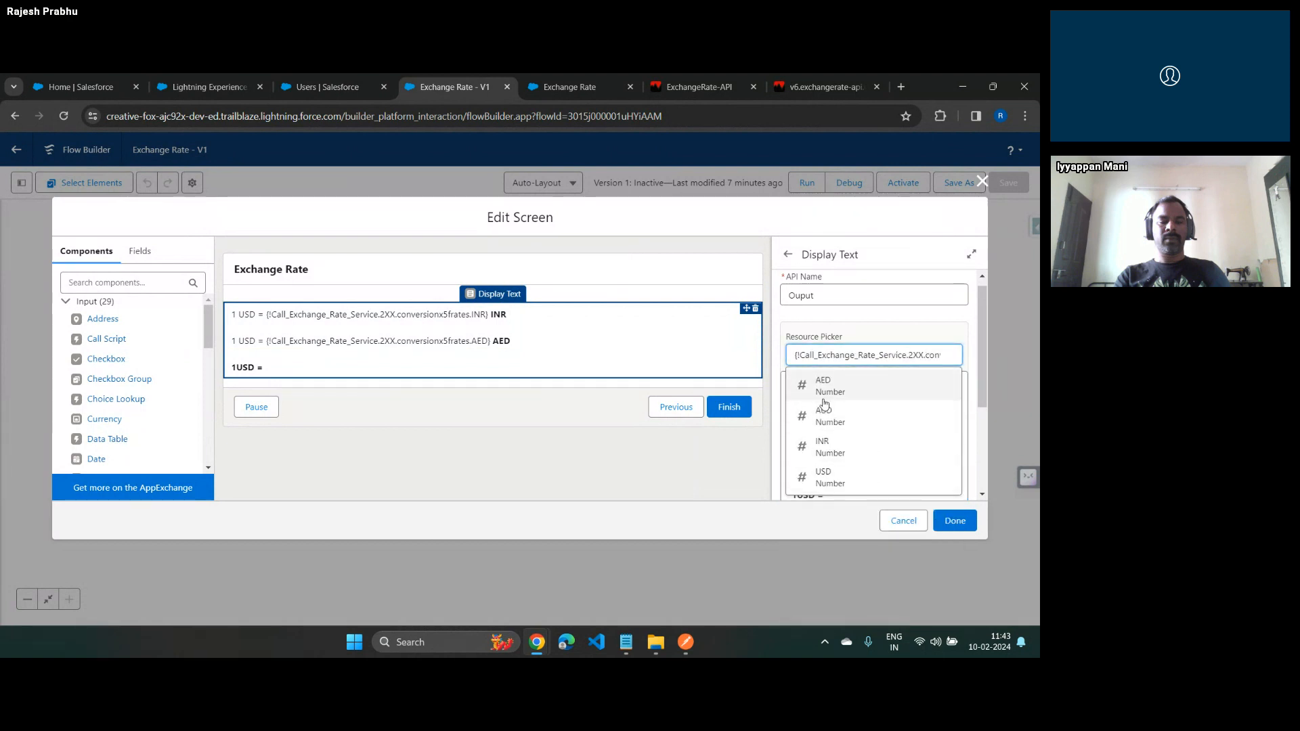
click(828, 418)
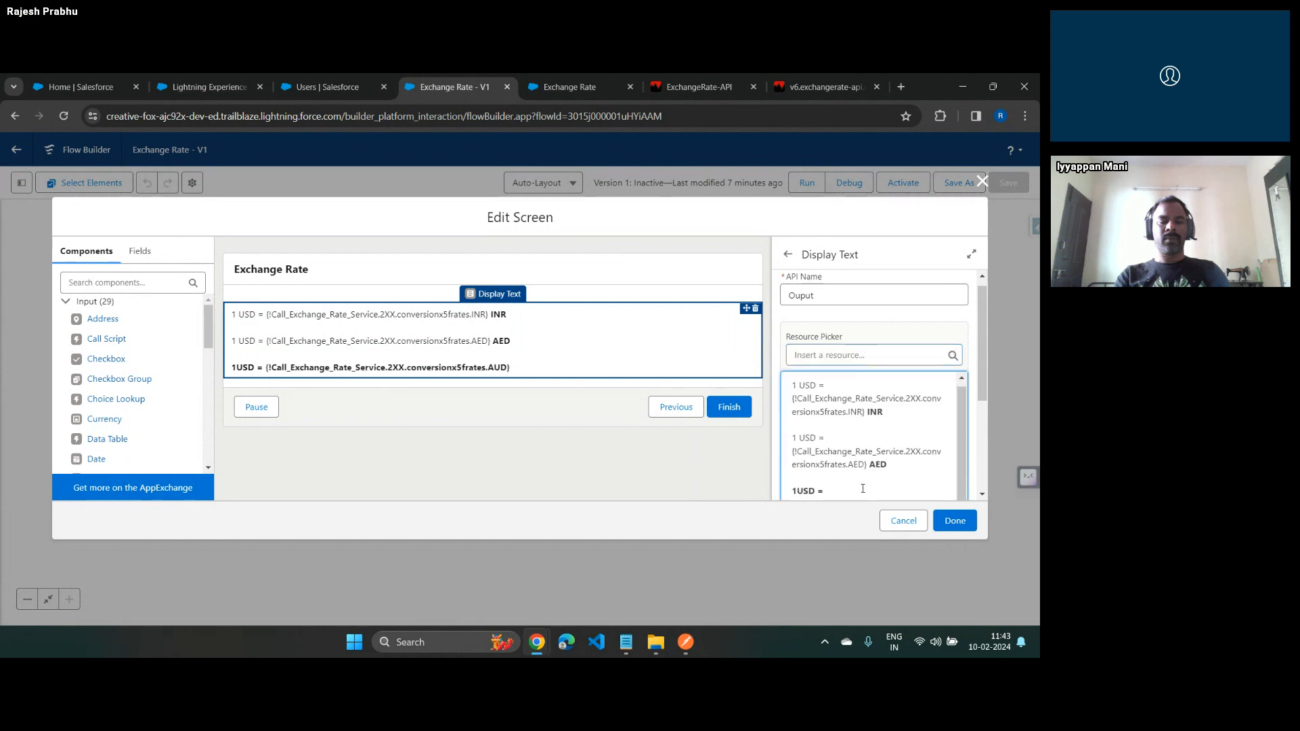
scroll(981, 502, down, 3)
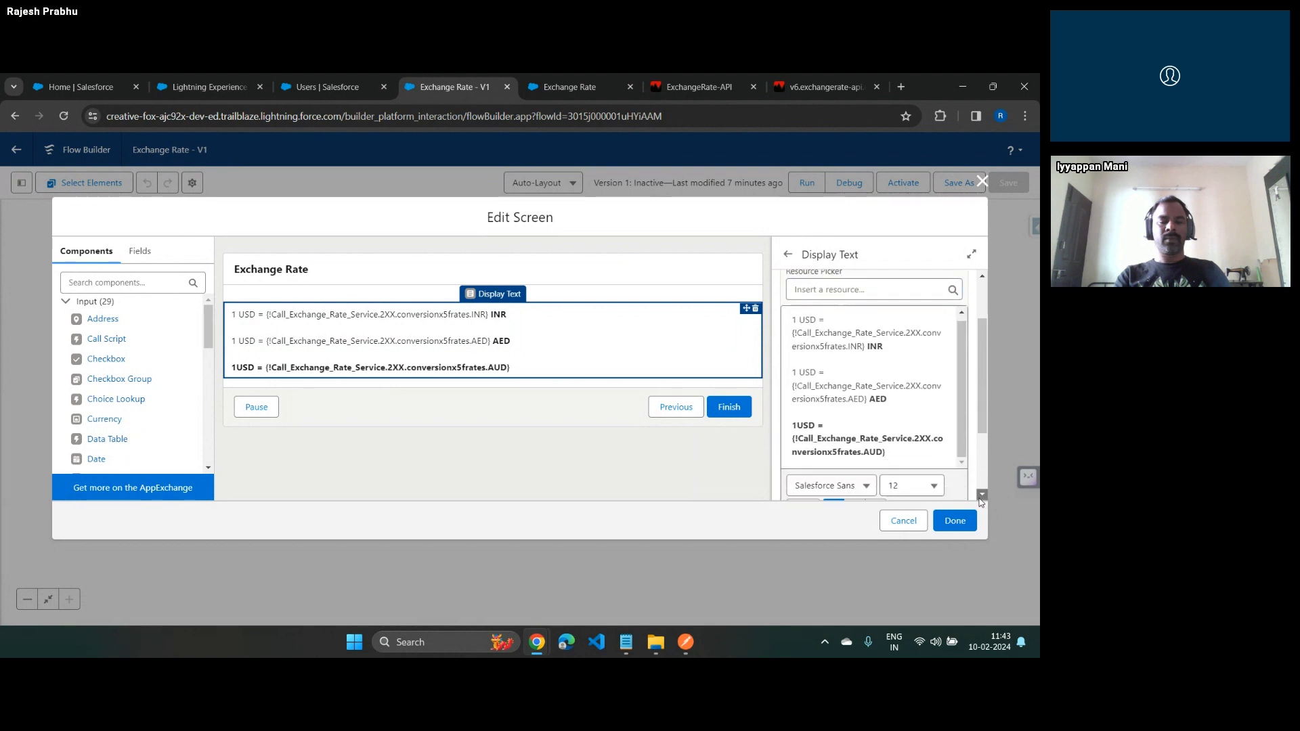
click(896, 407)
text(AUD)
Remove the bold from the third line's opening text and space it as "1 USD ="
key(Up)
key(Up)
key(shift+Left)
key(shift+Left)
key(shift+Left)
key(shift+Left)
key(shift+Left)
key(shift+Left)
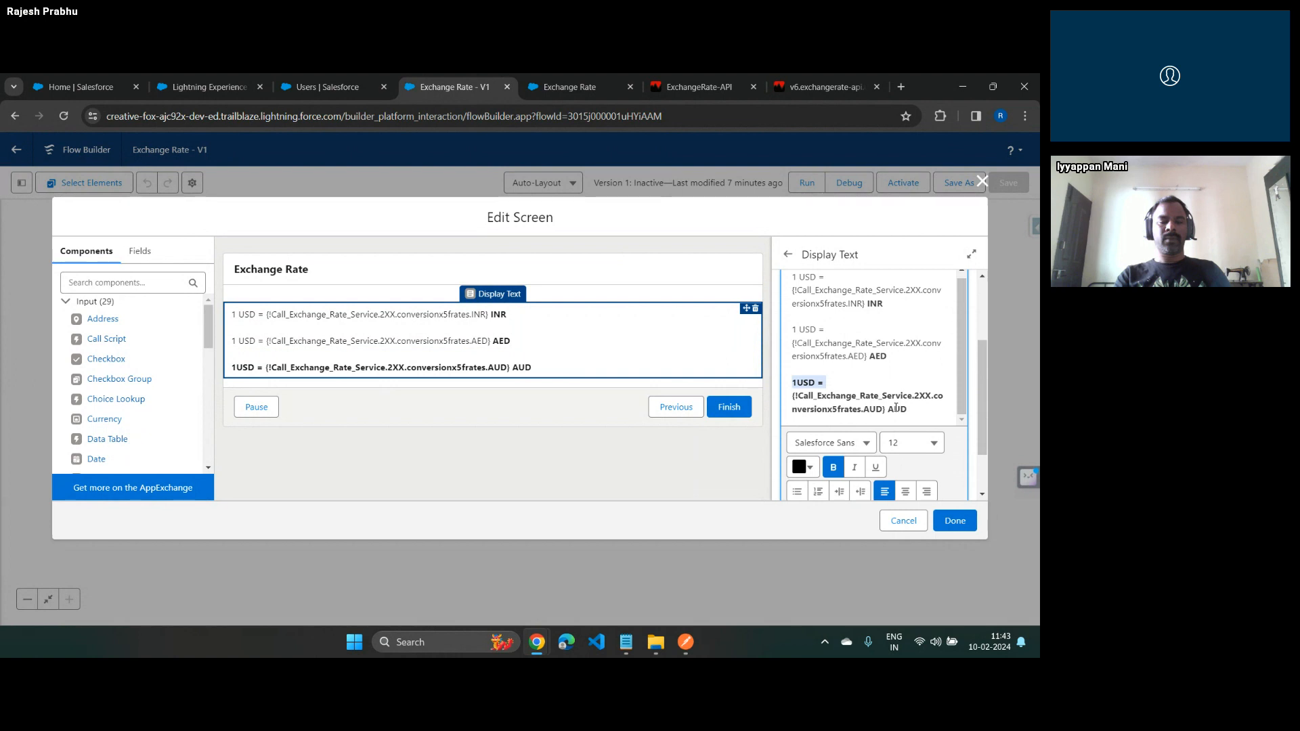
key(ctrl+b)
key(Left)
key(Right)
Make the AED rate reference and its label on the second line bold
key(Up)
key(Up)
key(Up)
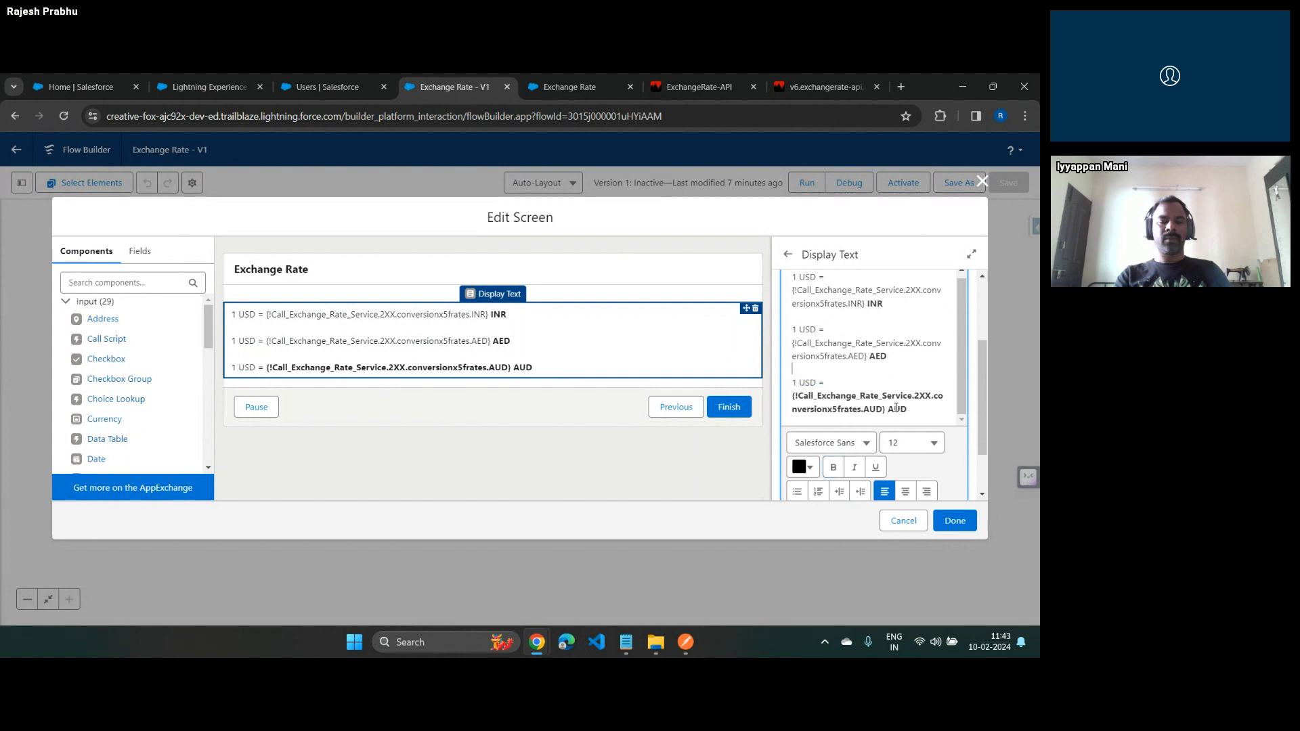
key(shift+Down)
key(shift+End)
key(ctrl+b)
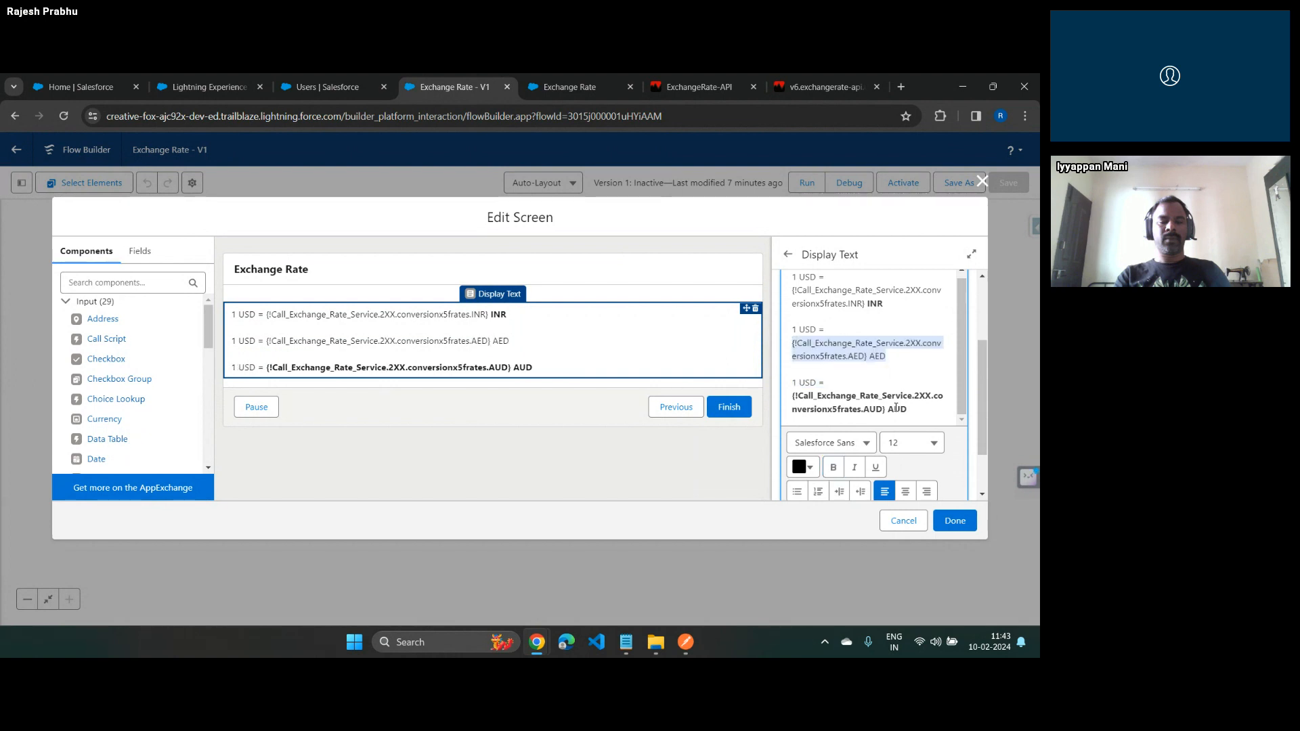
key(ctrl+b)
key(Left)
Make the INR rate reference and its label on the first line bold
key(Up)
key(Up)
key(Up)
key(Up)
key(shift+Down)
key(shift+End)
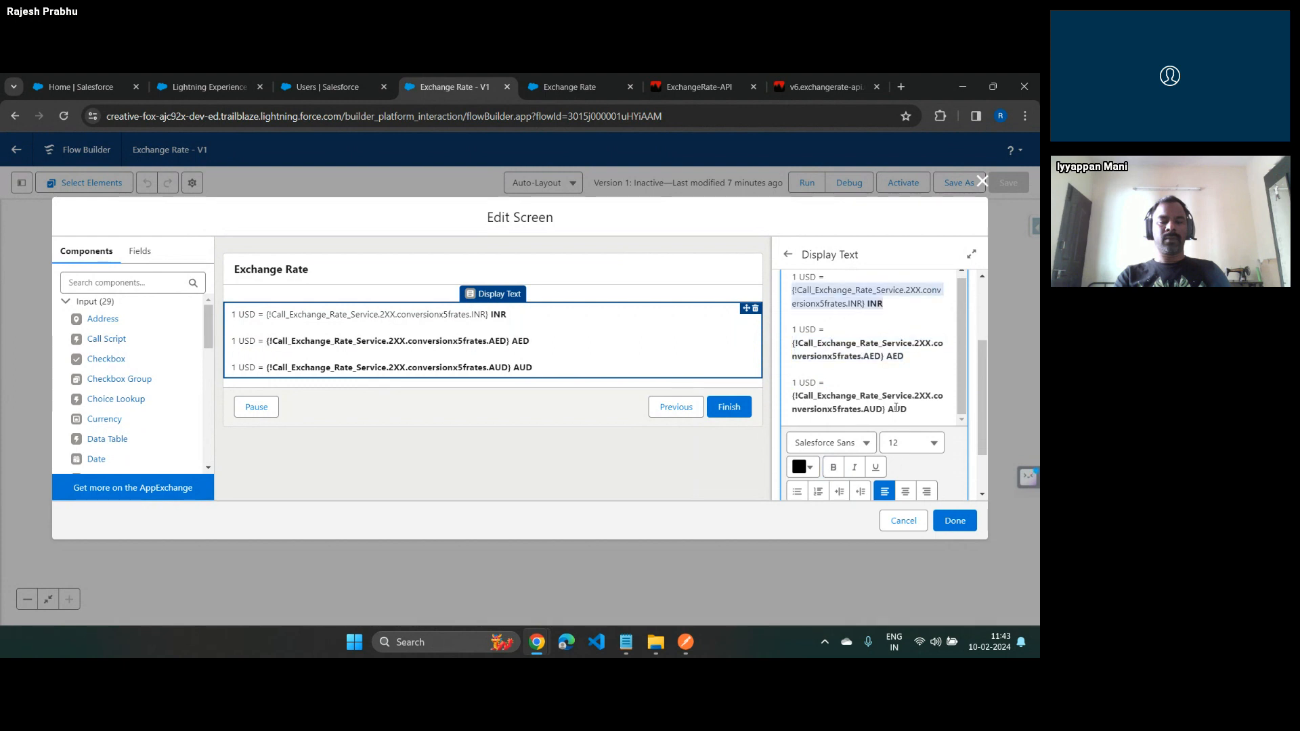
key(ctrl+b)
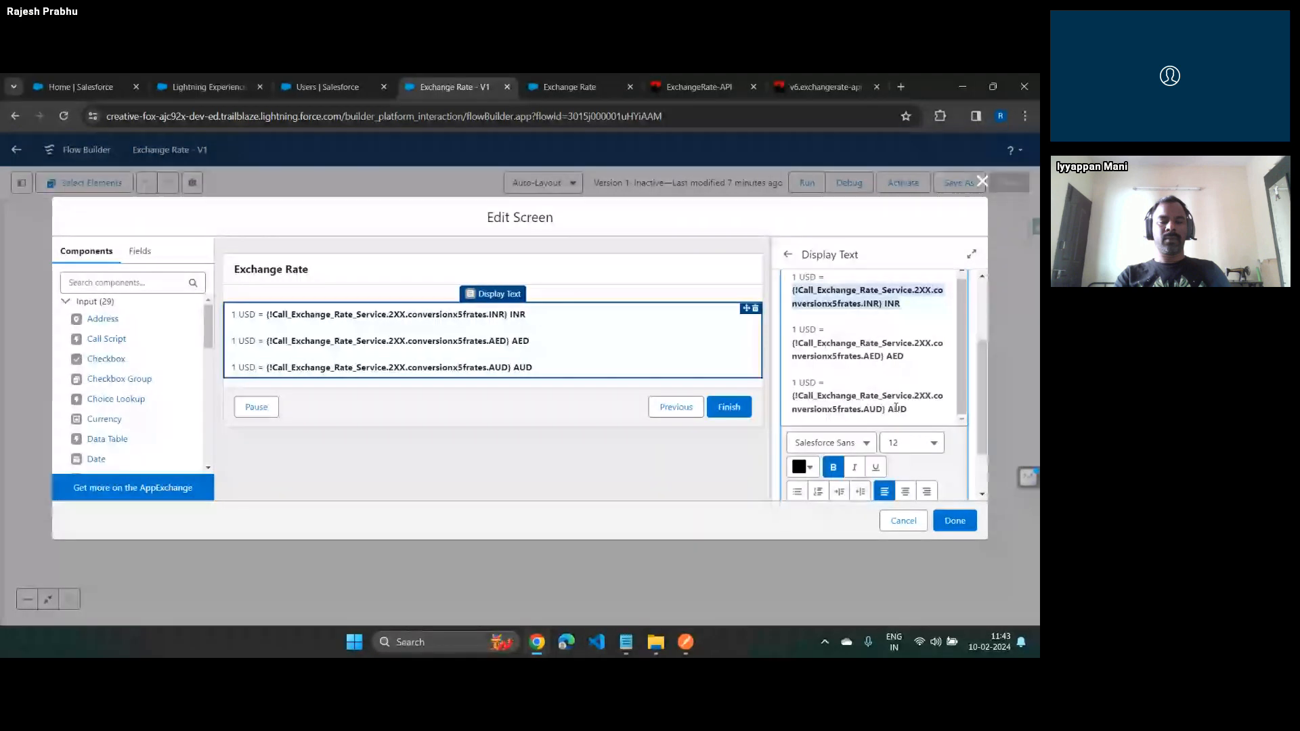
Insert the image Exchange Rate.png above the three rate lines in the display text
key(Up)
key(Return)
key(Return)
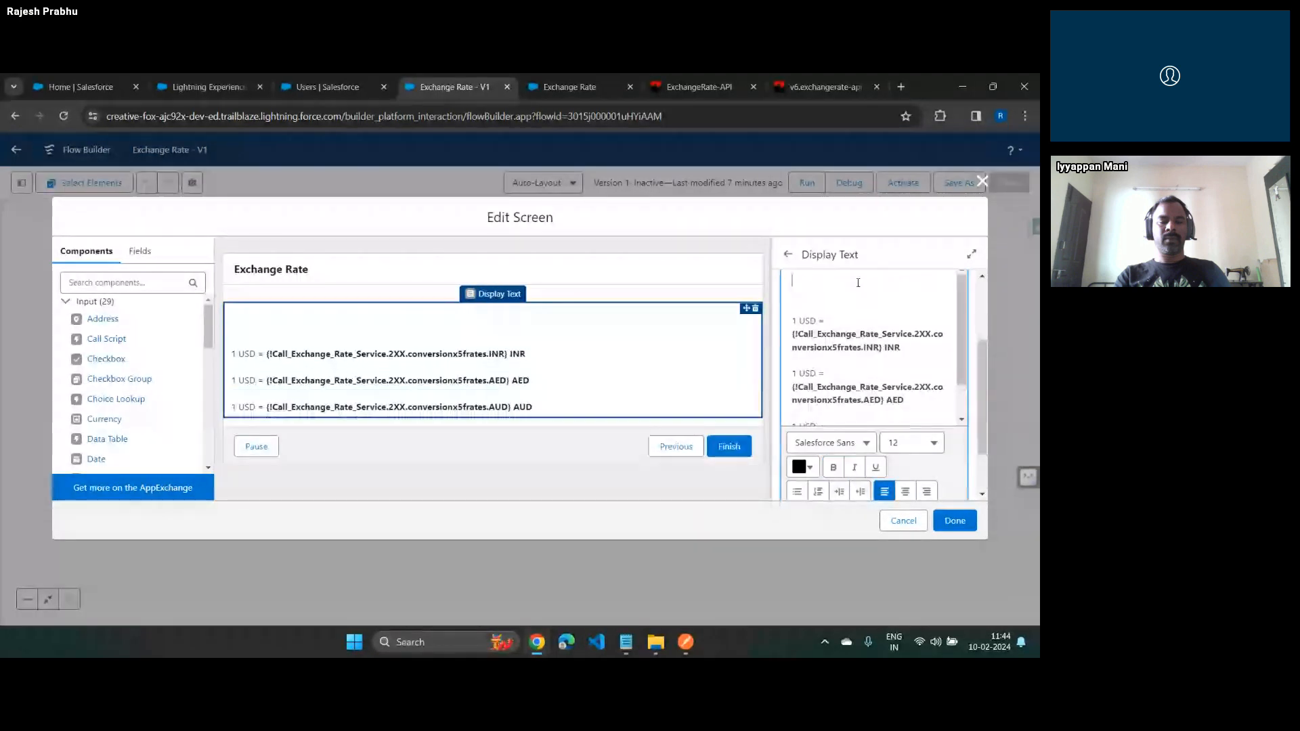
scroll(813, 446, down, 2)
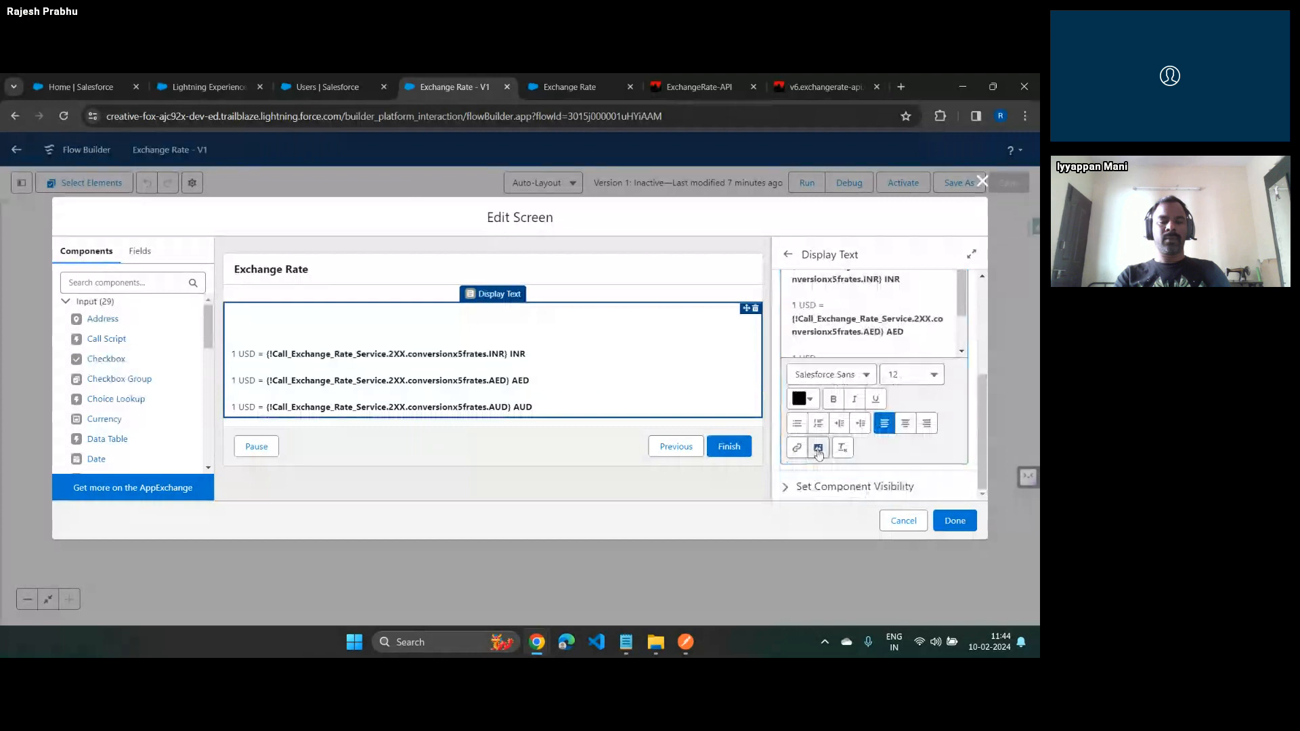
click(818, 448)
click(203, 204)
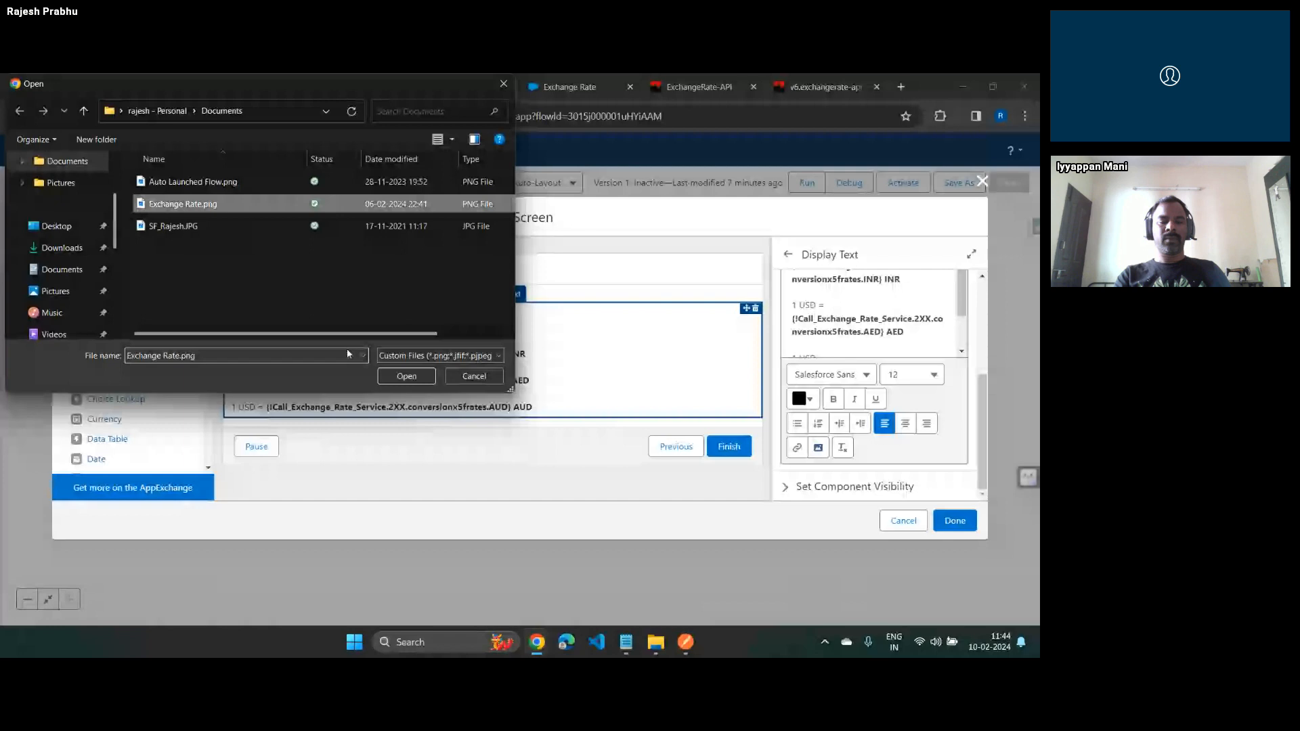
key(Return)
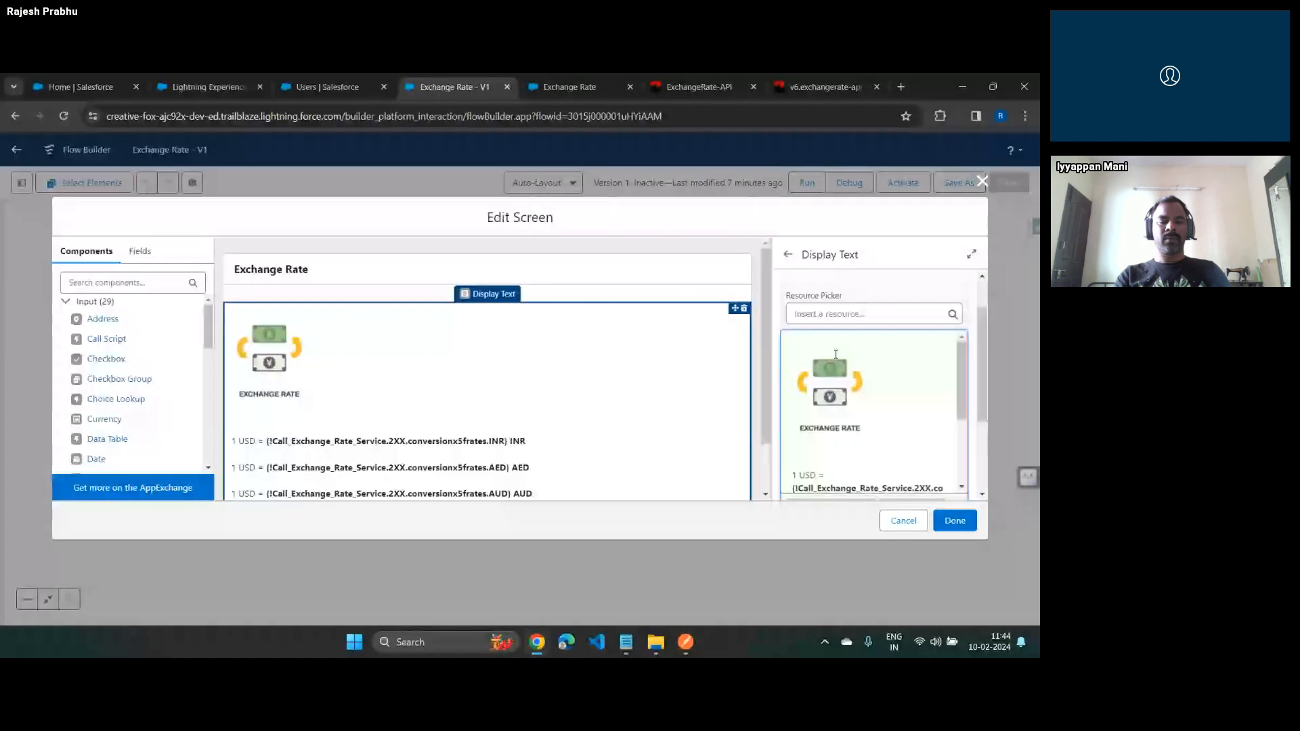
Centre-align the image and all rate lines in the display text
click(278, 364)
click(814, 346)
key(ctrl+a)
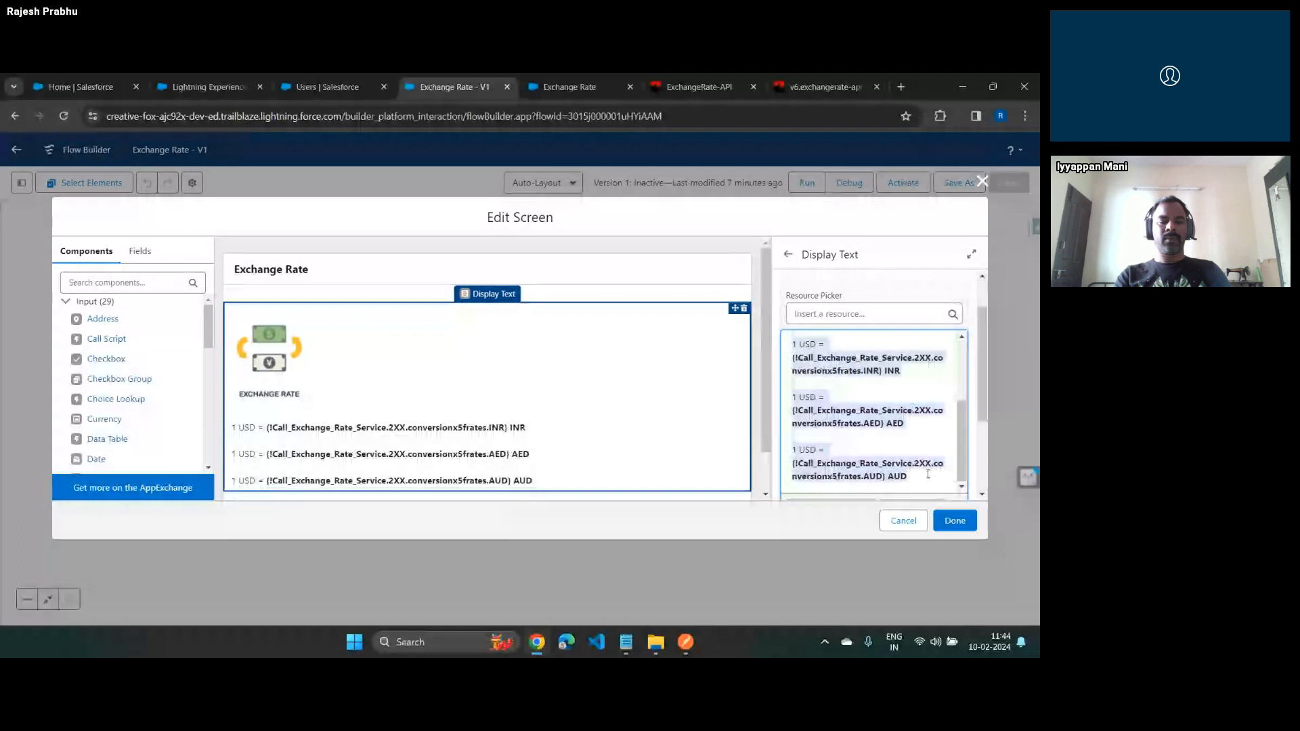
scroll(881, 406, down, 2)
click(905, 423)
Apply the screen edits, and save and activate the Exchange Rate flow
click(954, 521)
click(1008, 184)
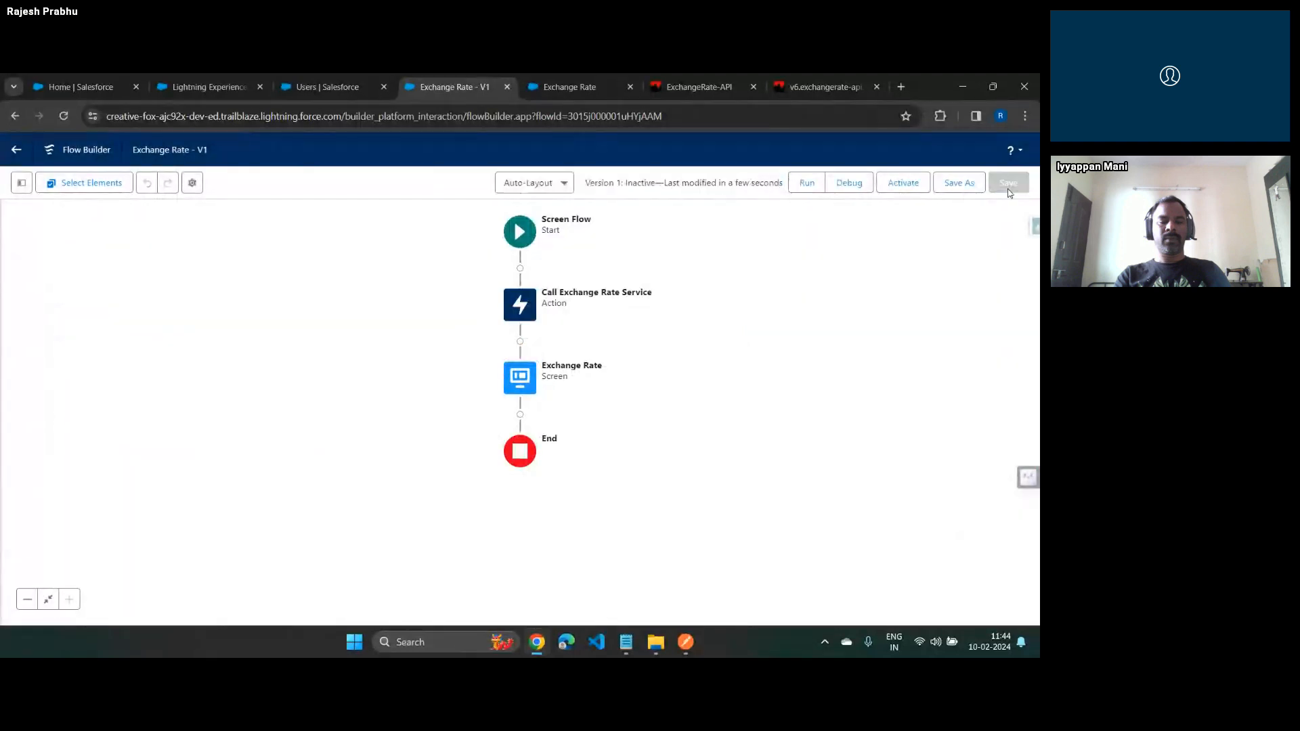
click(900, 182)
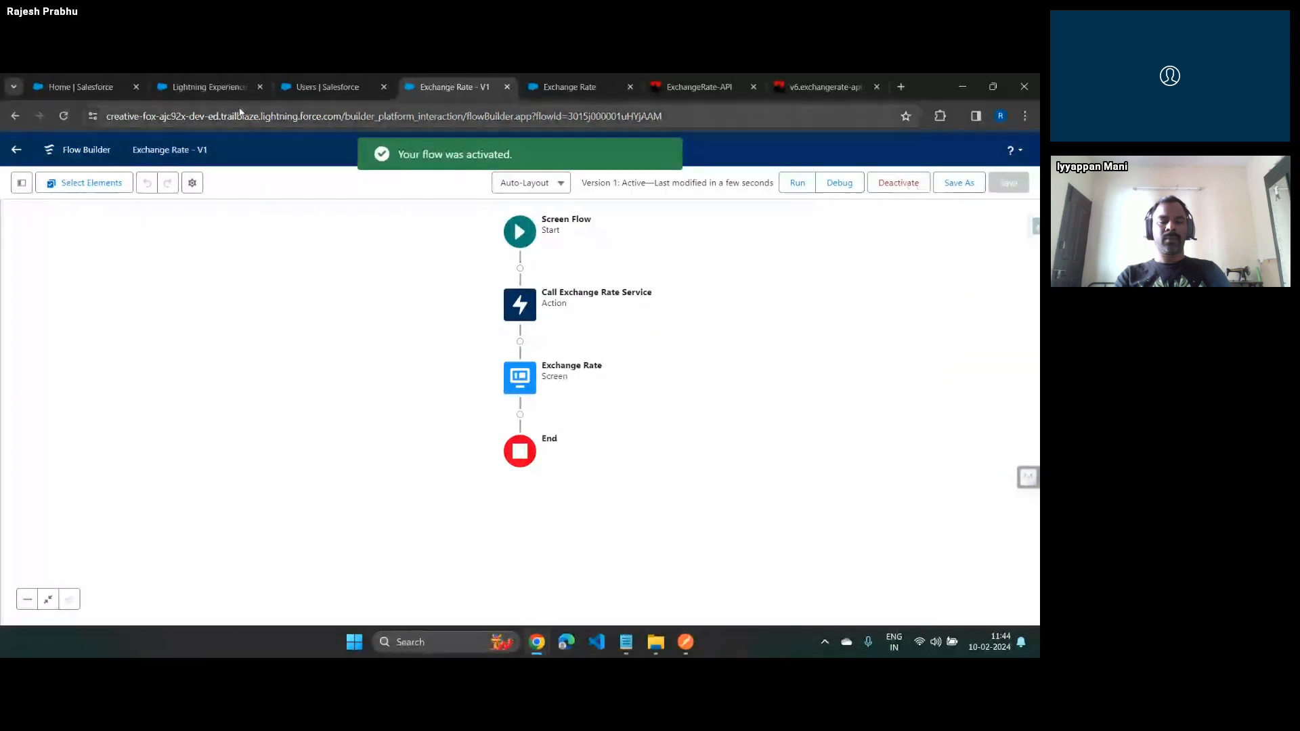
Open the DAV Hr. sec School record from the Accounts list
click(210, 87)
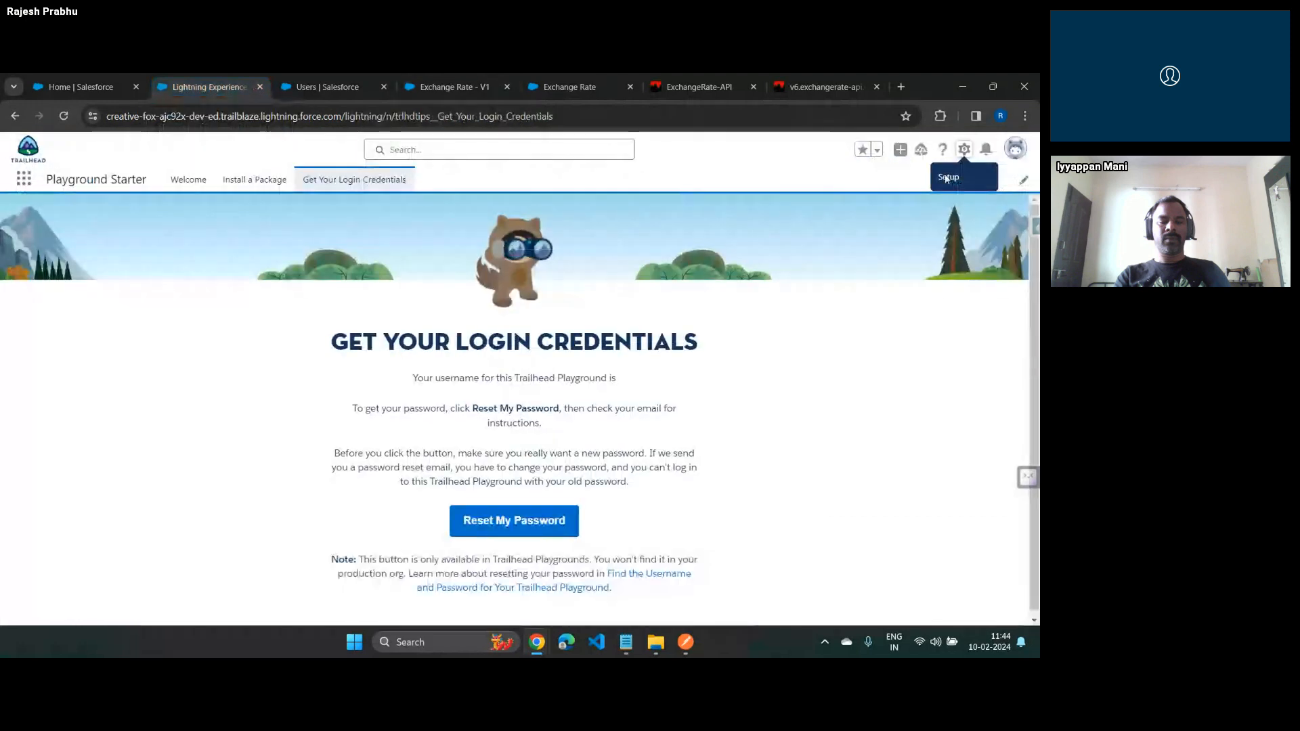
click(24, 178)
text(acc)
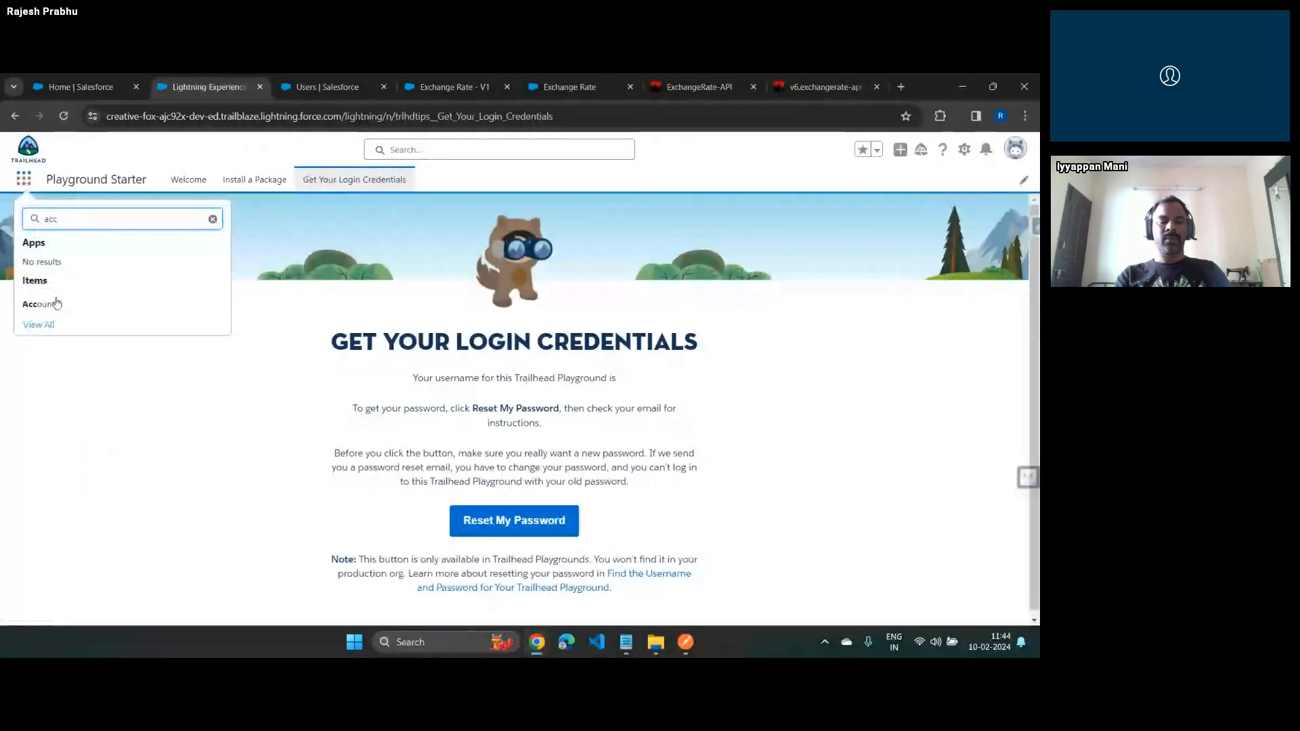
click(57, 304)
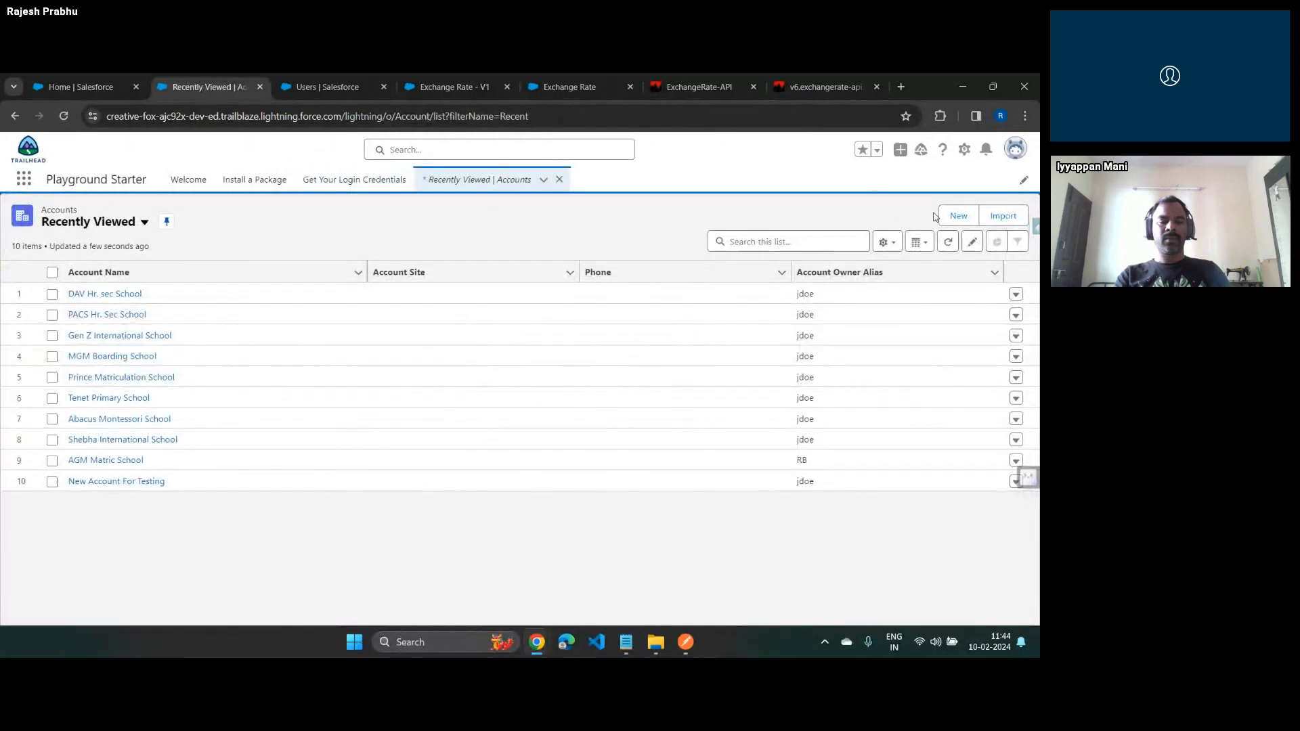
click(105, 296)
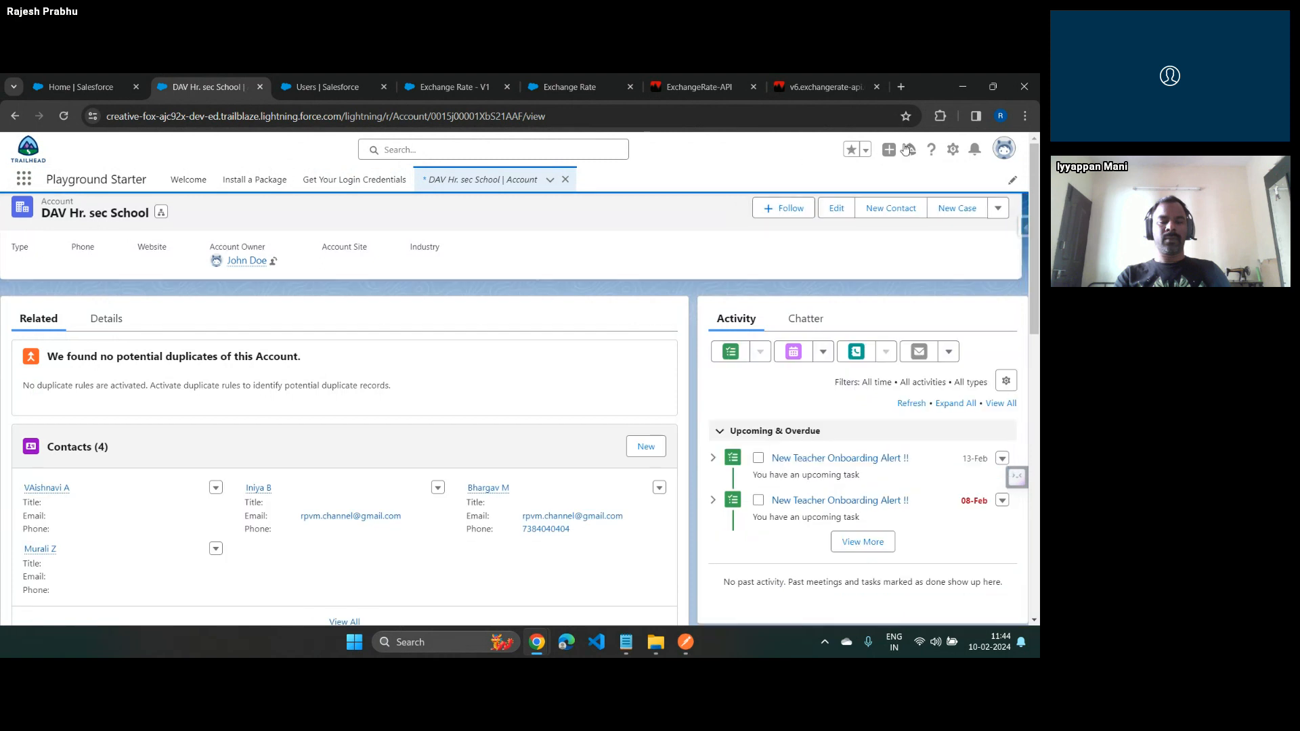
Open the account's record page for editing and search its components for "flow"
click(954, 151)
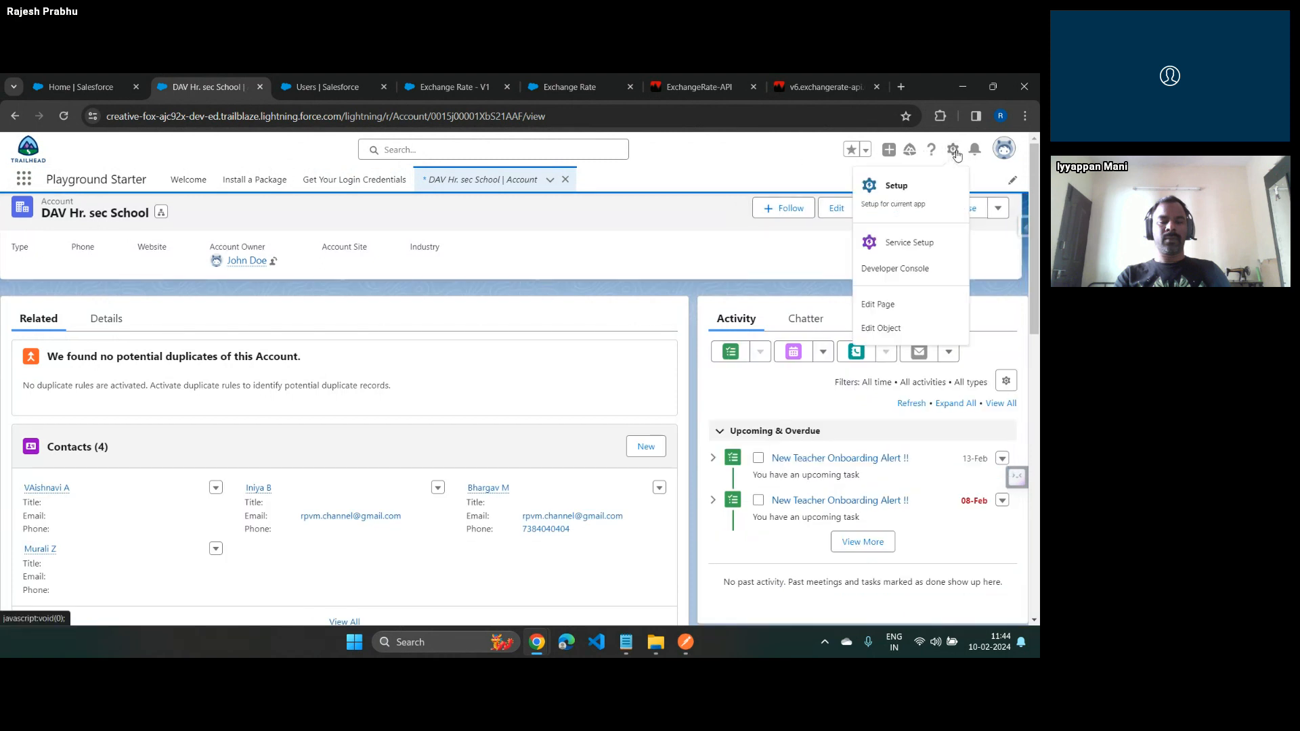
click(911, 272)
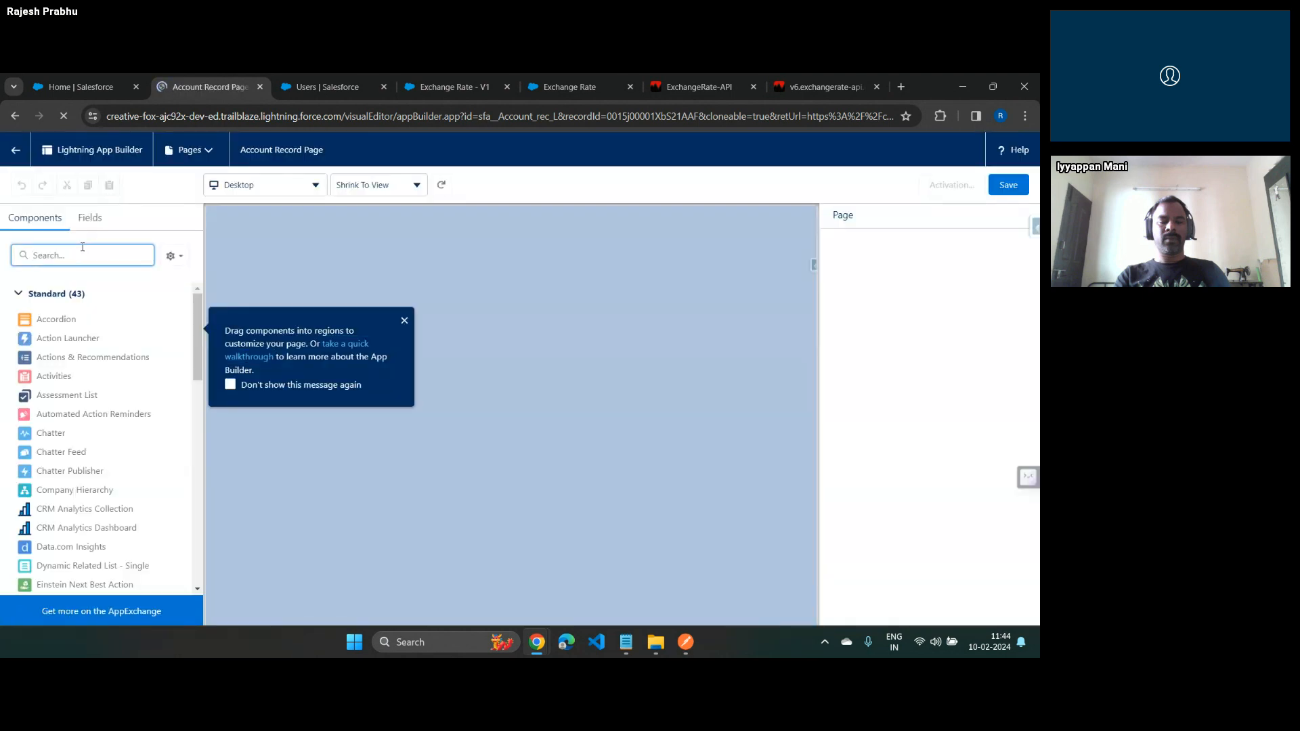
text(flow)
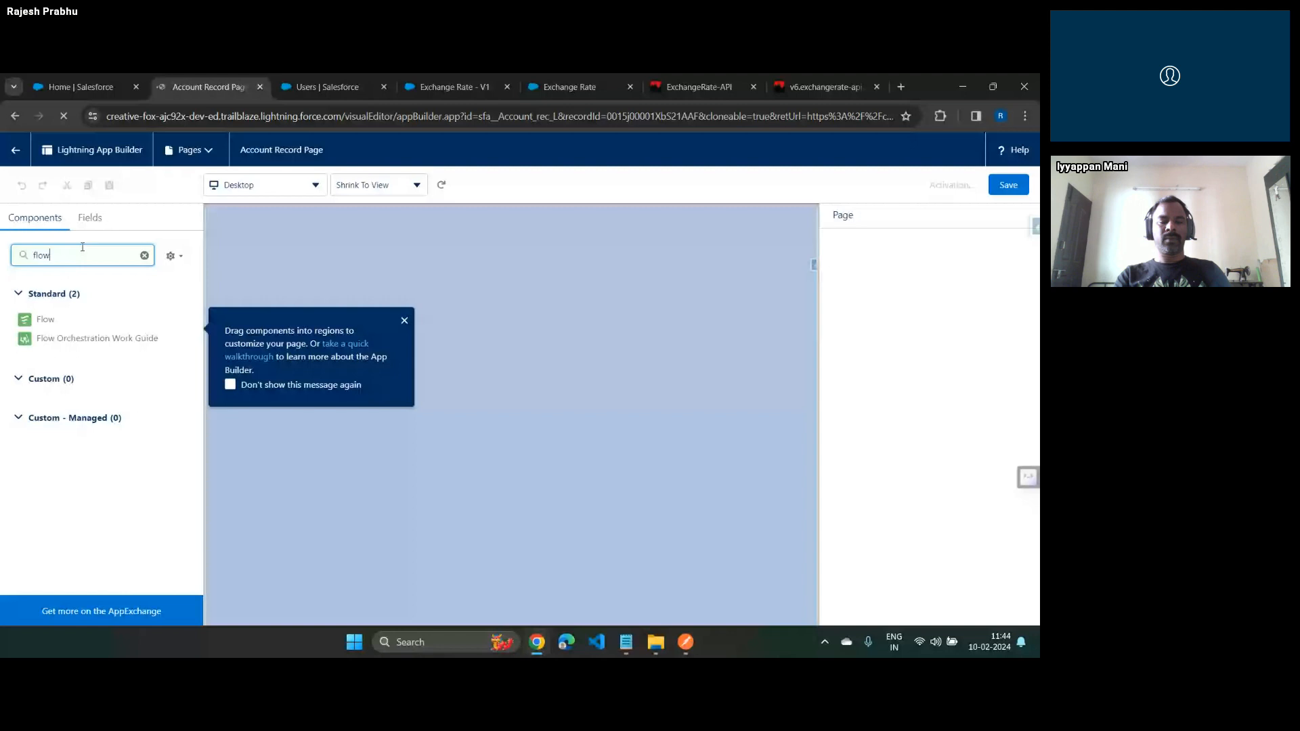
click(404, 321)
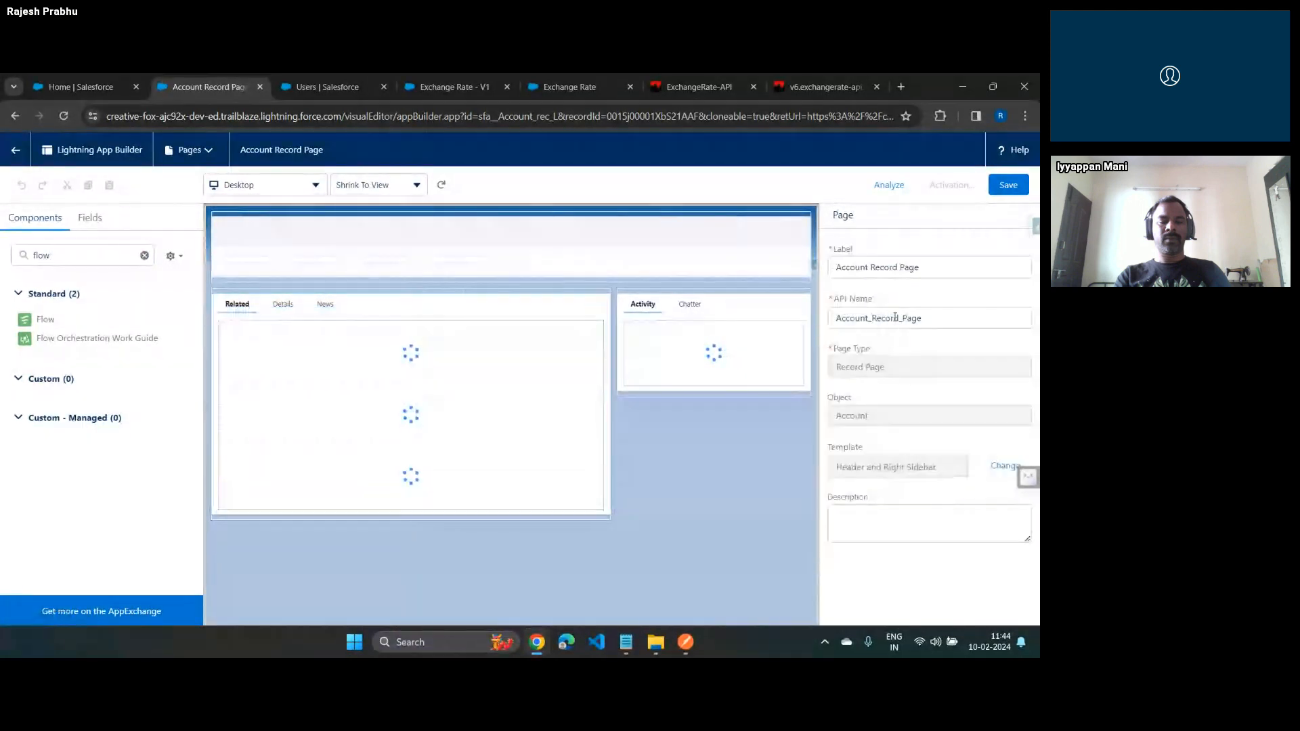
click(1011, 318)
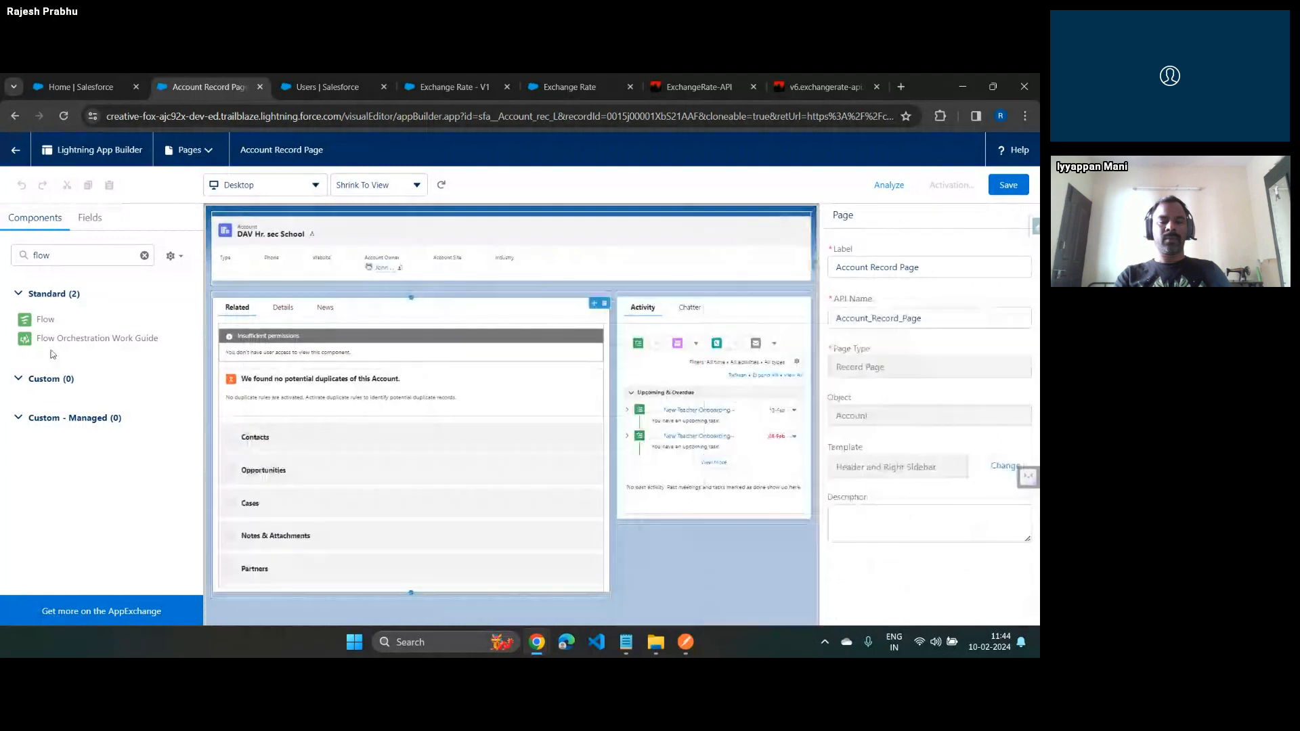
Place a Flow component above the Activity and Chatter section and set it to the Exchange Rate flow
drag(45, 319, 646, 306)
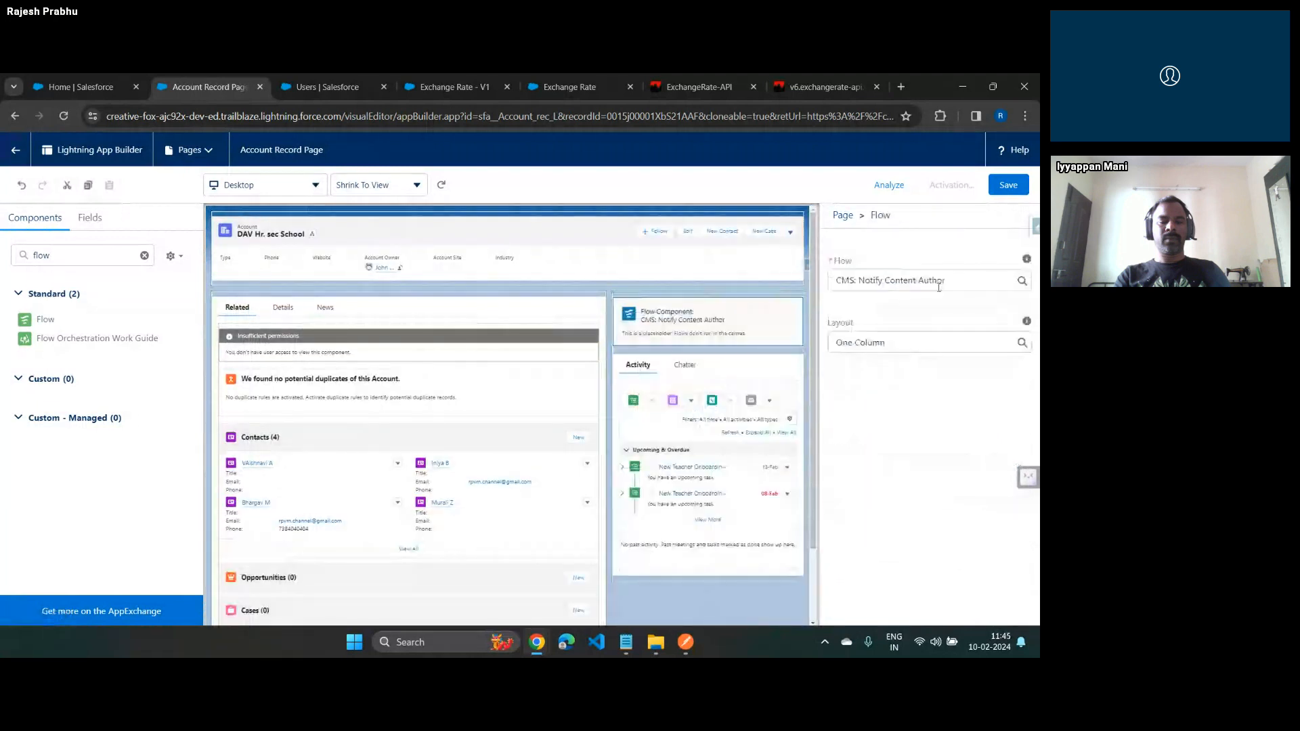
click(929, 326)
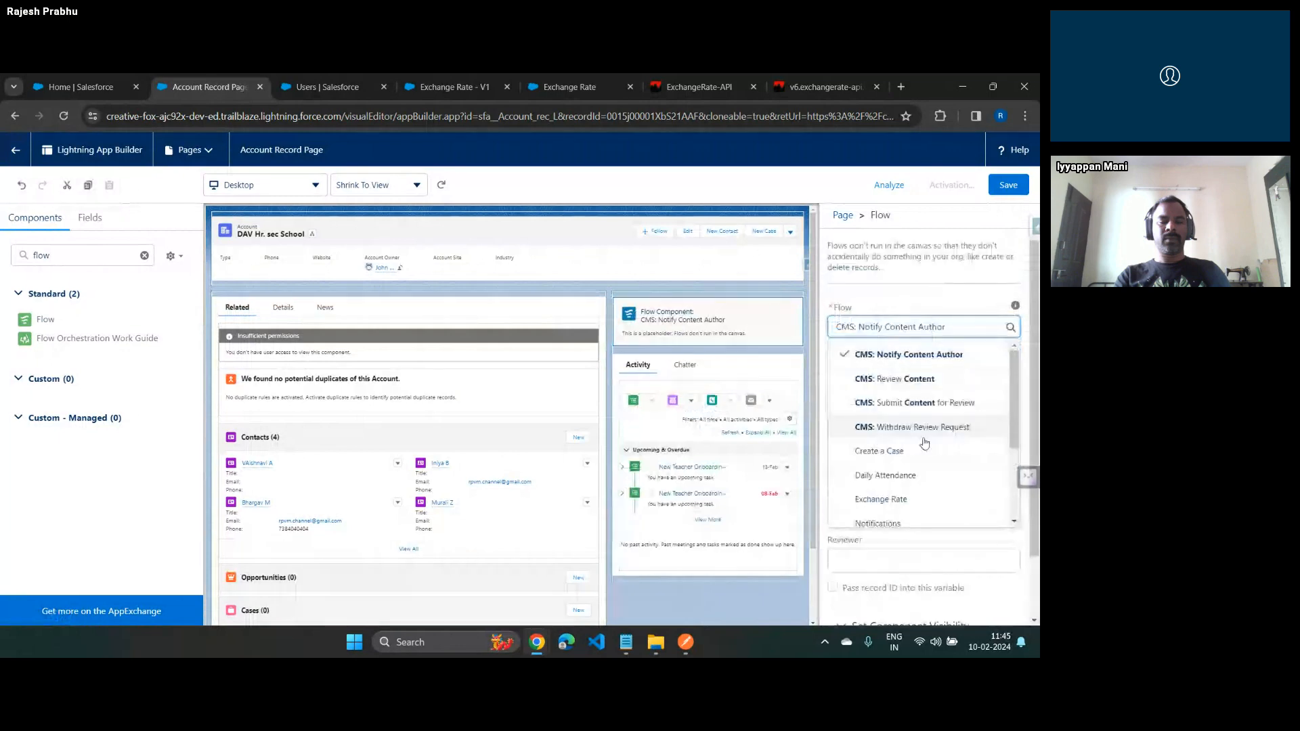
click(887, 499)
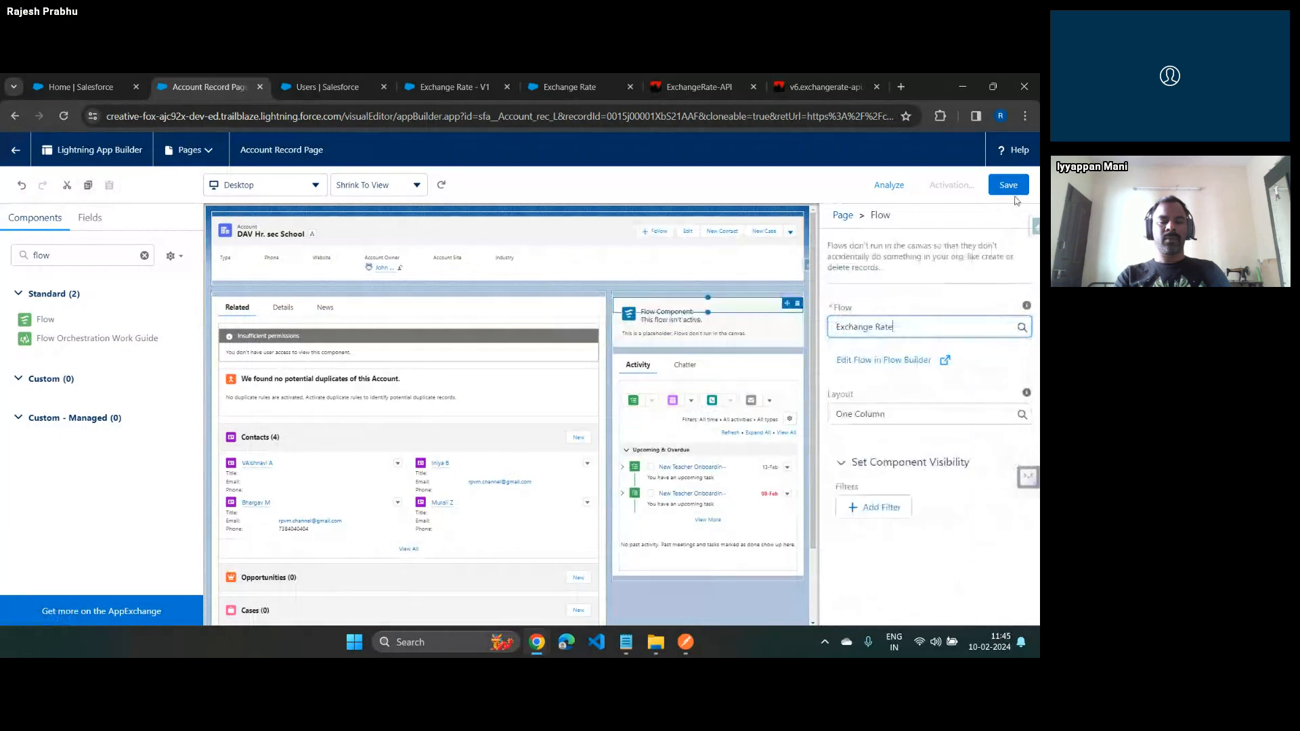
Save the Account Record Page, activate it as the org default, and return to the account record
click(1005, 188)
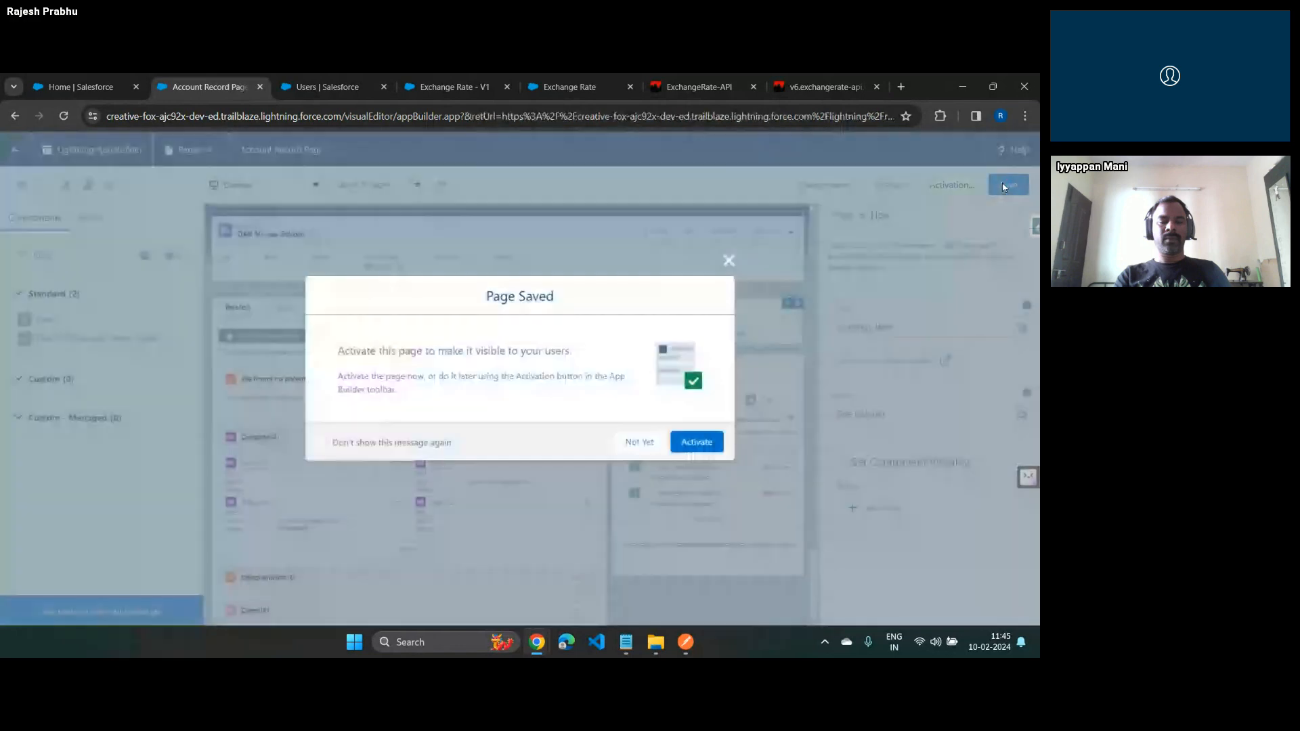
click(702, 445)
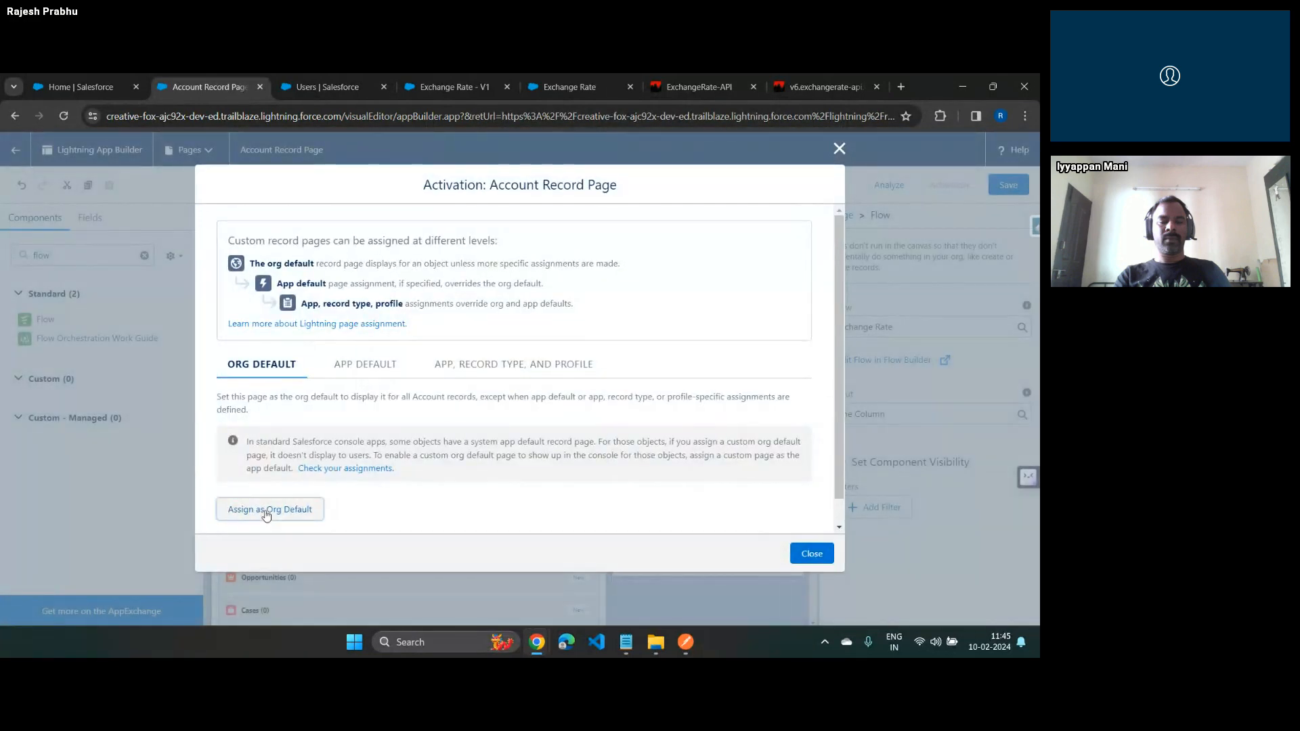
click(266, 513)
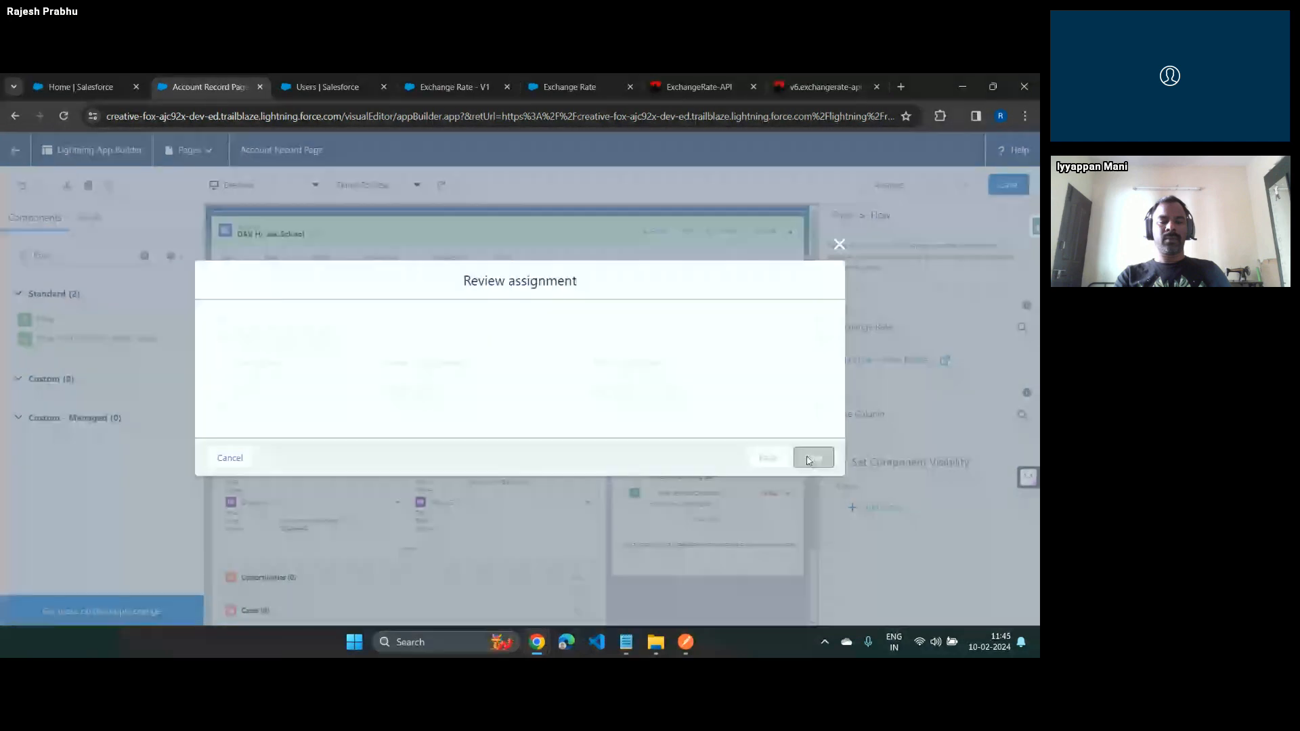
click(812, 456)
click(1008, 185)
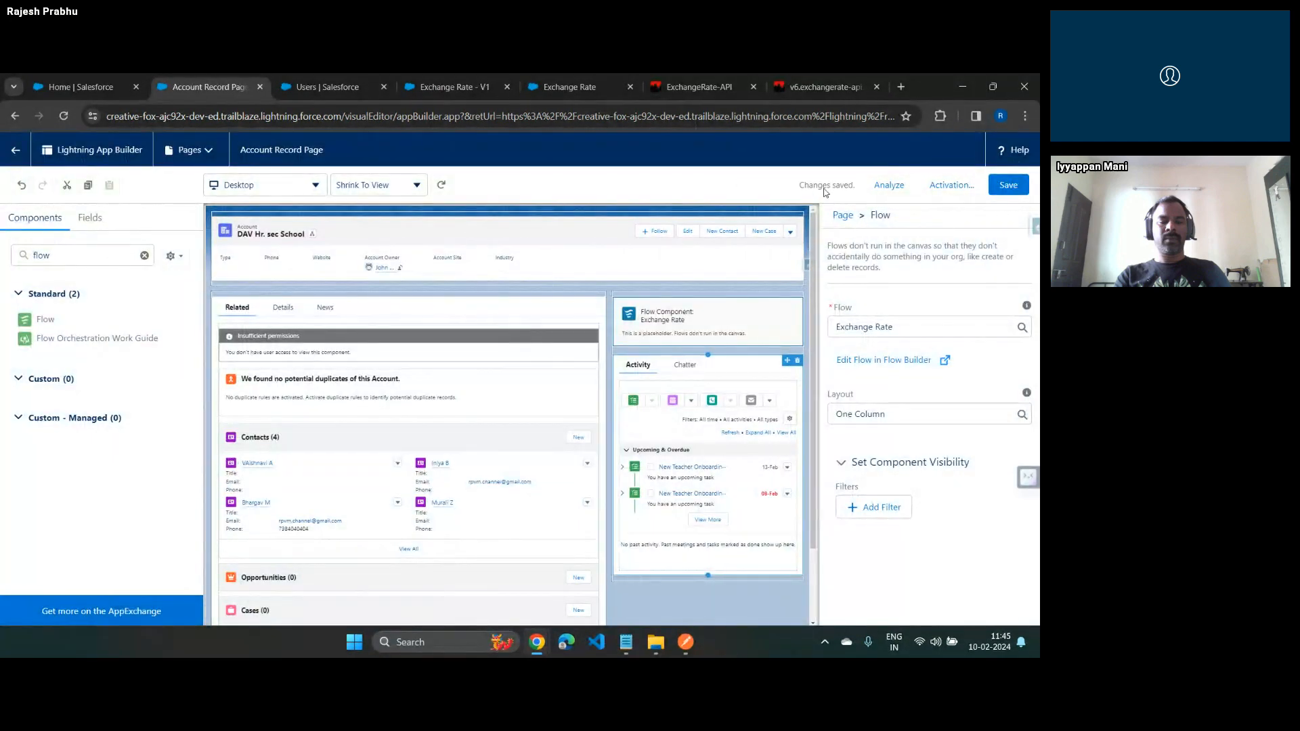
click(16, 155)
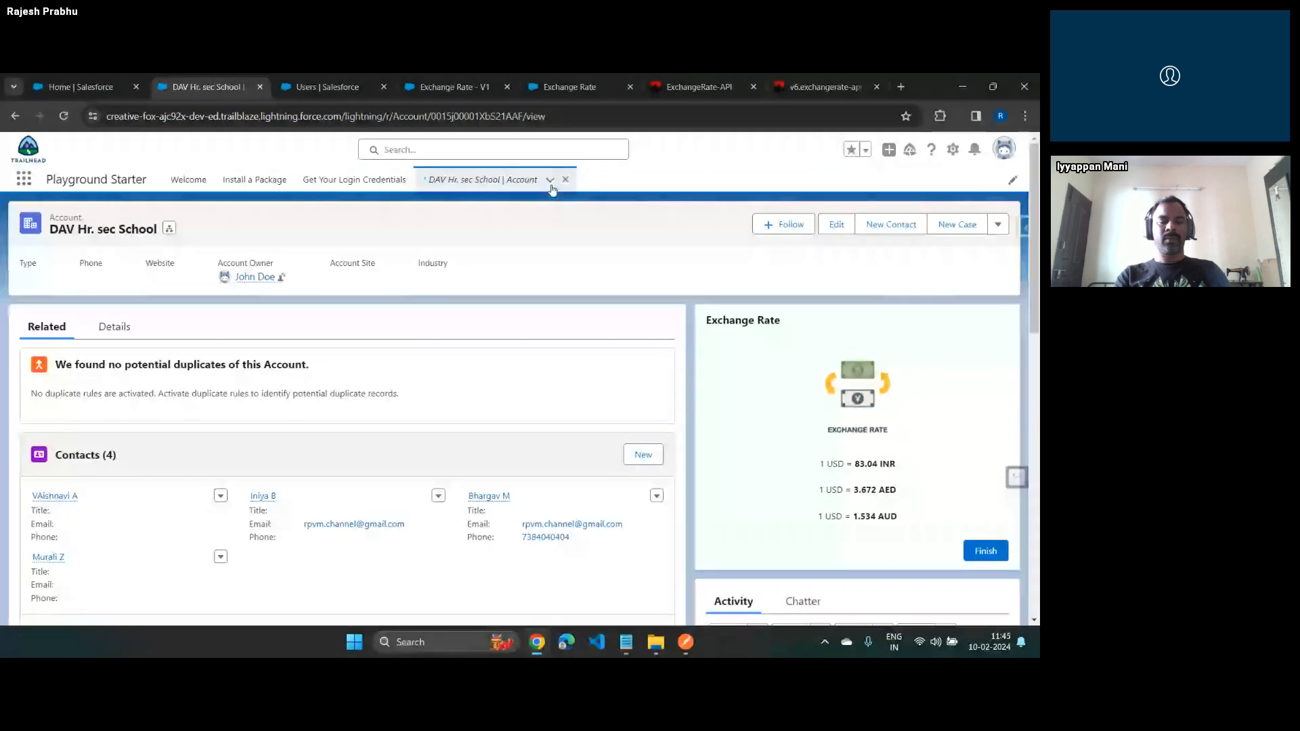
Hide the footer of the flow's Exchange Rate screen and activate the change as a new flow version
click(569, 87)
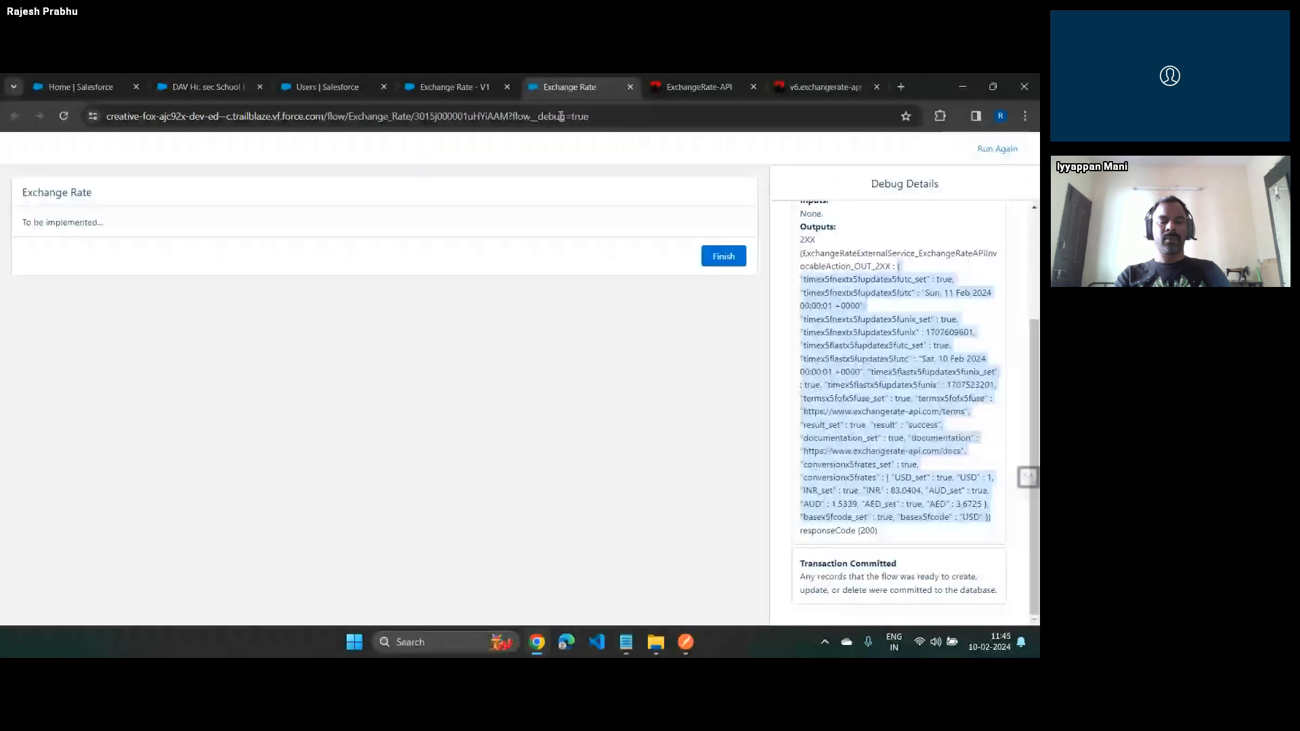
click(447, 86)
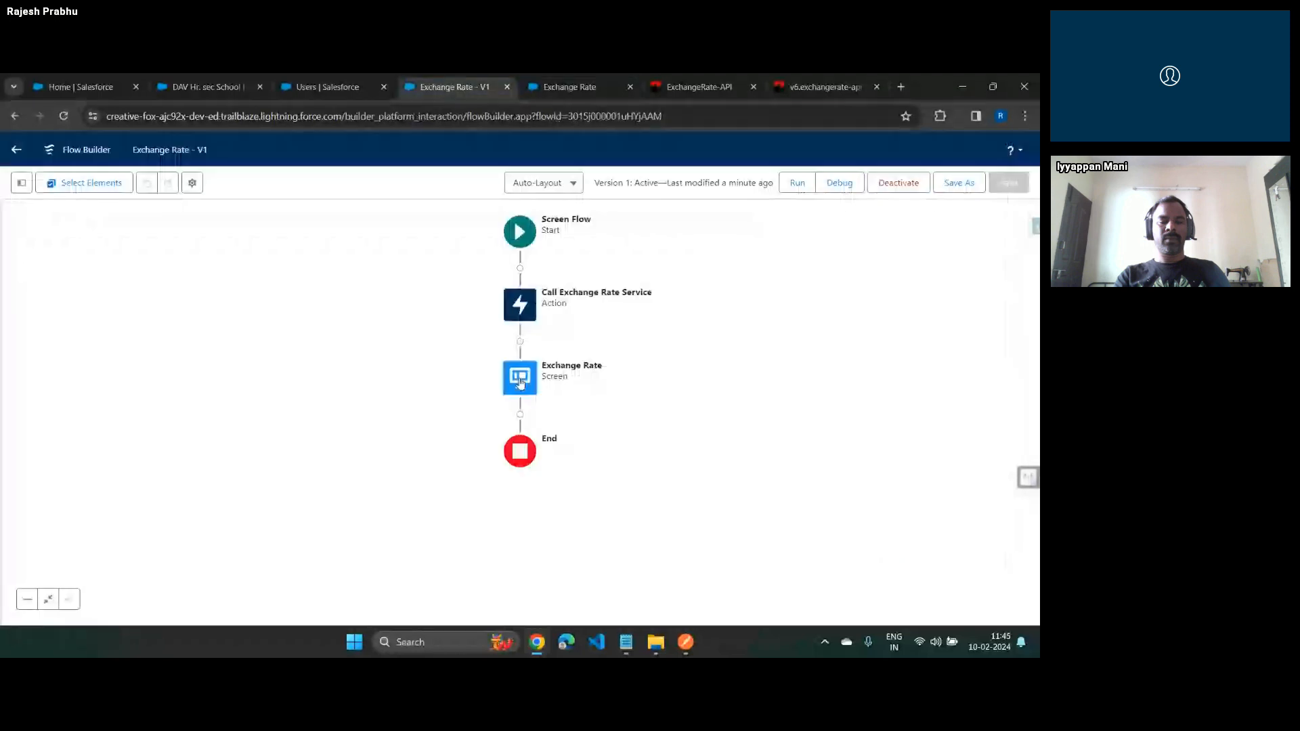
double_click(520, 383)
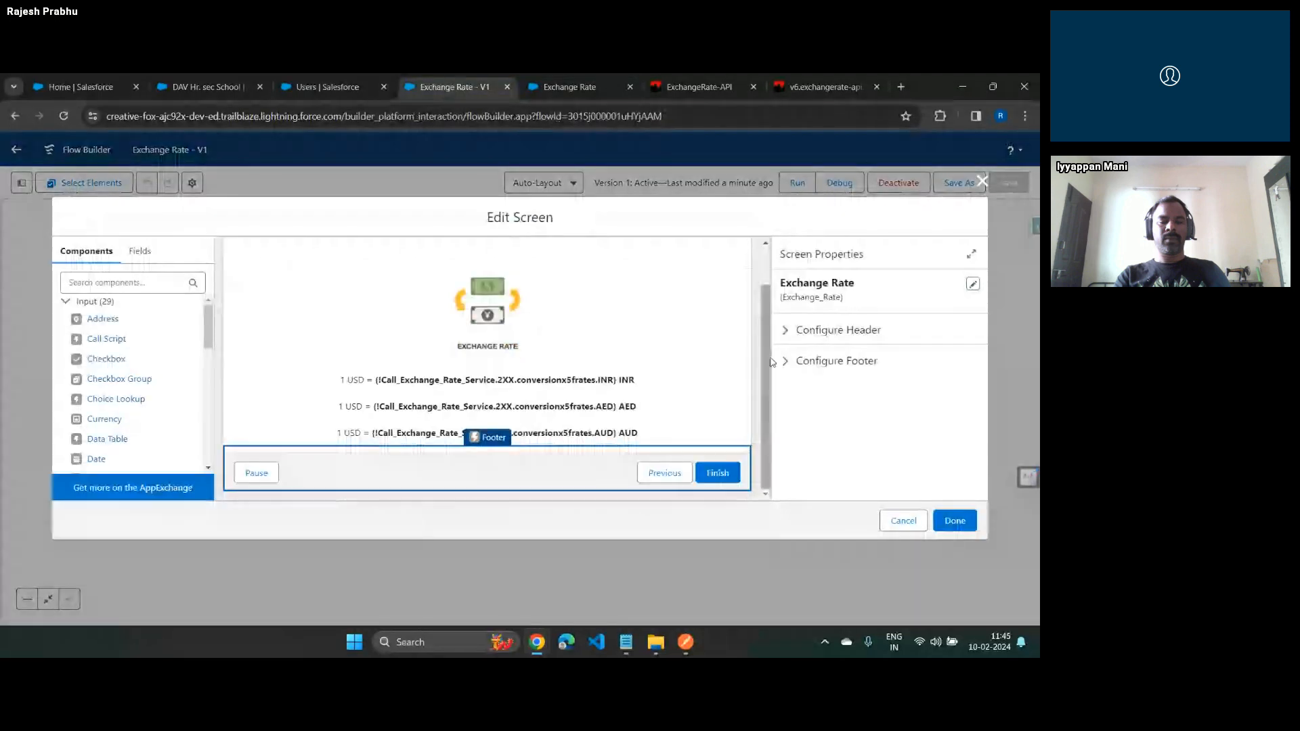
click(793, 361)
click(786, 385)
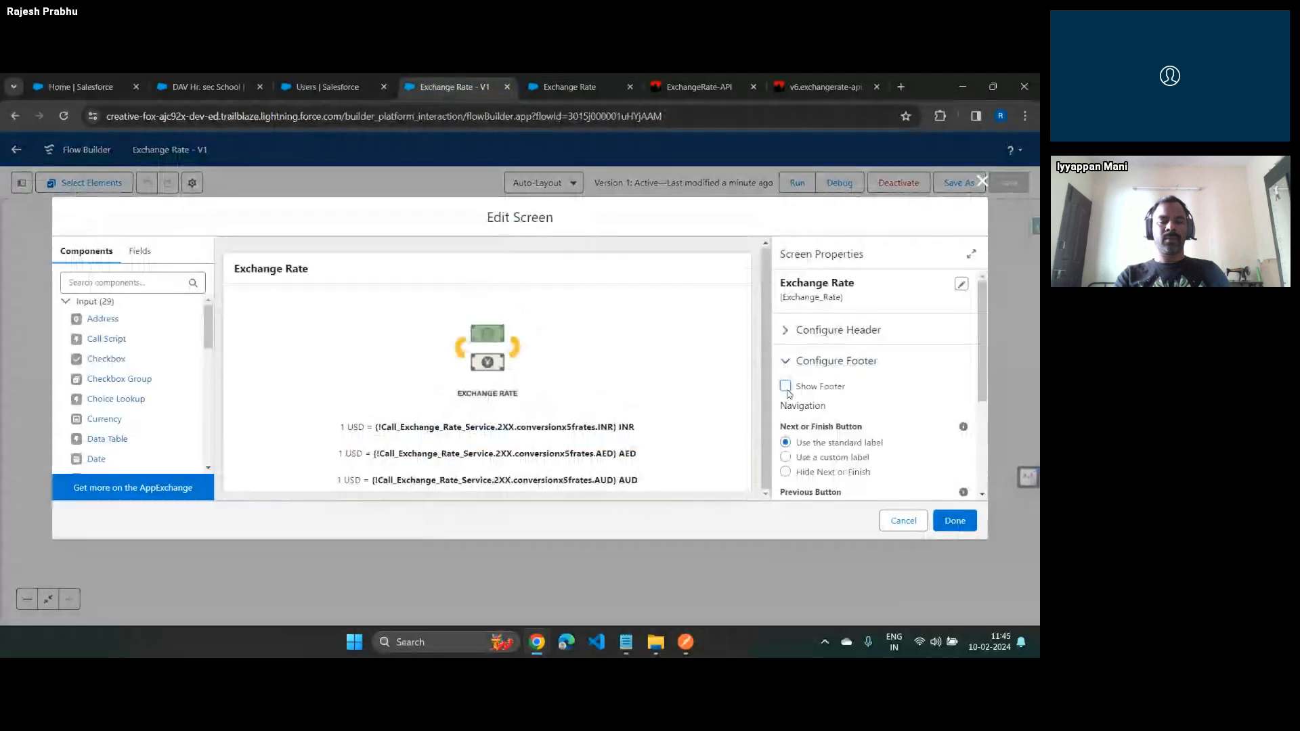
click(951, 520)
click(899, 186)
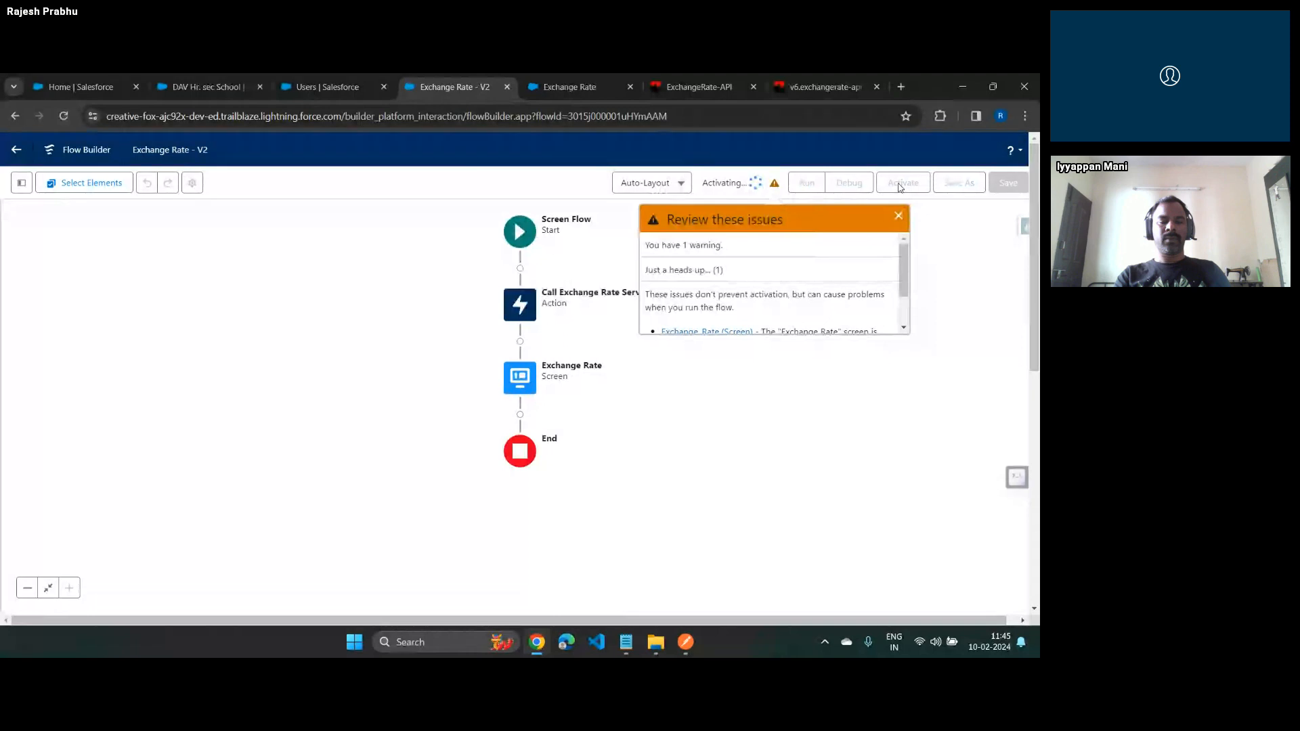
Open the Prince Matriculation School account to check the Exchange Rate component without its footer
click(223, 87)
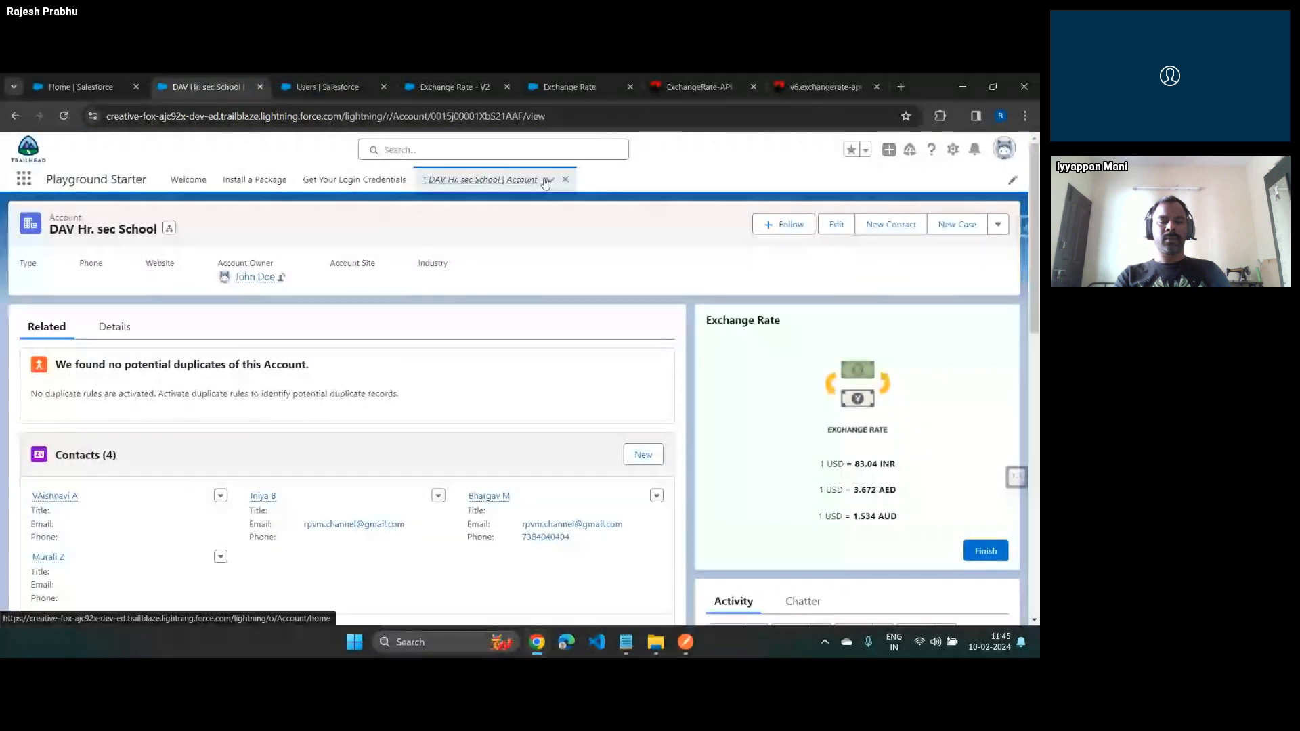
click(65, 217)
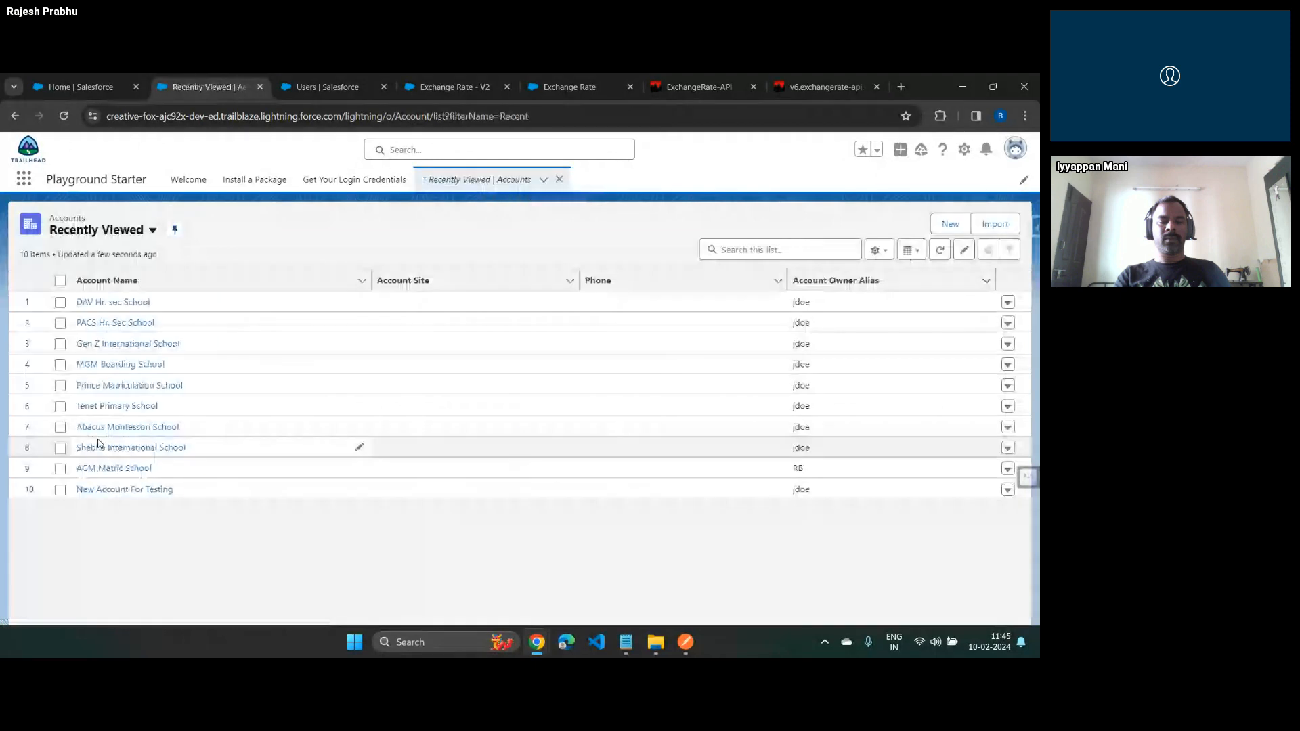
click(95, 387)
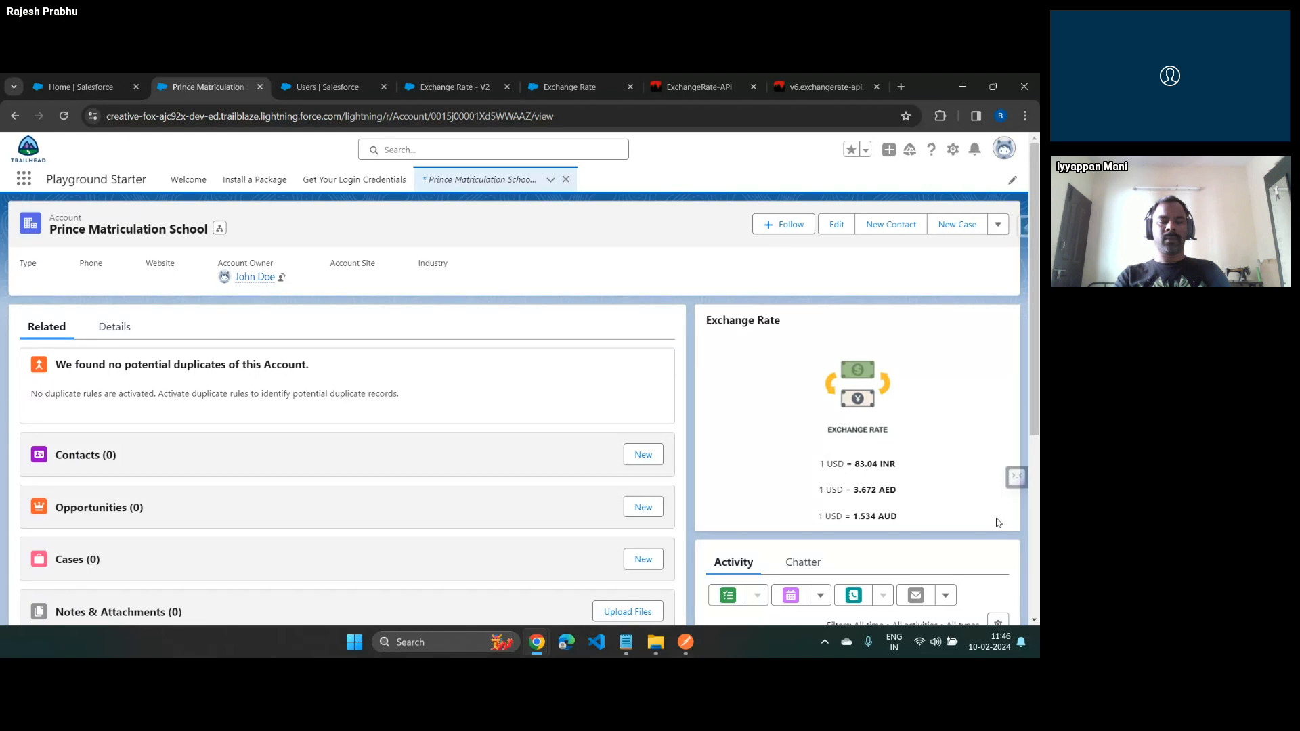
key(alt+Tab)
key(alt+Tab)
key(alt+Tab)
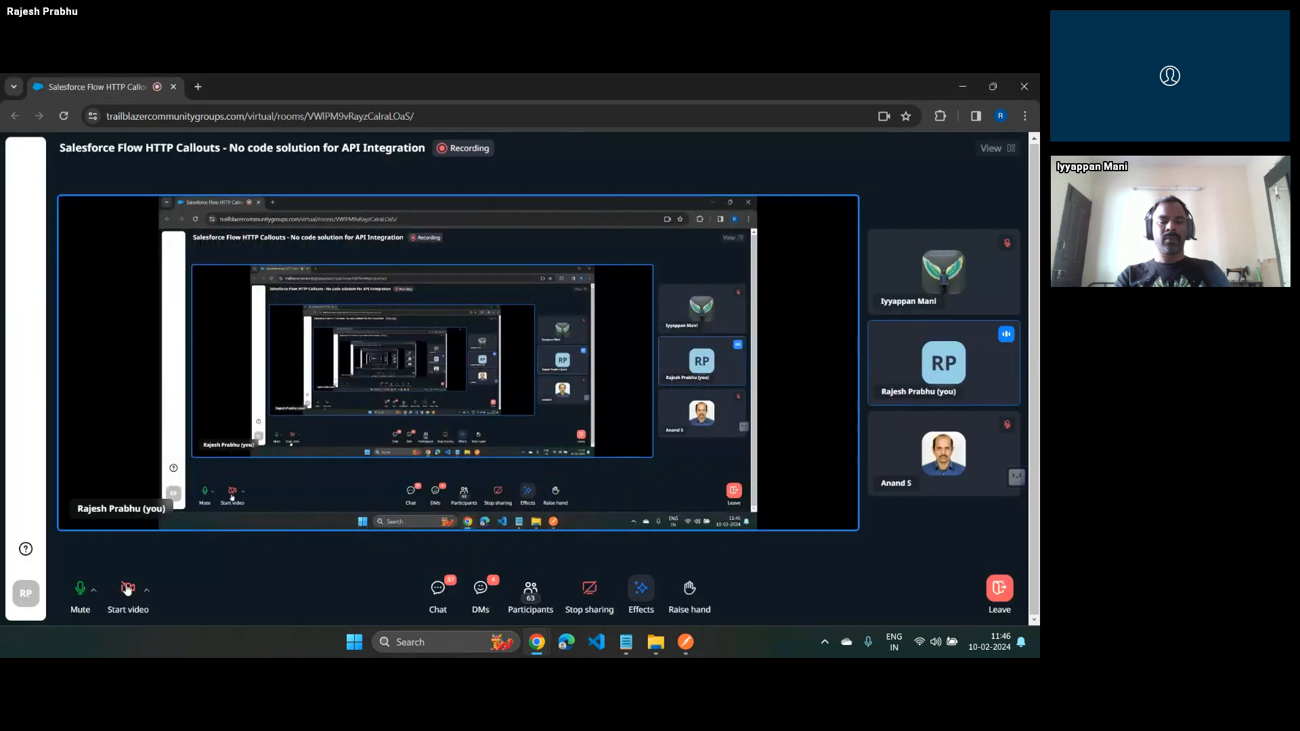
click(126, 589)
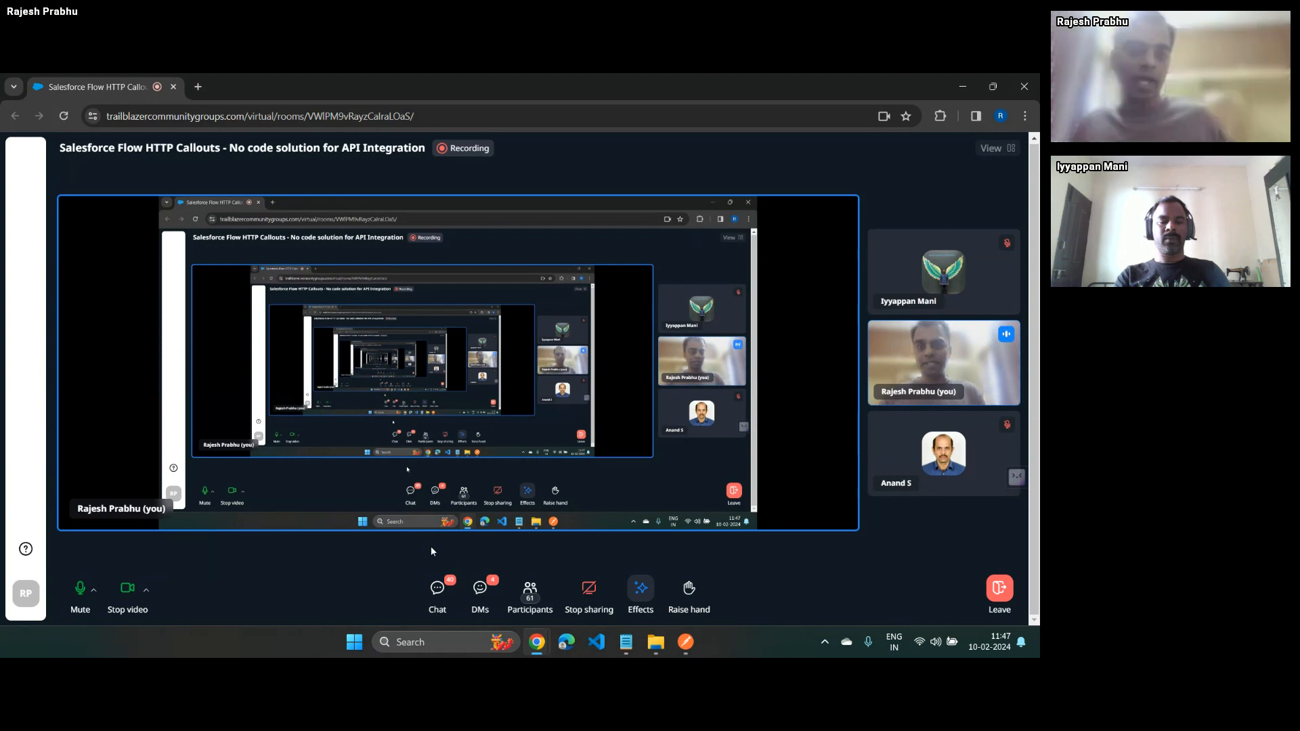
click(126, 596)
click(126, 596)
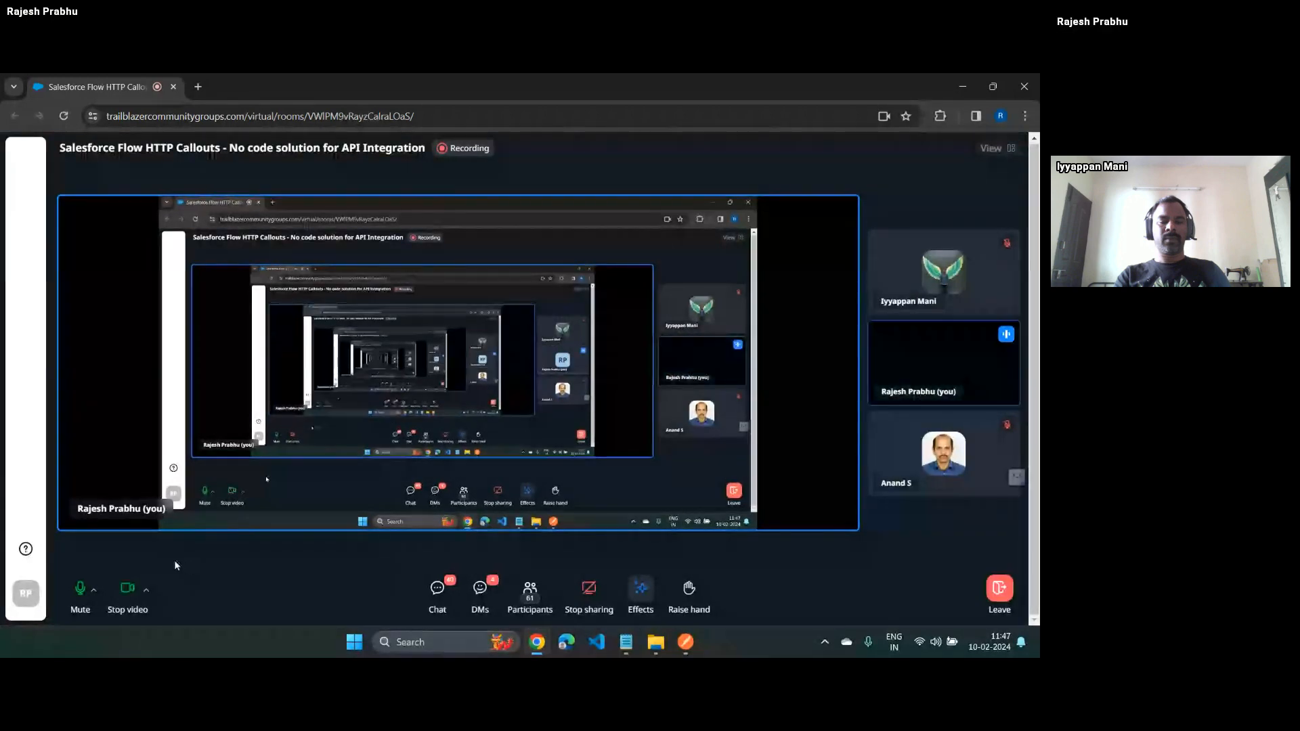
click(128, 589)
key(alt+Tab)
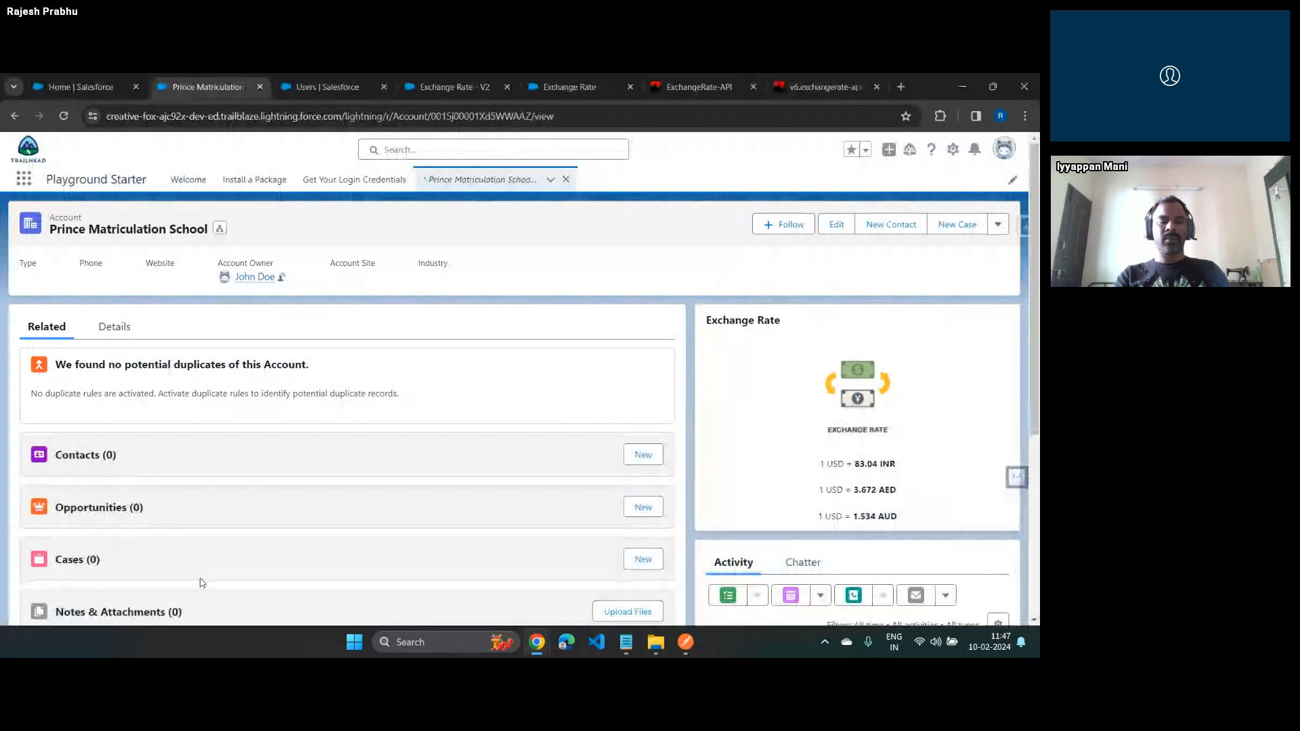
Switch to the slide presentation and show the Use Case slide about summarising customer feedback with a third-party AI API
key(alt+Tab)
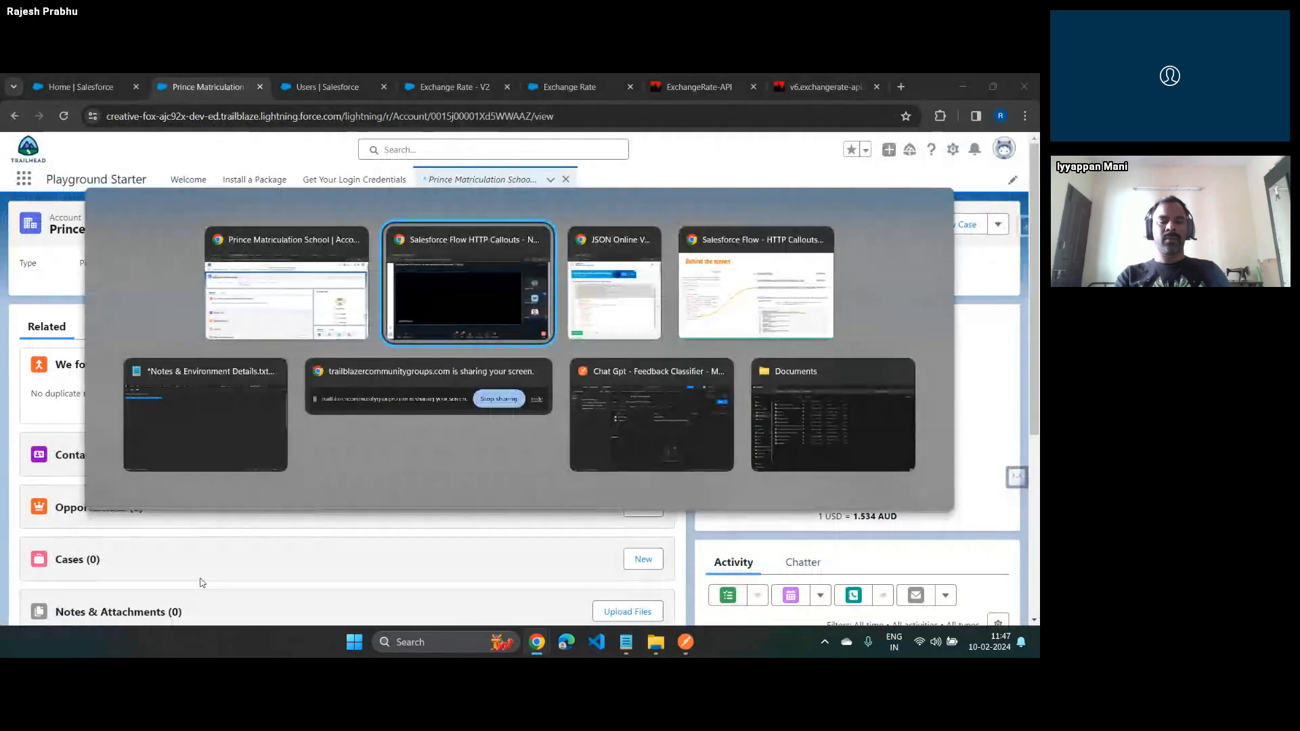
key(alt+Tab)
key(alt+Tab)
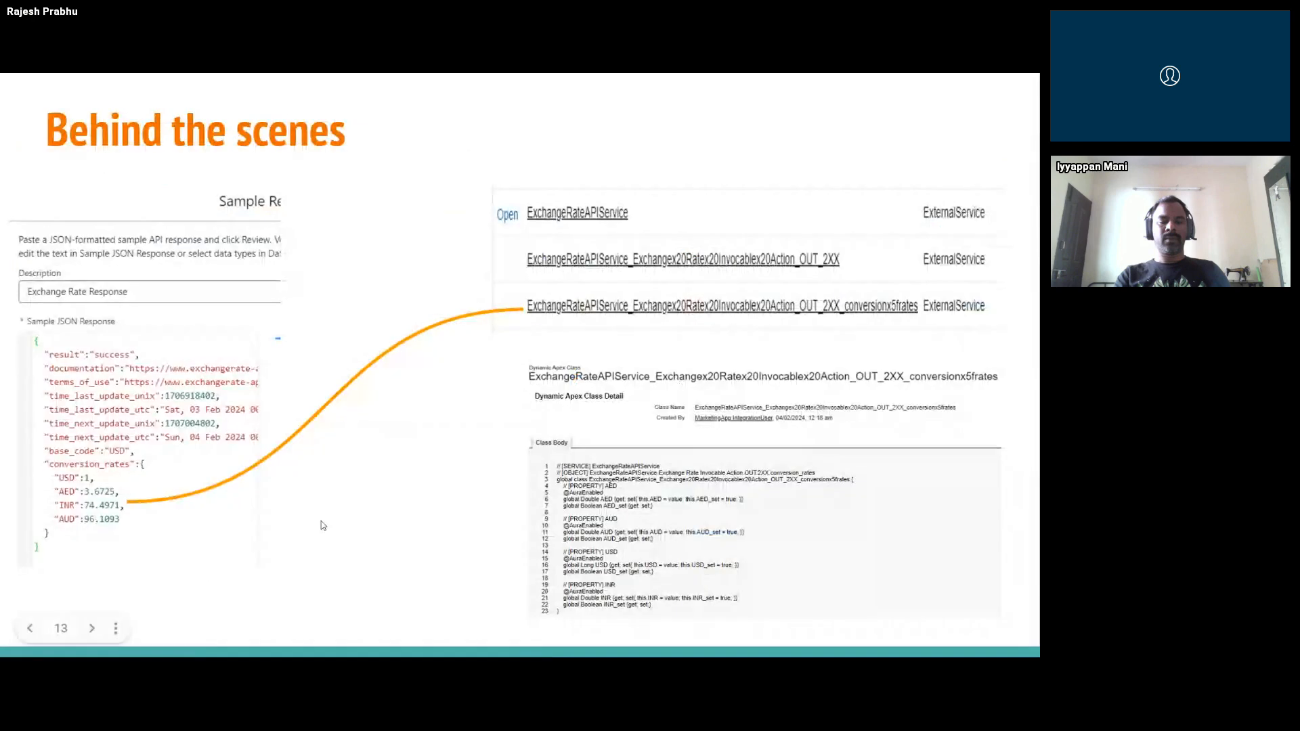
key(Left)
key(Left)
key(Right)
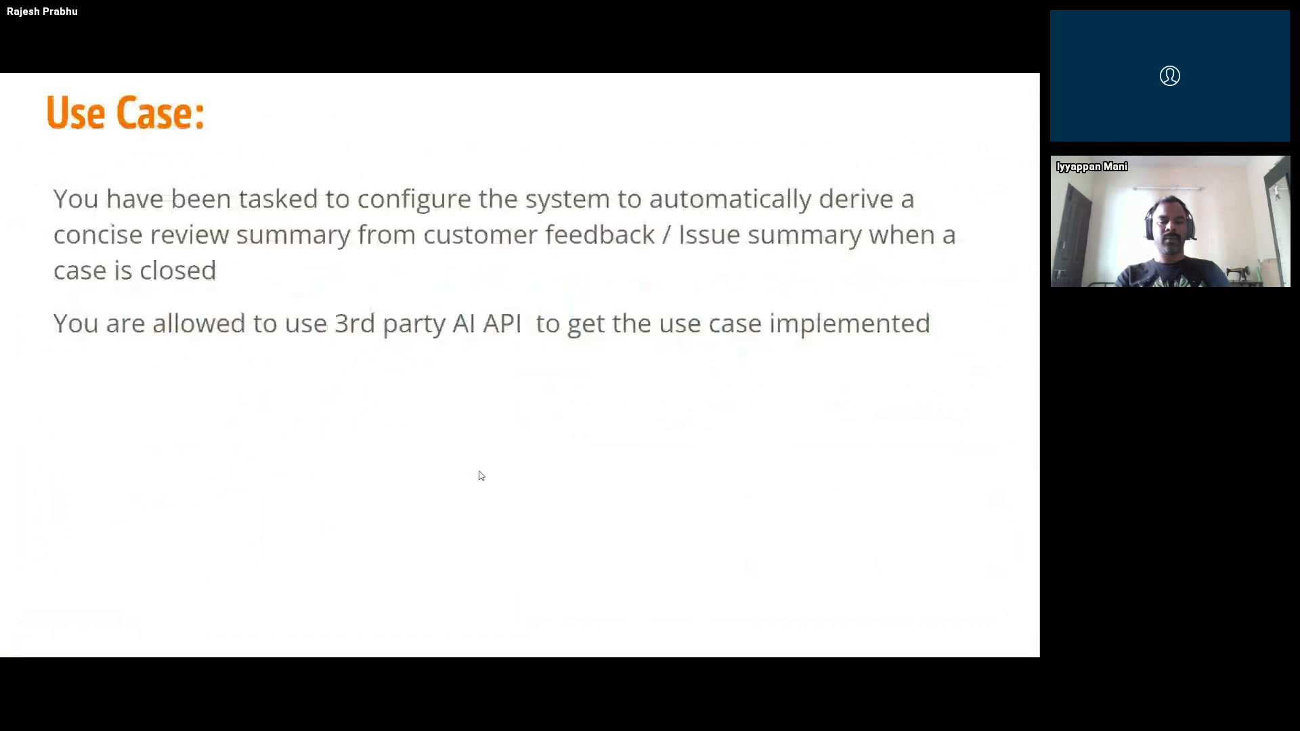
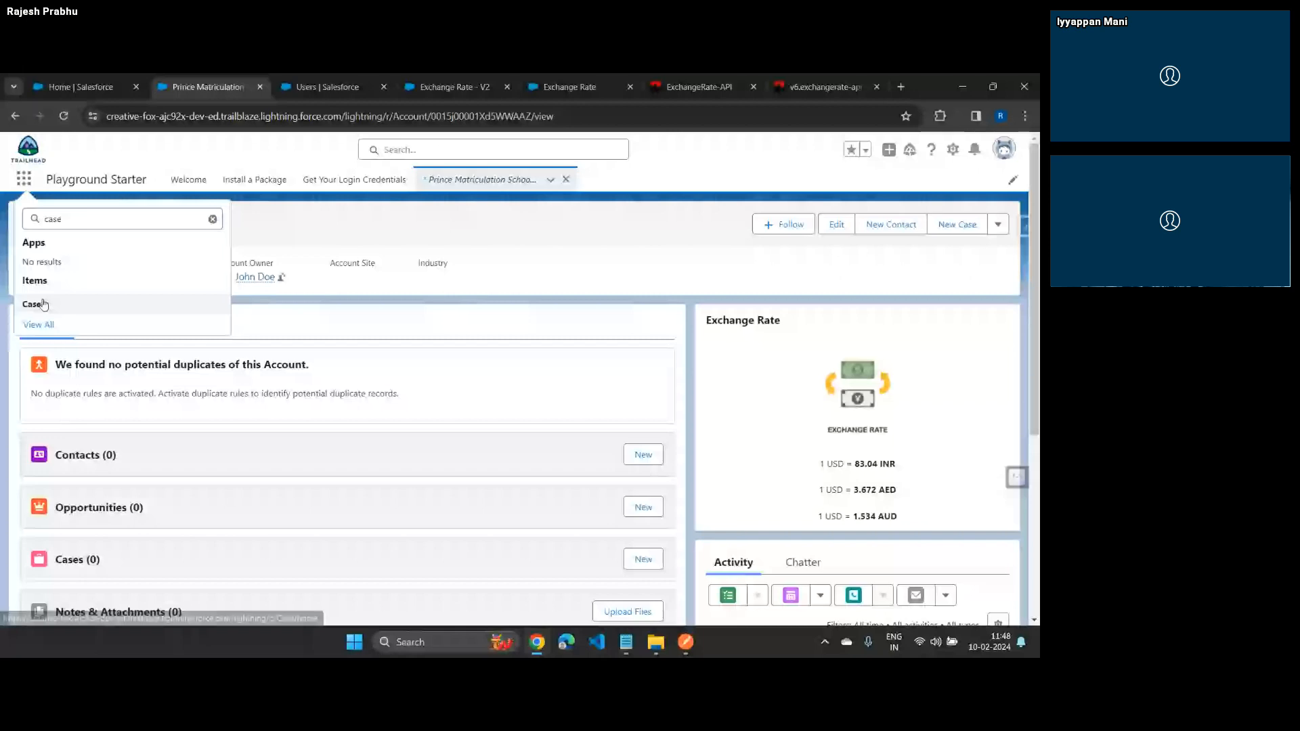
Open the case "Seeking guidance on electrical wiring installation for GC5060" from the Cases list
click(44, 305)
click(95, 302)
Read the attendees' questions in the virtual meeting's chat and return to Salesforce
key(alt+Tab)
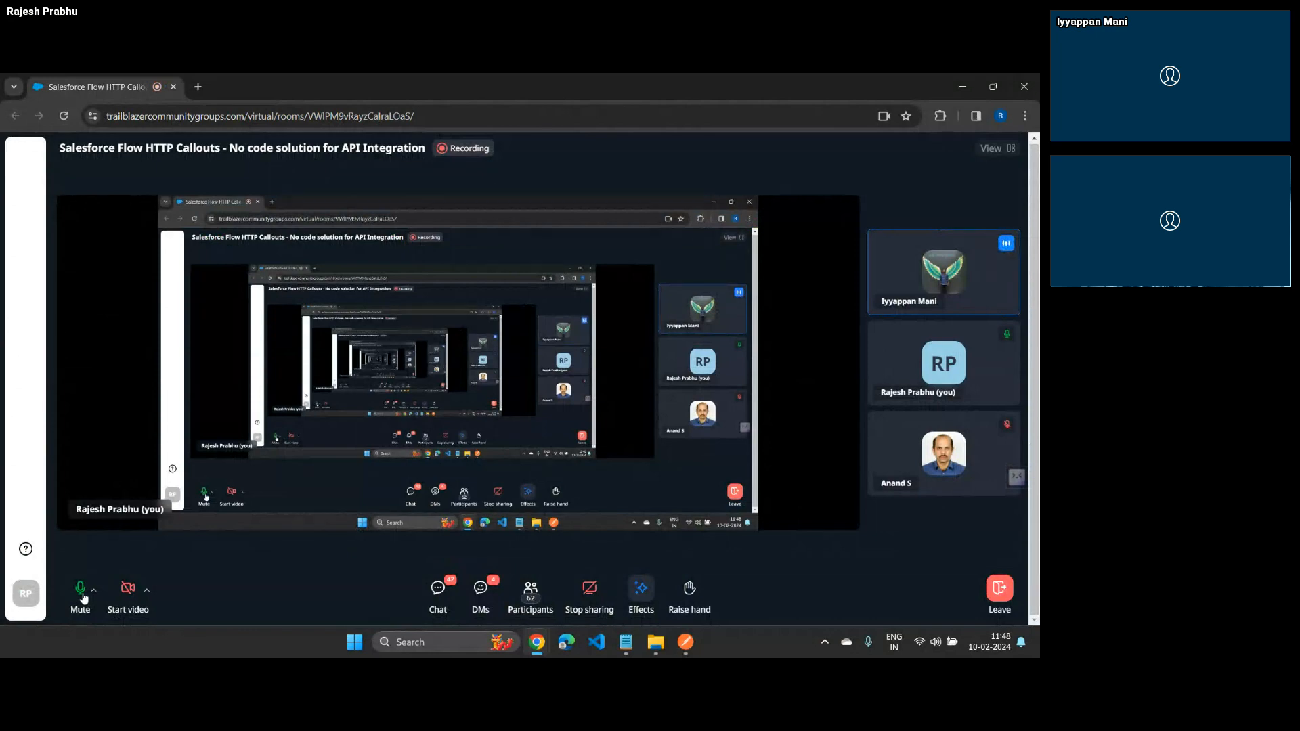
click(438, 591)
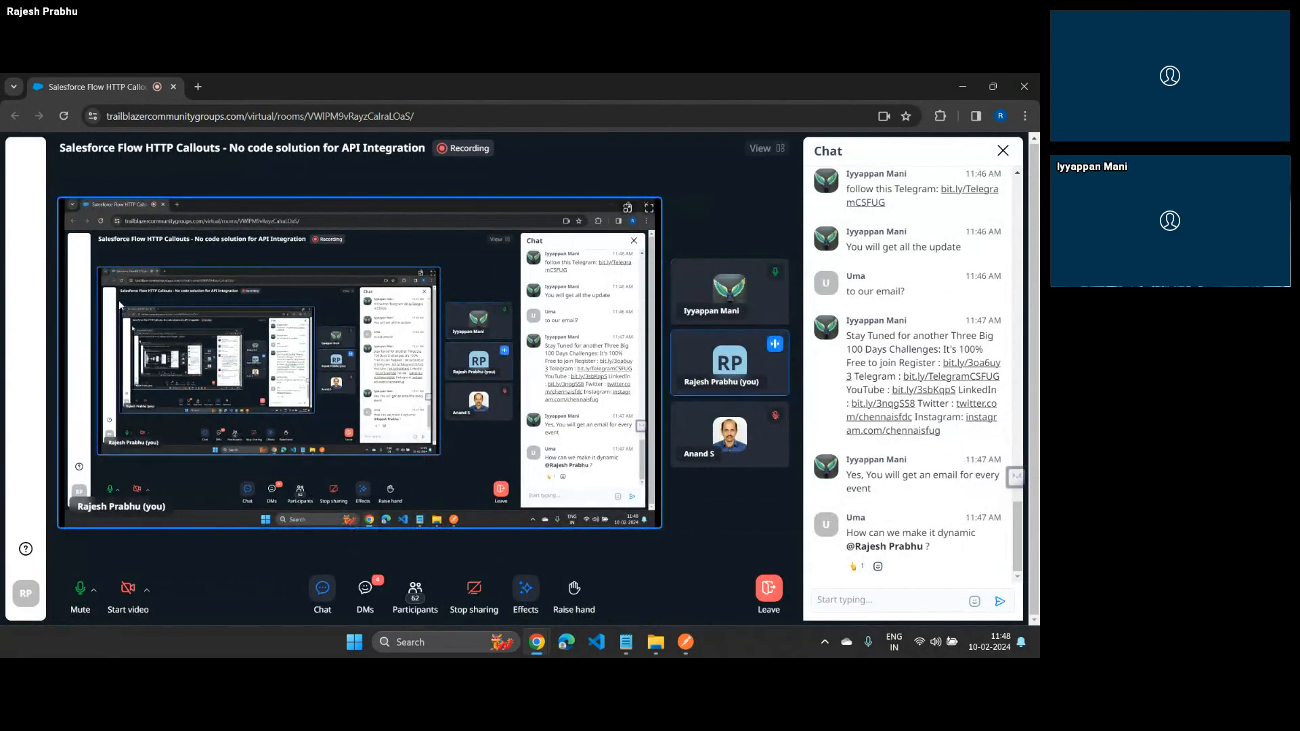
key(alt+Tab)
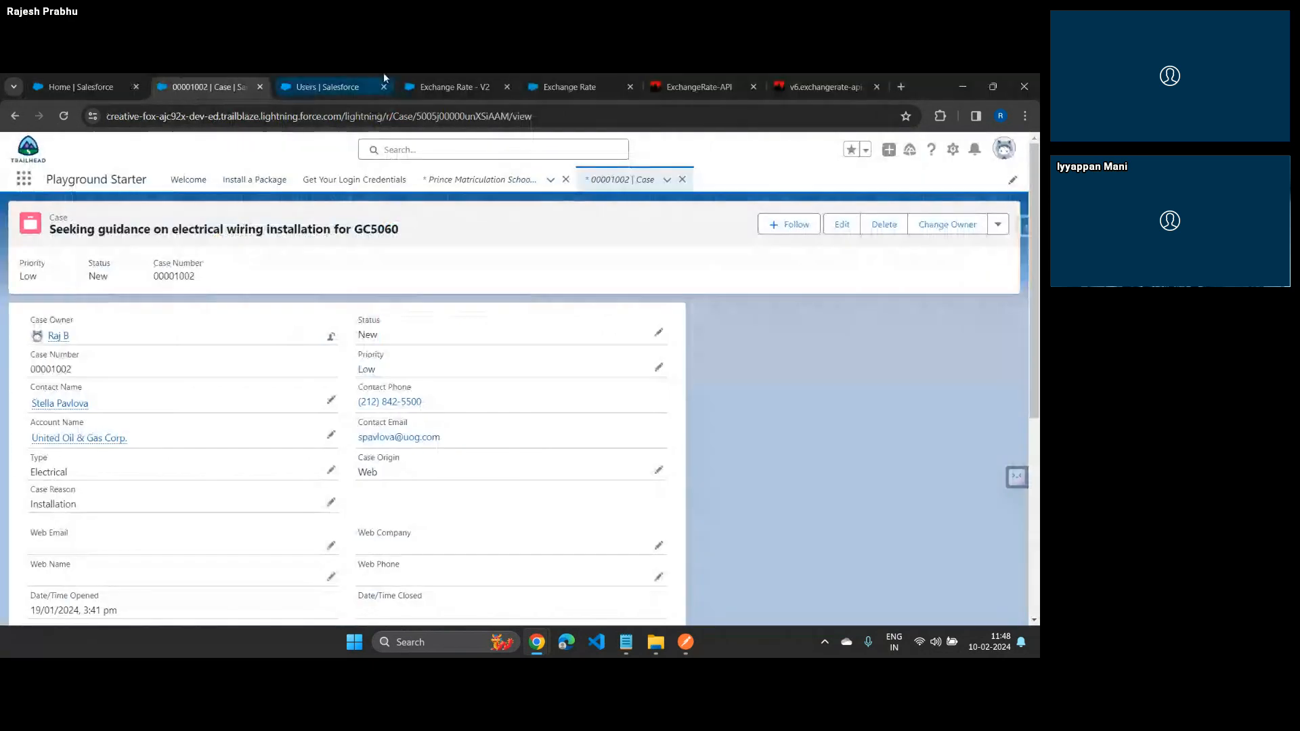
In the Exchange Rate flow, inspect the URL path of the Call Exchange Rate Service action
click(455, 86)
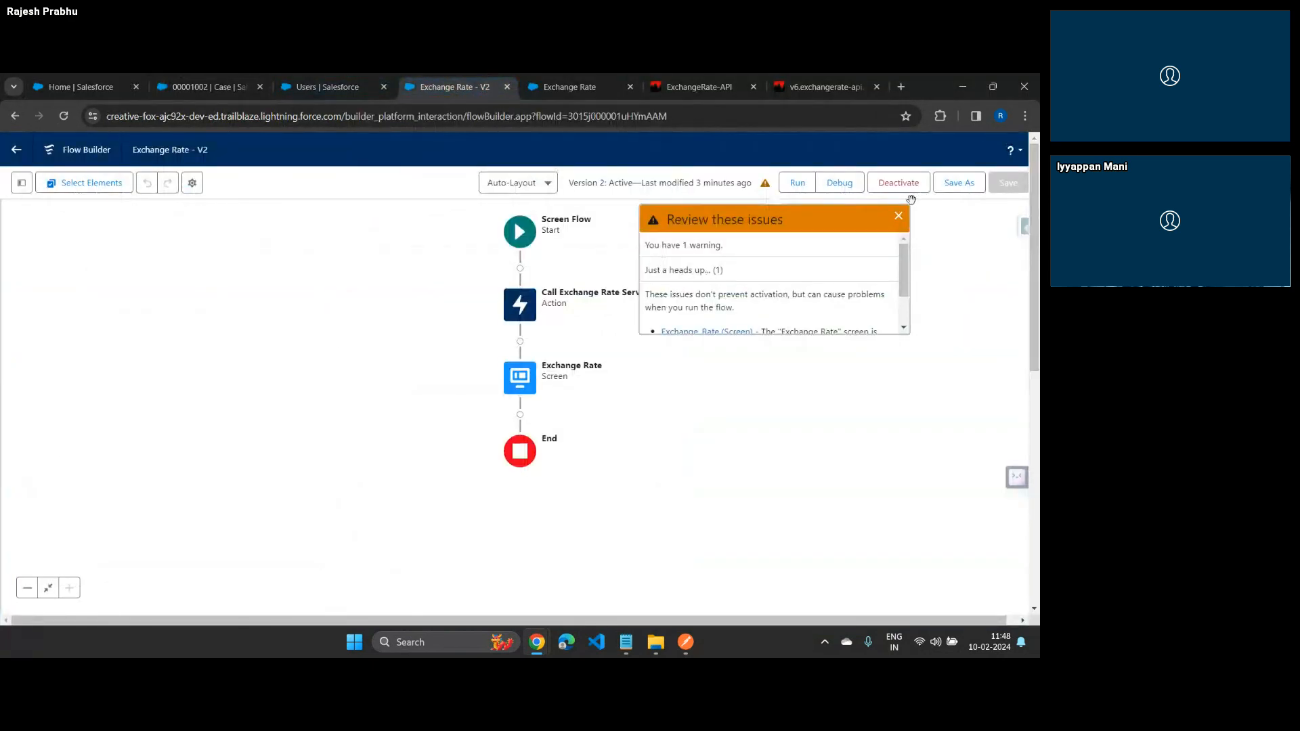
click(899, 216)
double_click(522, 305)
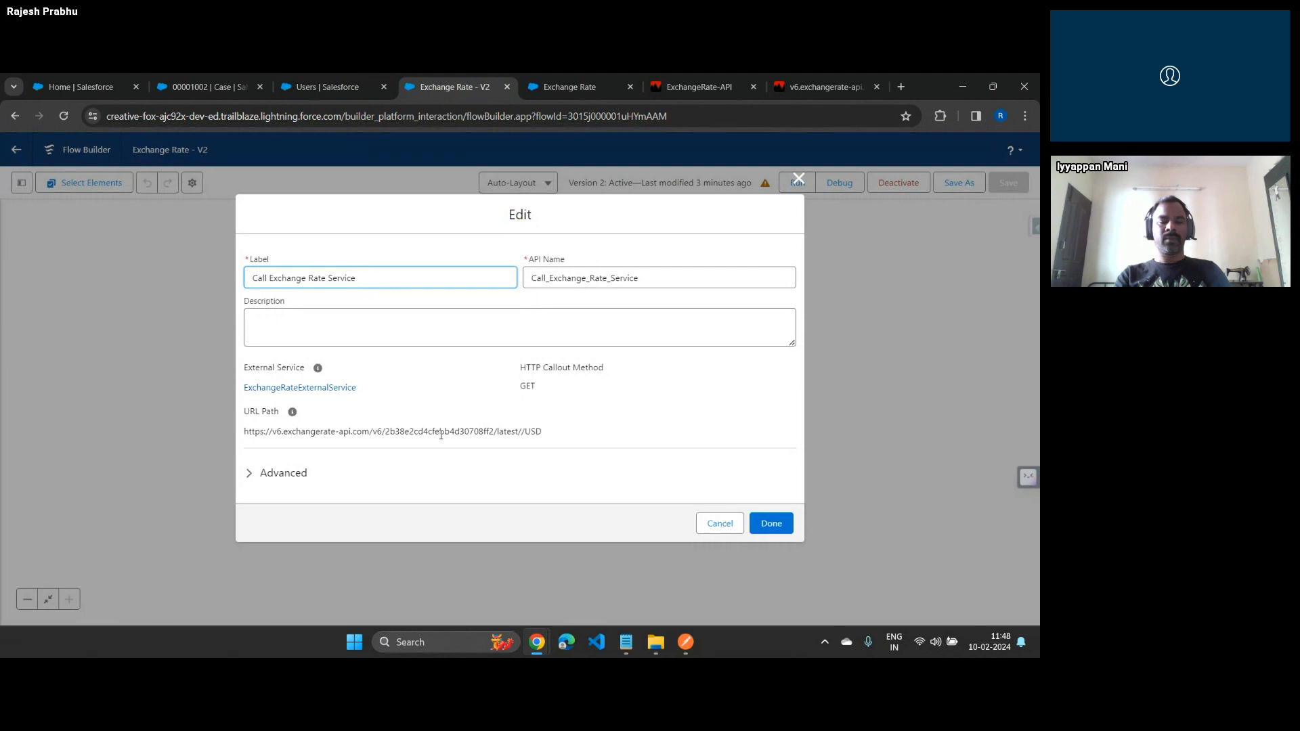
drag(441, 434, 604, 429)
click(605, 429)
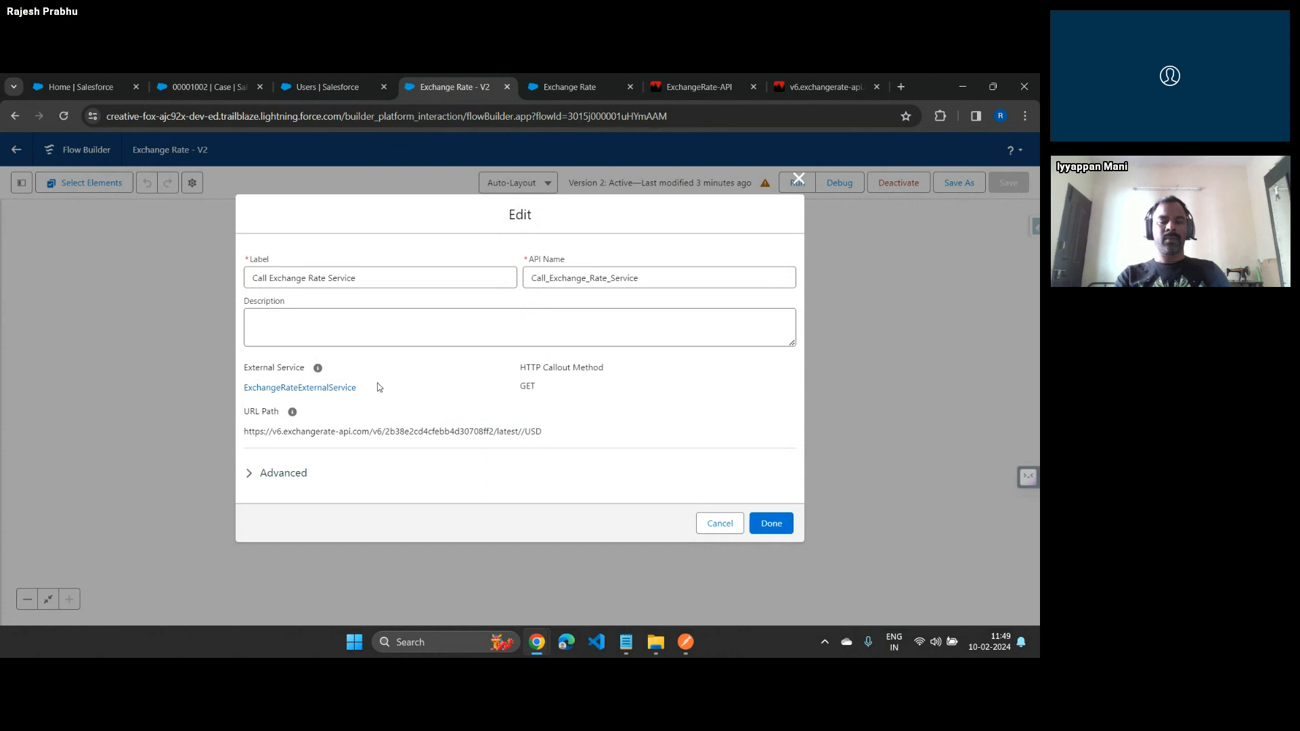
click(798, 180)
Review the advanced settings of the Call Exchange Rate Service action and close it without changes
double_click(532, 308)
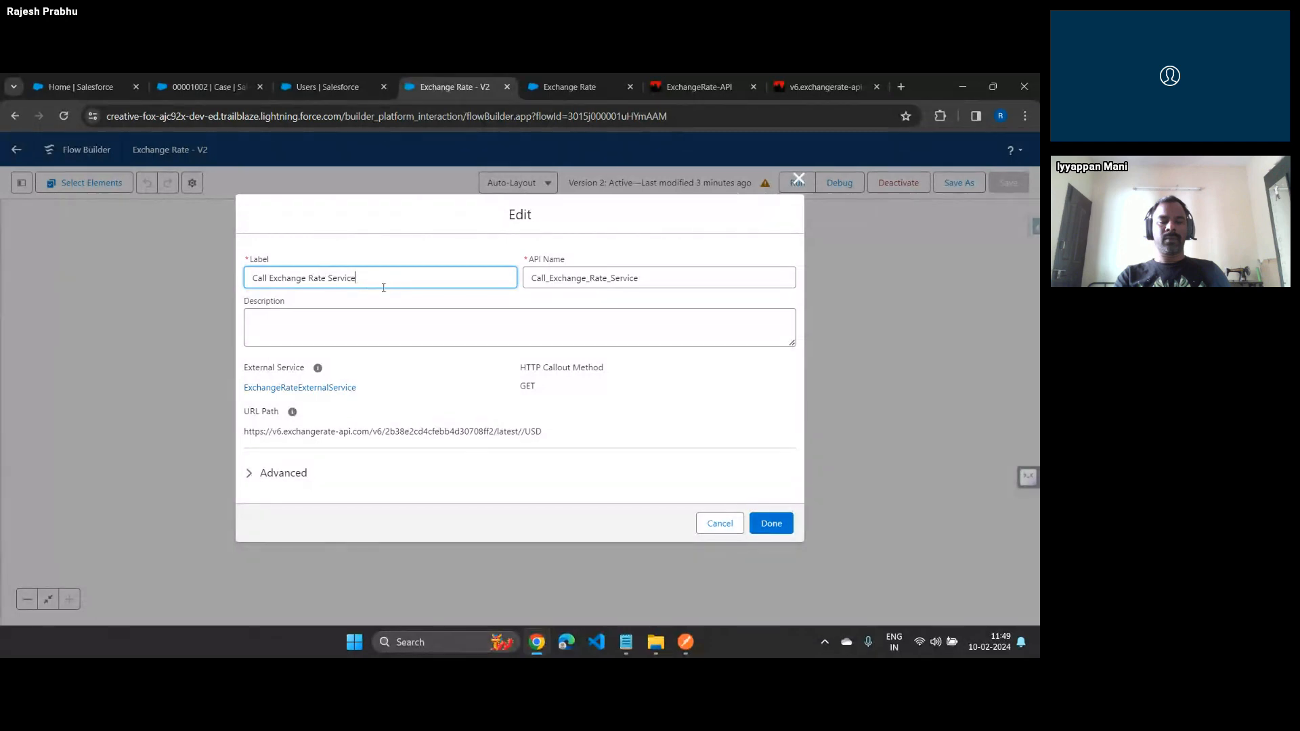
click(295, 473)
scroll(380, 455, down, 3)
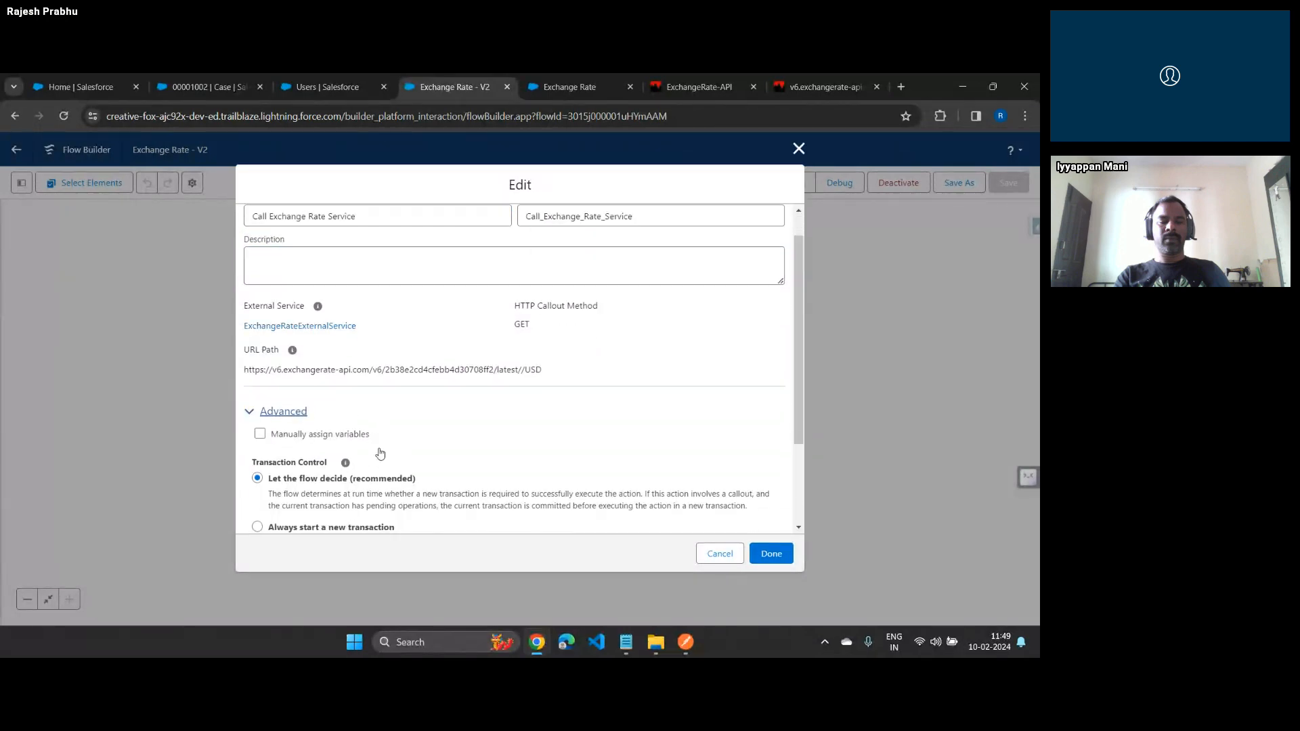
scroll(381, 453, up, 3)
click(799, 149)
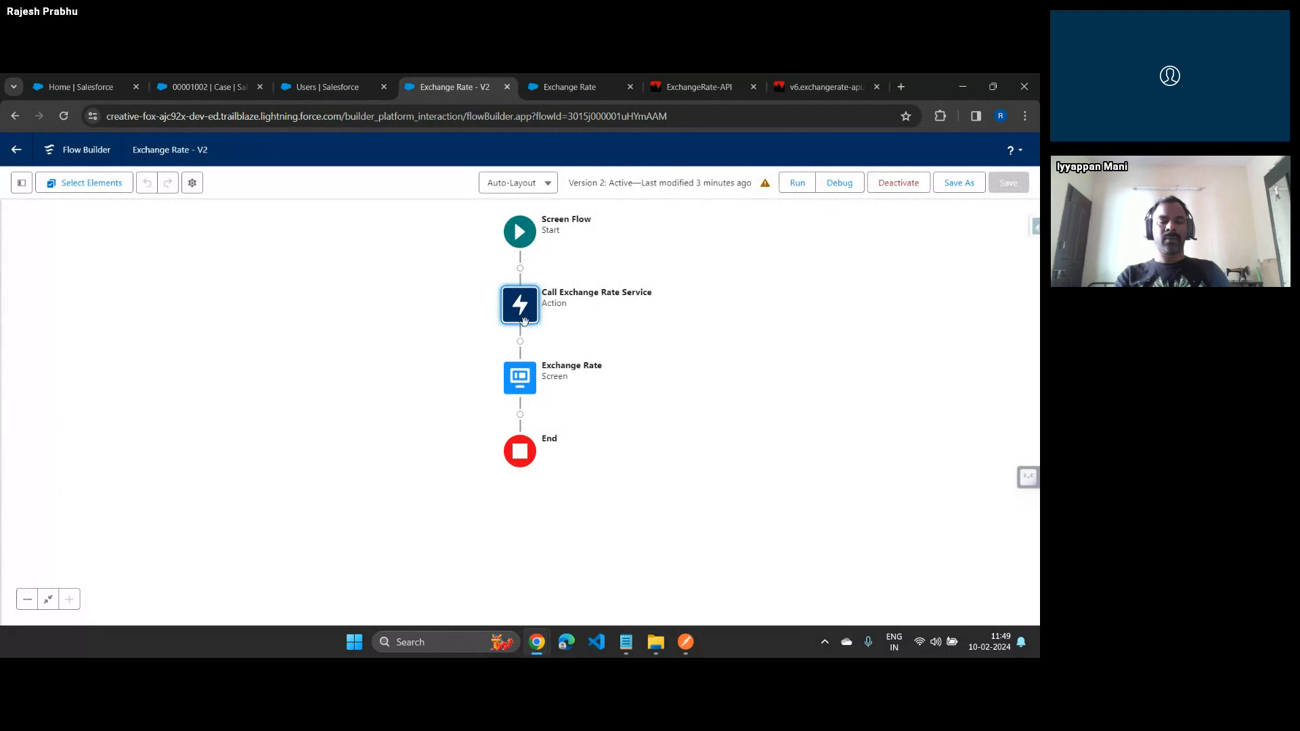
Add an action element after Call Exchange Rate Service and start creating an HTTP callout for it
click(520, 341)
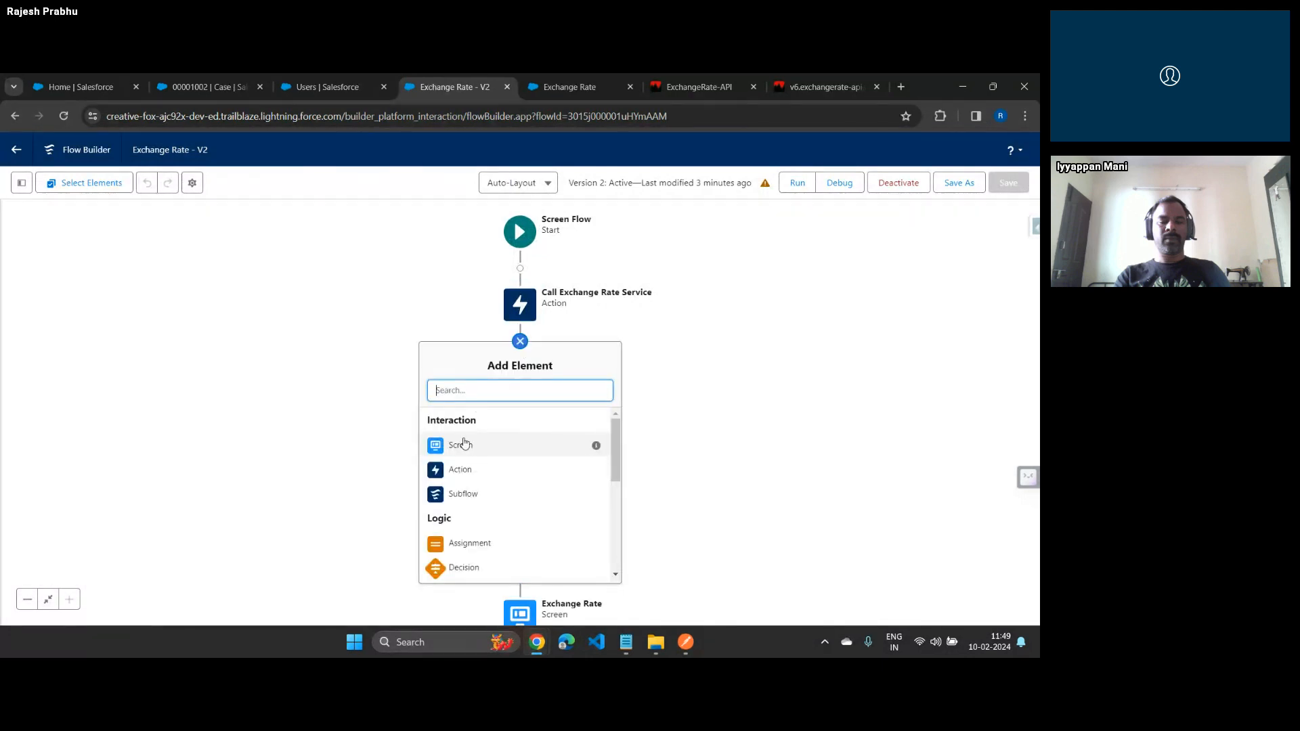
click(494, 468)
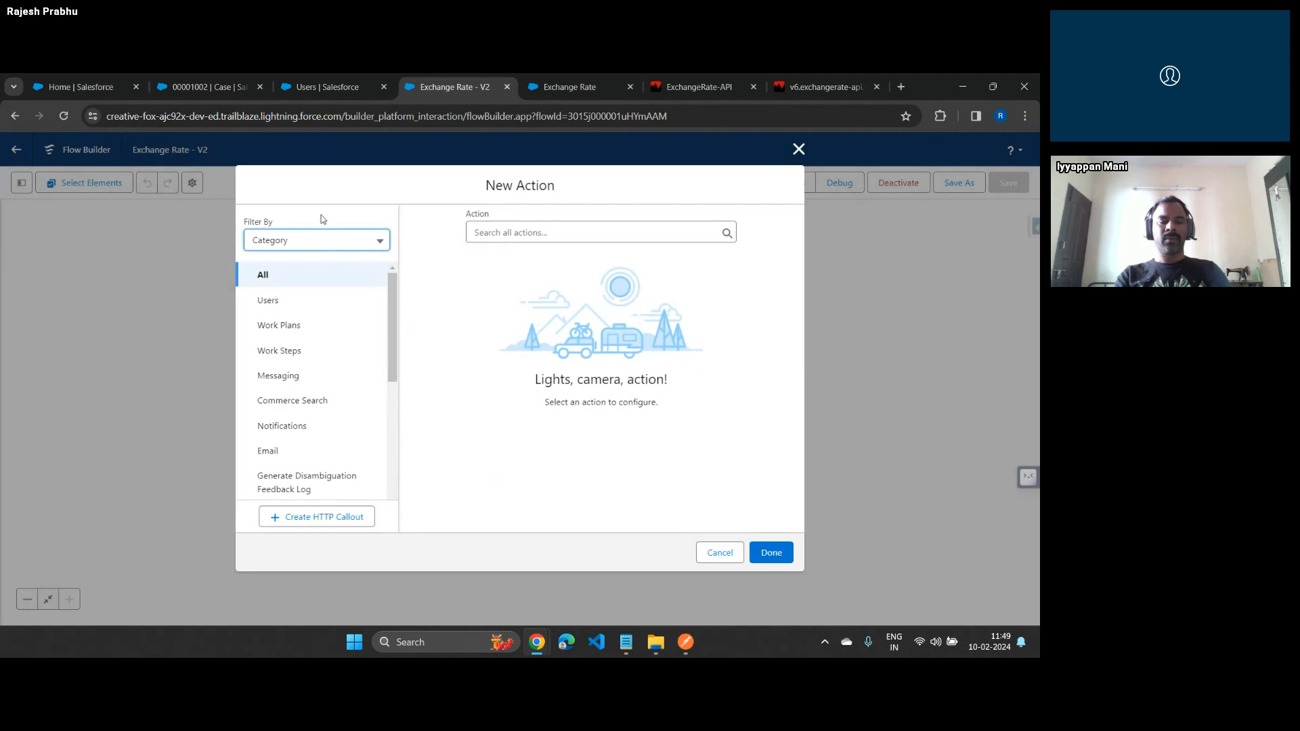
scroll(289, 324, down, 5)
click(309, 521)
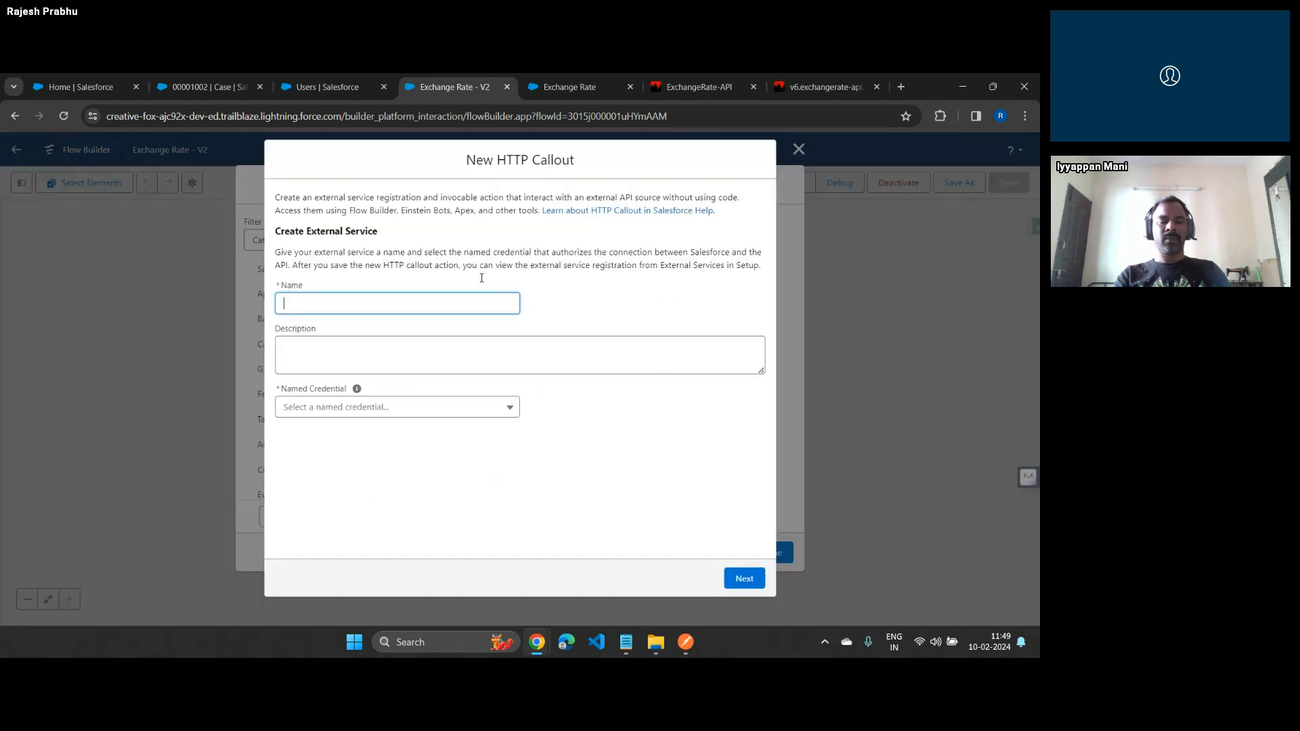
Name the external service "XChangeRate API", assign the NC Exchange Rate API named credential, and proceed to the invocable action
text(Call)
key(BackSpace)
key(BackSpace)
text(X)
key(BackSpace)
text(XChangeRate API)
key(Tab)
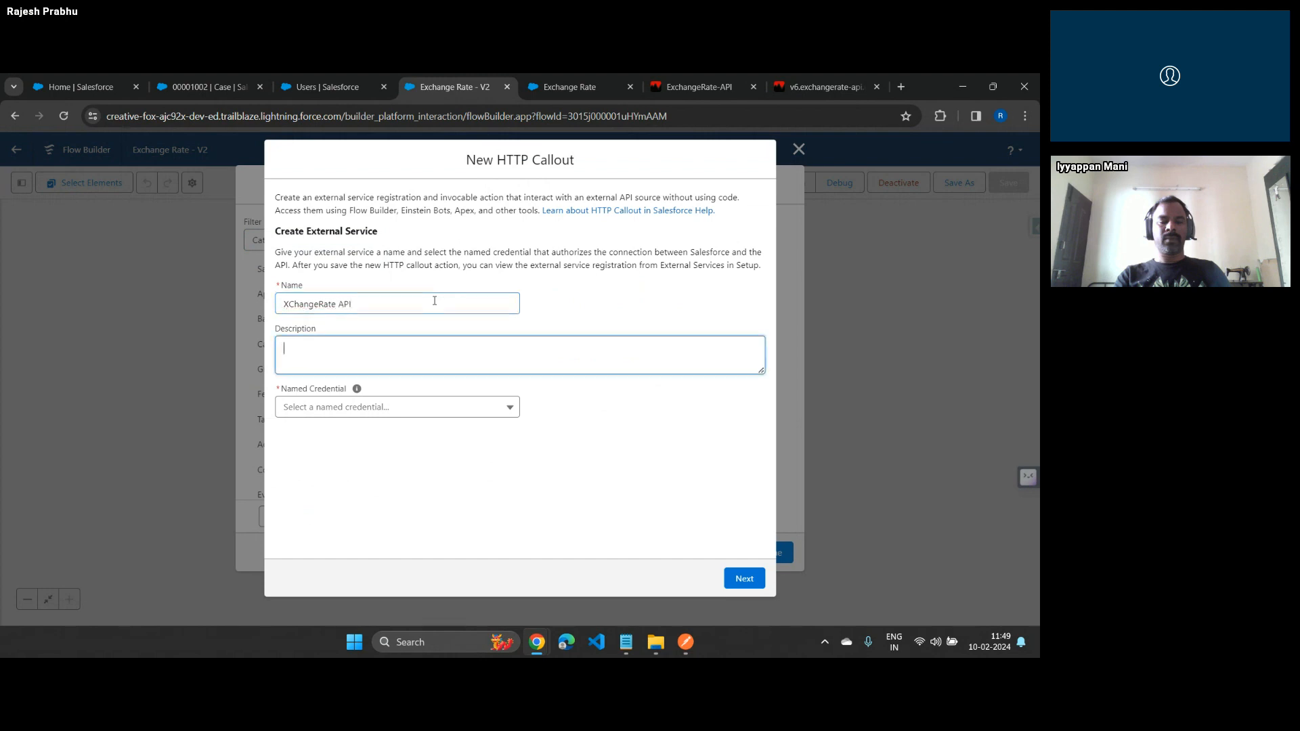
click(420, 414)
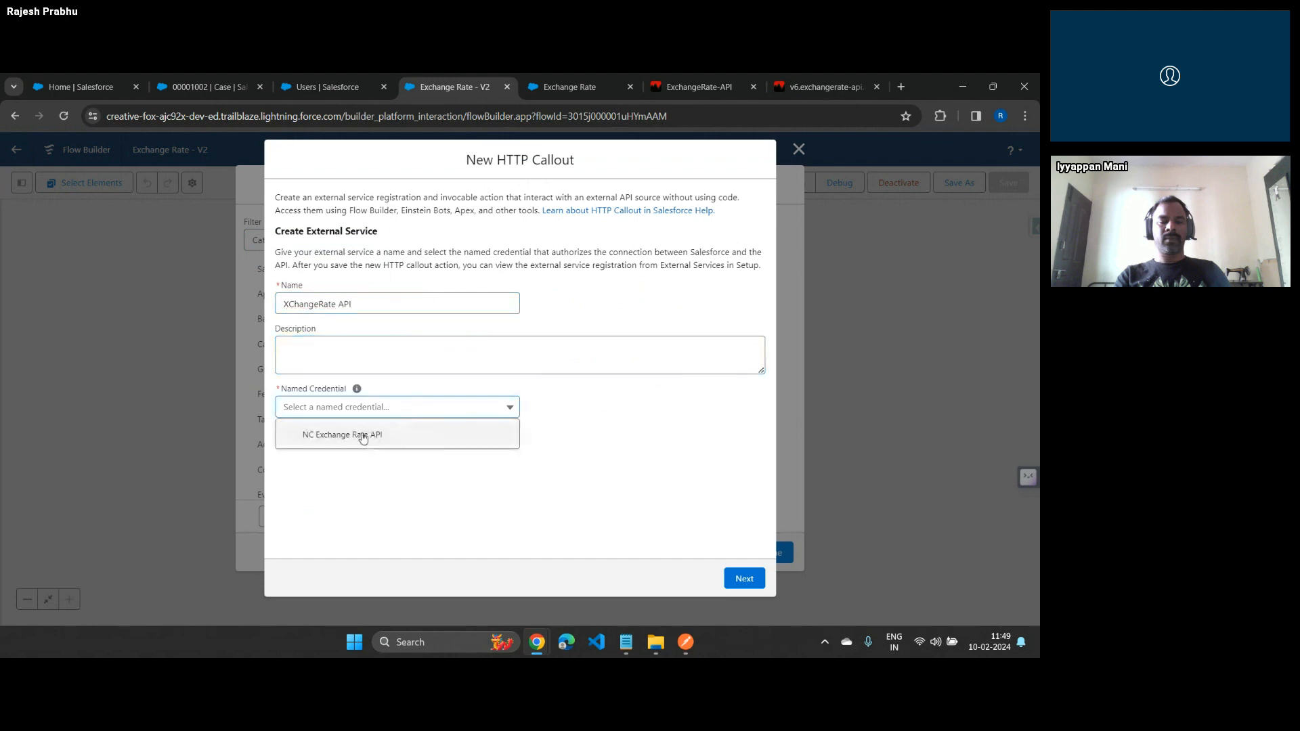
click(364, 436)
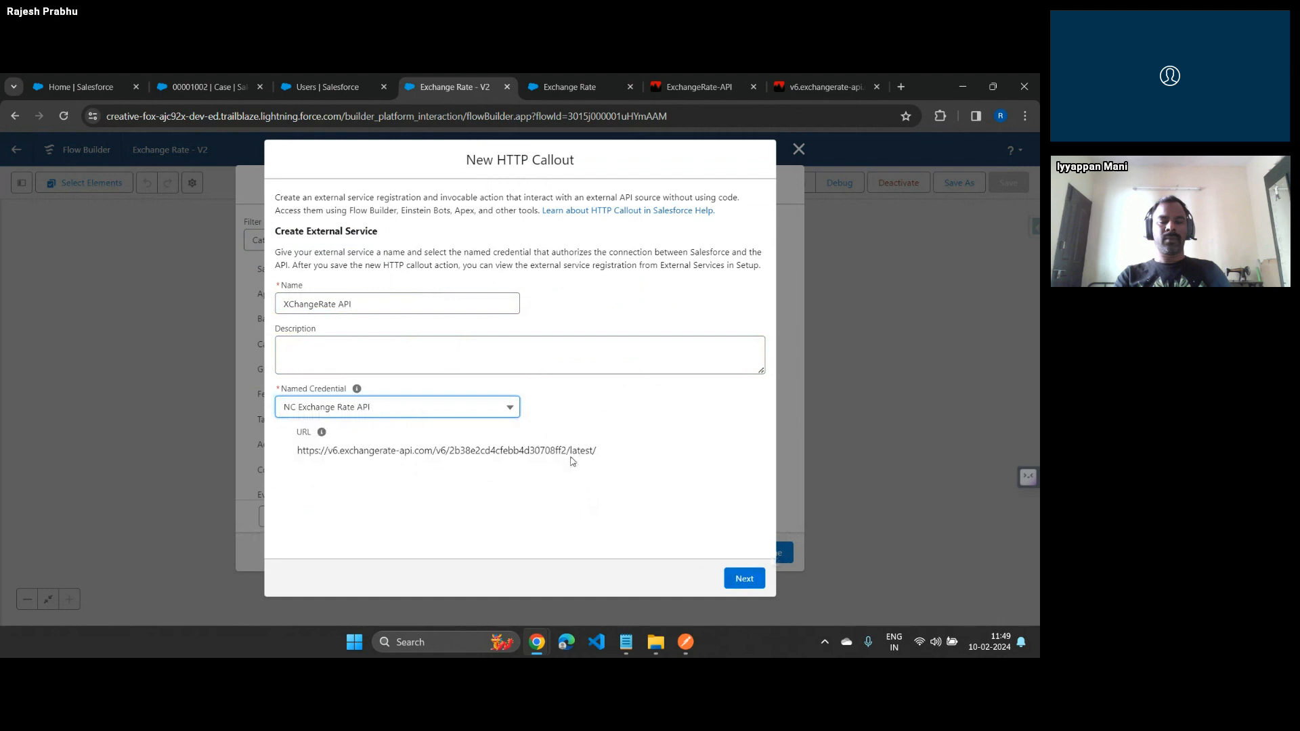
click(745, 578)
Label the invocable action XChangeRateAPI and set its method to GET
click(321, 291)
text(Xch)
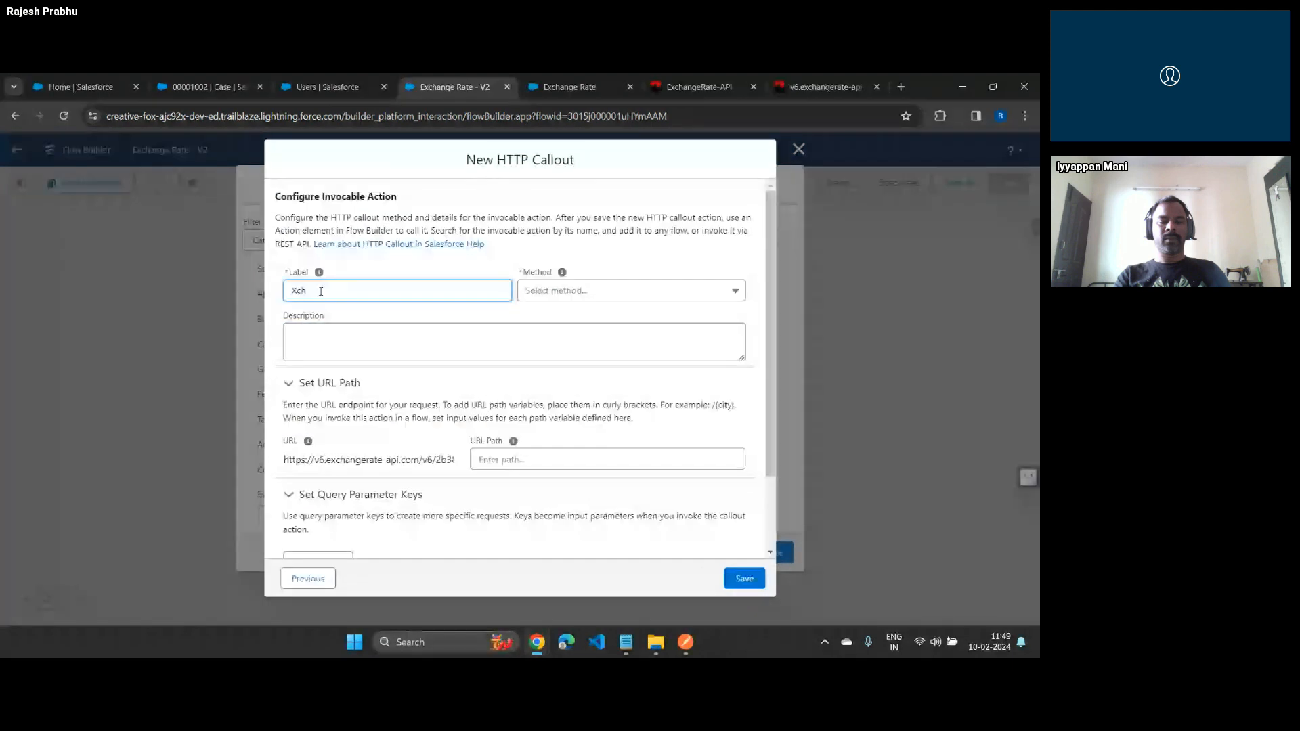
key(BackSpace)
key(BackSpace)
text(ChangeRateAPi)
key(Tab)
click(587, 294)
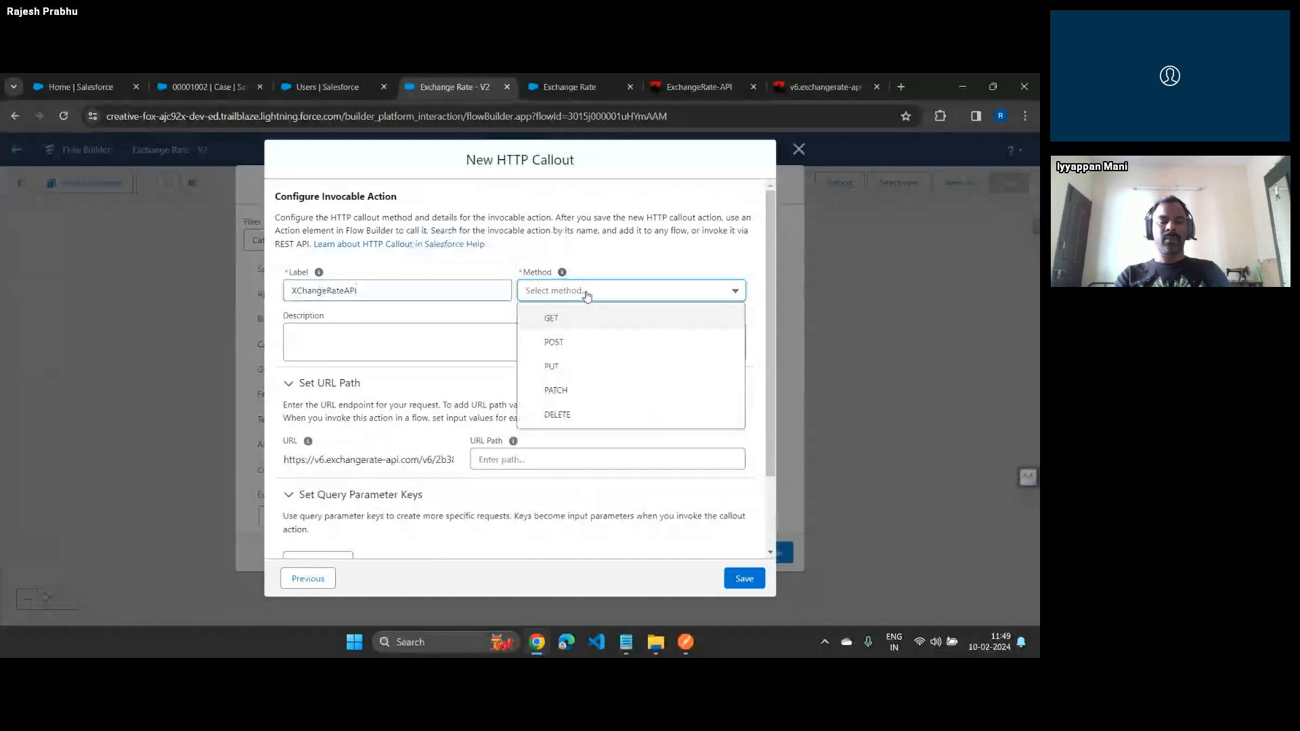
click(553, 317)
Set the callout's URL path to the variable /{CurrencyCode}
click(548, 459)
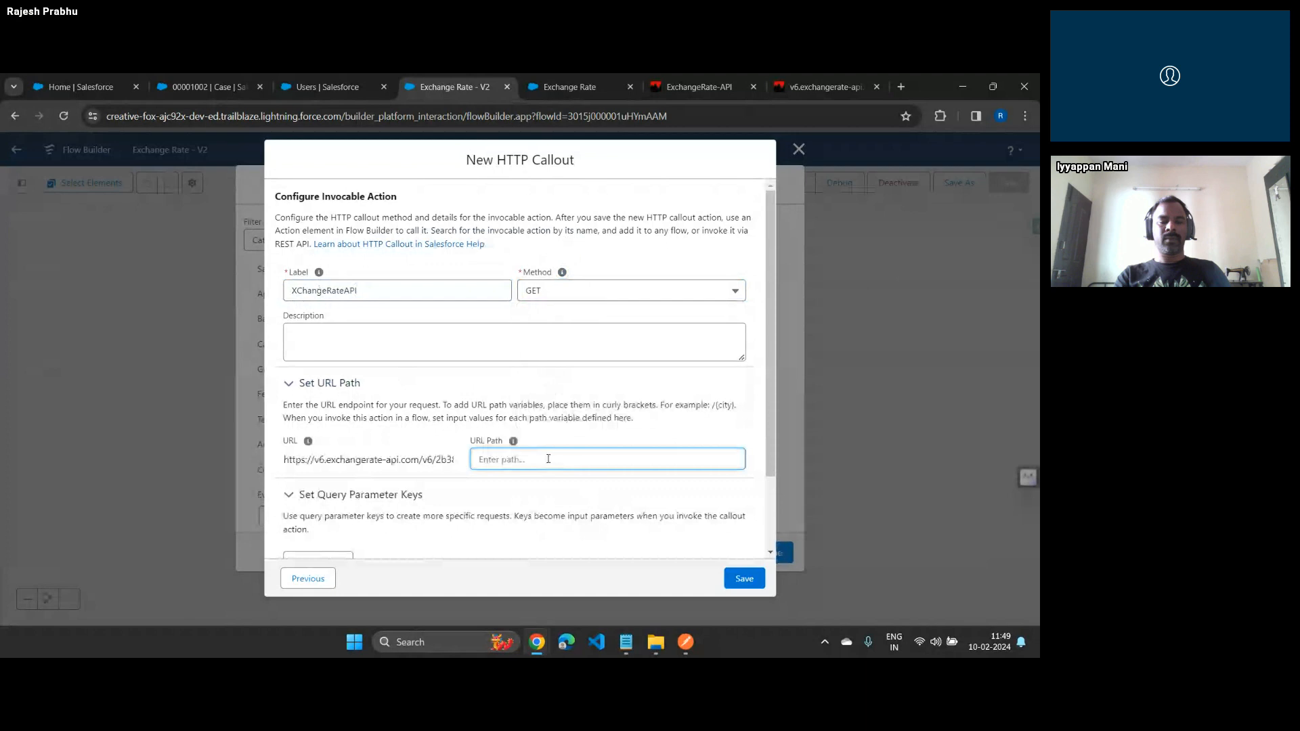
text(/{)
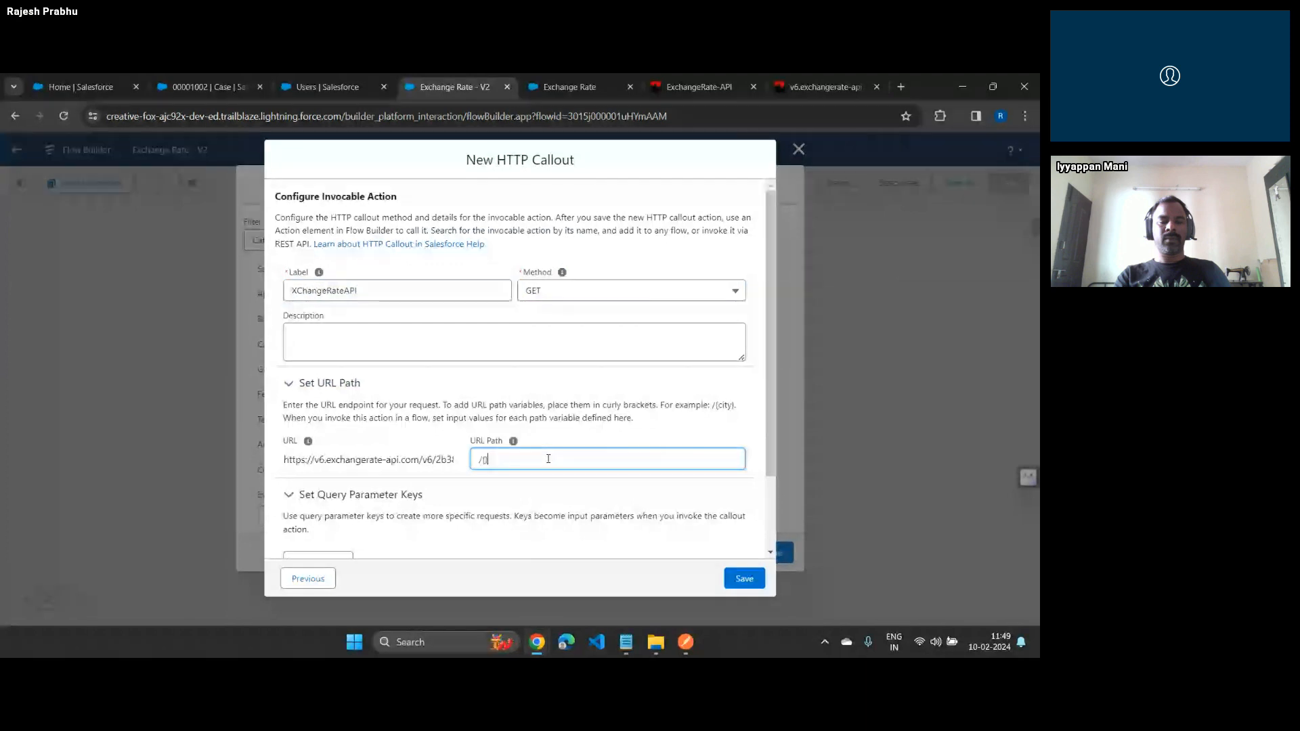
text(CurrencyCode})
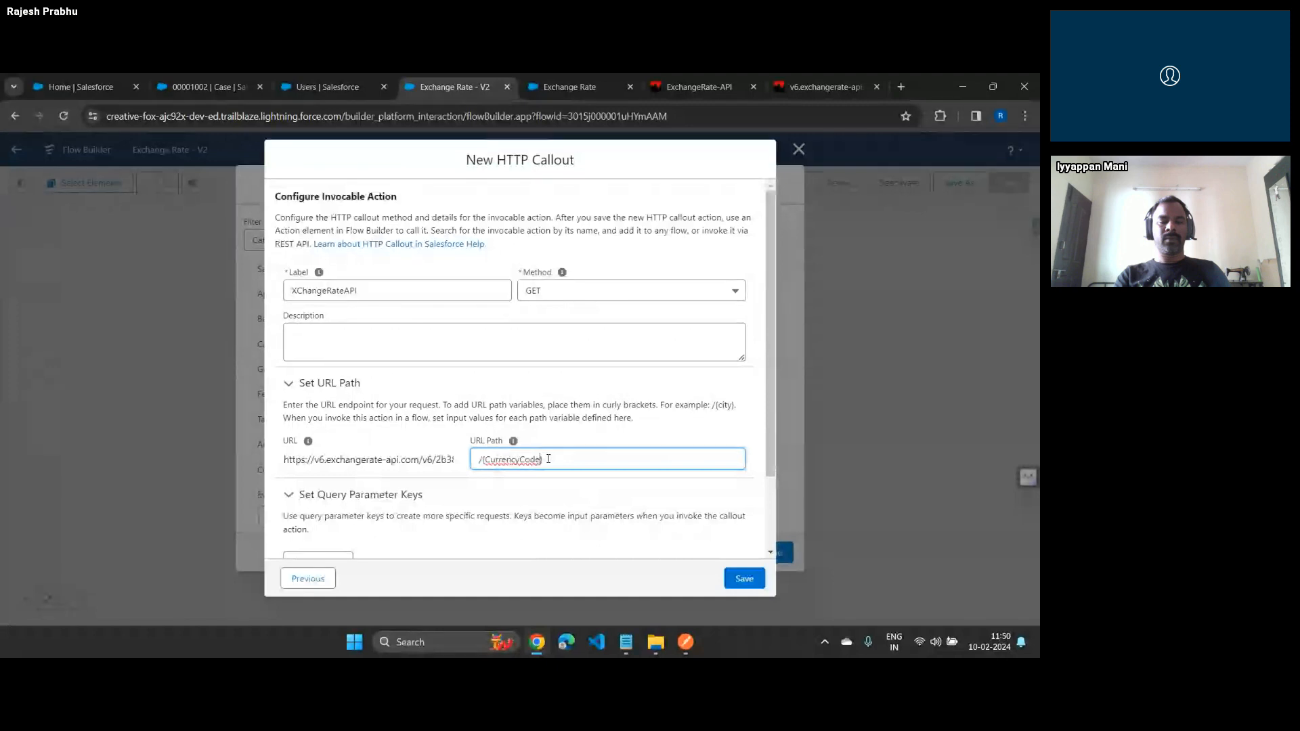
scroll(578, 441, down, 3)
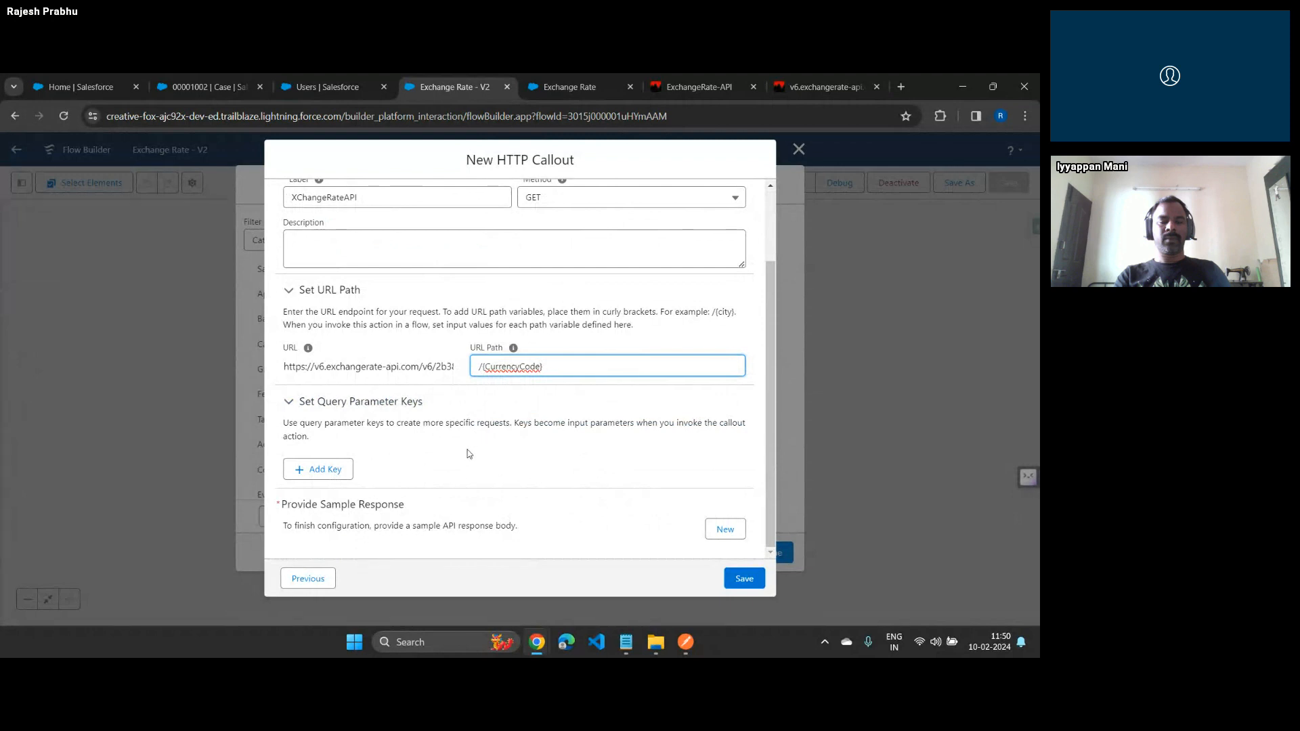
Give the CurrencyCode path key the String data type and the description "Provide base currency here"
click(738, 527)
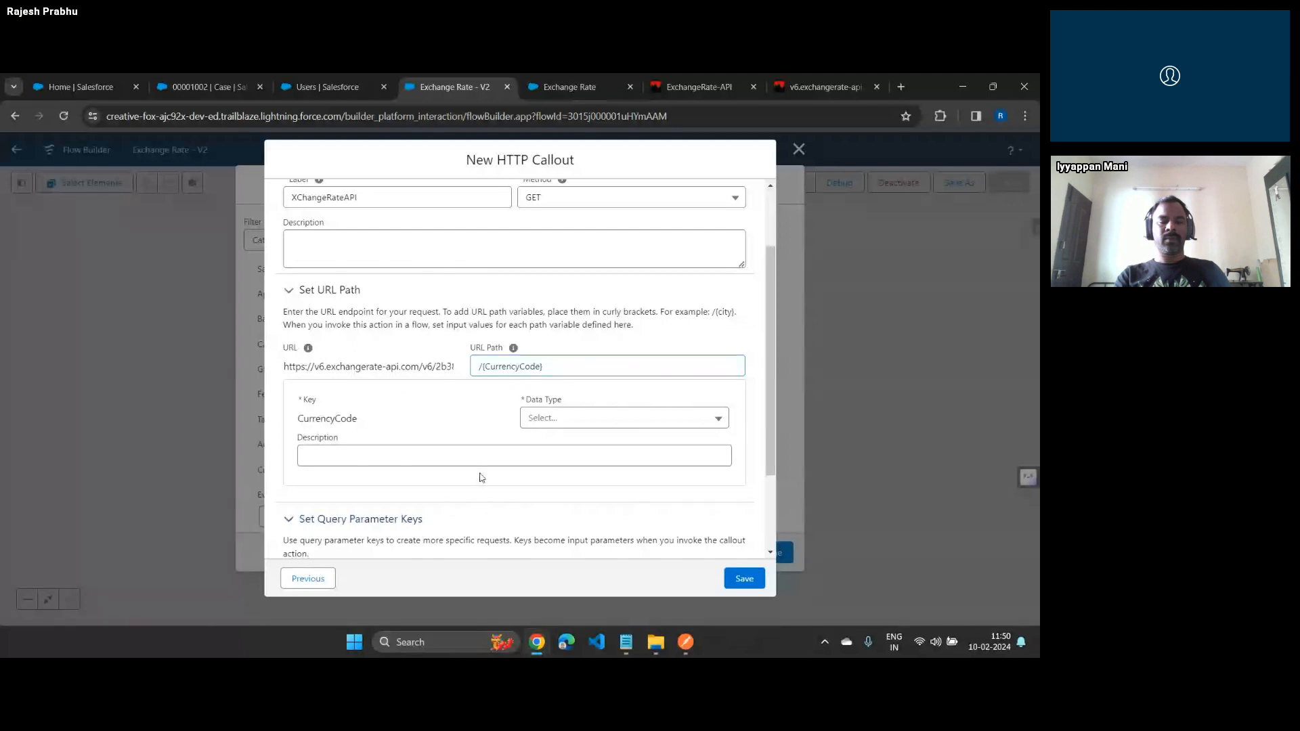
scroll(482, 476, down, 2)
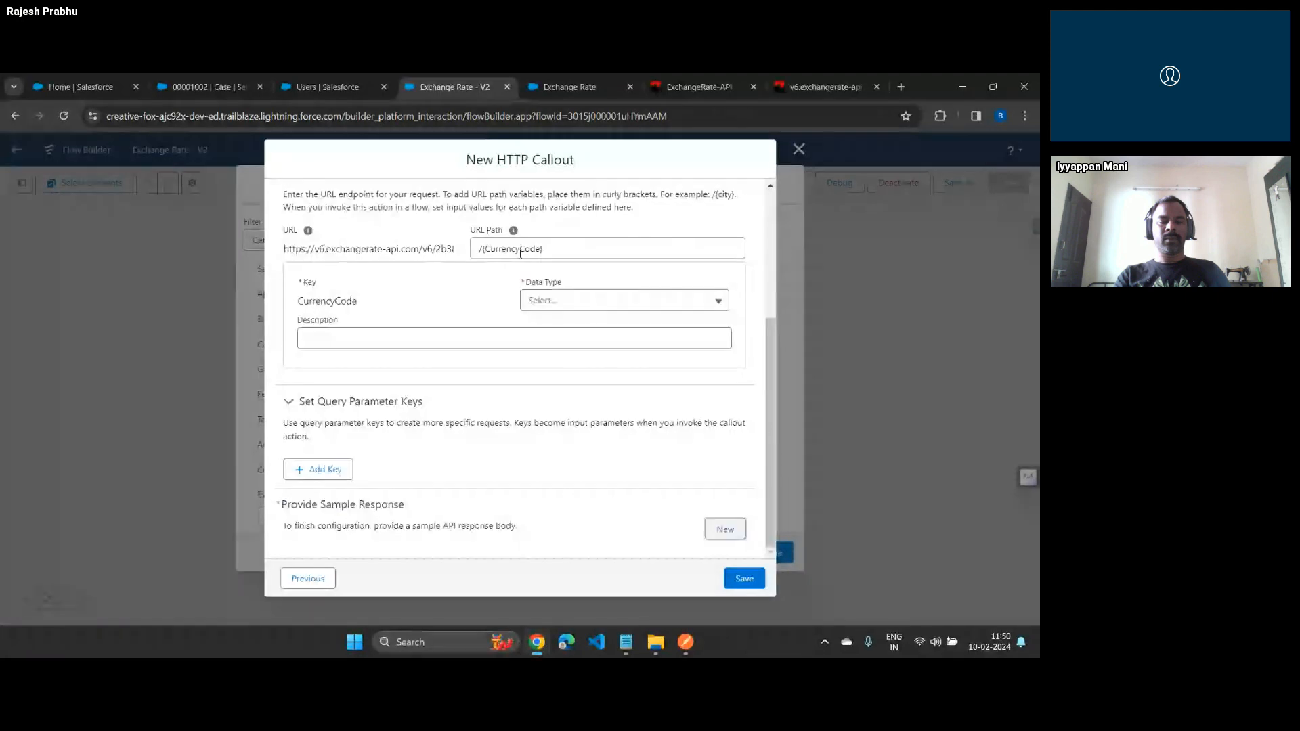
click(546, 302)
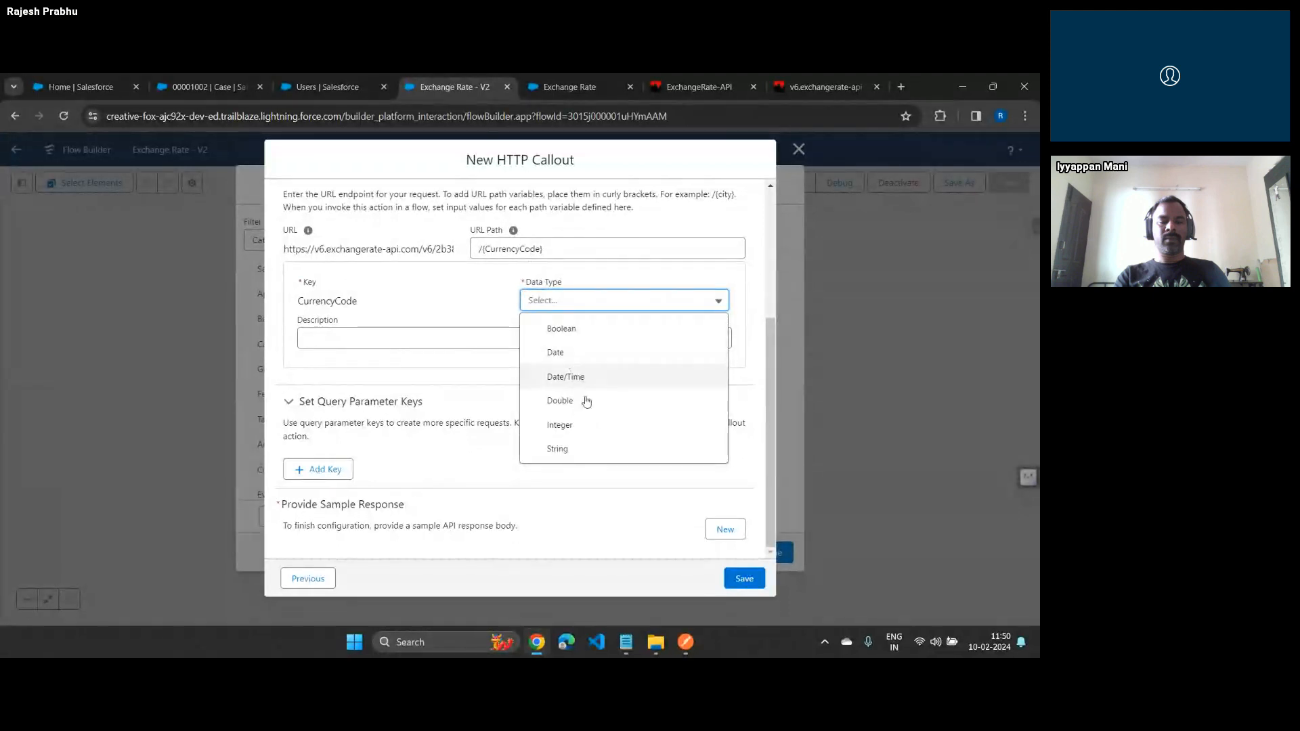
click(585, 449)
click(516, 350)
text(Provide)
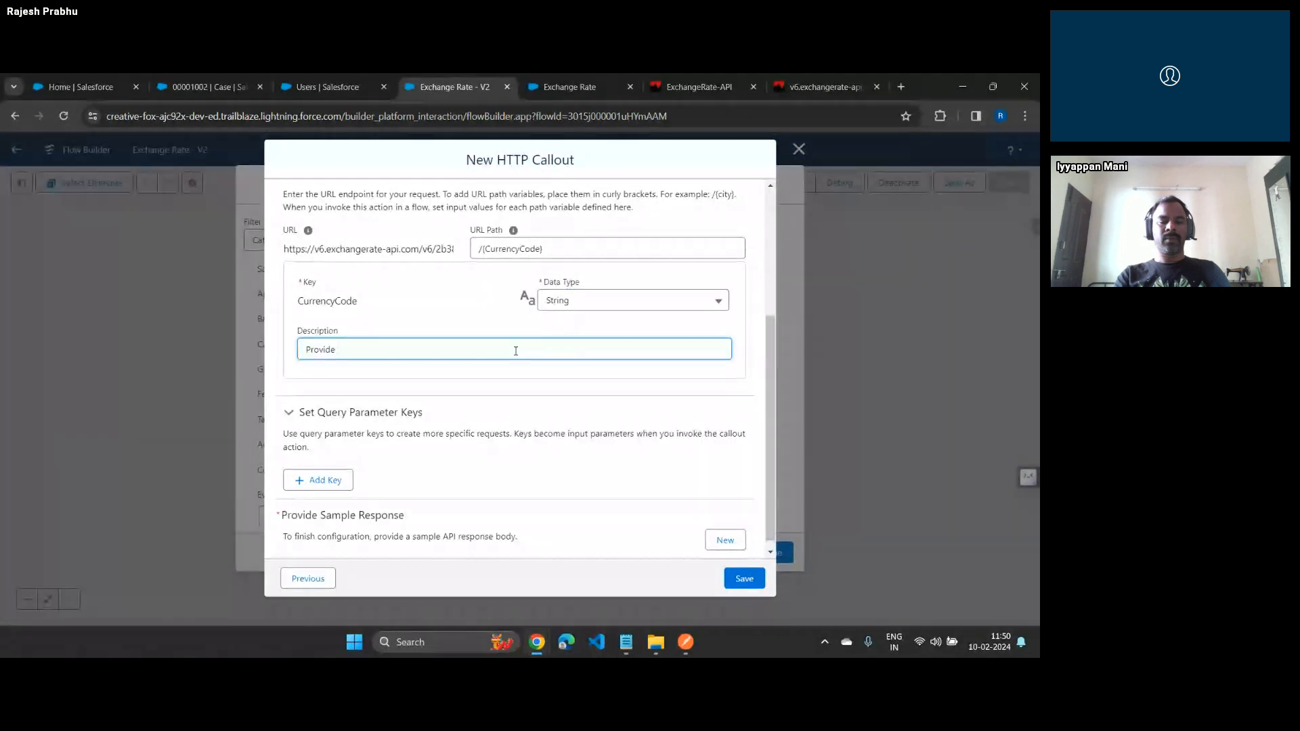
text( bae)
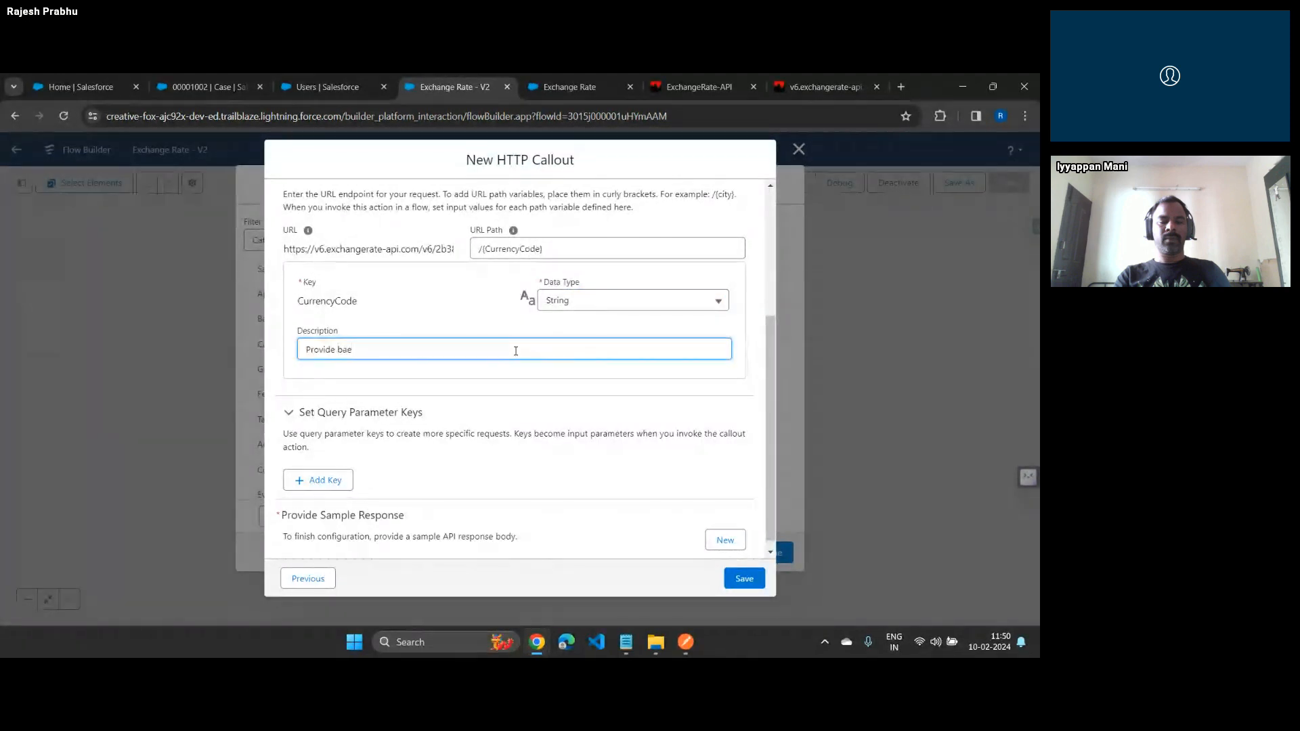
key(BackSpace)
text(se currec)
key(BackSpace)
text(ncy here)
click(517, 371)
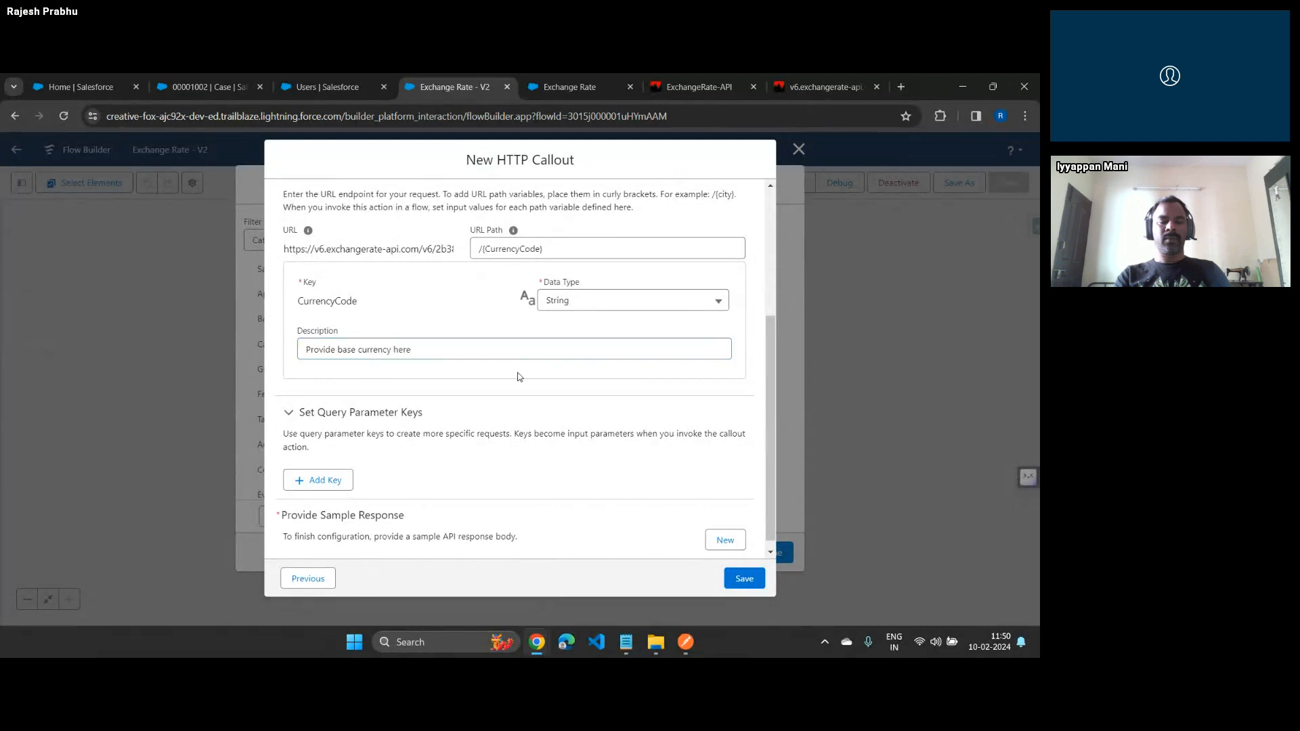
Create a sample response for the callout and paste in the JSON copied from the exchange-rate API page
click(725, 540)
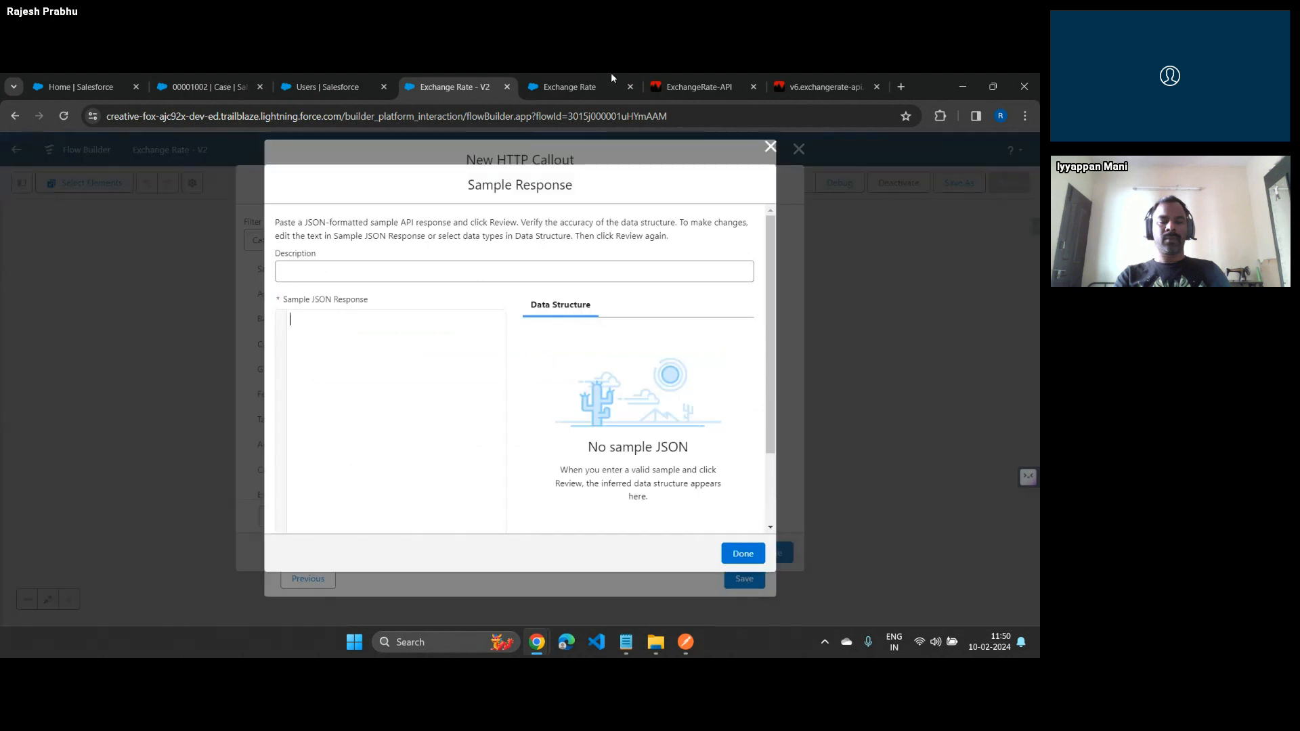
click(793, 85)
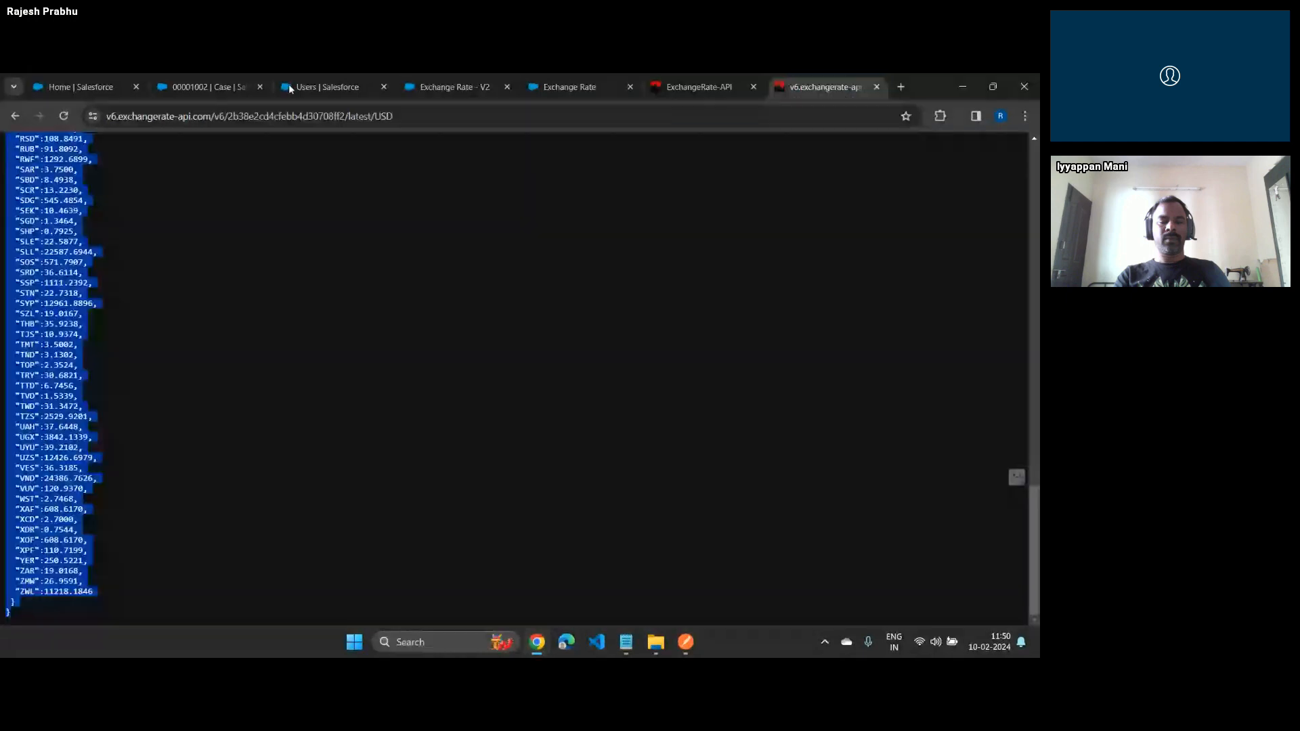
key(alt+Tab)
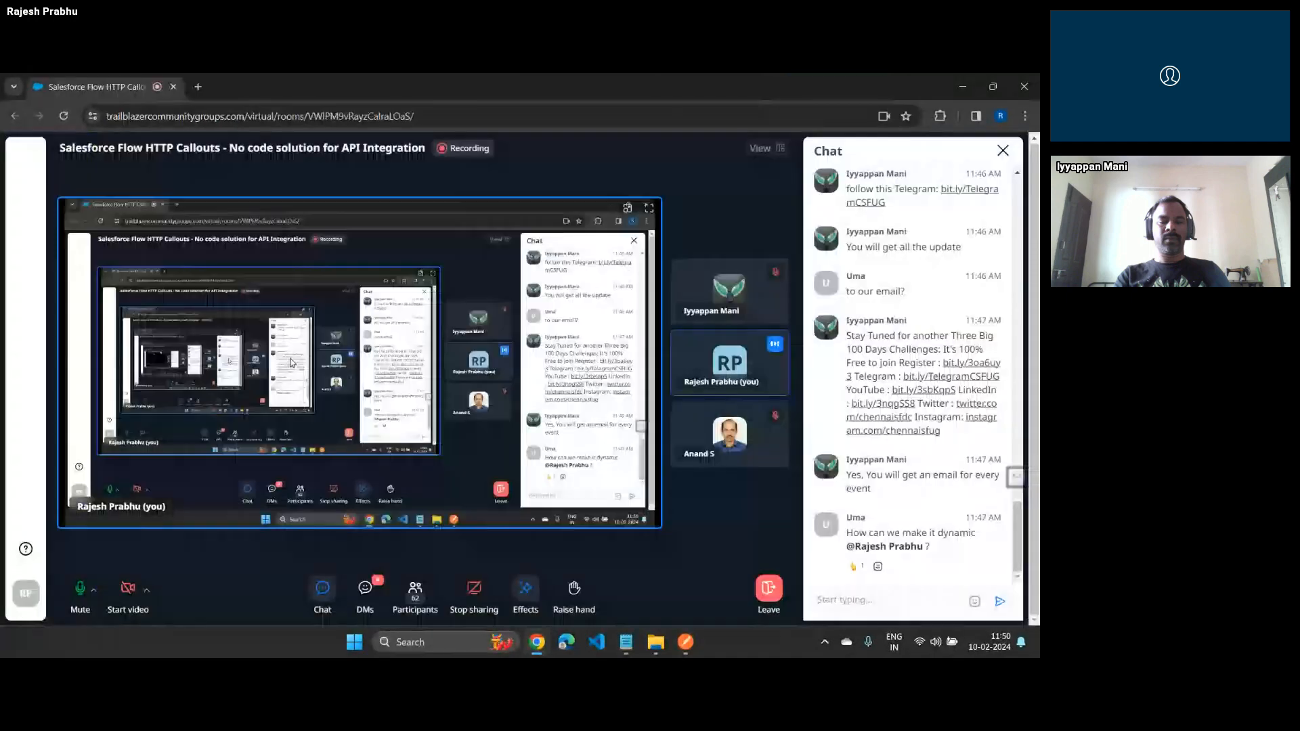
key(alt+Tab)
click(455, 86)
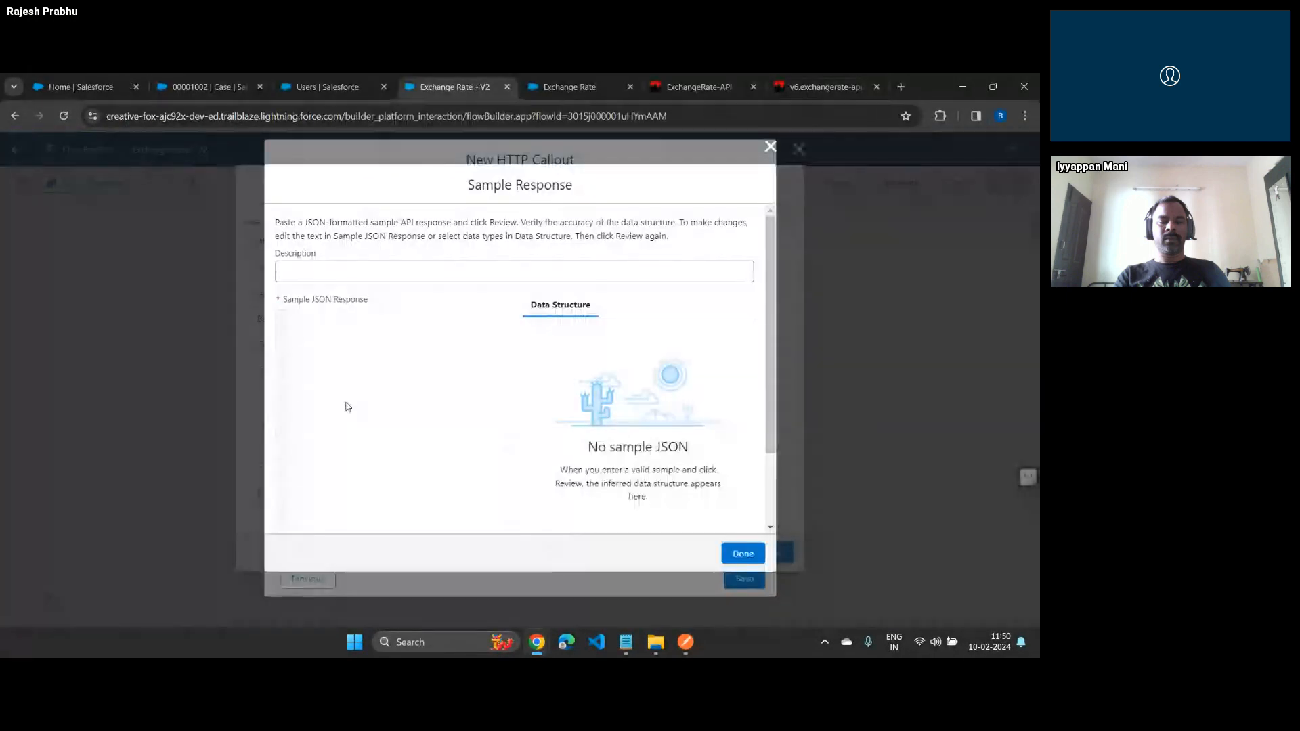
key(ctrl+v)
Describe the sample as "Sample Response"
click(334, 276)
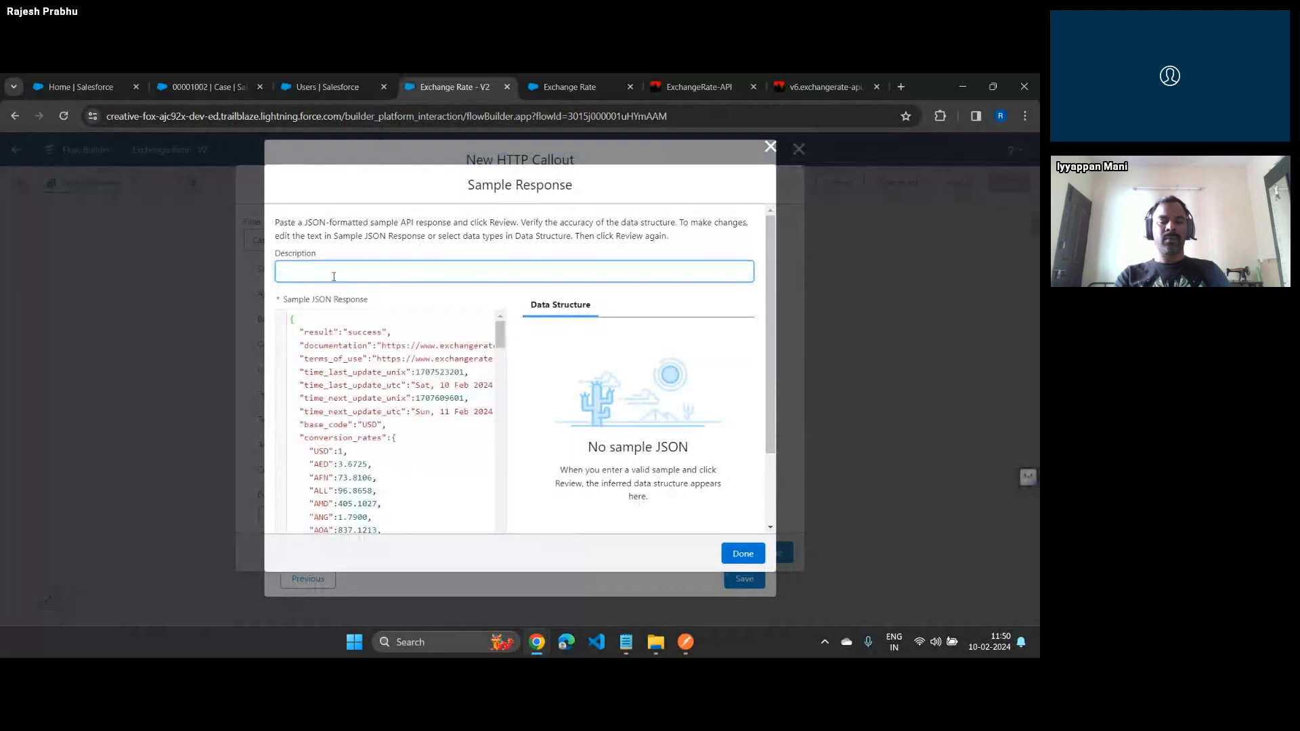
text(Sample Response)
Rename the two currency keys following AED in the sample JSON's conversion_rates to AUD and INR
scroll(314, 328, down, 2)
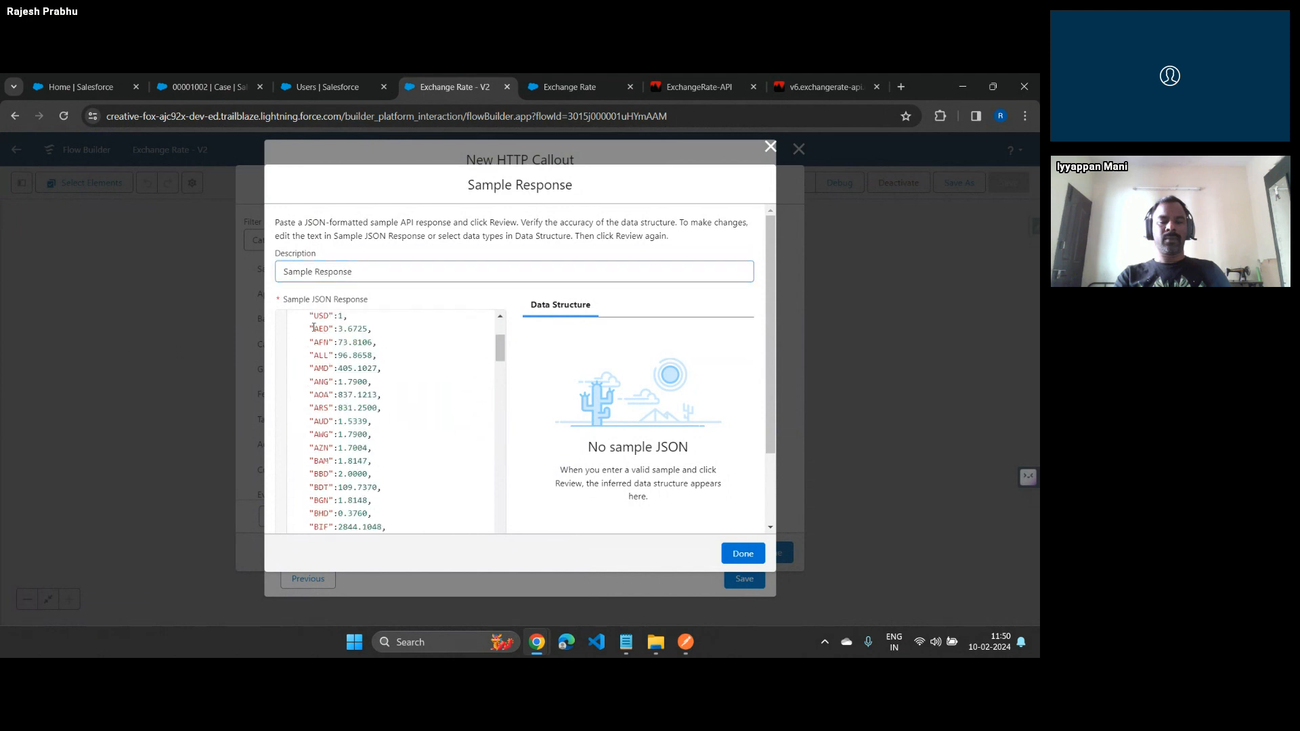
scroll(313, 328, up, 1)
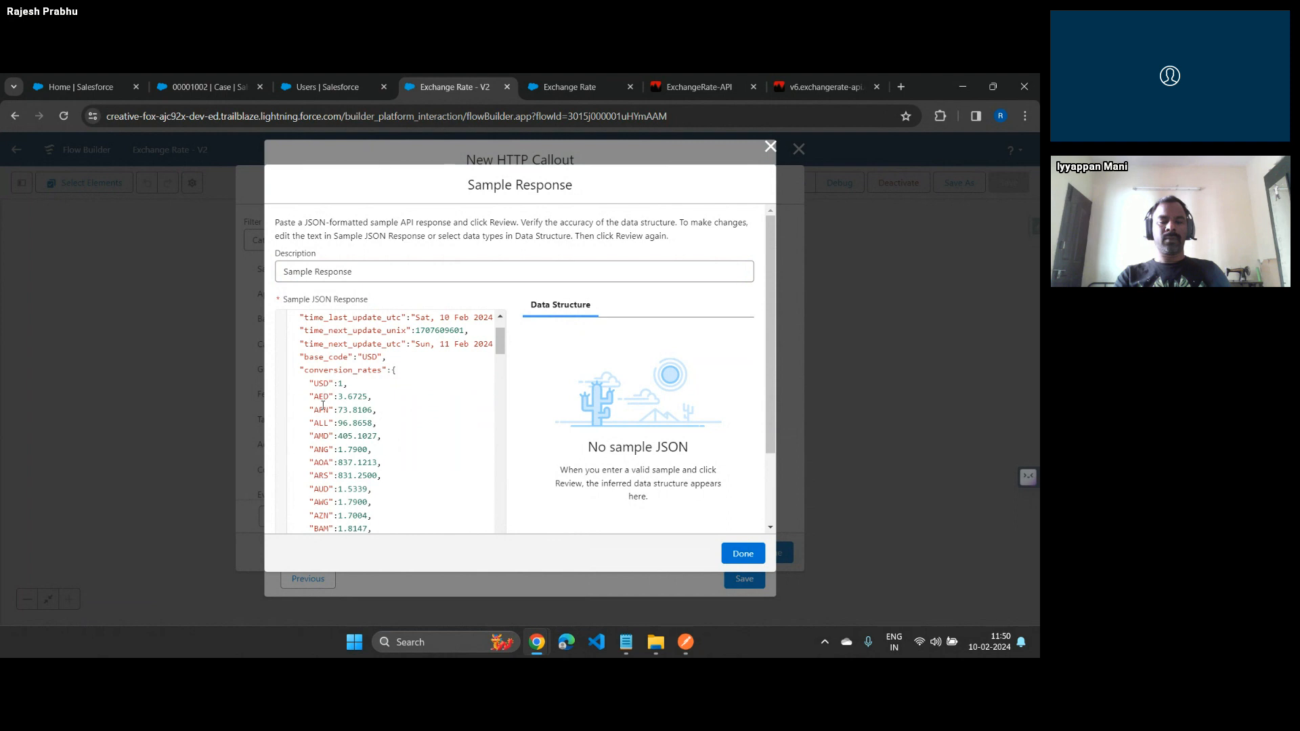
double_click(323, 405)
text(AUD)
key(Down)
key(ctrl+shift+Left)
text(INR)
scroll(323, 405, down, 20)
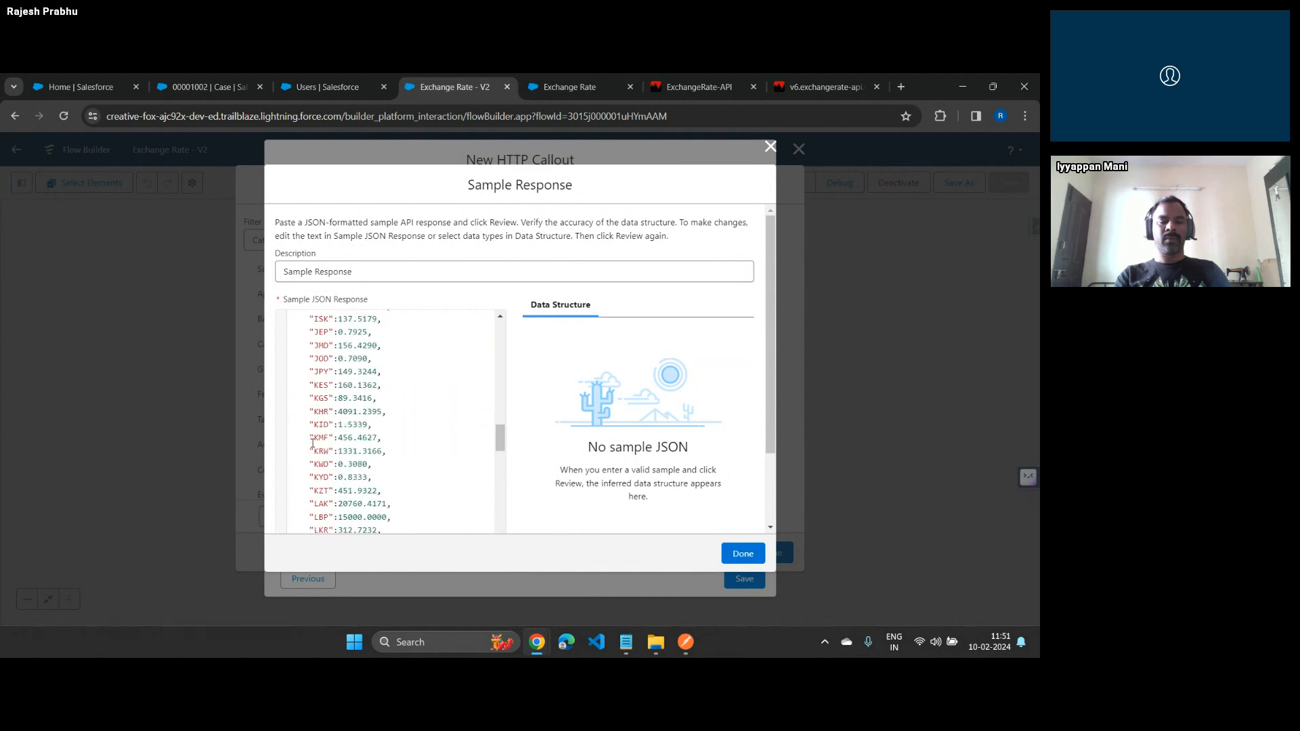
Delete every currency after INR from the sample JSON's conversion_rates and set the INR rate to 0.222
scroll(312, 444, down, 5)
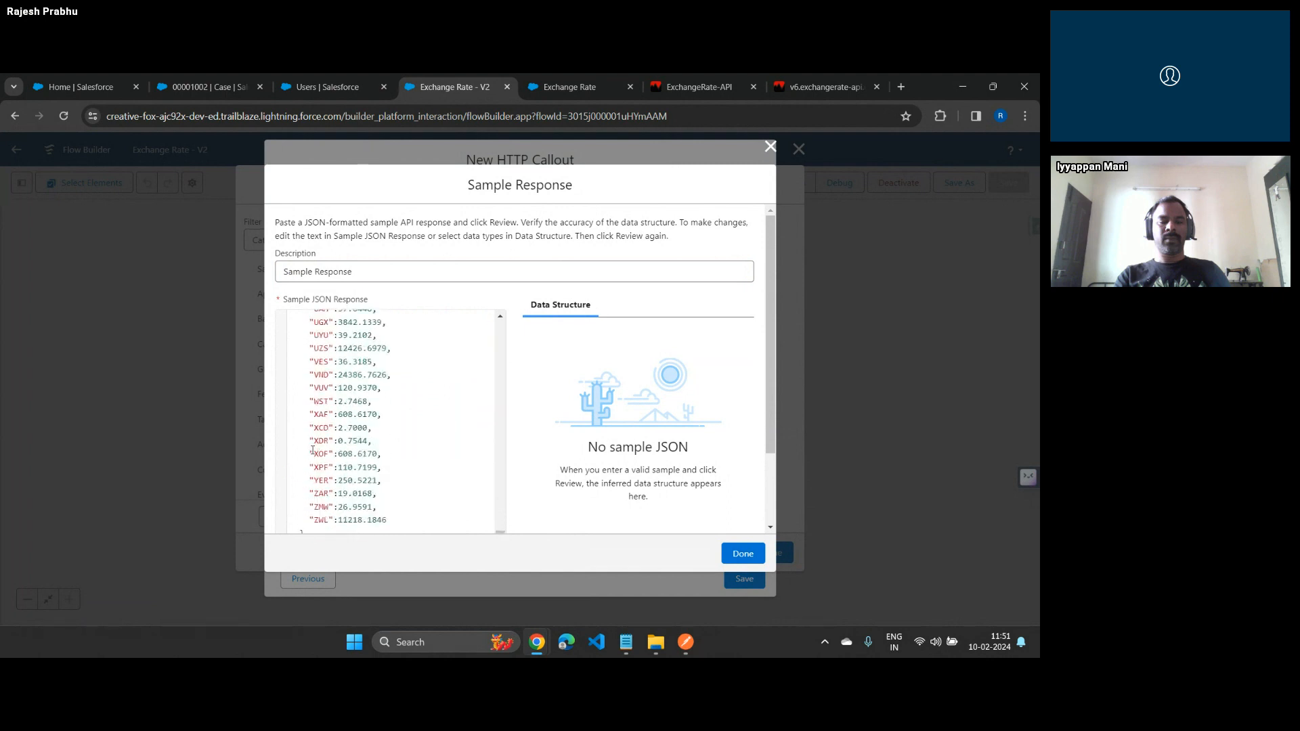
shift+click(392, 522)
key(BackSpace)
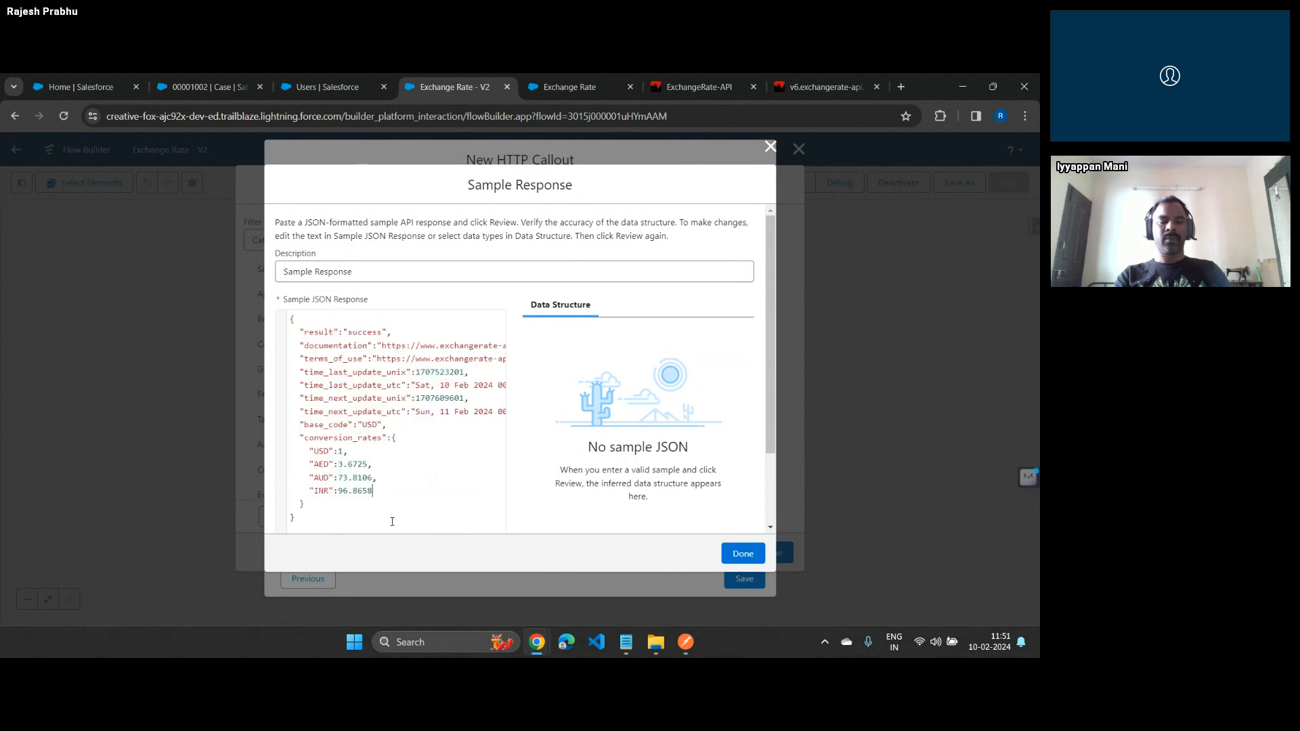
key(ctrl+shift+Left)
key(ctrl+shift+Left)
key(ctrl+shift+Left)
text(0.222)
Review the sample response's inferred data structure, accept it and save the new HTTP callout
scroll(416, 433, down, 2)
click(300, 507)
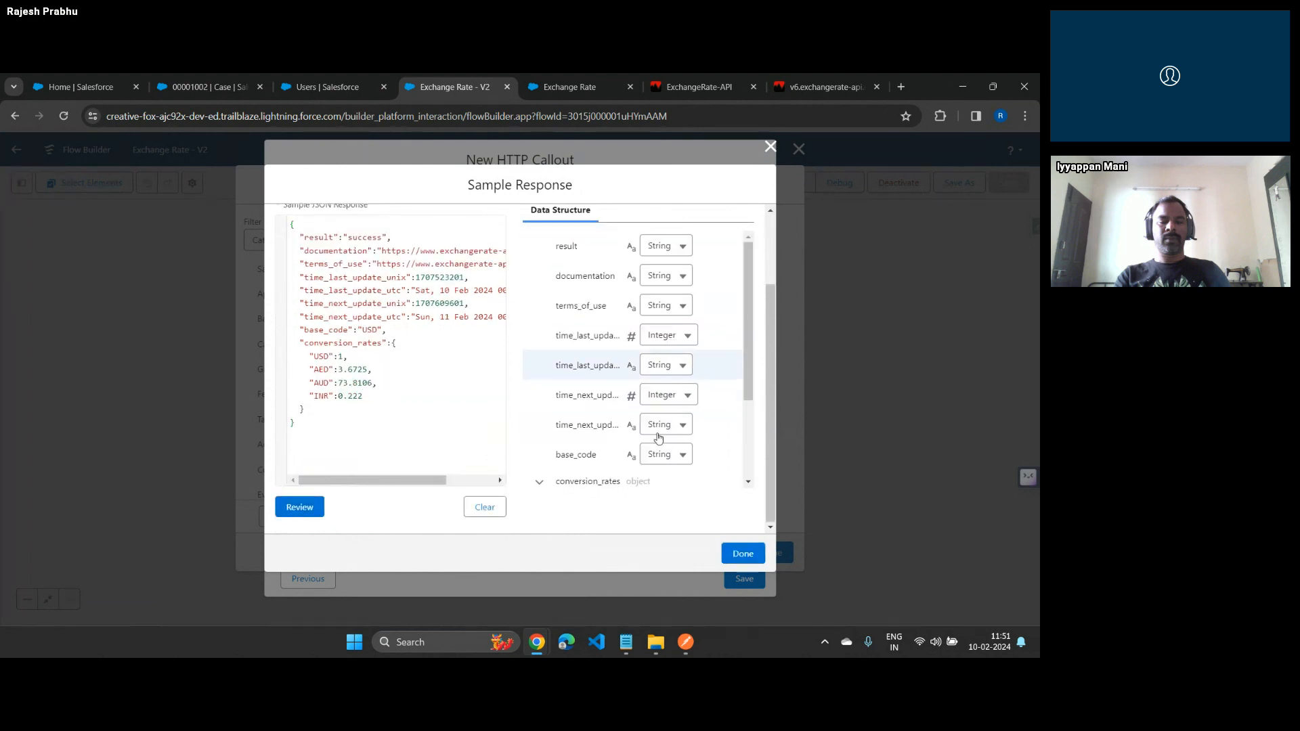
scroll(658, 438, down, 2)
click(742, 555)
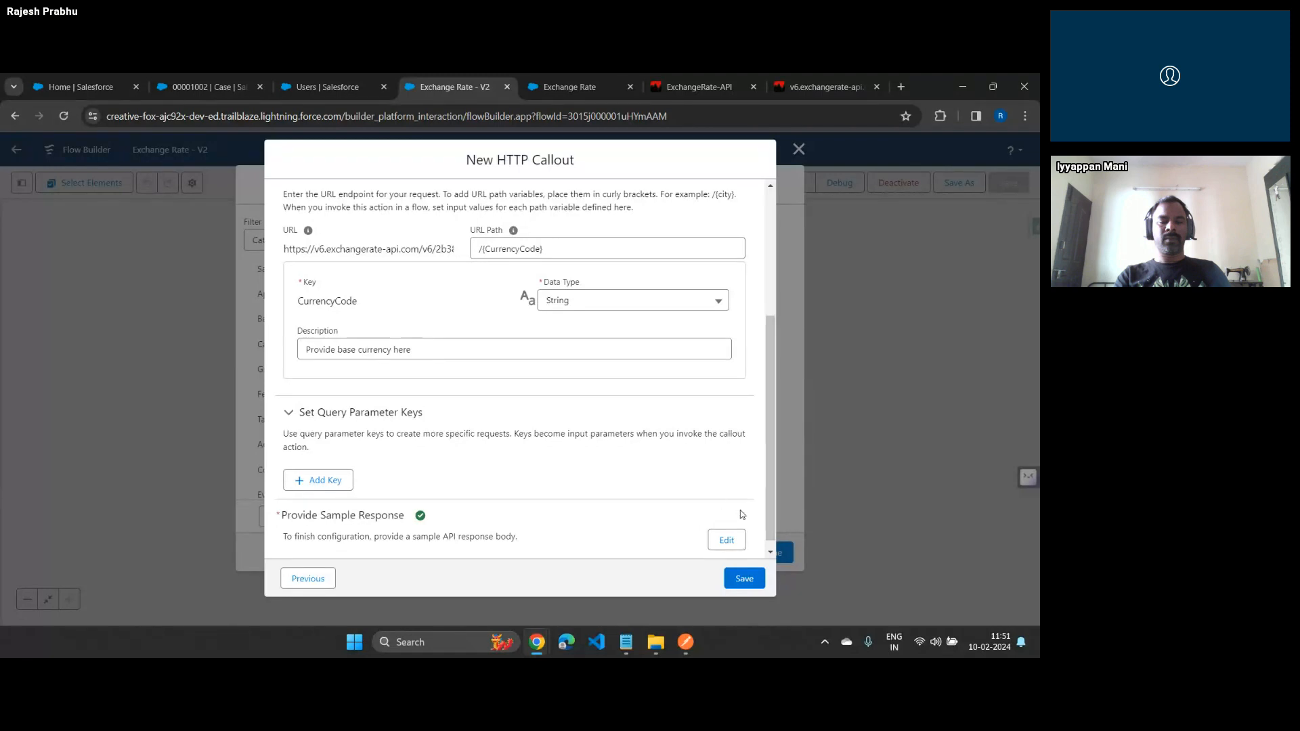
click(746, 579)
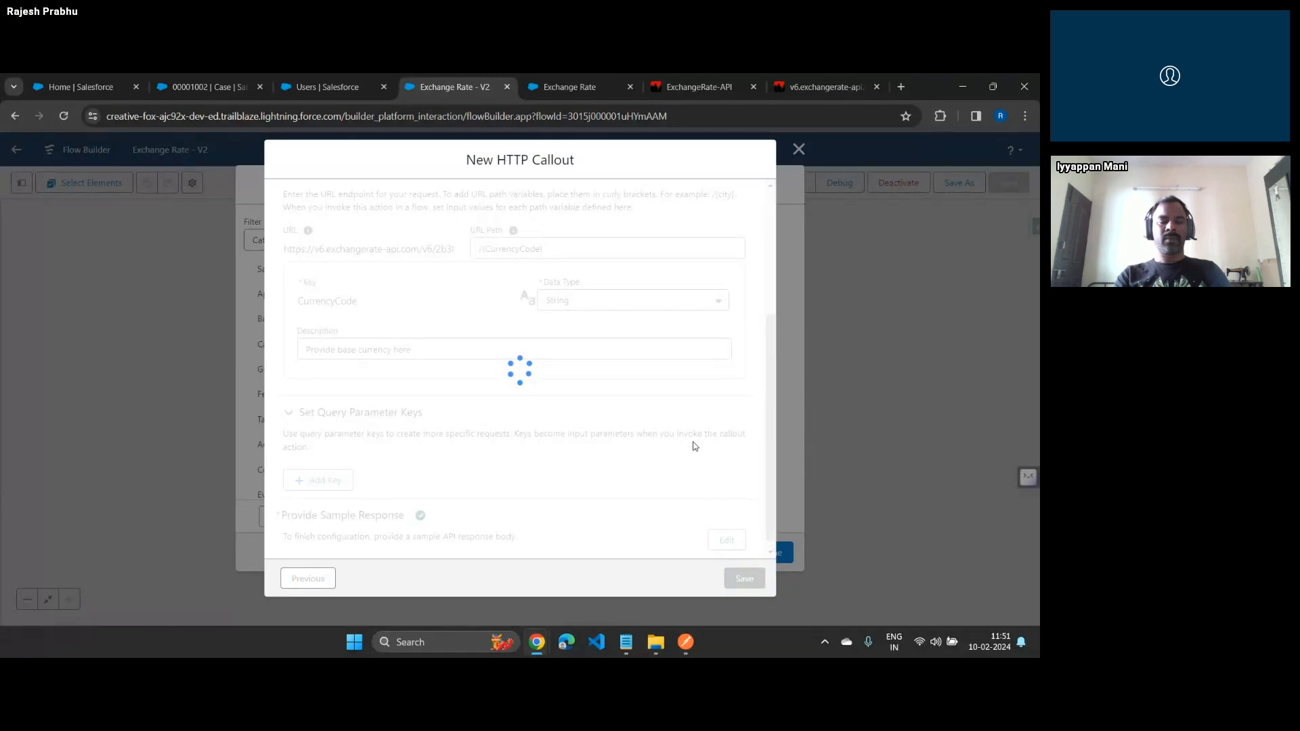
Label the new action "Dynamic Input And Call API" and let its API name fill in to match
click(451, 292)
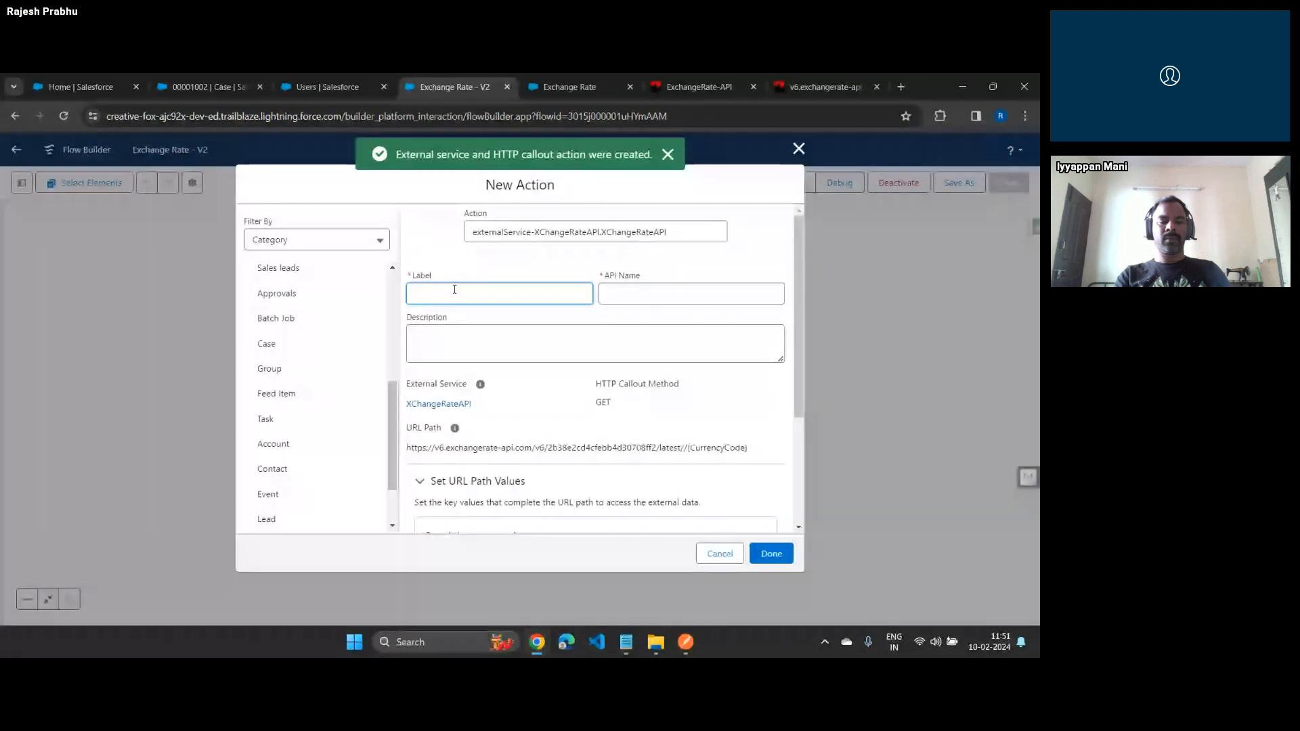
text(New Call To)
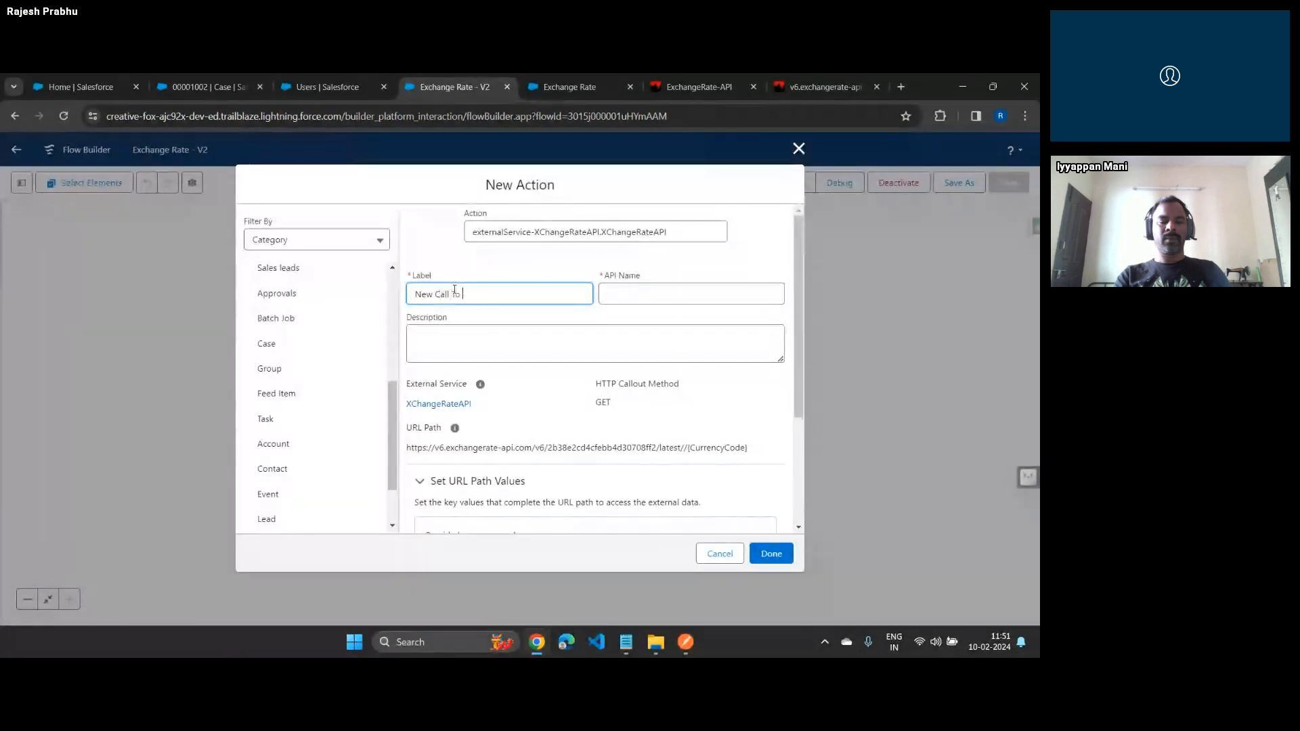
text(Dynamic Imput )
text( API)
key(ctrl+Left)
key(ctrl+Left)
text(&)
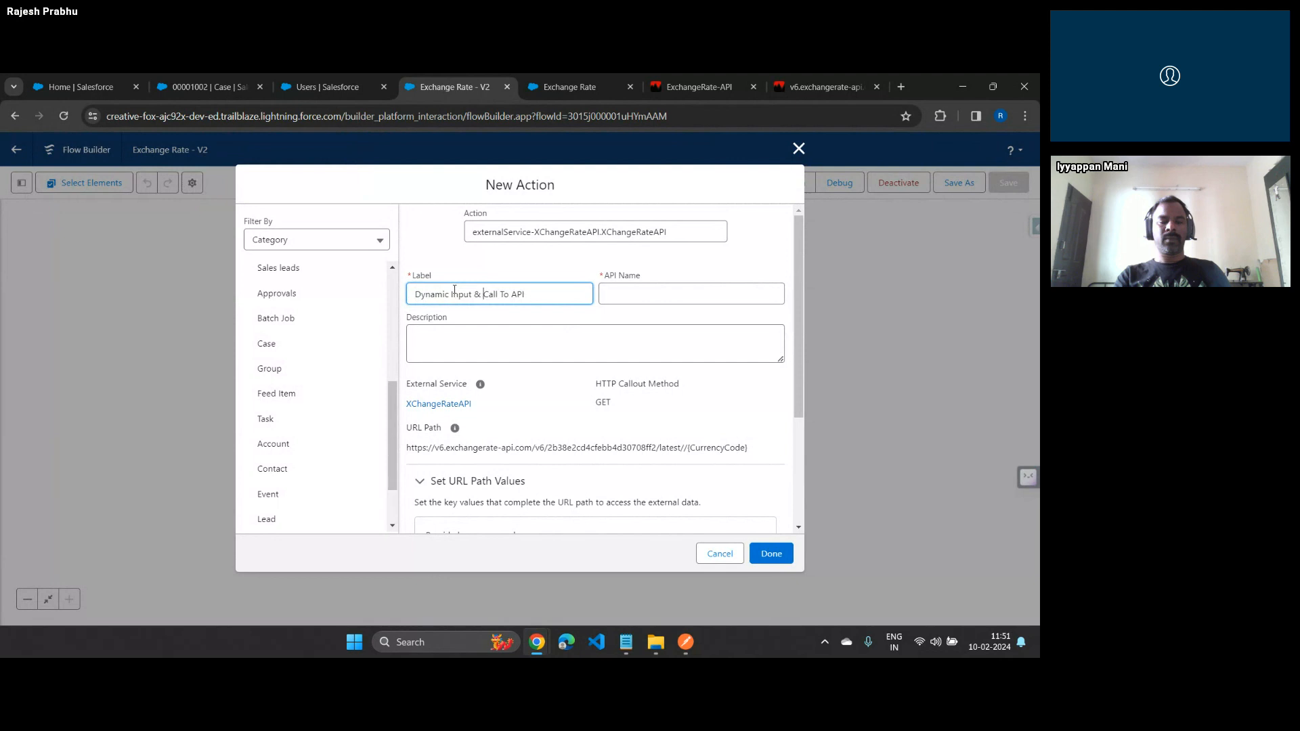
key(ctrl+Right)
key(ctrl+shift+Right)
key(Delete)
key(ctrl+Left)
key(ctrl+shift+Left)
text(AND)
key(ctrl+shift+Left)
text(And)
key(Tab)
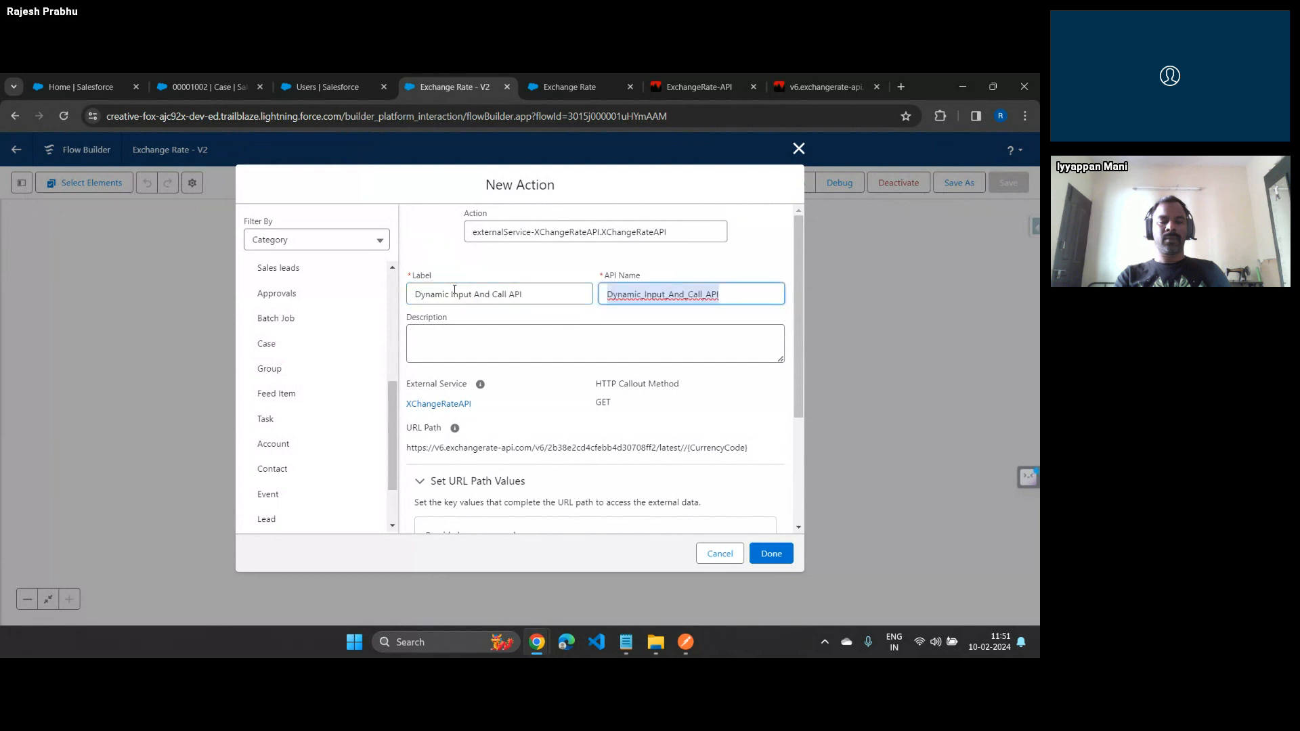
Enter the fixed value USD for the CurrencyCode URL path key
scroll(473, 271, down, 3)
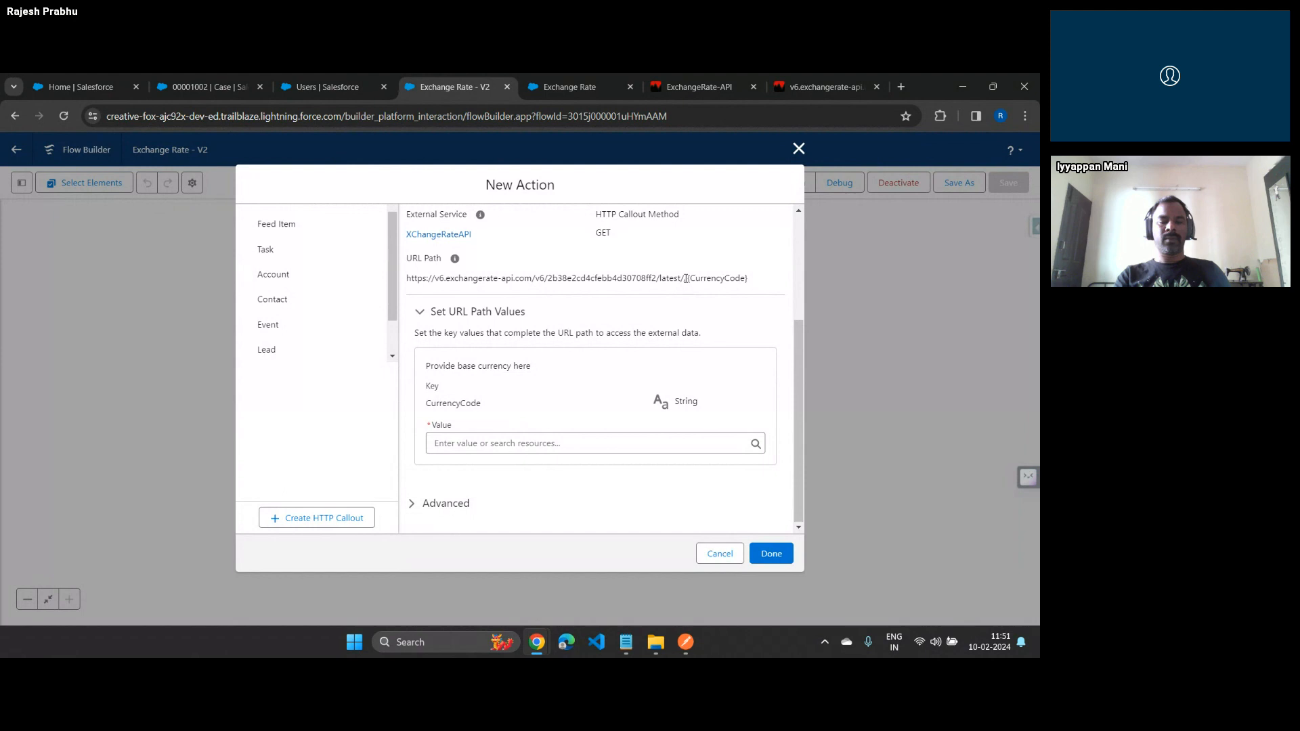
drag(686, 278, 676, 281)
click(577, 445)
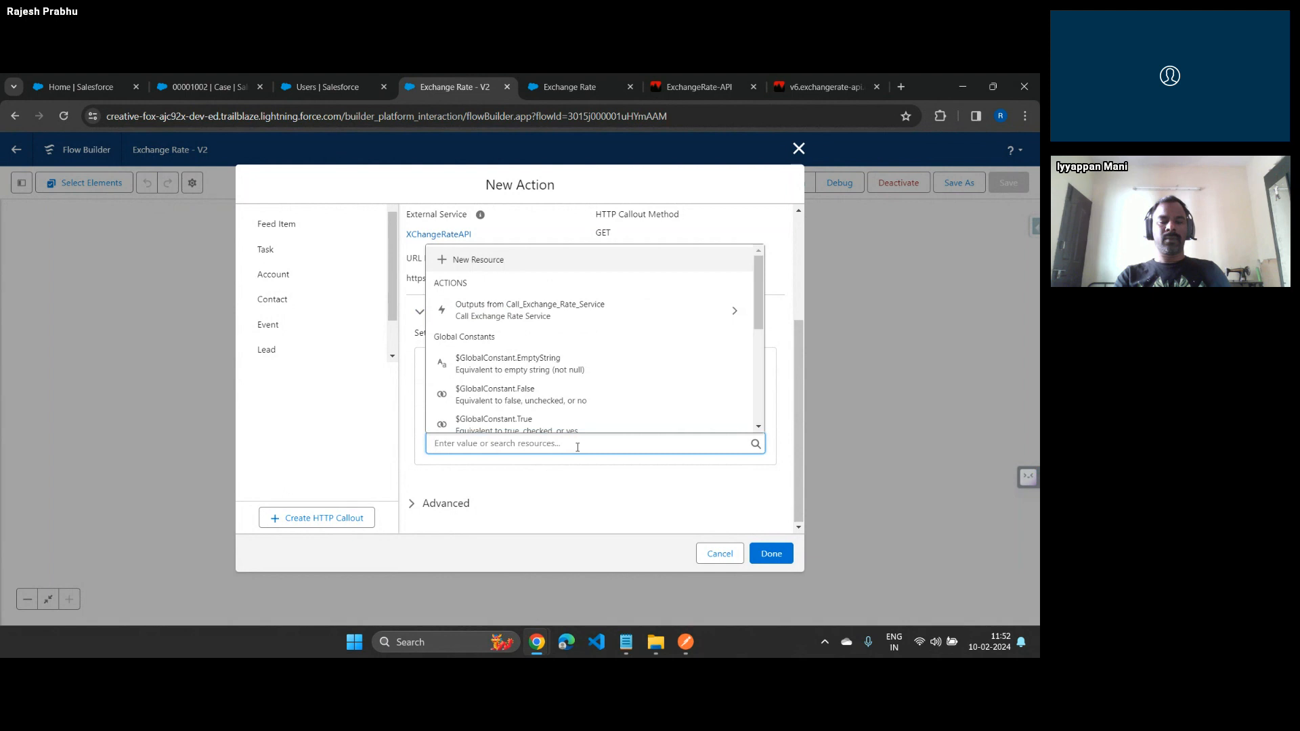
text(USD)
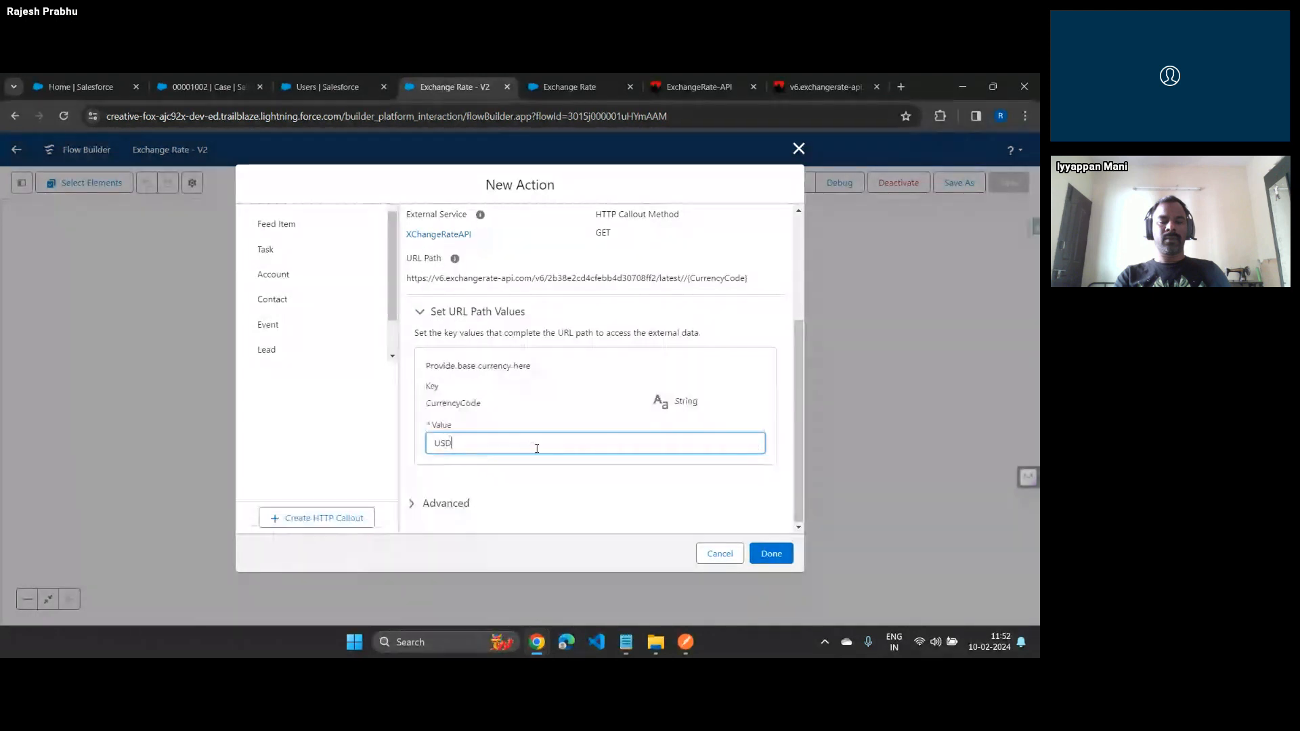
Create a Text variable v_BaseCurrency with default value USD as the CurrencyCode path key's value
click(537, 449)
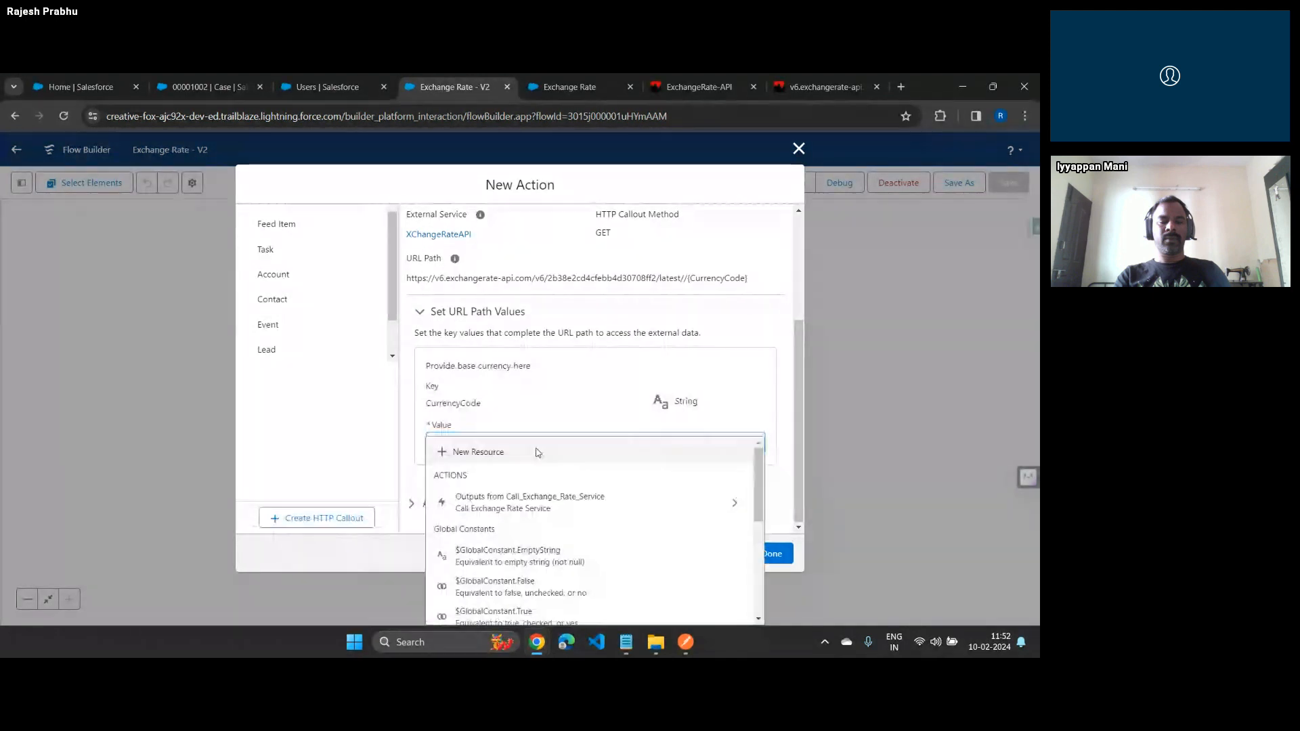
click(539, 452)
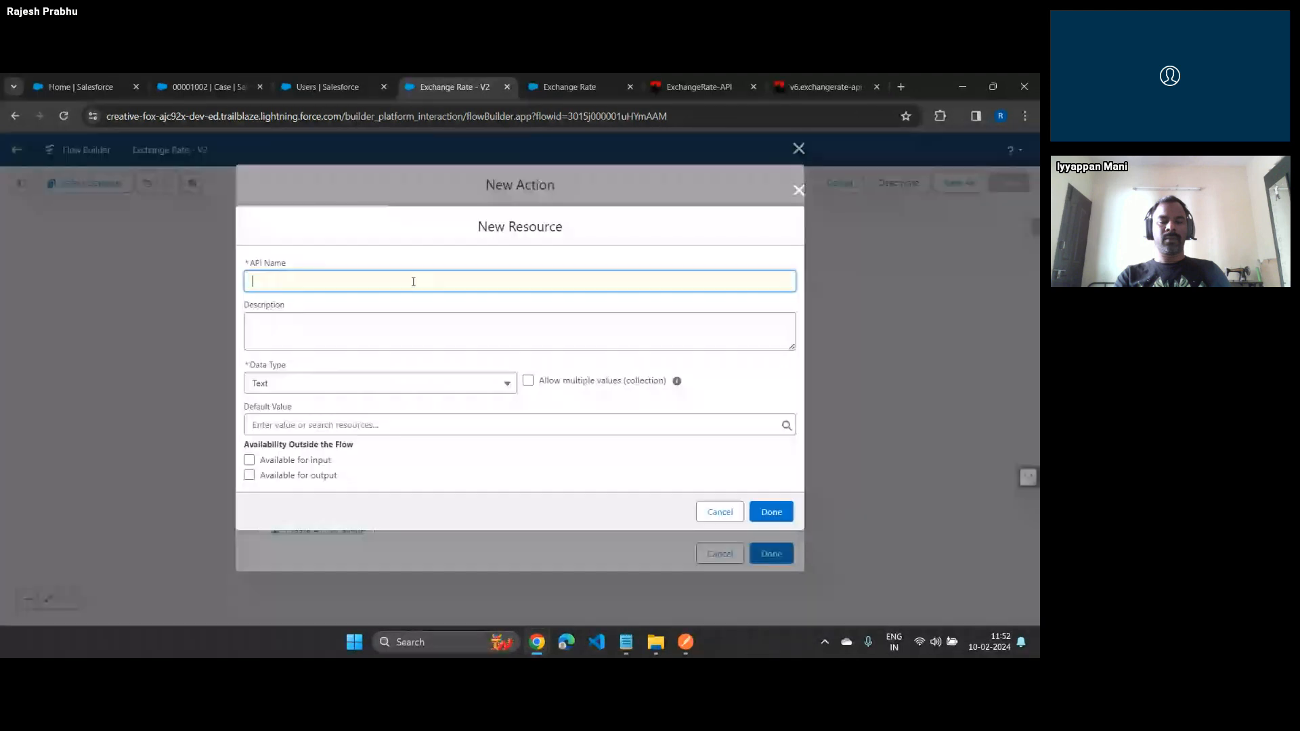
text(v_BaseCur)
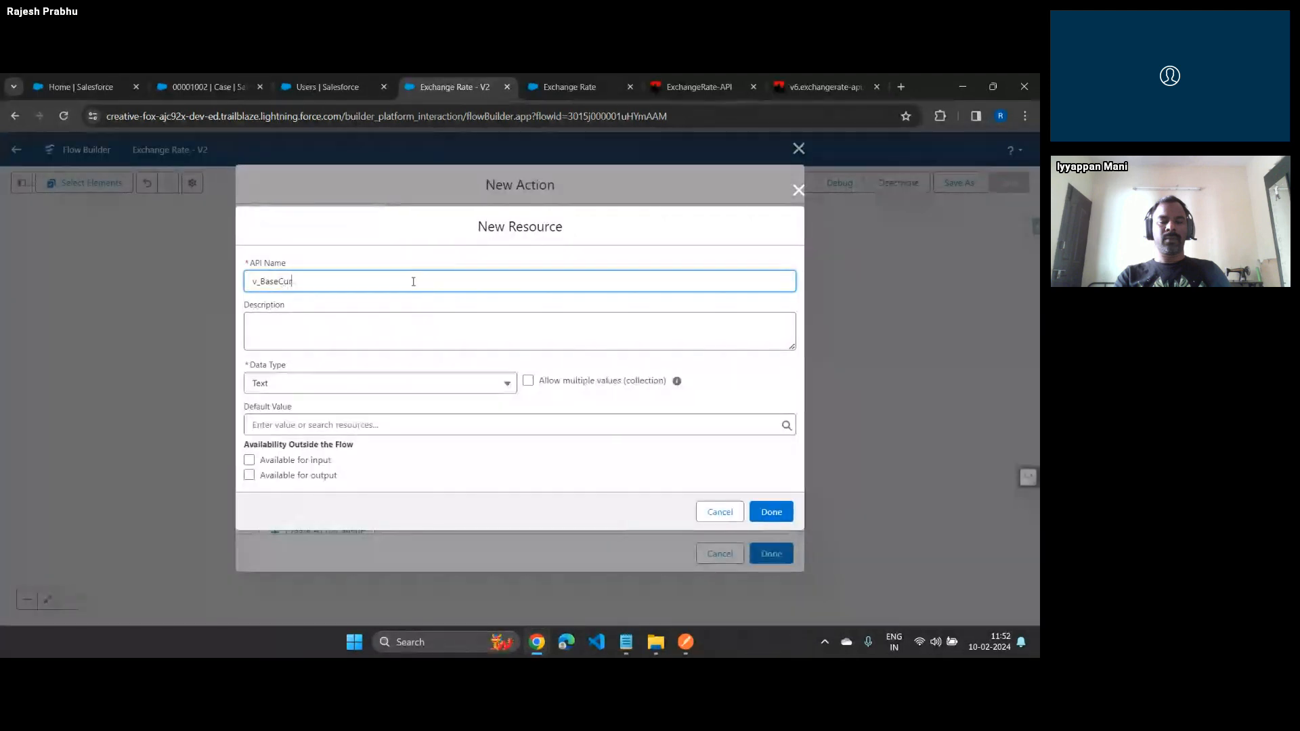
text(rency)
key(Tab)
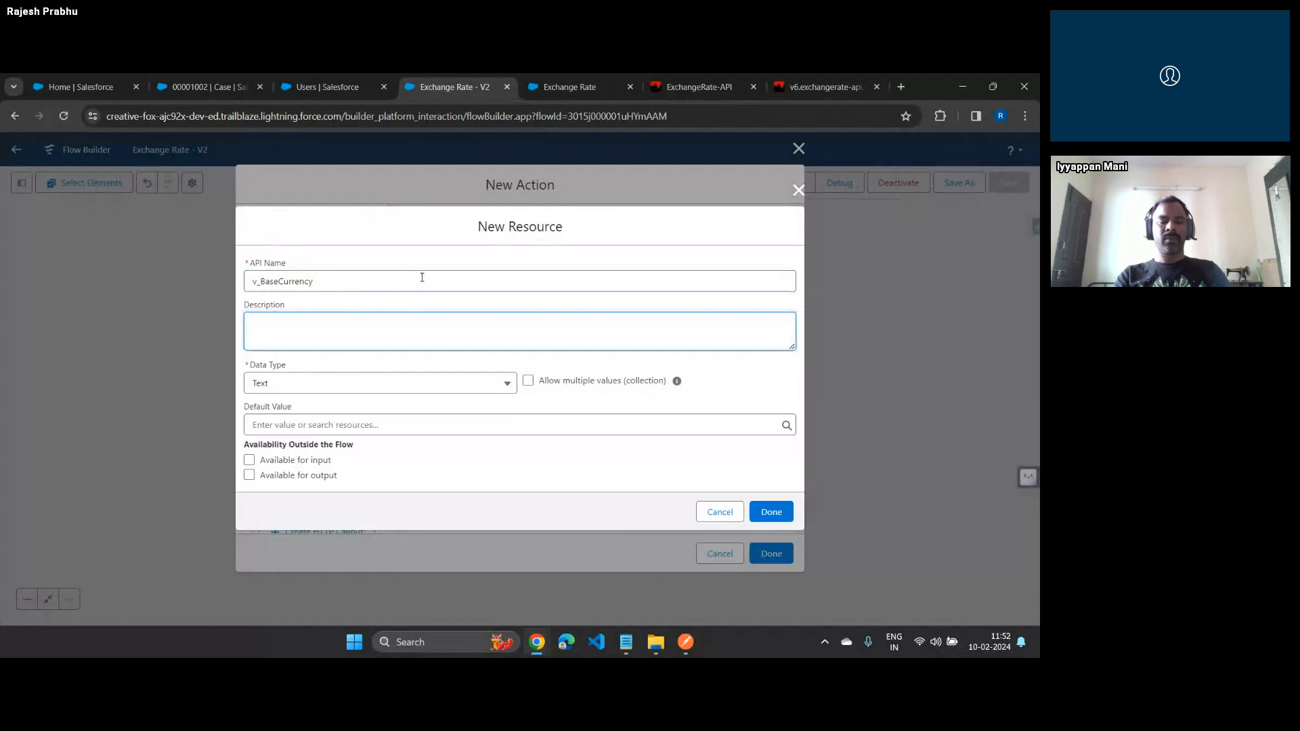
click(330, 389)
click(328, 391)
click(323, 426)
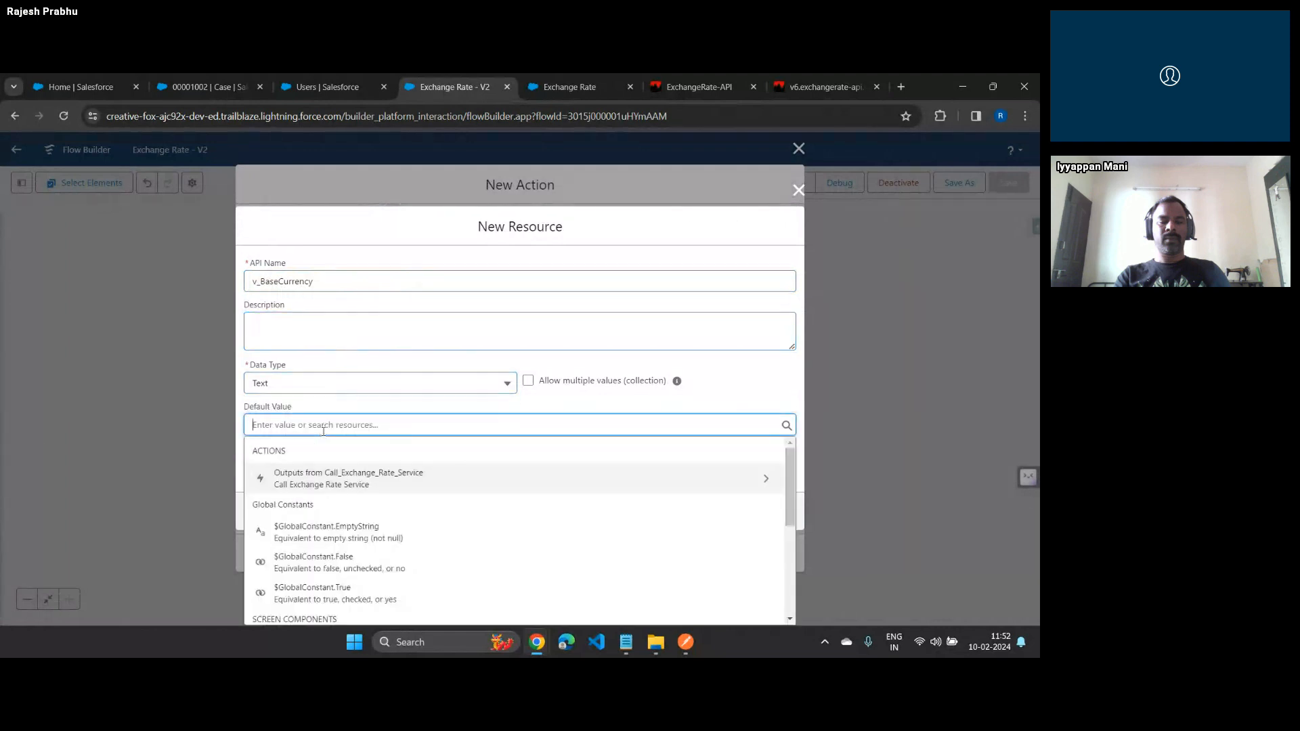
text(USD)
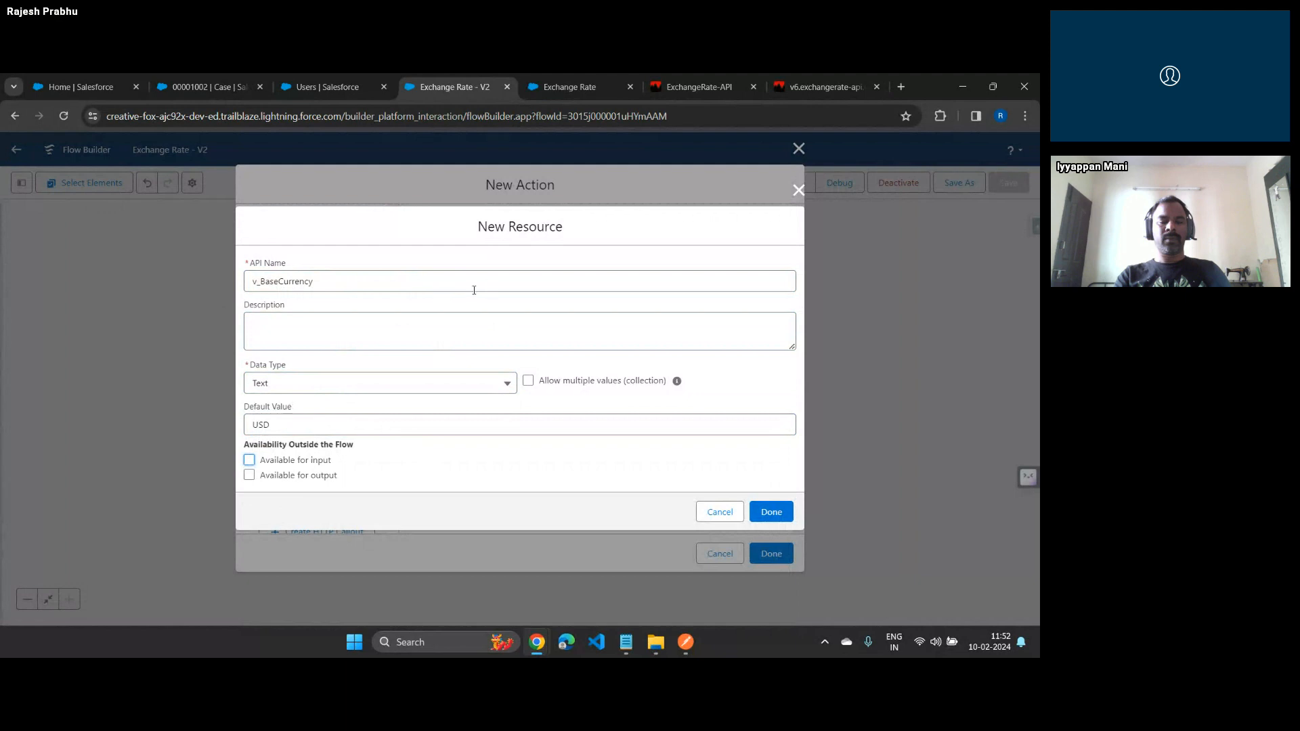
click(772, 512)
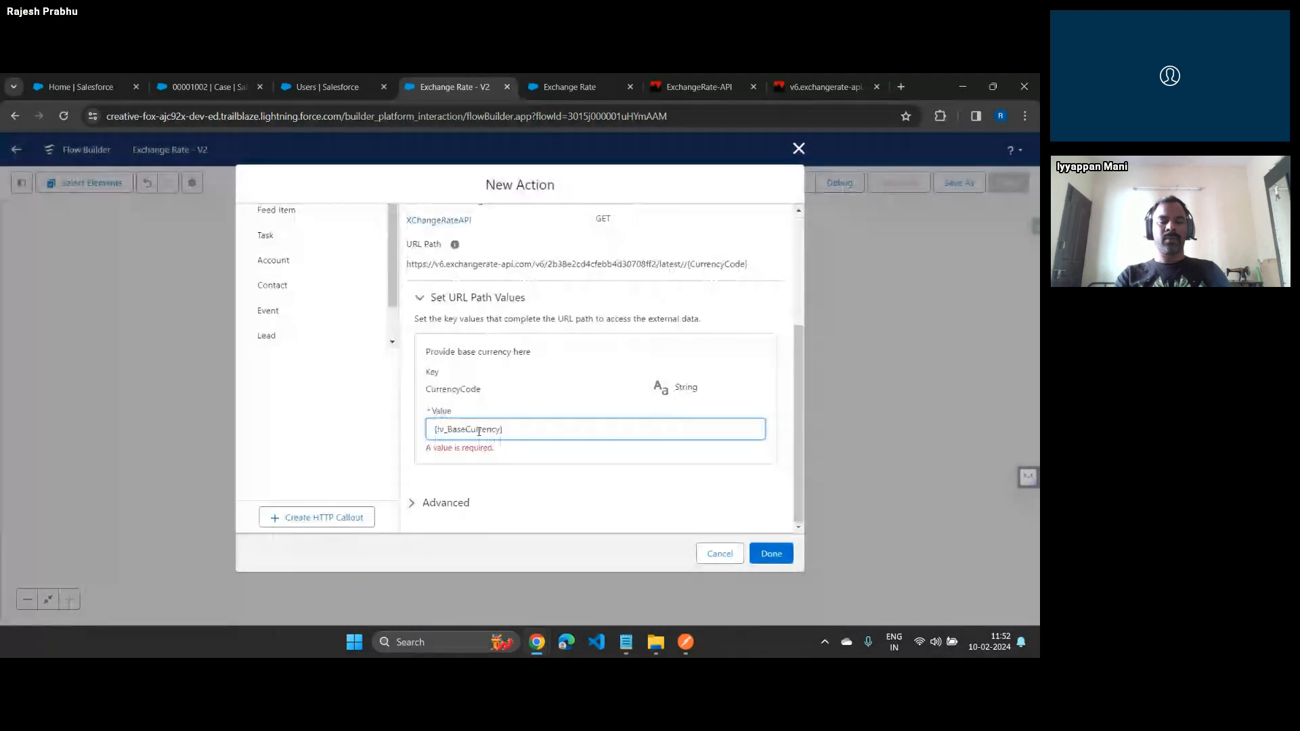
Finish the Dynamic Input And Call API action so it is added to the flow
click(773, 559)
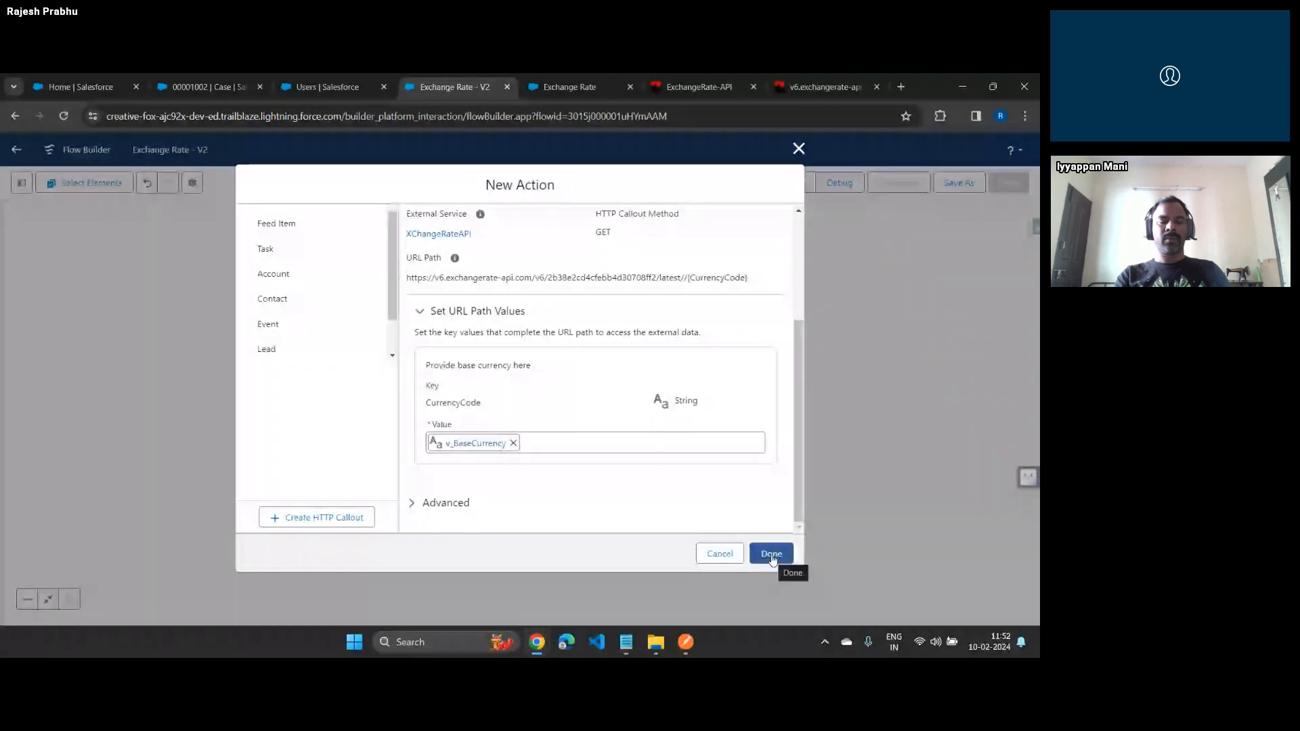
drag(680, 278, 687, 279)
click(687, 279)
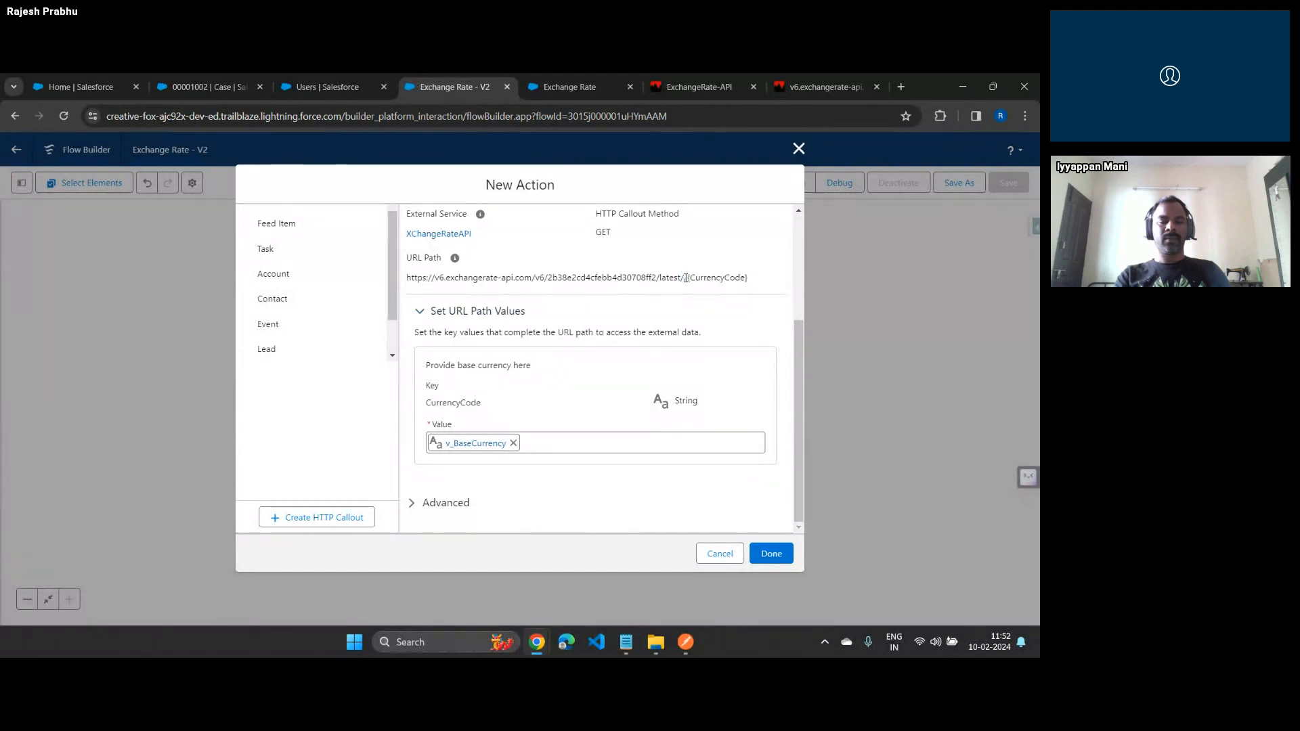
click(786, 554)
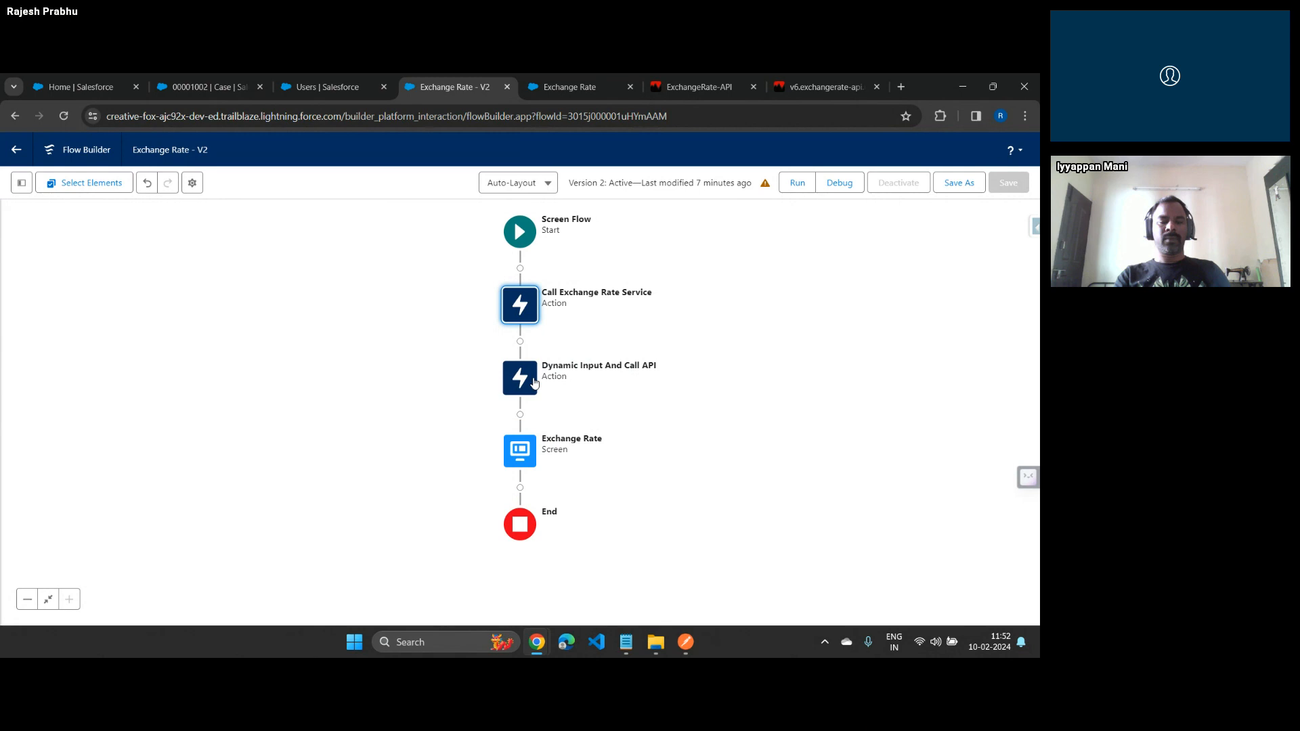
Switch to the webinar window to read the latest chat questions, and return to the flow
double_click(532, 382)
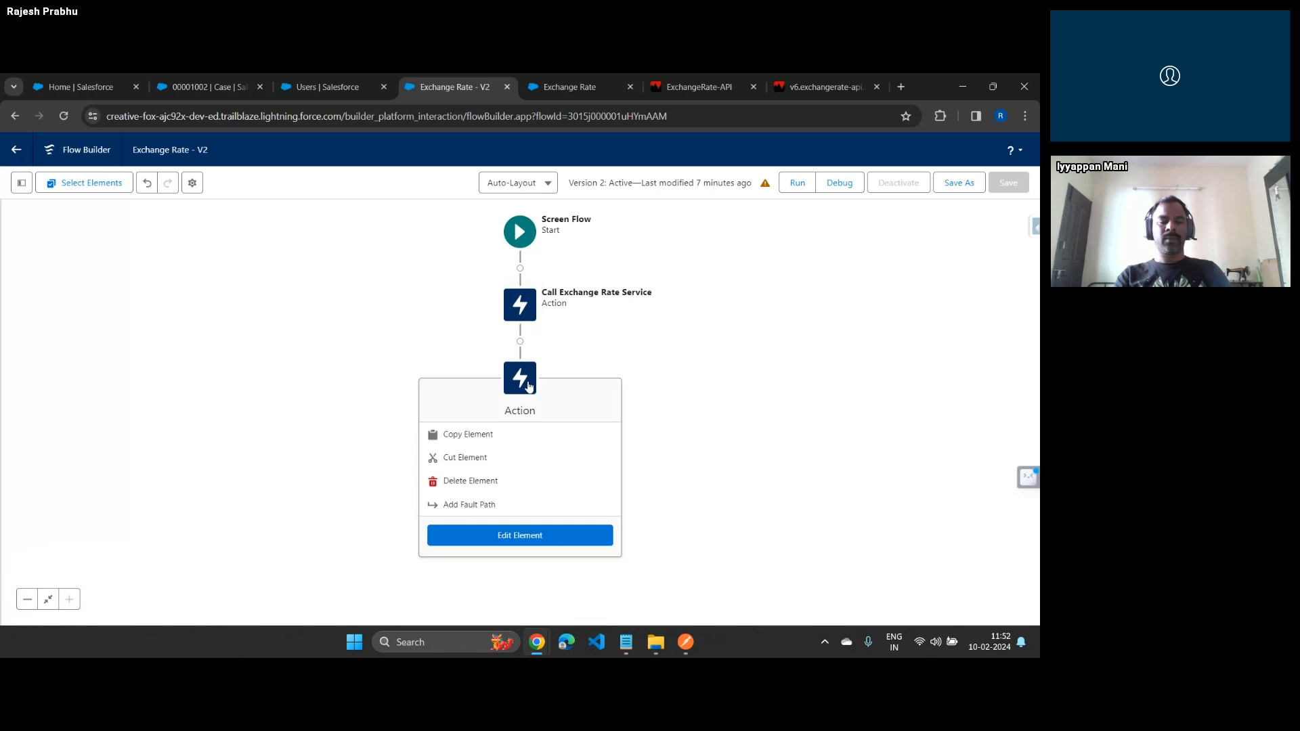
drag(525, 323, 583, 321)
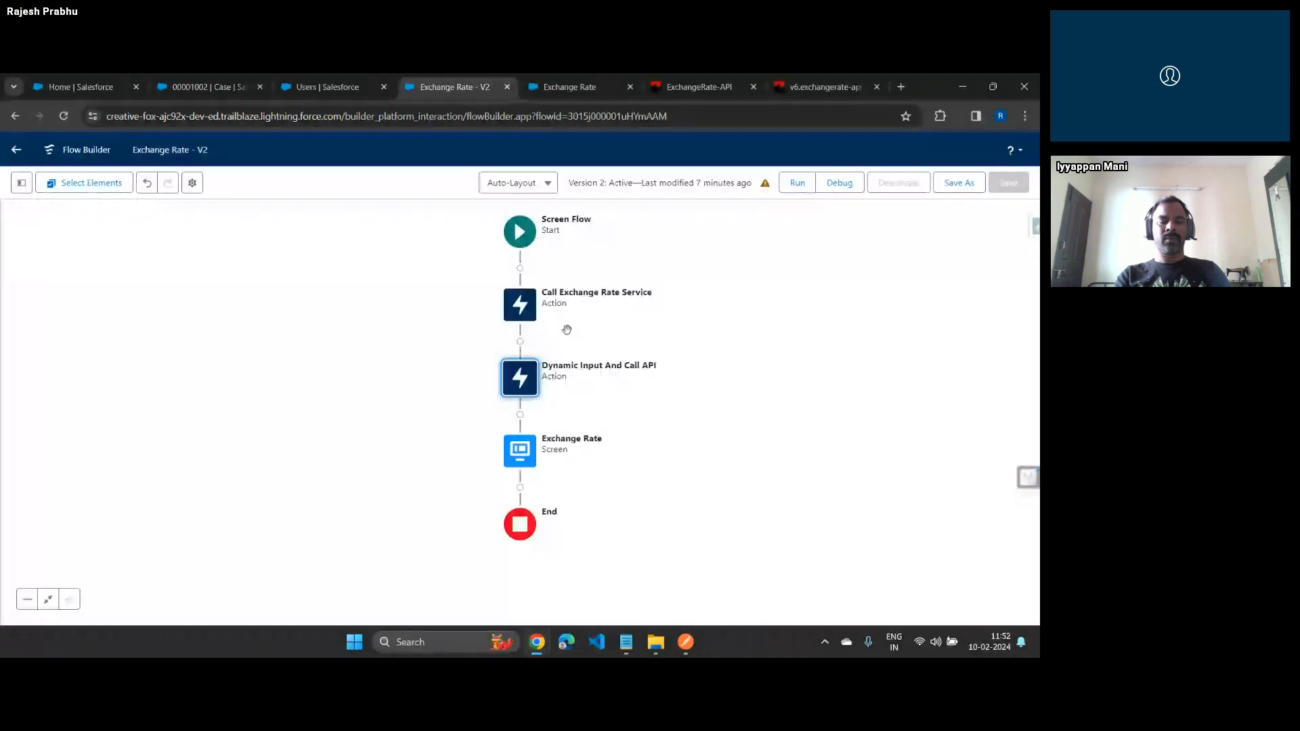
key(alt+Tab)
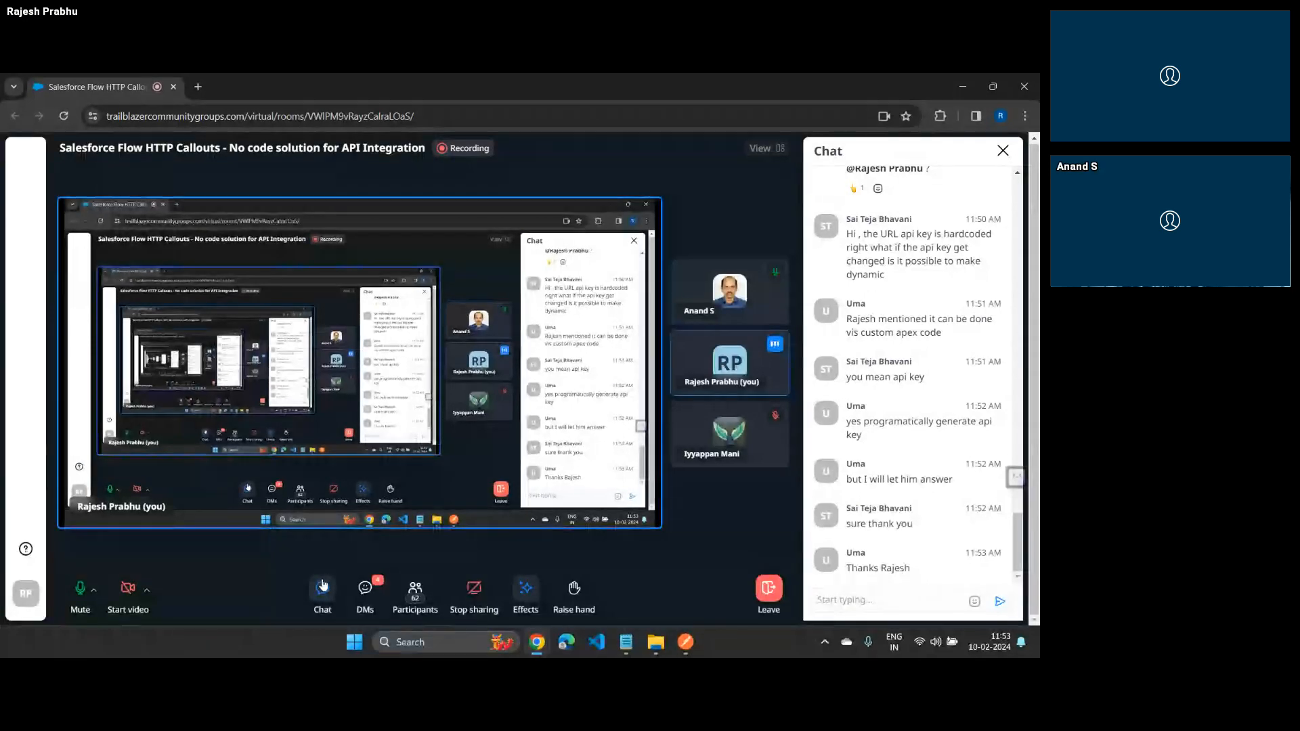
key(alt+Tab)
key(alt+Tab)
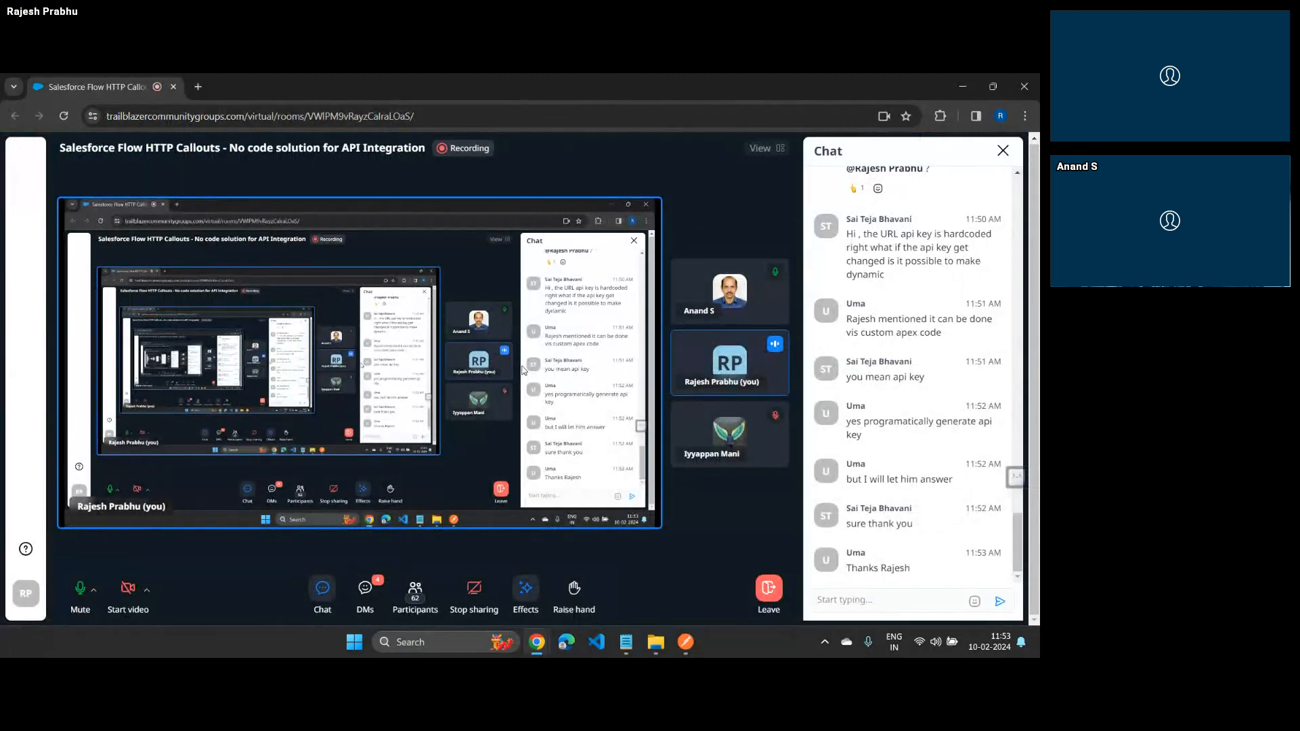
key(alt+Tab)
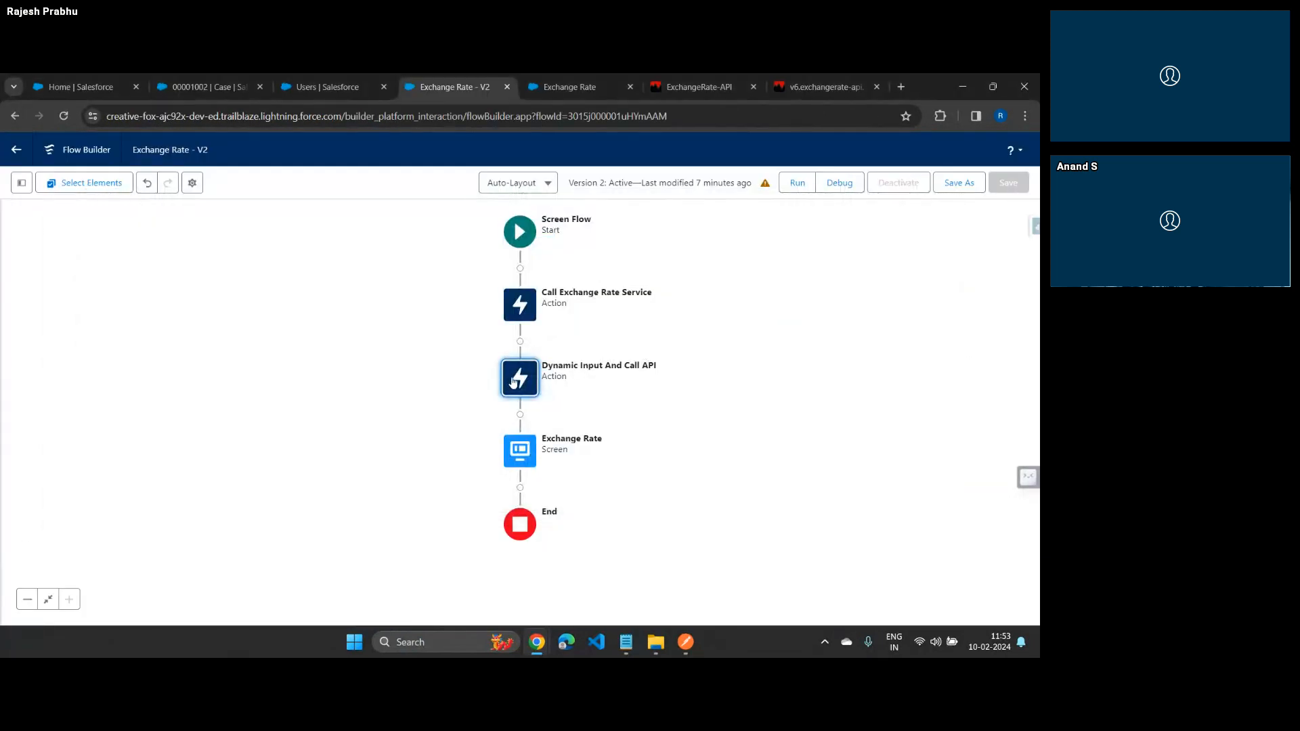
Inspect the Dynamic Input And Call API action's URL path and CurrencyCode value, leaving it unedited
click(512, 381)
double_click(513, 382)
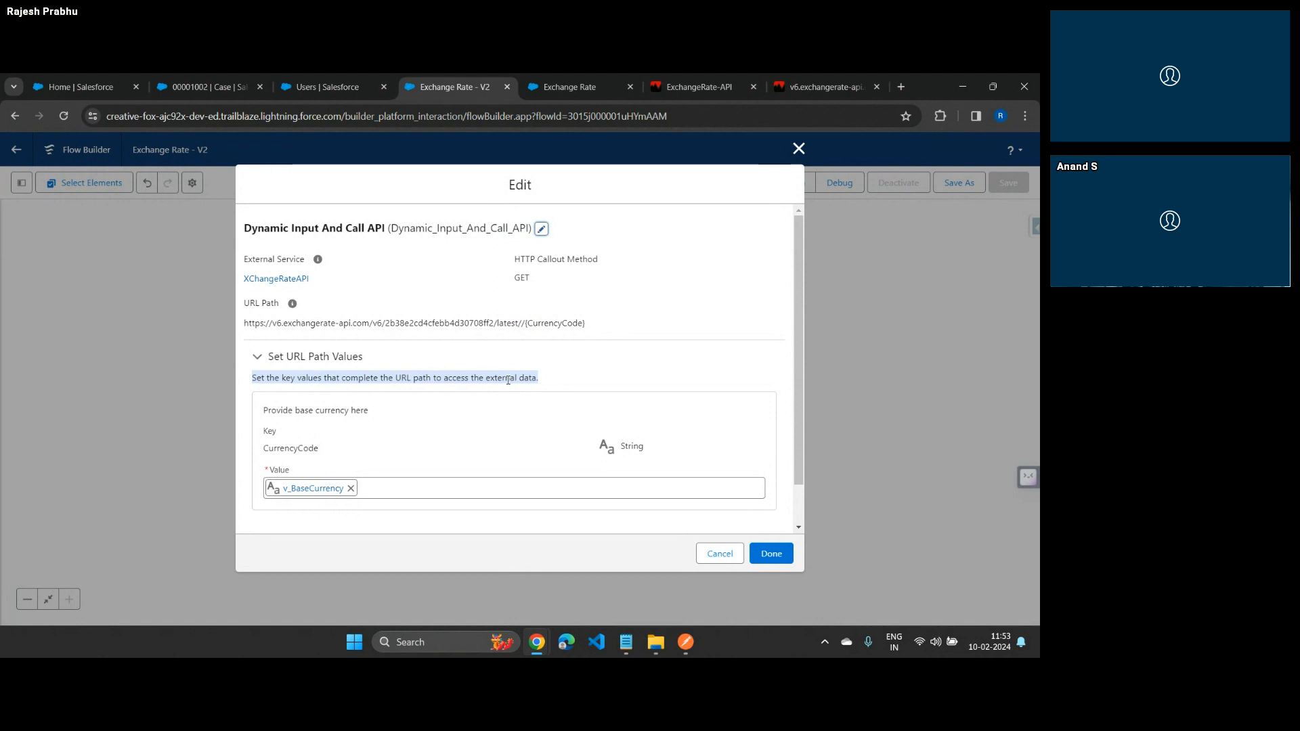
click(799, 148)
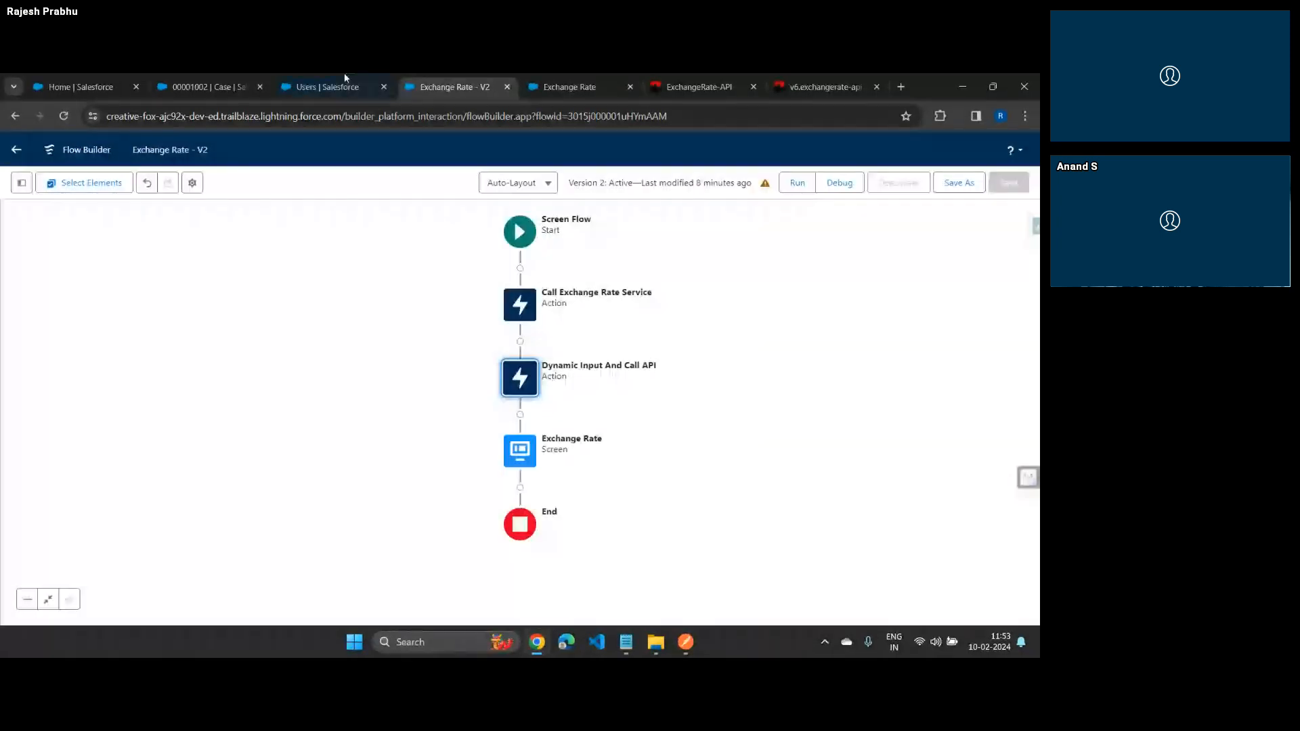
Examine the v_BaseCurrency variable's definition and its use in the Dynamic Input And Call API action, checking the webinar chat's question first
key(alt+Tab)
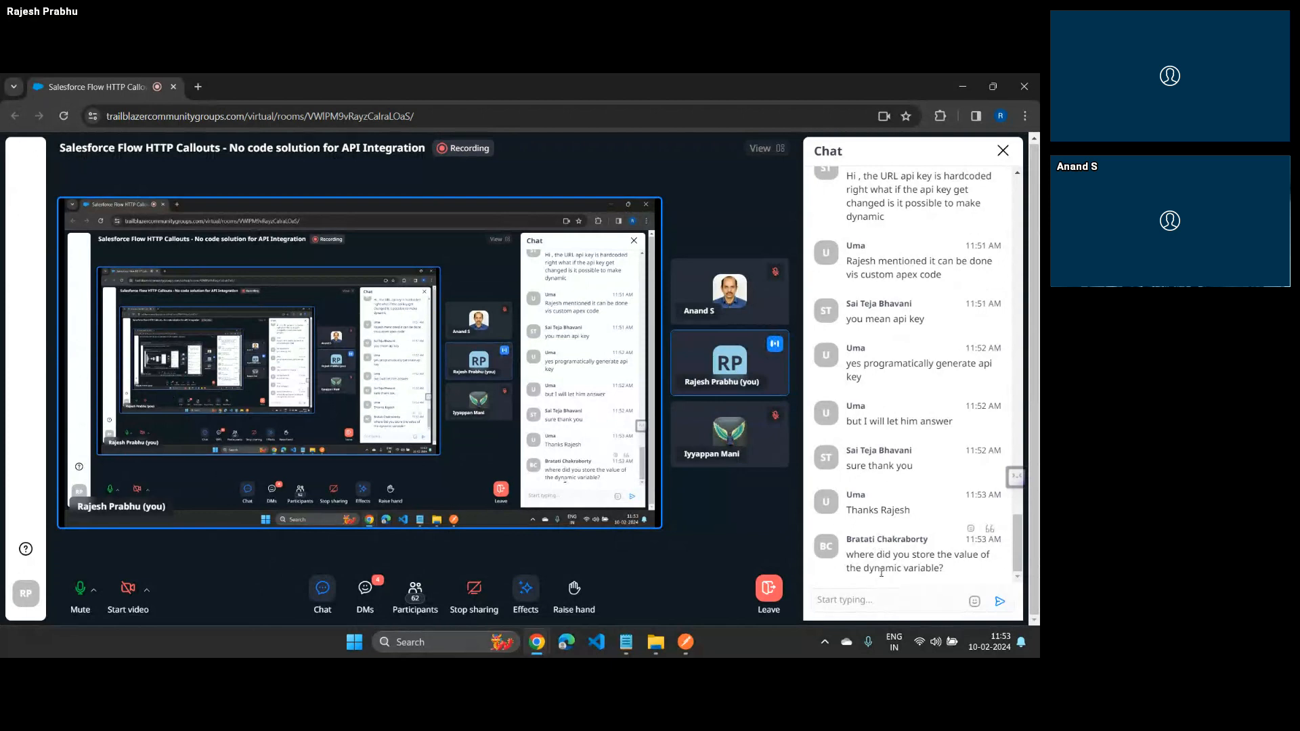
key(alt+Tab)
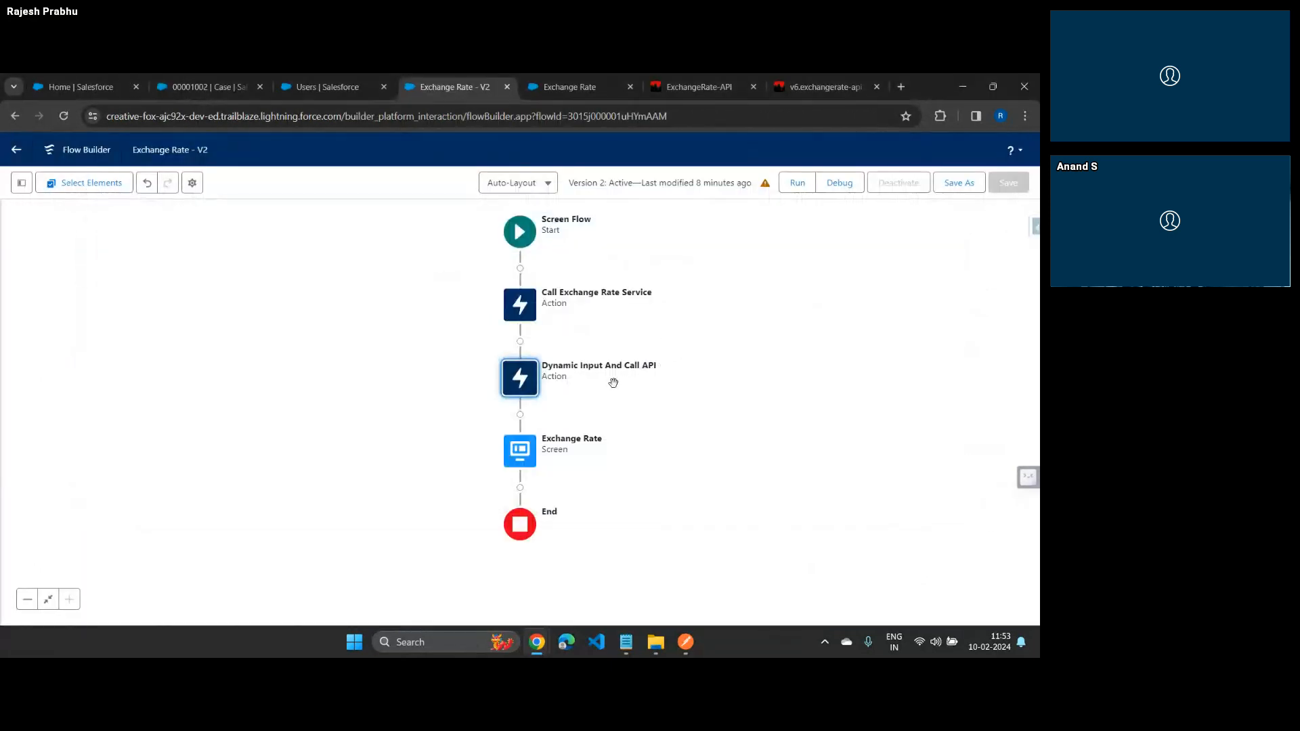
click(16, 185)
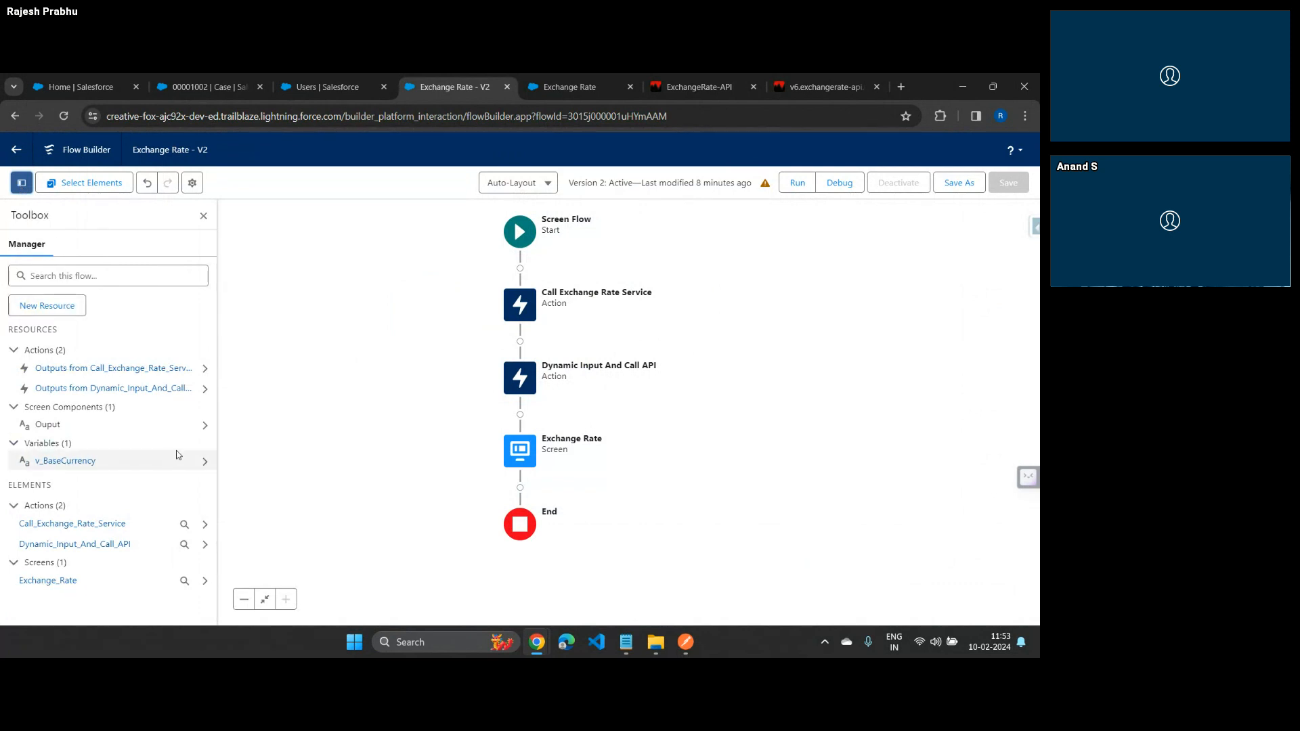
click(204, 462)
click(178, 364)
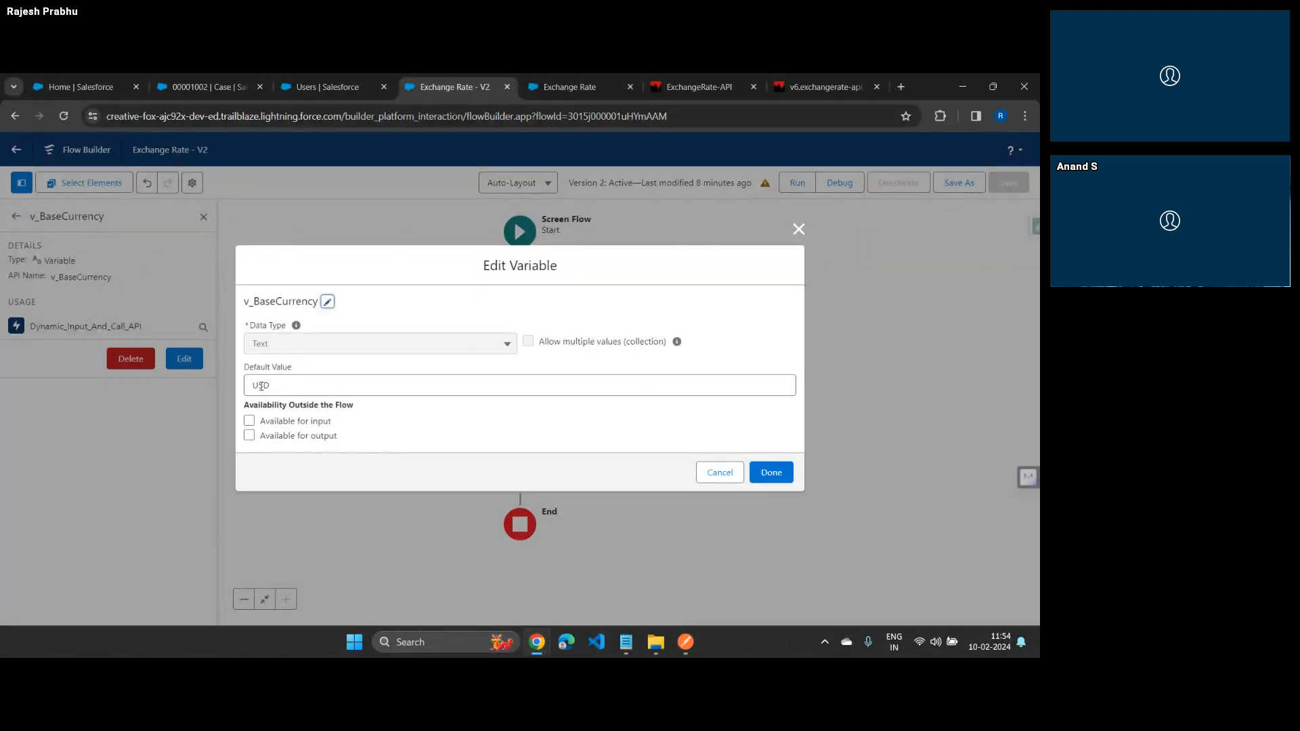
click(797, 231)
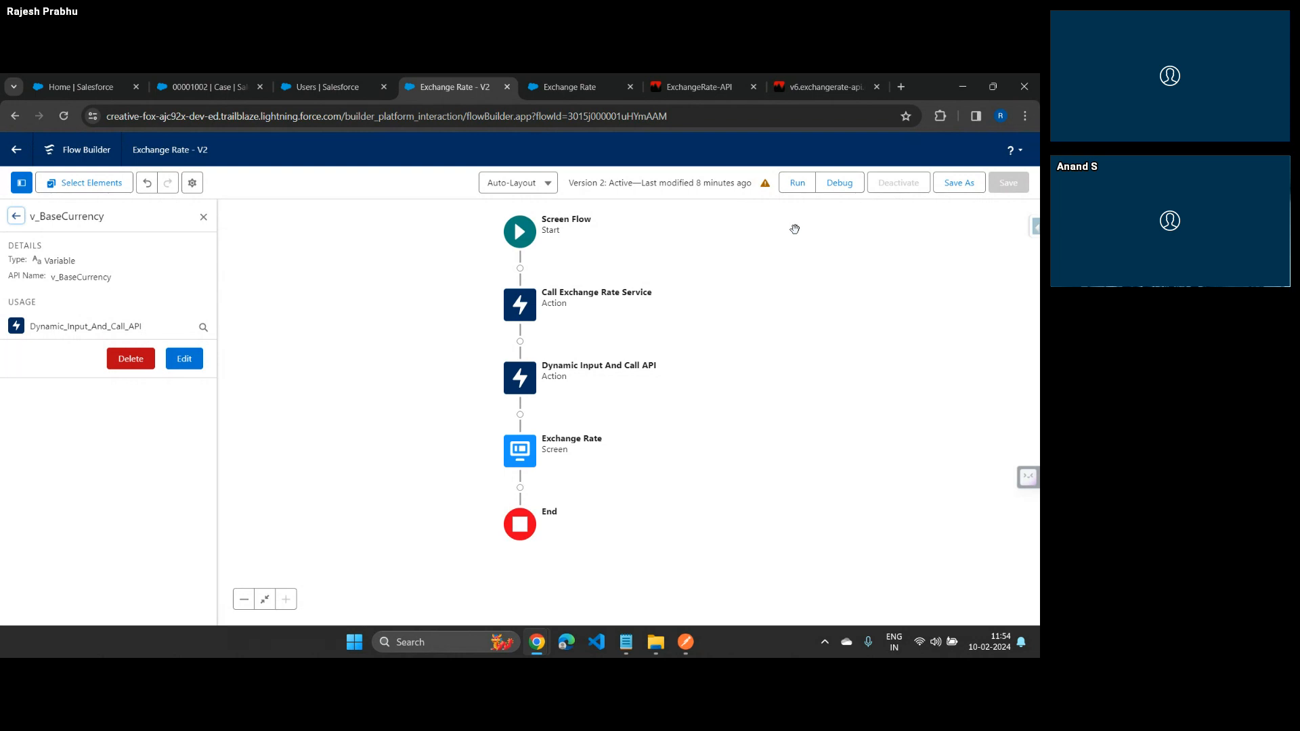
double_click(520, 377)
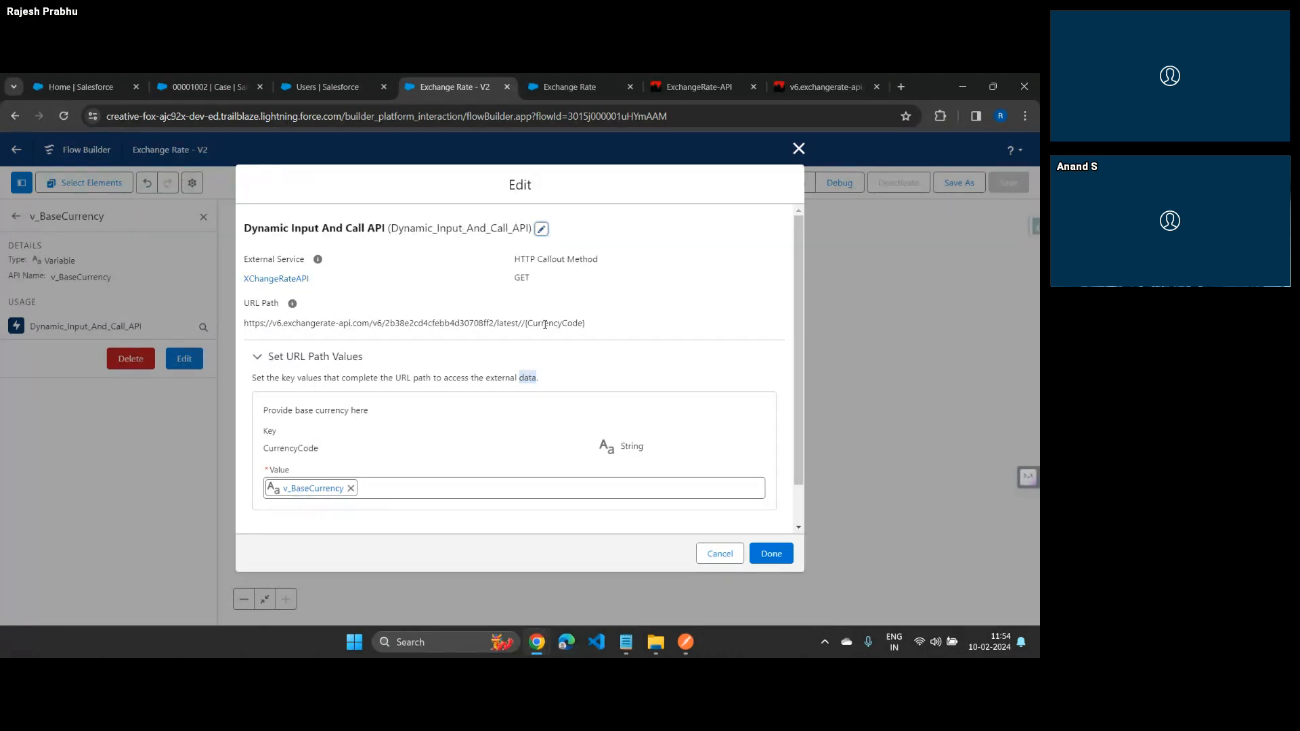
key(Escape)
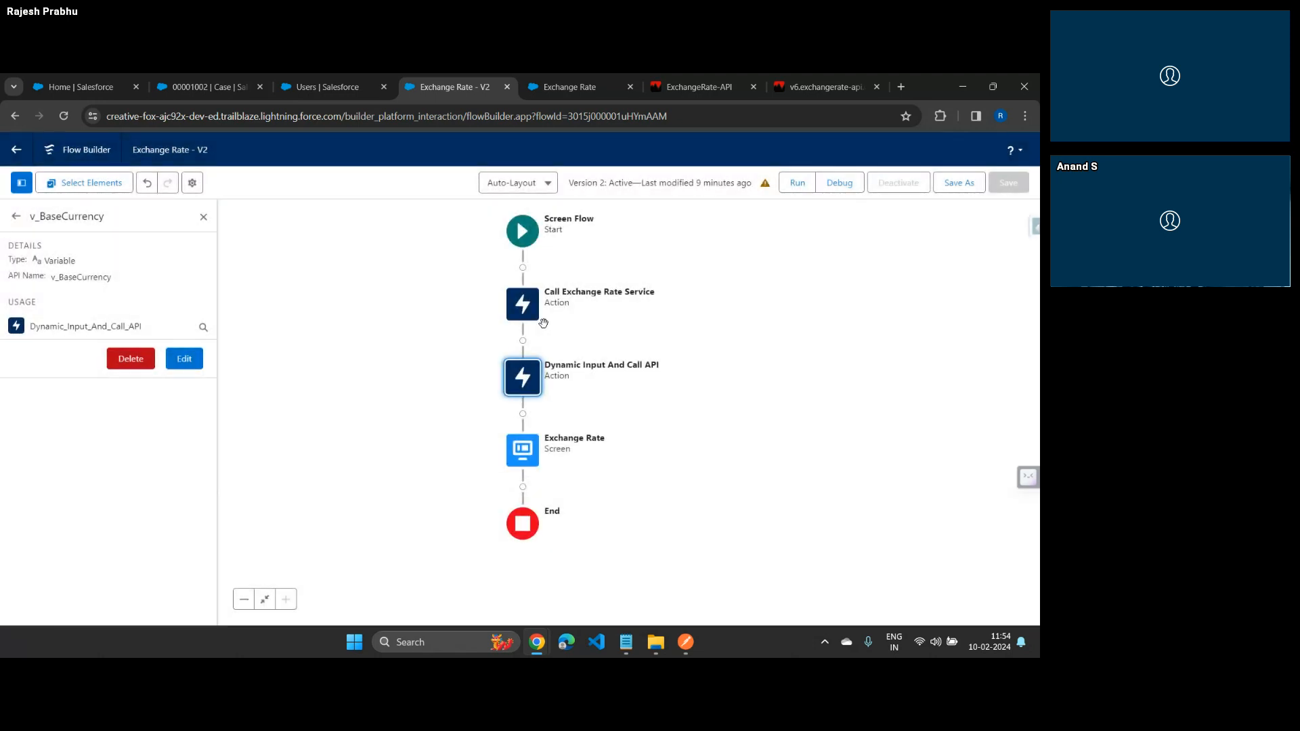
Save the Exchange Rate flow as a new version under the same label, and dismiss the issues list
click(506, 87)
click(633, 203)
click(959, 184)
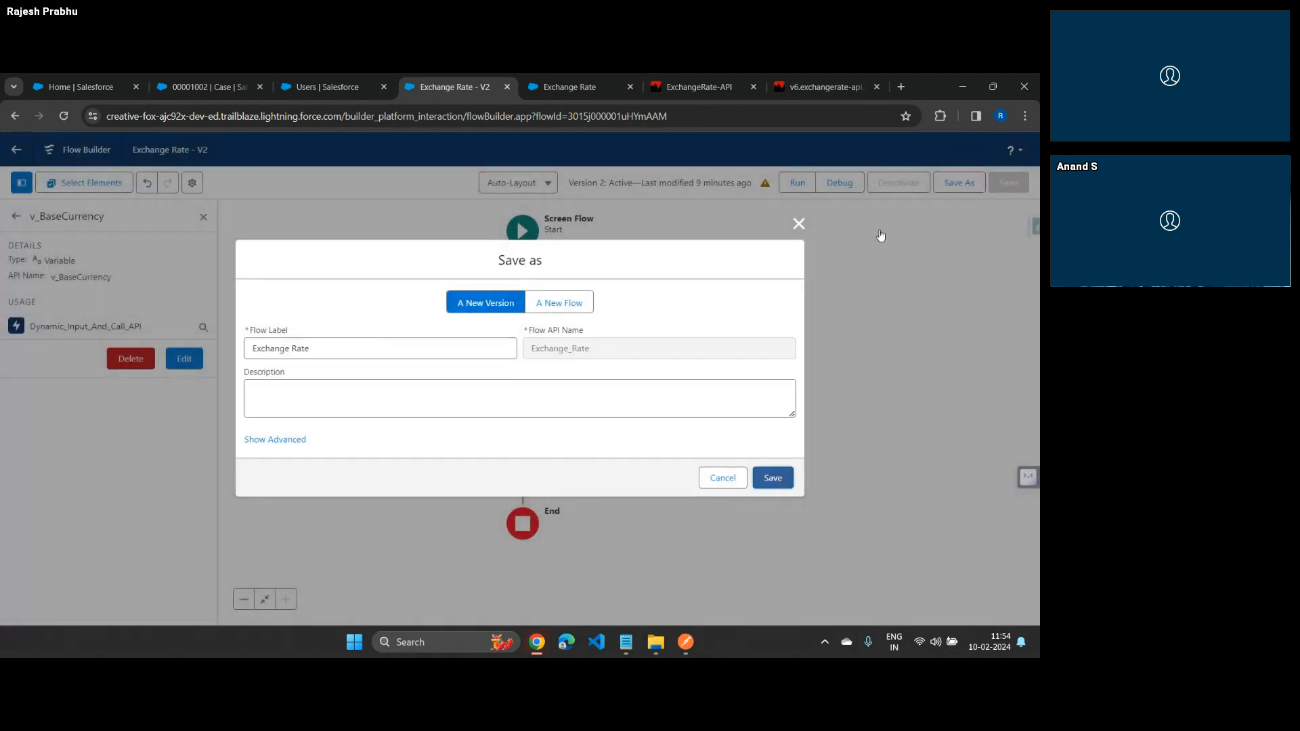
click(768, 476)
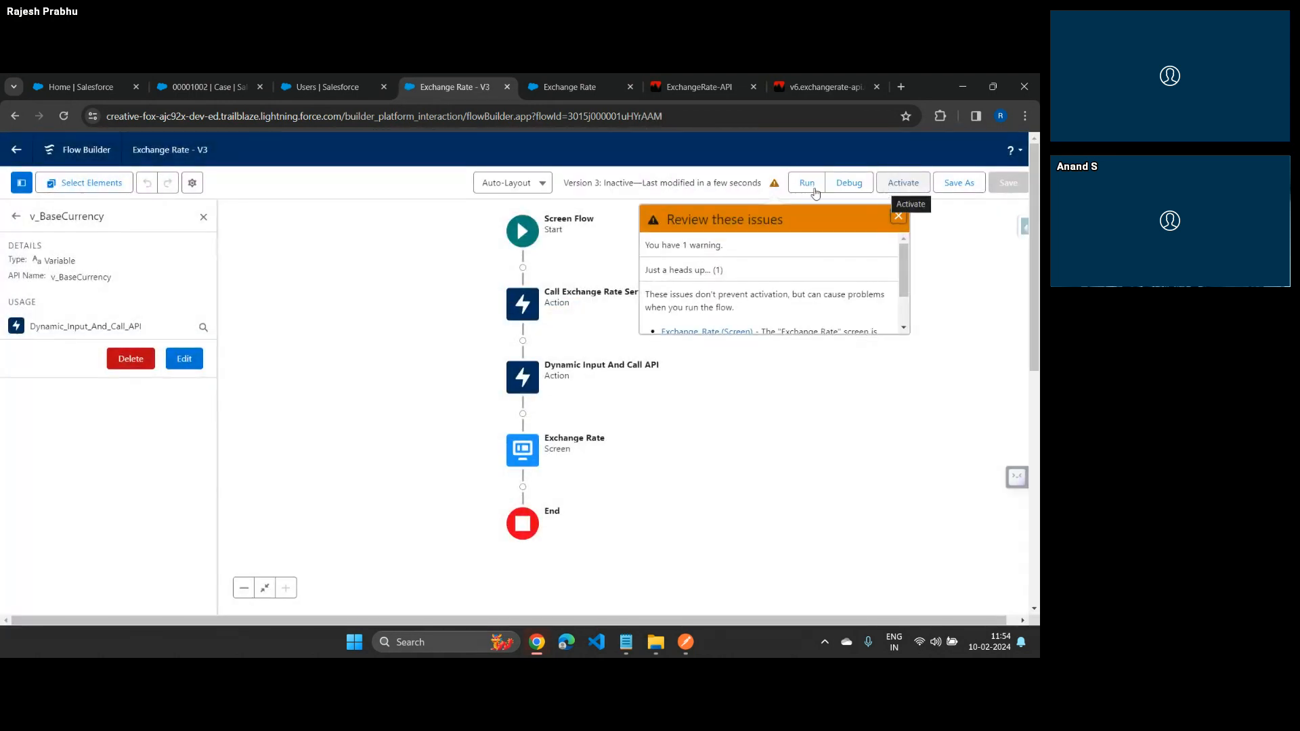
click(898, 216)
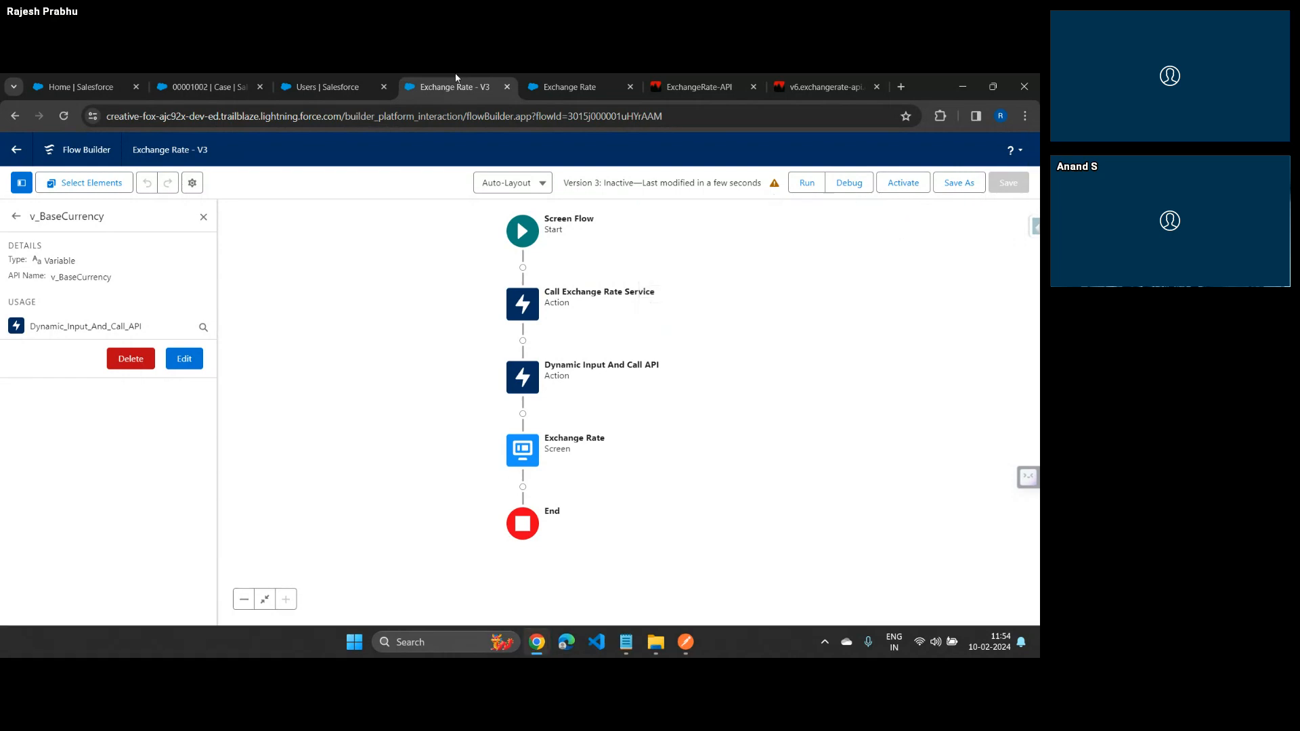
Close the browser tabs holding the Exchange Rate flow and its run page
click(507, 86)
click(507, 87)
click(325, 87)
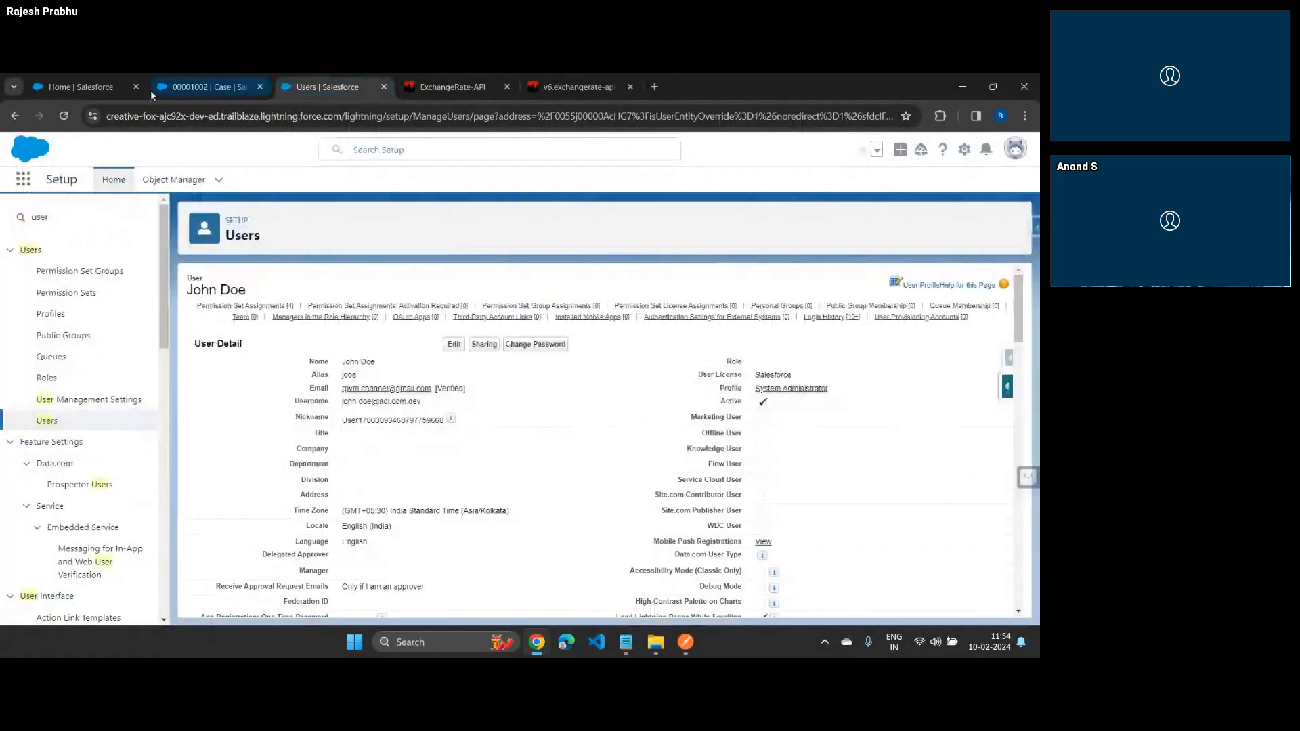
Examine the electrical wiring case record, focusing on its Customer Feedback and Customer Feedback Summary fields
click(200, 87)
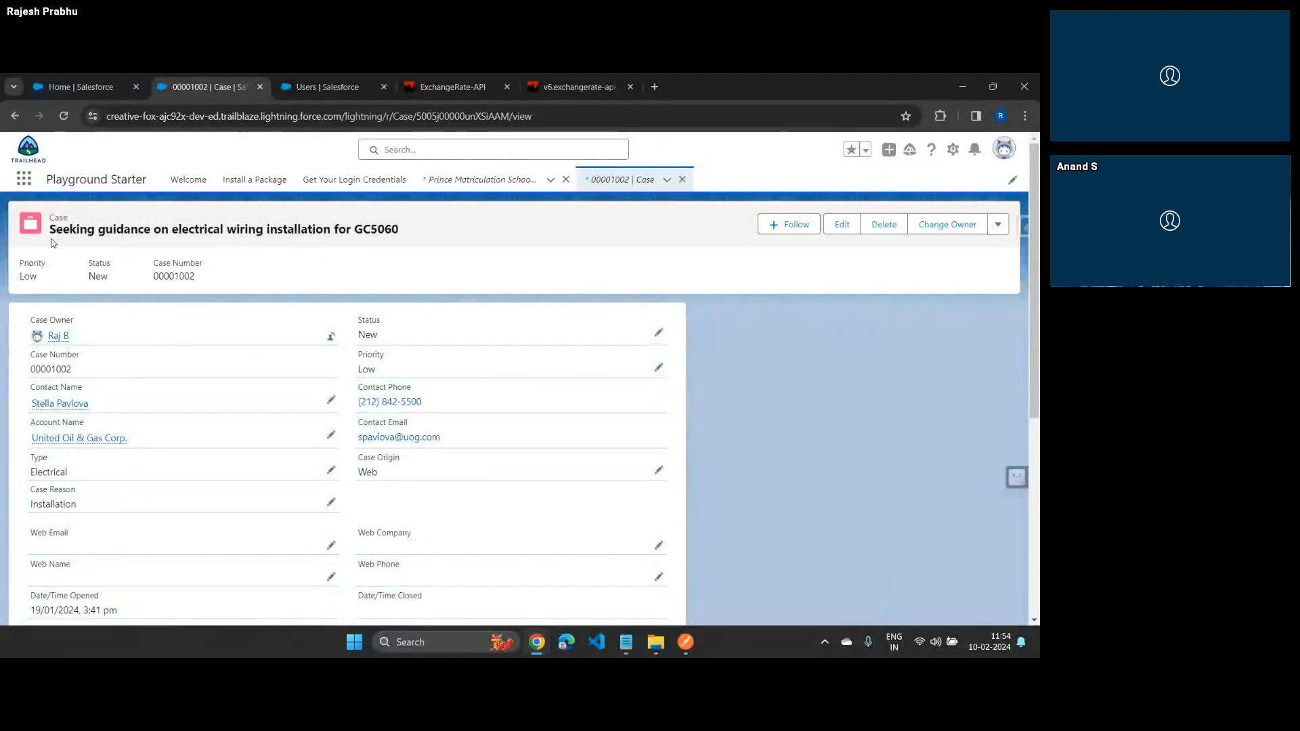
scroll(246, 299, down, 5)
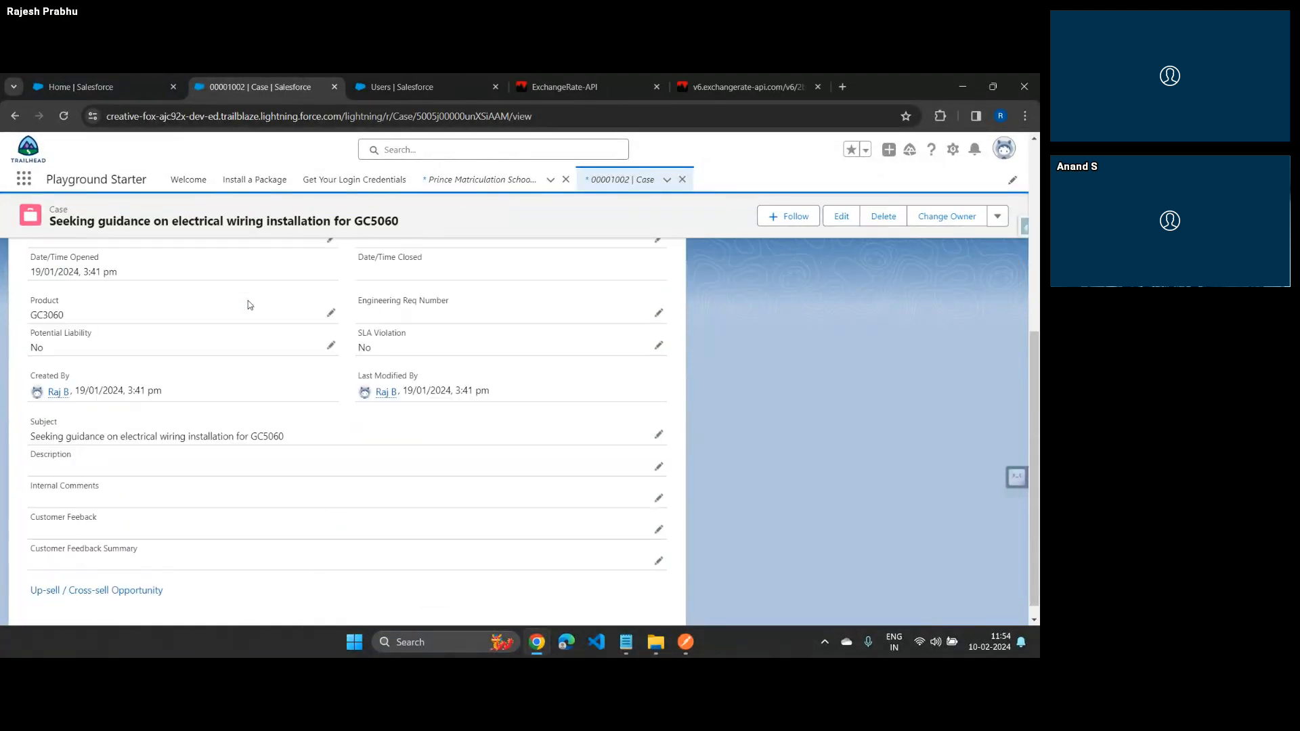
scroll(247, 299, up, 4)
scroll(342, 285, down, 4)
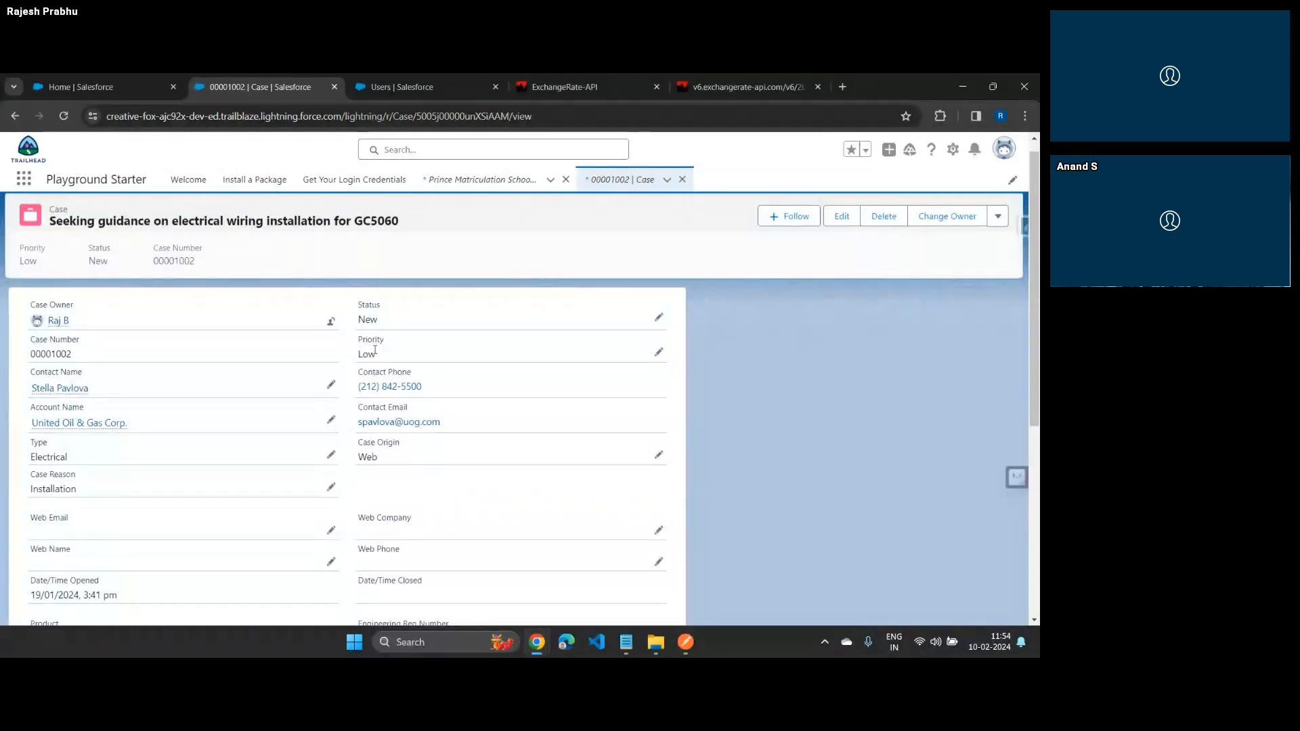
drag(51, 502, 99, 502)
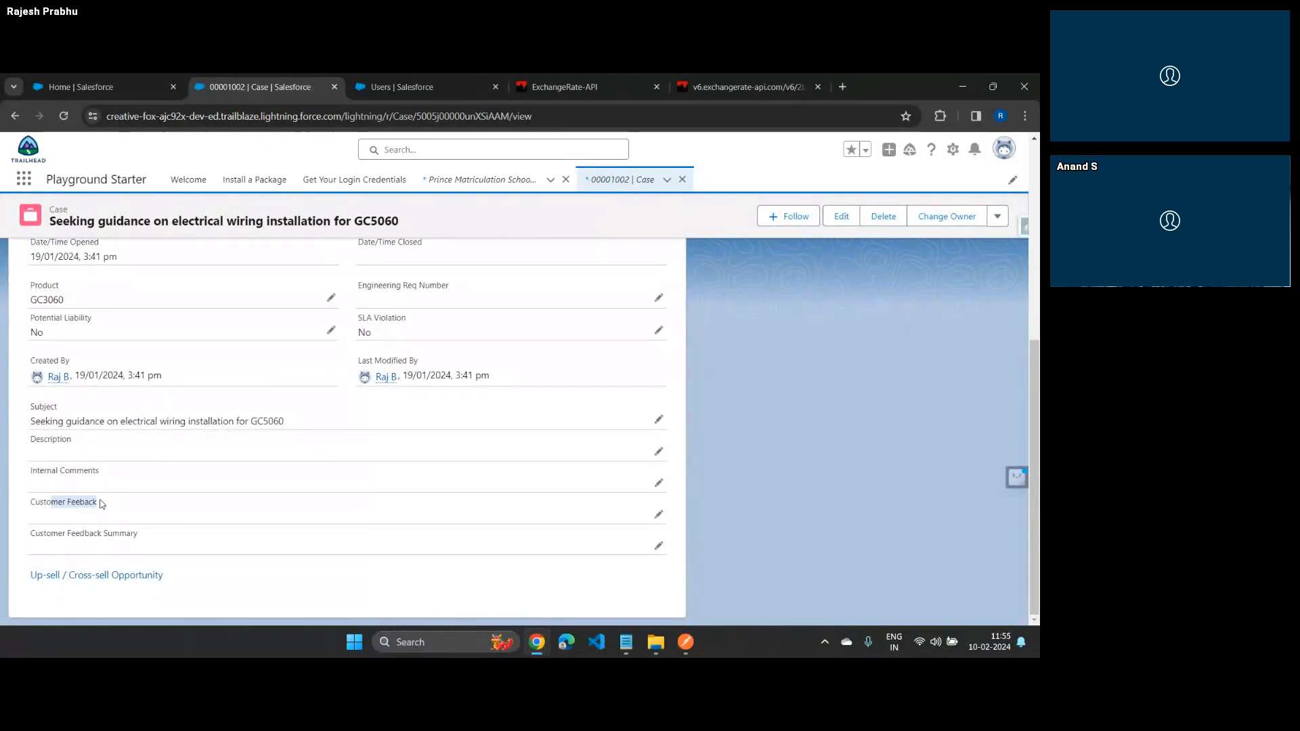
drag(91, 534, 148, 548)
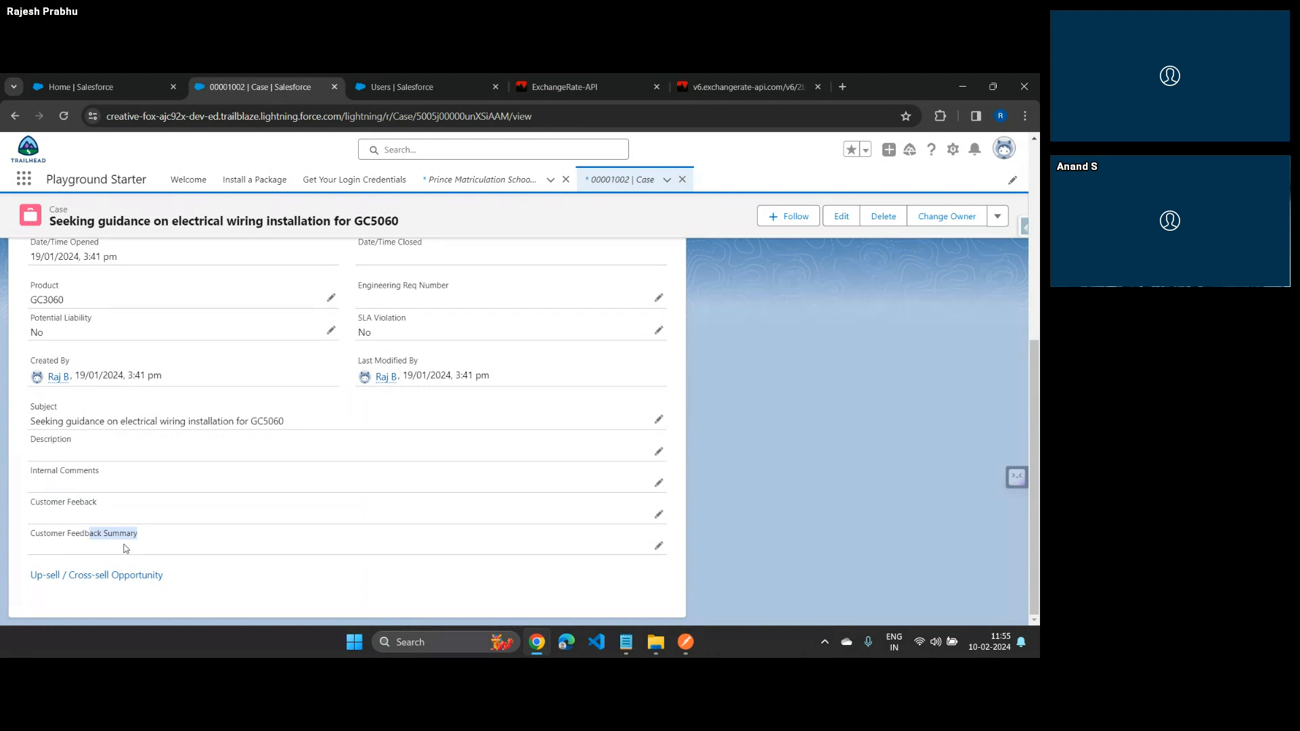
Check the webinar chat, and review the Expected Output and What is needed slides in the presentation
key(alt+Tab)
key(alt+Tab)
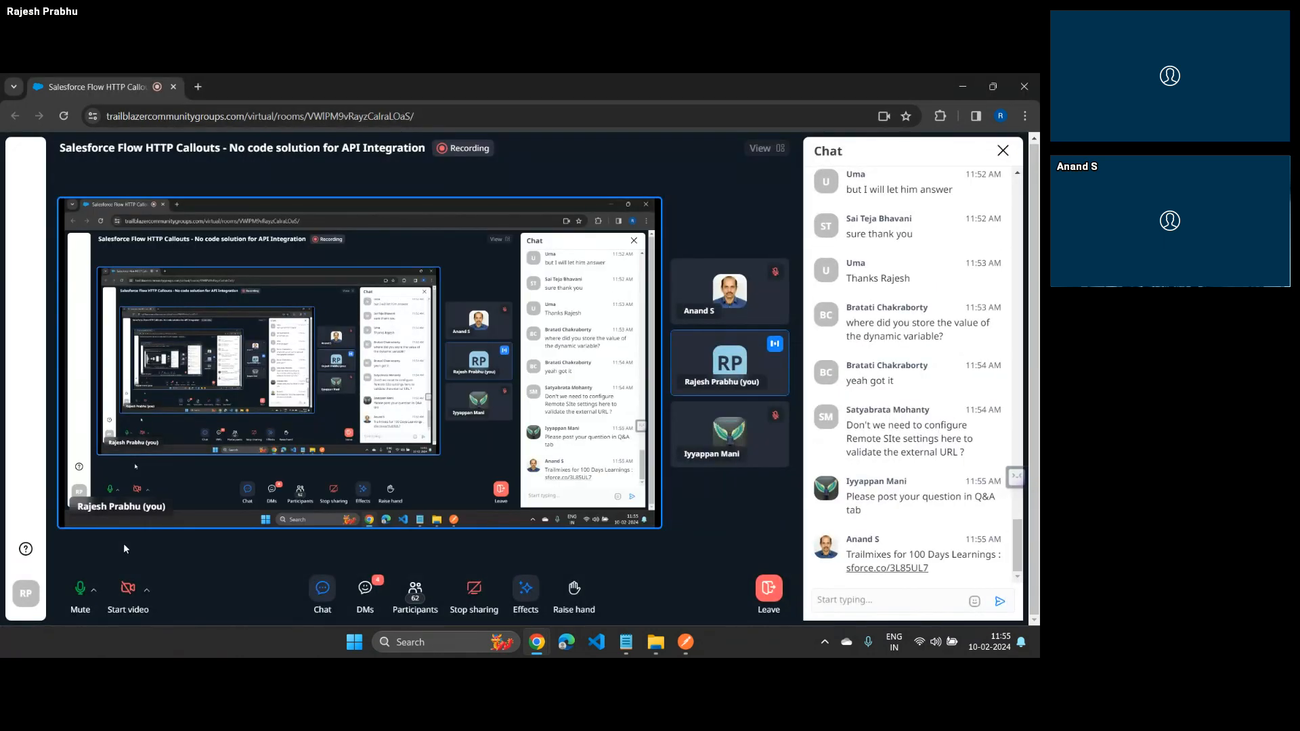
key(alt+Tab)
key(alt+Tab)
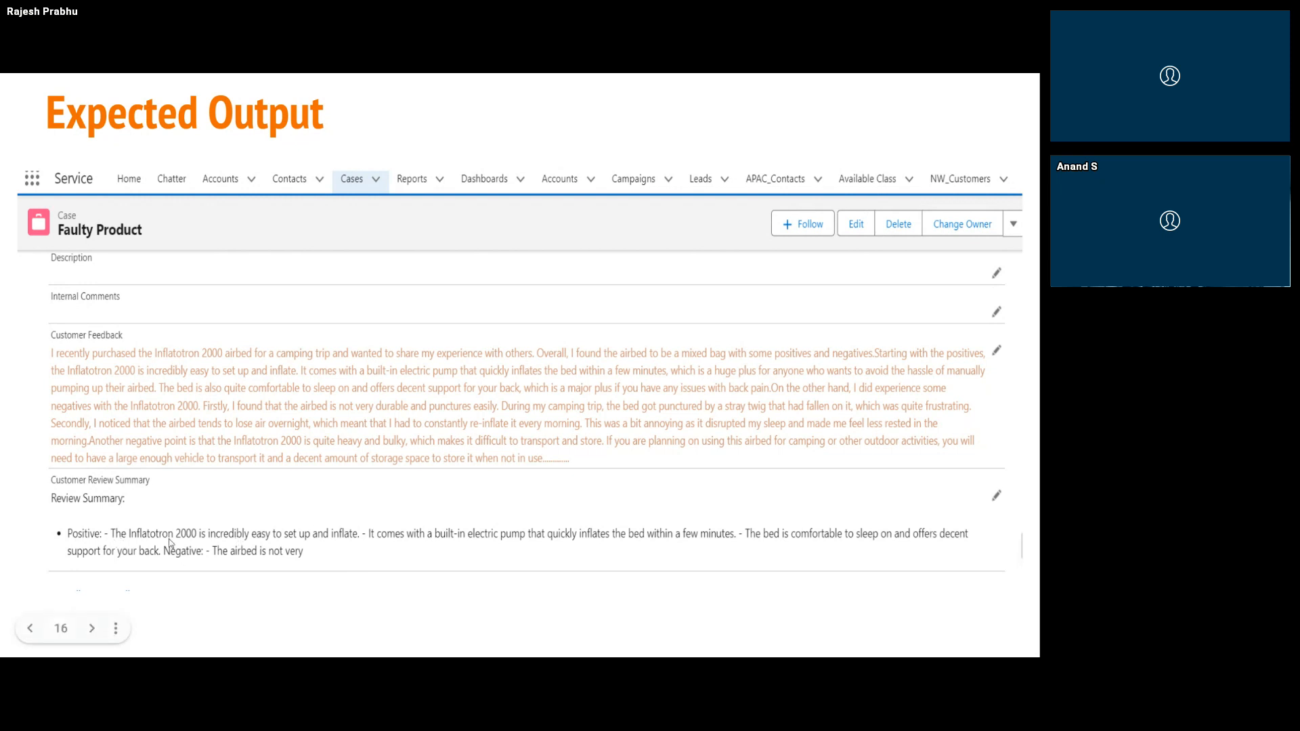
key(Right)
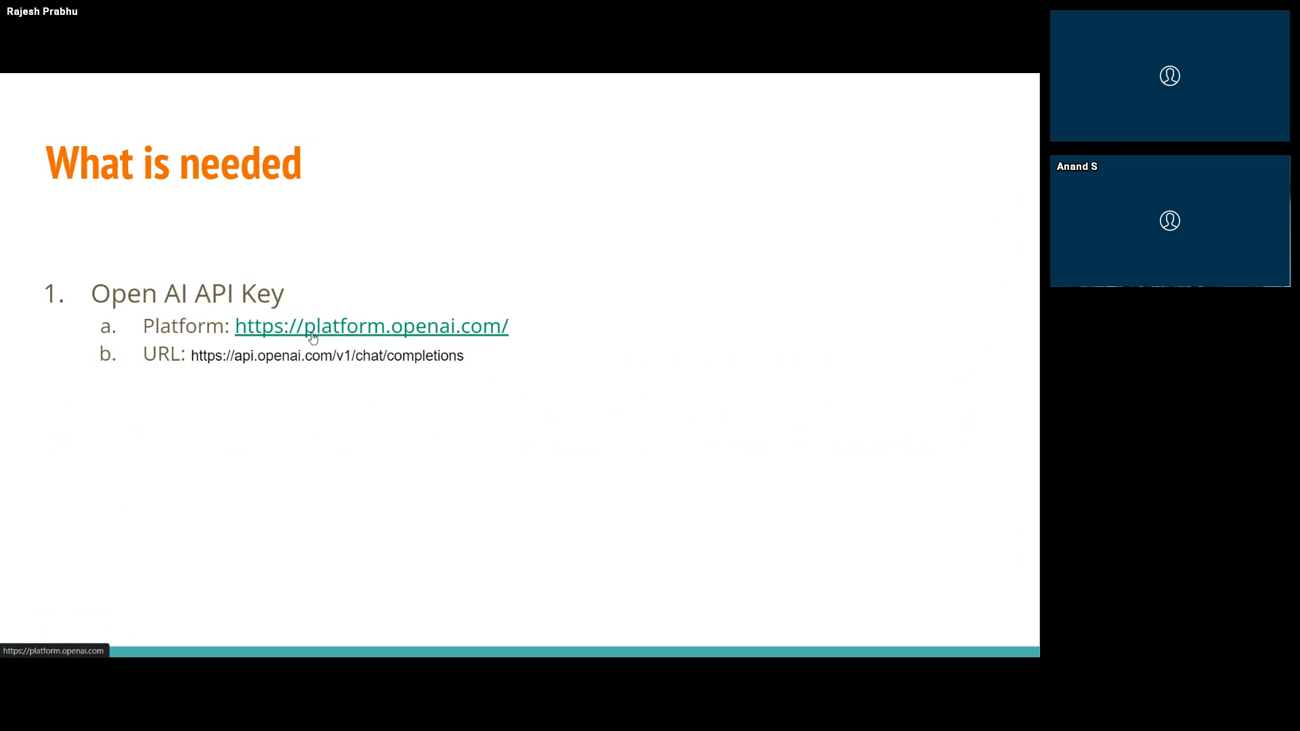
Return to the Salesforce browser window, close the exchange-rate response tab and load platform.openai.com in the ExchangeRate-API tab
key(alt+Tab)
key(alt+Tab)
key(alt+Tab)
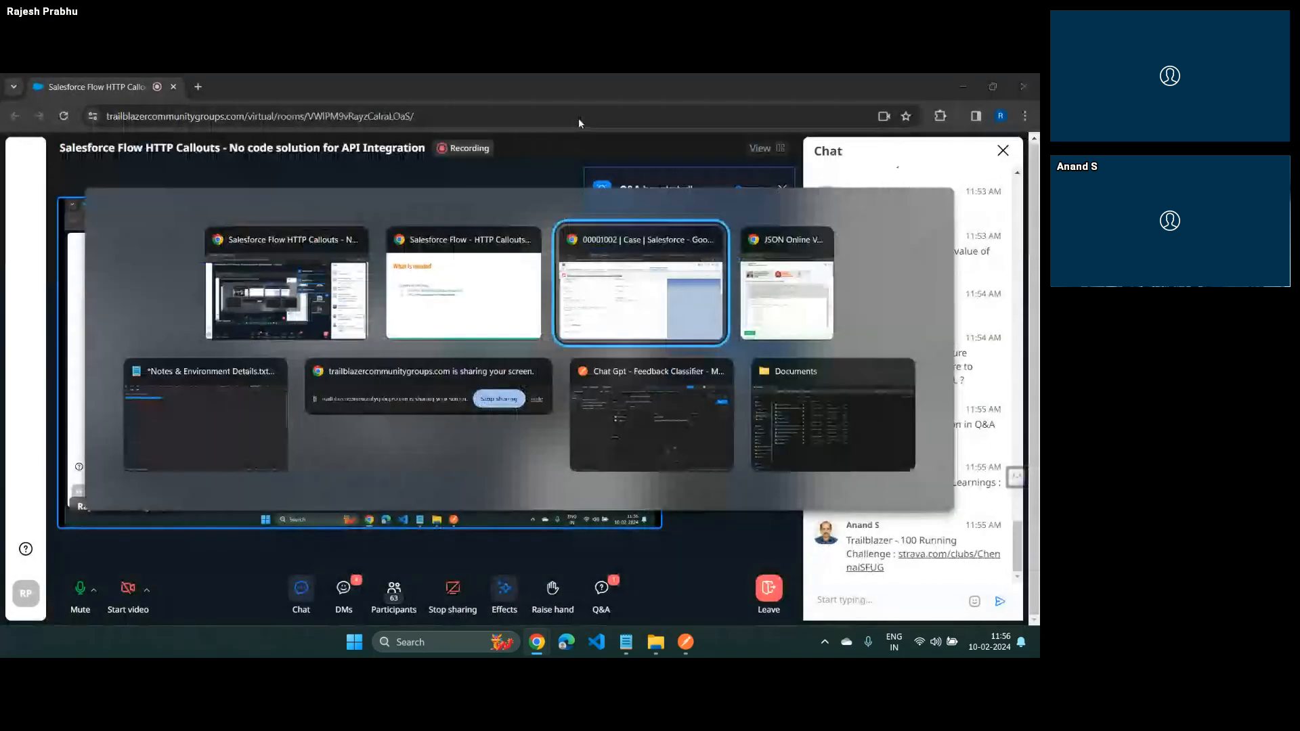
click(565, 87)
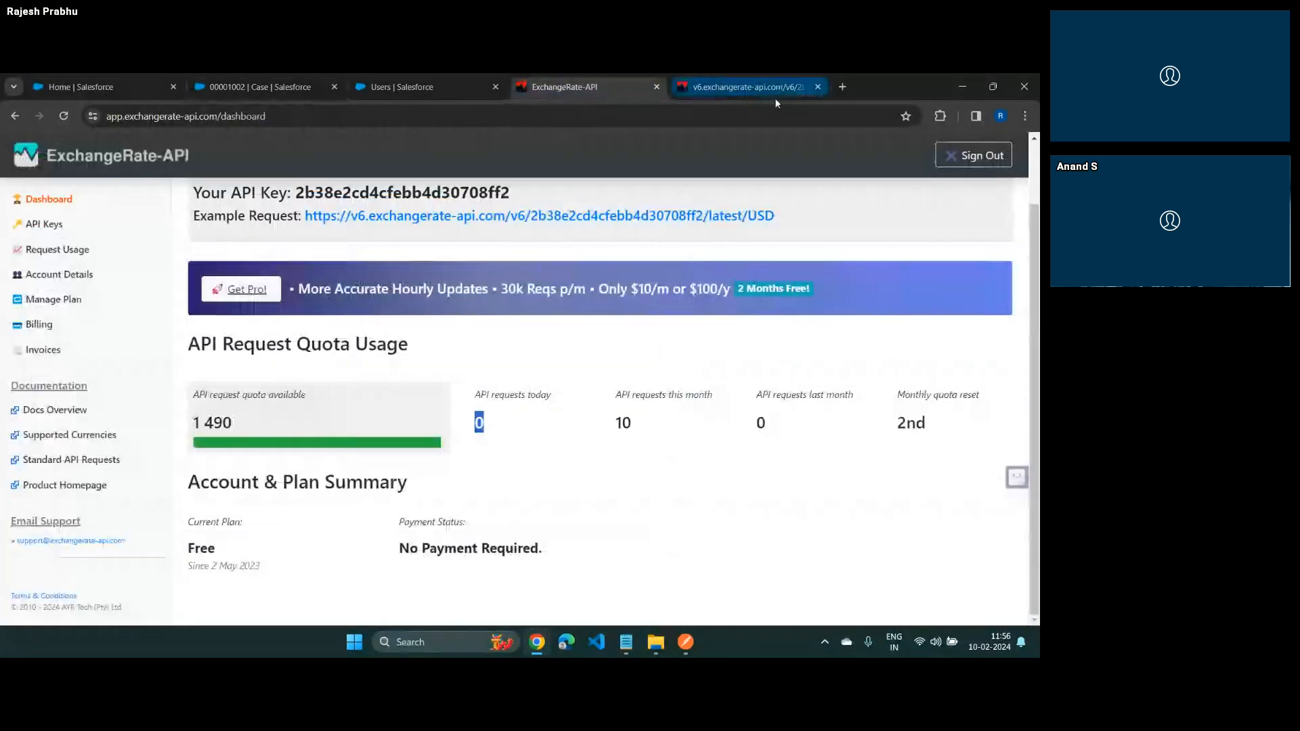
click(816, 88)
click(716, 115)
text(plat)
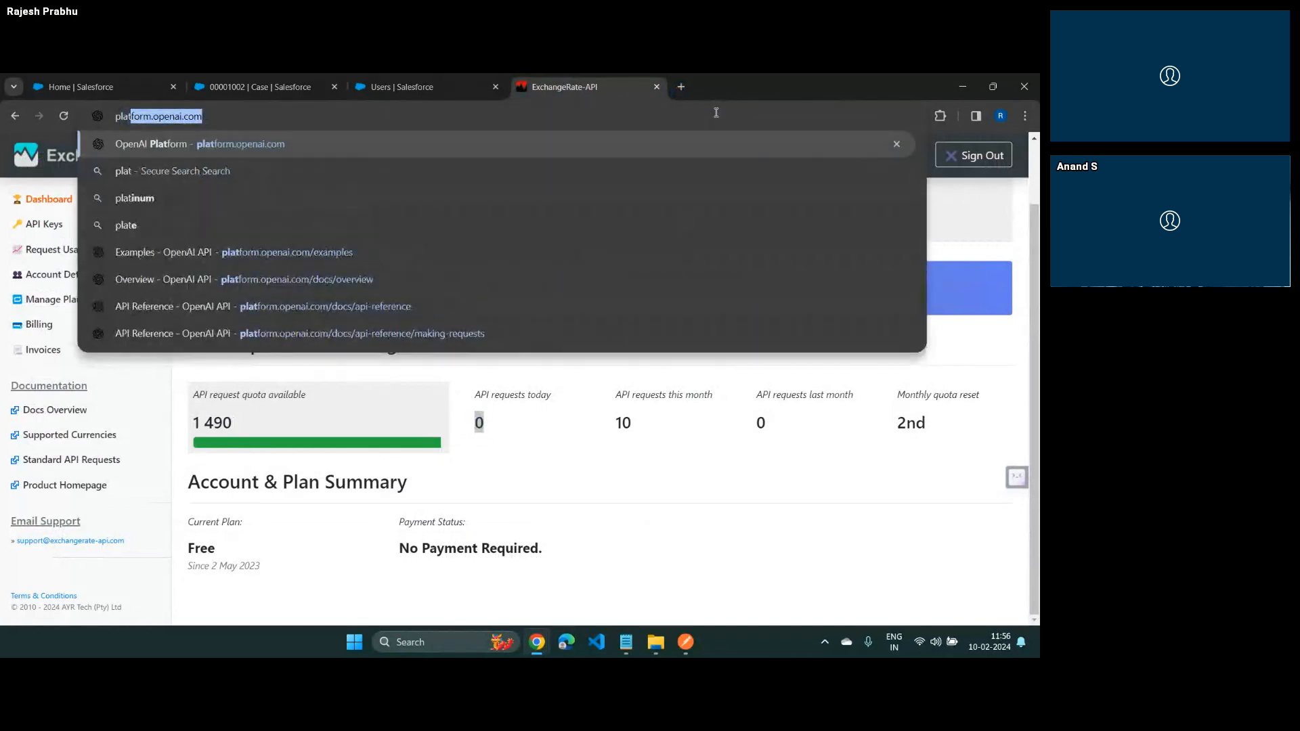
key(Return)
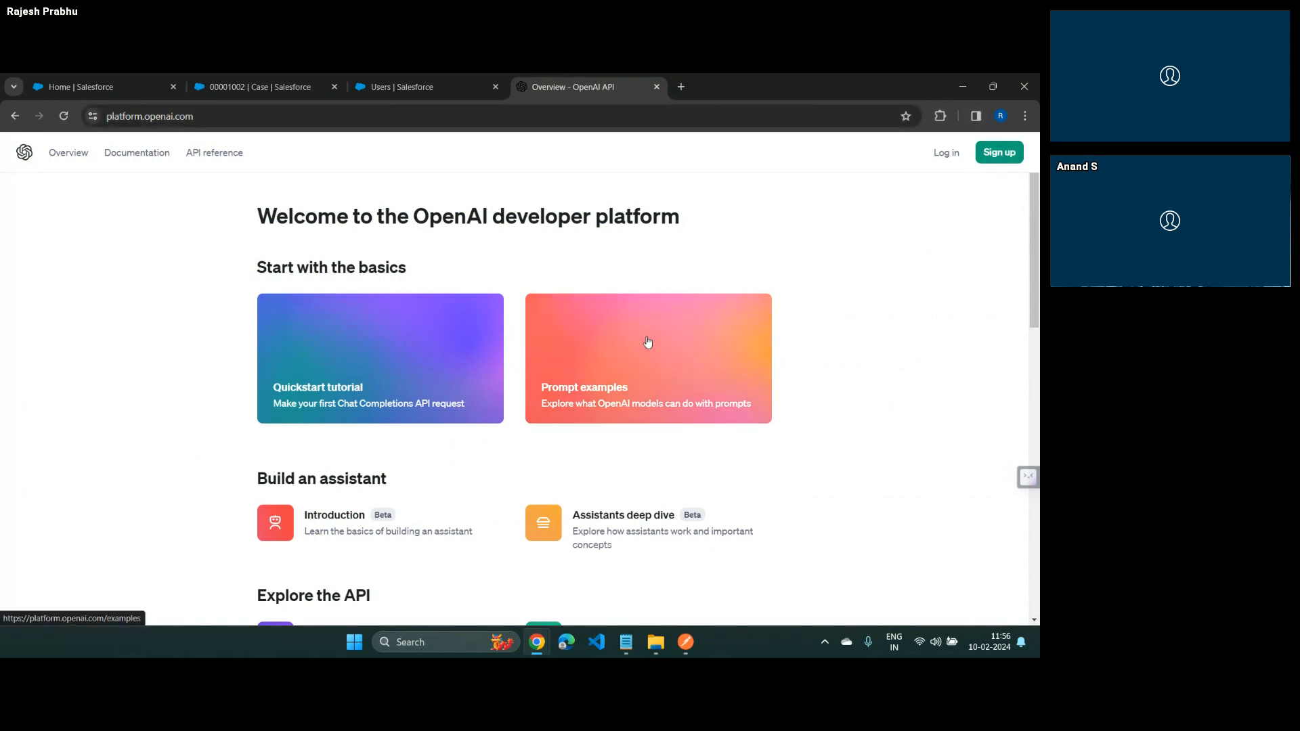
Log in to the OpenAI platform with the presenter's Google account
click(947, 152)
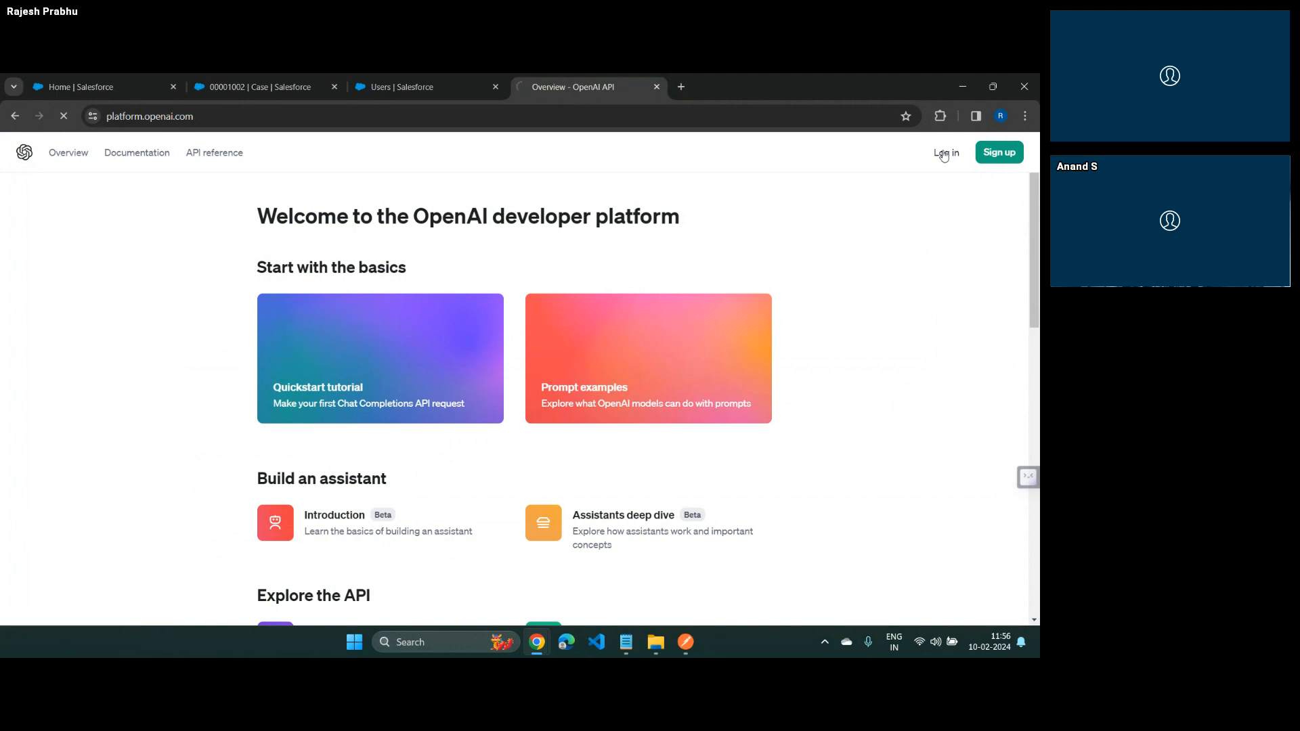
click(514, 492)
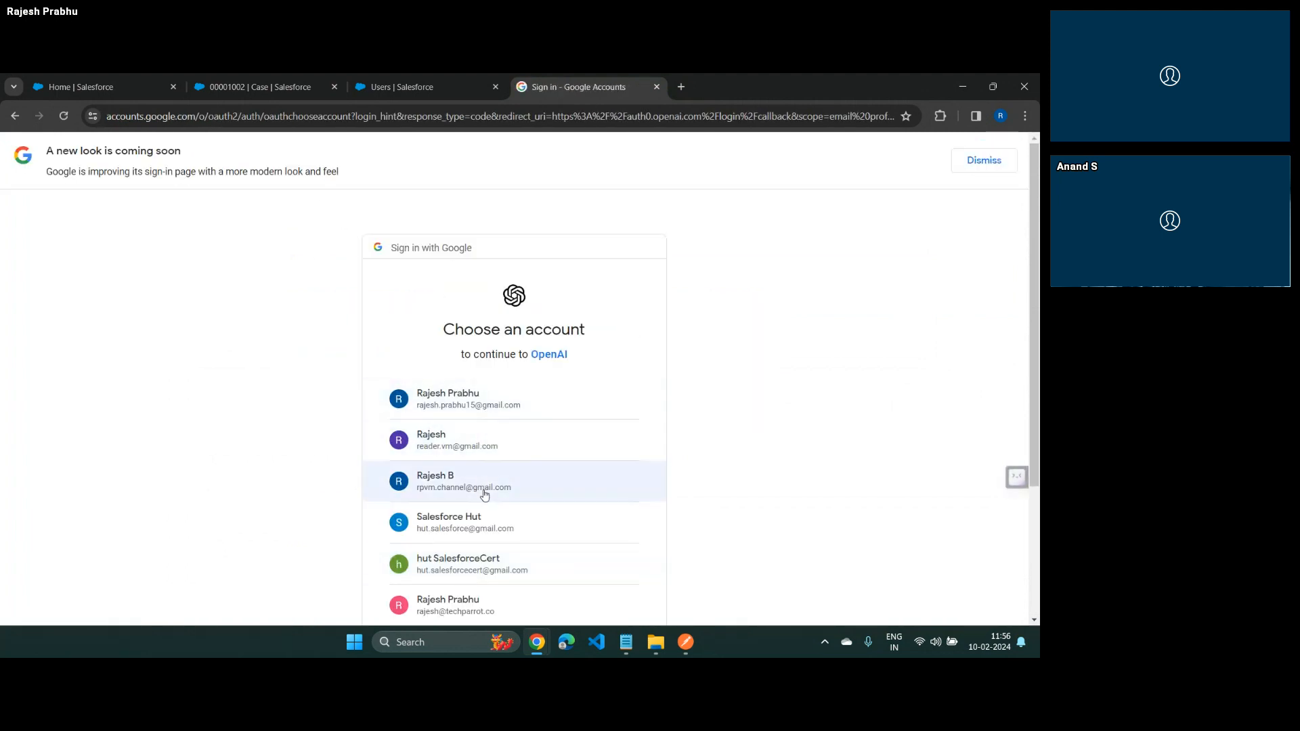
click(485, 494)
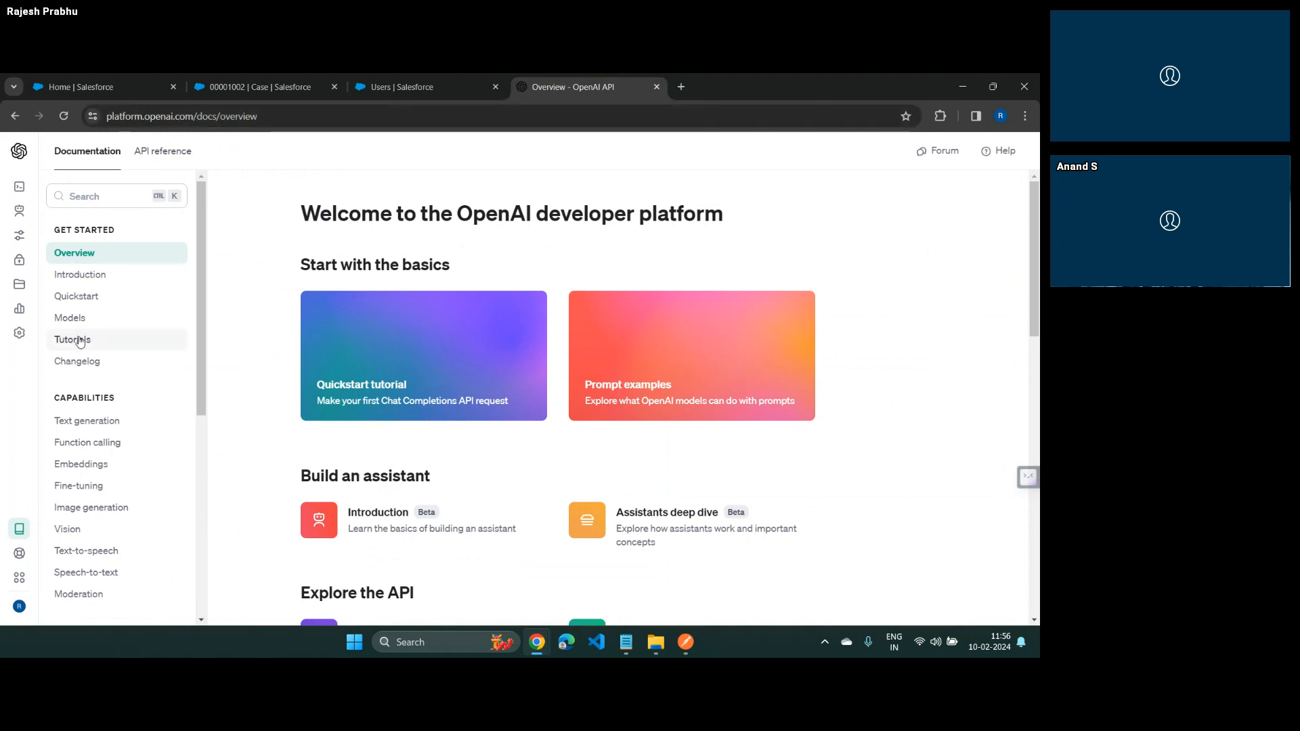
Create a new OpenAI secret API key named Flow Training with All permissions
mouse_move(35, 259)
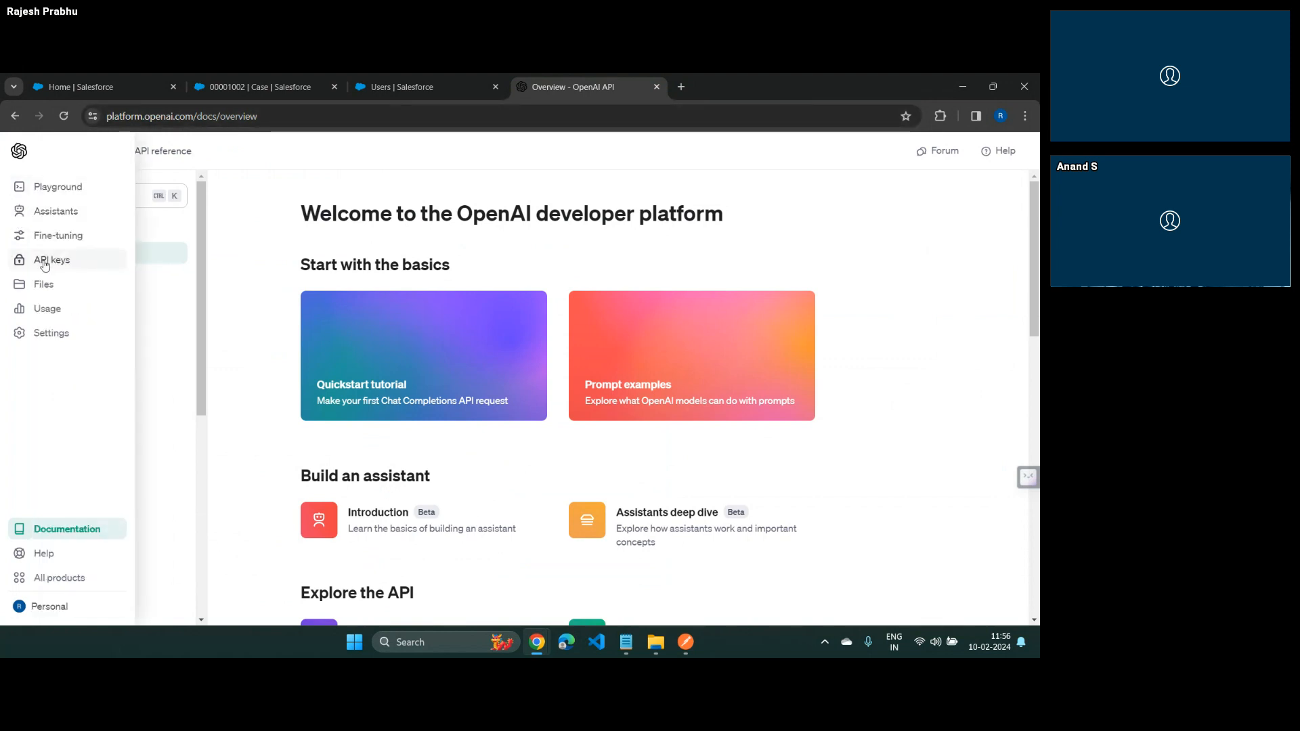
click(46, 259)
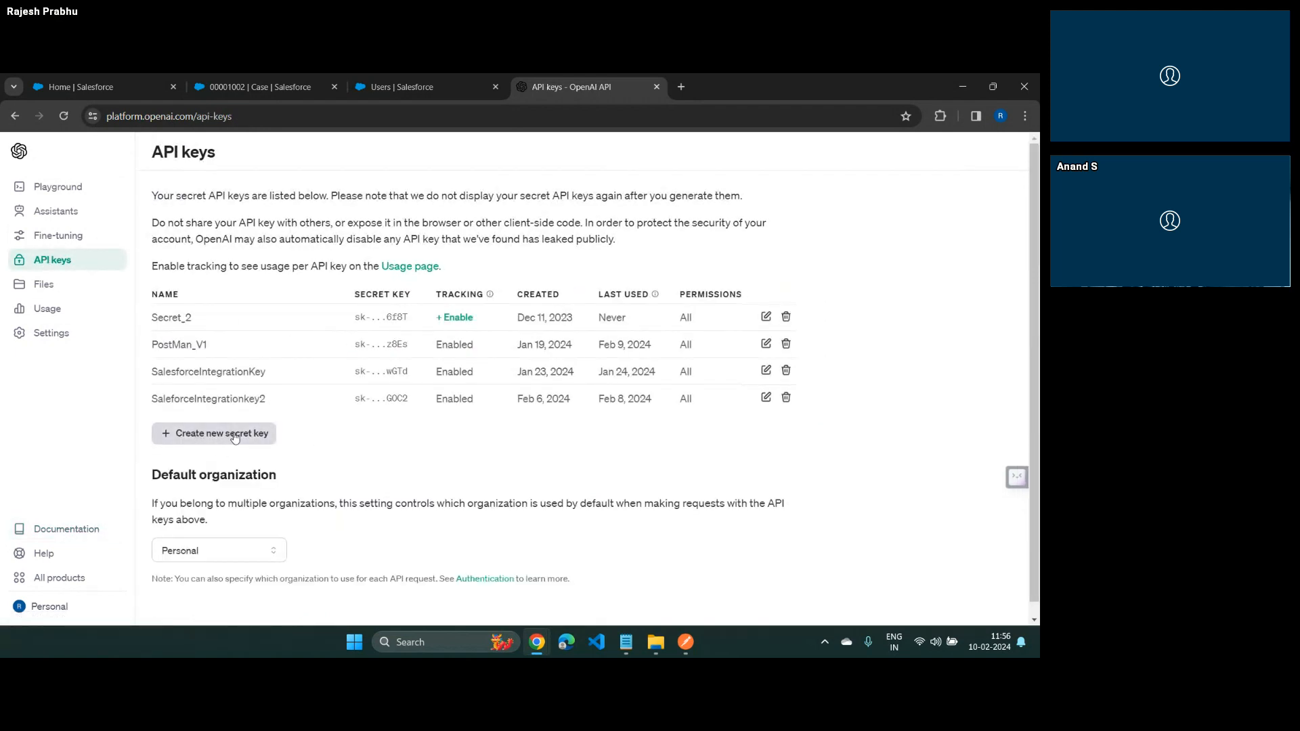
click(235, 435)
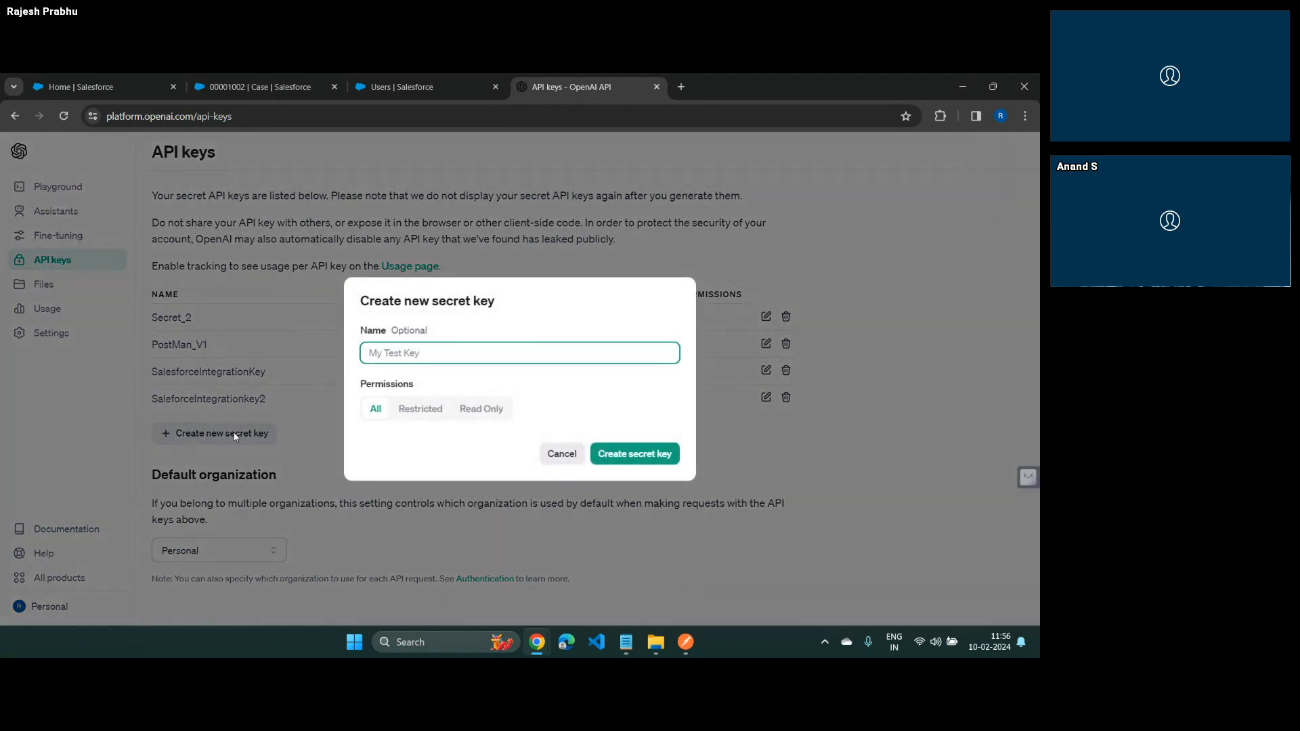
text(Flow Training)
key(Tab)
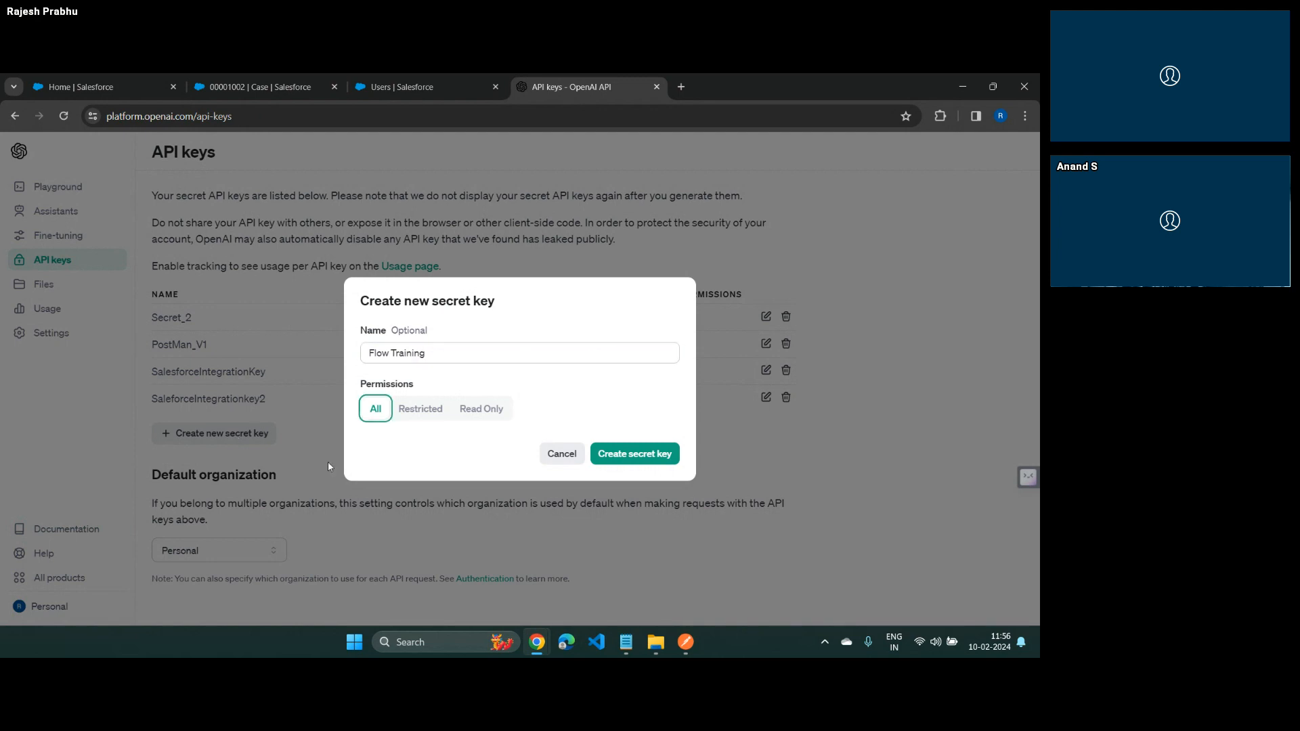
click(633, 452)
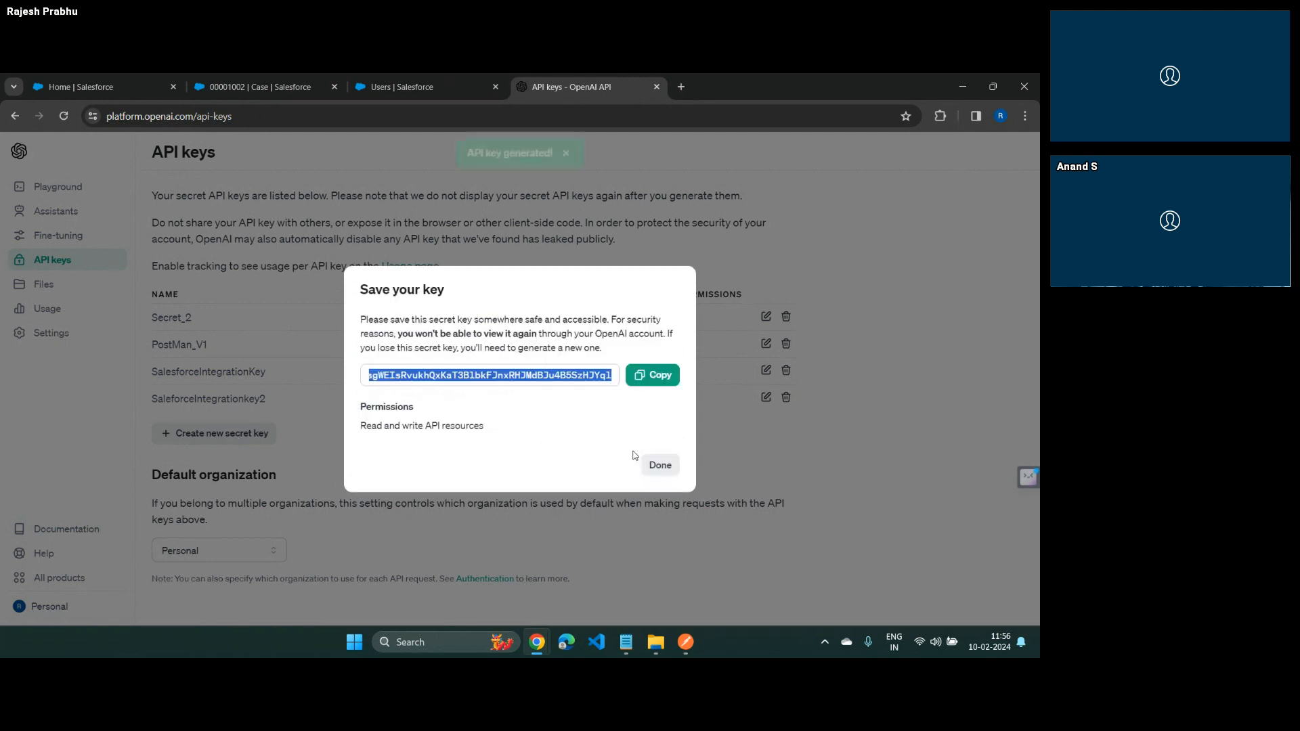
Copy the generated API key, paste it below the dashboard link in the Notepad notes, and return to the browser
click(667, 376)
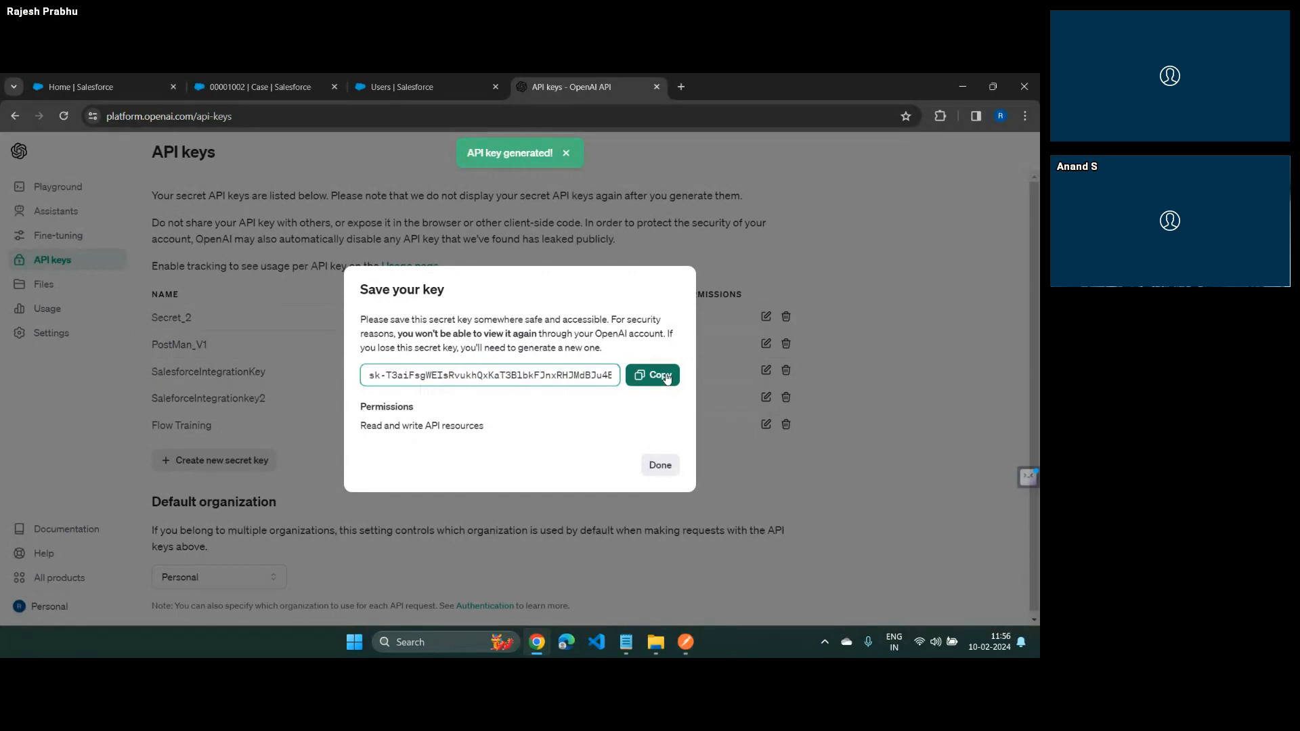
click(660, 465)
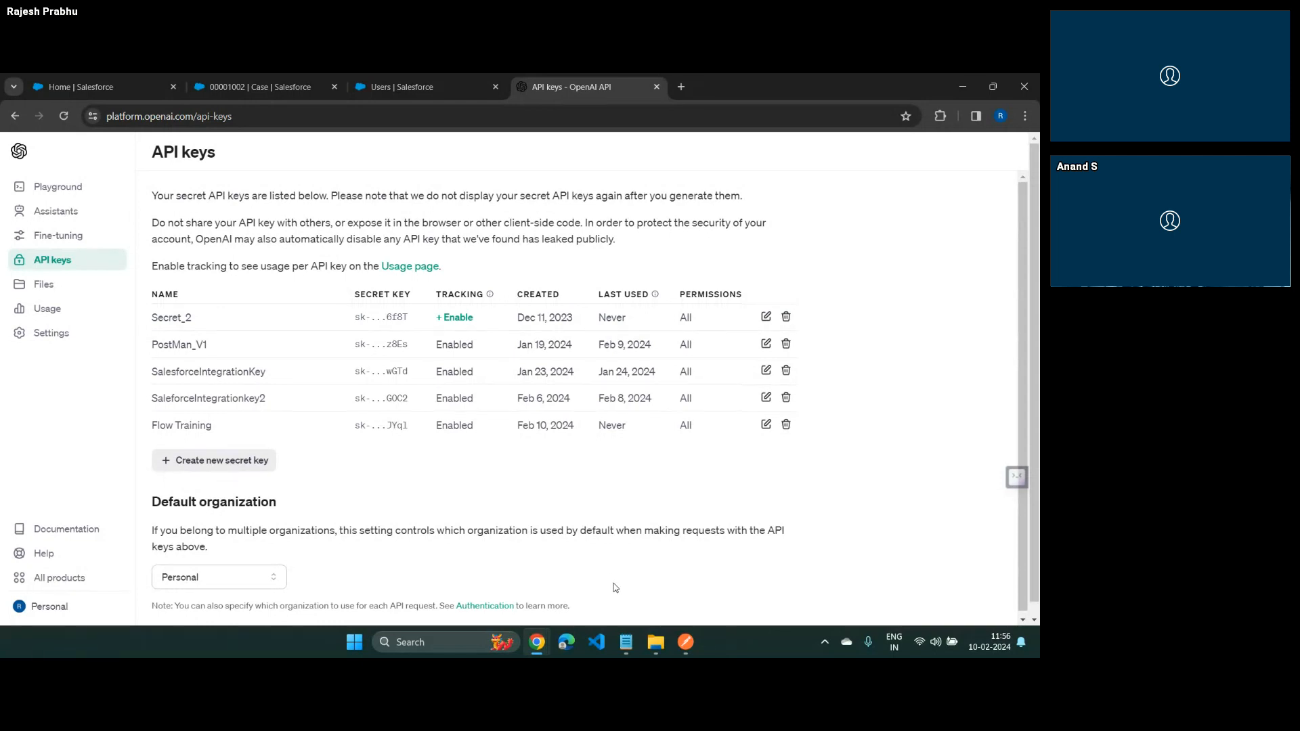
click(626, 641)
click(108, 226)
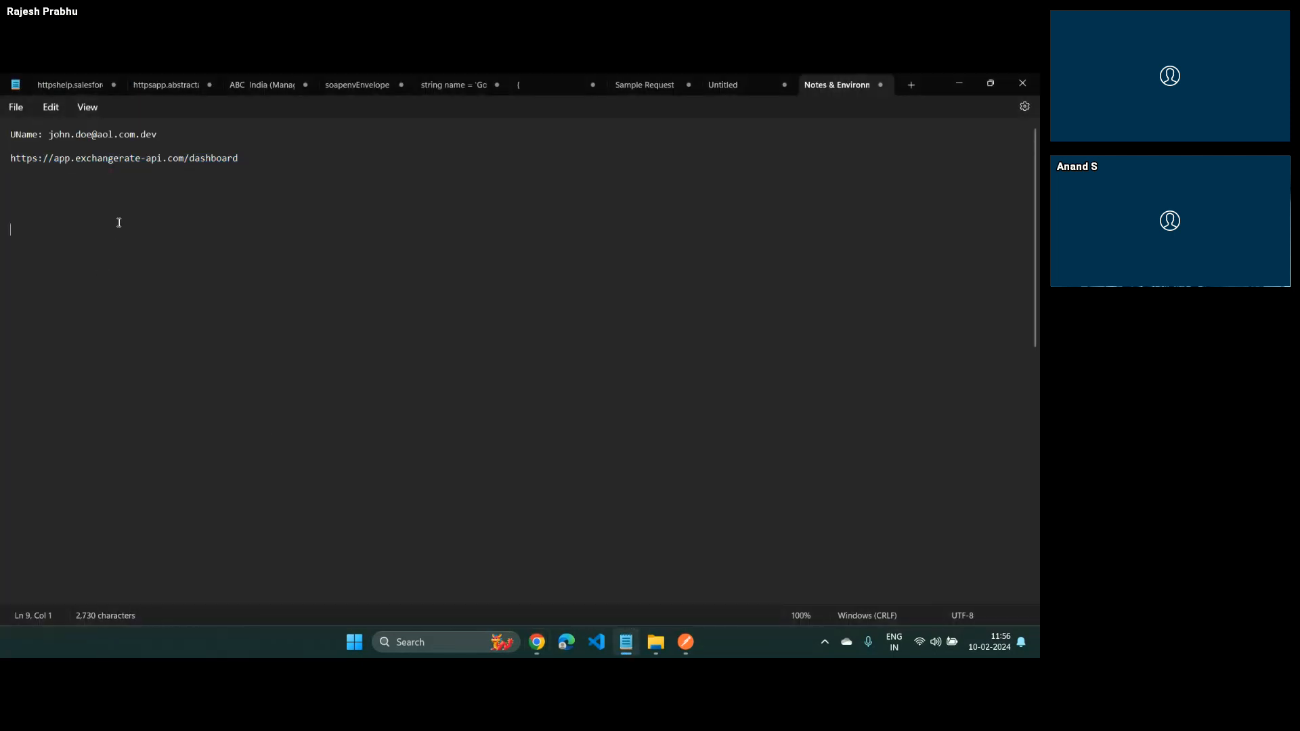
key(ctrl+v)
key(alt+Tab)
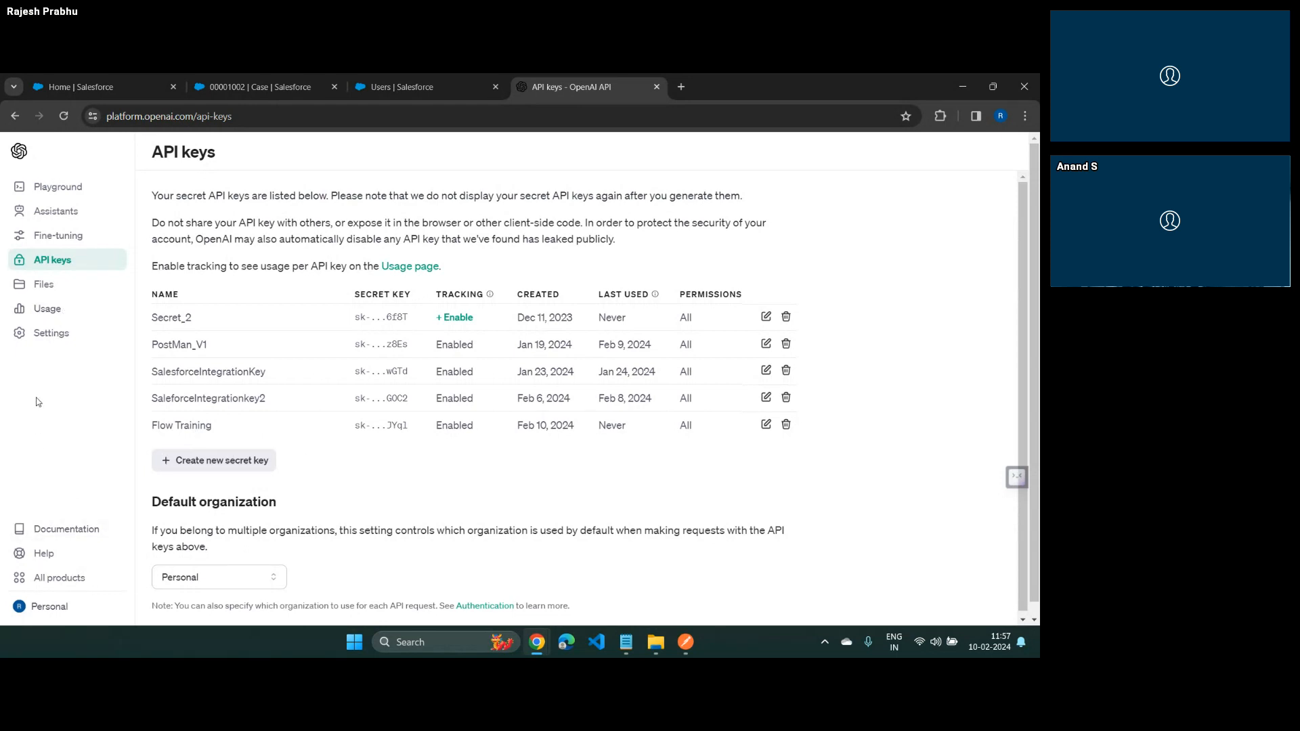
Review the OpenAI account's monthly spend and credit grants on the usage page
click(42, 310)
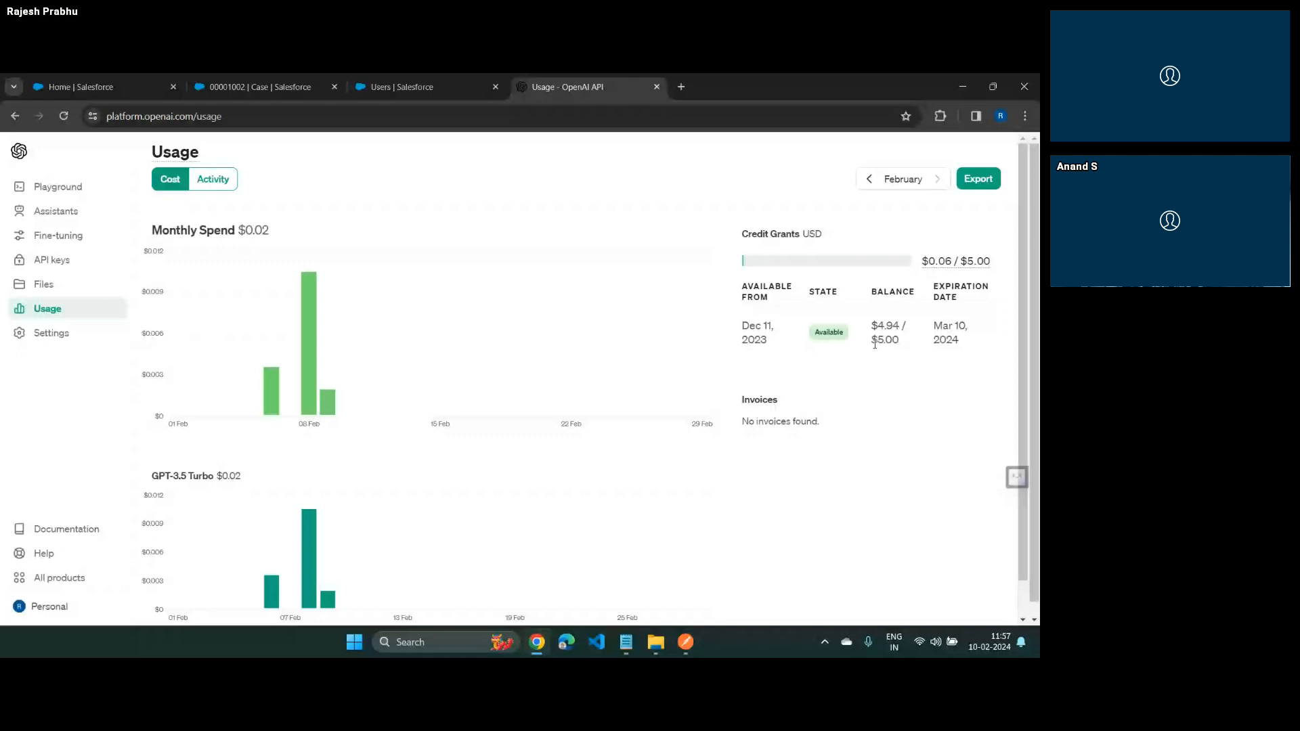
mouse_move(310, 357)
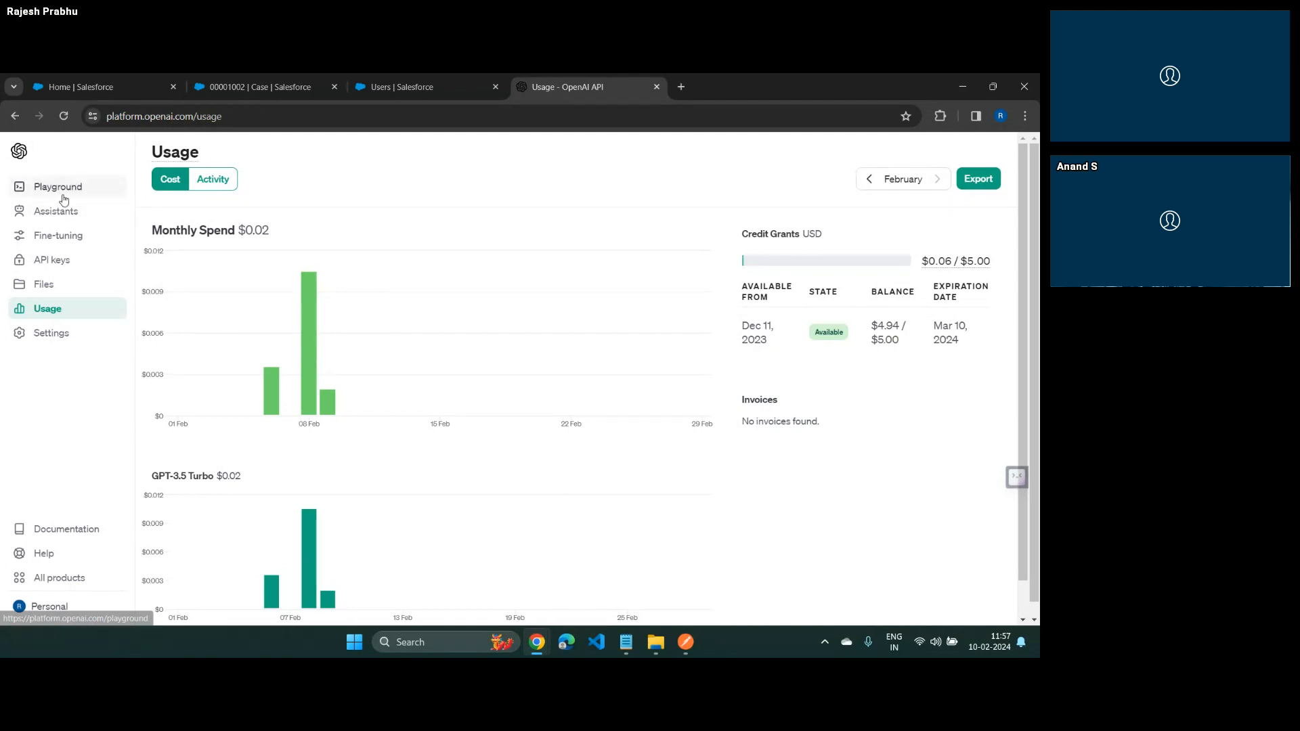
Browse the OpenAI prompt examples through to the end of the list for one suited to classifying reviews
click(19, 157)
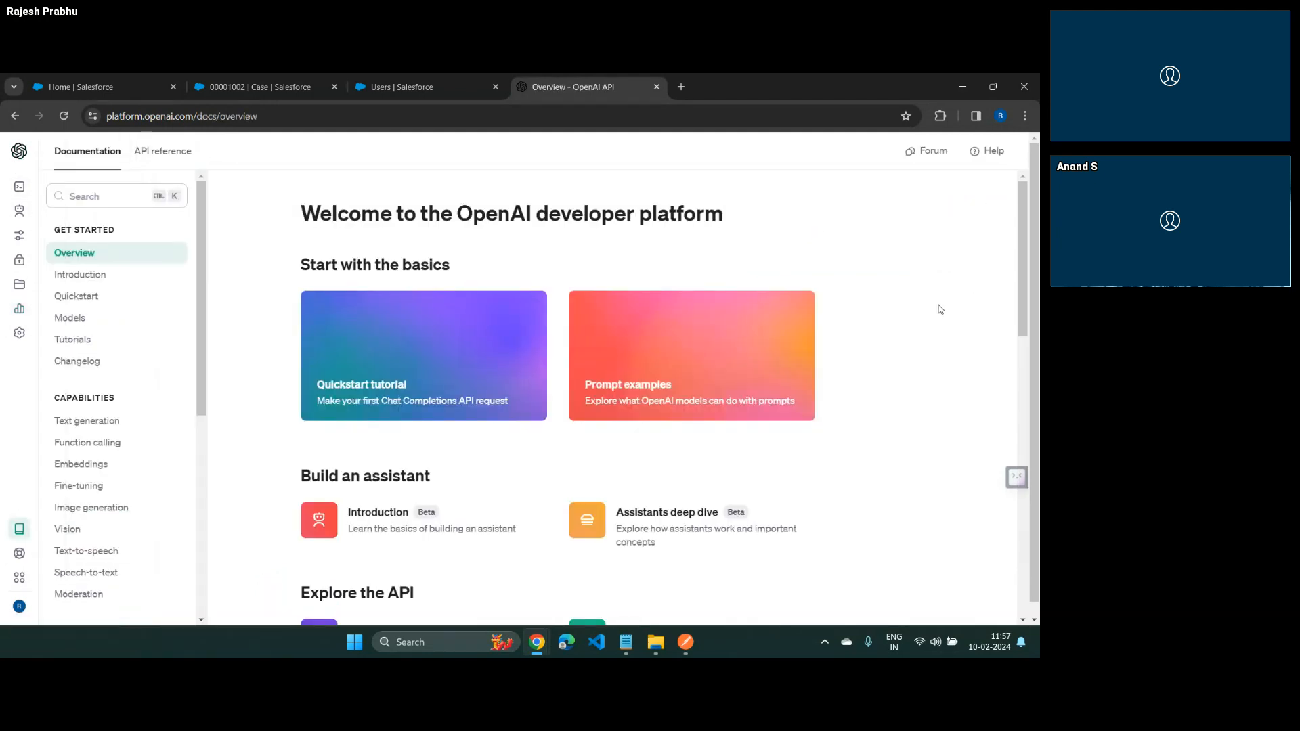
click(730, 350)
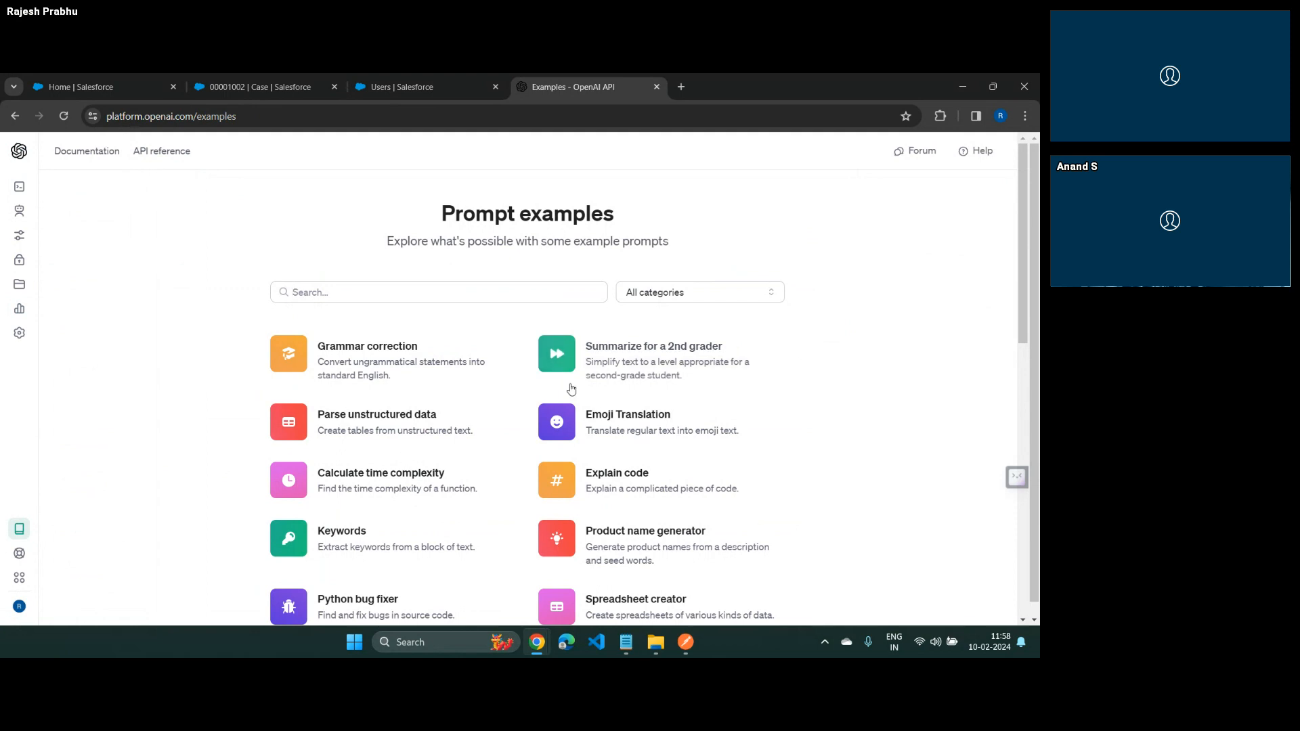
scroll(615, 411, down, 1)
scroll(615, 410, down, 2)
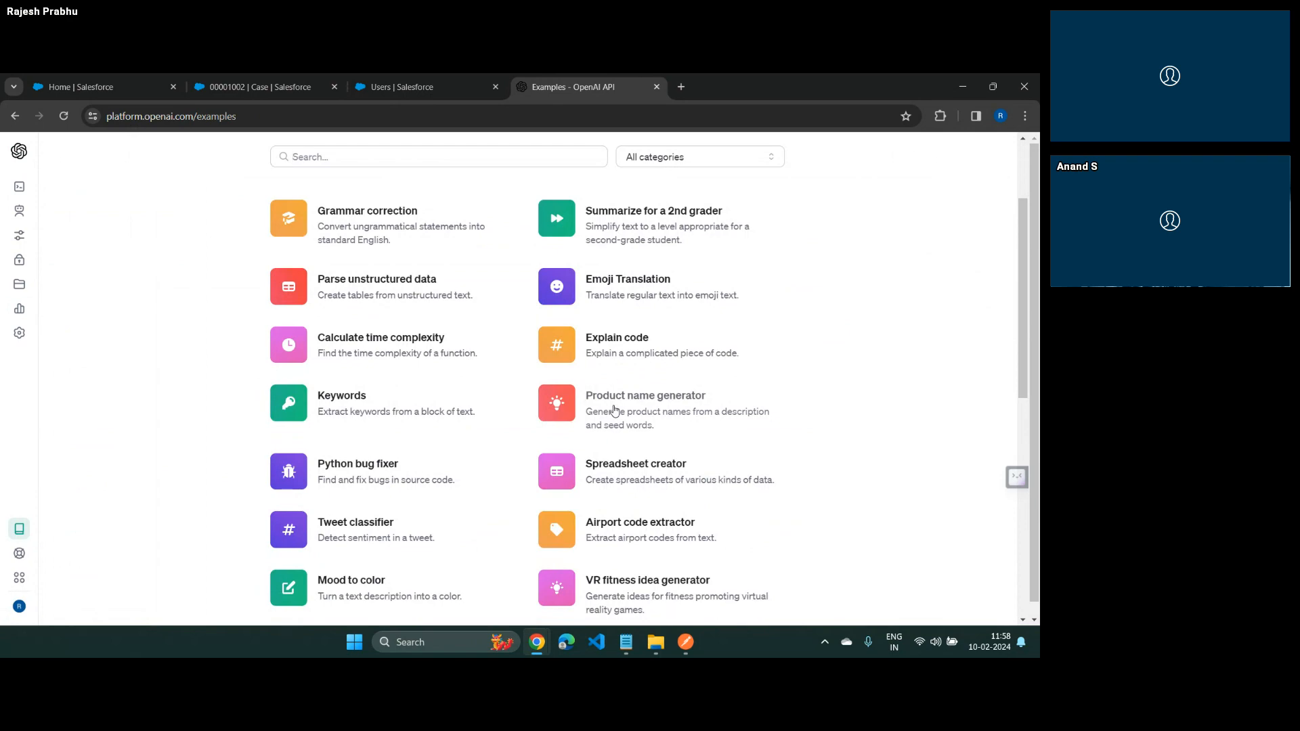
scroll(615, 411, down, 2)
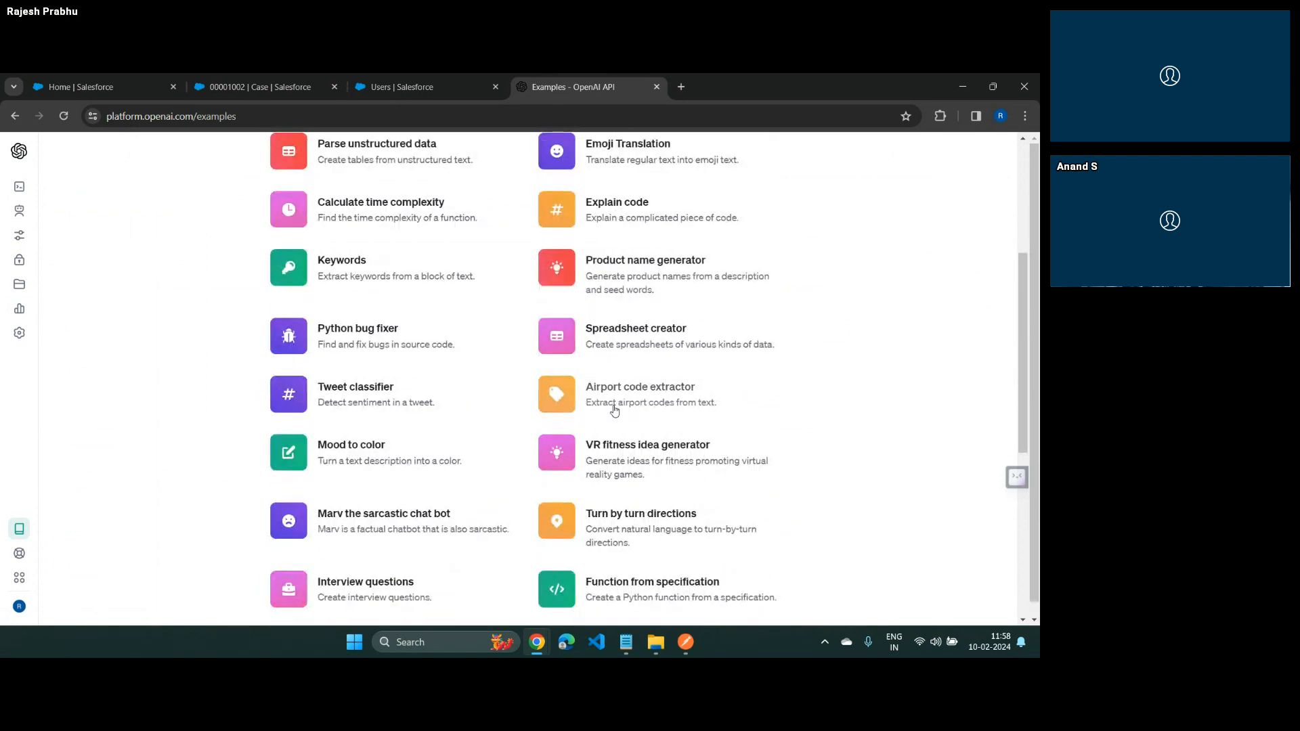
scroll(615, 410, down, 6)
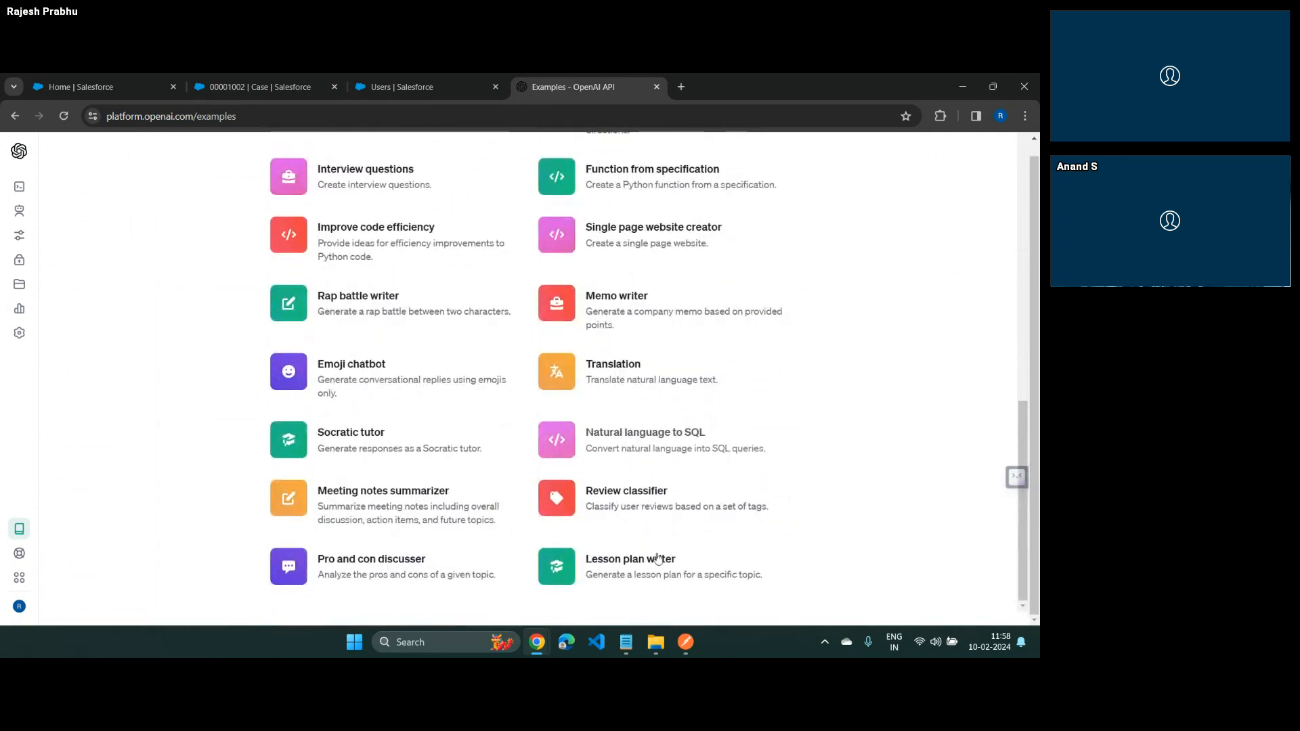
Open the Review classifier example and review its prompt and API request, highlighting the chat completions endpoint URL
click(643, 496)
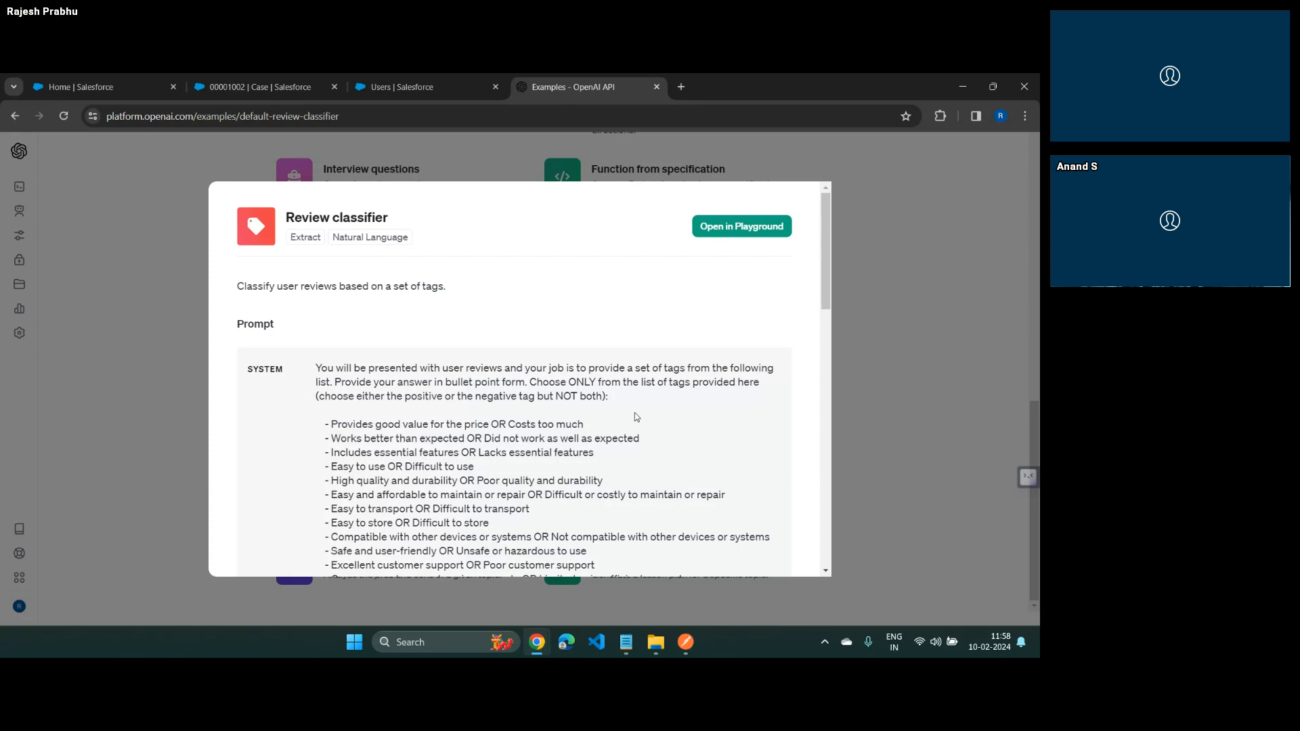
scroll(635, 413, down, 4)
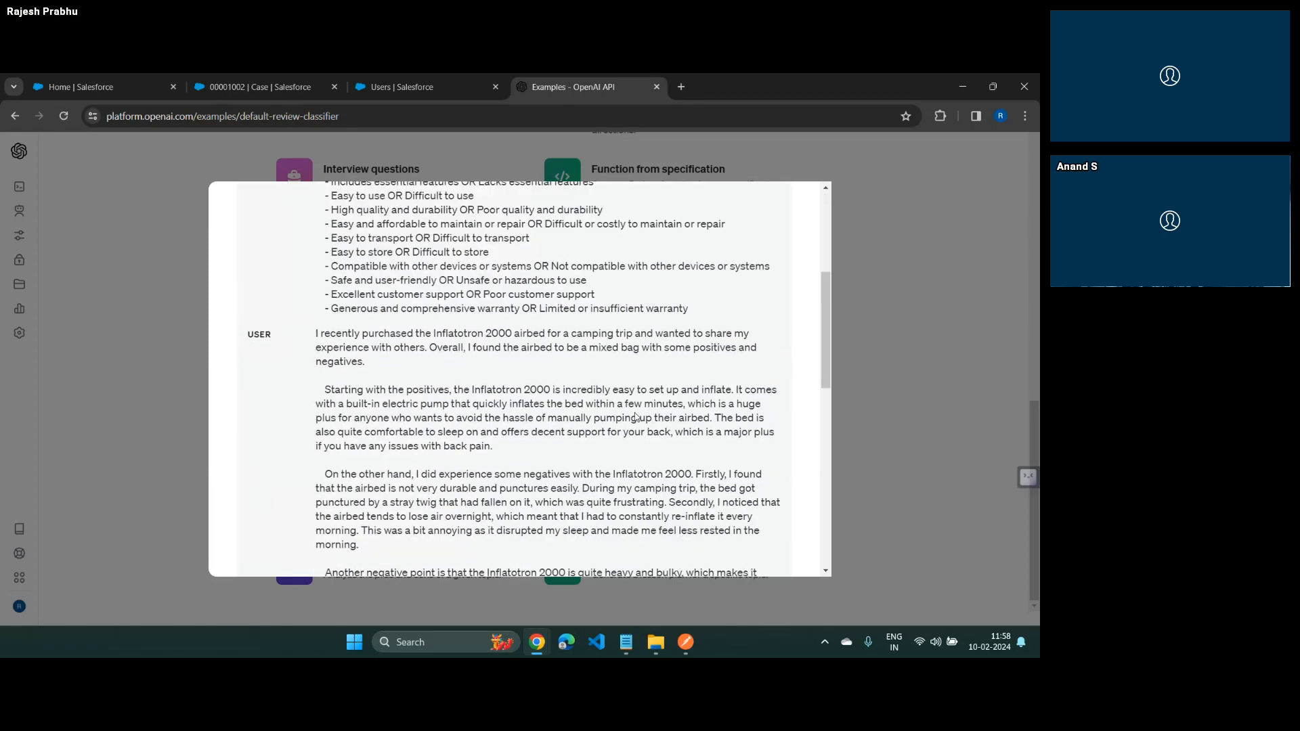
scroll(635, 416, down, 8)
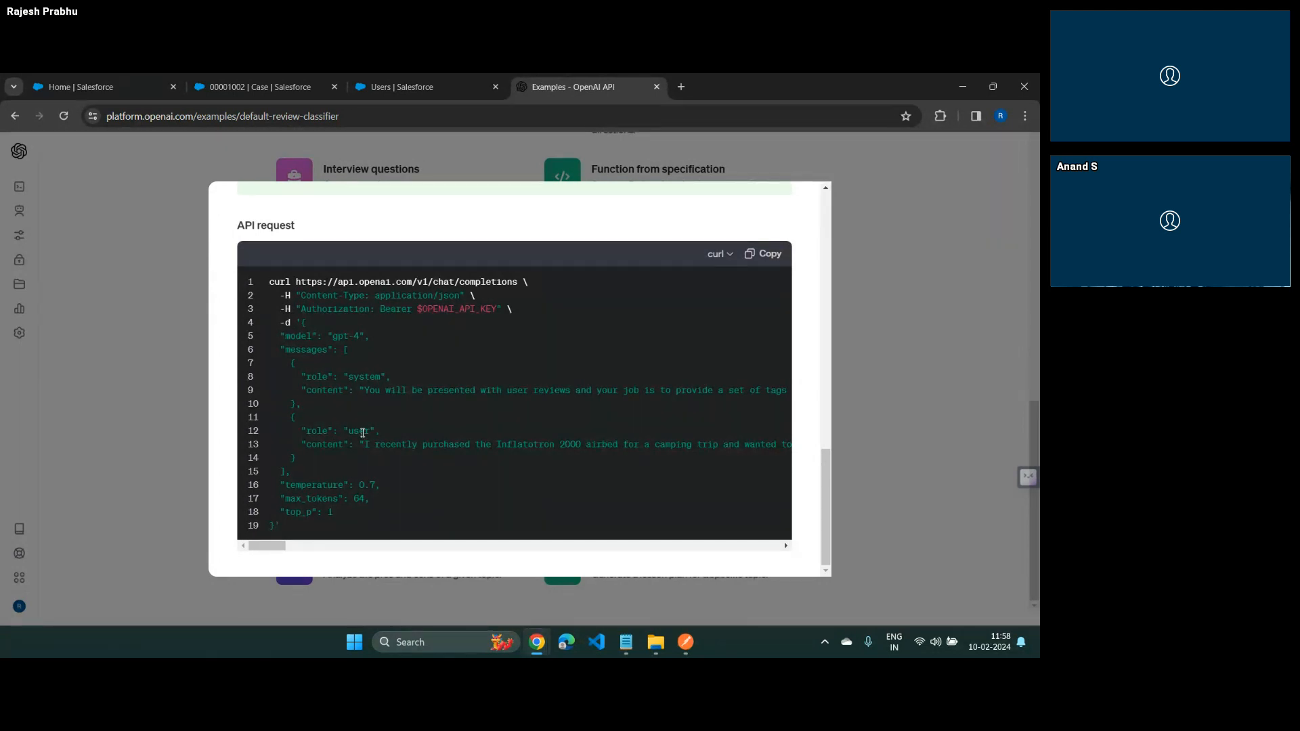
drag(295, 281, 518, 285)
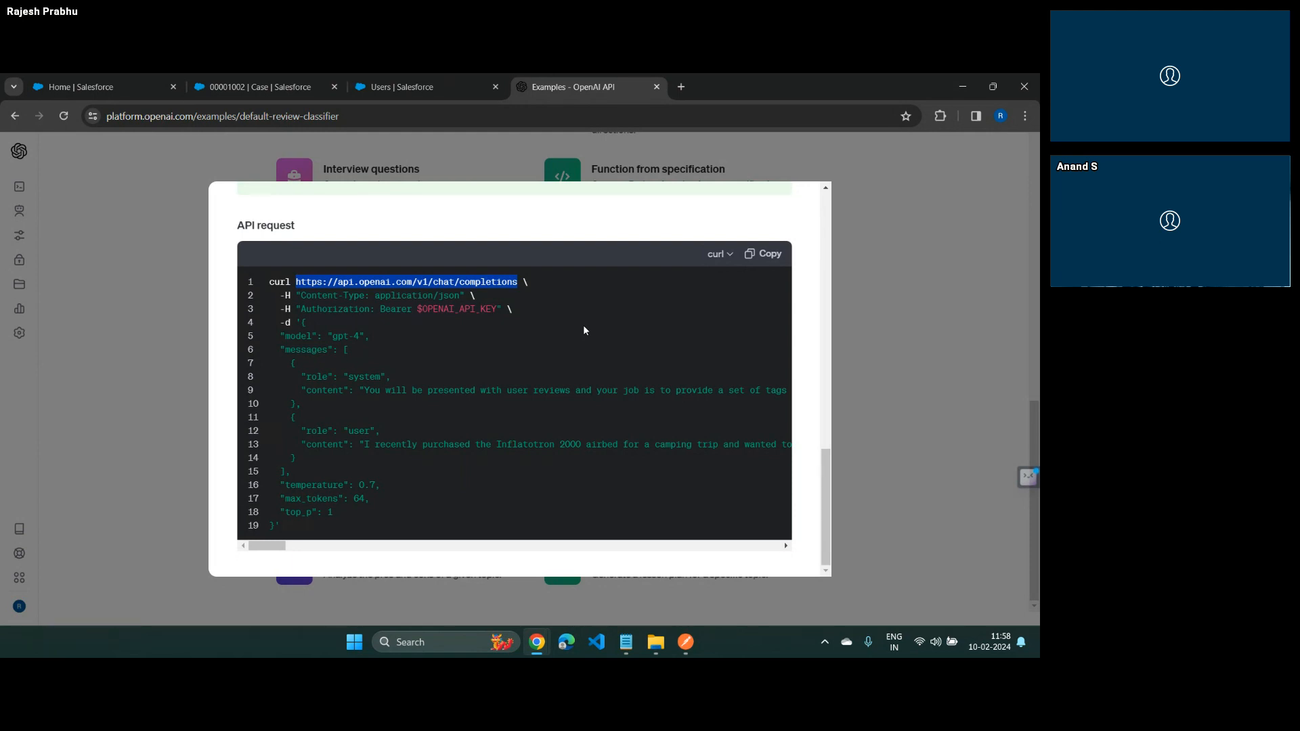
Switch to Postman and check the endpoint URL of the Chat Gpt - Feedback Classifier request
mouse_move(686, 647)
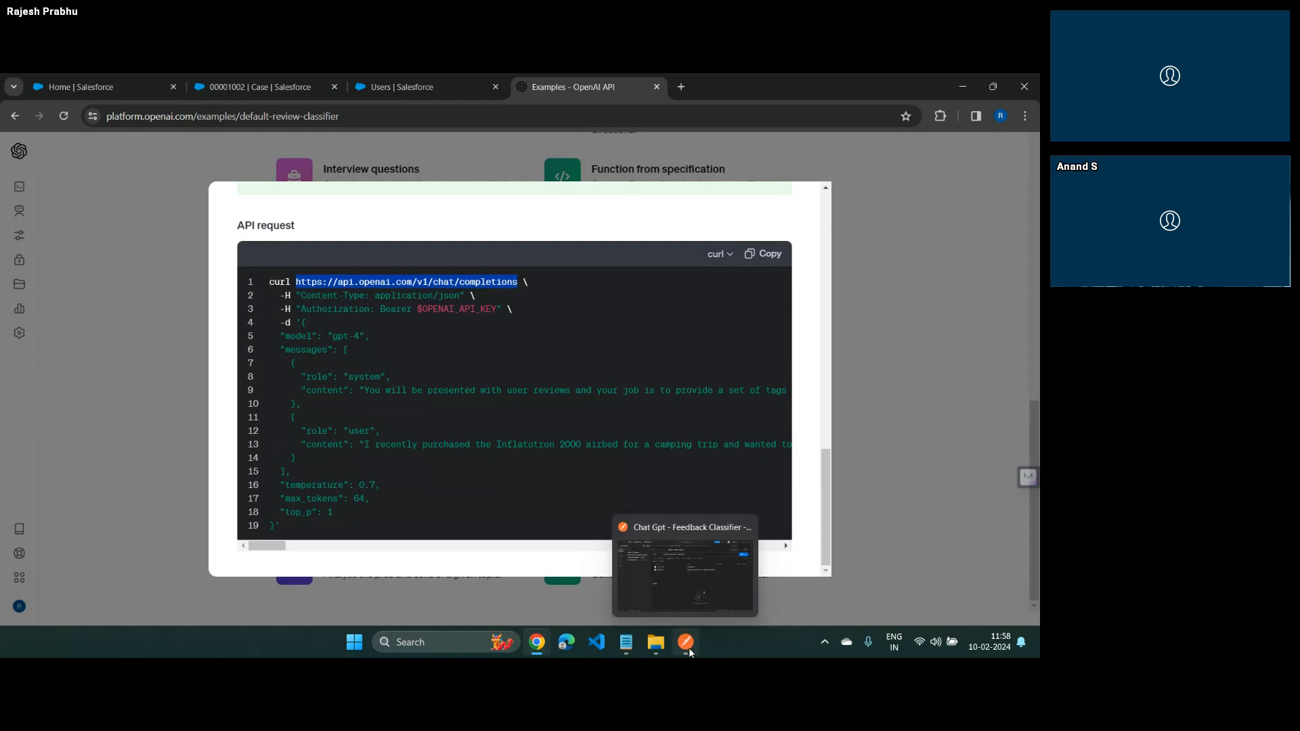
click(694, 587)
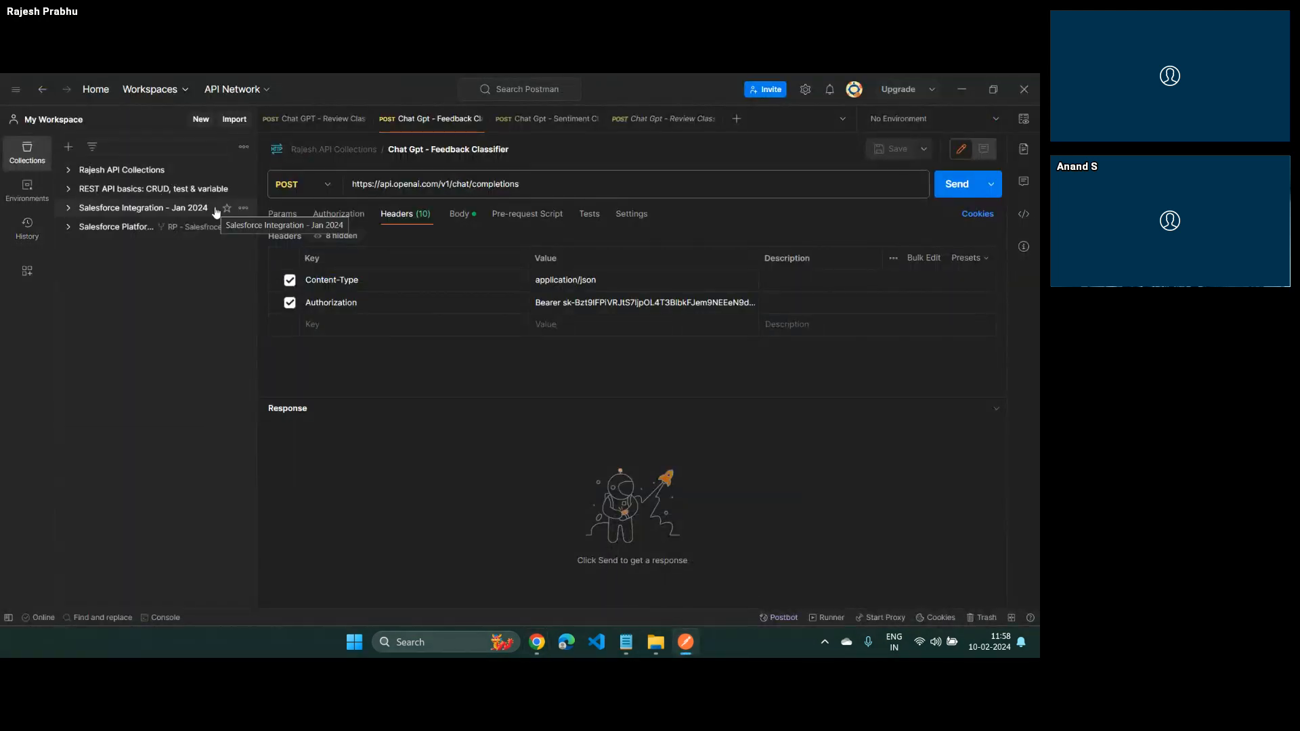
drag(538, 183, 353, 181)
click(353, 181)
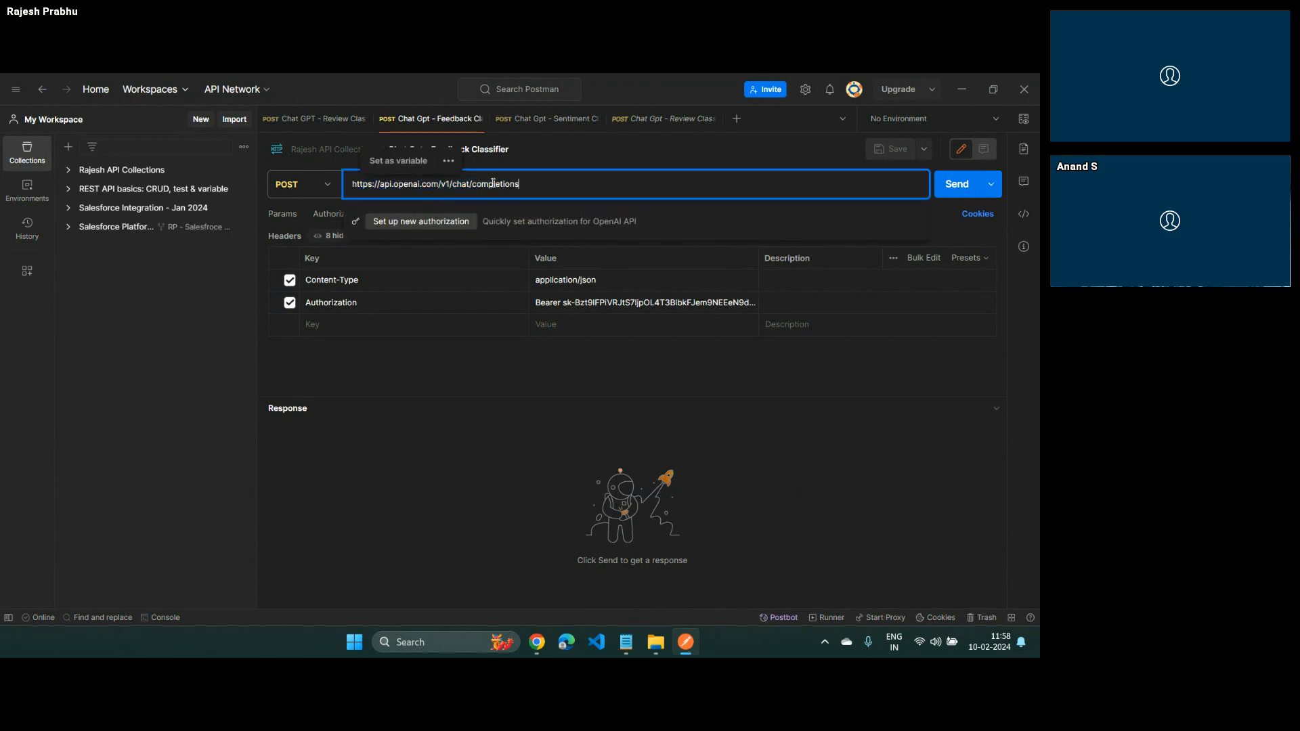
click(797, 464)
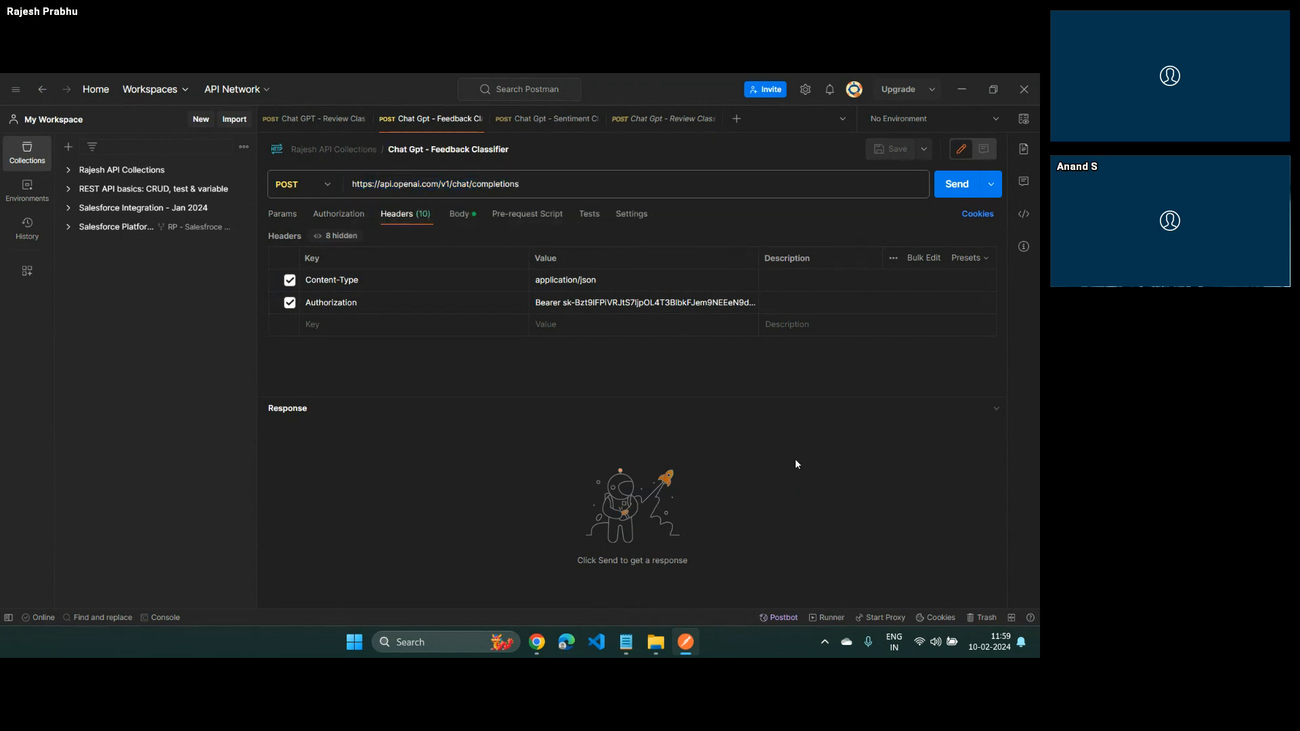
Compare the Content-Type and Authorization headers in the OpenAI sample request with those of the Postman request
key(alt+Tab)
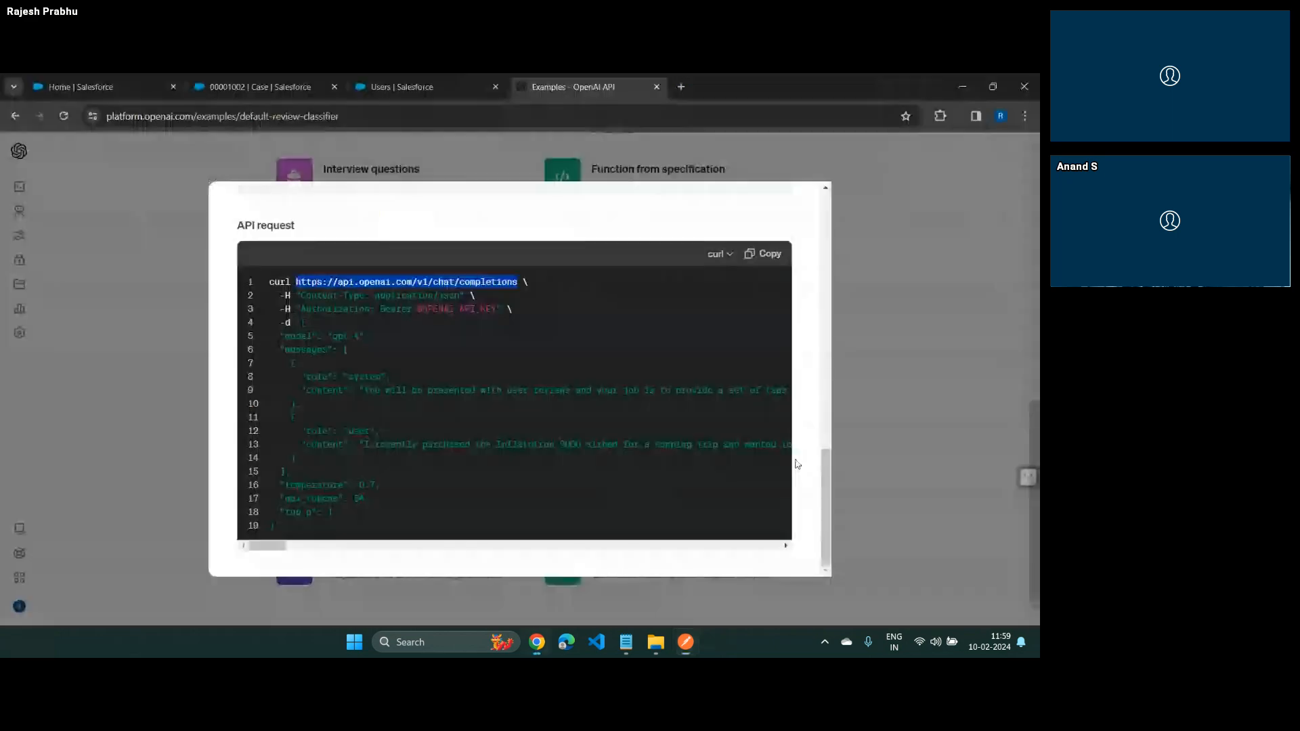
drag(280, 296, 502, 308)
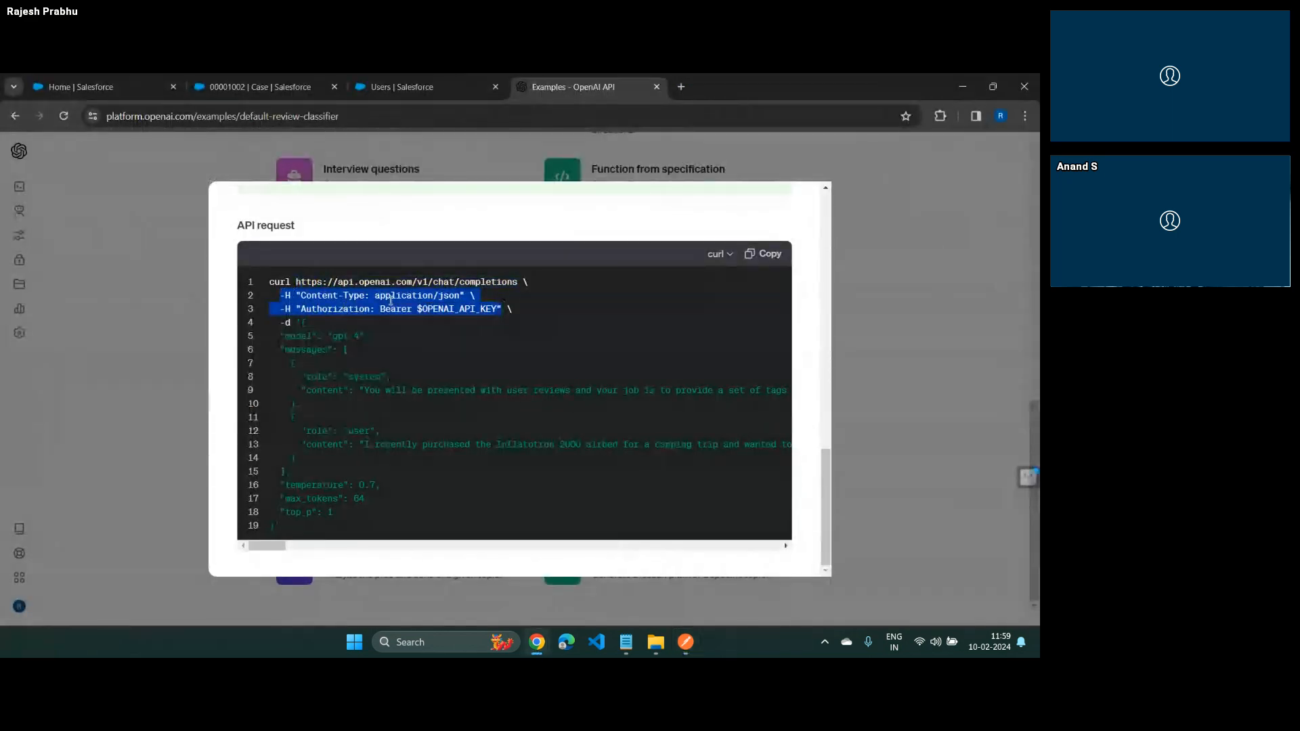
drag(417, 309, 498, 312)
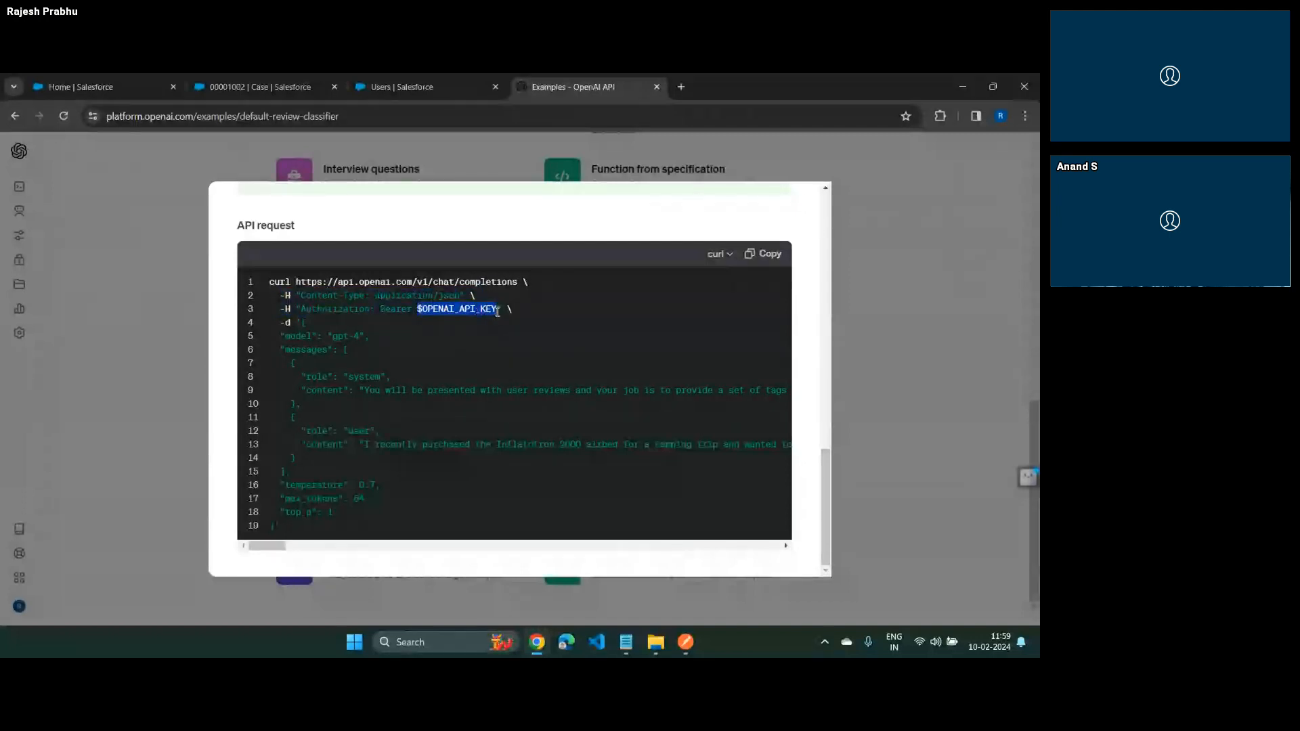
key(alt+Tab)
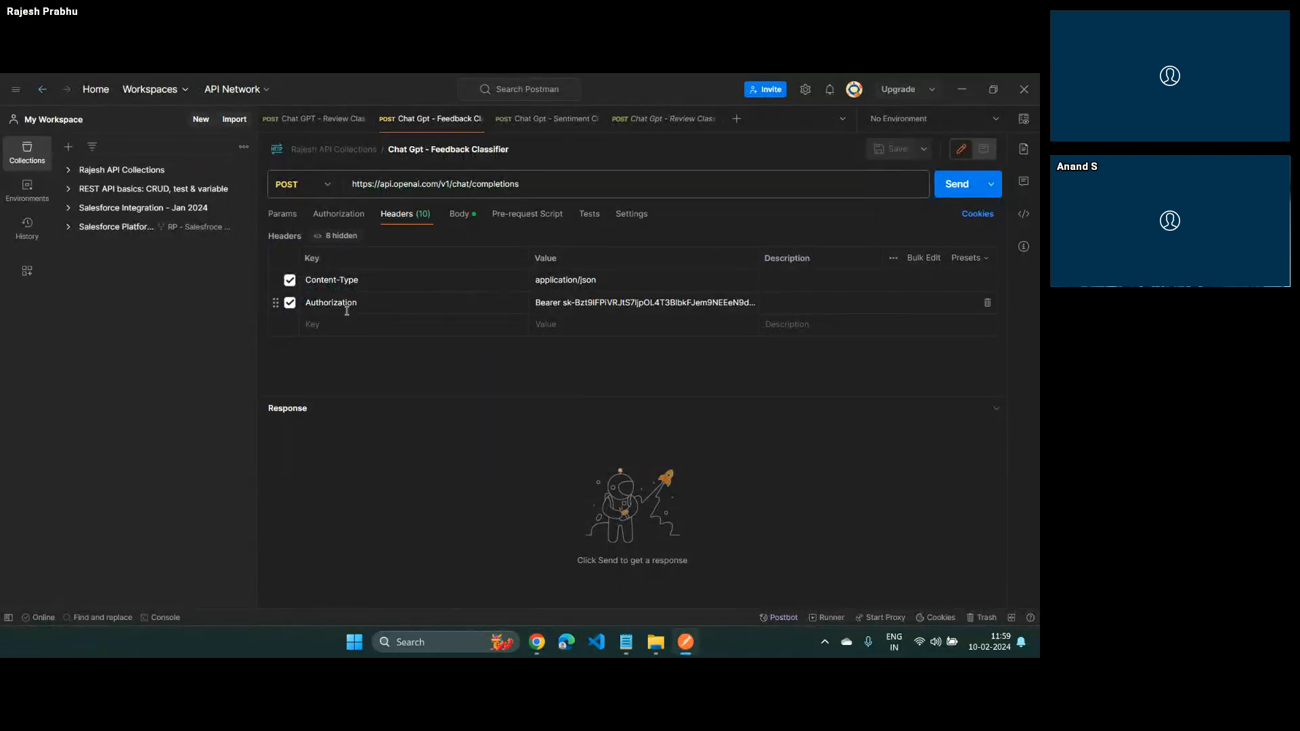
Copy the OpenAI API key from the Notepad notes and return to Postman
key(alt+Tab)
click(566, 302)
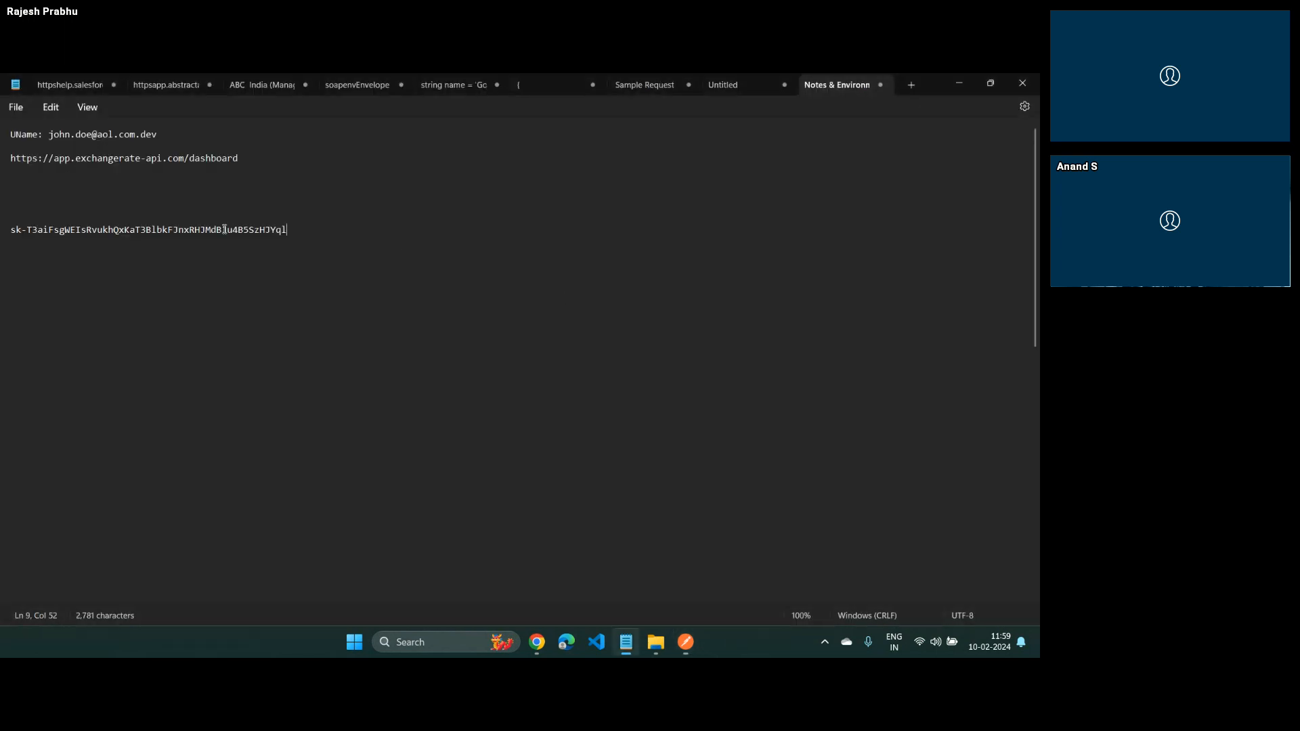
double_click(174, 231)
triple_click(165, 233)
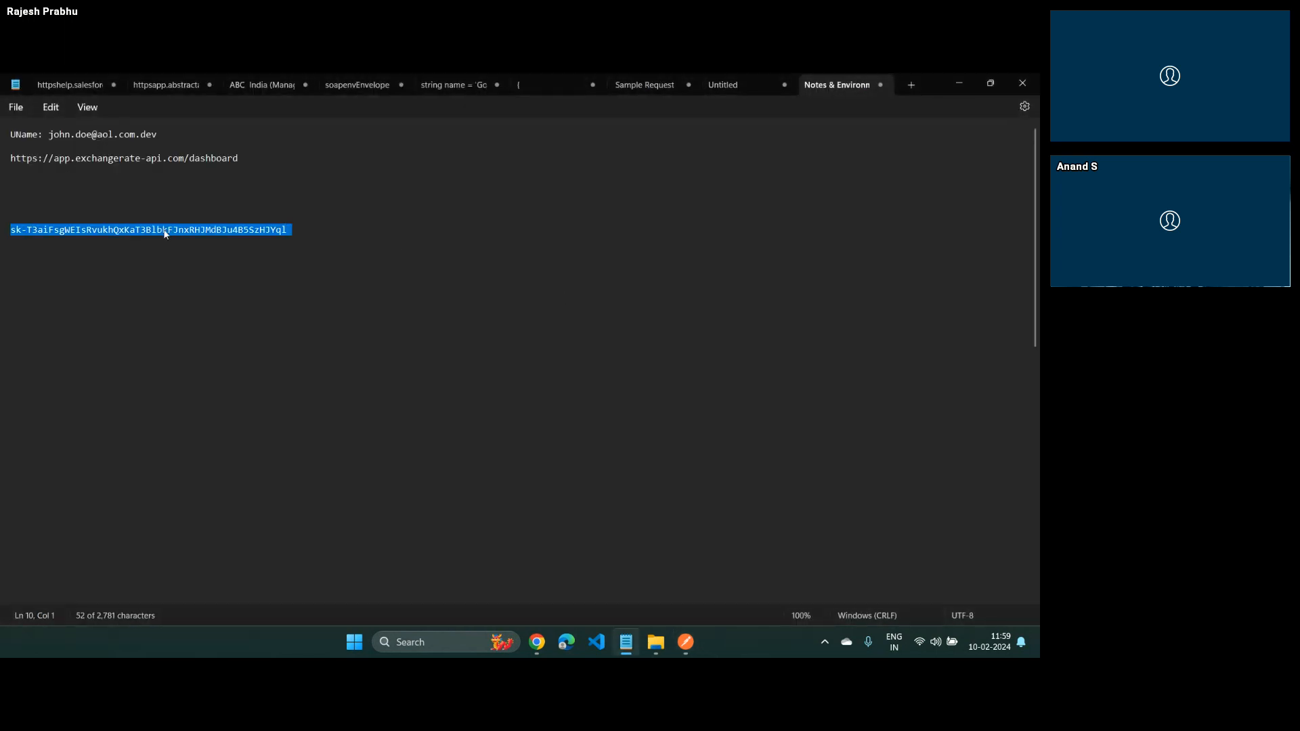
click(274, 232)
drag(288, 232, 11, 232)
key(ctrl+c)
key(alt+Tab)
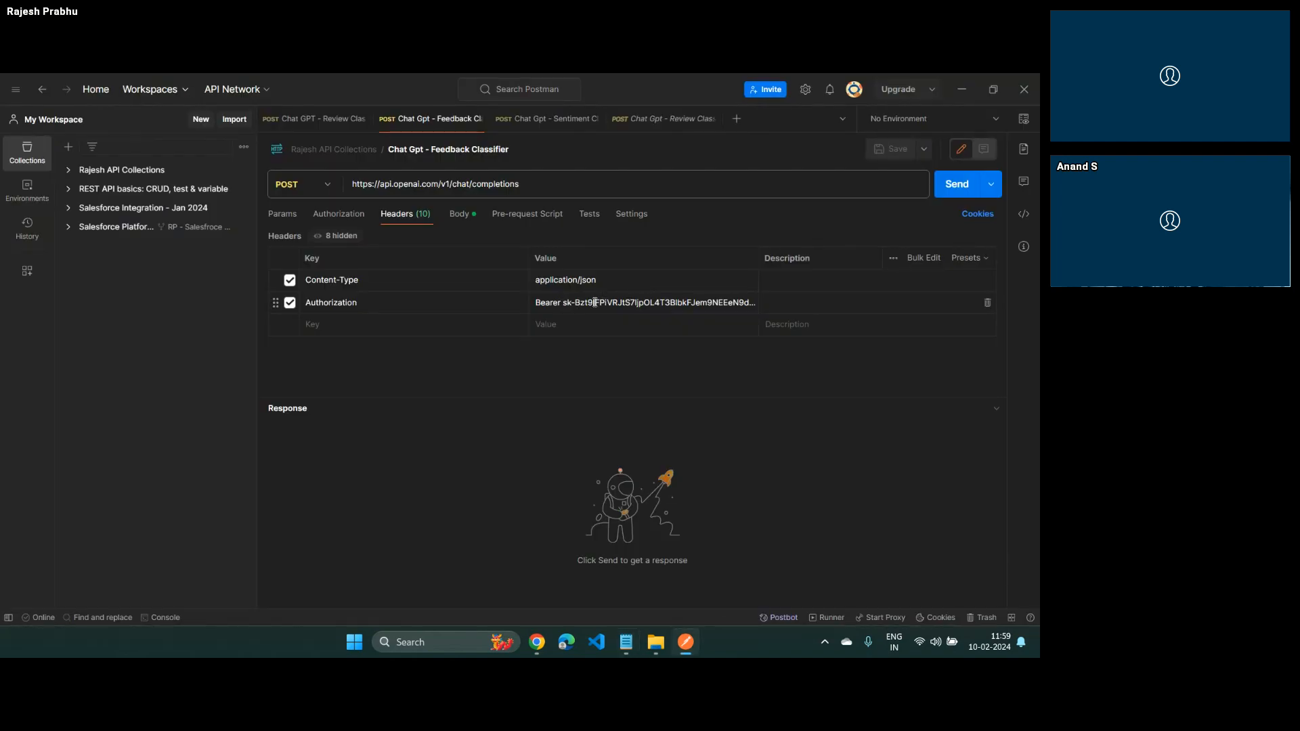
Replace the key after Bearer in the request's Authorization header with the copied API key
click(595, 302)
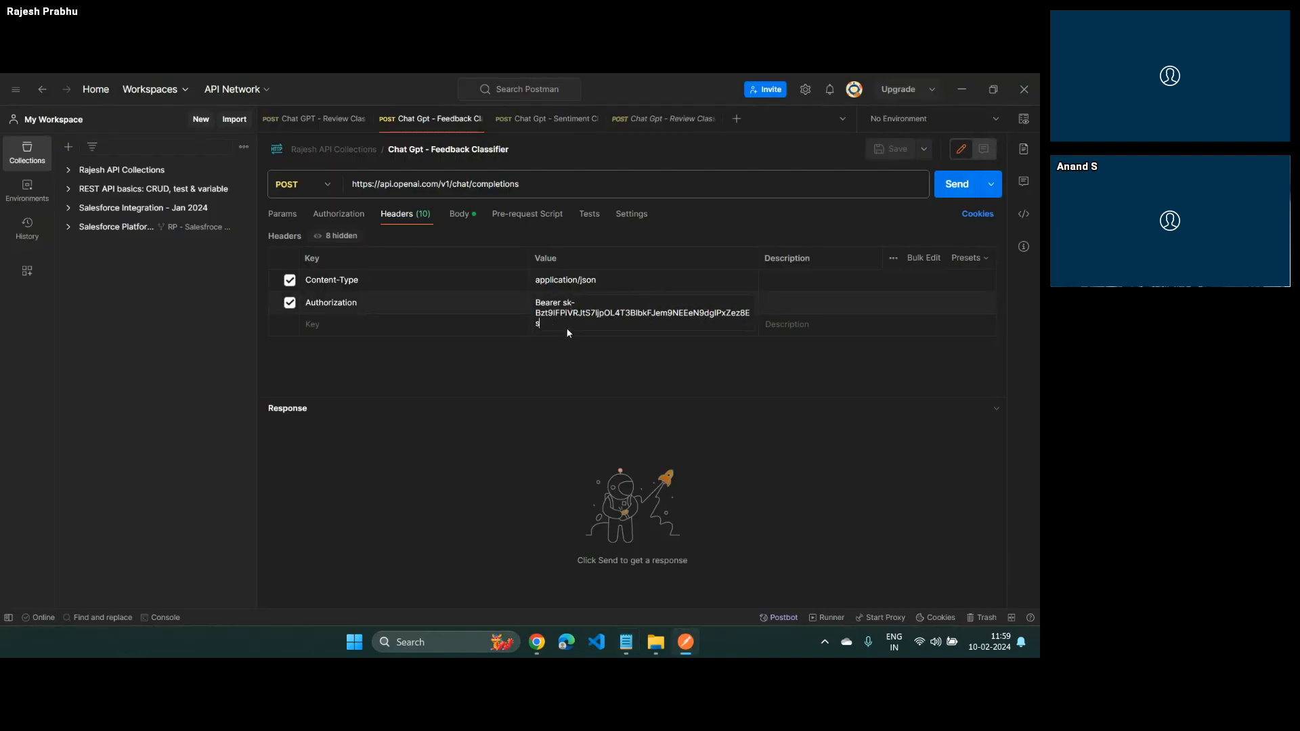
key(ctrl+shift+Left)
key(ctrl+shift+Left)
key(ctrl+shift+Left)
key(ctrl+shift+Left)
key(ctrl+shift+Right)
key(ctrl+shift+Right)
key(ctrl+shift+Left)
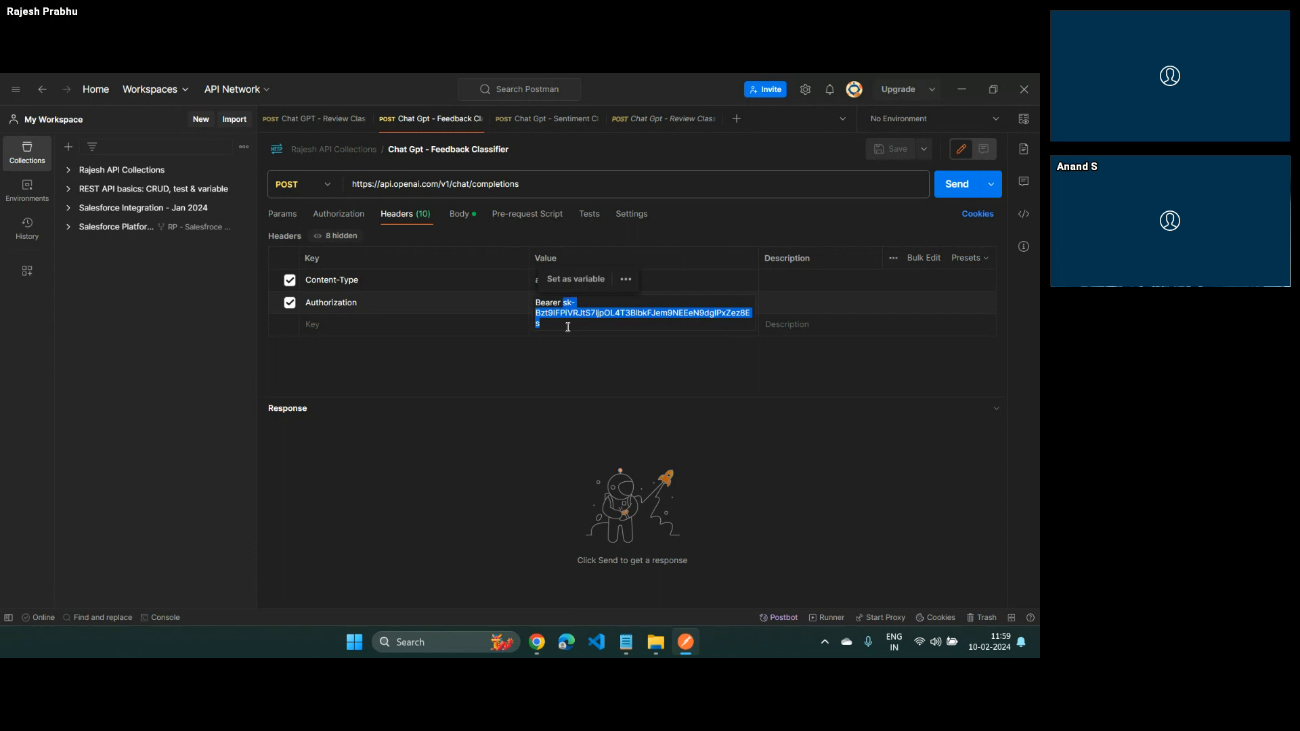
key(BackSpace)
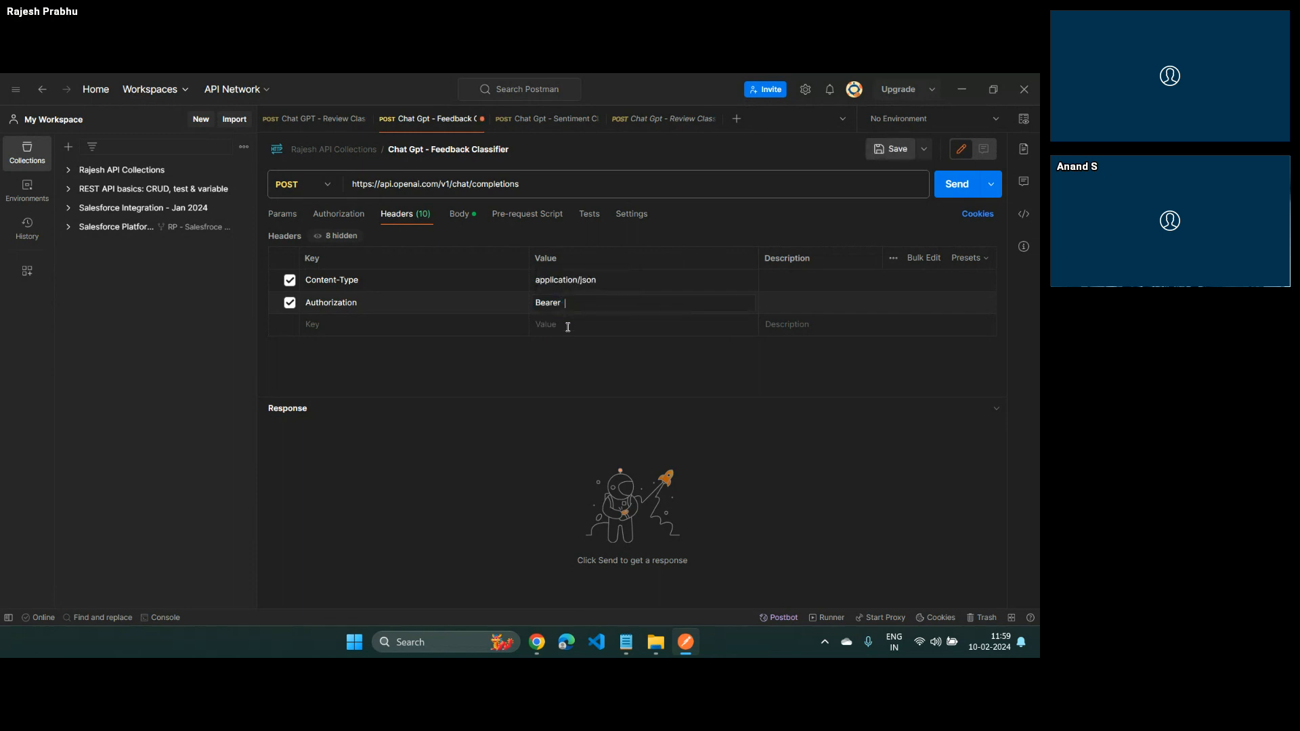
key(ctrl+v)
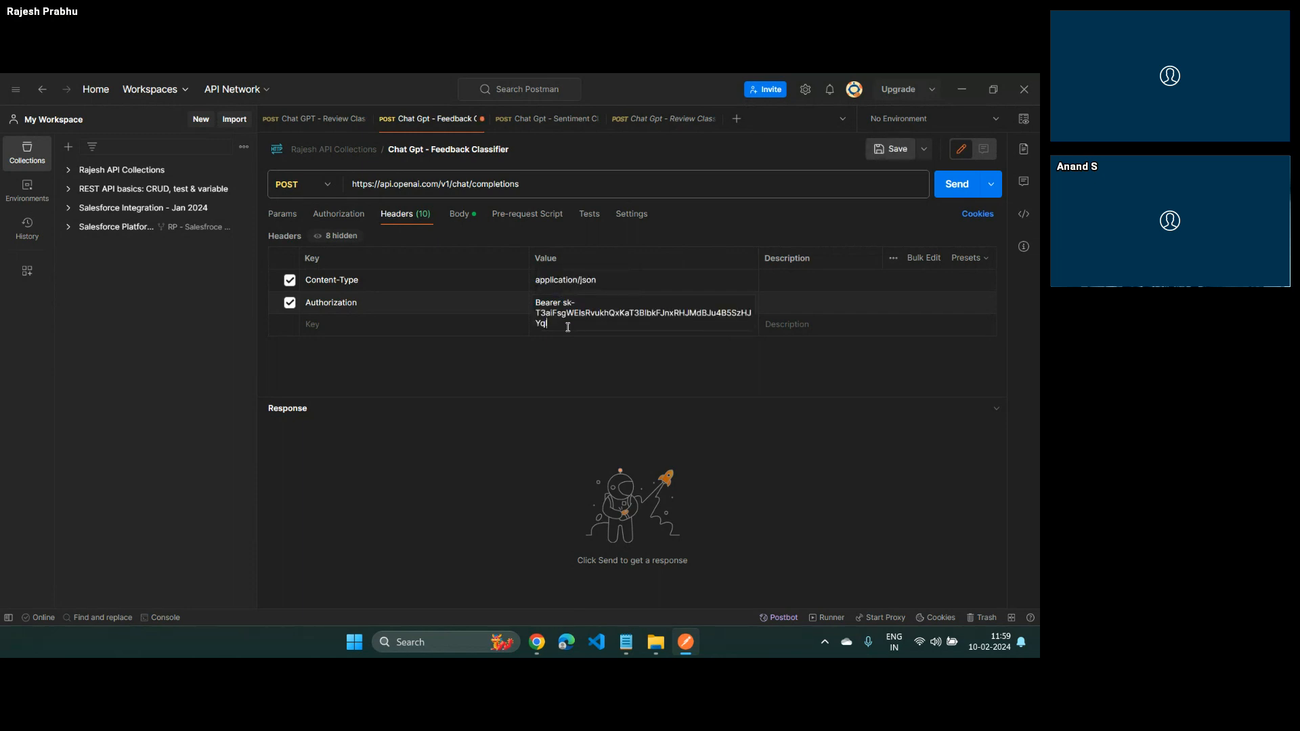
Examine the JSON data payload of the Review classifier sample request in the browser, from model through top_p
key(alt+Tab)
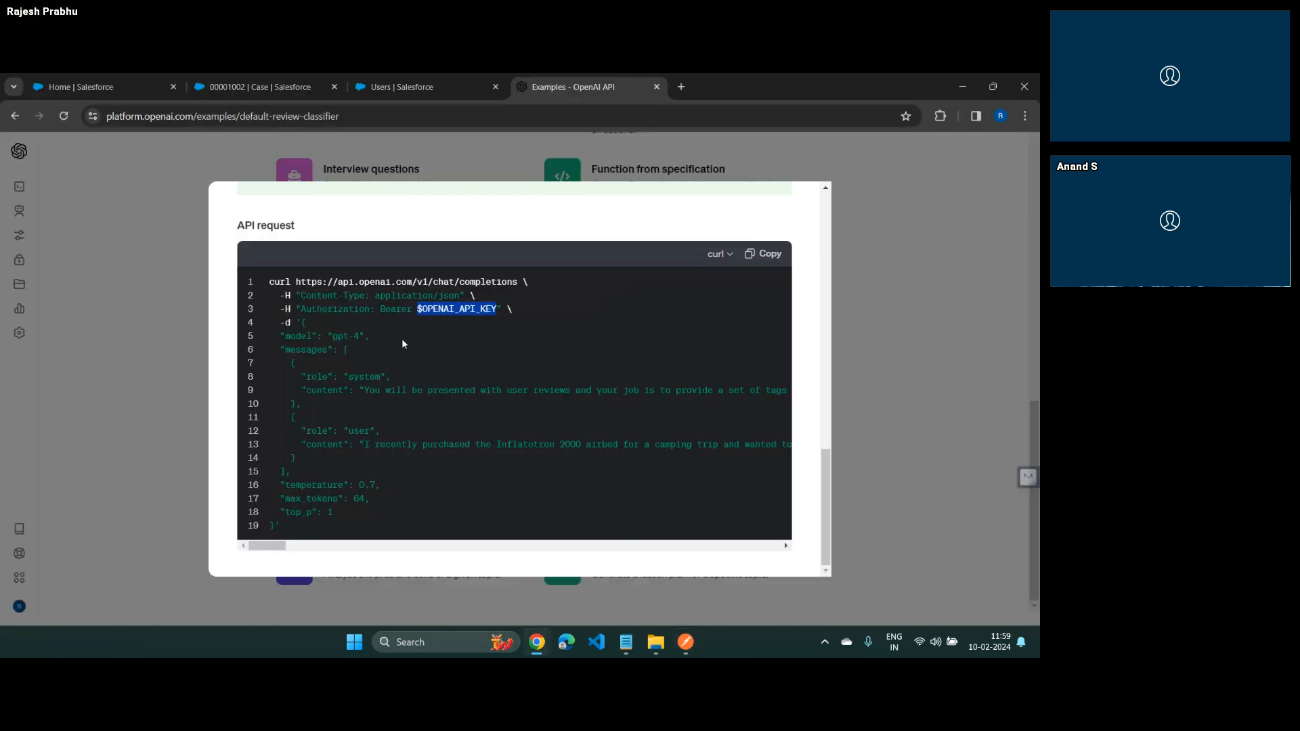
click(418, 323)
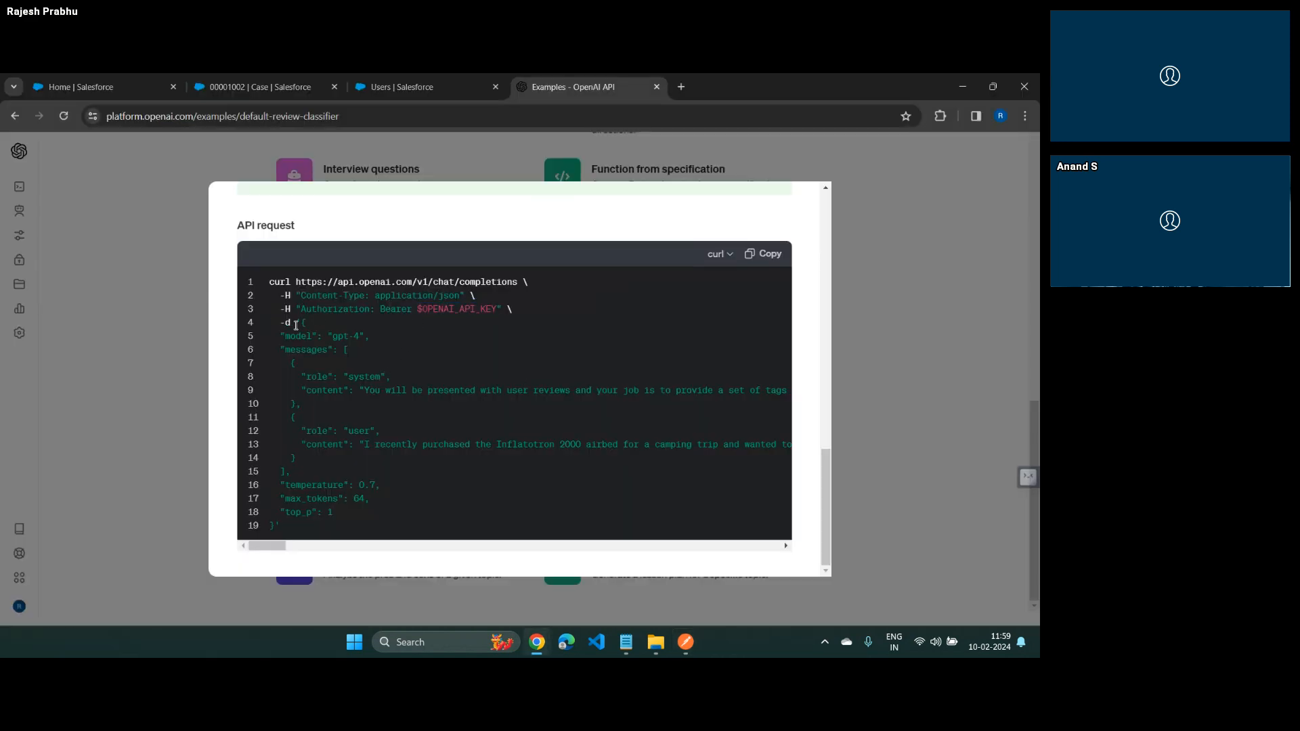
drag(296, 323, 274, 527)
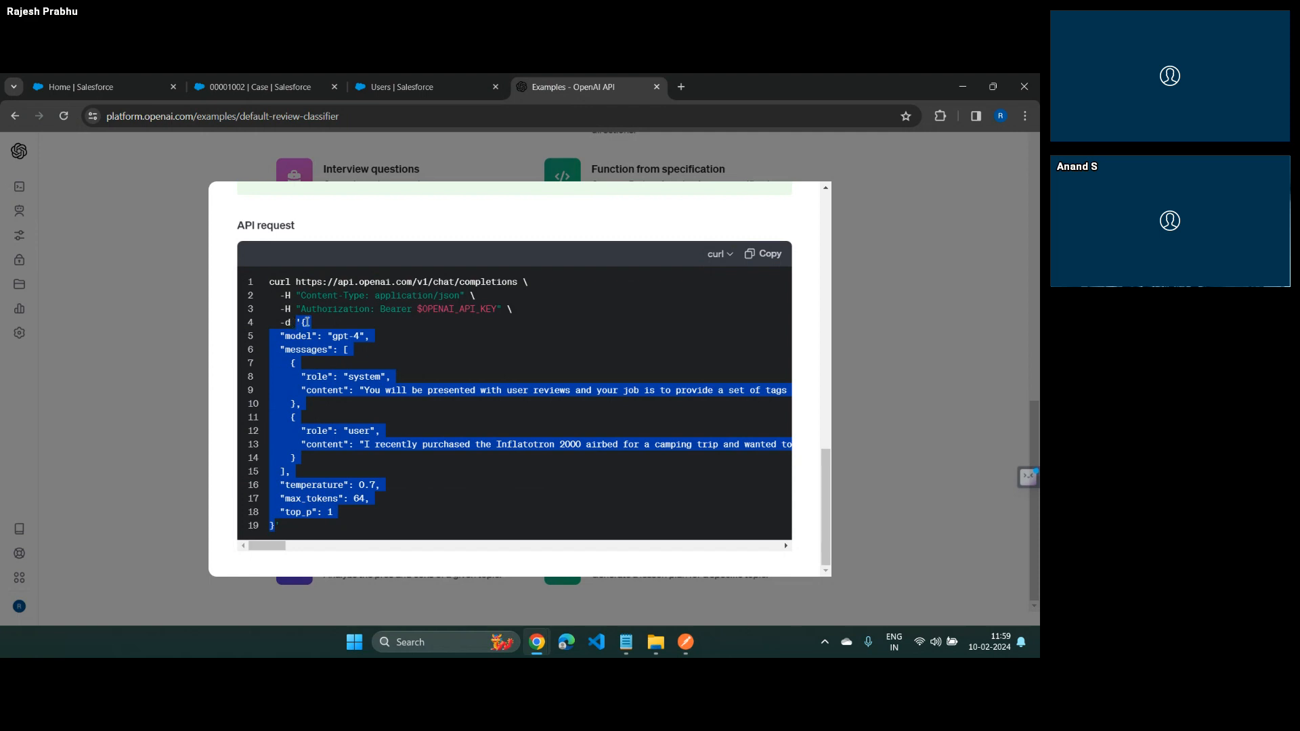
Show the Feedback Classifier request's raw JSON body in Postman and enlarge its editor area
key(alt+Tab)
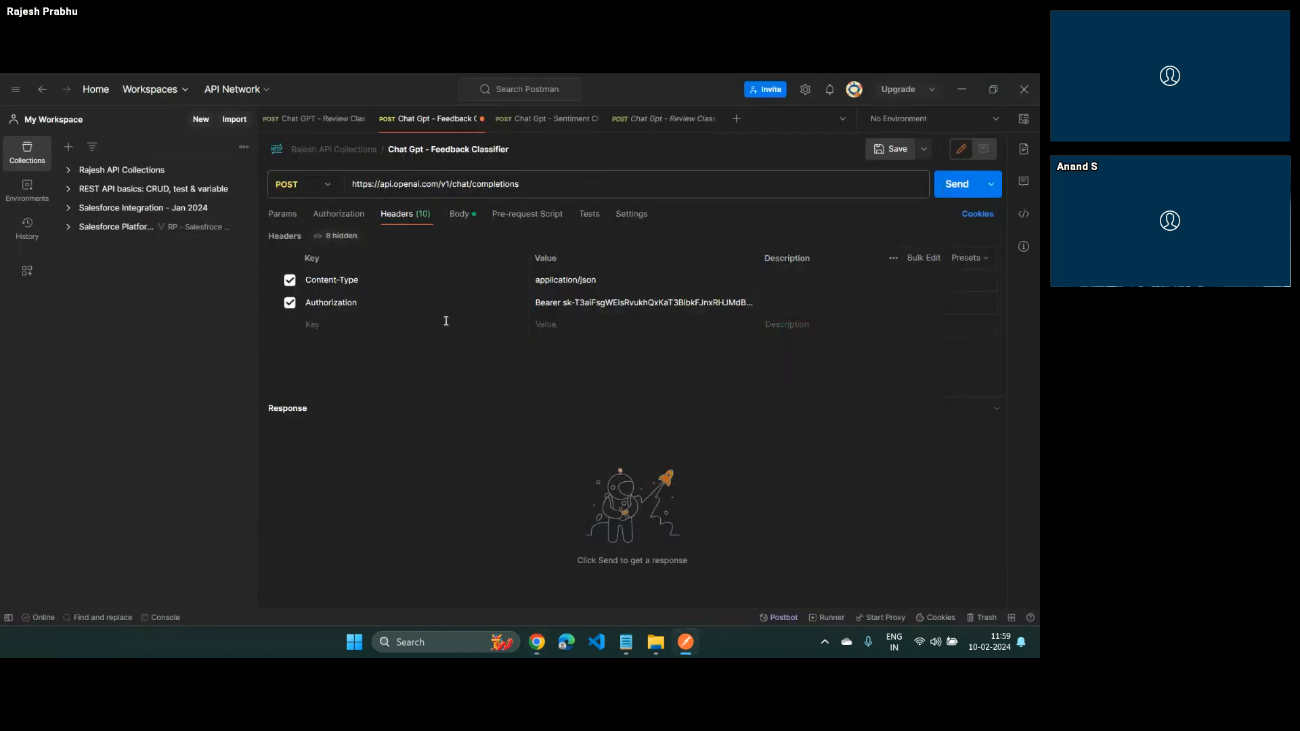
click(459, 215)
scroll(463, 317, up, 5)
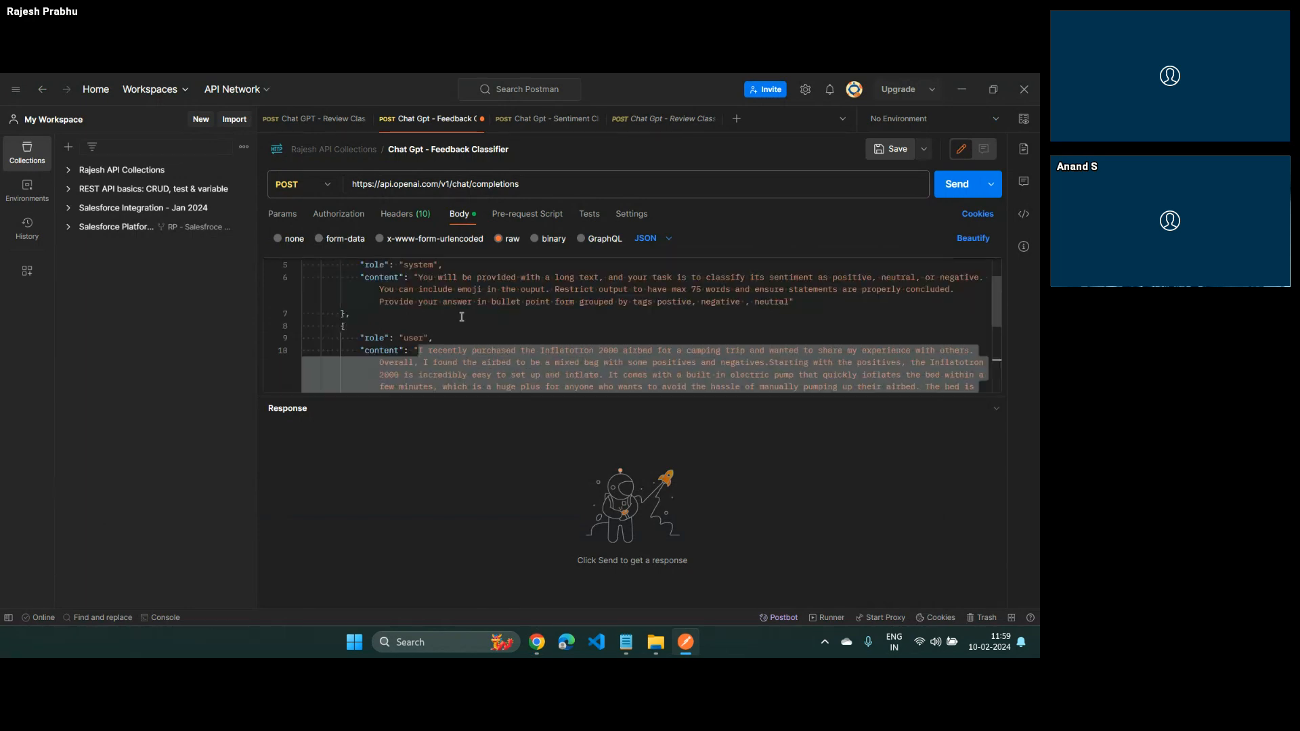
drag(494, 394, 494, 529)
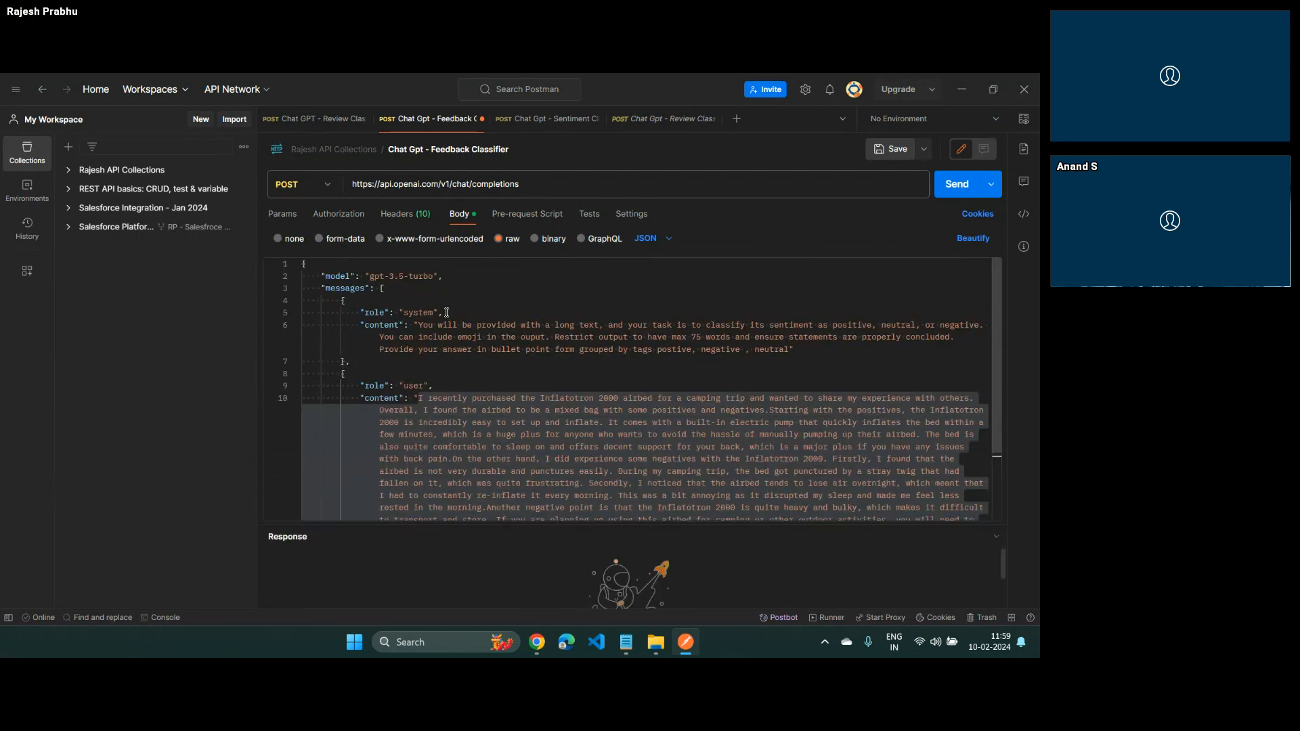
Review the system message's sentiment classification instructions and the user message's airbed feedback in the JSON body
click(447, 312)
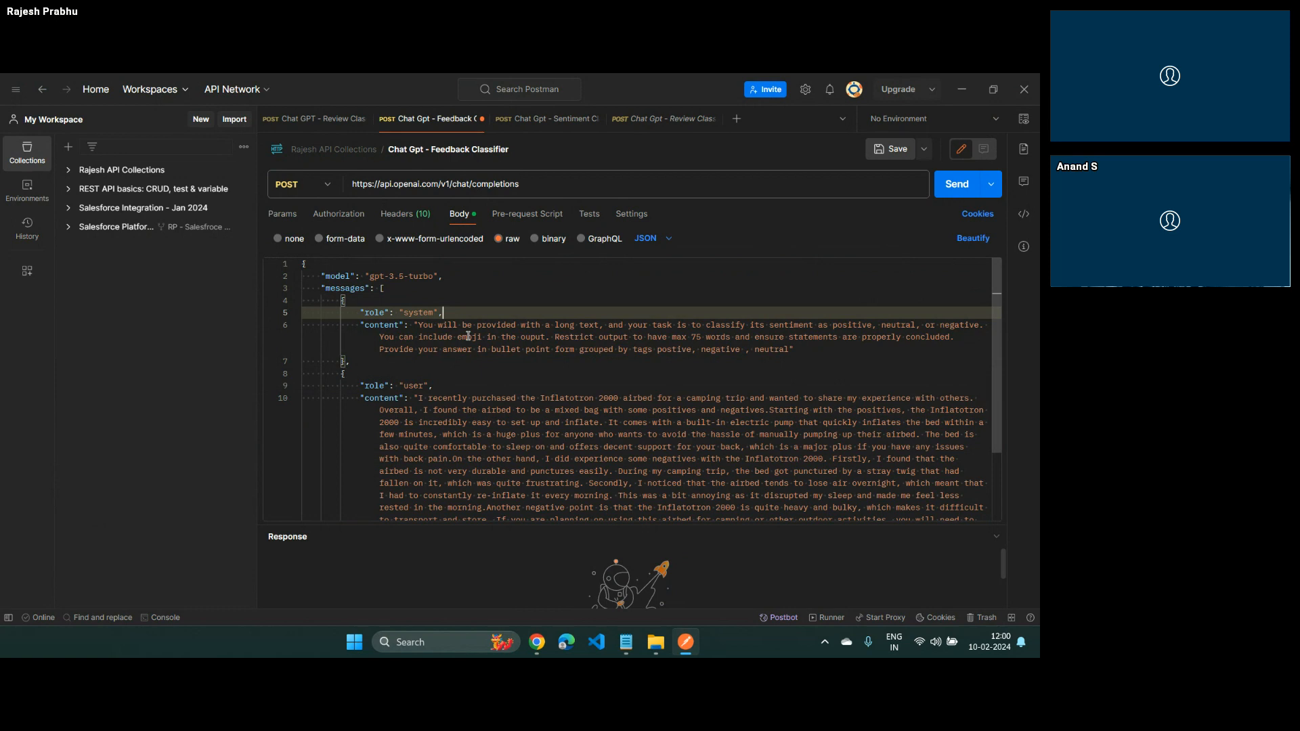
double_click(408, 312)
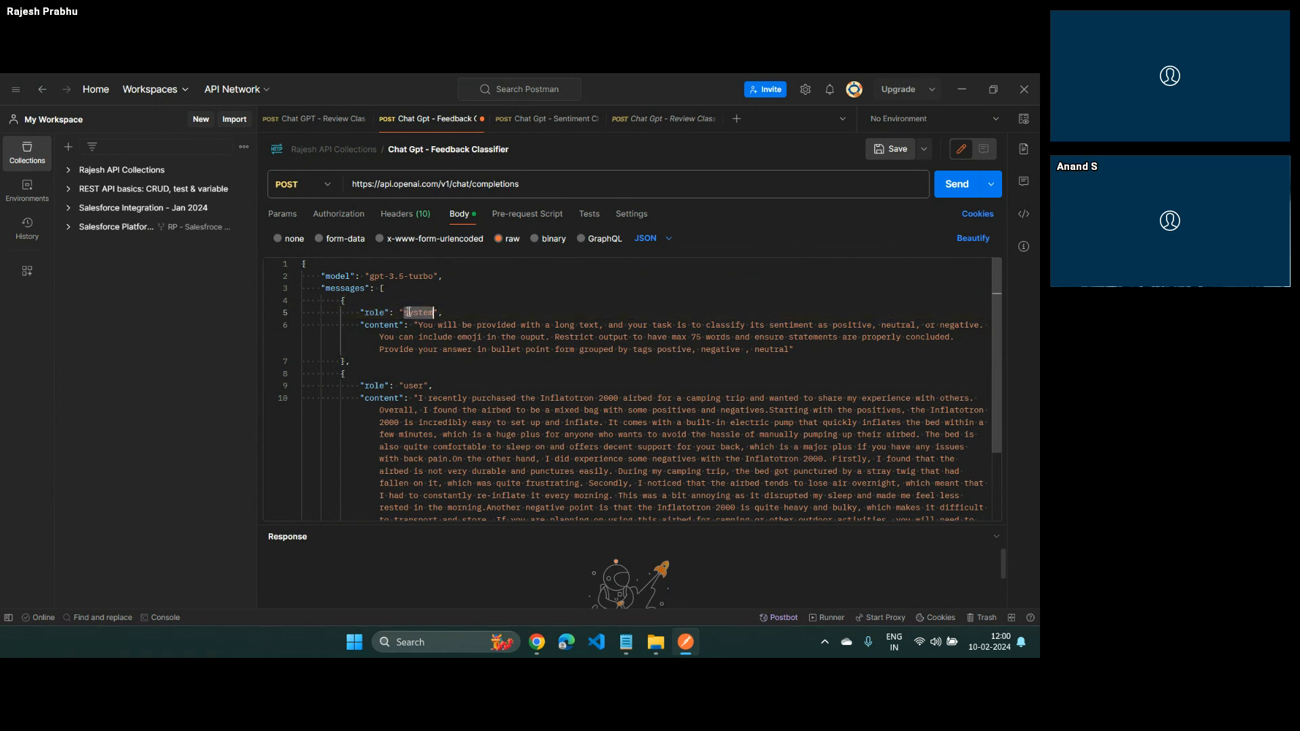
drag(445, 327, 586, 335)
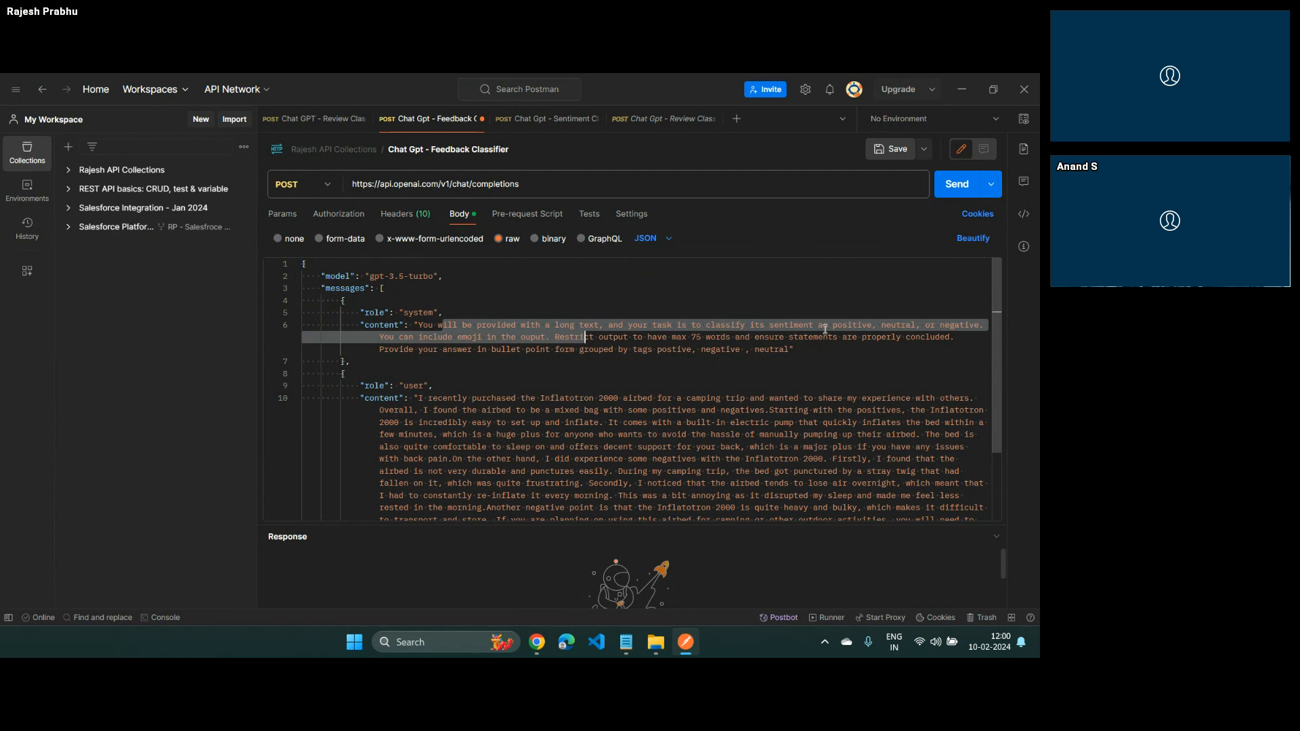
click(675, 337)
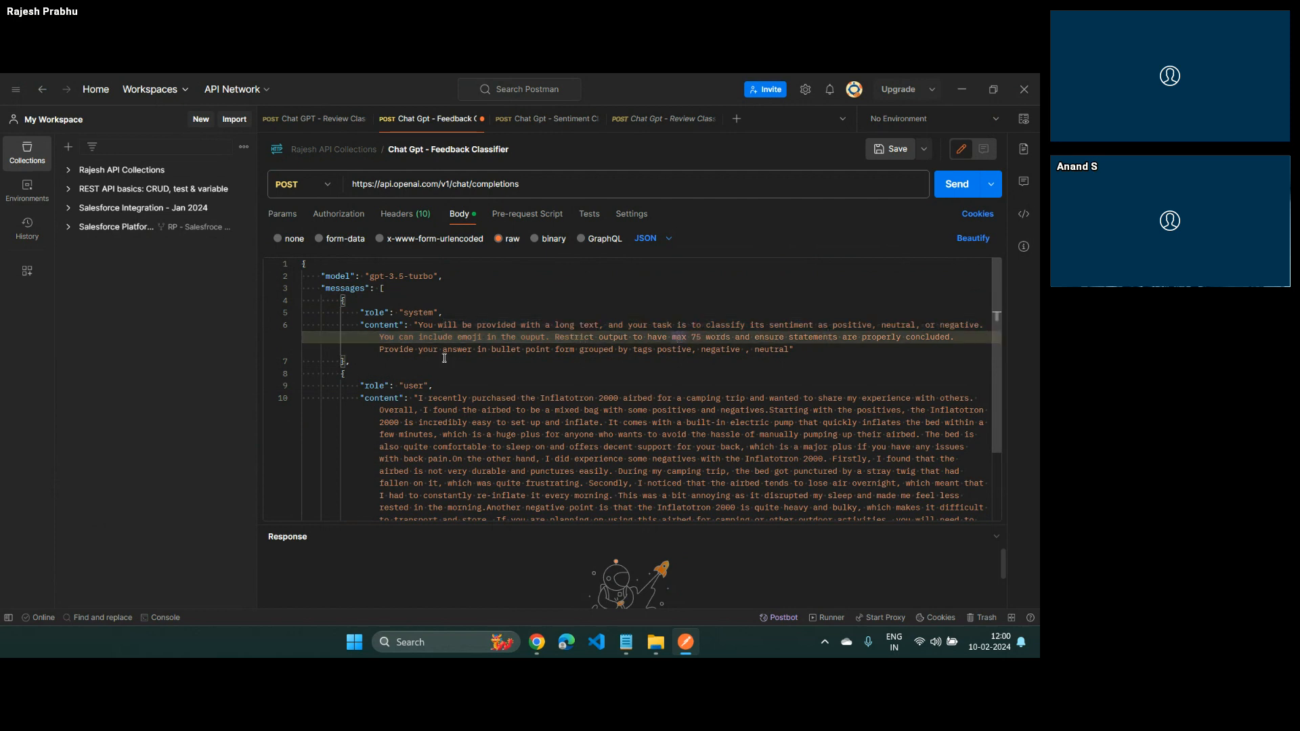
drag(383, 350, 530, 350)
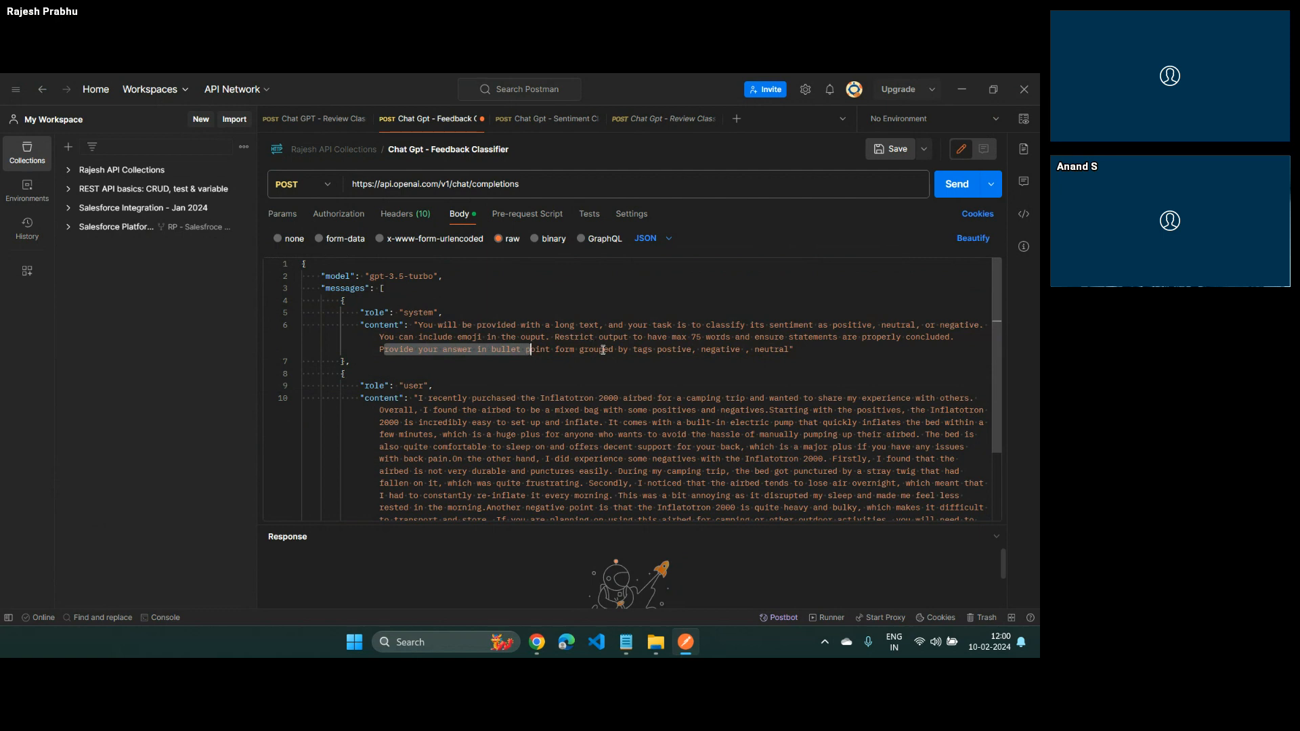
click(472, 340)
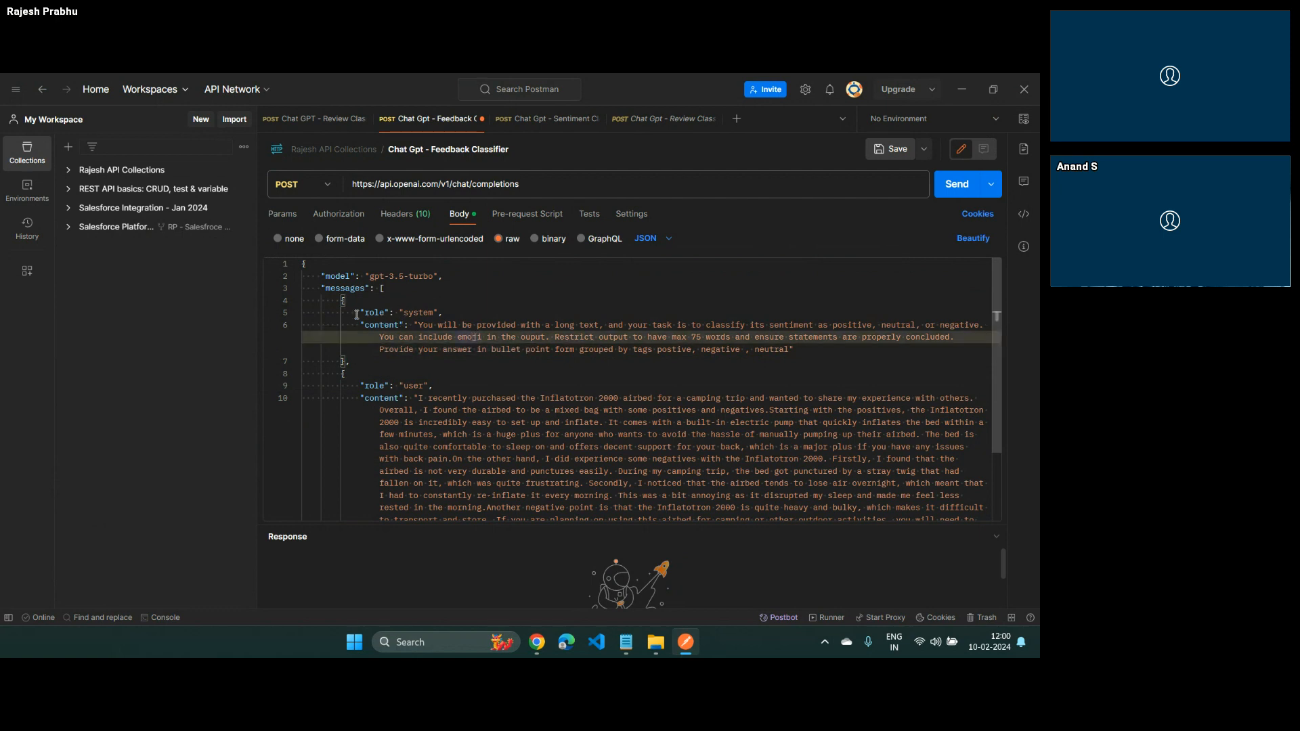
drag(357, 314, 796, 351)
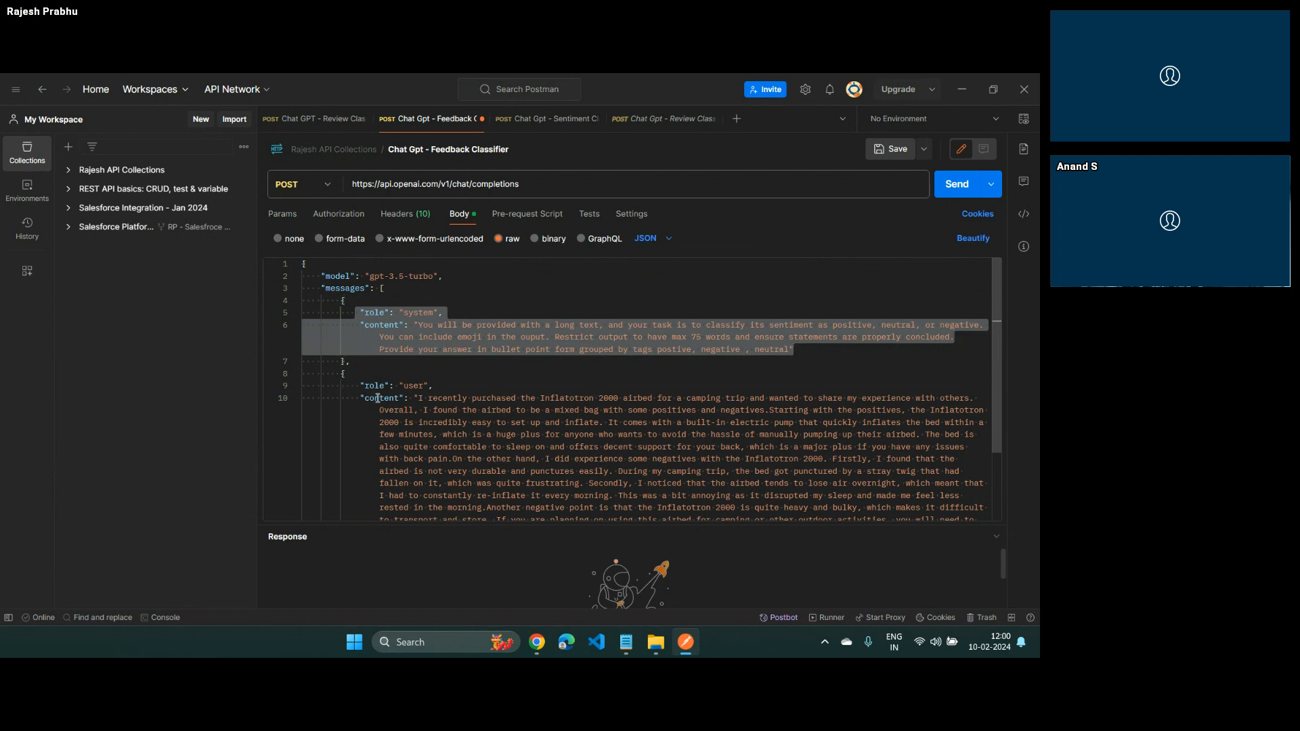
drag(406, 399, 438, 459)
scroll(438, 455, down, 2)
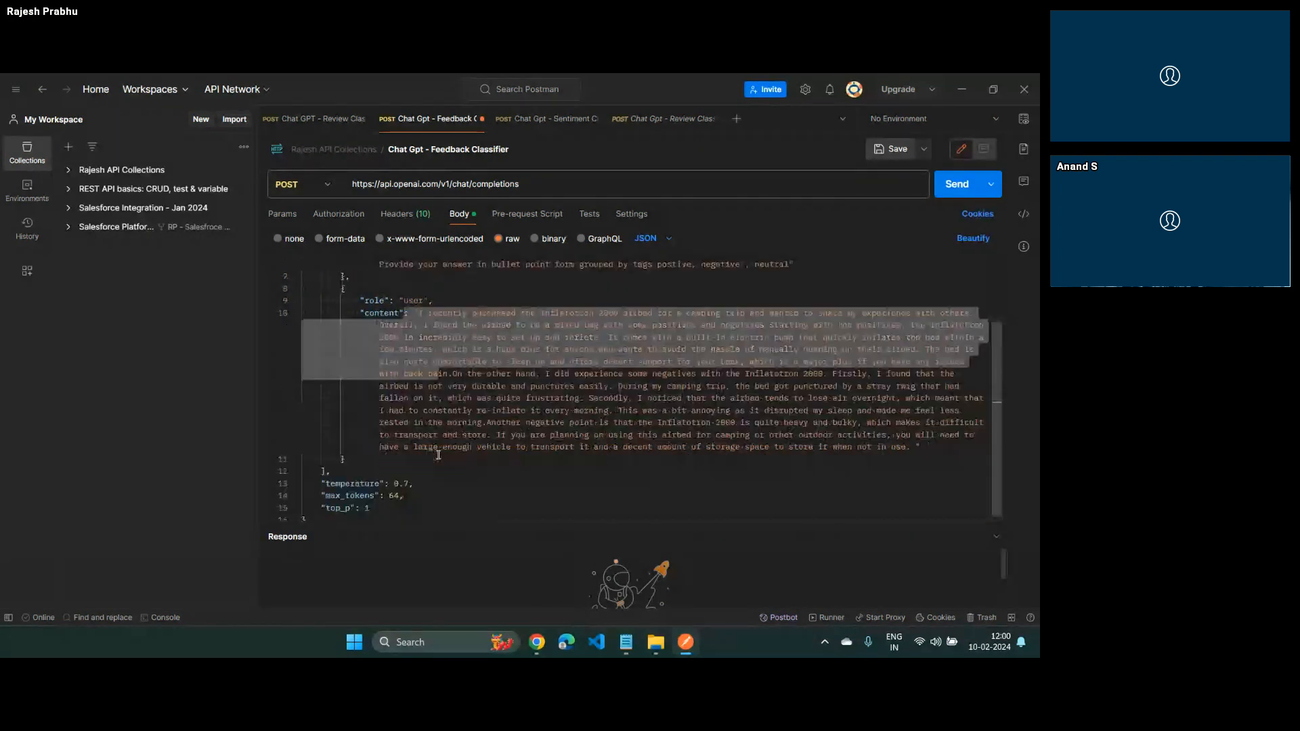
scroll(438, 456, up, 1)
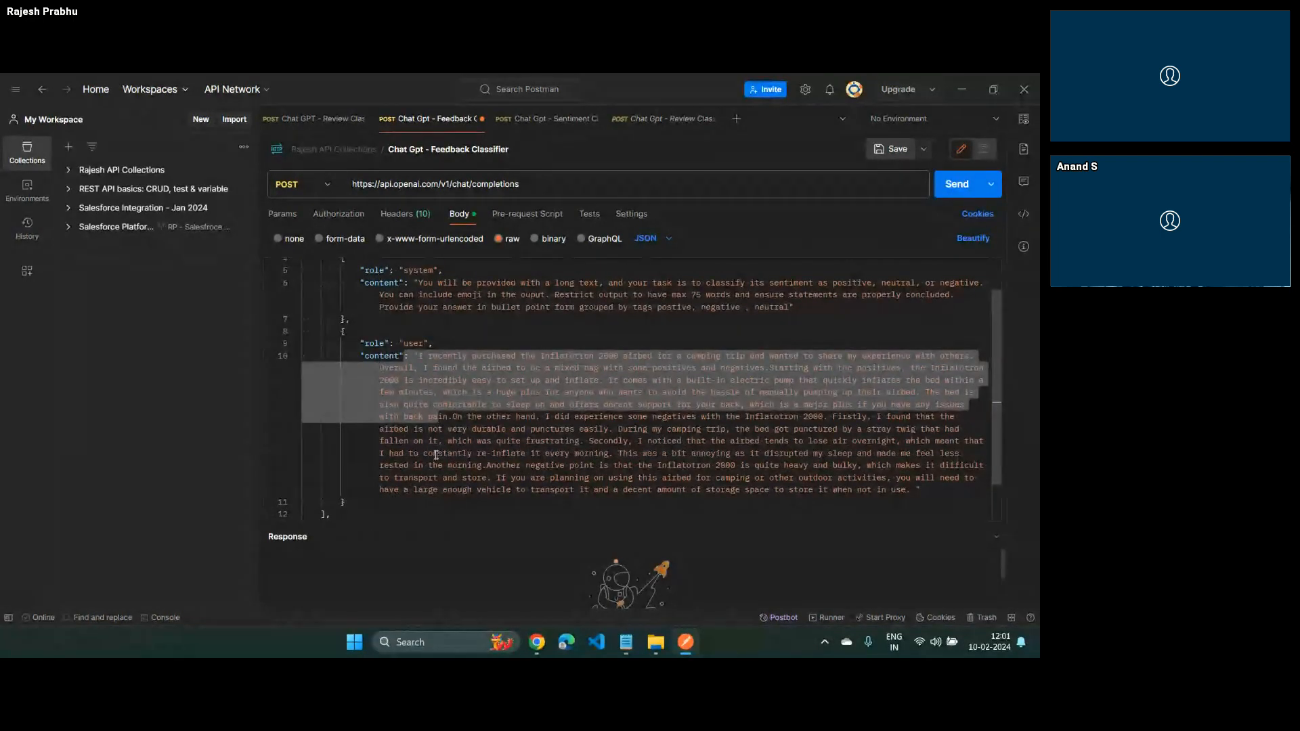
scroll(437, 458, up, 1)
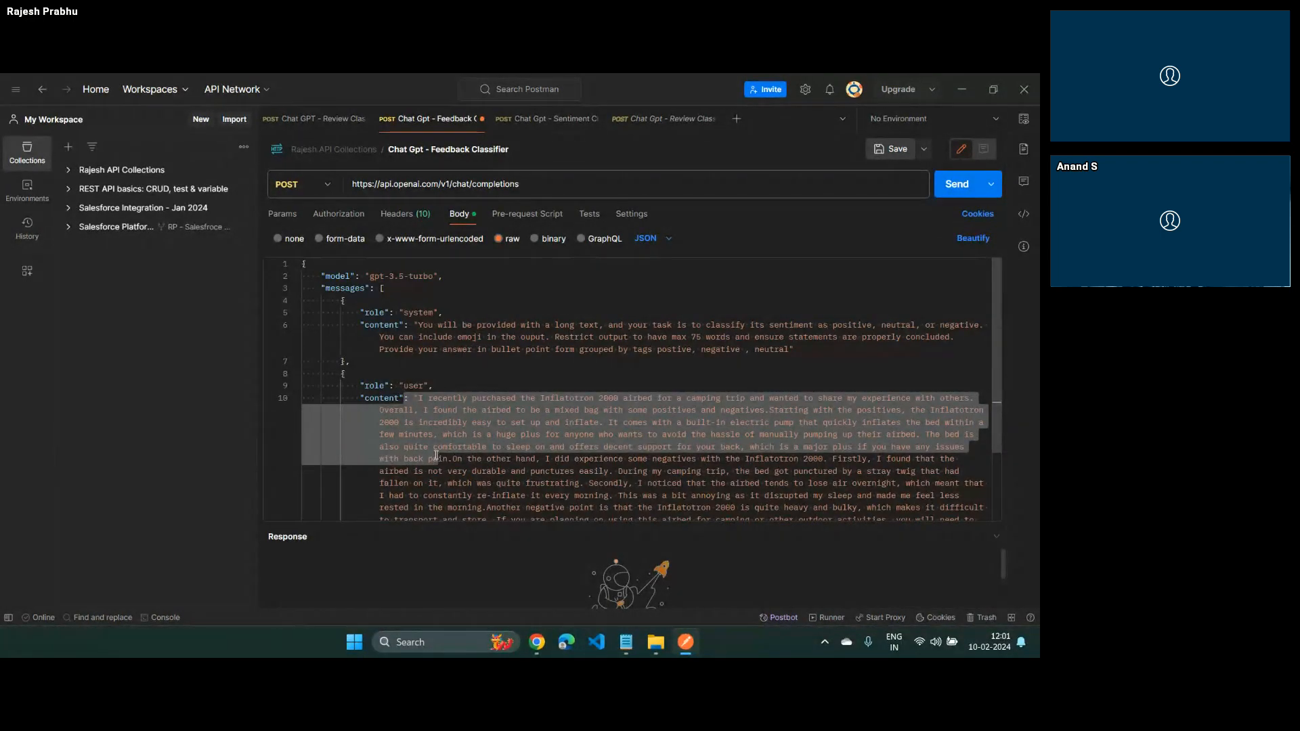
Review the model, temperature and user message content in the Feedback Classifier request's JSON body
triple_click(342, 273)
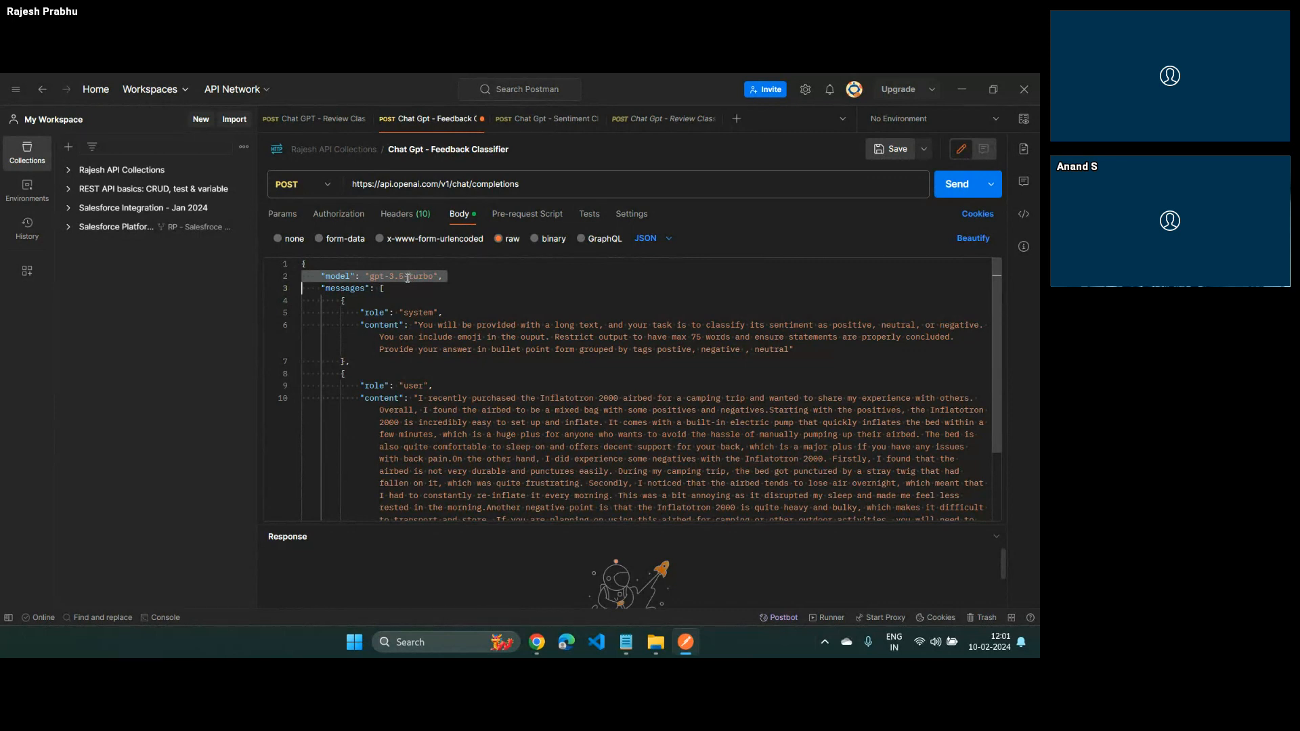
scroll(405, 278, down, 3)
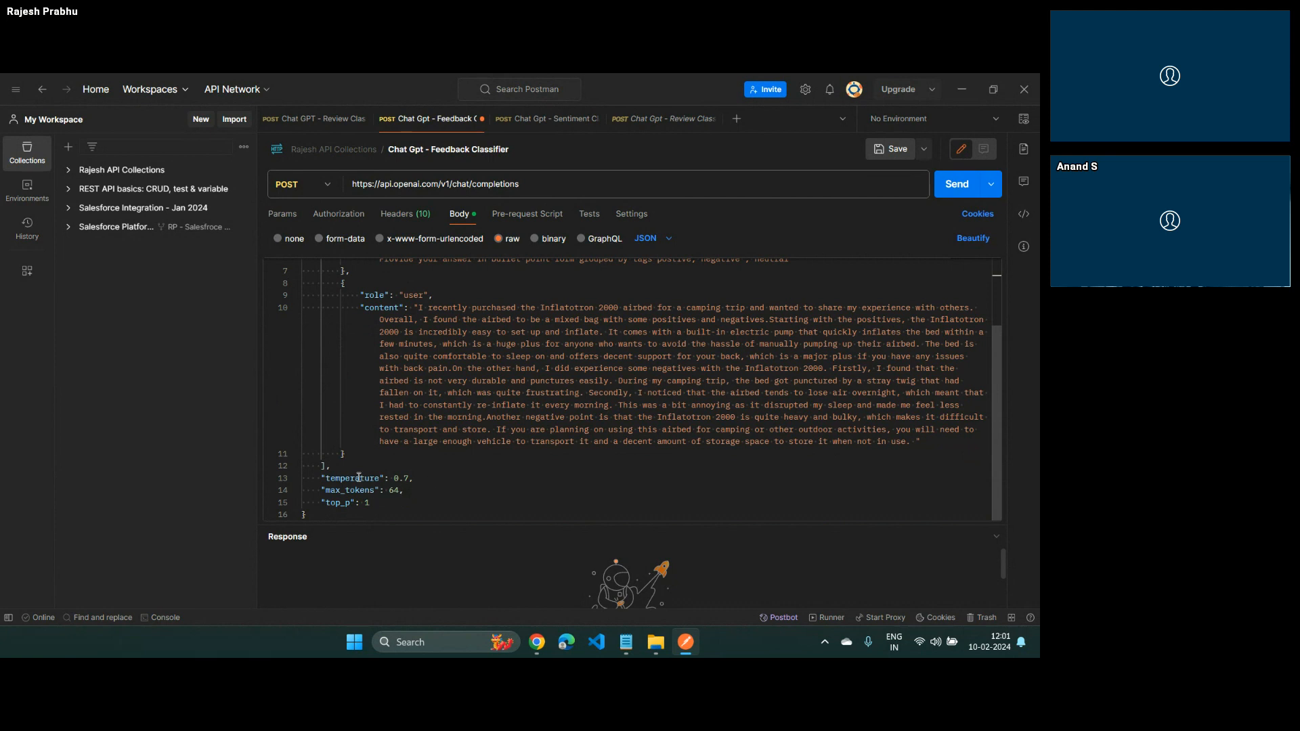
double_click(404, 478)
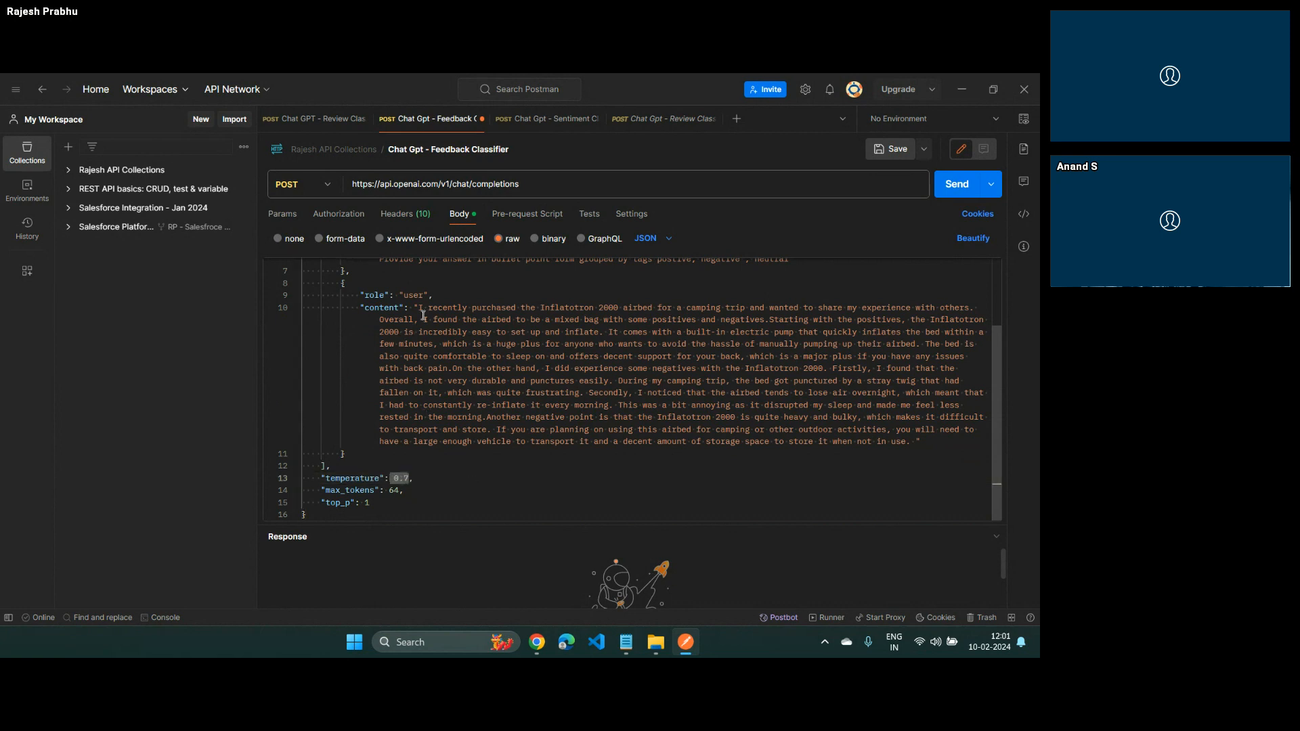
drag(420, 307, 906, 442)
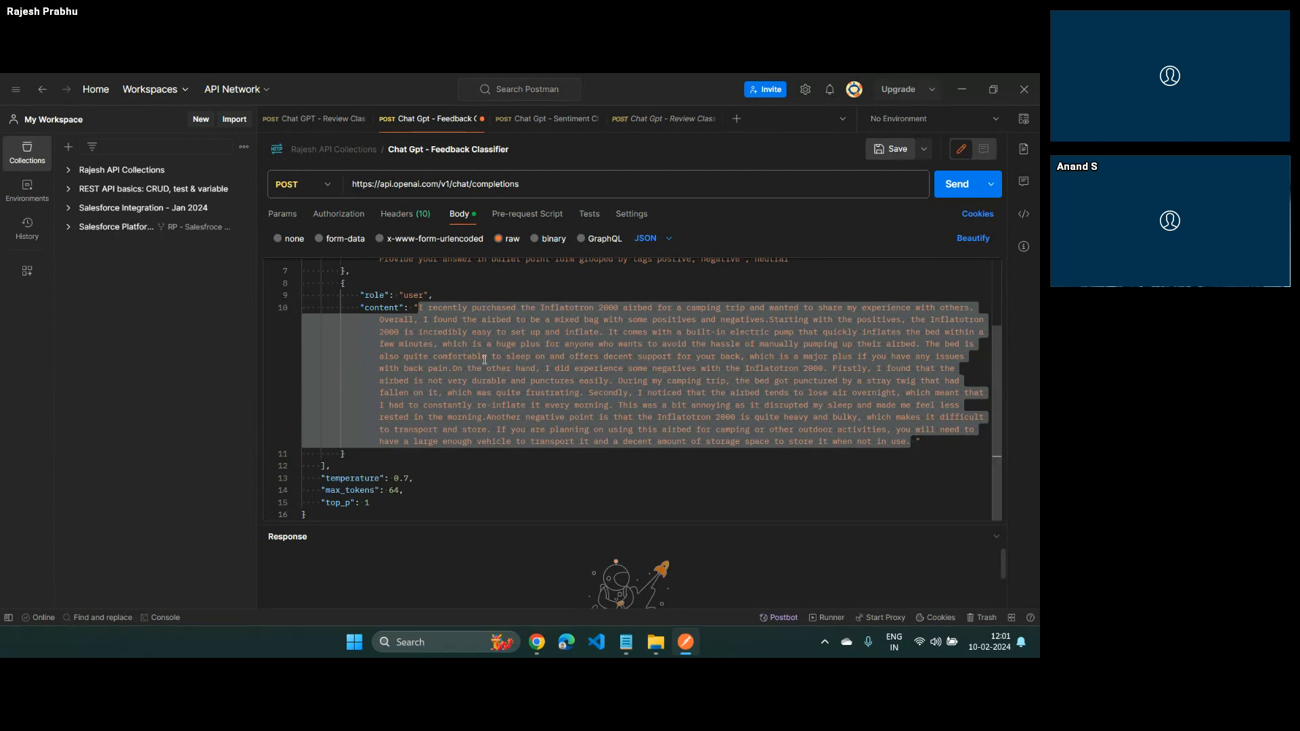
Send the Feedback Classifier request, enlarge the response area and review the assistant message's content
click(959, 190)
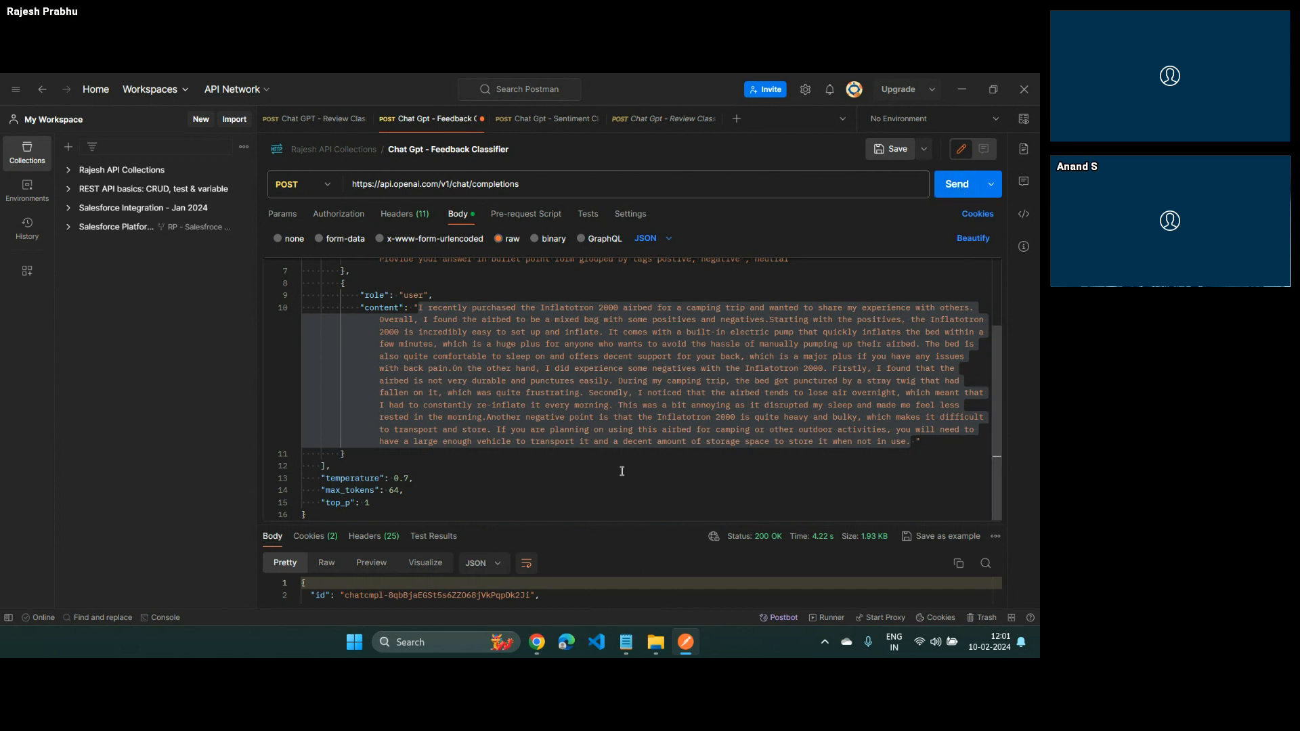
drag(643, 520, 577, 322)
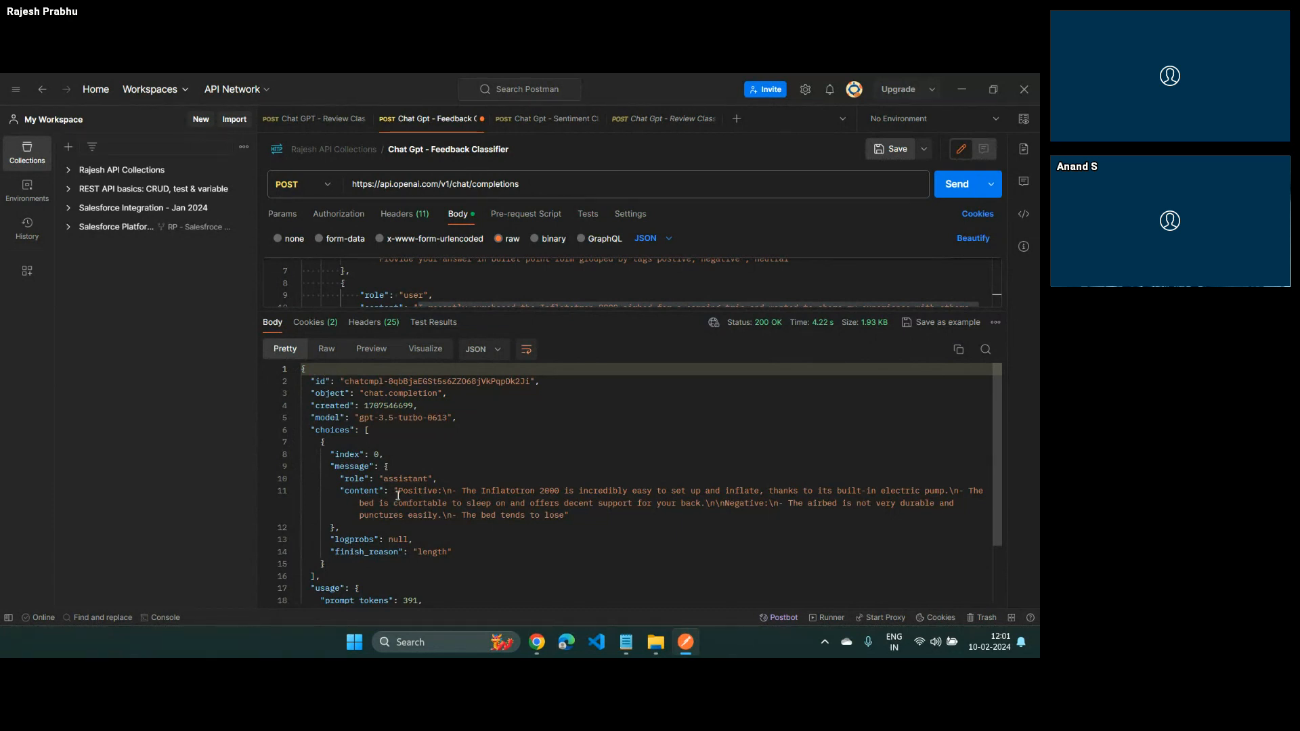
drag(398, 493, 569, 507)
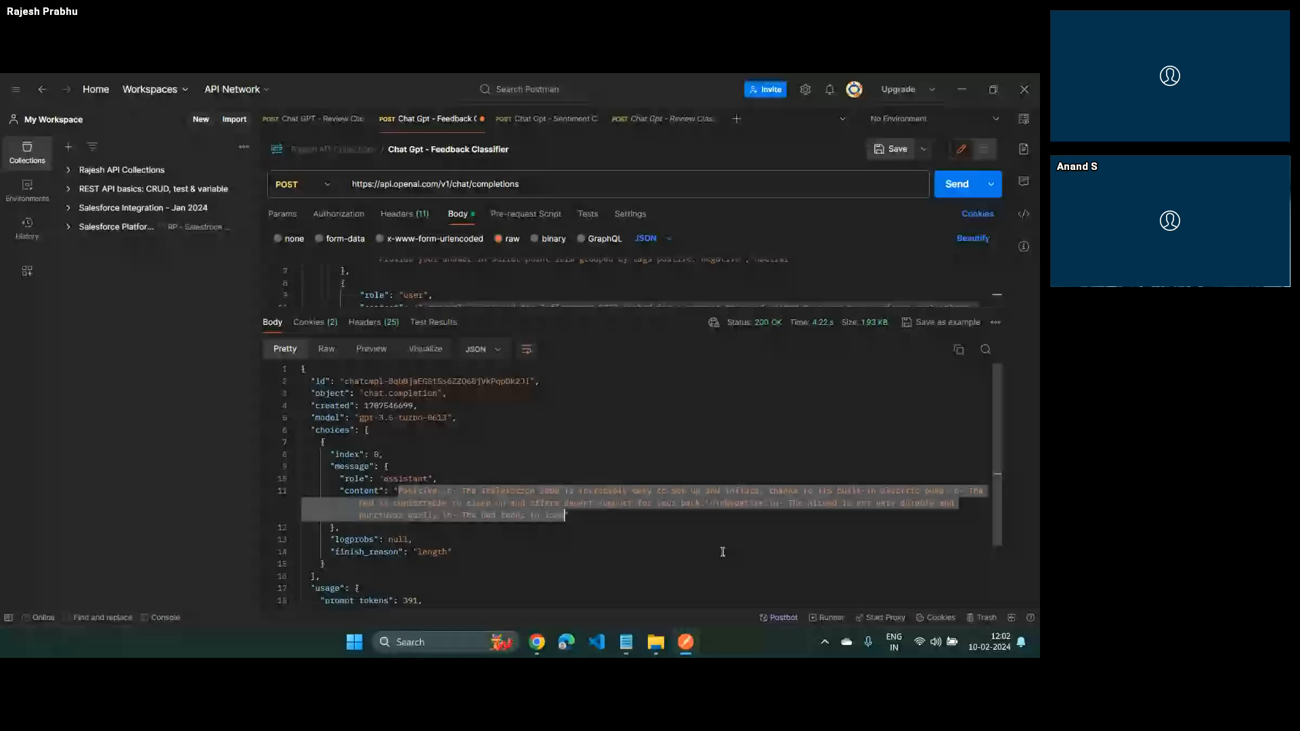
Switch to the JSONLint browser window and close it
key(alt+Tab)
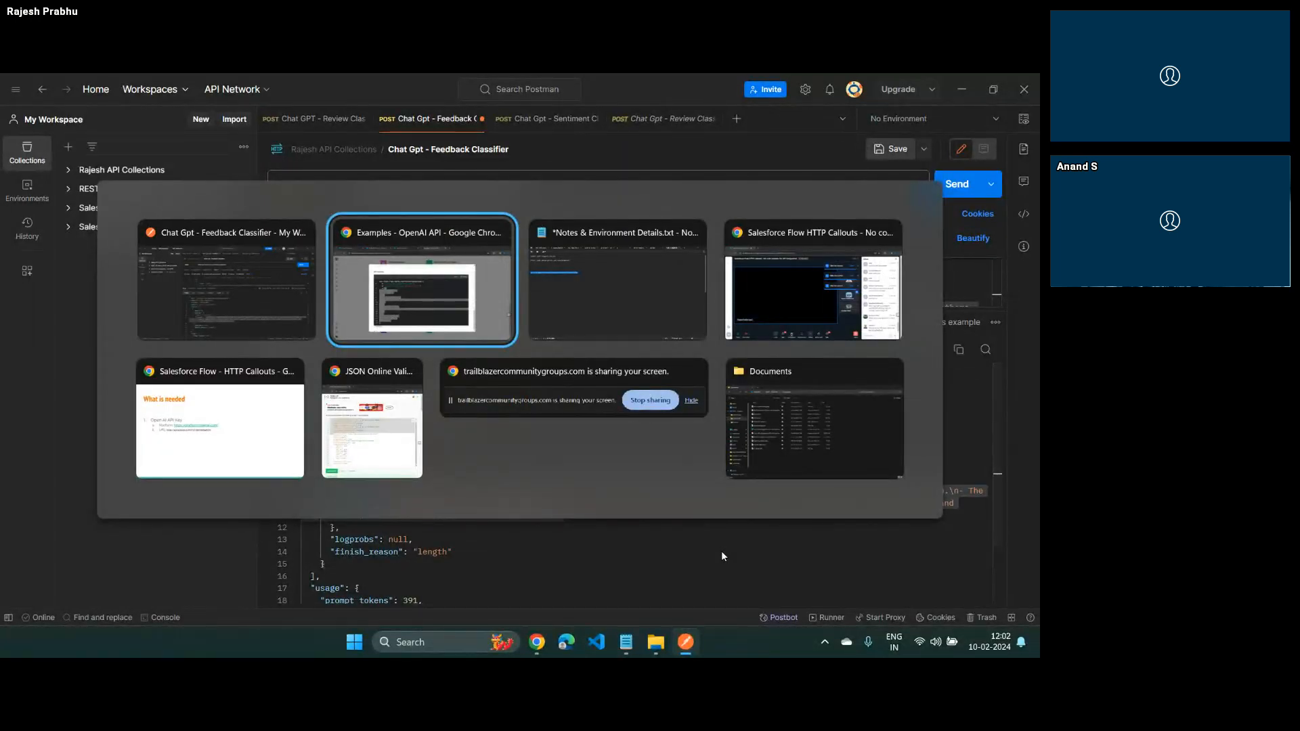
key(alt+Tab)
key(alt+Tab)
key(alt+Tab)
key(alt+Tab)
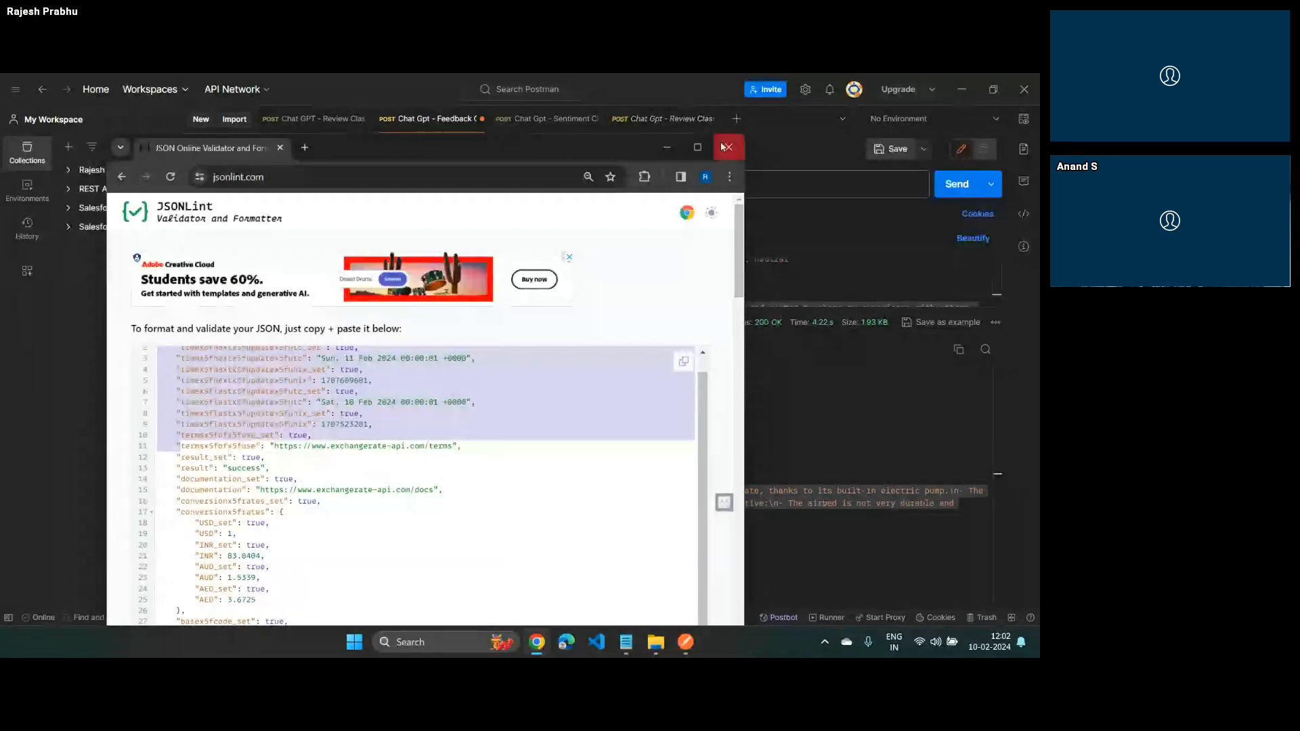
click(725, 148)
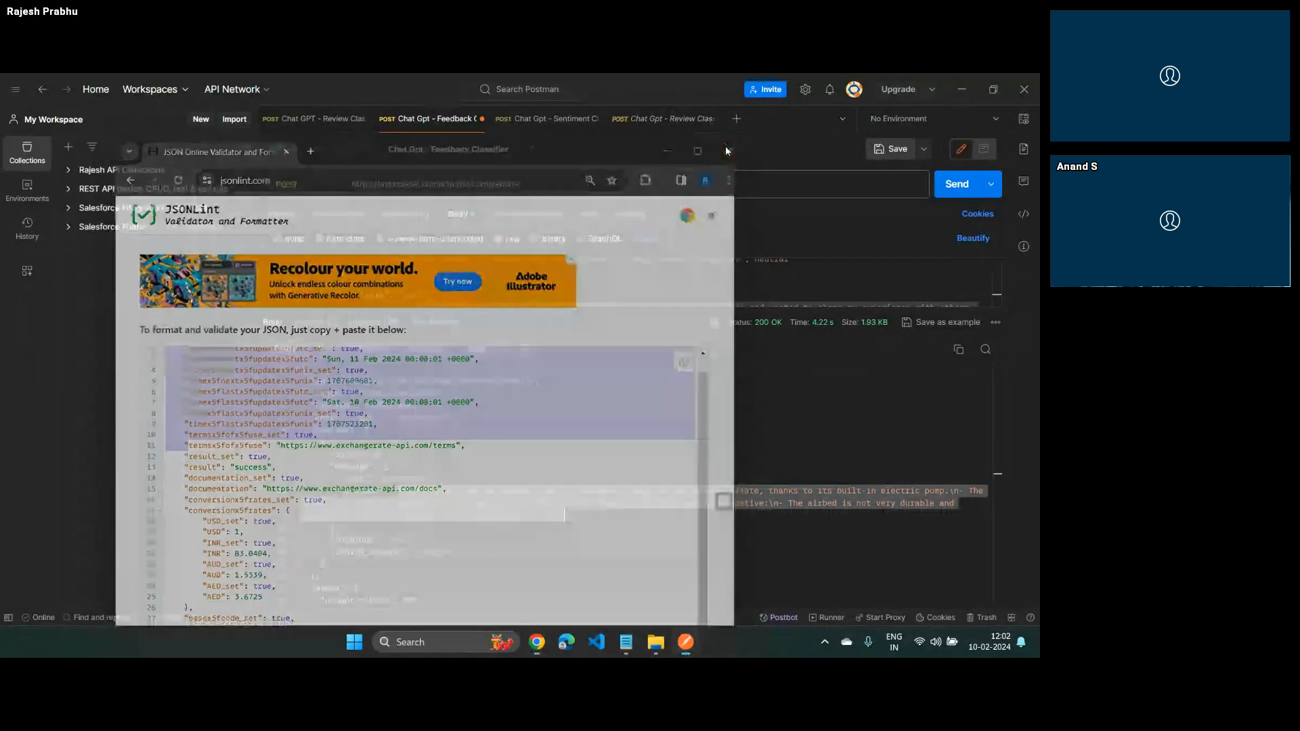
Switch to the Salesforce Flow - HTTP Callouts presentation and review its What is needed slides through the sample request and sample response
key(alt+Tab)
key(alt+shift+Tab)
key(alt+shift+Tab)
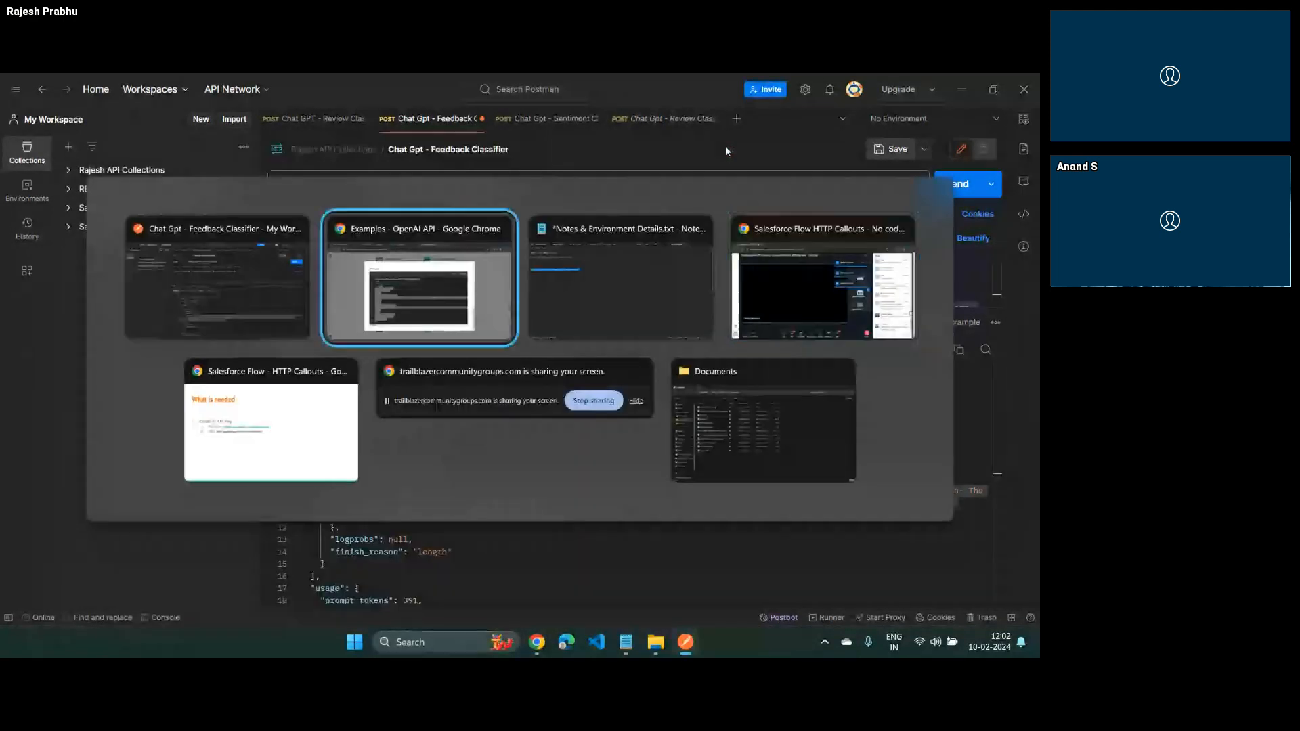
click(727, 151)
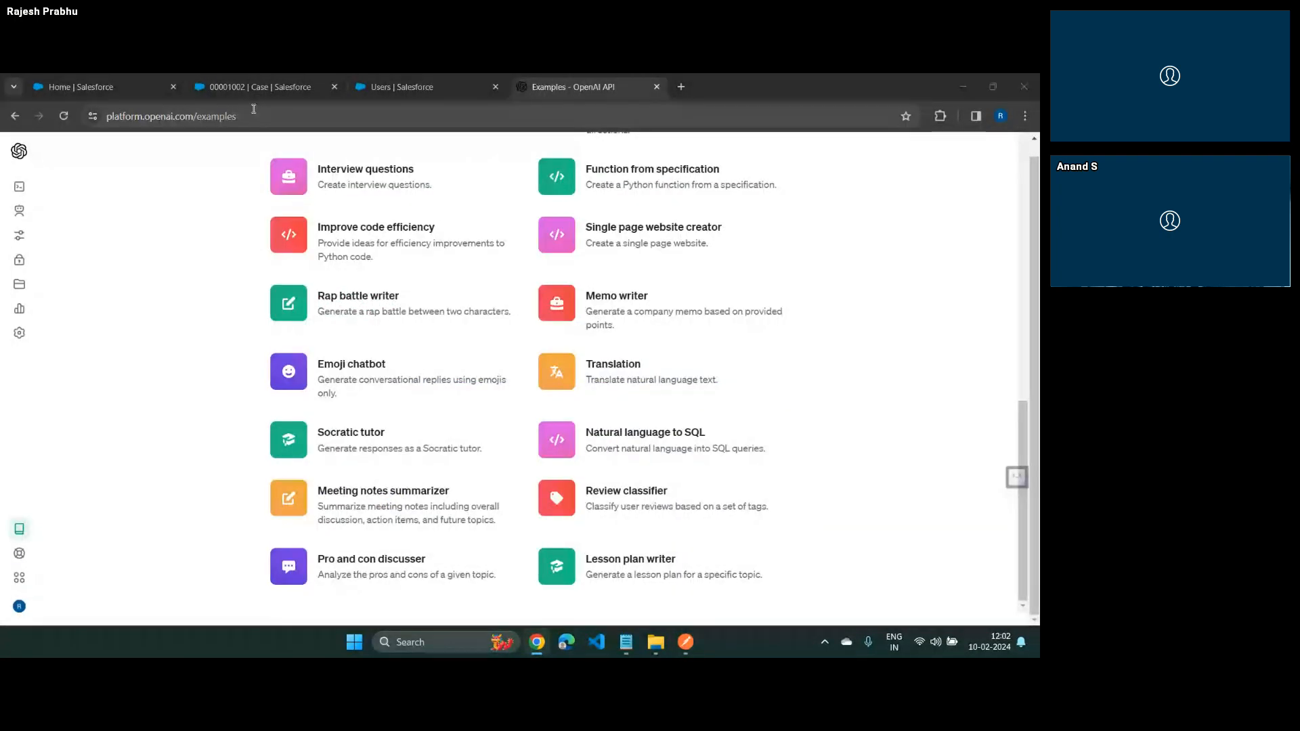
key(alt+Tab)
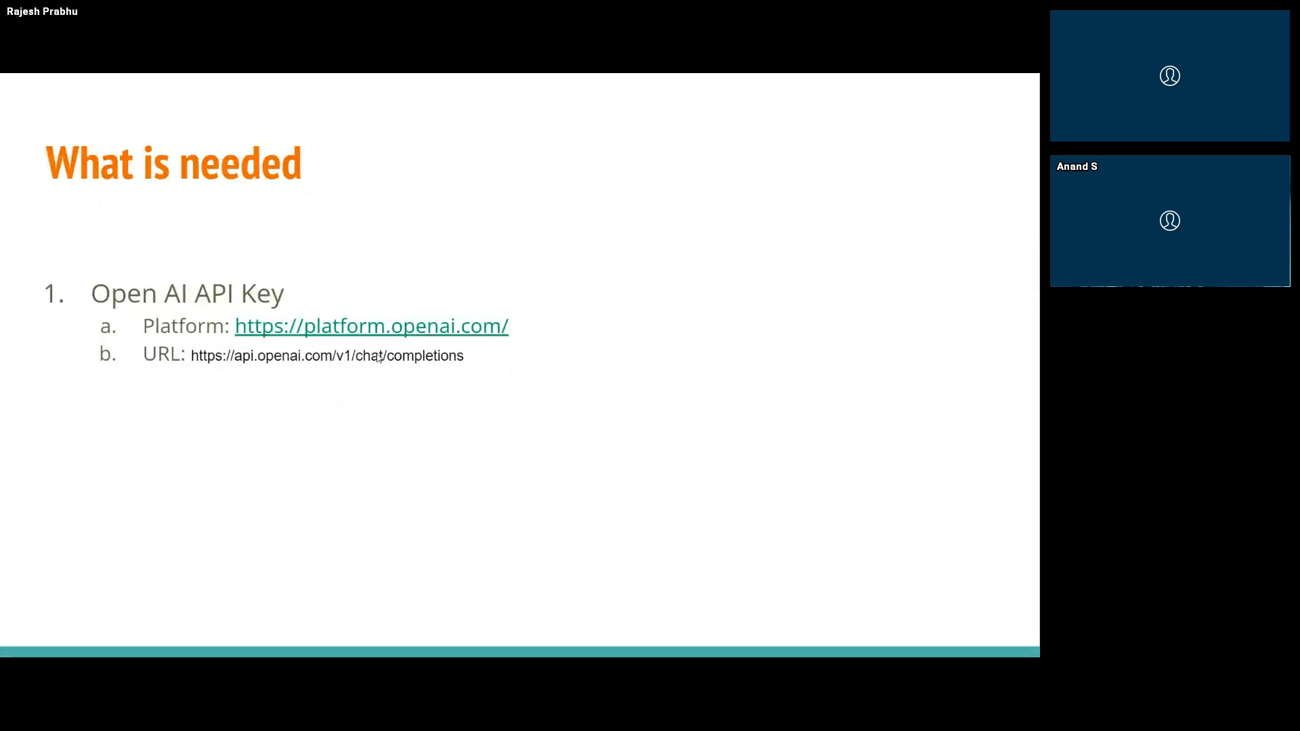
key(Right)
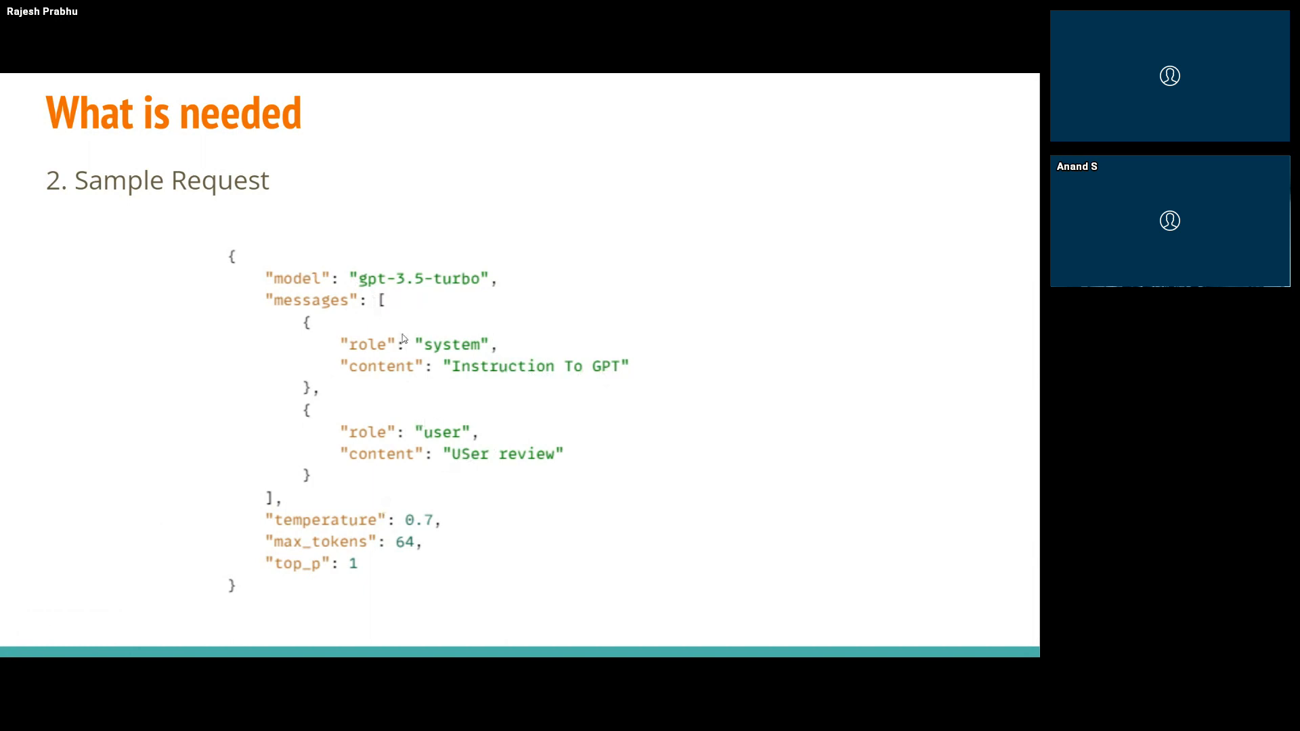
key(alt+Tab)
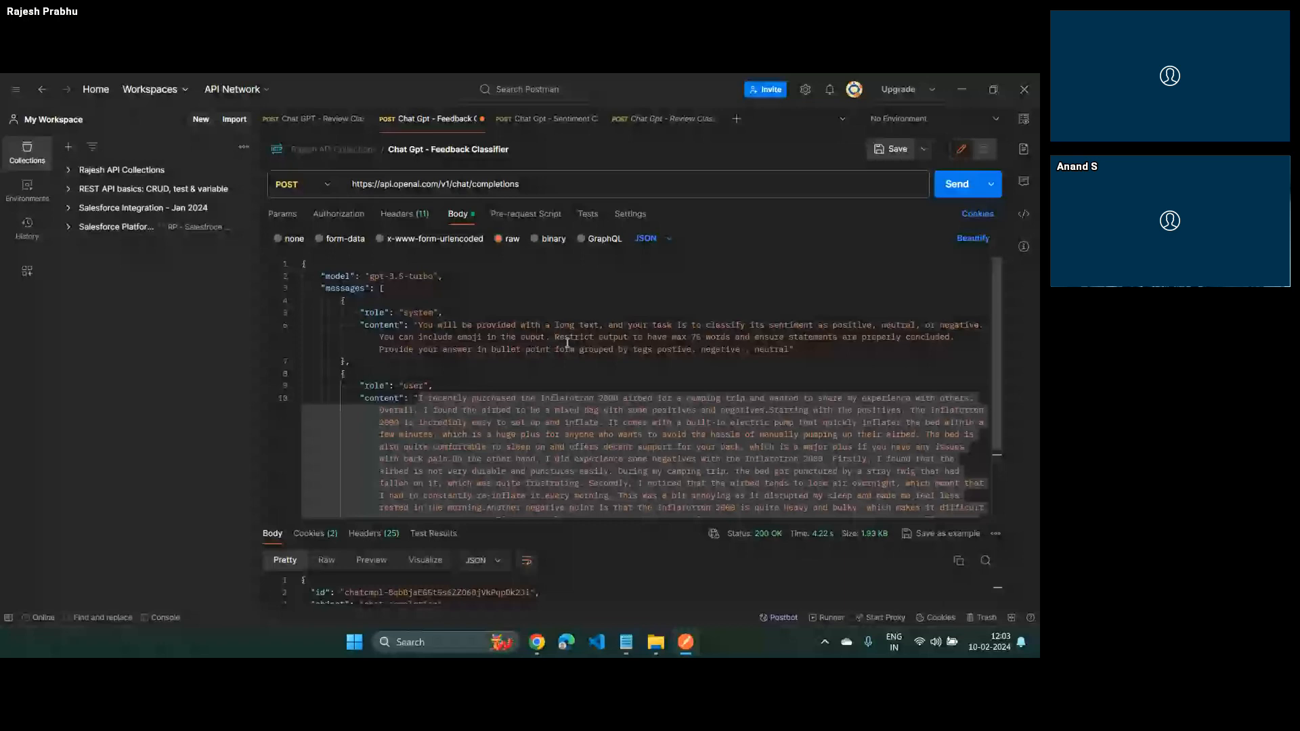
key(alt+Tab)
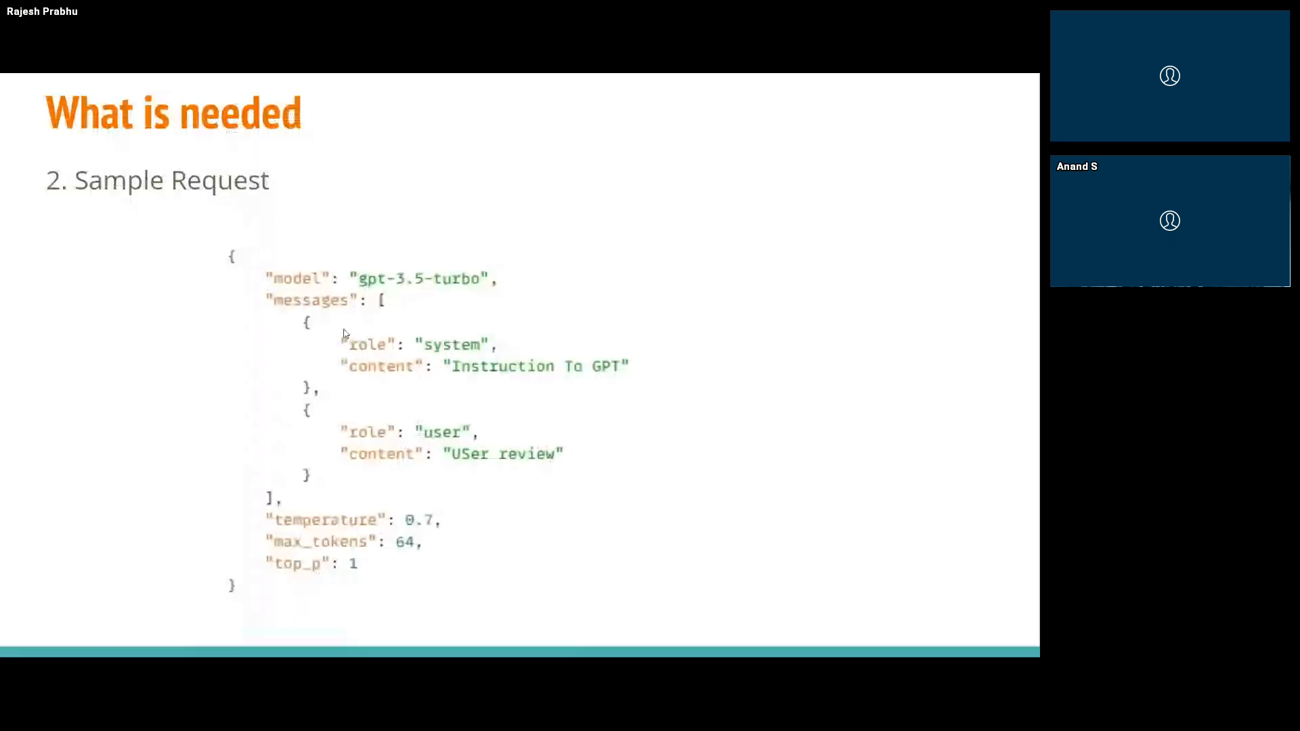
key(Right)
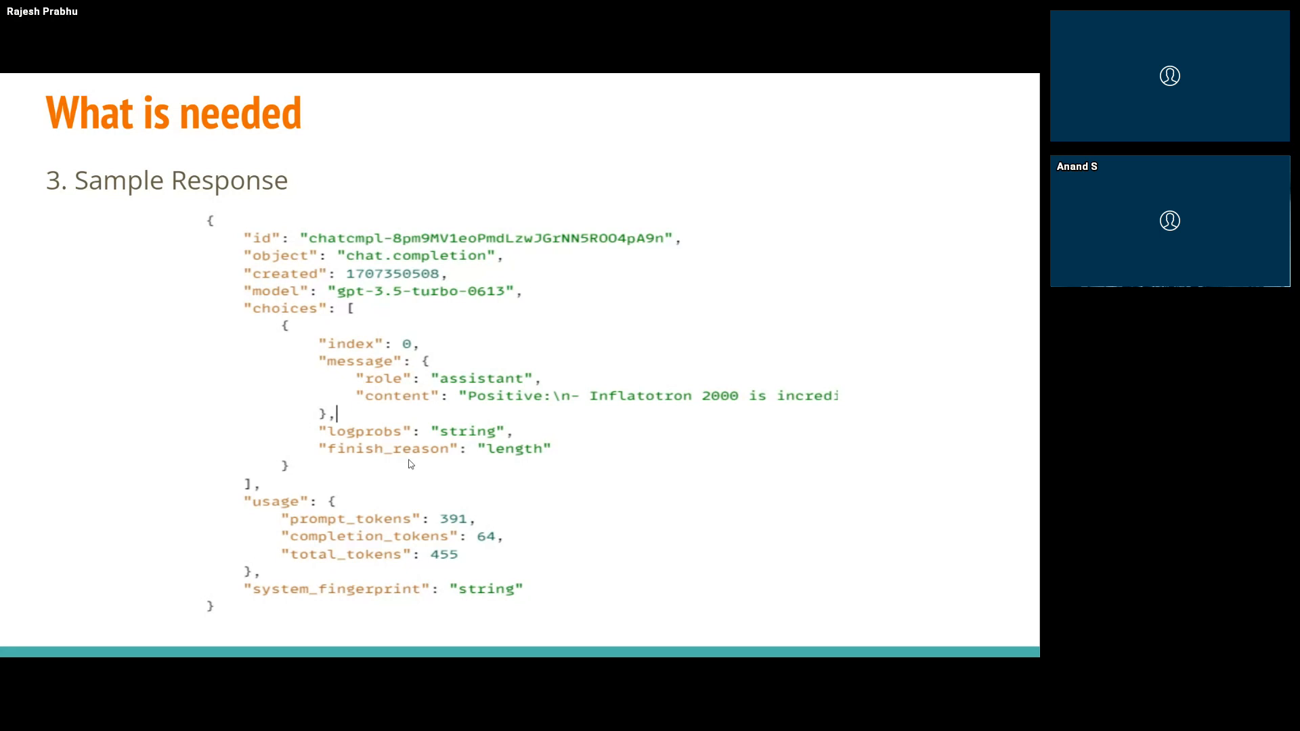
Switch to the Salesforce Setup page in Chrome, search Setup for "name" and open Named Credentials
key(alt+Tab)
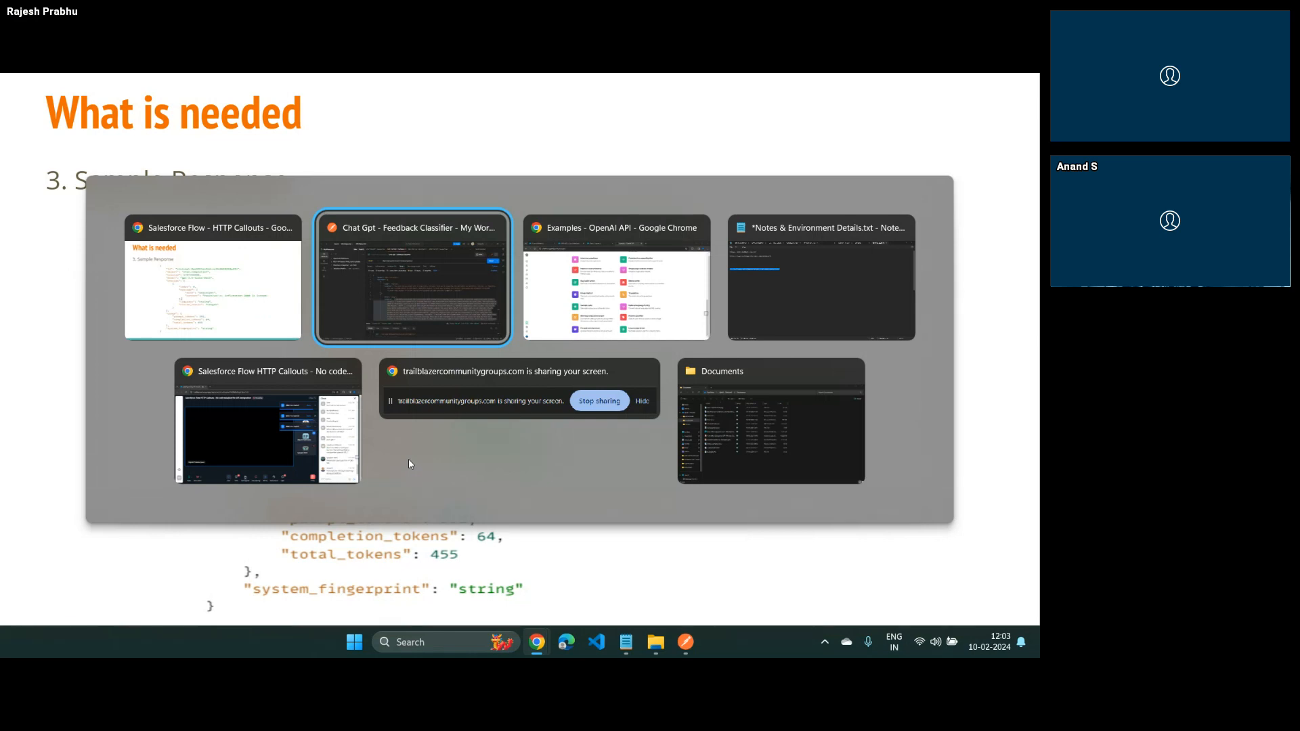
key(alt+Tab)
click(414, 89)
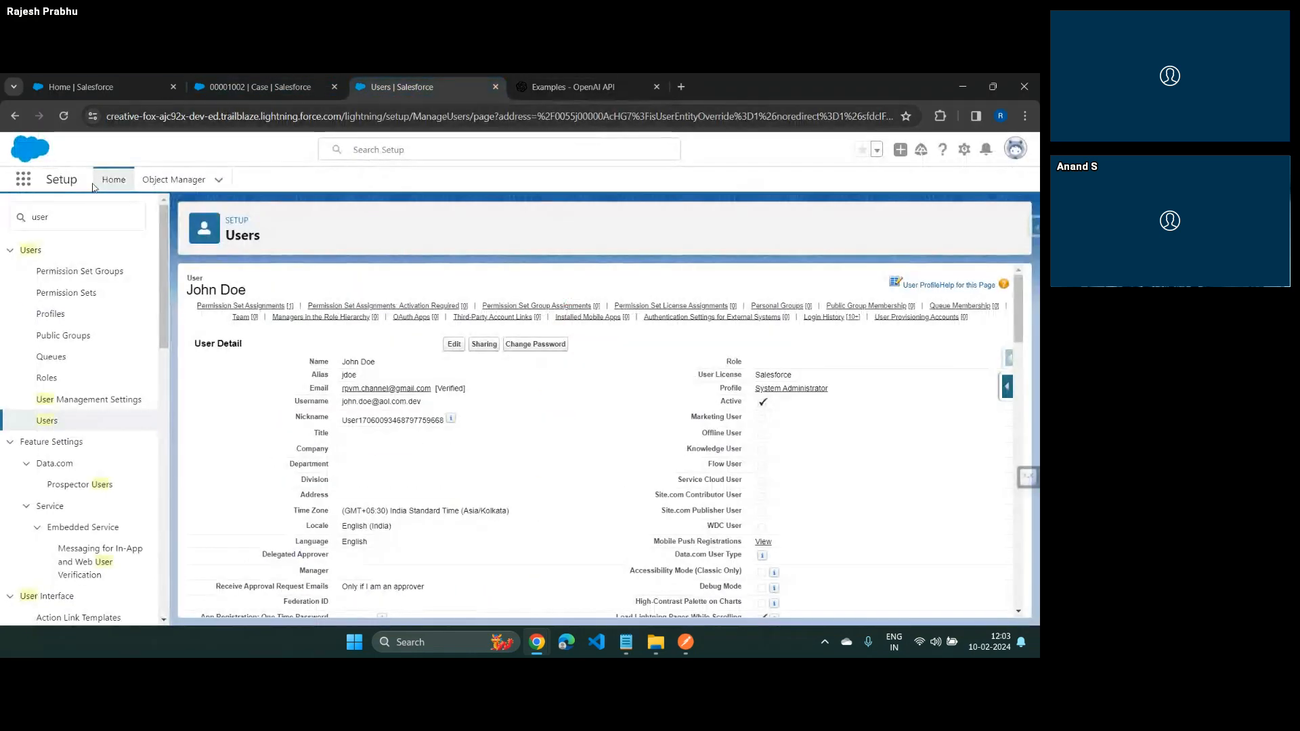
click(85, 212)
key(ctrl+a)
text(name)
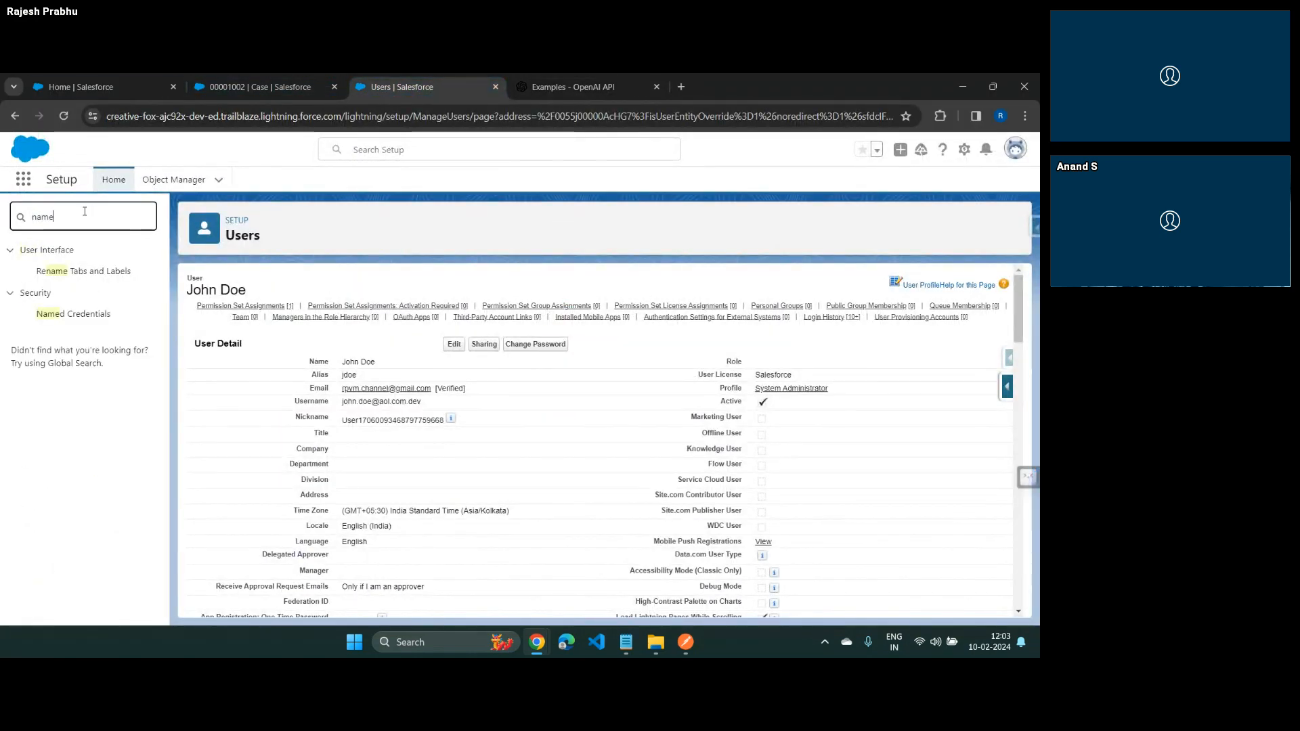
click(92, 311)
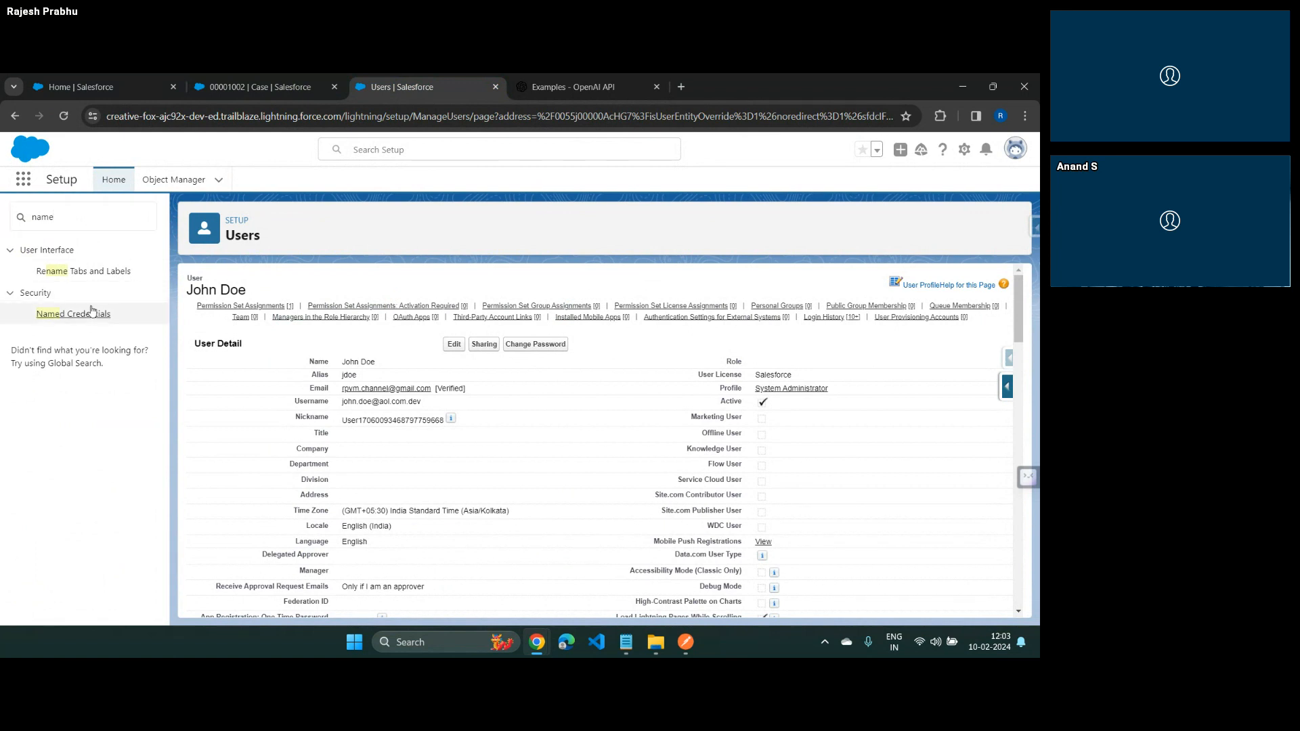
click(103, 317)
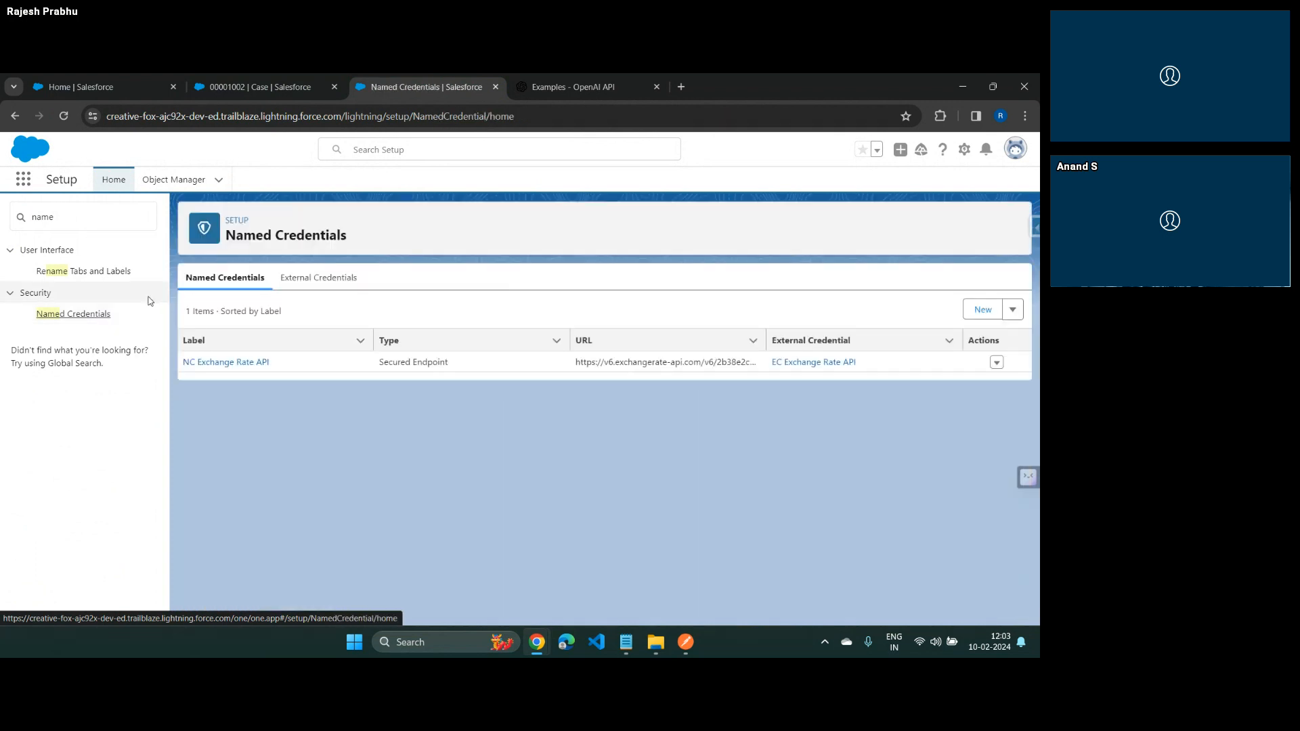
Start a new external credential and label it EC Feedback Classifier
click(336, 277)
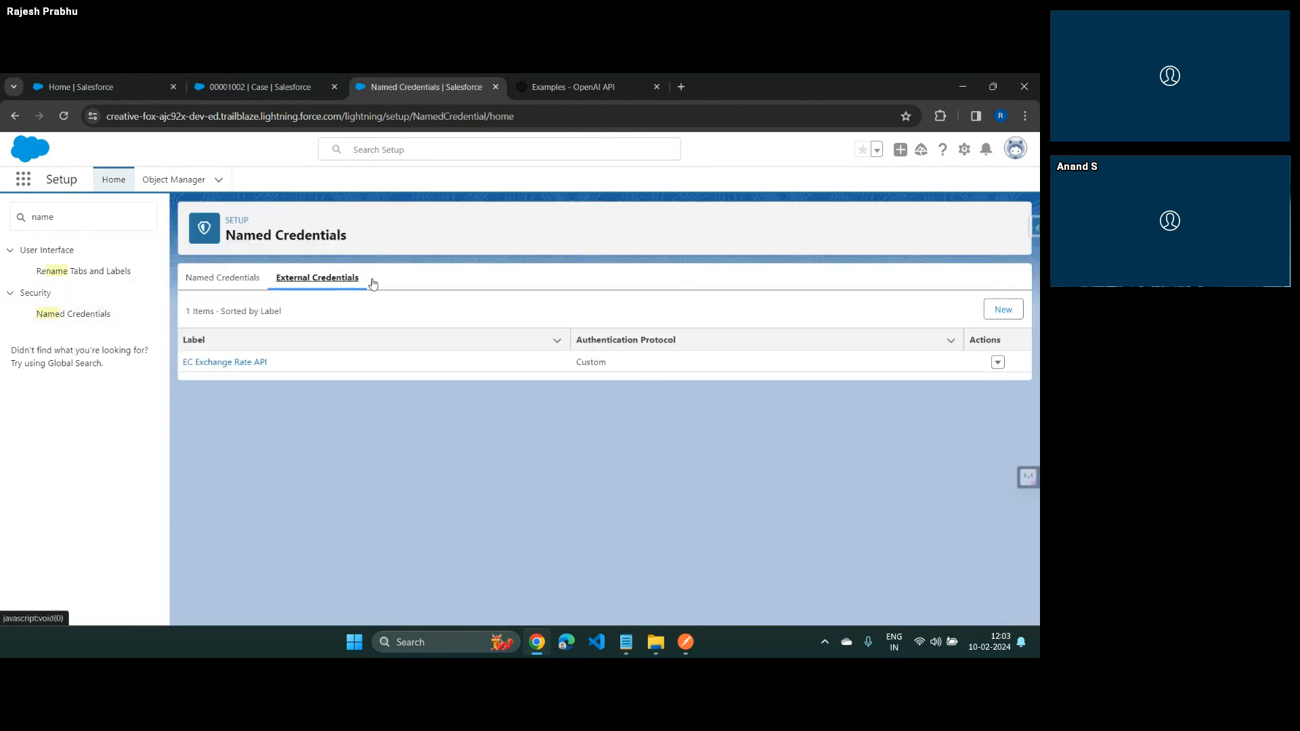
click(1013, 310)
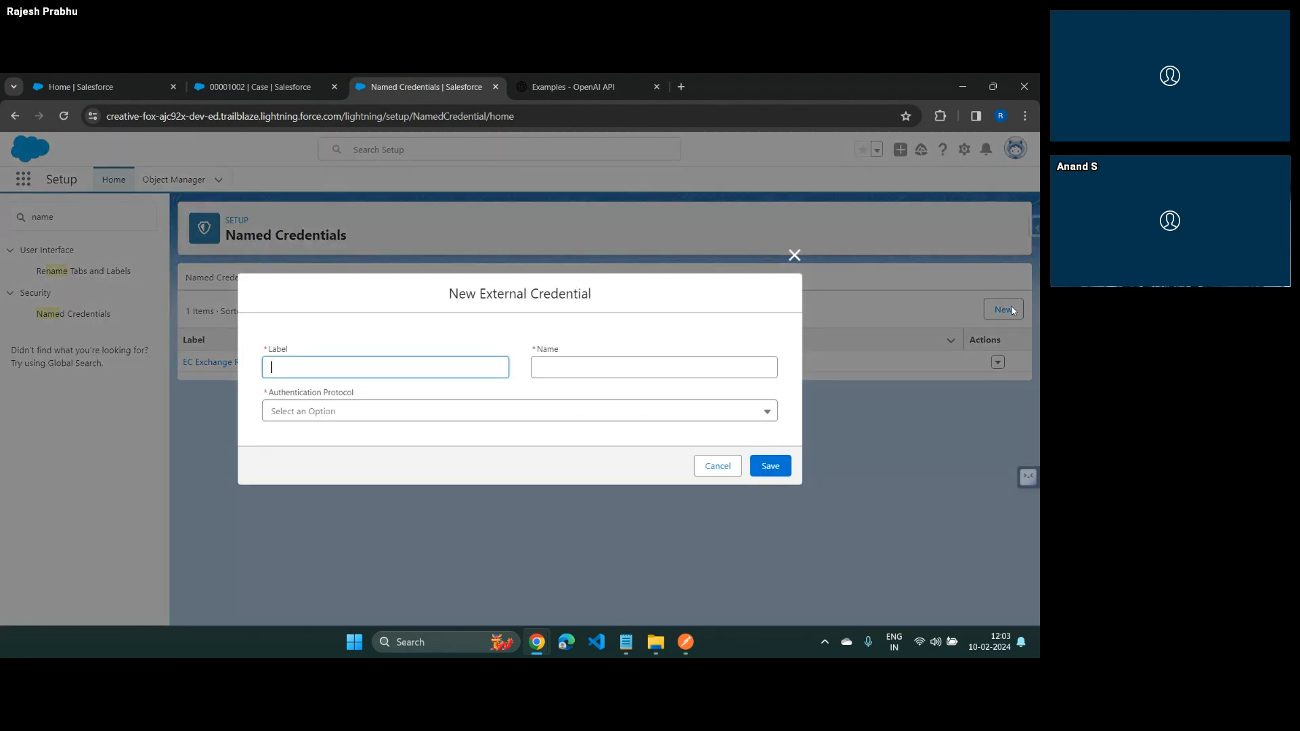
text(EC Feedback Classifier)
key(Tab)
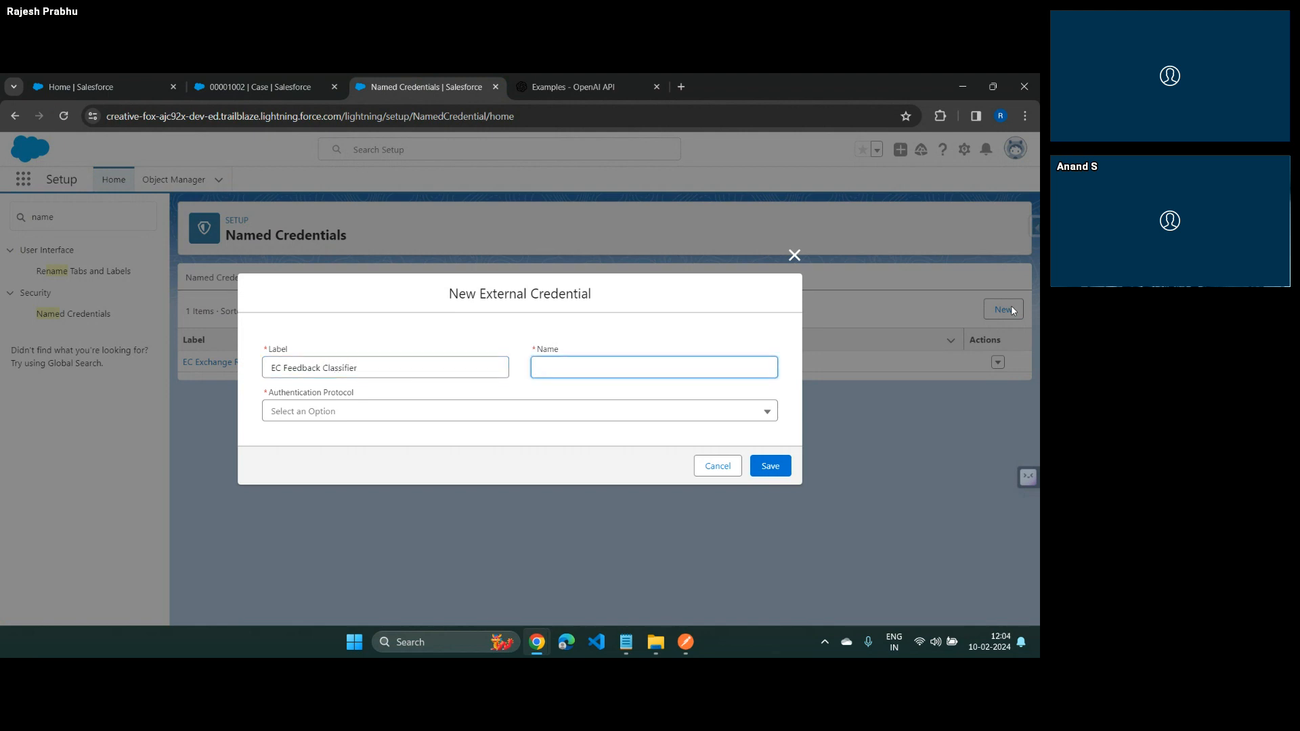
Set the new external credential's name to ECFeedbackClassifier by copying the label and removing its spaces
key(shift+Tab)
key(ctrl+c)
key(Tab)
key(ctrl+v)
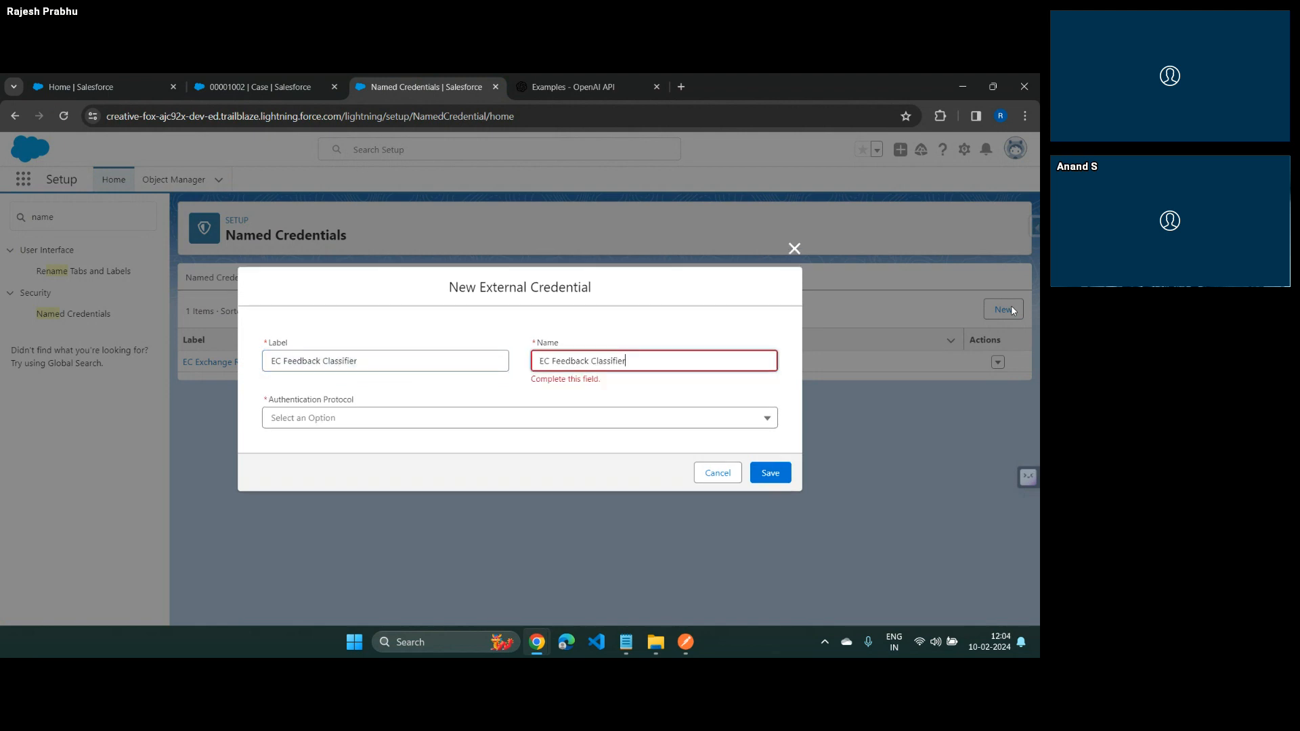
key(ctrl+Left)
key(BackSpace)
key(ctrl+Left)
key(BackSpace)
key(Tab)
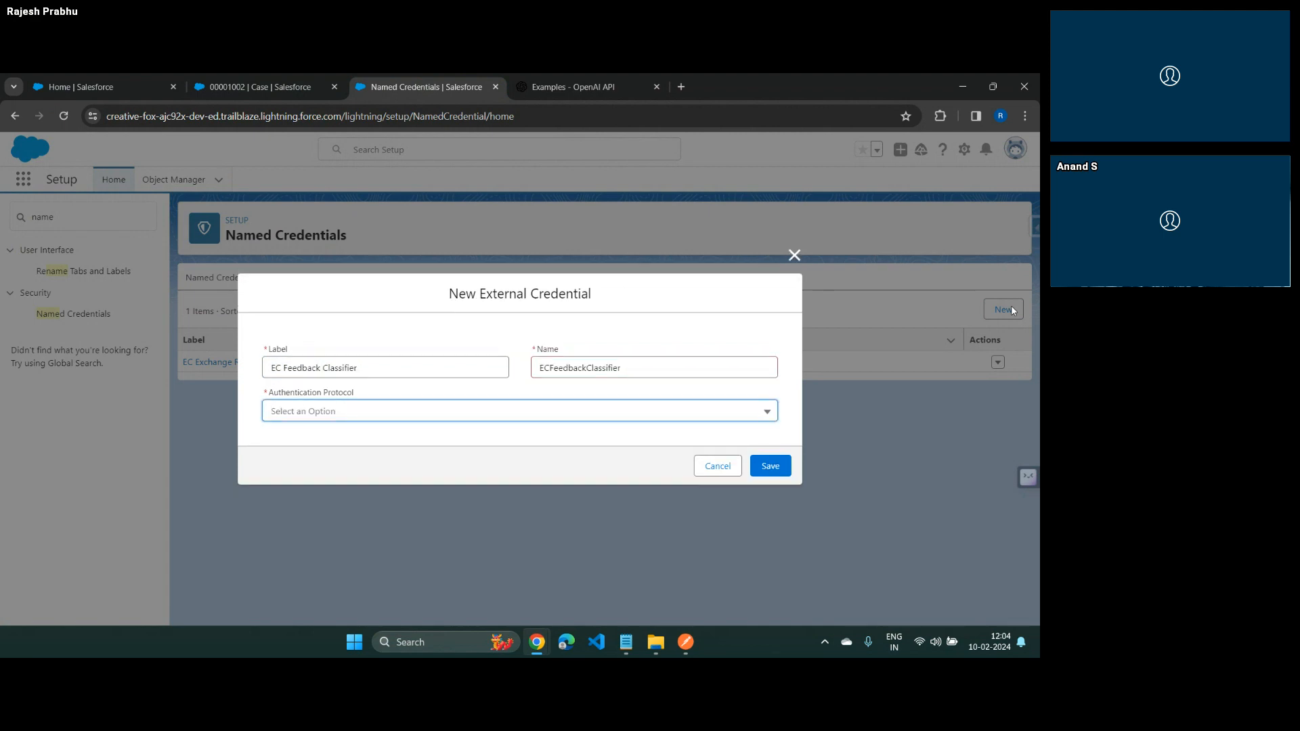
Choose Custom as the authentication protocol and save the external credential
click(689, 408)
click(351, 489)
click(770, 473)
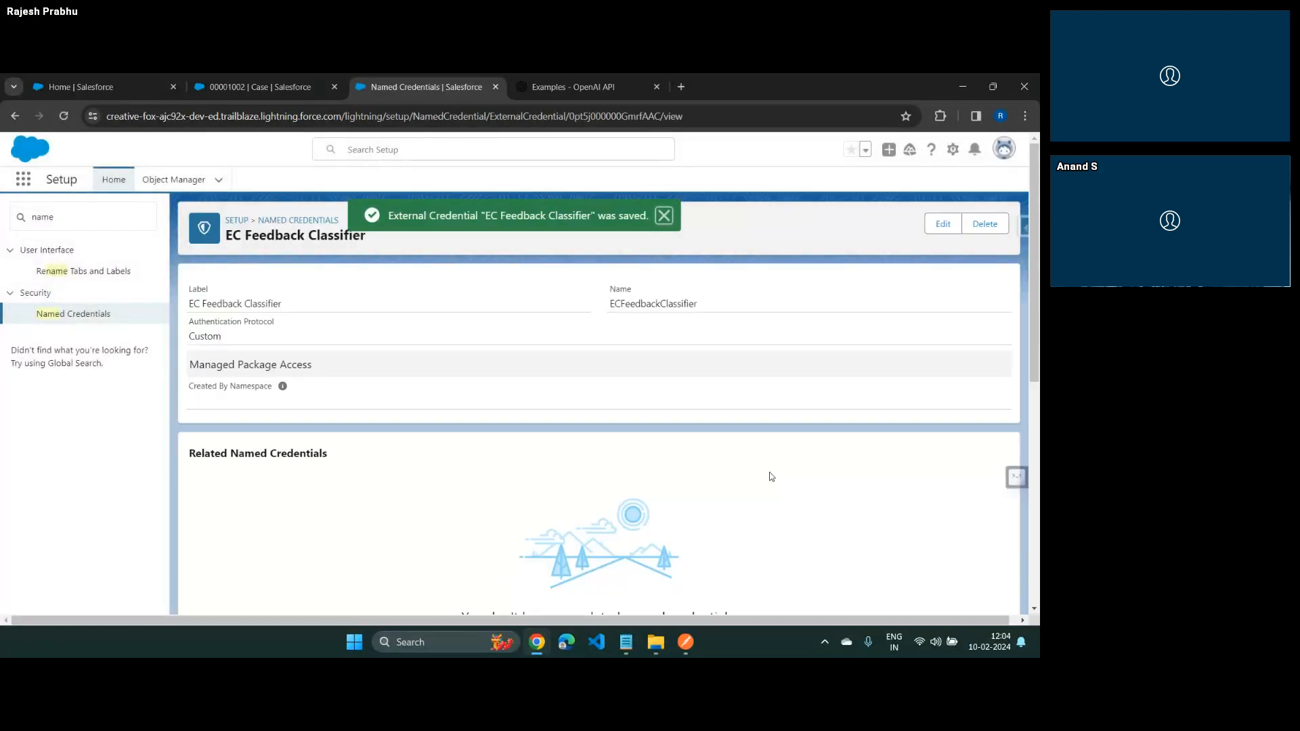
Create a principal with the parameter name Feedback Review Principal on the EC Feedback Classifier external credential and save it
scroll(769, 474, down, 4)
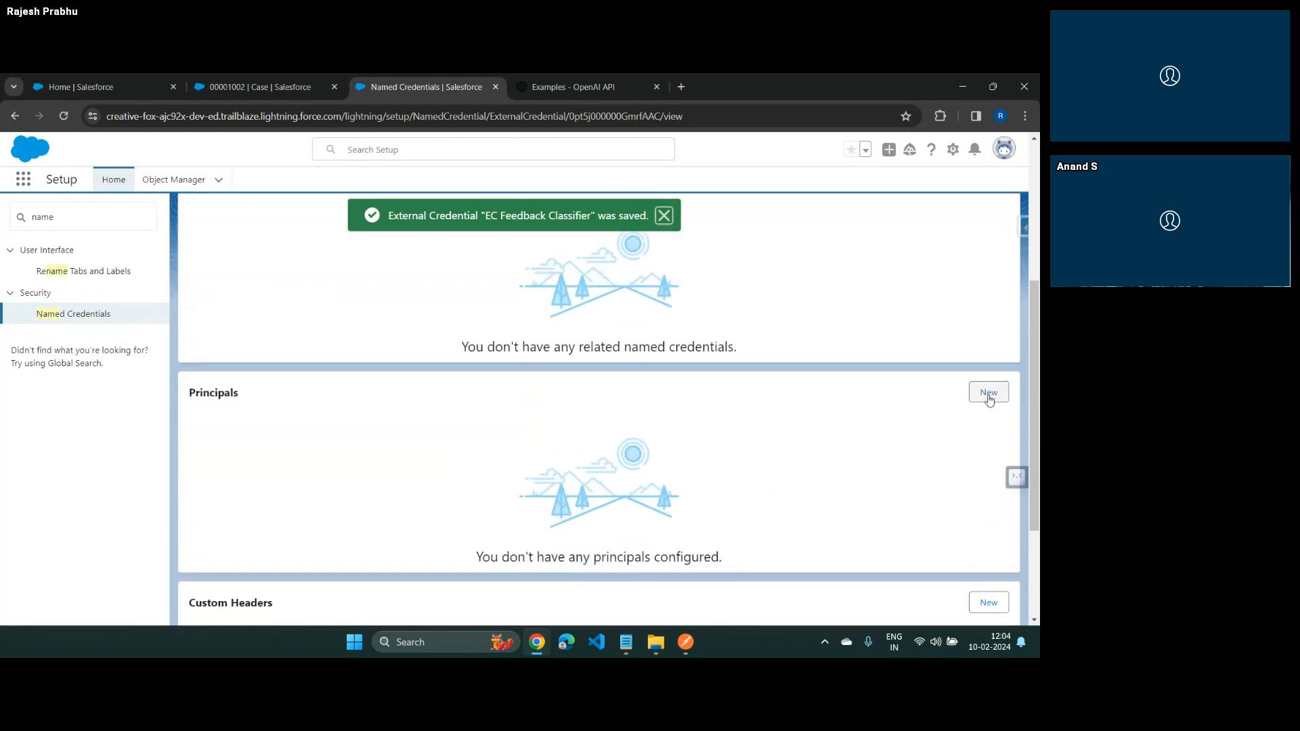
scroll(989, 396, up, 4)
scroll(989, 398, down, 4)
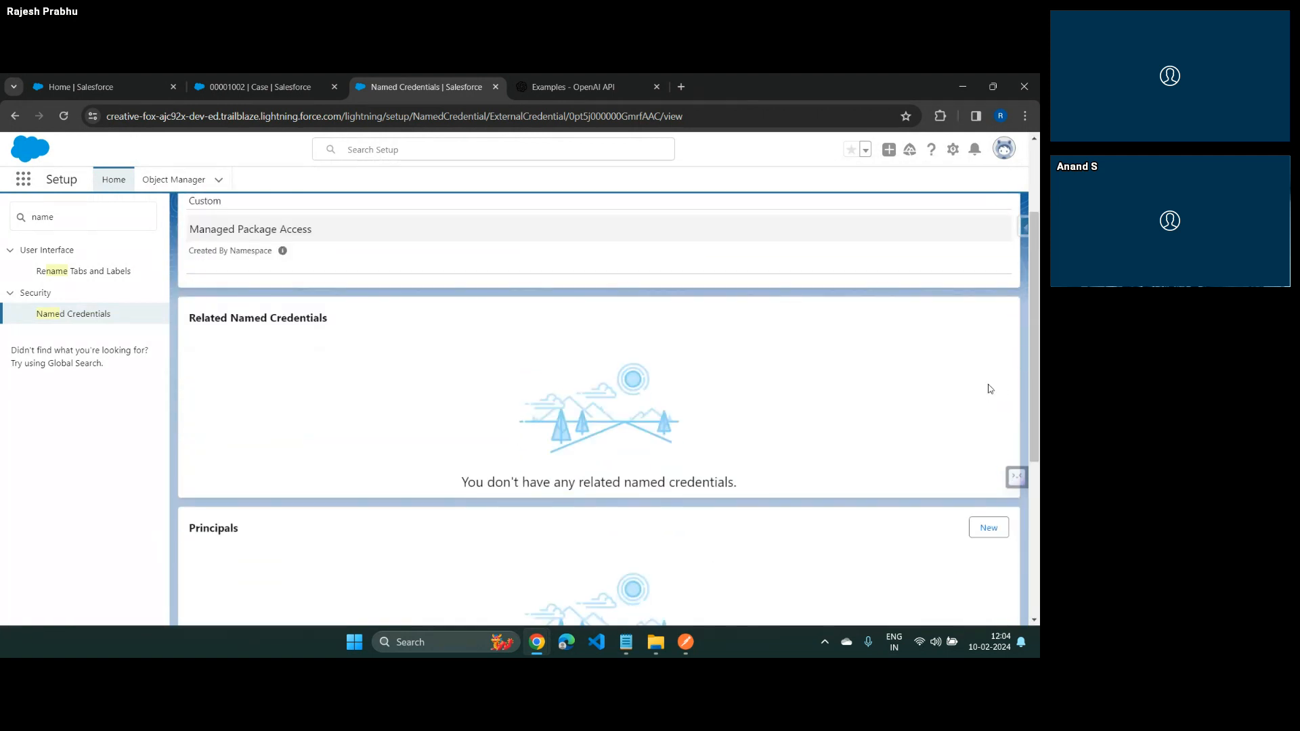
click(1005, 399)
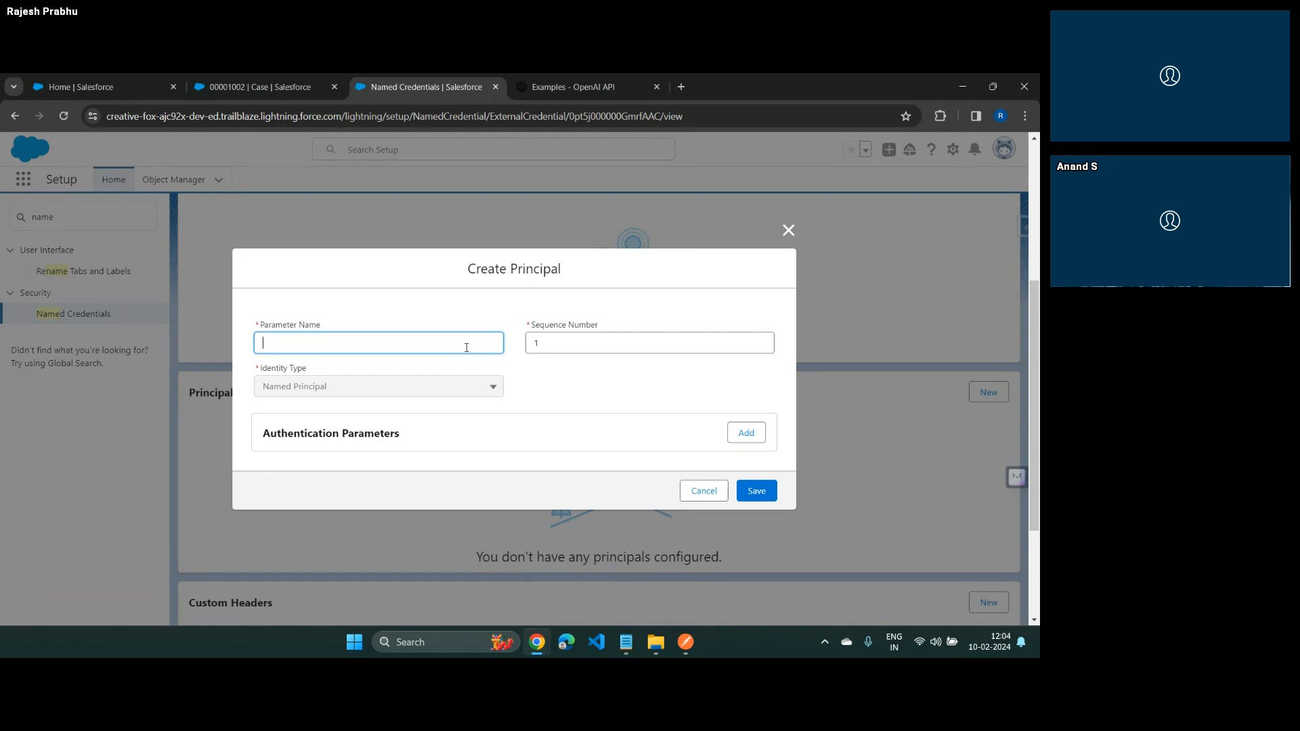
text(Review )
text(Fee)
text(dback )
text( Pricipa)
key(BackSpace)
key(BackSpace)
text(ncipal)
key(Tab)
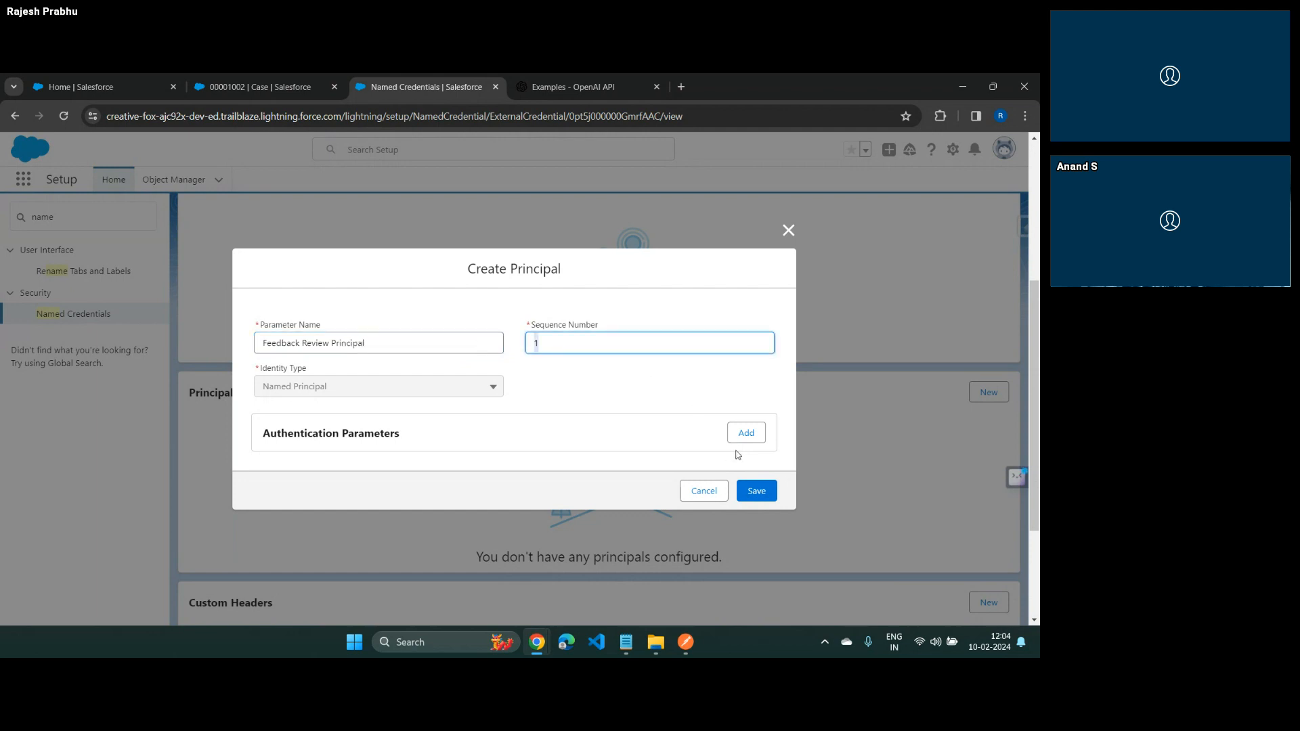
click(753, 492)
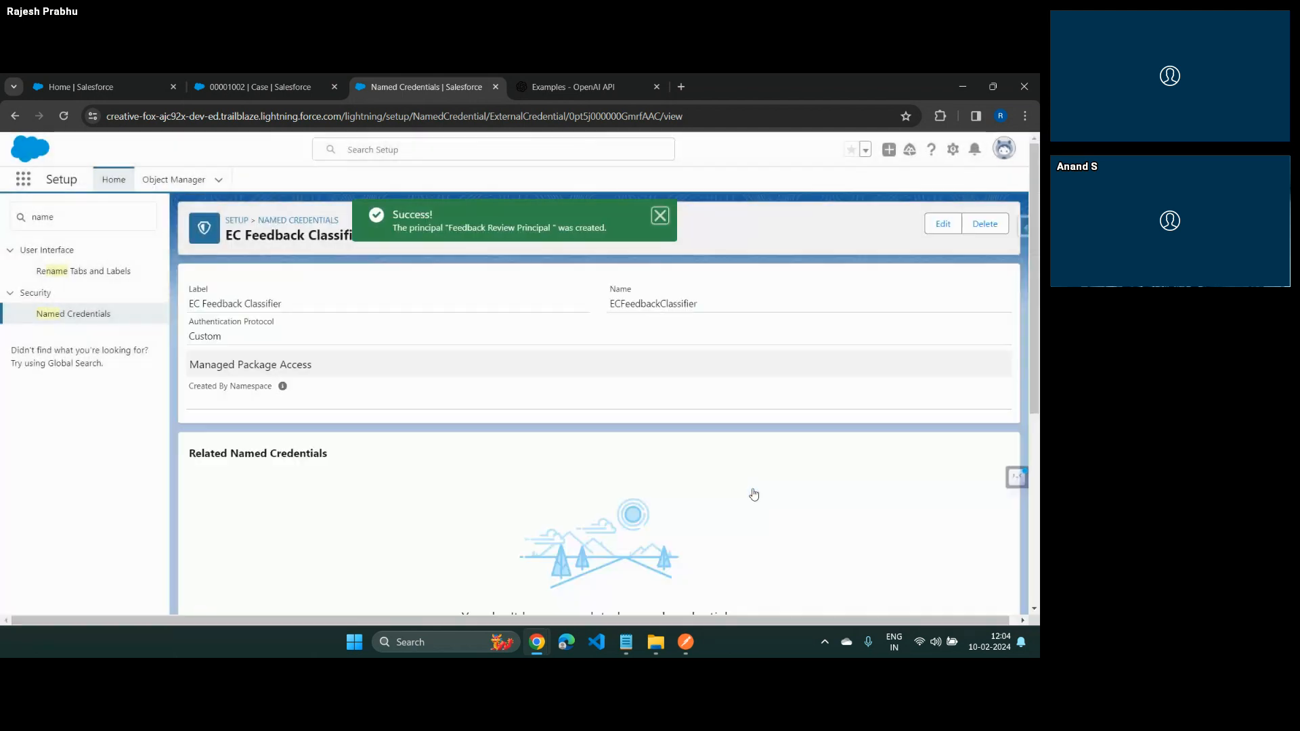
scroll(754, 489, down, 2)
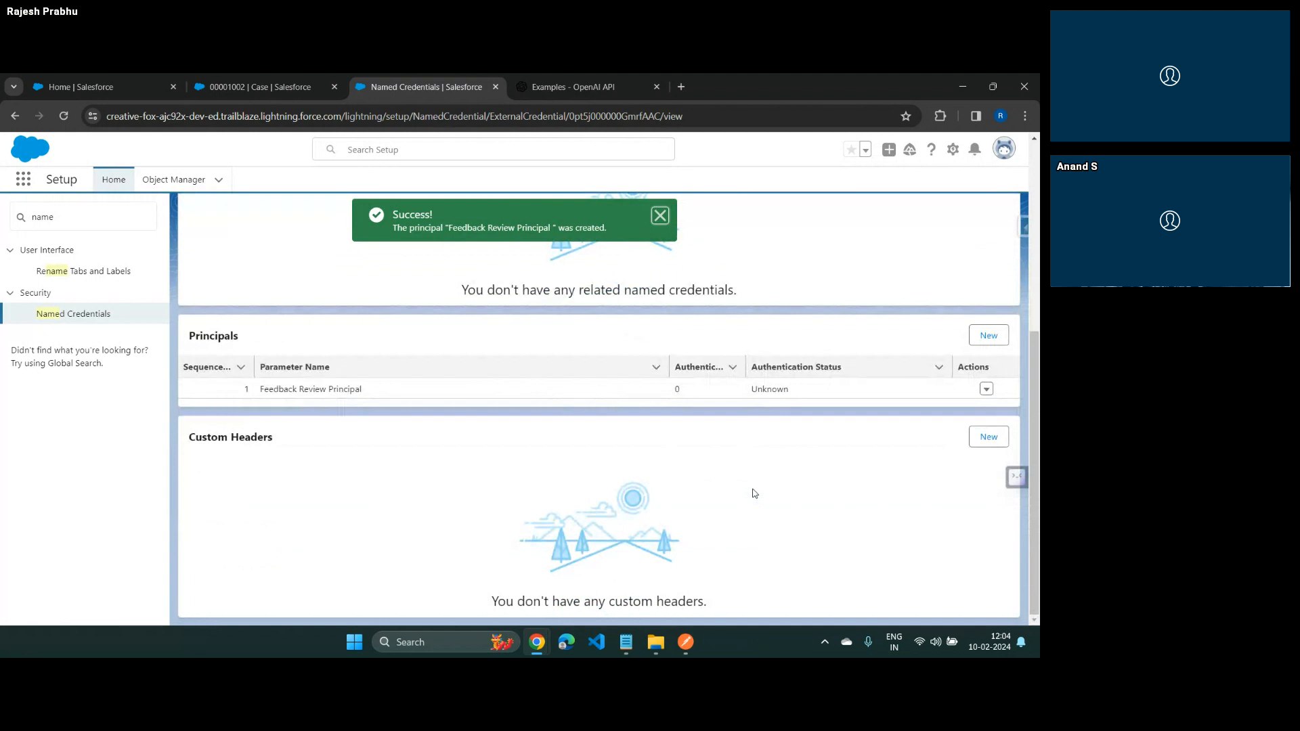
scroll(754, 493, up, 5)
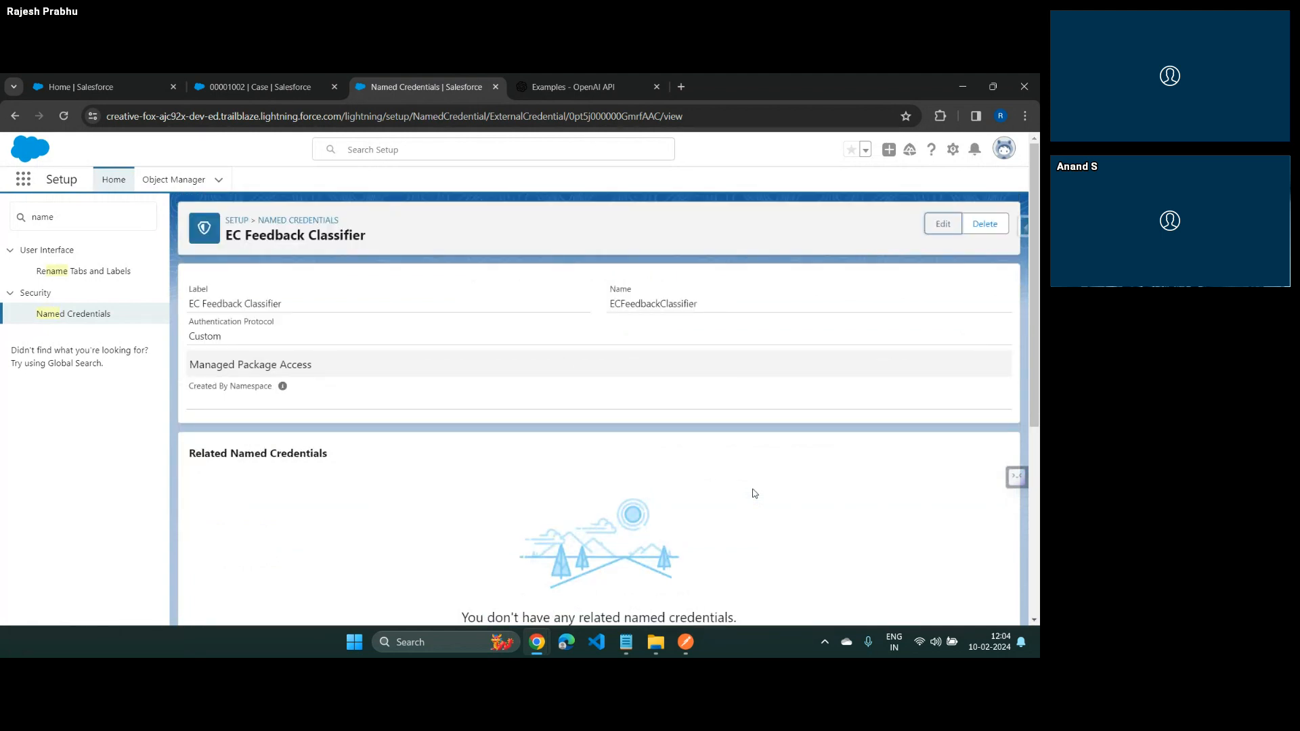
Review the headers of the Feedback Classifier request in Postman, and return to the external credential's custom headers in Salesforce
scroll(753, 493, down, 5)
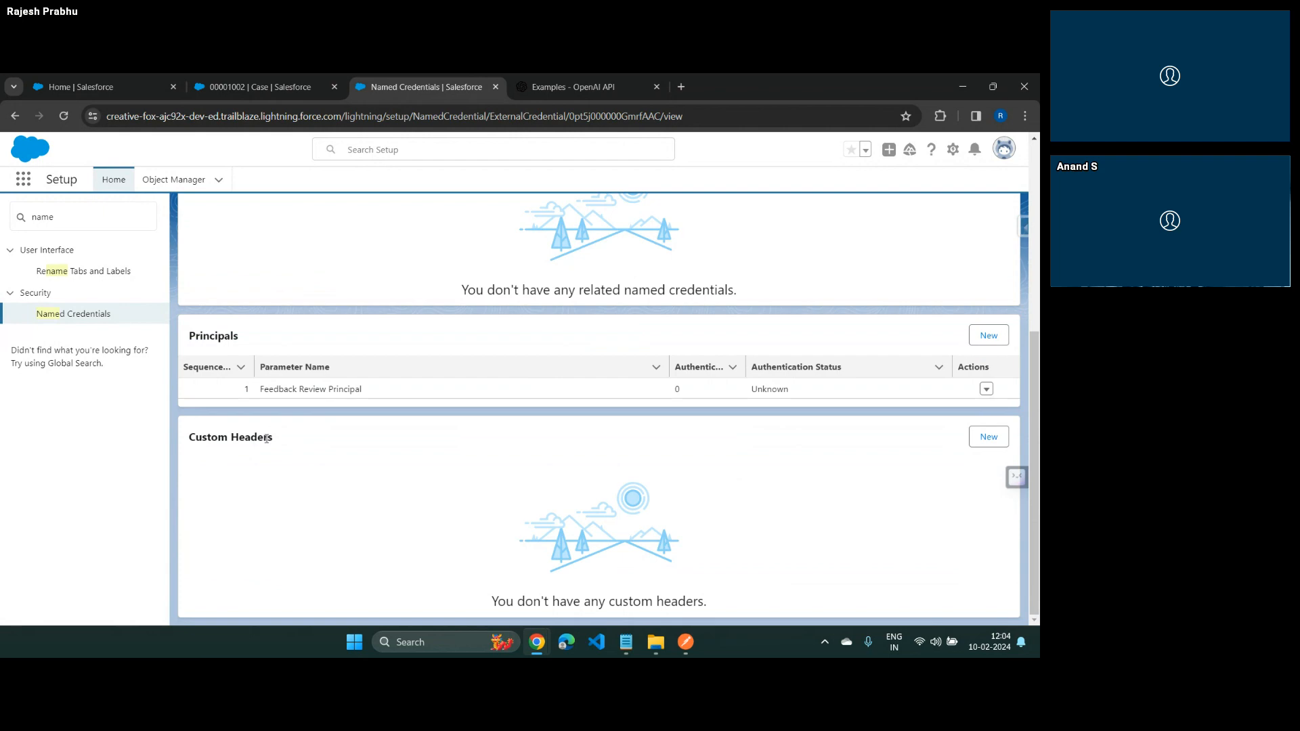
key(alt+Tab)
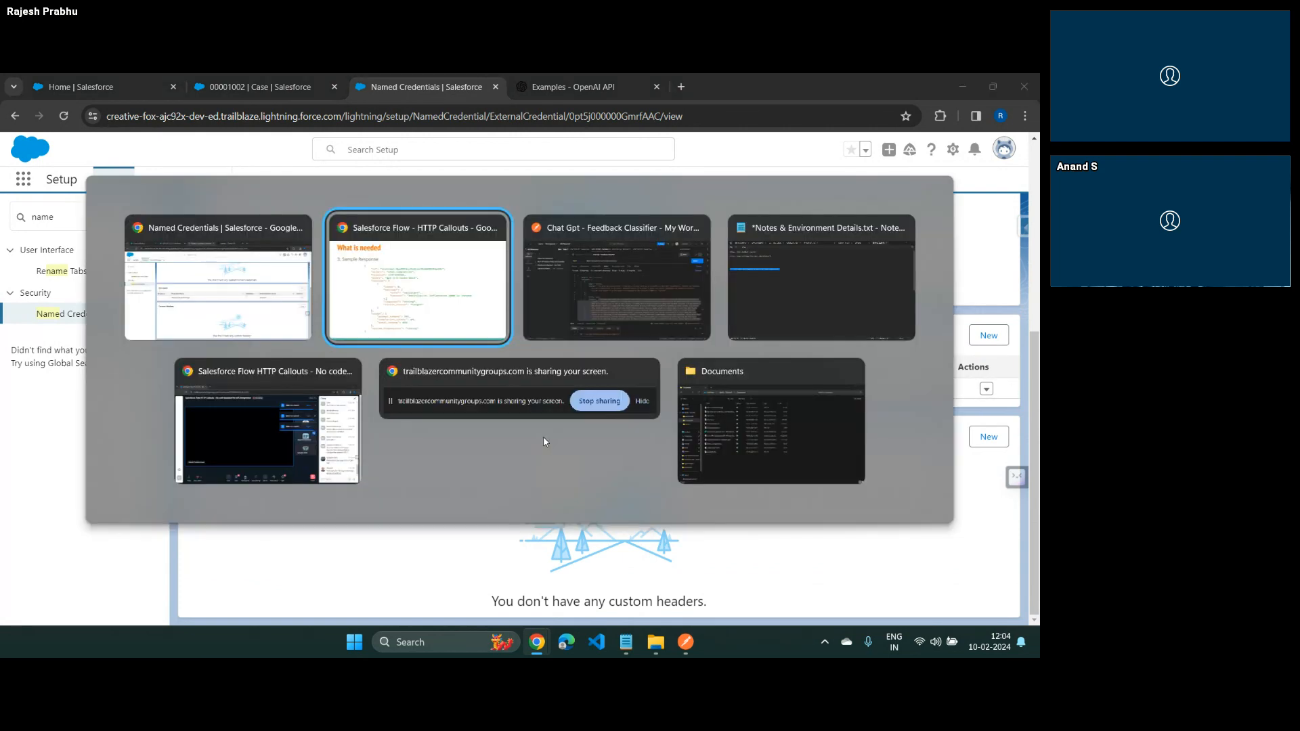
key(alt+Tab)
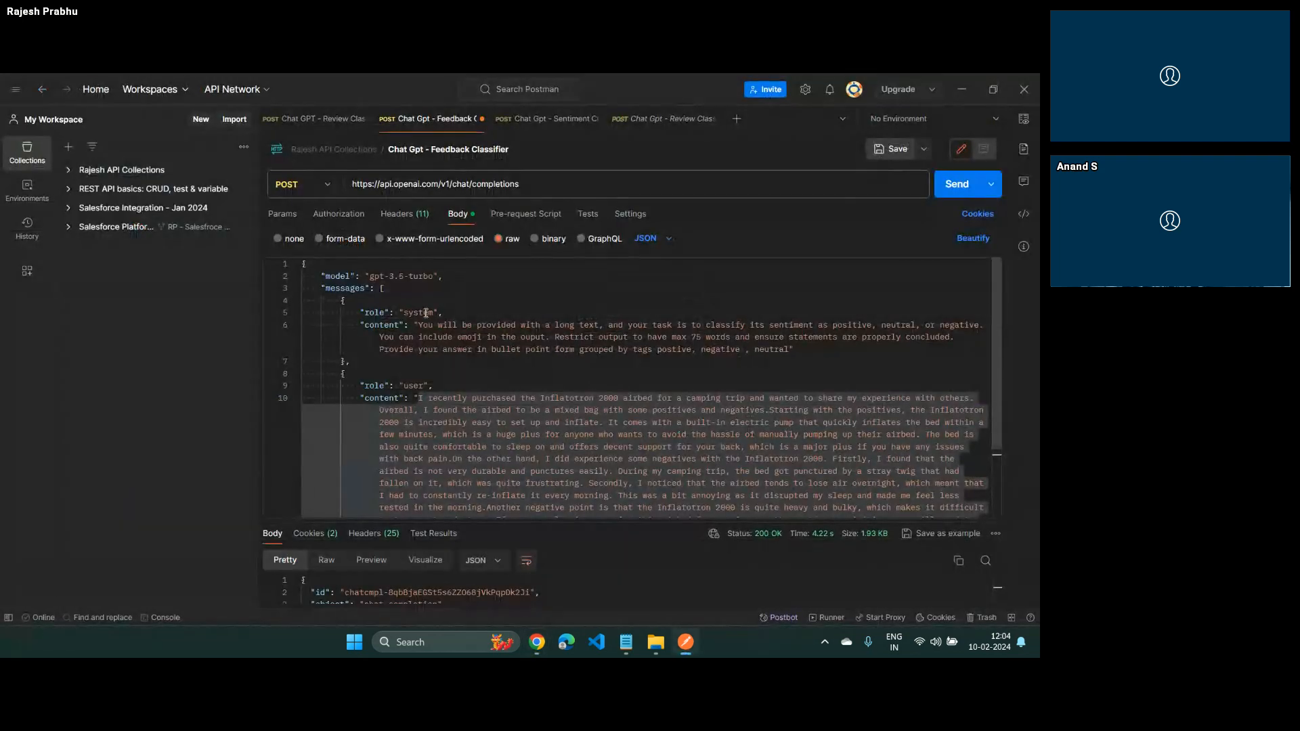
click(384, 215)
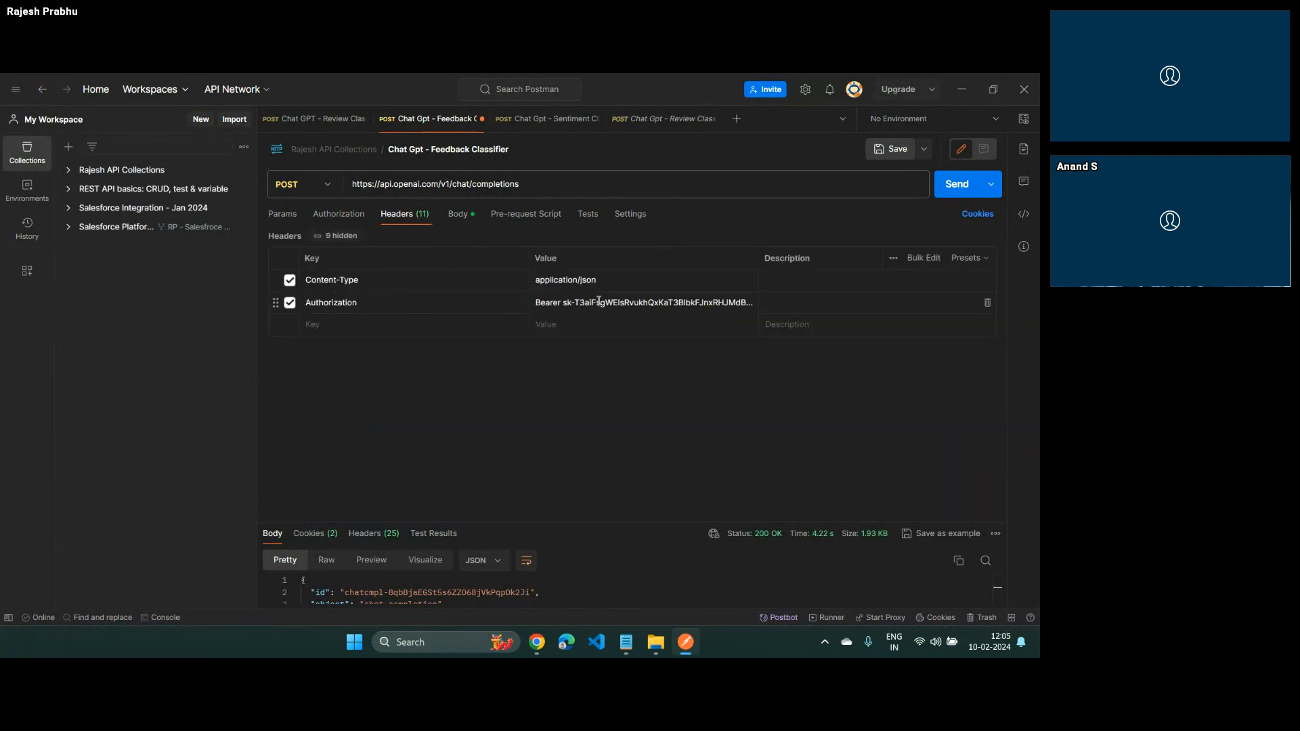
key(alt+Tab)
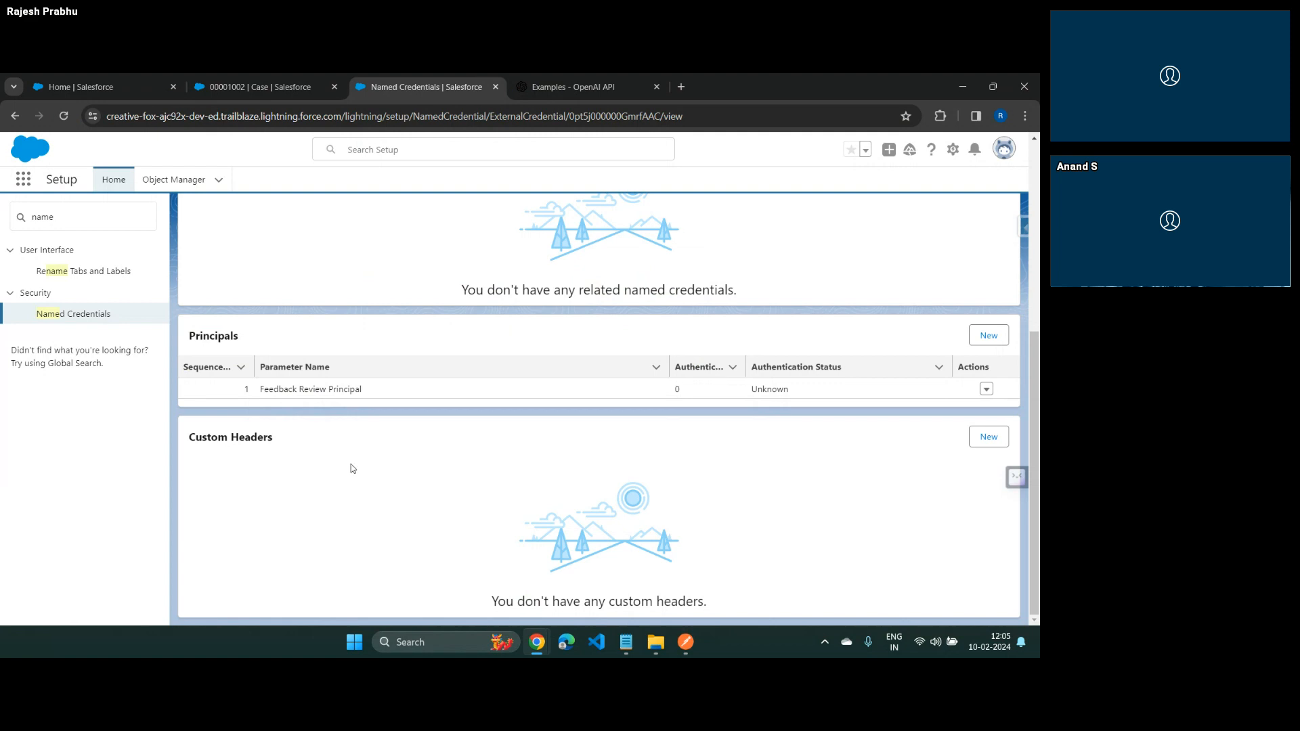
Start a new custom header and select the Content-Type header name in the API request of OpenAI's Review classifier example
click(986, 437)
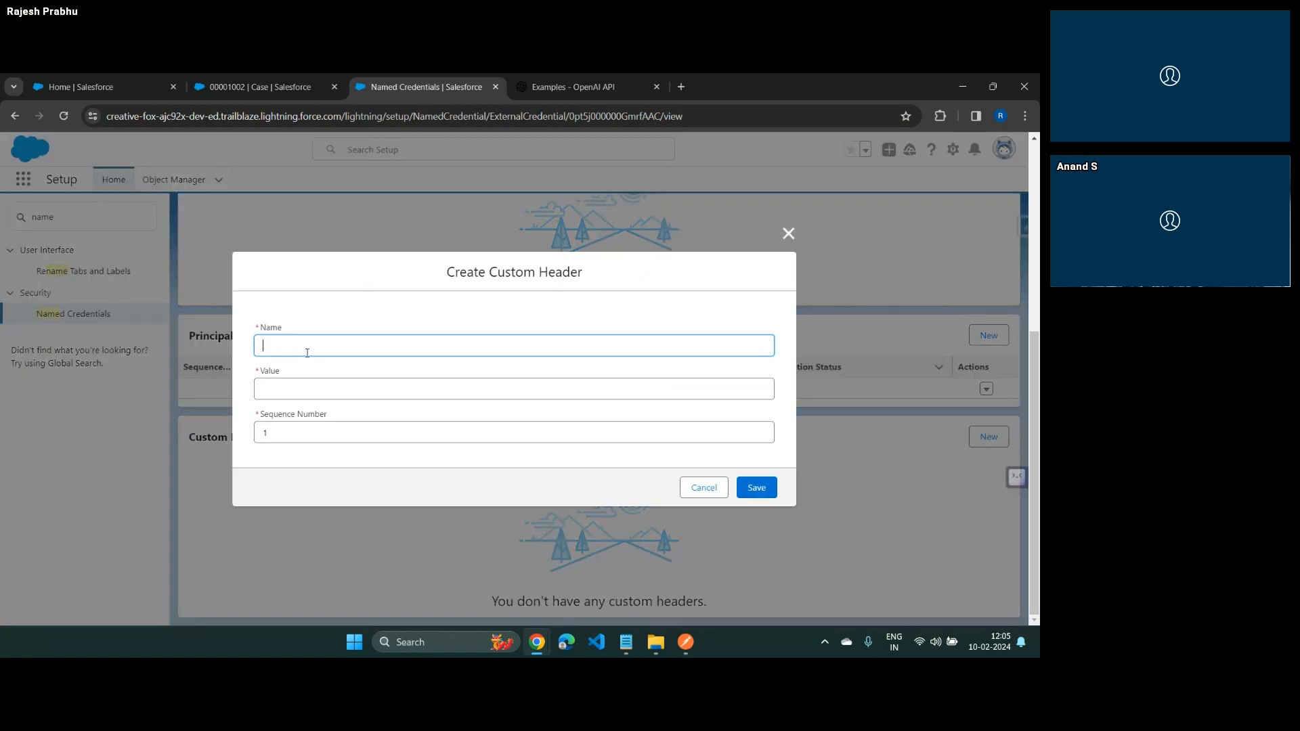
key(alt+Tab)
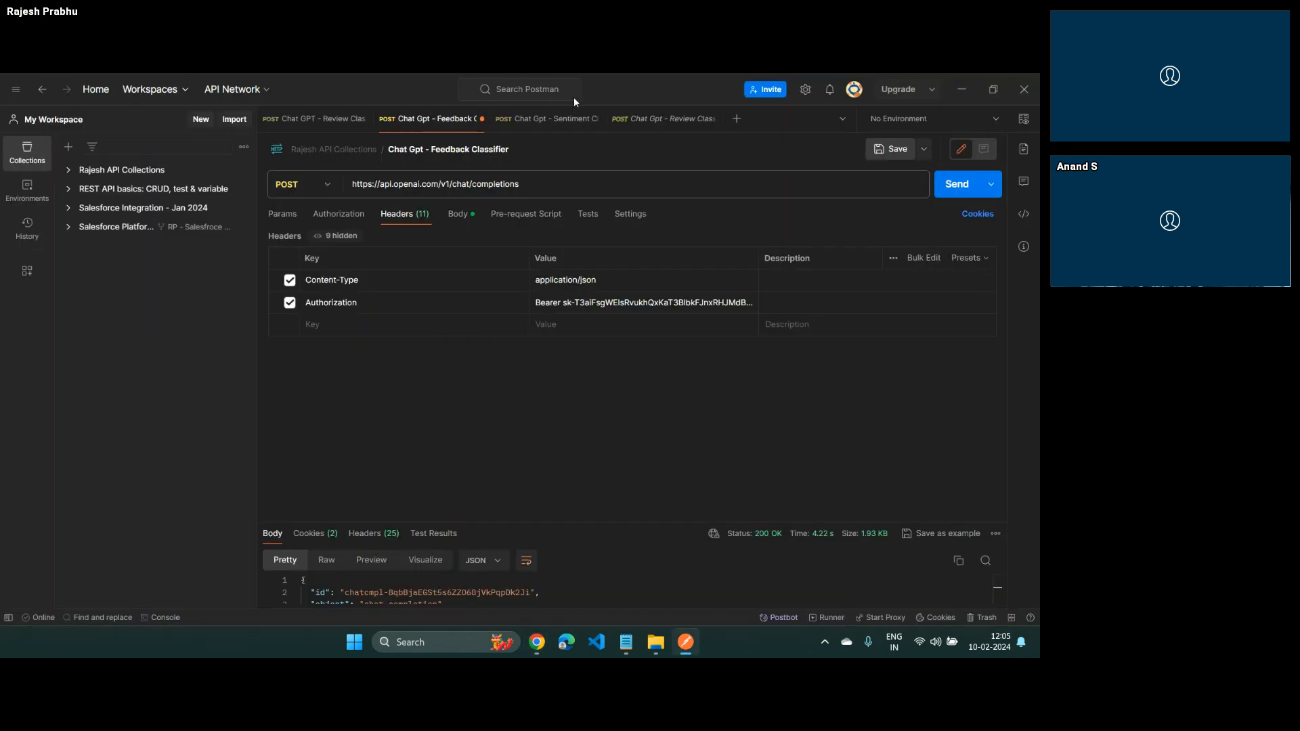
key(alt+Tab)
click(567, 84)
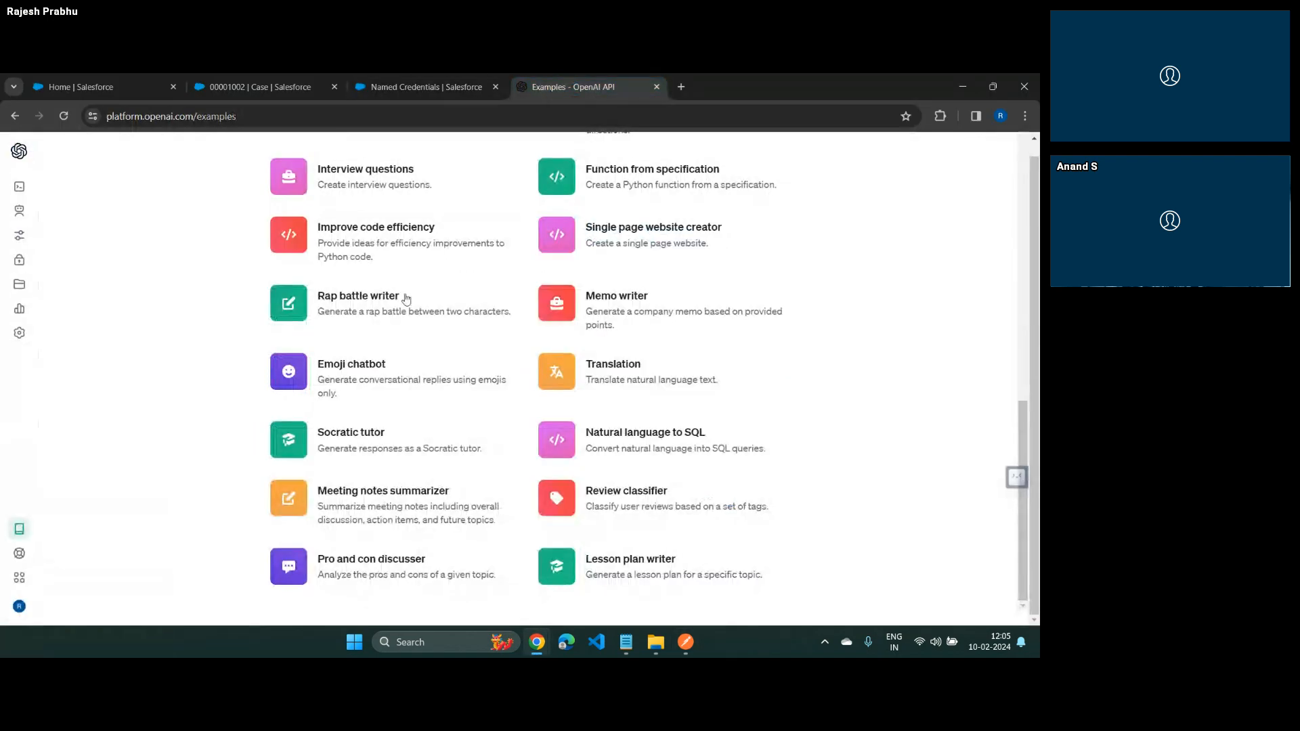
click(608, 497)
scroll(460, 454, down, 15)
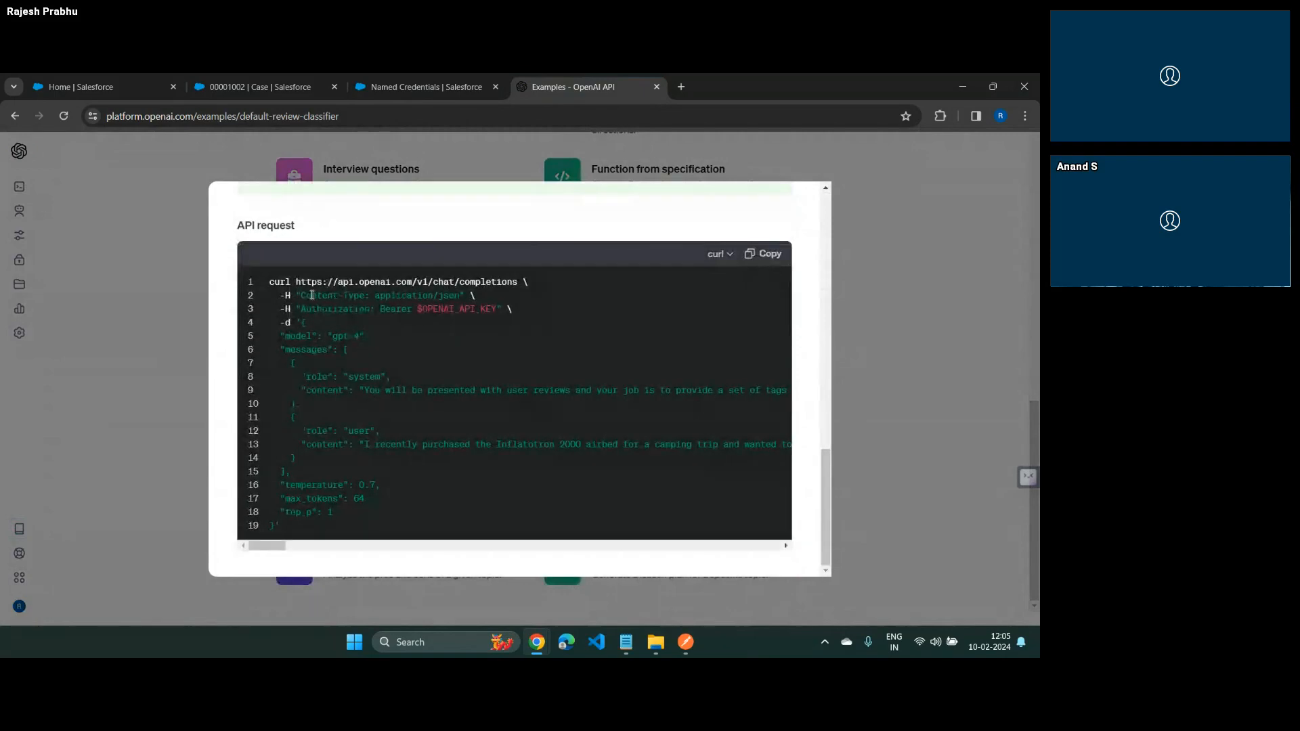
drag(300, 296, 365, 296)
Return to the Salesforce custom header and paste Content-Type as its name
key(alt+Tab)
key(alt+Tab)
key(alt+Tab)
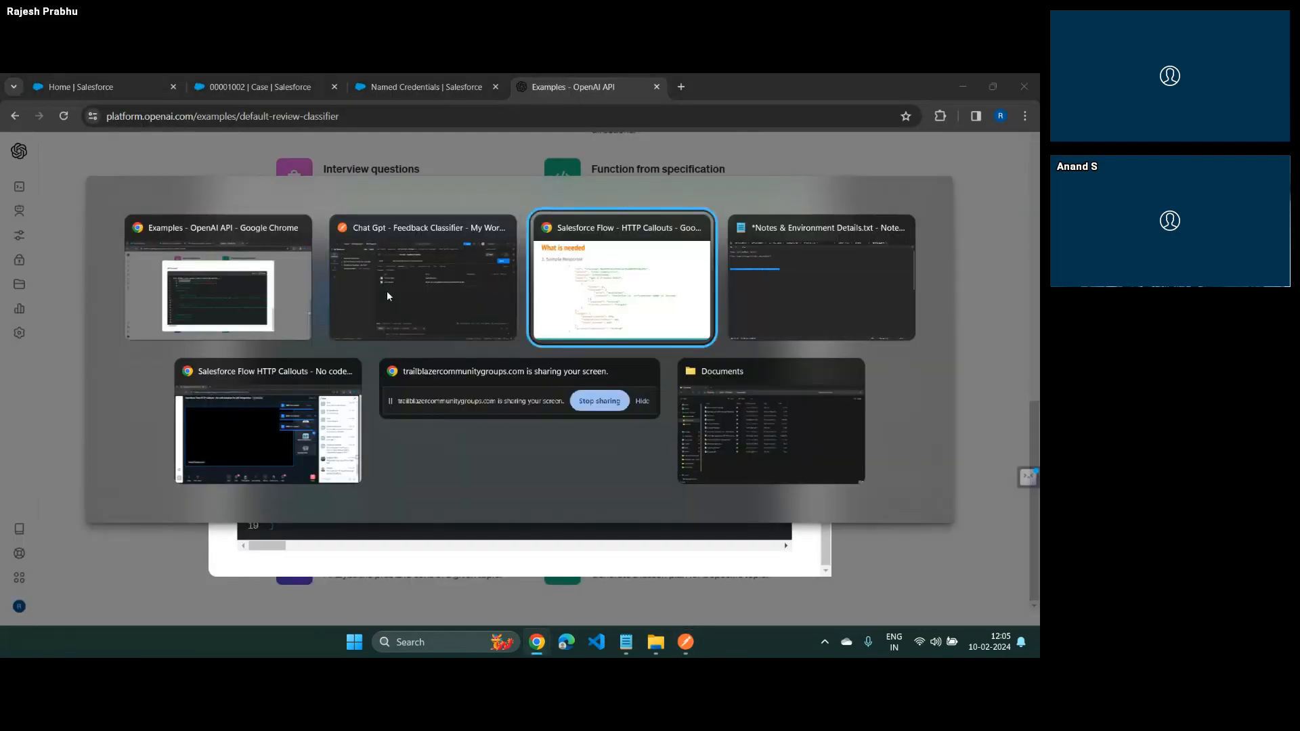
key(alt+shift+Tab)
key(alt+shift+Tab)
click(426, 84)
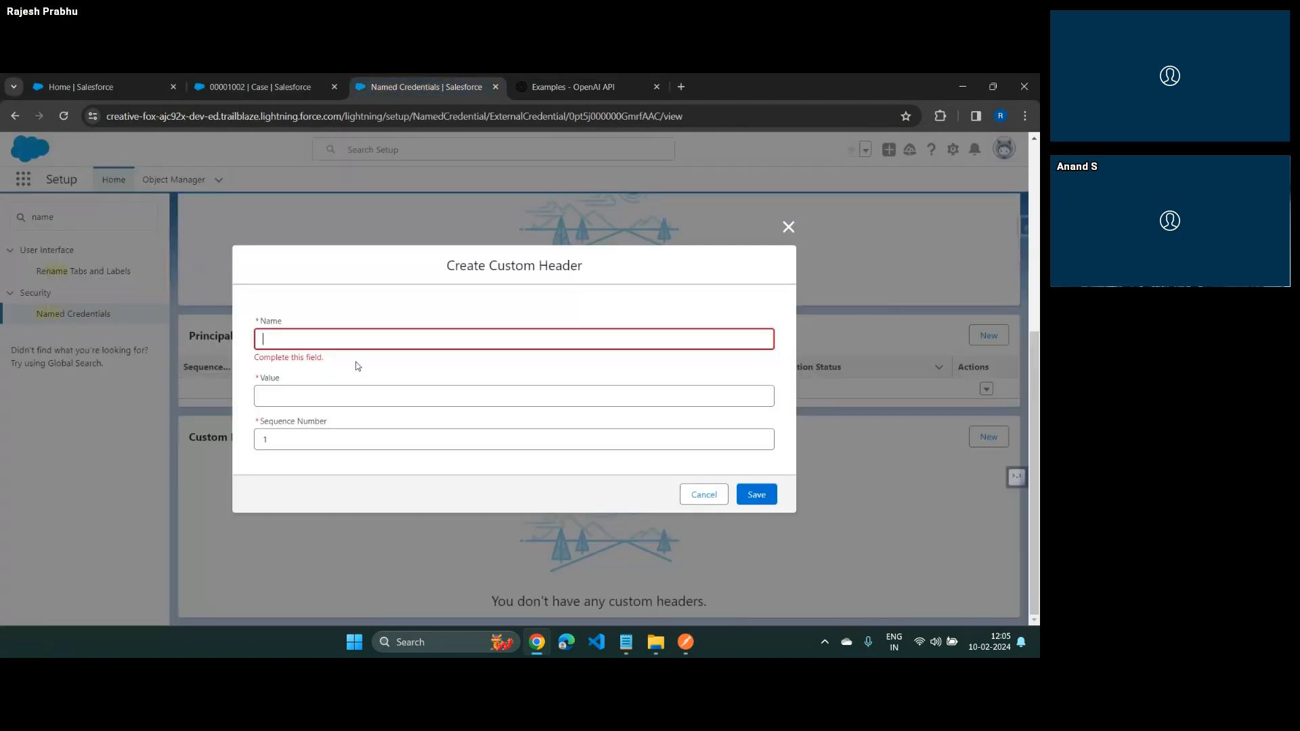
key(ctrl+v)
key(Tab)
Copy application/json from the Postman request headers into the Content-Type header's value and save the header in Salesforce
key(alt+Tab)
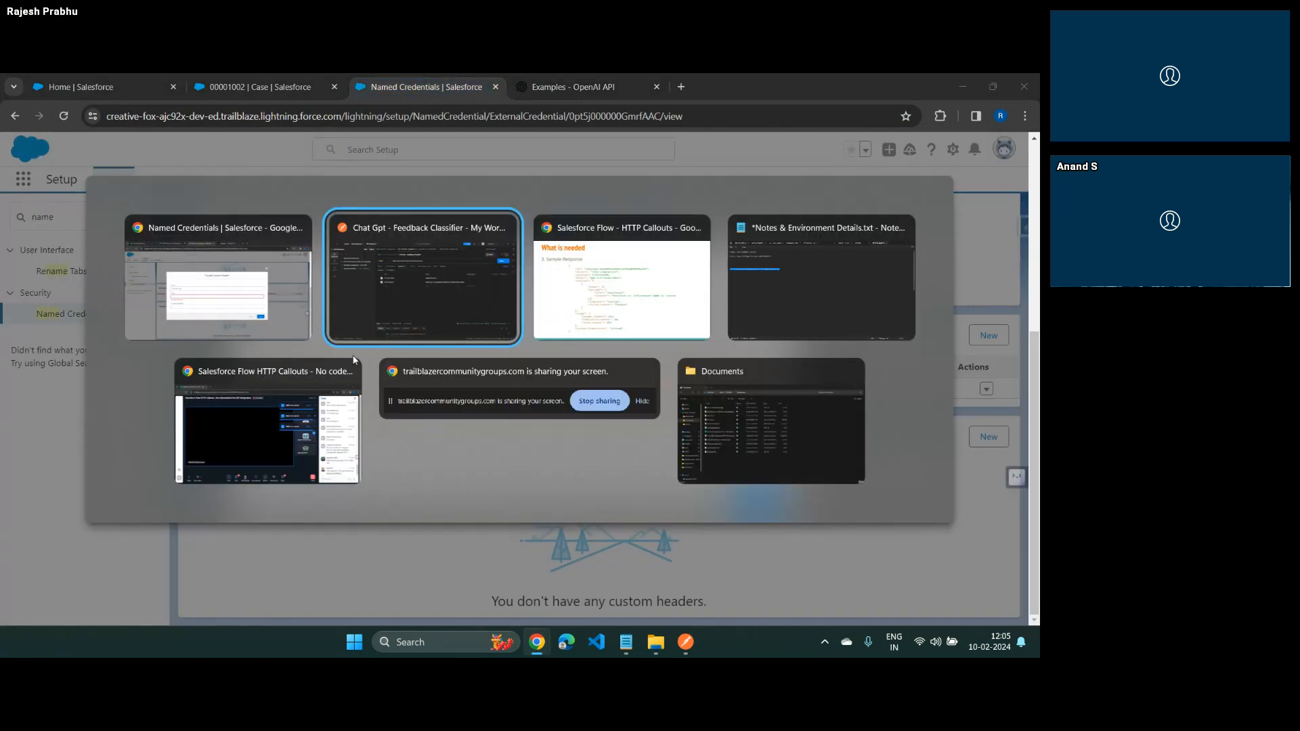
key(ctrl+a)
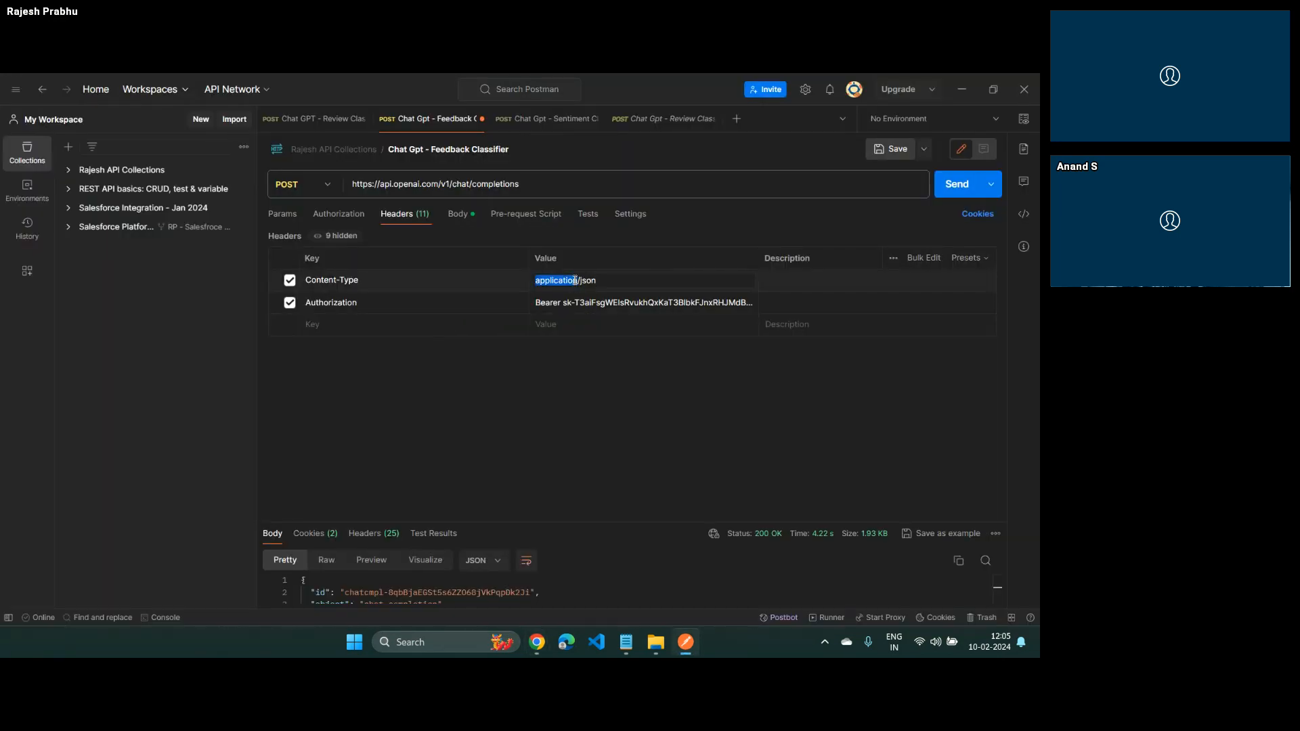
key(ctrl+c)
key(alt+Tab)
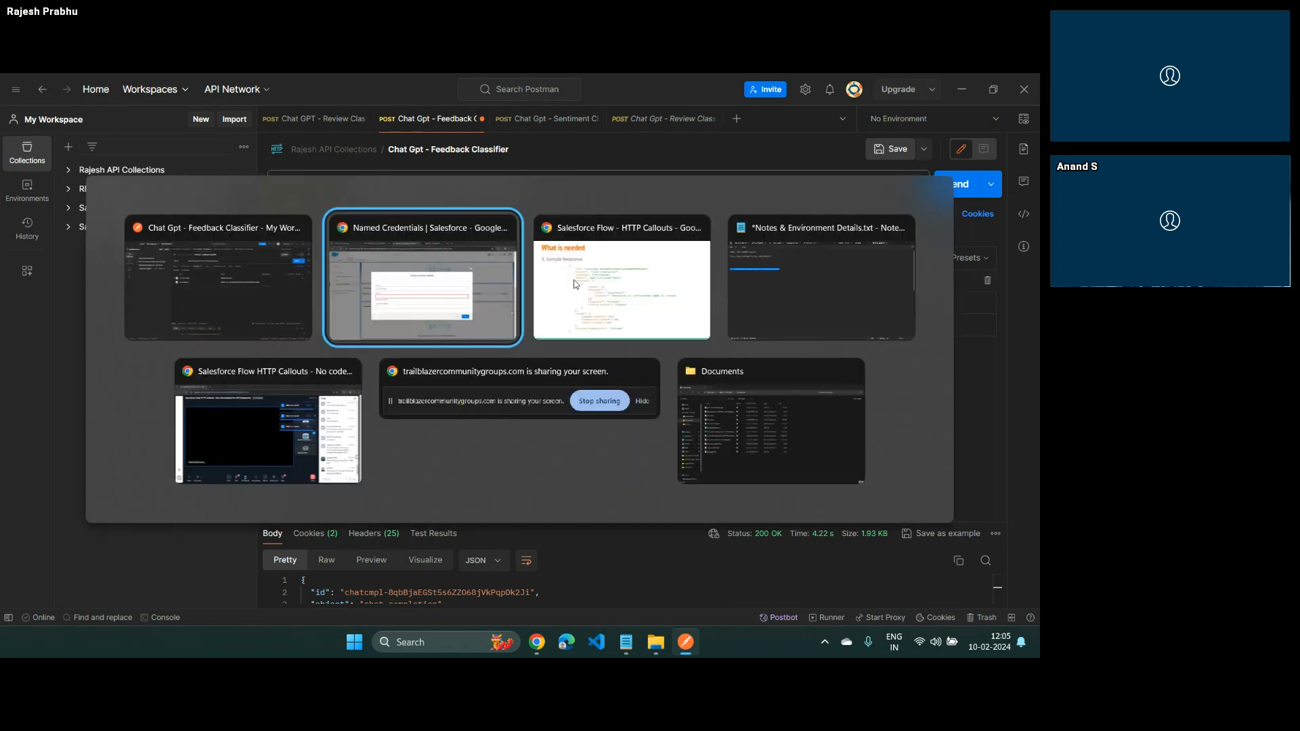
key(ctrl+v)
key(Tab)
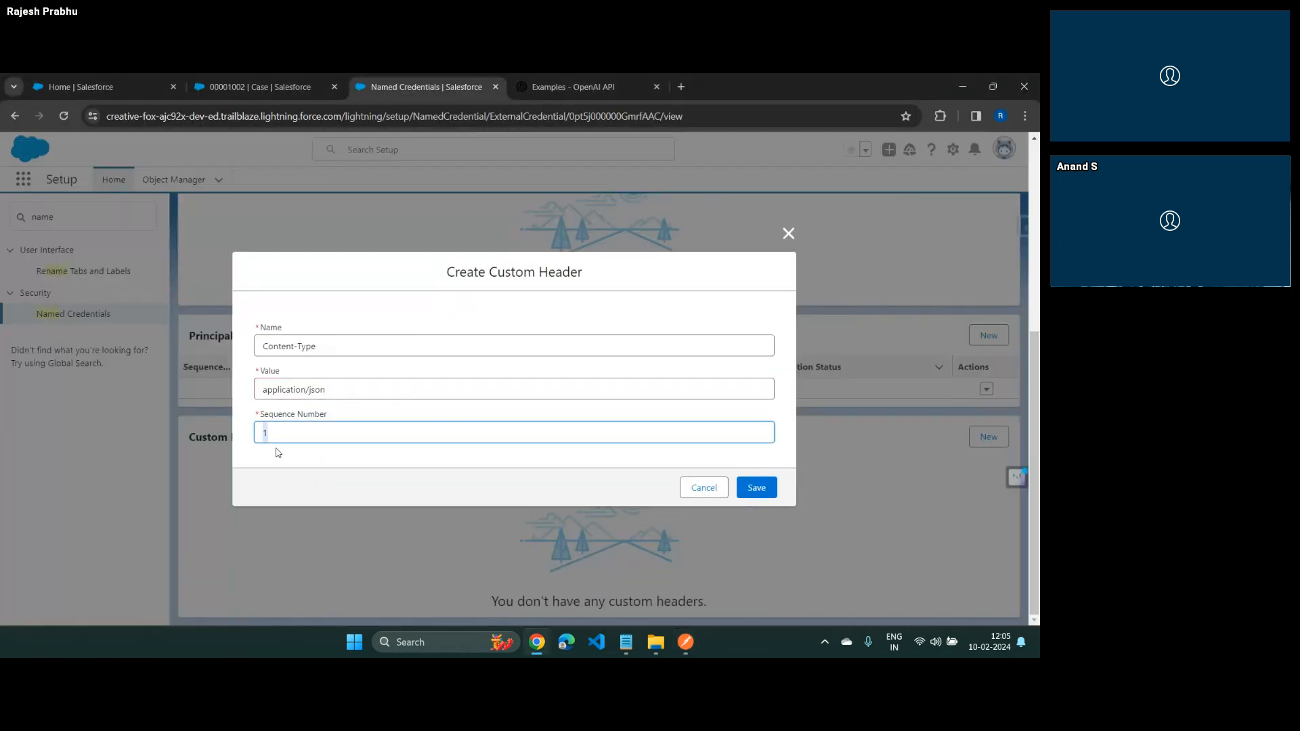
click(756, 488)
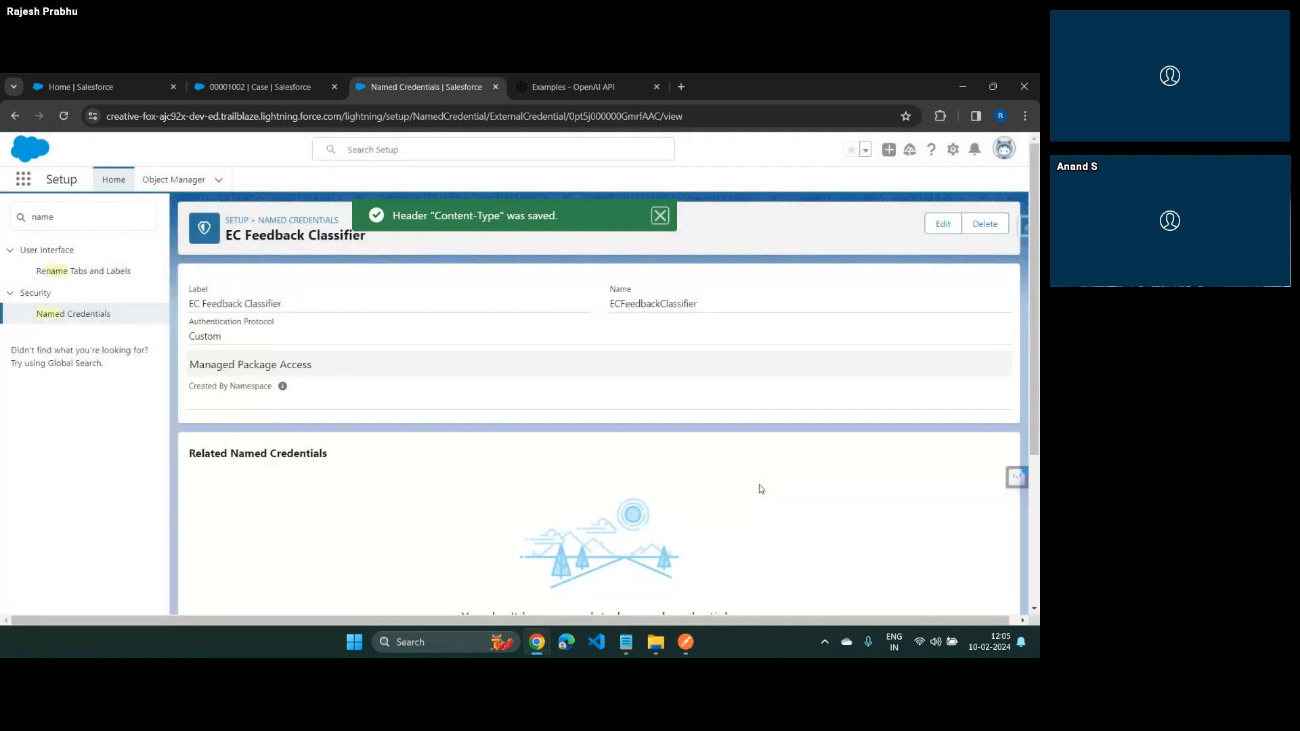
Start a second custom header on the external credential and name it Authorization, copying the name from the Postman request
scroll(760, 488, down, 3)
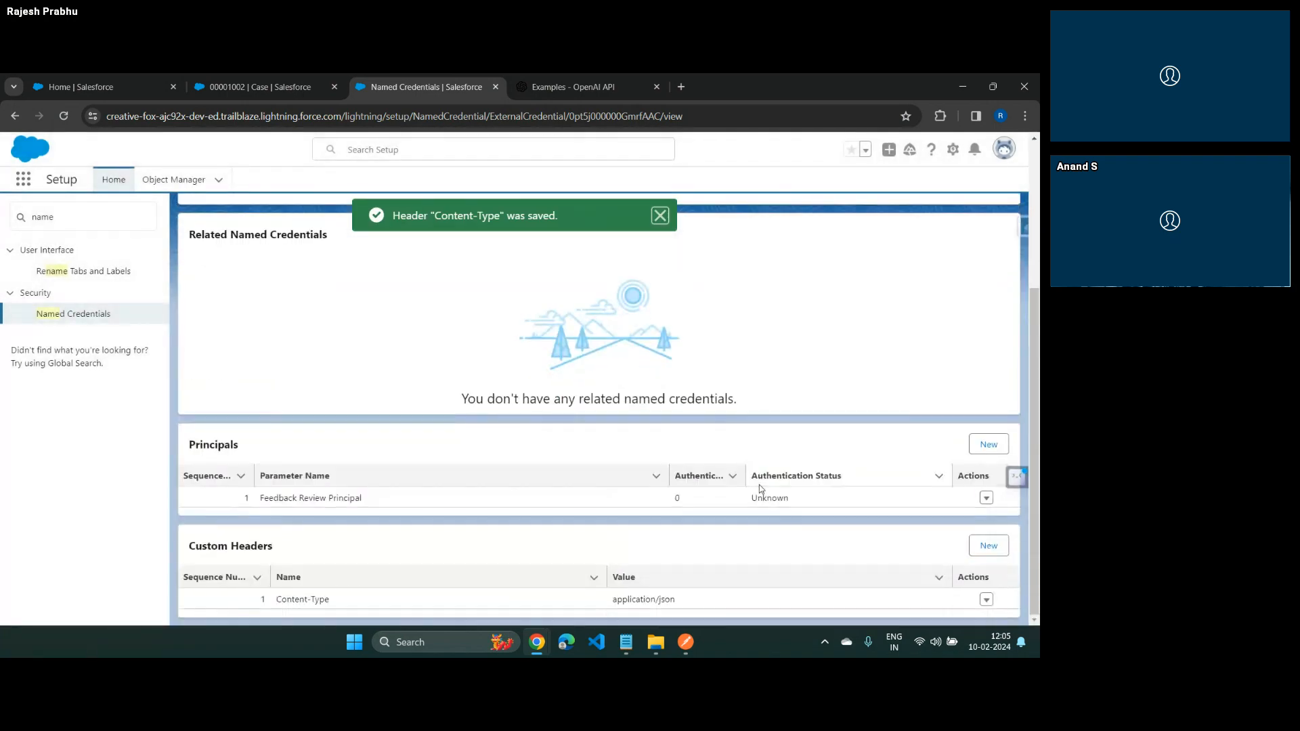
click(988, 545)
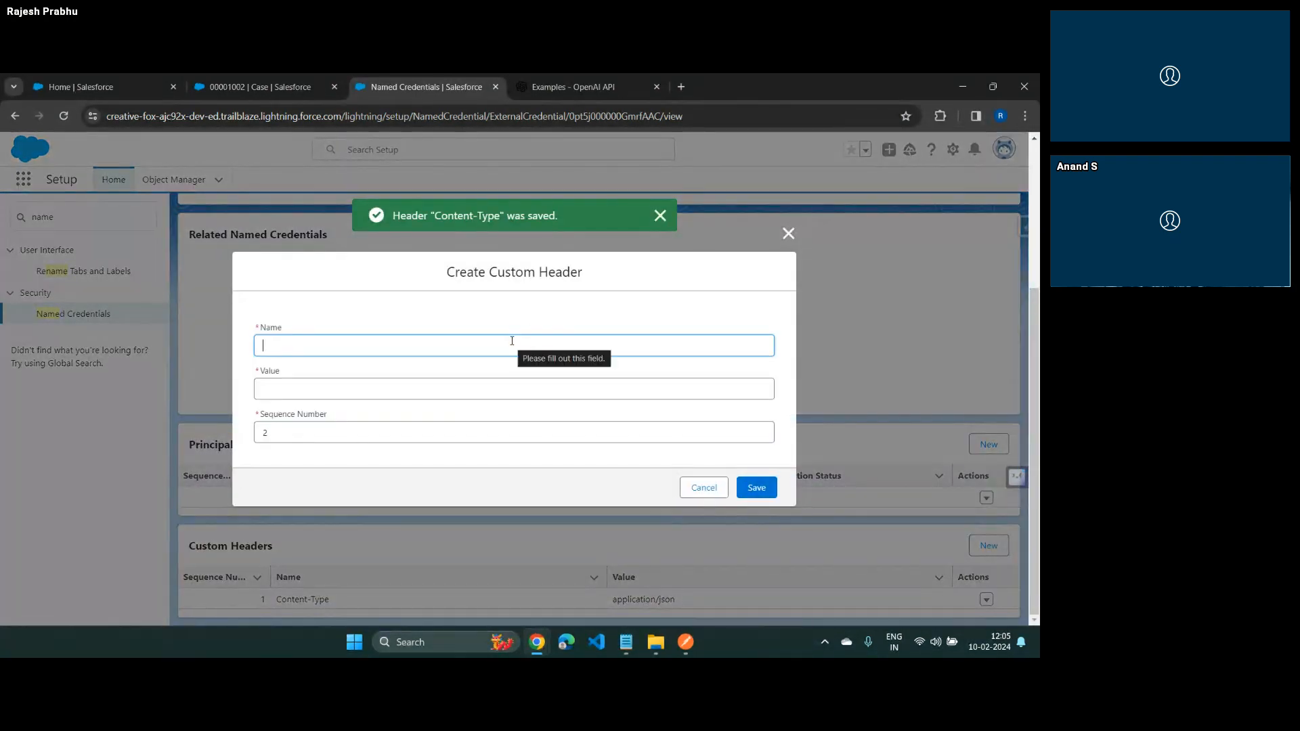
key(alt+Tab)
double_click(334, 300)
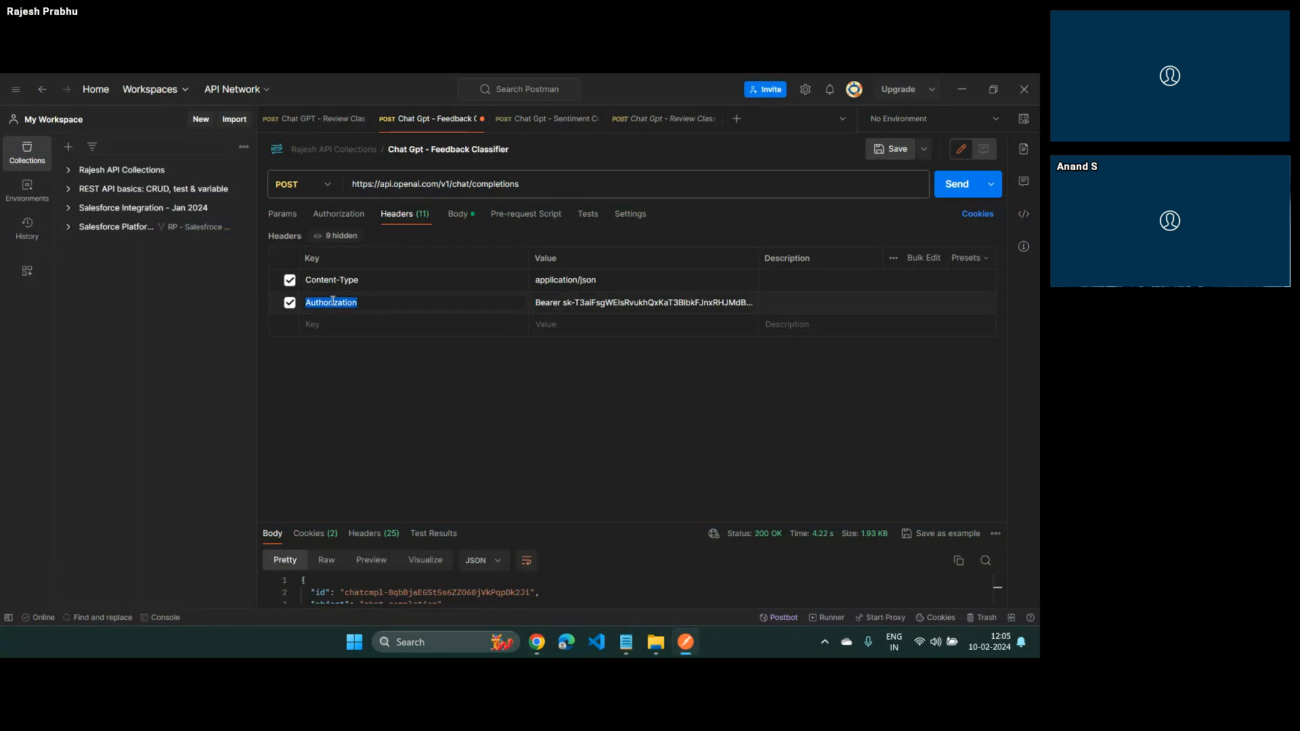
key(alt+Tab)
key(ctrl+v)
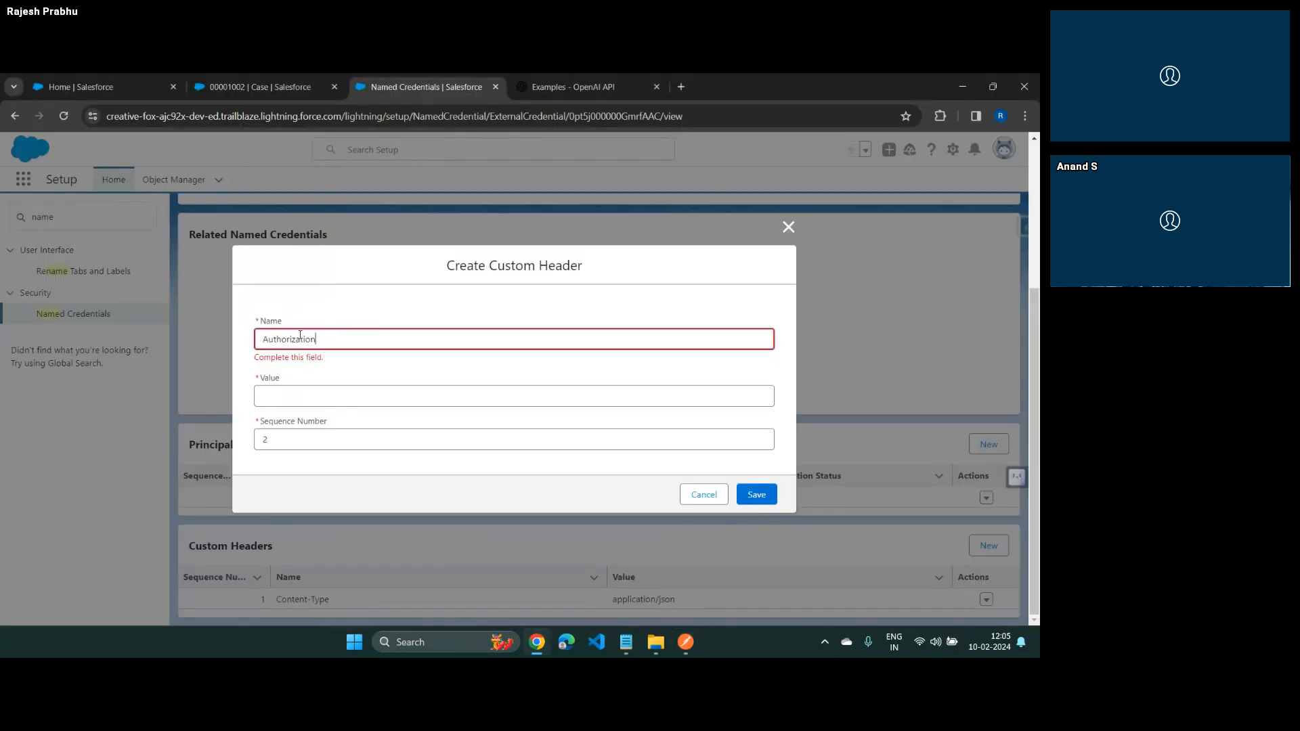
Copy the Bearer API key from Postman into the Authorization header's value in Salesforce and save the header
key(alt+Tab)
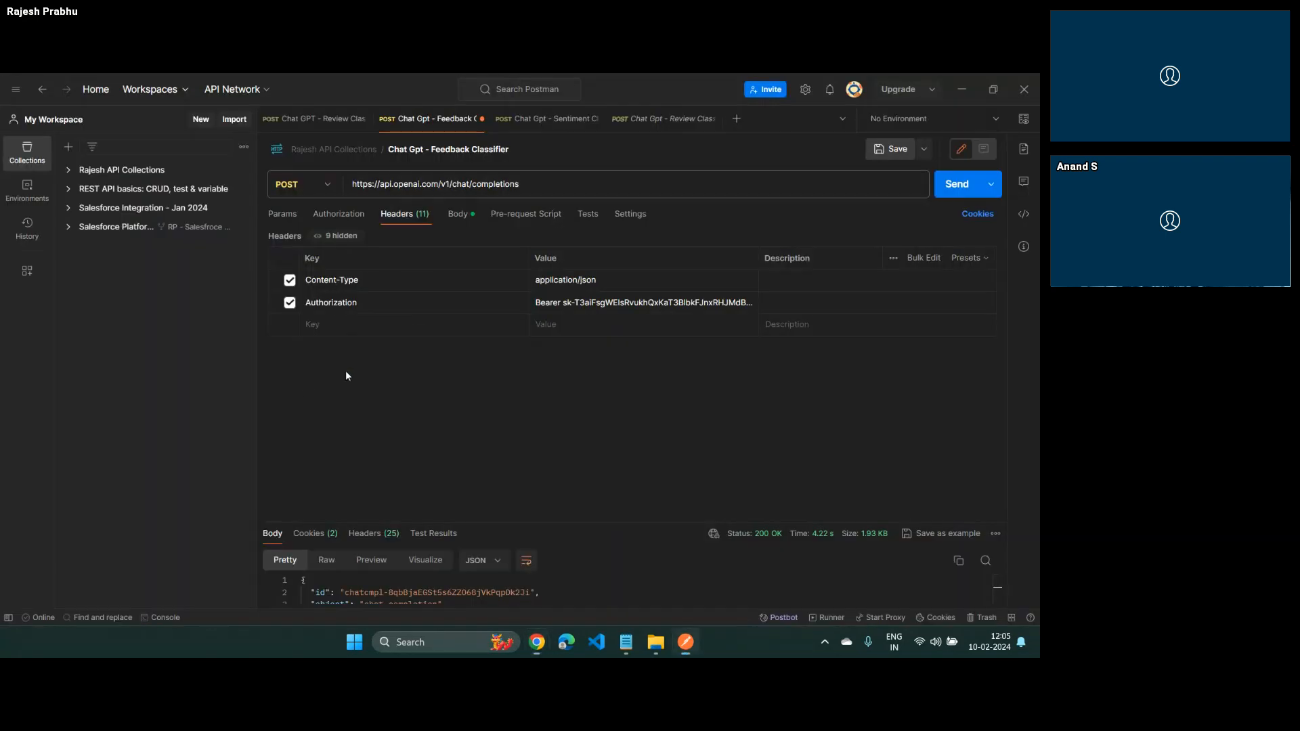
triple_click(558, 302)
key(ctrl+c)
key(alt+Tab)
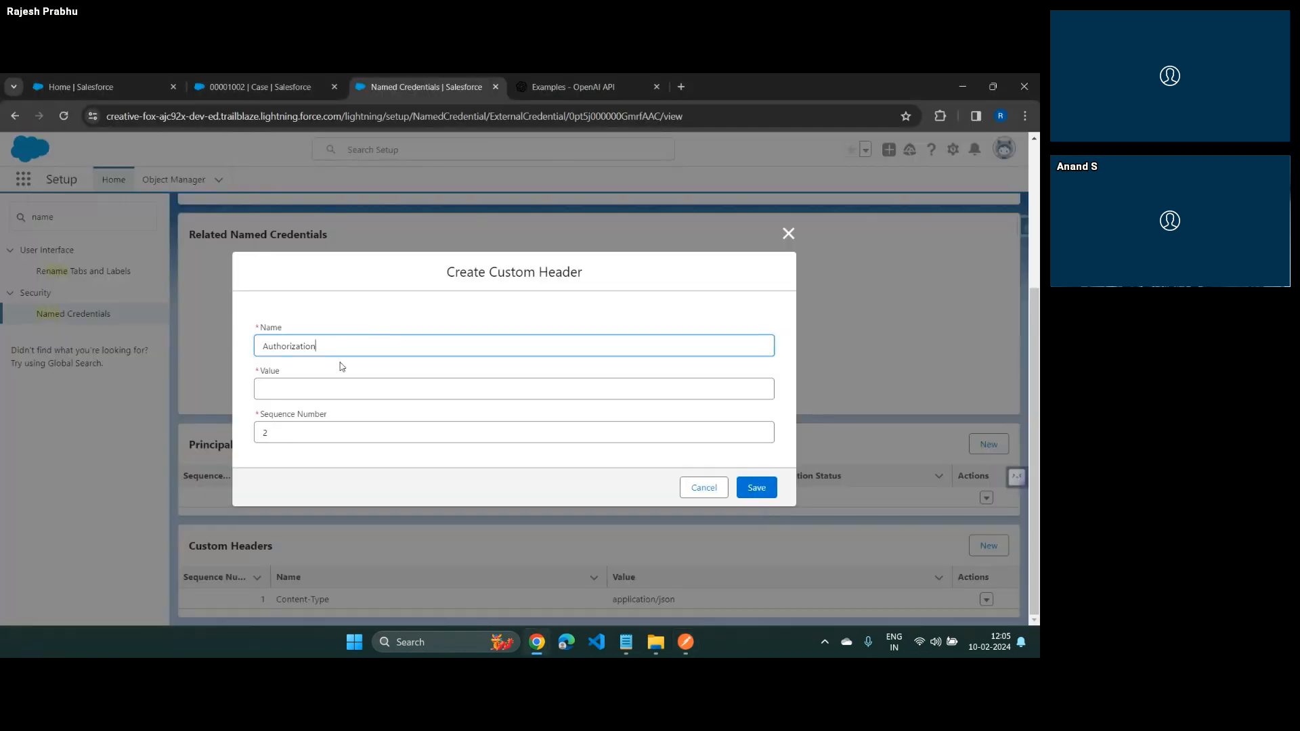
click(310, 389)
key(ctrl+v)
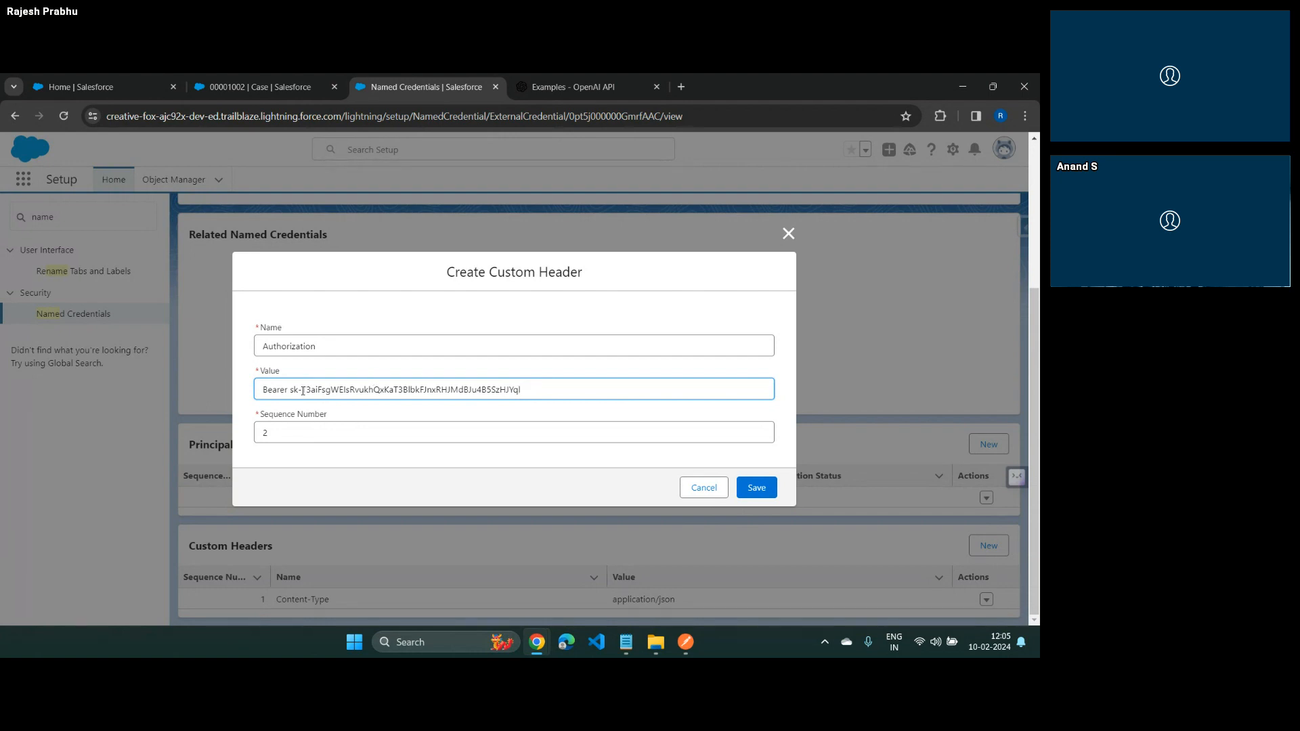
click(759, 493)
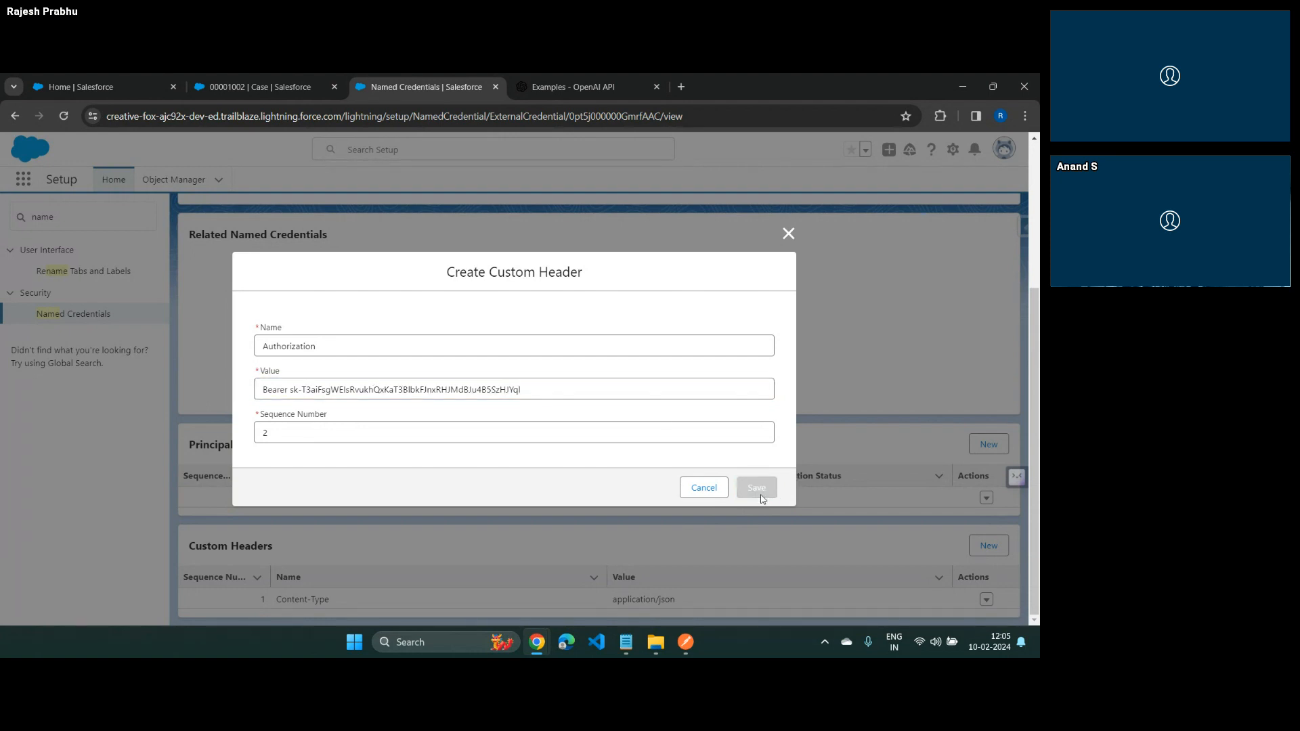
scroll(528, 391, down, 4)
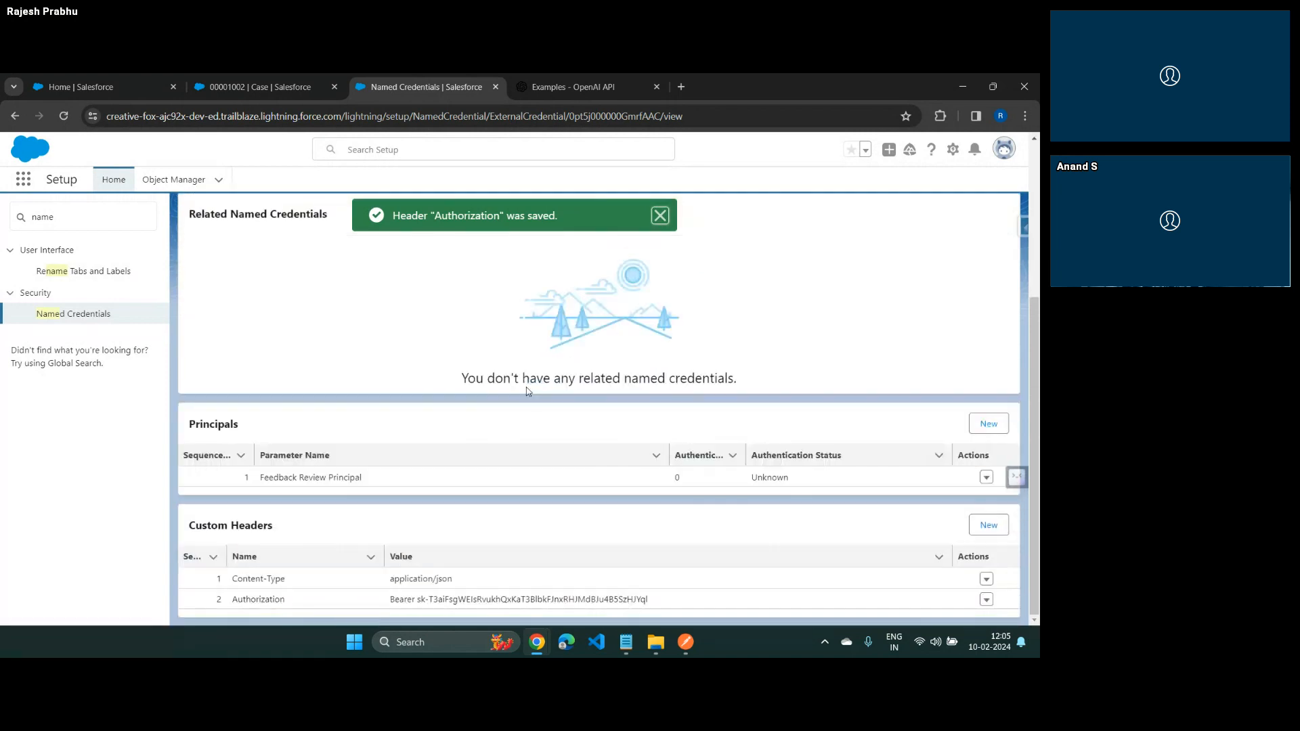
Return to the Named Credentials list, start a new named credential and label it NC Feedback Reviewer
scroll(527, 391, up, 4)
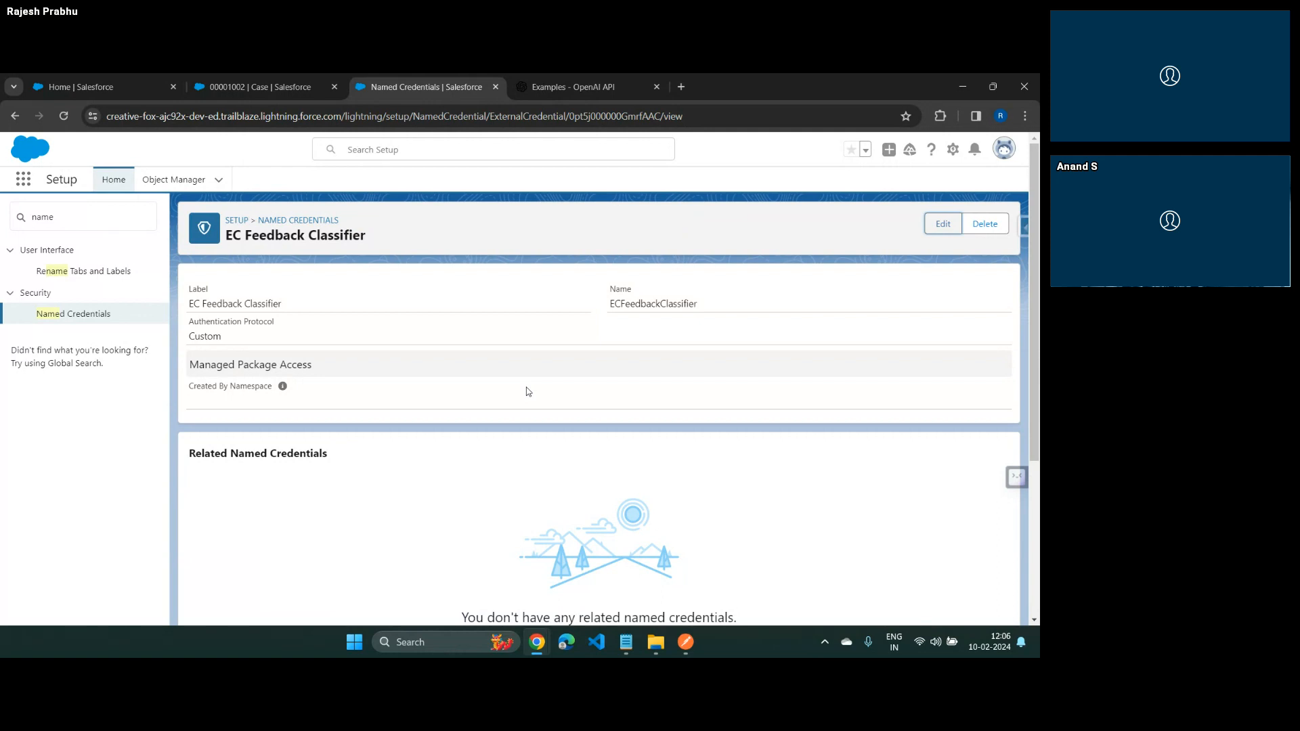
click(305, 221)
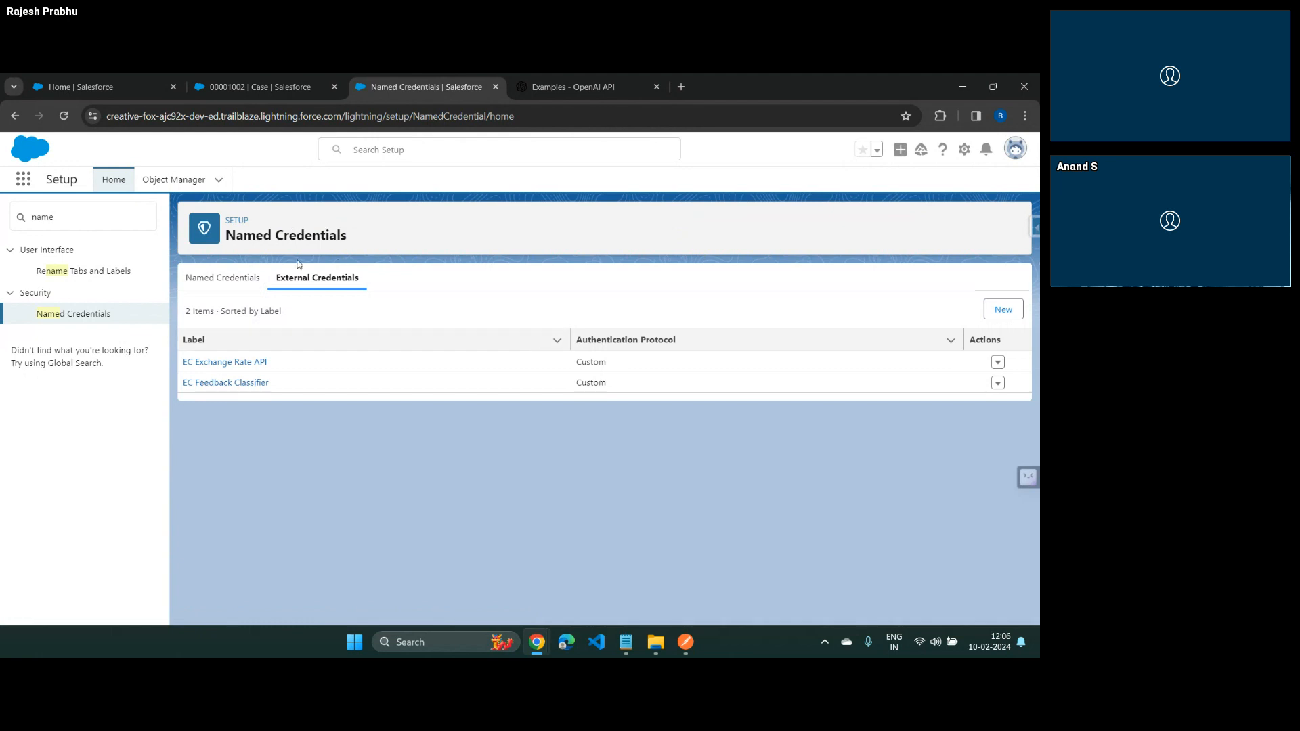
click(204, 280)
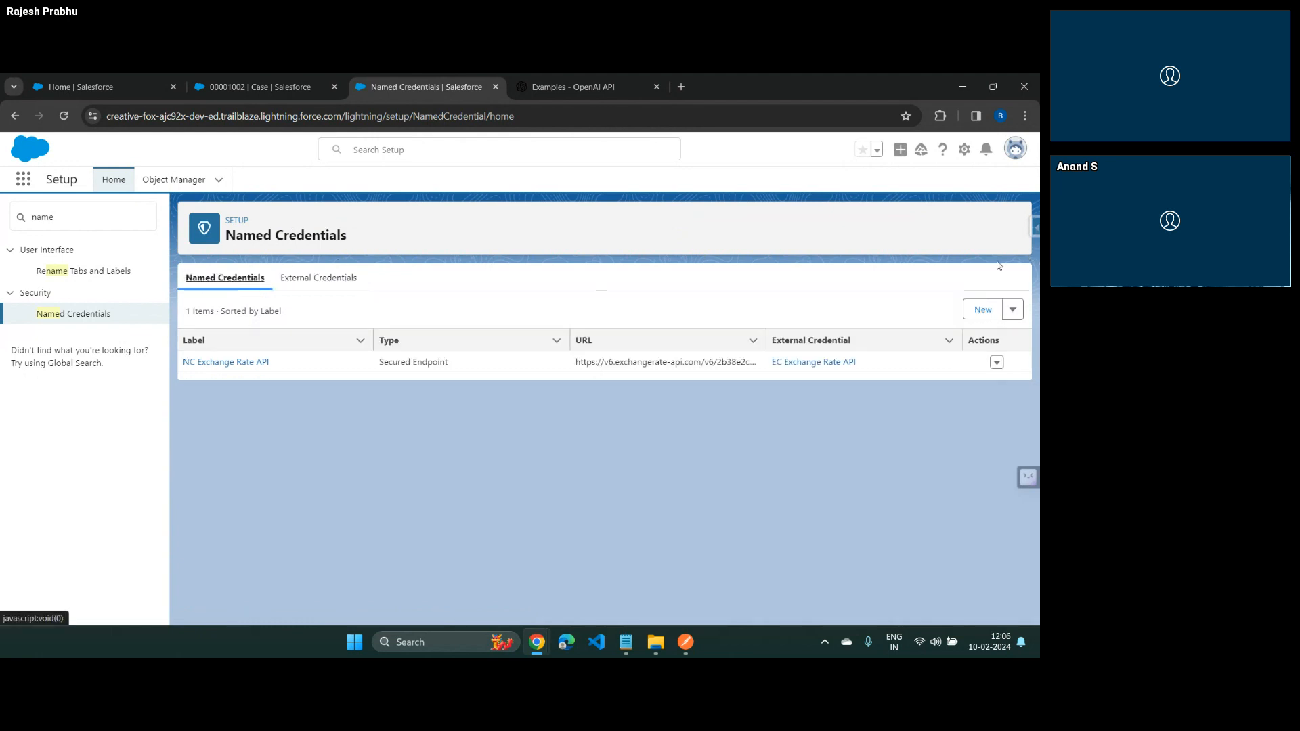
click(983, 310)
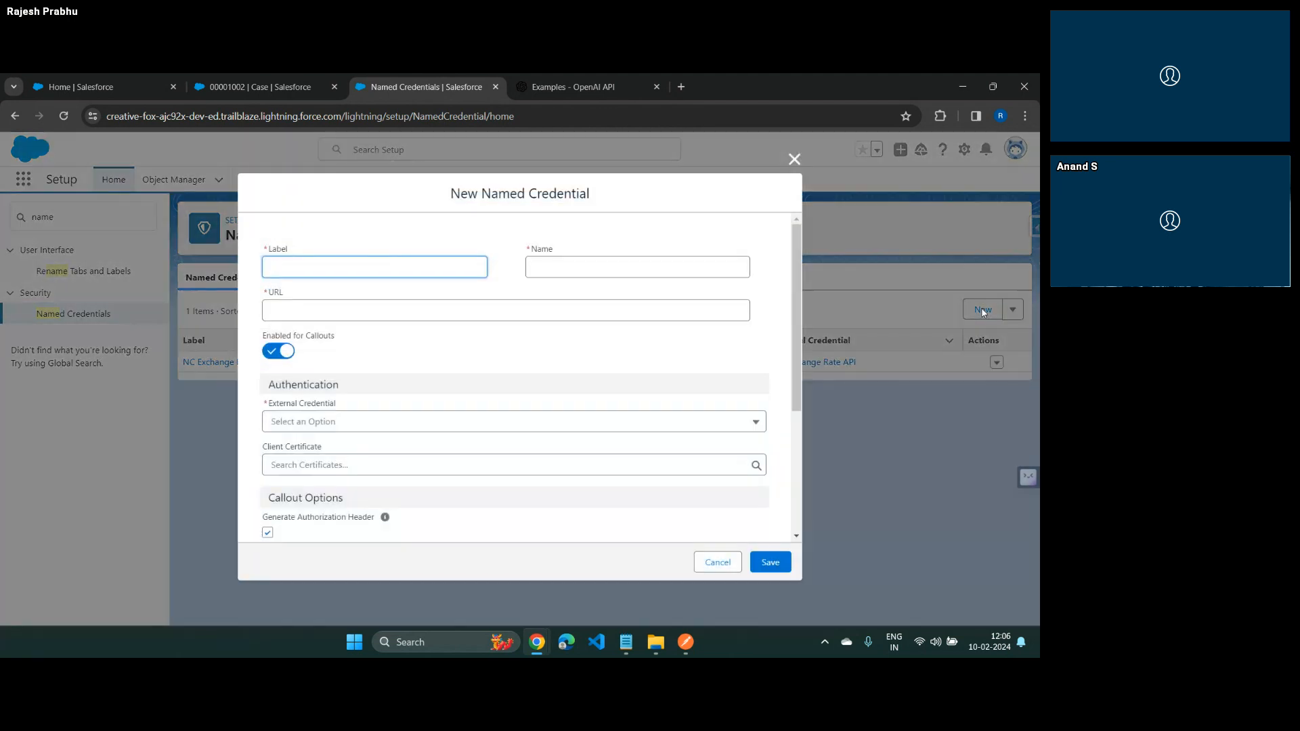
text(NC Feedback R)
text(veiew)
key(BackSpace)
key(BackSpace)
key(BackSpace)
key(BackSpace)
key(BackSpace)
key(BackSpace)
text(eviewer)
Set the new named credential's name to NCFeedbackReviewer by copying the label and removing its spaces
key(Tab)
key(shift+Tab)
key(ctrl+c)
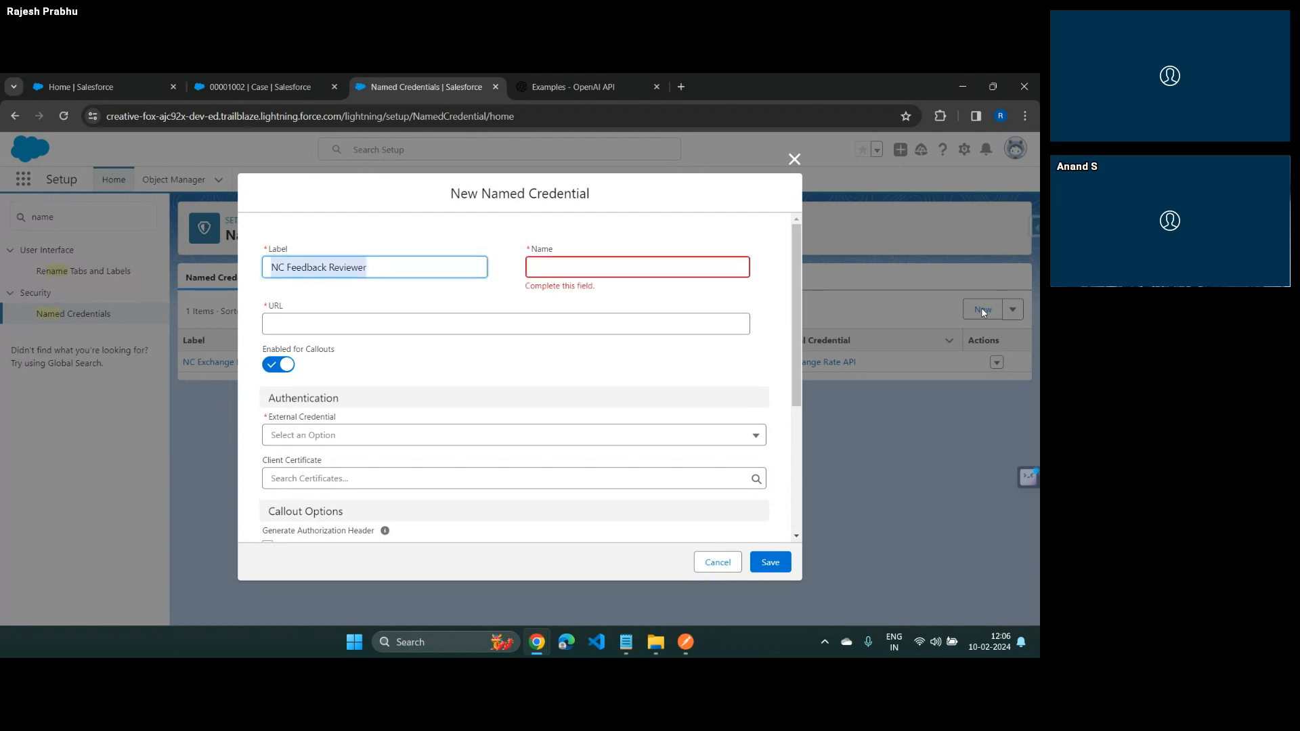
key(Tab)
key(ctrl+v)
key(ctrl+Left)
key(BackSpace)
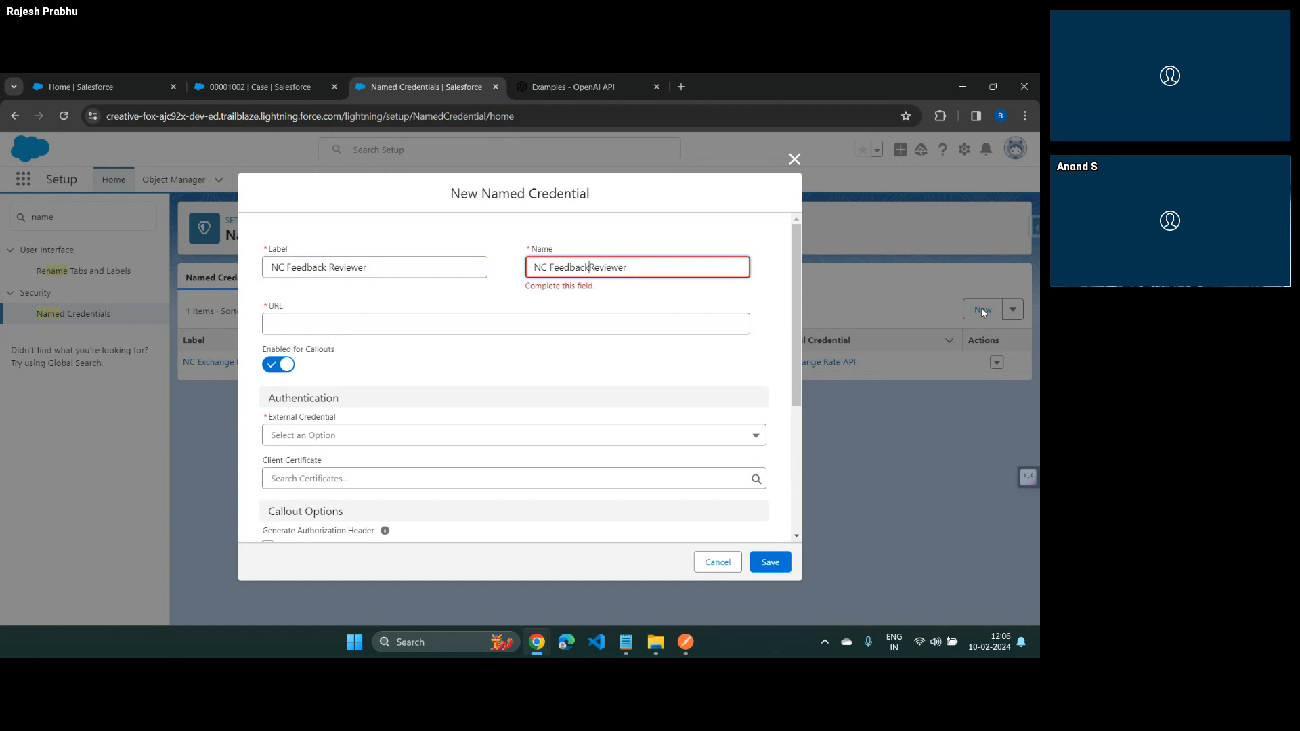
key(ctrl+Left)
key(BackSpace)
key(Tab)
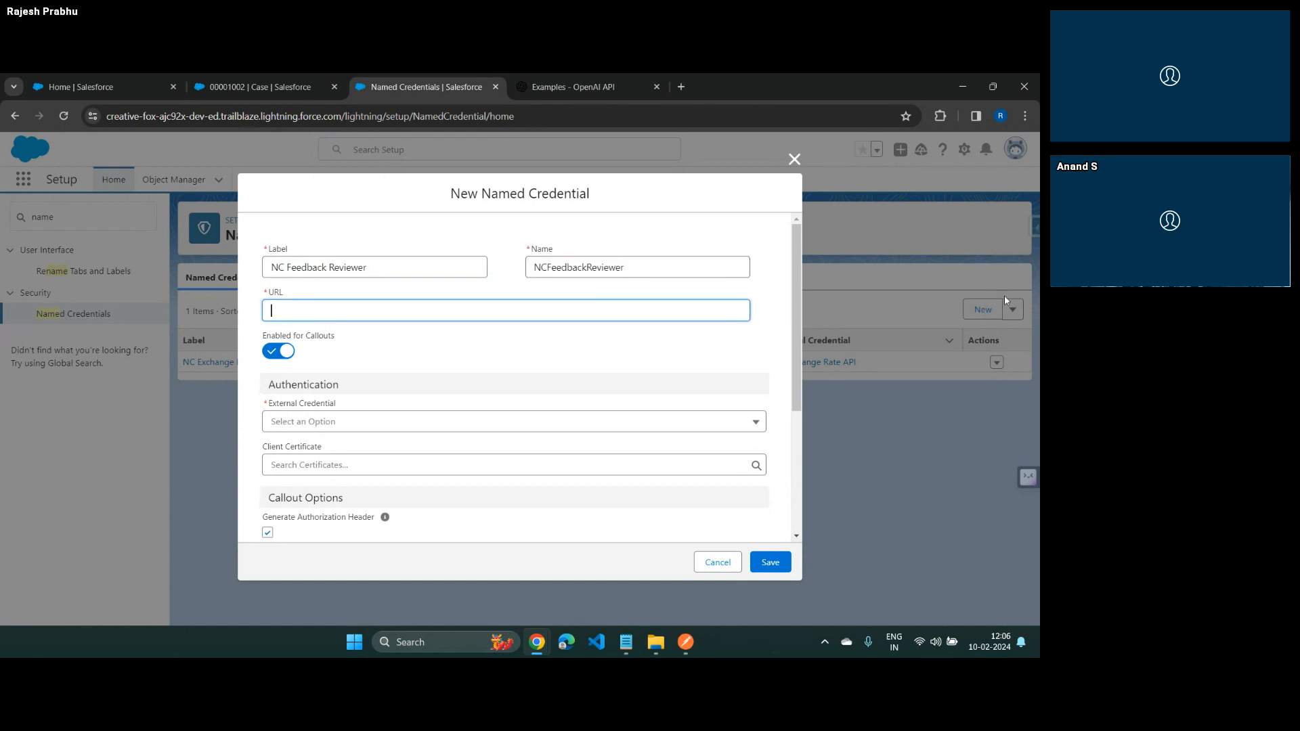
key(alt+Tab)
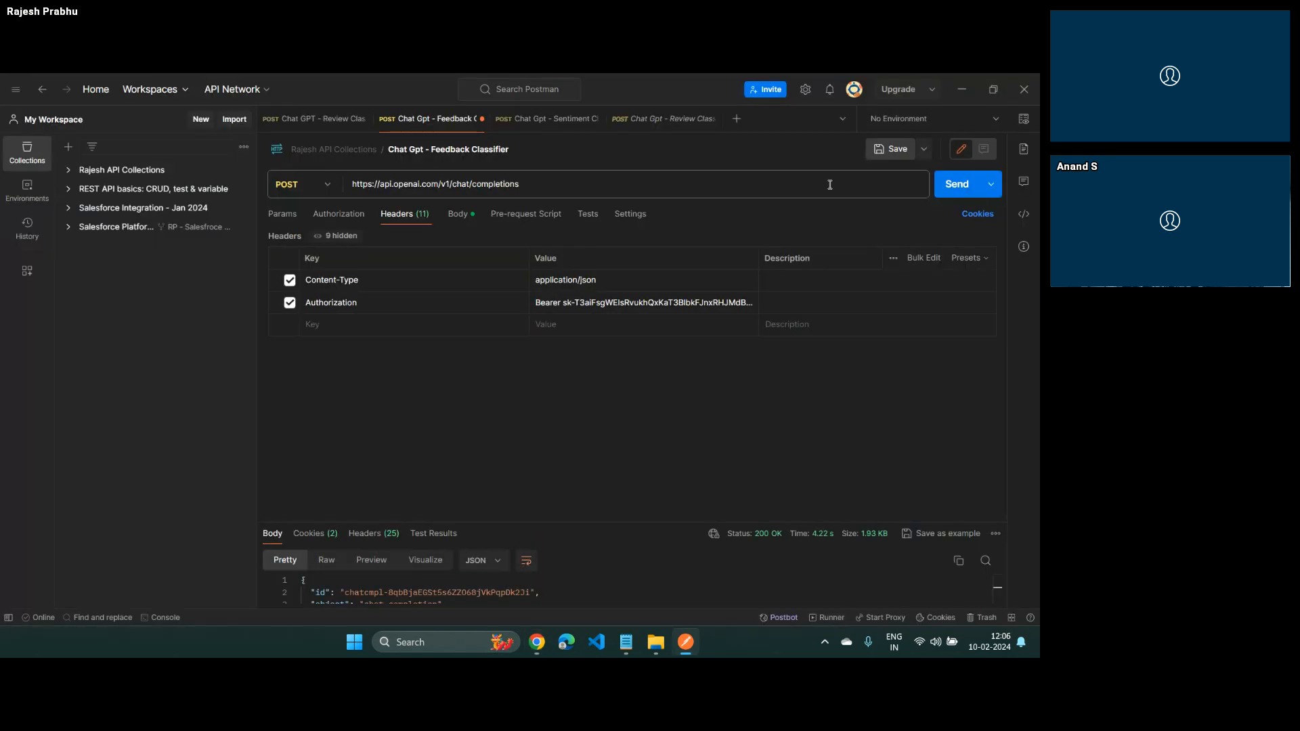
click(564, 180)
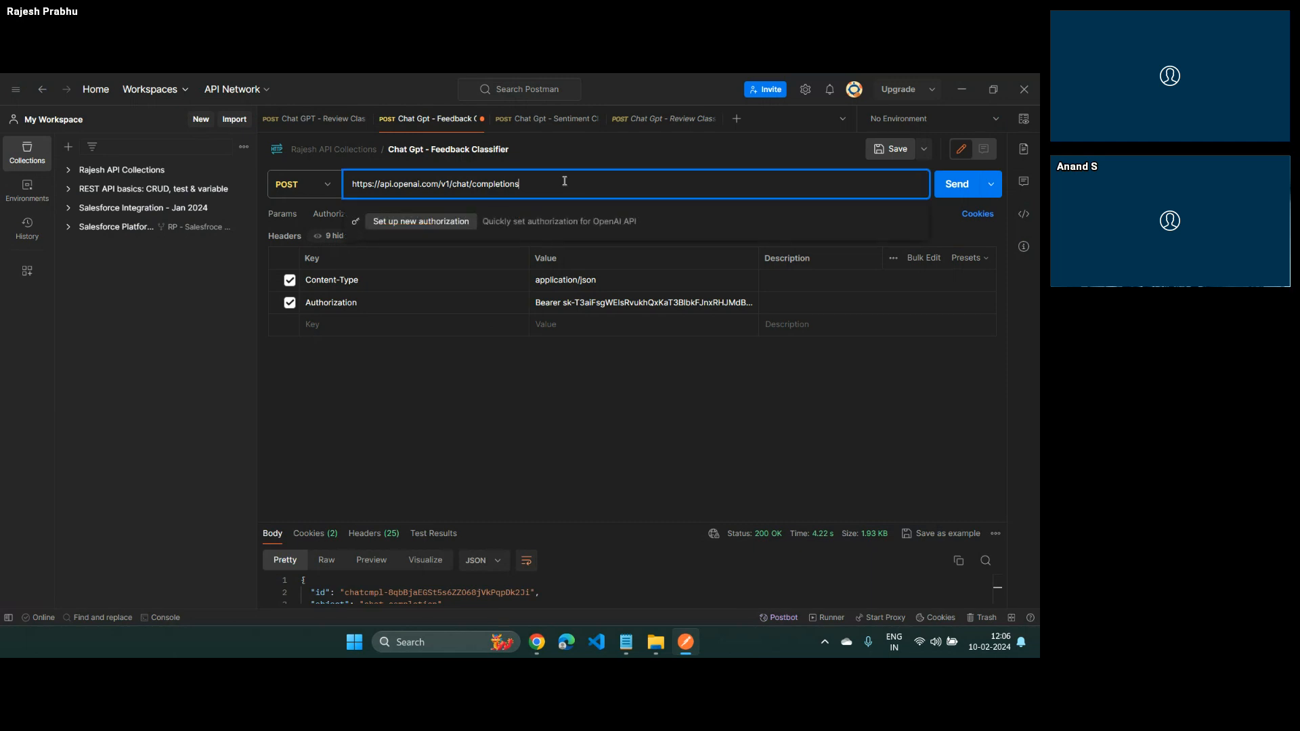
key(ctrl+a)
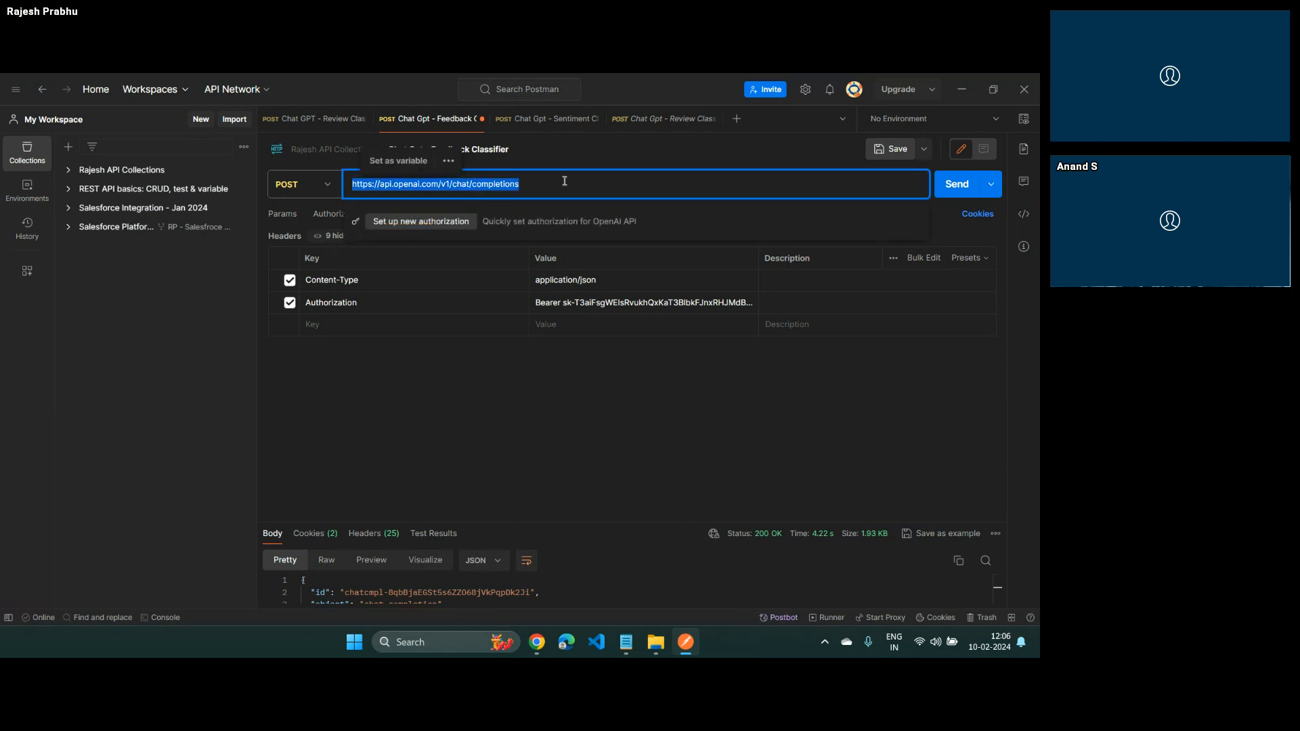
key(alt+Tab)
key(ctrl+v)
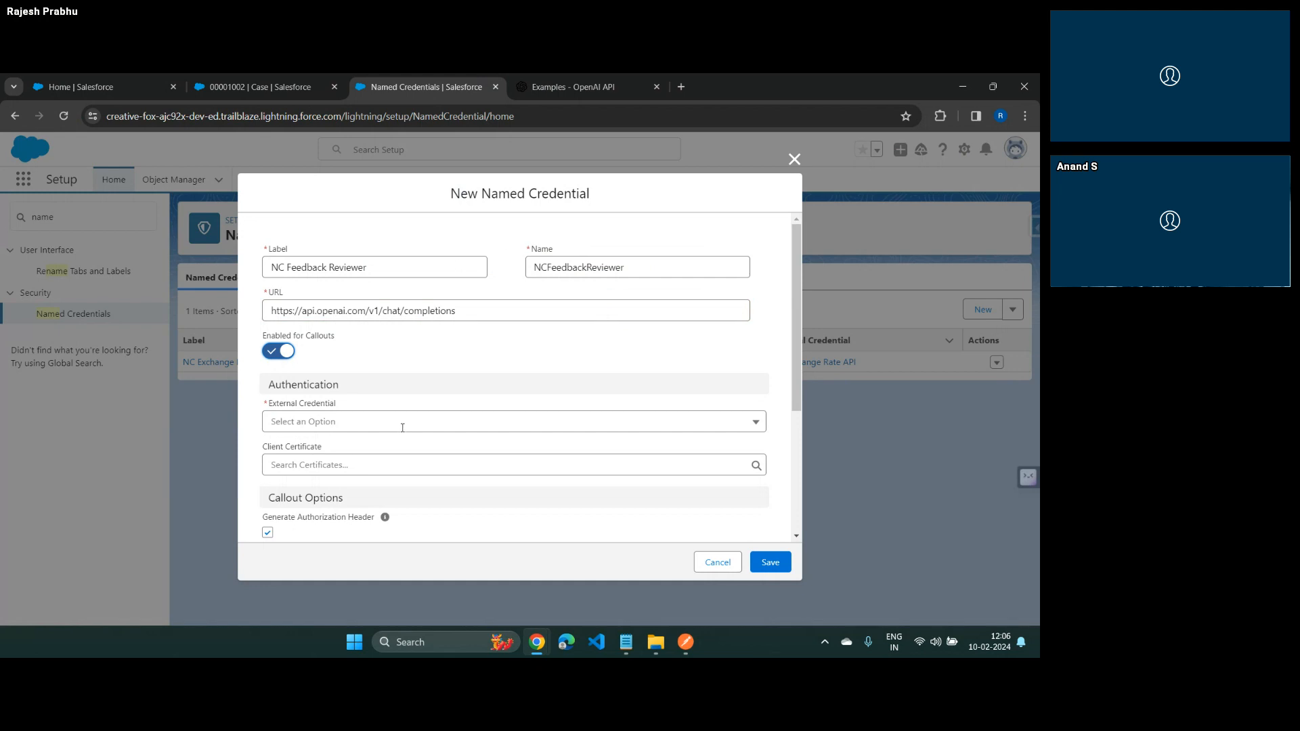
Assign the EC Feedback Classifier external credential to the named credential and save it
click(748, 423)
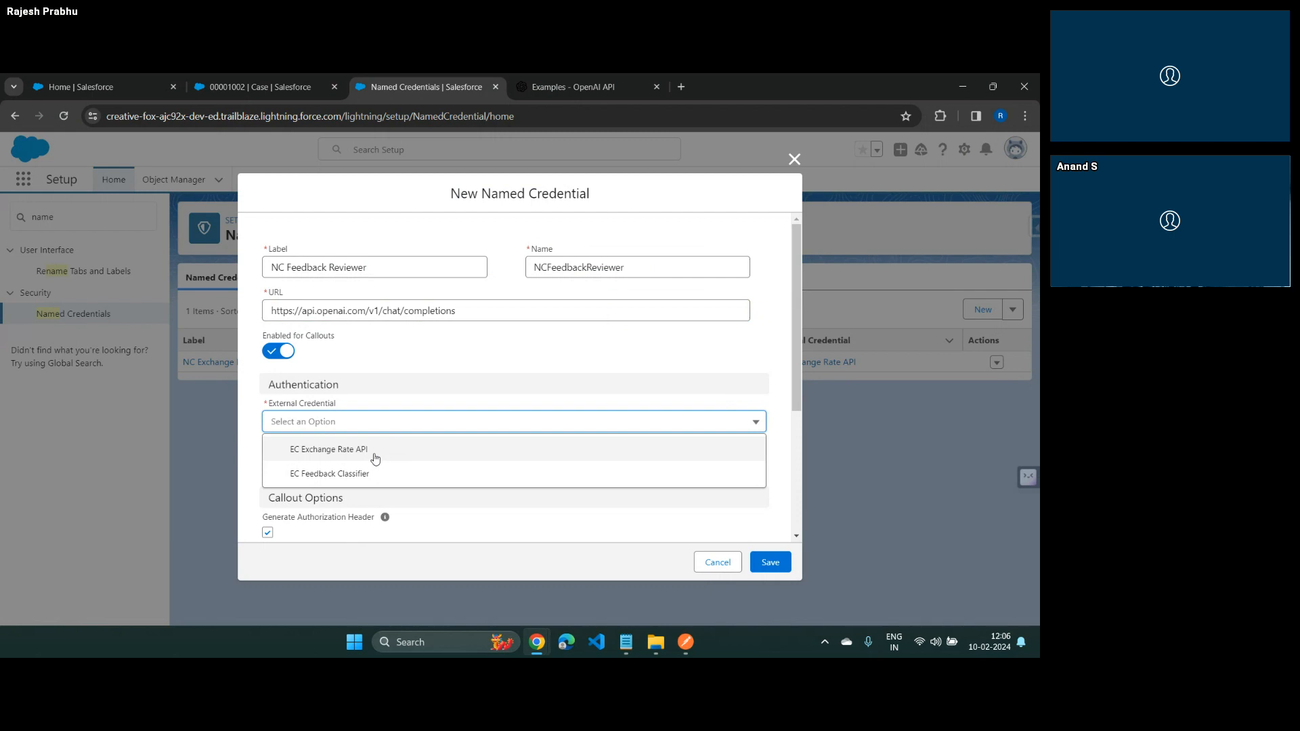
click(342, 474)
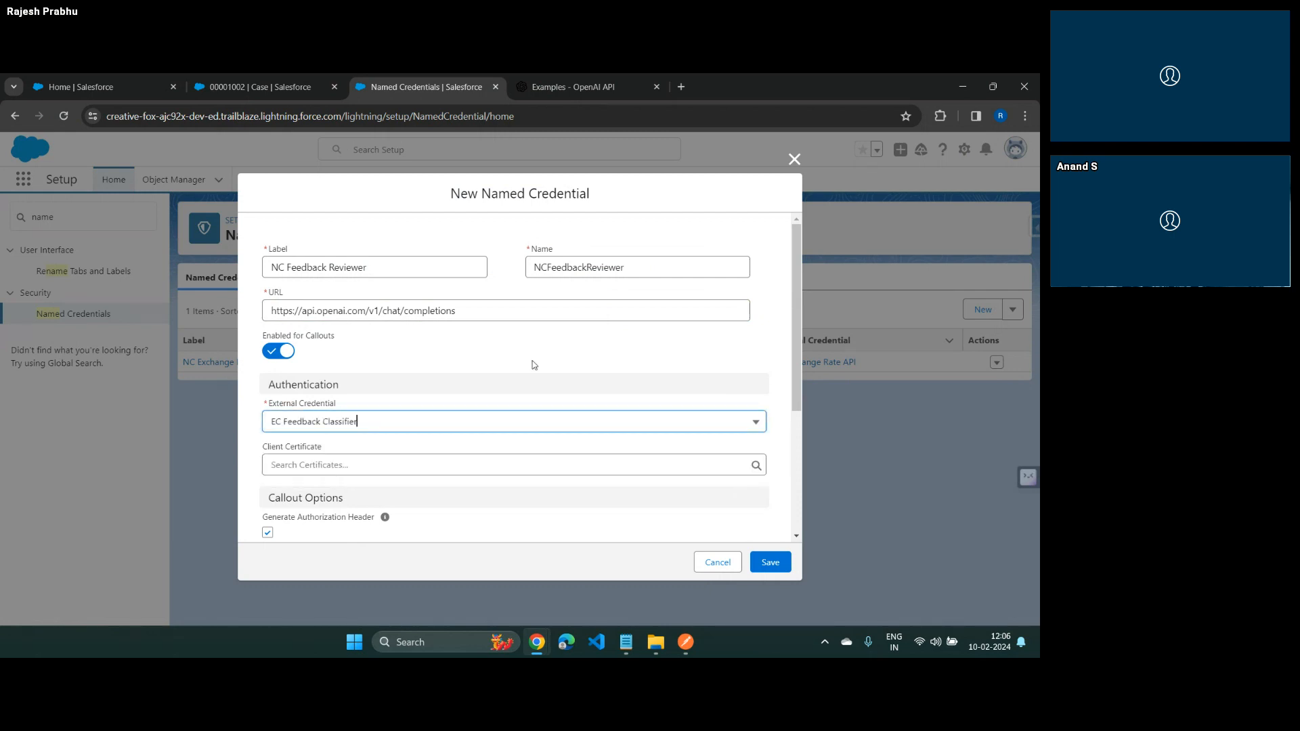
click(534, 365)
scroll(535, 365, down, 2)
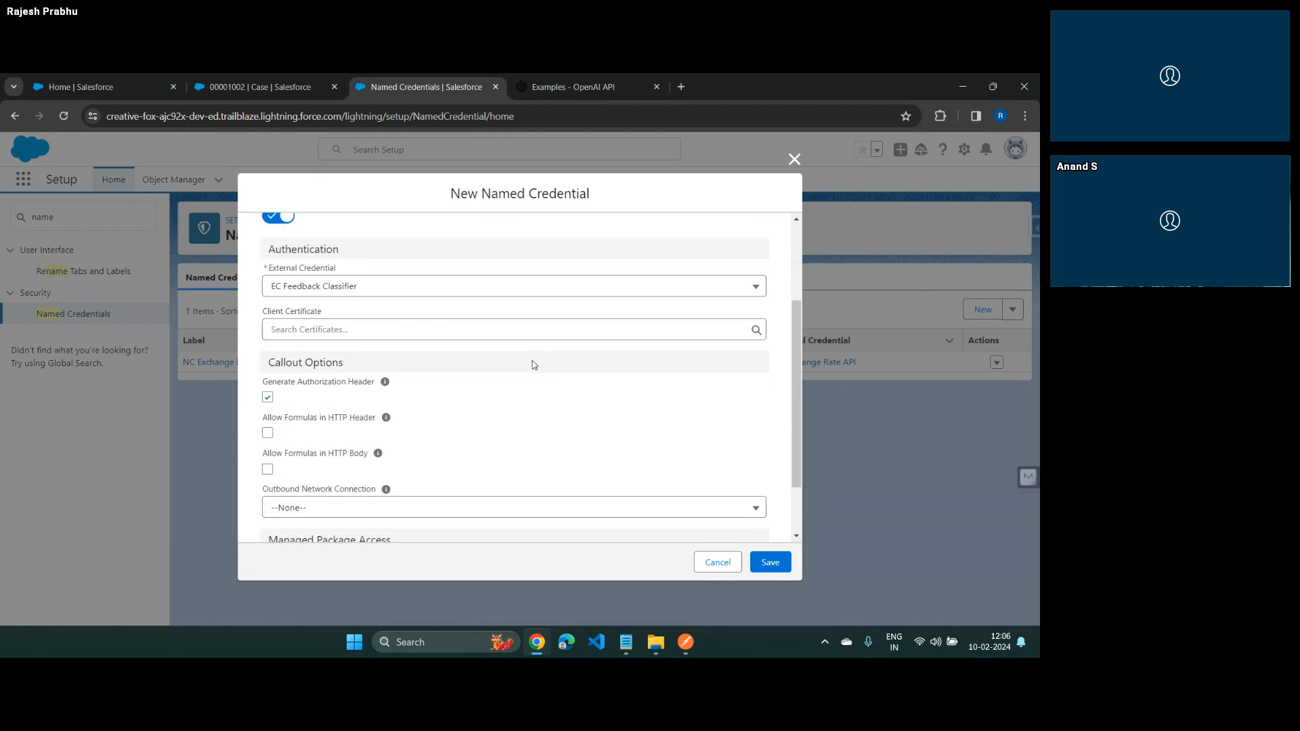
scroll(534, 365, down, 1)
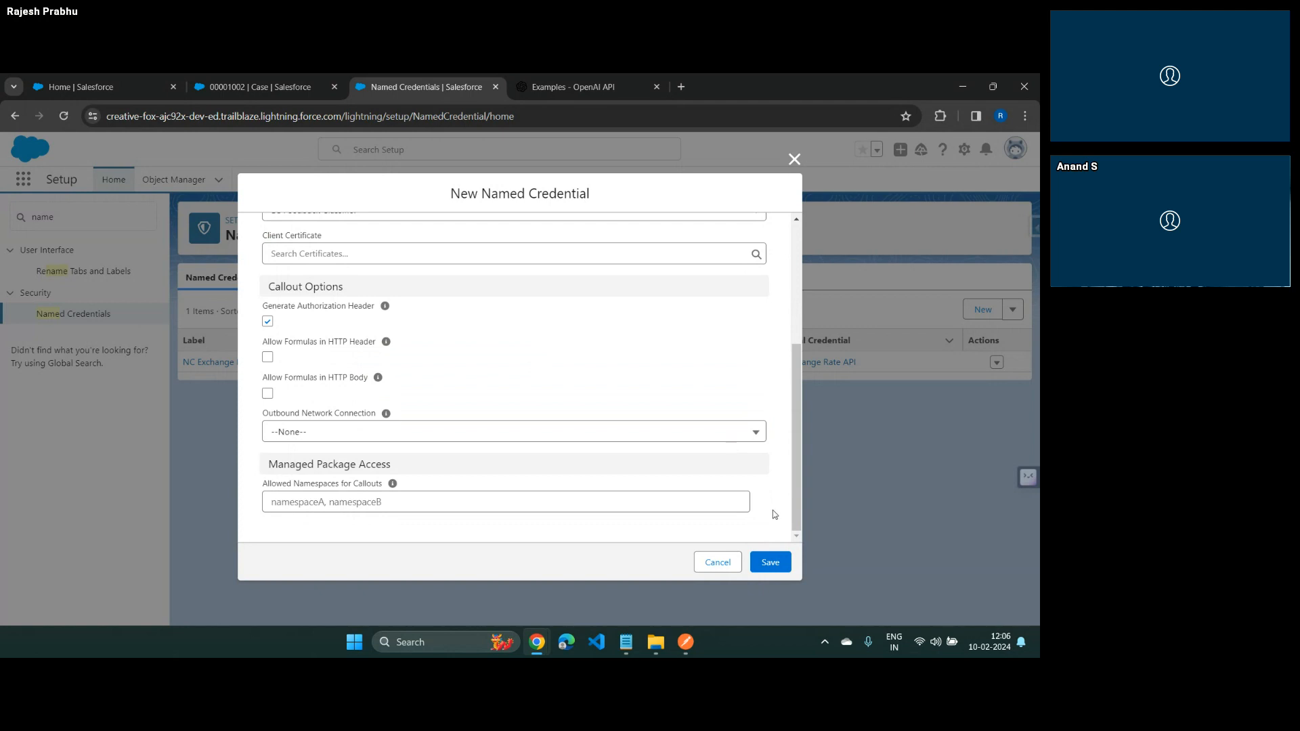
click(774, 566)
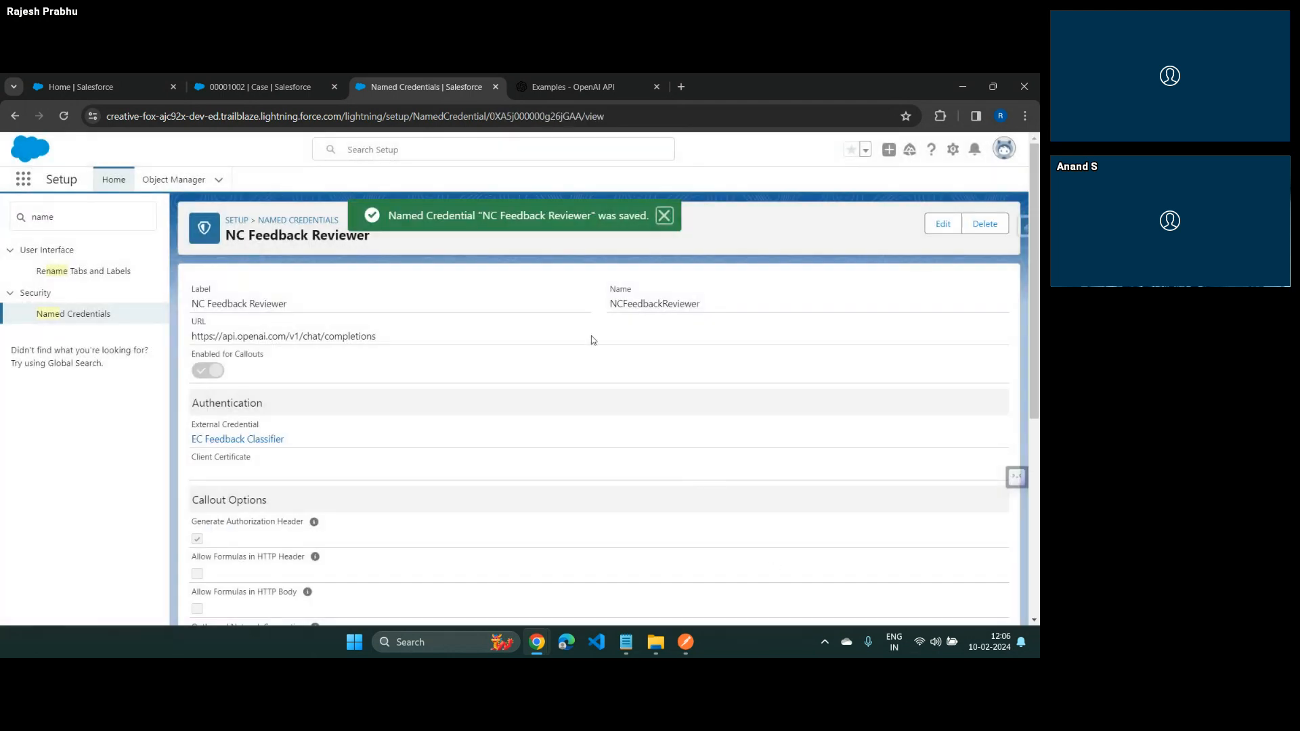
scroll(592, 340, down, 3)
scroll(592, 340, up, 3)
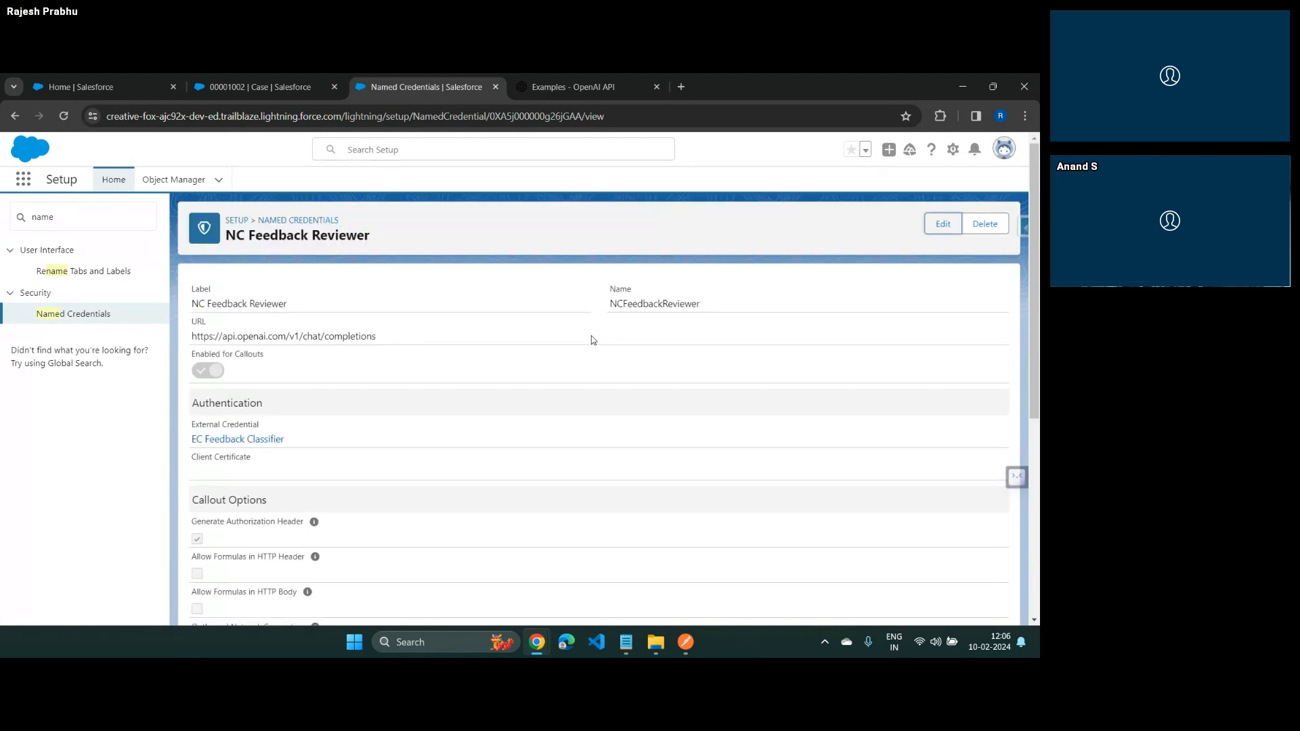
Search Setup for "user" and open the Users page
double_click(47, 222)
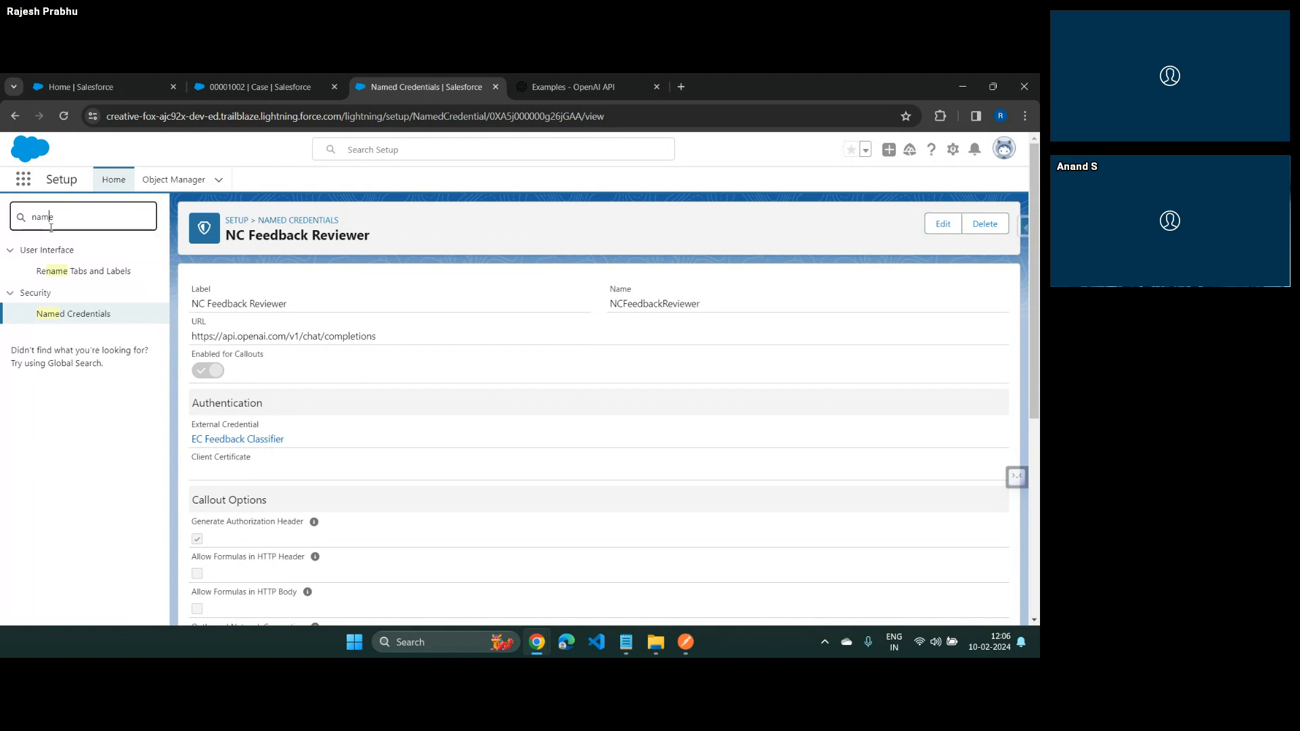
text(prof)
key(BackSpace)
key(BackSpace)
key(BackSpace)
key(BackSpace)
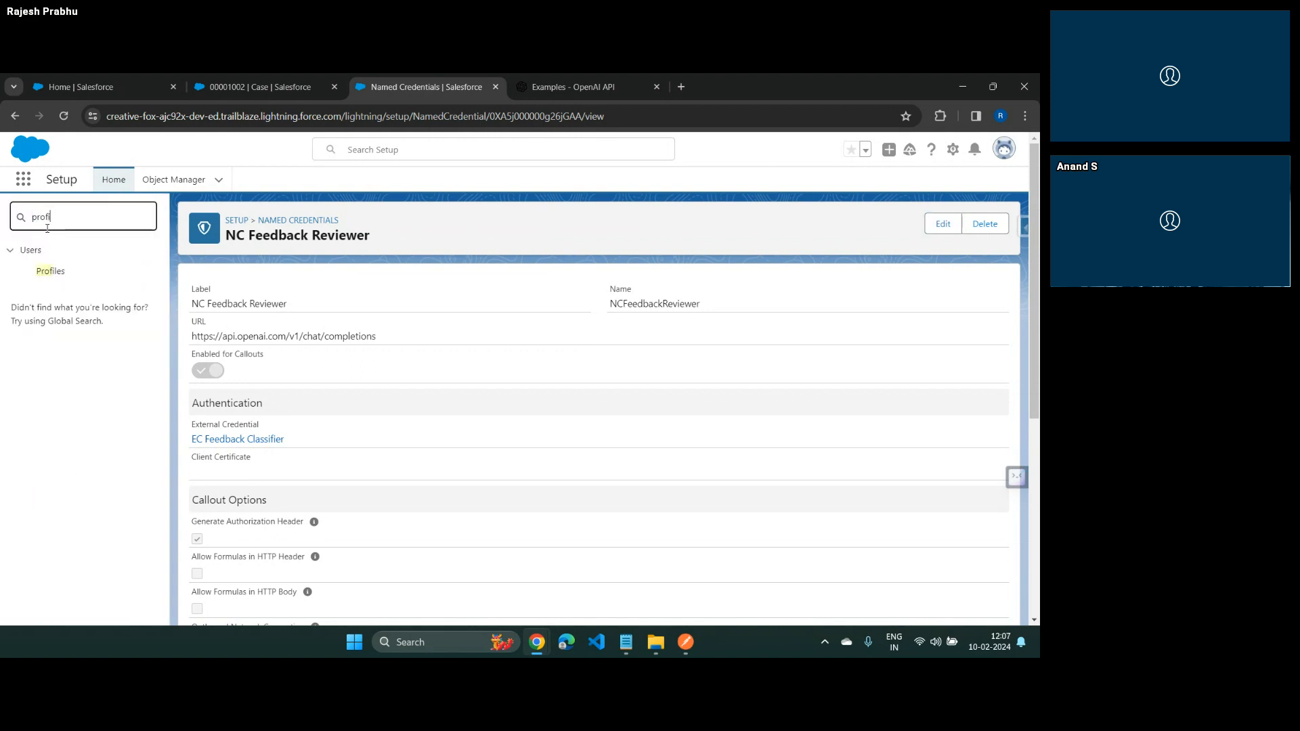
text(user)
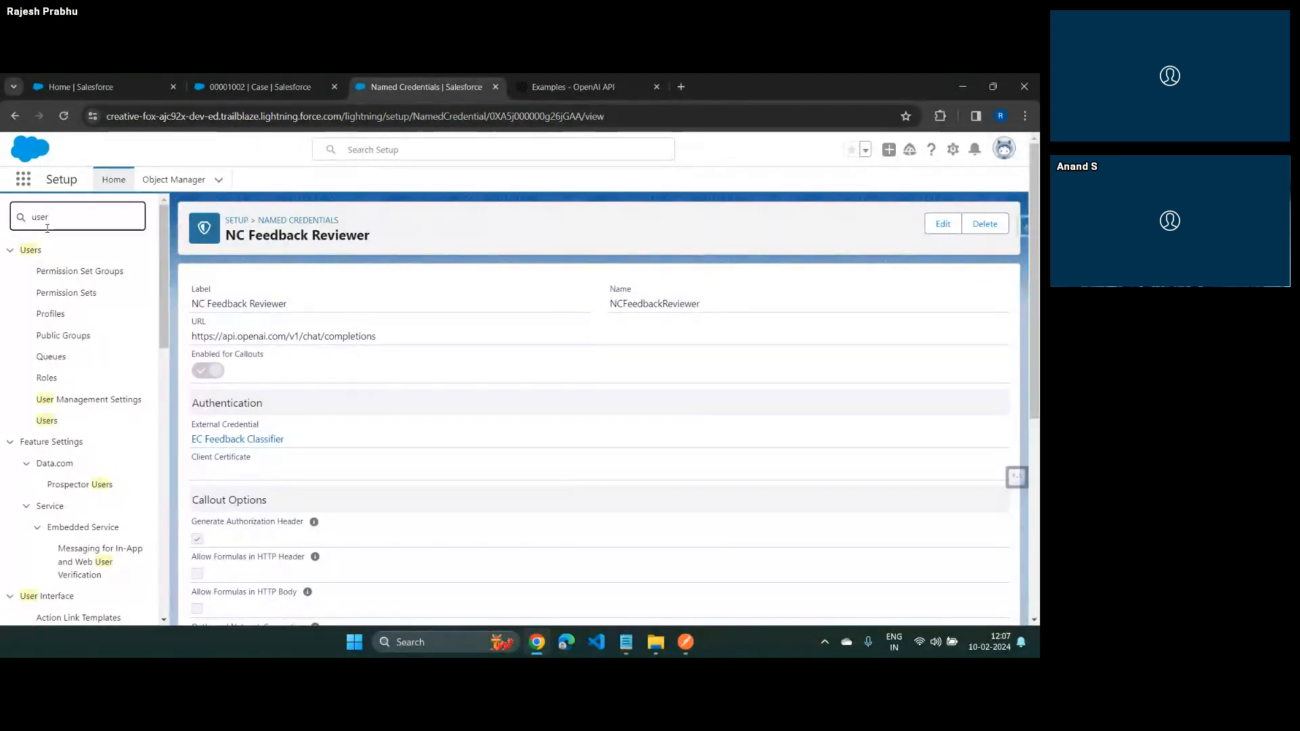
click(47, 421)
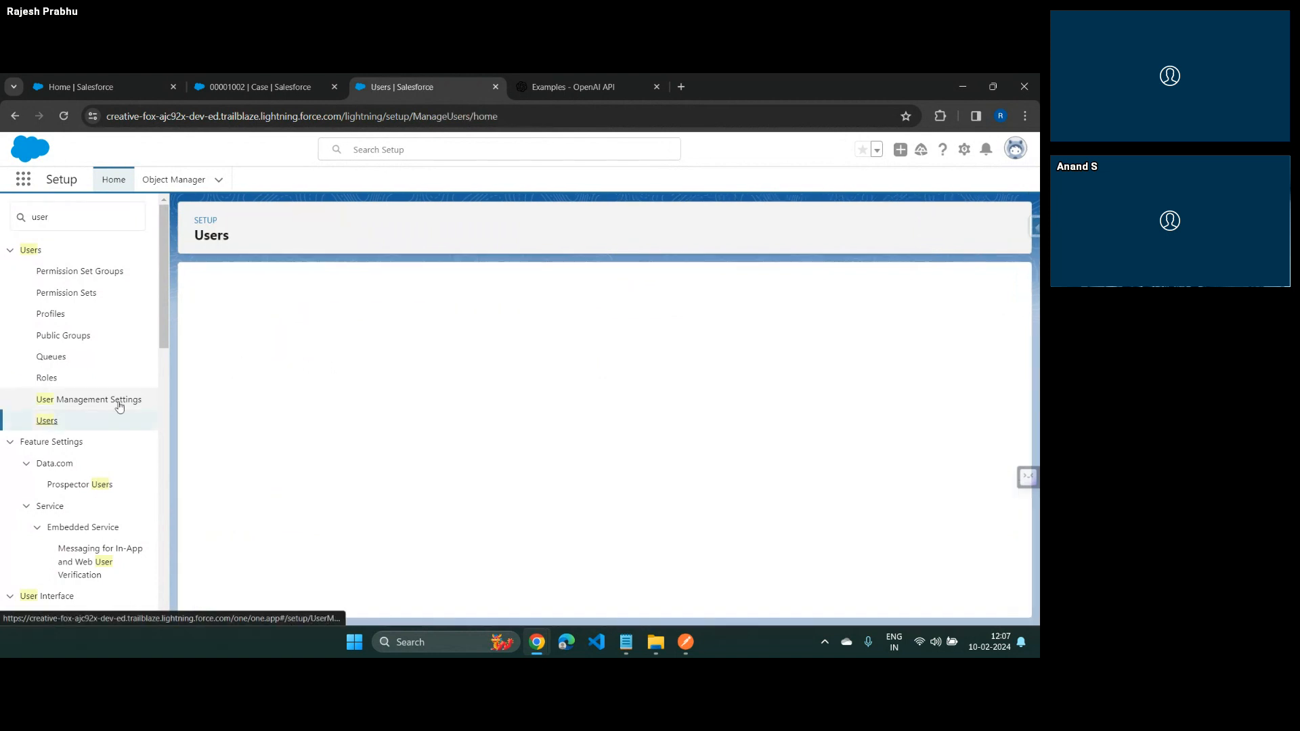
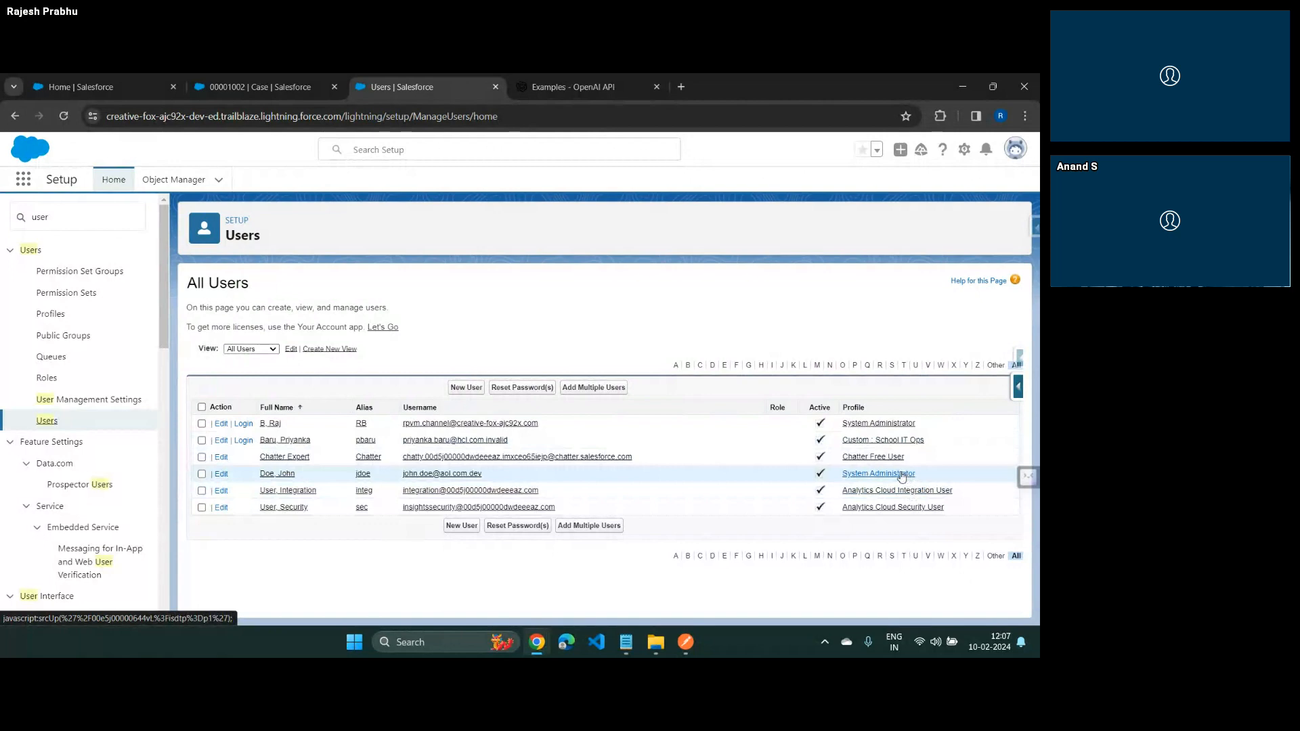
Enable the ECFeedbackClassifier - Feedback Review Principal external credential principal for the System Administrator profile, save it and close the extra page
click(902, 476)
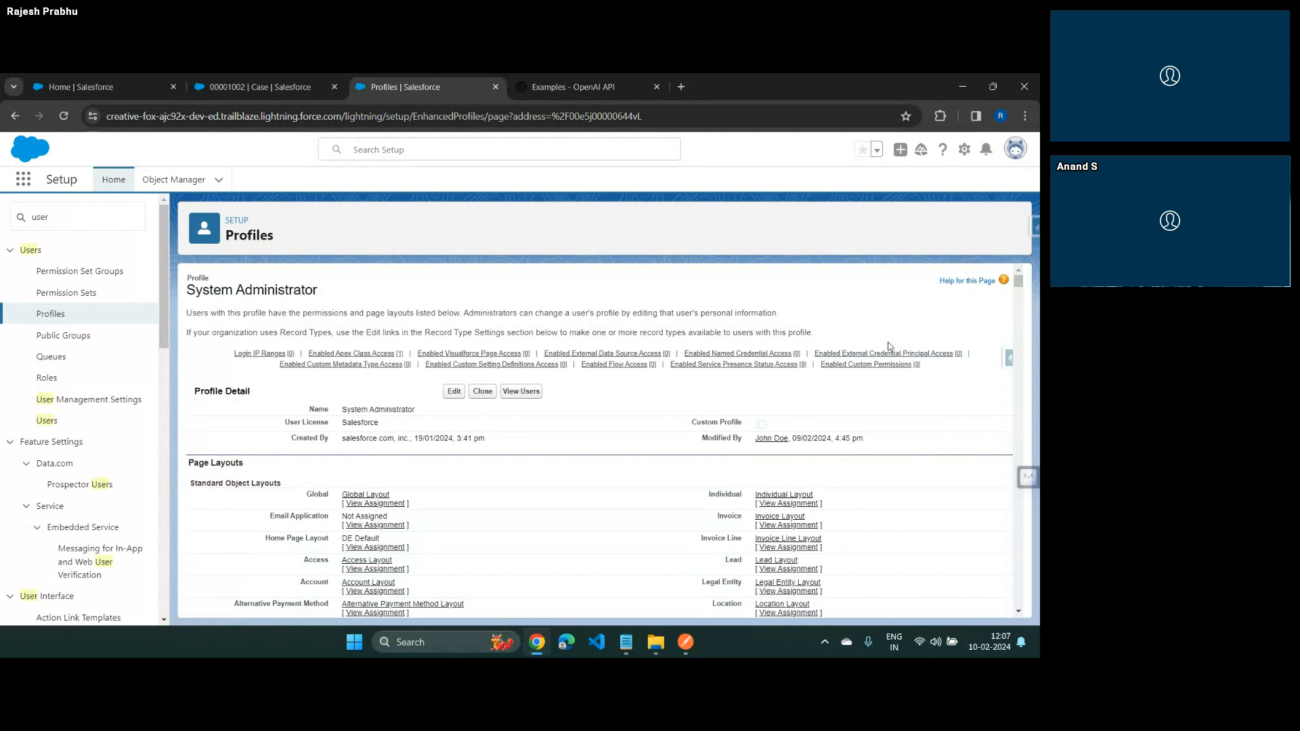
click(851, 354)
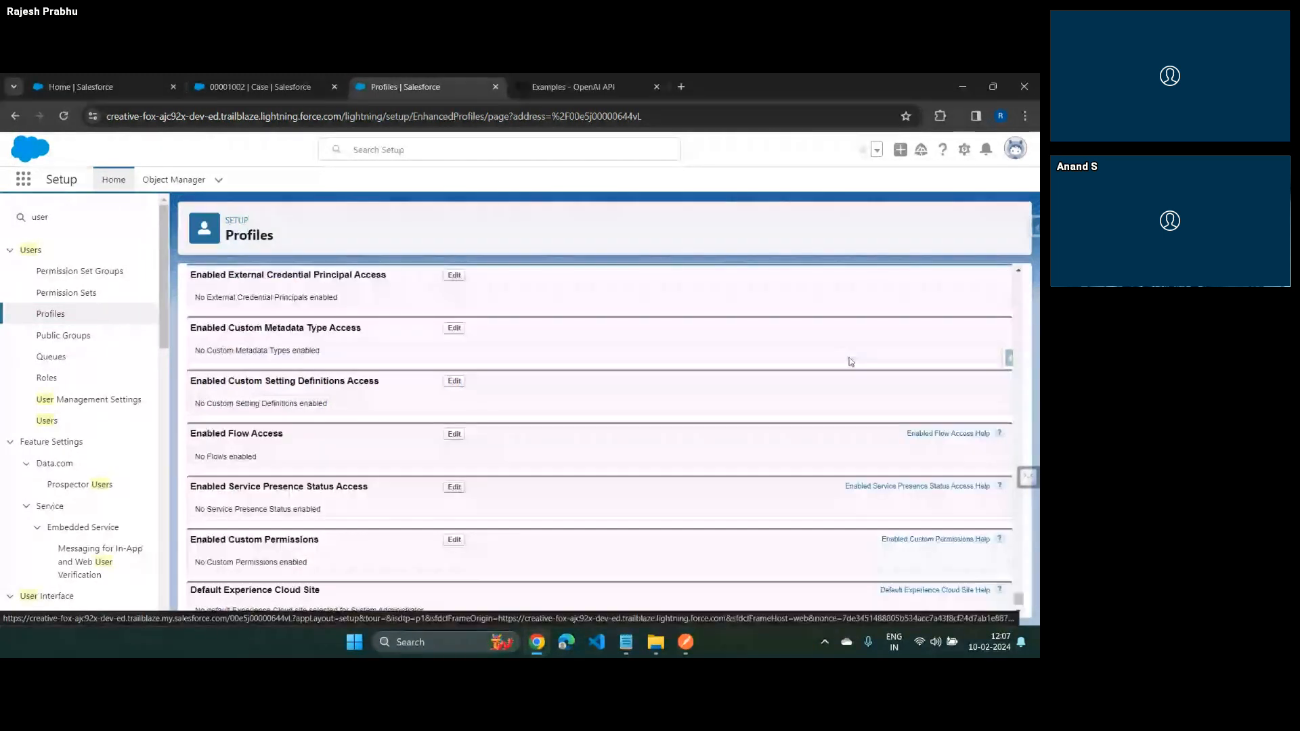
click(453, 276)
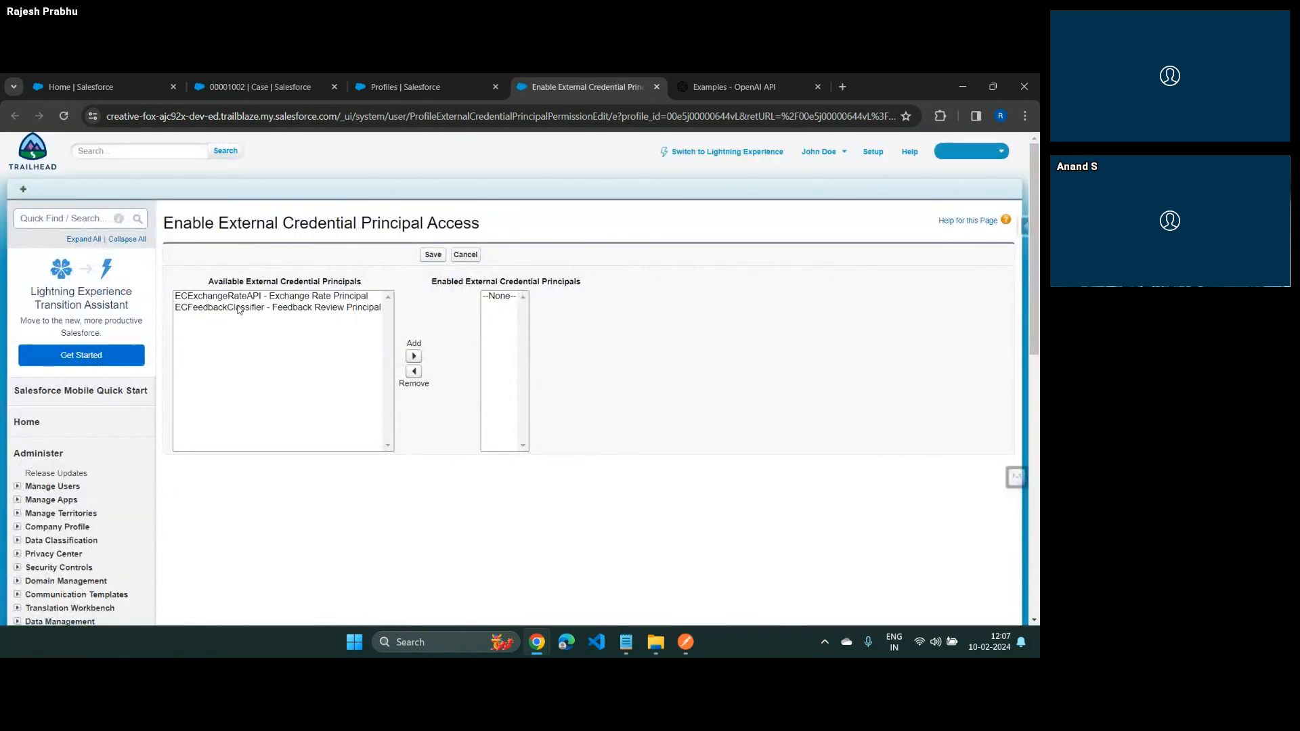
click(217, 307)
click(413, 356)
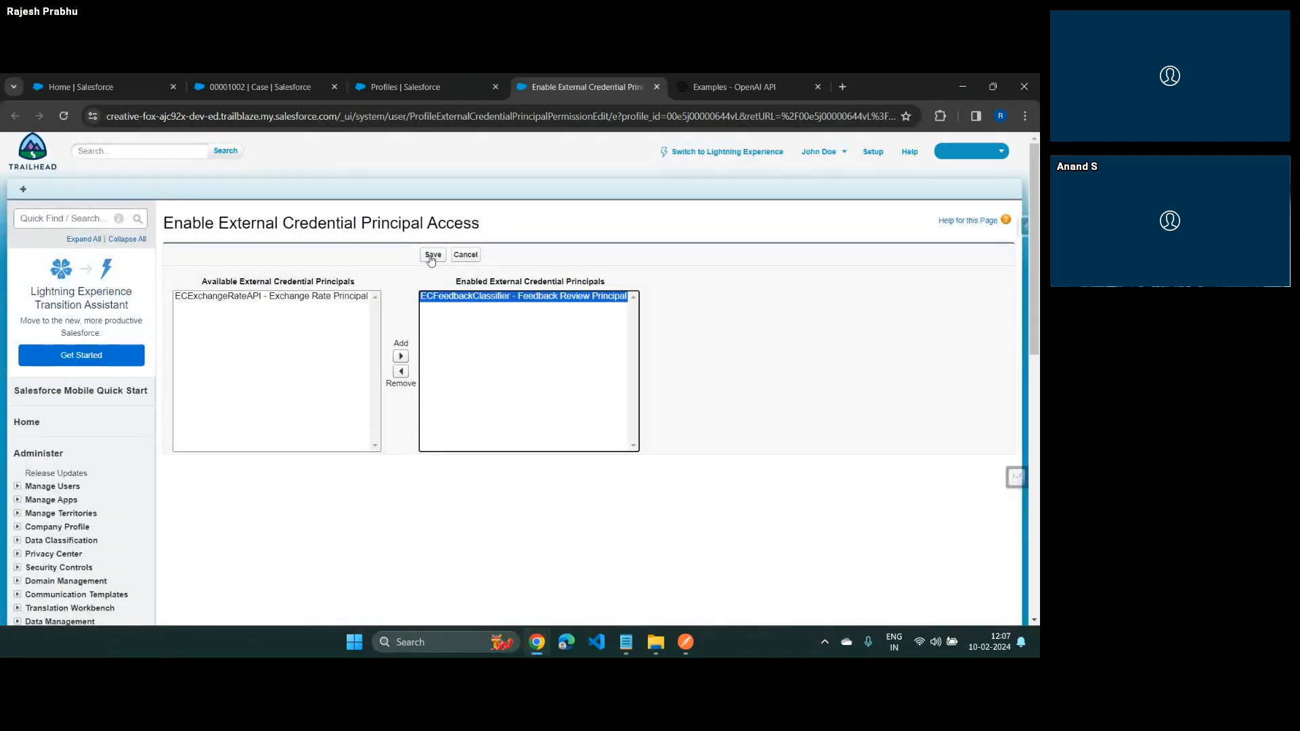
click(431, 255)
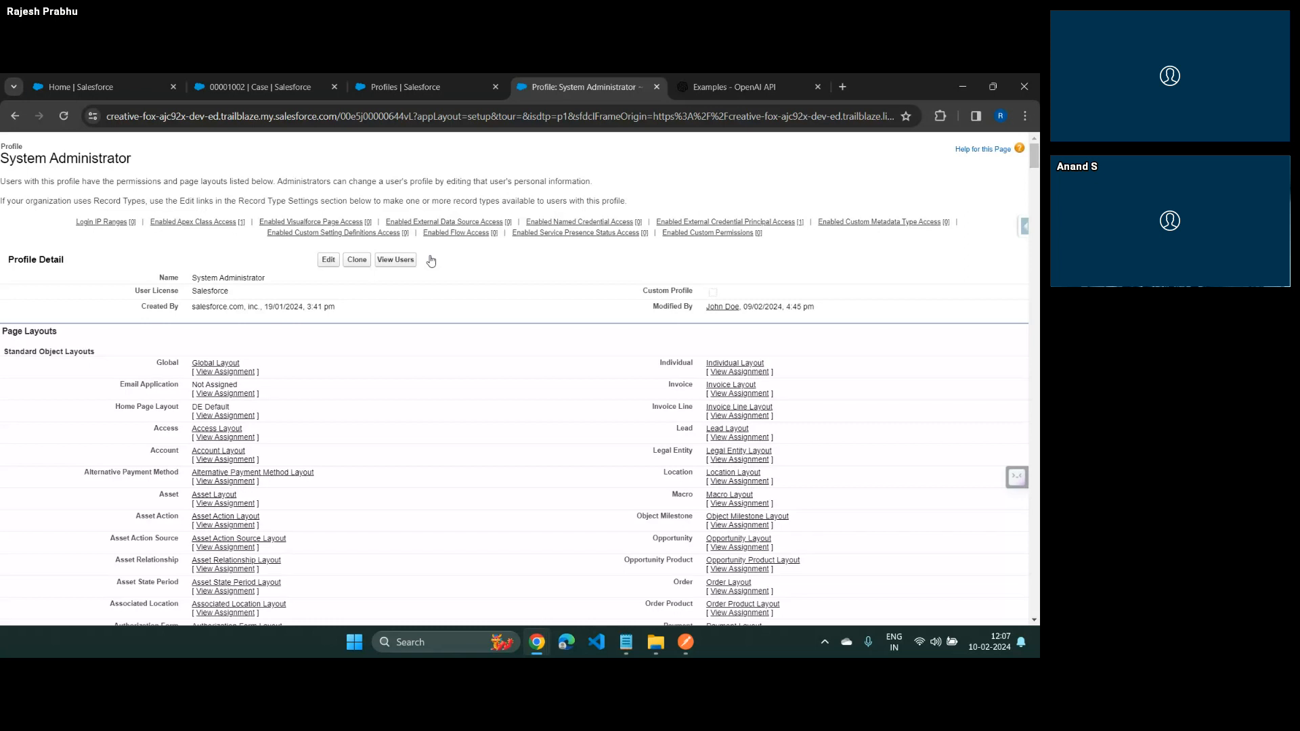
click(656, 86)
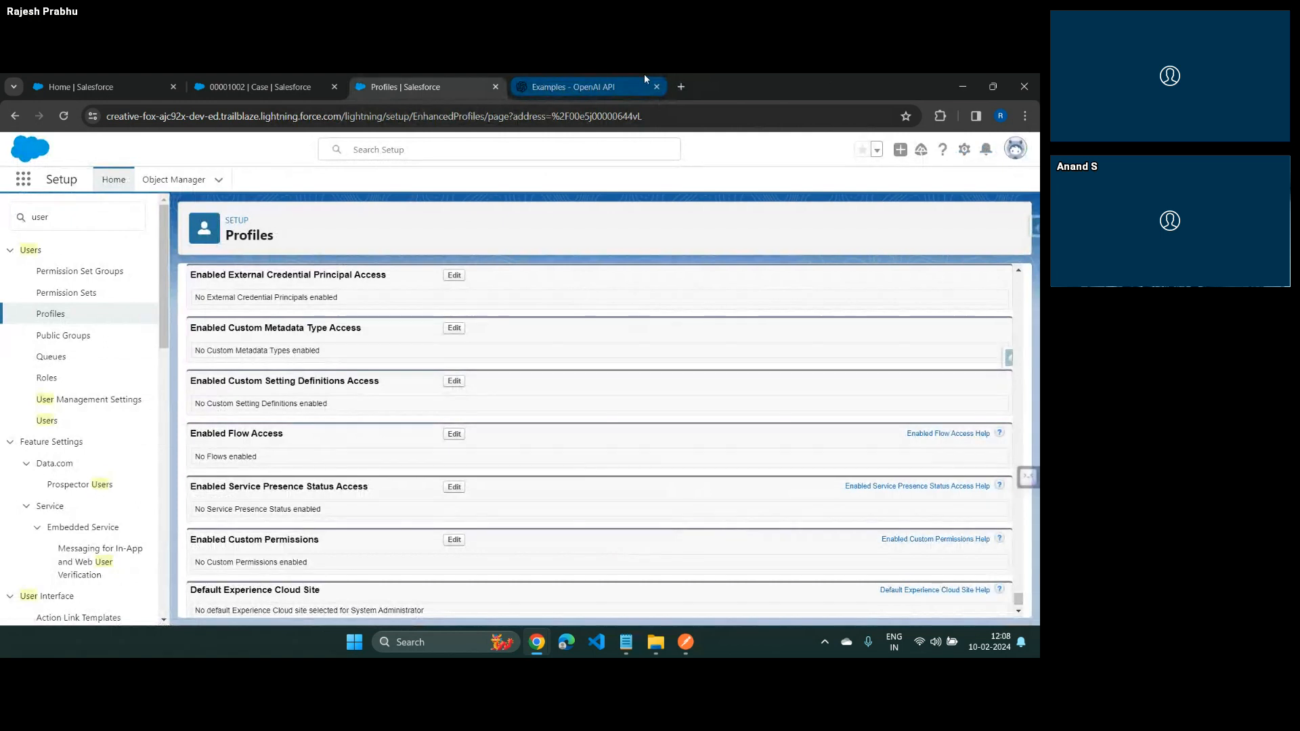
Search Setup for "Flow" and open the Flows page
click(80, 226)
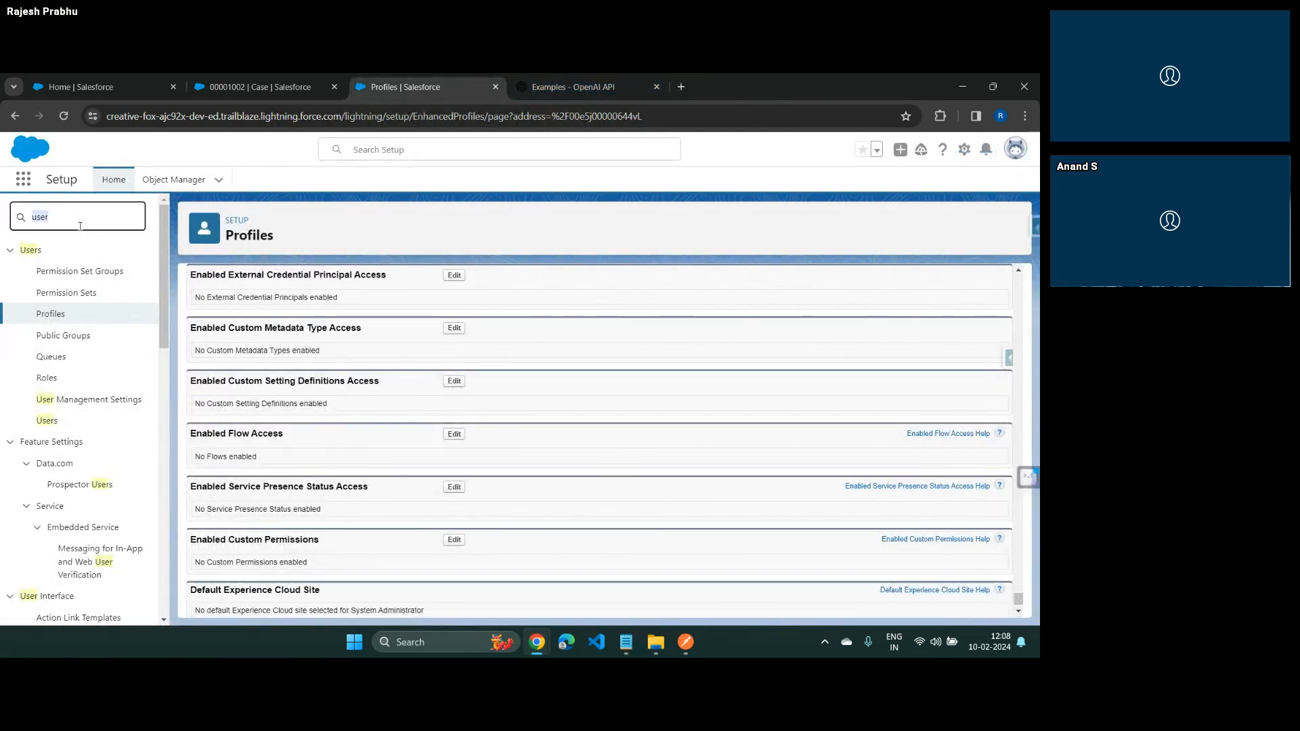
text(Flow)
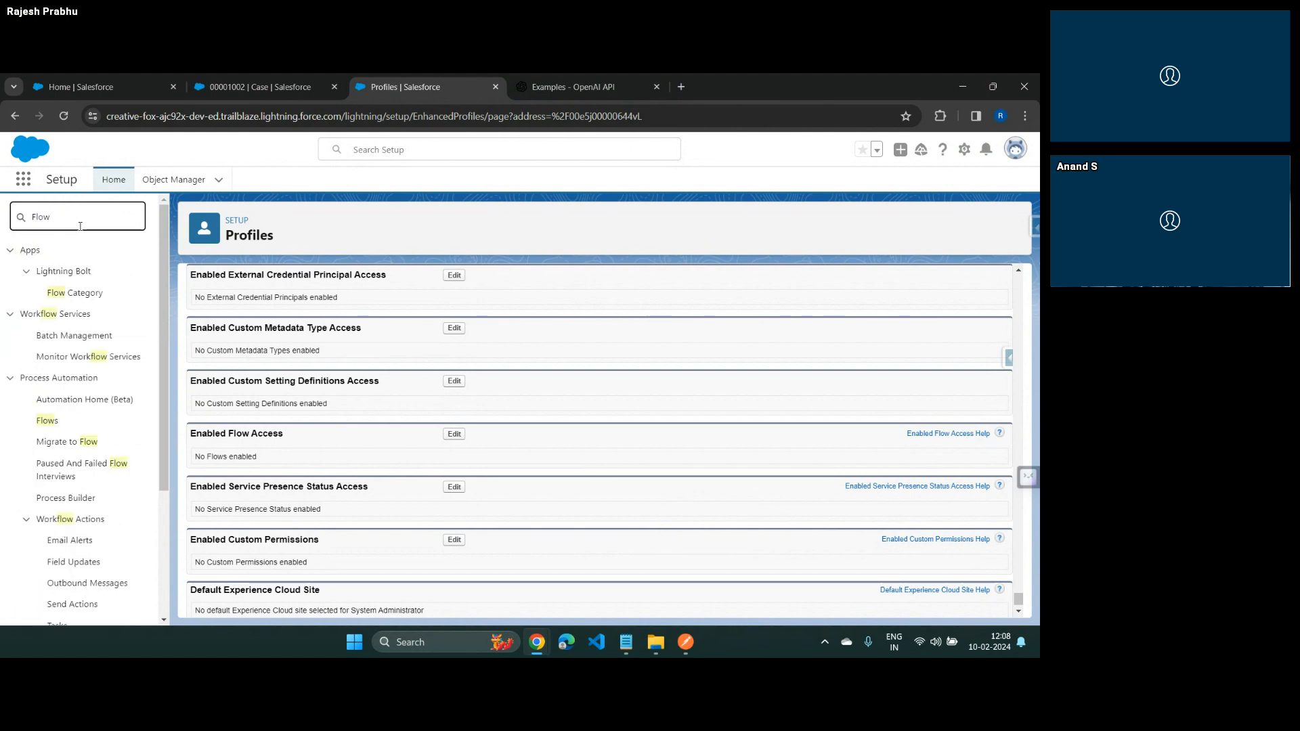
click(43, 421)
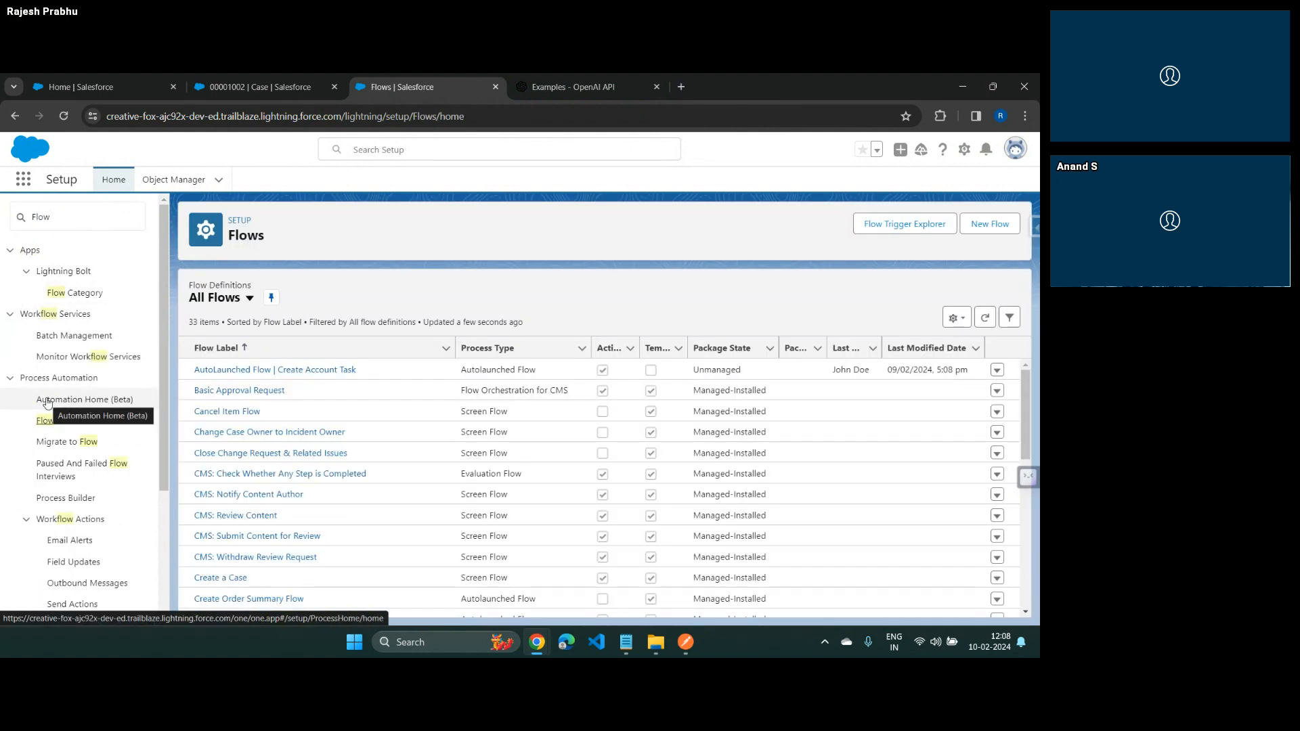
Switch to the Salesforce Flow HTTP Callouts presentation, review its Steps slide with the sample request, and return to the Salesforce Flows page
key(alt+Tab)
key(Tab)
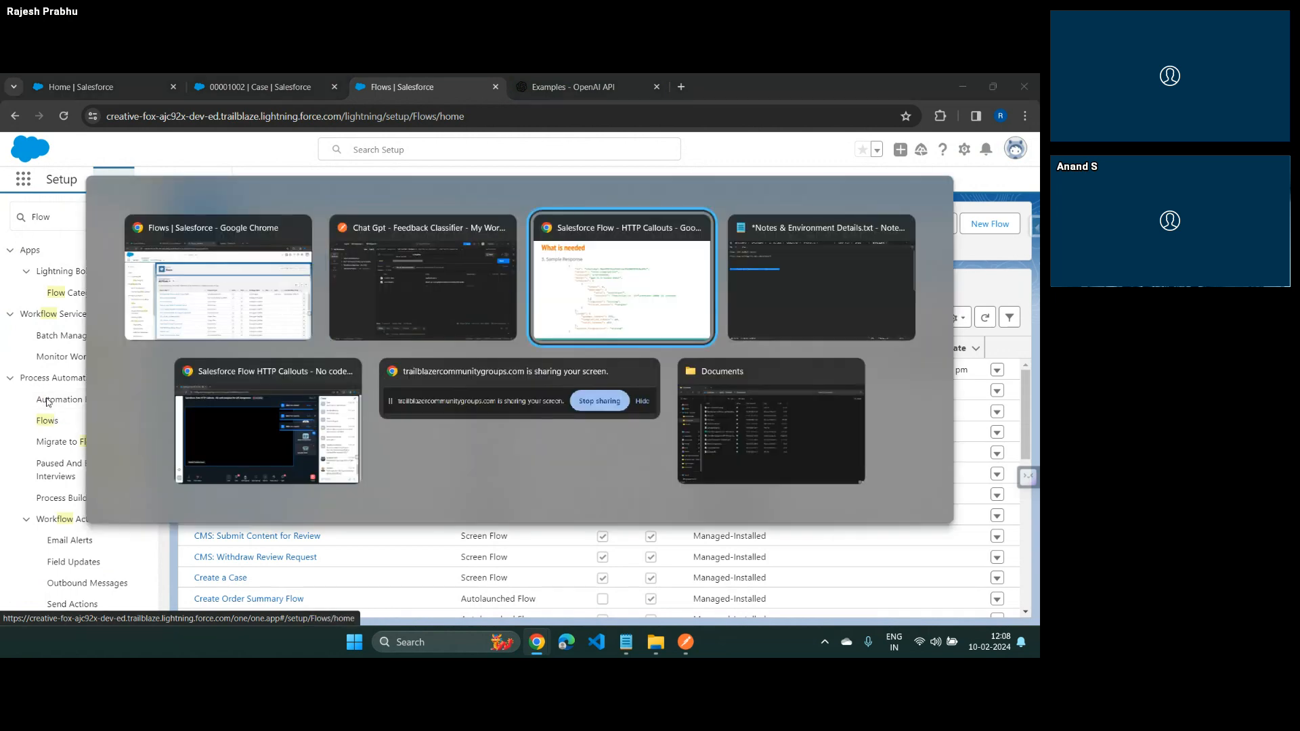
key(Right)
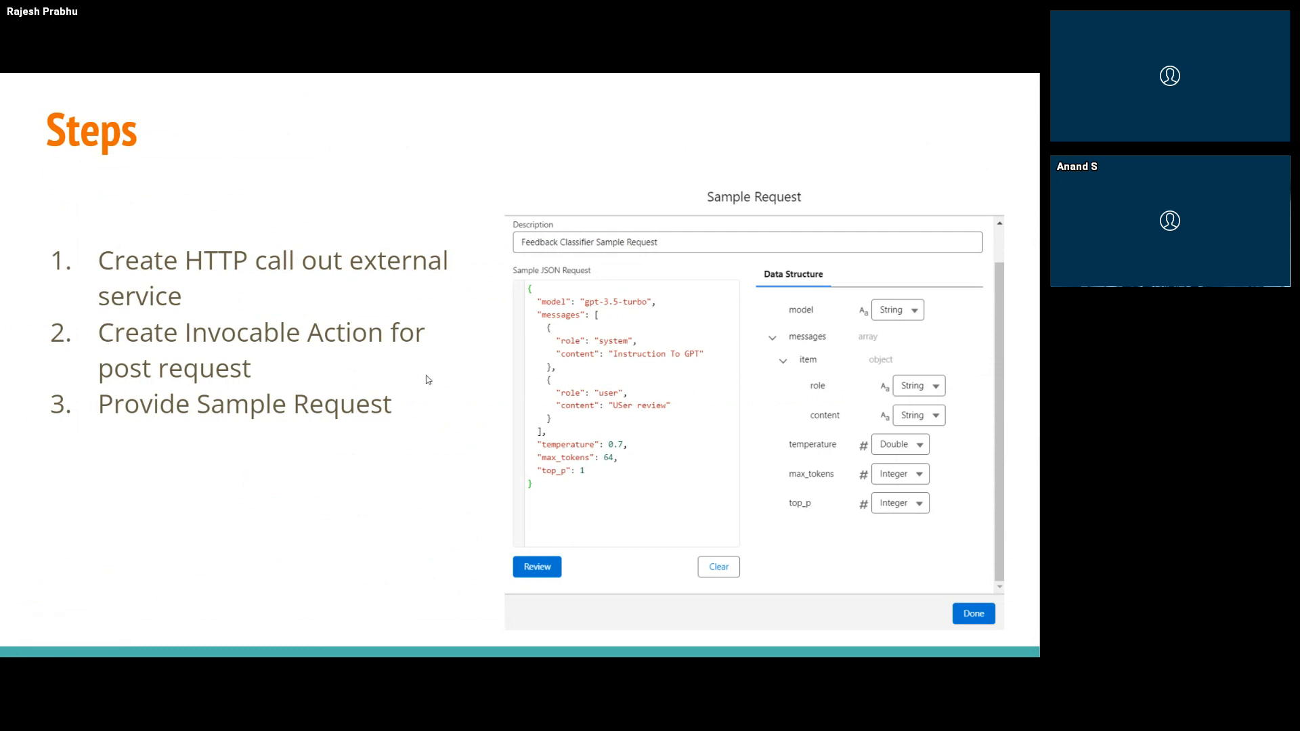
key(alt+Tab)
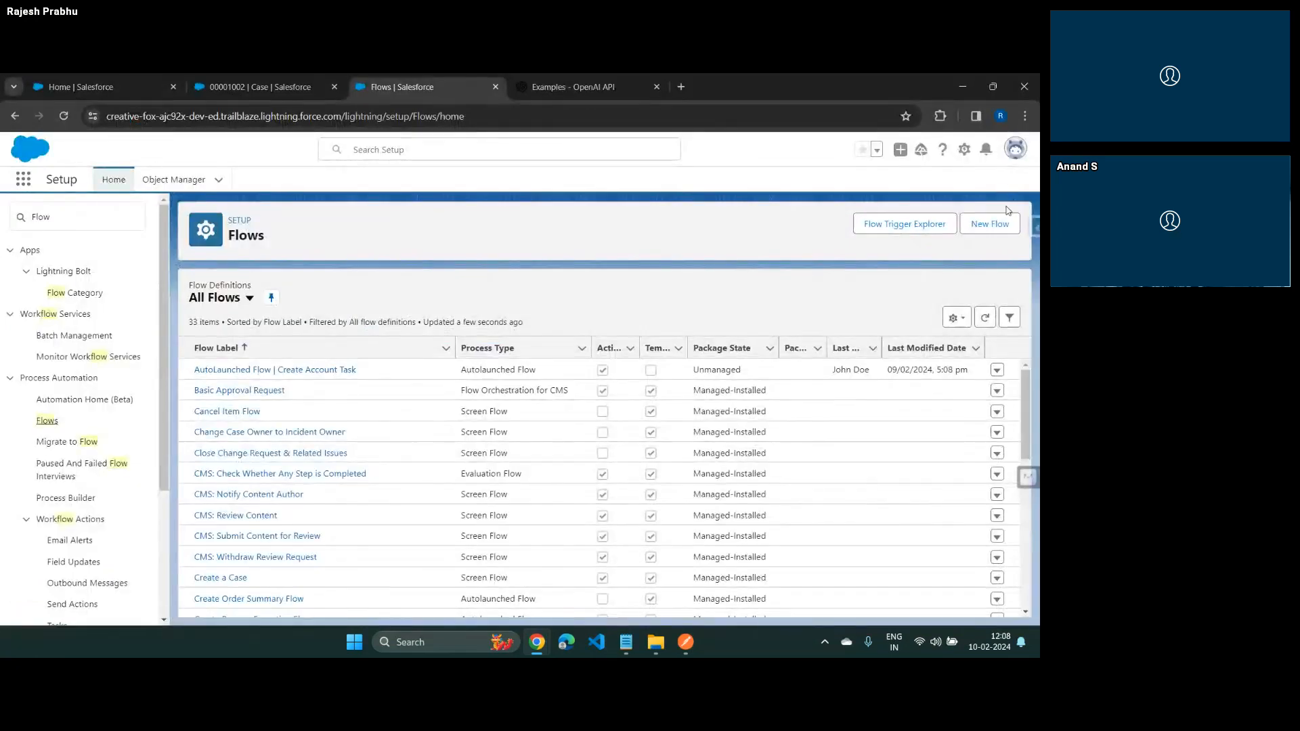
Create a new Record-Triggered Flow
click(968, 223)
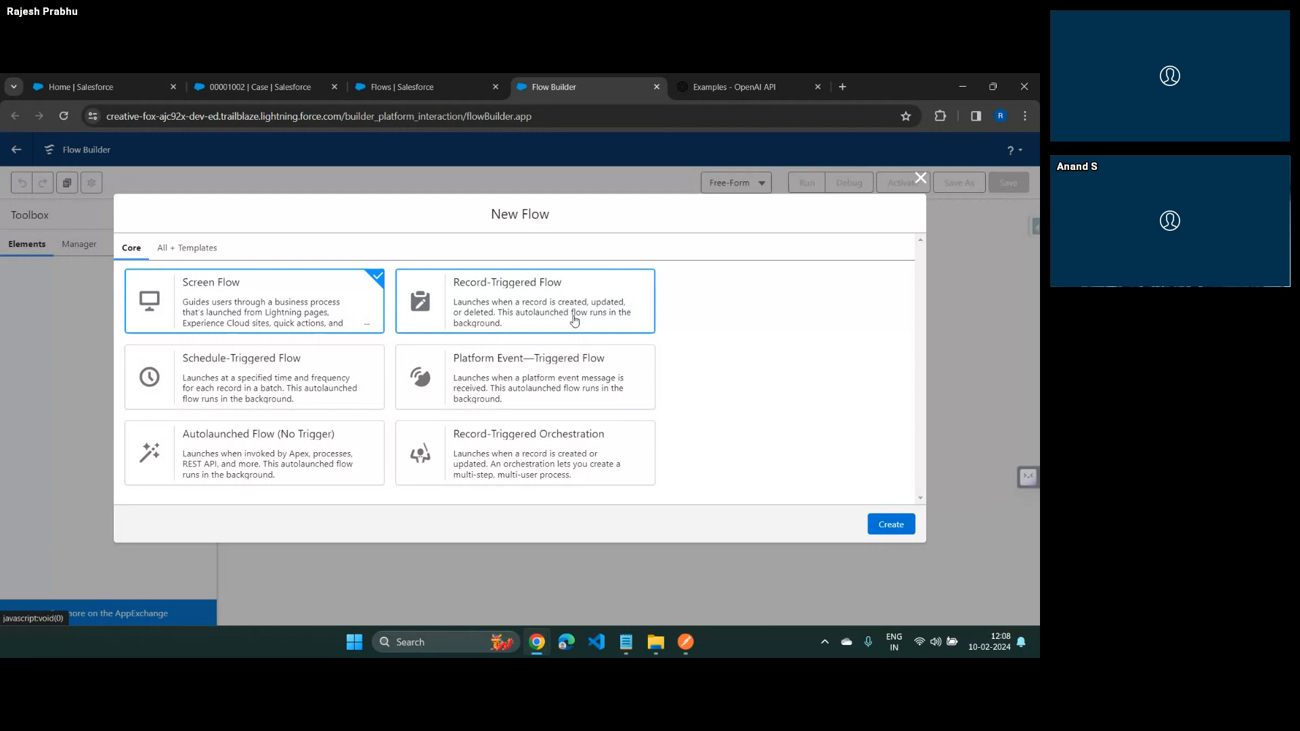
click(574, 320)
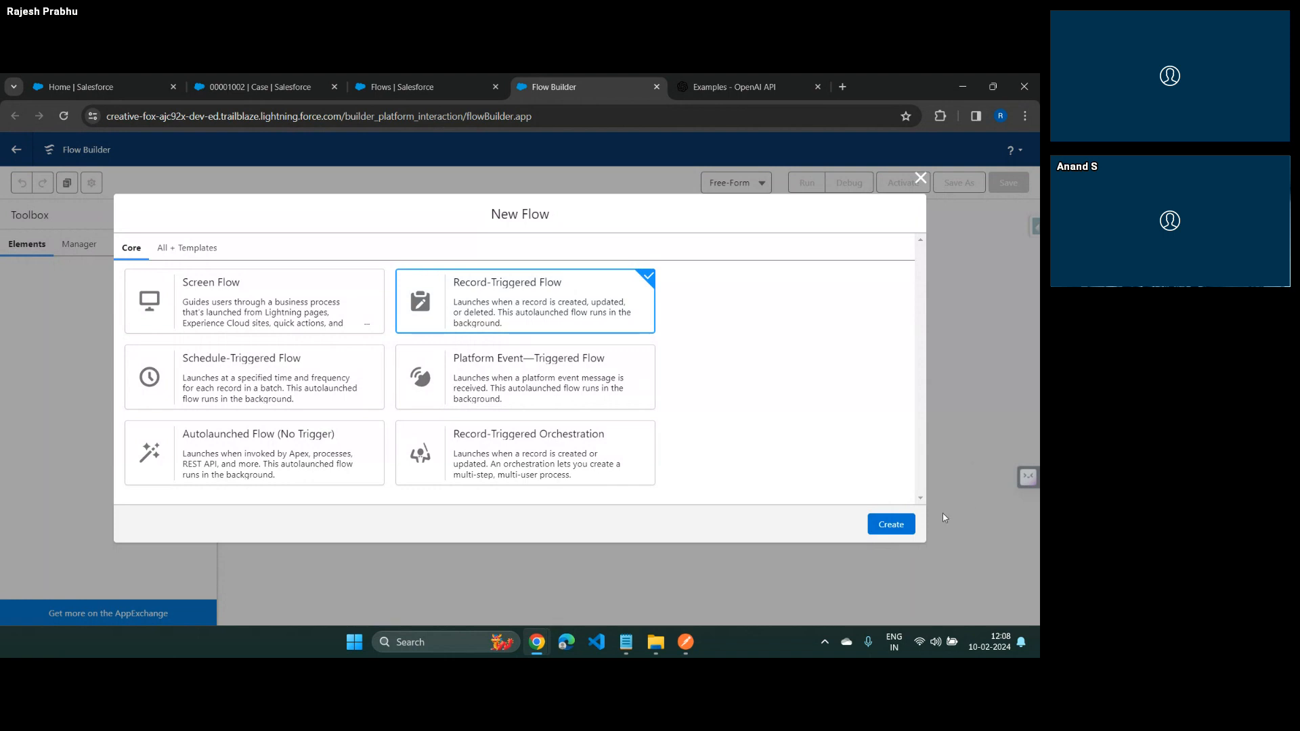
click(904, 525)
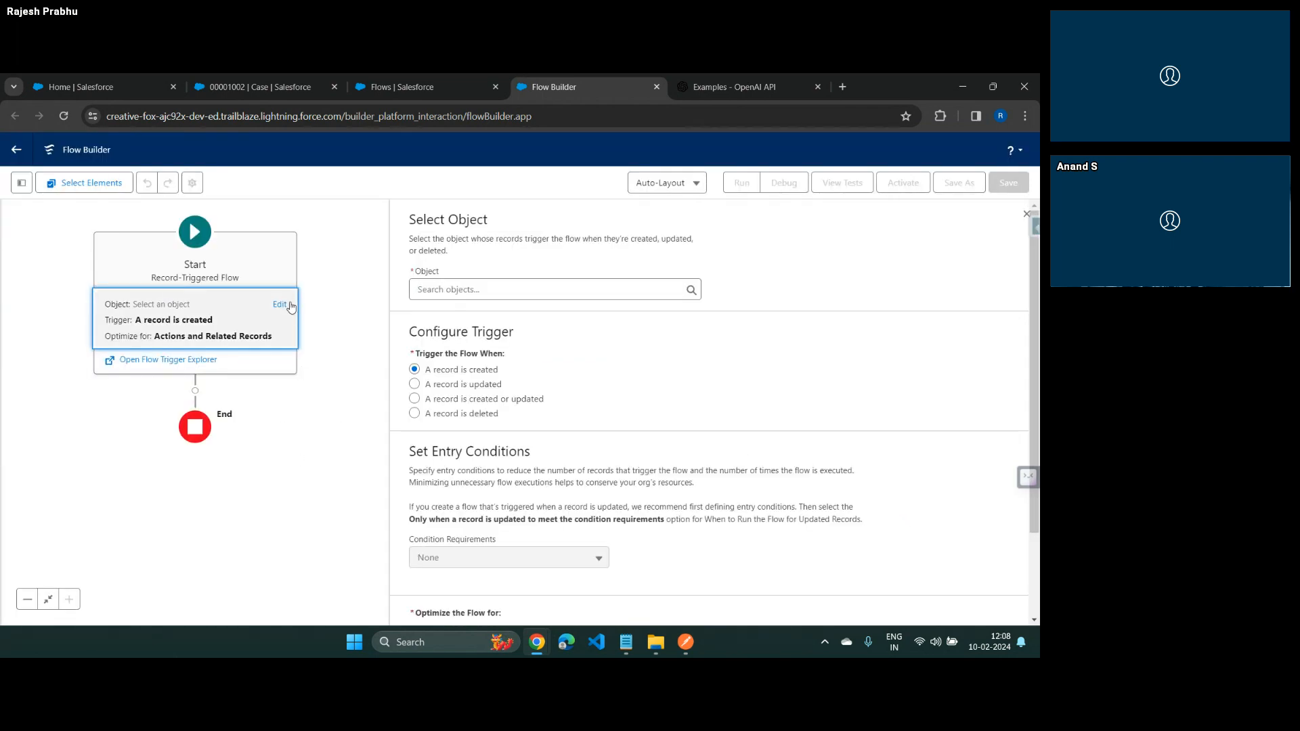
Examine the start settings and try to include a Run Asynchronously path for accessing an external system
scroll(562, 445, down, 2)
scroll(478, 388, up, 2)
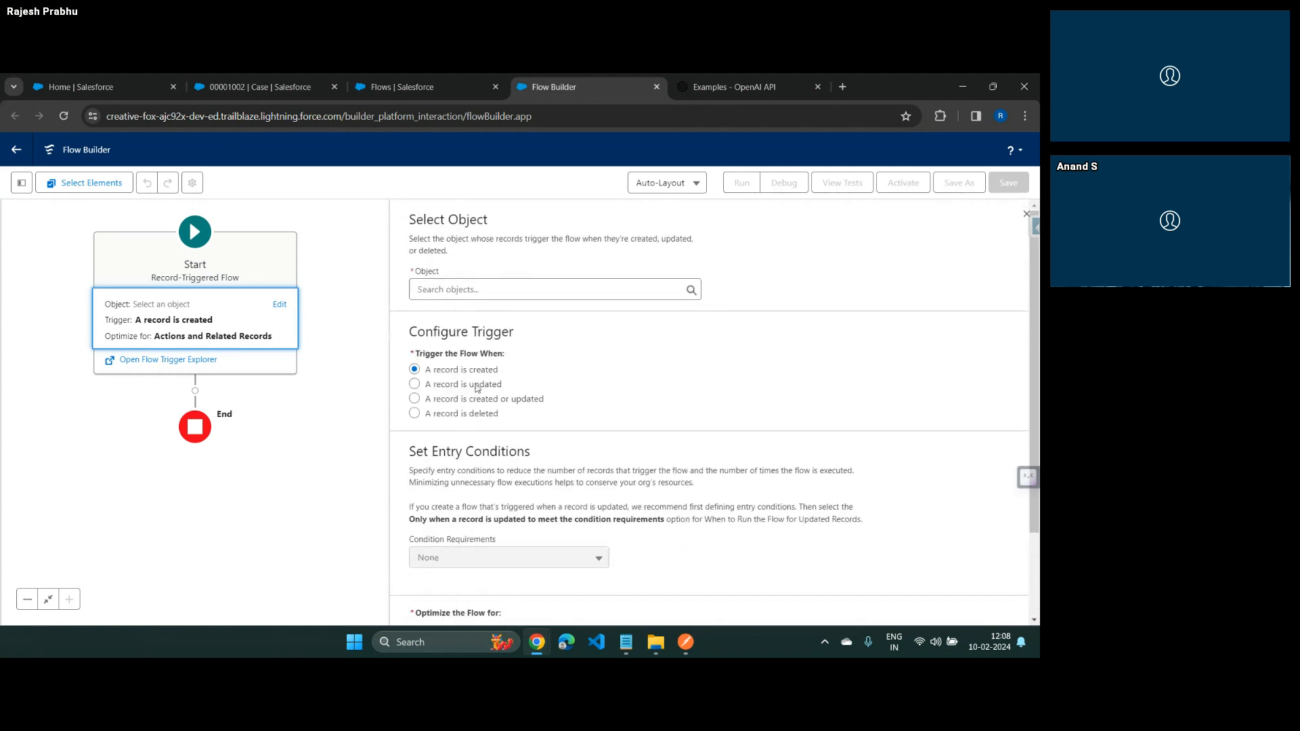
scroll(708, 448, down, 2)
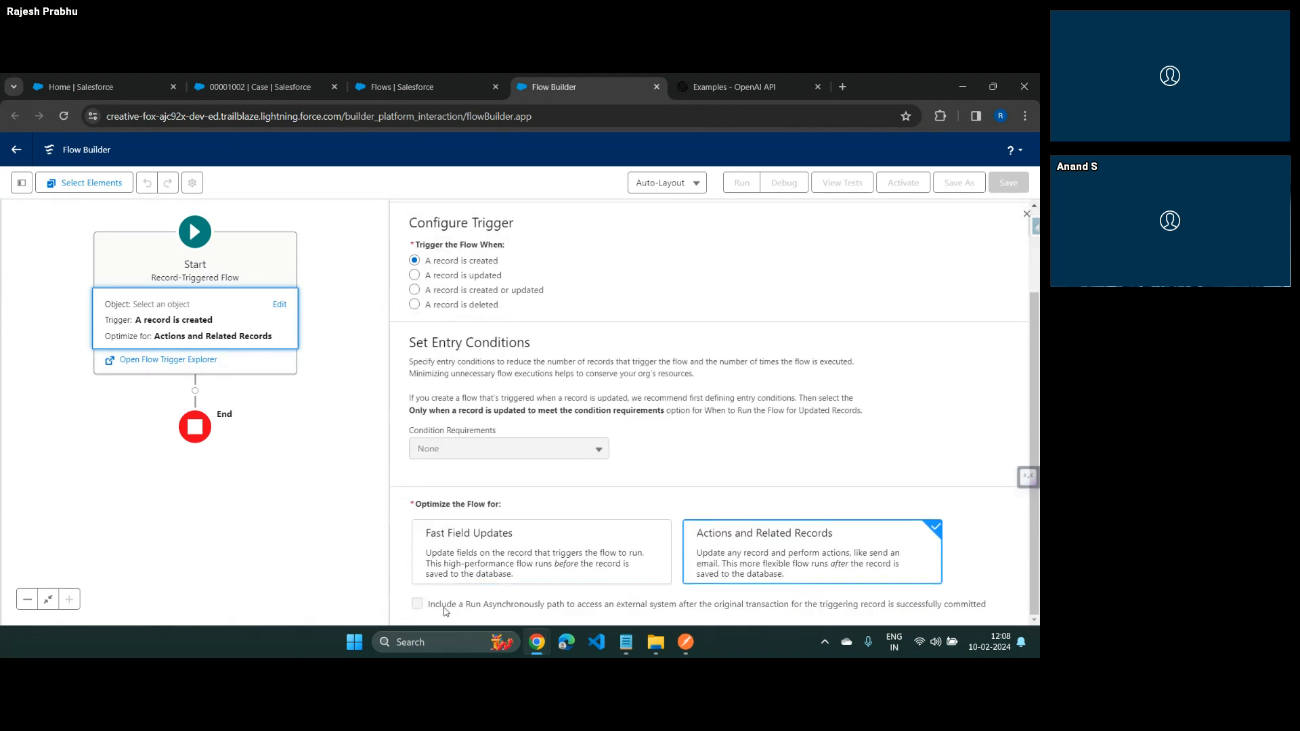
drag(447, 606, 538, 607)
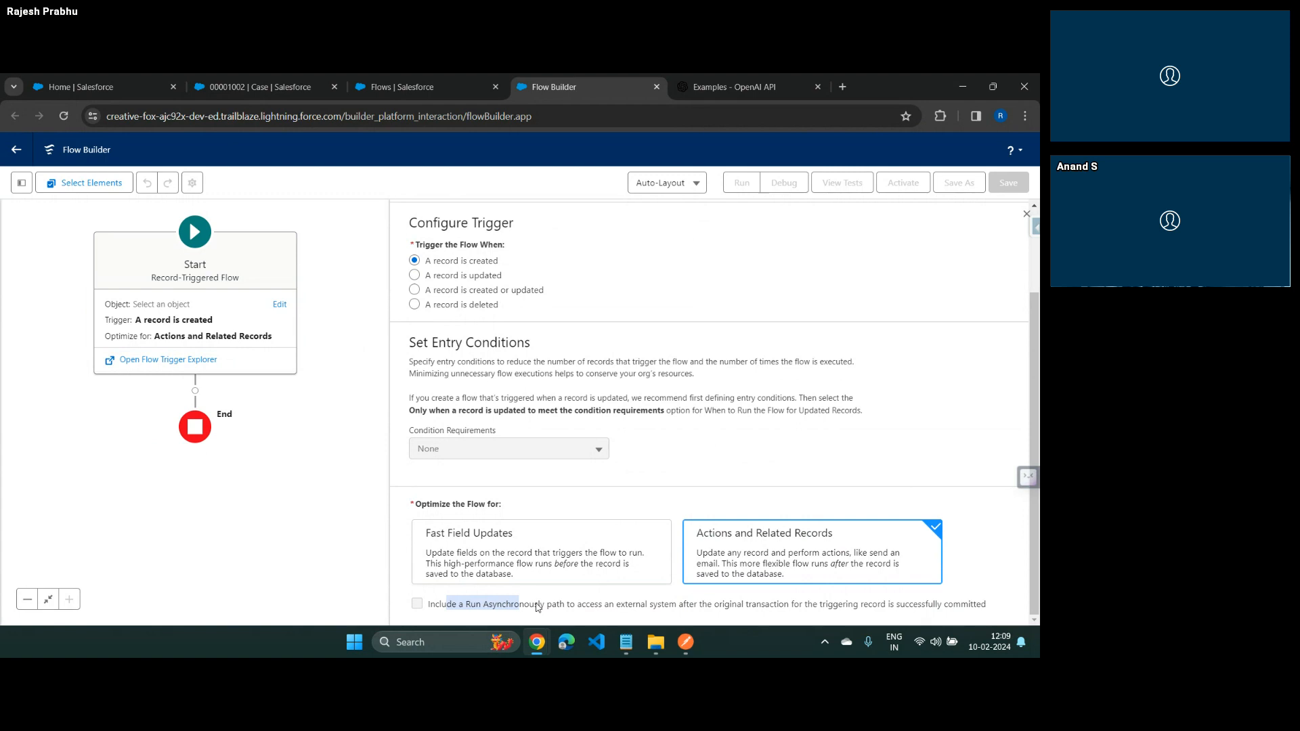
click(420, 608)
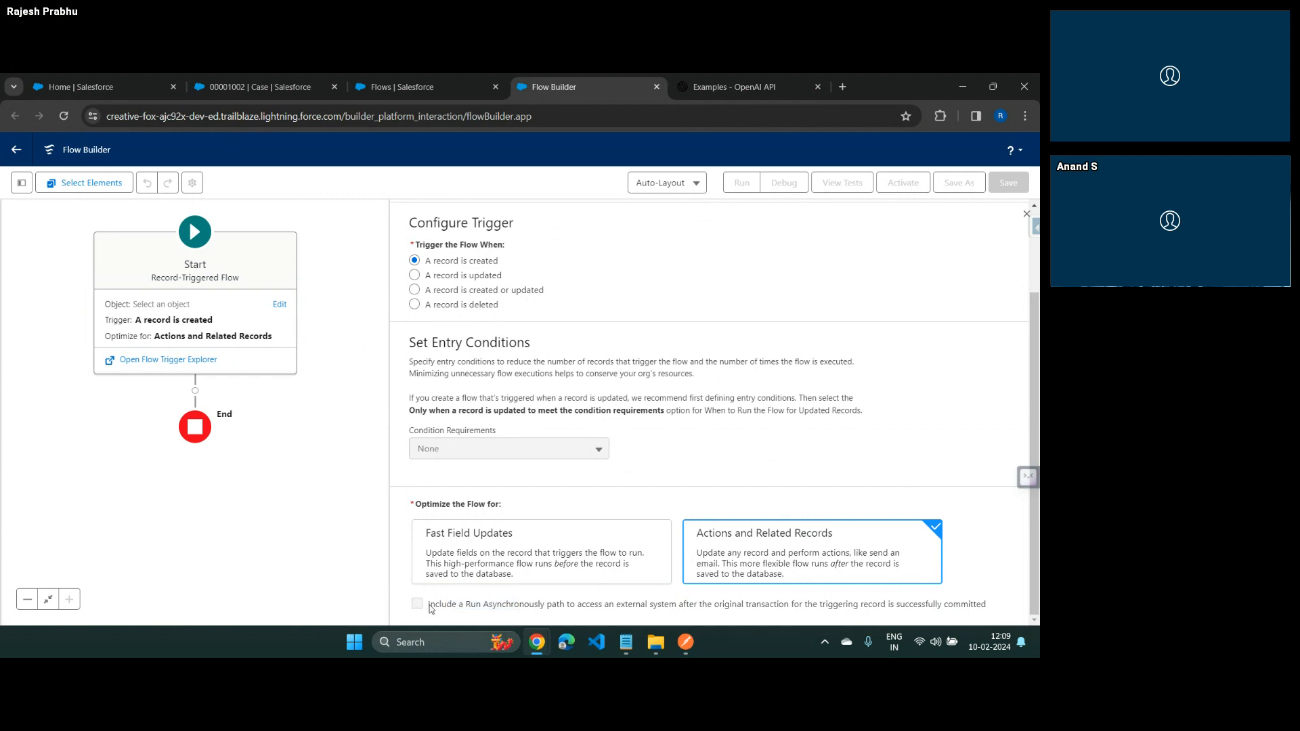
Set the flow's object to Case and trigger it when a record is updated
scroll(431, 603, up, 2)
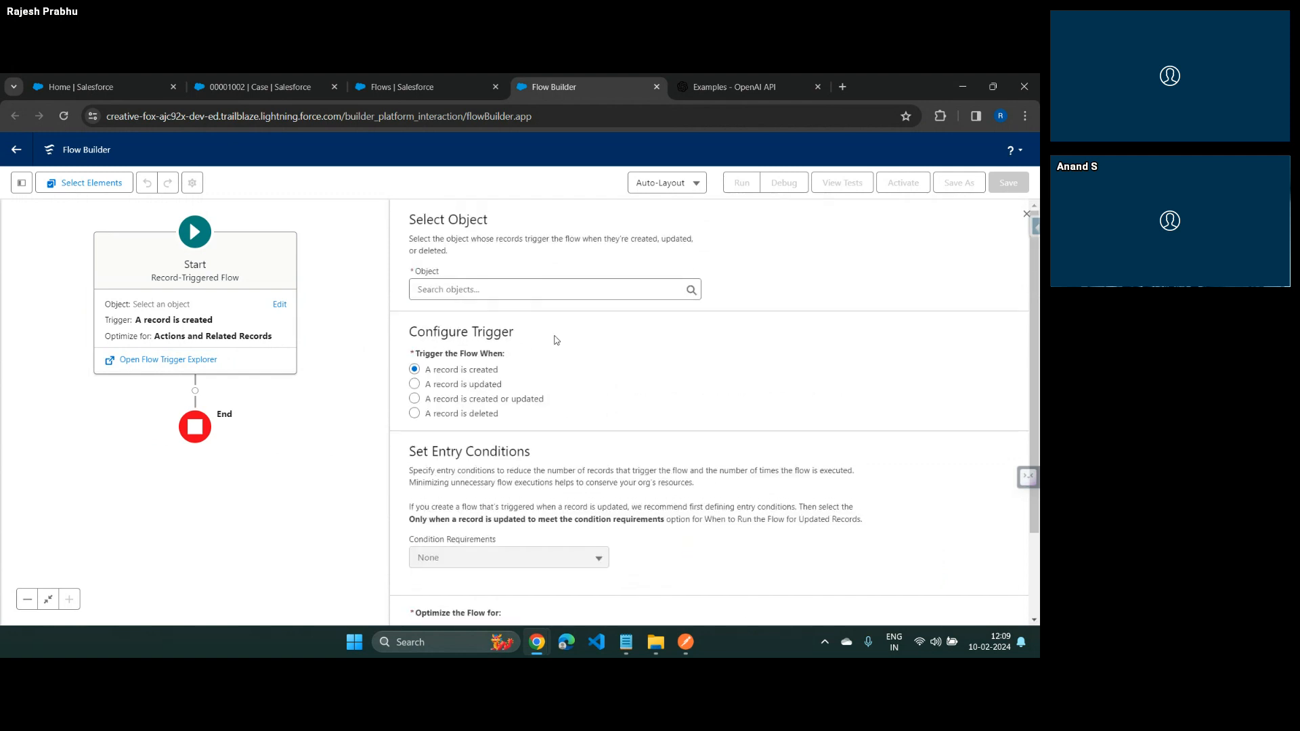
click(518, 283)
text(case)
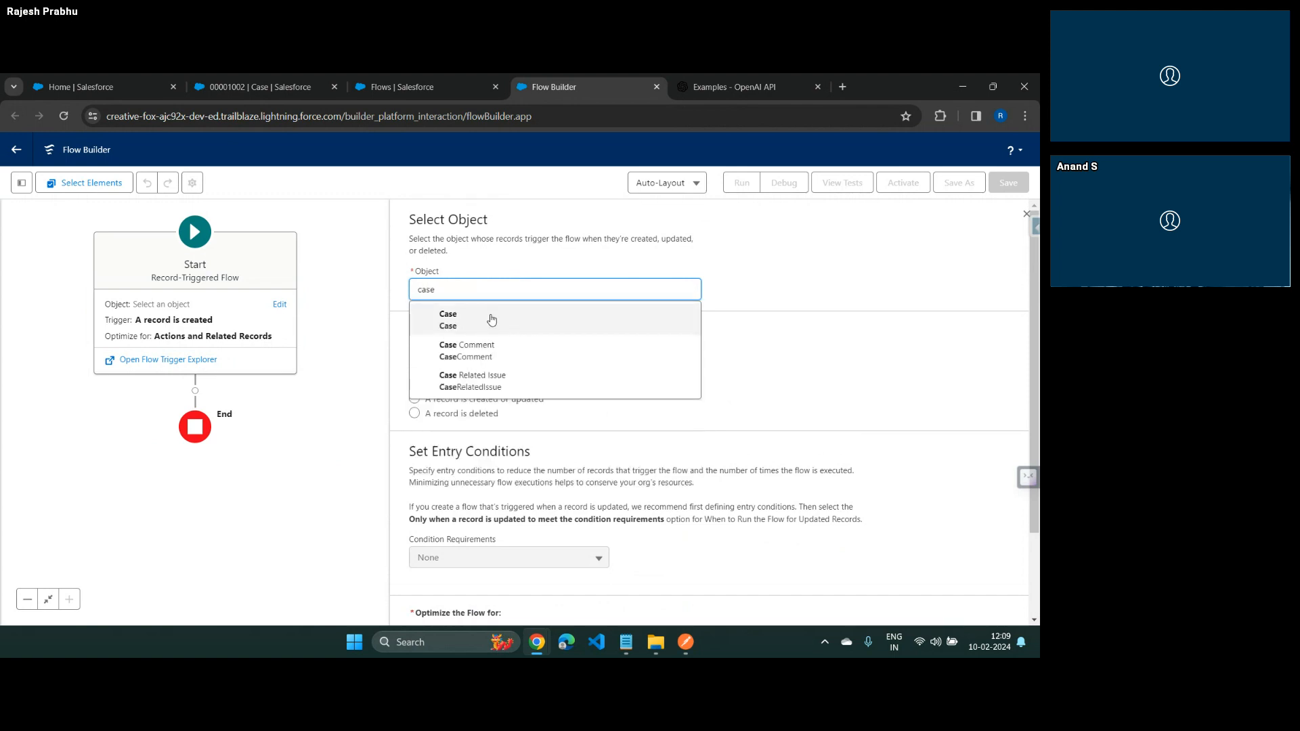
click(492, 319)
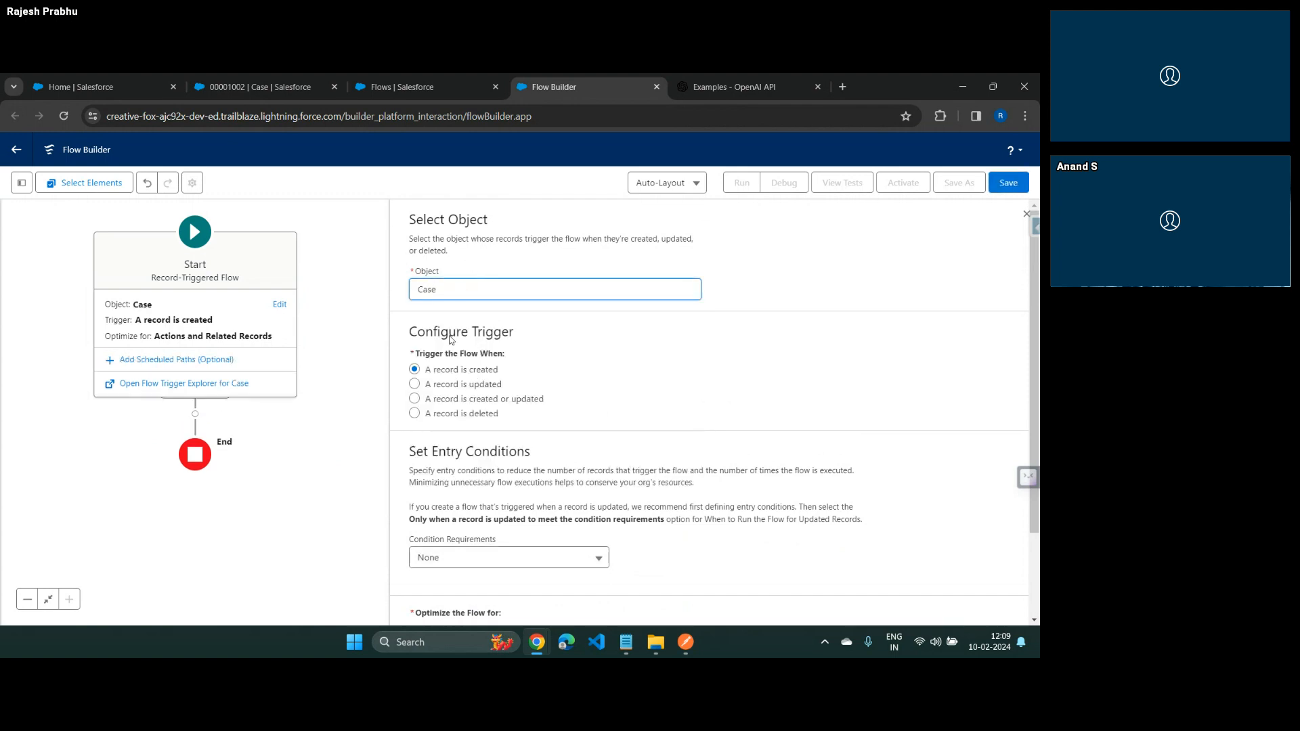
click(415, 384)
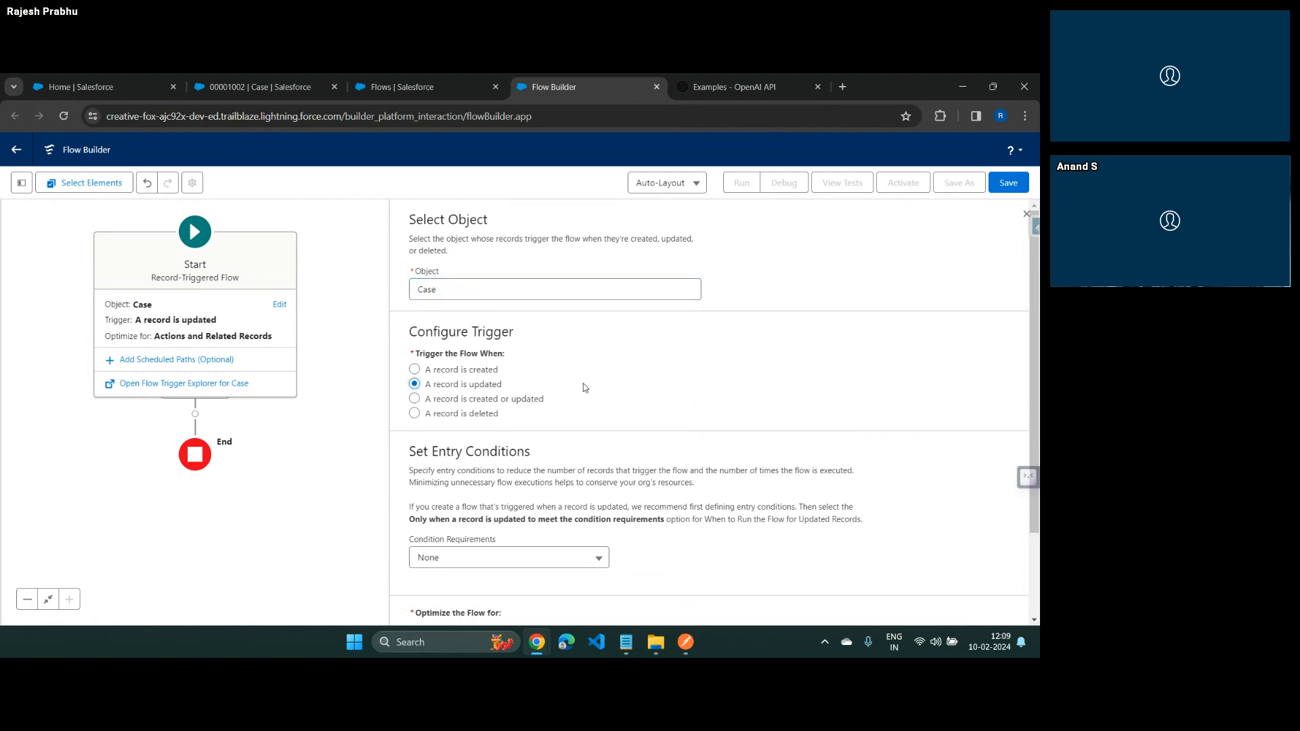
Set the entry condition requirements to All Conditions Are Met (AND)
scroll(583, 386, down, 1)
scroll(583, 383, down, 1)
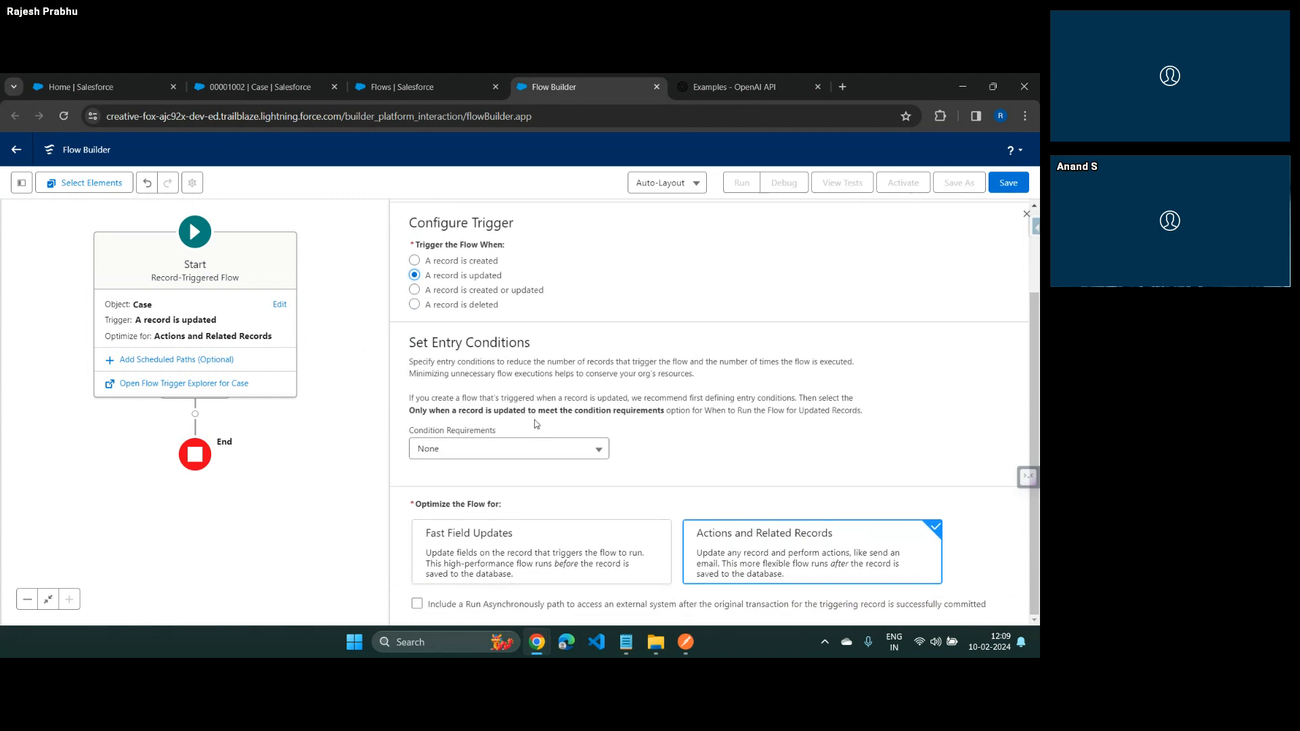
click(512, 455)
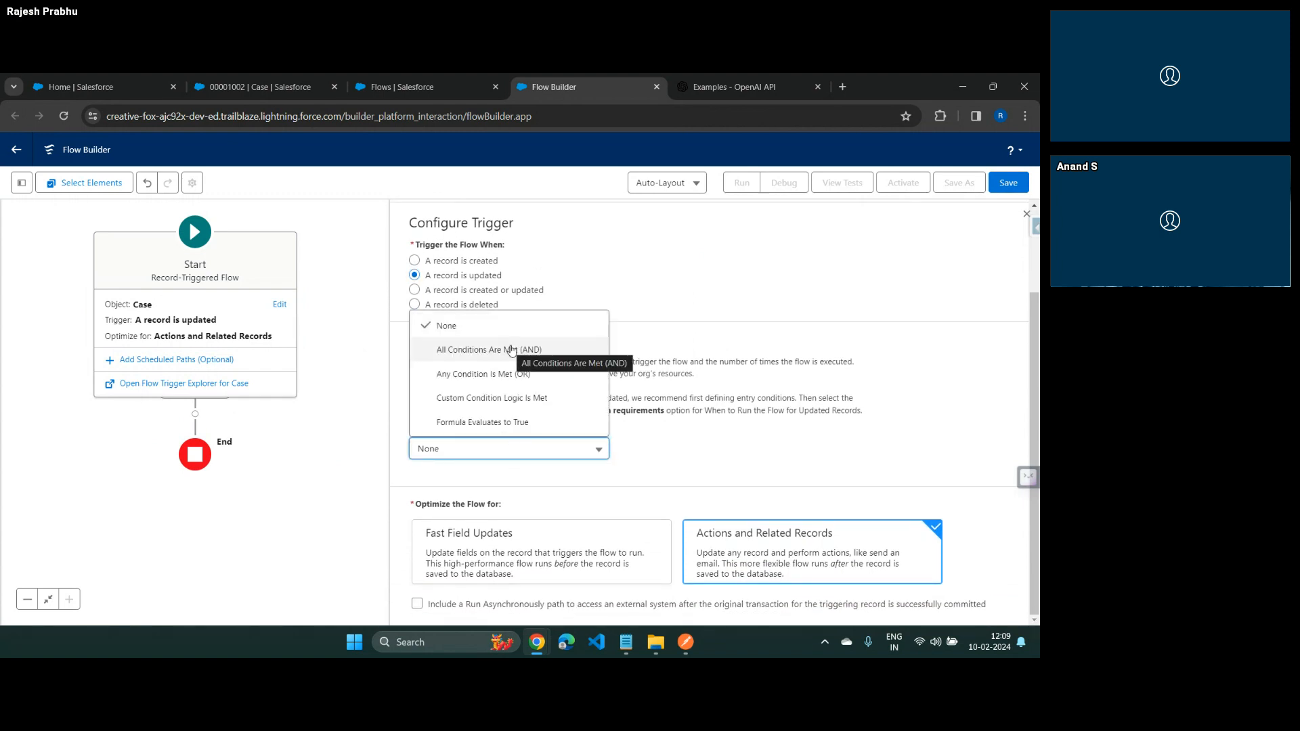
click(511, 350)
scroll(556, 373, down, 2)
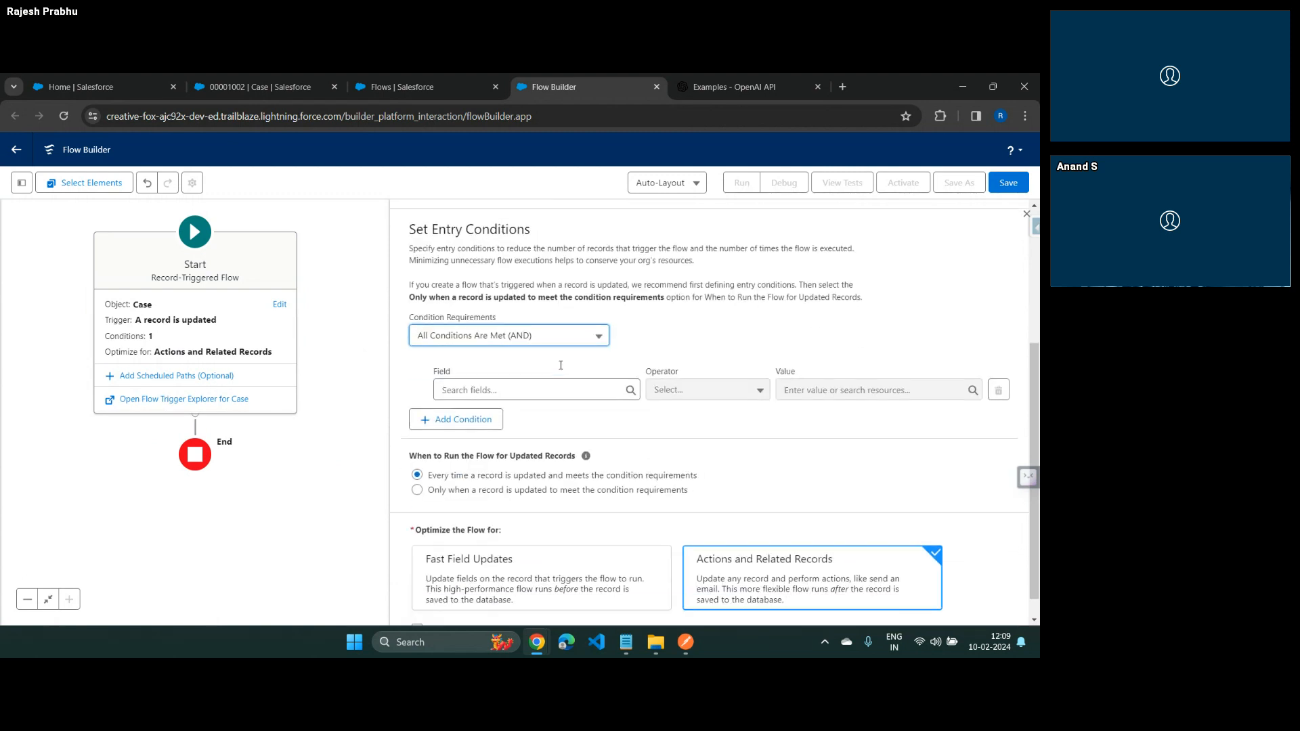
Define the first entry condition as Status Is Changed with the value $GlobalConstant.True
click(524, 369)
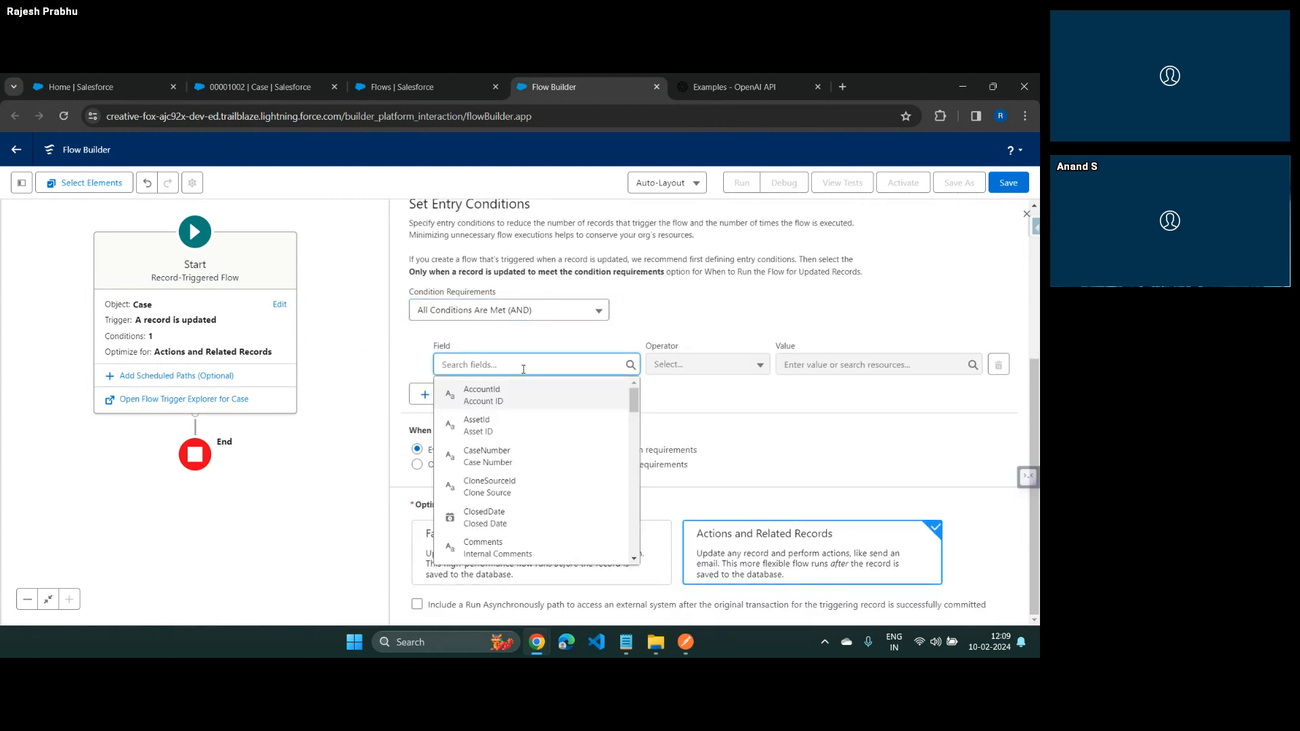
text(sta)
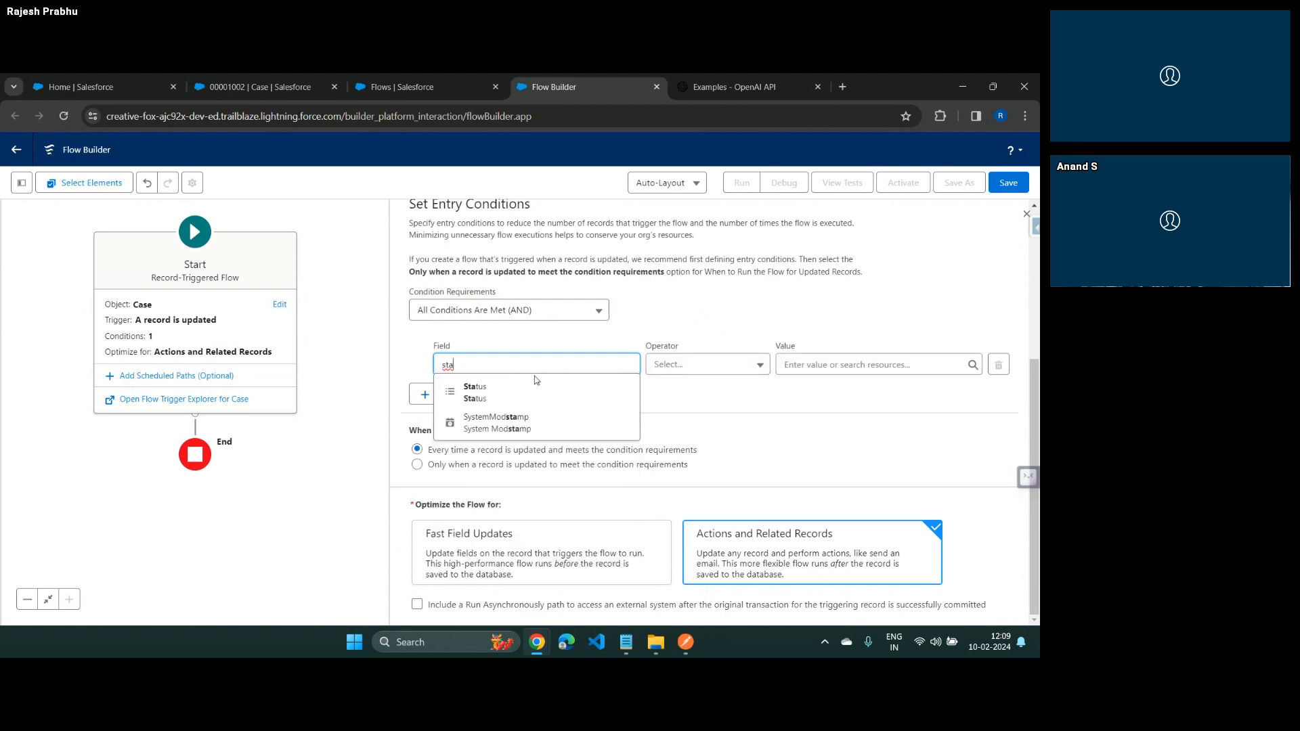
click(475, 391)
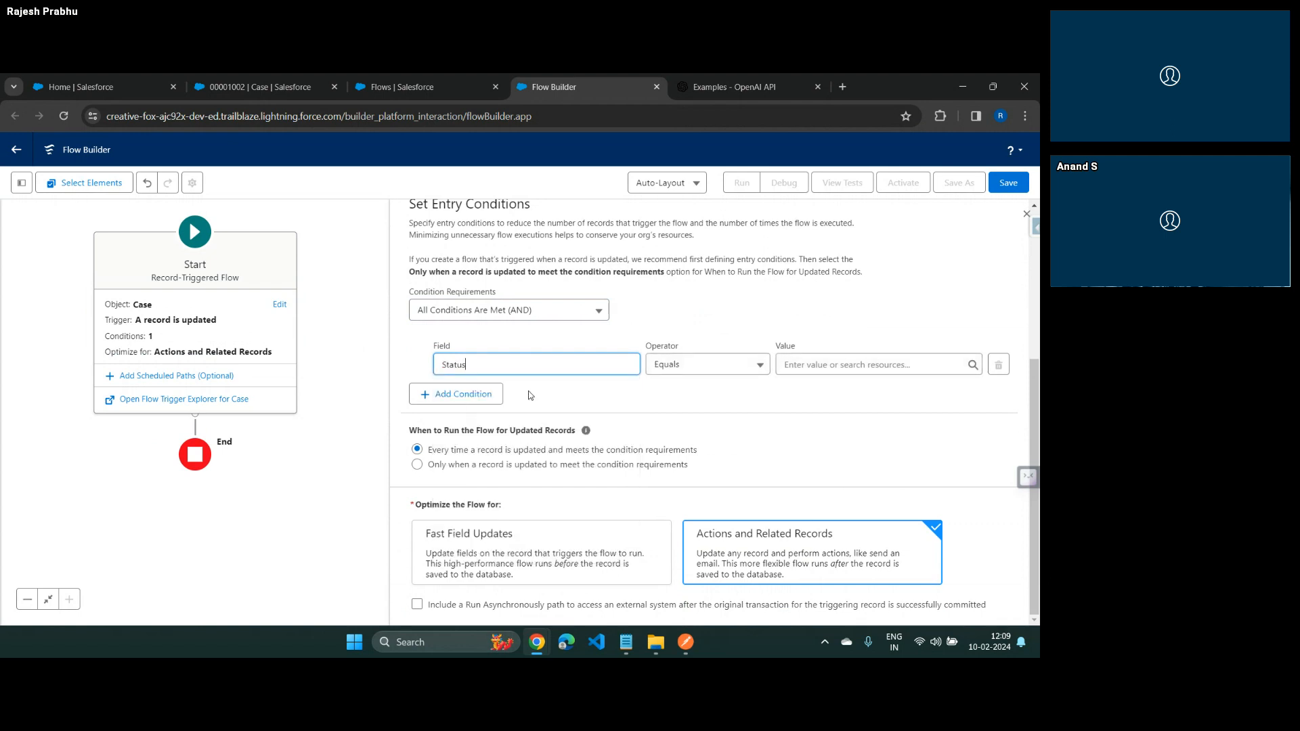
click(674, 369)
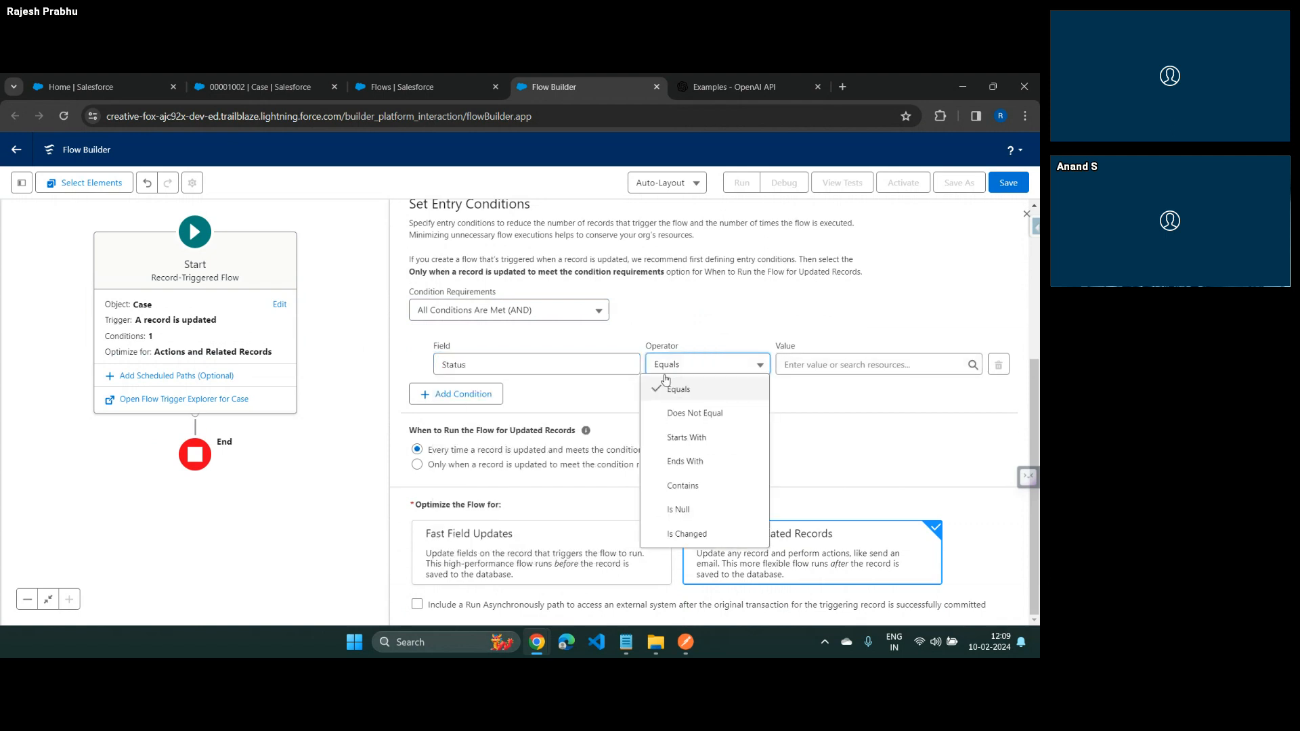
click(688, 533)
click(847, 366)
text(tr)
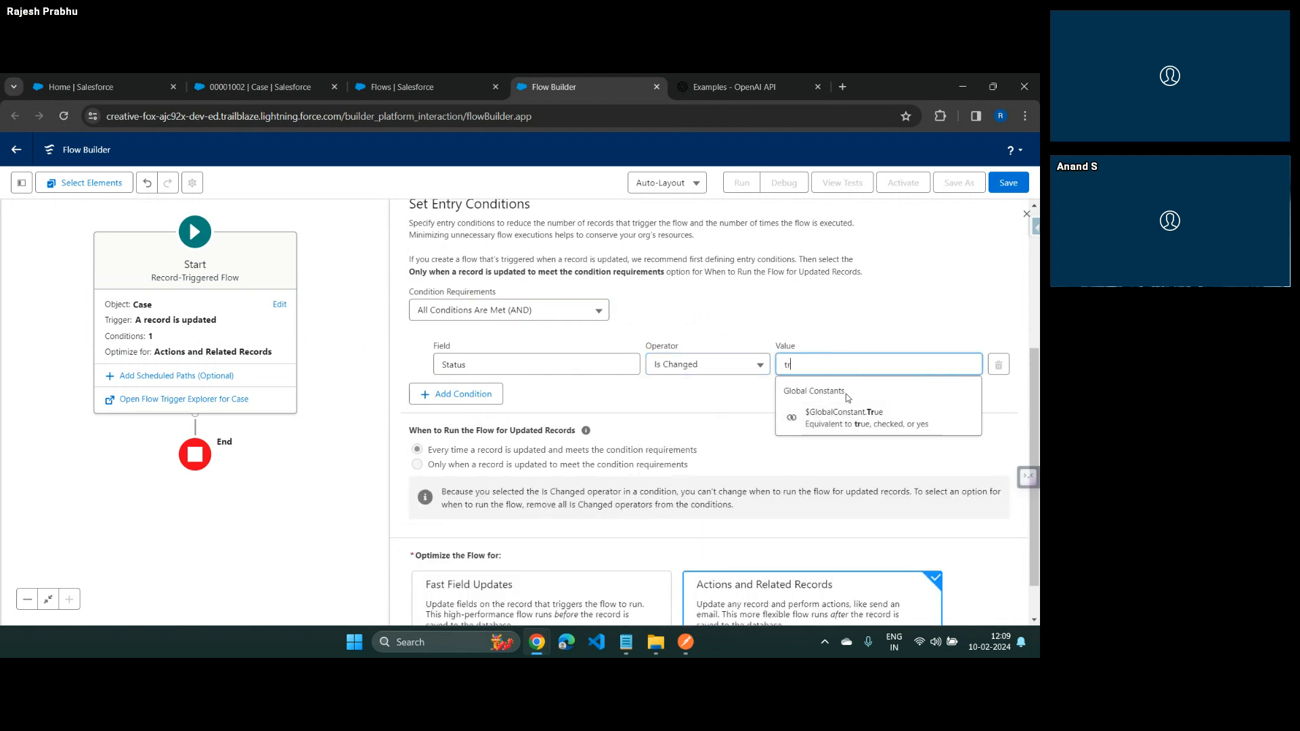
click(845, 416)
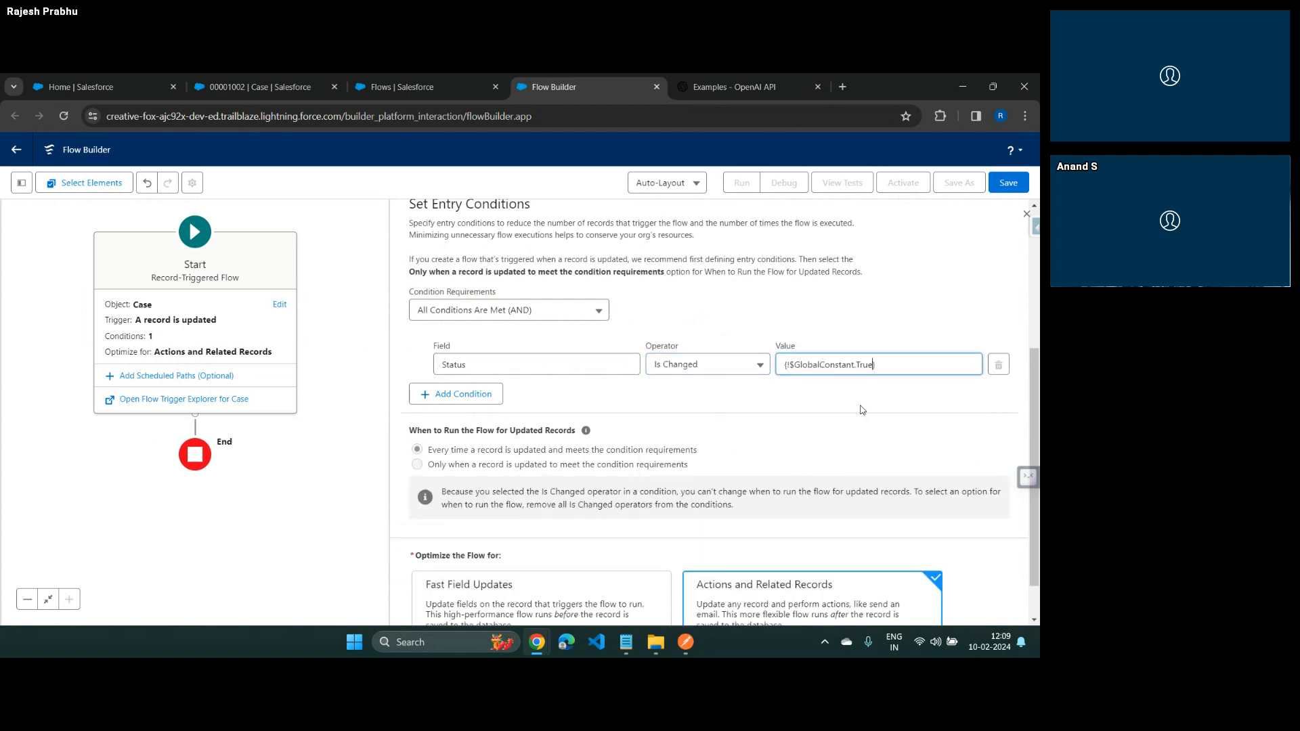
Add a second entry condition requiring Status Equals Closed
click(474, 398)
click(480, 403)
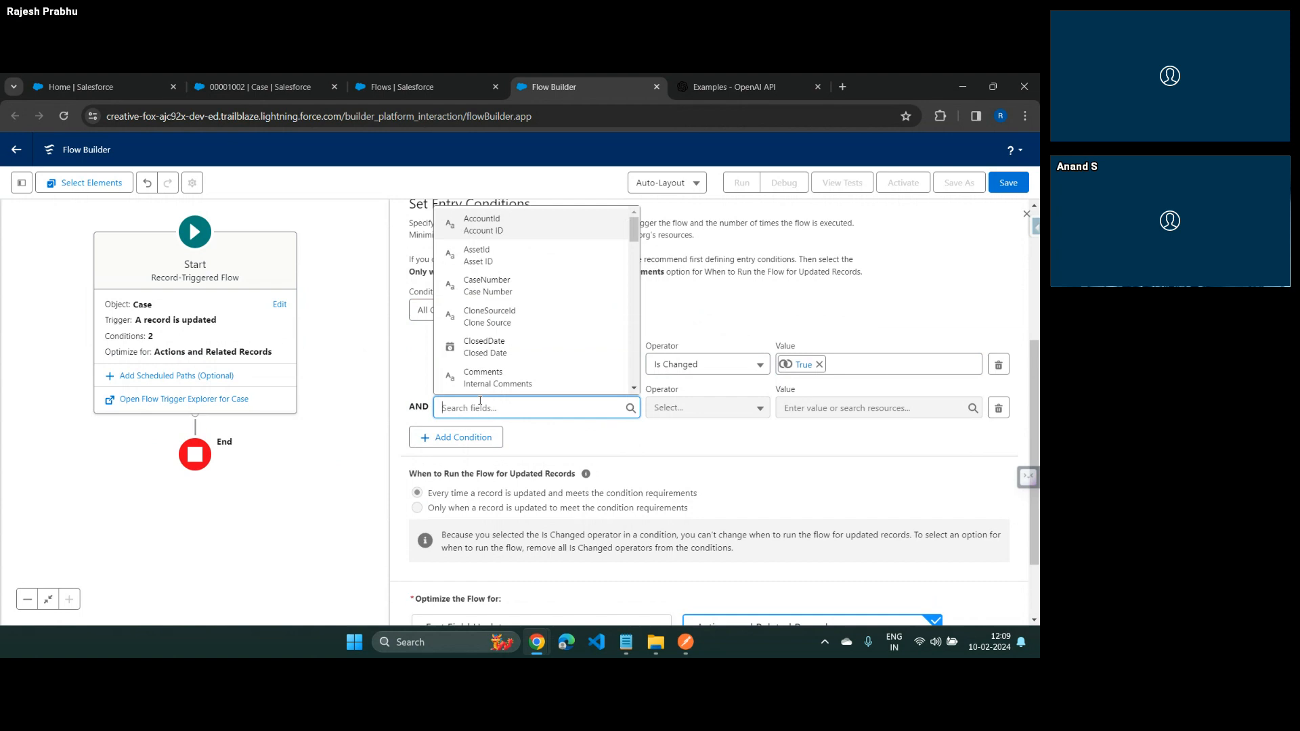
text(sta)
click(511, 350)
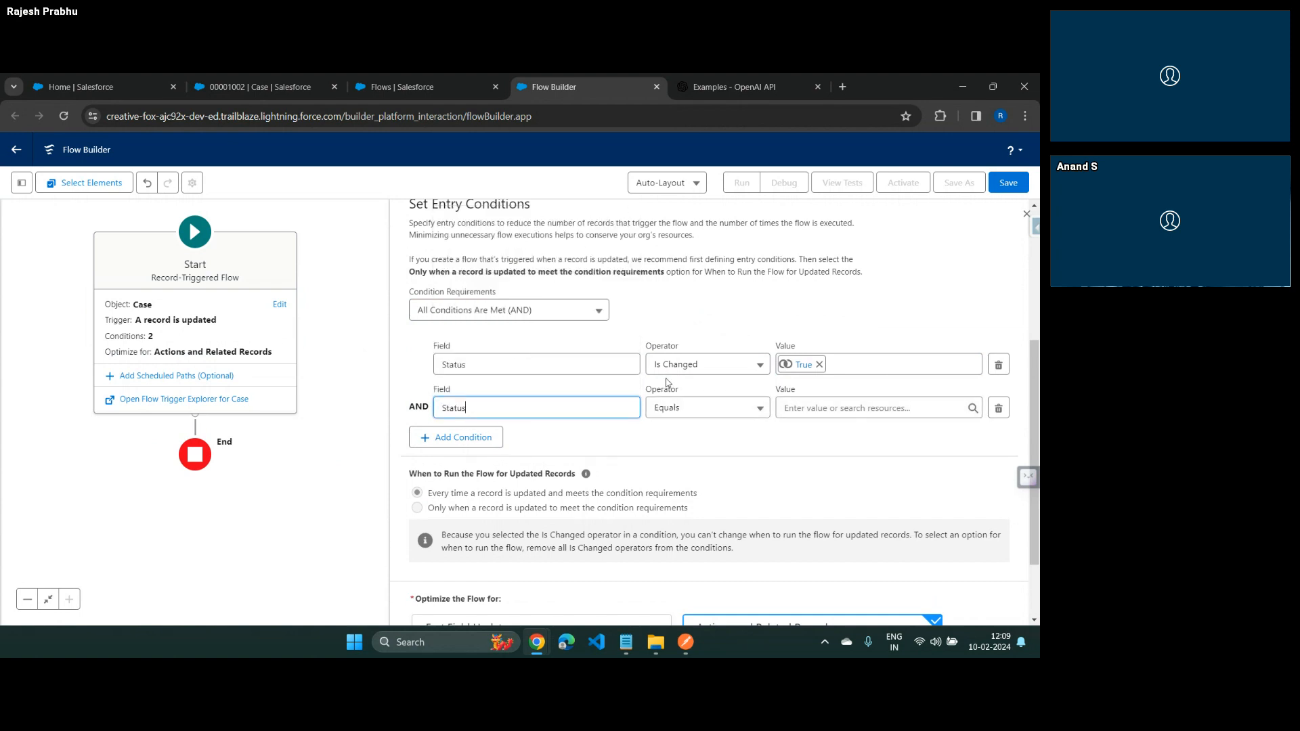
click(833, 408)
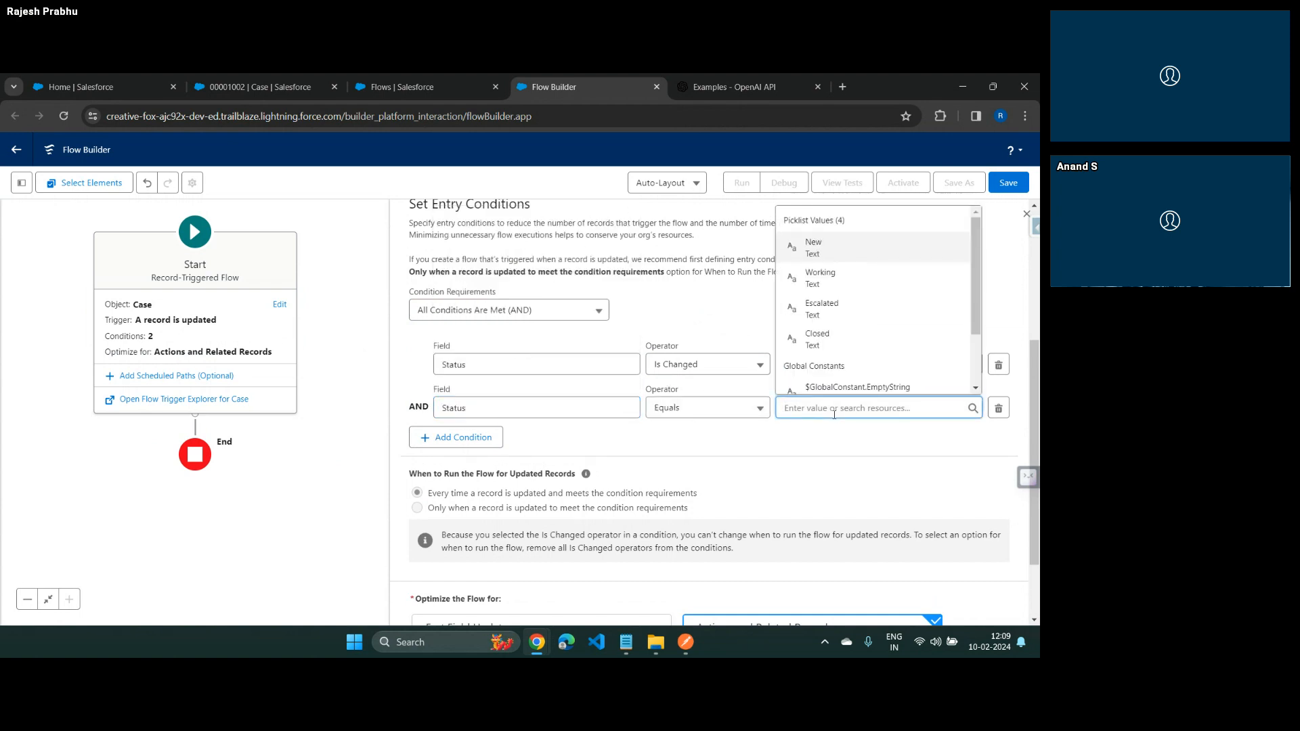
click(837, 336)
click(769, 439)
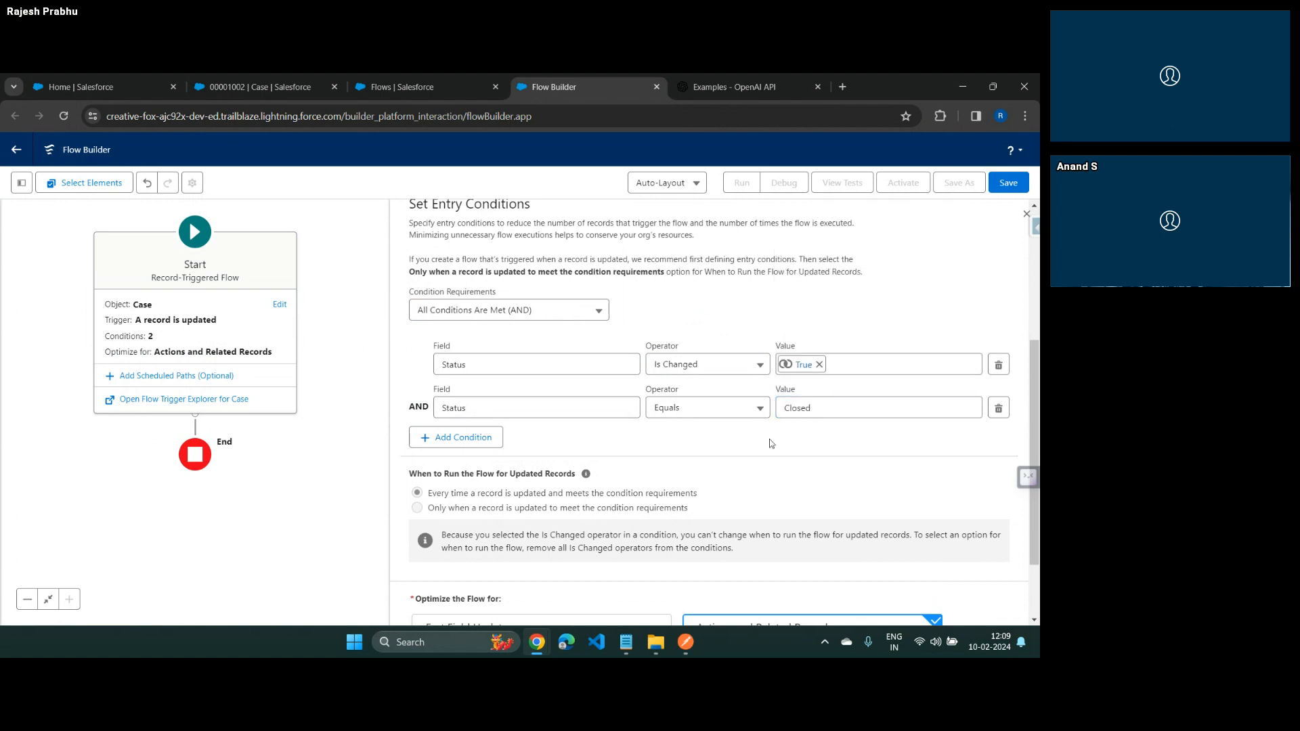
Add a third entry condition requiring Customer_Feeback__c Is Null with the value $GlobalConstant.False
click(463, 438)
click(464, 450)
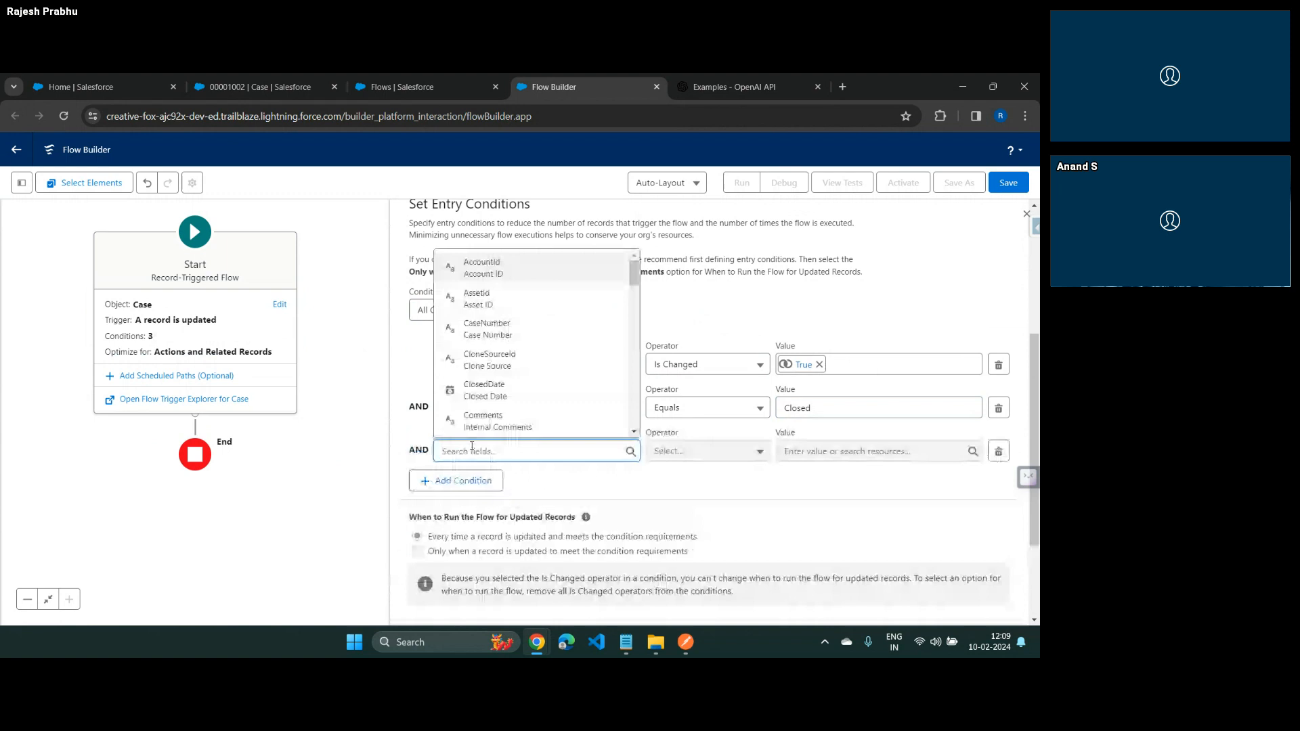
text(fee)
click(497, 393)
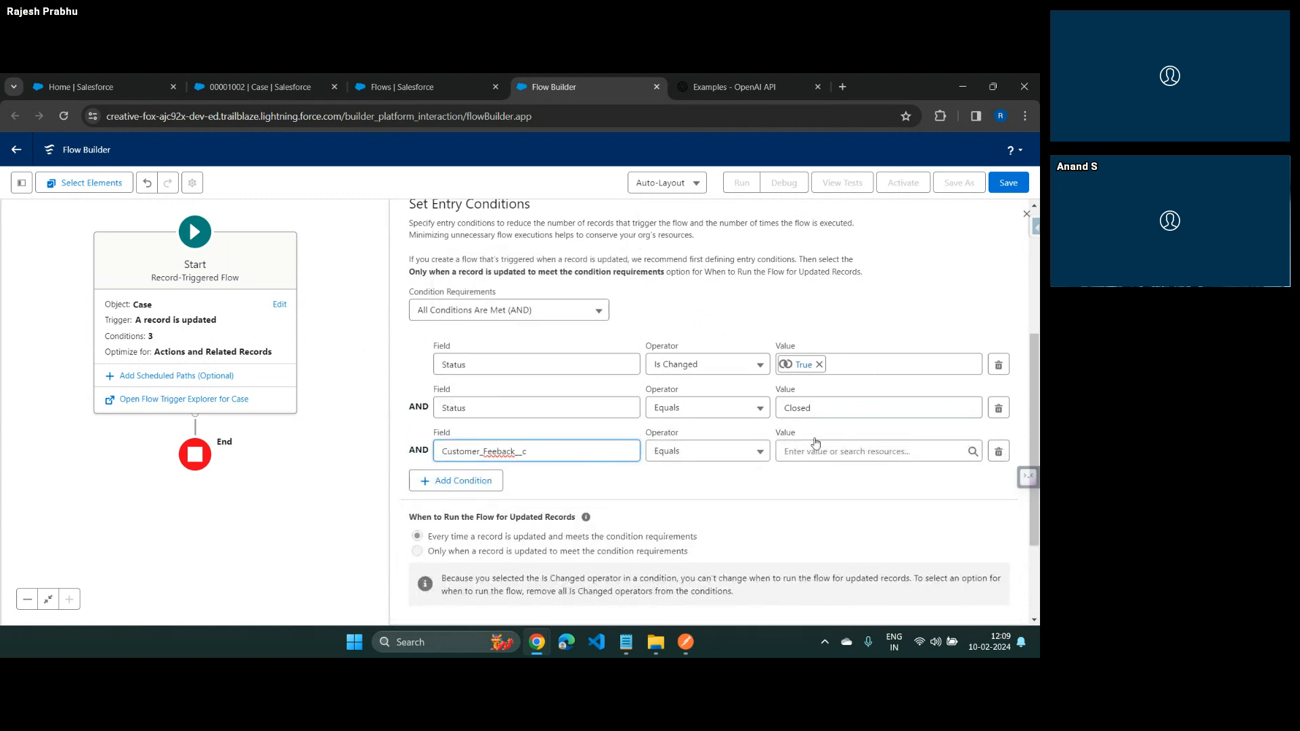
click(734, 460)
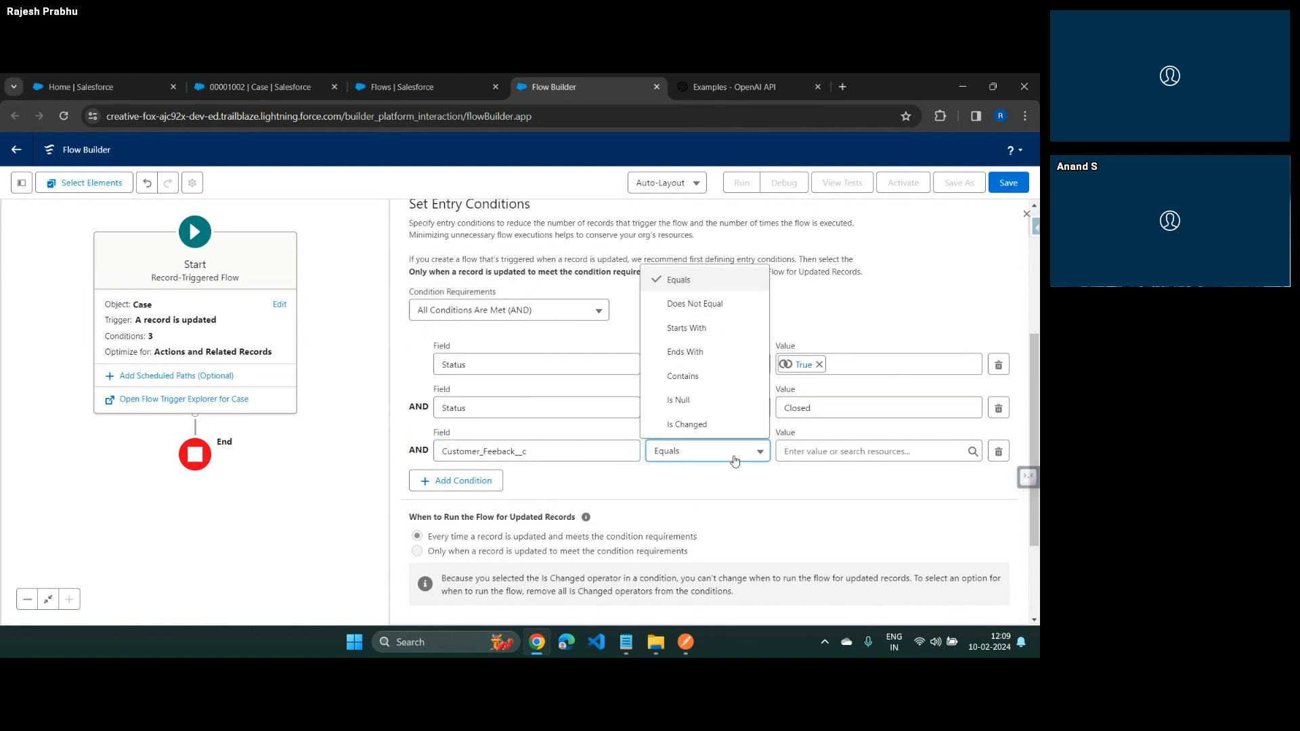
click(690, 405)
click(812, 452)
text(fa)
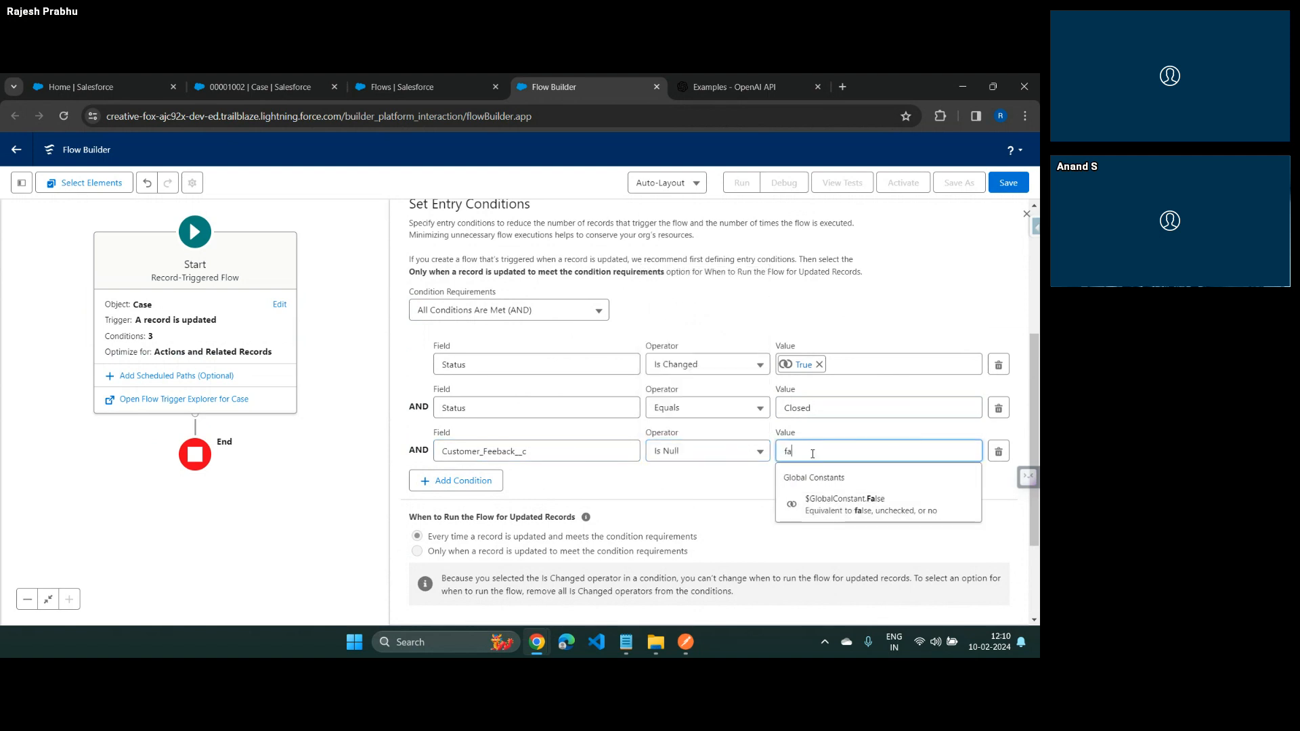
text(lse)
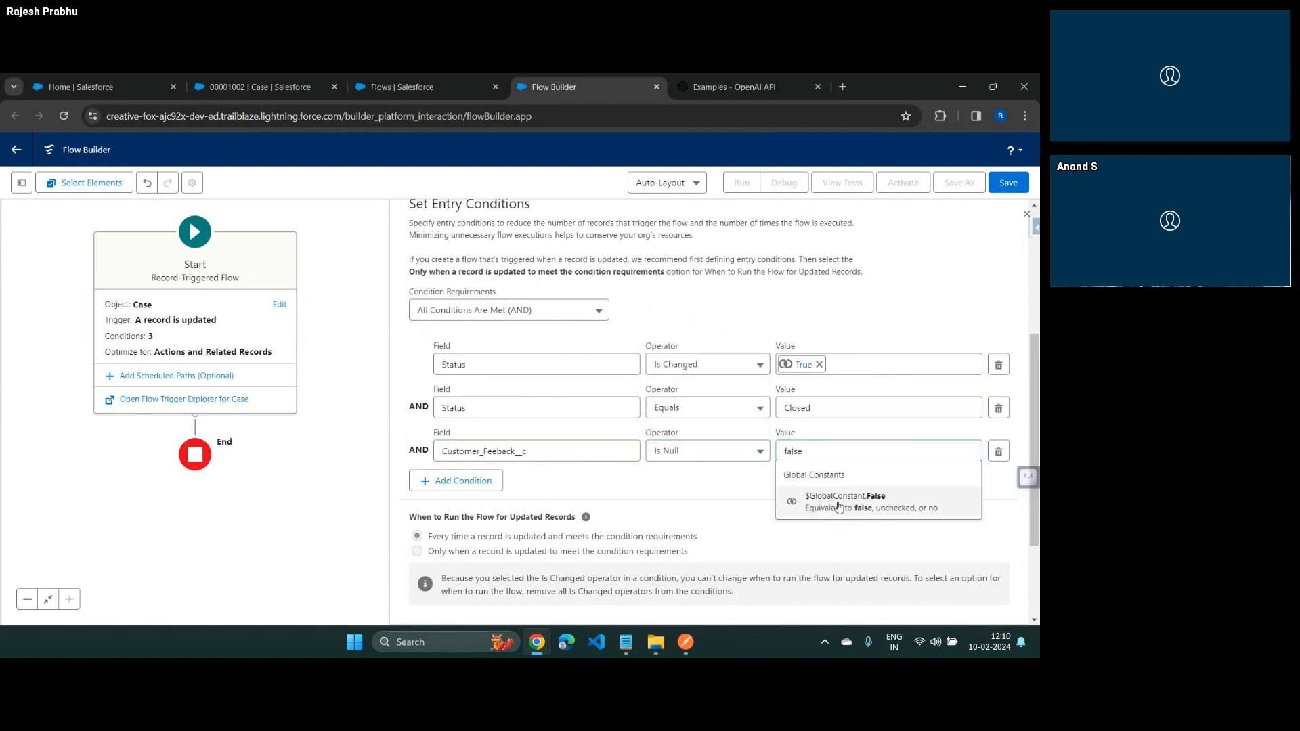
click(837, 501)
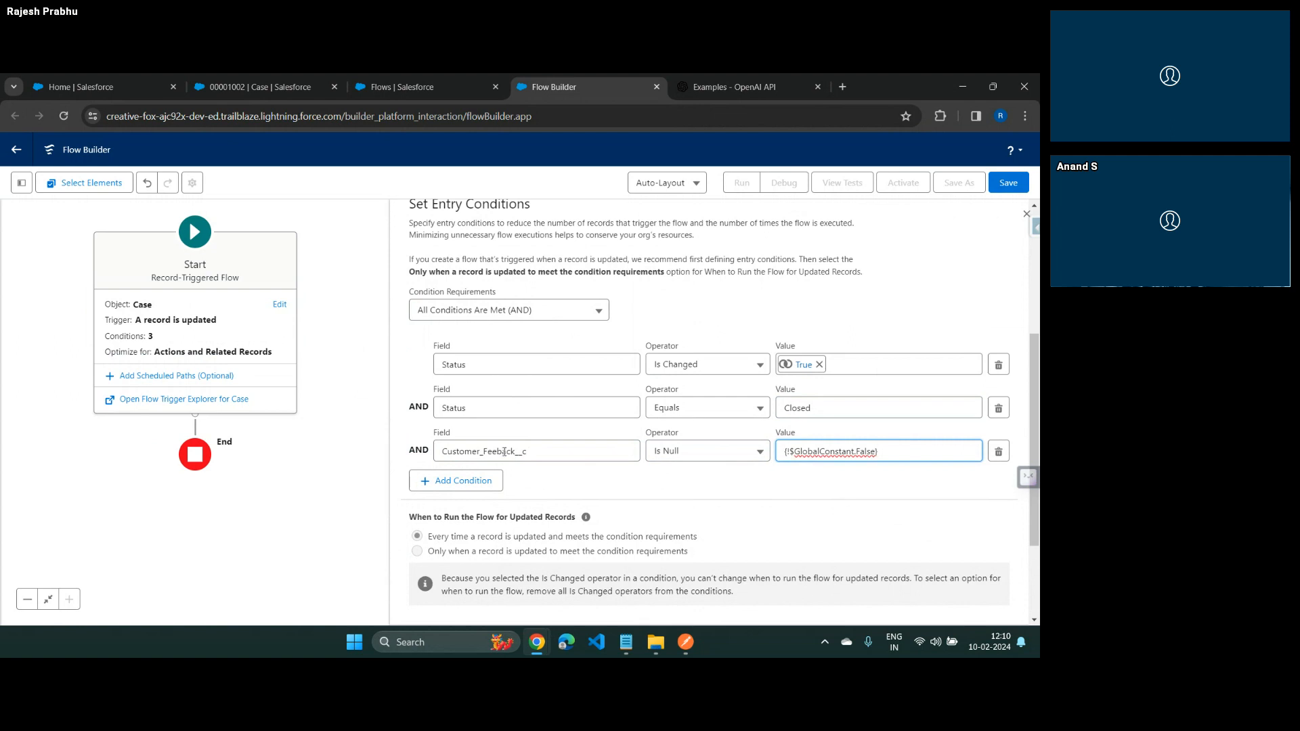
click(709, 501)
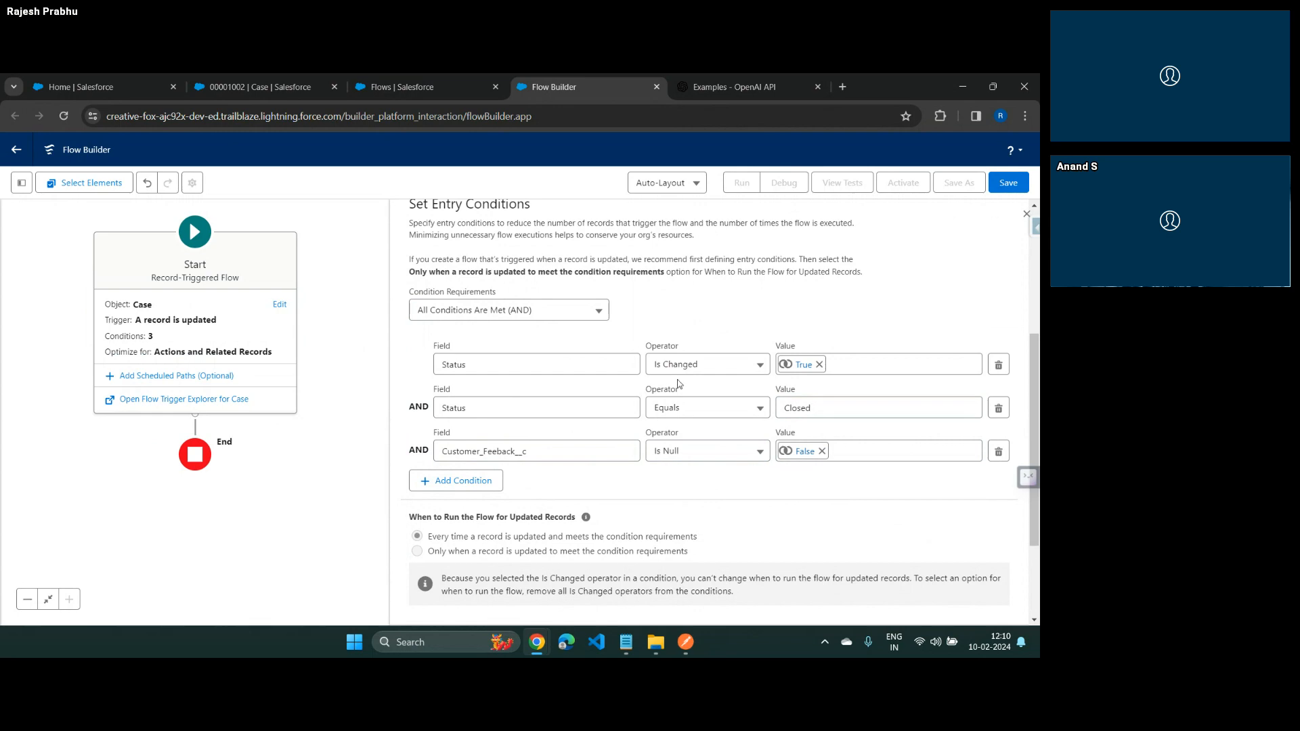
Include a Run Asynchronously path in the flow's start settings for accessing an external system
scroll(519, 388, up, 4)
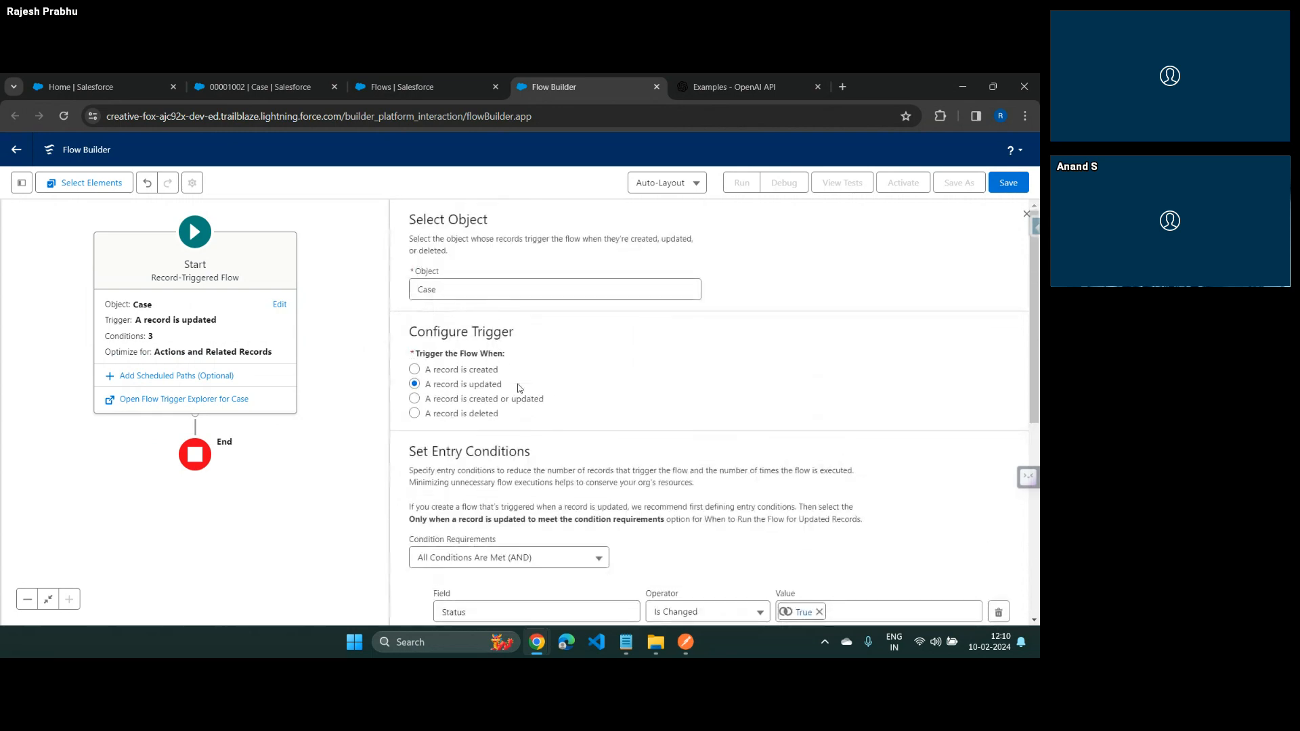
scroll(518, 388, down, 6)
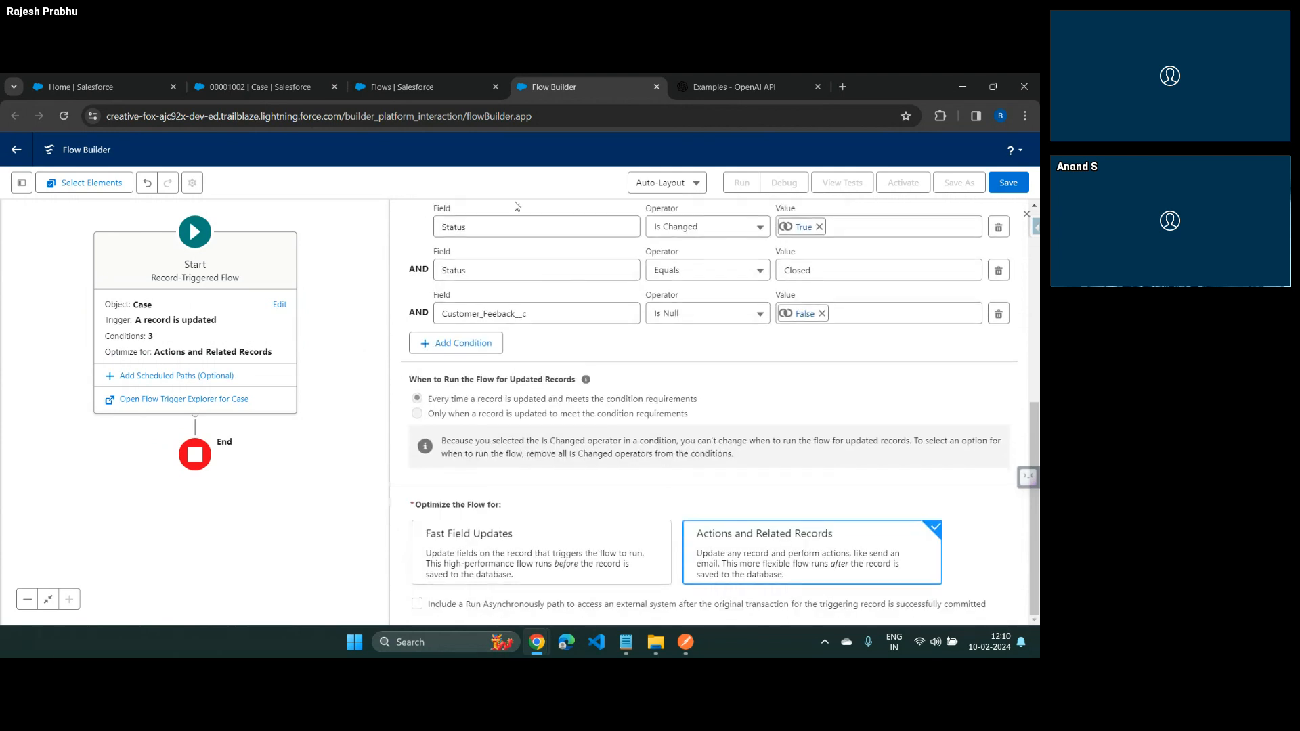
click(417, 603)
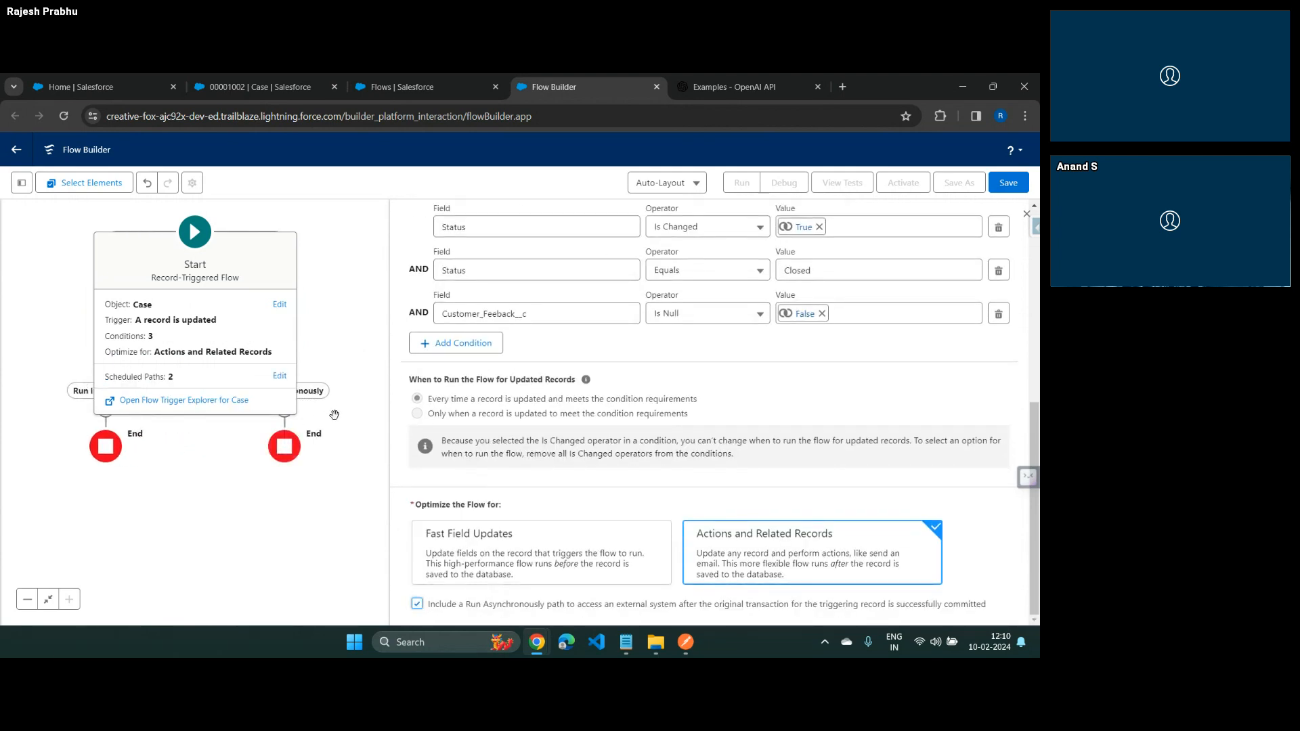
Save the flow with the label "Record Triggered Flow | Chat GPT Review Classifier" and close the issues notice and start settings
click(1011, 179)
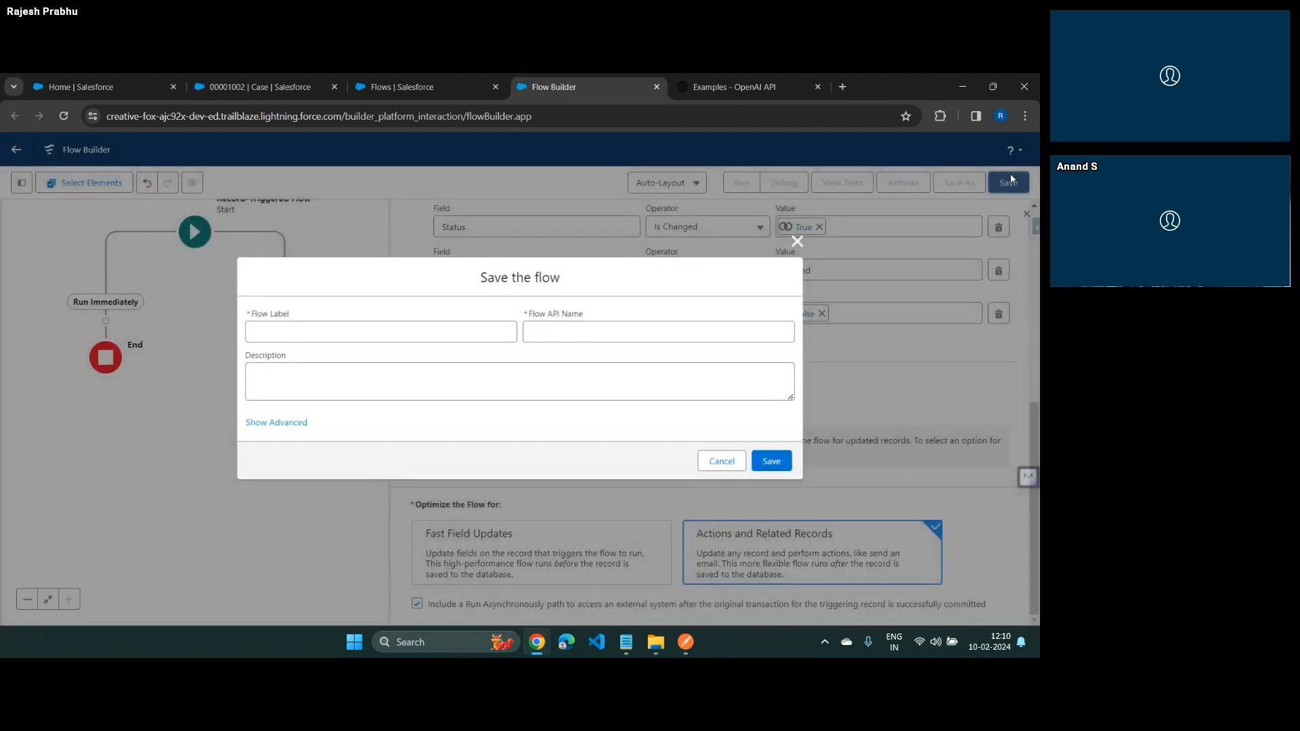
click(440, 334)
text(Re)
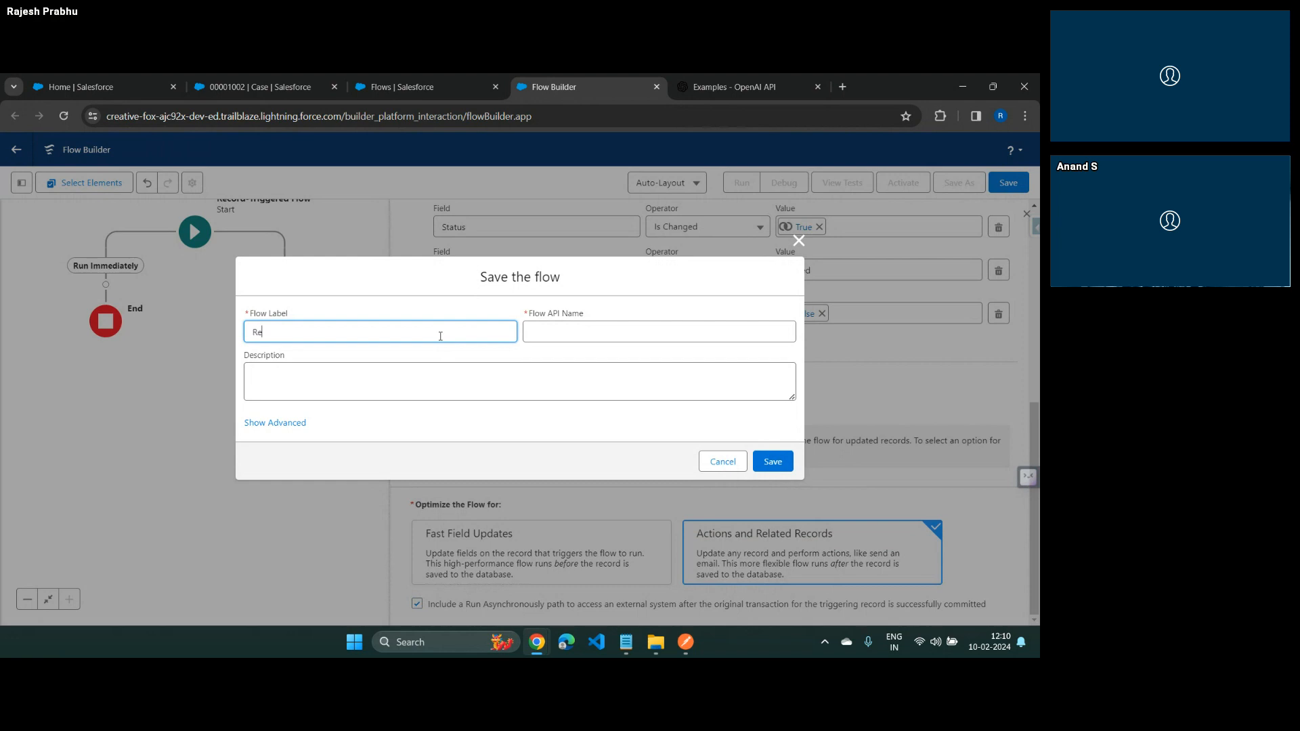
text(cord Triggered Flow | Chat GPT Review Classifier)
key(Tab)
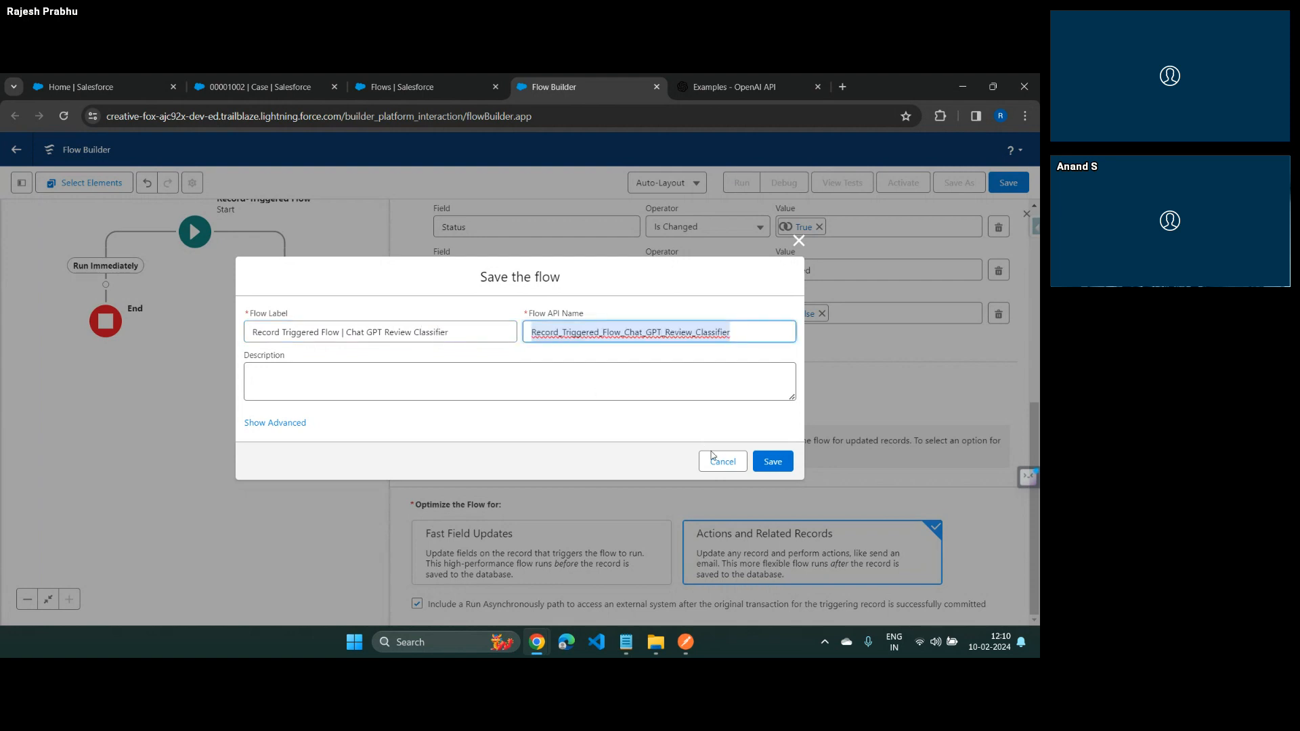
click(772, 462)
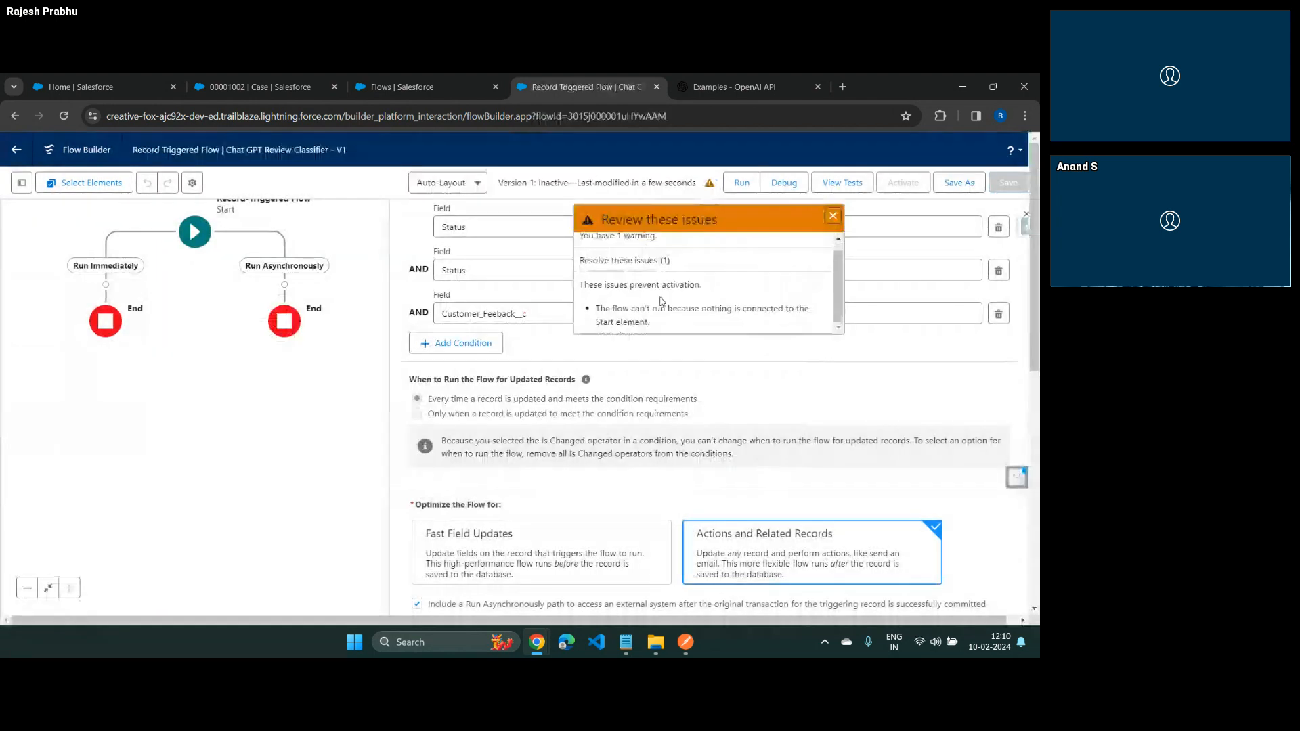
click(831, 218)
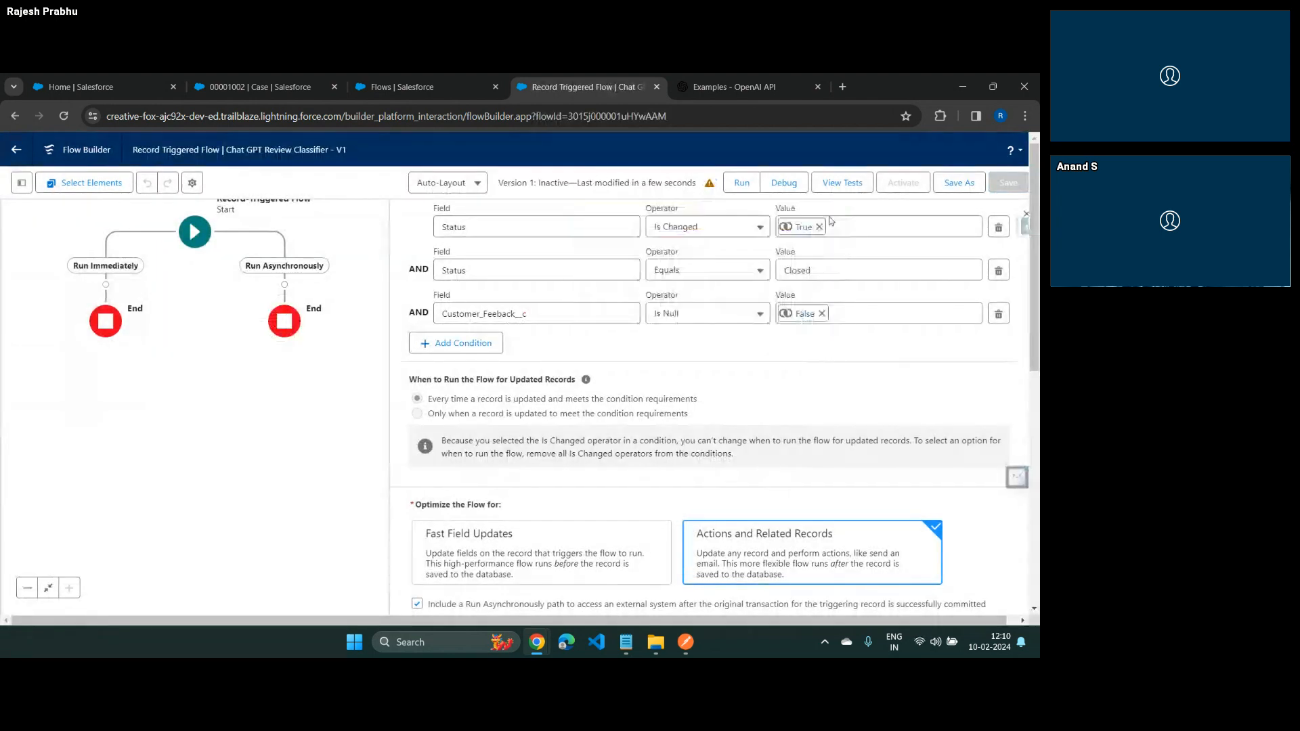
click(1025, 214)
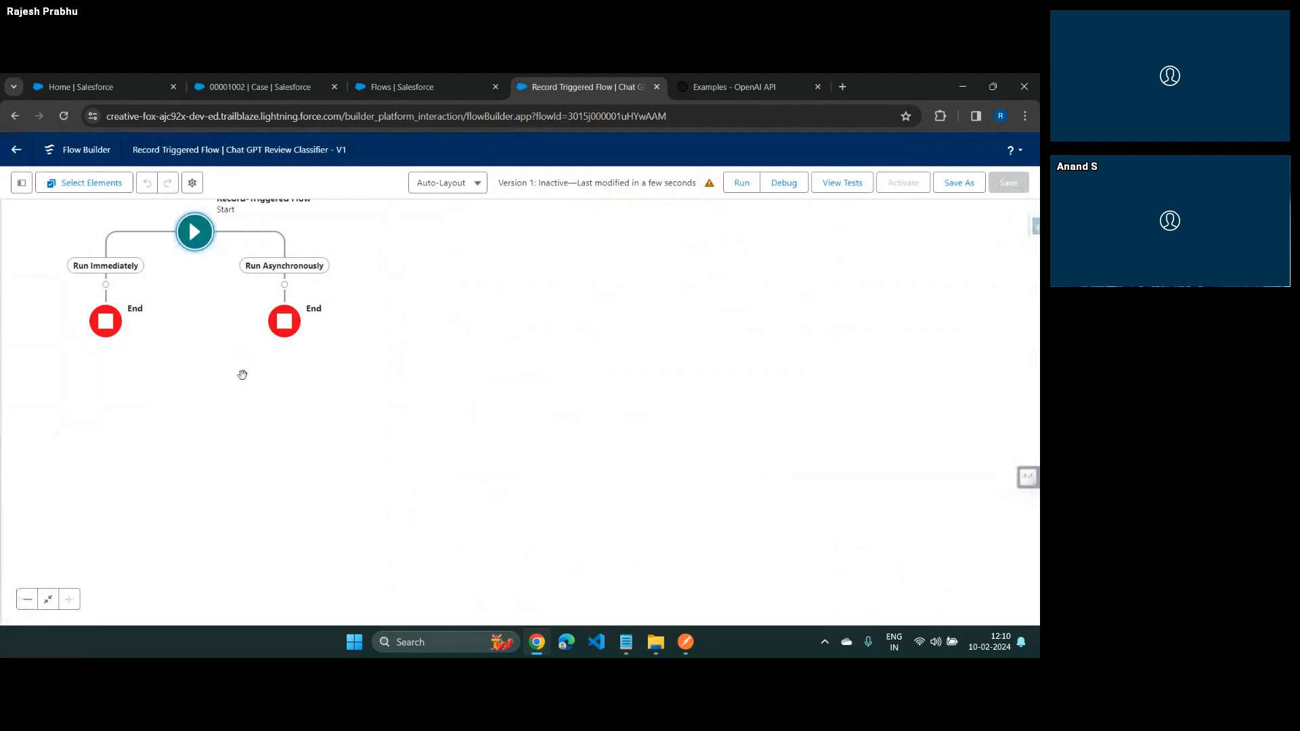
Add an Action element to the Run Asynchronously path and begin creating an HTTP callout for it
drag(241, 372, 364, 459)
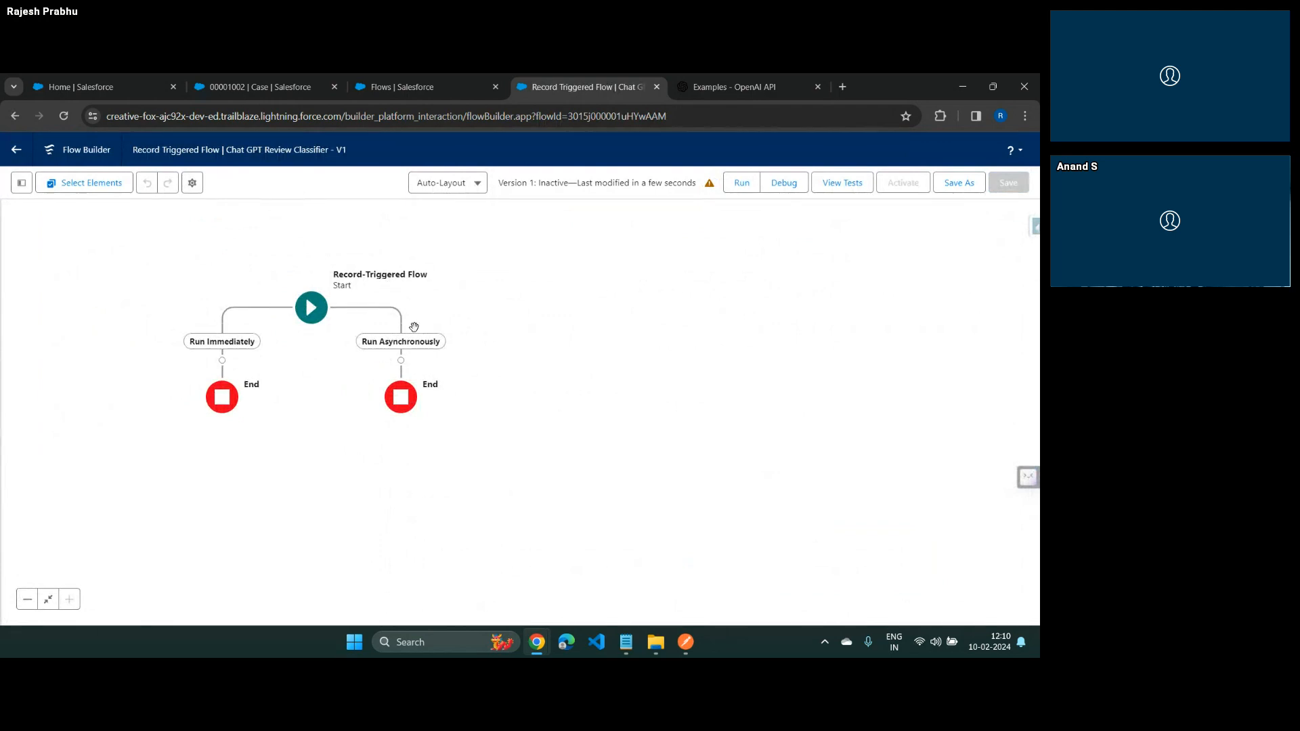
click(401, 360)
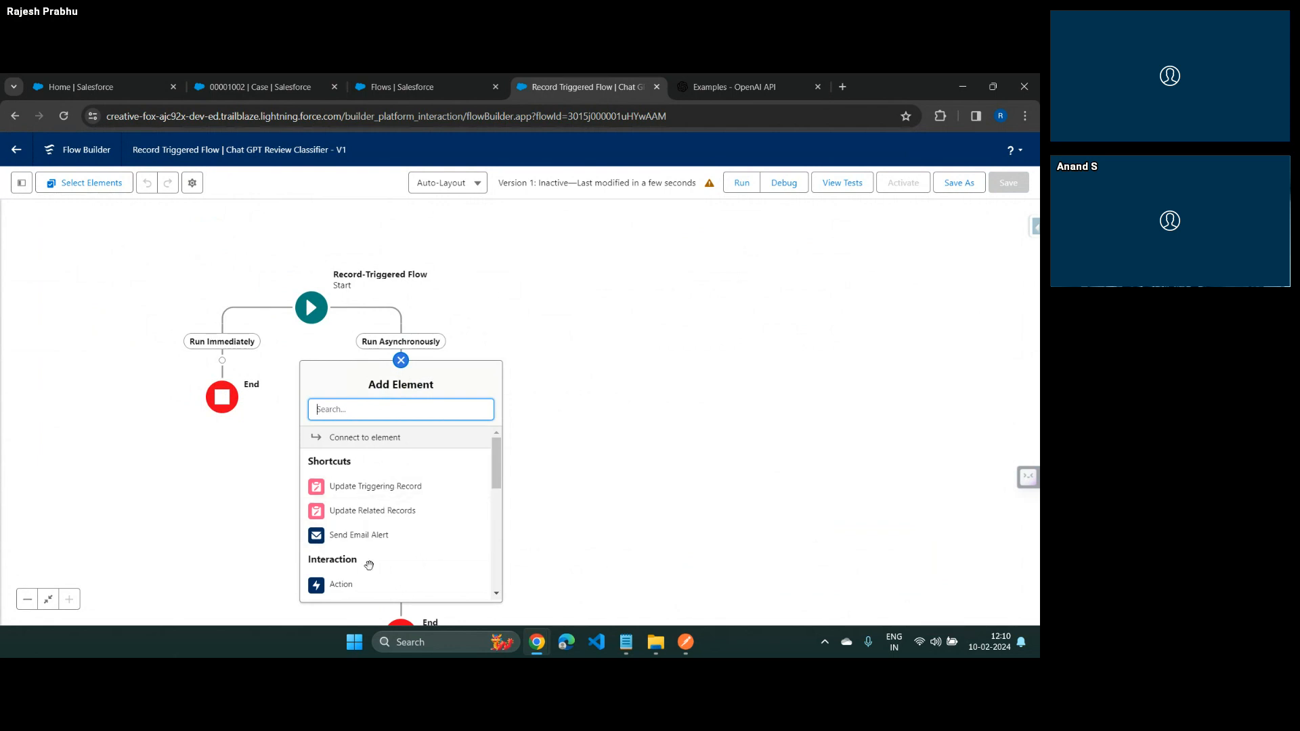
click(366, 592)
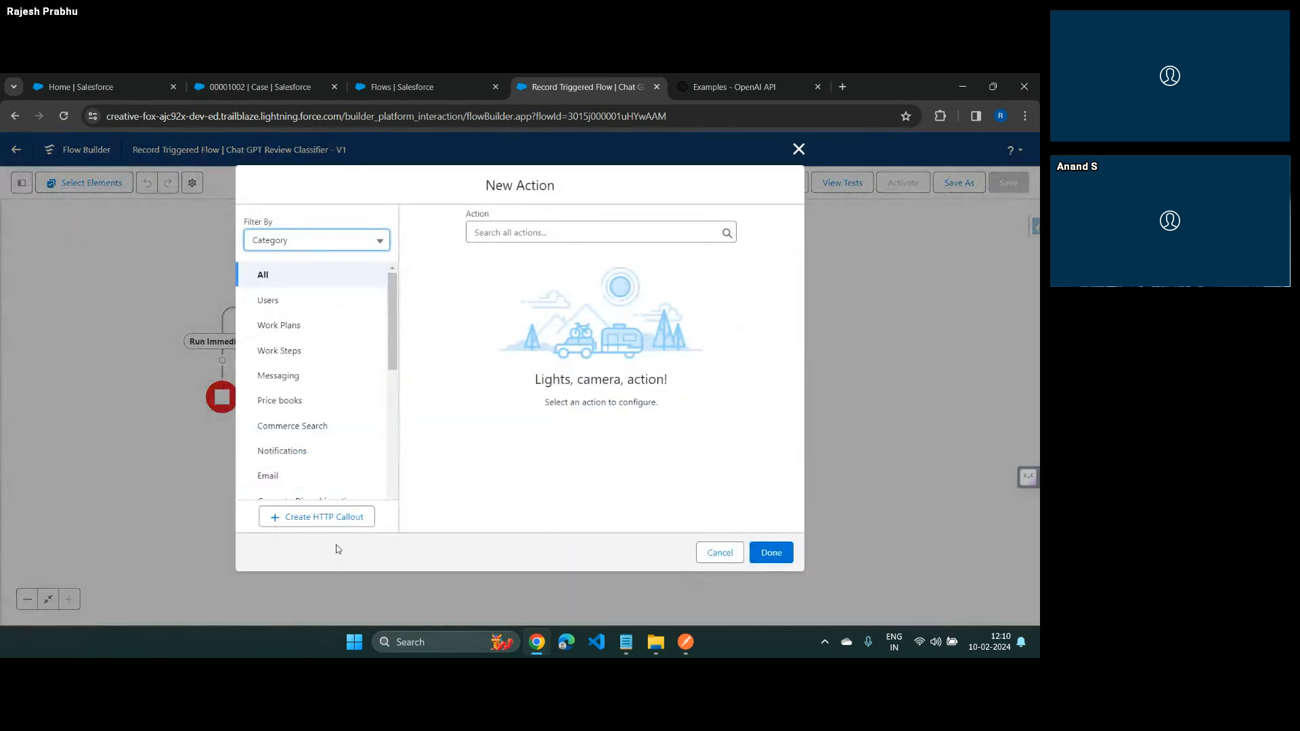
click(325, 521)
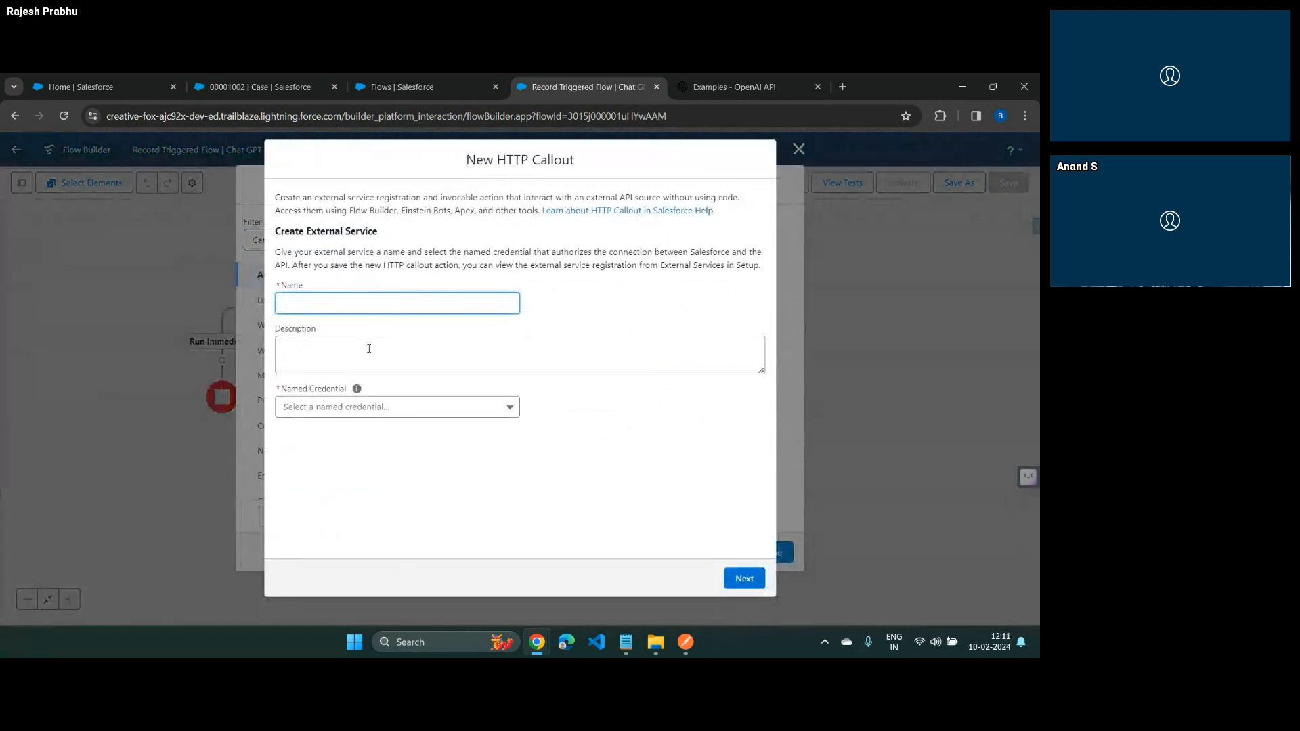
Name the external service FeedbackClassifierExternalService, assign the NC Feedback Reviewer named credential, and continue to the invocable action configuration
text(FeebackSer)
key(BackSpace)
key(BackSpace)
key(BackSpace)
text(backClassifierExternalService)
click(369, 348)
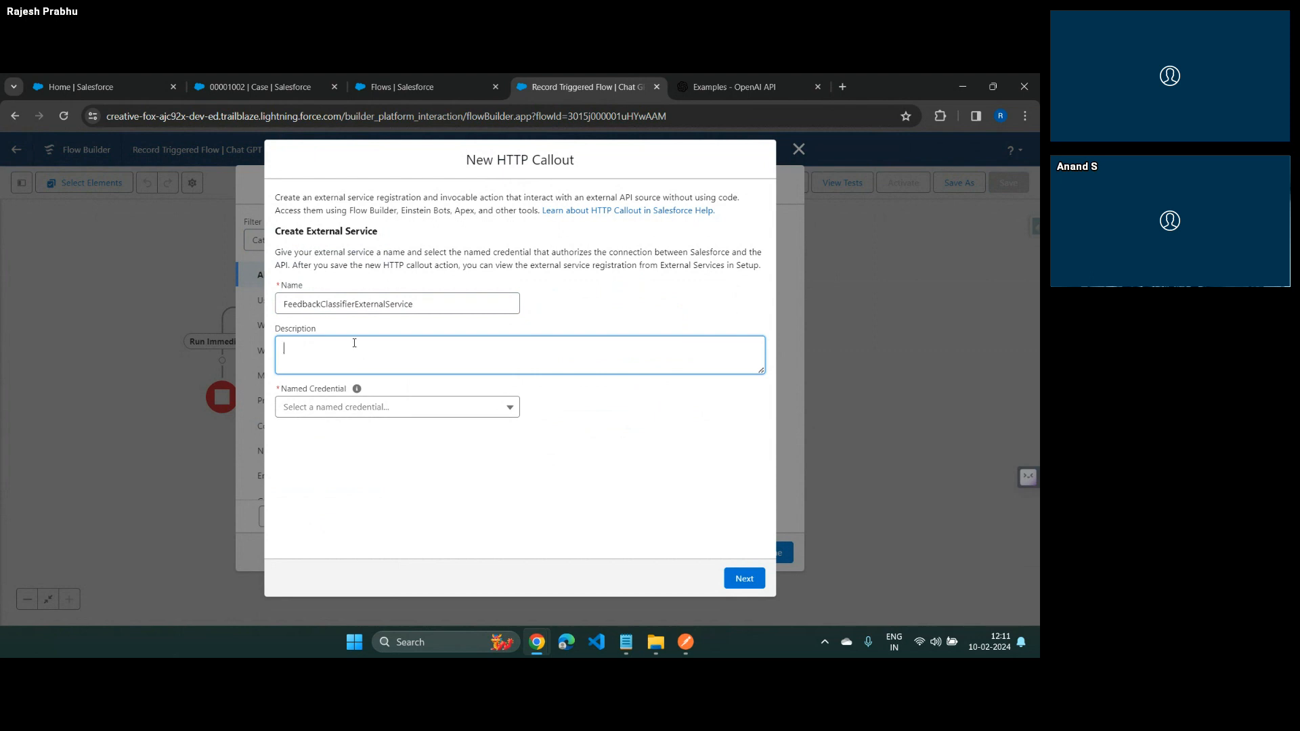
click(364, 407)
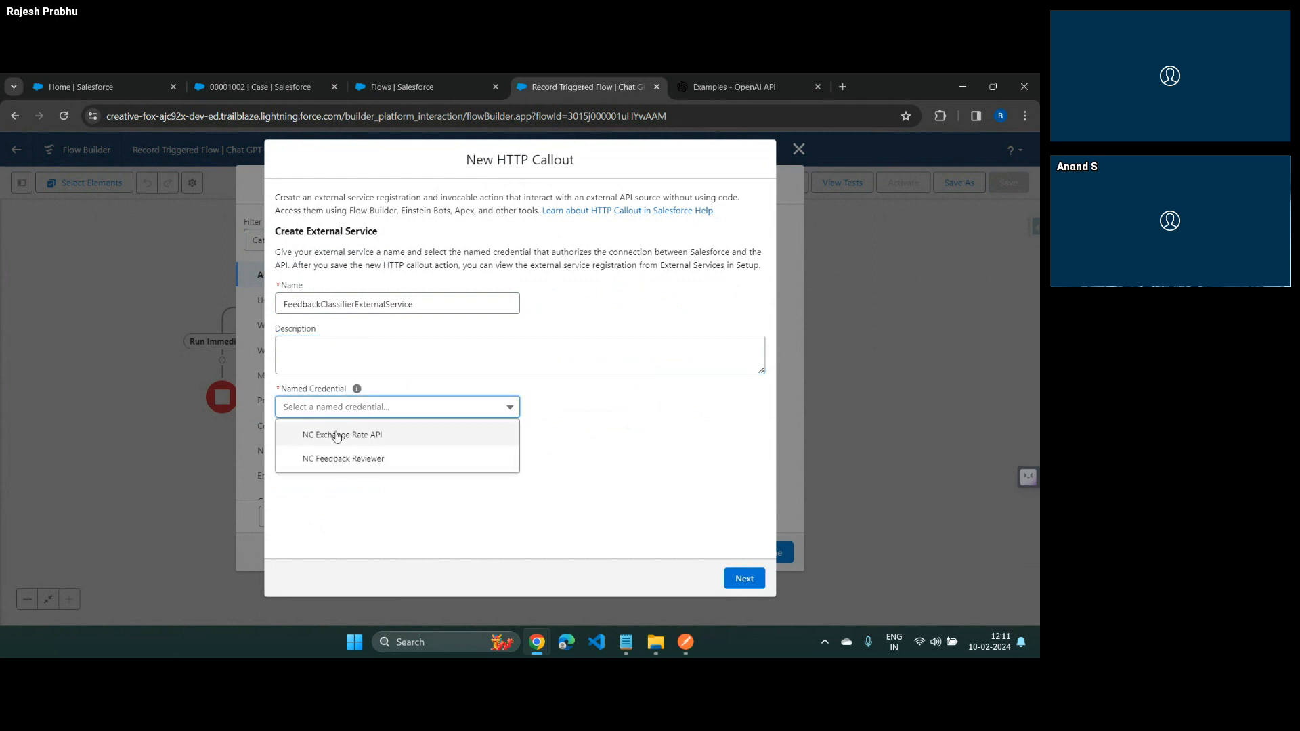
click(356, 463)
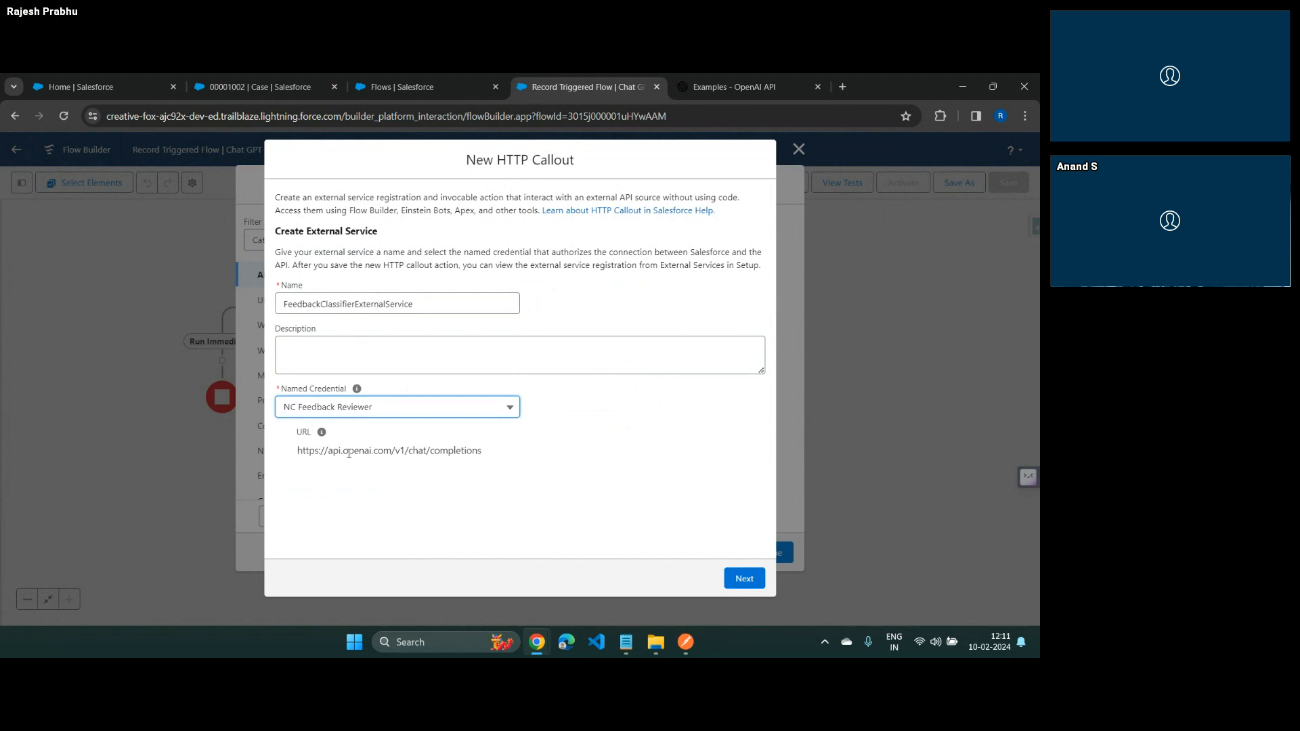
click(731, 577)
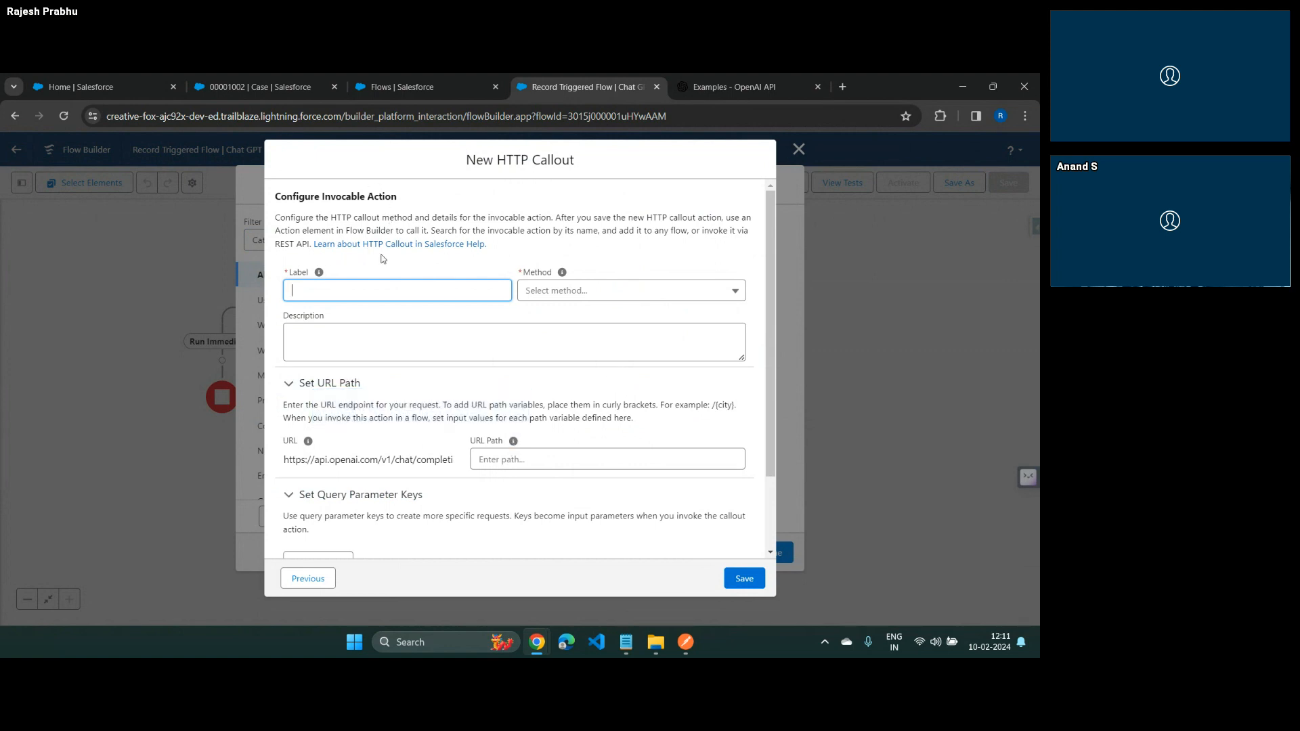
Label the callout's invocable action FeedbackReviewerInvocableAction
text(FeedbackReviewerInvocableAction)
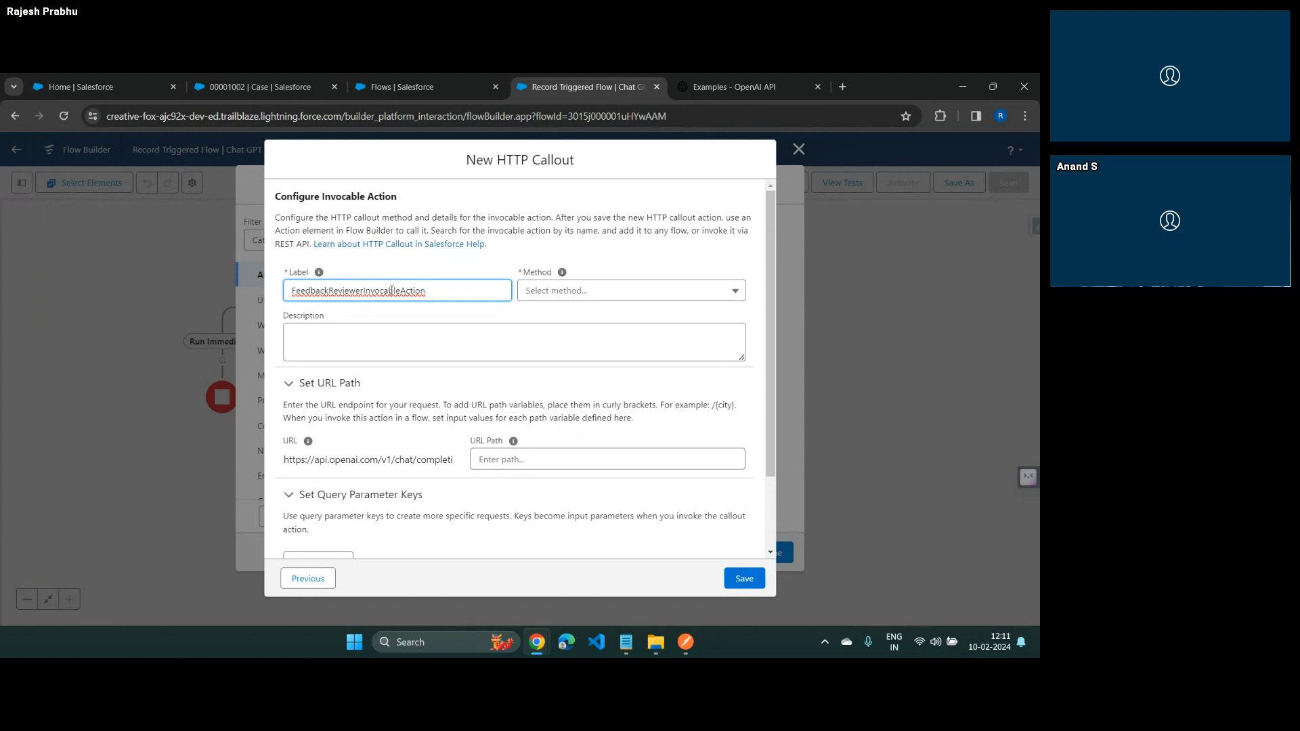
key(Tab)
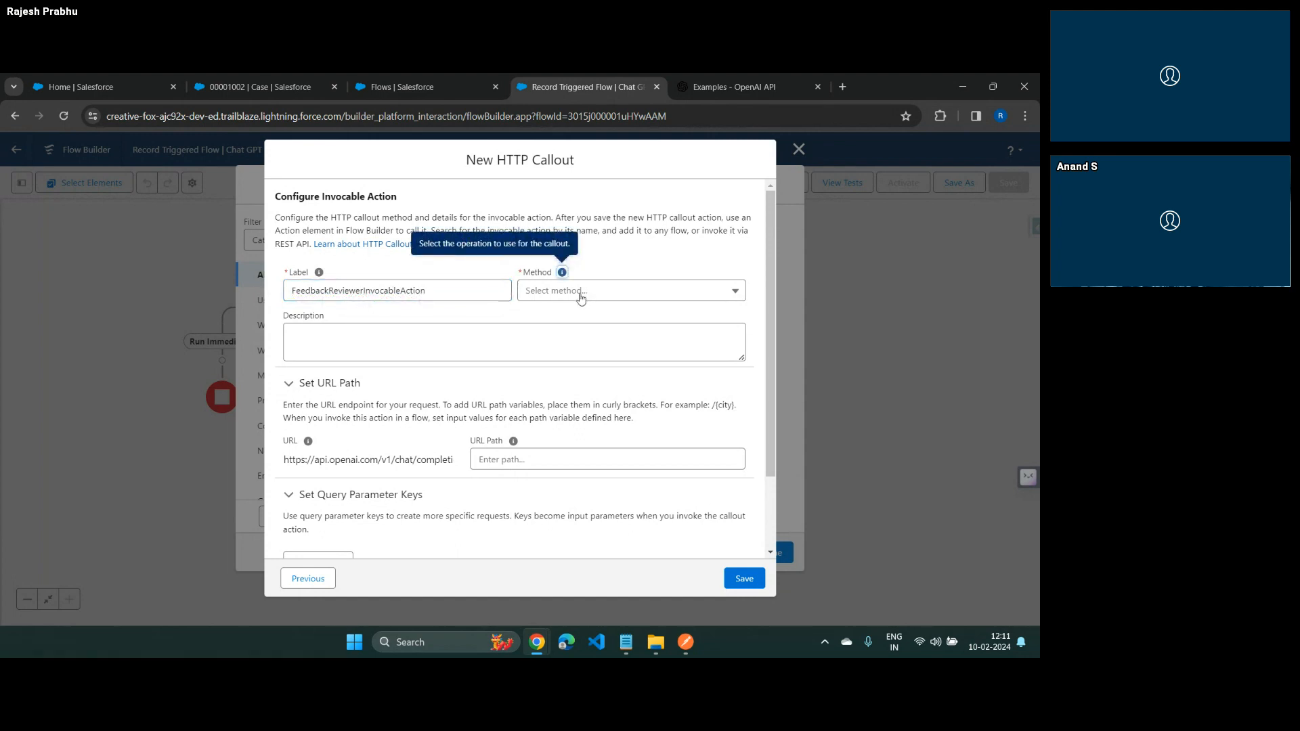
Set the invocable action's method to POST and locate the sample request section
click(581, 299)
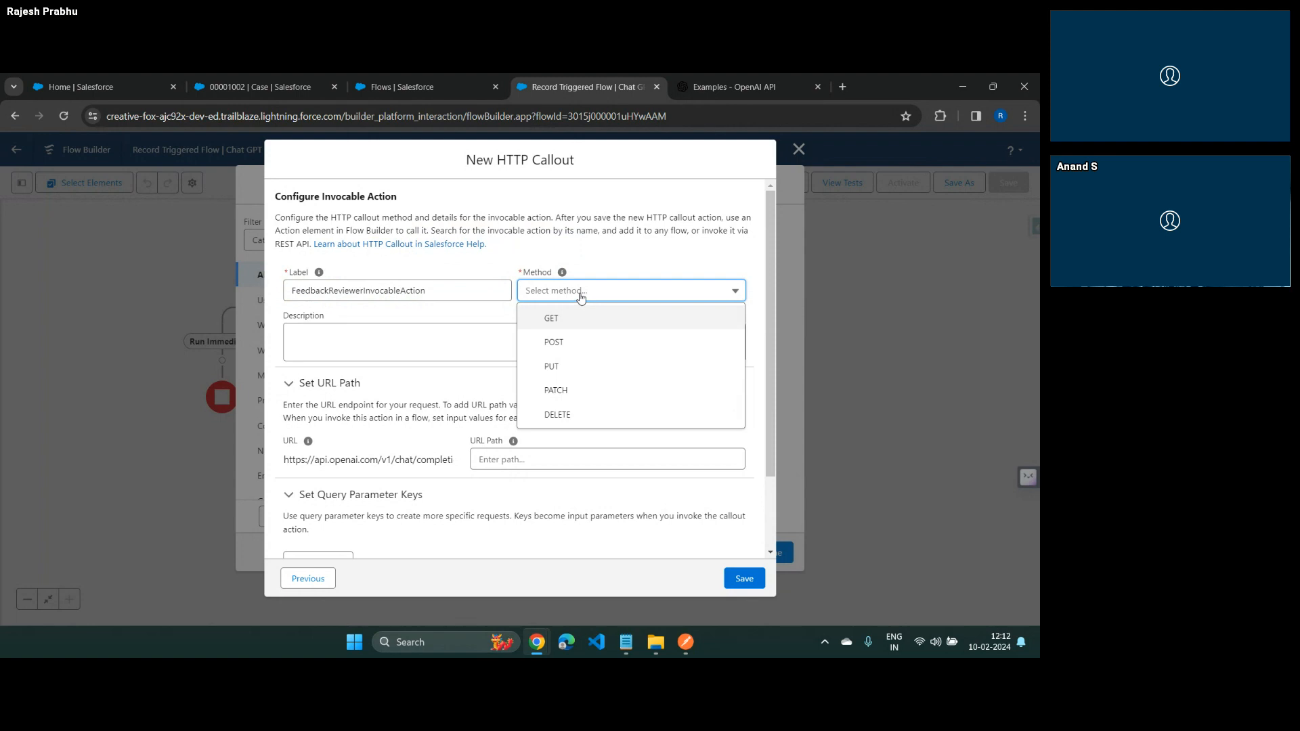
key(alt+Tab)
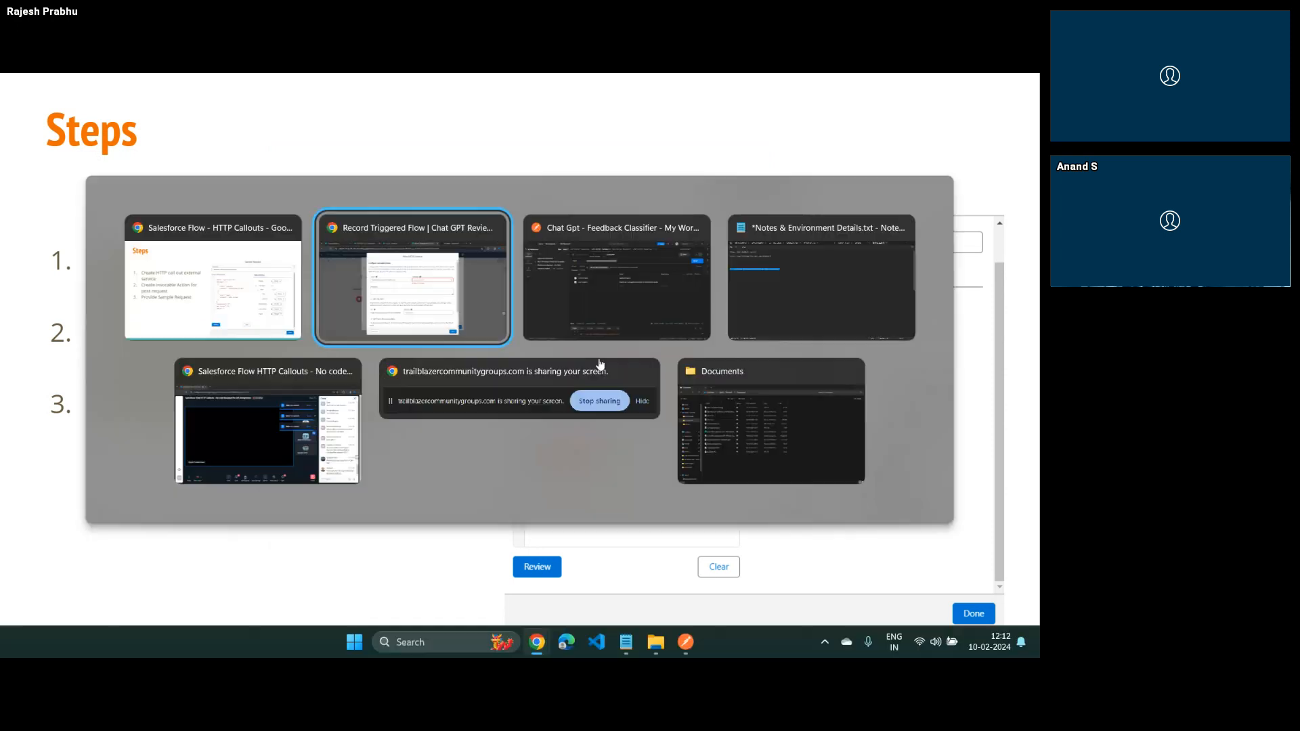
key(alt+Tab)
click(557, 284)
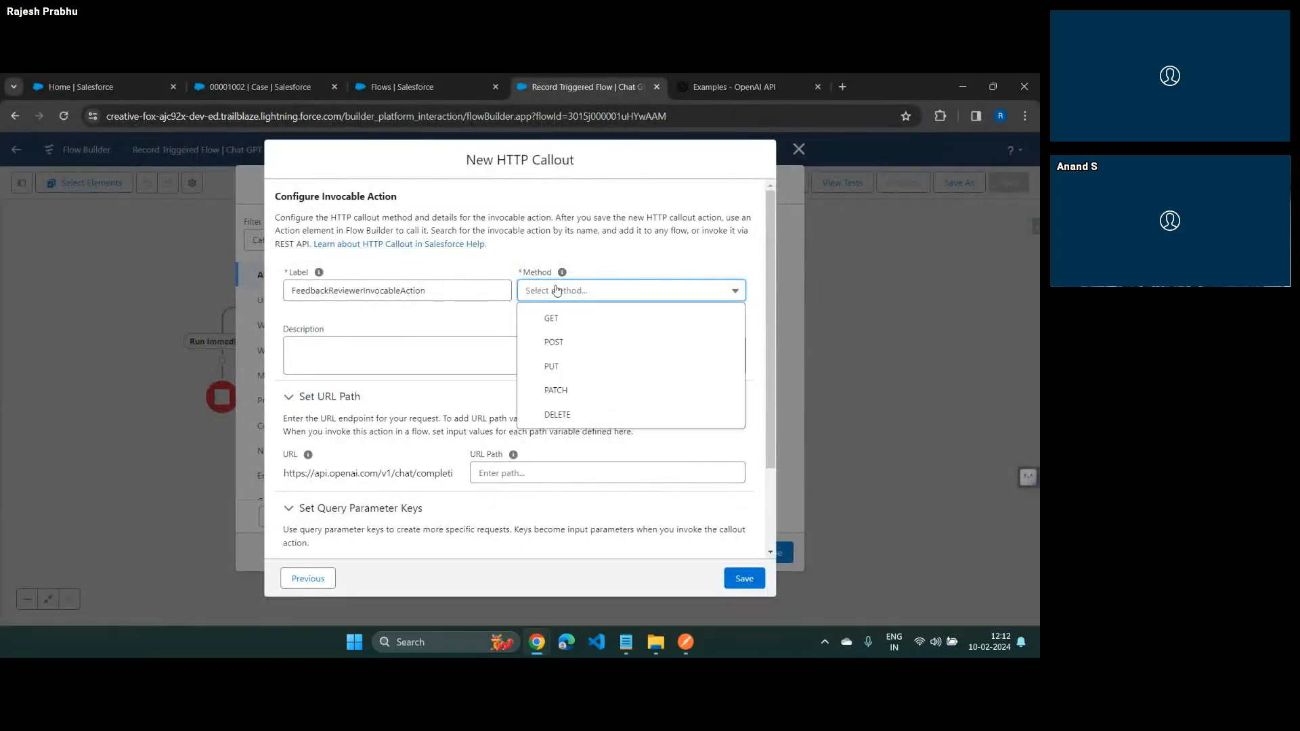
click(562, 341)
scroll(563, 344, down, 3)
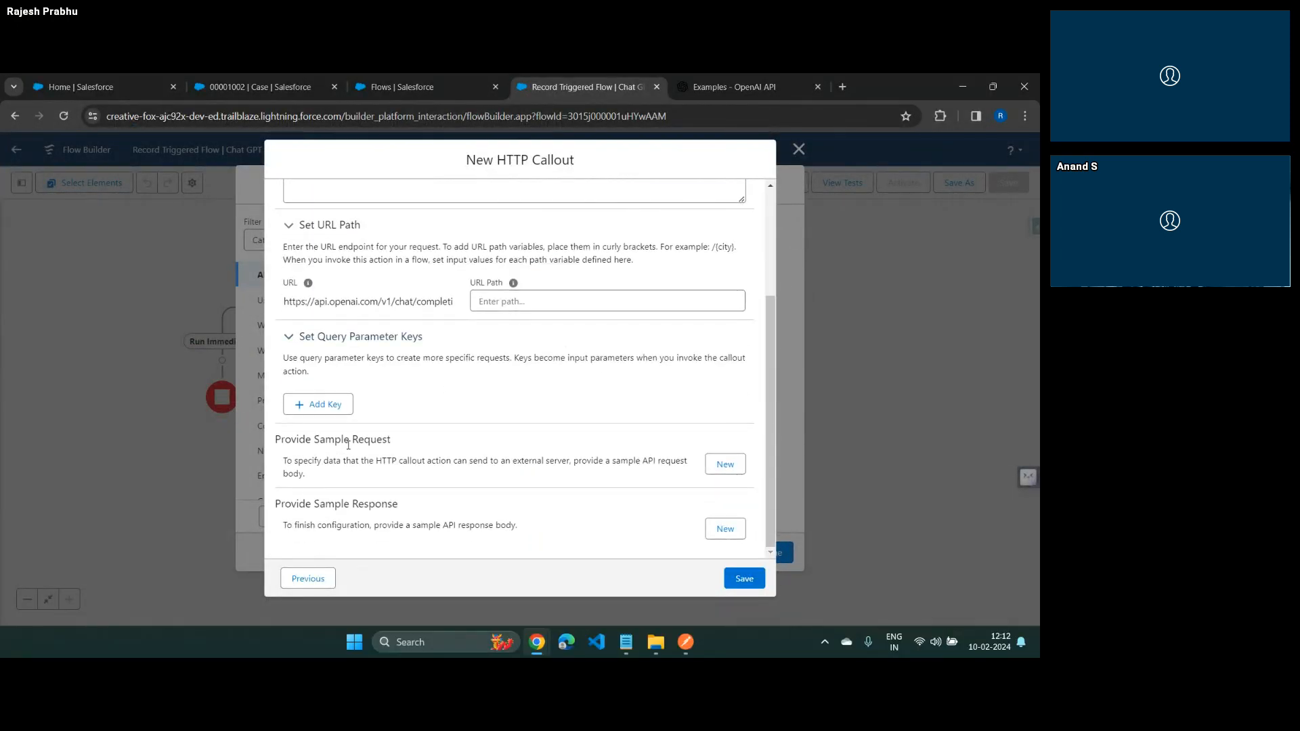
drag(281, 441, 374, 462)
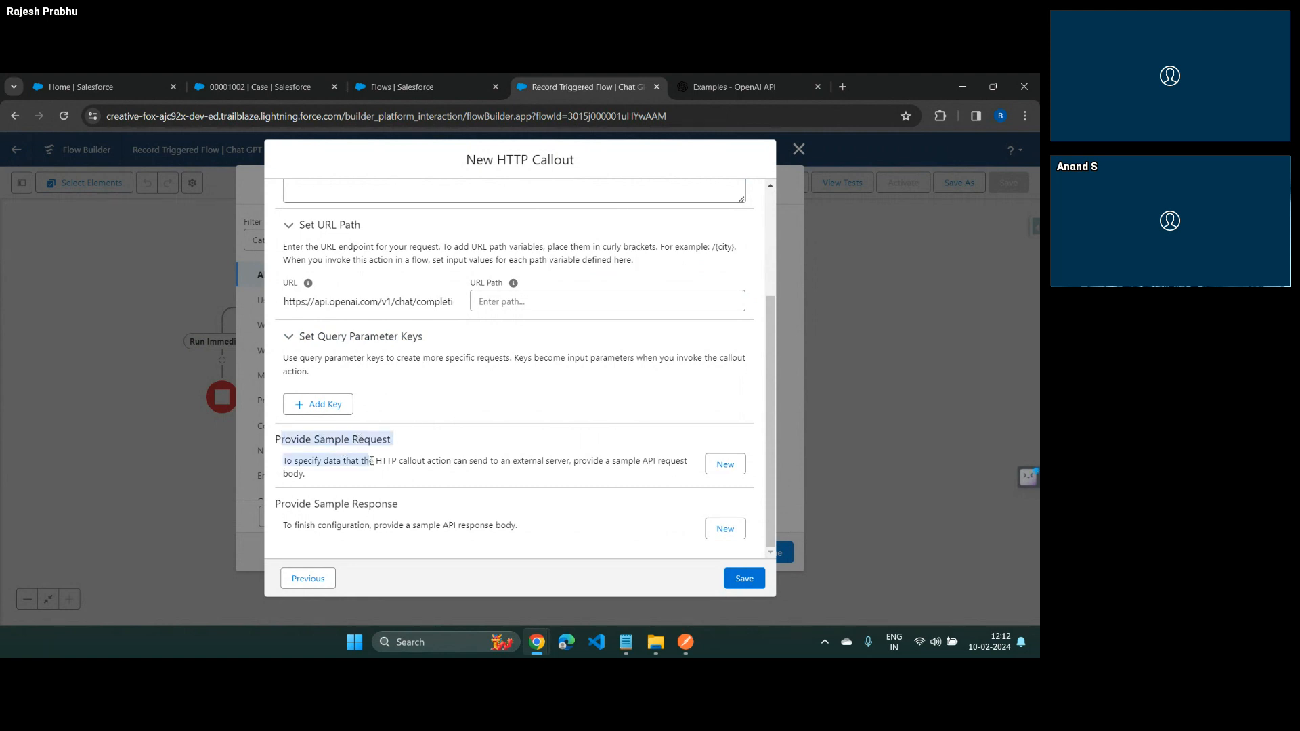
Switch the invocable action's method to GET to compare the required sample sections, and restore it to POST
scroll(552, 261, up, 4)
click(550, 266)
click(545, 294)
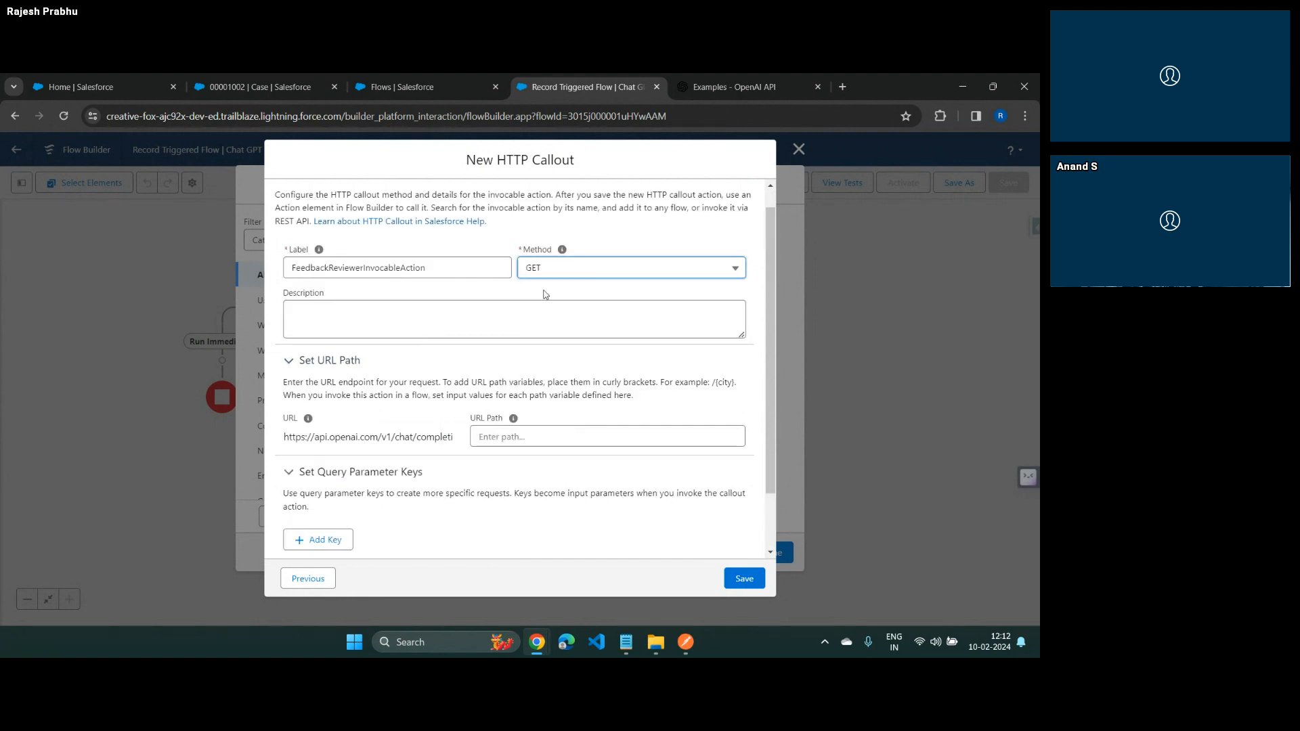
scroll(339, 474, down, 2)
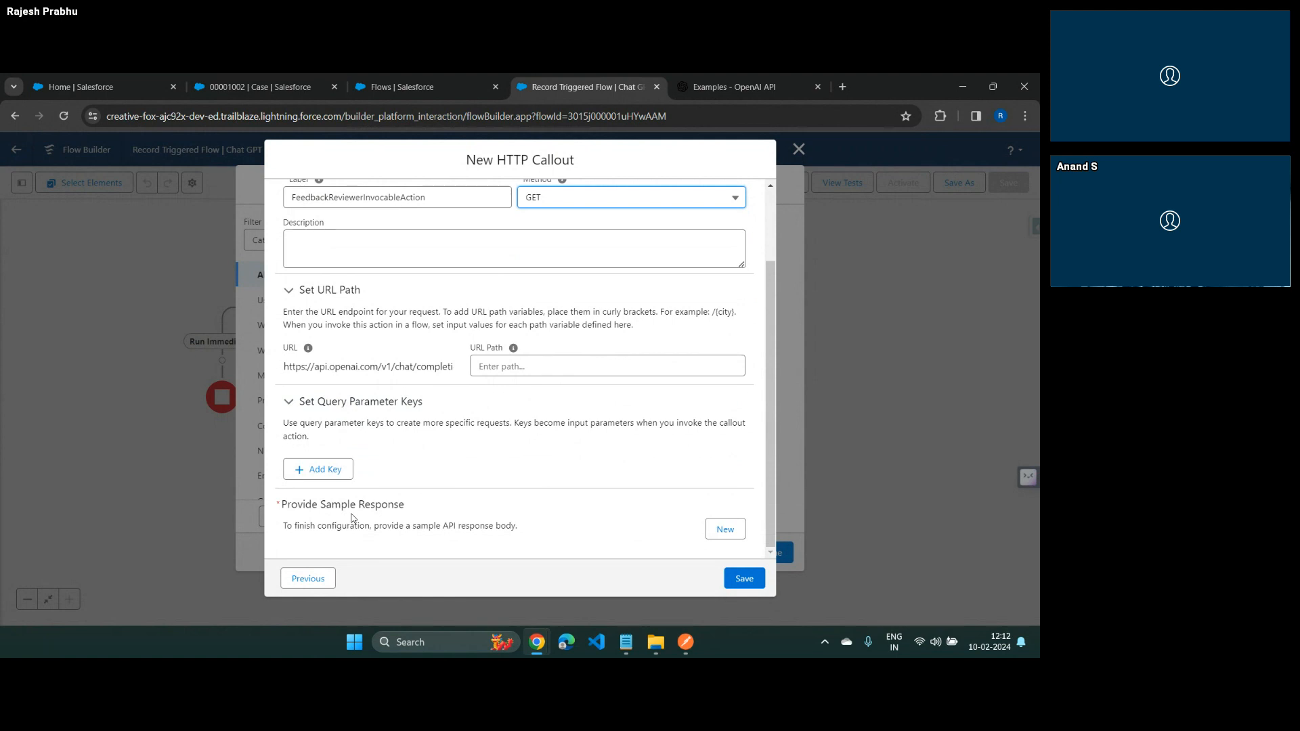
click(579, 198)
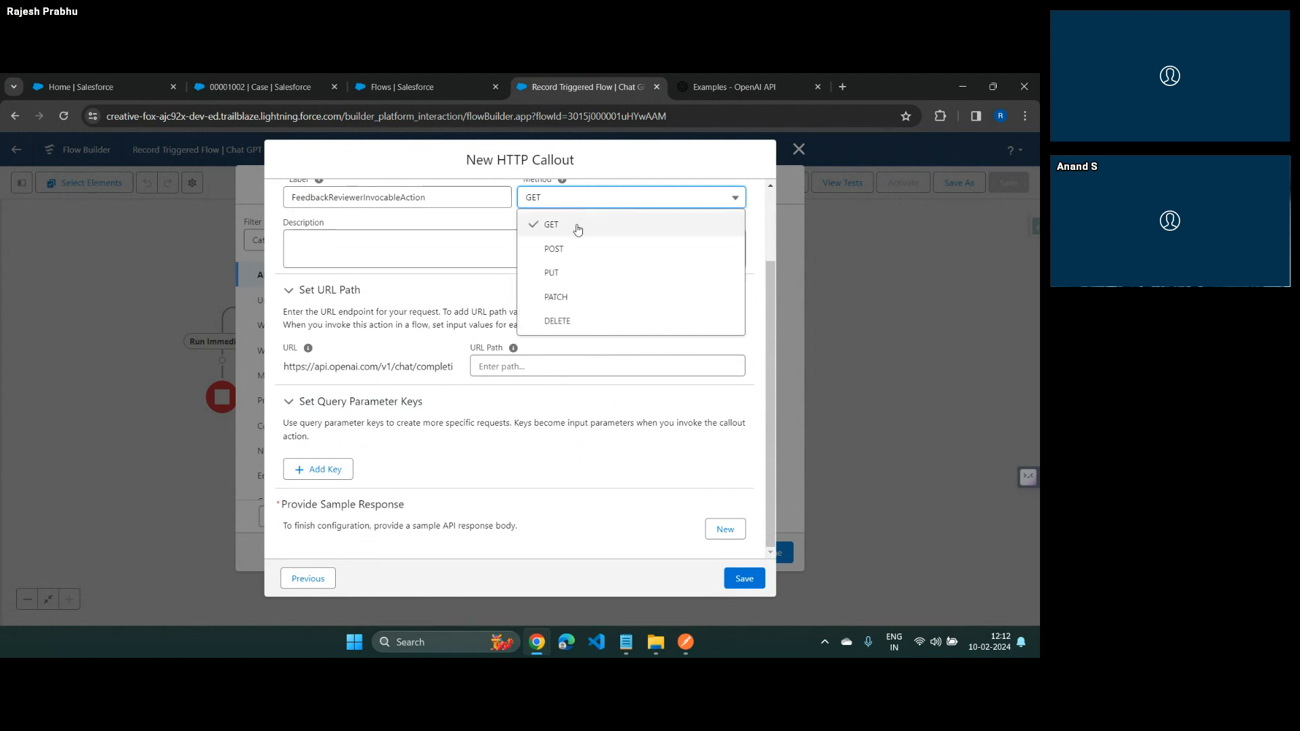
click(578, 231)
scroll(404, 479, down, 2)
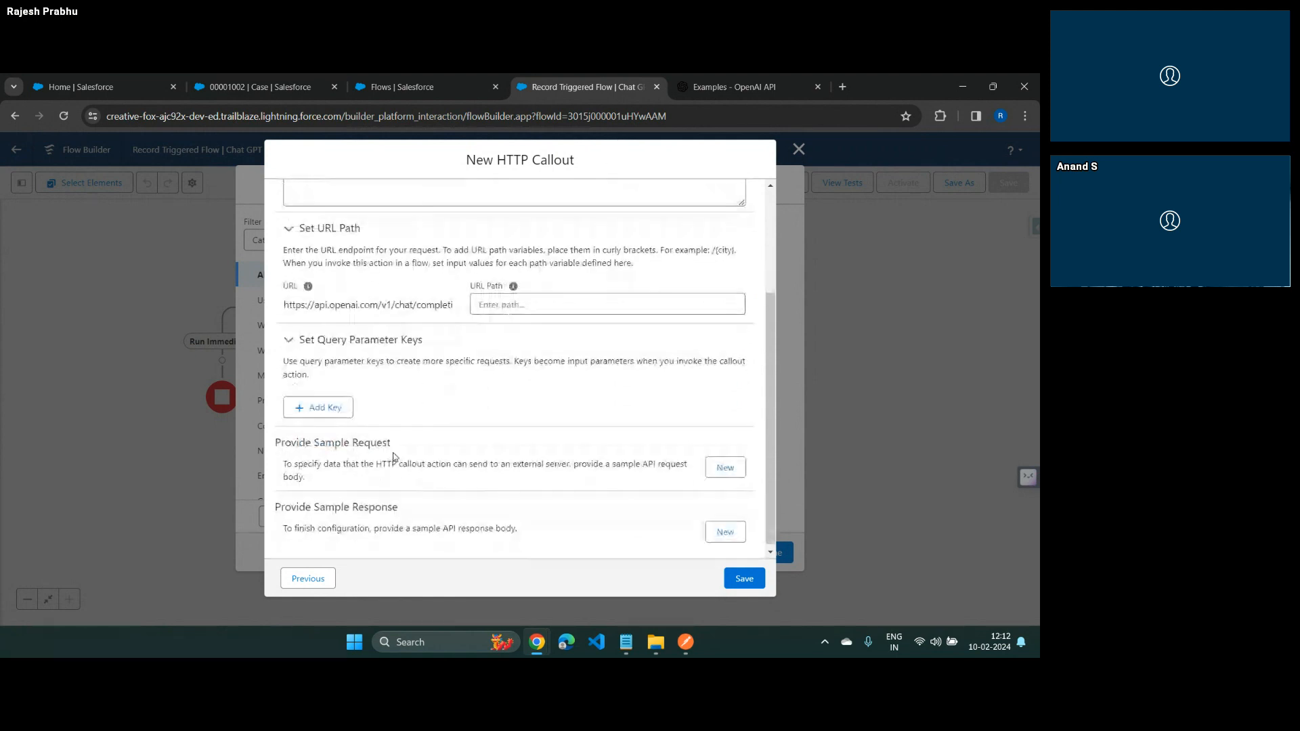
drag(326, 442, 374, 446)
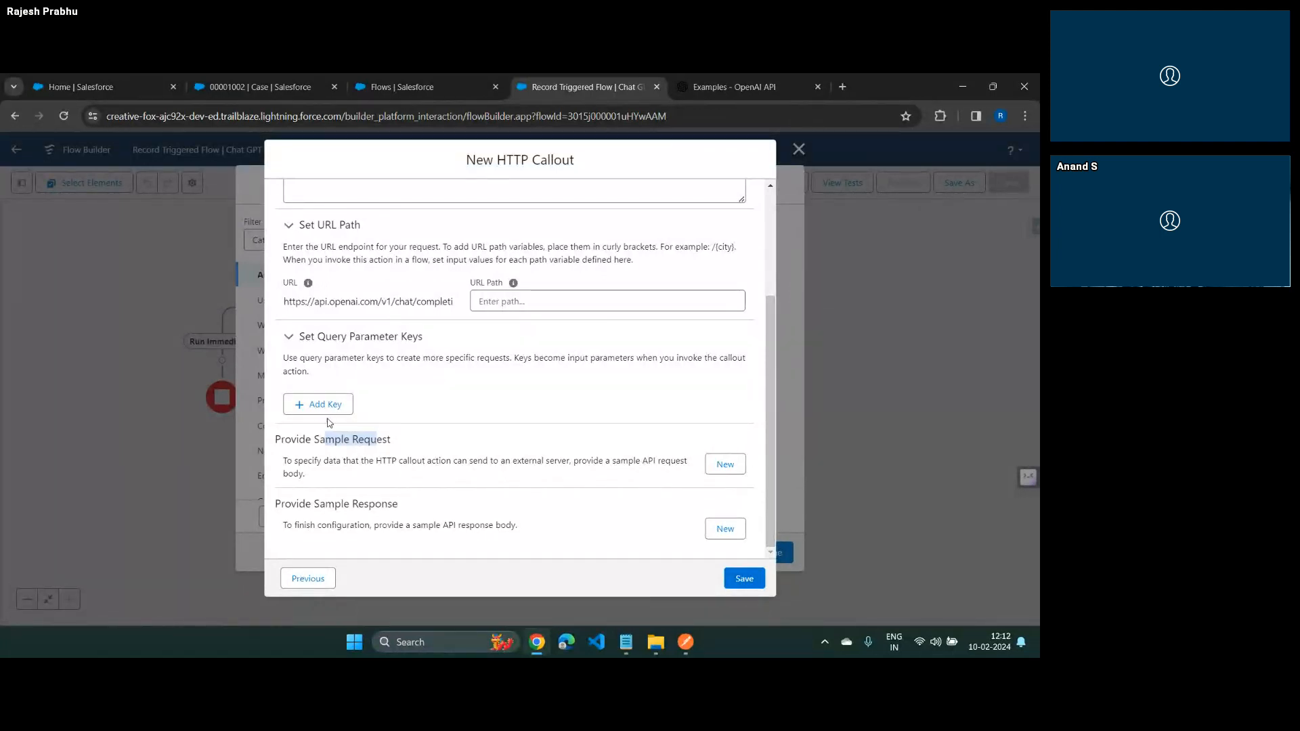
Start a new sample request for the callout with the description "Feedback Classifier Sample Response"
click(725, 465)
click(340, 273)
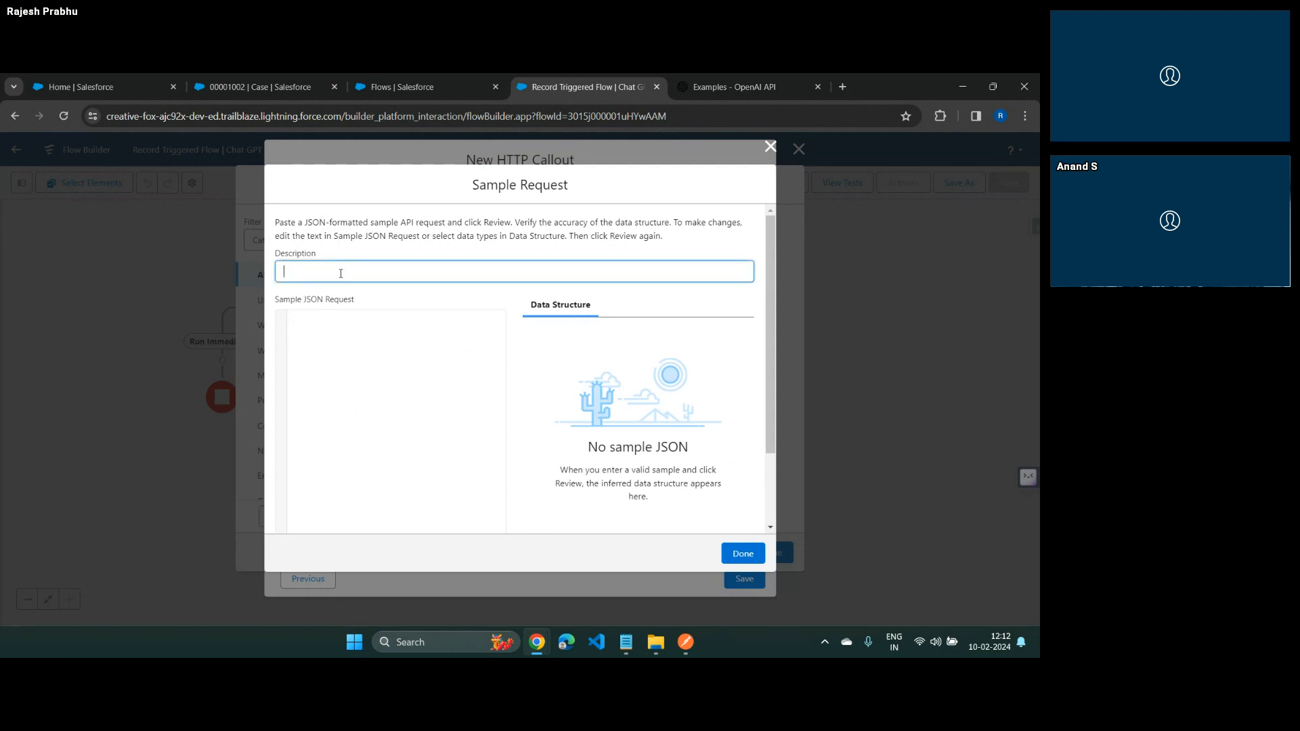
text(Feedback Classifier Sample Response)
key(Tab)
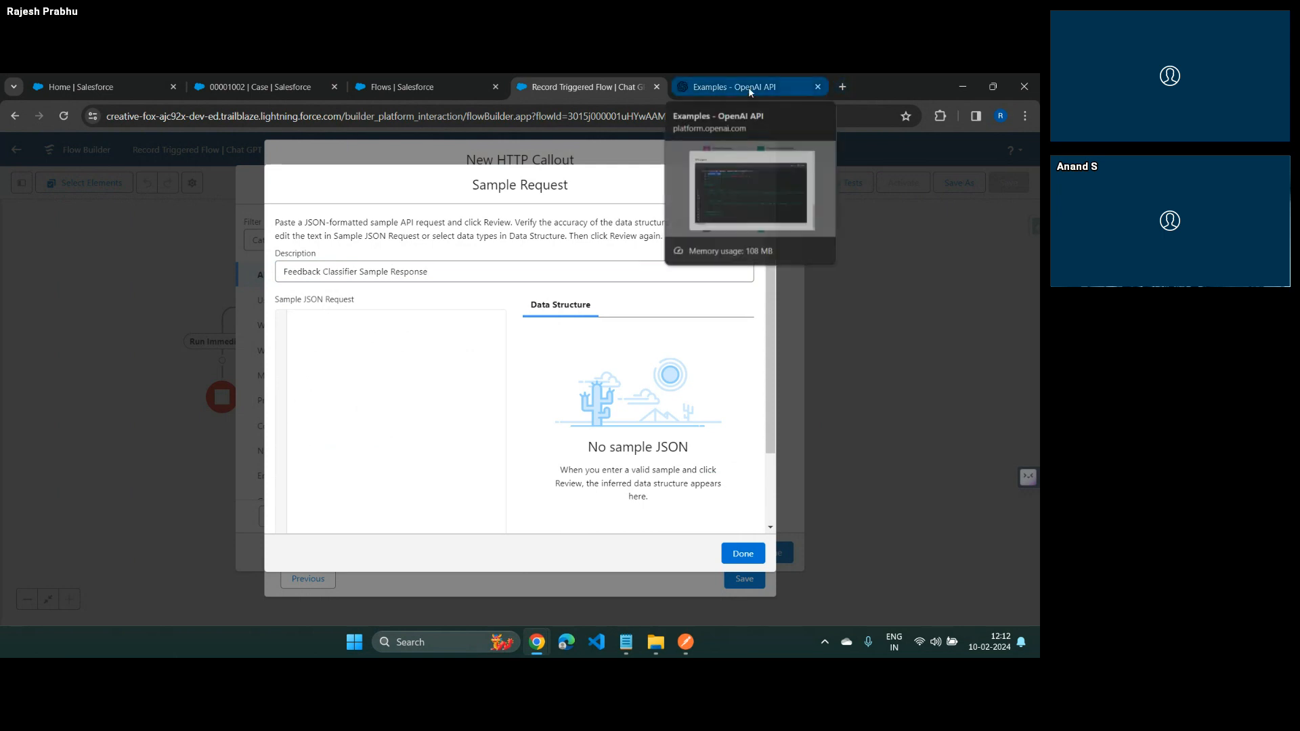
Copy the JSON request body of the Chat Gpt - Feedback Classifier request in Postman into the callout's sample JSON request
key(alt+Tab)
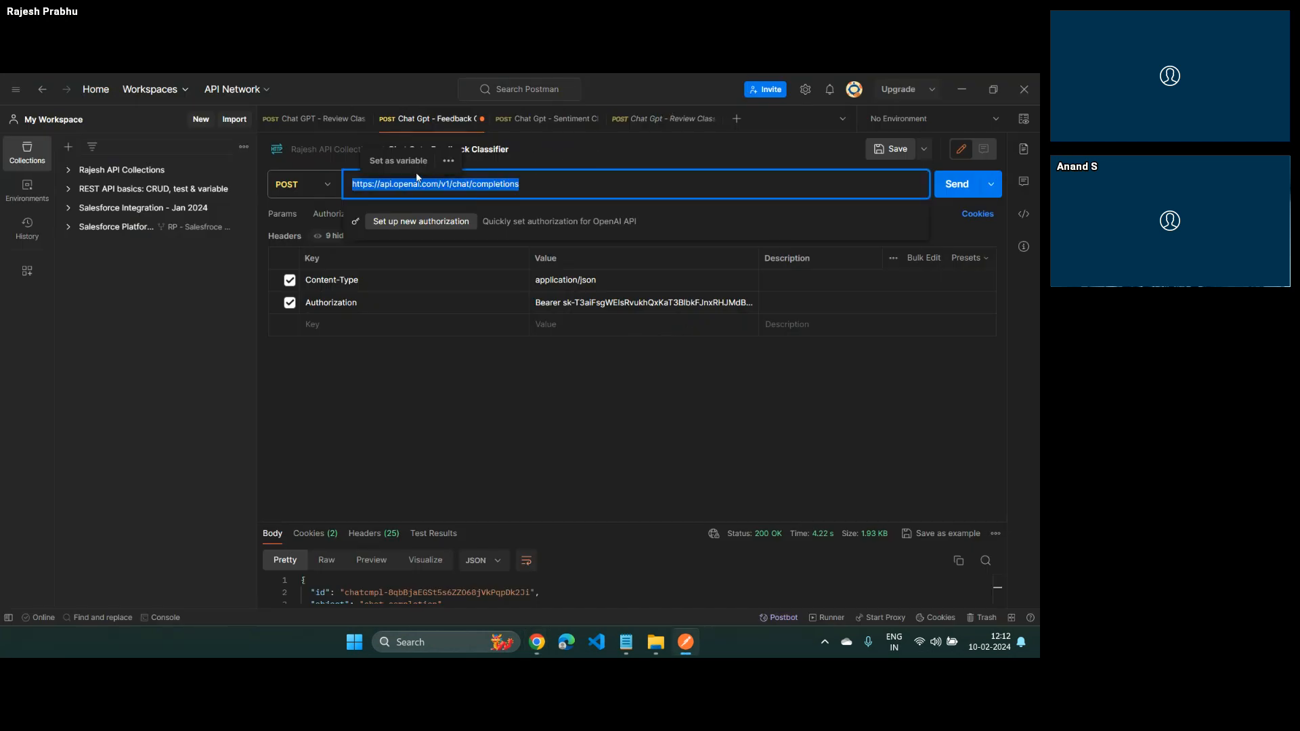
click(501, 392)
click(457, 213)
click(452, 344)
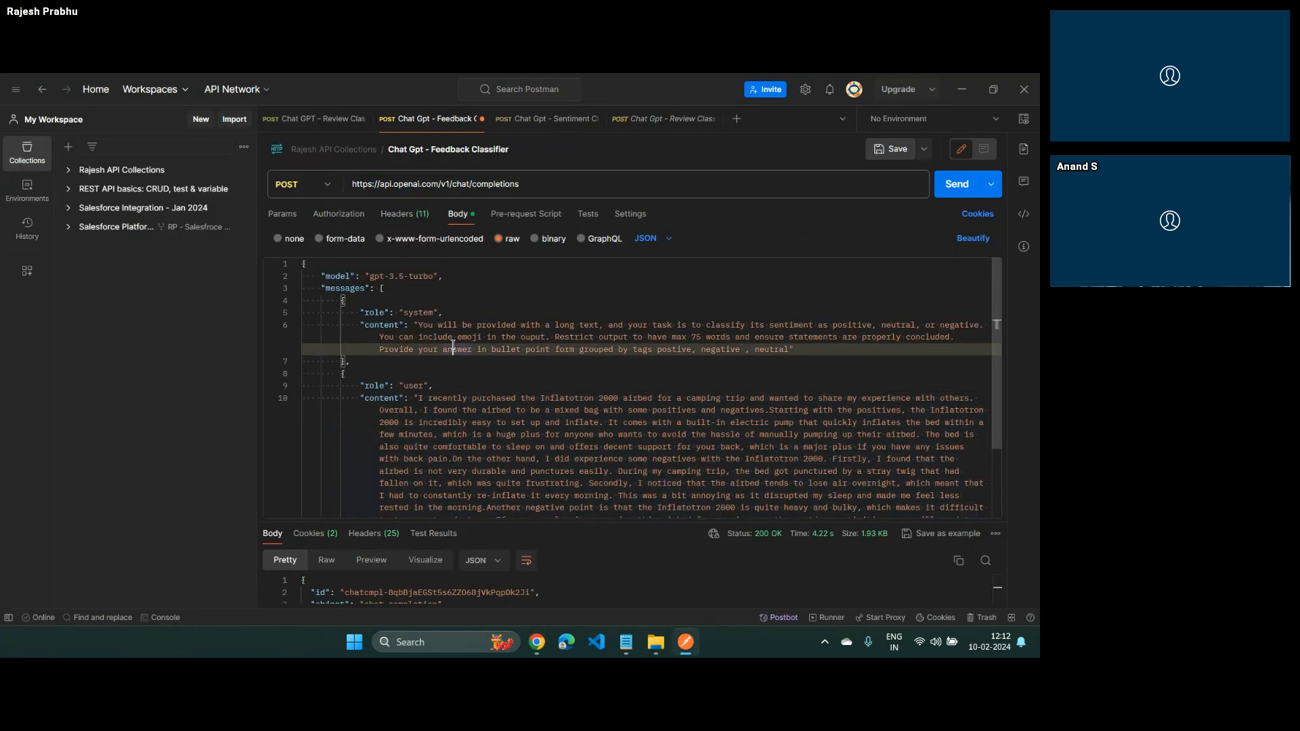
key(ctrl+a)
key(alt+Tab)
key(ctrl+v)
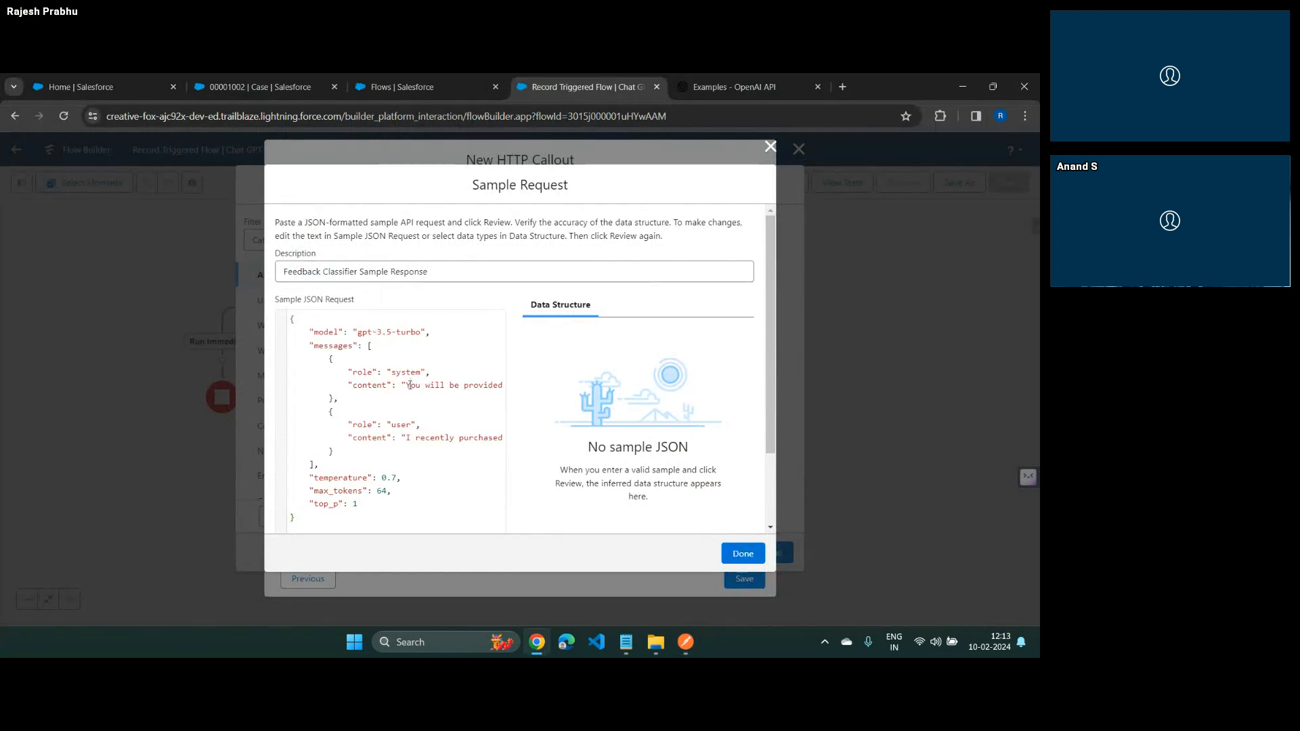
Replace the system message's content in the sample JSON request with "some string"
key(shift+Down)
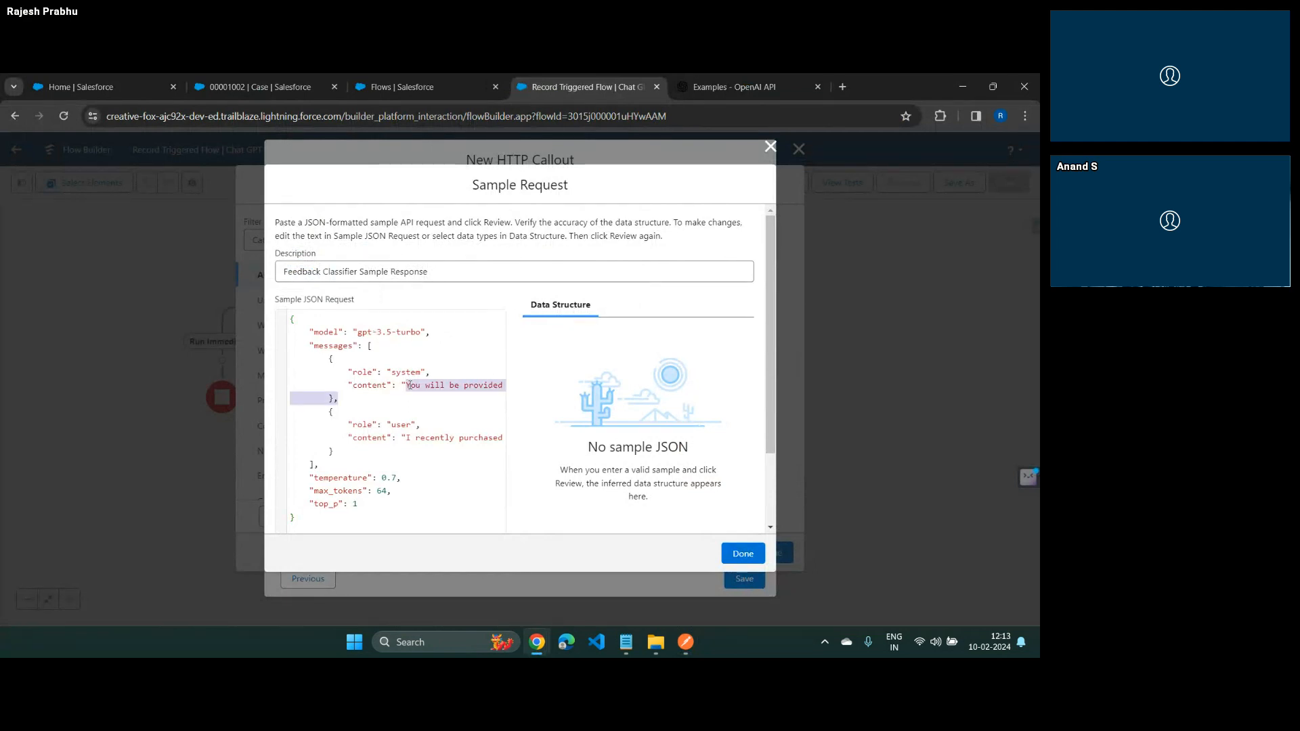
key(shift+Left)
key(shift+Left)
text(")
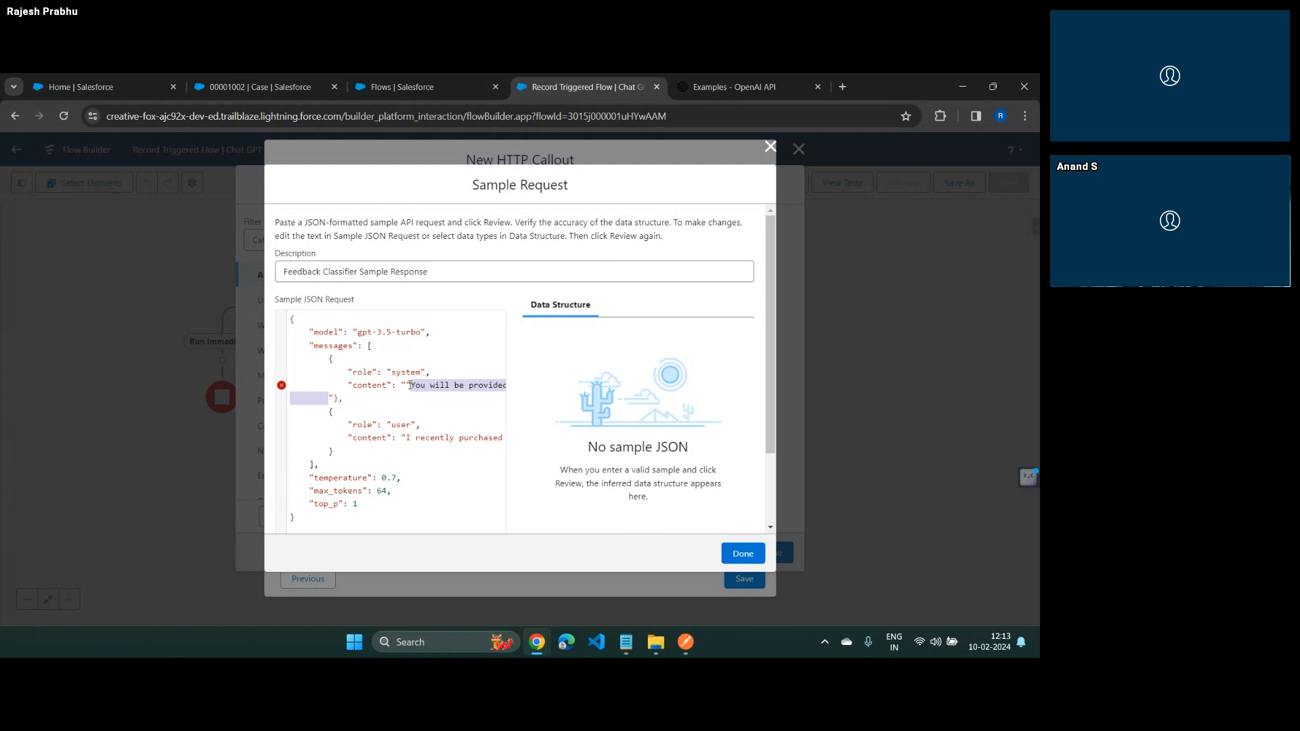
key(BackSpace)
key(Delete)
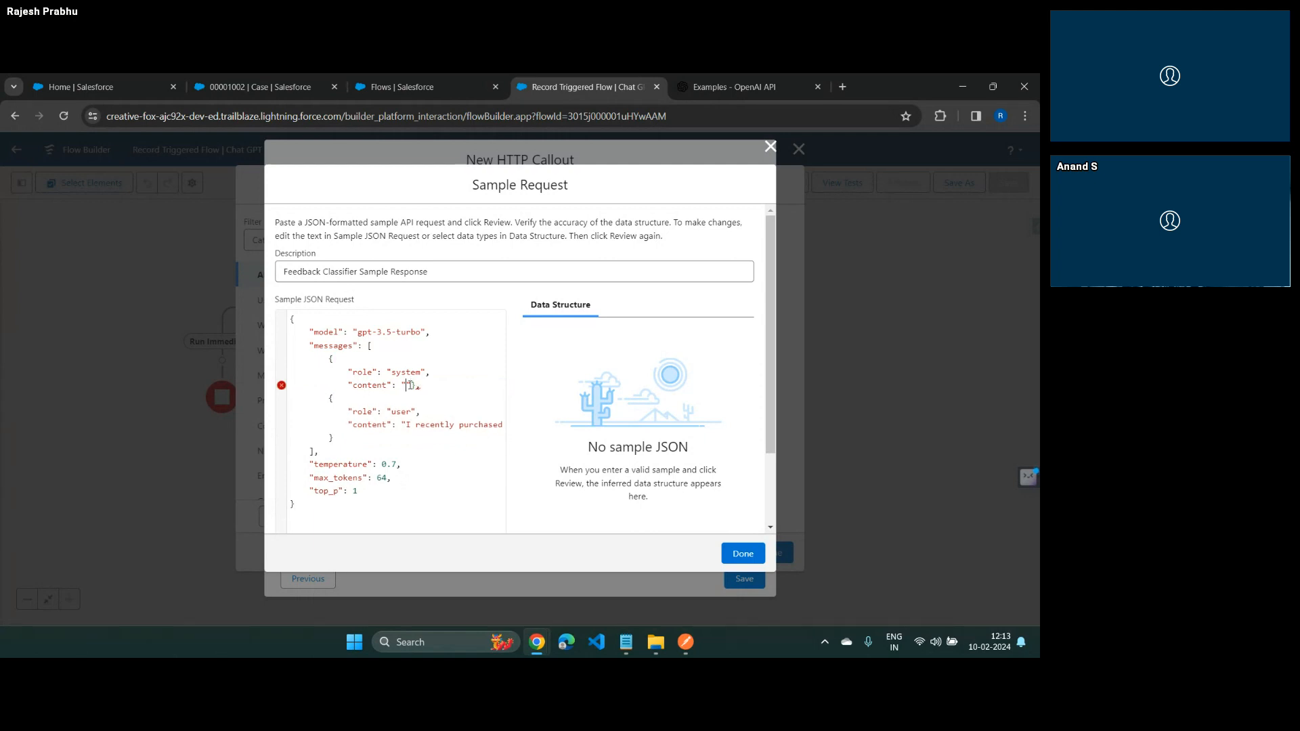
text(some string)
Replace the user message's content in the sample JSON request with "somestring"
key(ctrl+Left)
key(ctrl+Left)
key(shift+Down)
key(shift+Left)
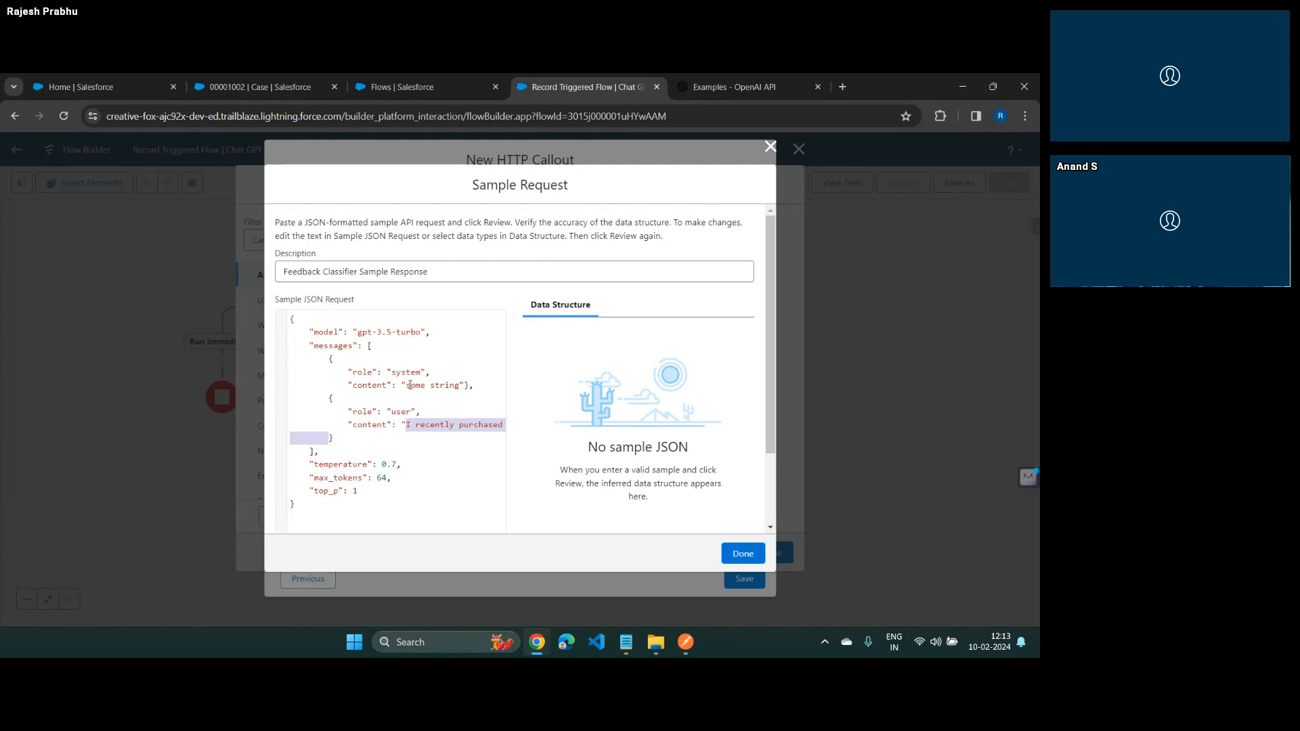
key(BackSpace)
text(somestring)
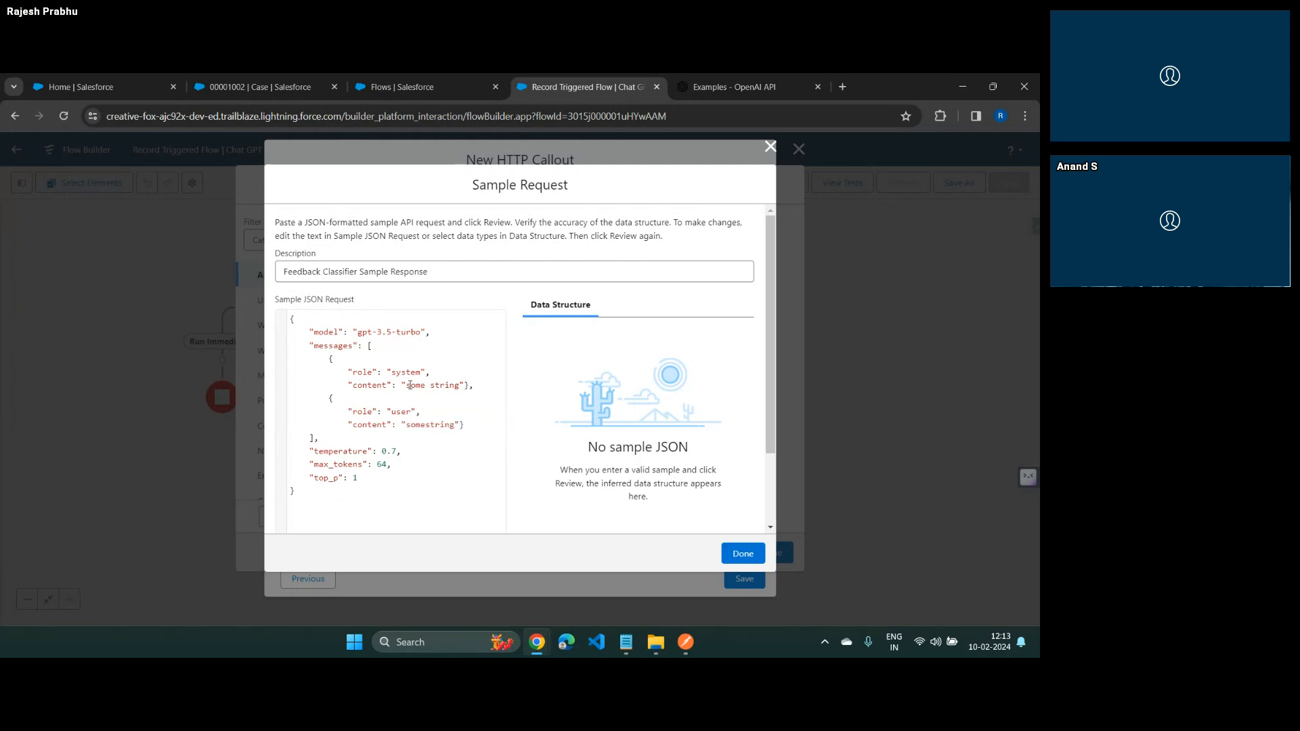
Review the sample JSON request to generate its data structure, and check the inferred data types
scroll(469, 458, down, 3)
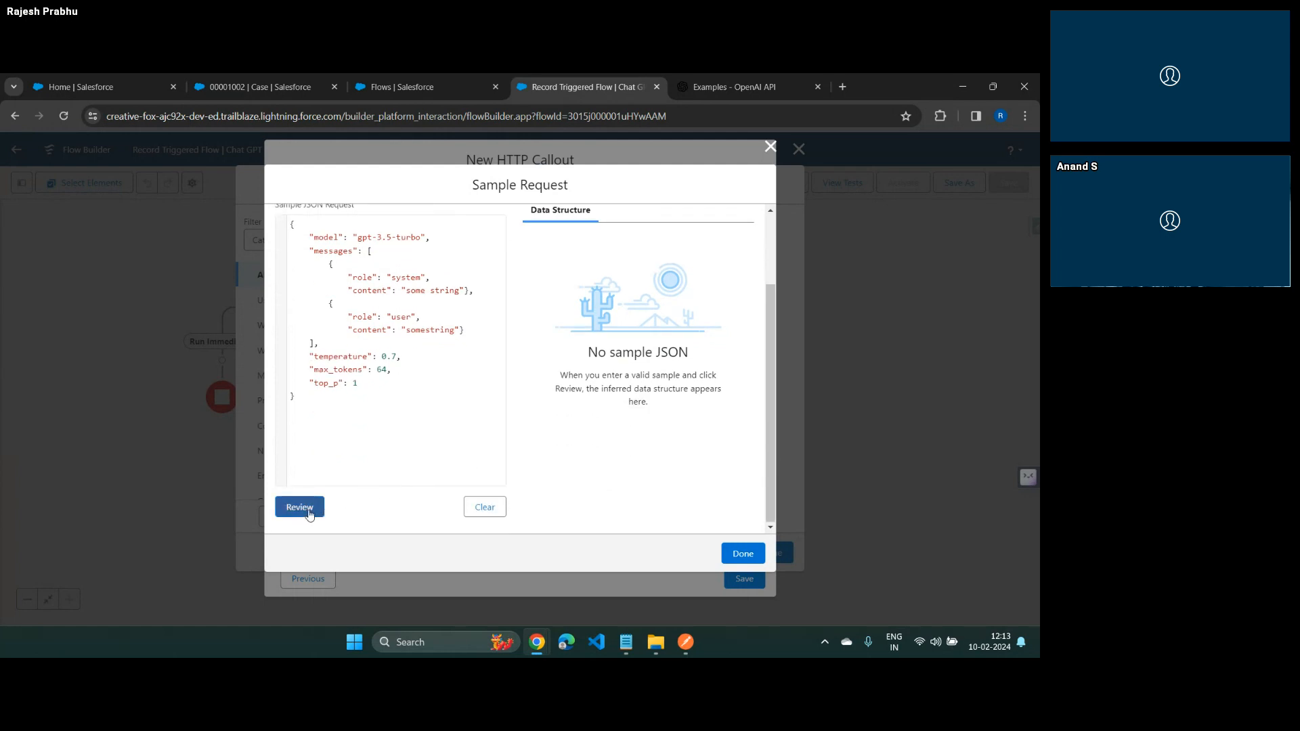
click(308, 512)
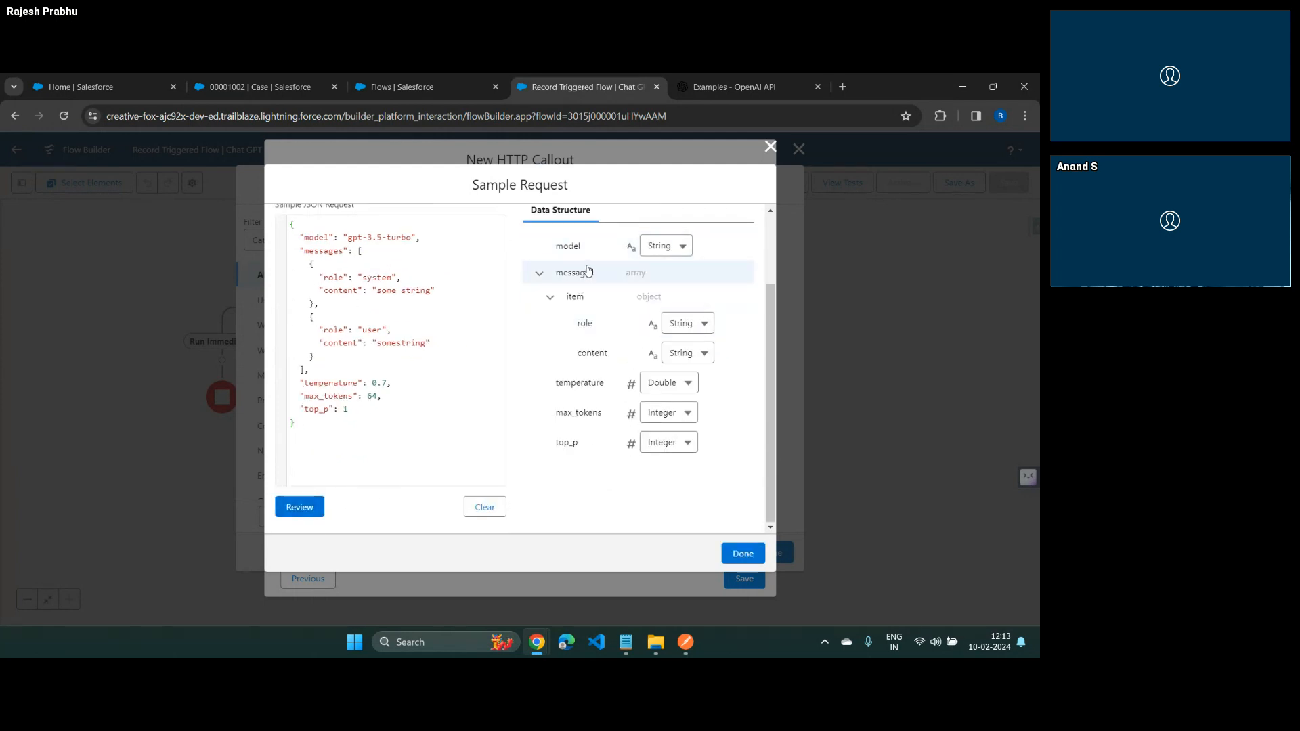
scroll(406, 332, up, 3)
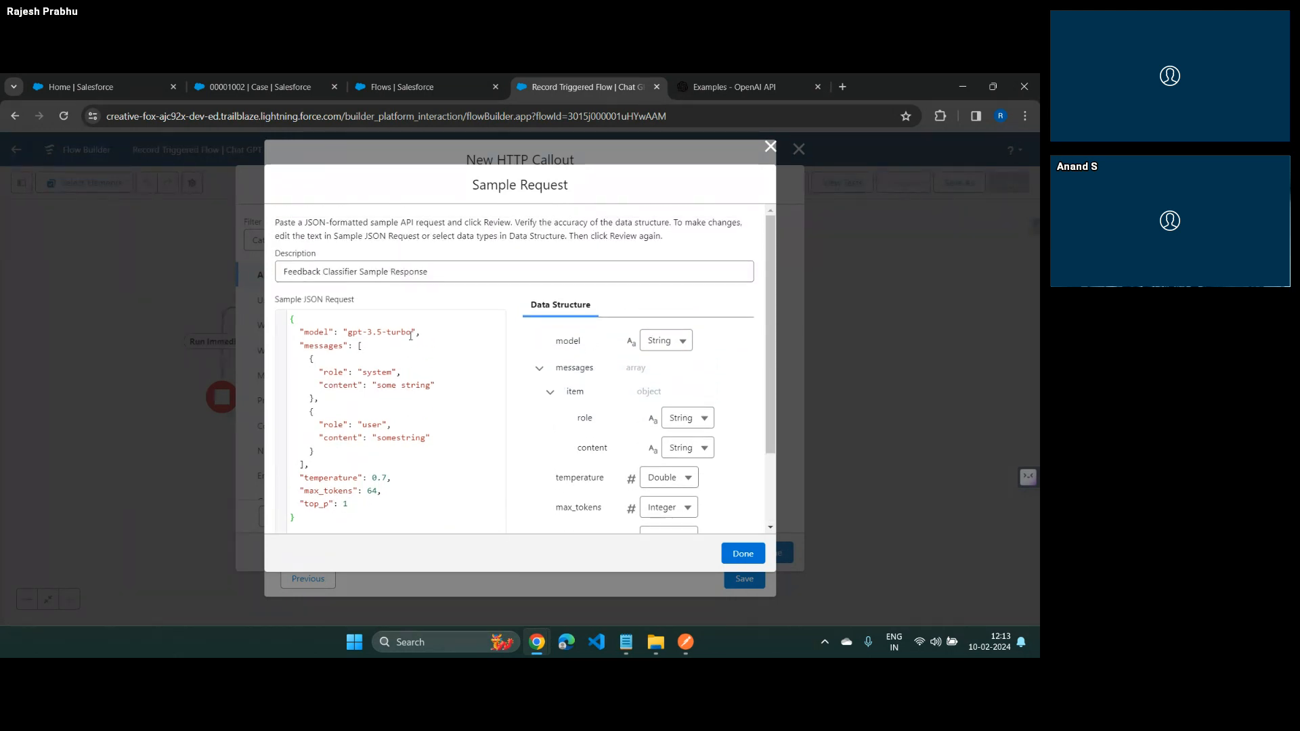
scroll(411, 336, down, 3)
Find Apex Classes in Salesforce Setup and examine the dynamic Apex classes generated for the external services
click(399, 87)
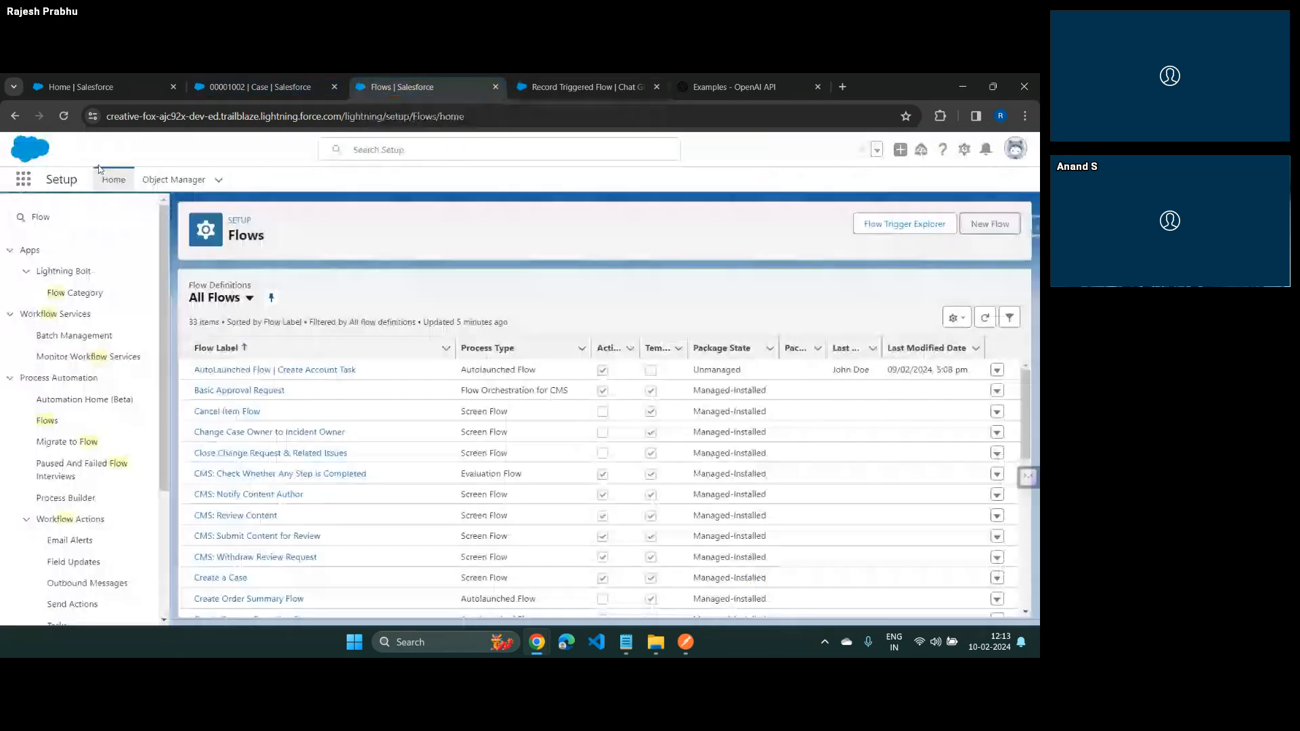
click(64, 217)
text(apex)
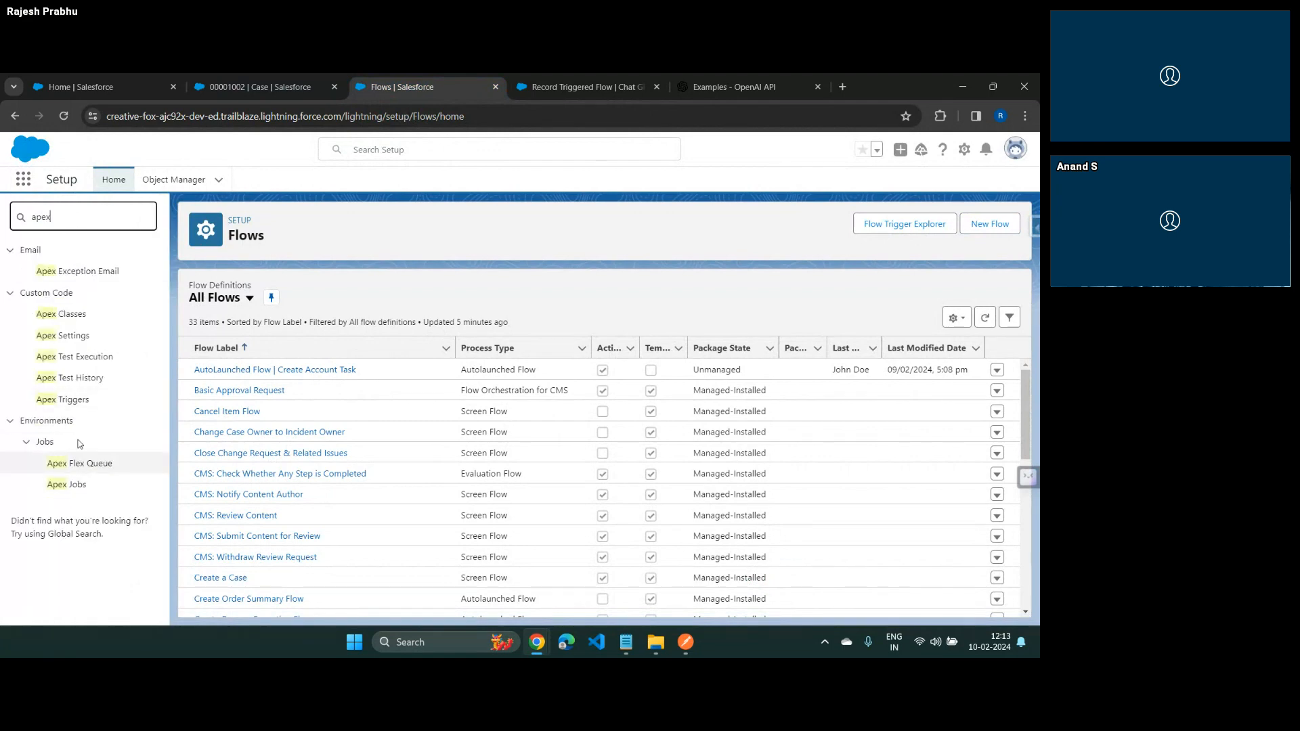
click(65, 315)
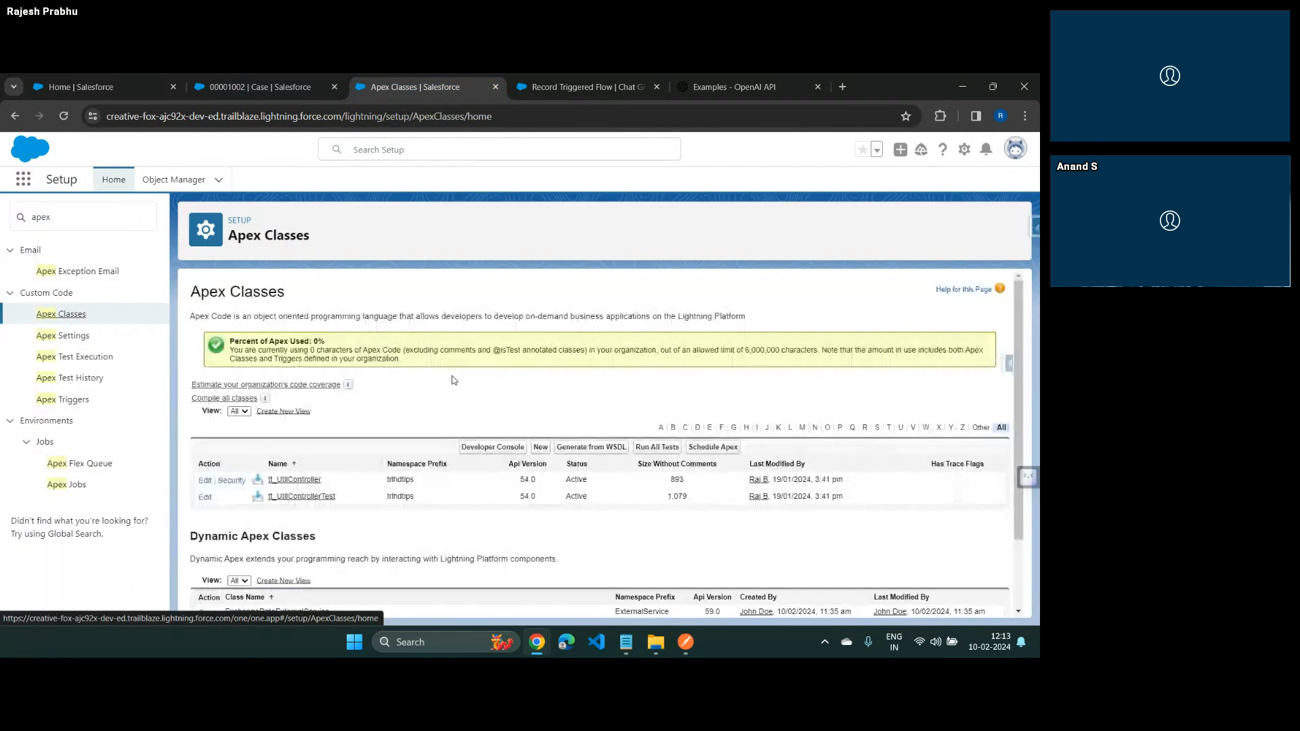
scroll(245, 532, down, 3)
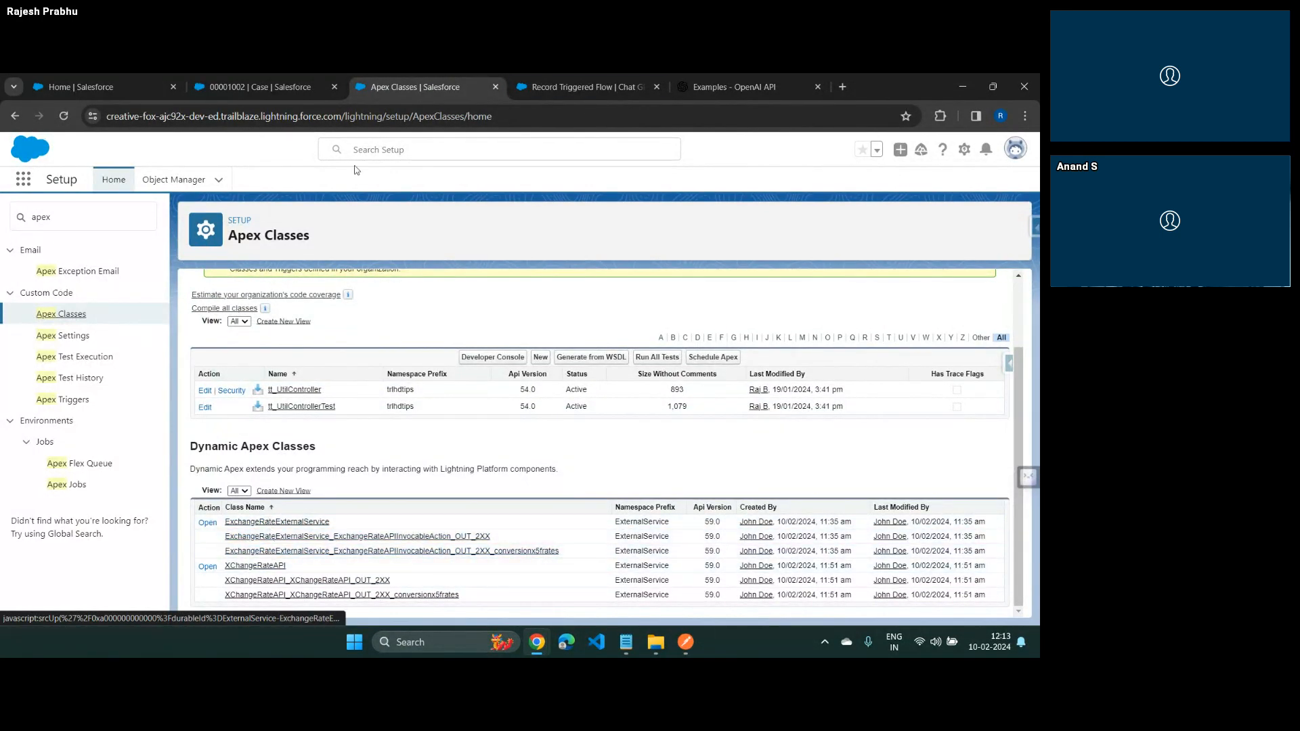
Return to the record-triggered flow and finish the callout's sample request
click(584, 82)
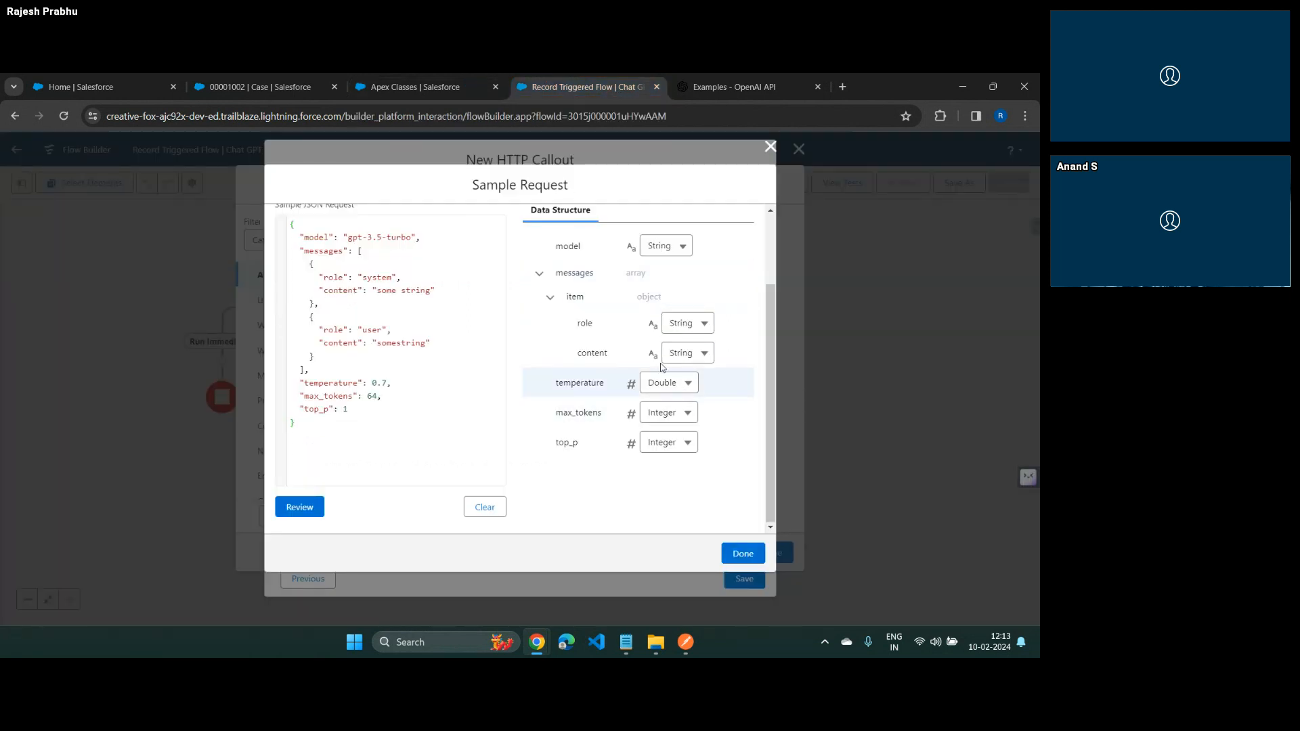
scroll(680, 391, up, 3)
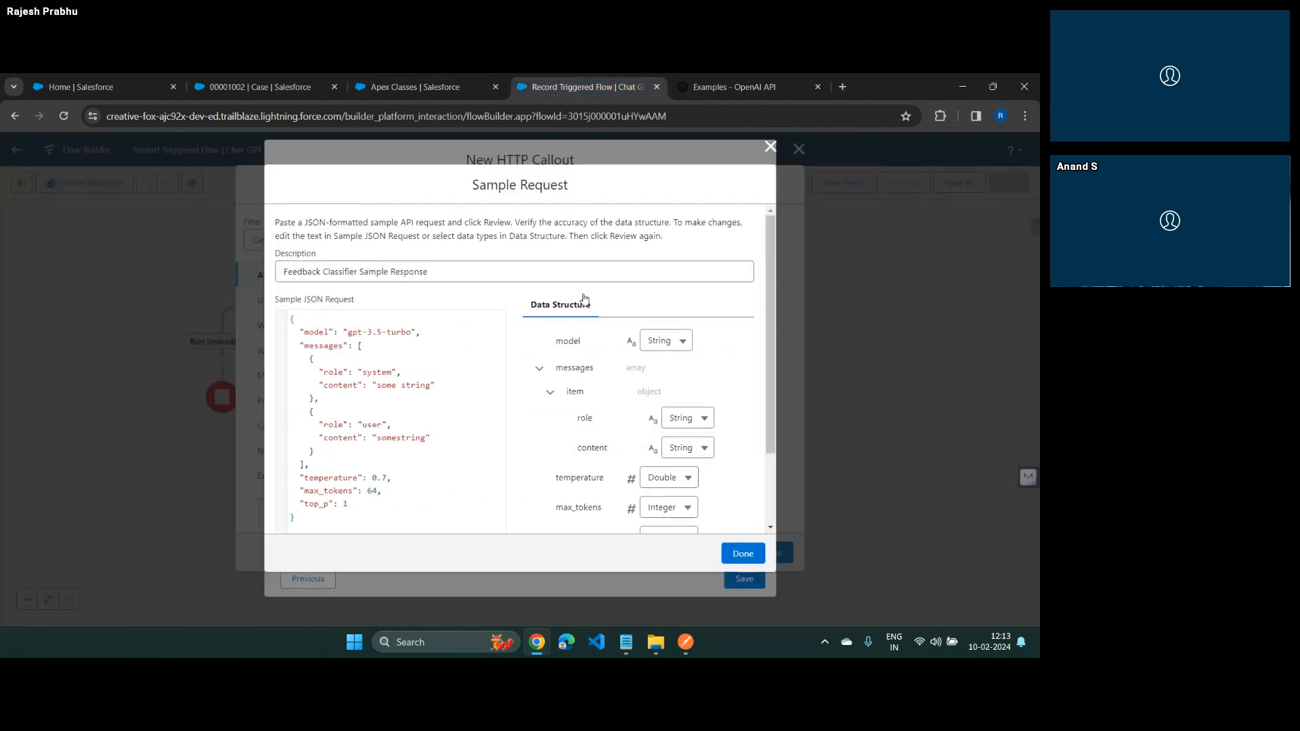
click(742, 554)
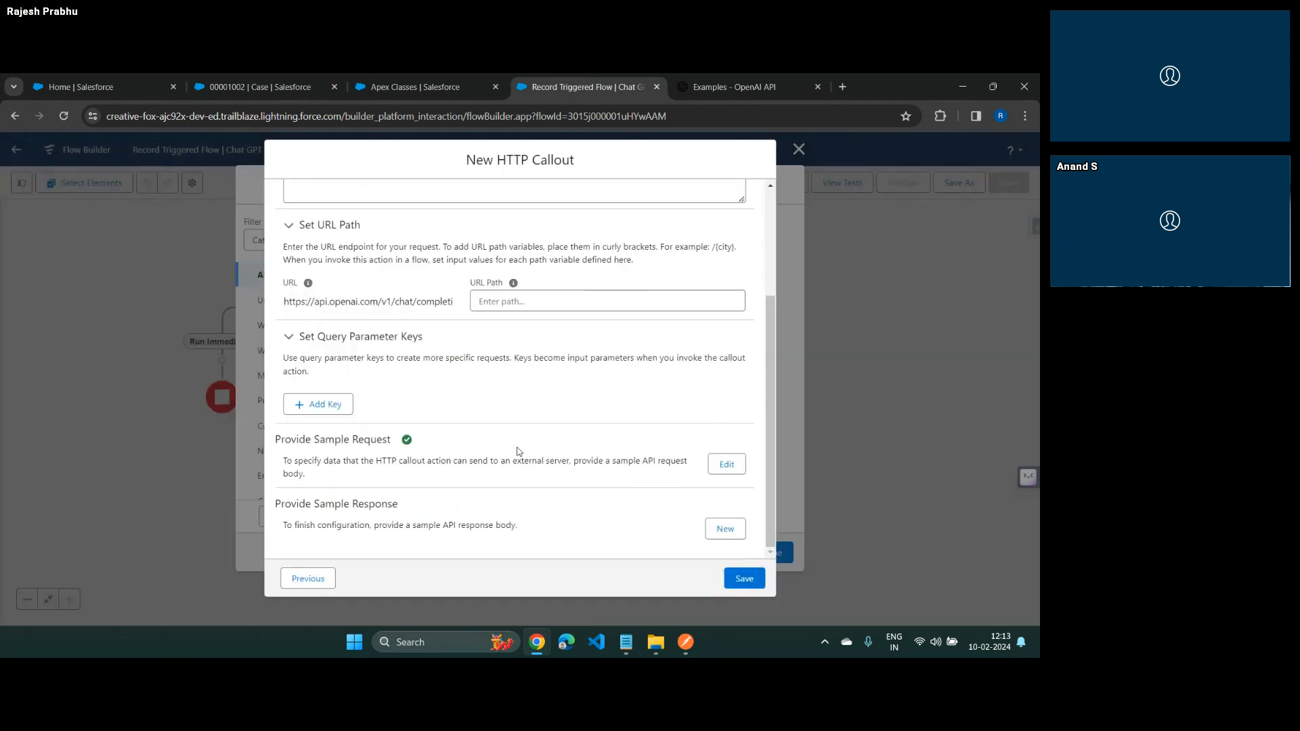
Start a new sample response for the callout with the description "Sample response feedback"
click(723, 531)
click(420, 275)
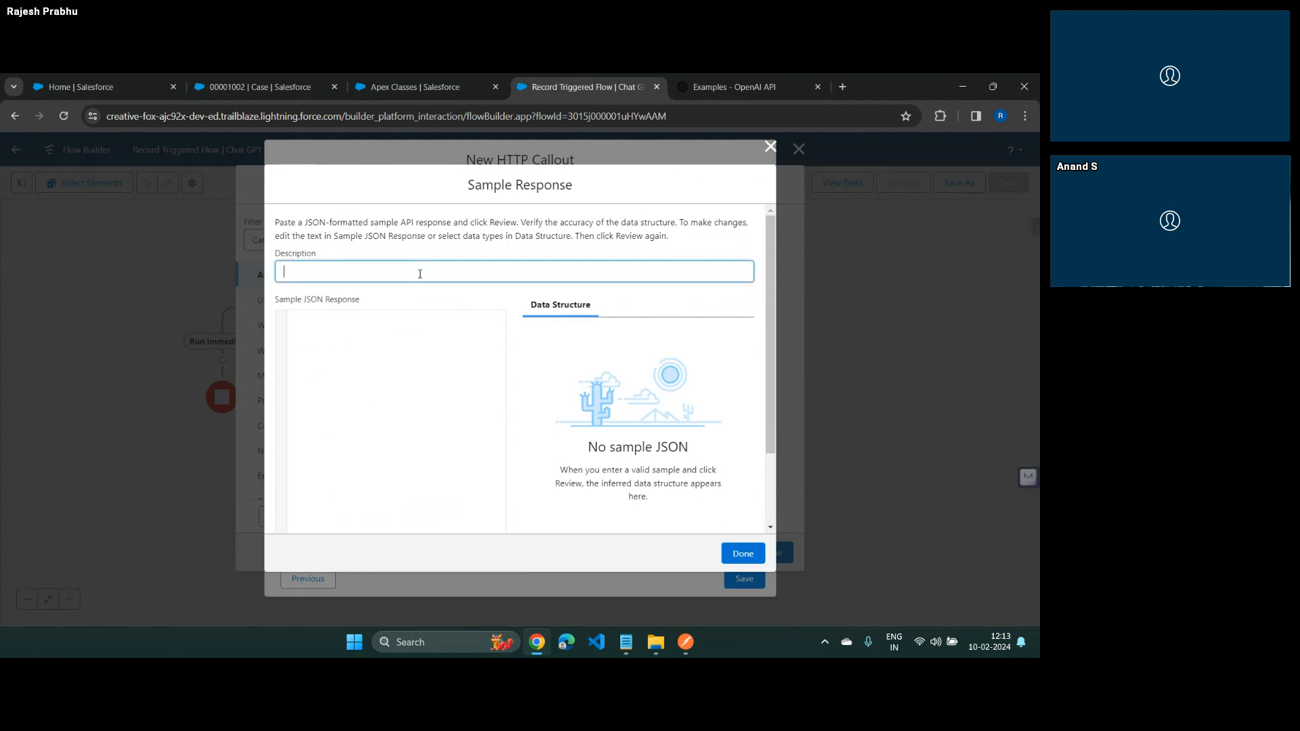
text(Sample response feedback)
key(Tab)
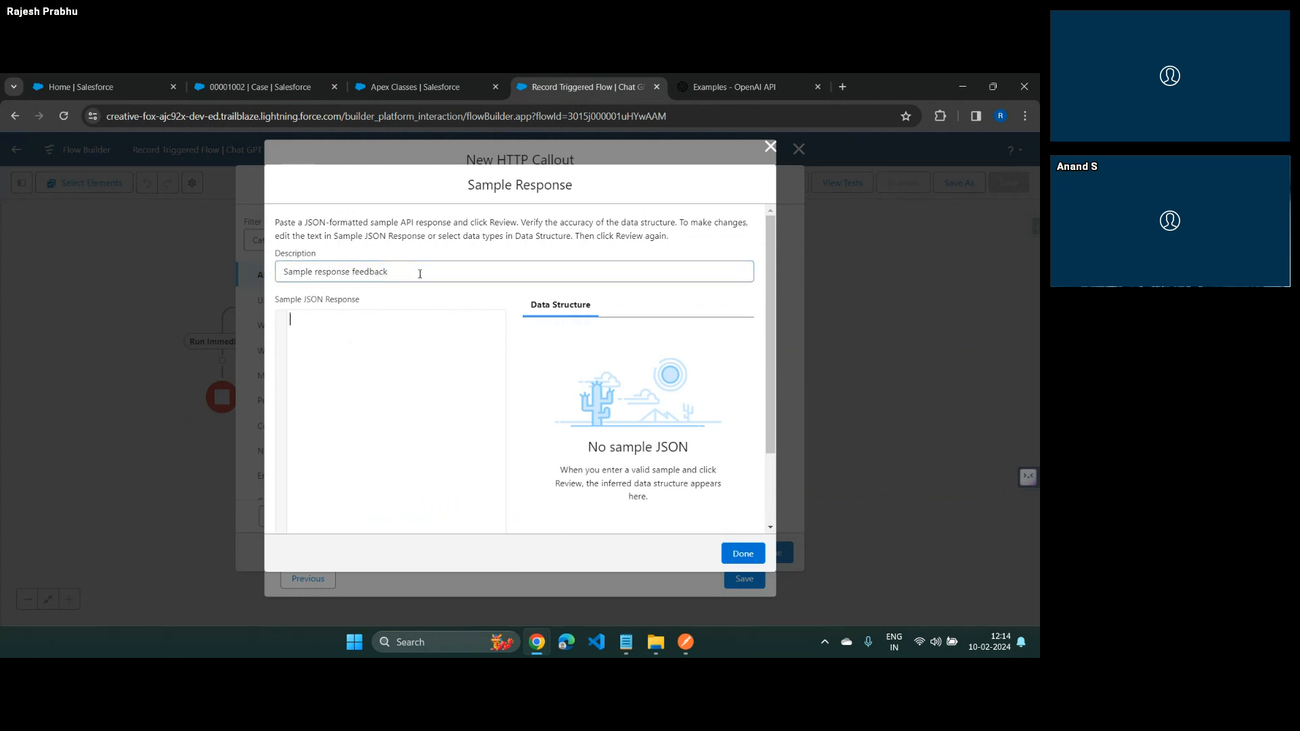
Copy the JSON response of the Feedback Classifier request in Postman into the callout's sample JSON response
key(alt+Tab)
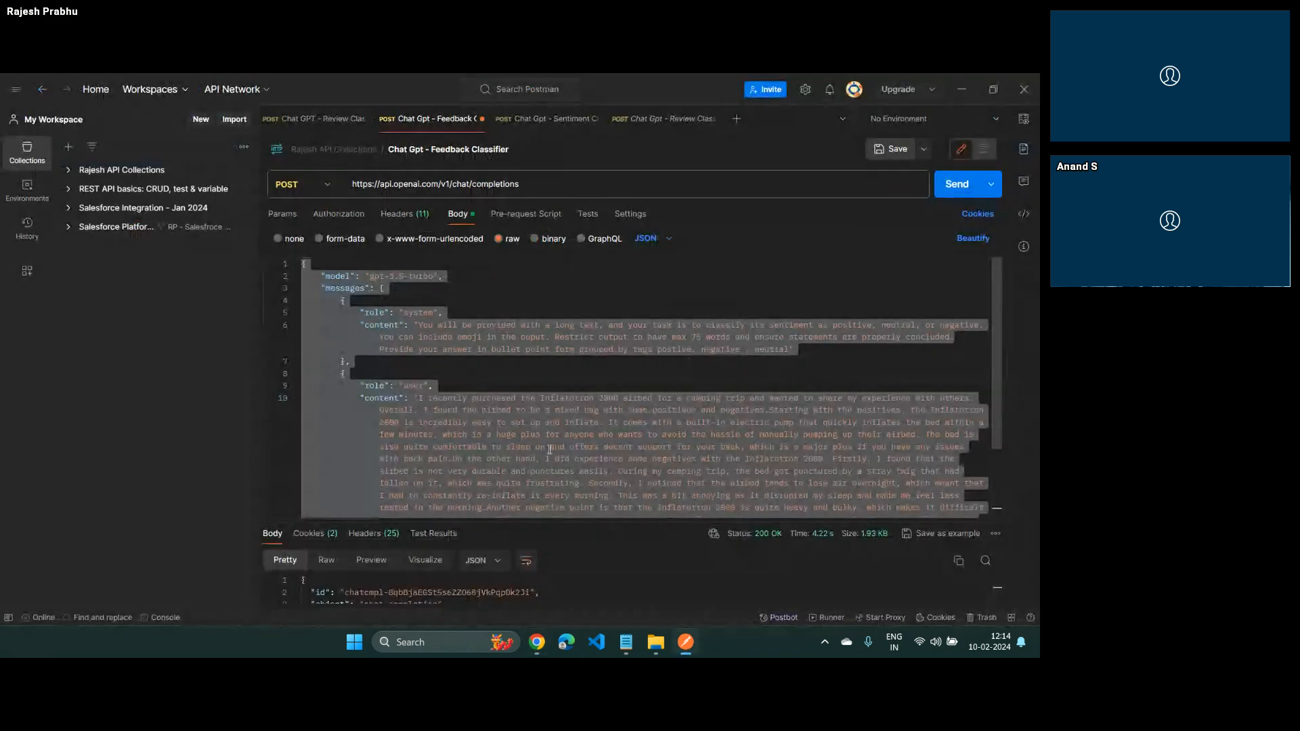
drag(654, 523, 633, 329)
click(440, 499)
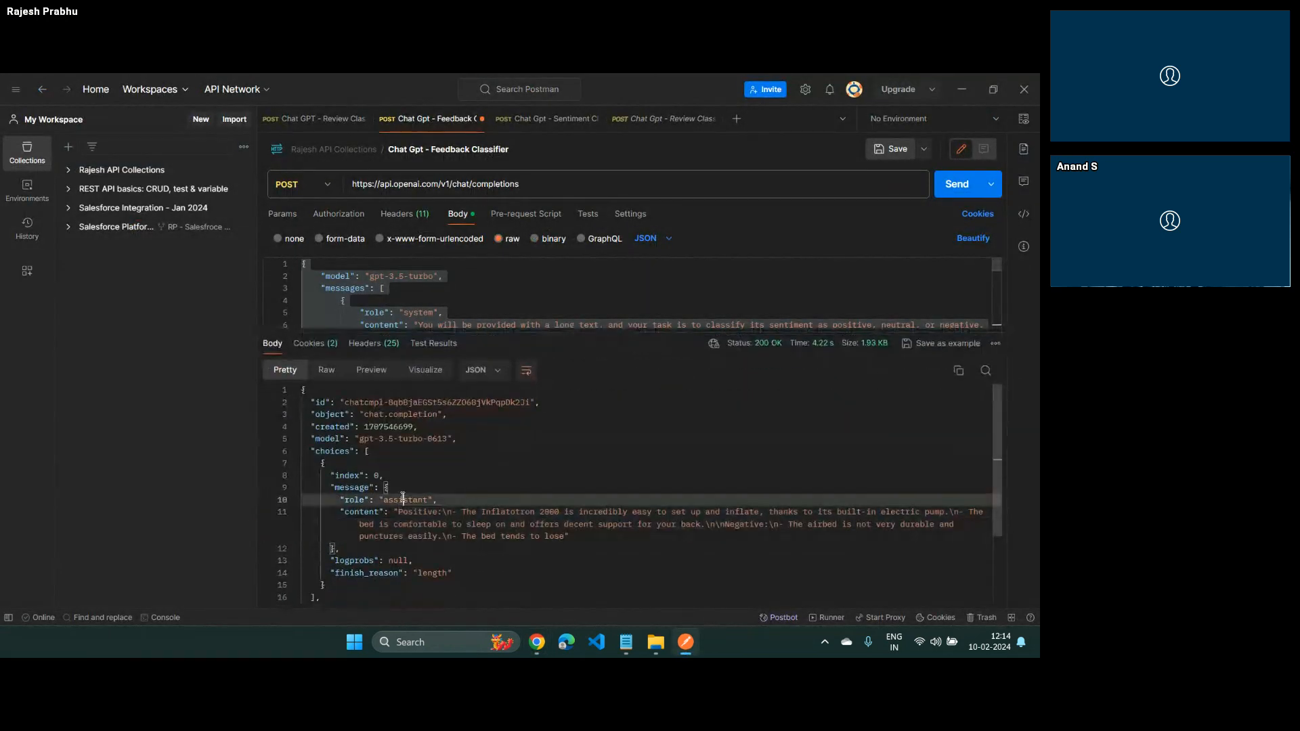
key(ctrl+a)
key(ctrl+c)
key(alt+Tab)
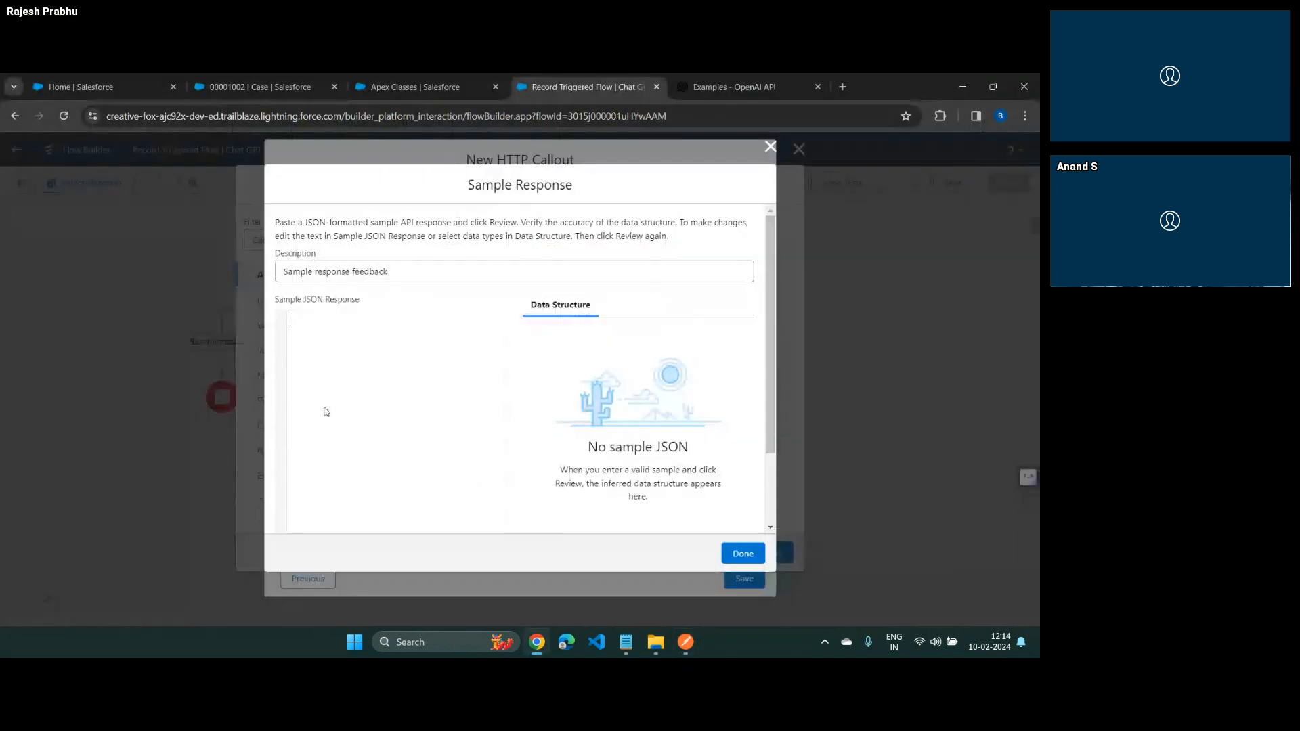
key(ctrl+v)
Replace the assistant message's content in the sample JSON response with "text" and review the JSON to generate its data structure
scroll(378, 355, up, 1)
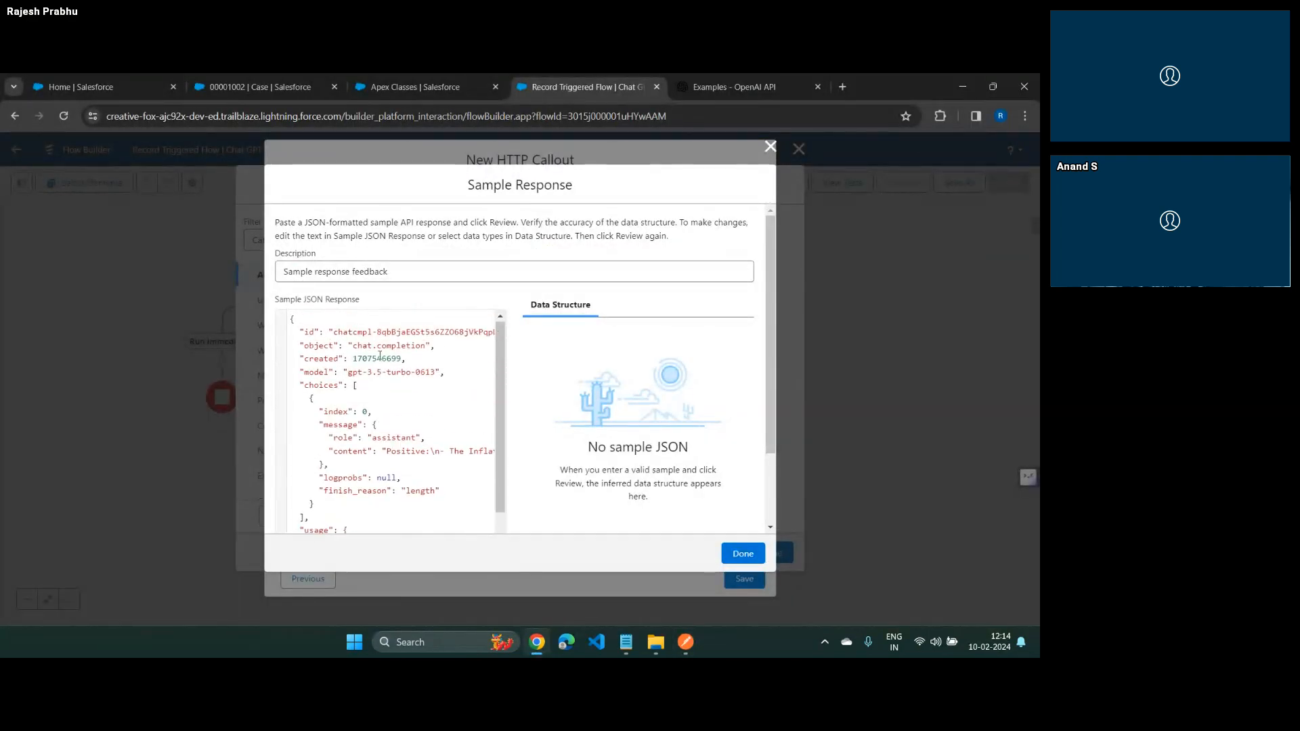
scroll(379, 355, down, 1)
scroll(394, 398, down, 1)
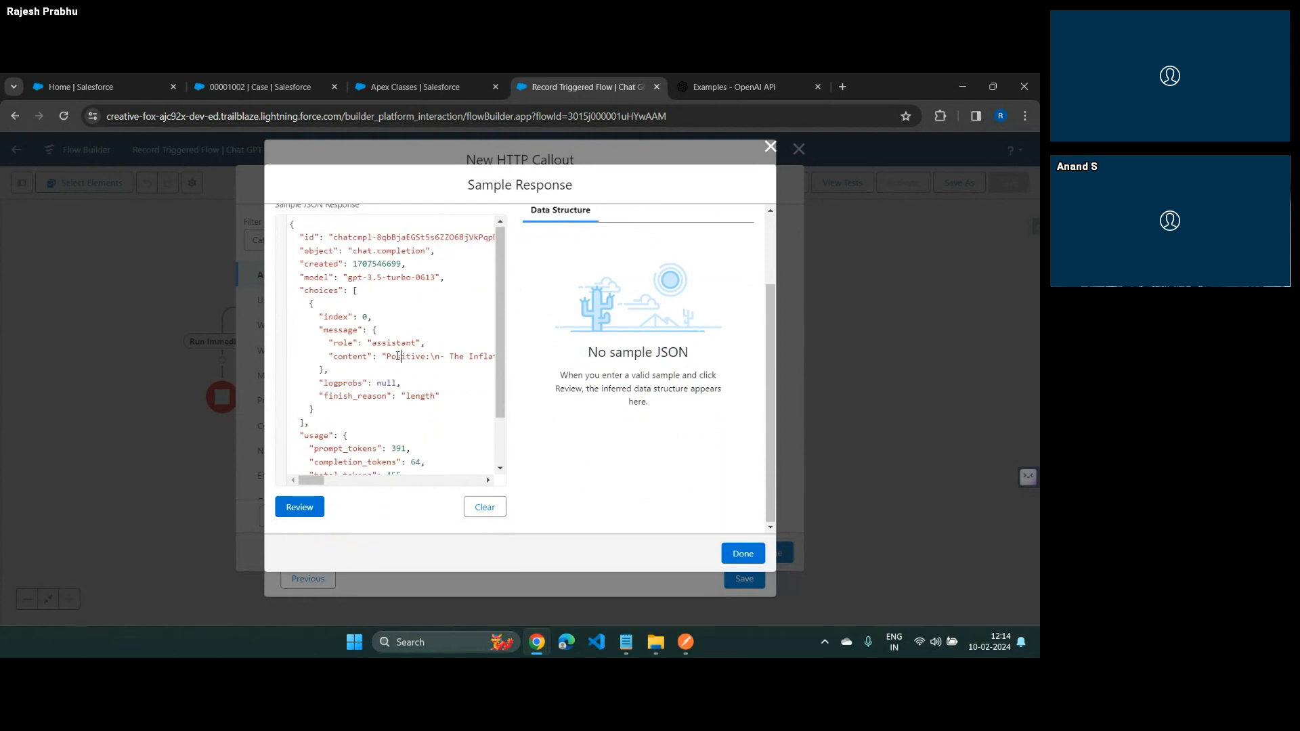
click(398, 356)
key(Left)
key(Left)
key(shift+Down)
key(ctrl+shift+Left)
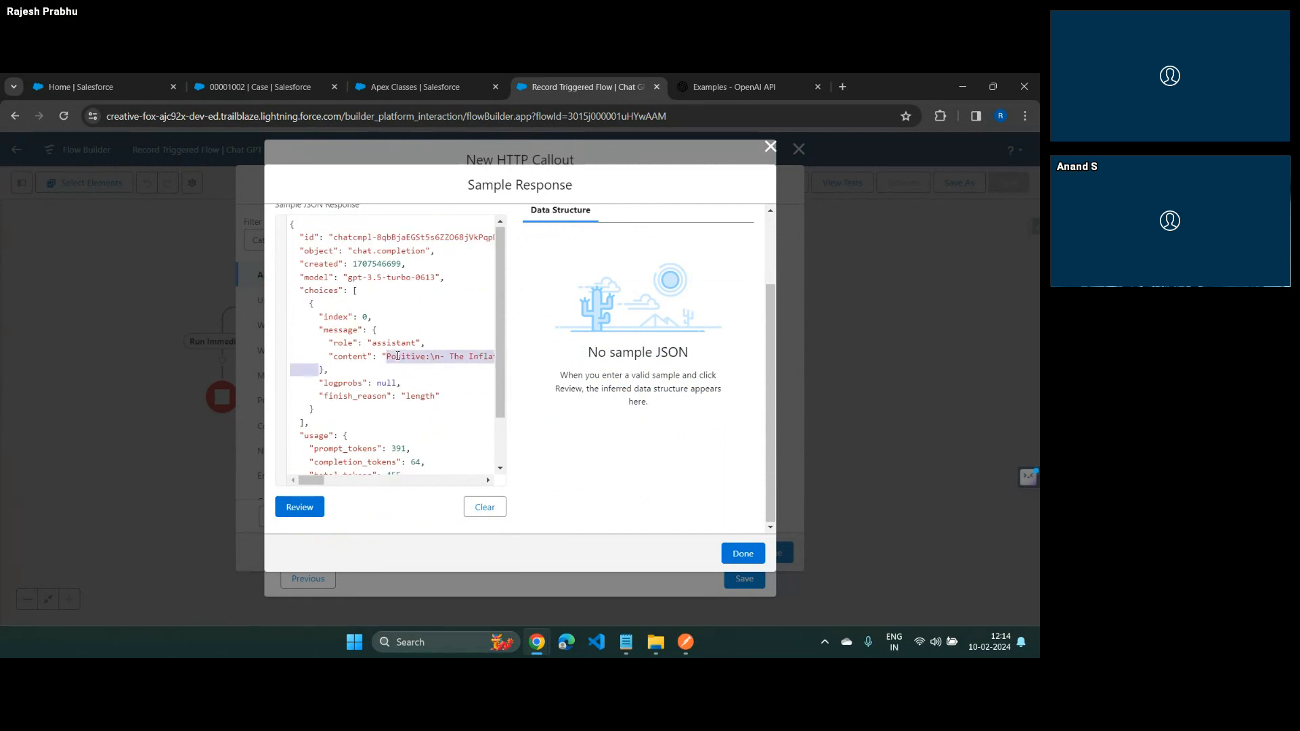
key(BackSpace)
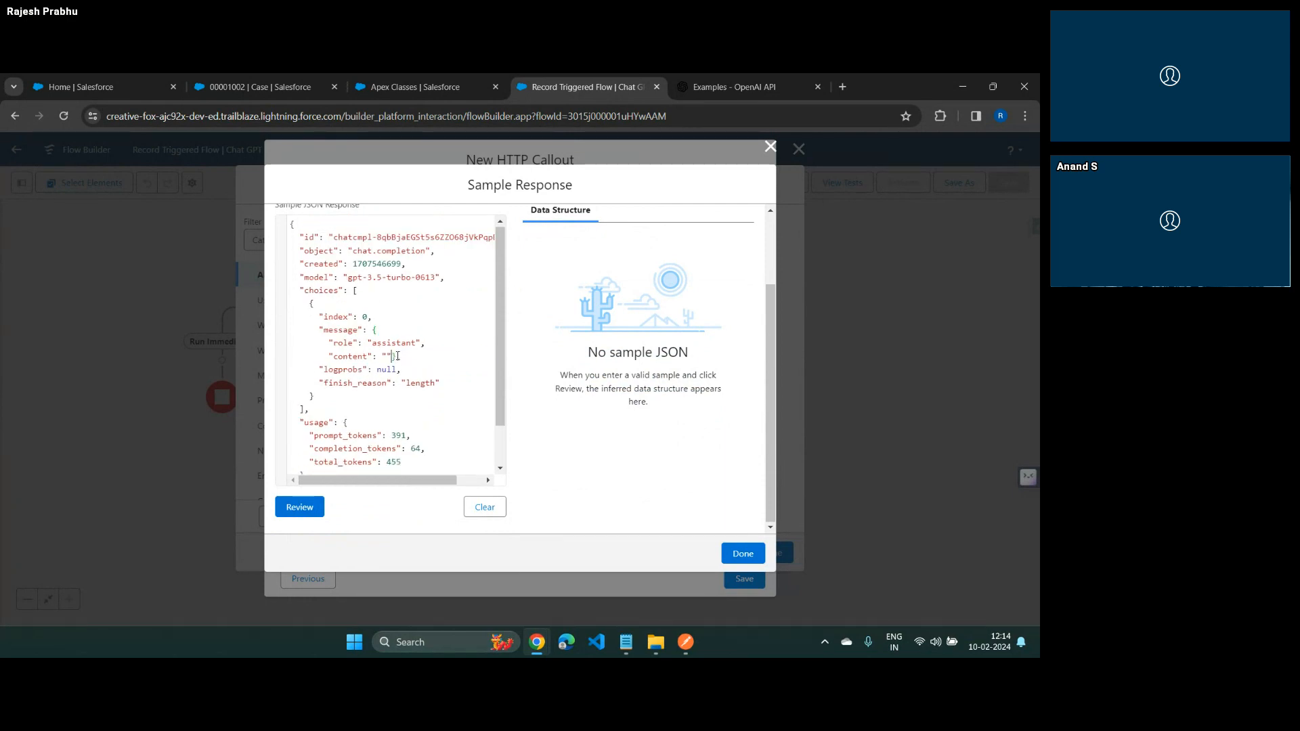
text(text)
click(303, 507)
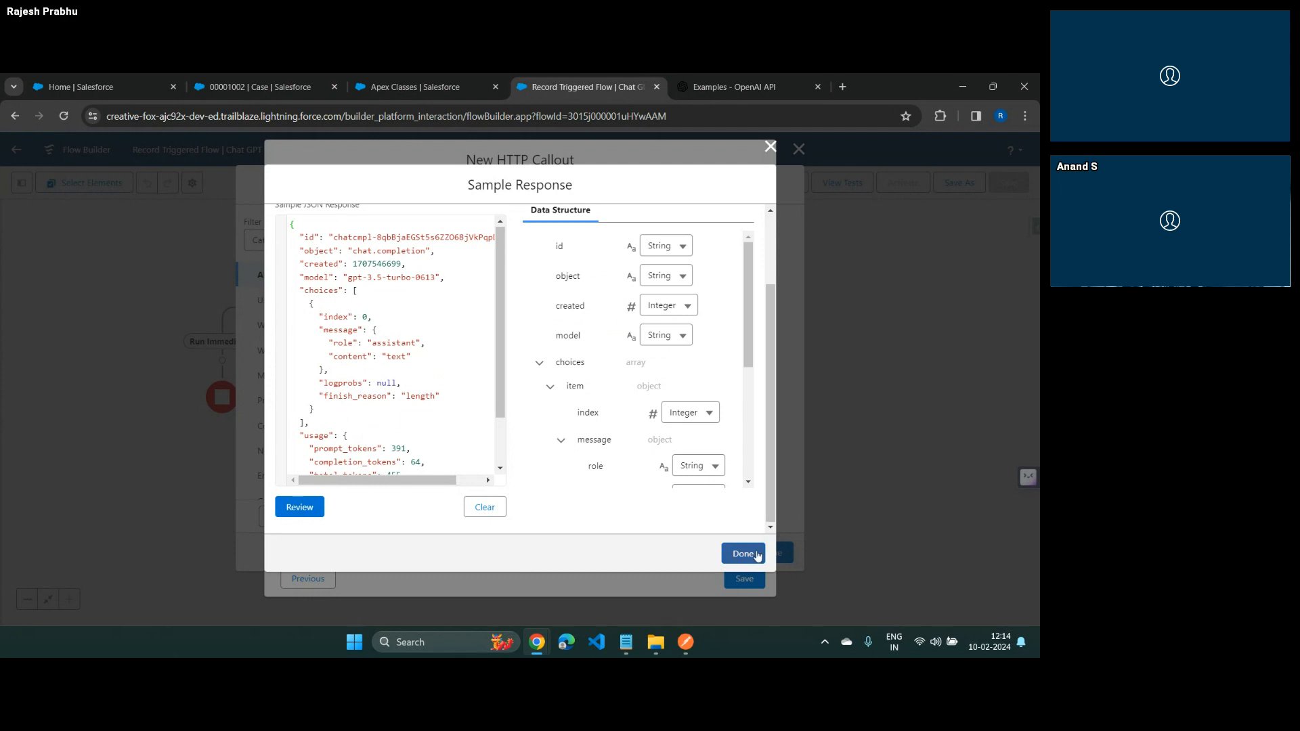
Replace the null value of logprobs in the sample JSON response with "string"
scroll(694, 478, down, 3)
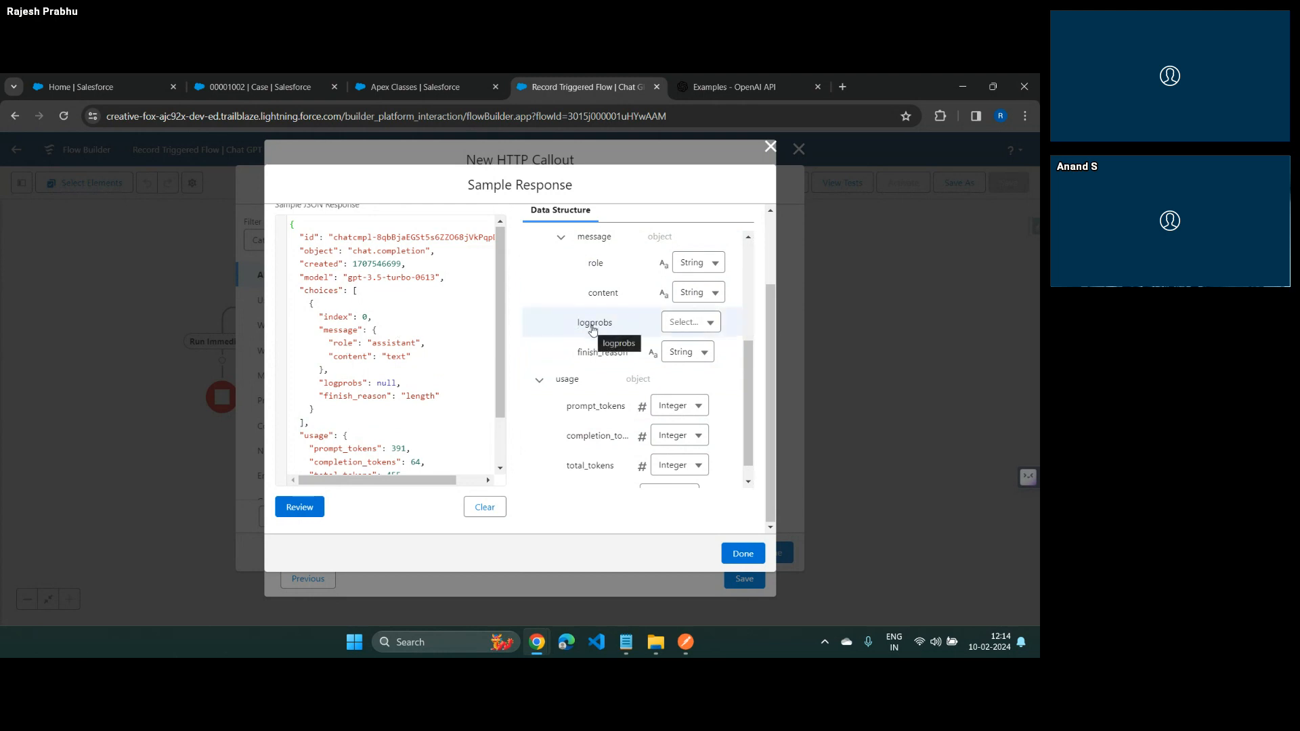
scroll(593, 330, up, 3)
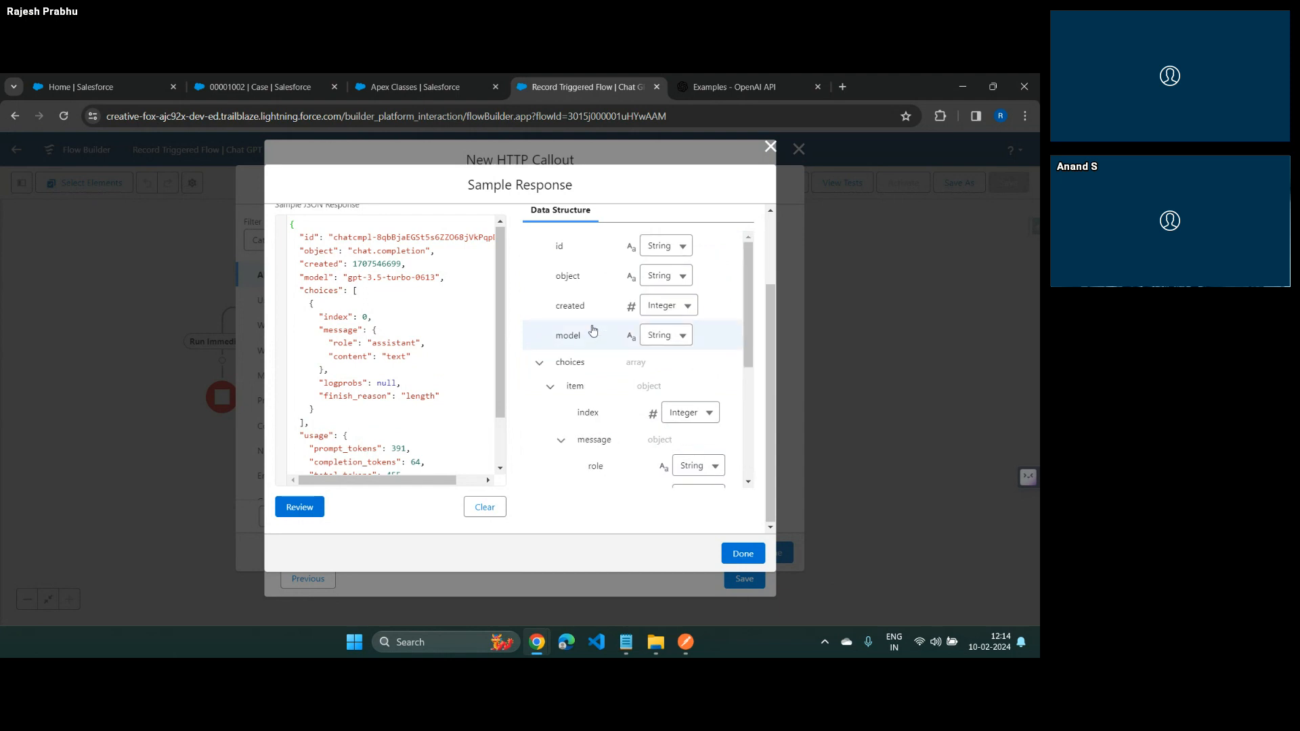
scroll(592, 330, down, 3)
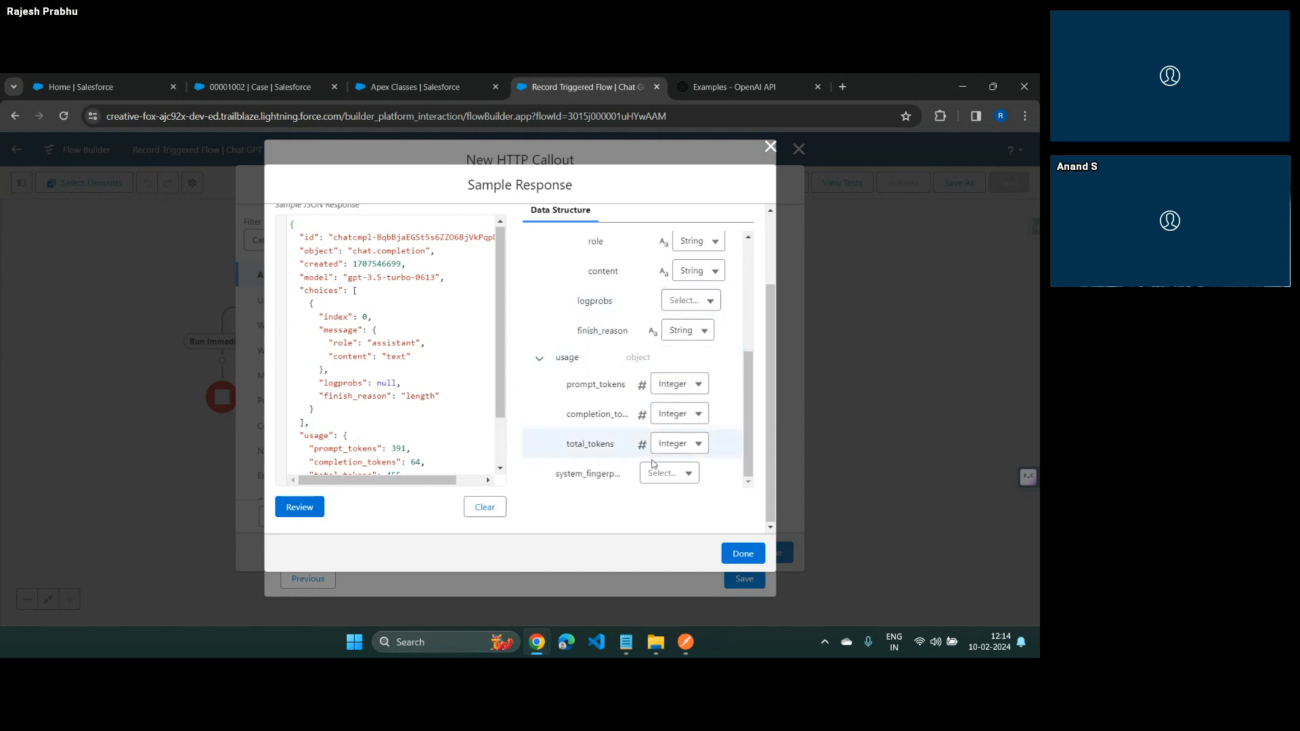
click(693, 298)
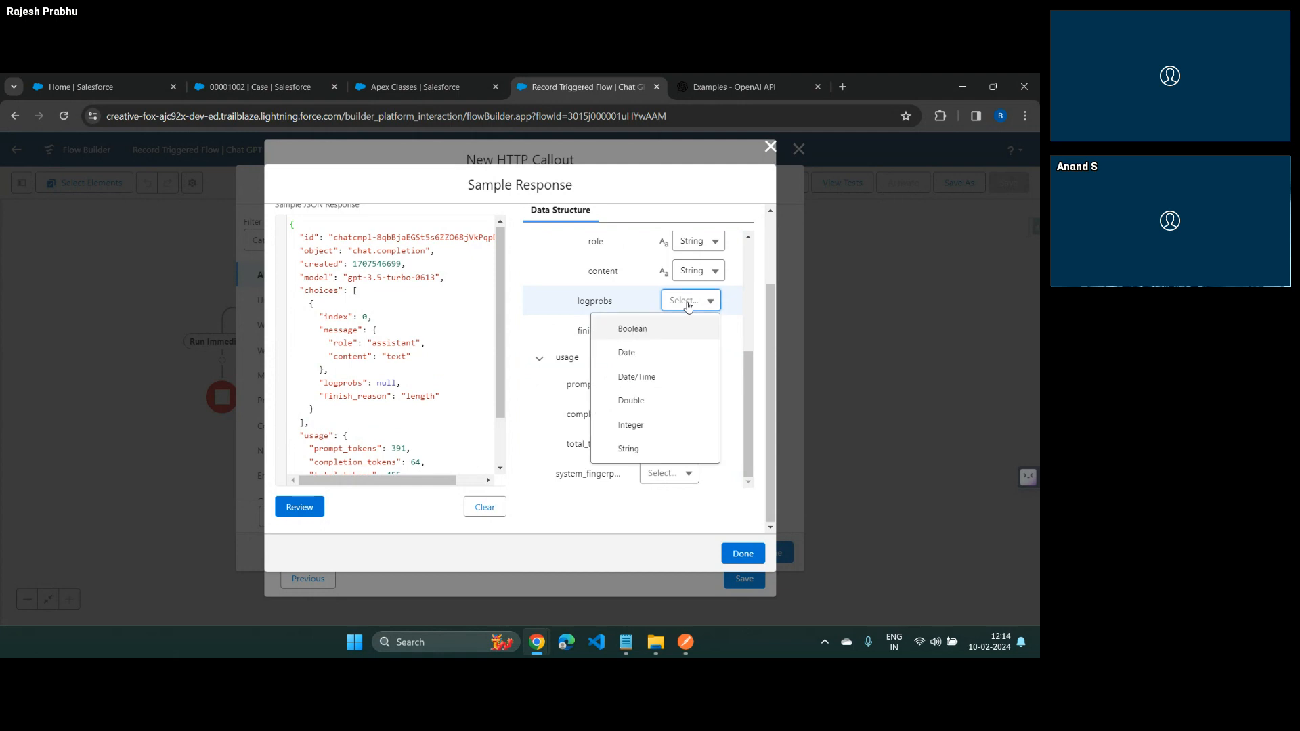
click(394, 316)
double_click(385, 384)
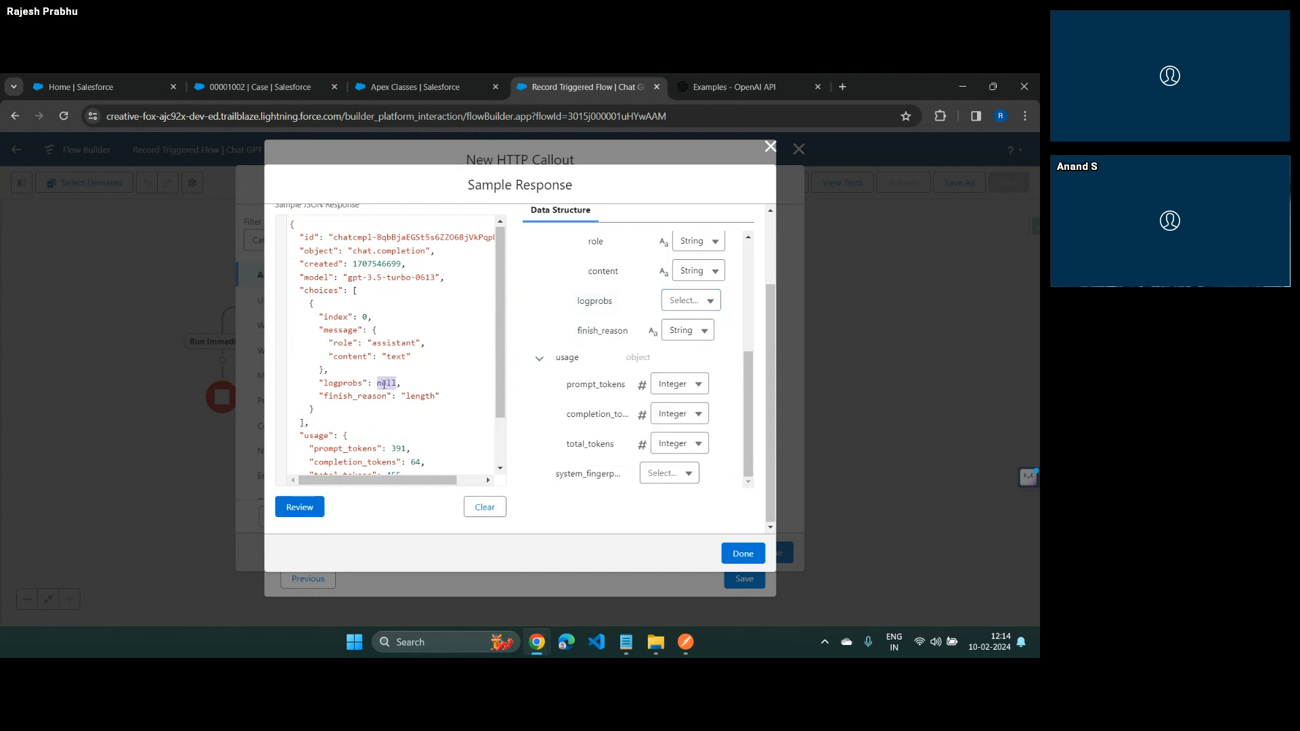
text("string)
scroll(376, 256, down, 2)
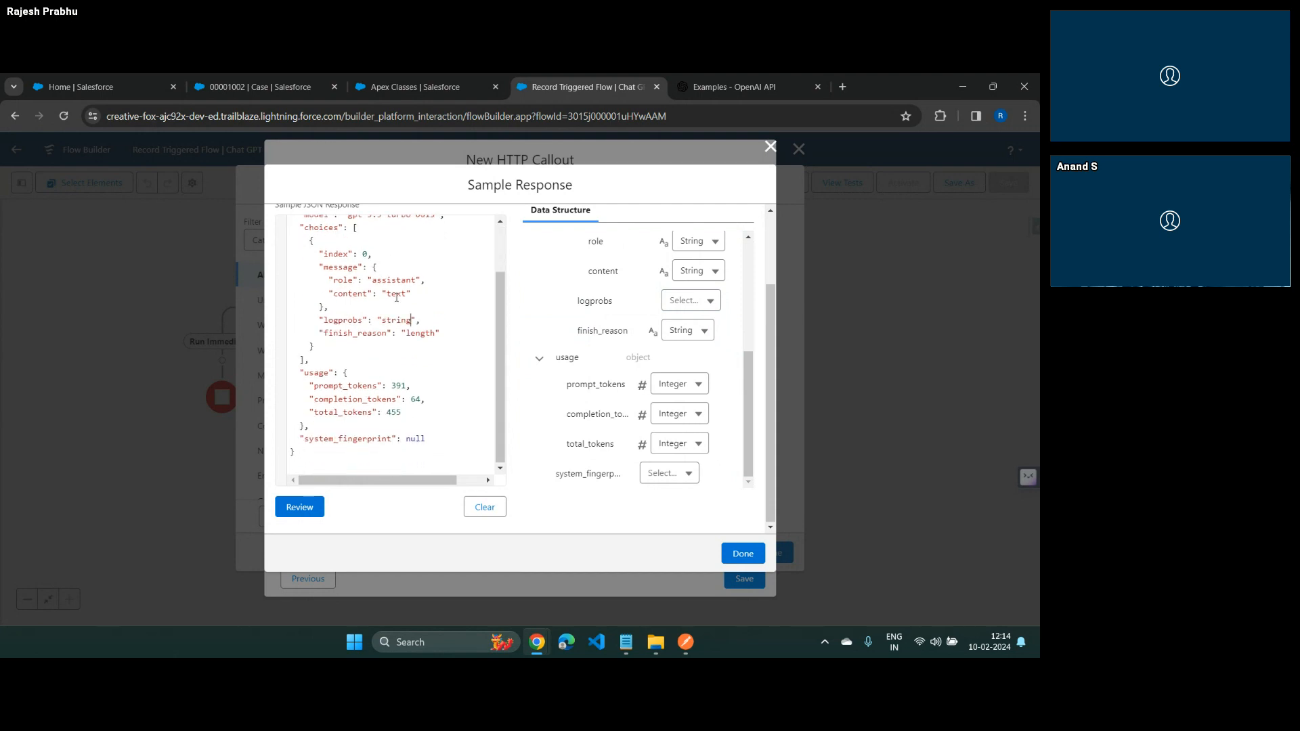
Set system_fingerprint in the sample JSON response to "string" and review the JSON to regenerate its data structure
double_click(416, 440)
text("string)
click(306, 509)
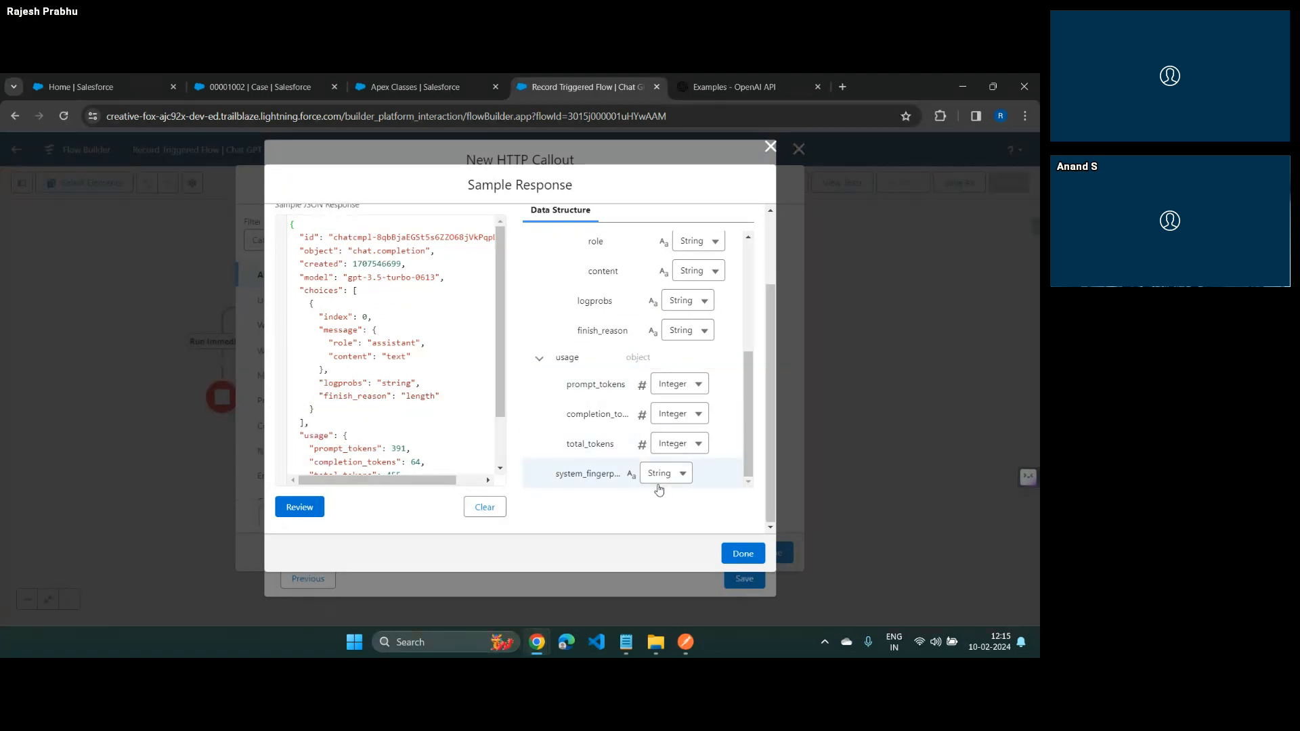
Check the regenerated data structure, then finish the sample response and save the HTTP callout
scroll(671, 379, up, 3)
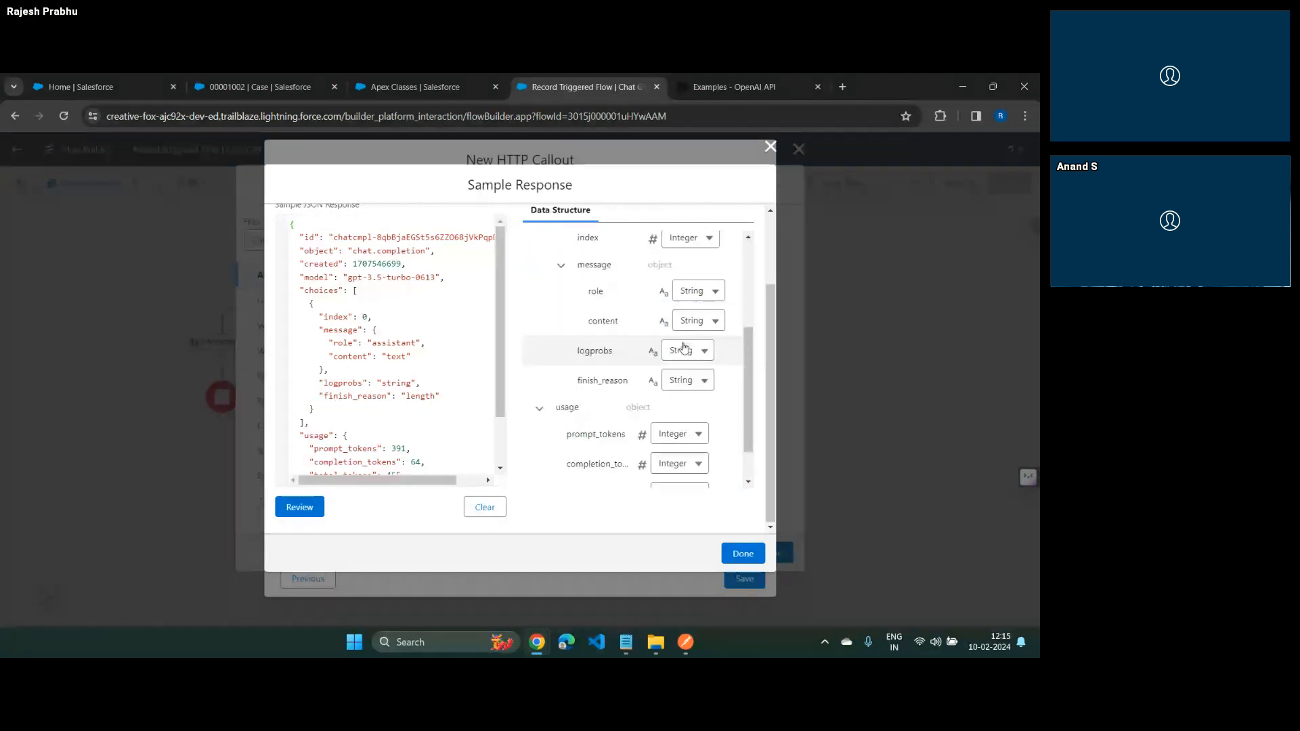
scroll(684, 348, down, 1)
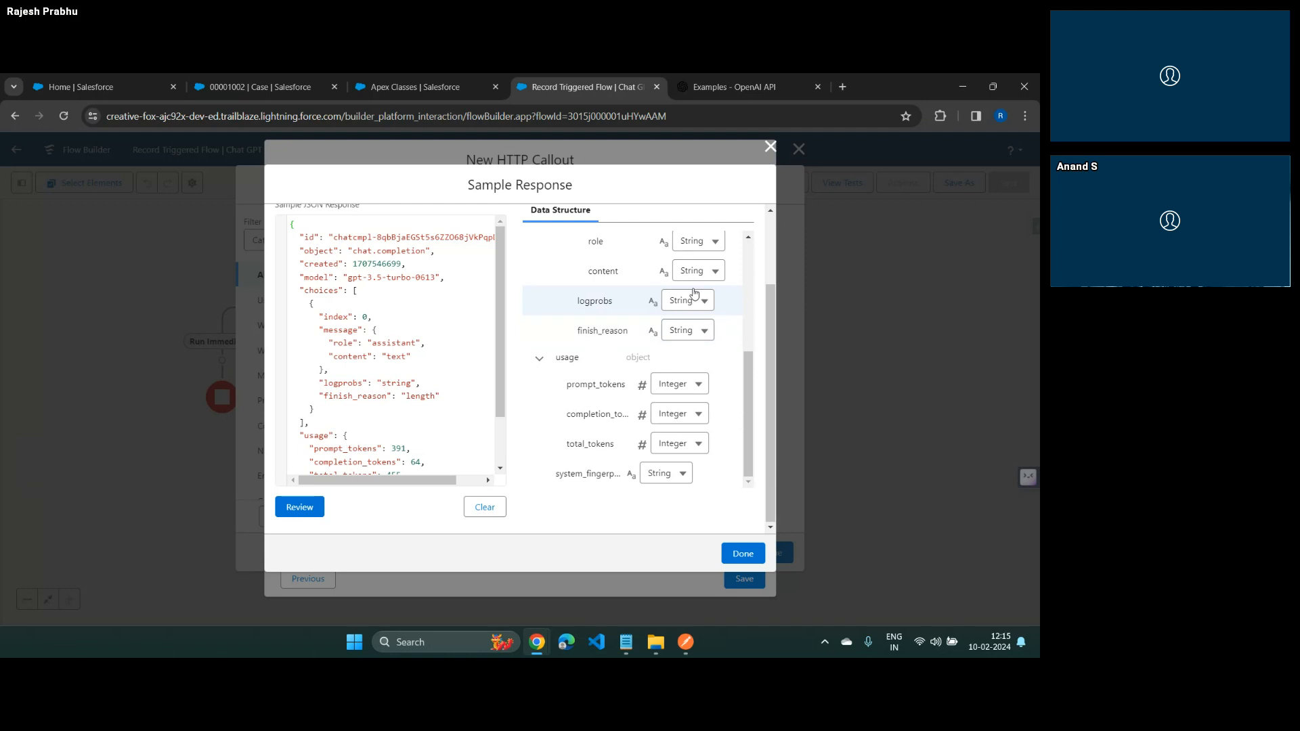
click(748, 555)
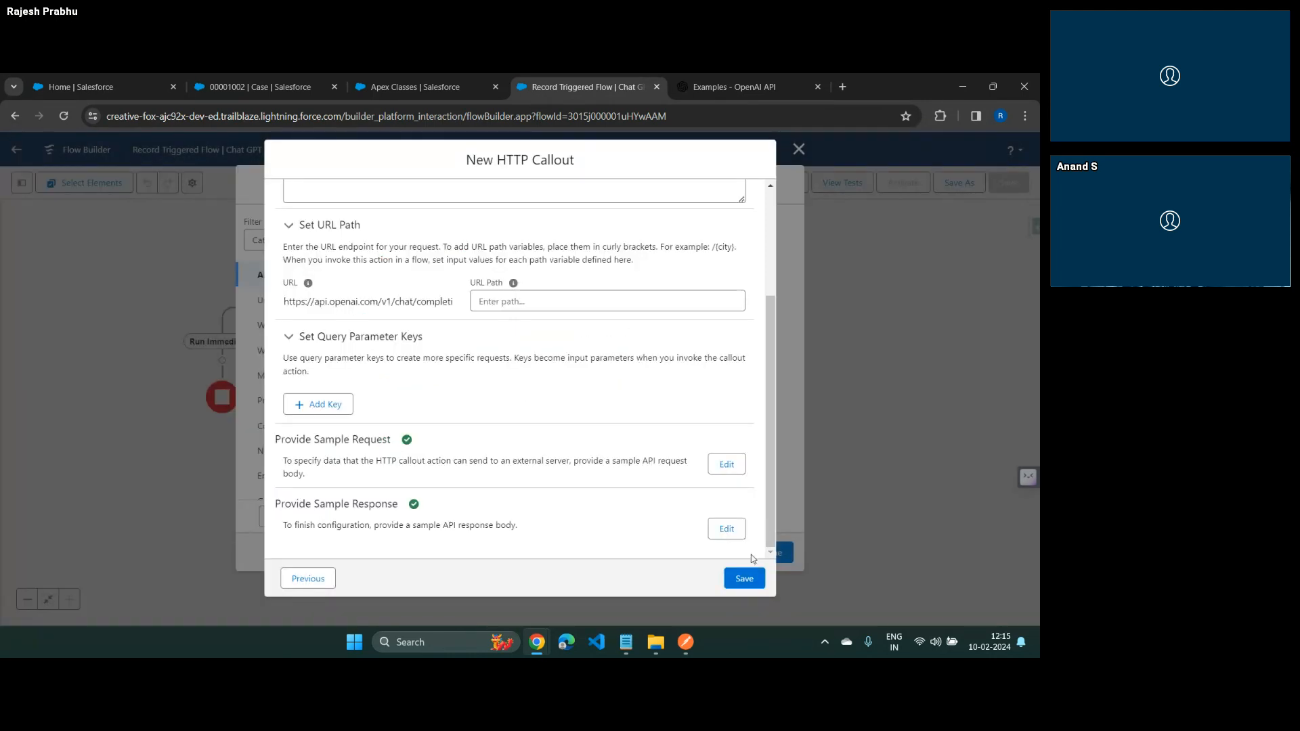
click(750, 579)
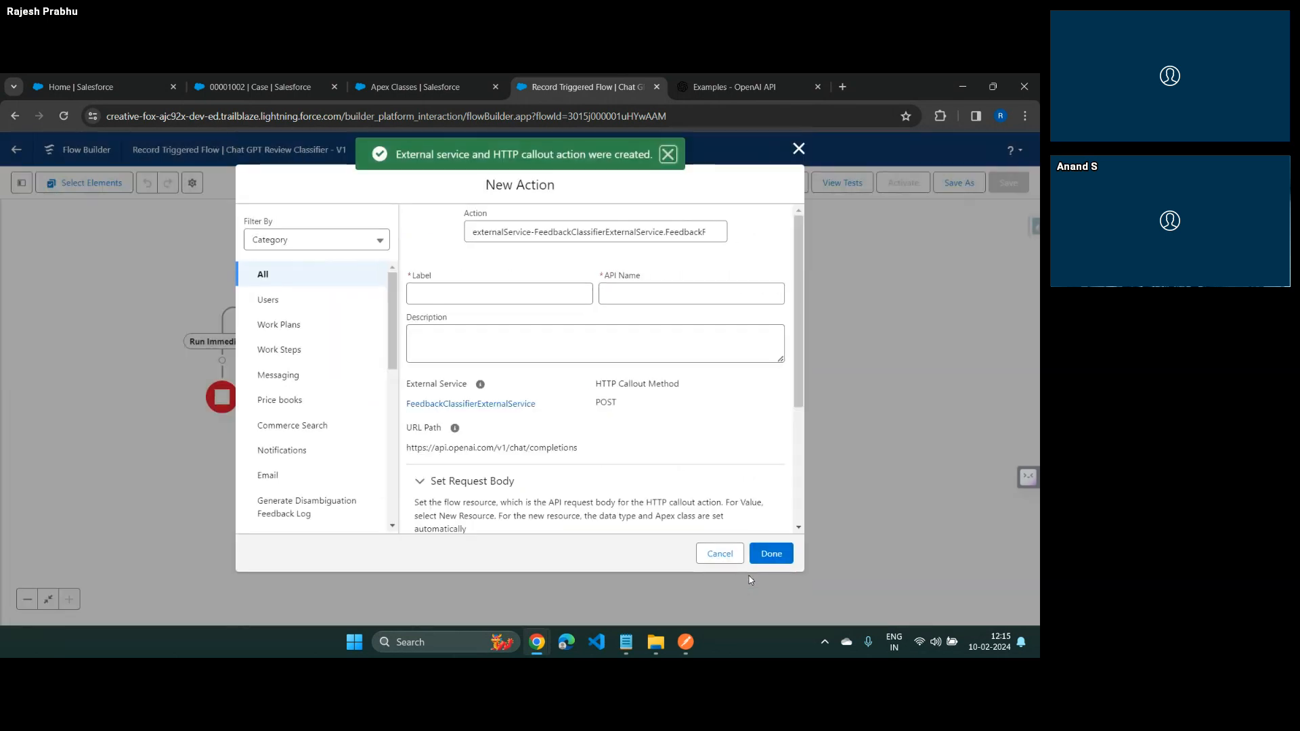
Label the new callout action "Call Chat GPI API" with the API name Call_Chat_GPI_API
click(449, 292)
text(Call C)
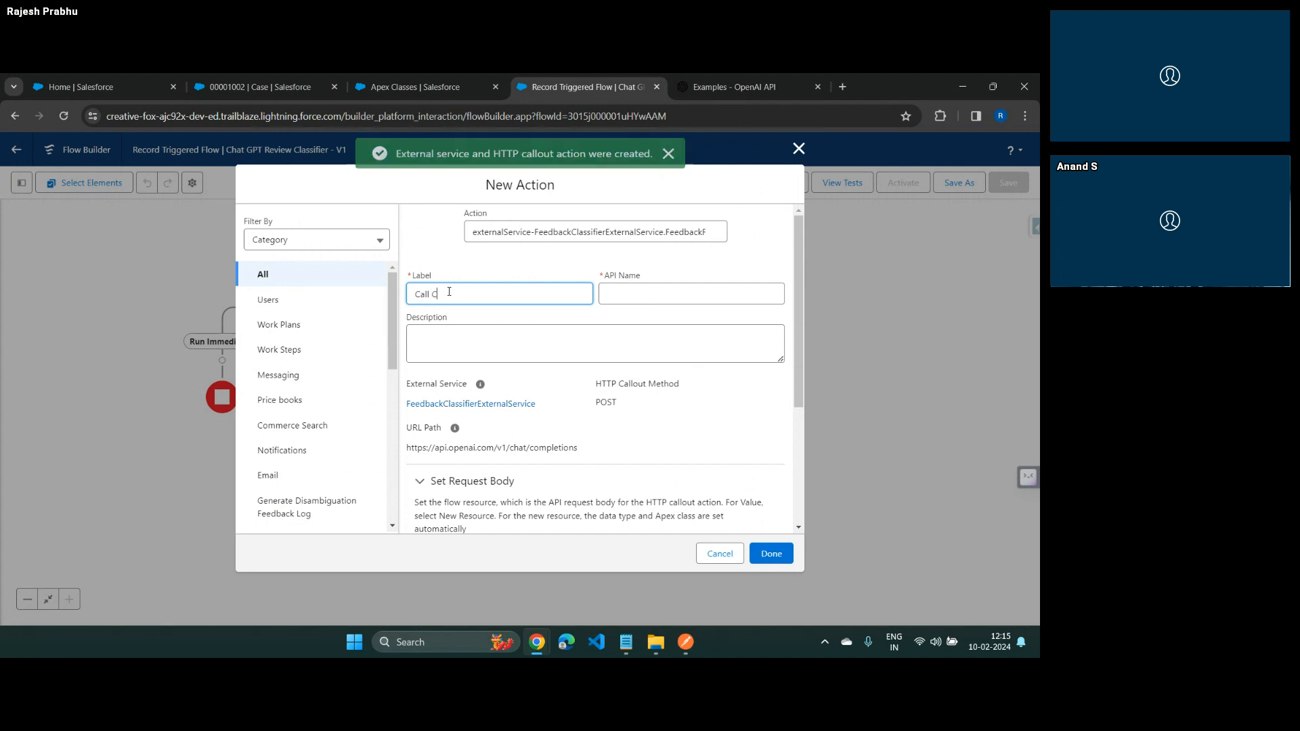
text(hatGPT API)
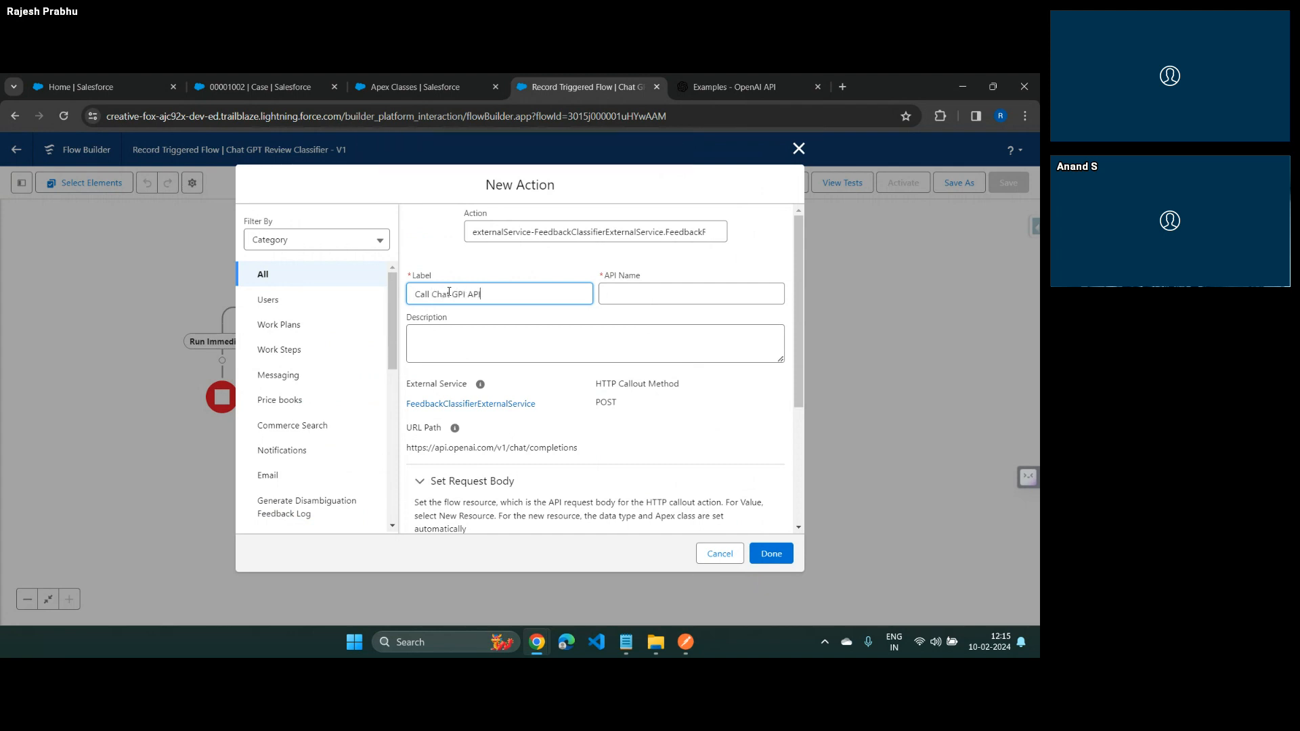
key(Tab)
click(450, 337)
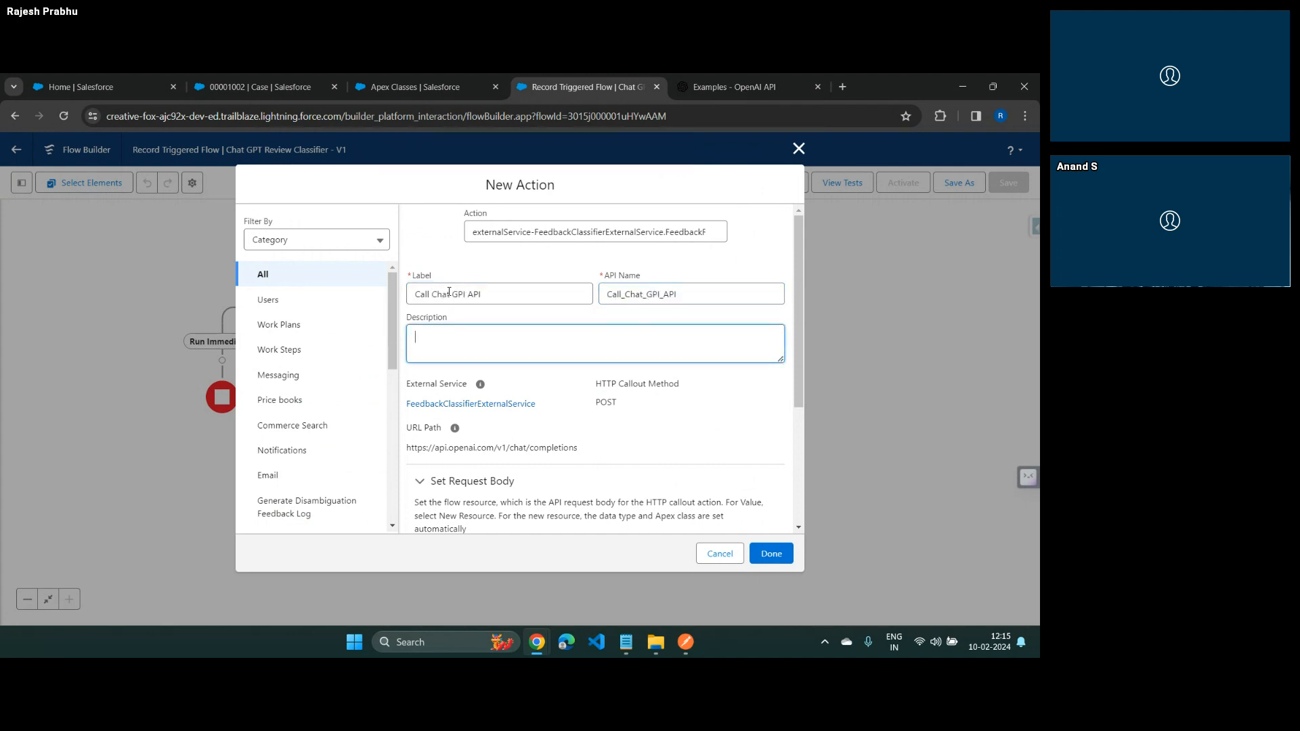
scroll(659, 448, down, 2)
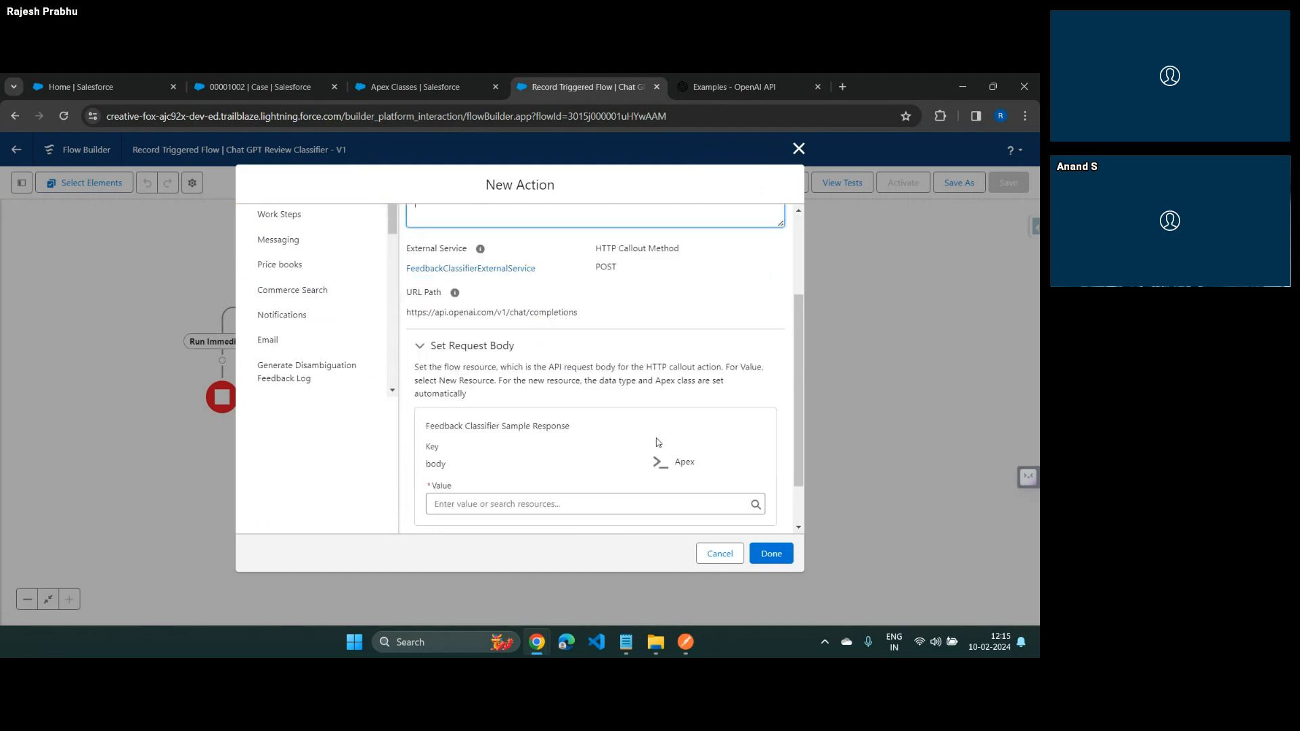
scroll(656, 442, down, 1)
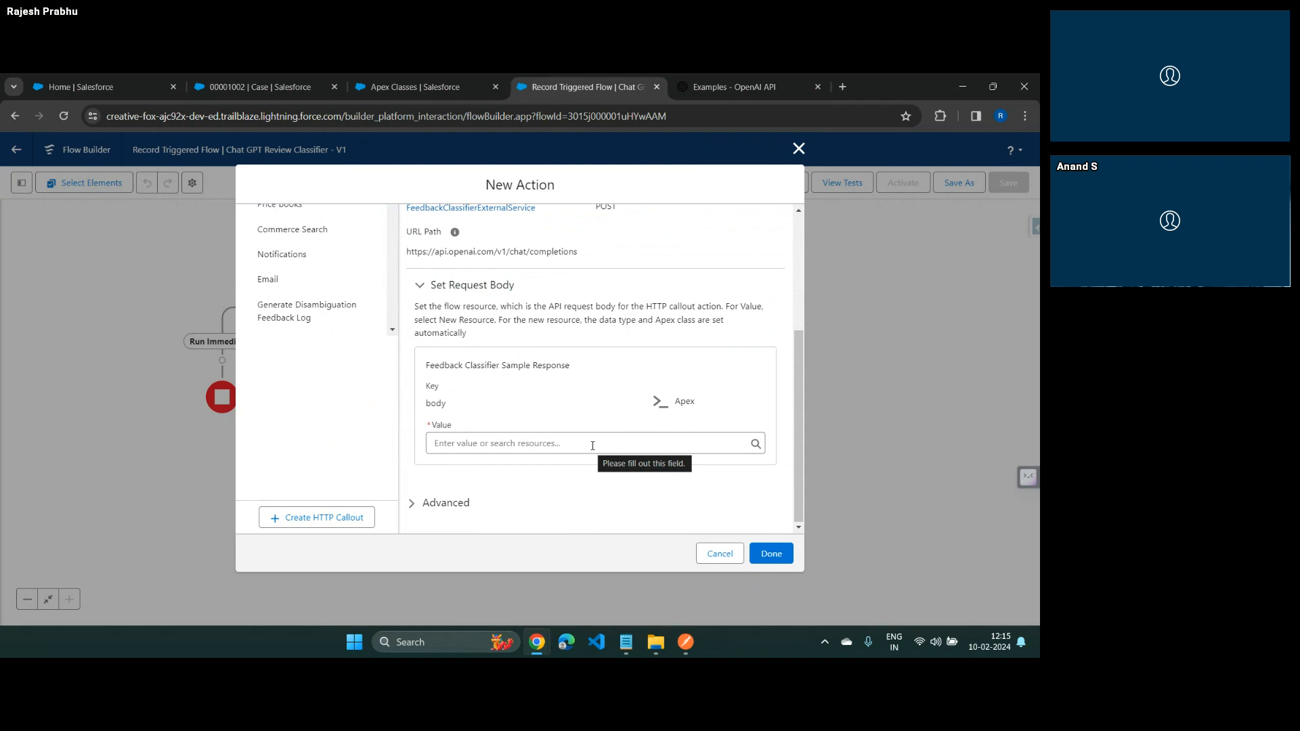
Switch to Postman and examine the full JSON request body of the Feedback Classifier request, then return to the flow
key(alt+Tab)
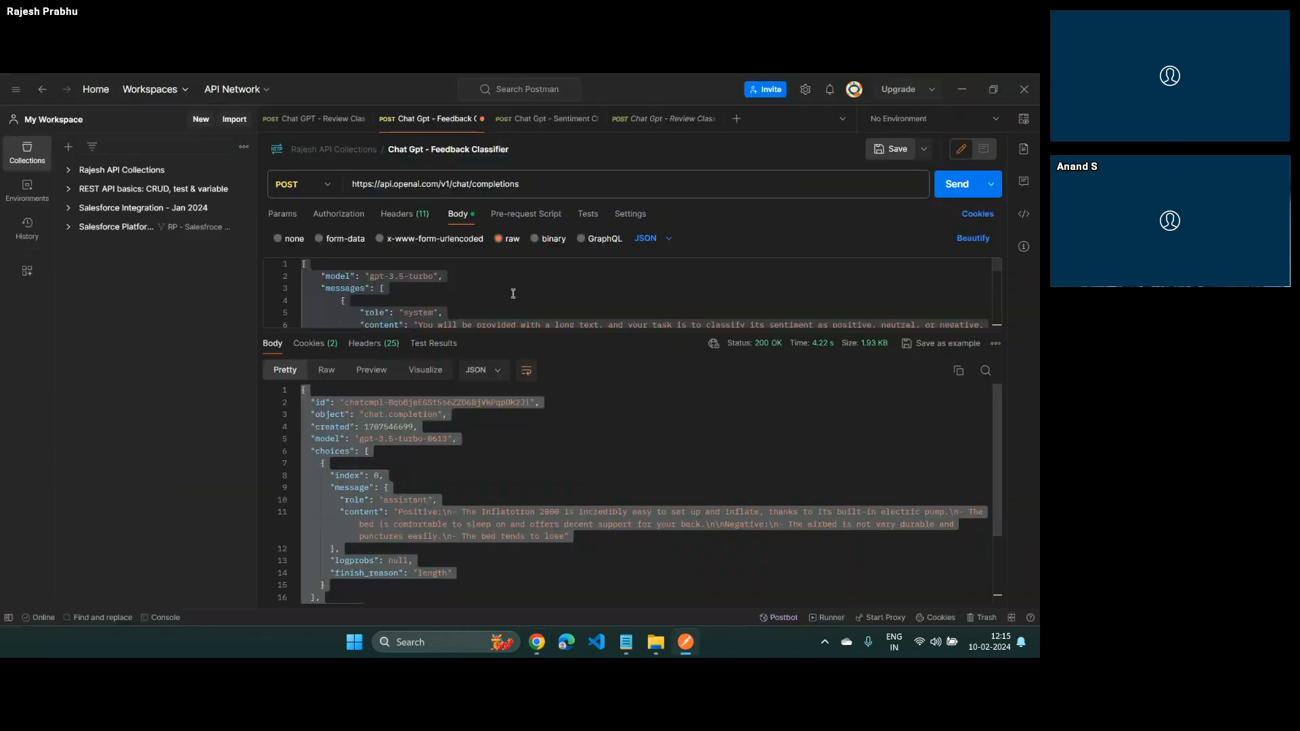
drag(555, 331, 556, 598)
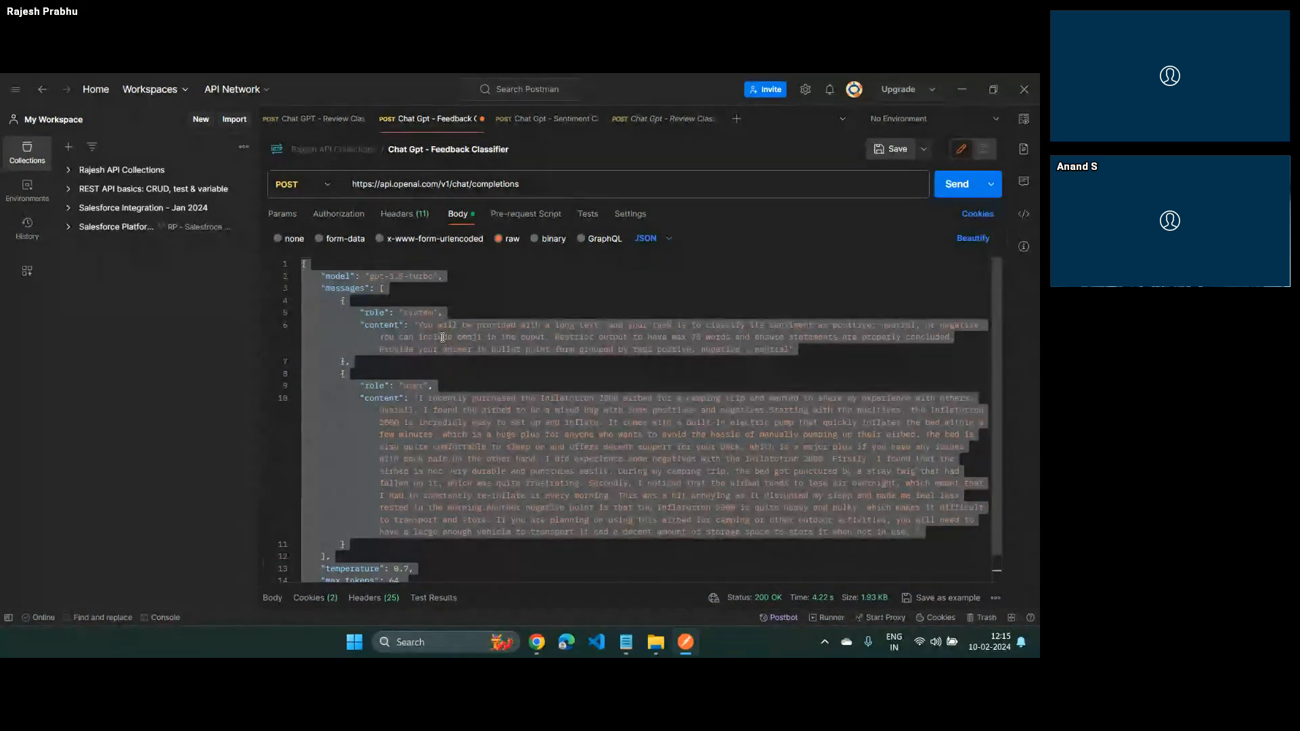
click(547, 373)
drag(299, 265, 369, 482)
scroll(369, 482, down, 1)
key(alt+Tab)
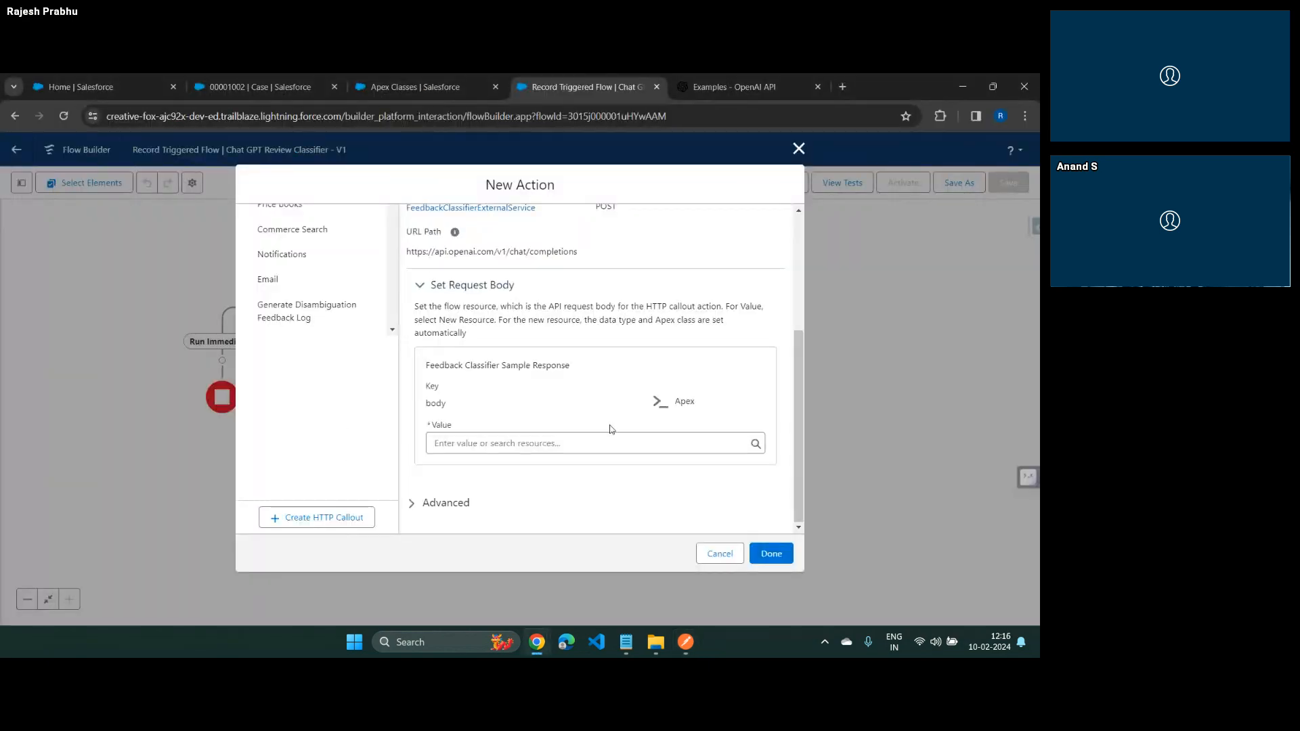
Reload the Apex Classes setup page and examine the dynamic Apex classes generated for FeedbackClassifierExternalService
click(406, 87)
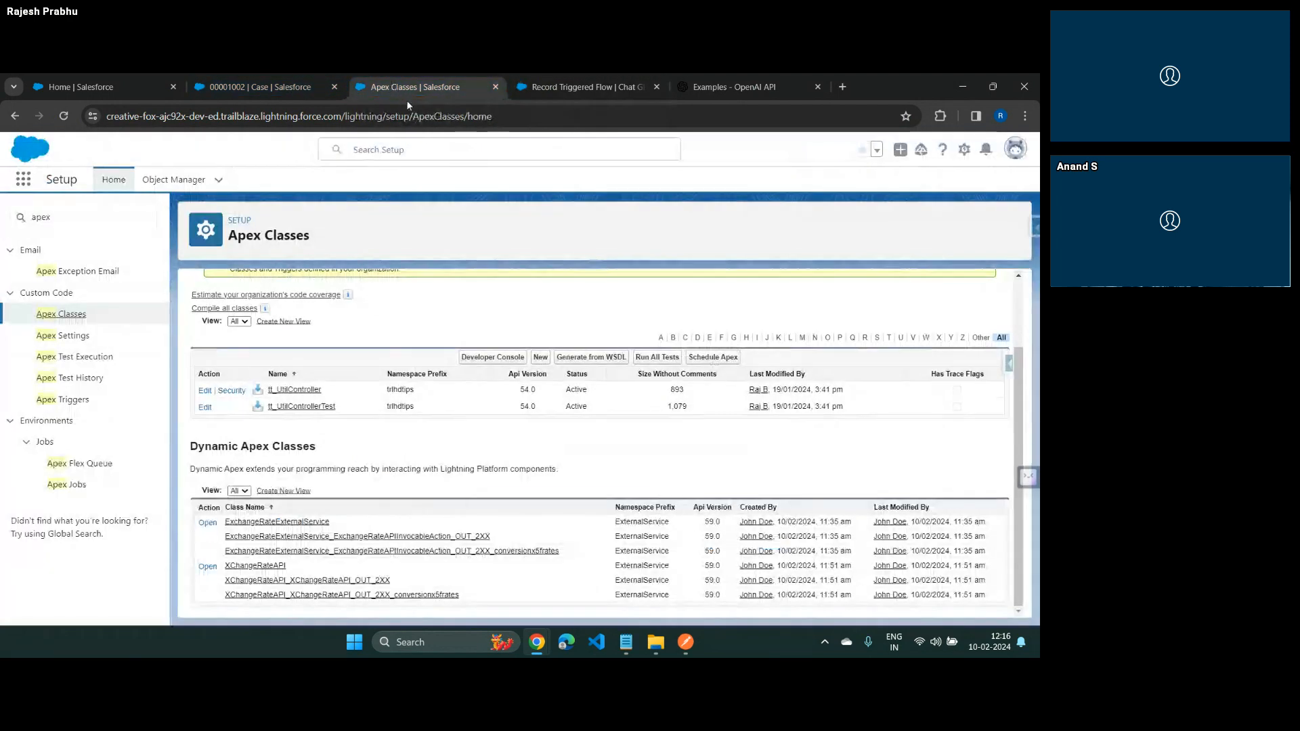
click(420, 116)
key(Return)
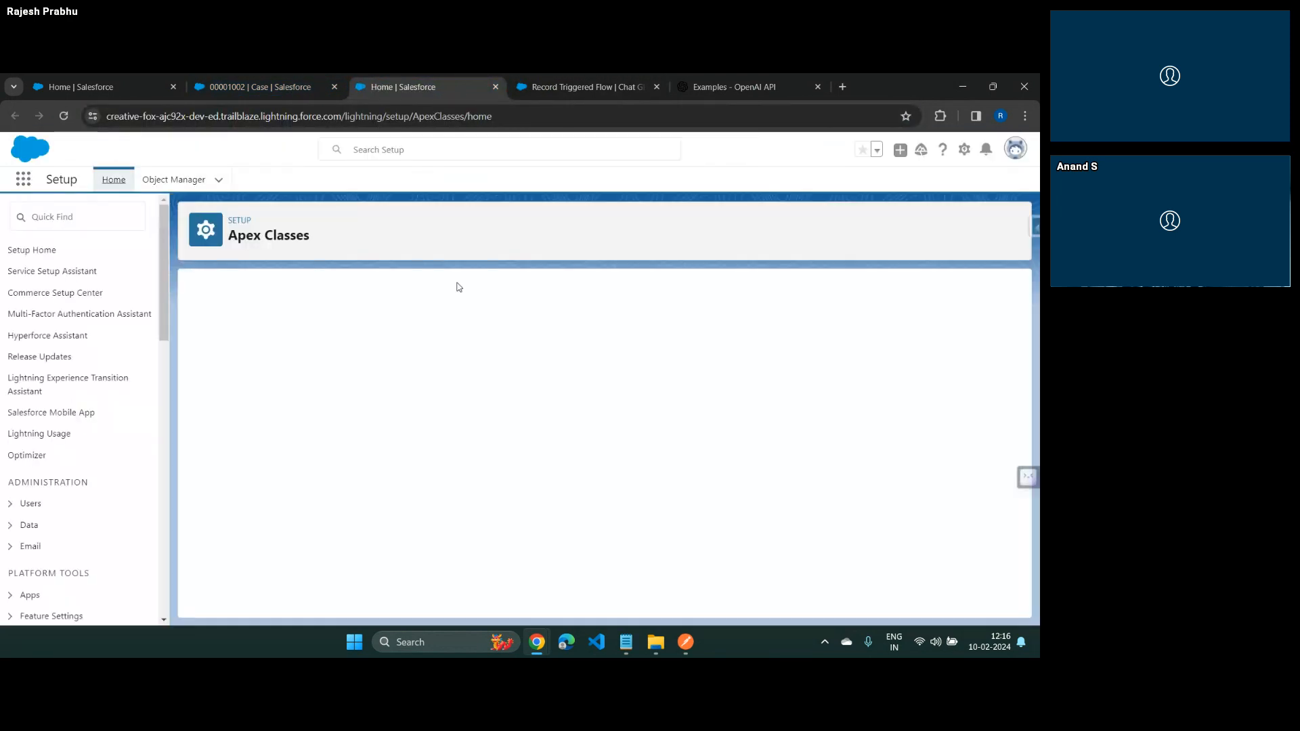
scroll(459, 339, down, 5)
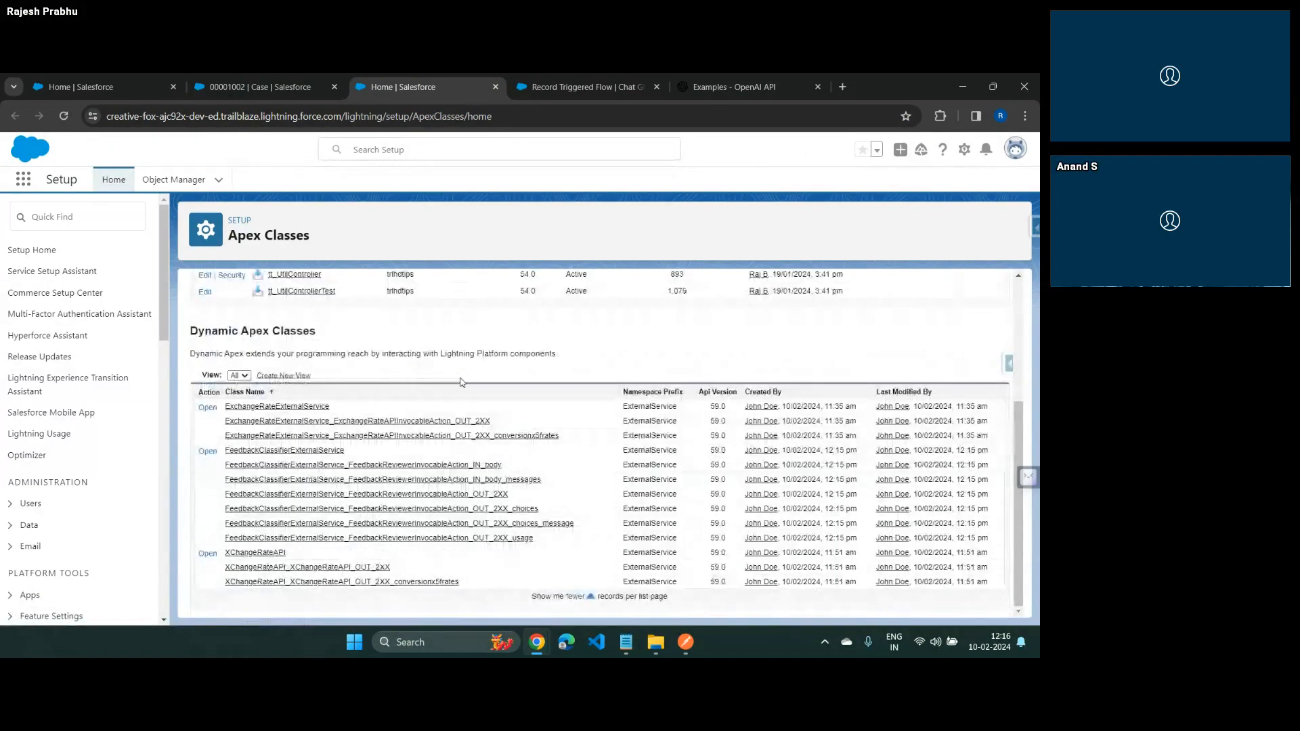
drag(460, 383, 479, 528)
click(537, 567)
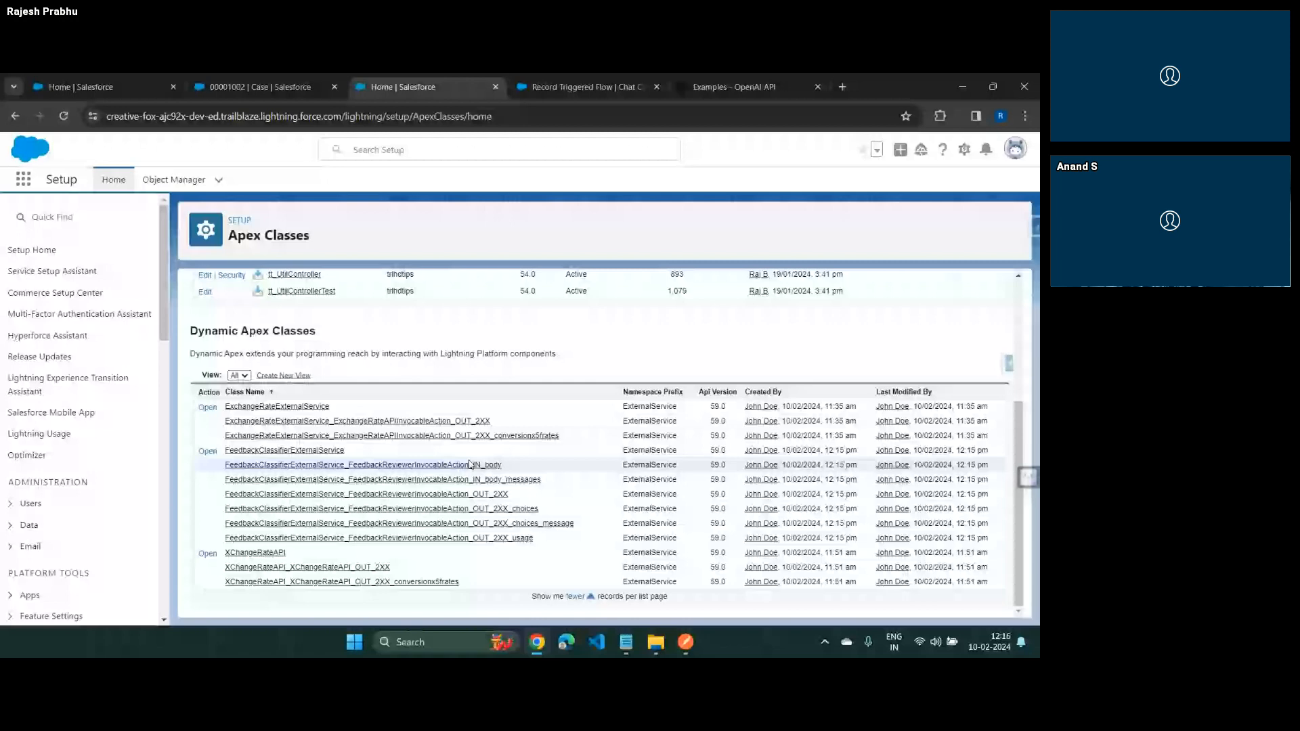
Compare the request body value required by the flow action with the Feedback Classifier request JSON in Postman
key(ctrl+Tab)
click(504, 447)
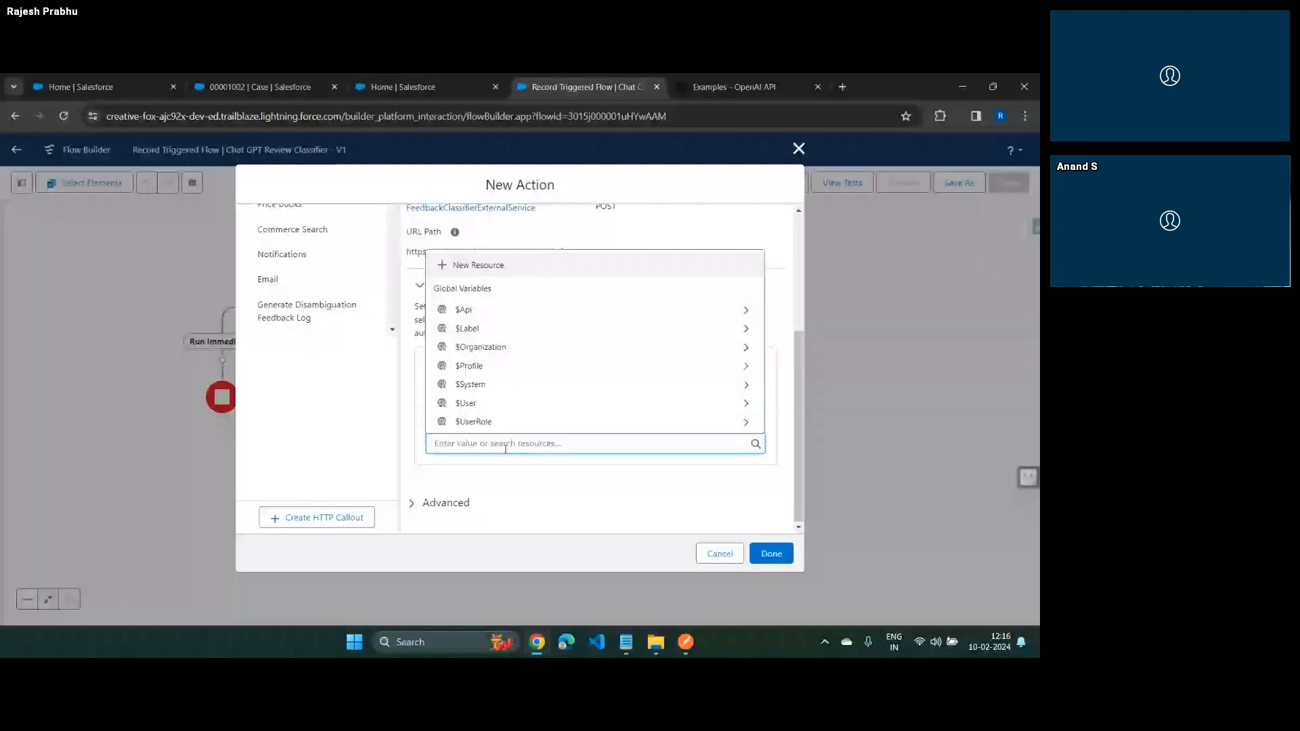
click(513, 445)
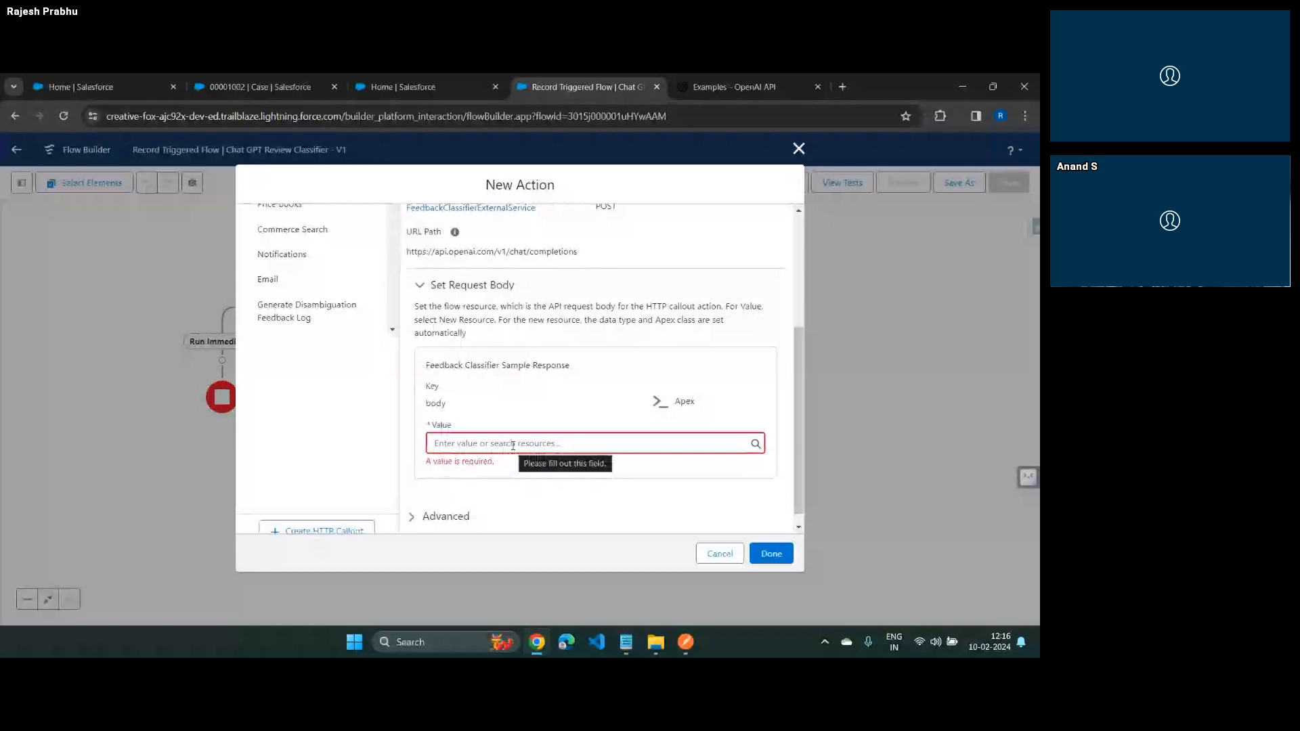
key(alt+Tab)
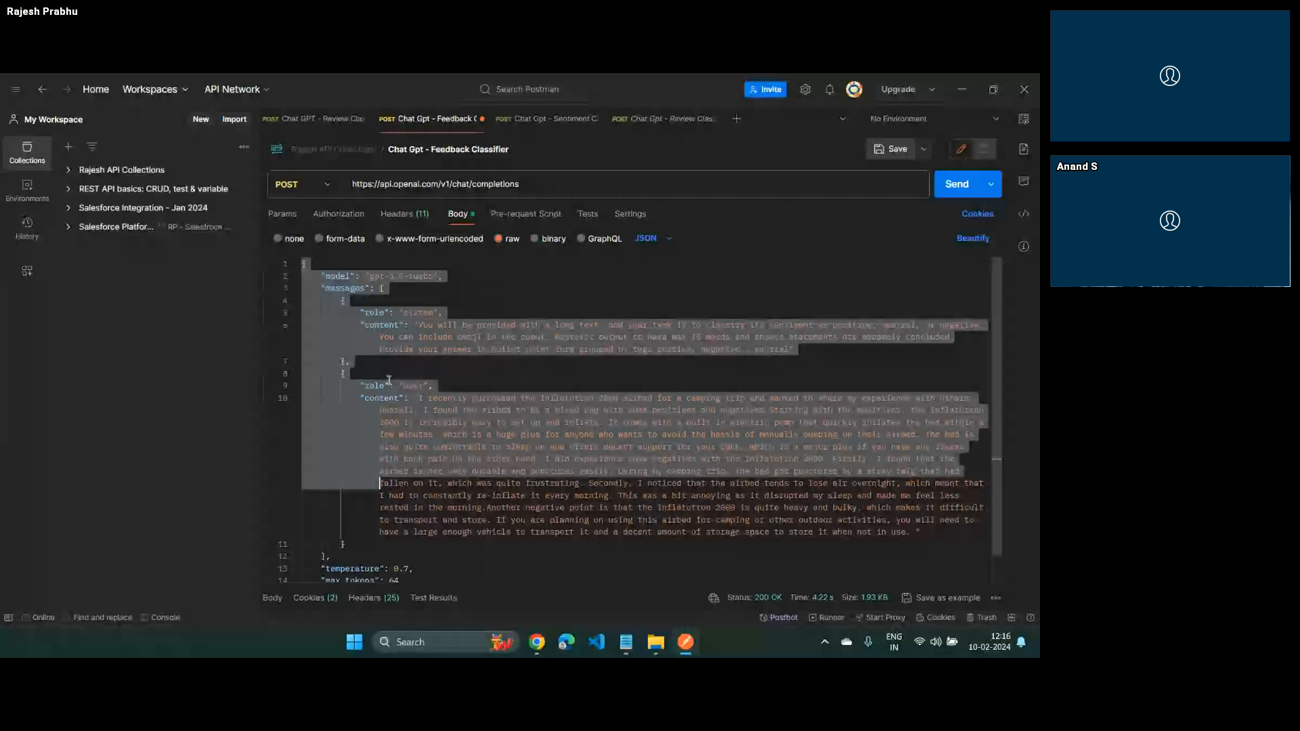
click(455, 484)
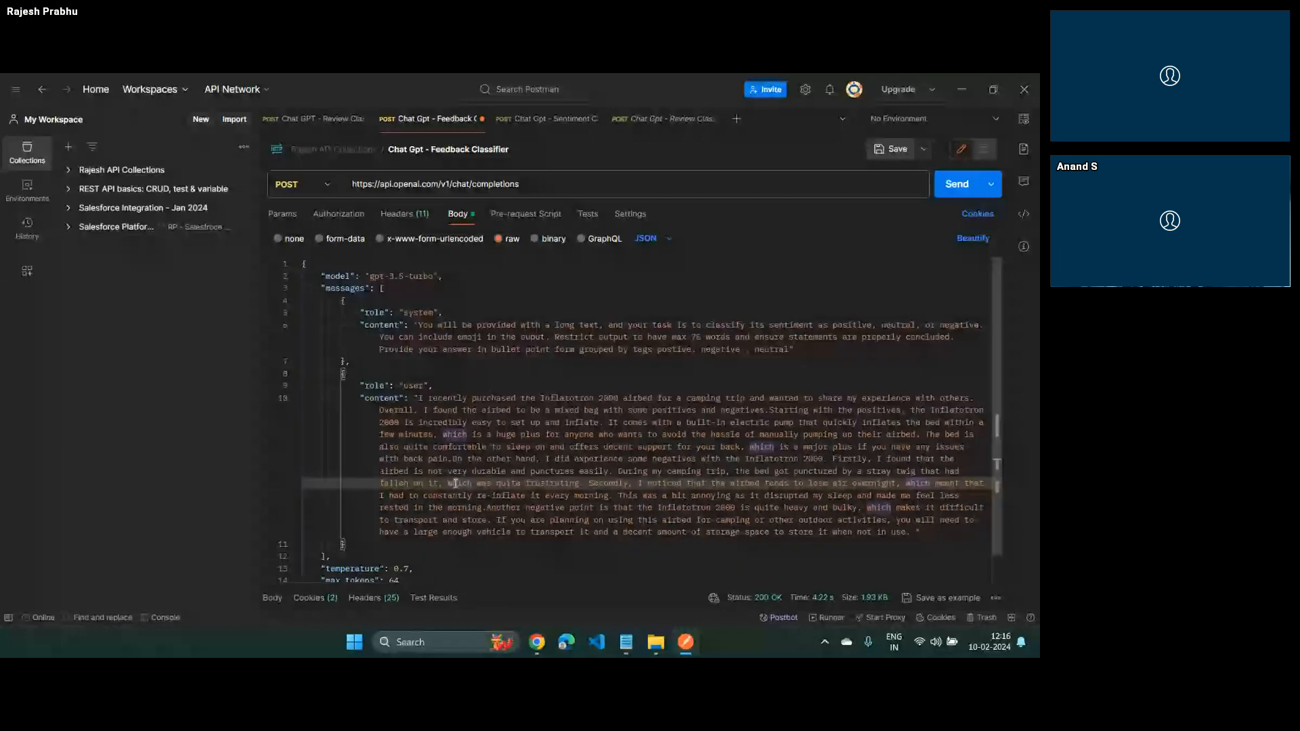
scroll(455, 483, down, 1)
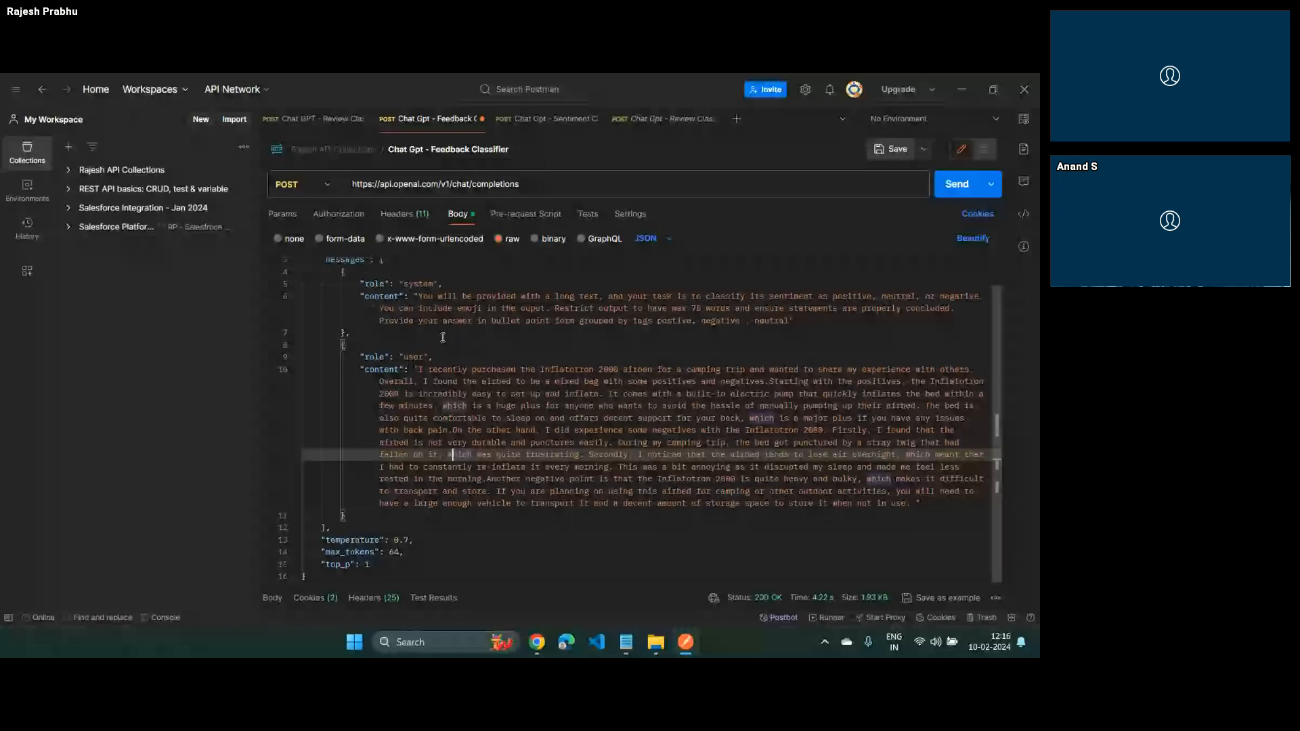
Return to the flow action and start a new resource for the request body's value
key(alt+Tab)
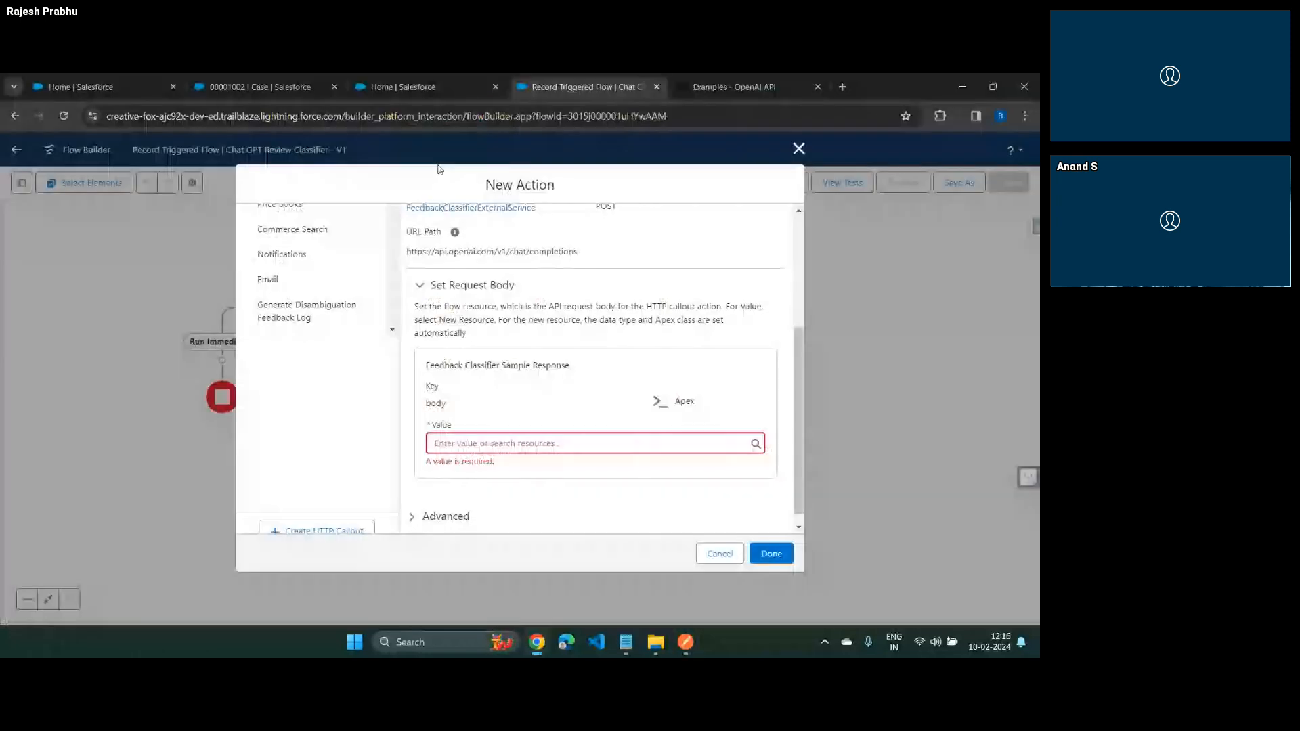
click(503, 443)
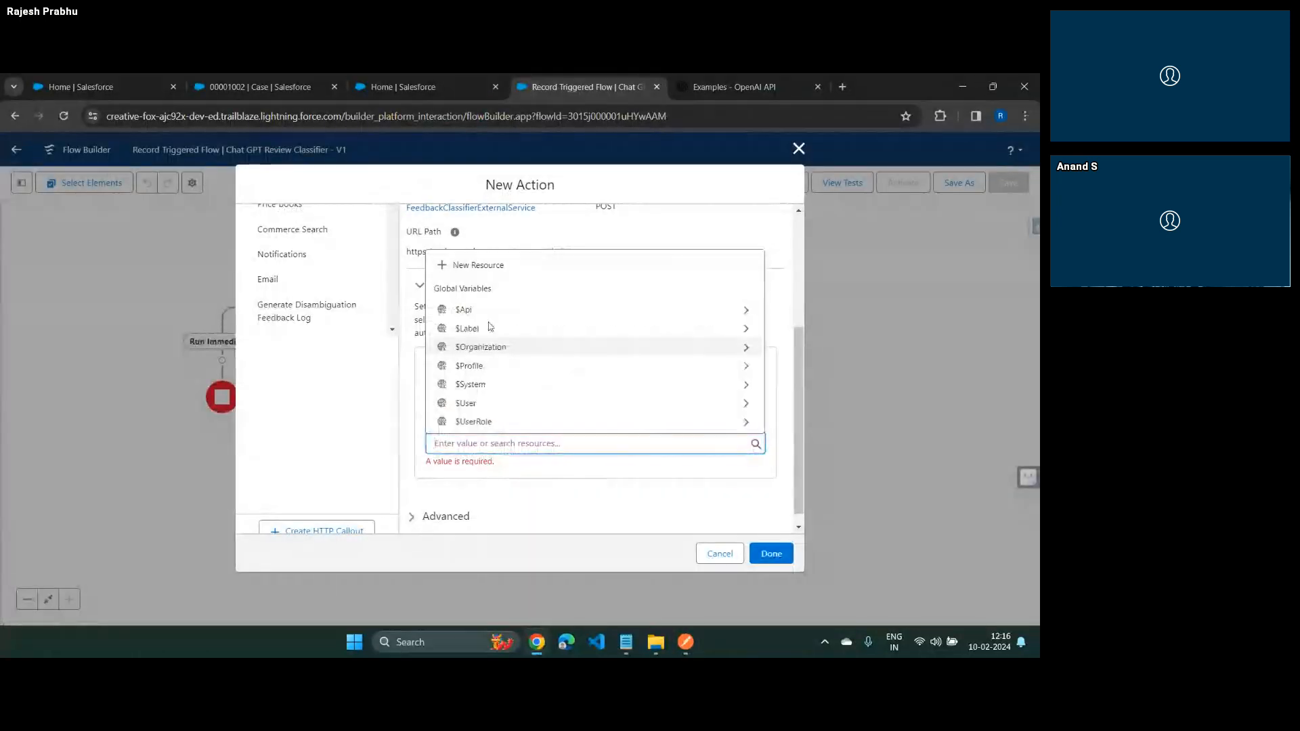
click(488, 266)
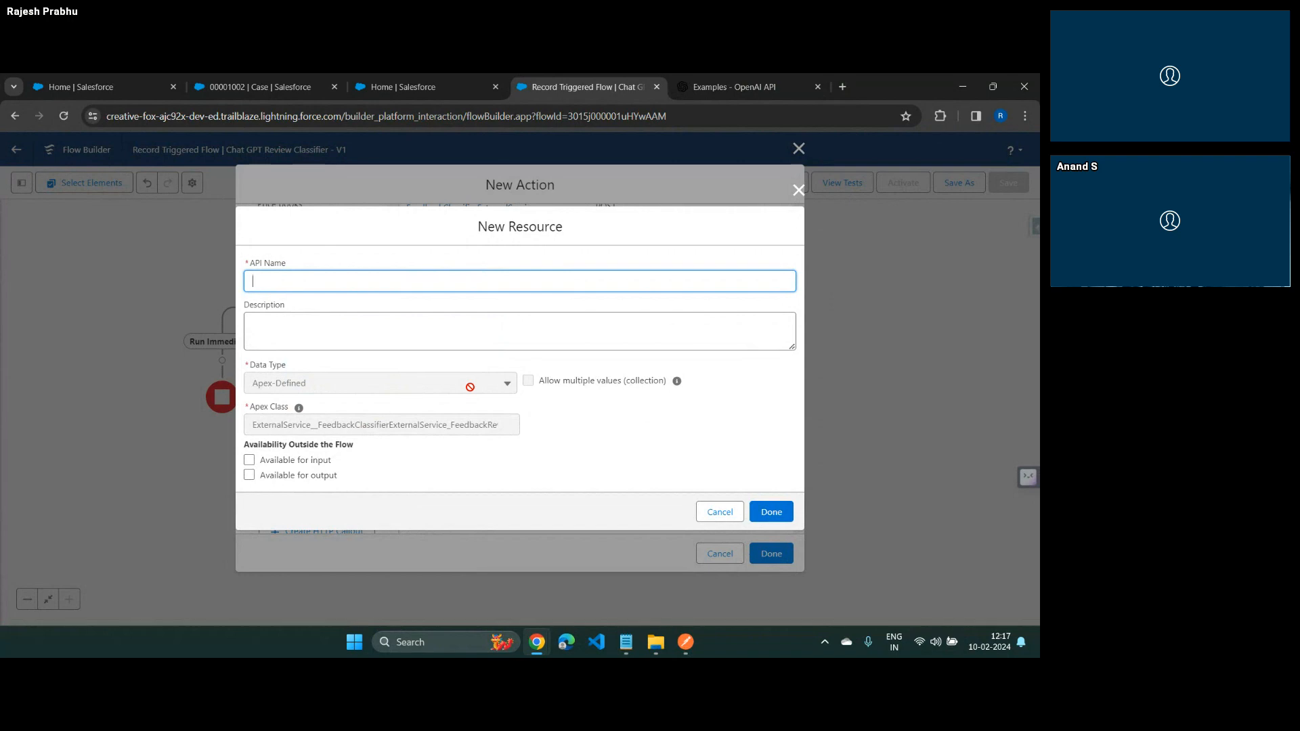
Open the dynamic Apex class FeedbackClassifierExternalService_FeedbackReviewerInvocableAction_IN_body in Setup and examine its properties
click(396, 87)
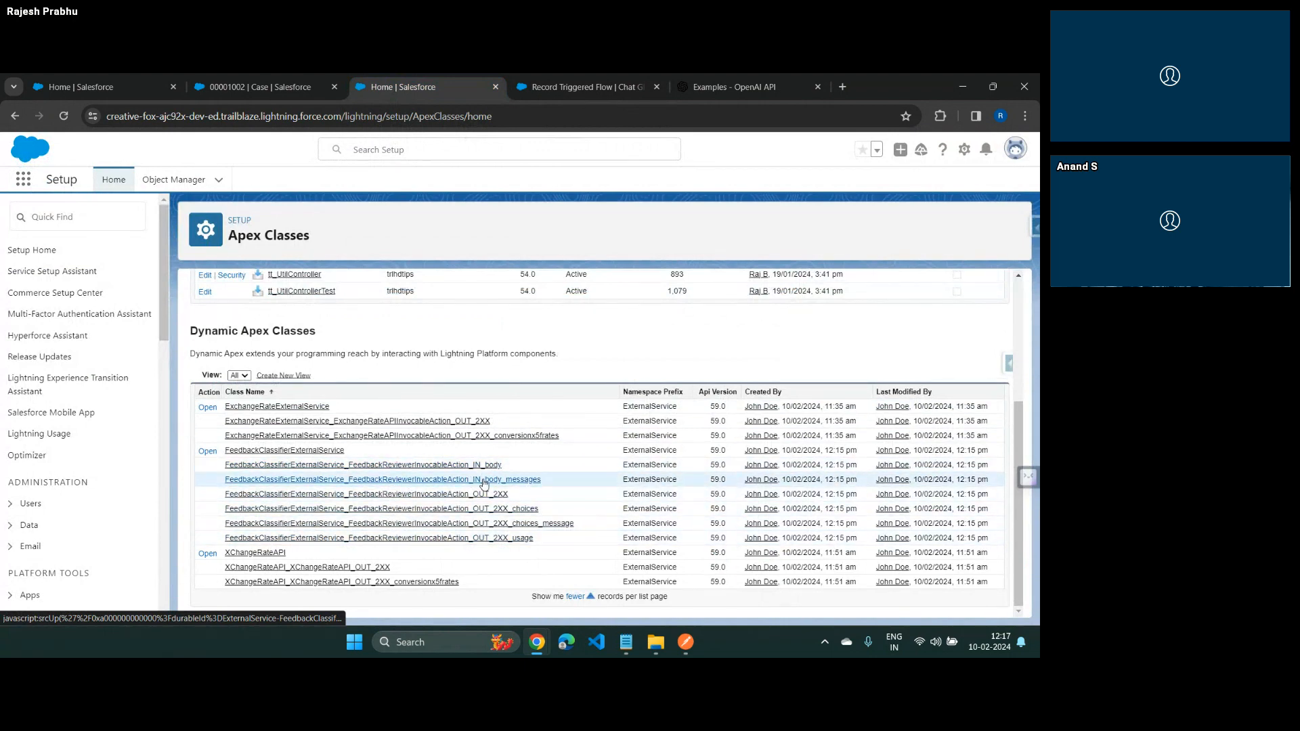
click(483, 466)
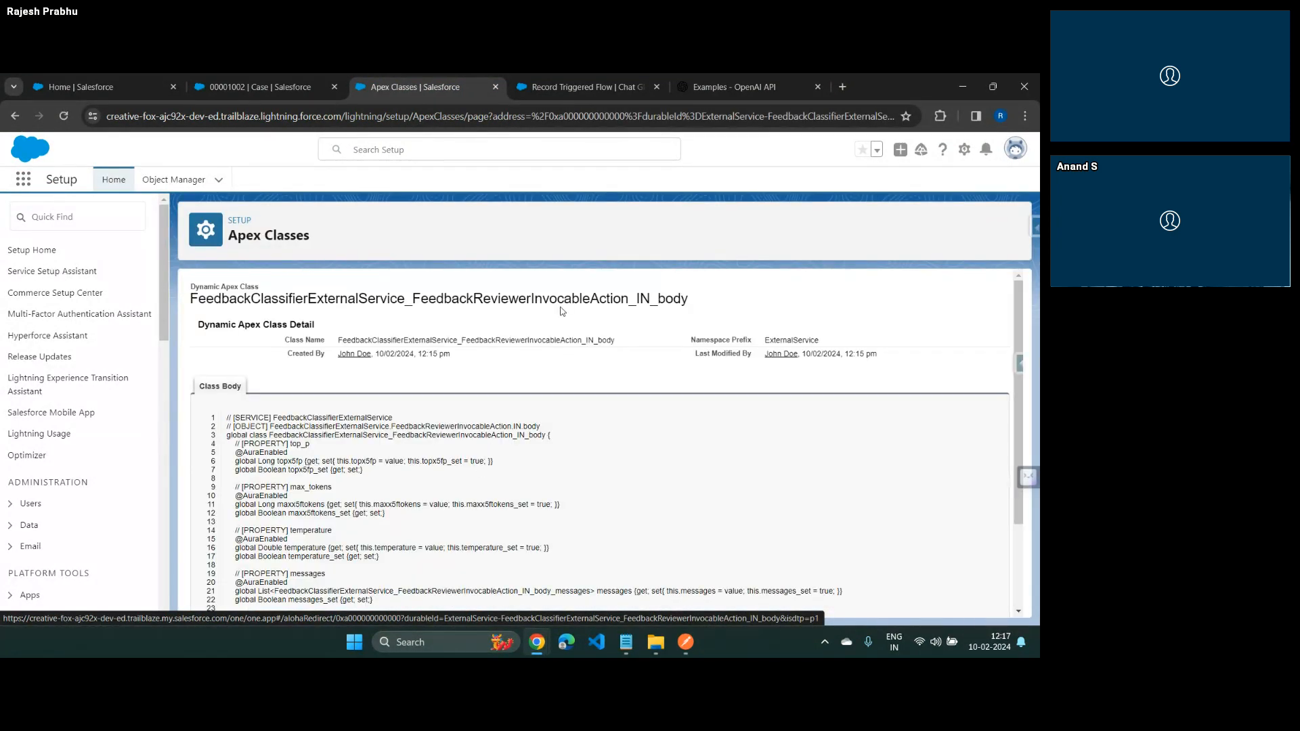
scroll(508, 521, down, 2)
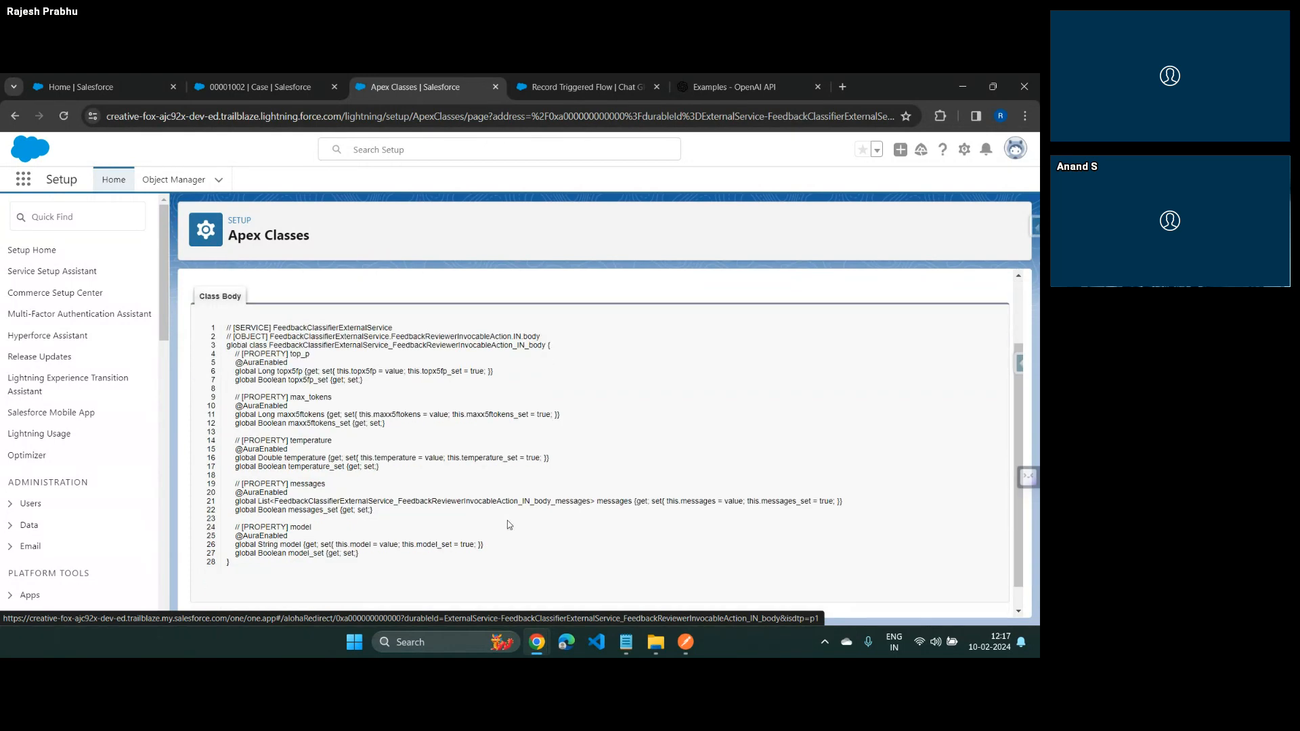
scroll(506, 520, down, 1)
double_click(301, 388)
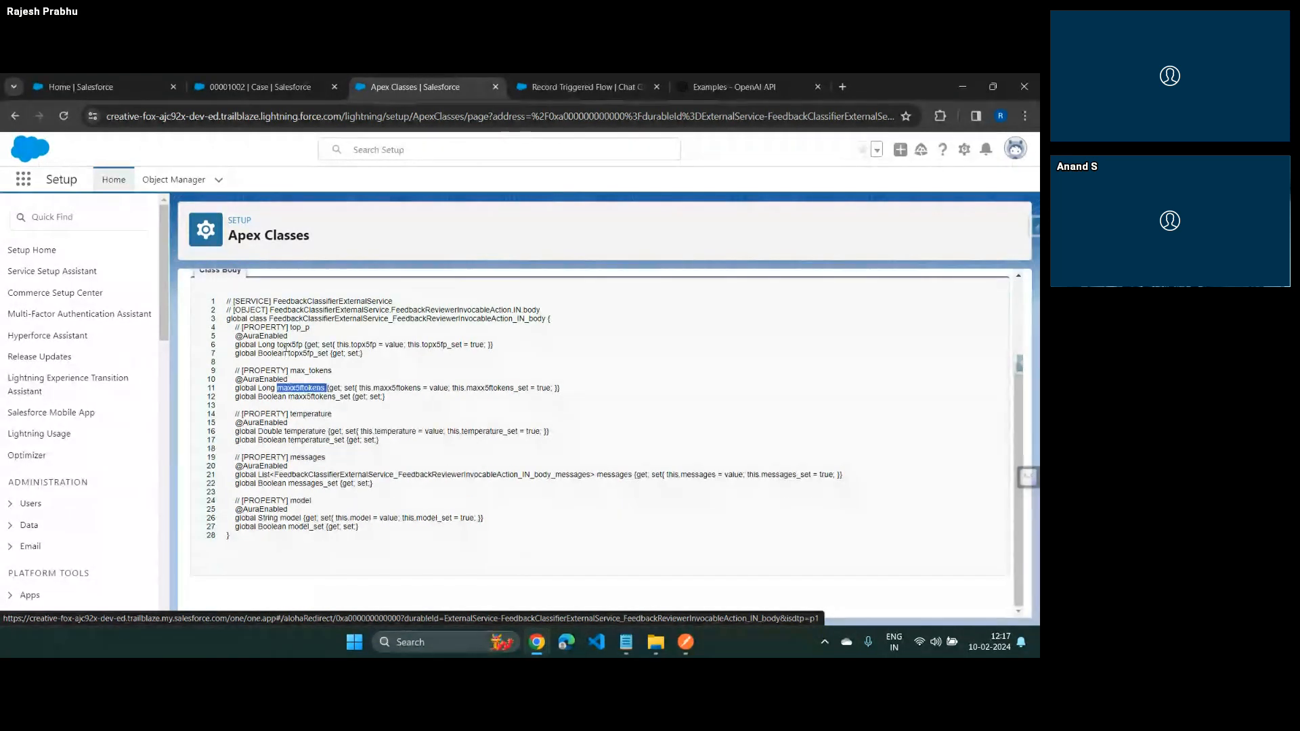
Compare the top_p, max_tokens, temperature, messages and model properties of the Apex class with the Feedback Classifier request JSON in Postman
double_click(289, 345)
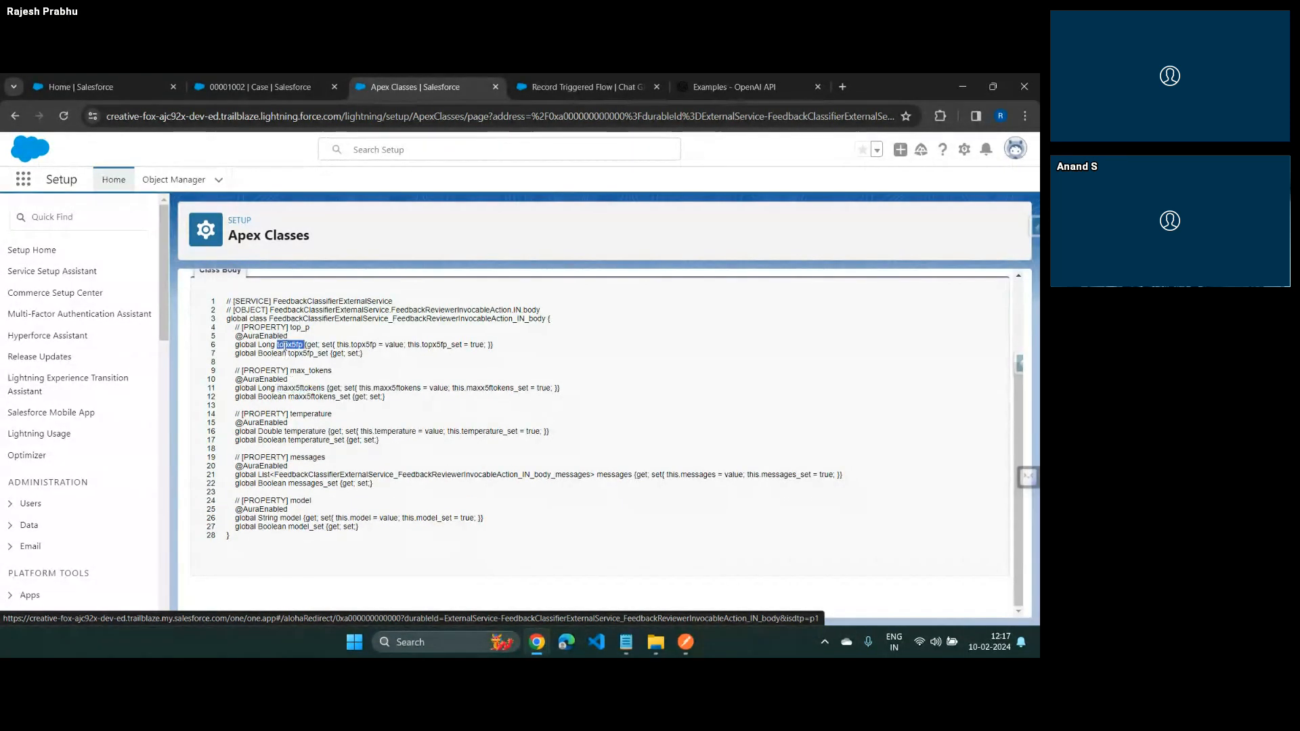
double_click(320, 414)
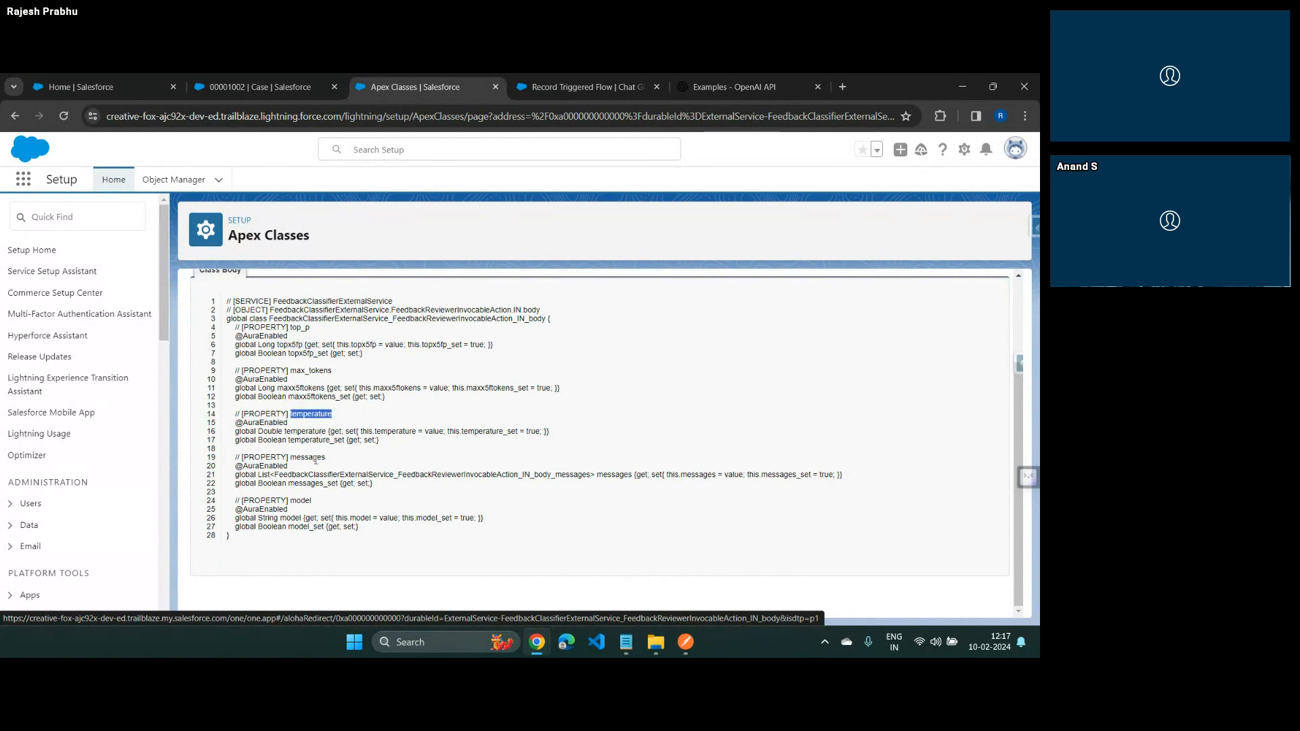
double_click(310, 458)
key(alt+Tab)
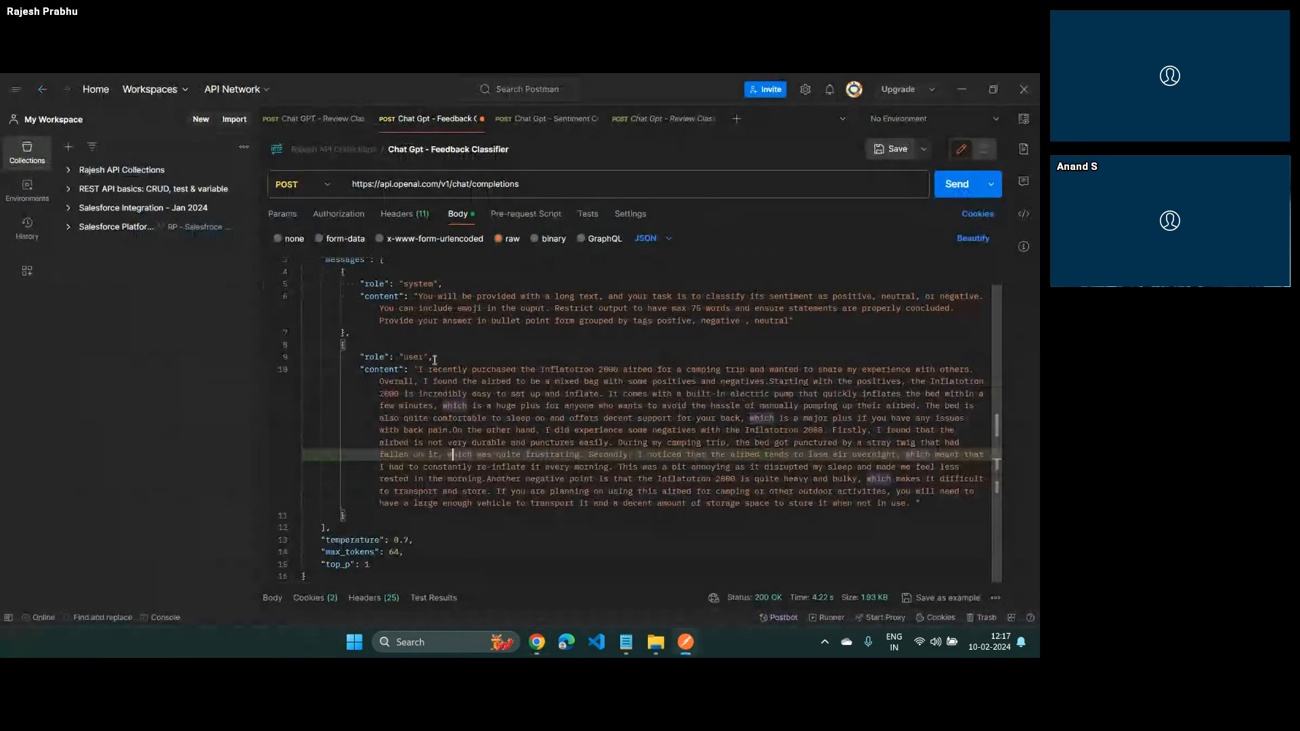
click(322, 281)
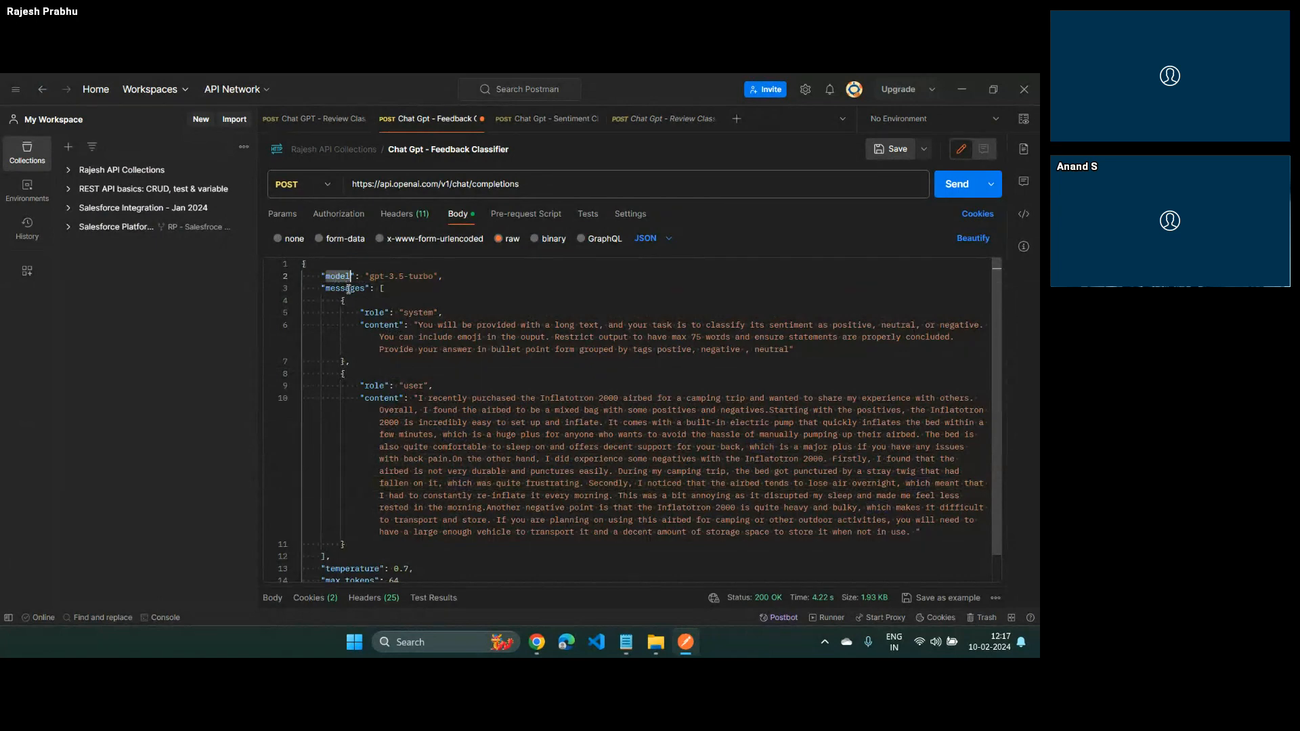
double_click(347, 288)
scroll(371, 506, down, 1)
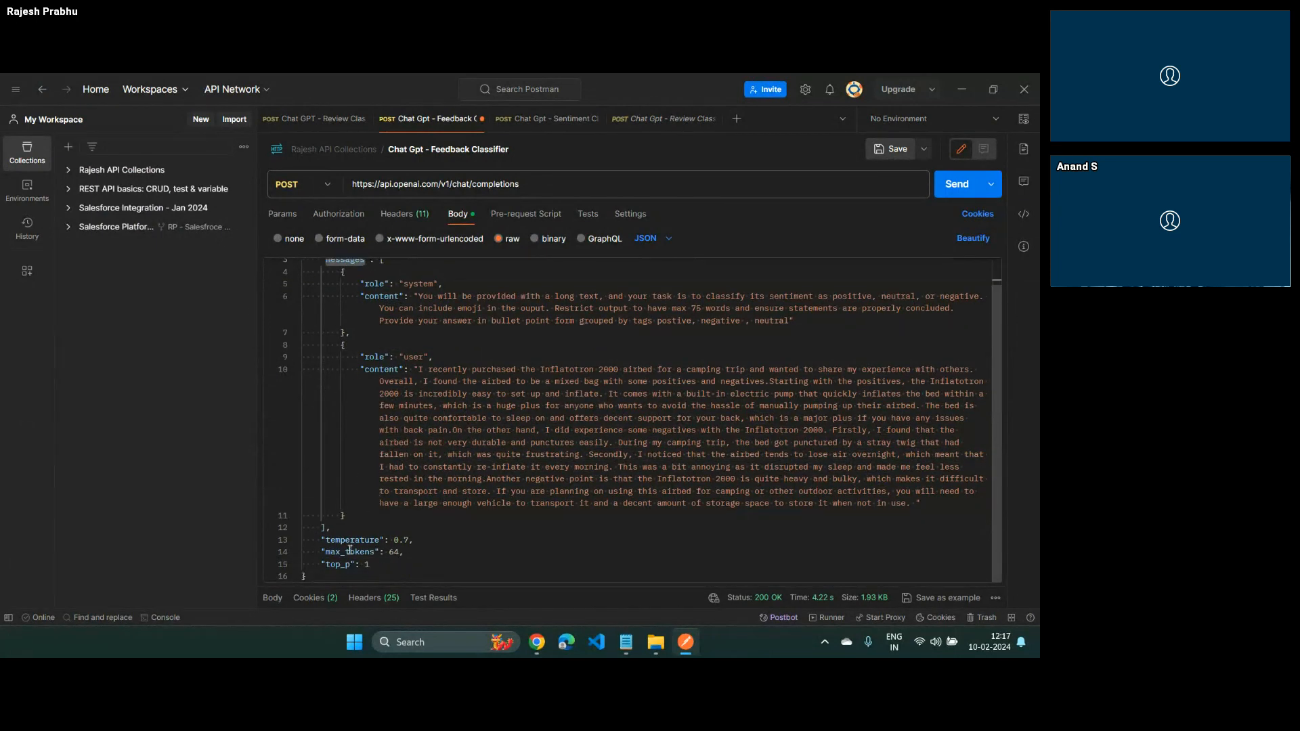
key(alt+Tab)
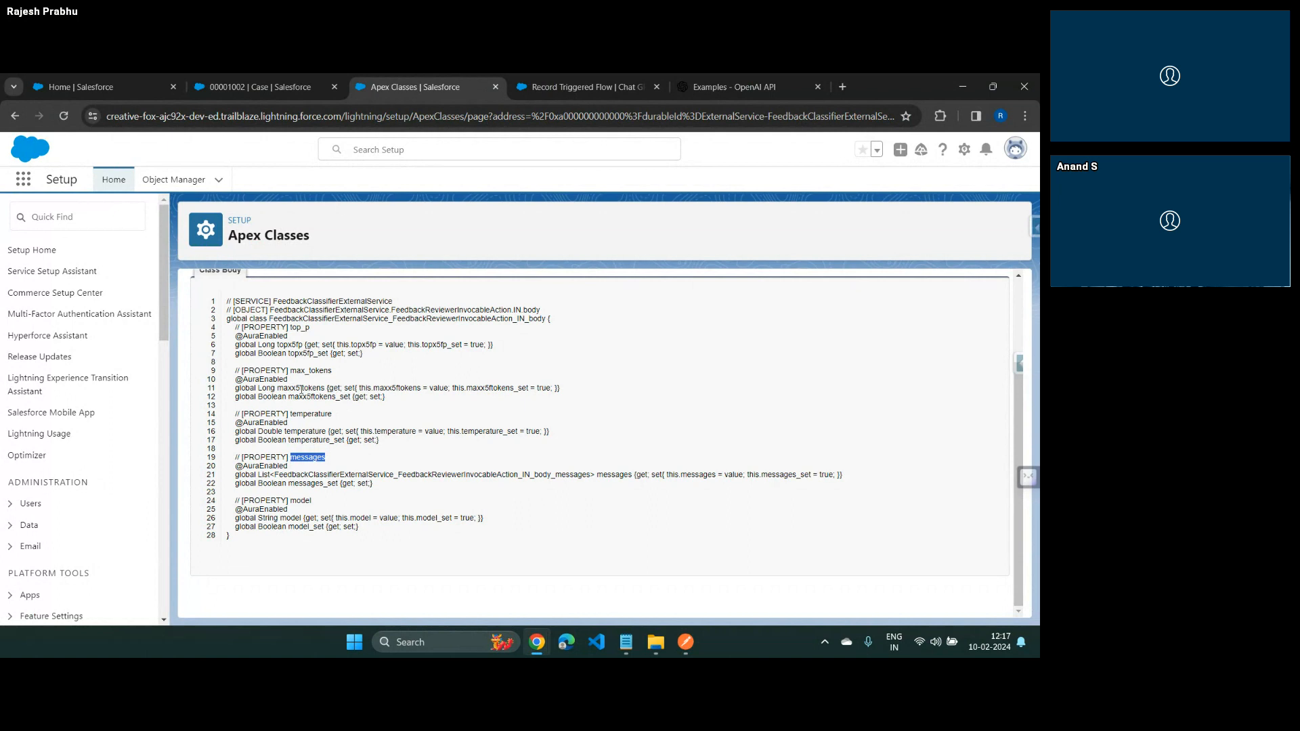
Return to the flow's new resource and set its API name to v_in_RequestBody
click(588, 87)
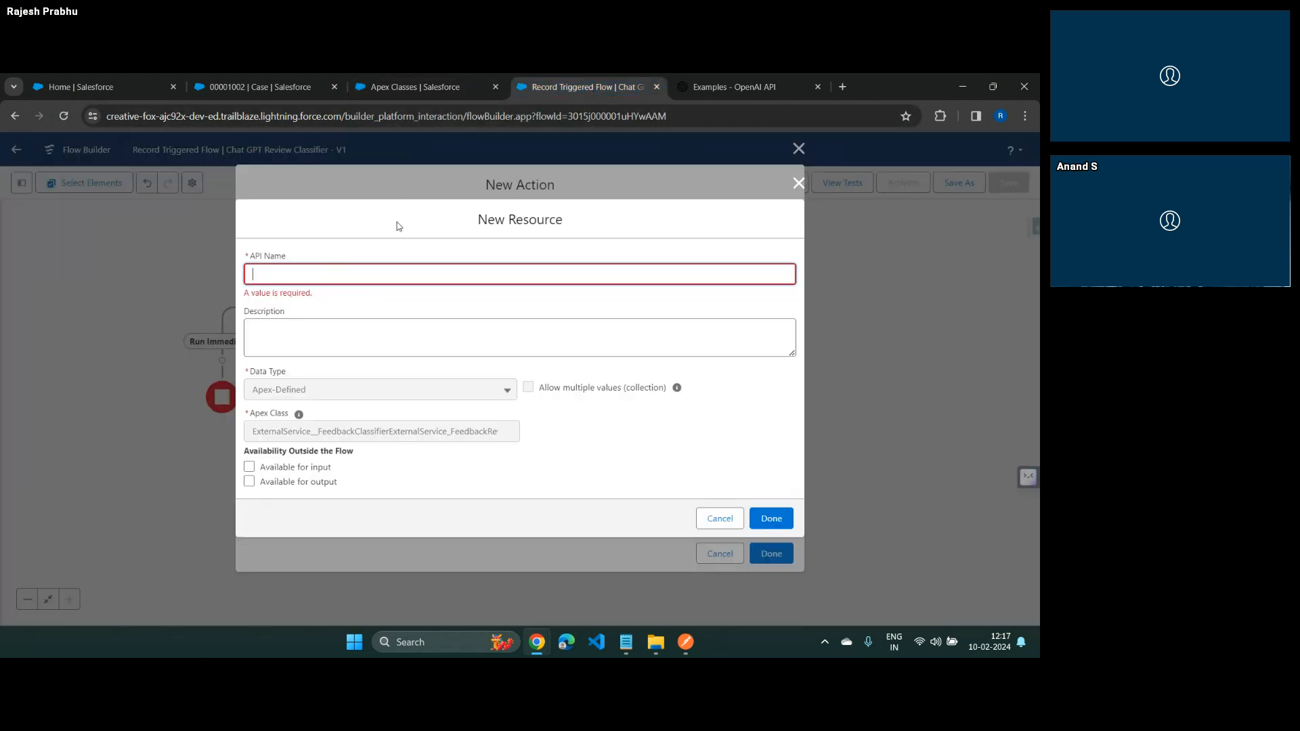
text(v_in_RequestBody)
key(Home)
key(Right)
key(Right)
key(Tab)
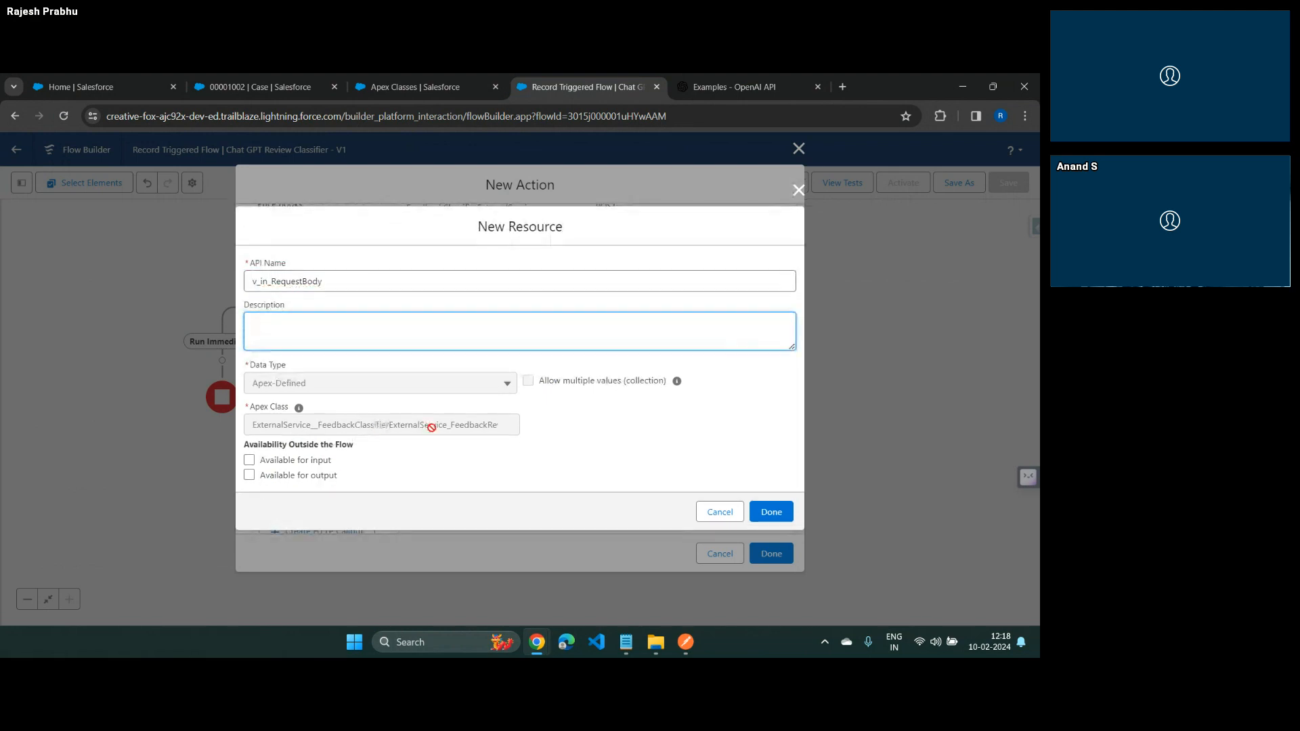
Check the declared class name on the Apex Classes page against the Apex class of the new resource
key(alt+Tab)
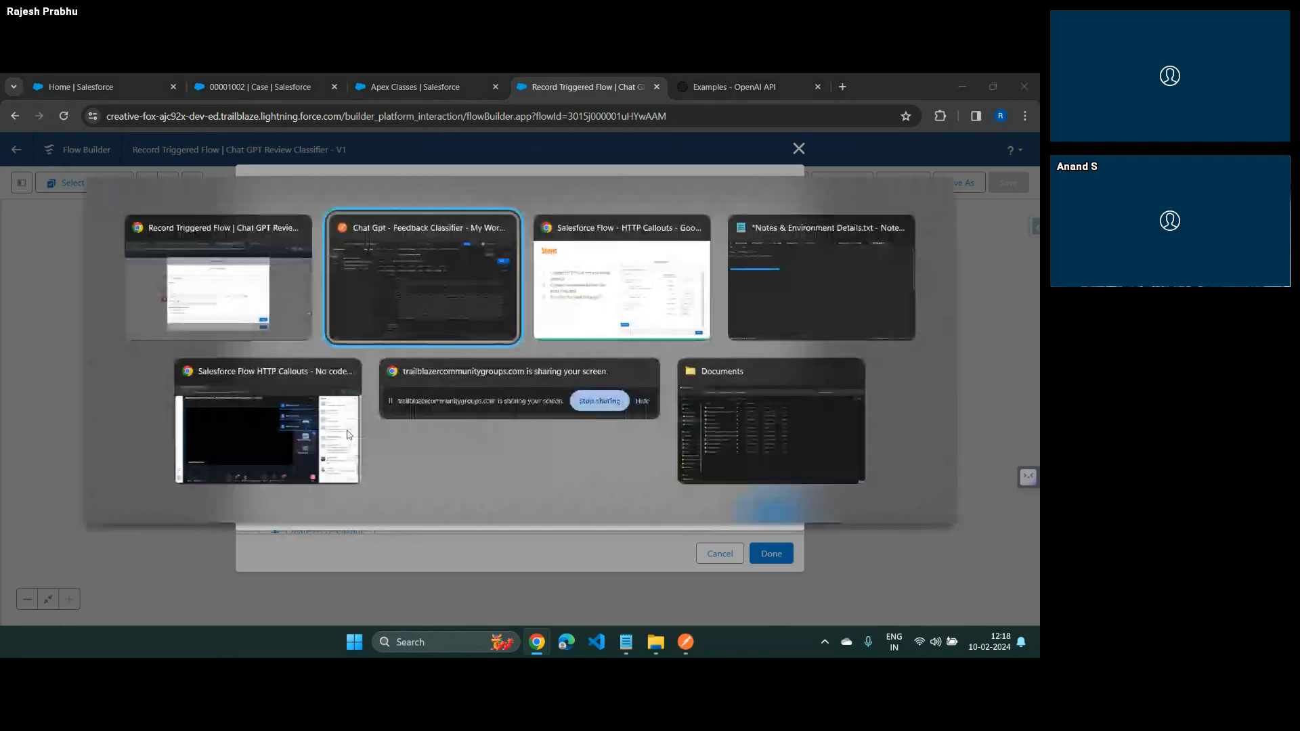
key(Escape)
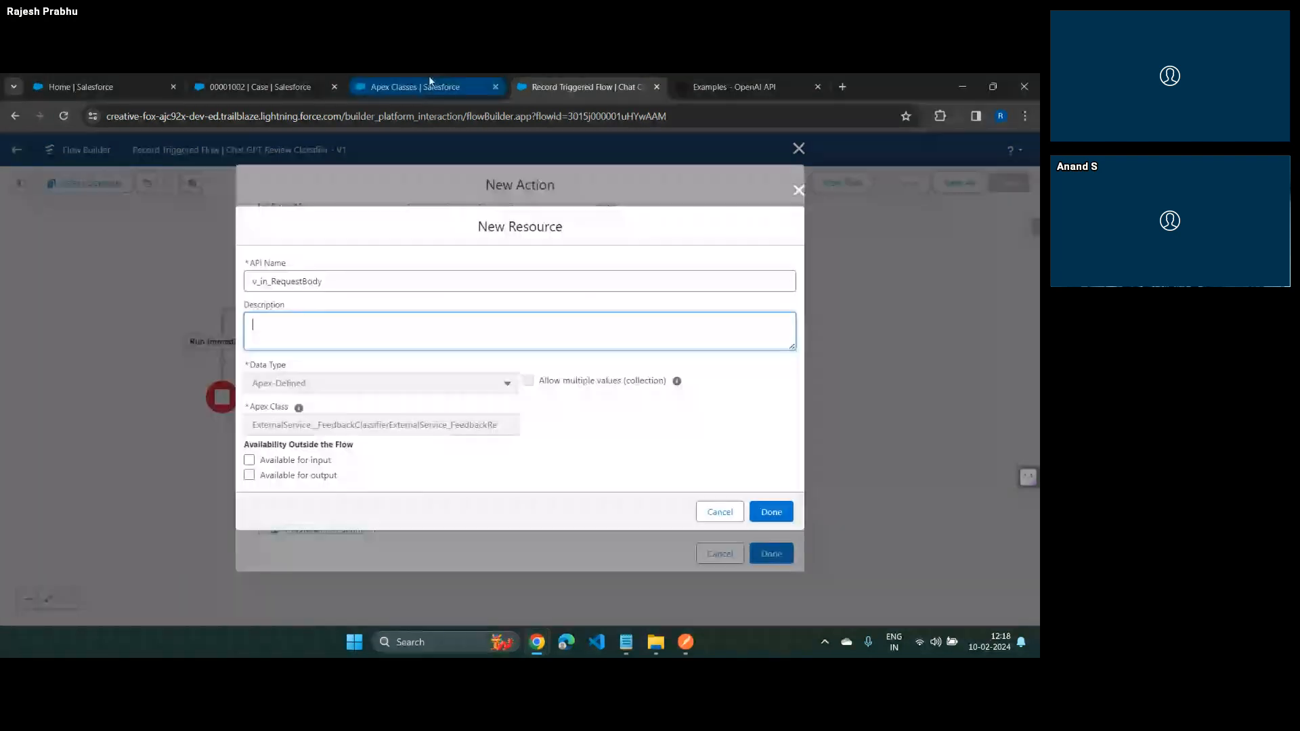
click(429, 86)
drag(418, 319, 514, 319)
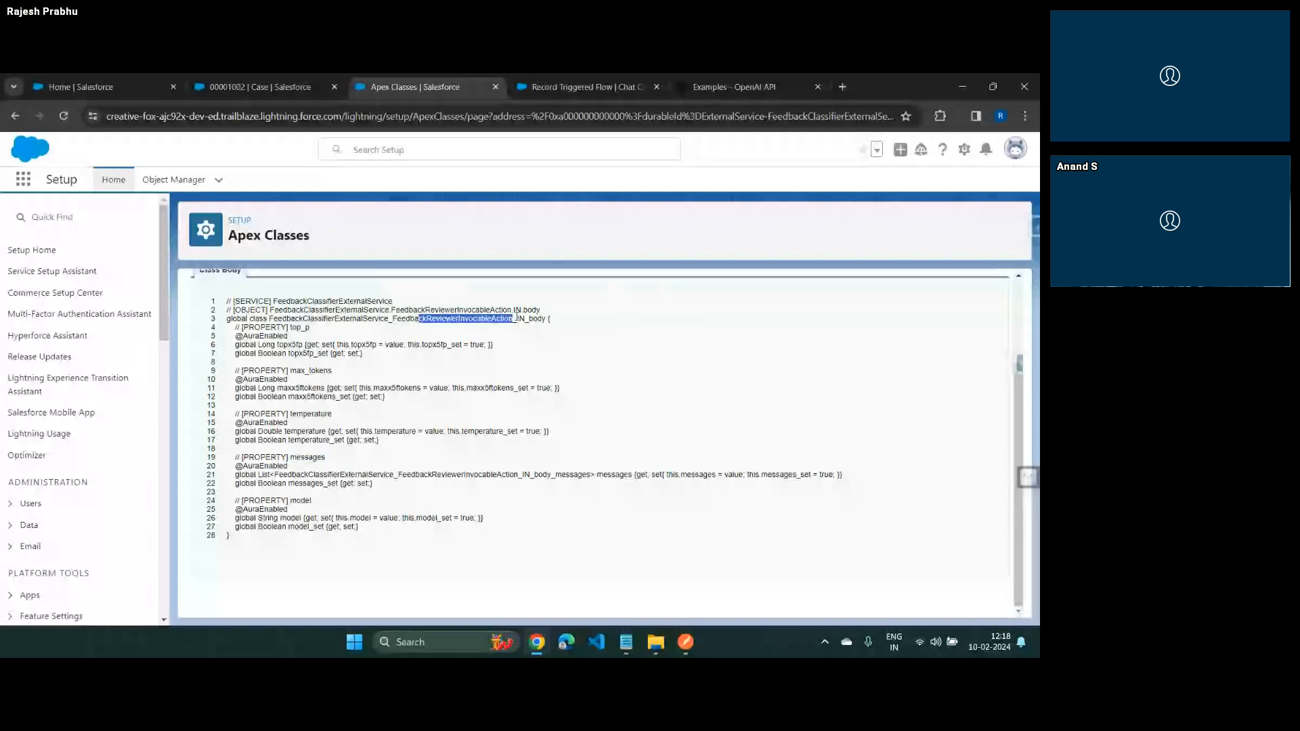
key(ctrl+Tab)
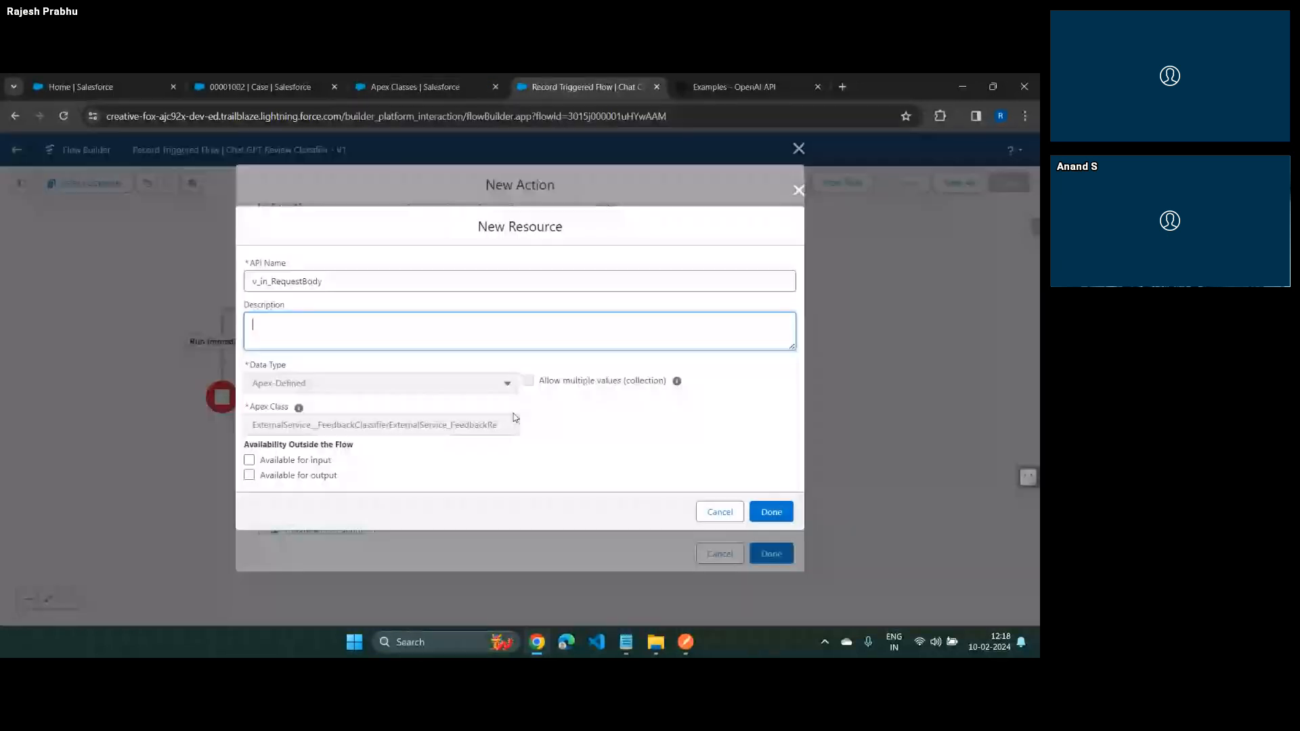
Create the v_in_RequestBody resource as the request body value, finish the callout action and save the flow
click(786, 509)
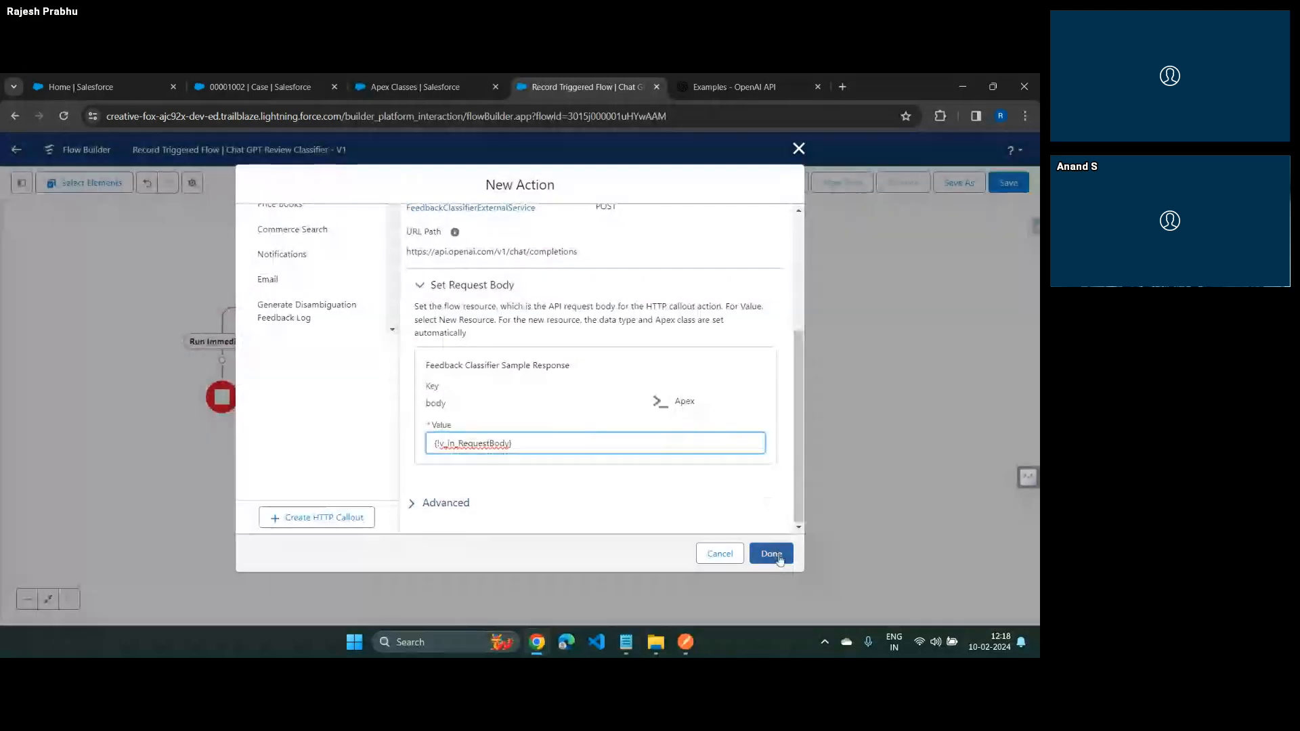
click(771, 553)
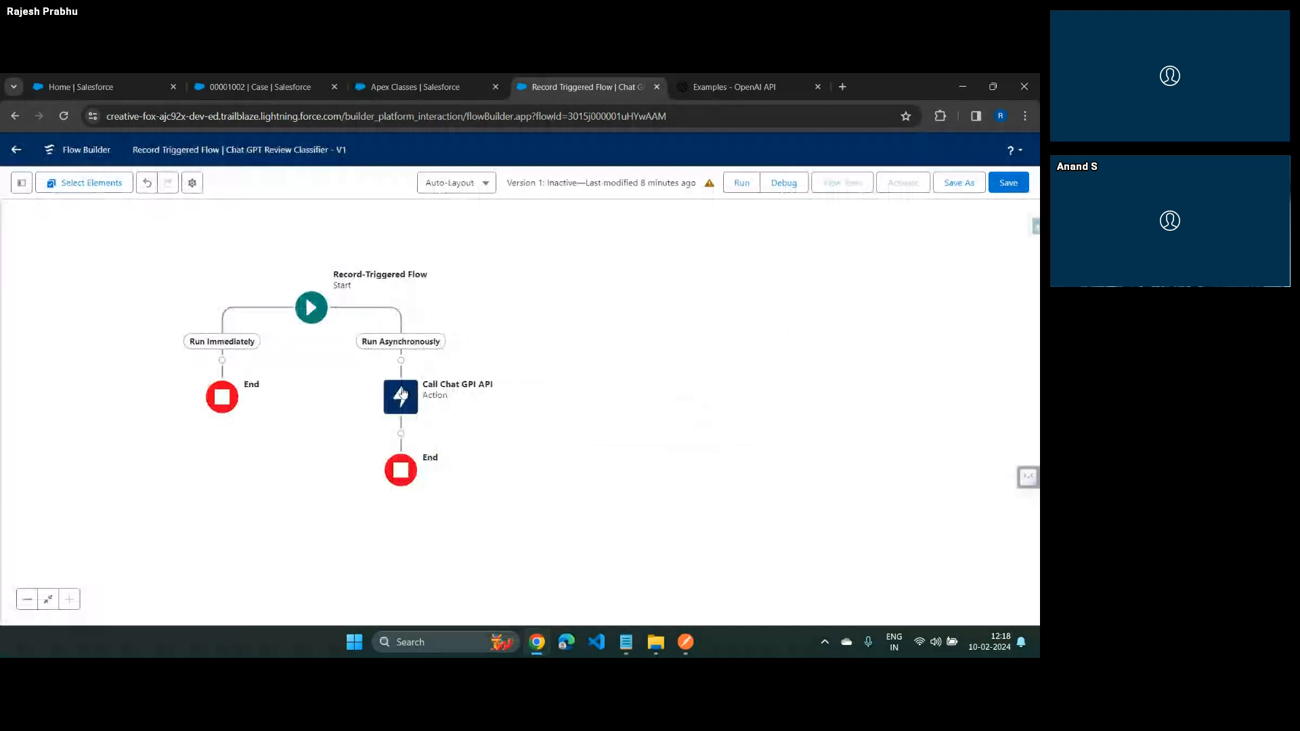
click(1008, 182)
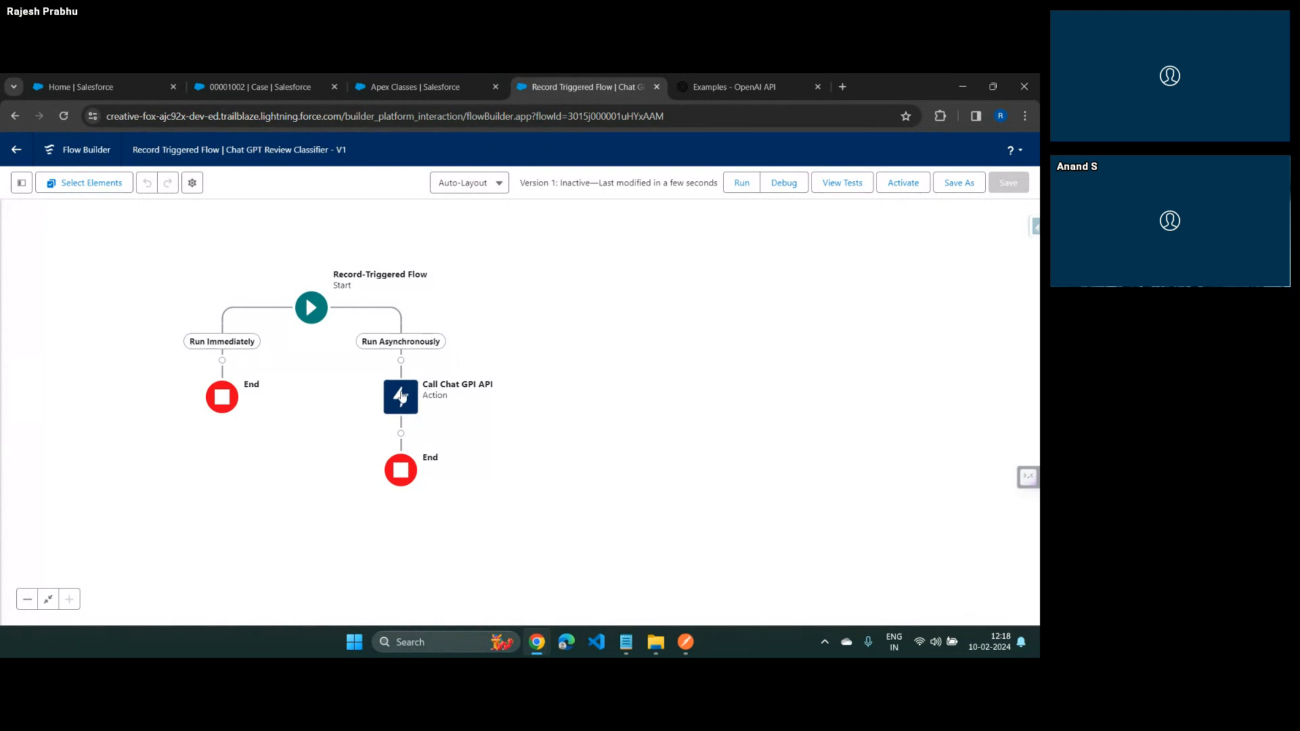
Review the URL path and request body settings of the Call Chat GPI API action without changing them
double_click(401, 397)
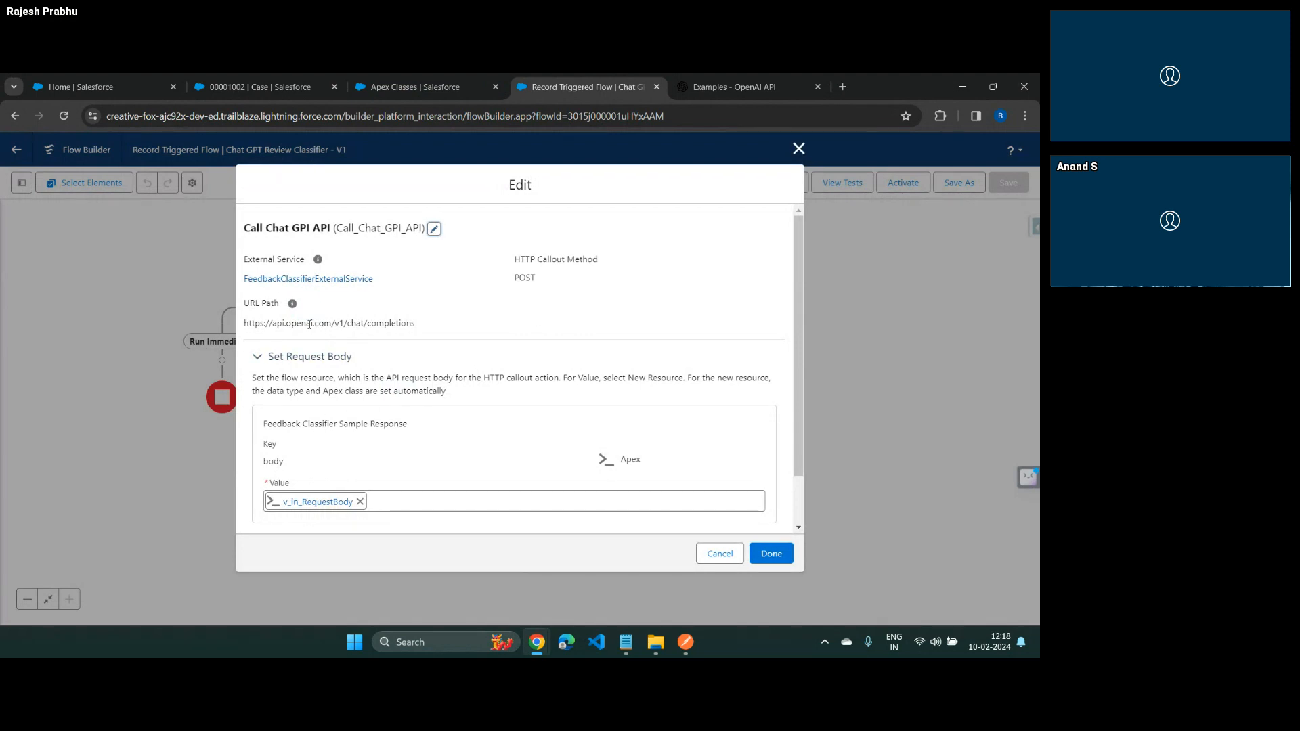
drag(306, 323, 406, 326)
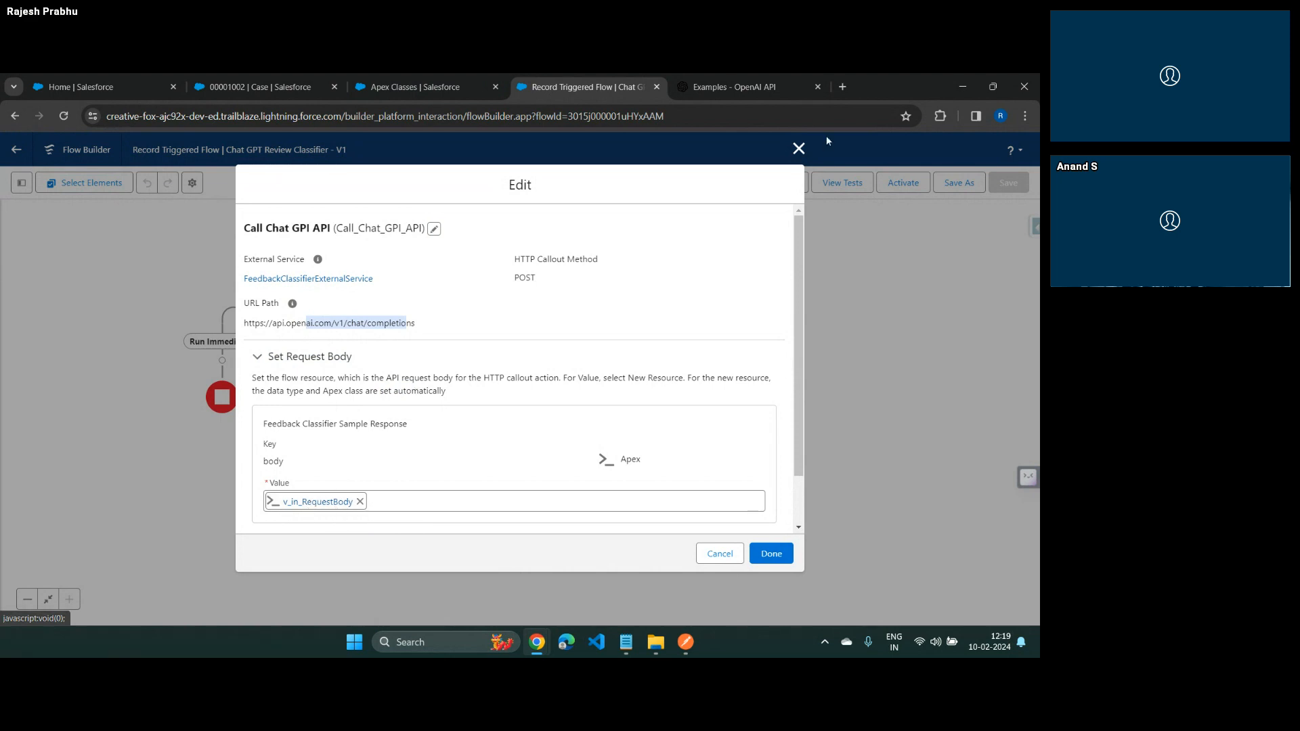
click(799, 150)
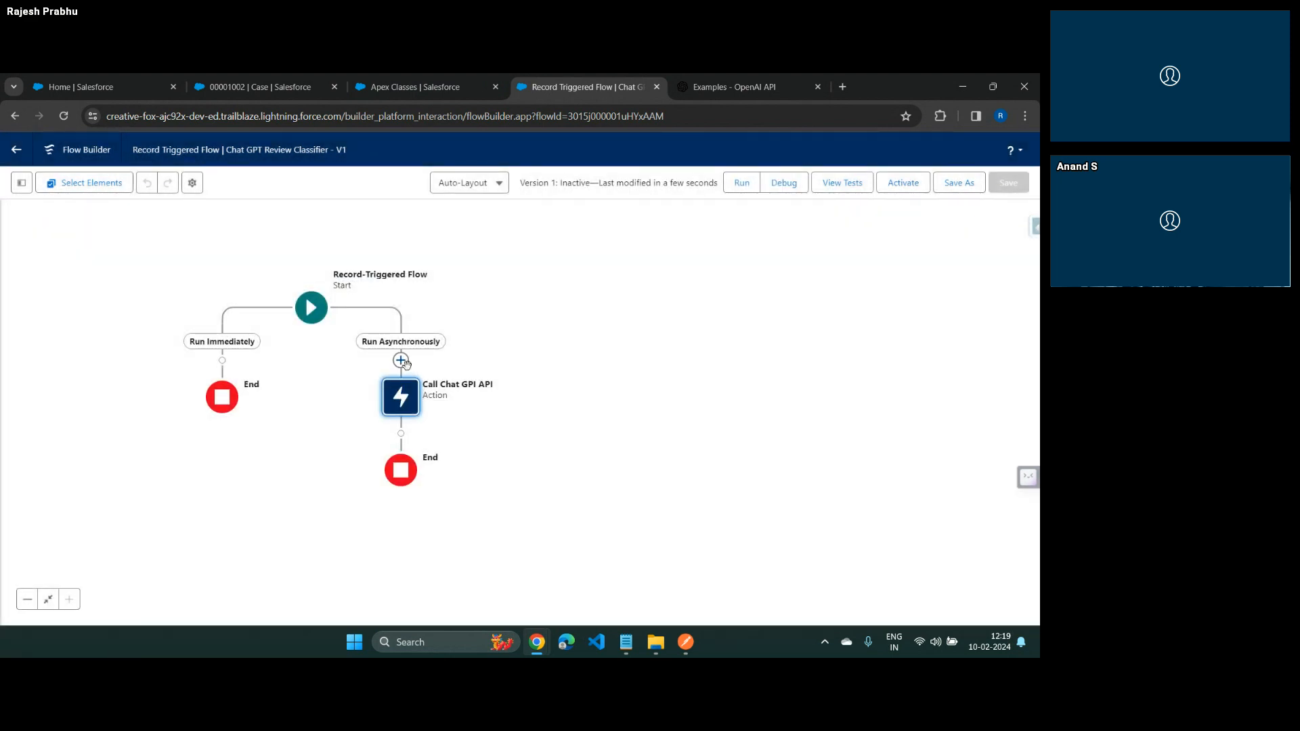
Add an Assignment element labelled "Construct Request Body For API" before the callout action on the asynchronous path
click(401, 360)
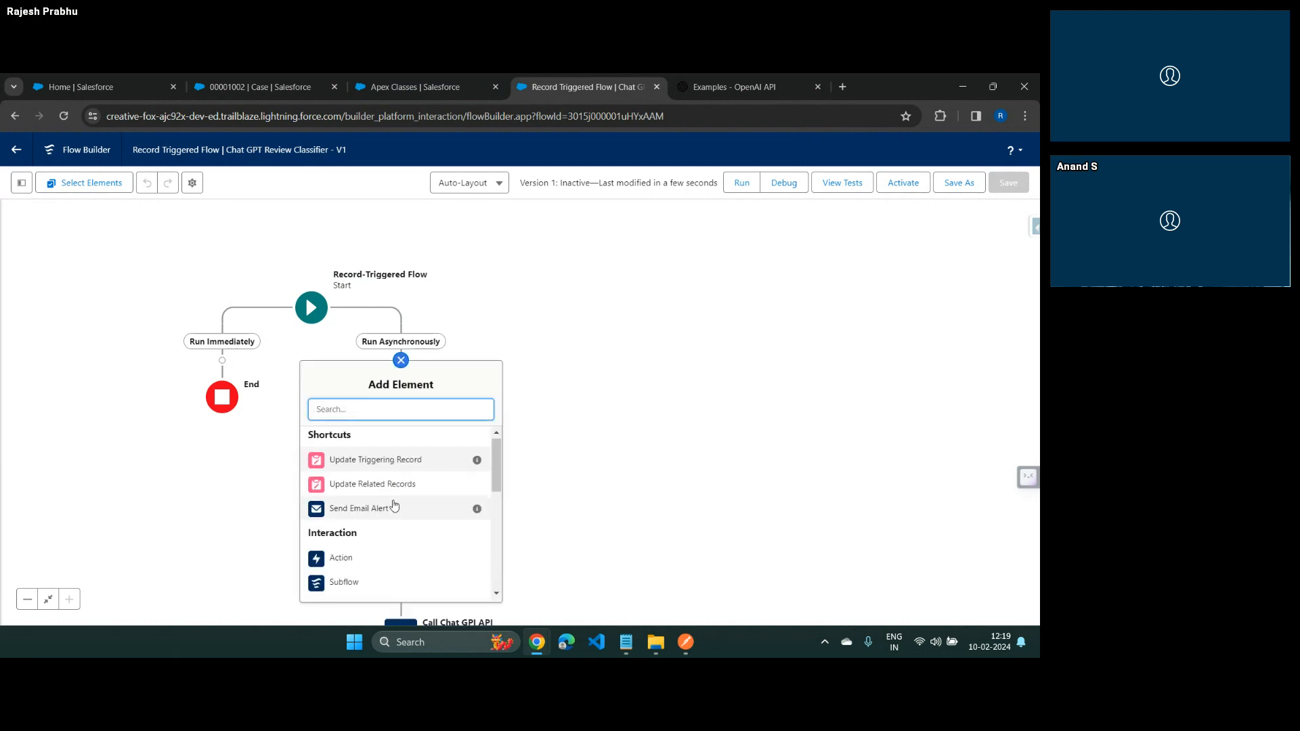
scroll(395, 508, down, 4)
click(355, 534)
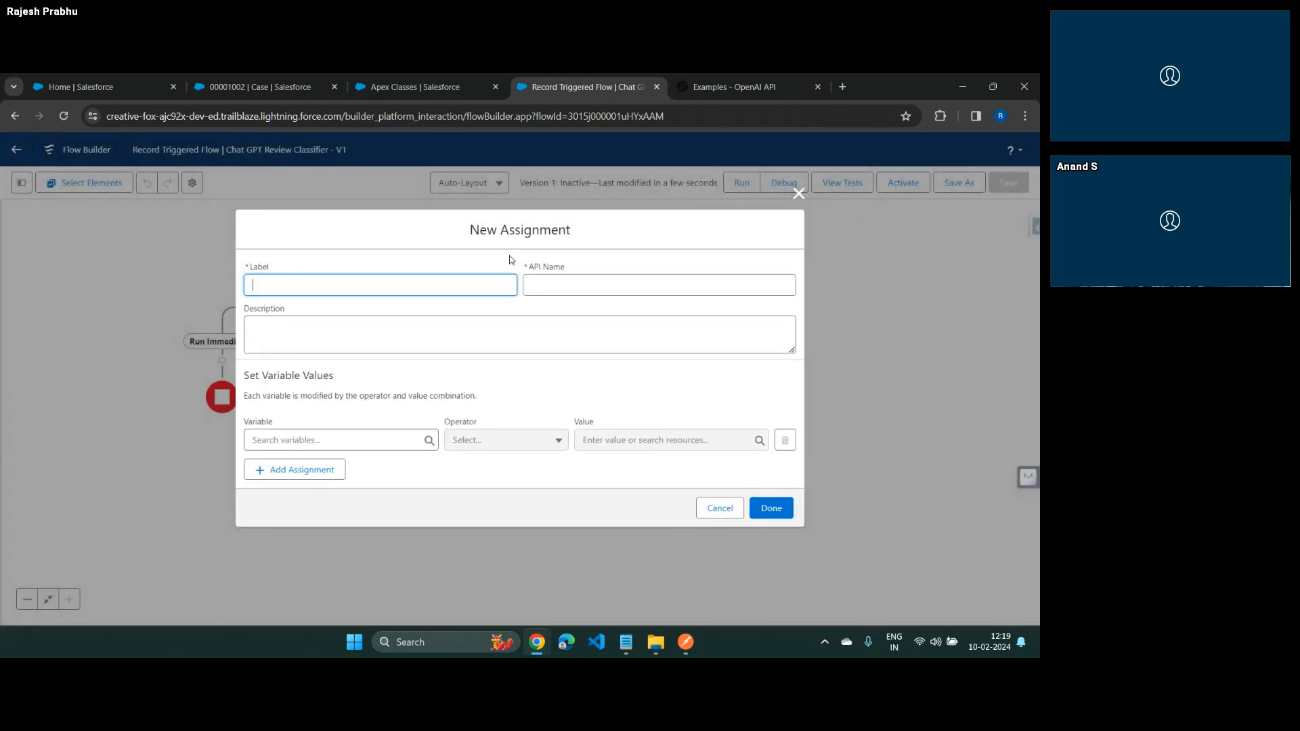
text(Construct Request Body For API)
click(510, 256)
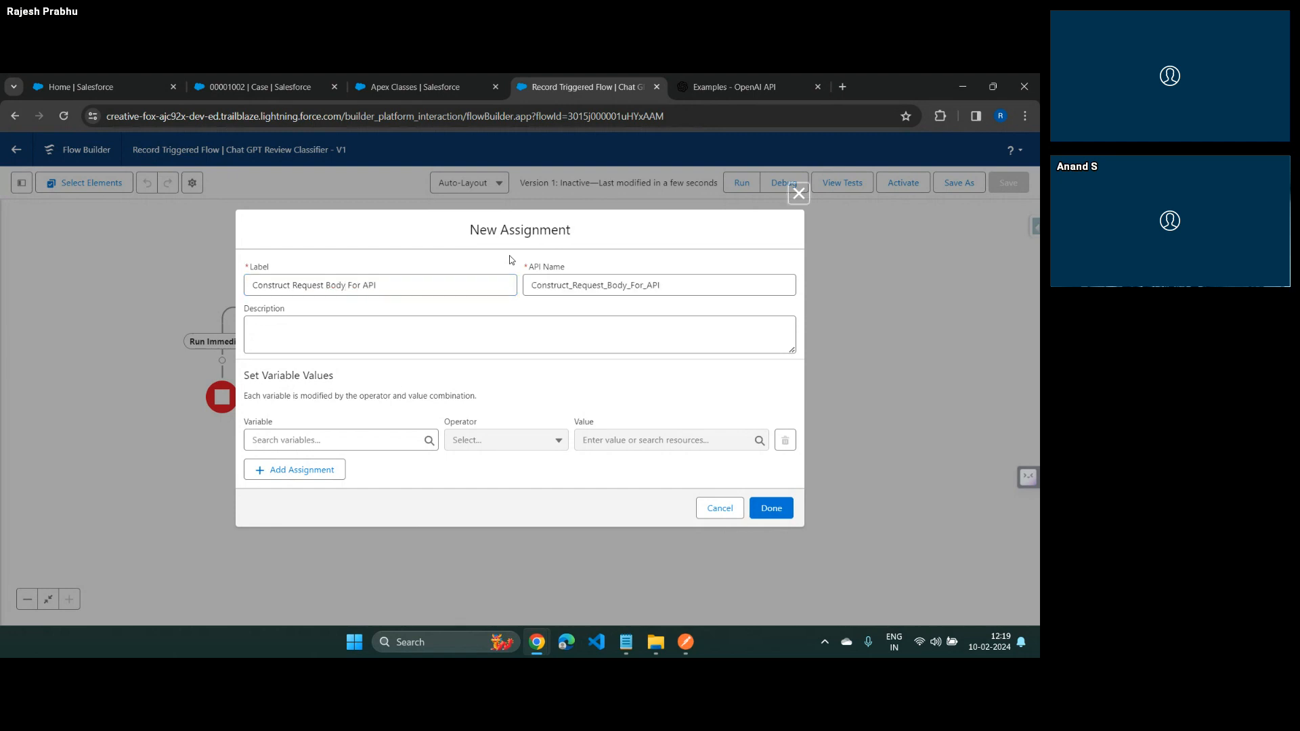
click(323, 439)
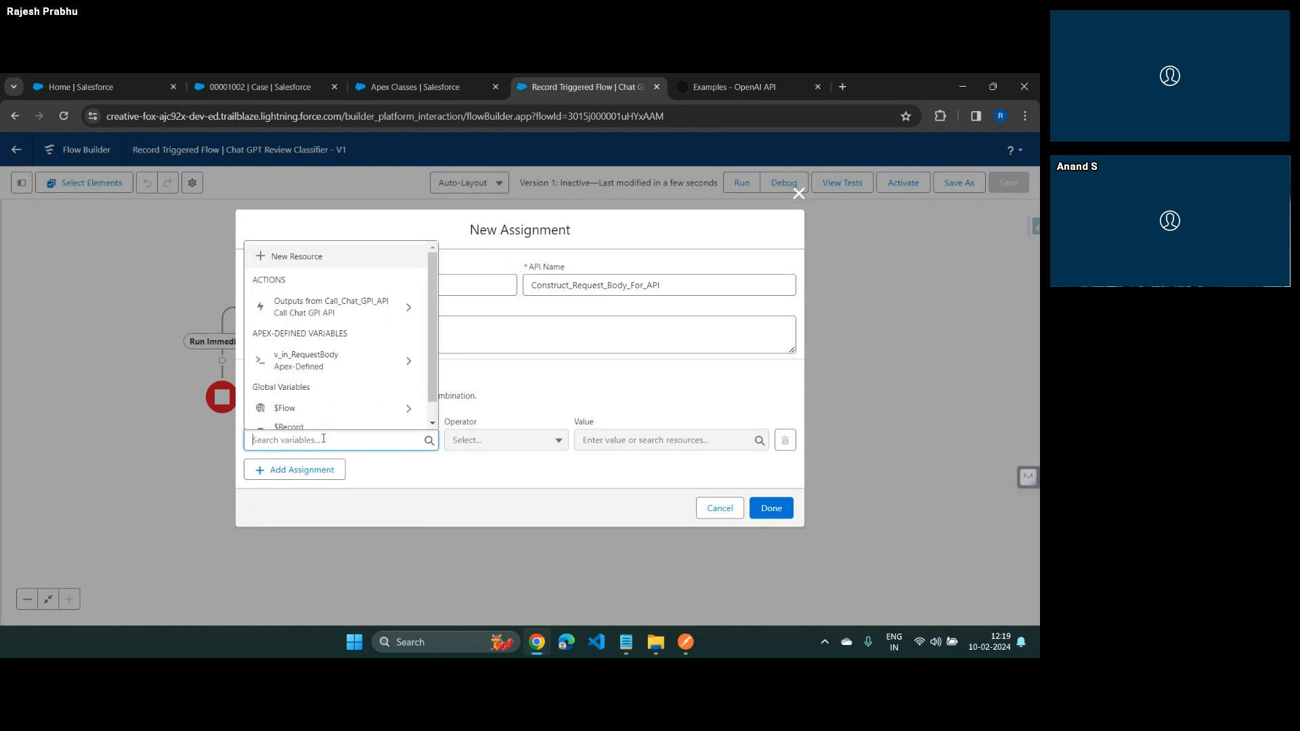
click(301, 364)
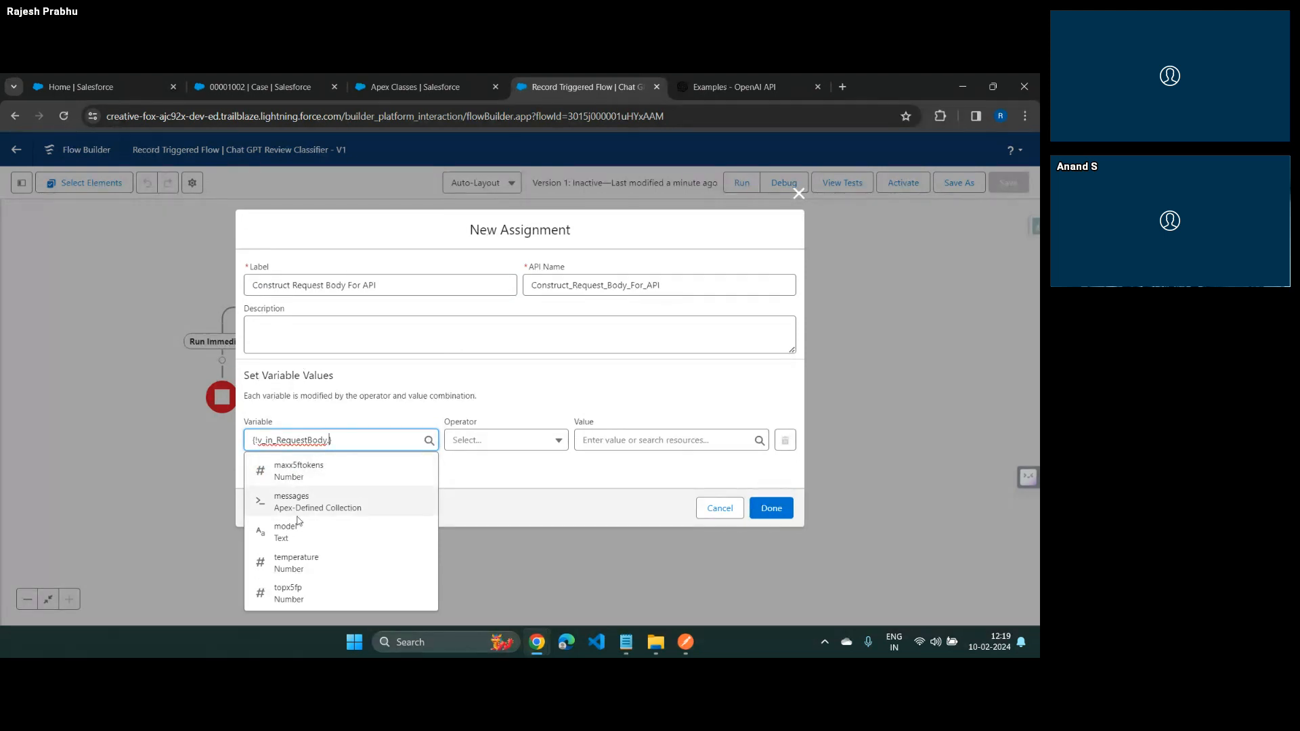
click(302, 540)
drag(354, 440, 188, 434)
key(BackSpace)
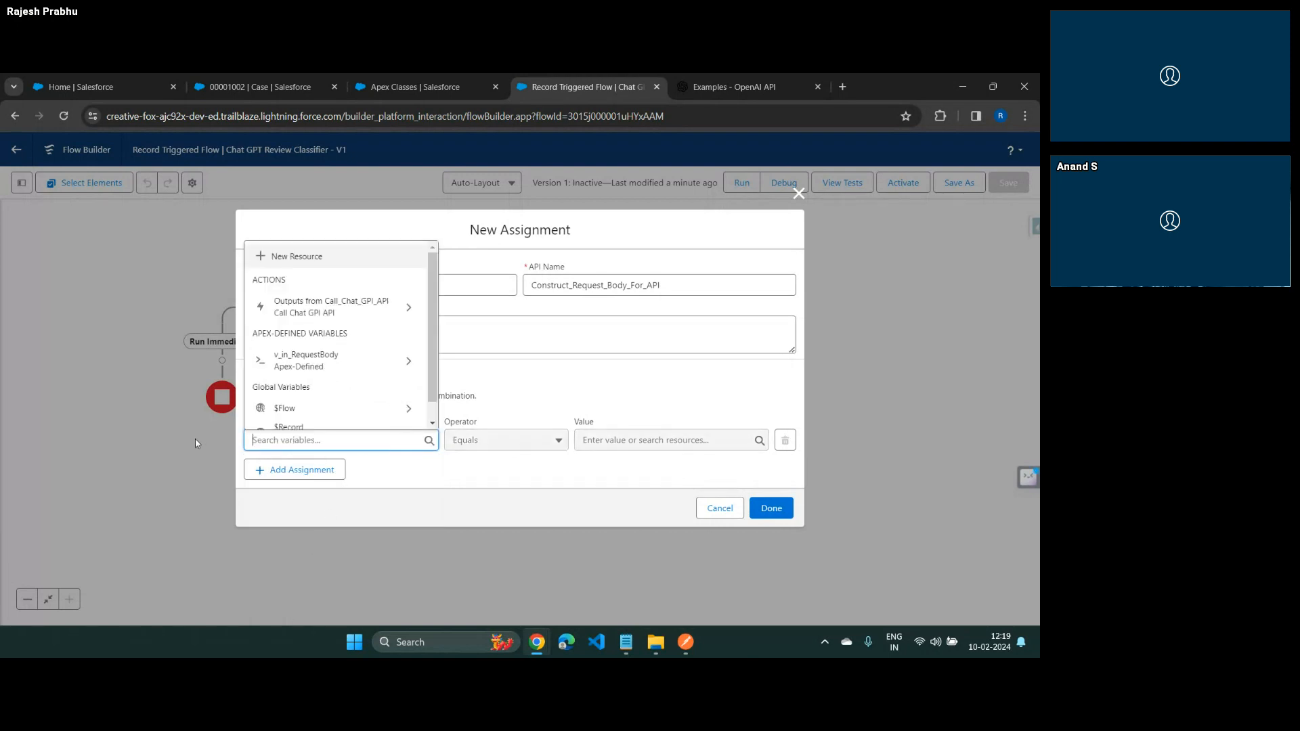
Assign 64, the max_tokens value from the Postman request, to v_in_RequestBody's maxx5ftokens with the Equals operator
click(345, 358)
click(286, 465)
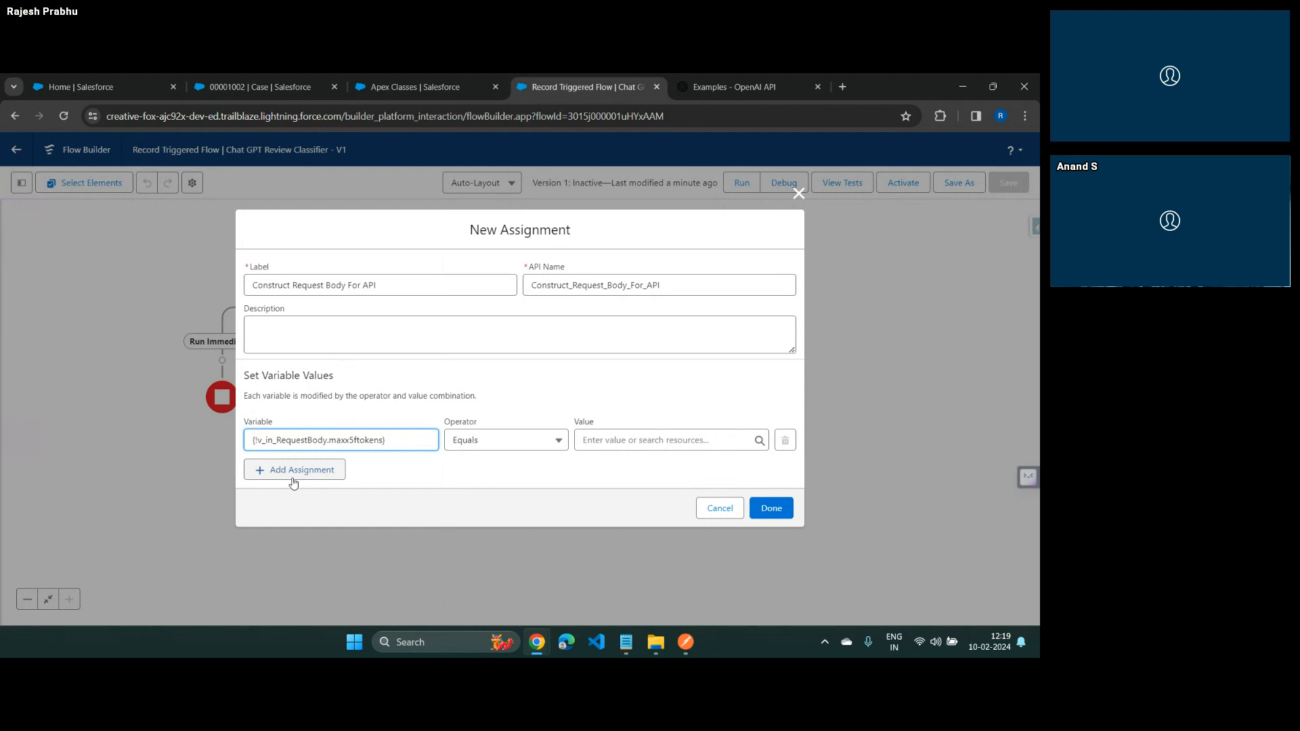
key(Tab)
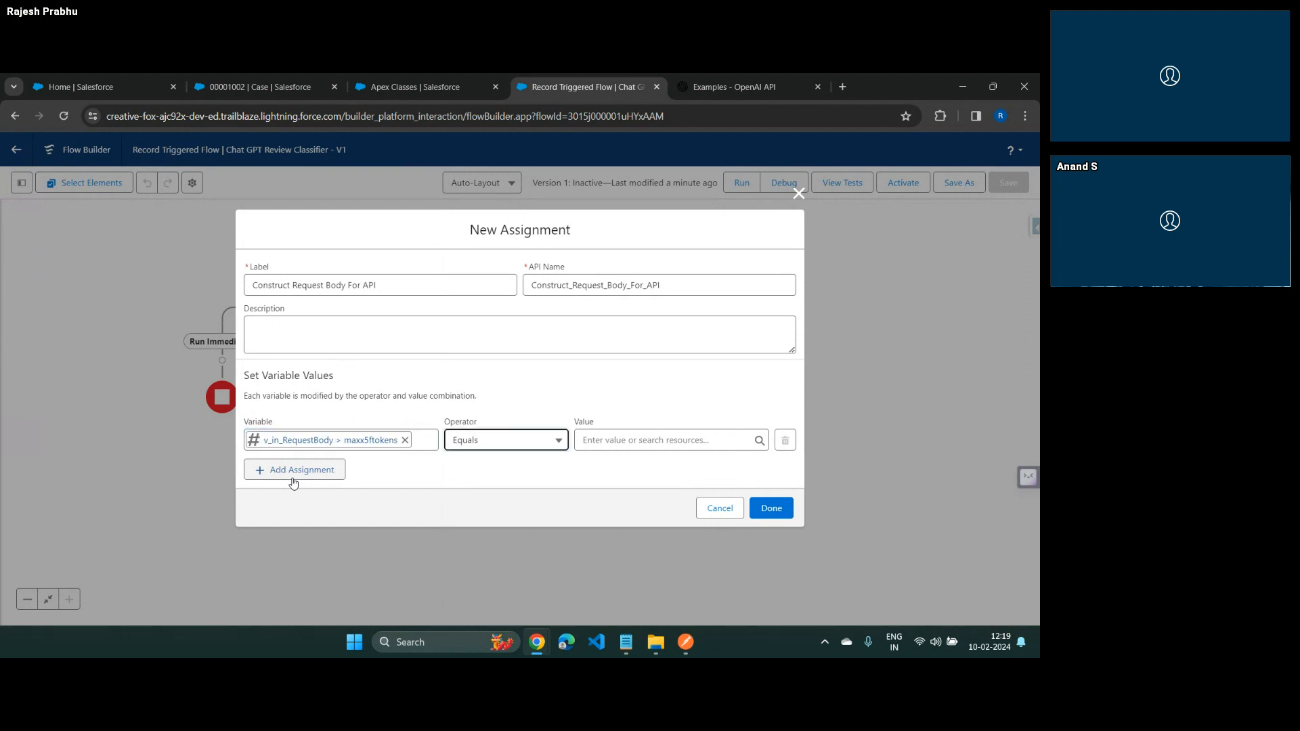
key(alt+Tab)
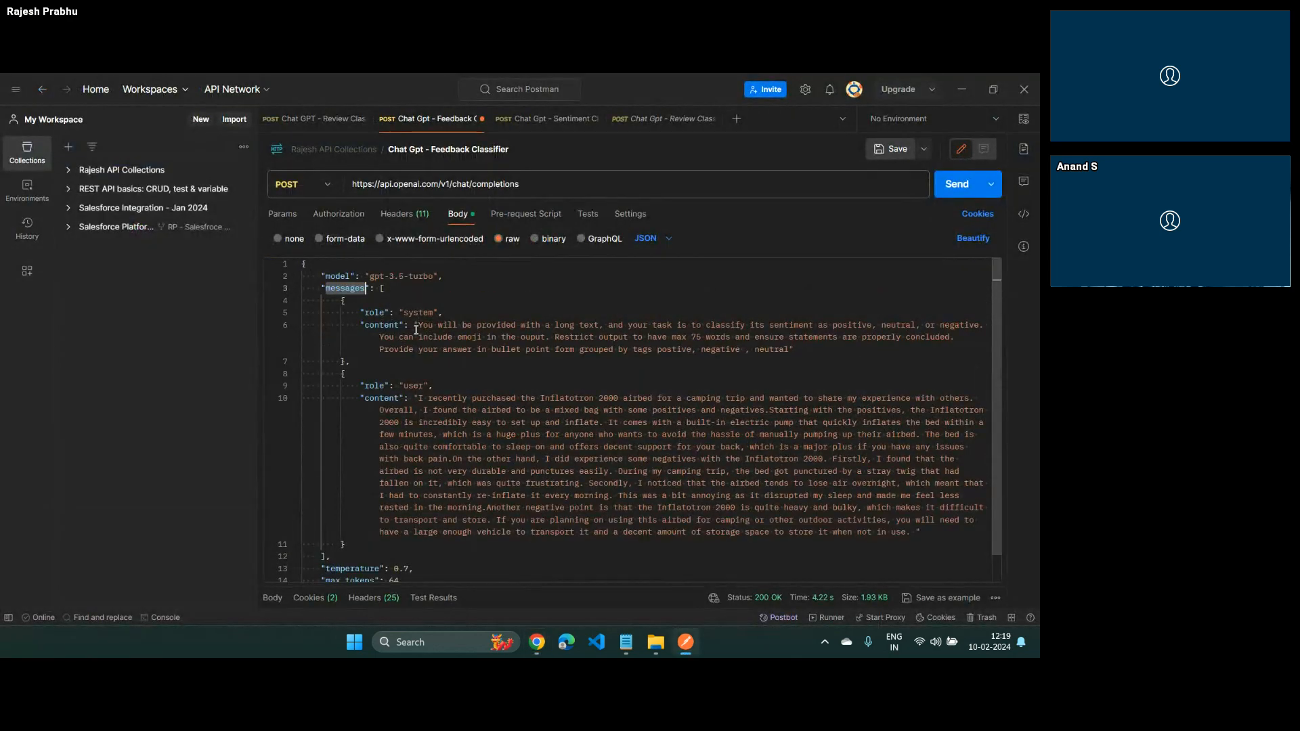
scroll(474, 529, down, 1)
click(479, 551)
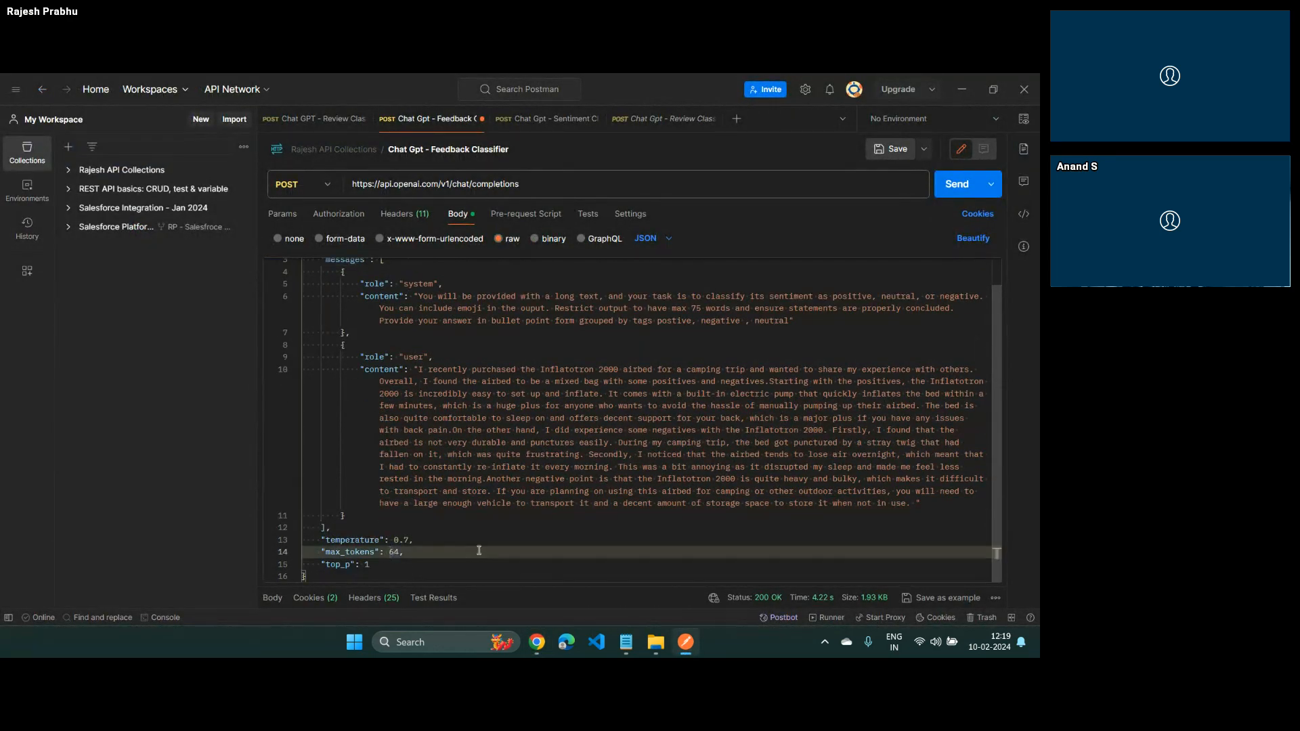
key(alt+Tab)
click(616, 441)
text(64)
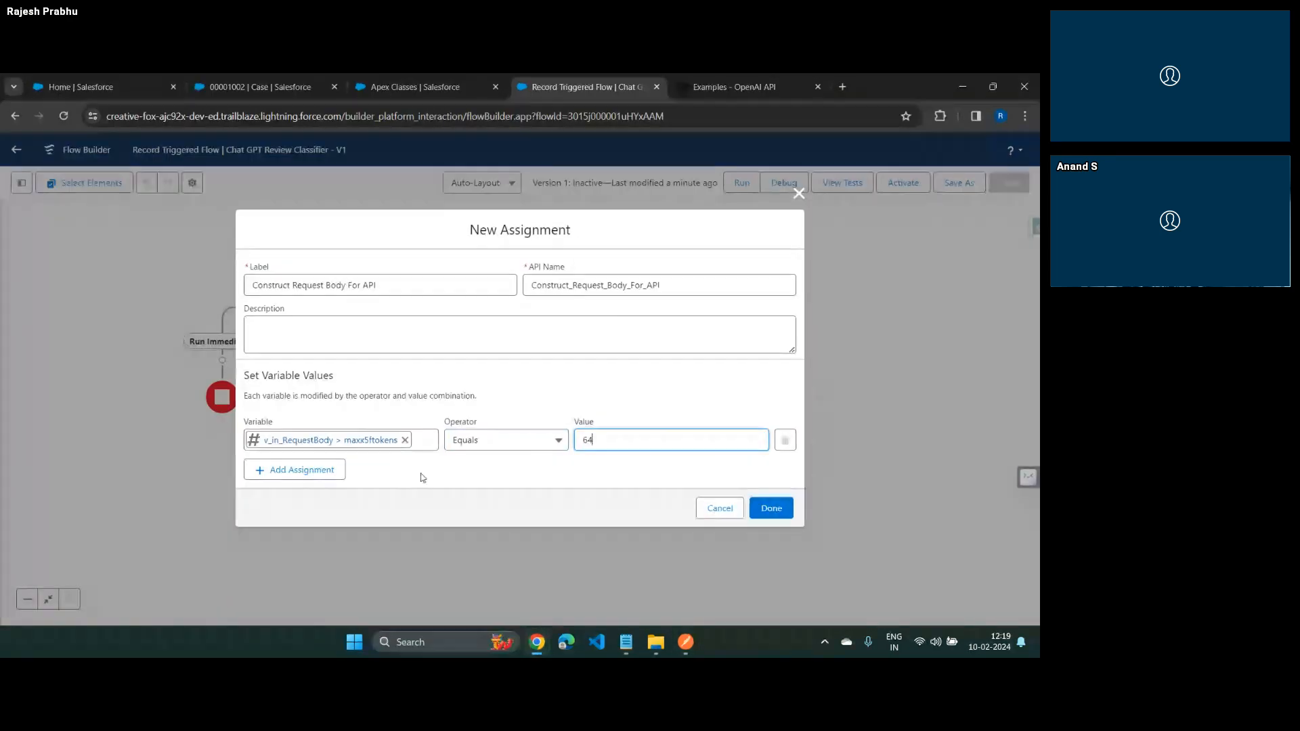
Add an assignment setting v_in_RequestBody's model equal to gpt-3.5-turbo, copied from the Postman request body
click(299, 474)
click(298, 468)
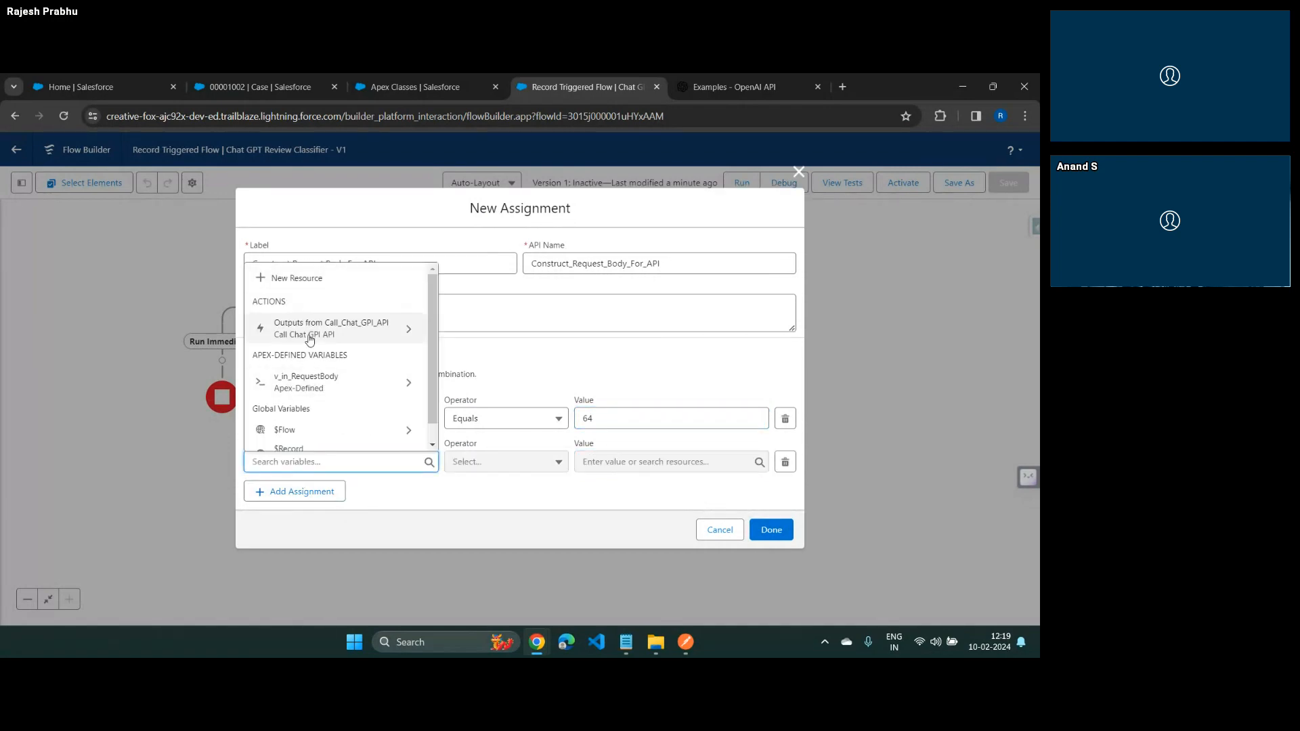
click(303, 379)
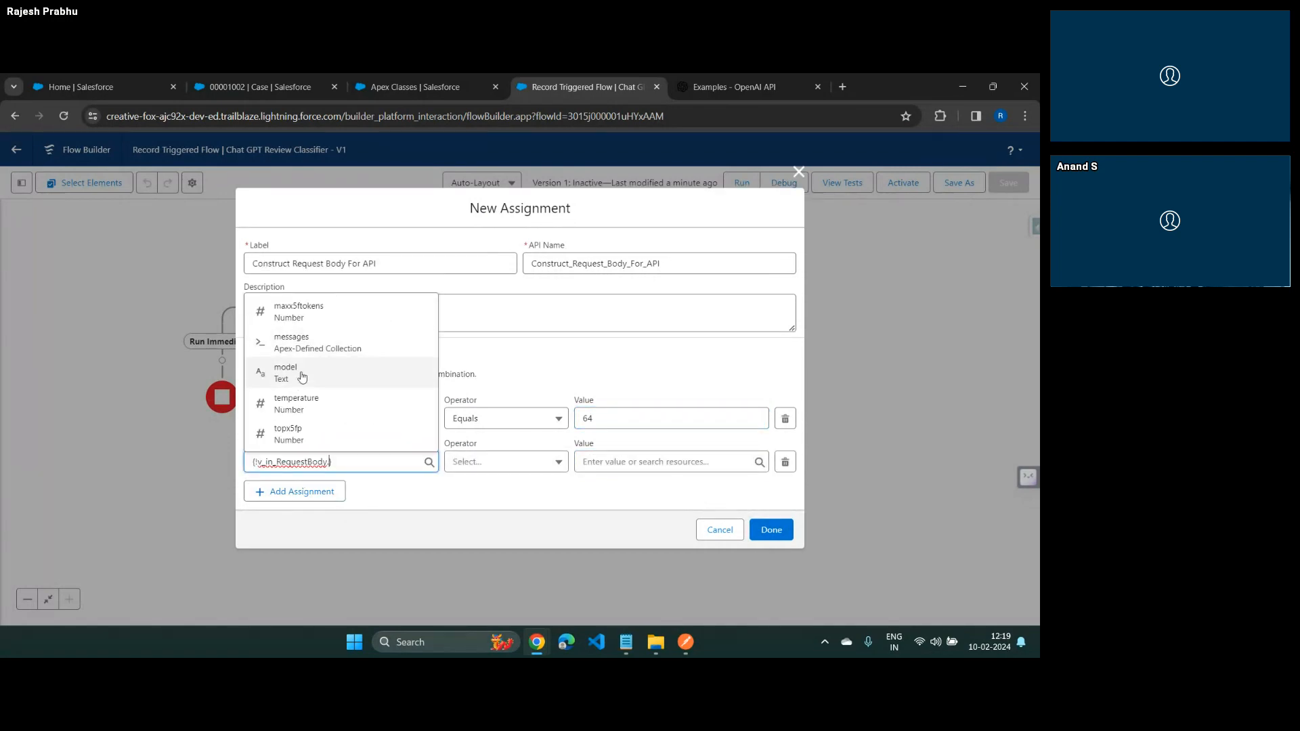
click(299, 374)
key(alt+Tab)
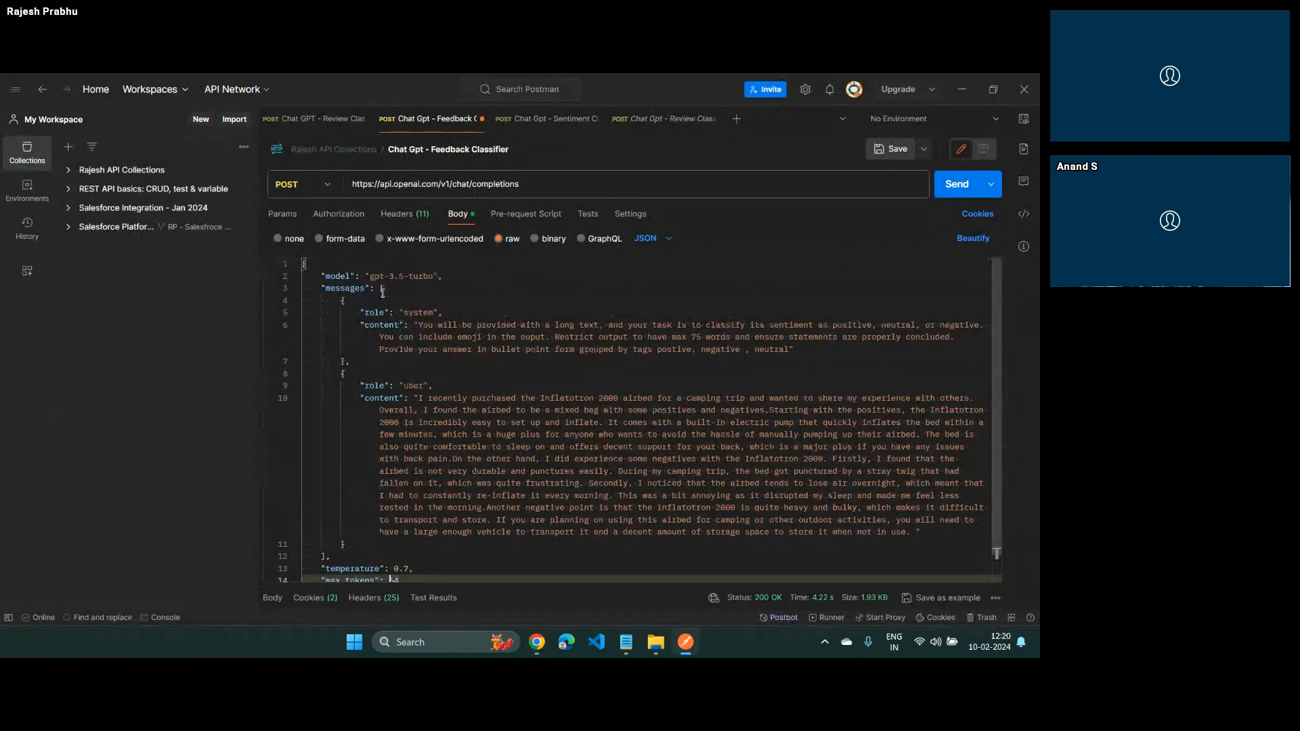
drag(370, 276, 432, 279)
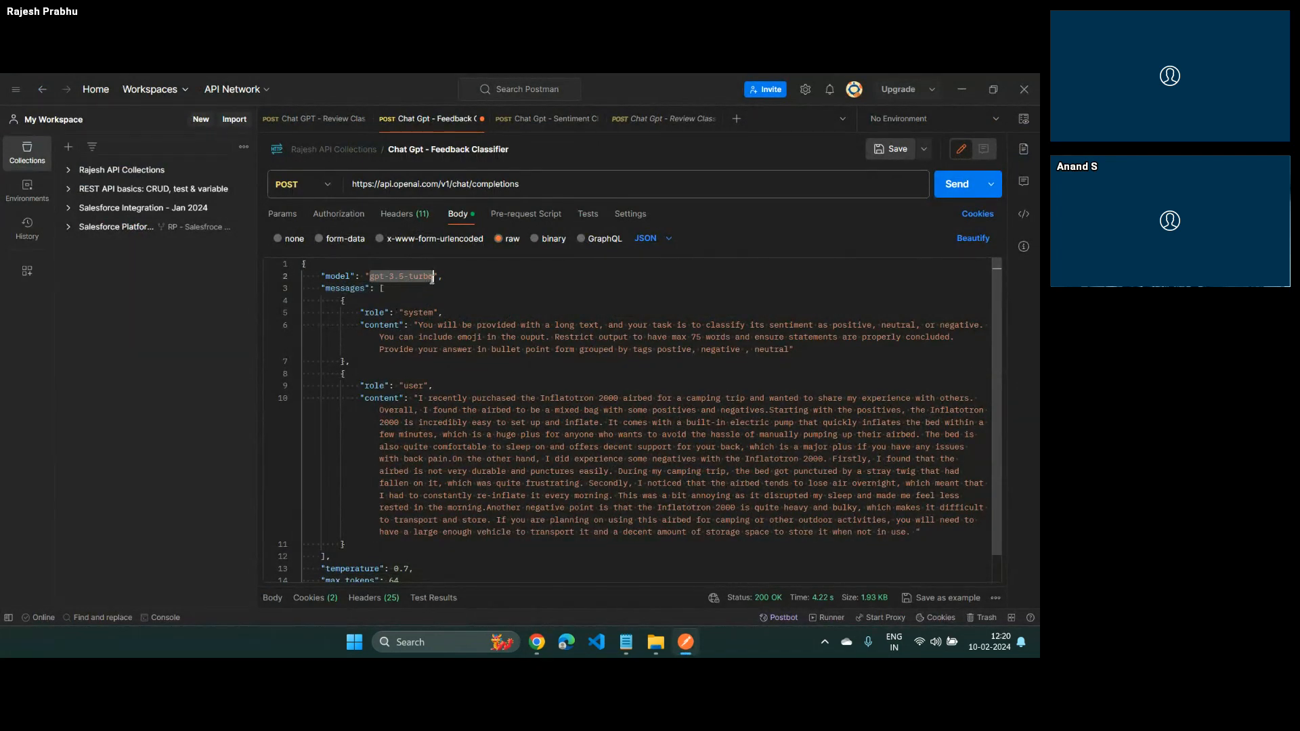
key(ctrl+c)
key(alt+Tab)
click(596, 462)
key(ctrl+v)
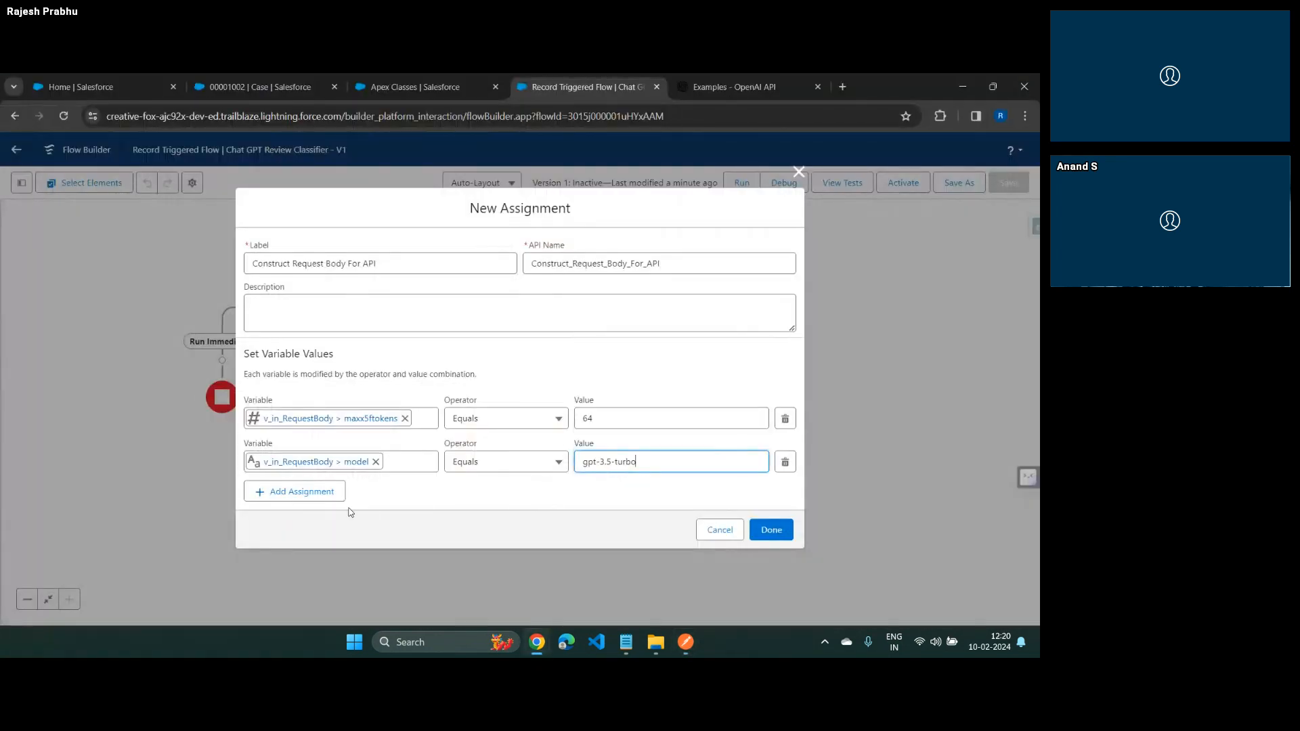
Add an assignment setting v_in_RequestBody's temperature equal to 0.7
click(294, 492)
click(301, 483)
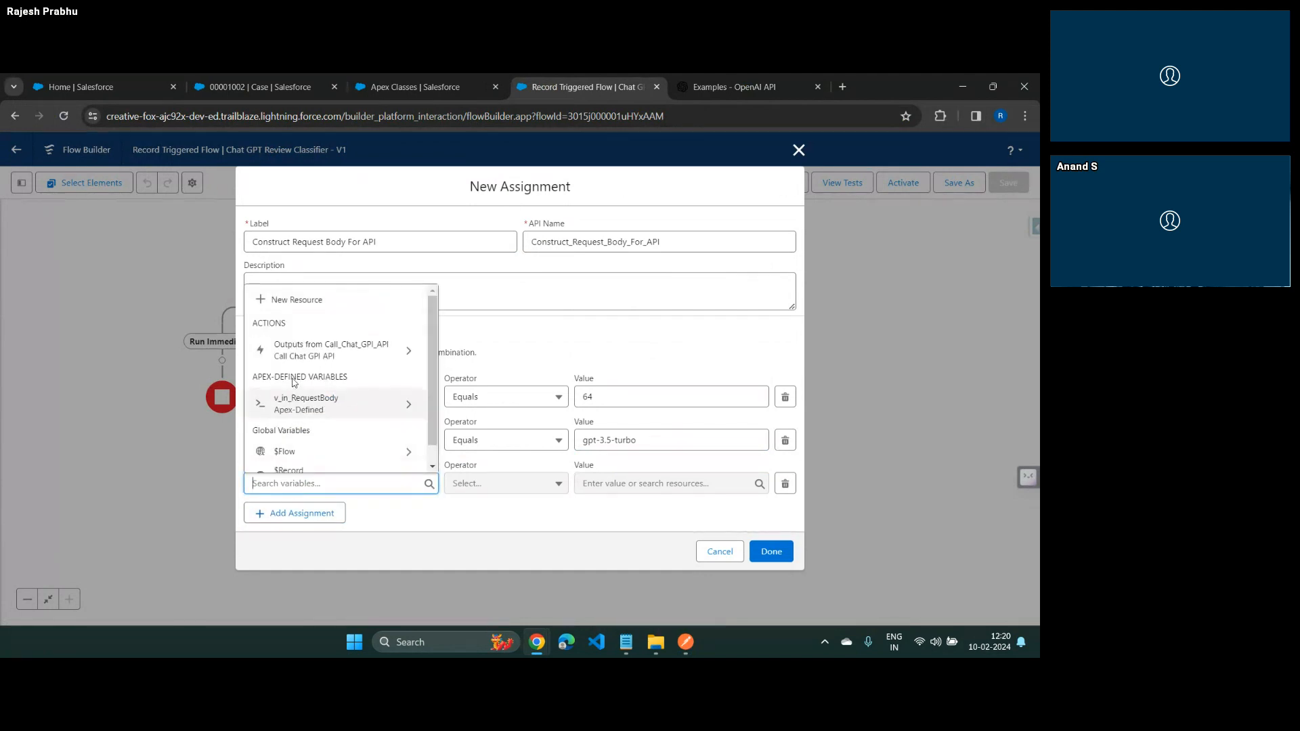
click(329, 400)
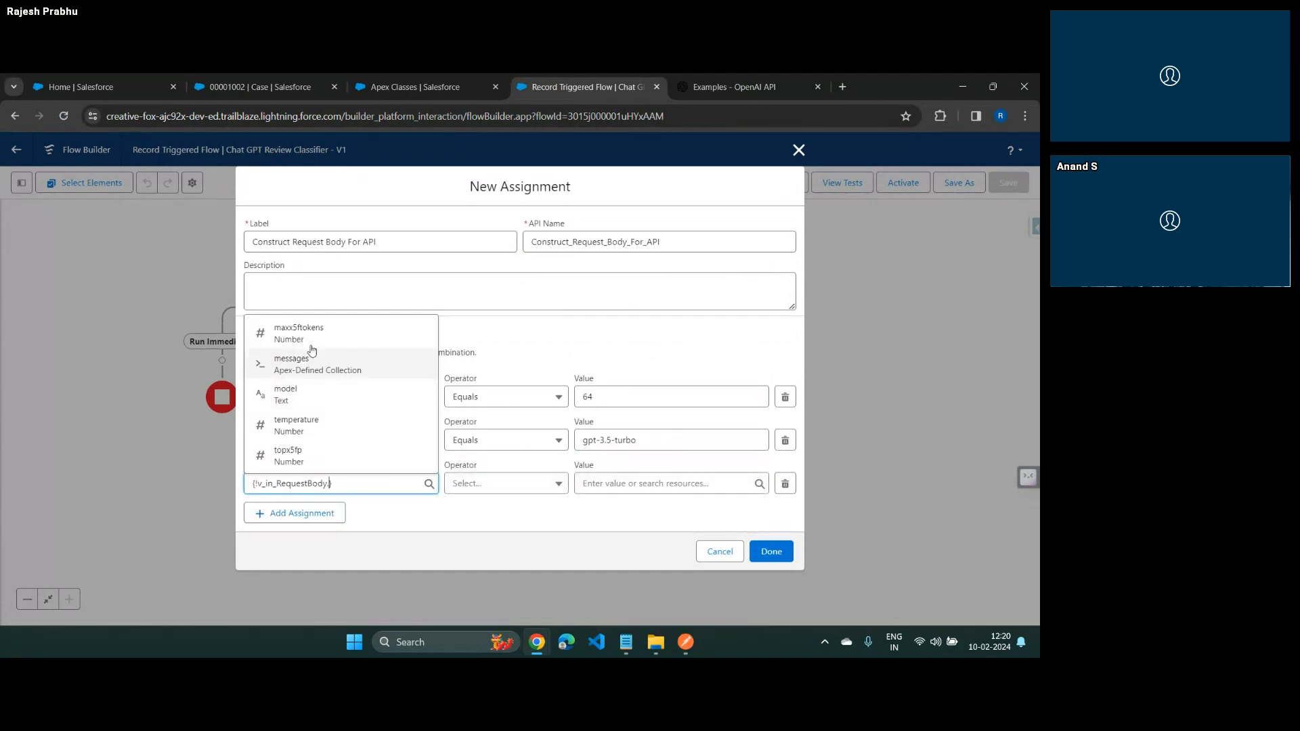
click(298, 426)
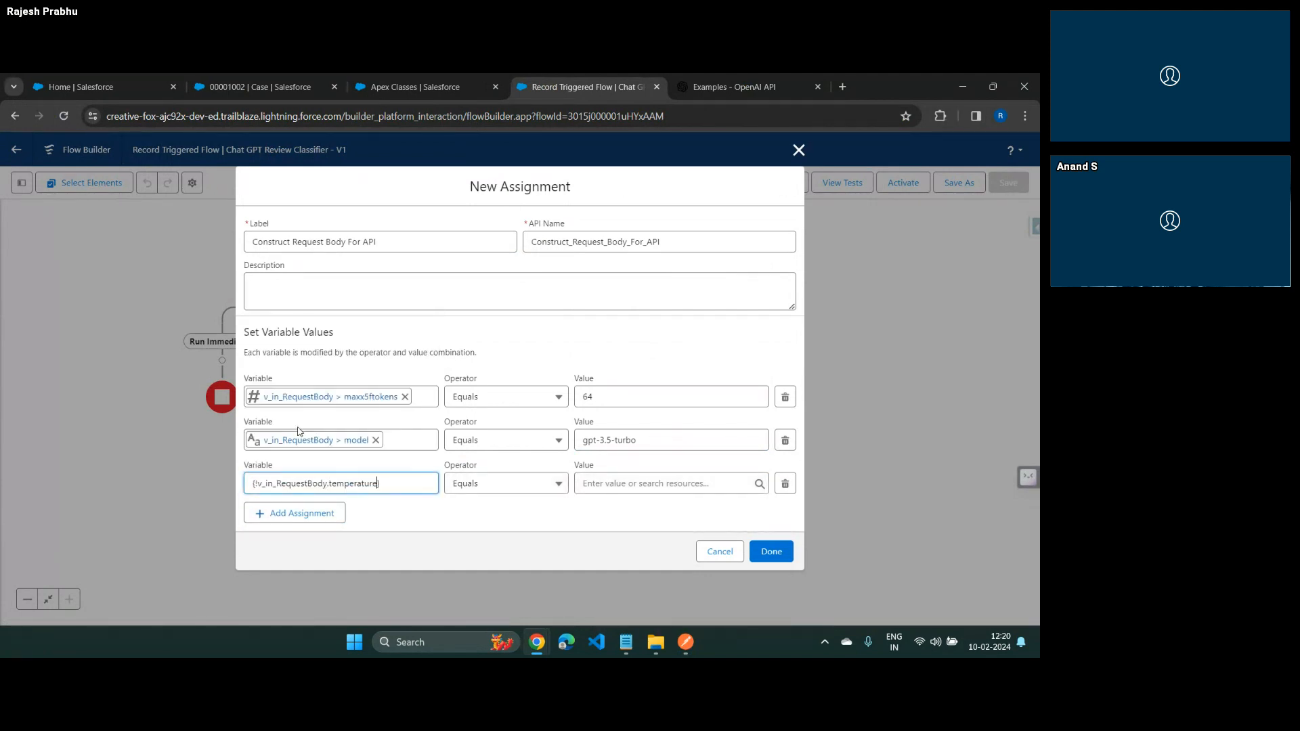
click(591, 483)
text(0.7)
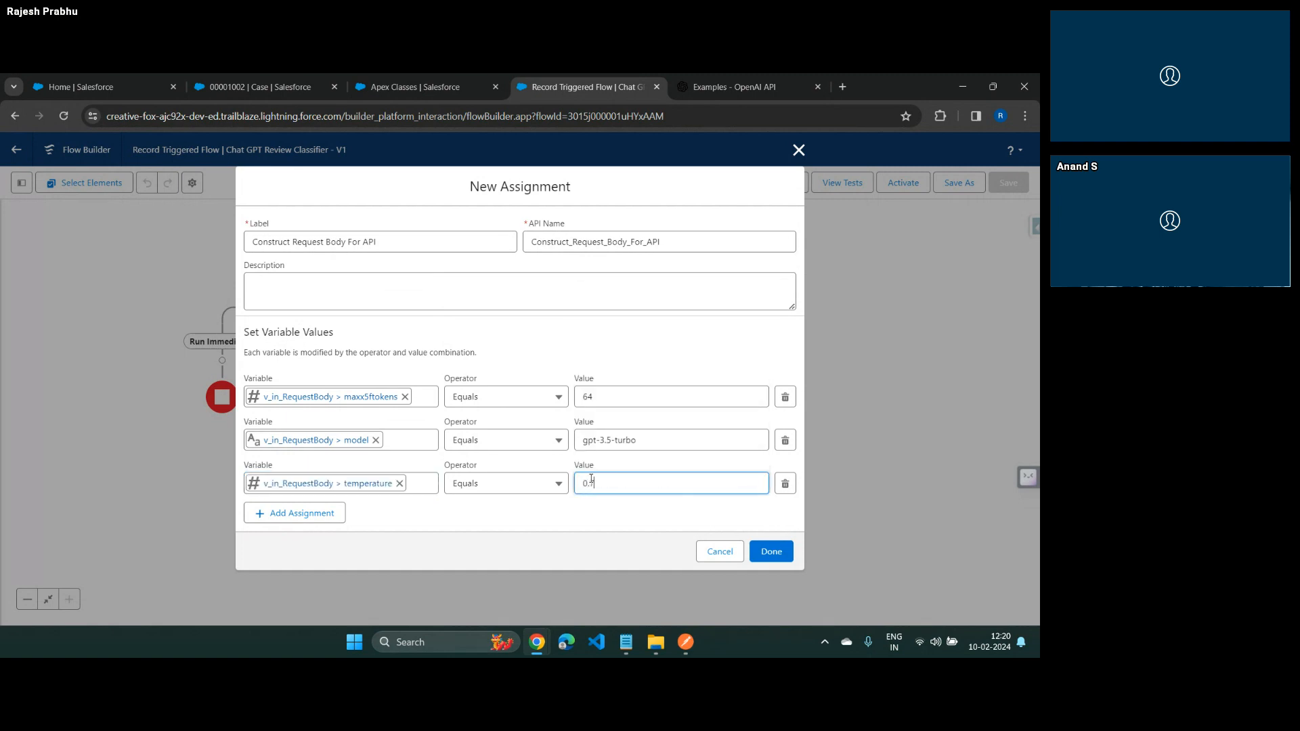
Add an assignment setting v_in_RequestBody's topx5fp equal to 1, the top_p value in the Postman request, and finish the Assignment element
click(298, 513)
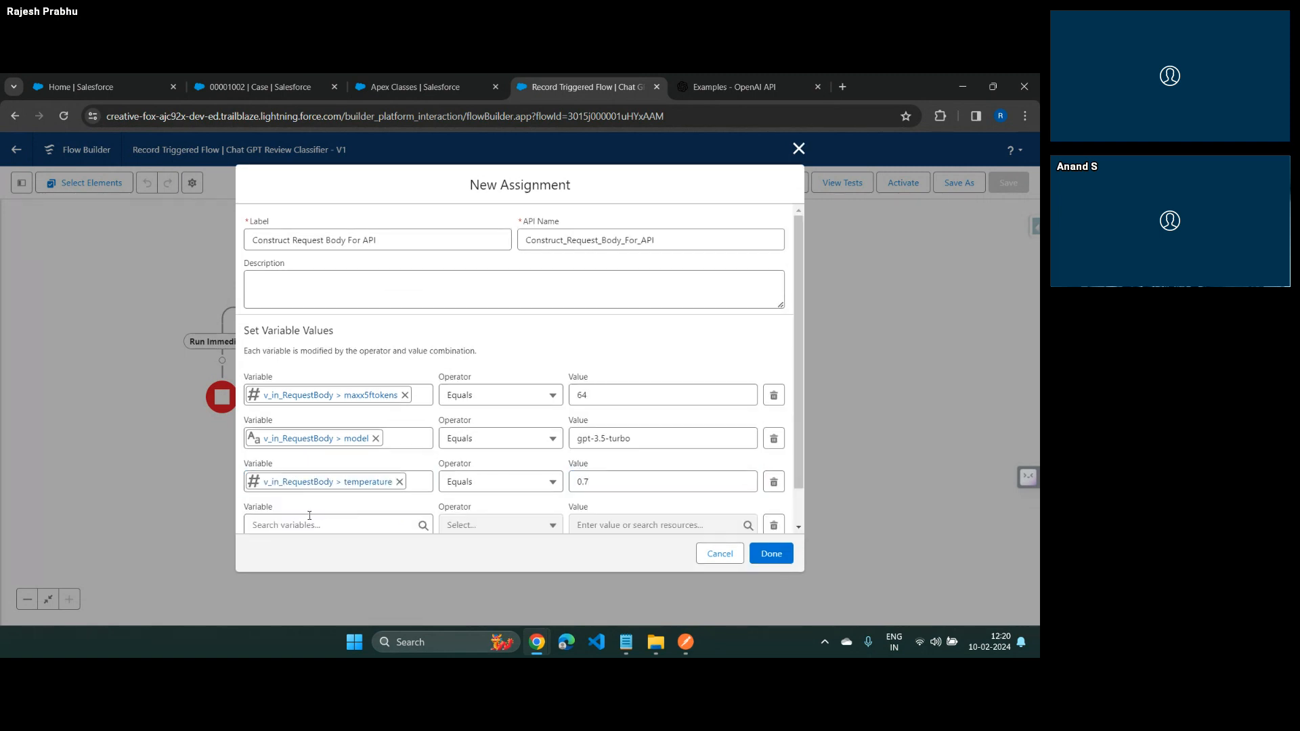
click(306, 523)
click(308, 440)
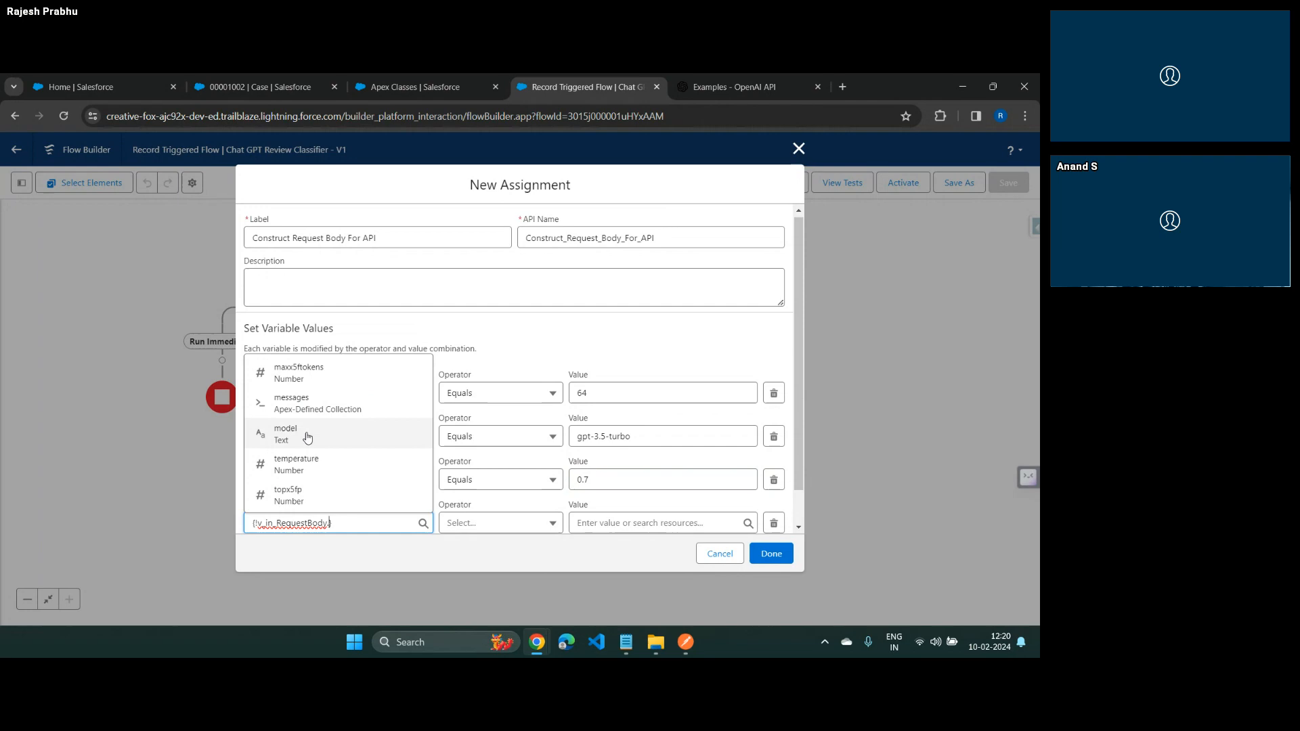
click(303, 500)
key(alt+Tab)
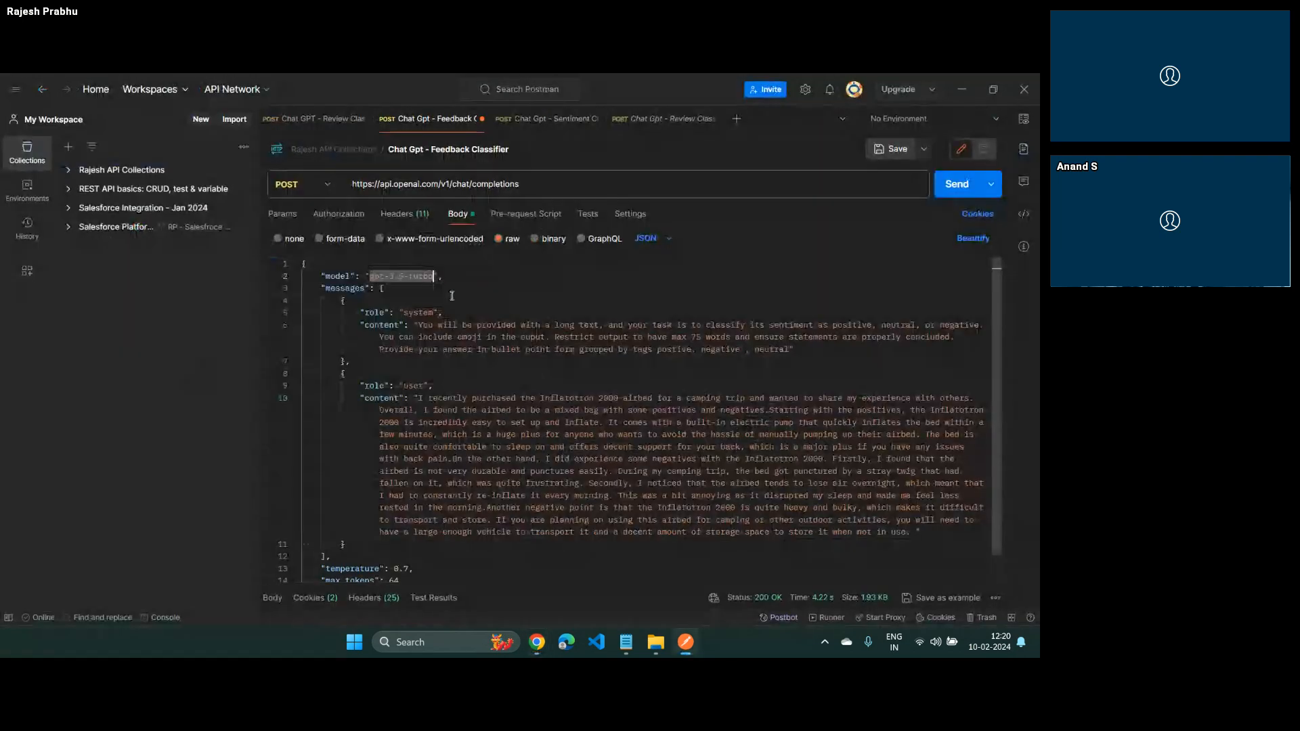
scroll(379, 525, down, 1)
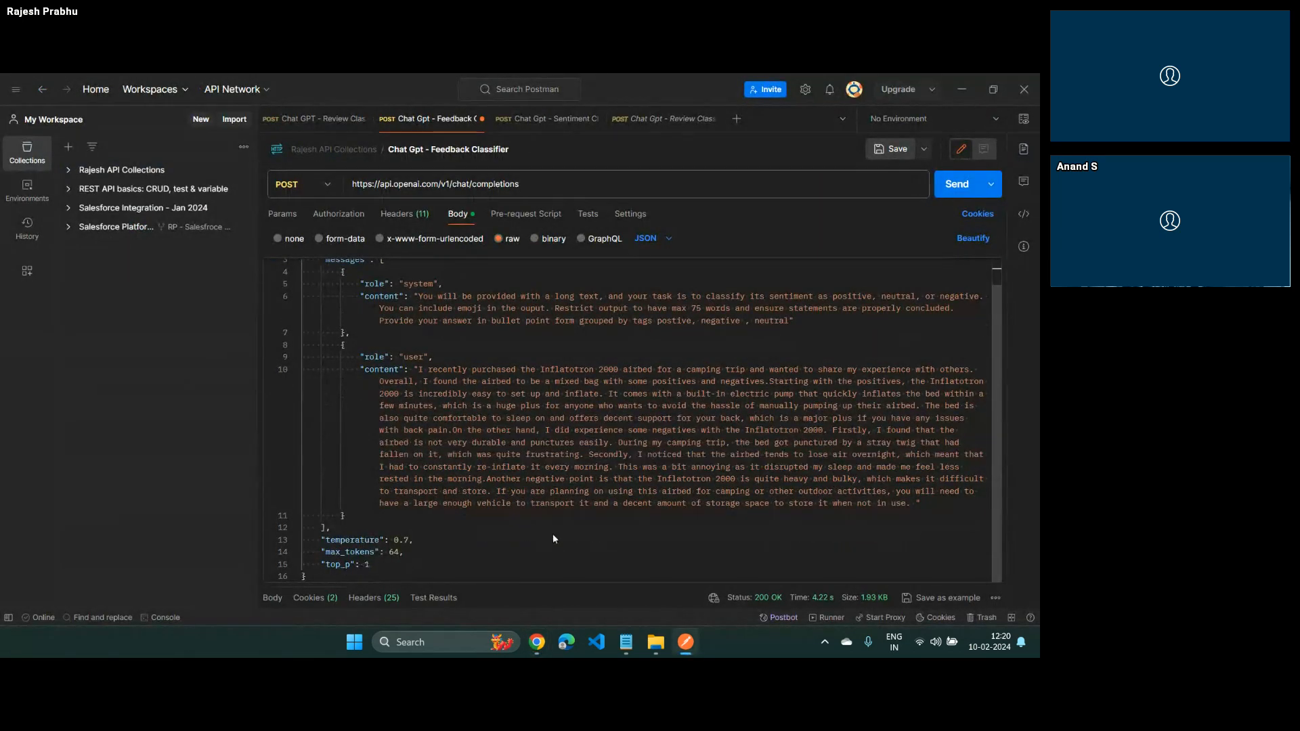
key(alt+Tab)
click(661, 527)
text(1)
scroll(631, 442, down, 1)
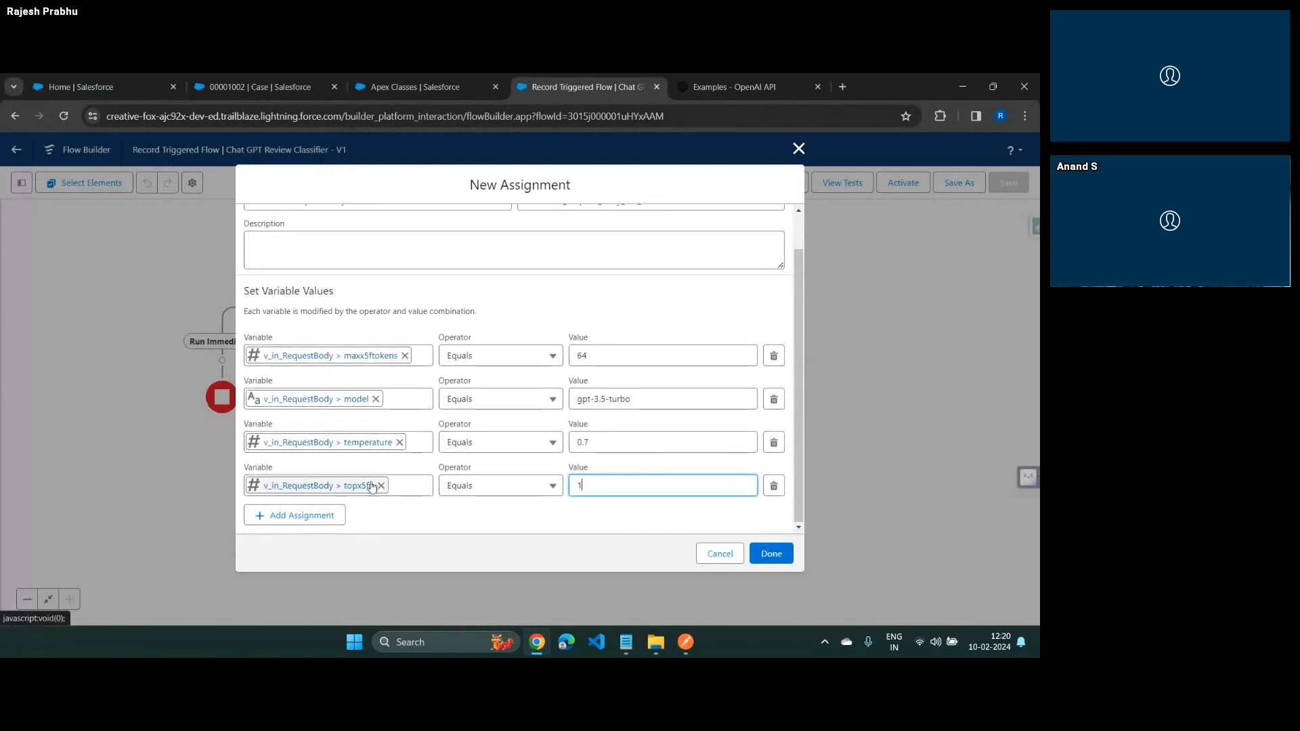
click(778, 551)
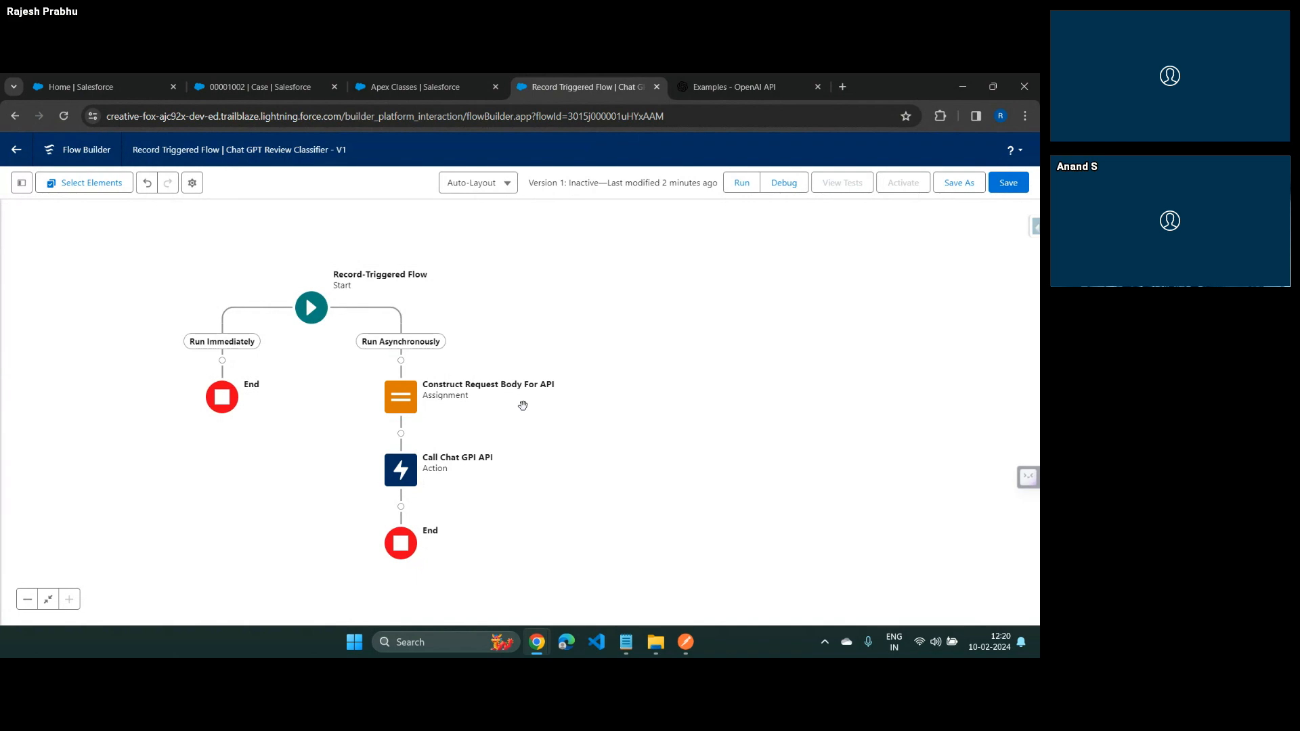
Examine the messages array in the Postman request body, including its system and user objects with role and content
key(alt+Tab)
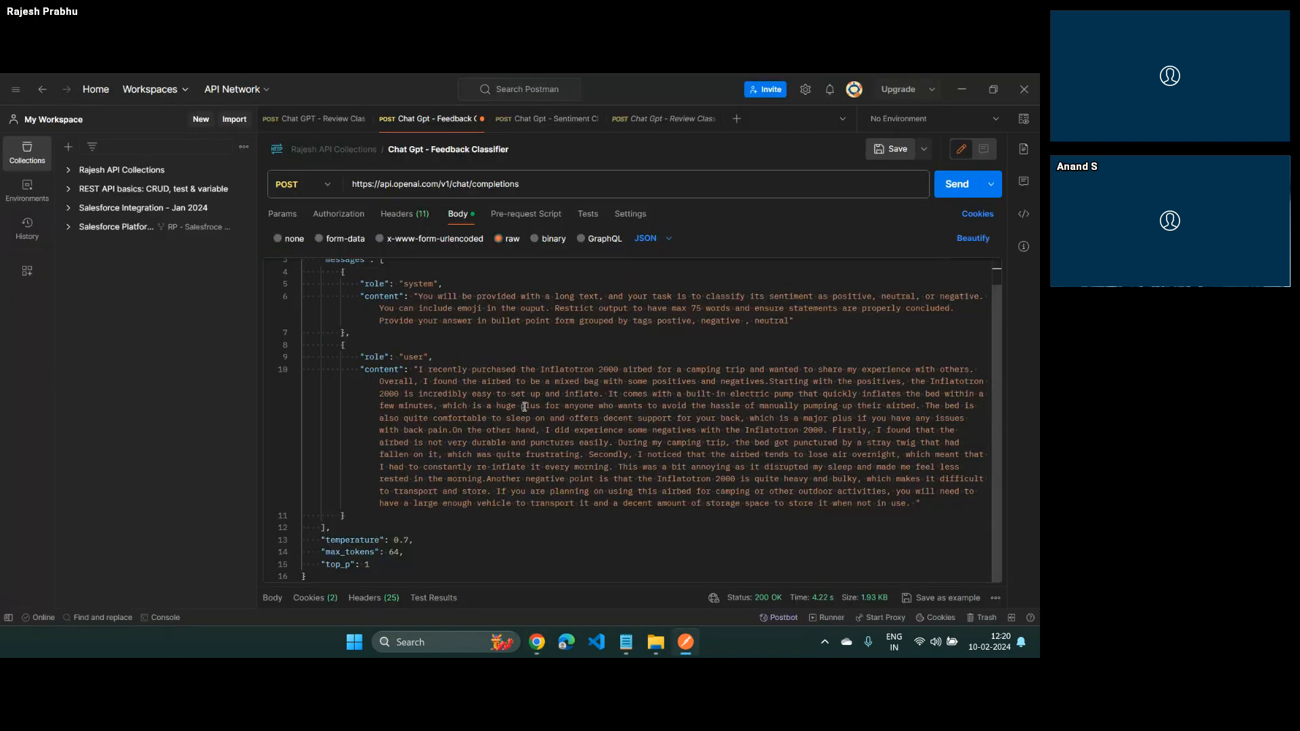
scroll(525, 407, up, 1)
drag(322, 287, 537, 542)
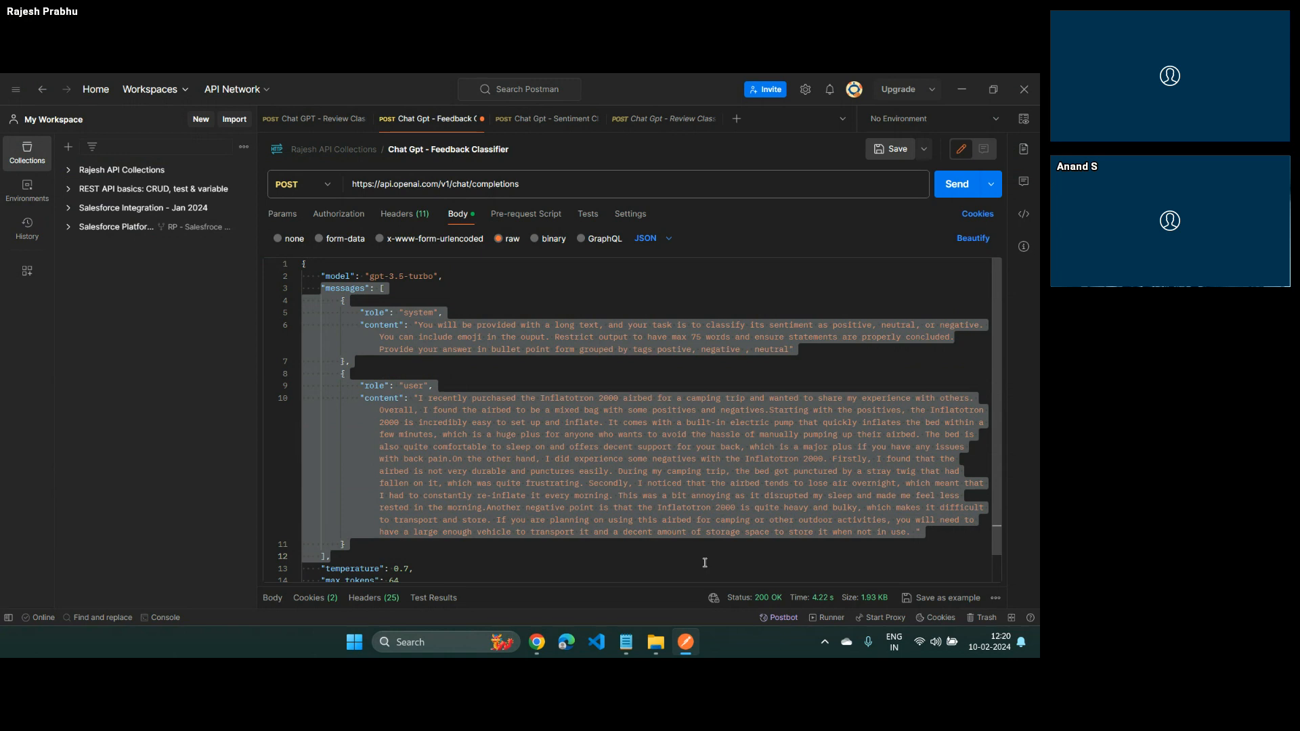
click(344, 303)
drag(336, 300, 362, 542)
click(342, 375)
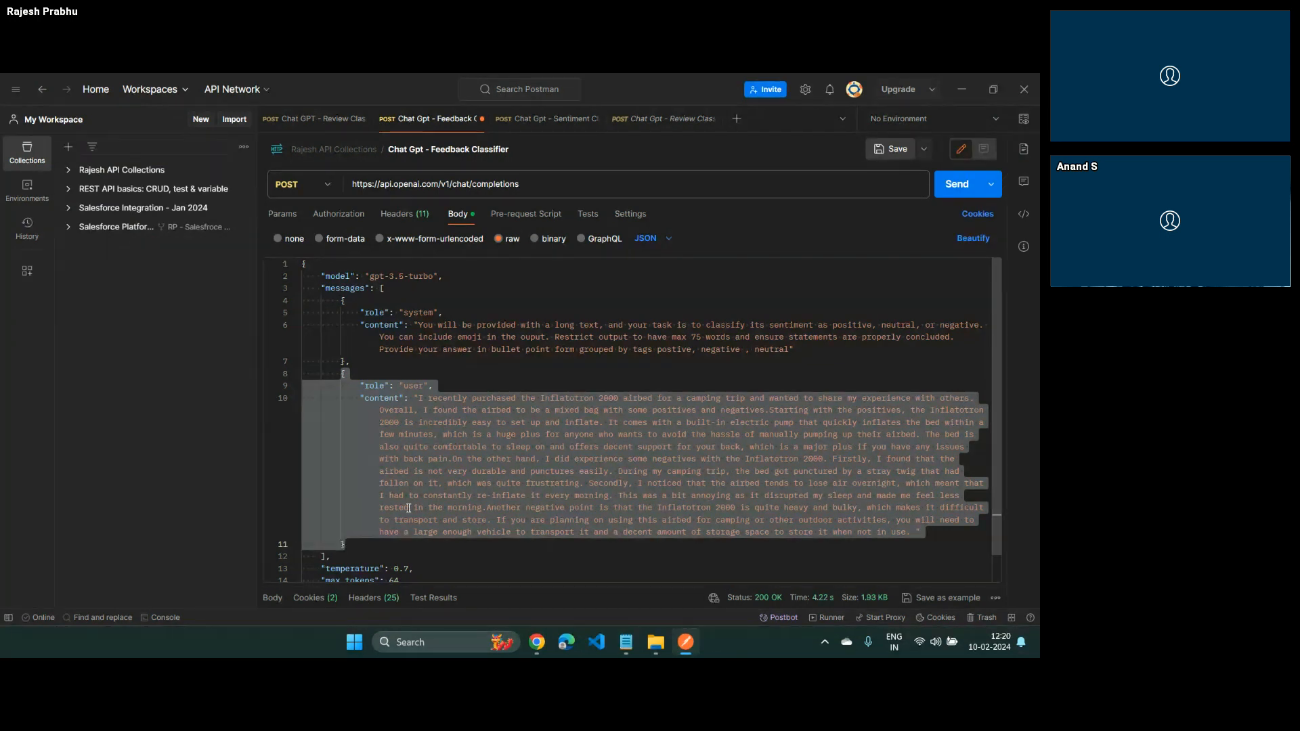
click(343, 299)
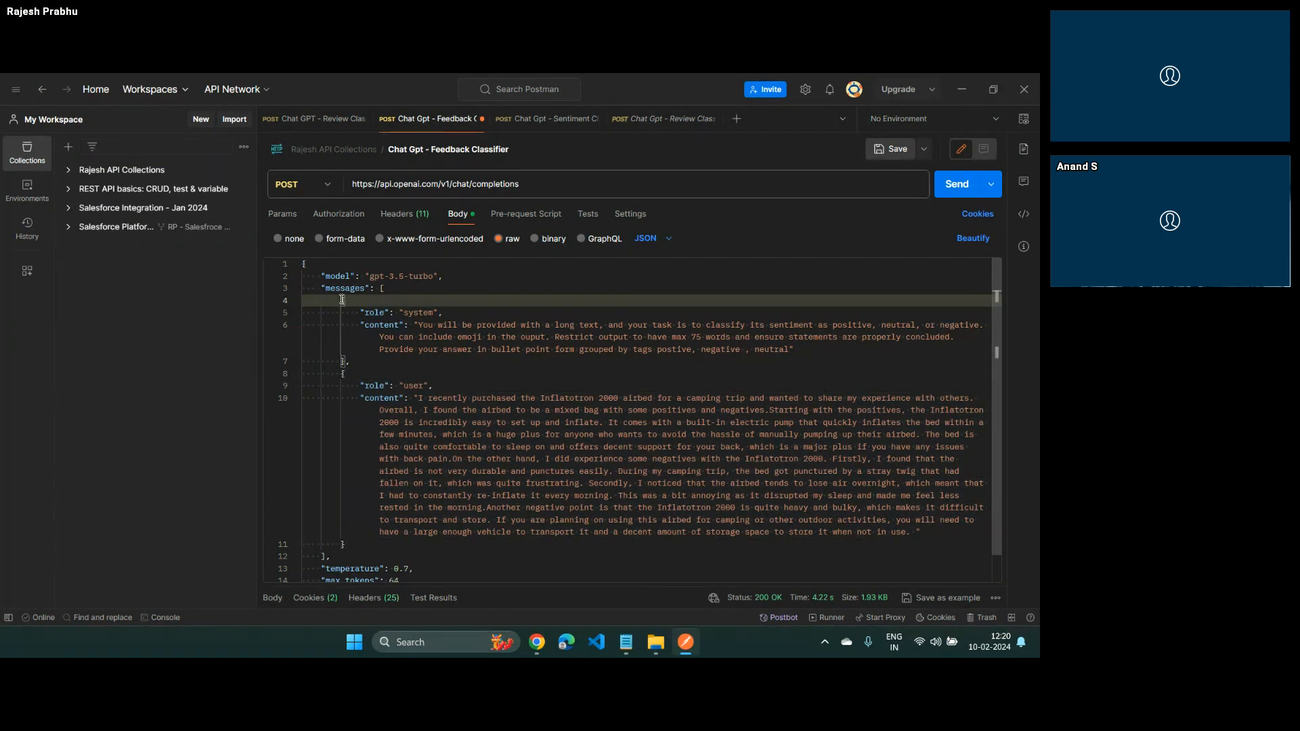
drag(343, 300, 355, 353)
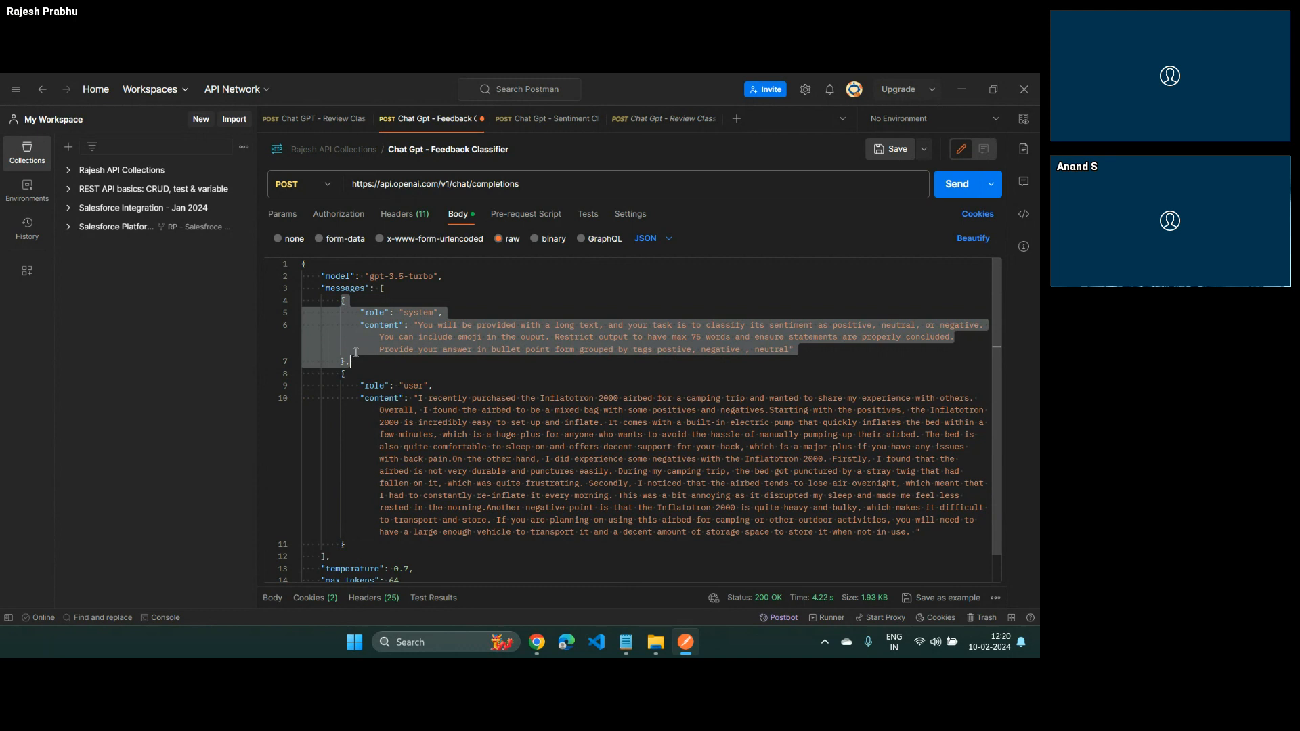
double_click(358, 290)
drag(343, 373, 359, 546)
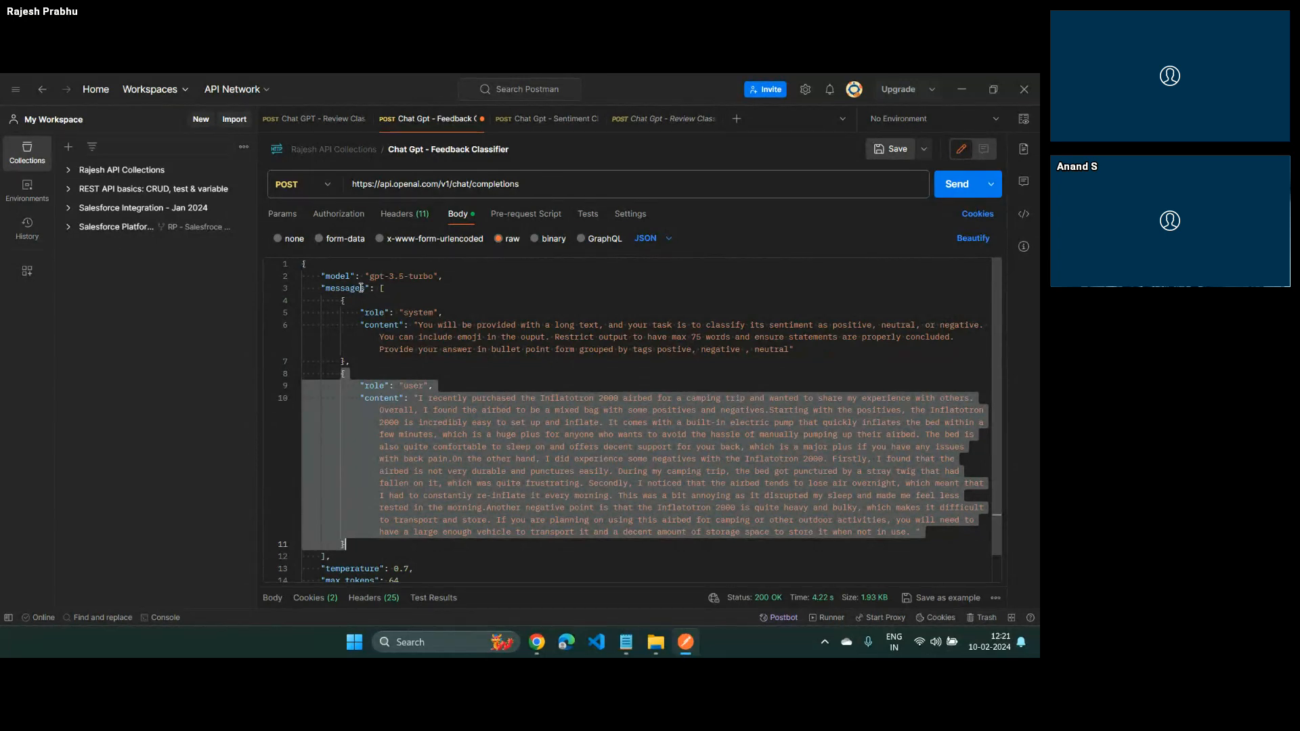
key(alt+Tab)
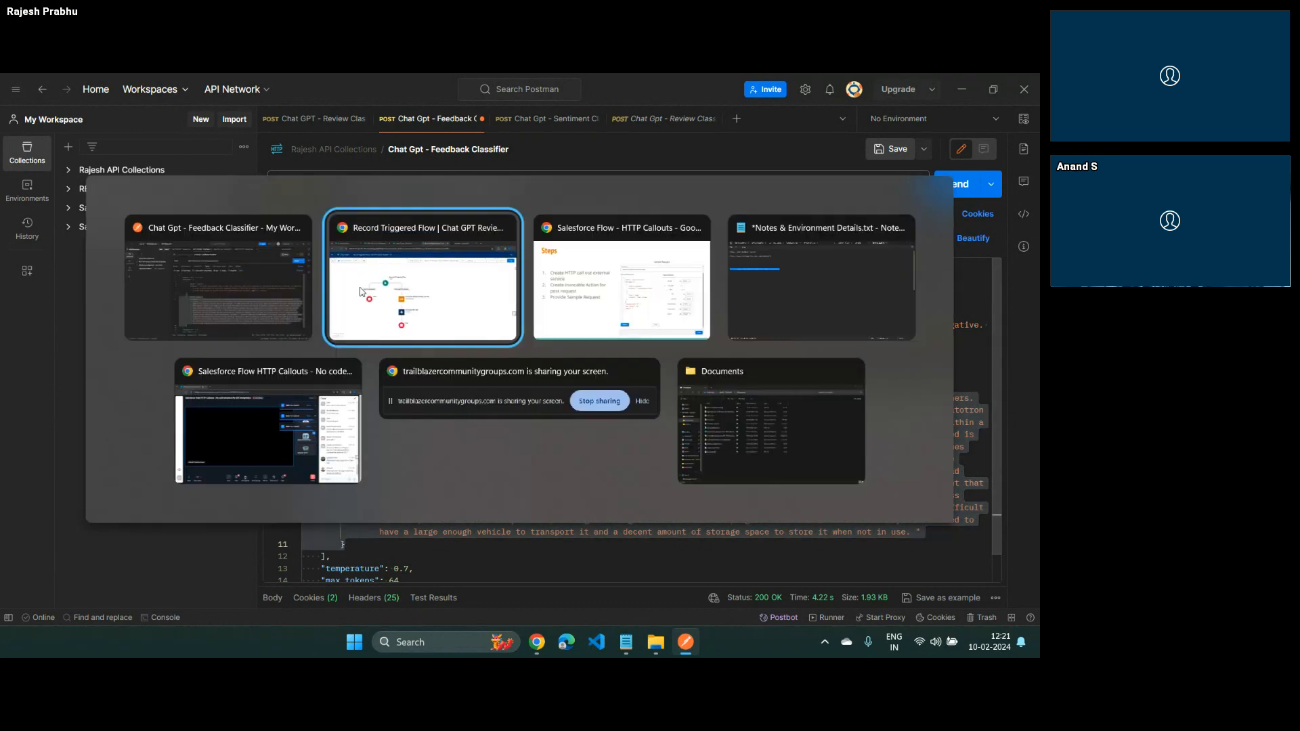
key(Right)
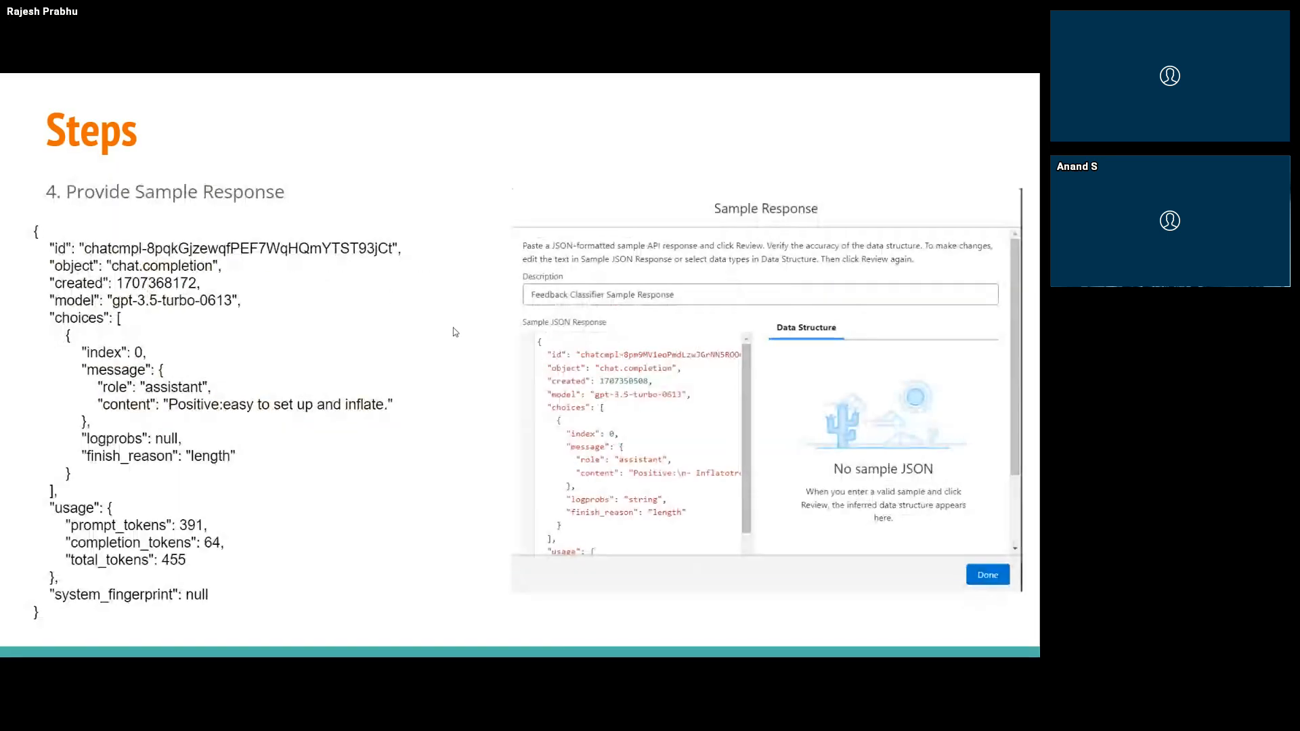
key(Right)
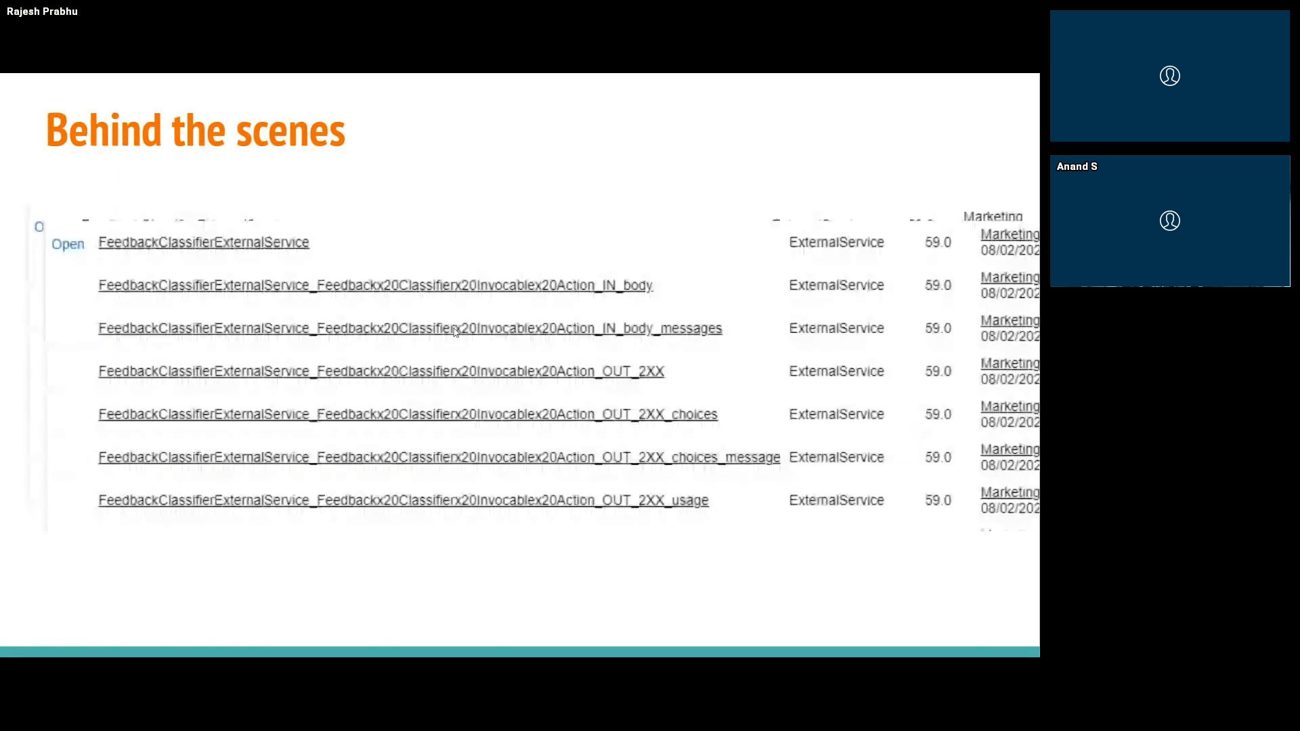
key(Right)
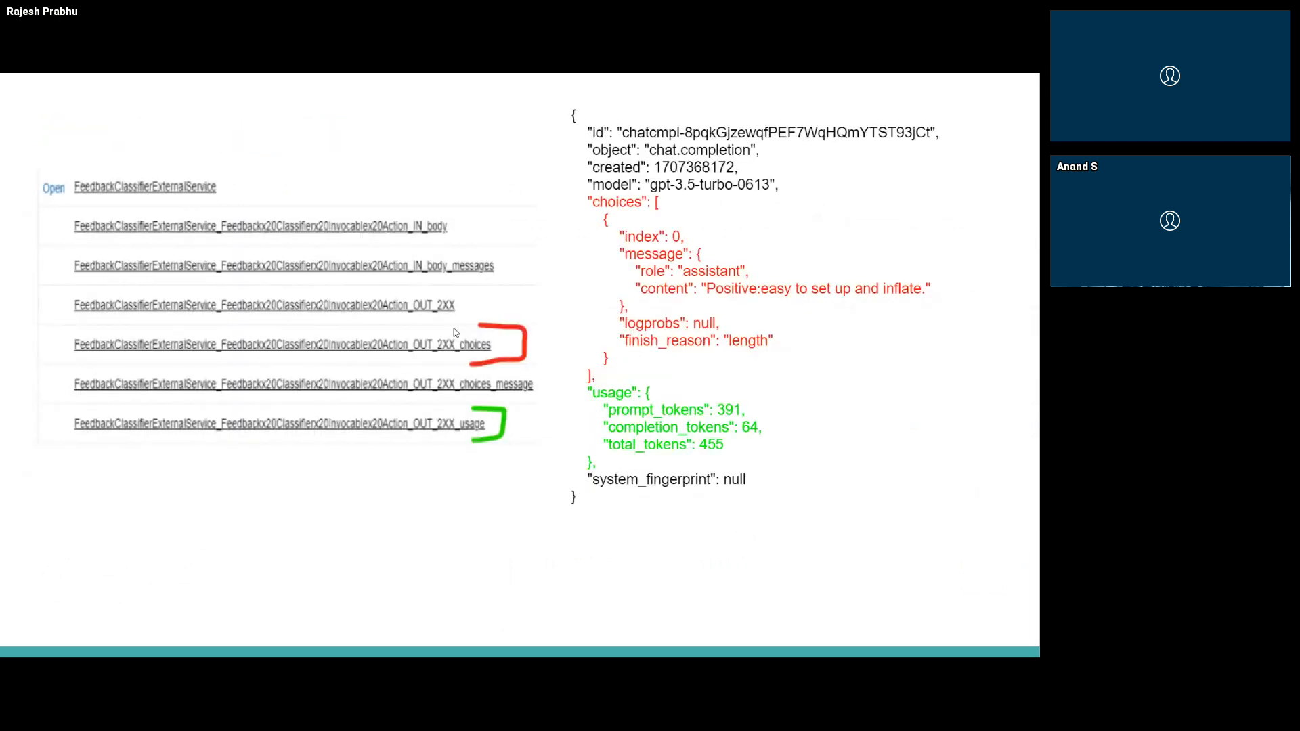
key(Left)
key(Left)
key(alt+Tab)
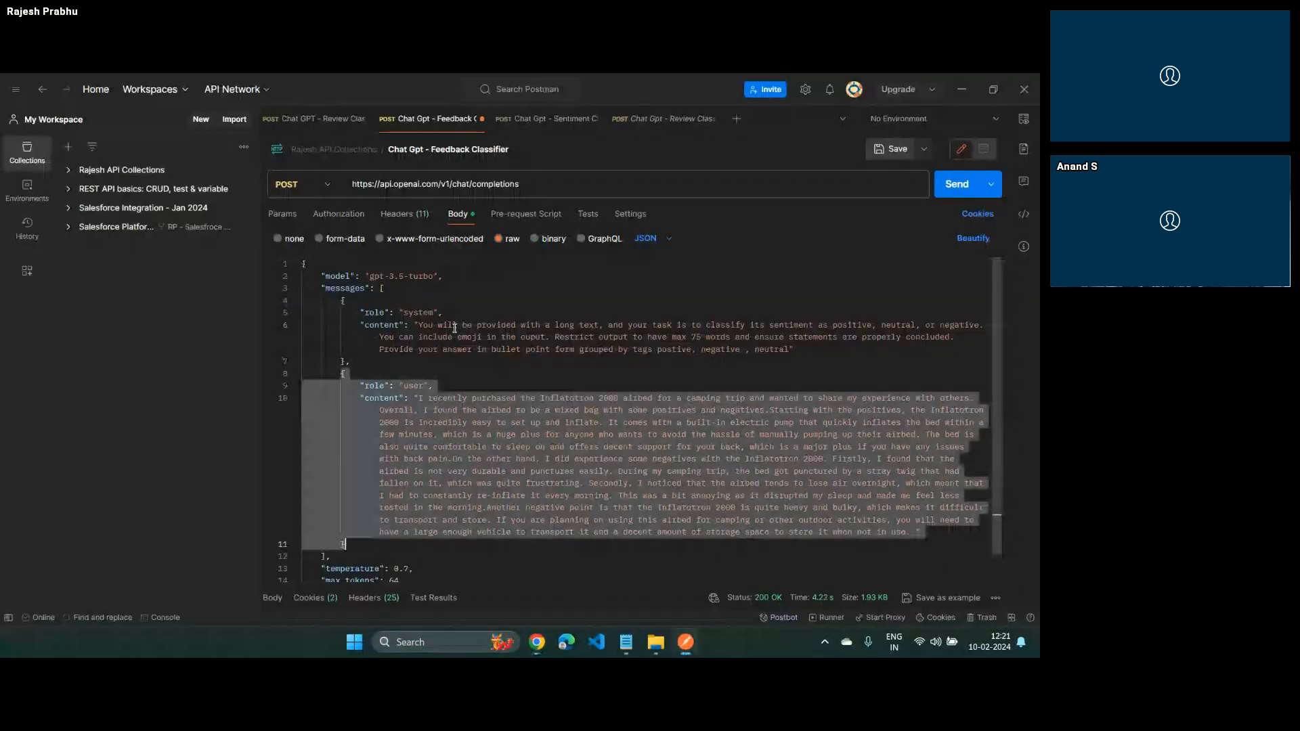
Open the dynamic Apex class FeedbackClassifierExternalService_FeedbackReviewerInvocableAction_IN_body_messages from the Apex Classes list in Salesforce Setup
key(alt+Tab)
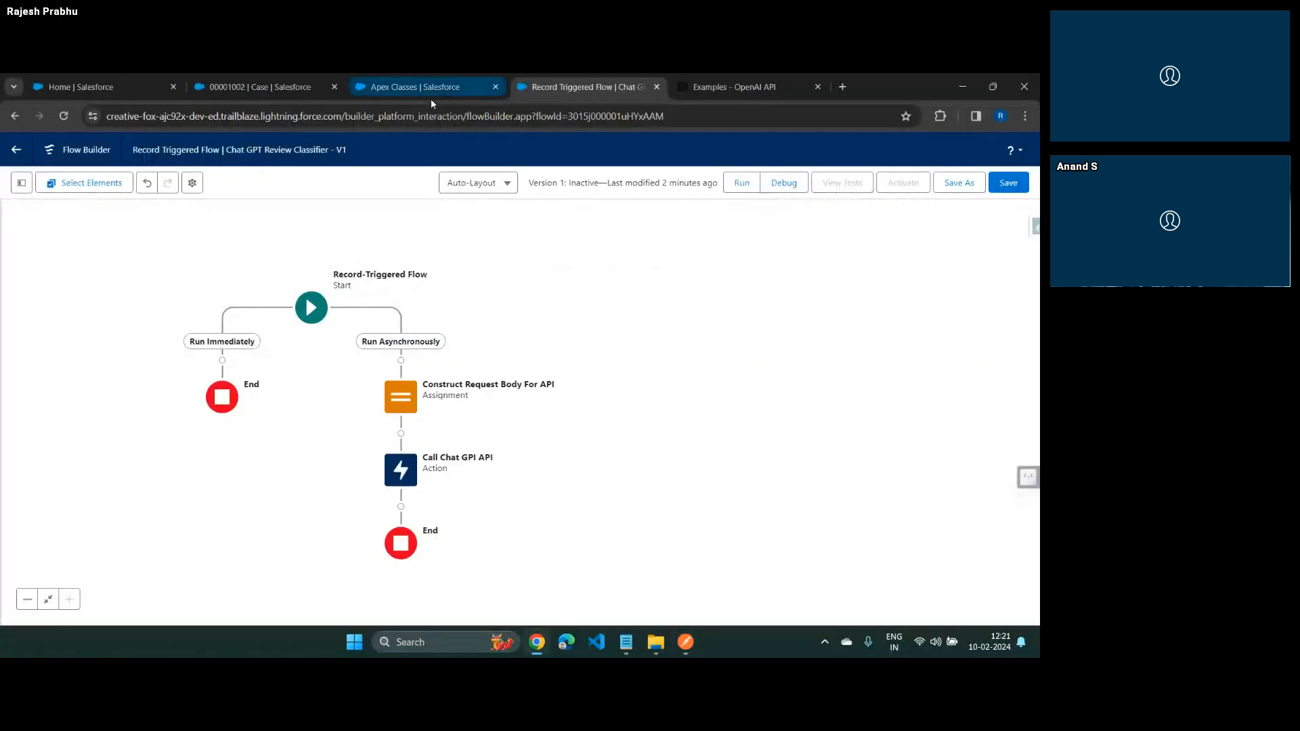
click(395, 84)
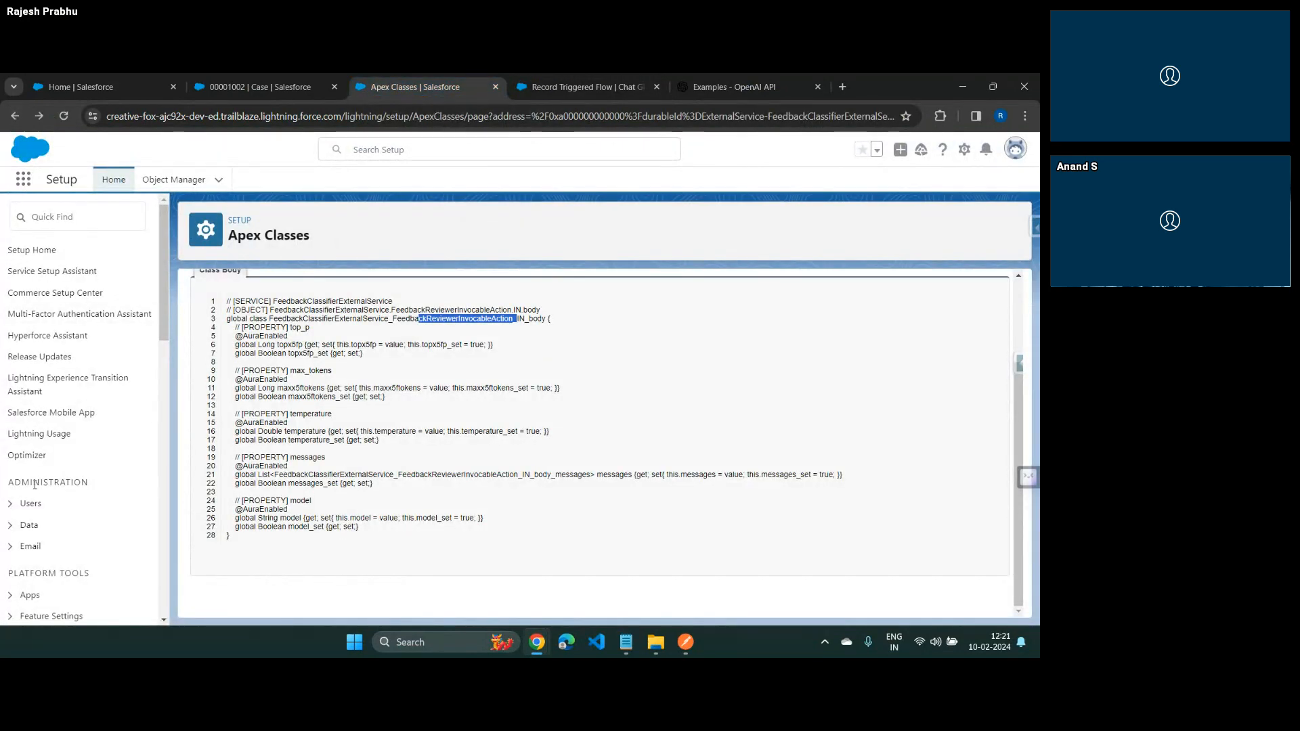
scroll(209, 369, up, 3)
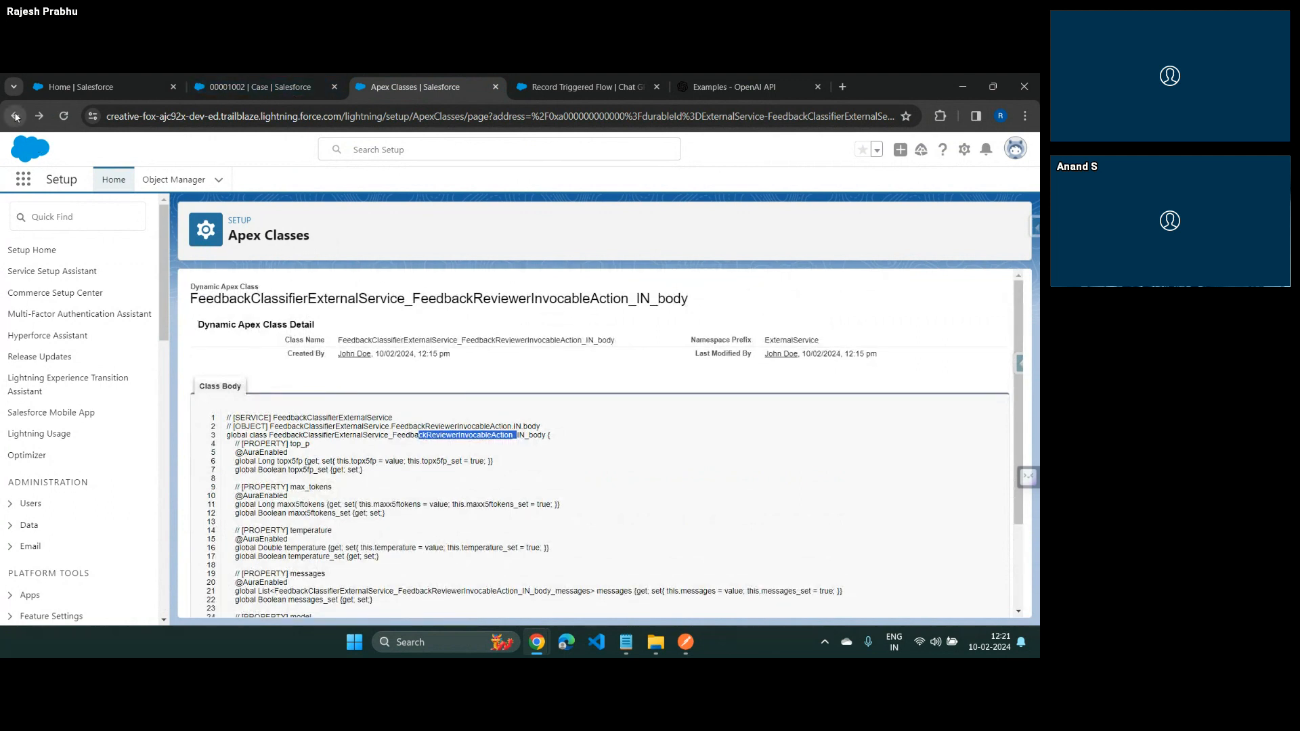
scroll(17, 431, down, 4)
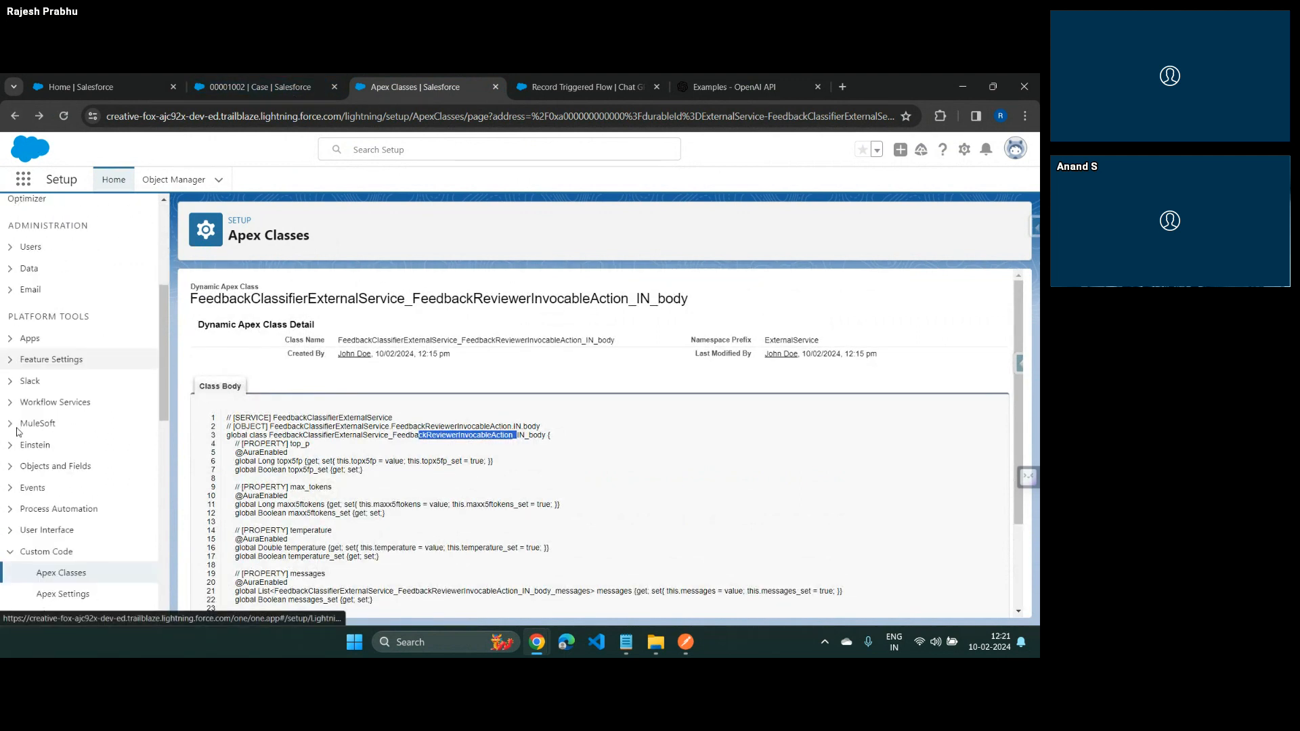
scroll(19, 429, up, 2)
scroll(41, 467, down, 3)
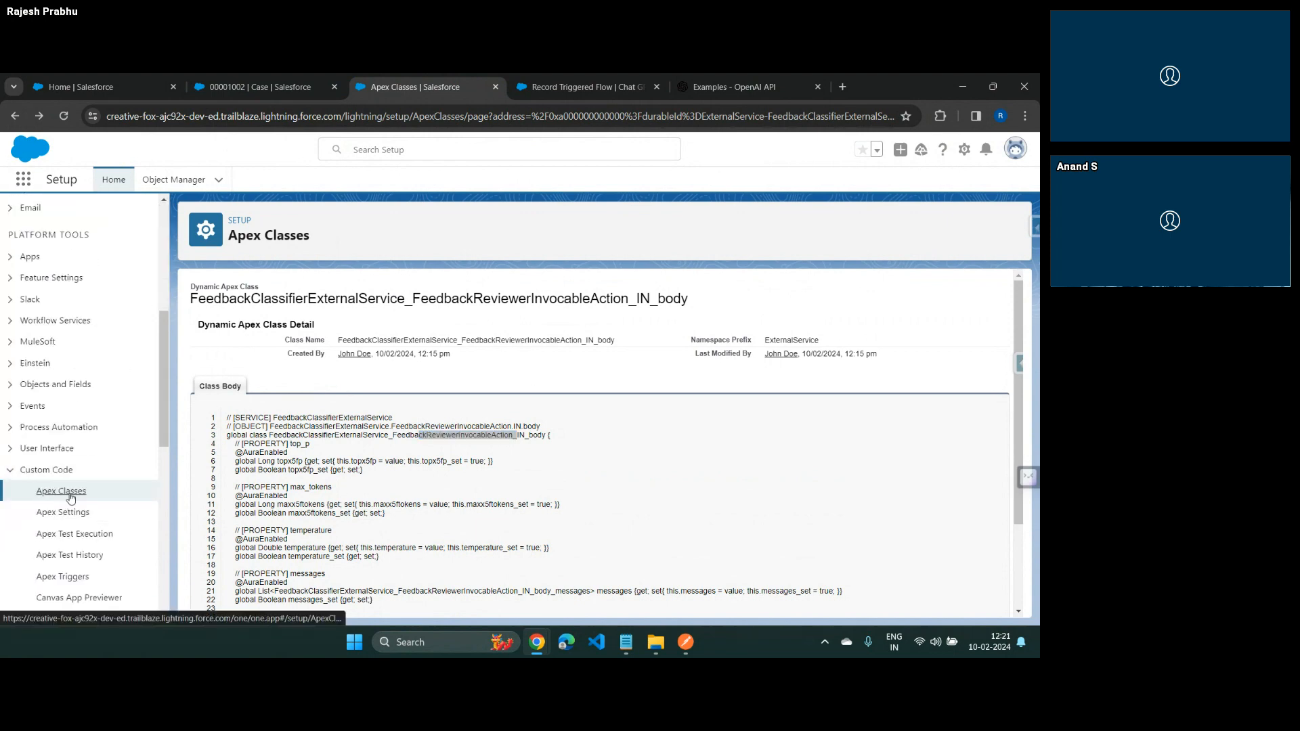
click(70, 497)
scroll(392, 405, down, 4)
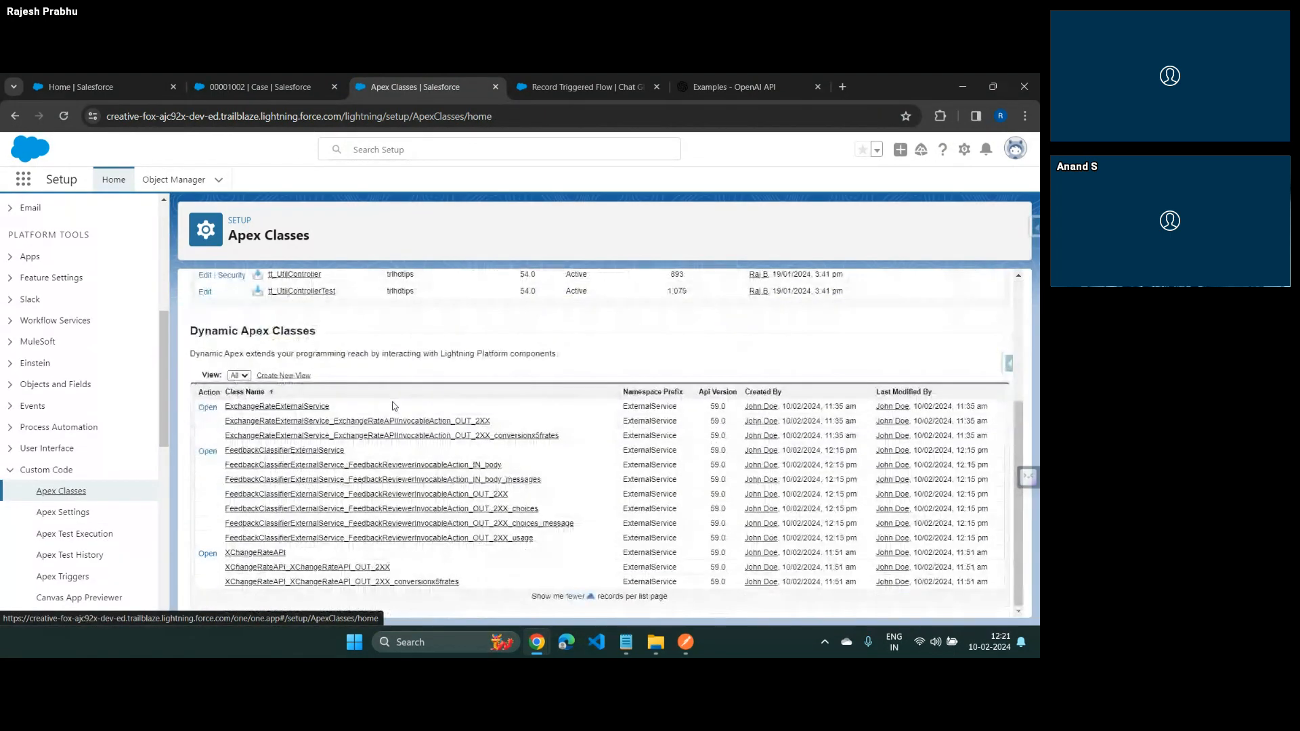
click(510, 482)
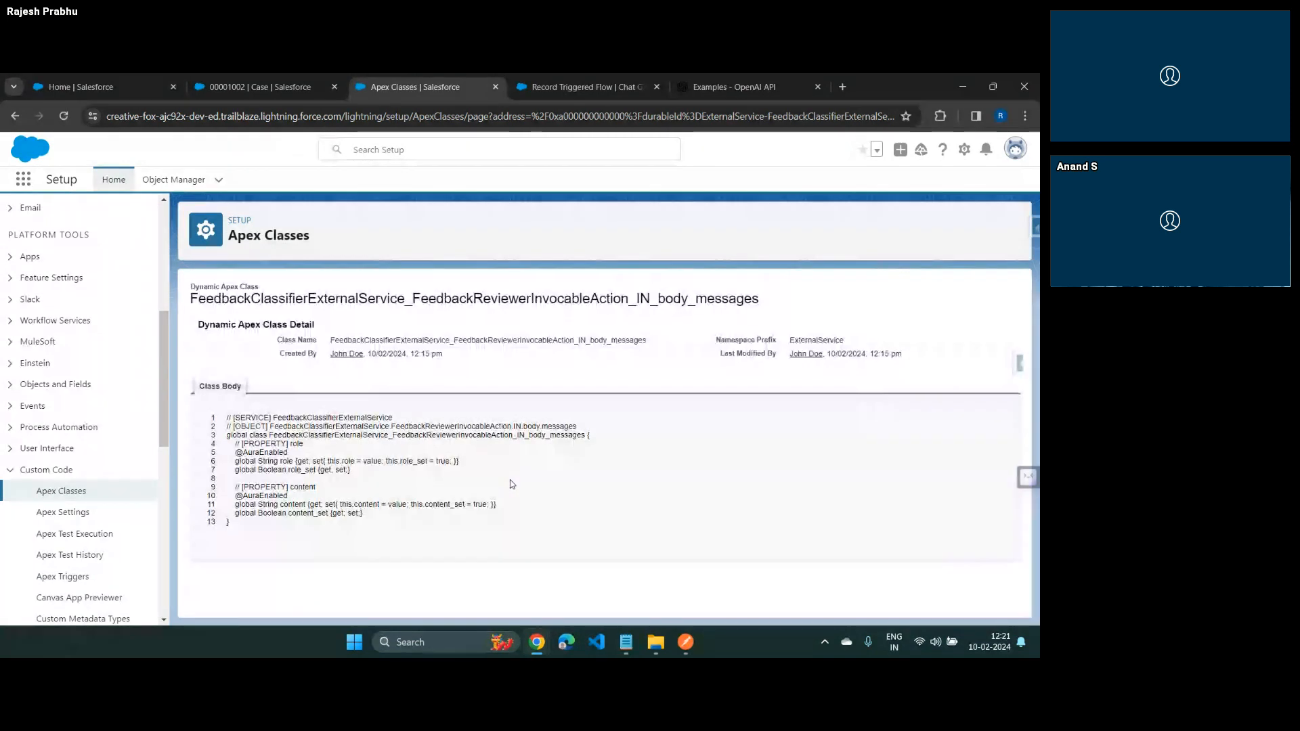
Examine the role and content properties in the class body and compare them with the messages objects in the Postman request
drag(226, 458, 363, 514)
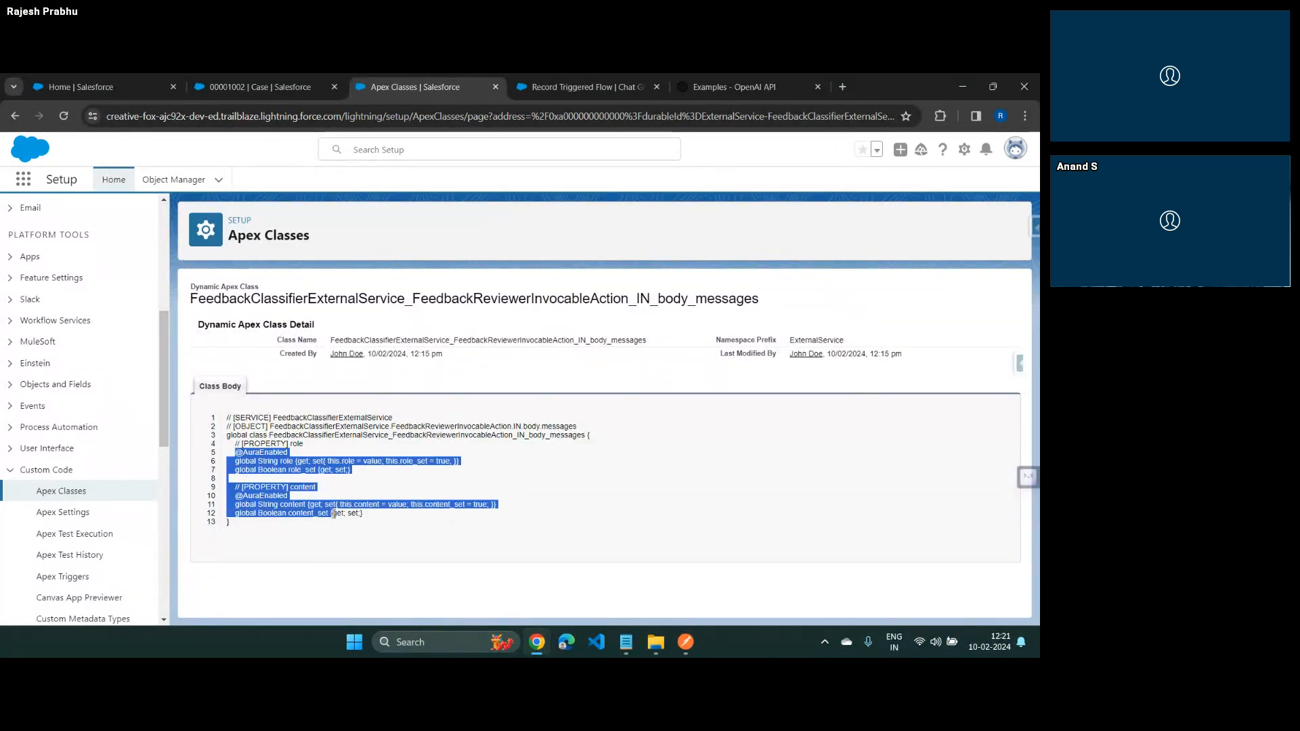
click(295, 461)
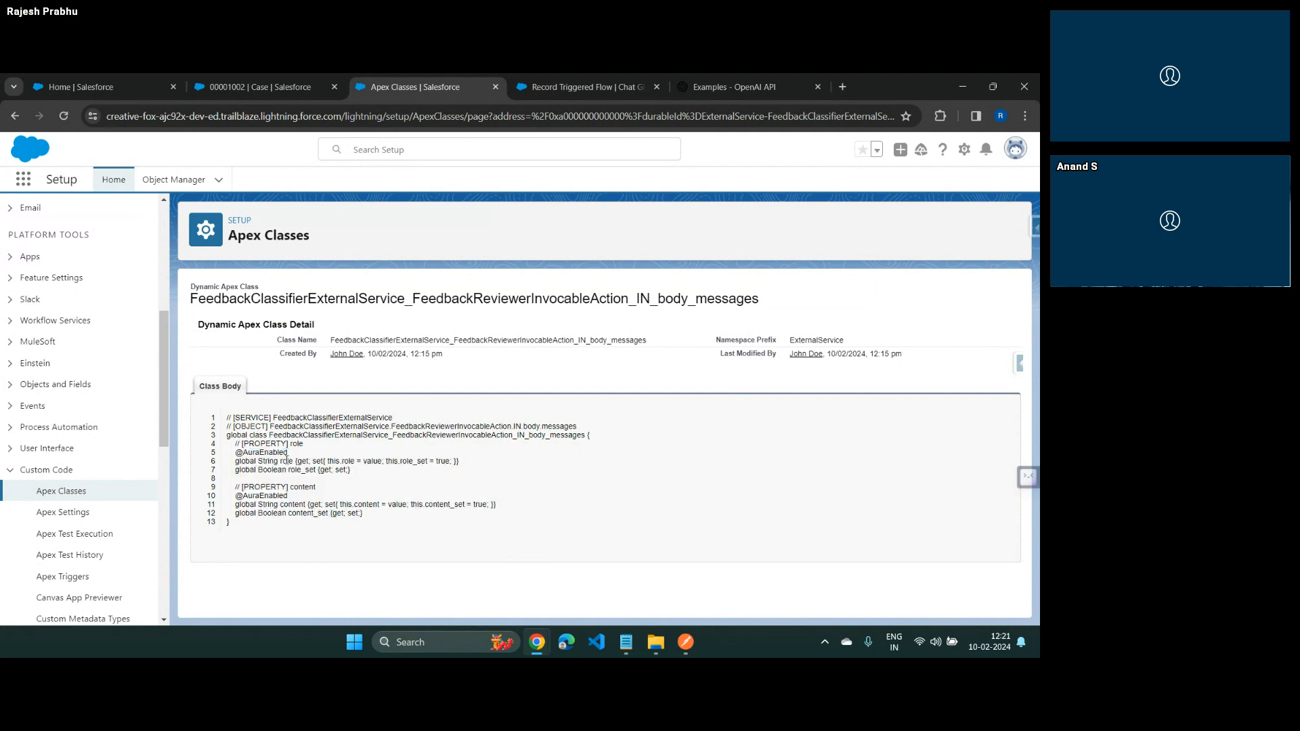
double_click(302, 504)
key(alt+Tab)
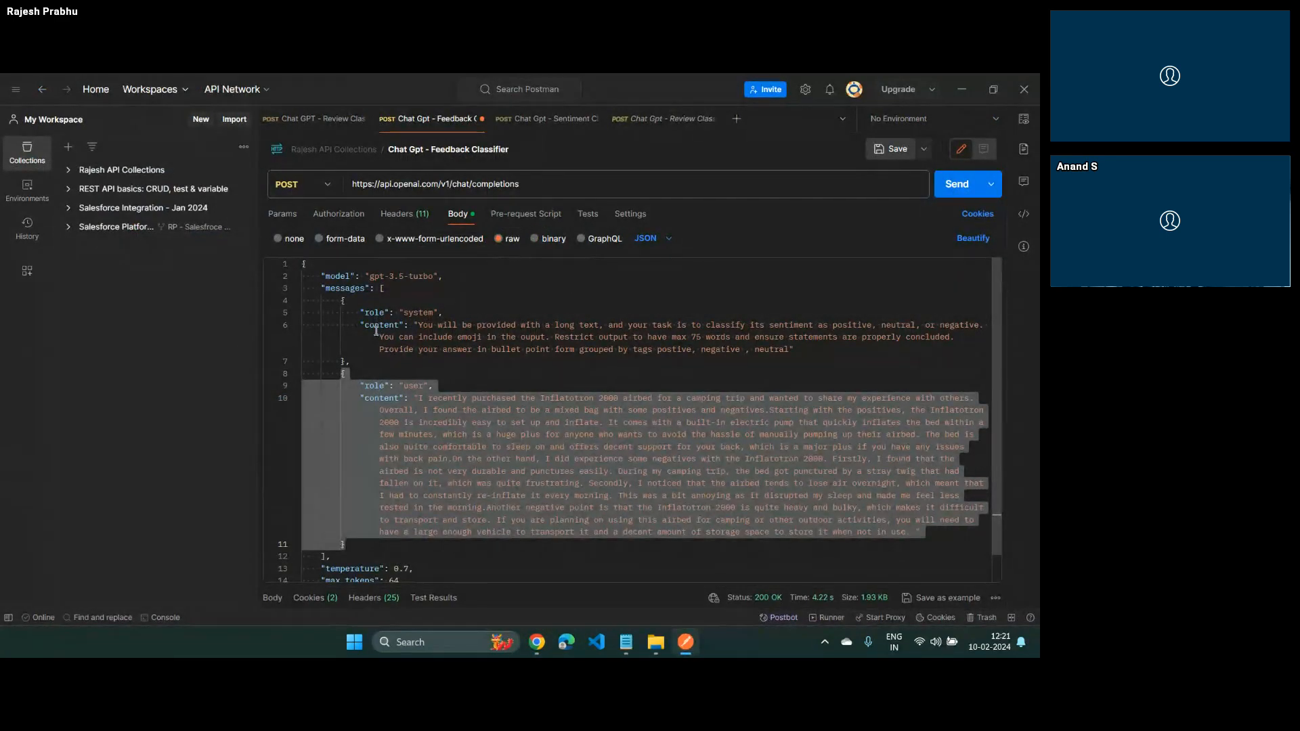
key(alt+Tab)
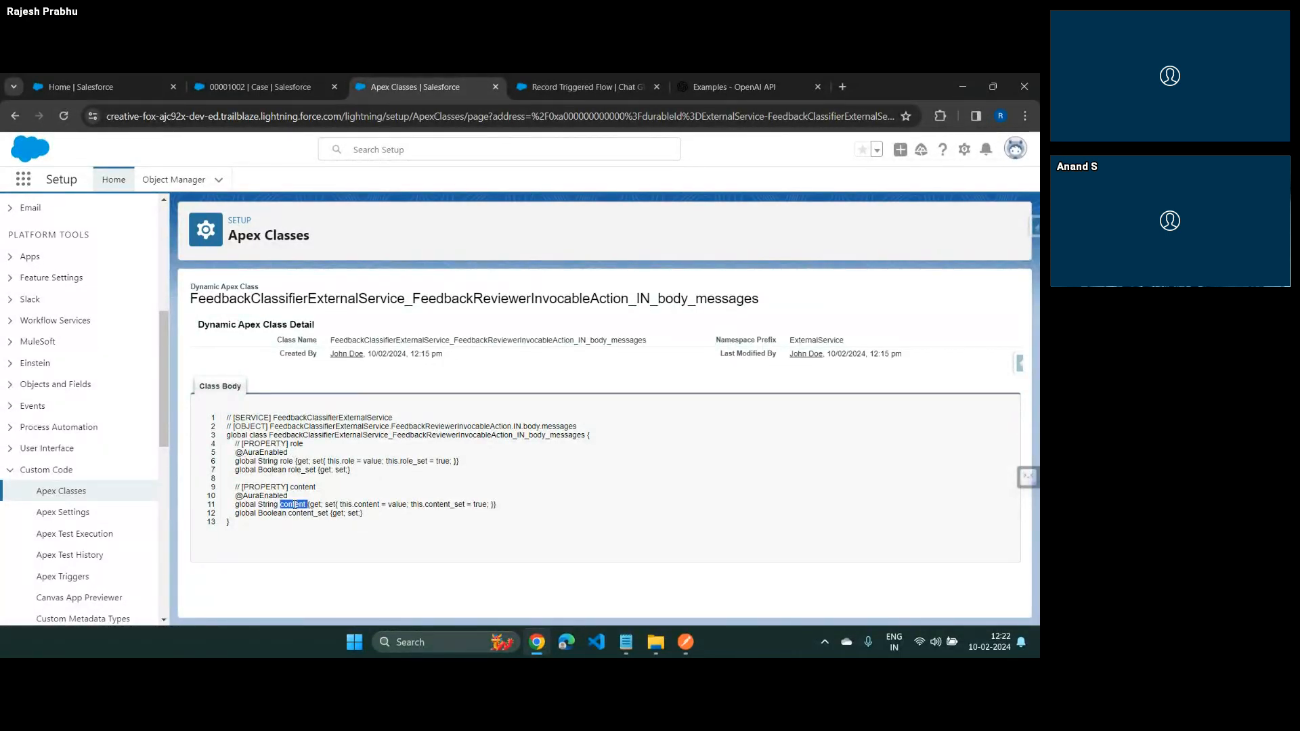
Return to the Record Triggered Flow and start a new variable resource with the API name v_in_RequestBody_Message
click(602, 88)
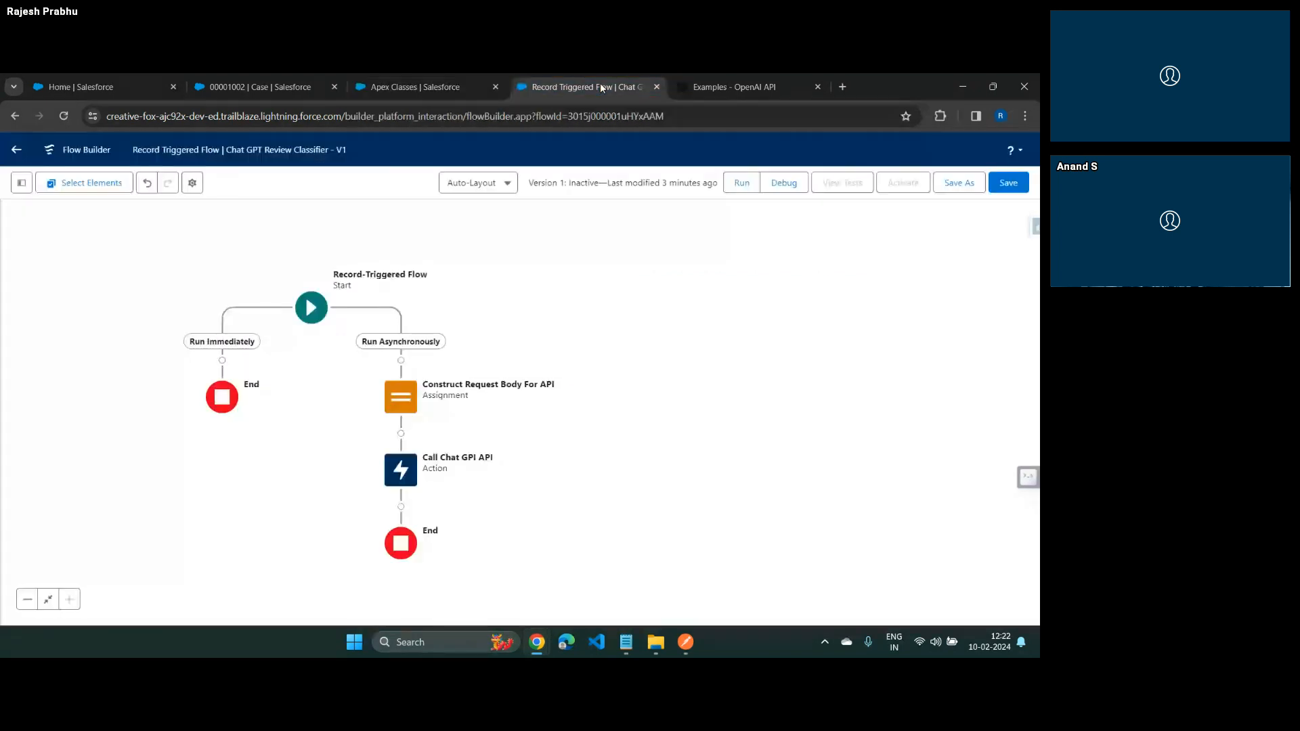
click(20, 182)
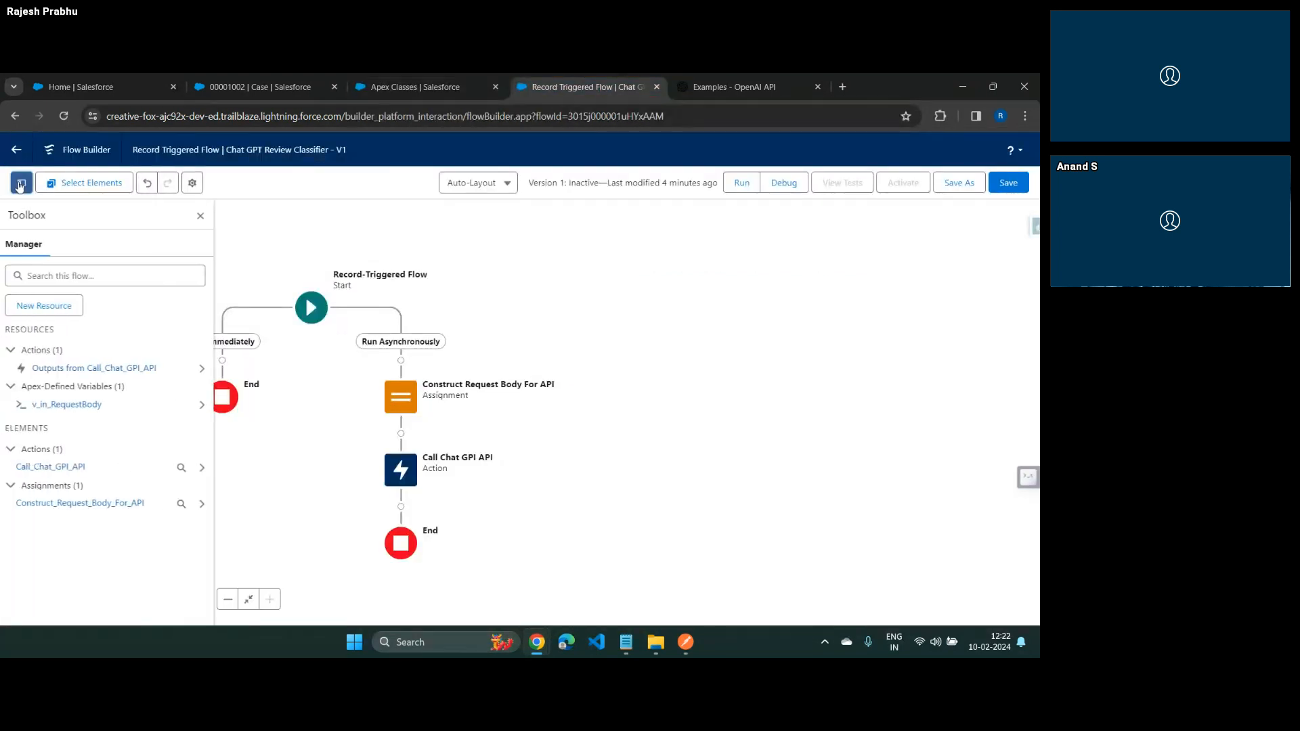
click(56, 311)
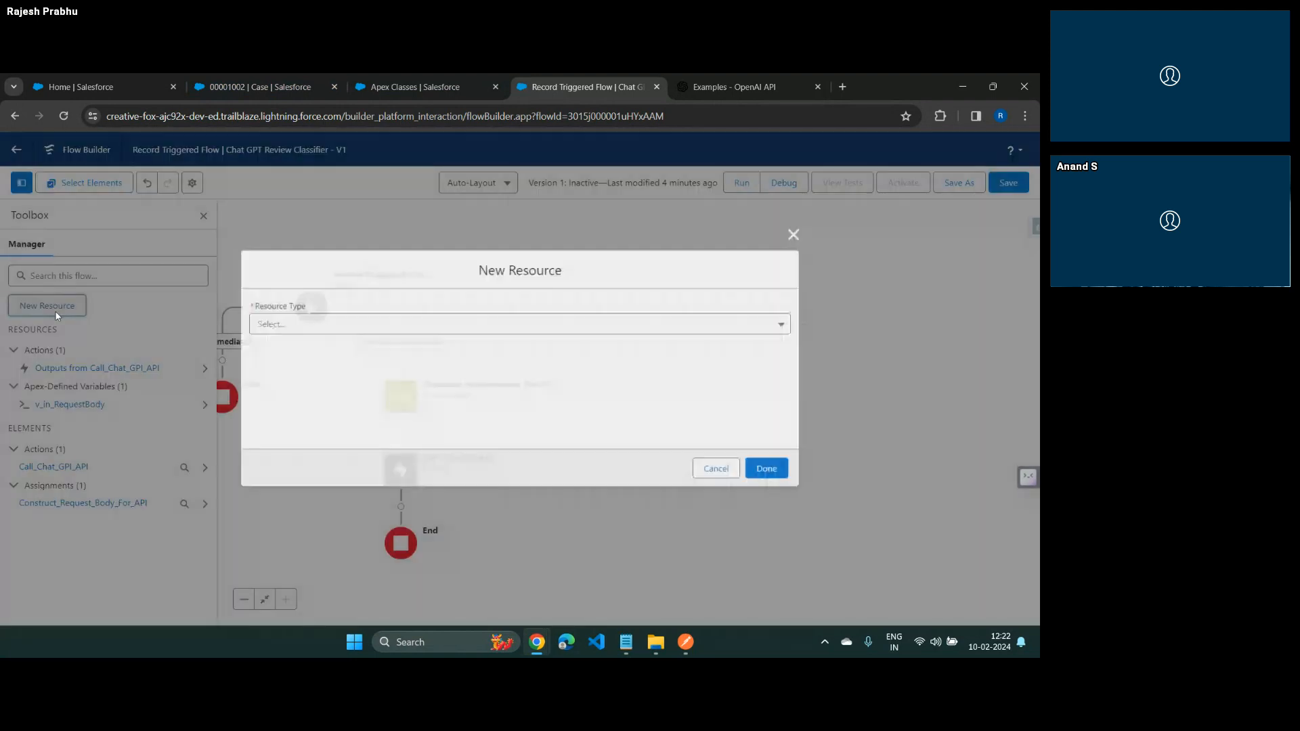
click(406, 325)
click(305, 346)
click(304, 352)
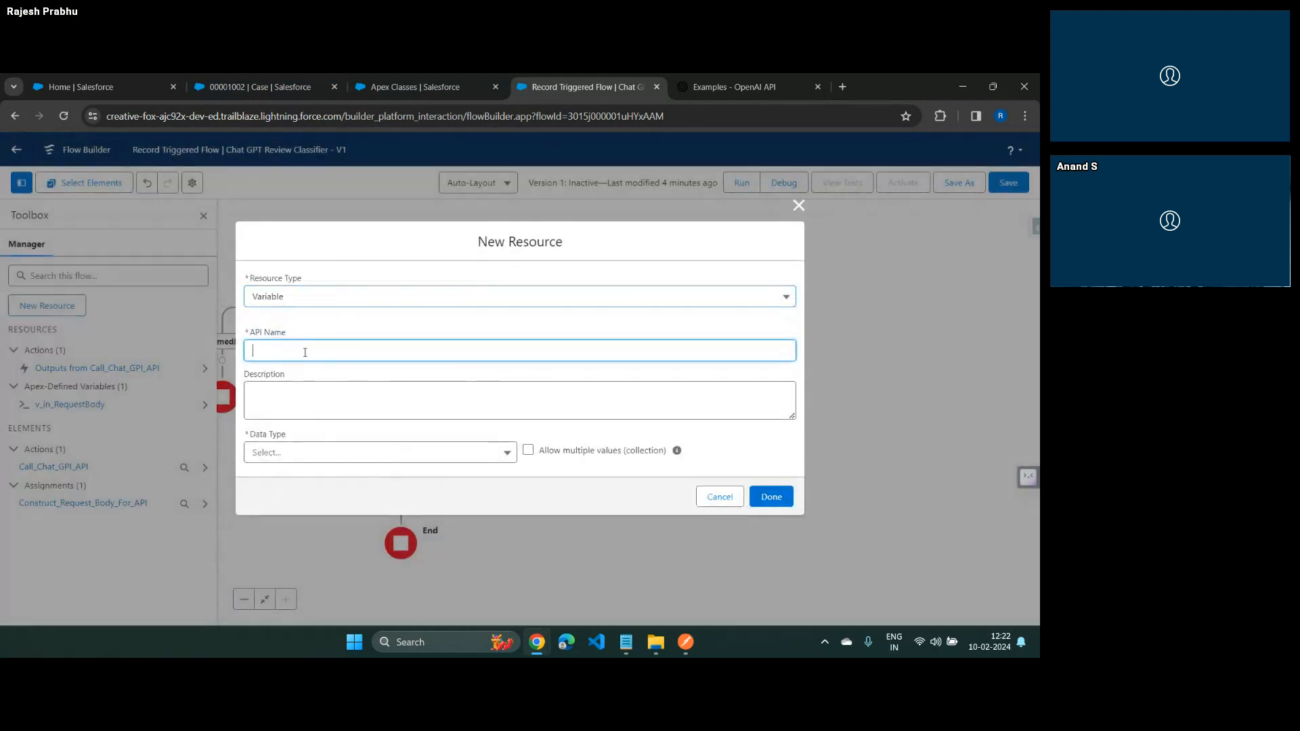
text(v_in_RequestBody_Message)
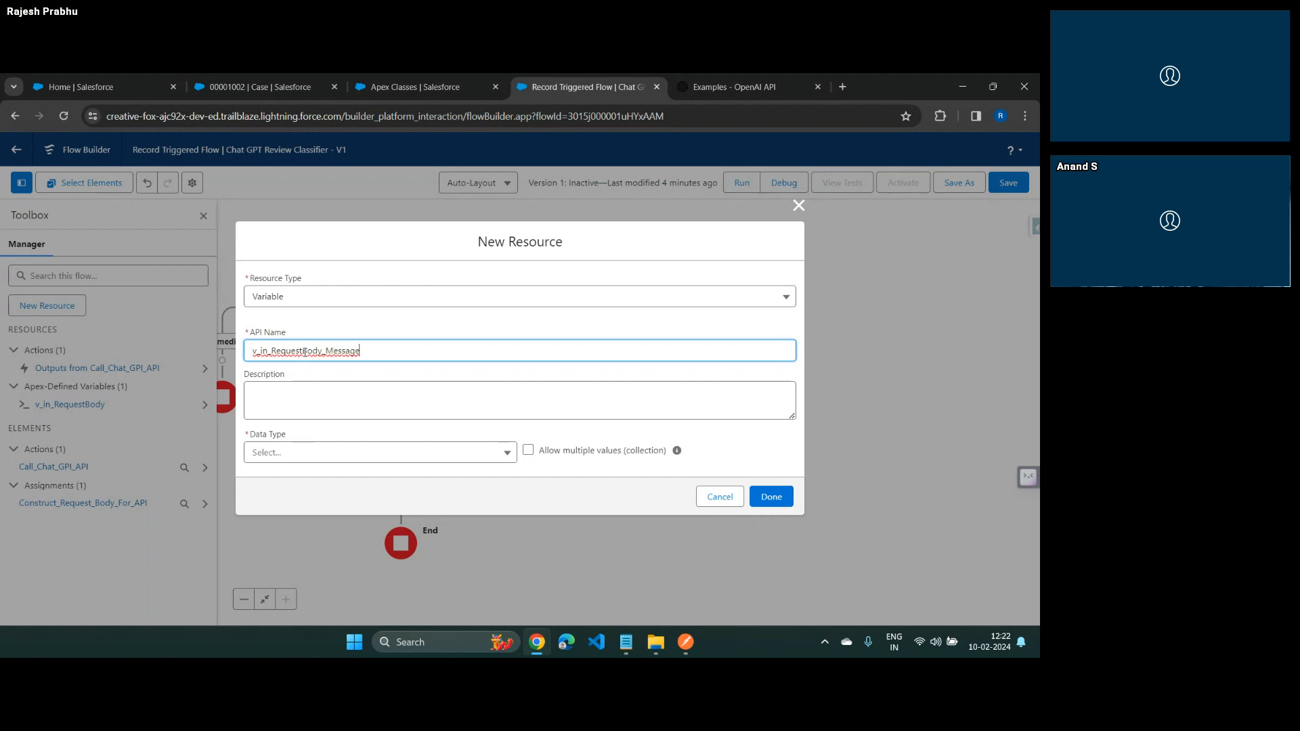
Set the data type of the v_in_RequestBody_Message variable to Apex-Defined
click(308, 452)
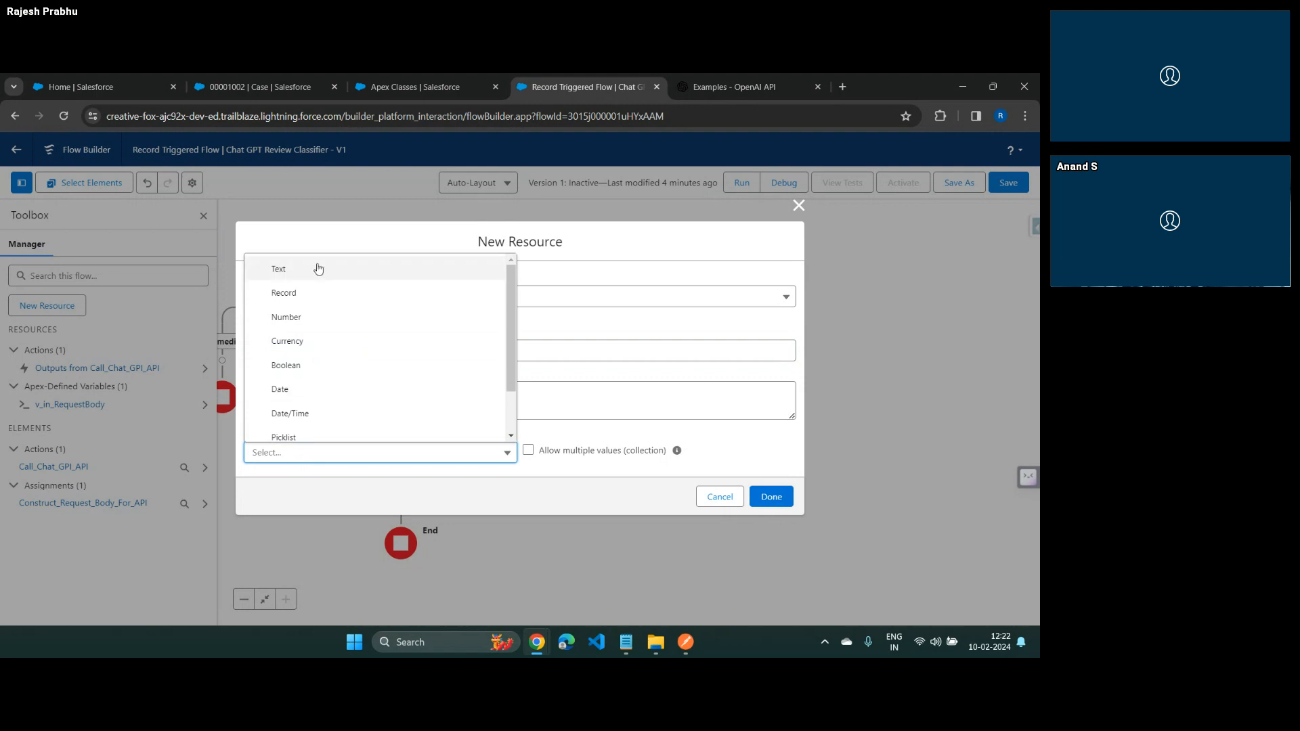
click(307, 295)
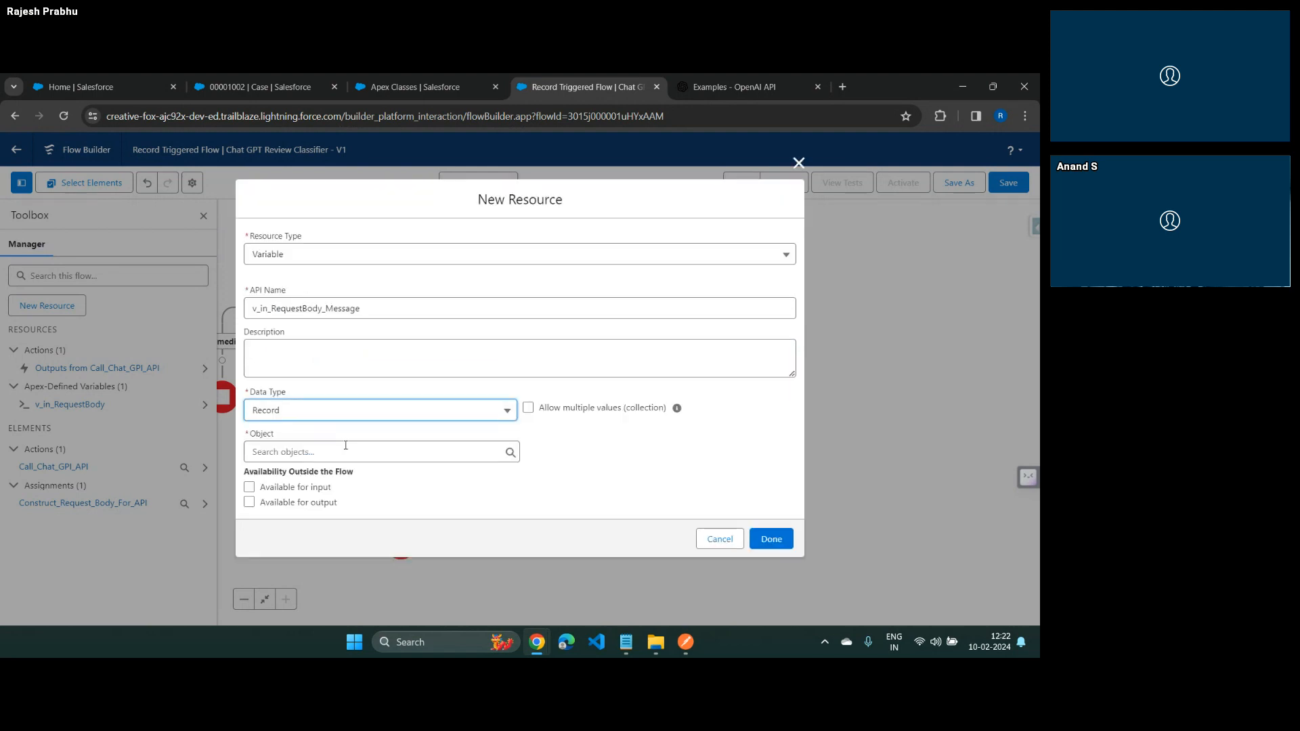
click(340, 408)
scroll(309, 562, down, 2)
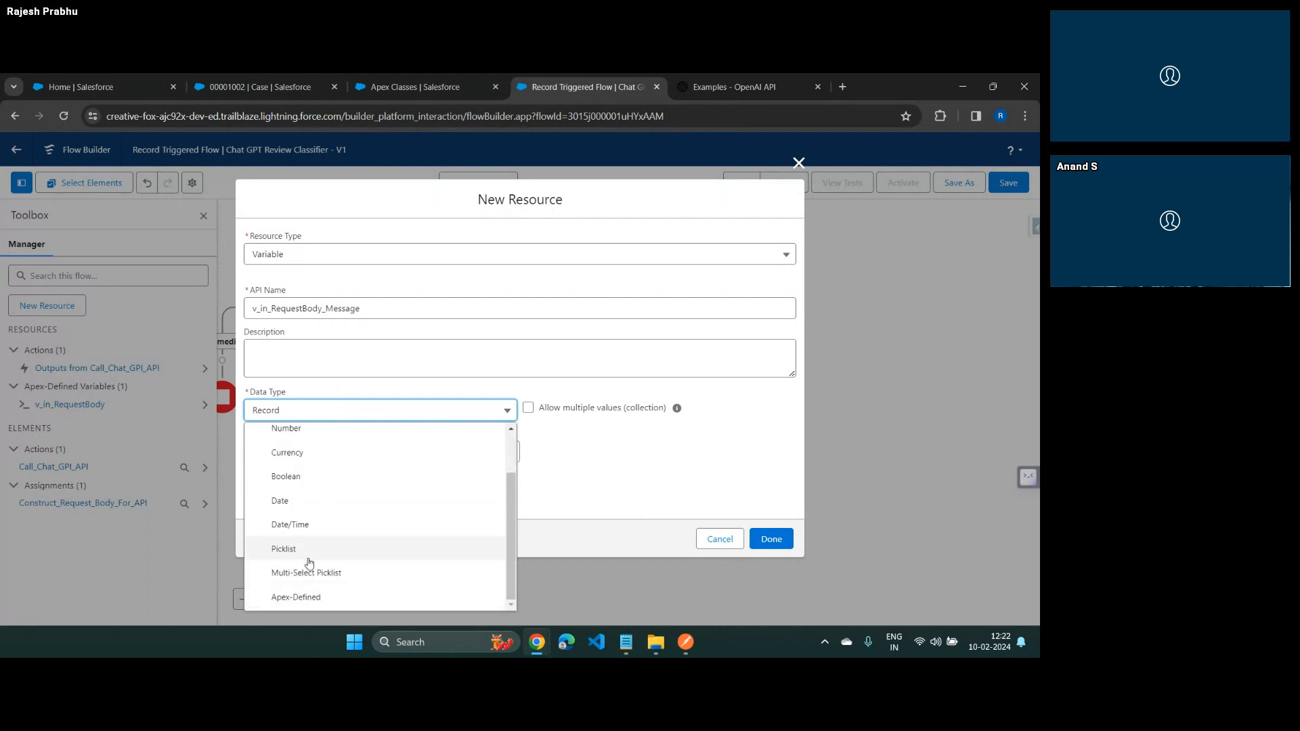
click(307, 595)
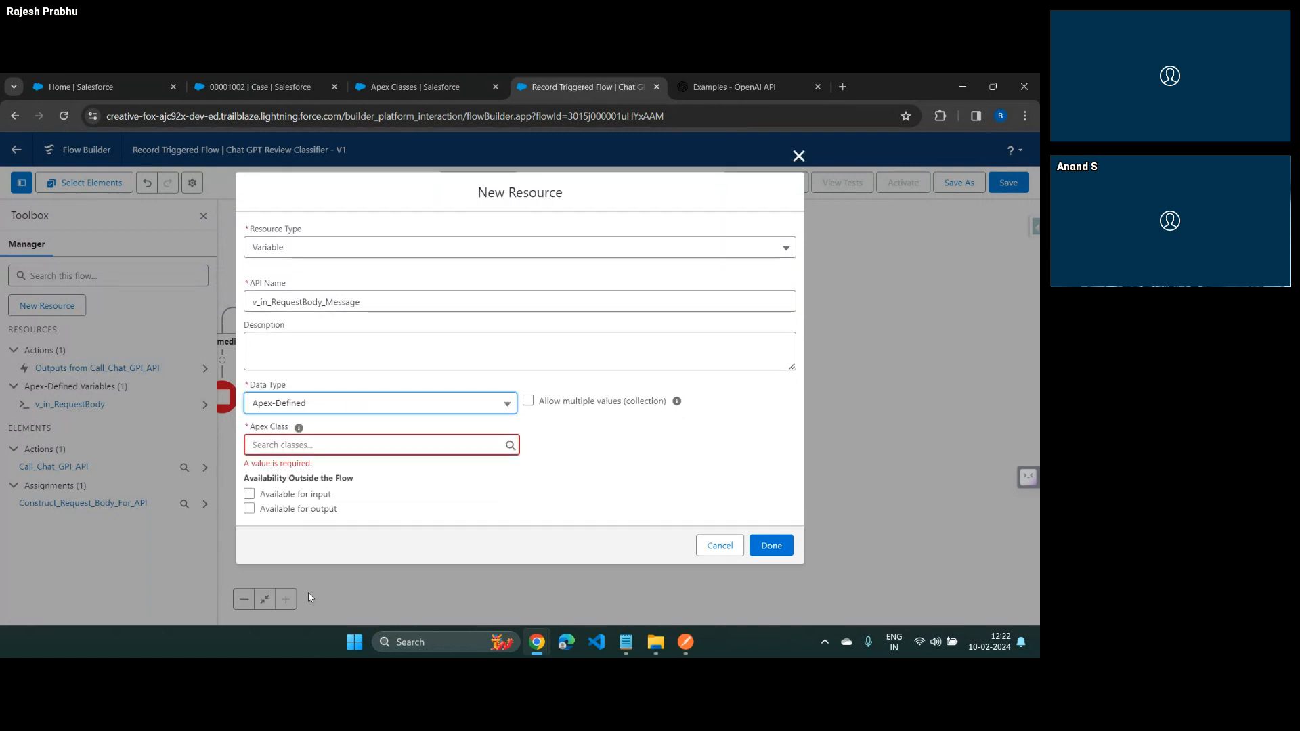
Browse the Apex classes available for the variable to locate the ExternalService__FeedbackClassifierExternalService classes
click(273, 447)
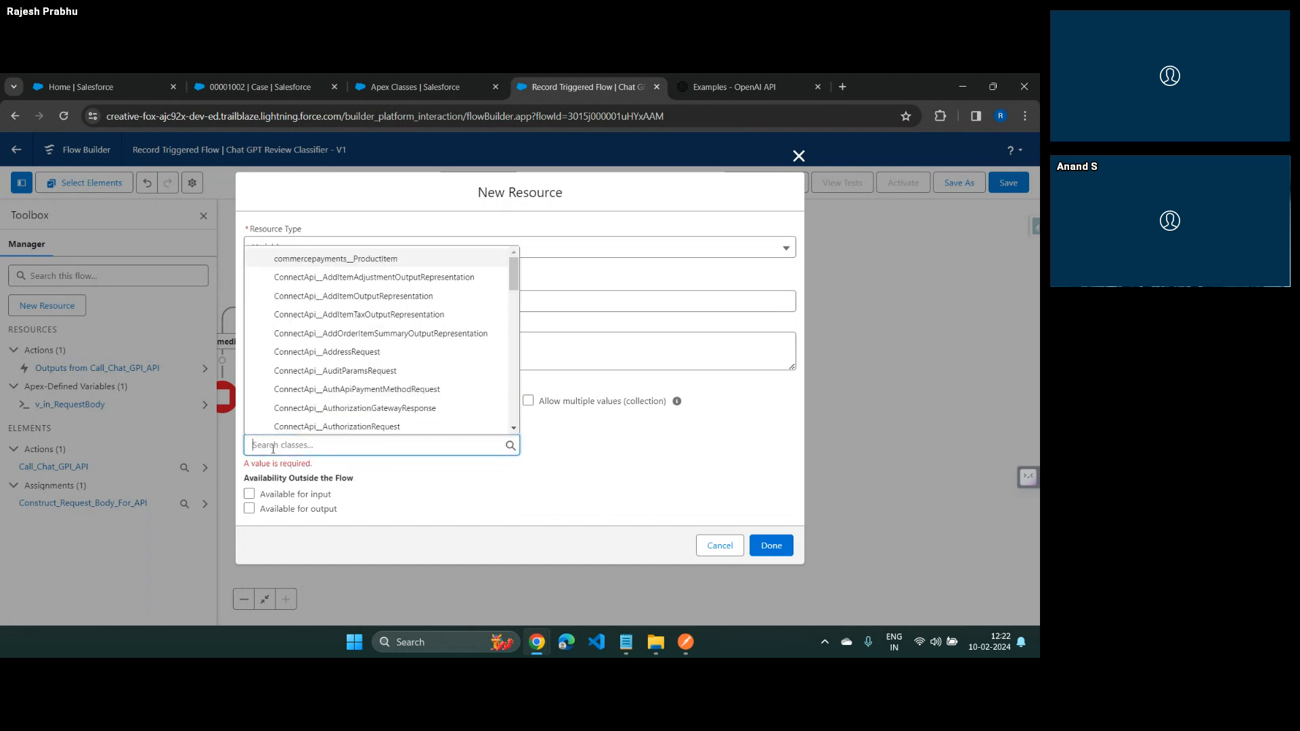
scroll(318, 339, down, 10)
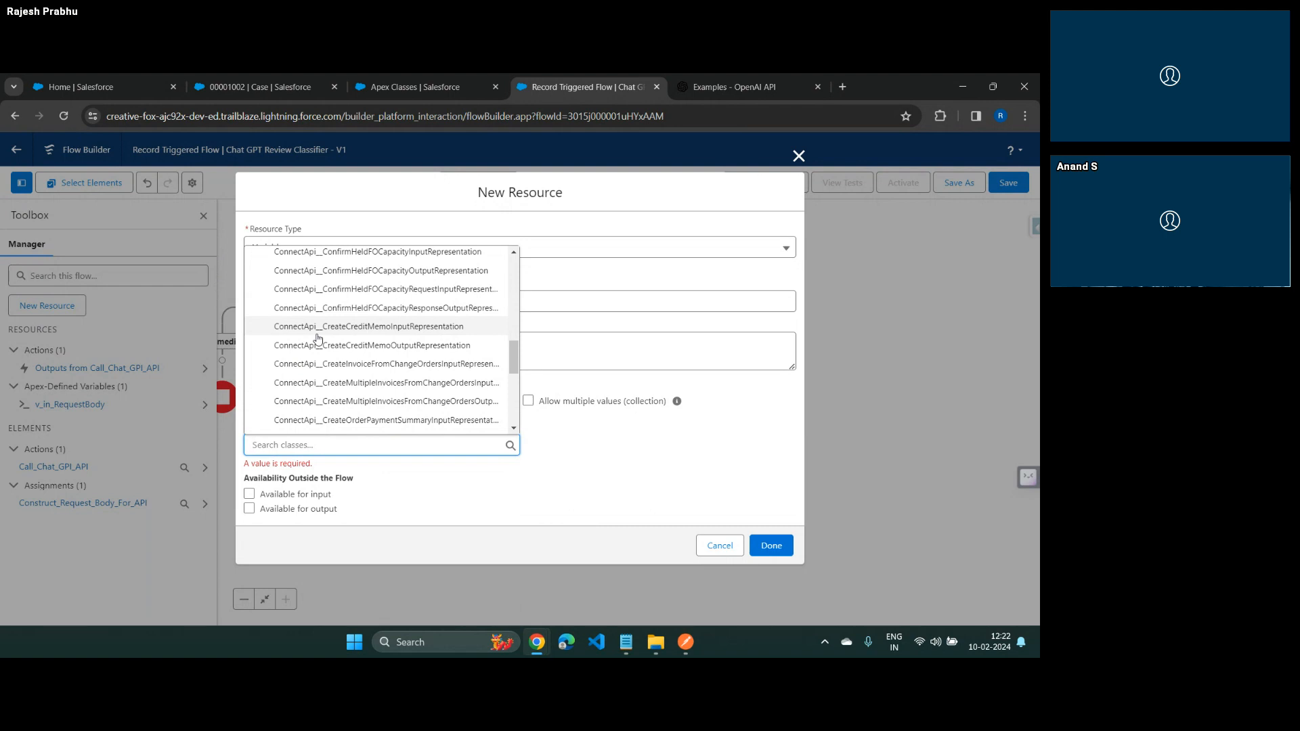
scroll(318, 339, down, 5)
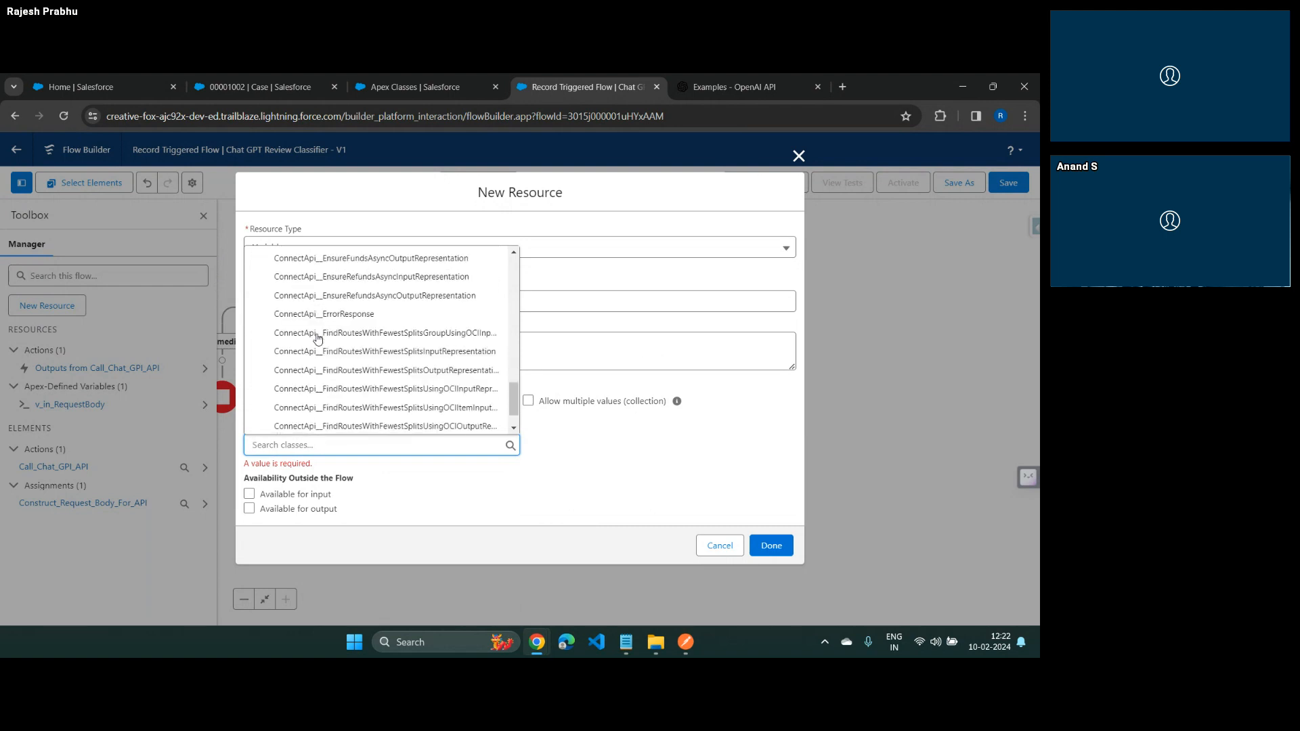
scroll(318, 338, down, 10)
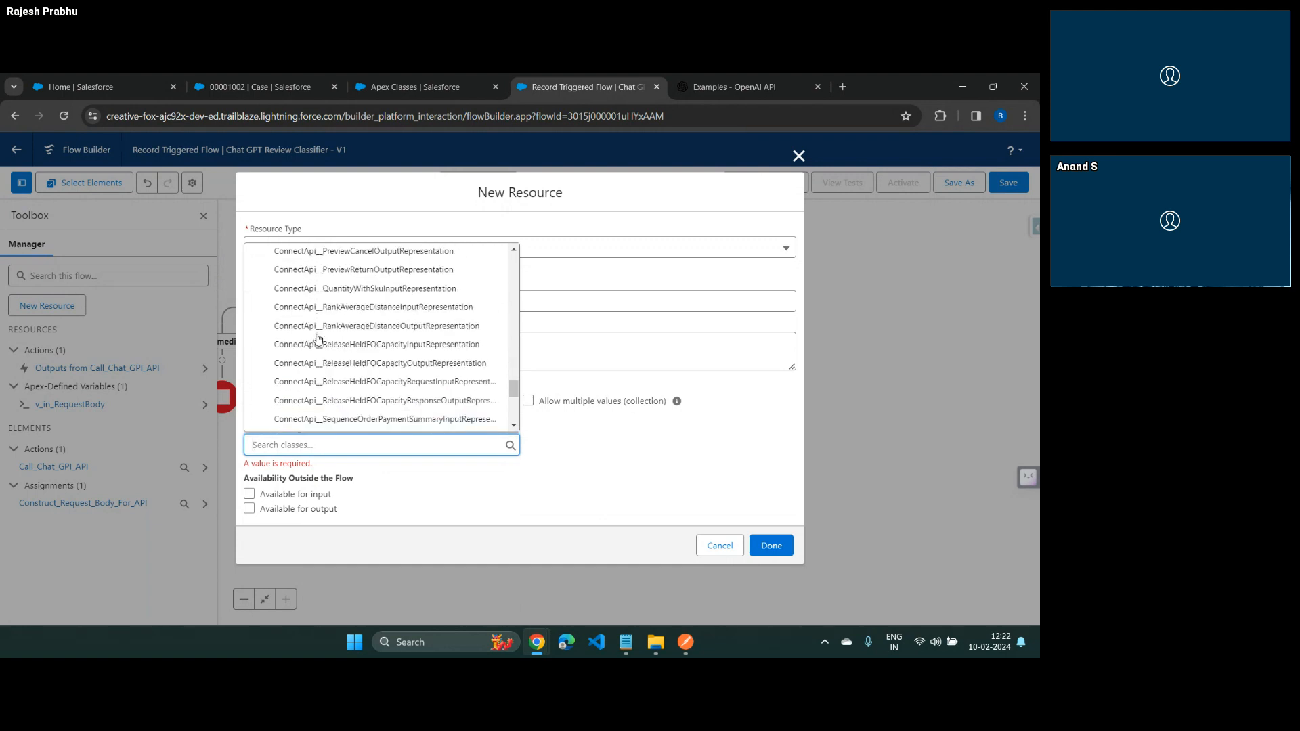
scroll(318, 339, down, 5)
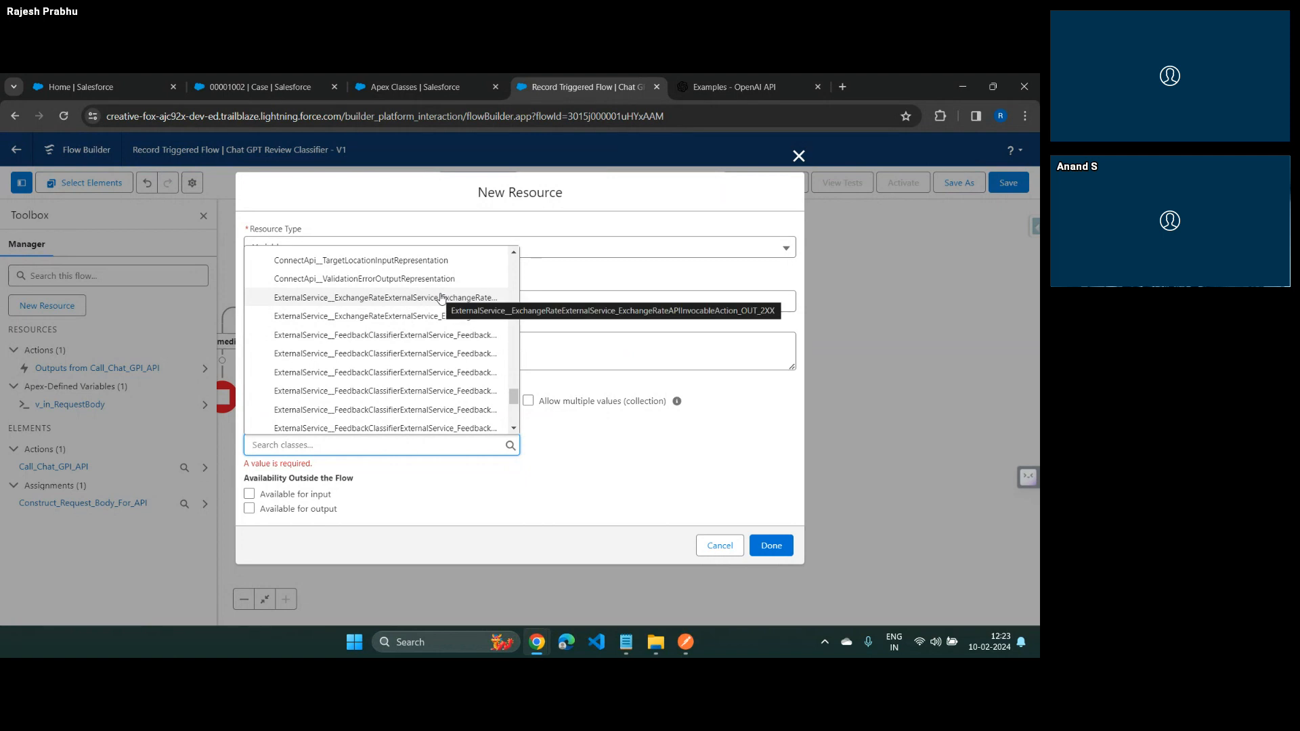
scroll(458, 399, down, 1)
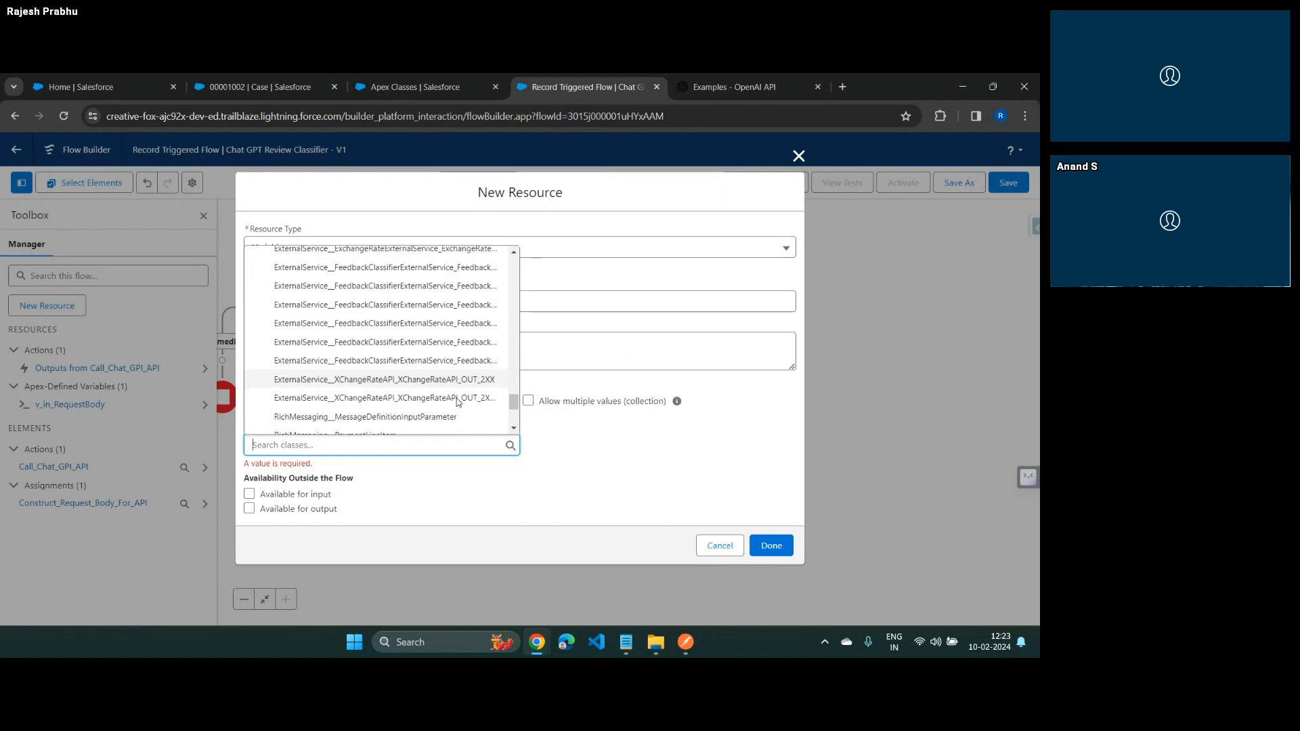
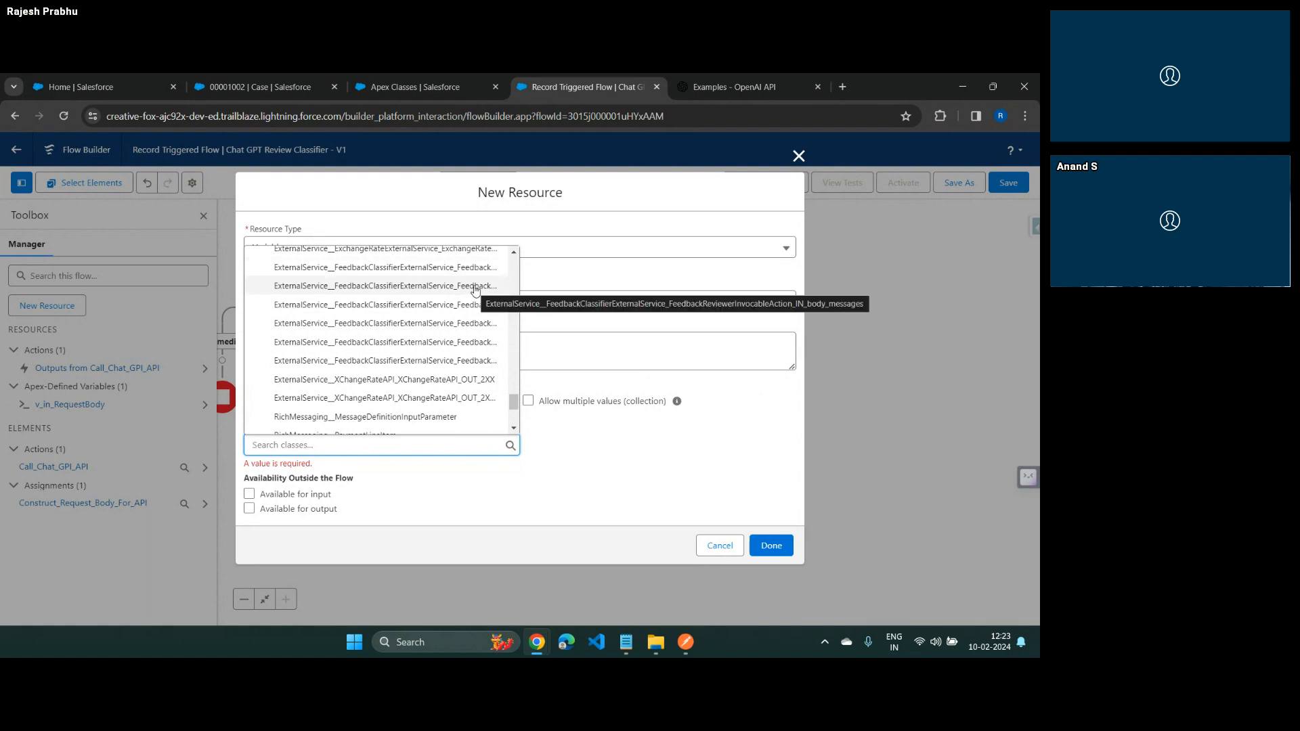
Assign the Apex class ExternalService__FeedbackClassifierExternalService_FeedbackReviewerInvocableAction_IN_body_messages to the v_in_RequestBody_Message variable and finish creating it
click(475, 290)
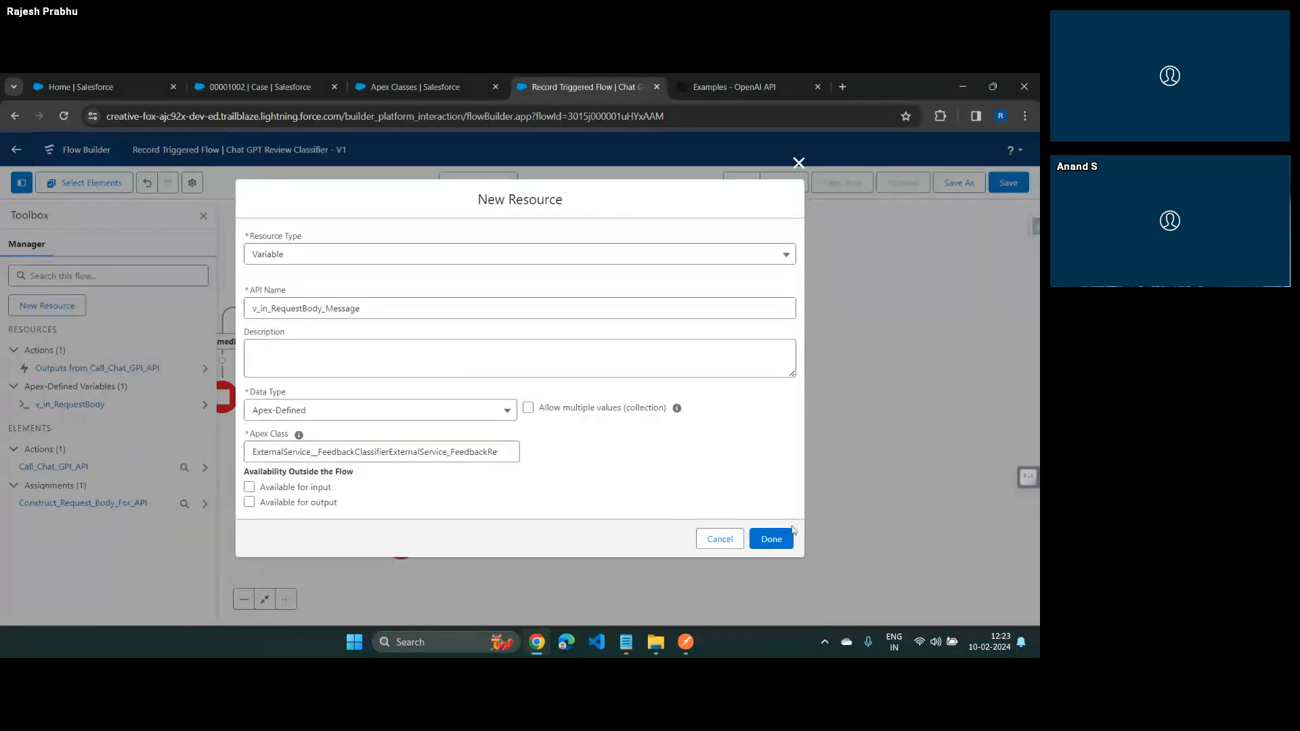
click(772, 539)
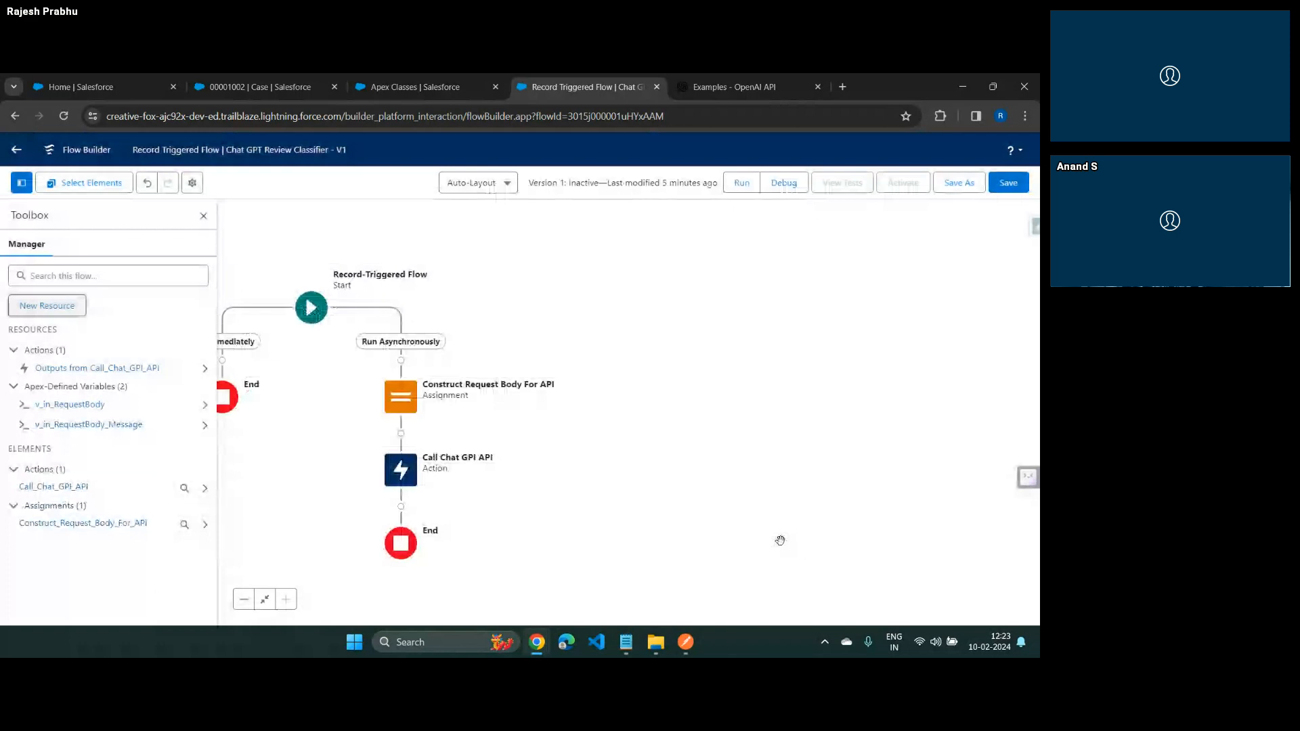
Add an Assignment element between Construct Request Body For API and Call Chat GPI API on the asynchronous path
click(401, 434)
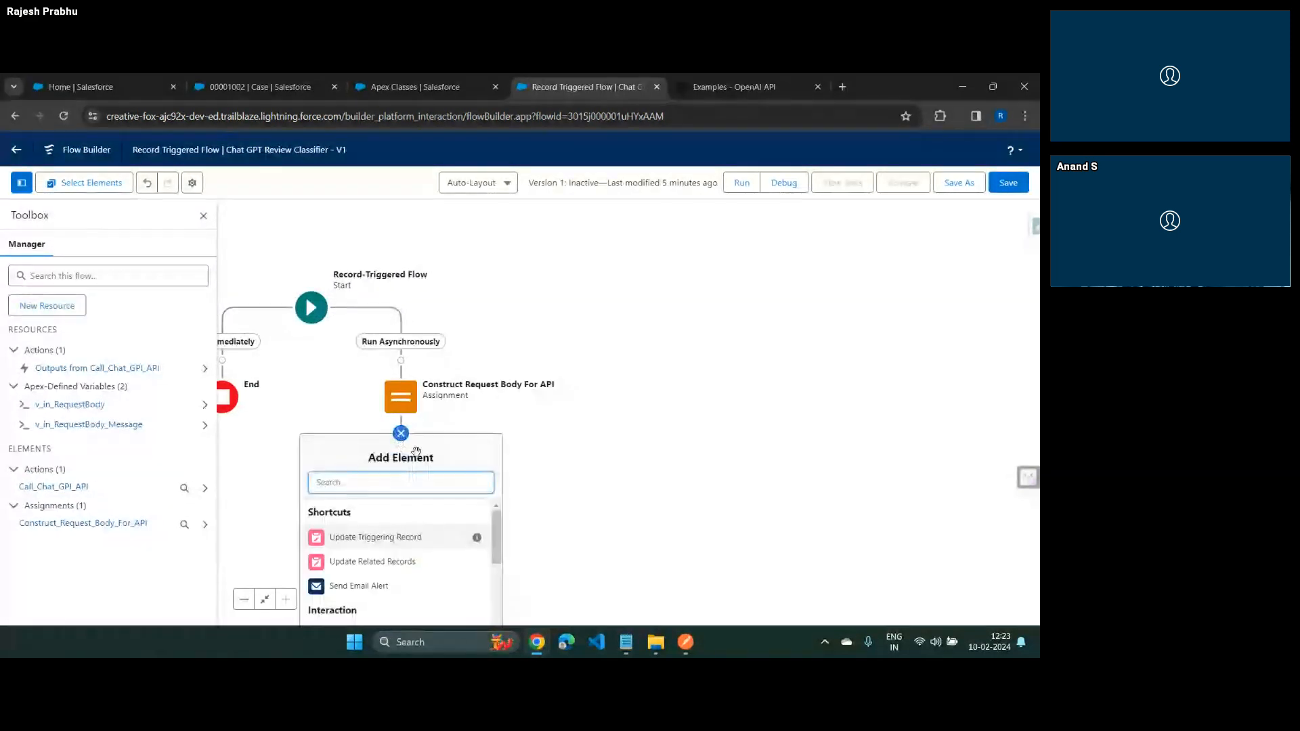
click(203, 216)
click(401, 433)
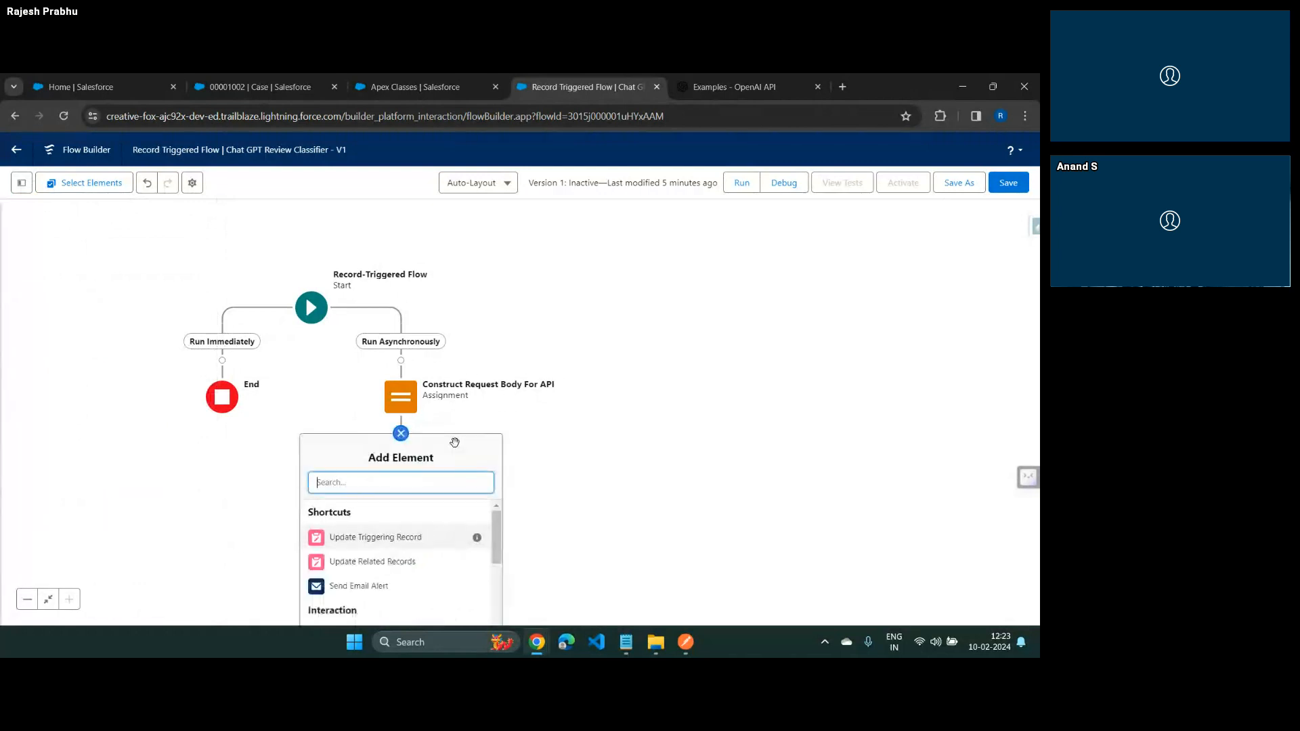
scroll(433, 406, down, 2)
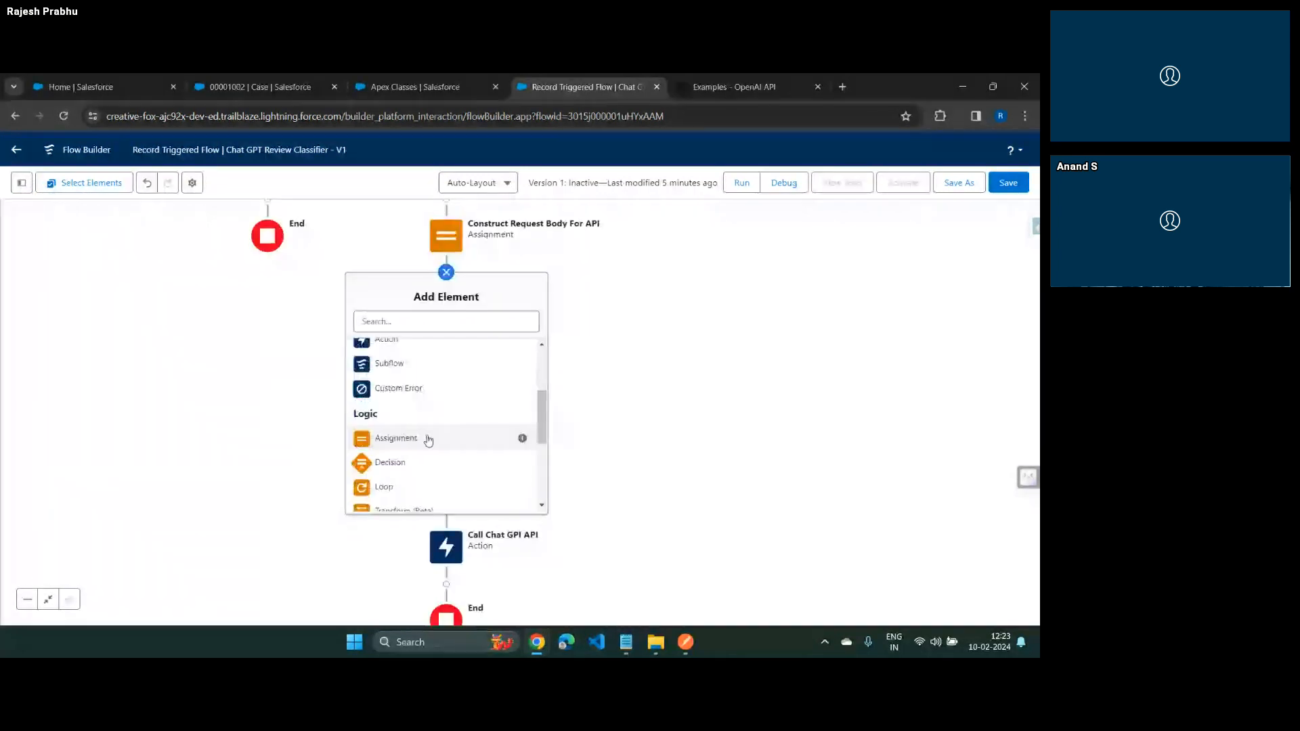
scroll(412, 474, up, 1)
scroll(412, 475, down, 2)
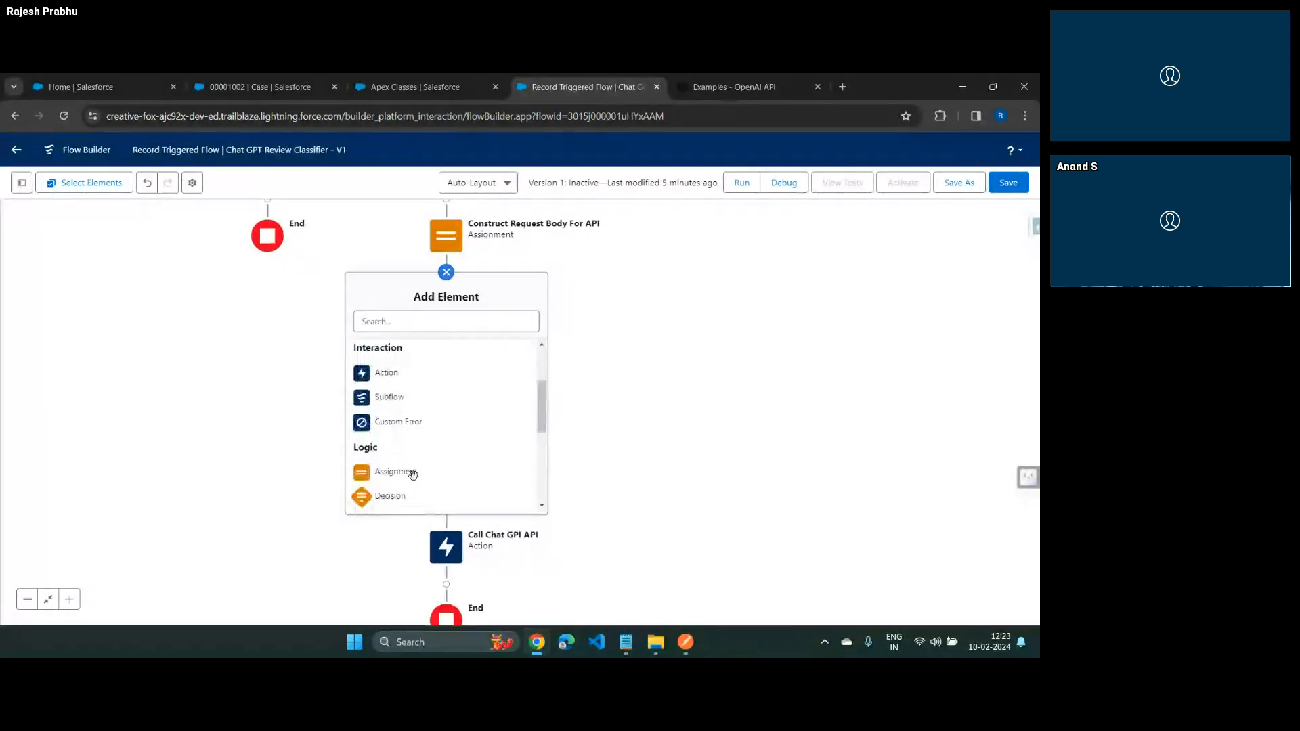
click(395, 446)
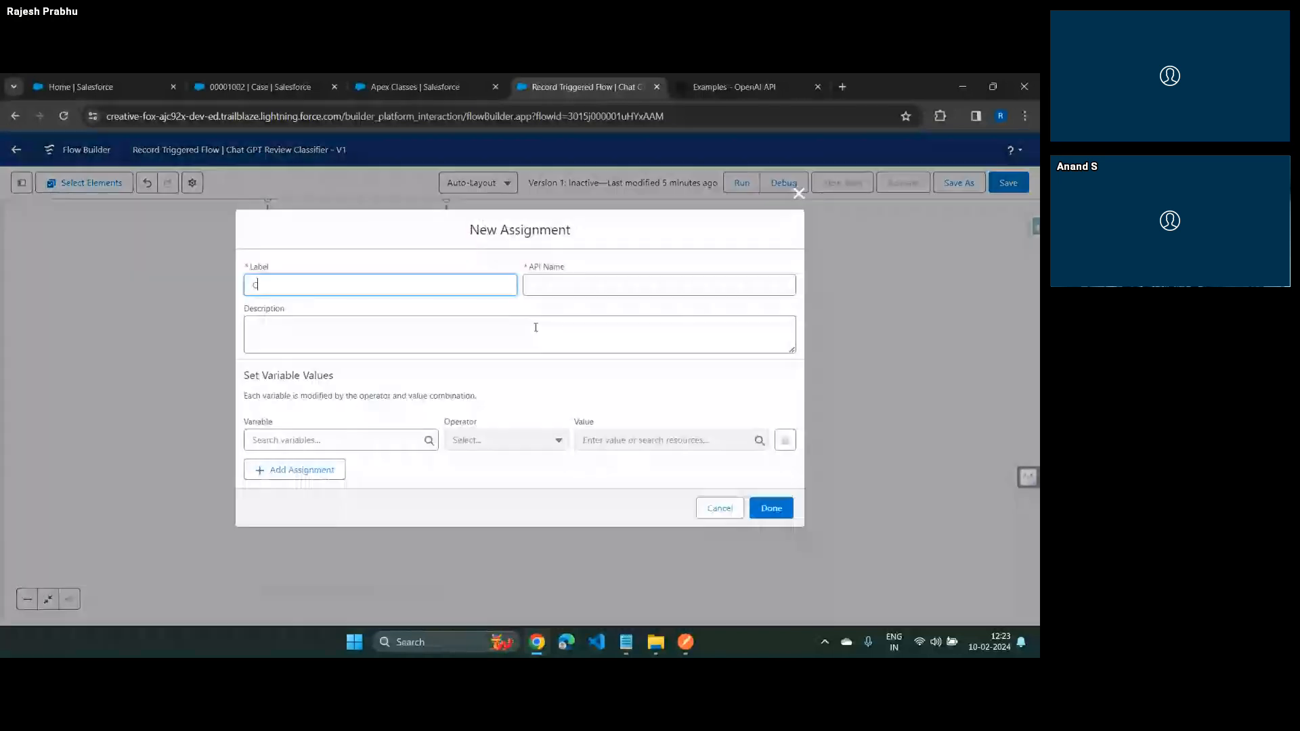
Label the new assignment Construct Request Message and Add to Main Body, with the matching API name Construct_Request_Message_and_Add_to_Main_Body
text(Construct)
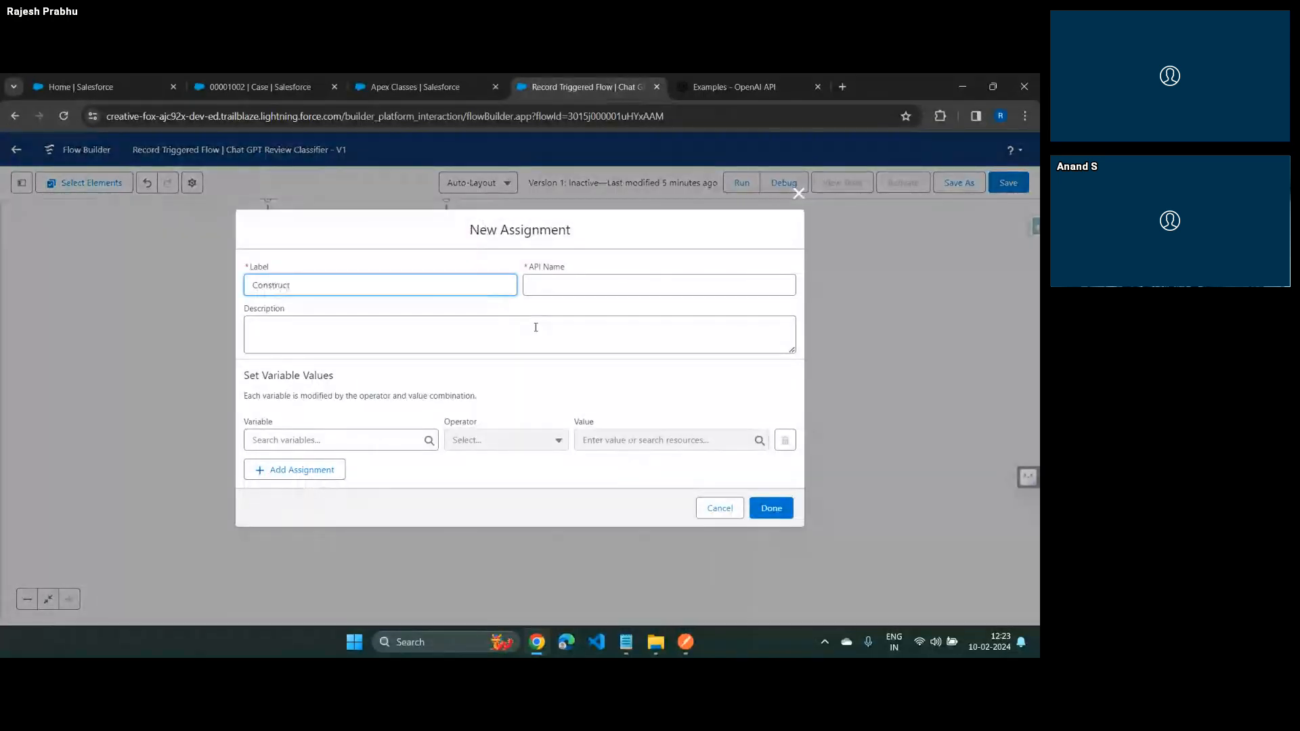
text( Message)
key(ctrl+Left)
text(Request)
key(End)
text(and Add)
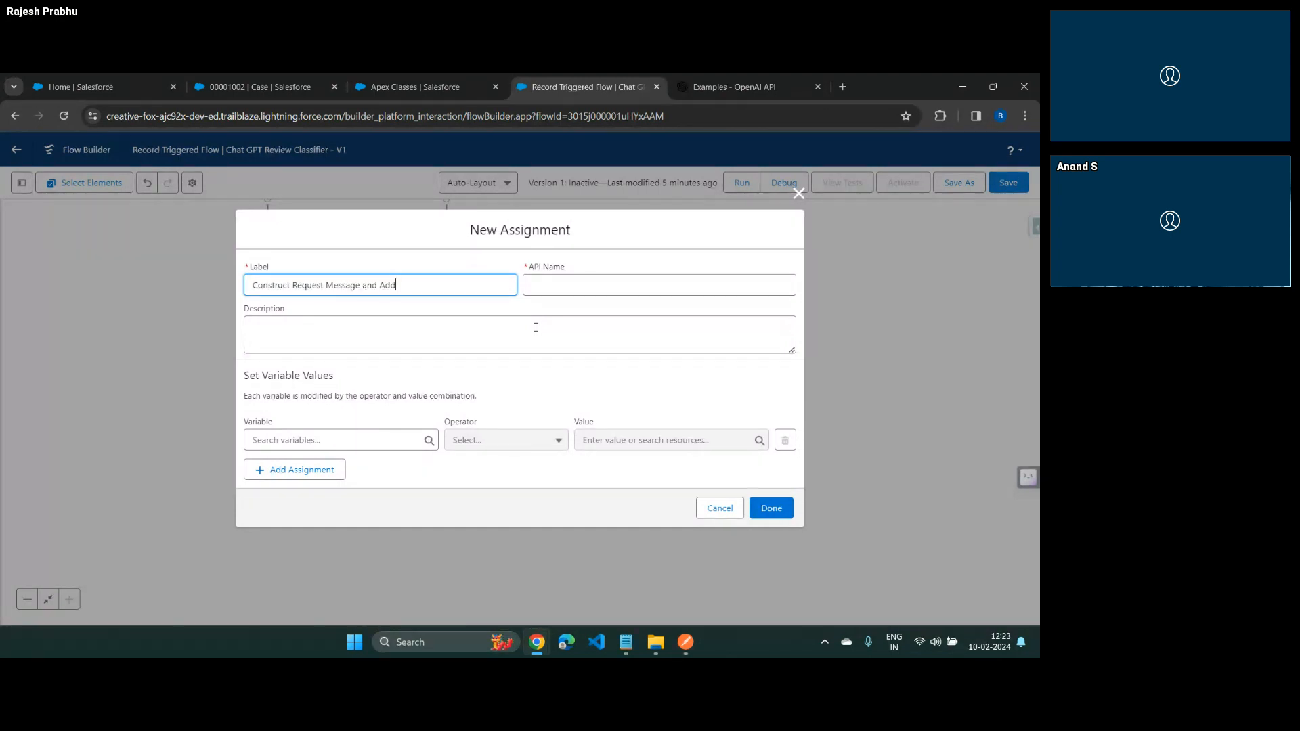
text( to Main Body)
key(Tab)
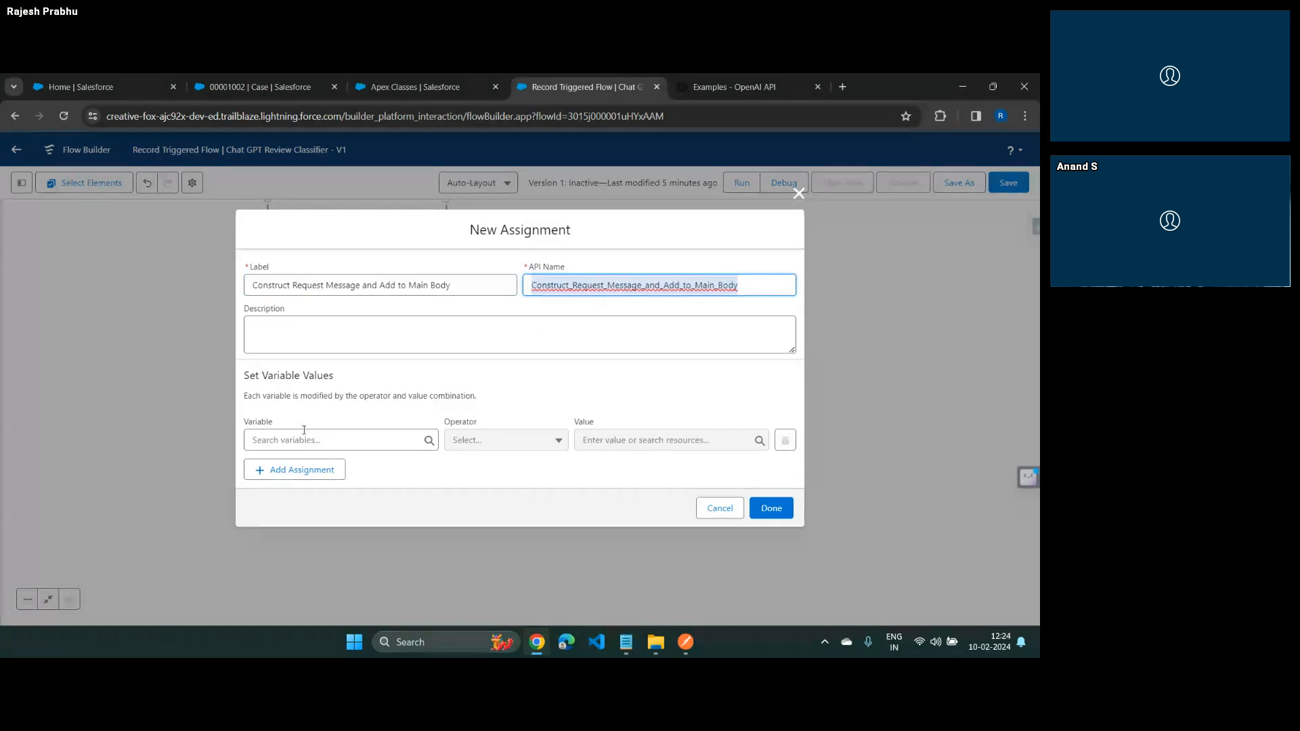
Set v_in_RequestBody_Message > role equal to system, following the first message's role in the Postman request
click(304, 436)
click(331, 386)
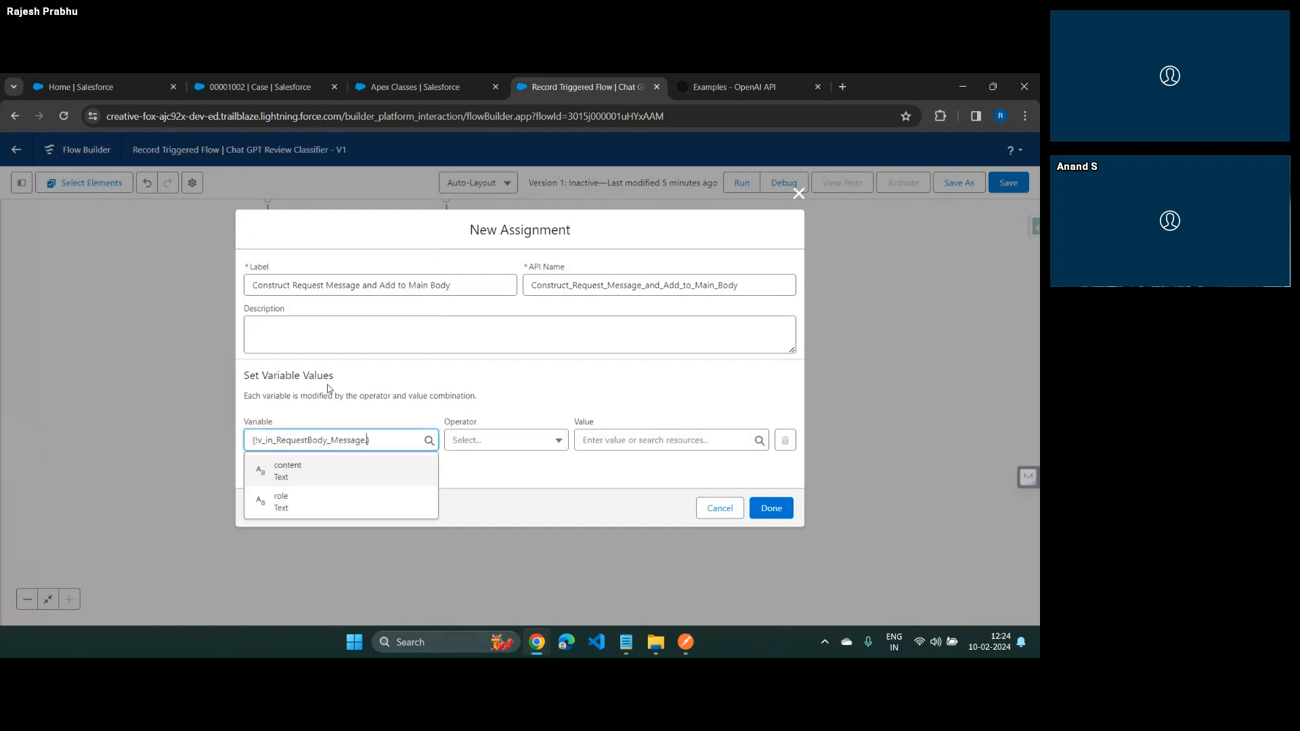
click(311, 501)
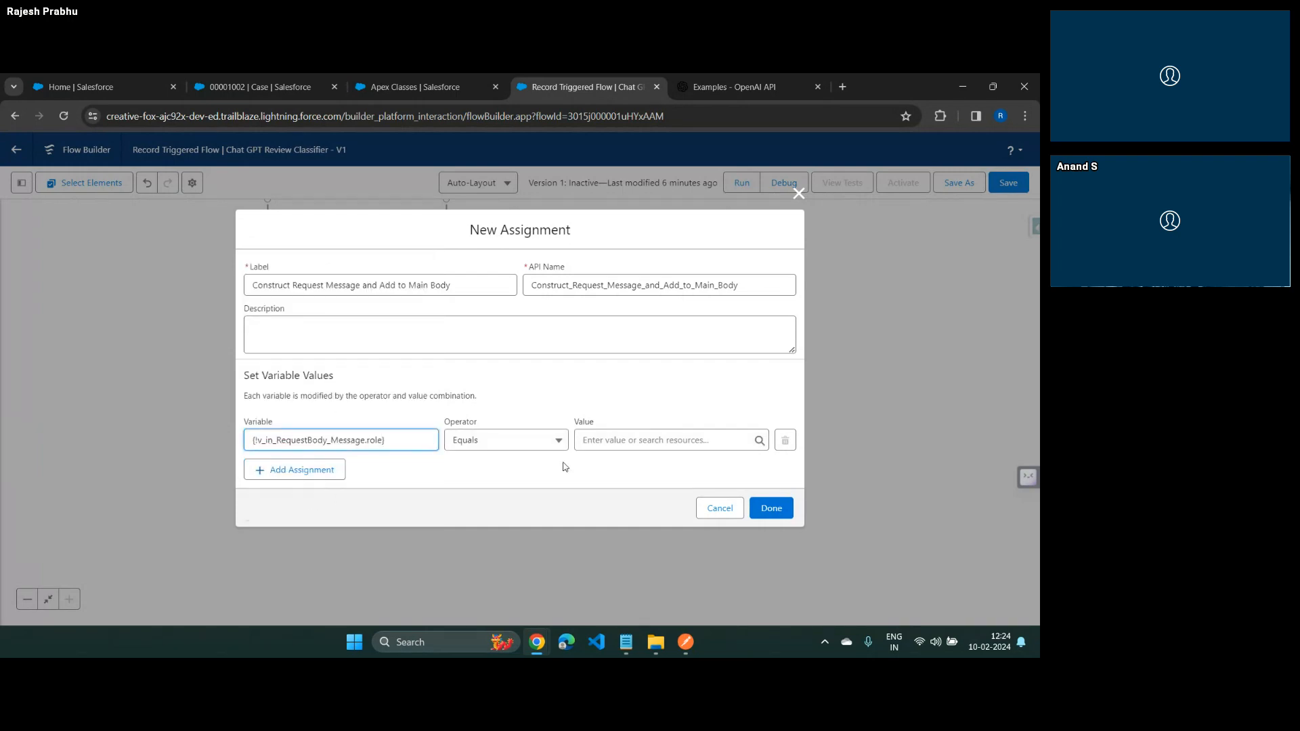
click(633, 439)
key(alt+Tab)
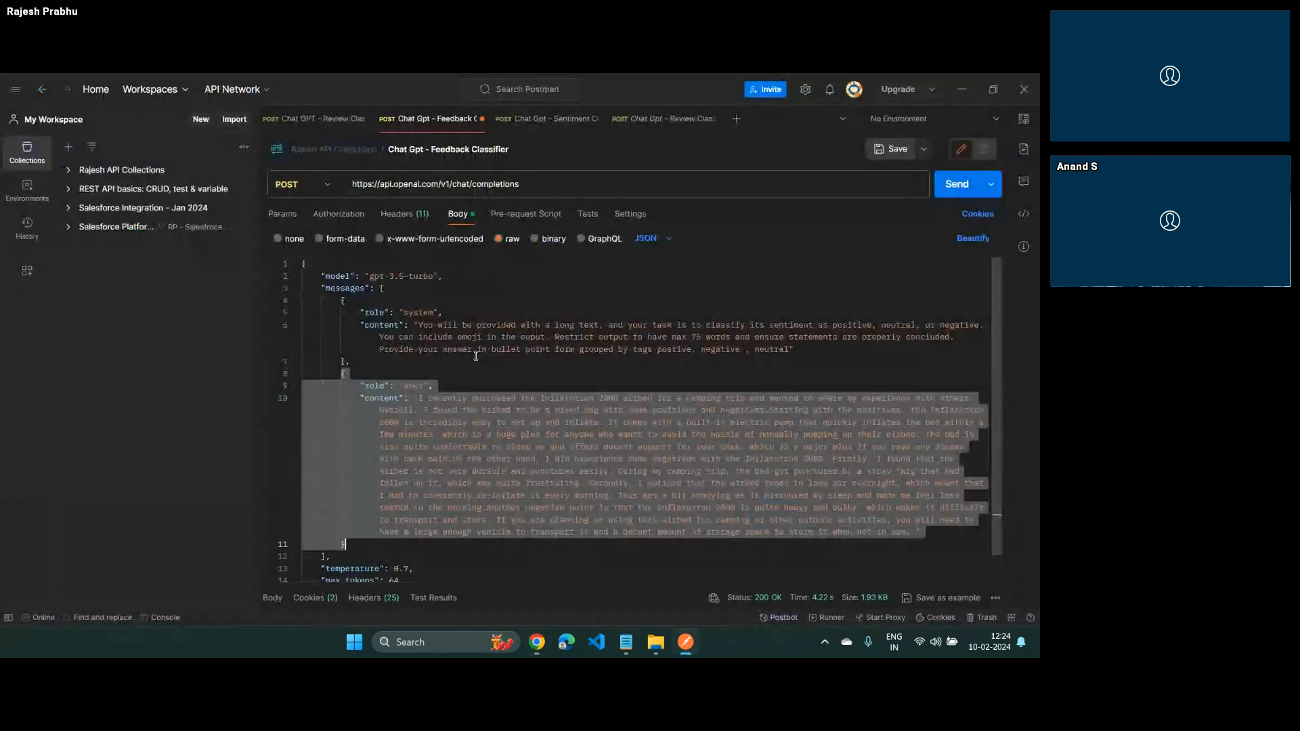
click(417, 312)
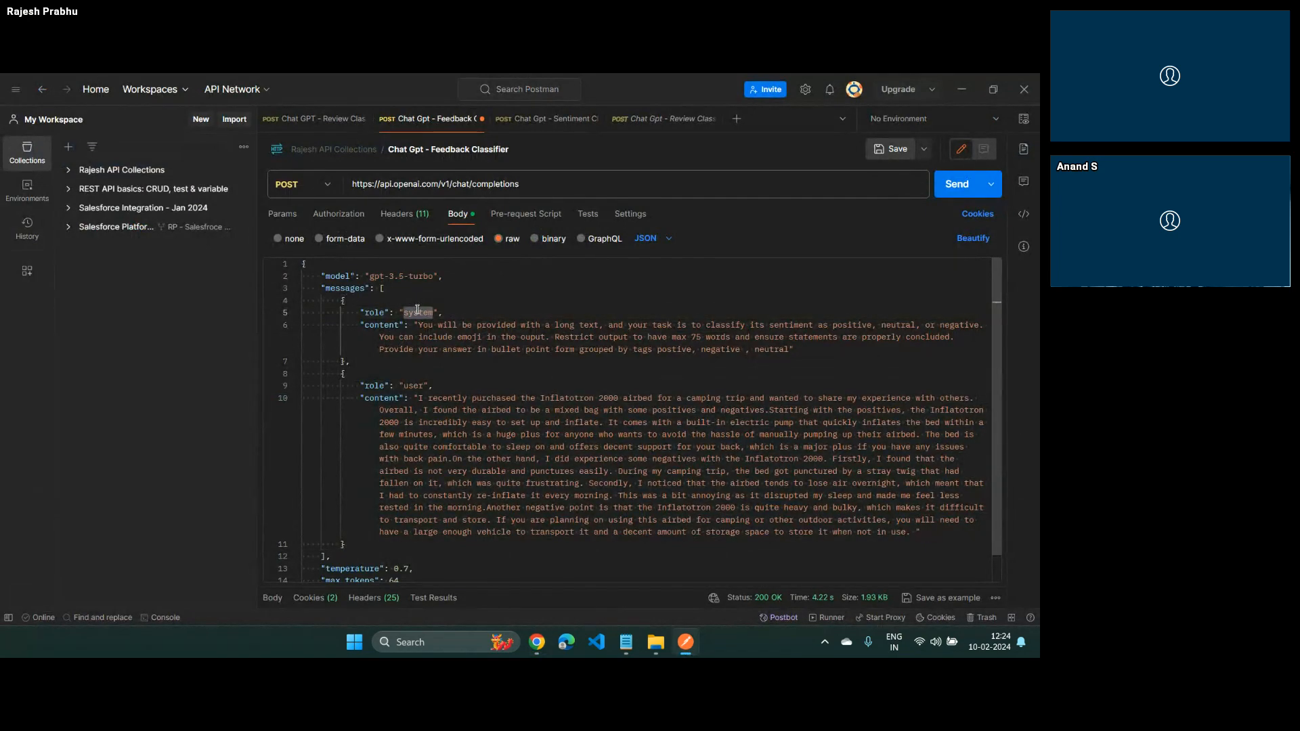
key(alt+Tab)
text(system)
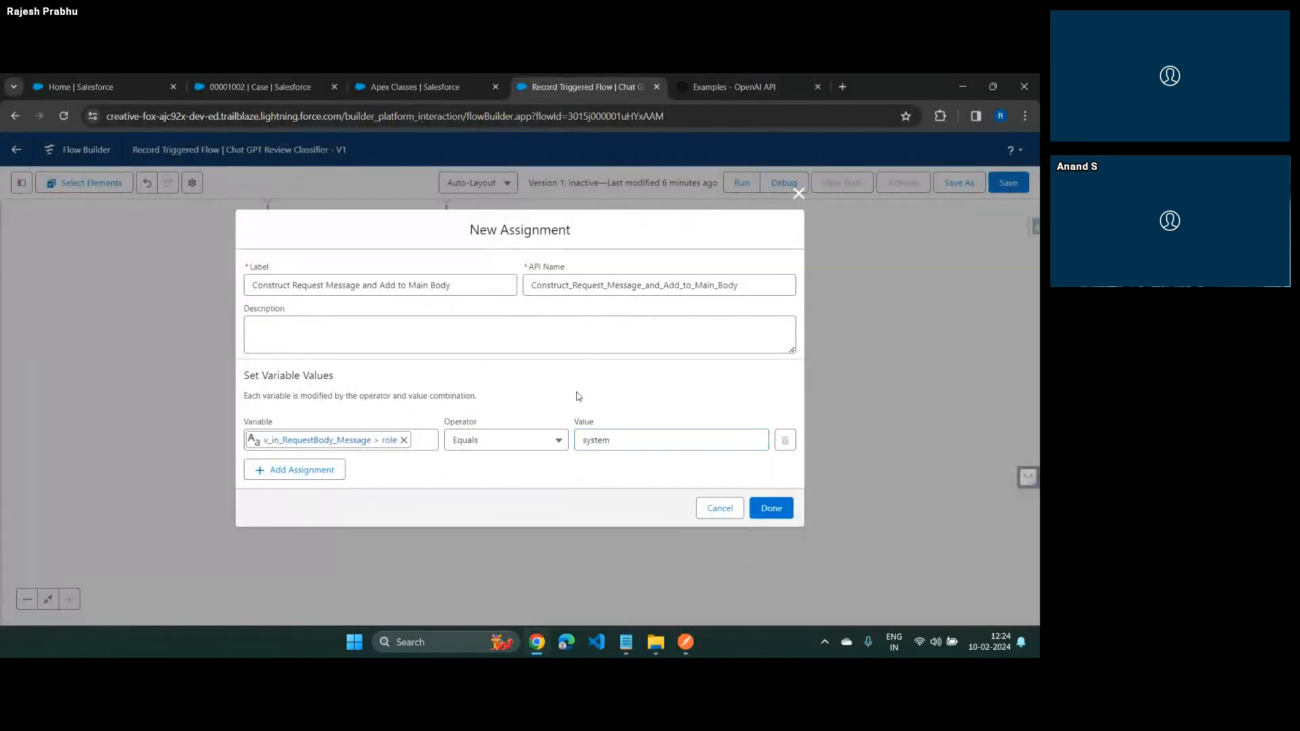
click(578, 396)
Add a second assignment row for v_in_RequestBody_Message > content
click(318, 470)
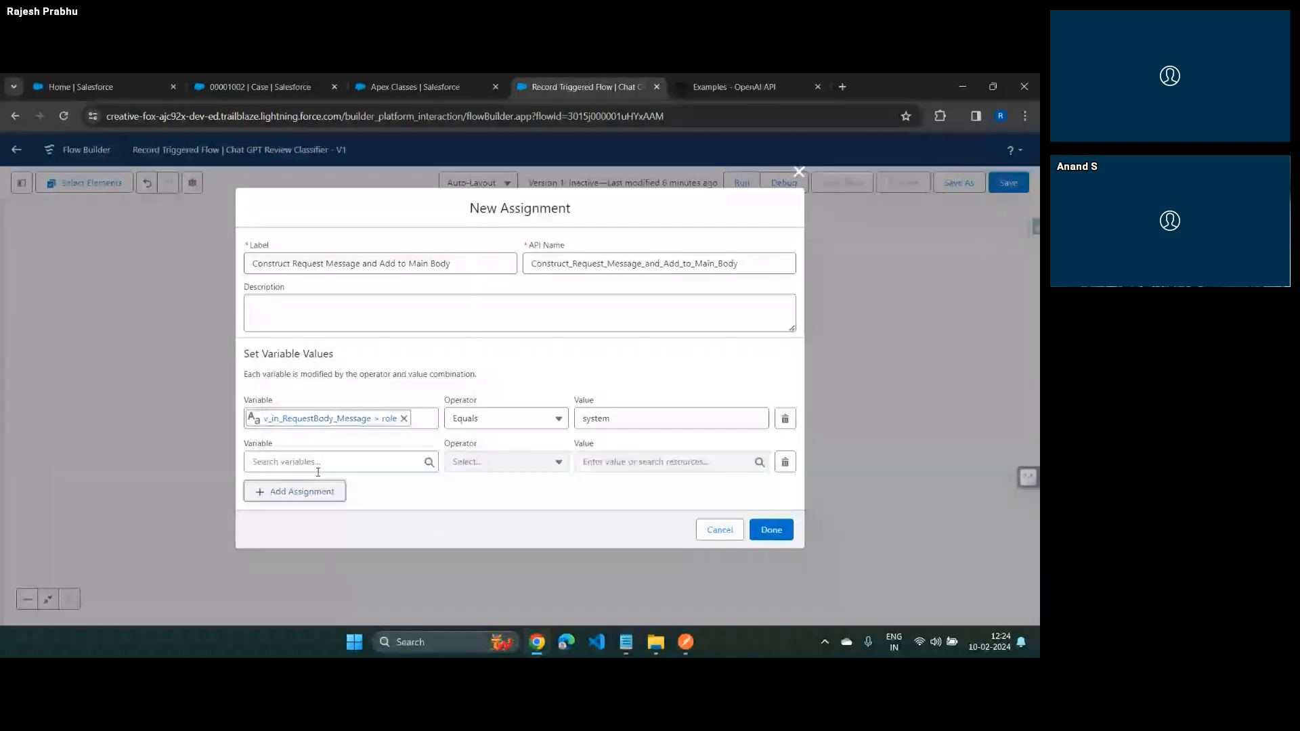
click(318, 462)
click(336, 411)
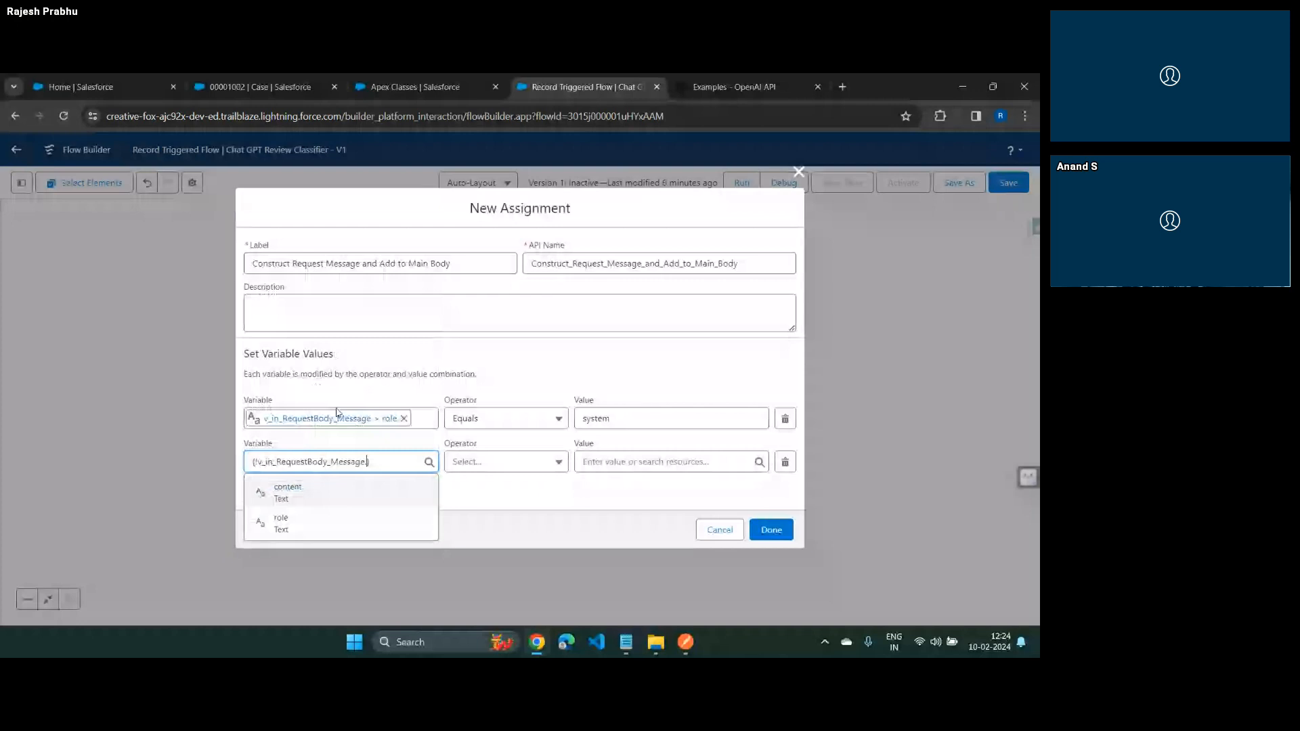
click(288, 493)
Start a new variable resource named v_SystemPrompt with the Text data type for the content row's value
click(671, 462)
click(620, 278)
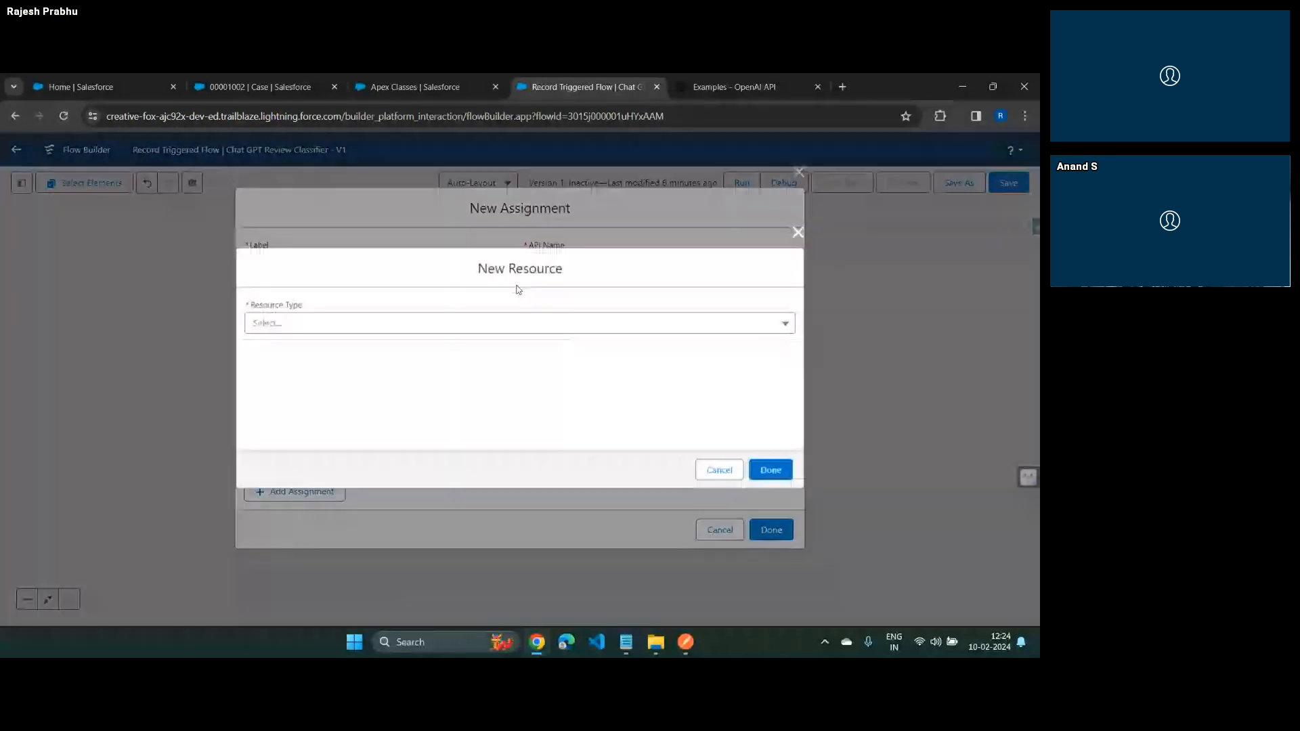
click(305, 323)
click(292, 351)
click(322, 349)
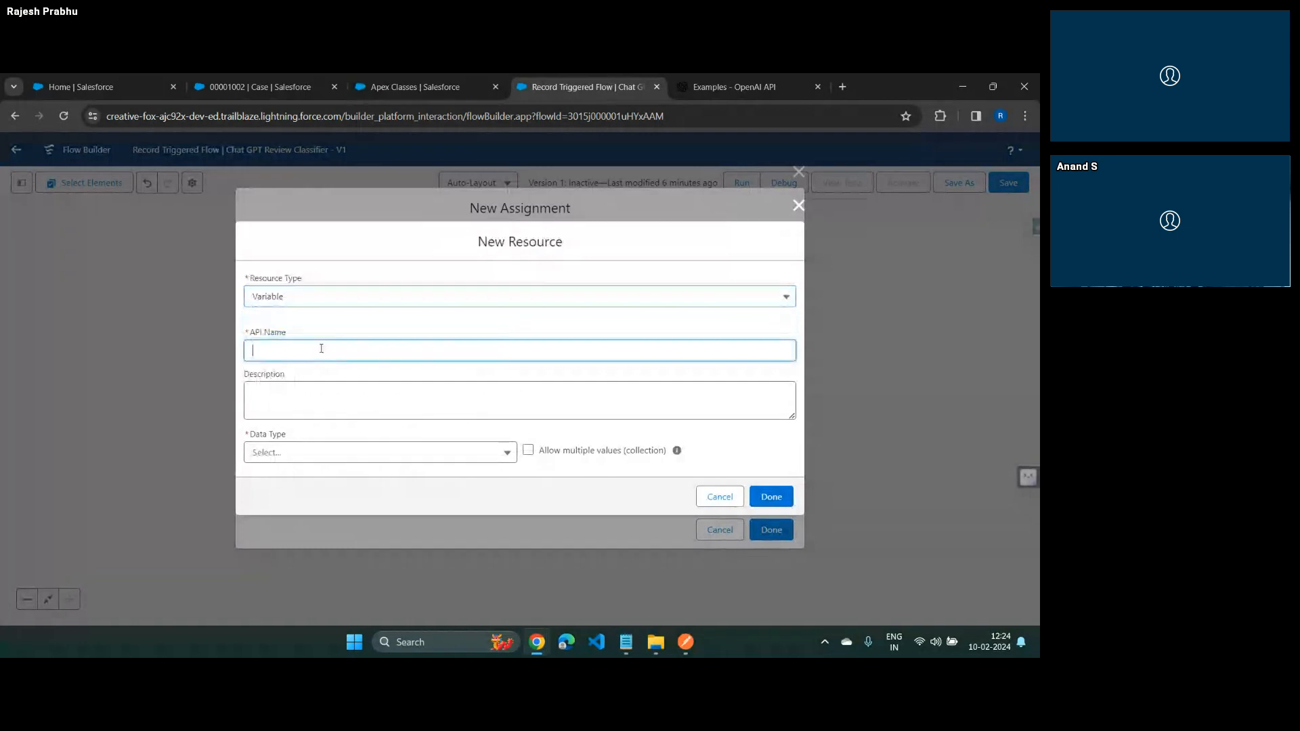
text(v_SystemPrompt)
key(Tab)
key(Tab)
click(320, 448)
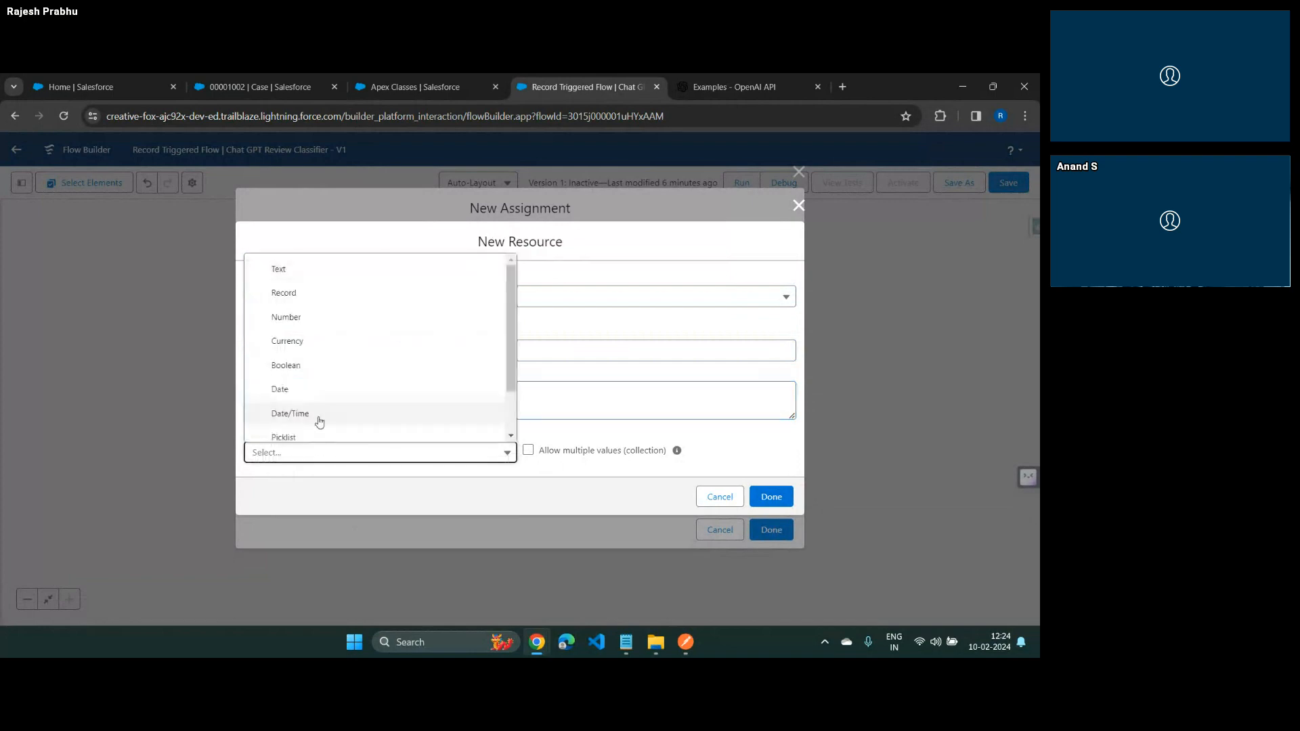
click(332, 271)
Copy the system message's content from the Postman request into v_SystemPrompt's default value and finish the variable as the content row's value
click(352, 455)
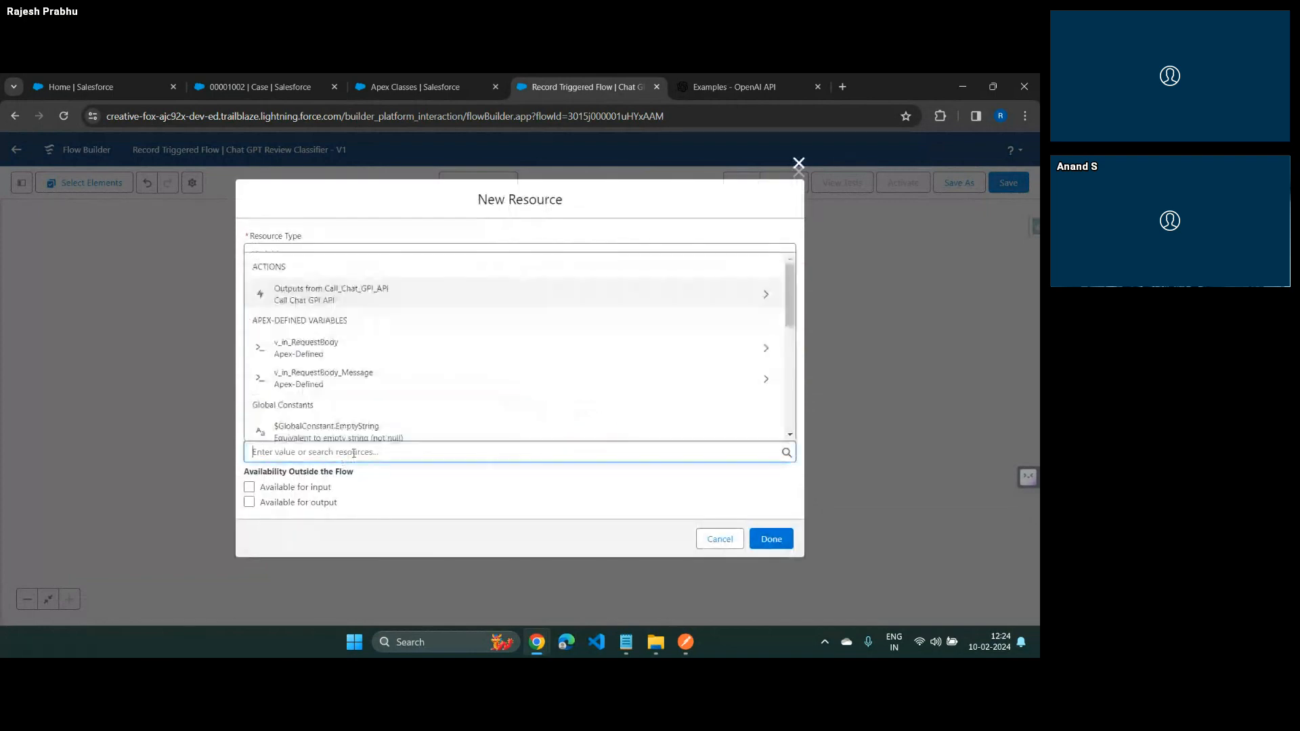
key(alt+Tab)
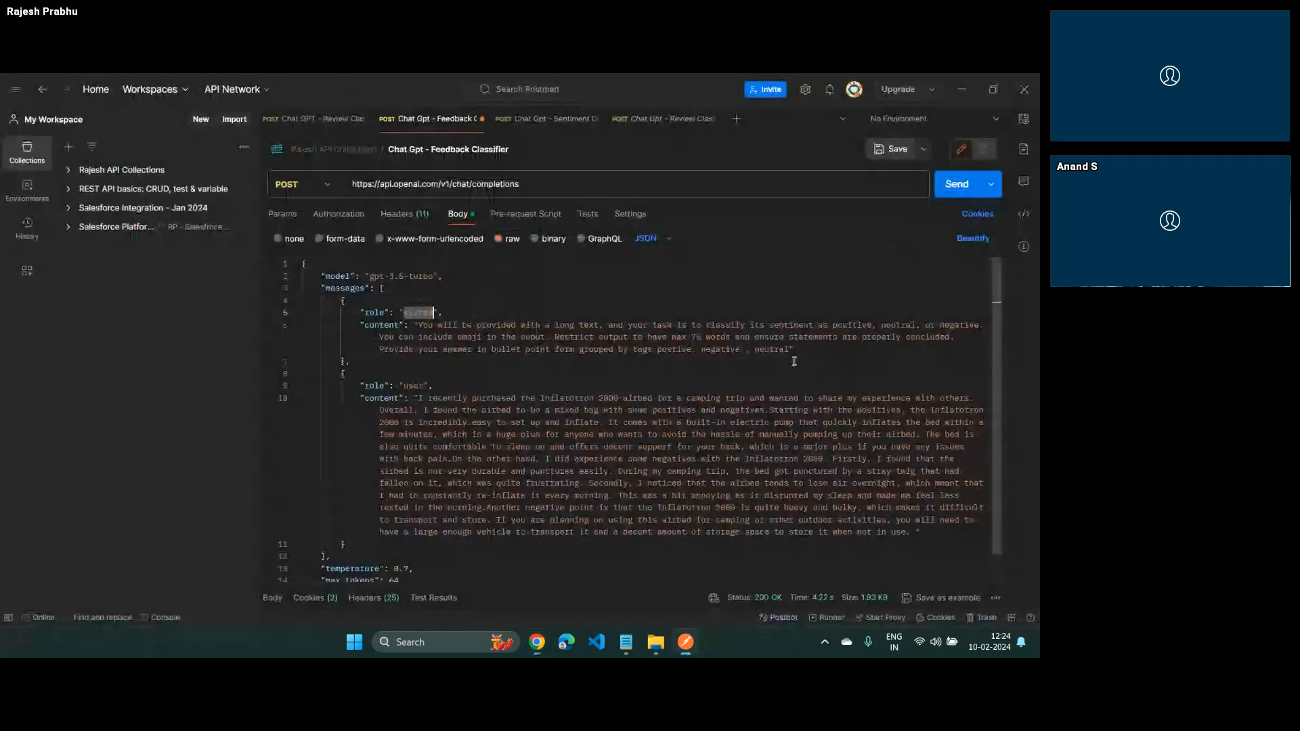
click(789, 350)
drag(789, 350, 418, 325)
key(ctrl+c)
key(alt+Tab)
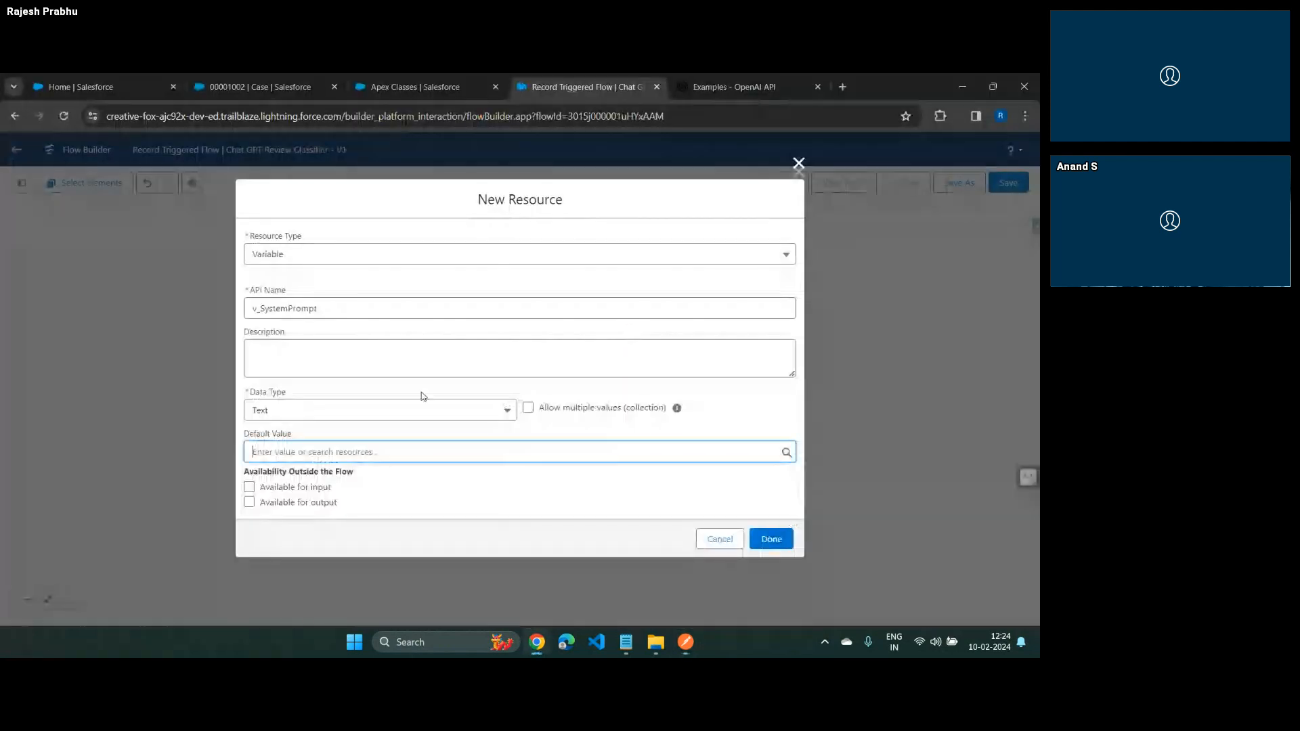
key(ctrl+v)
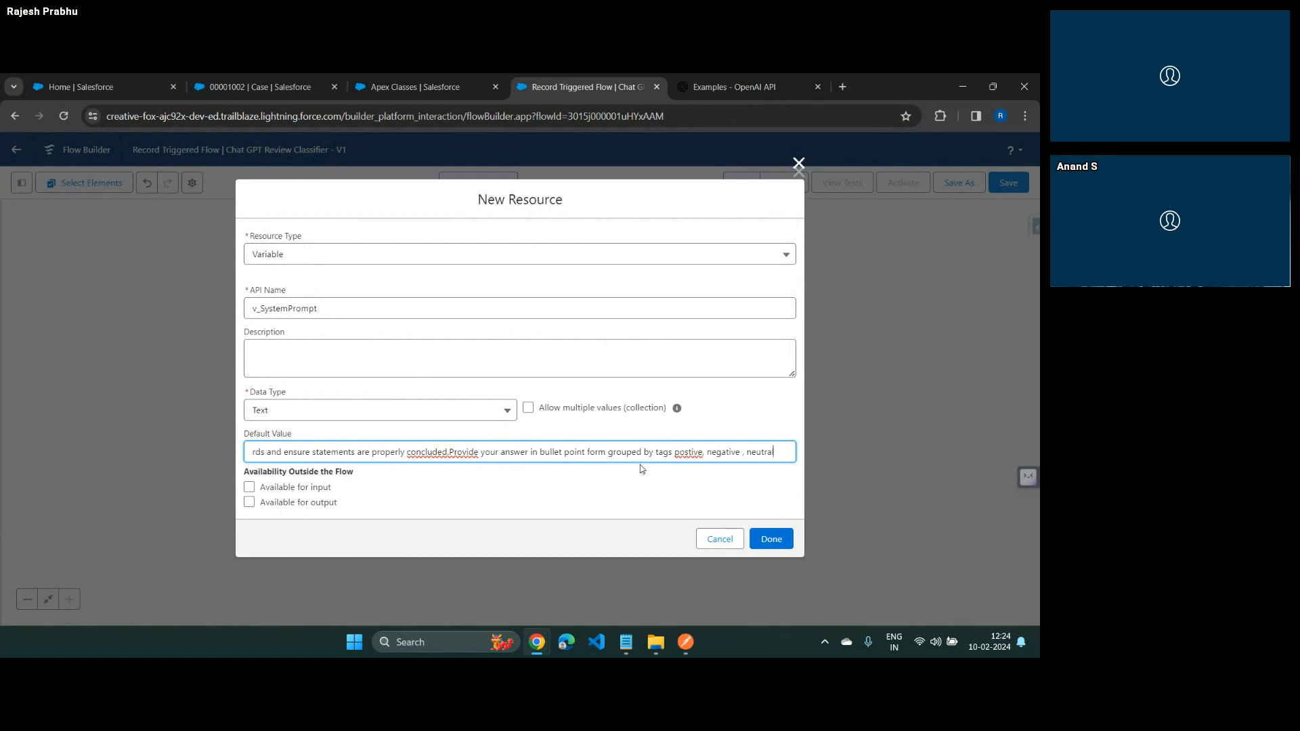
click(777, 549)
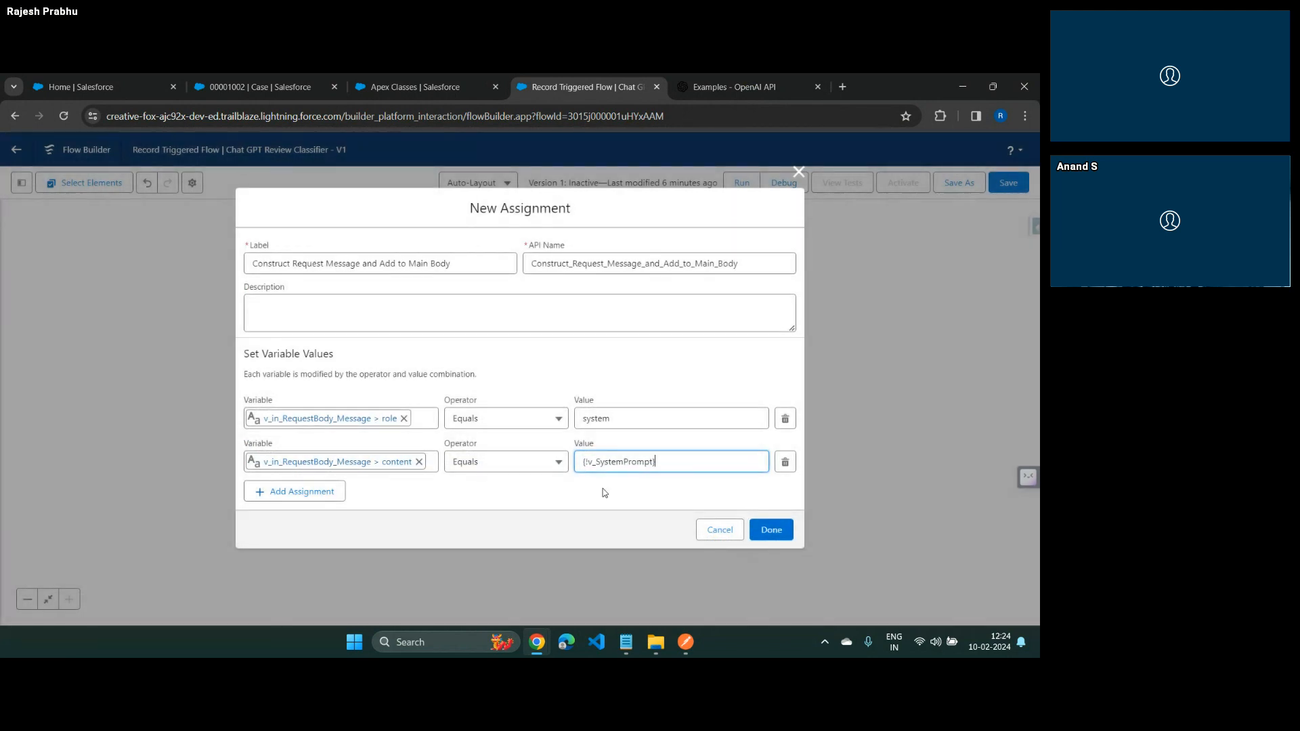
click(633, 508)
Add a third assignment row that adds v_in_RequestBody_Message to the v_in_RequestBody > messages collection
click(298, 492)
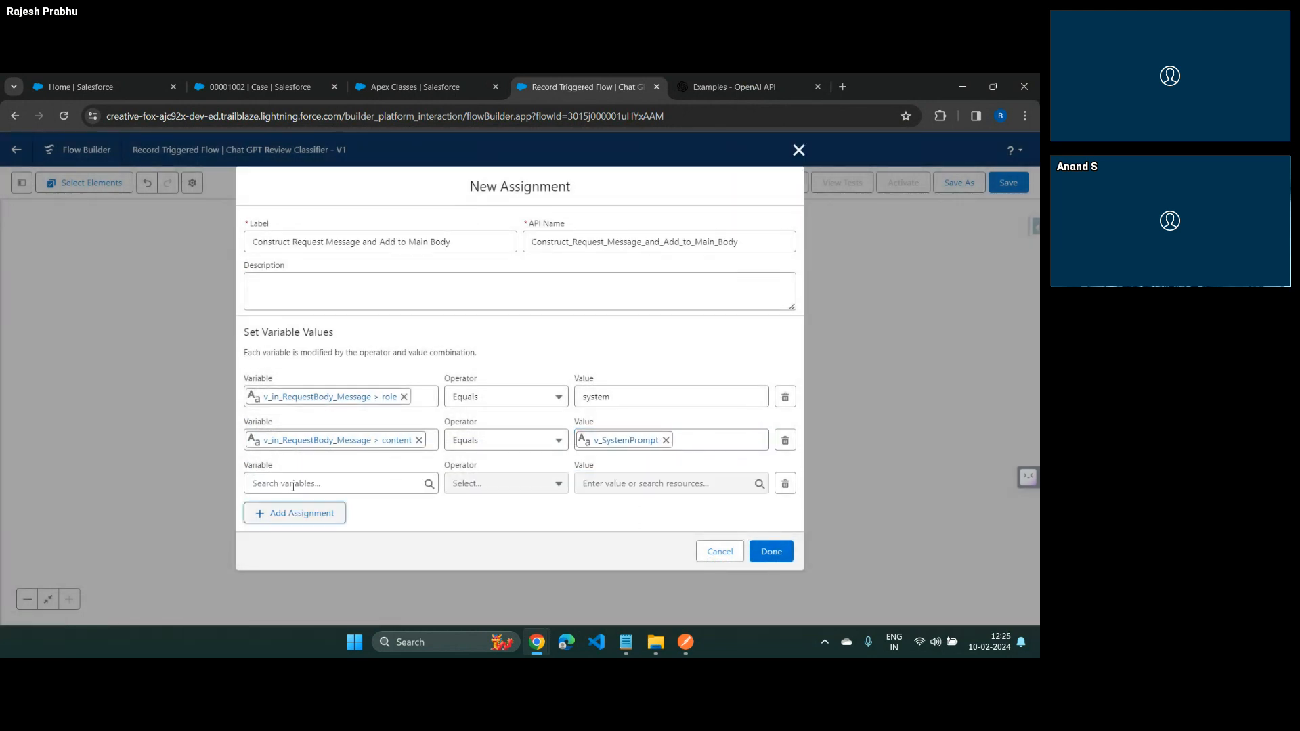
click(287, 483)
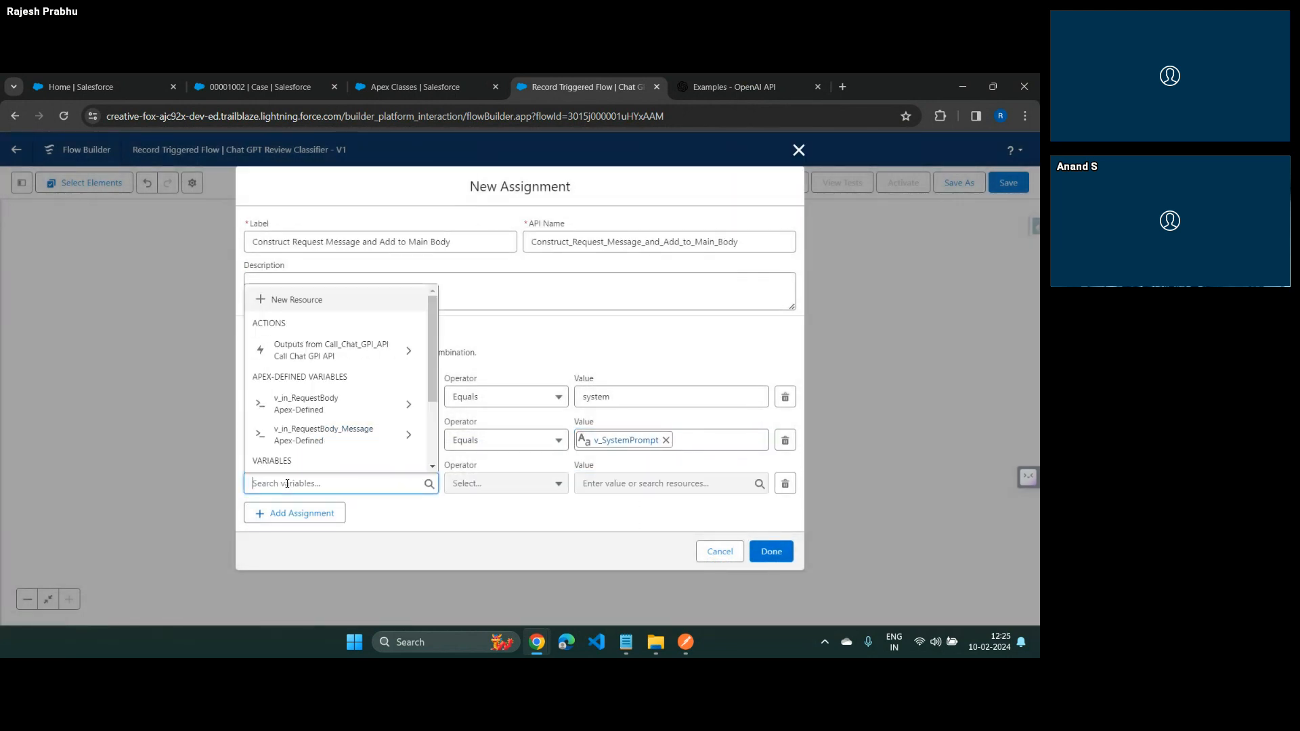
click(310, 408)
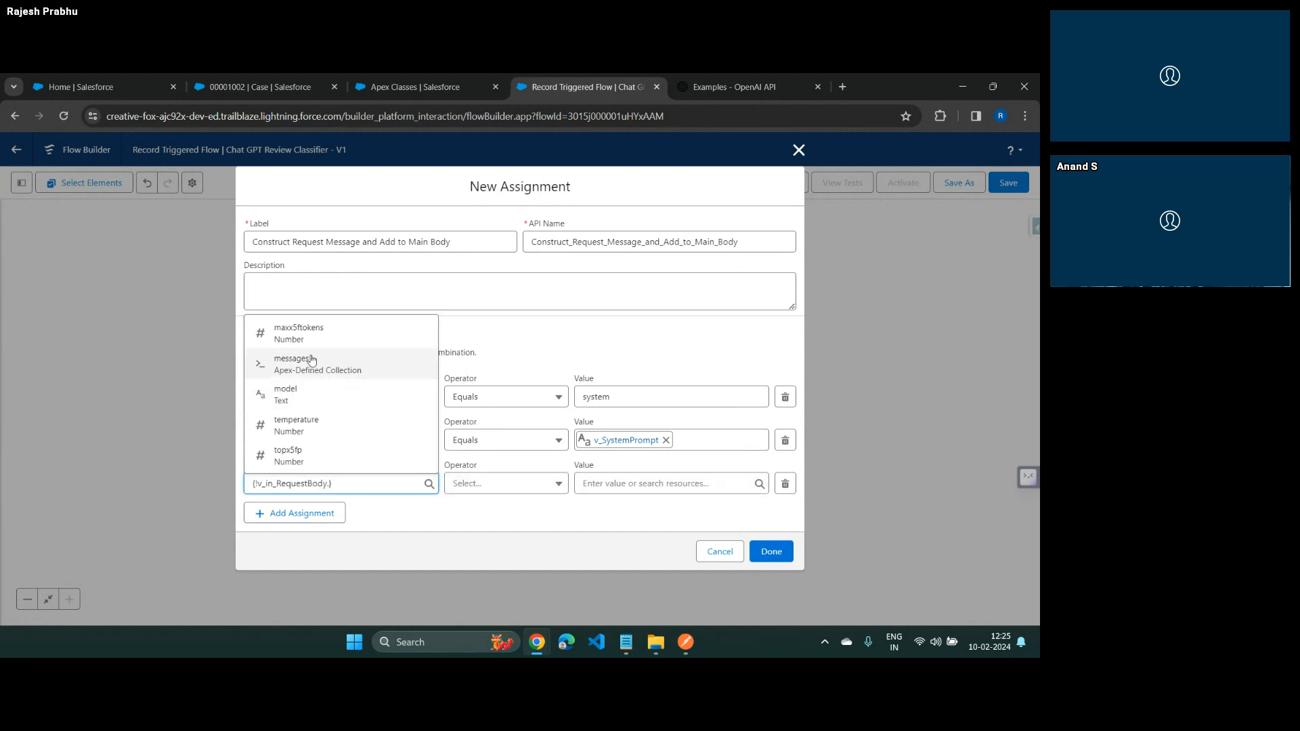
click(310, 354)
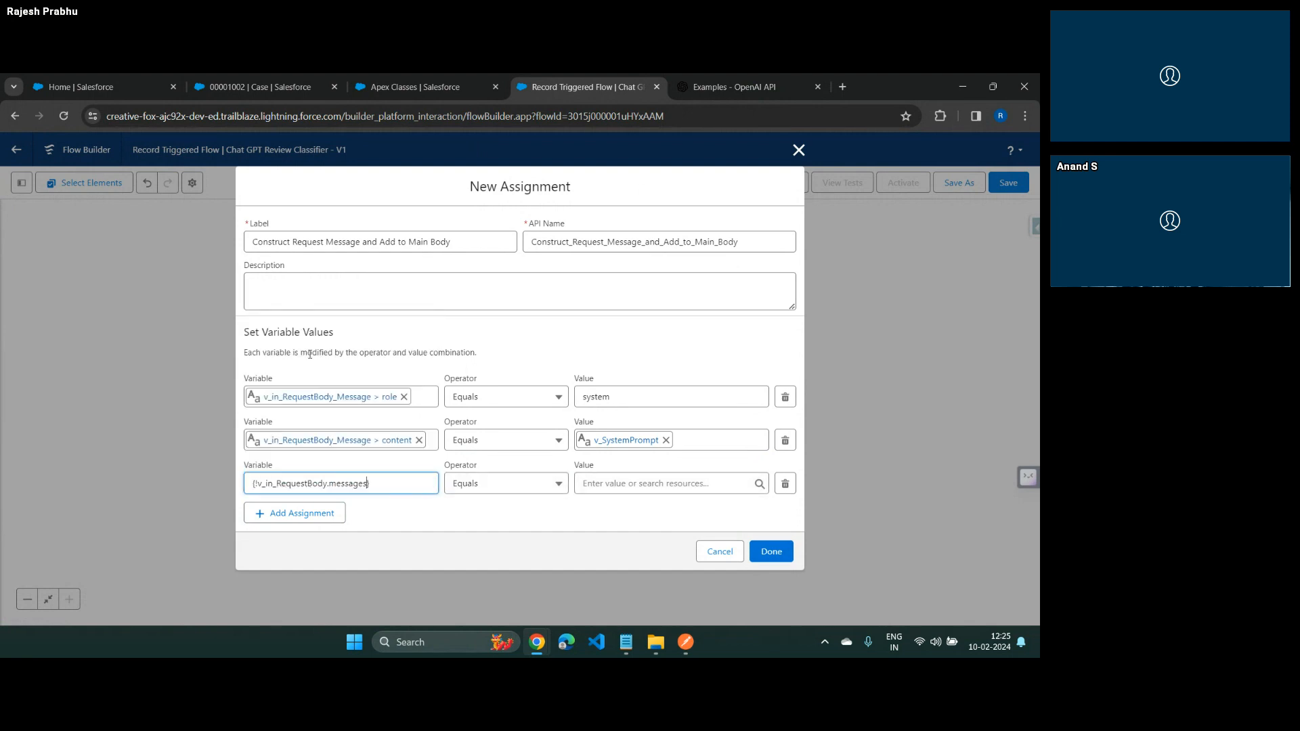
click(515, 485)
click(505, 338)
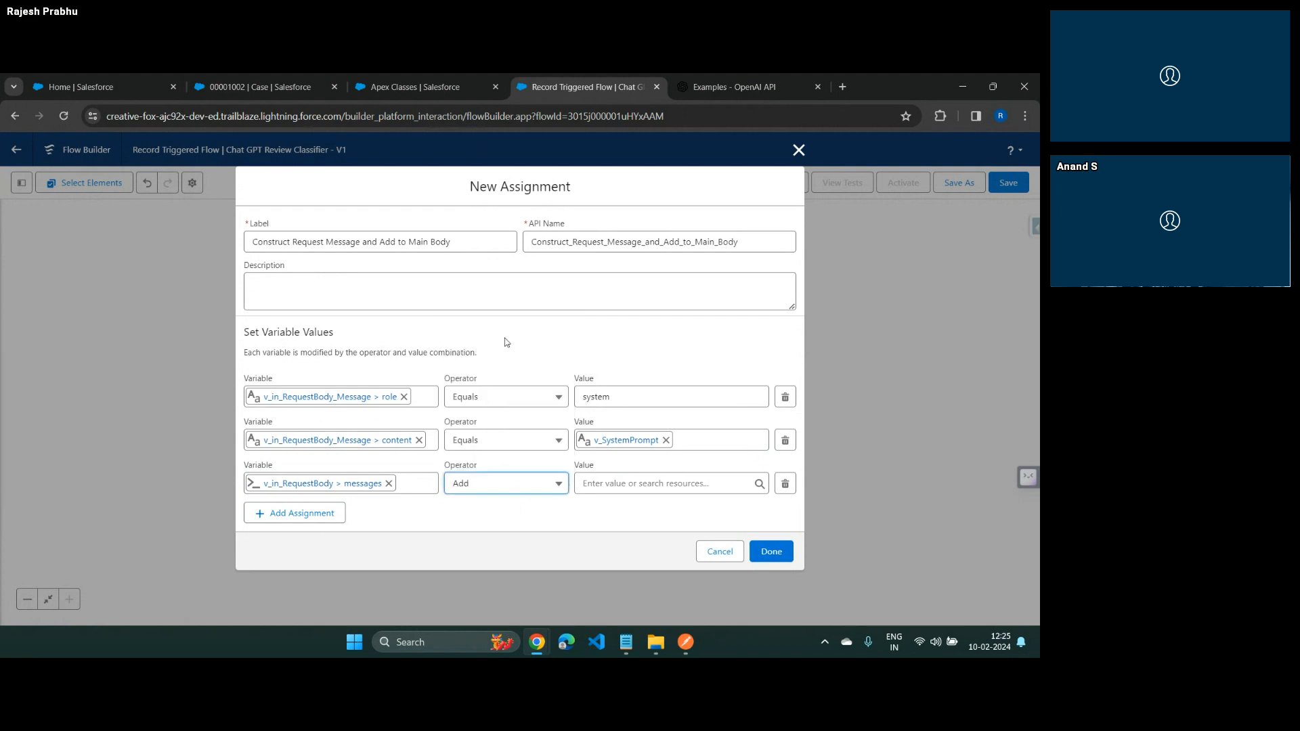
click(618, 481)
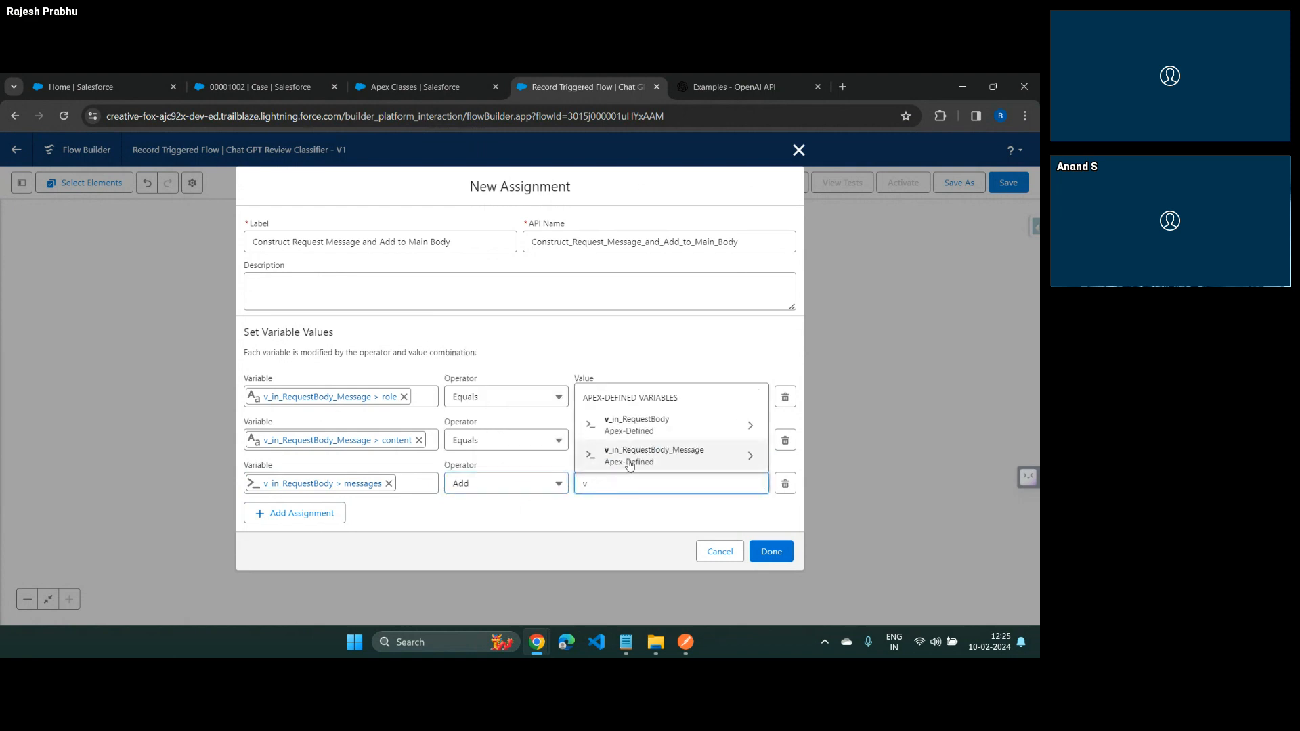
click(633, 456)
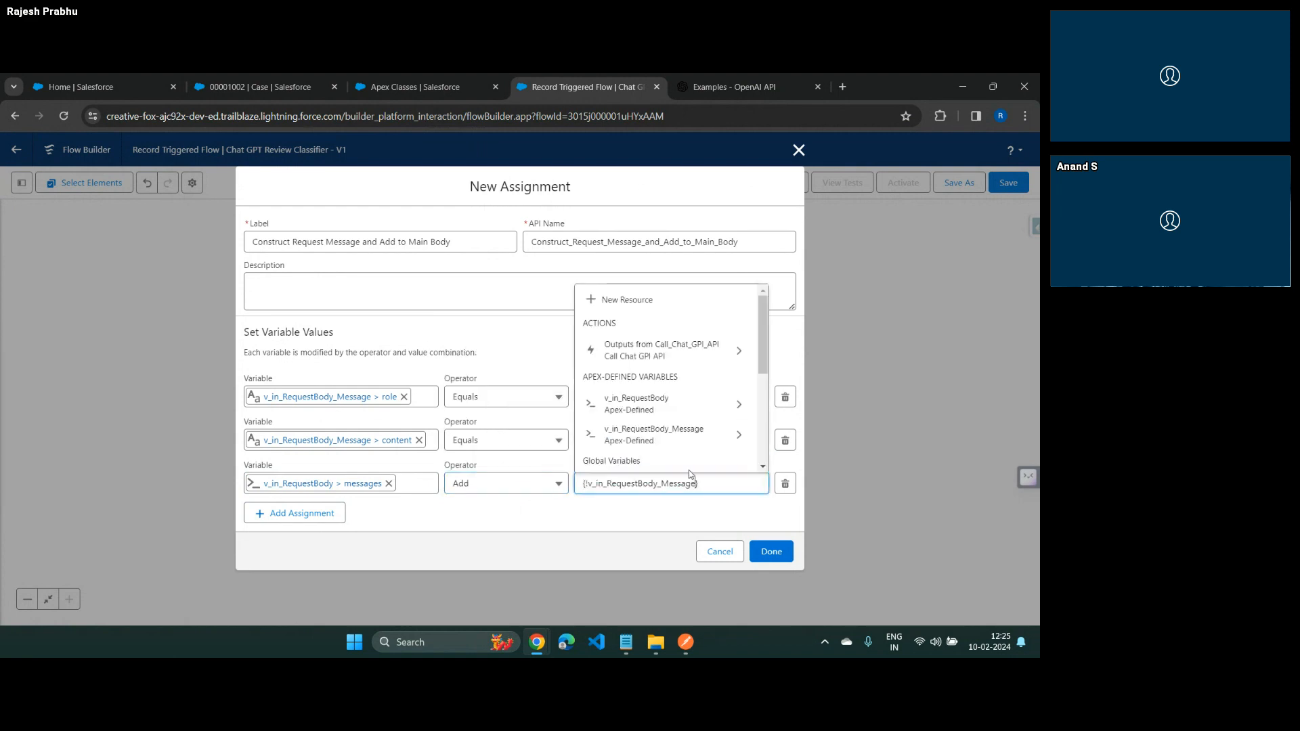
click(697, 522)
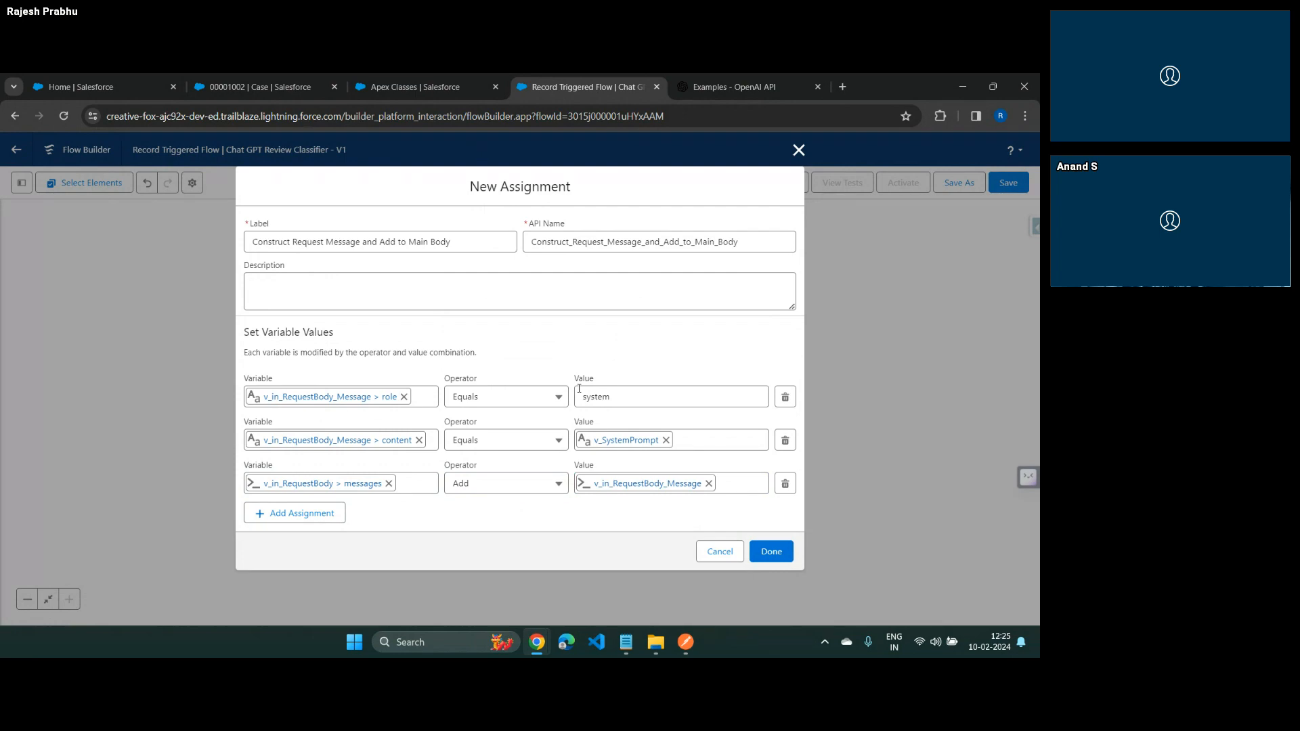
Switch to Postman and examine the system message object in the request body's messages array
key(alt+Tab)
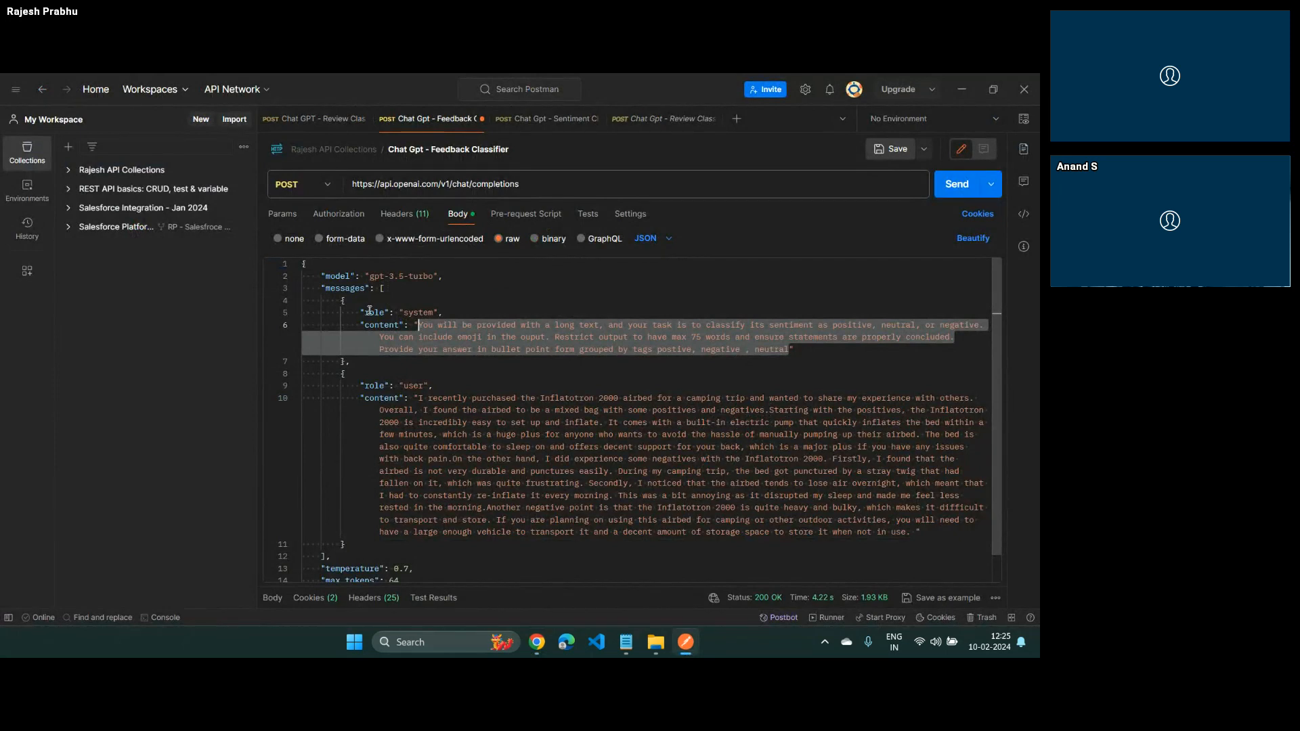
drag(340, 301, 350, 362)
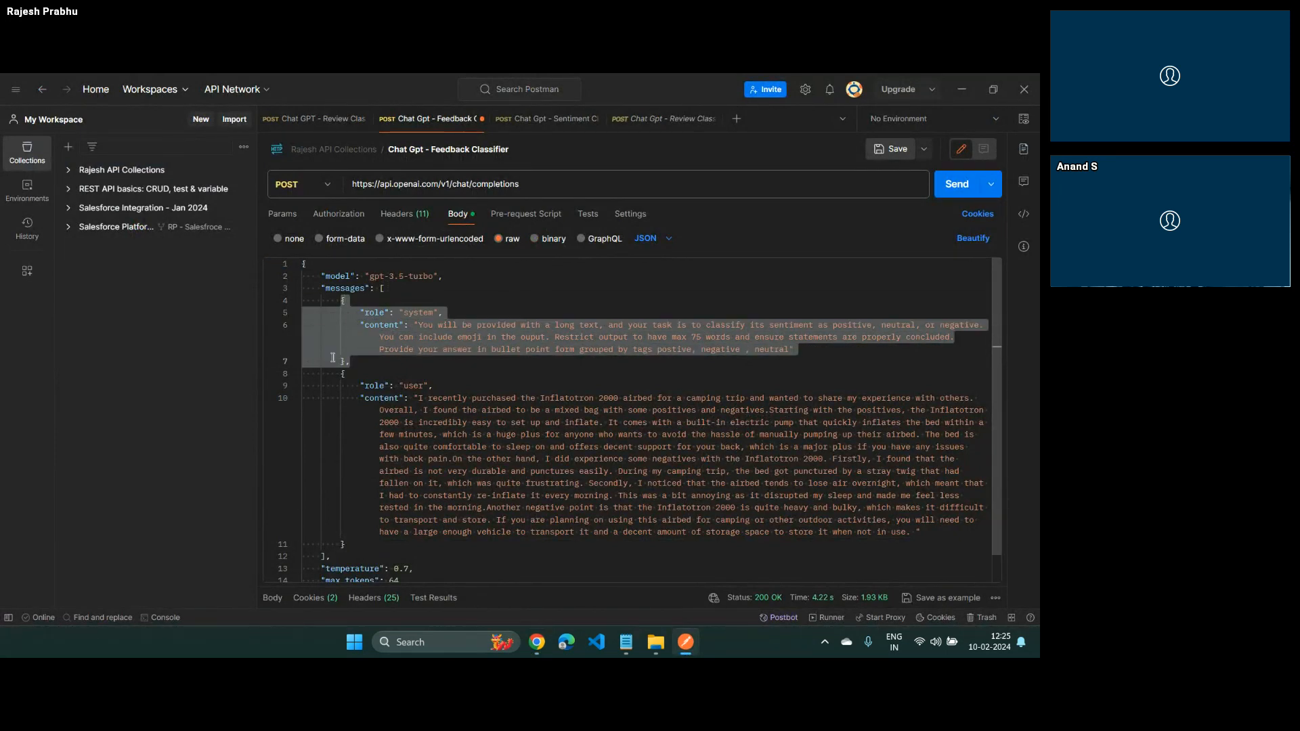
Return from Postman to Flow Builder and add a fourth assignment row for v_in_RequestBody_Message > role
double_click(343, 288)
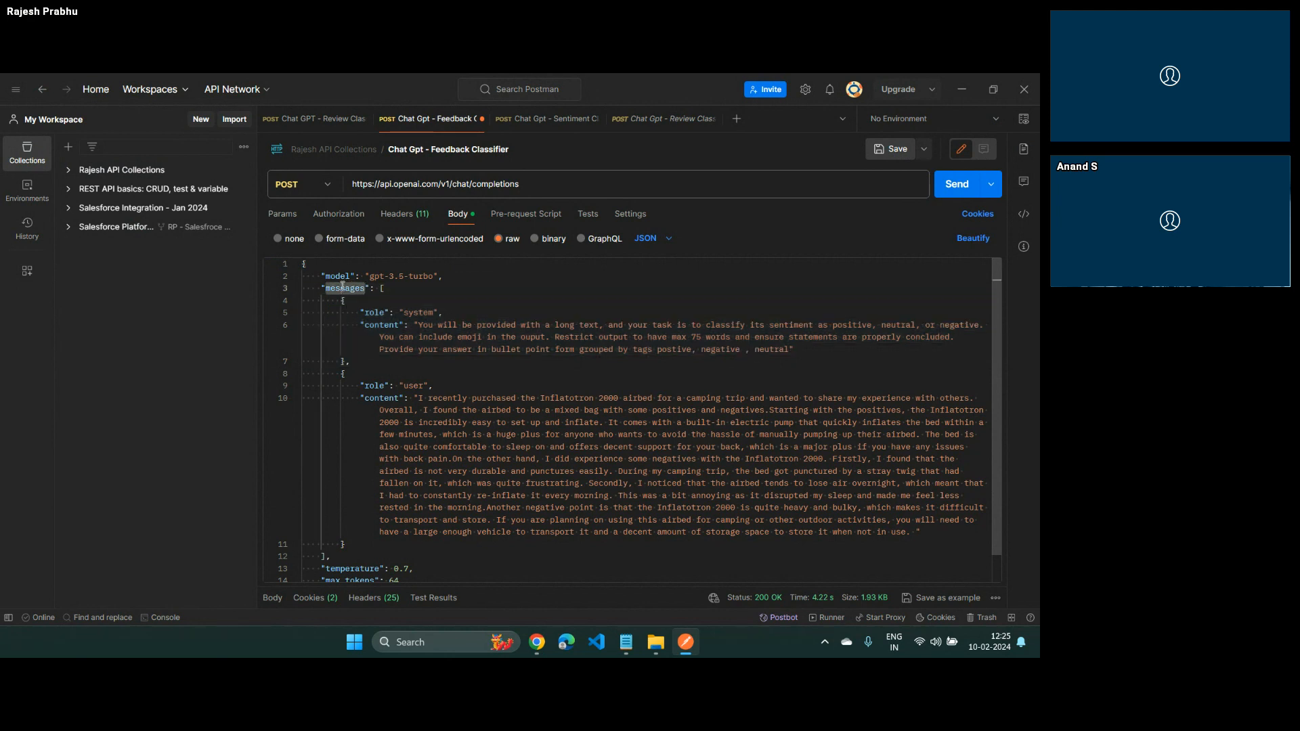
key(alt+Tab)
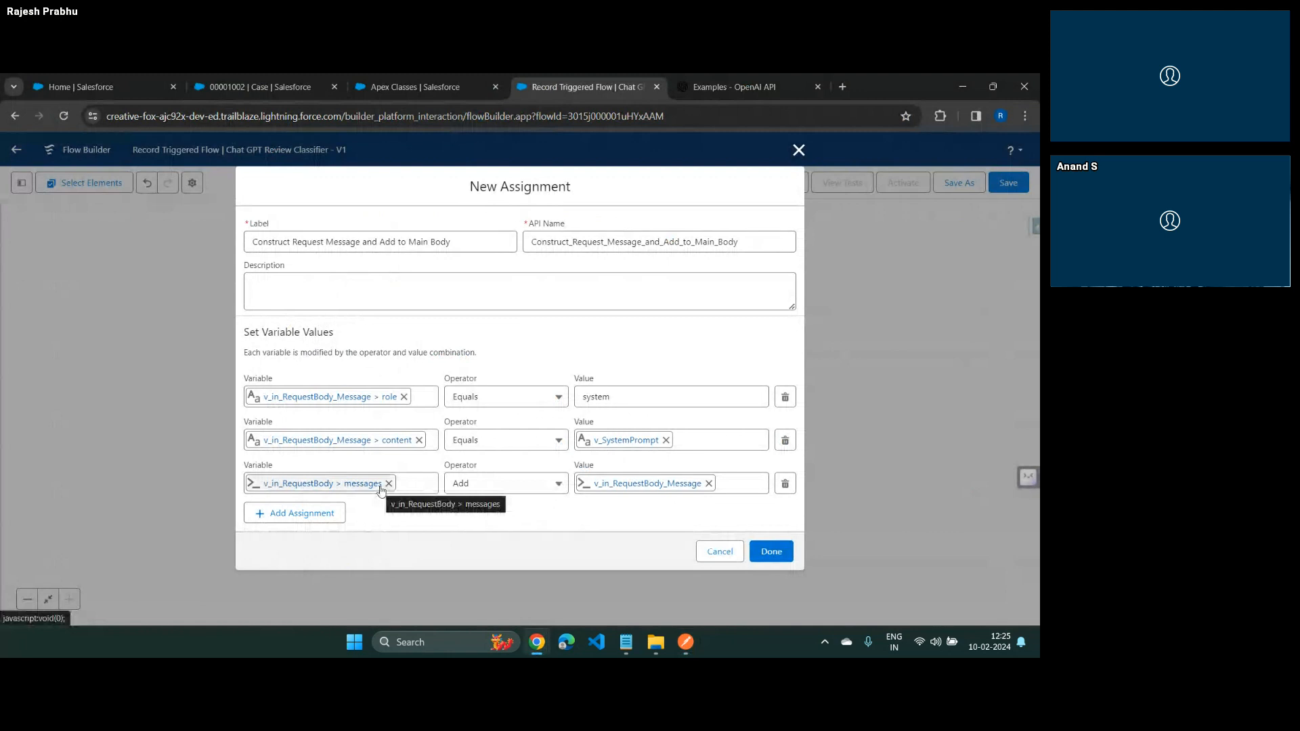
click(319, 516)
scroll(352, 501, down, 1)
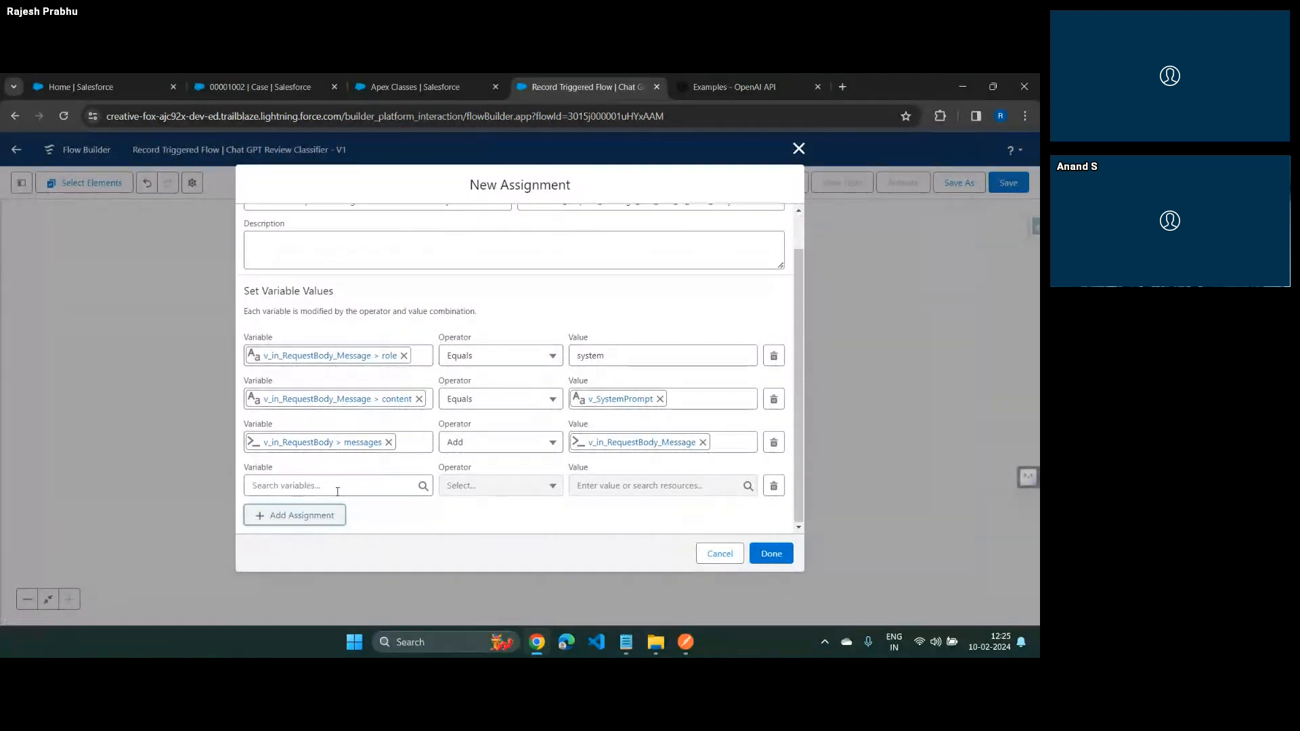
click(338, 486)
text(v_)
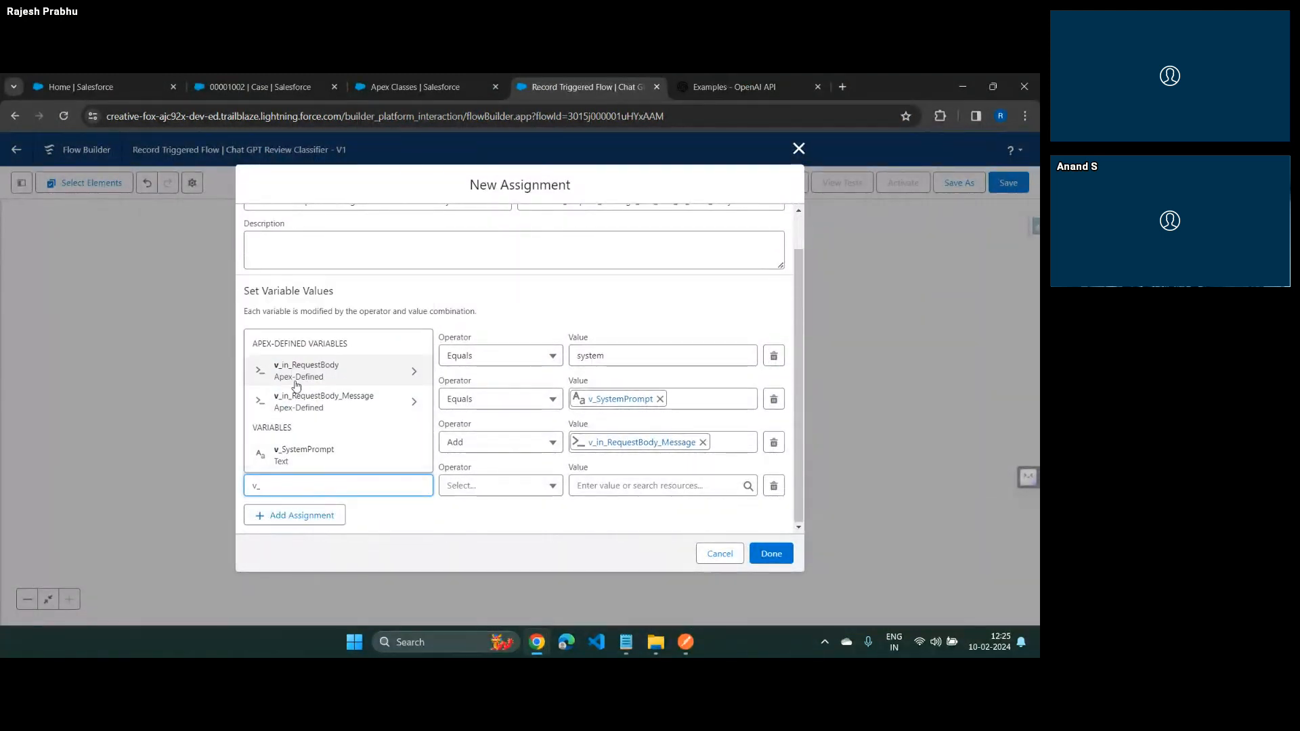
click(319, 401)
click(312, 545)
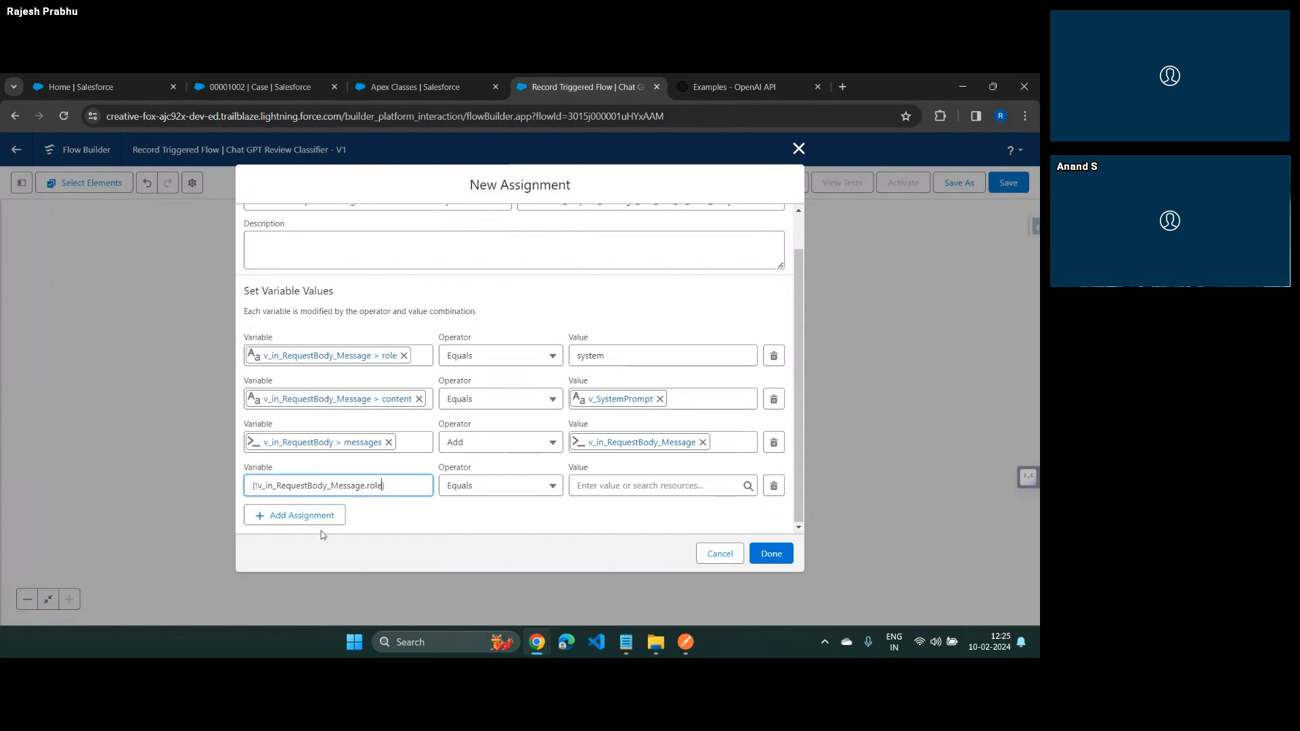
Check the second message's role in the Postman request and set the fourth assignment row's value to user
key(alt+Tab)
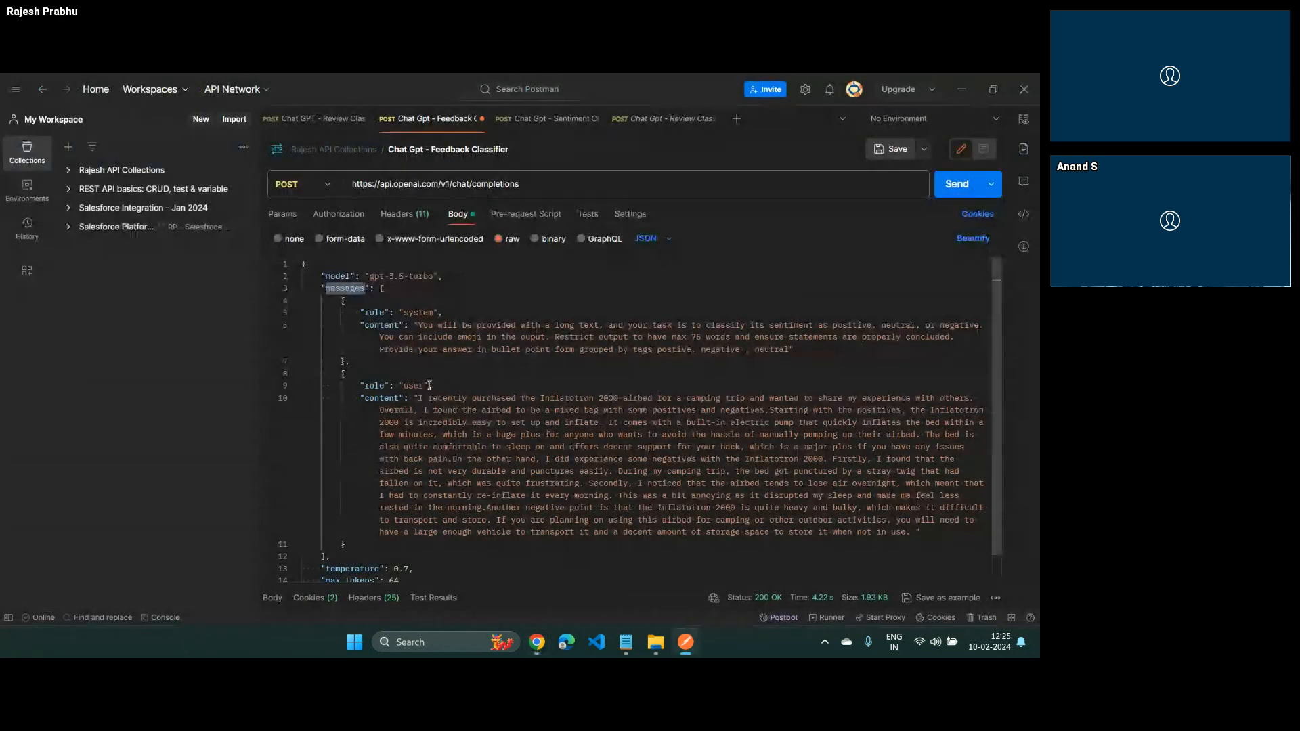
click(429, 384)
key(alt+Tab)
click(619, 492)
text(user)
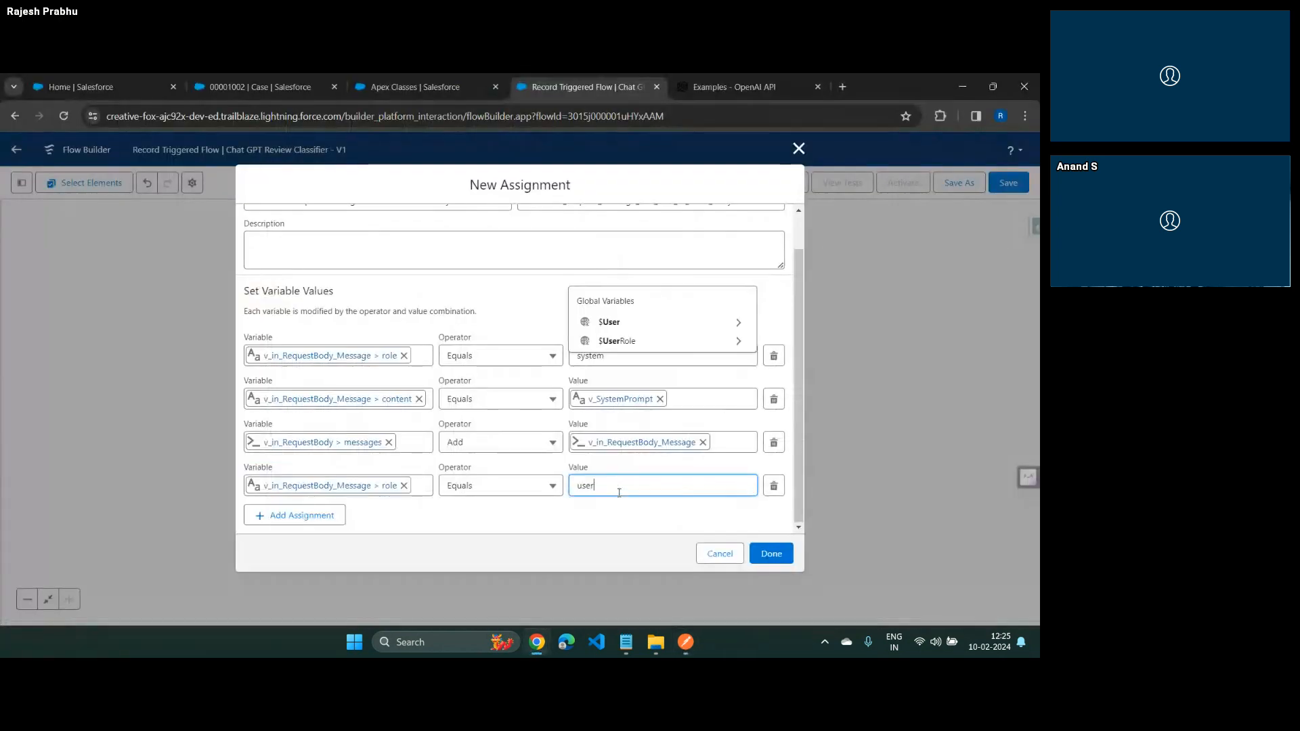
click(499, 519)
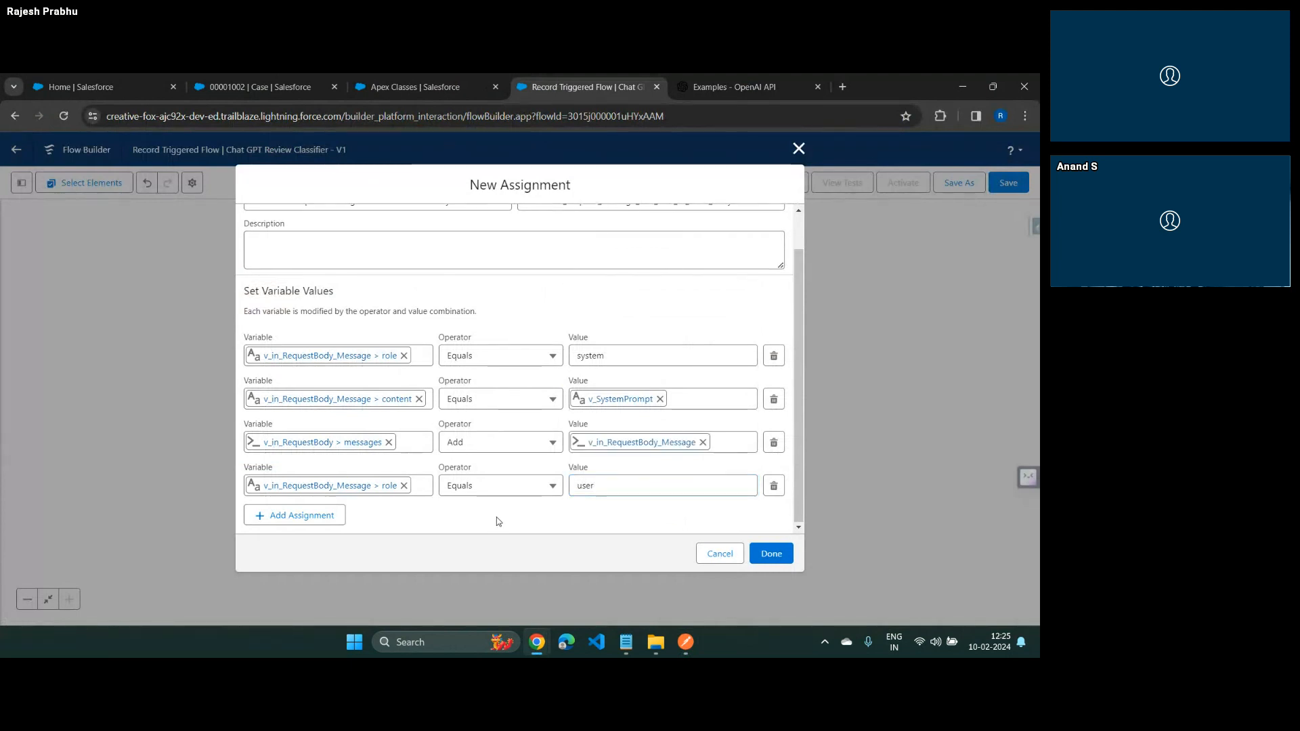
Add a fifth assignment row for v_in_RequestBody_Message > content with the Equals operator
click(342, 519)
scroll(348, 489, down, 1)
click(348, 485)
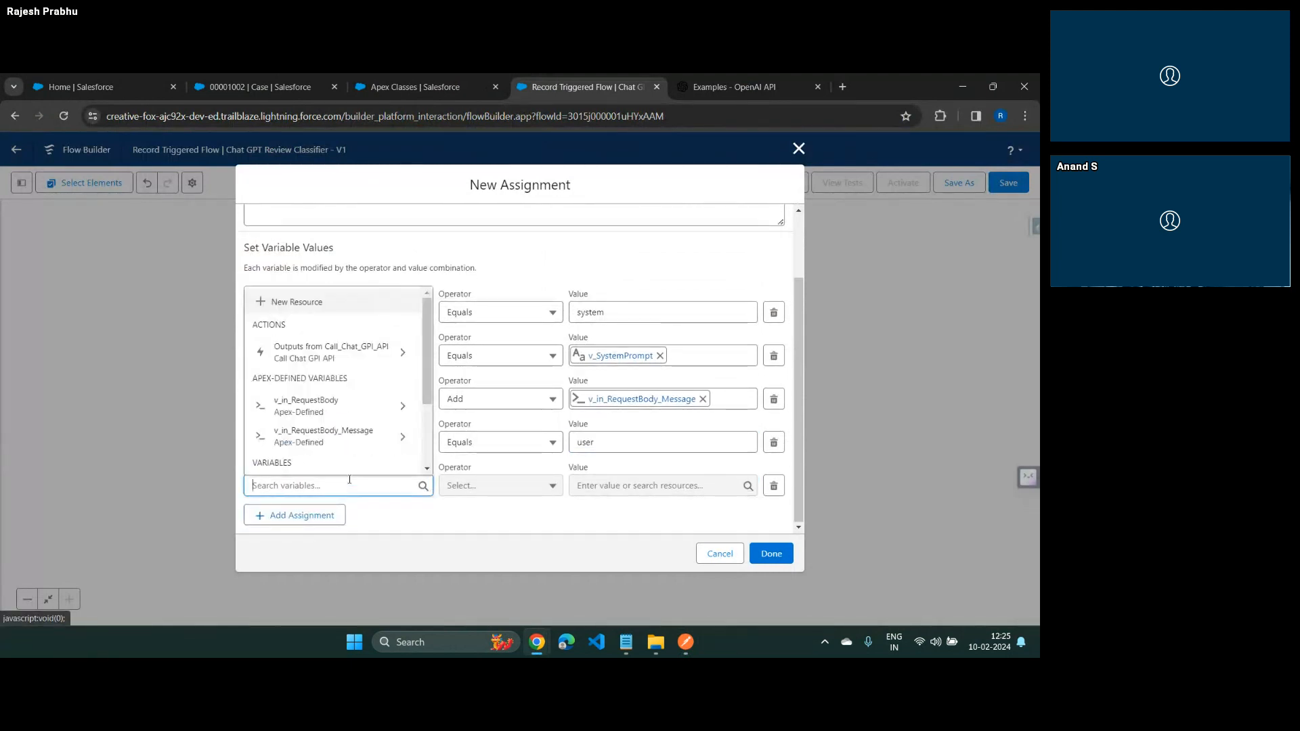
click(335, 436)
click(298, 515)
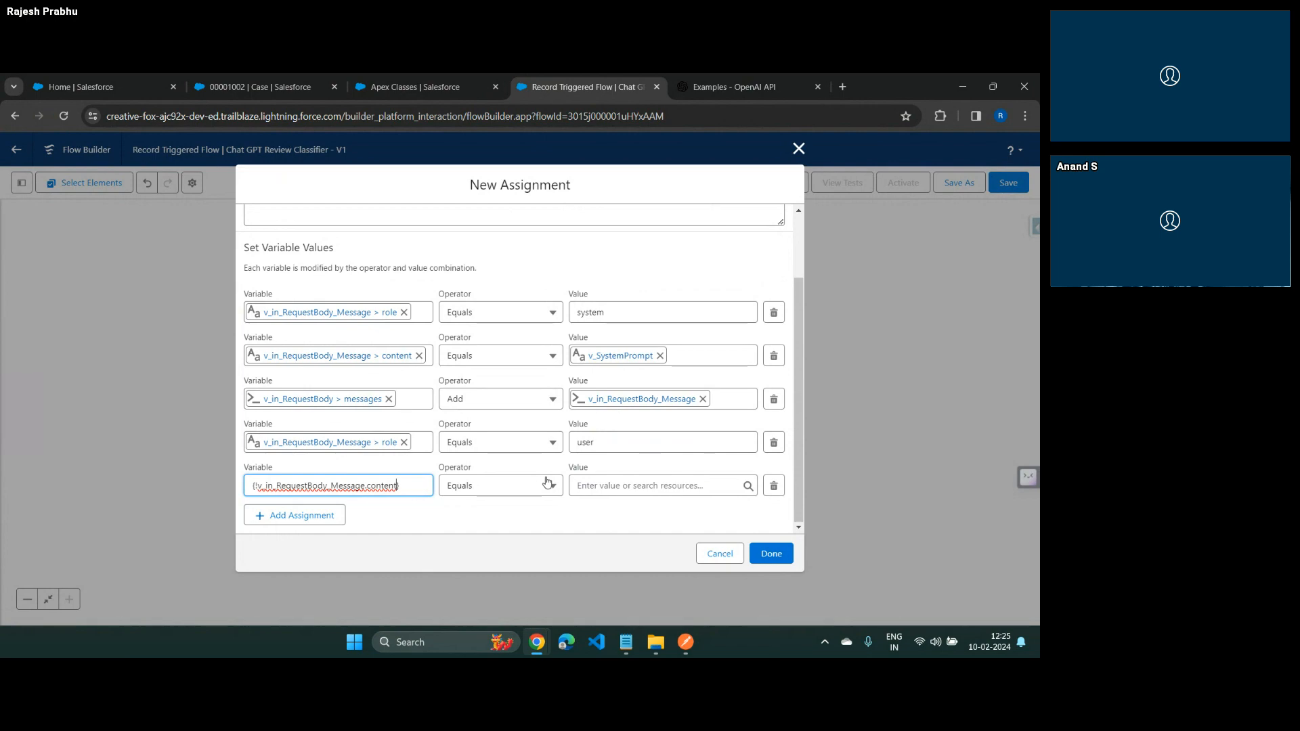
Check the user message's content in Postman and set the fifth row's value to $Record > Customer Feeback
click(606, 486)
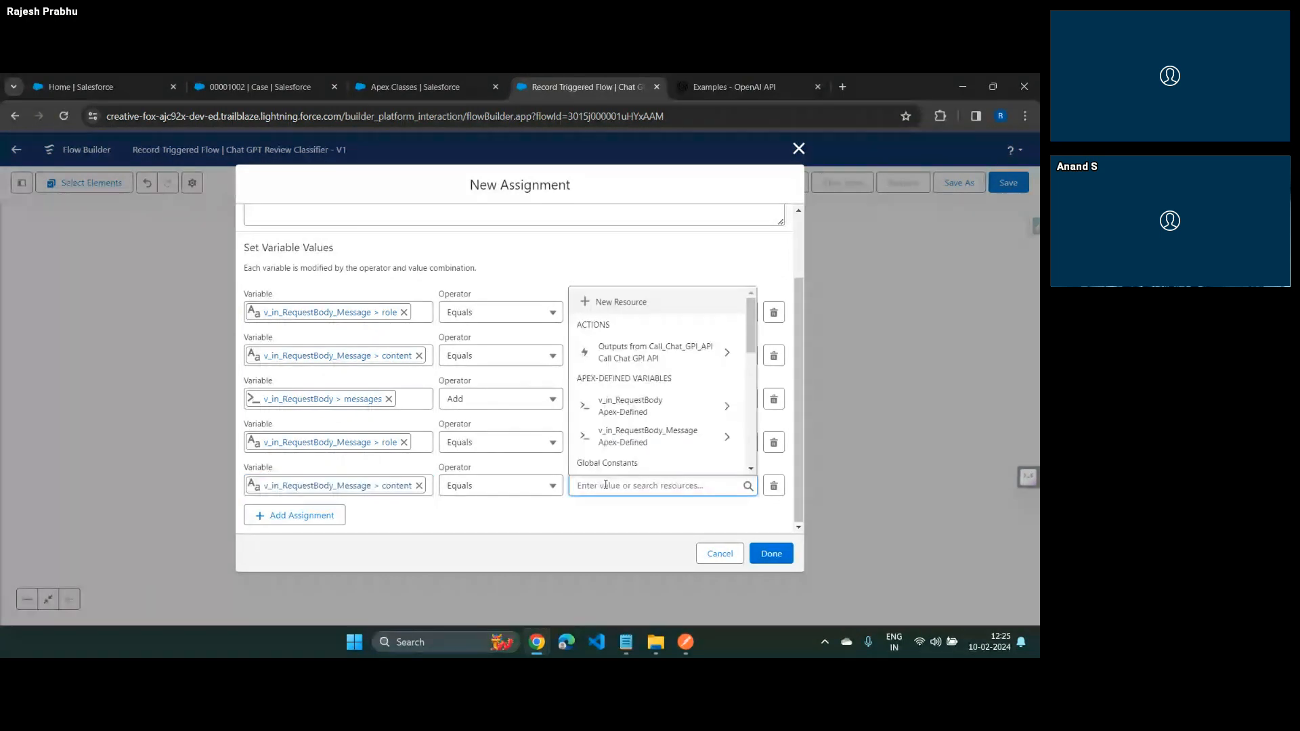
key(alt+Tab)
drag(420, 393, 436, 476)
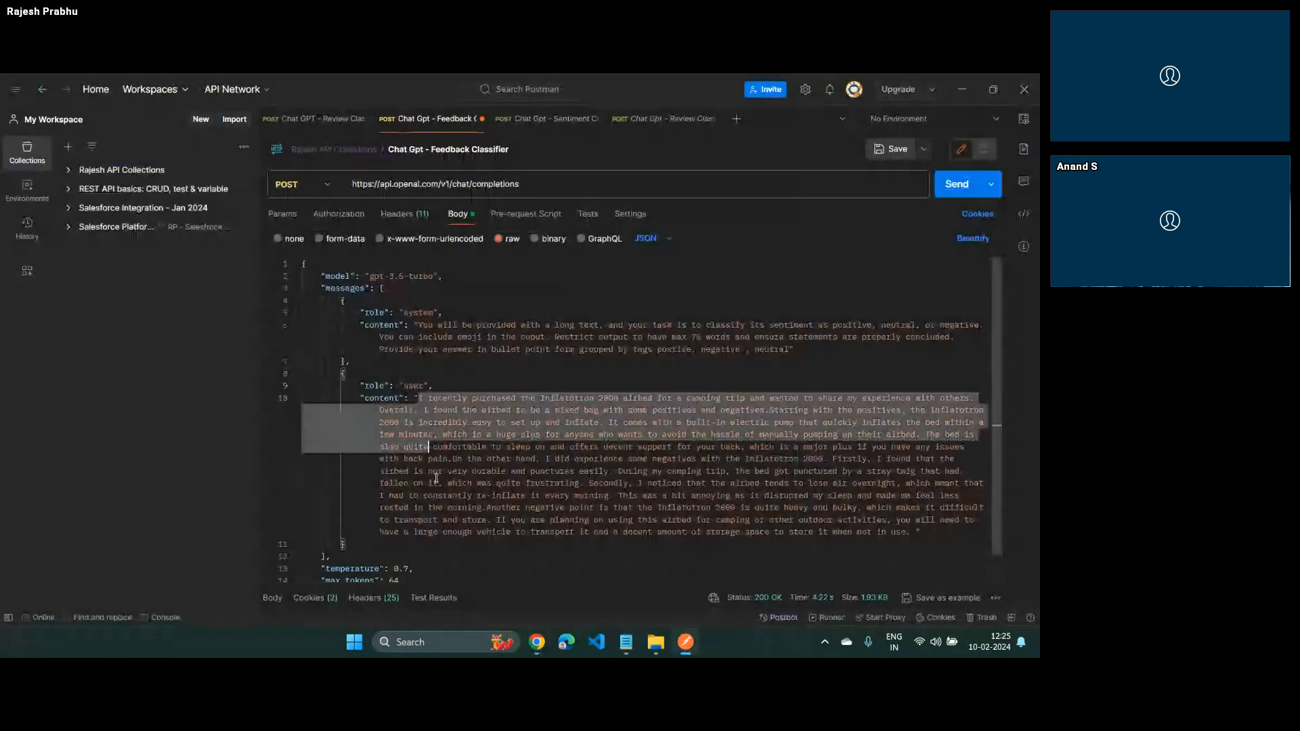
key(alt+Tab)
click(650, 484)
scroll(626, 433, down, 5)
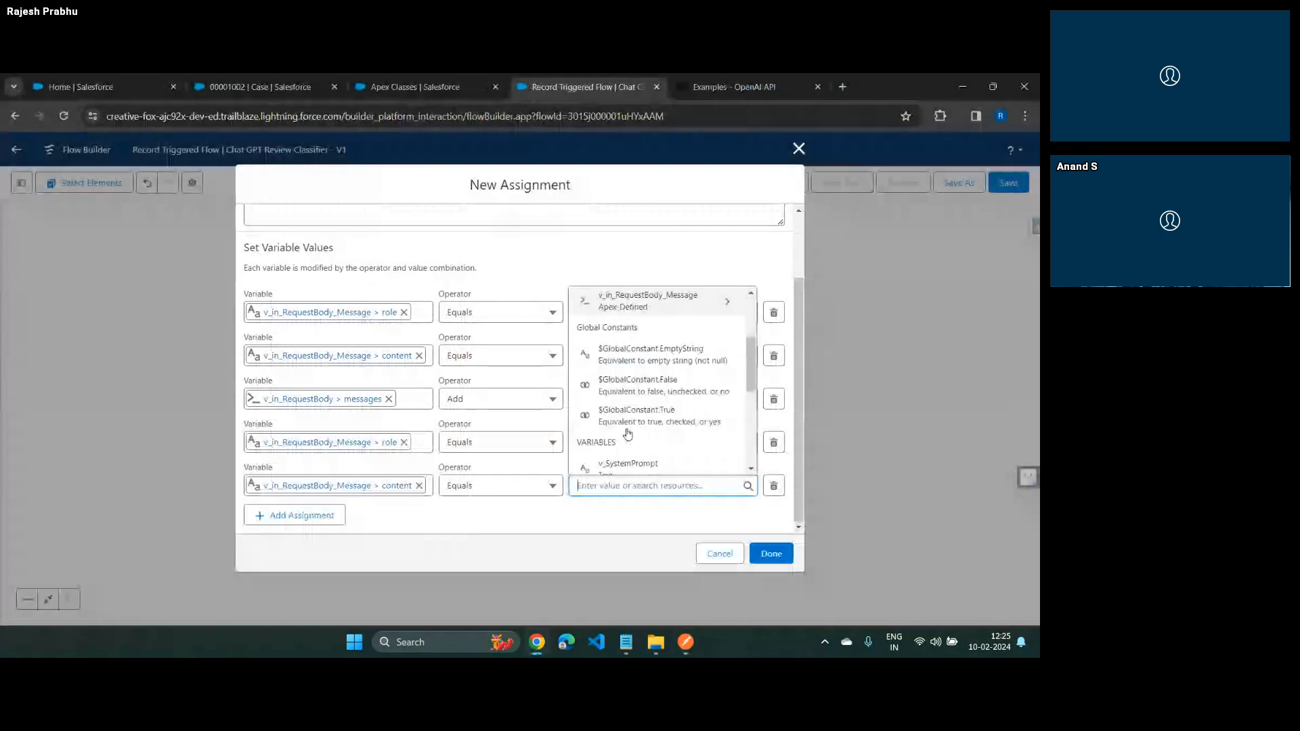
scroll(623, 429, down, 2)
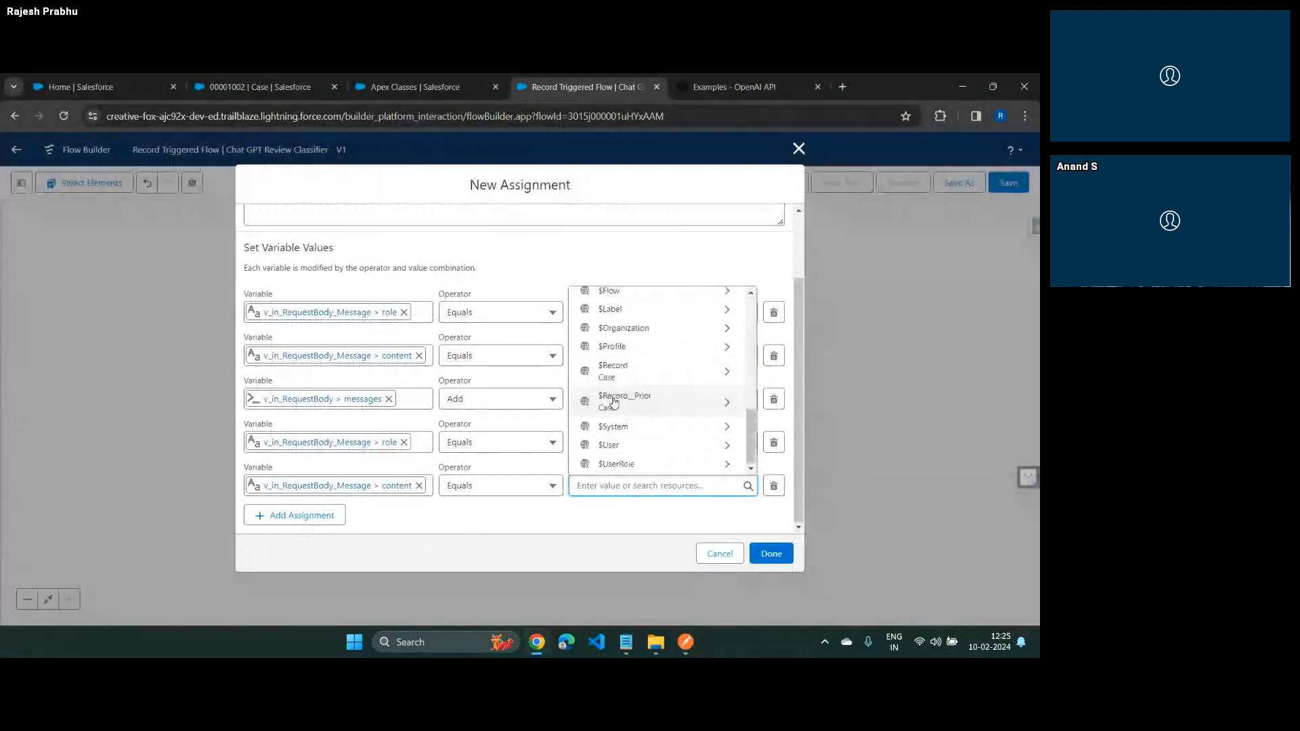
click(615, 393)
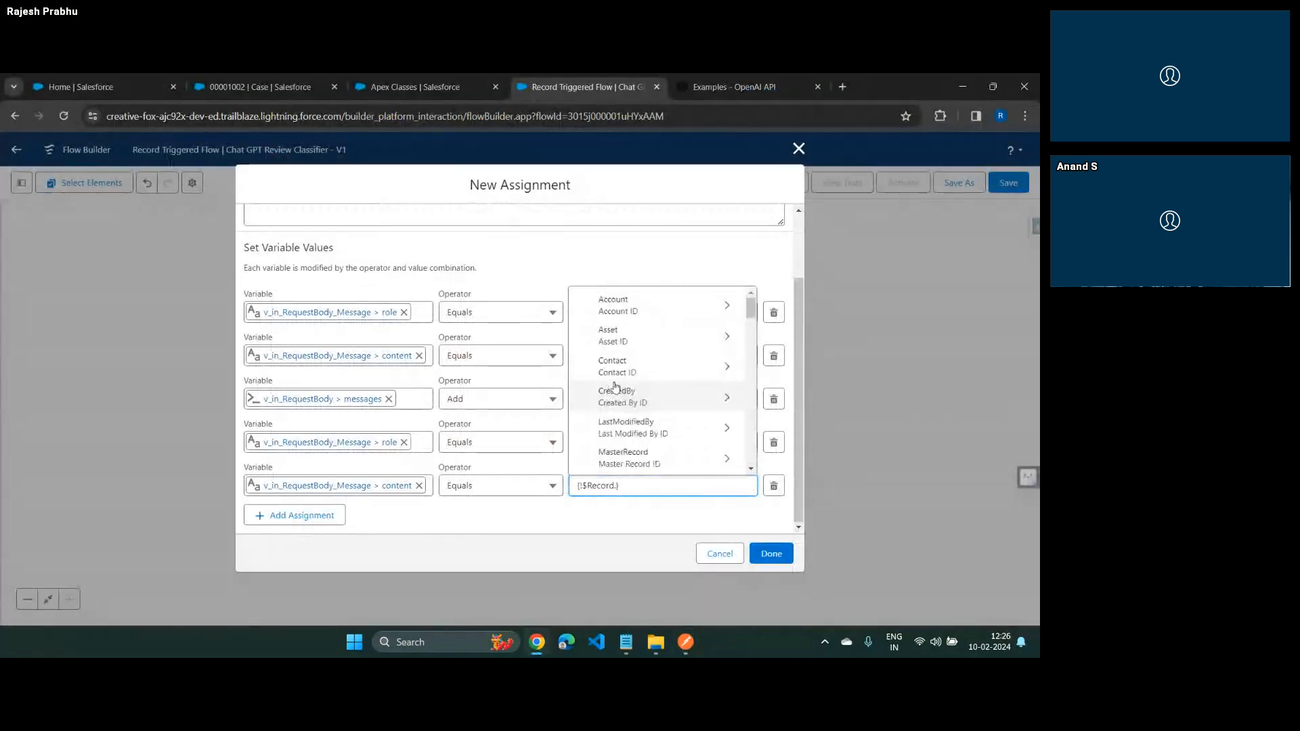
text(fe)
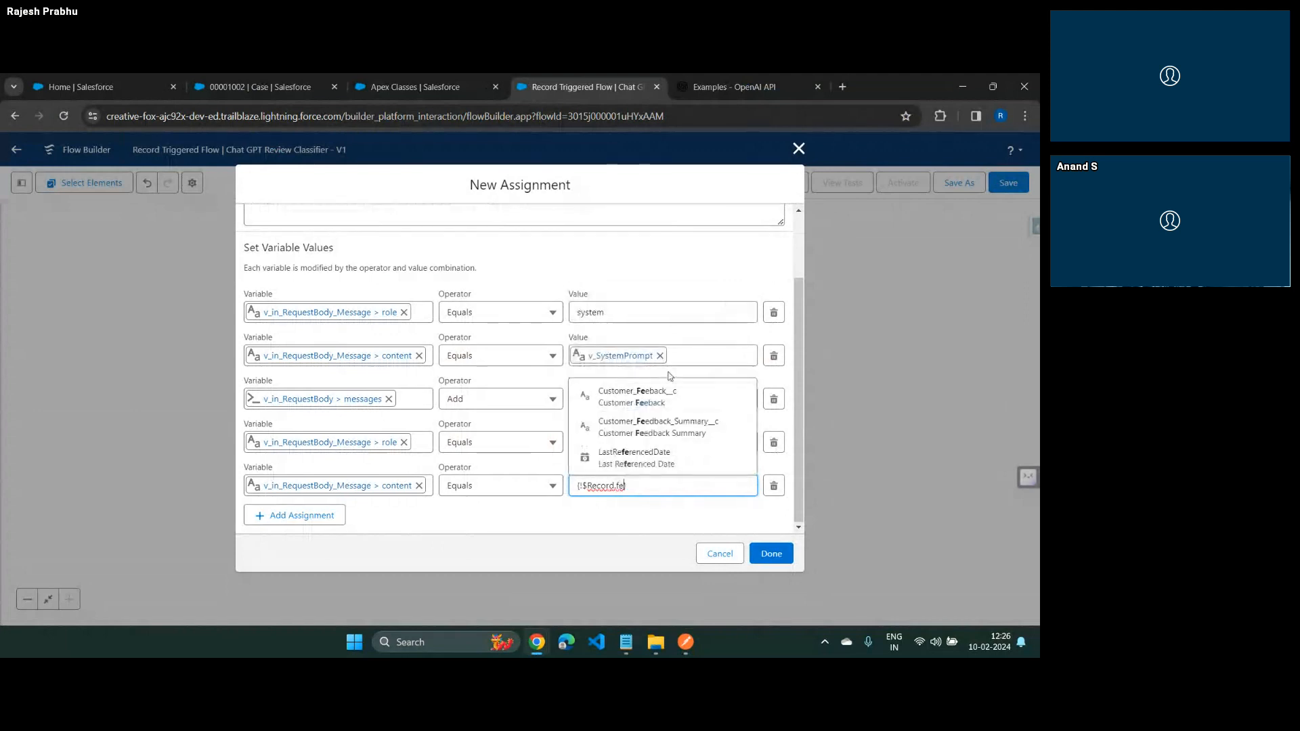
click(644, 396)
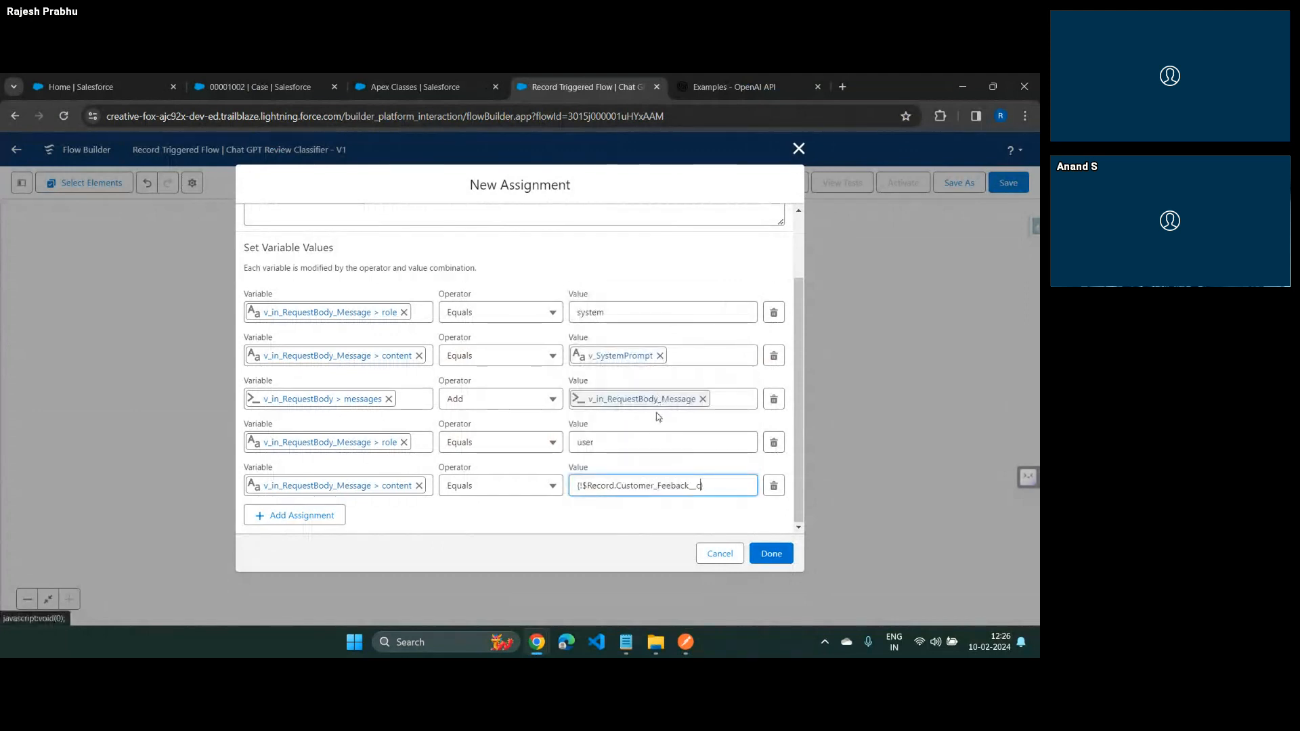
click(656, 514)
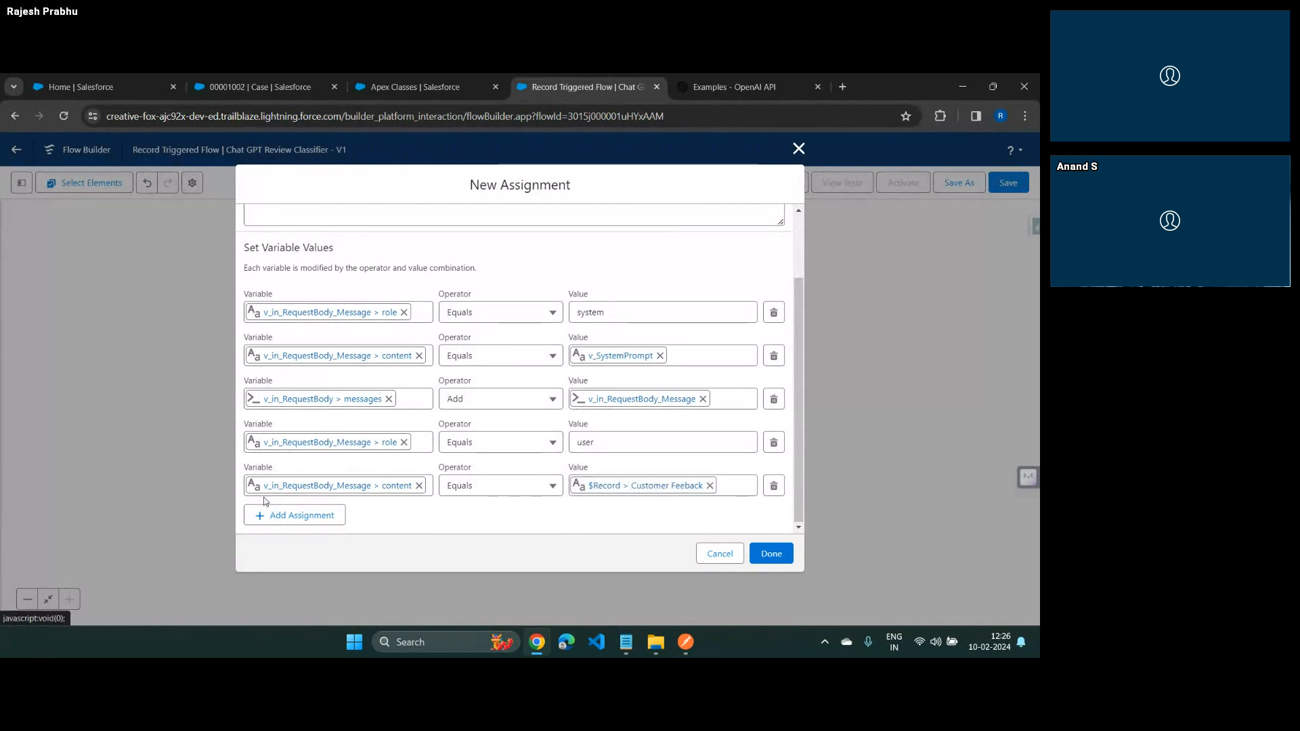
Add a sixth assignment row that adds v_in_RequestBody_Message to the v_in_RequestBody > messages collection
click(301, 515)
scroll(405, 424, down, 1)
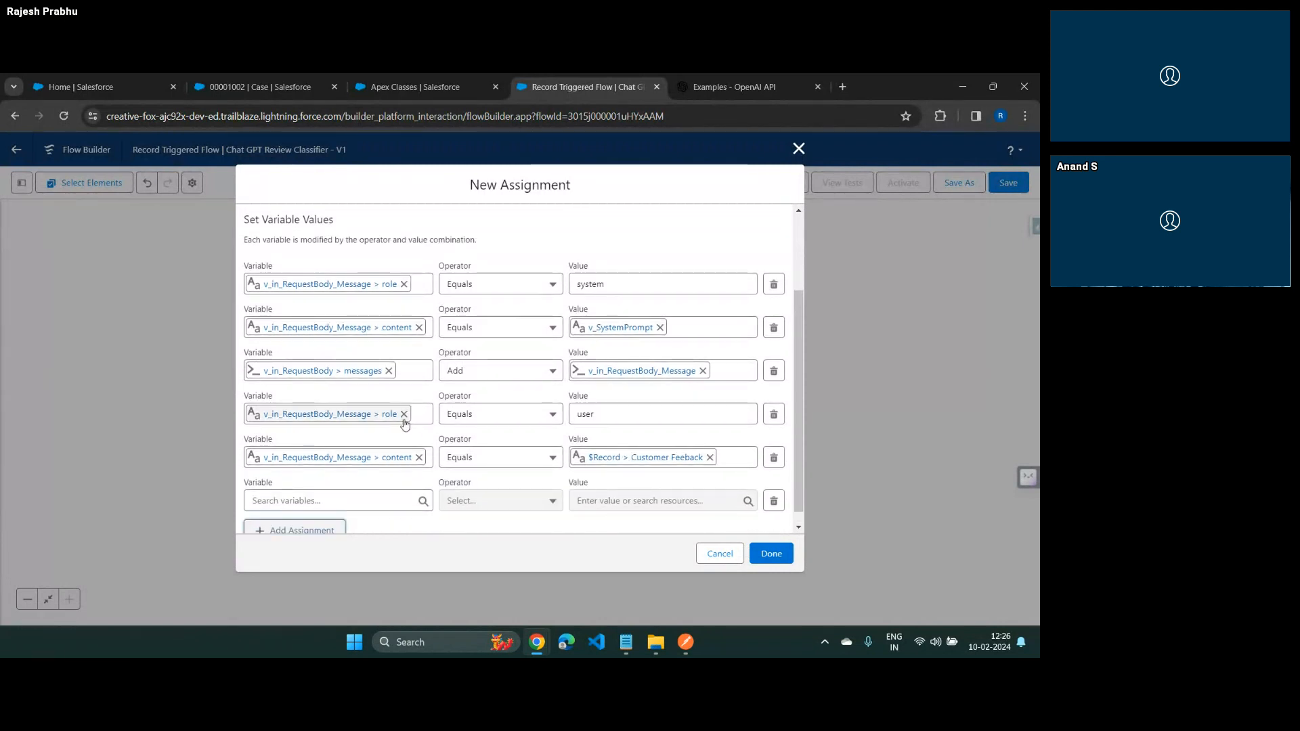
click(328, 485)
click(319, 384)
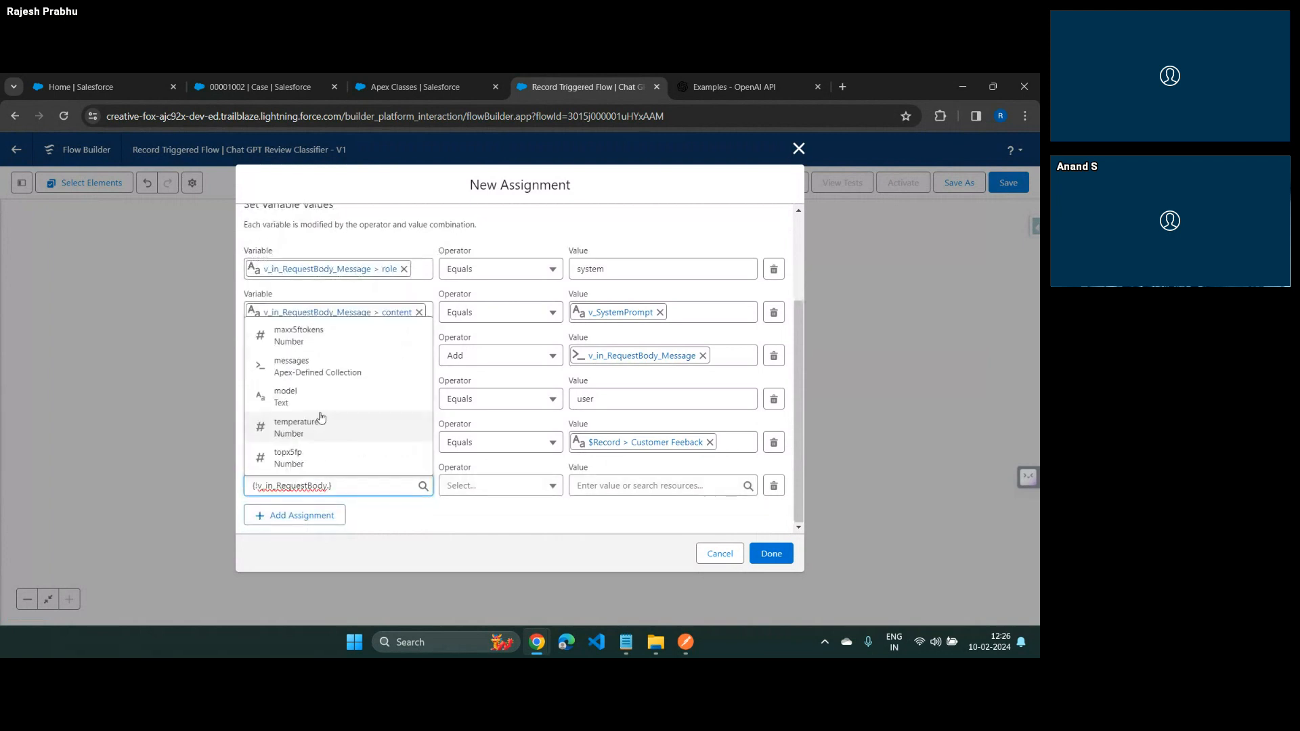
click(318, 365)
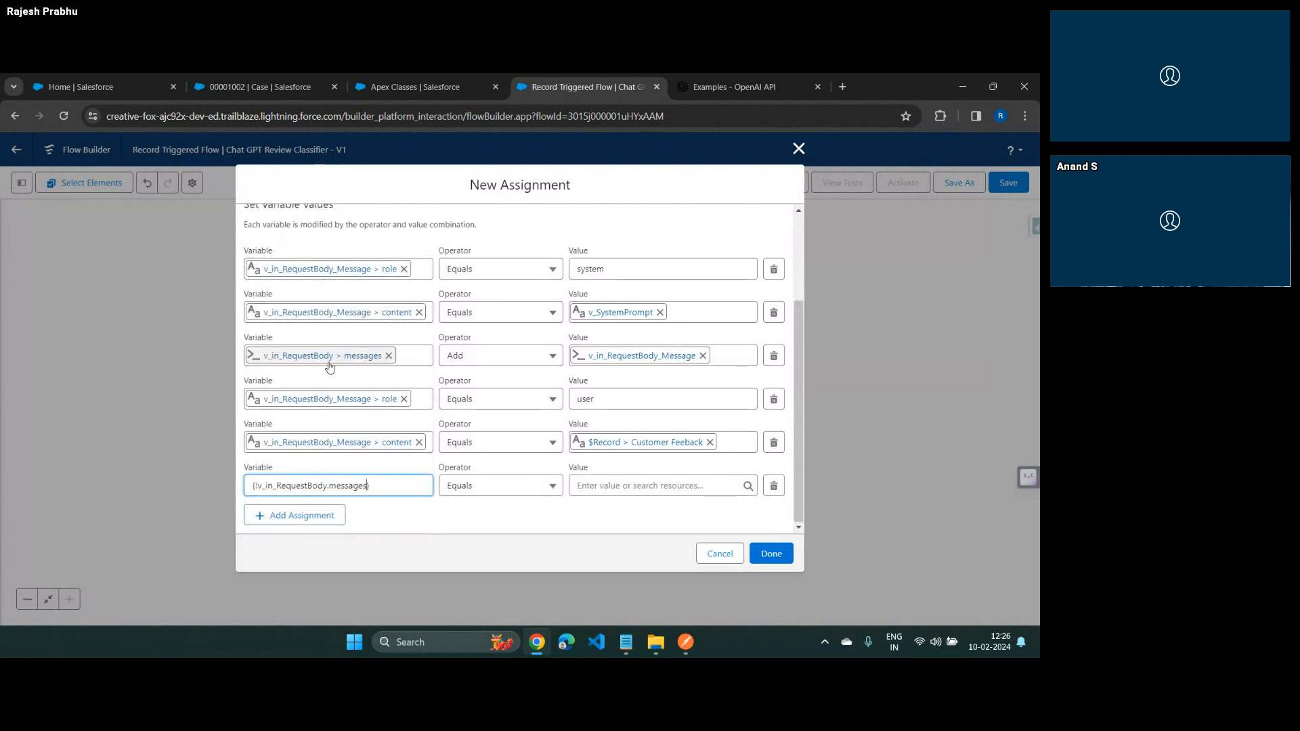
click(522, 484)
click(477, 325)
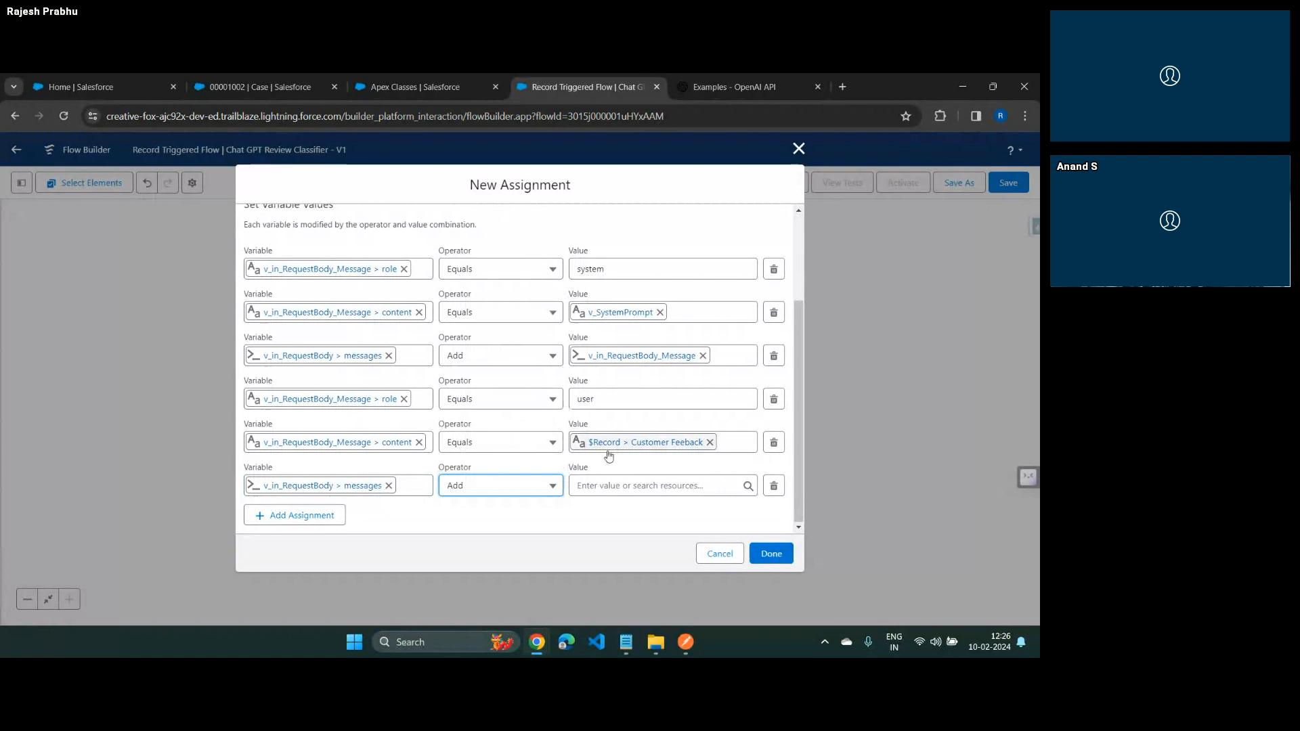
click(629, 484)
text(v)
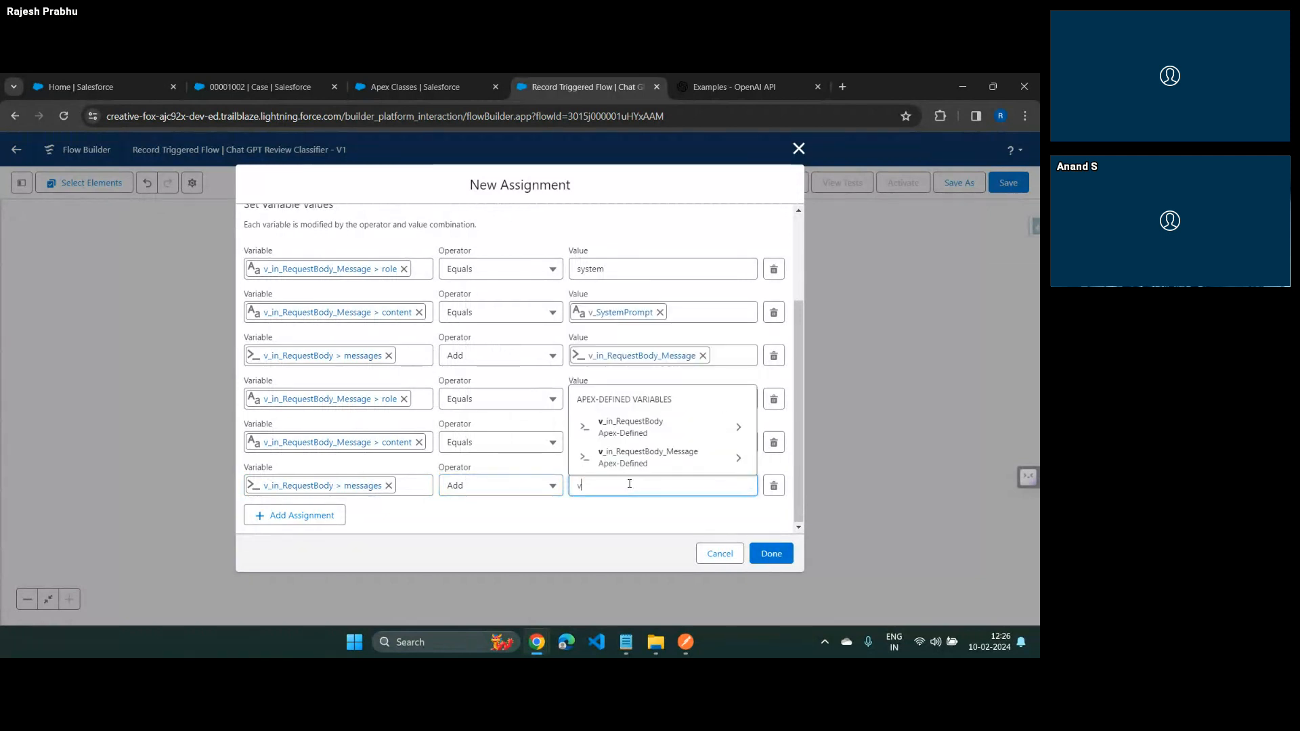
text(_)
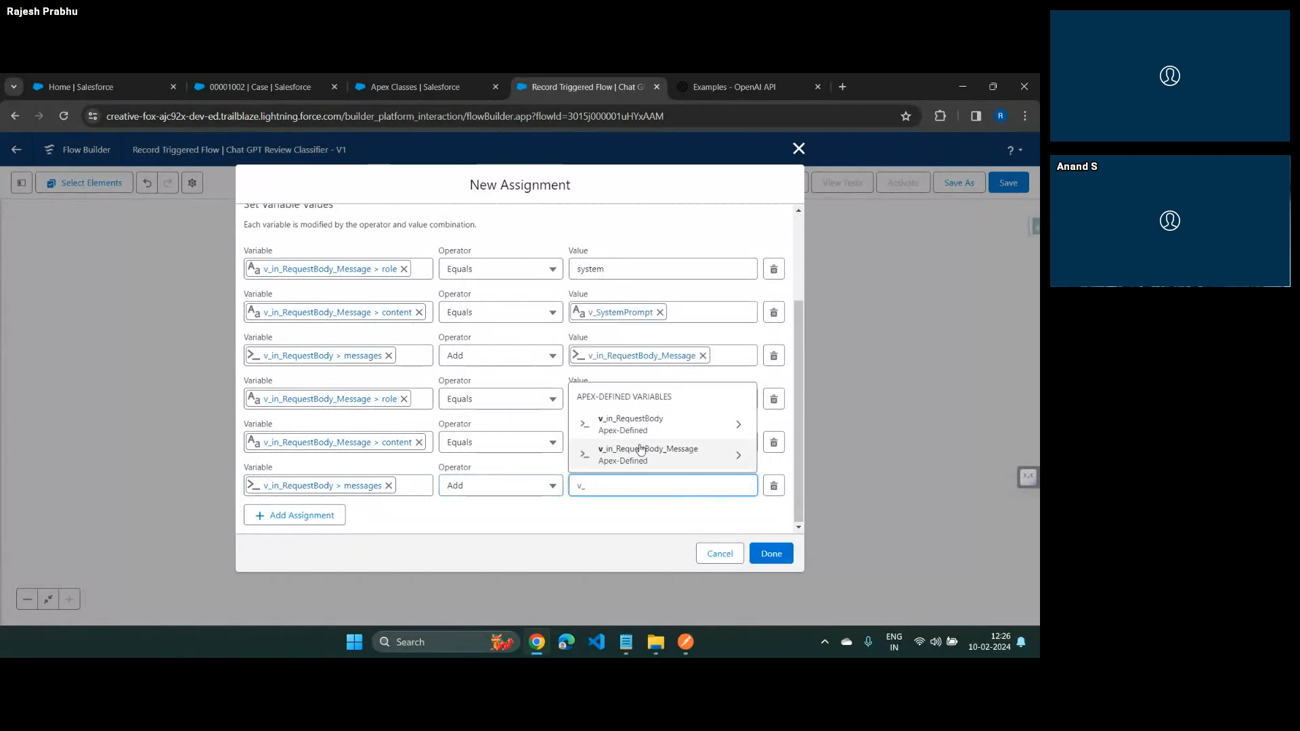
click(641, 450)
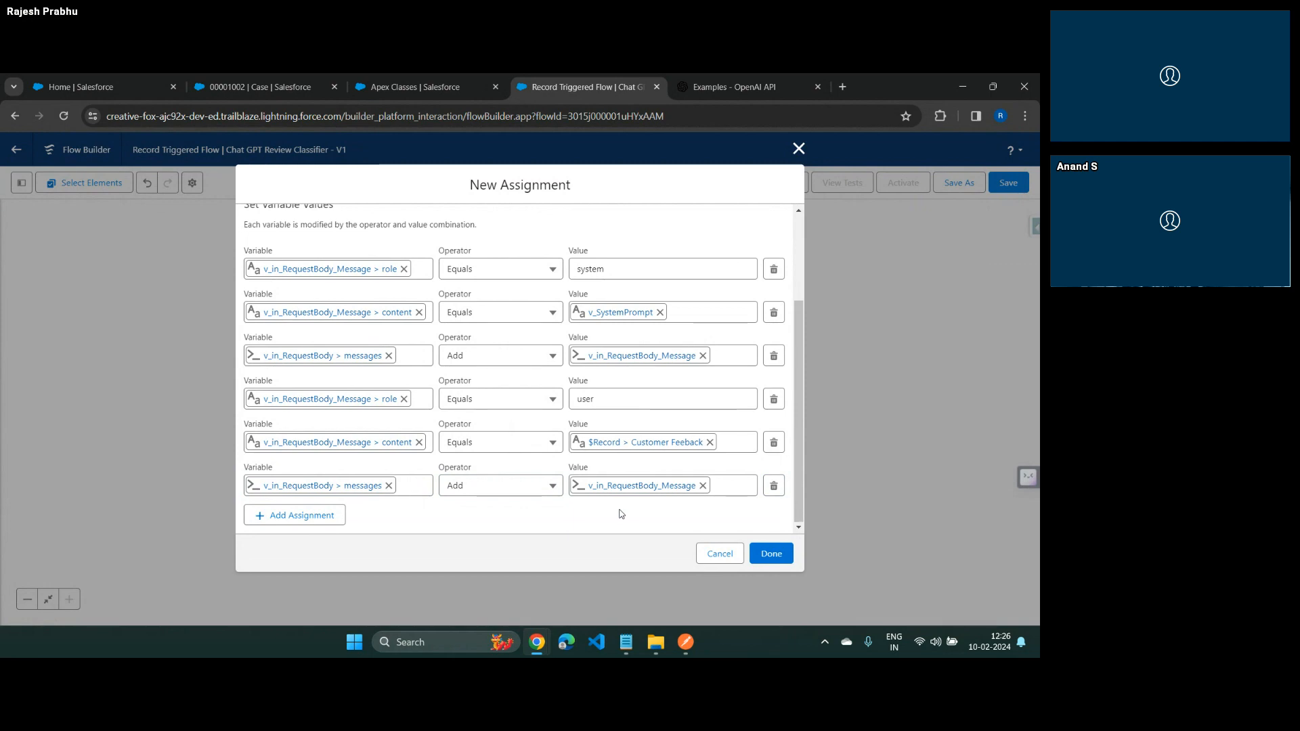
Compare the six assignment rows with the messages array in Postman and finish the assignment element
key(alt+Tab)
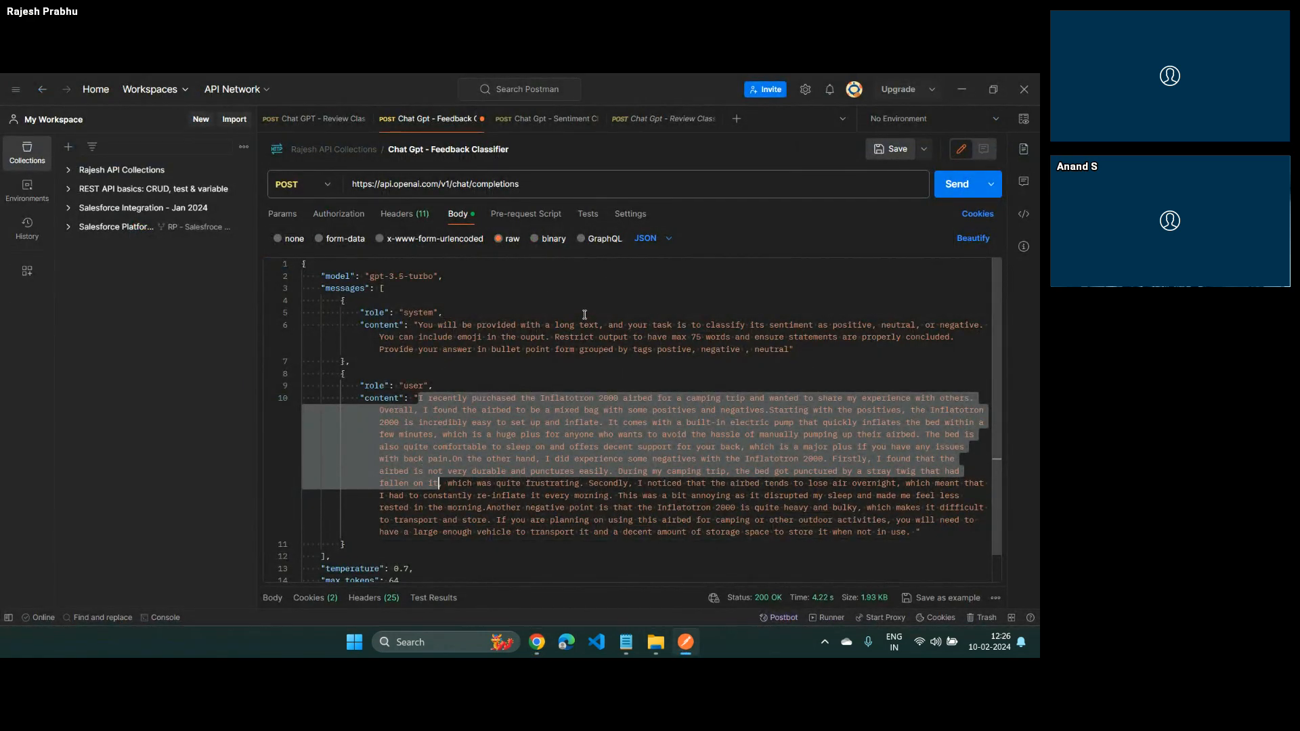
key(alt+Tab)
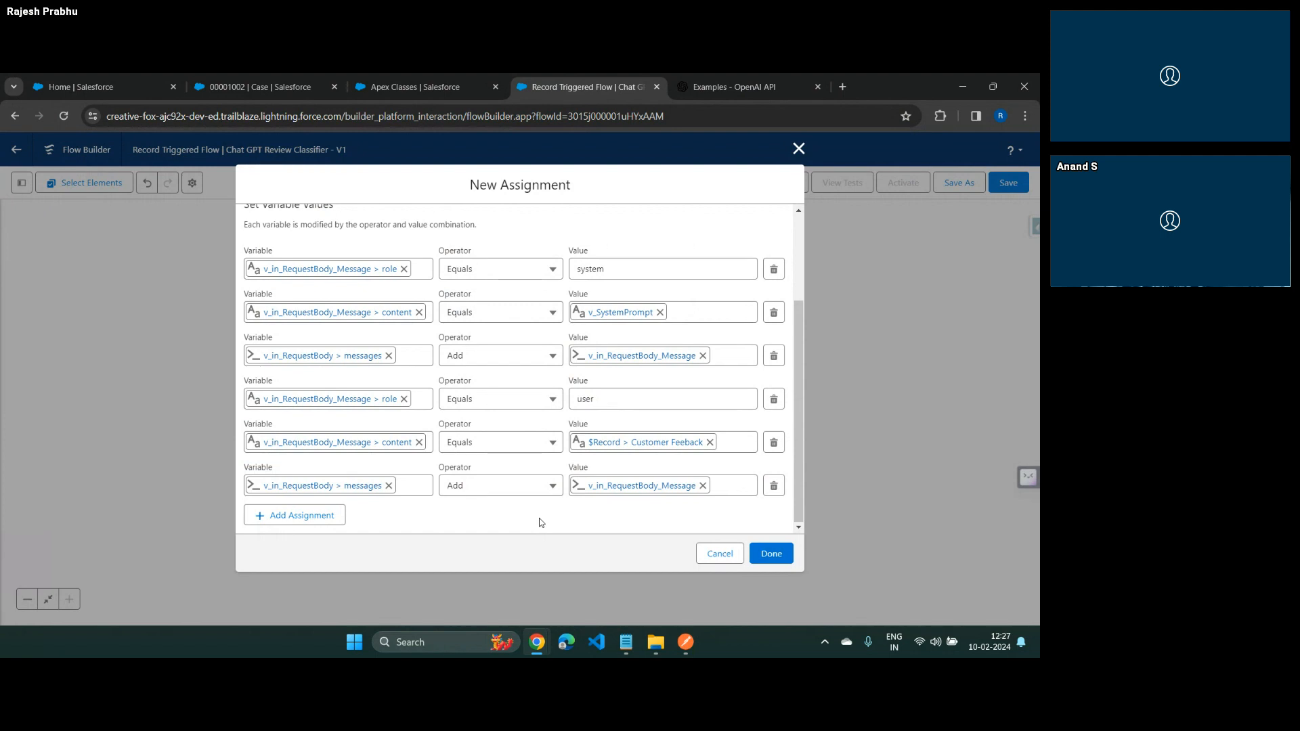
click(760, 552)
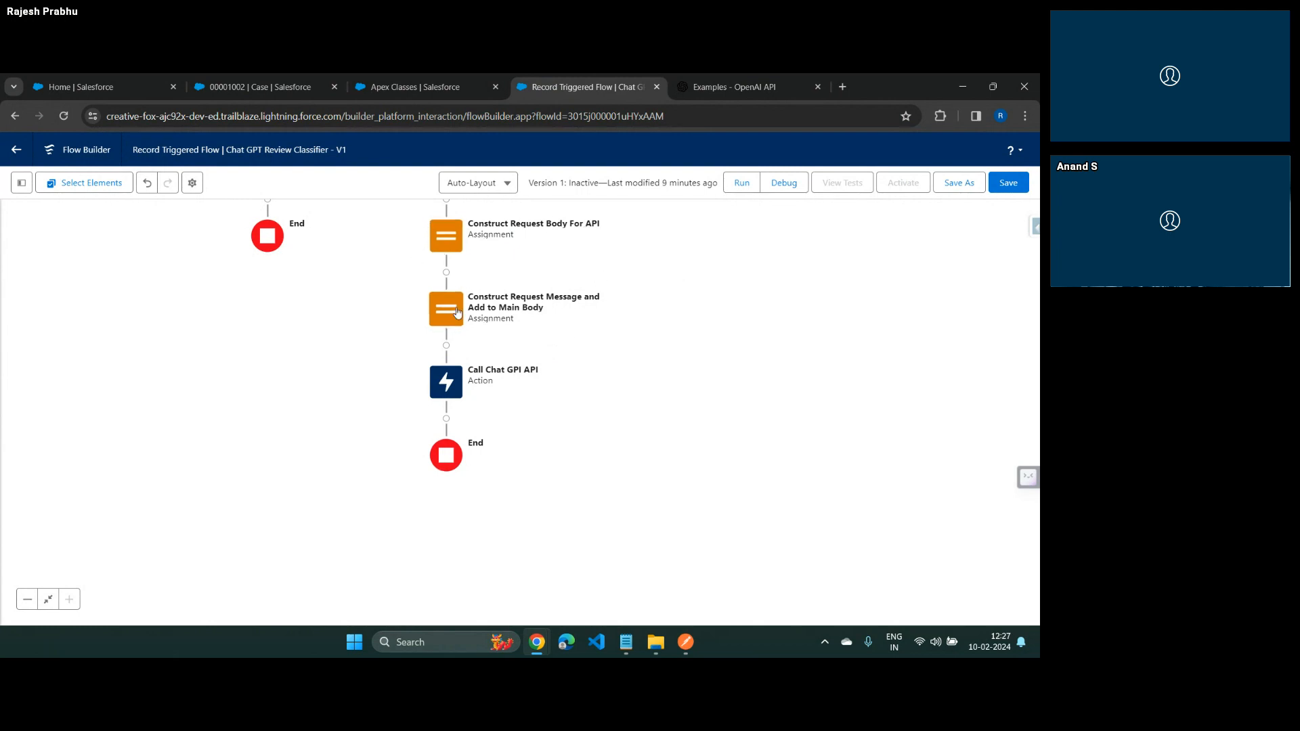
Review the request body setting of the Call Chat GPI API action and save the flow
double_click(452, 380)
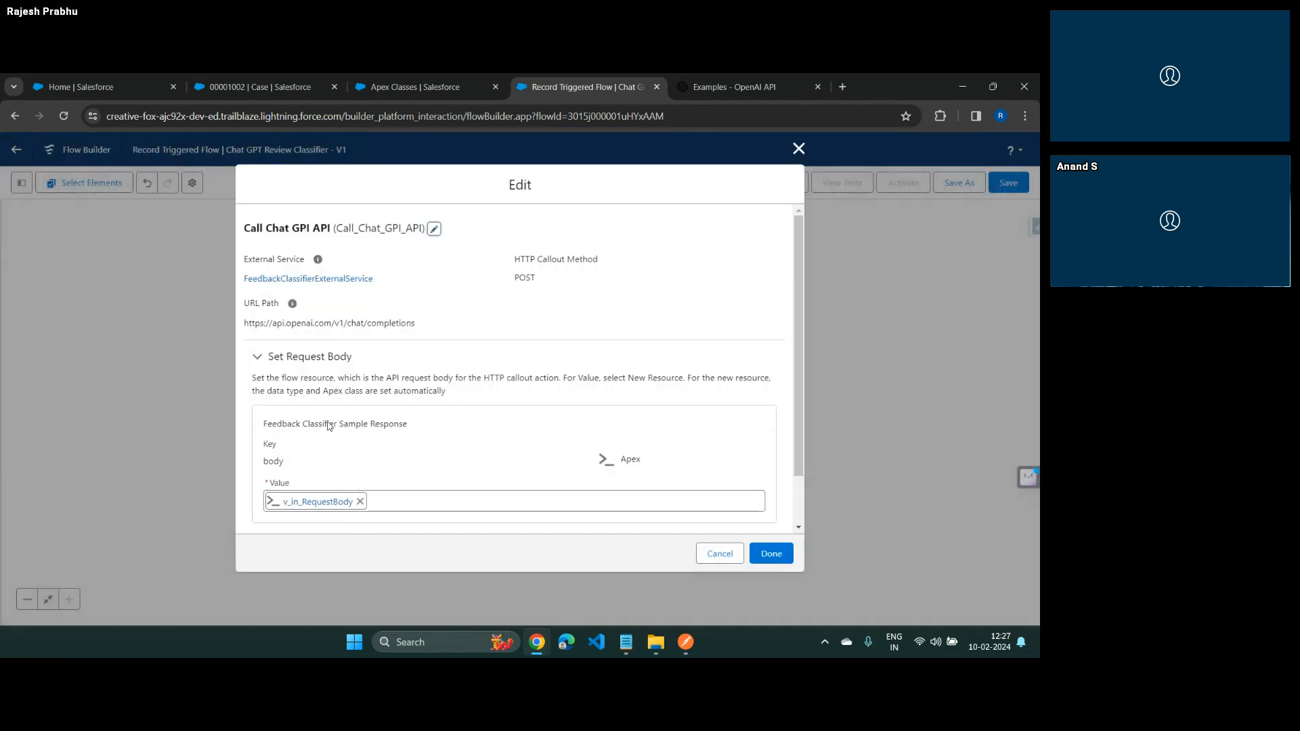
click(775, 561)
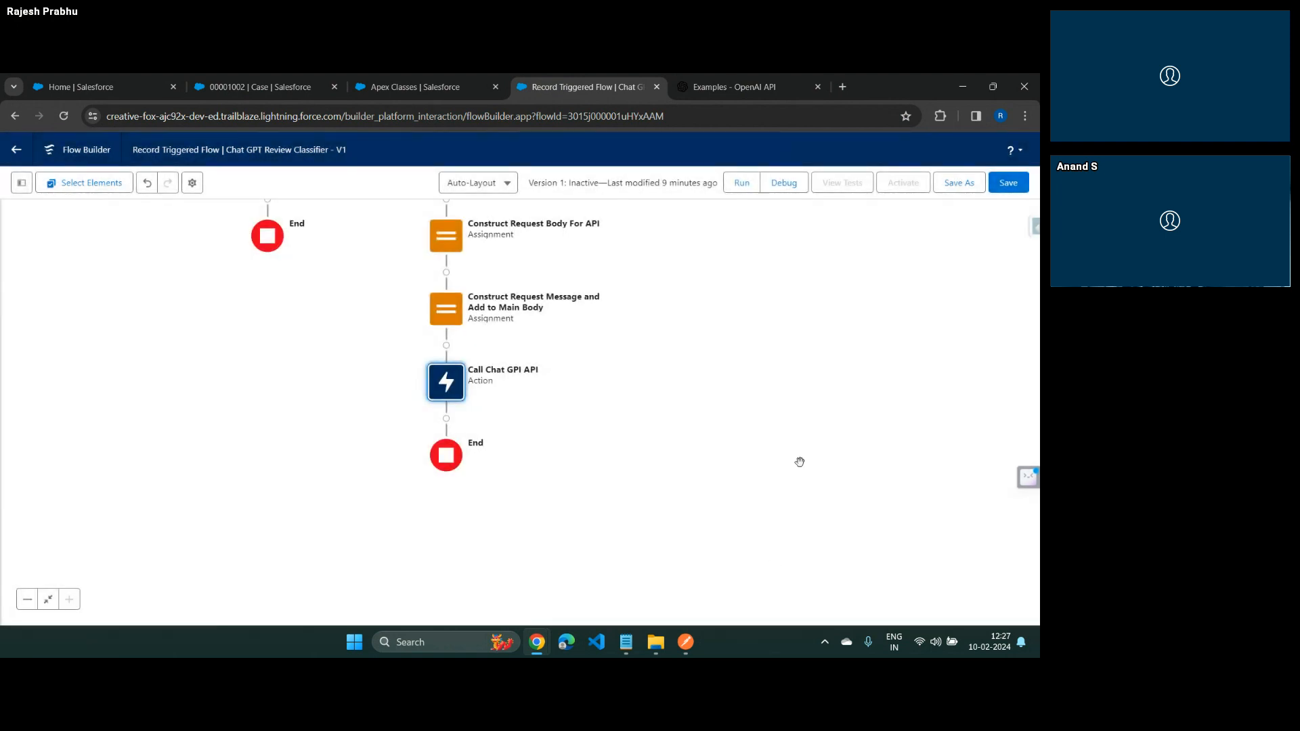
click(1007, 184)
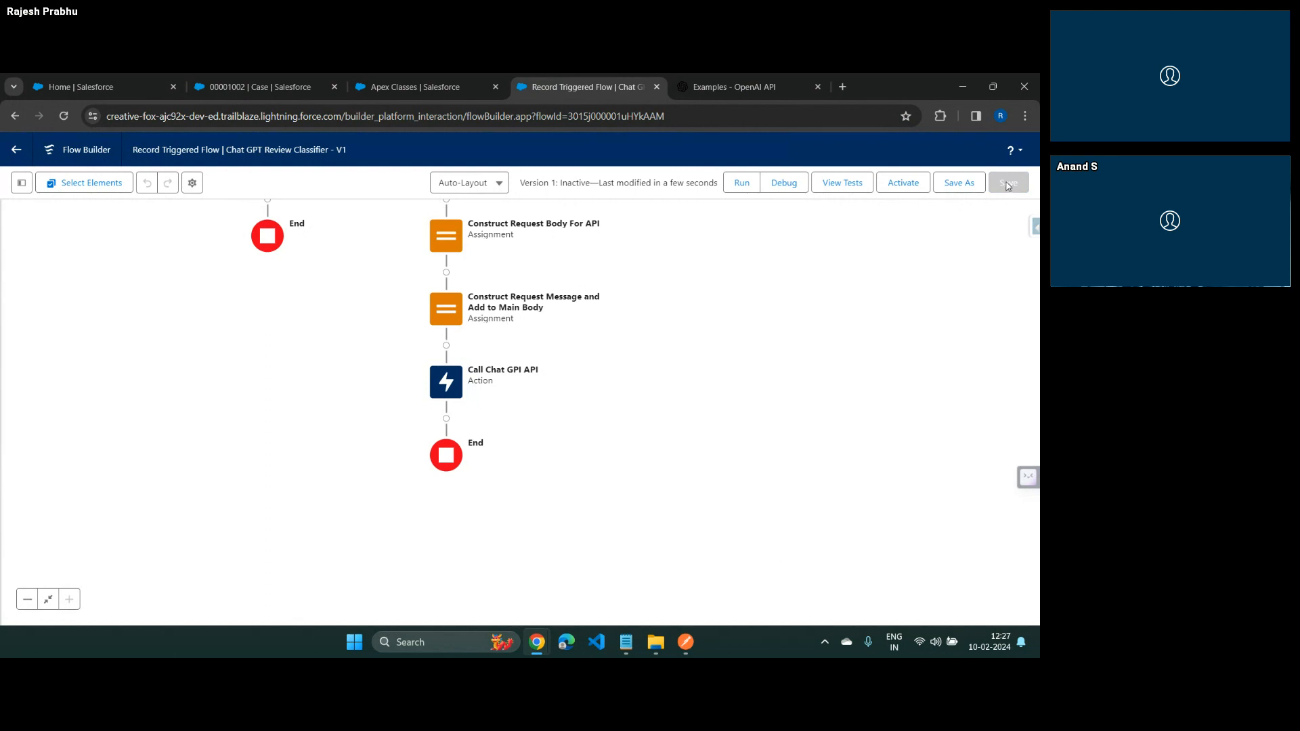
Set up a flow debug on the Run Asynchronously path, skipping start condition requirements, with case 00001002 as the triggering record
click(783, 184)
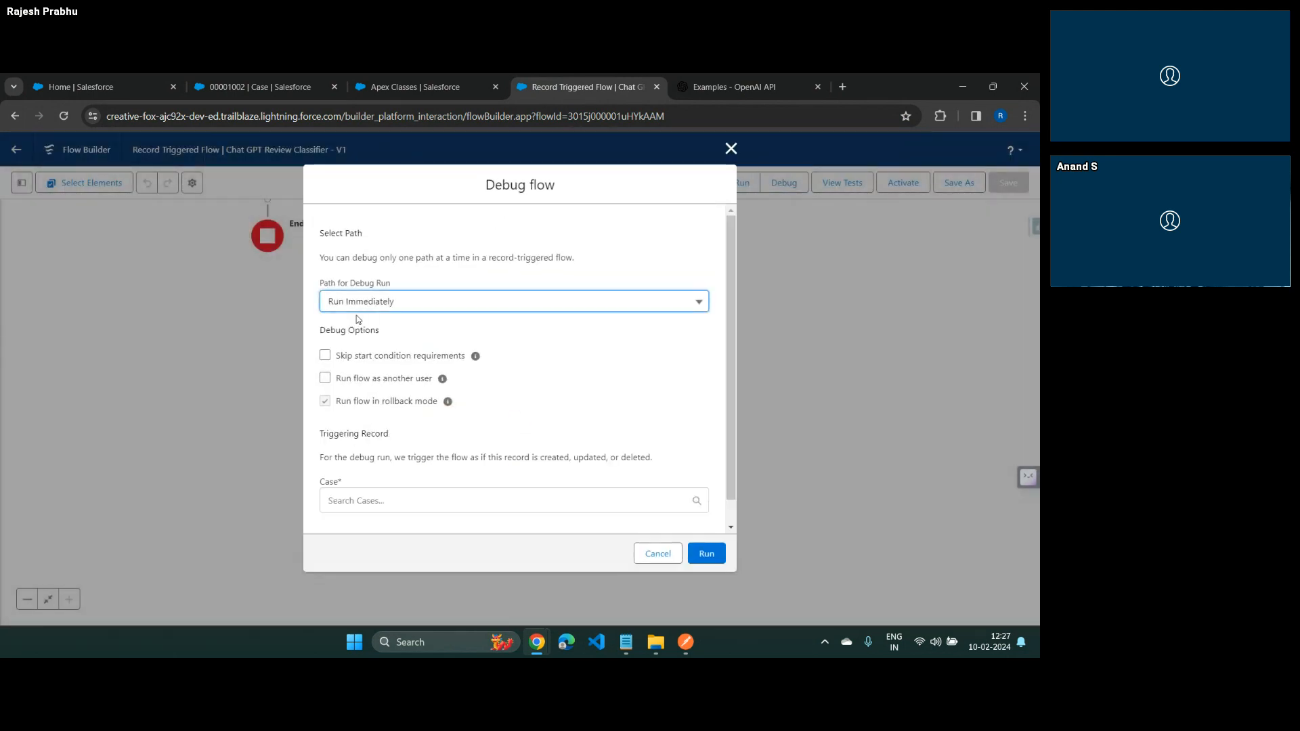
click(358, 303)
click(367, 352)
click(325, 357)
scroll(505, 377, down, 1)
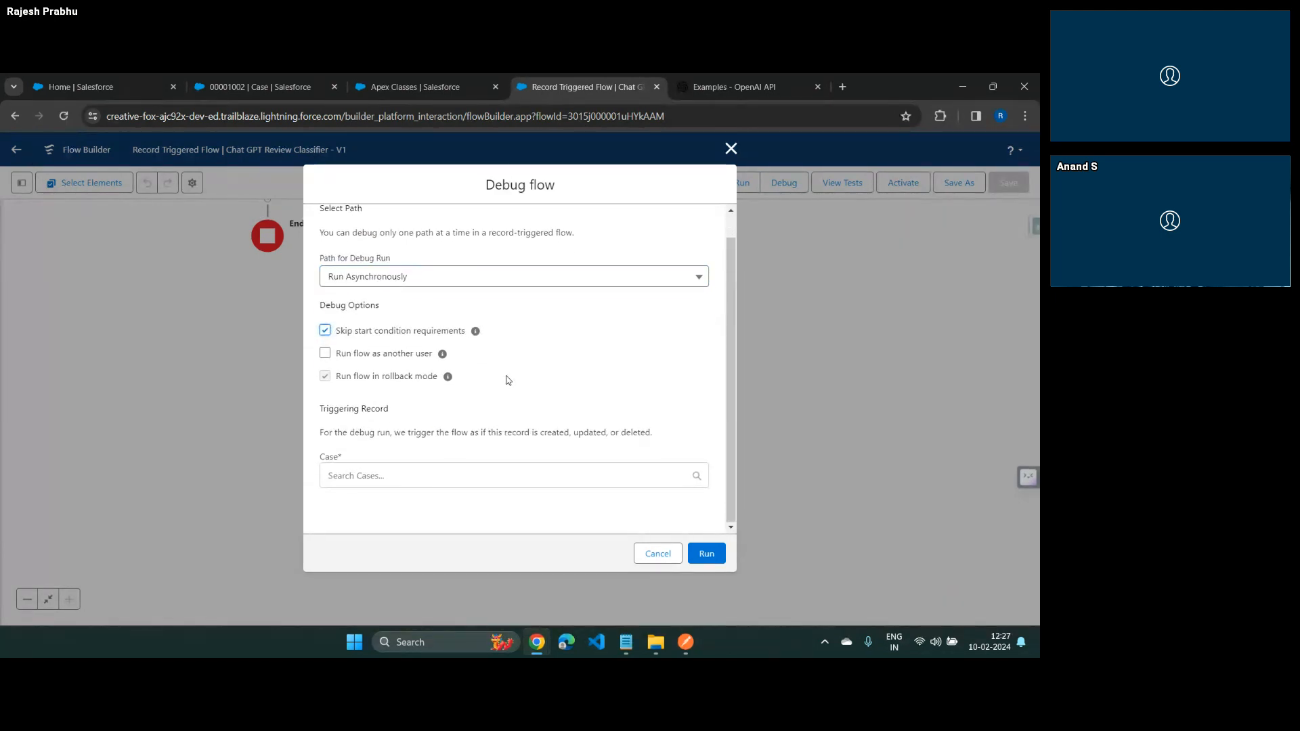
click(472, 478)
click(421, 512)
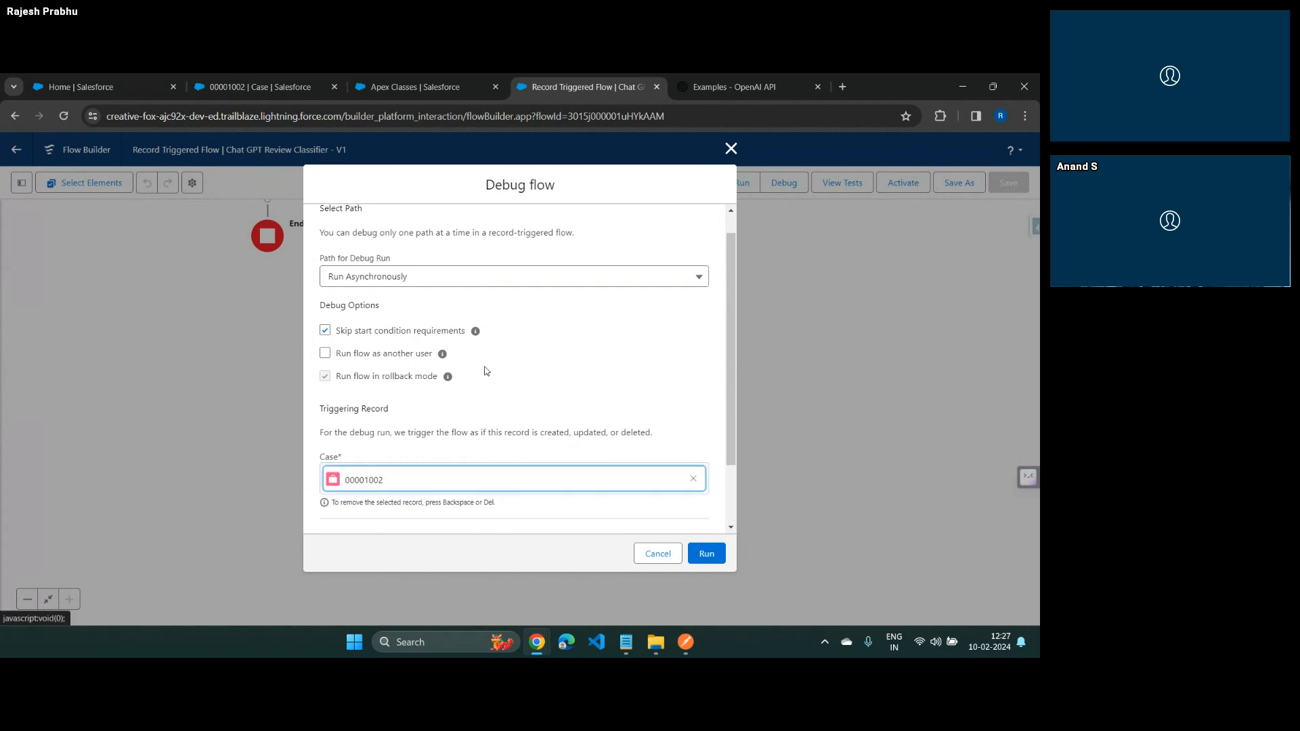
Copy the user message's content up to "punctures easily." from Postman into the case's Customer Feeback field and run the debug
scroll(485, 370, down, 1)
scroll(487, 371, down, 10)
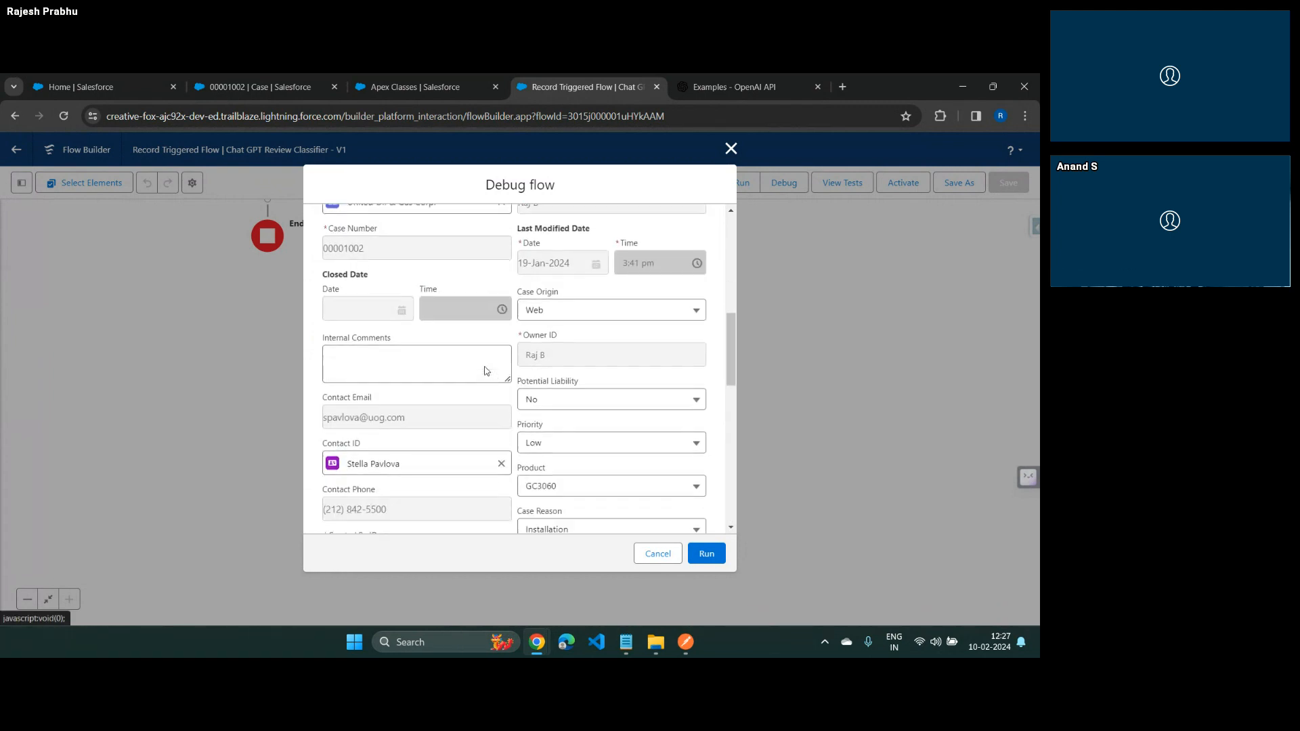
scroll(417, 371, up, 4)
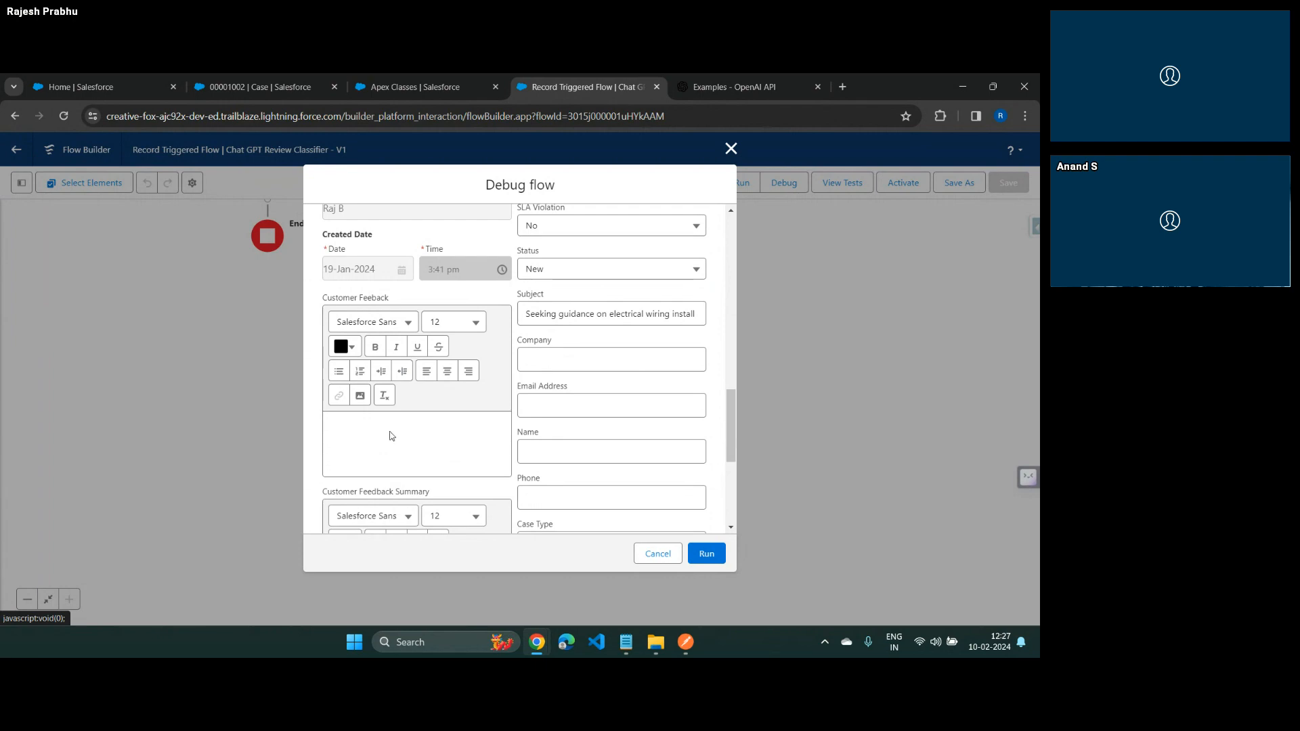
key(alt+Tab)
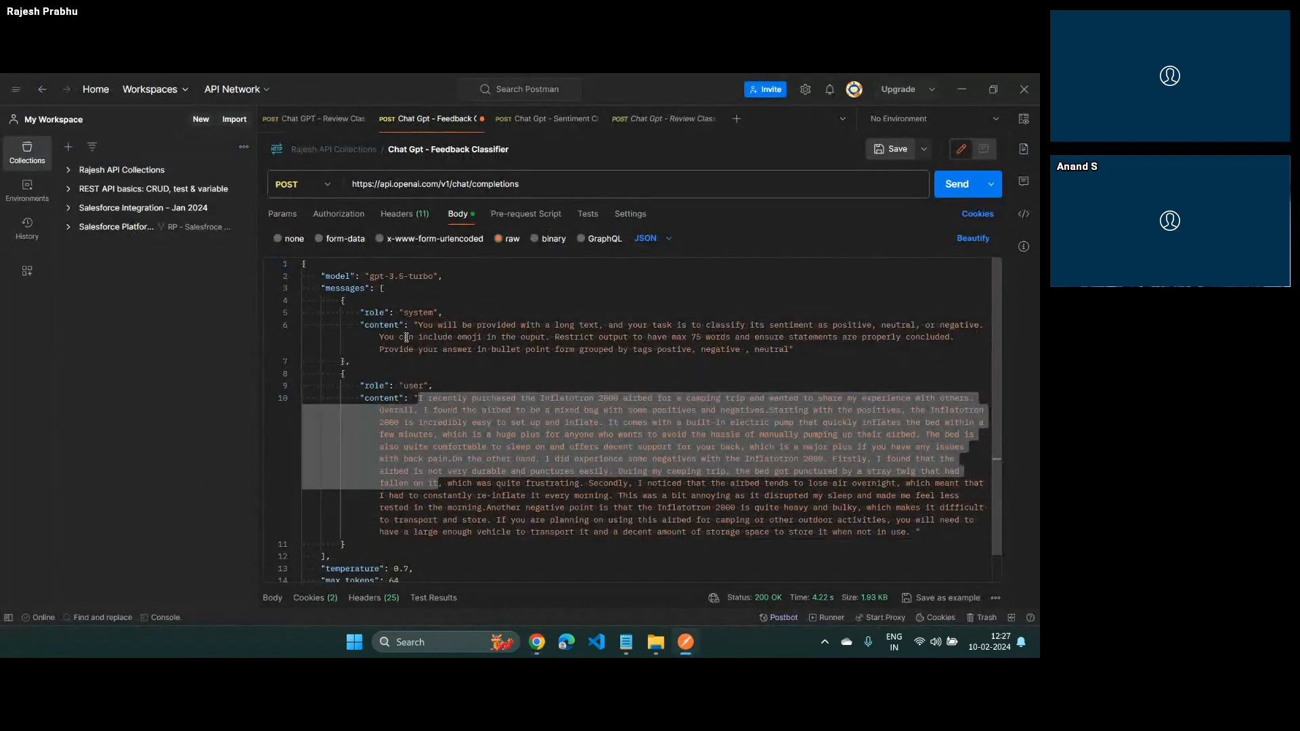
click(417, 399)
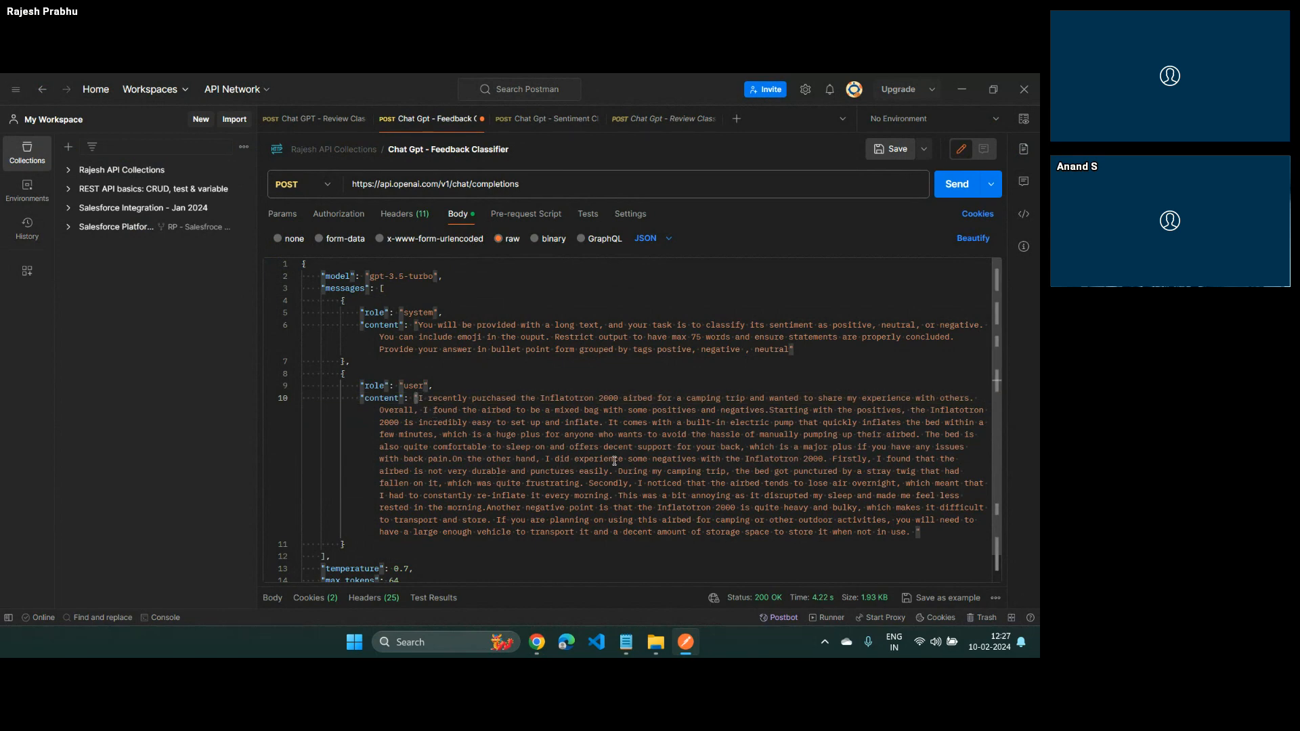
drag(614, 472, 415, 398)
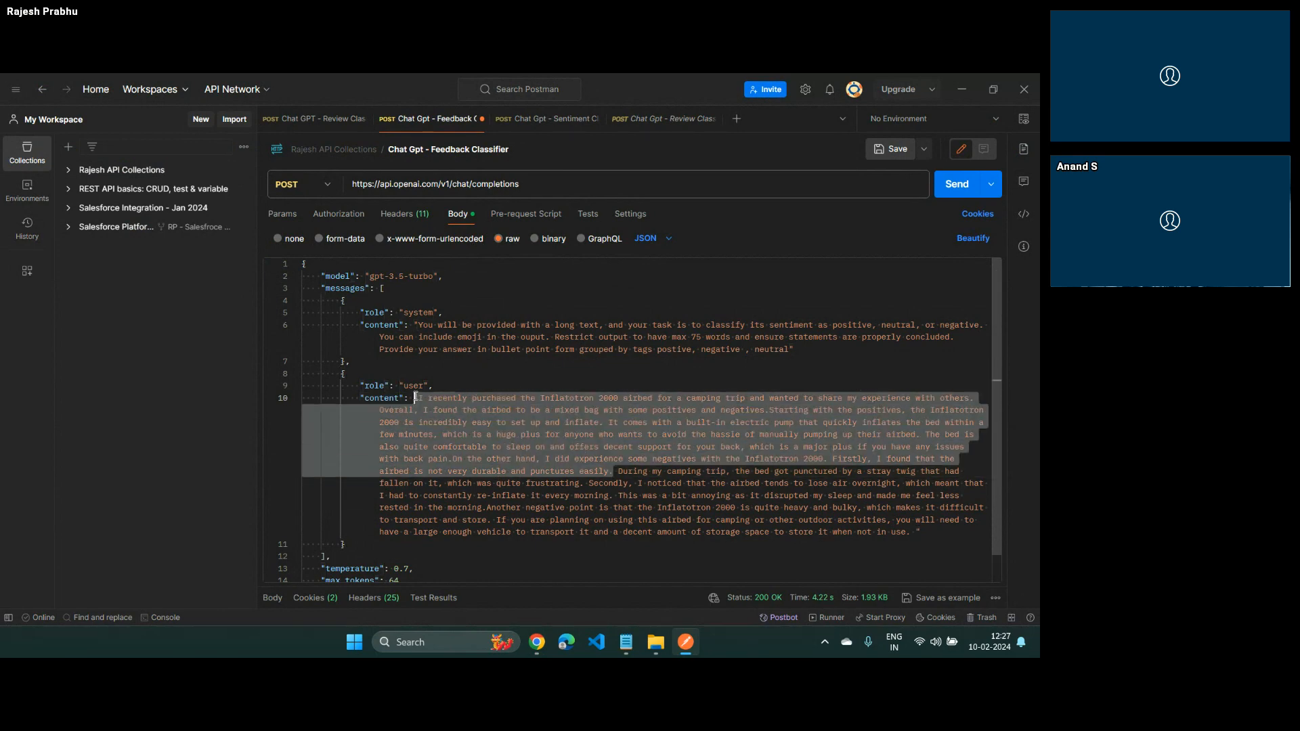
key(ctrl+c)
key(alt+Tab)
click(430, 429)
key(ctrl+v)
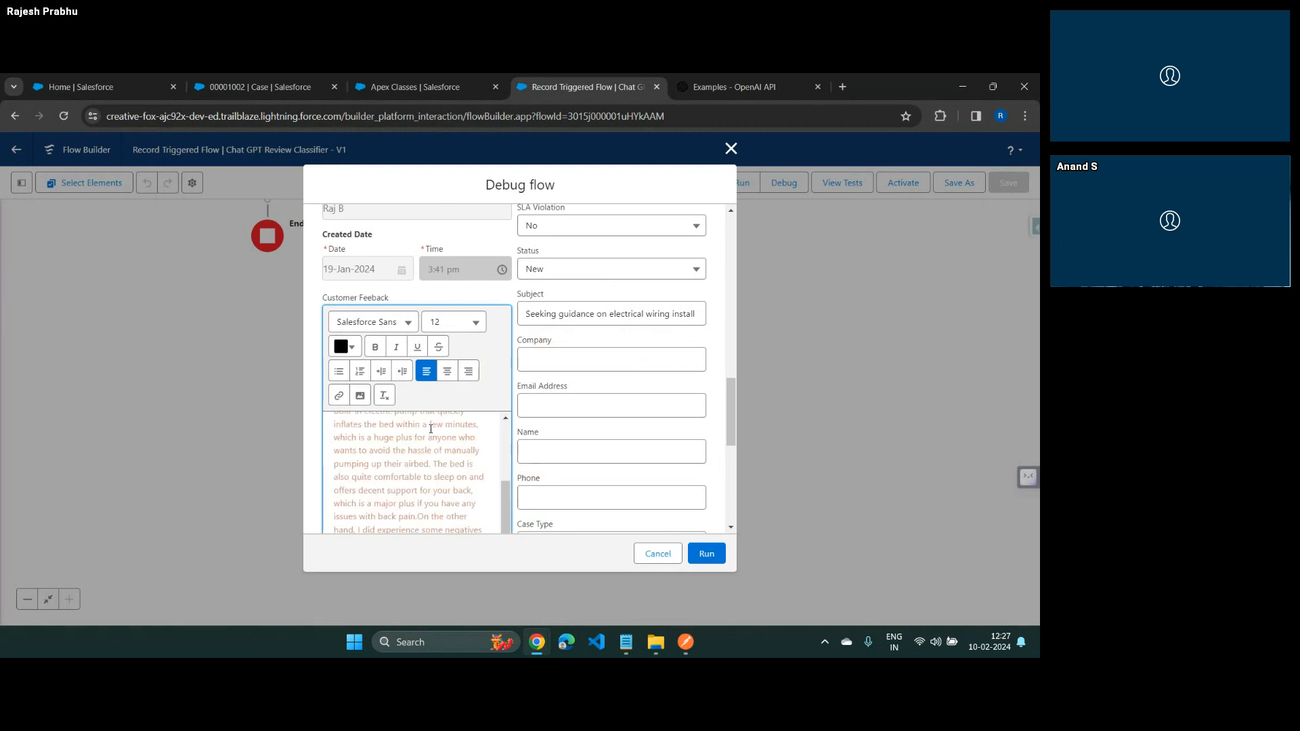
click(708, 554)
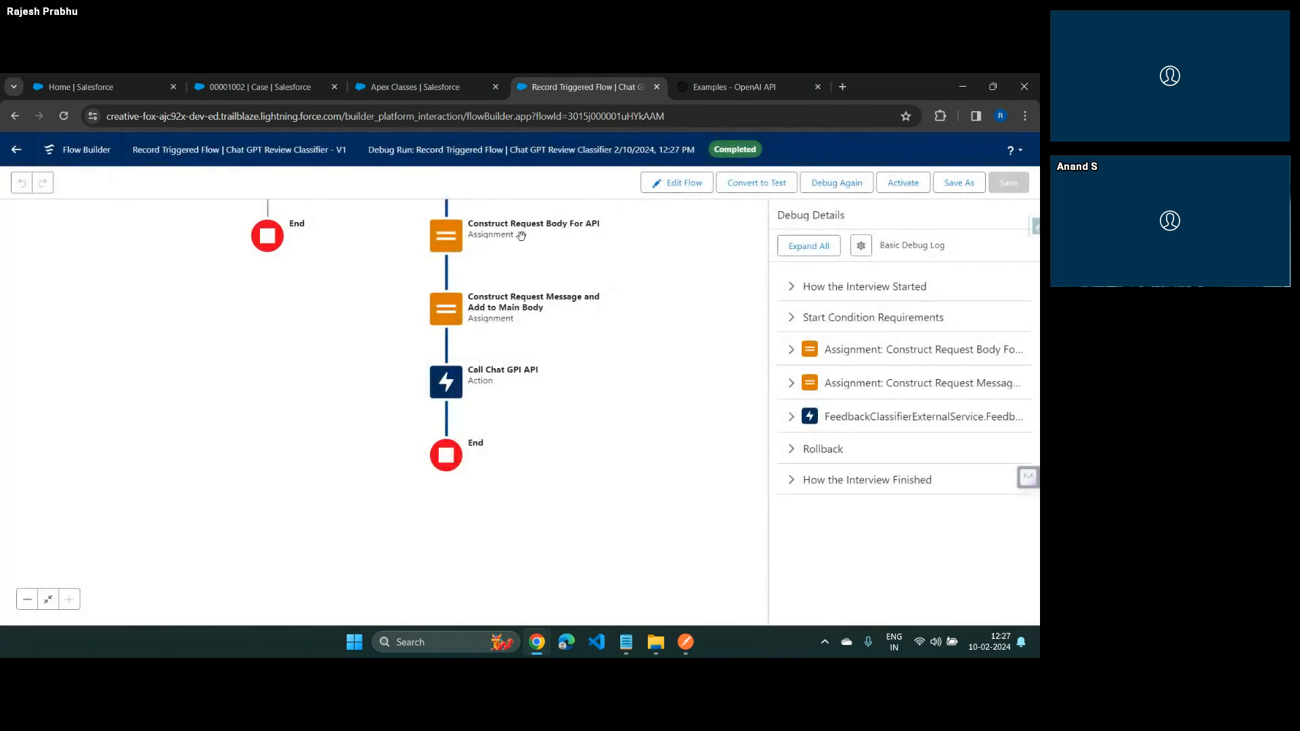
Examine the request body inputs and 2XX outputs of the FeedbackClassifierExternalService action in the debug details
click(790, 419)
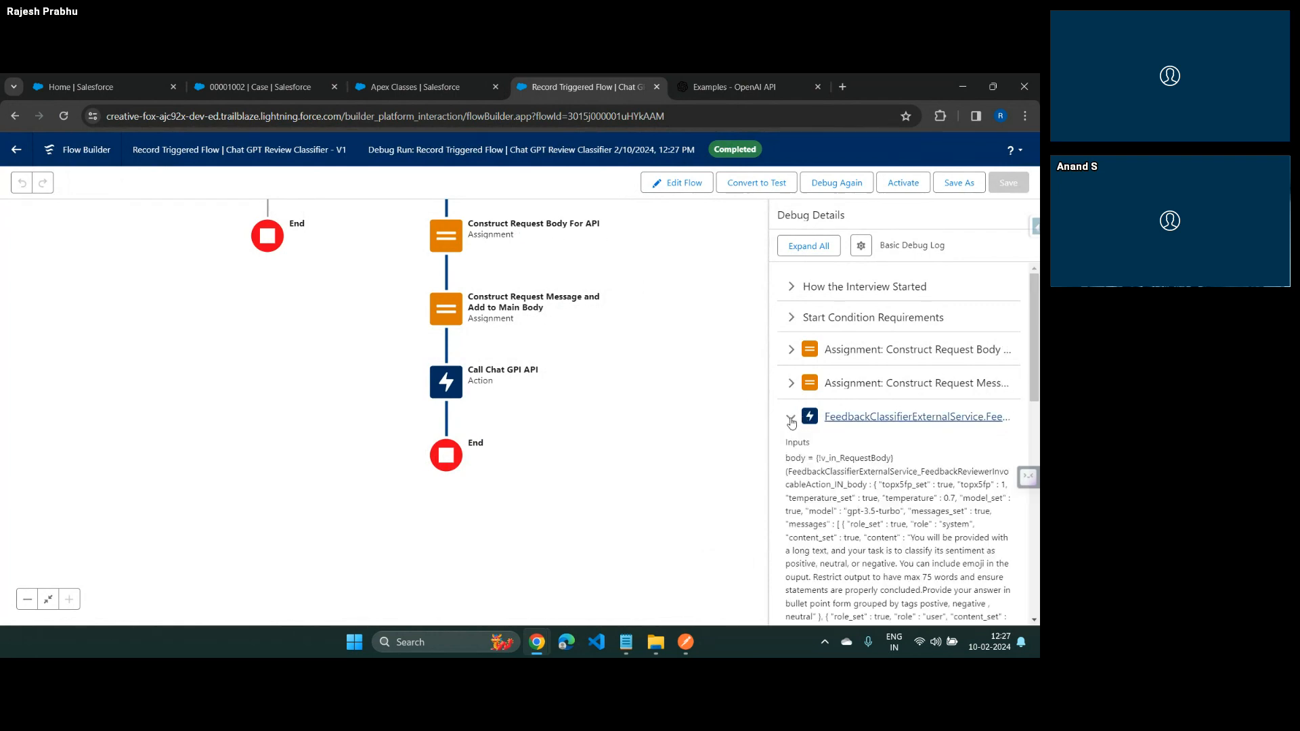
scroll(871, 393, down, 2)
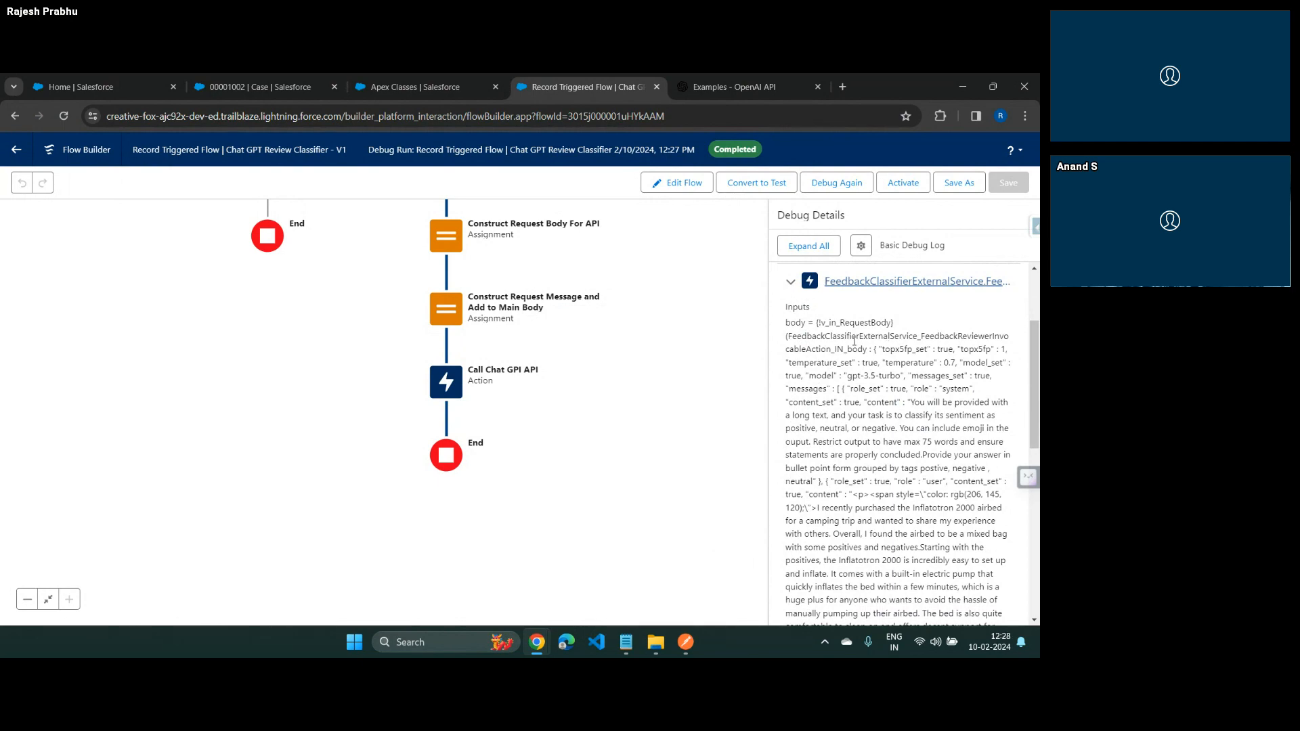
drag(789, 336, 831, 349)
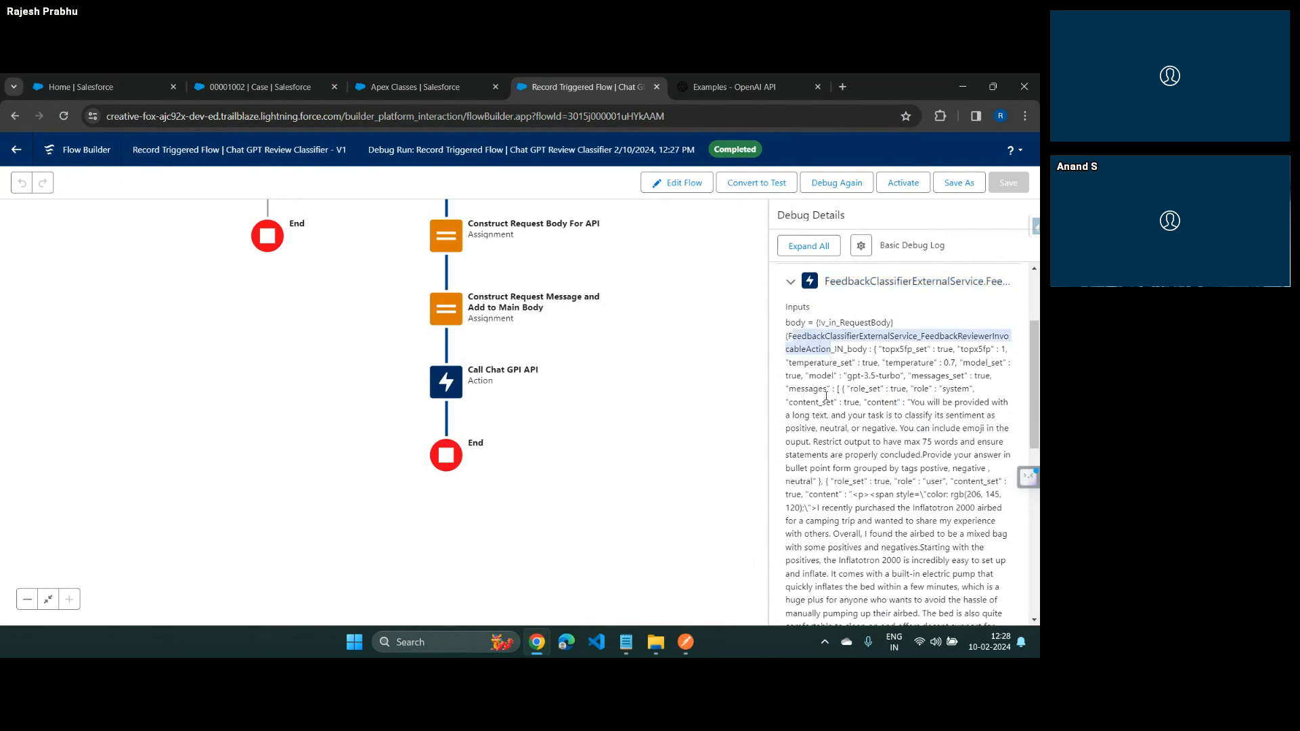
scroll(825, 396, down, 5)
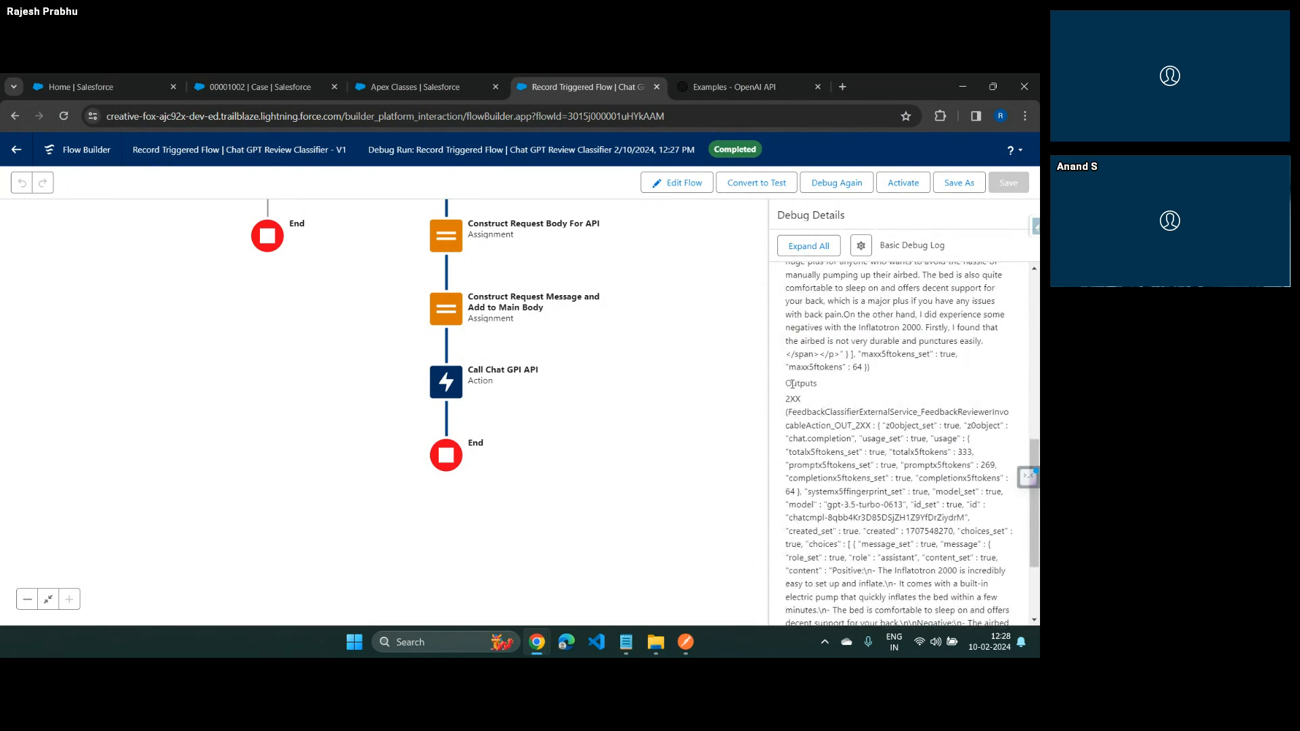
mouse_move(792, 384)
mouse_down()
mouse_move(824, 388)
mouse_move(801, 400)
mouse_up()
key(alt+Tab)
Copy the JSON object from the action's 2XX output into JSONLint and validate it
drag(878, 425, 891, 489)
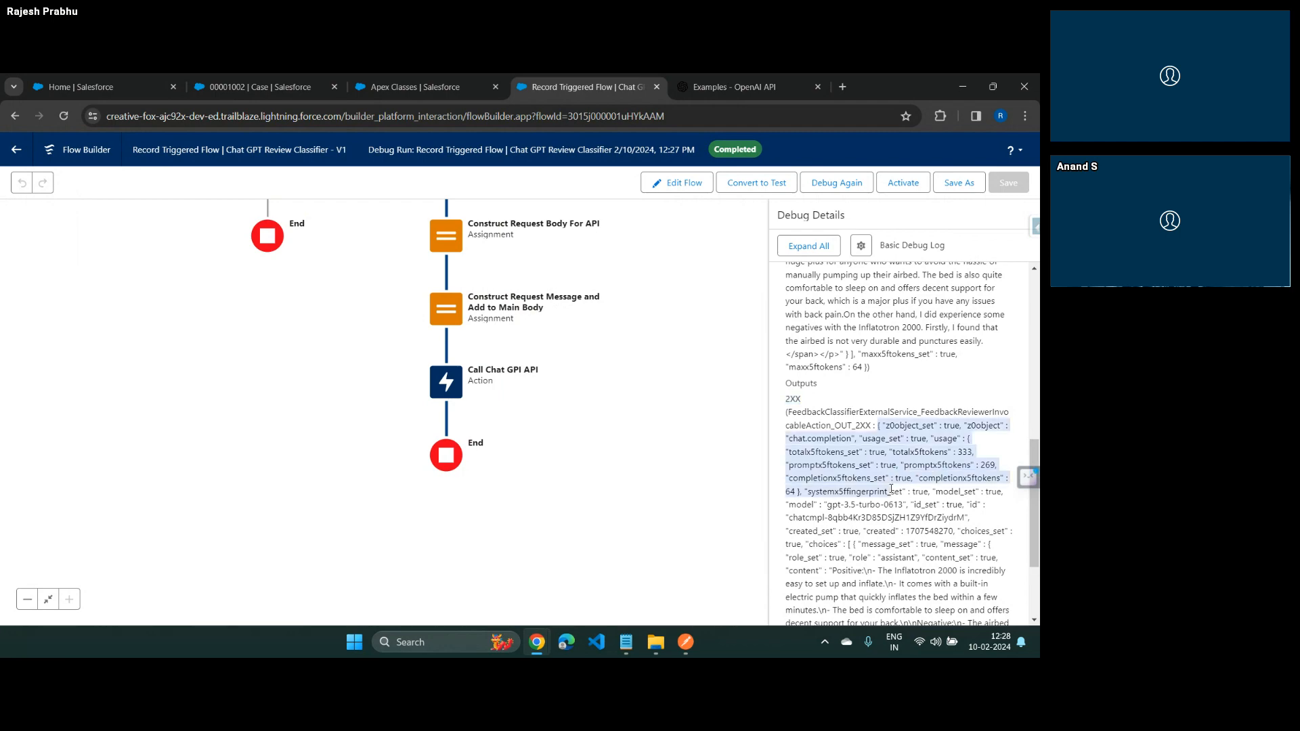
scroll(898, 440, down, 3)
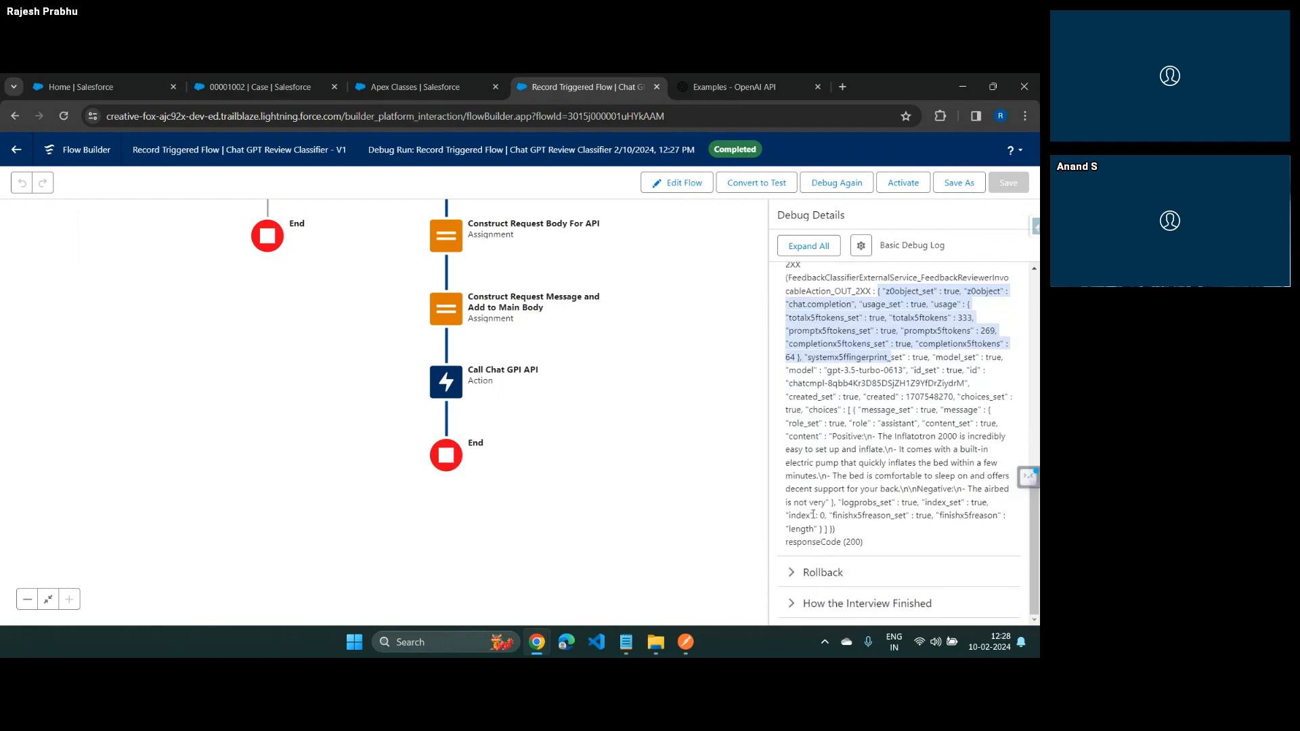
drag(833, 528, 846, 526)
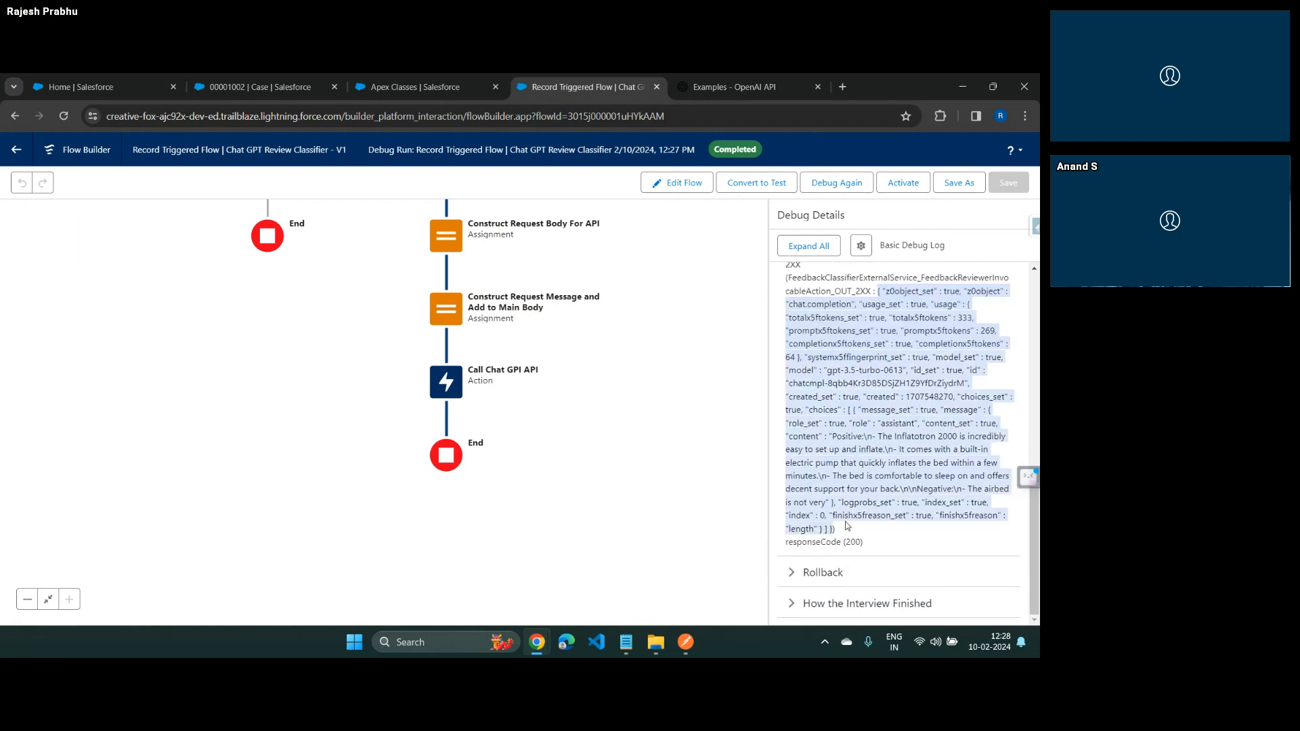
click(842, 87)
text(jso)
key(Return)
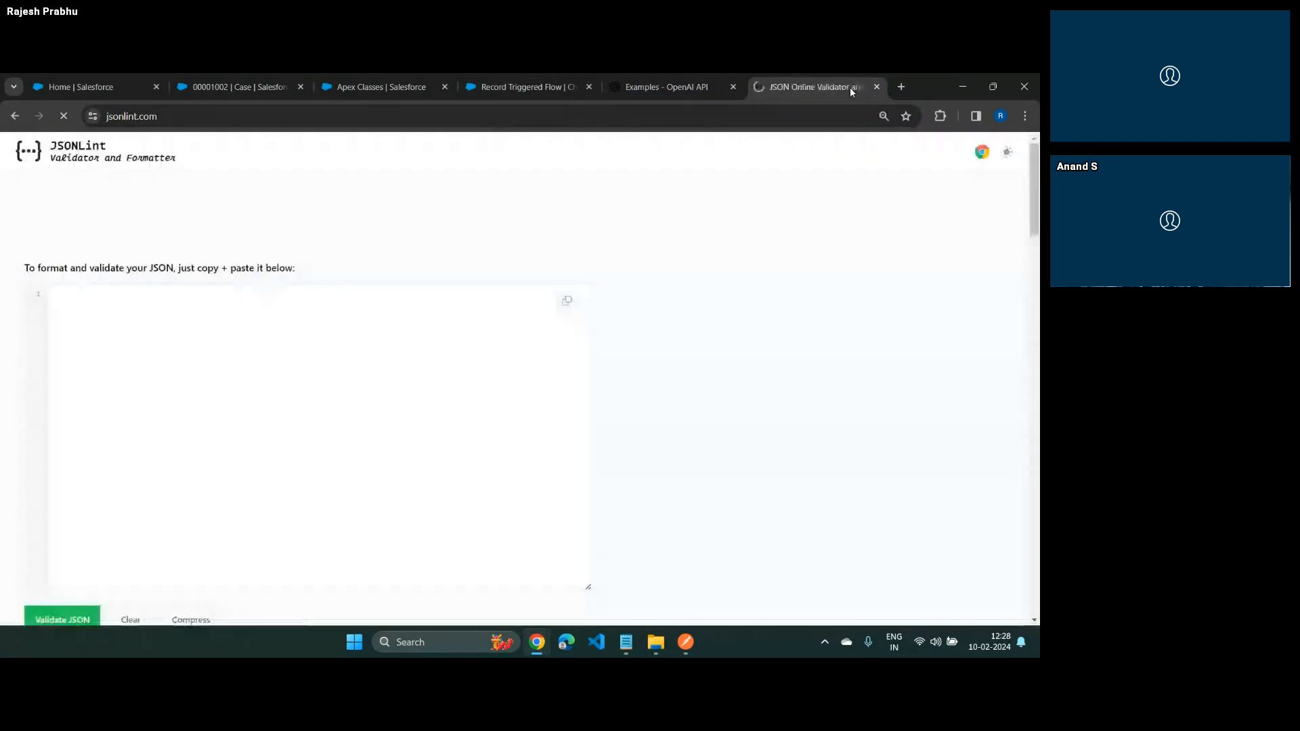
click(190, 311)
key(ctrl+v)
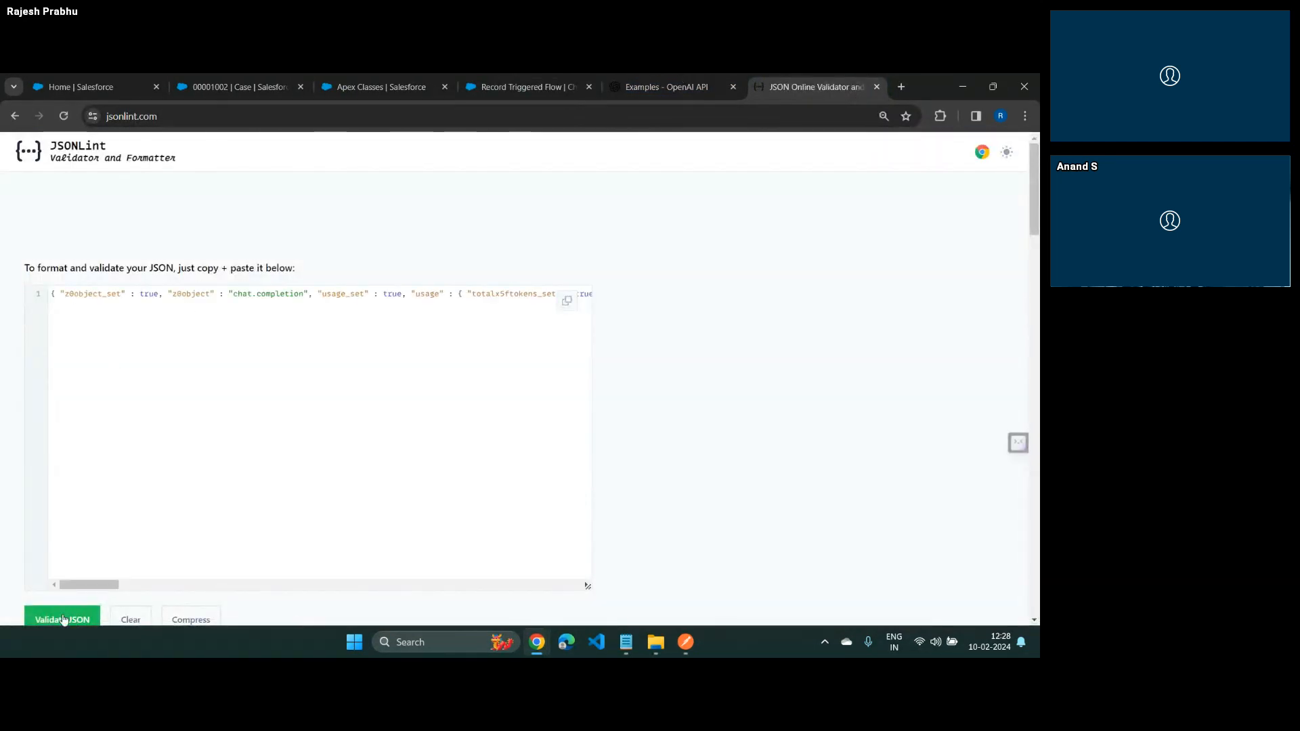
click(62, 617)
Examine the content value of the message inside choices in the formatted response
scroll(119, 449, down, 3)
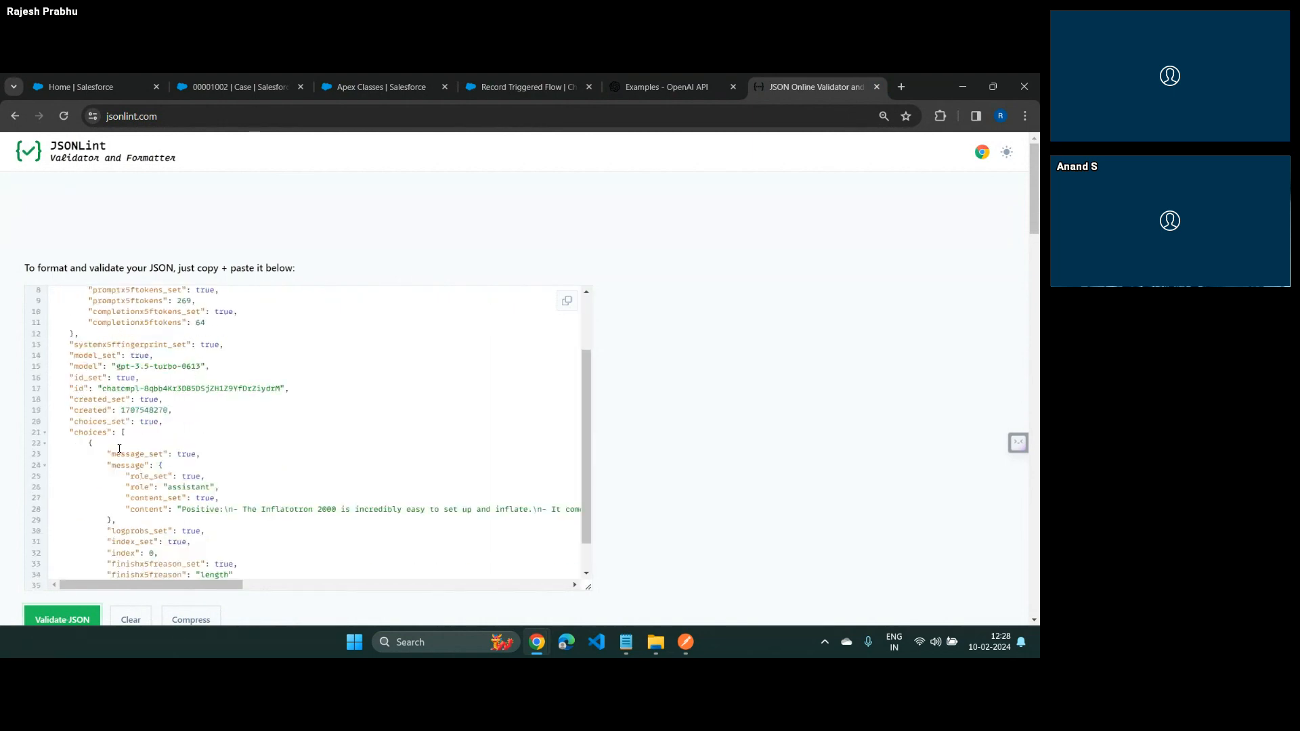
drag(214, 473, 588, 481)
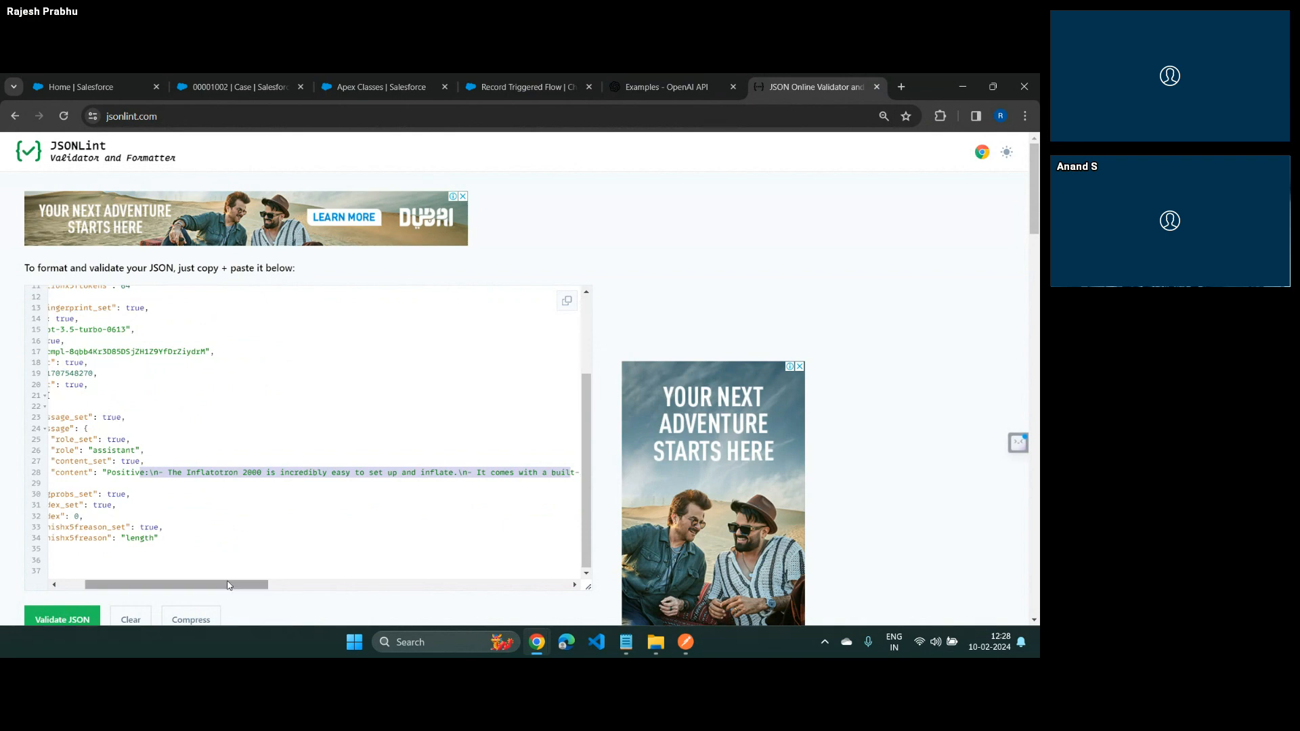
drag(233, 585, 180, 595)
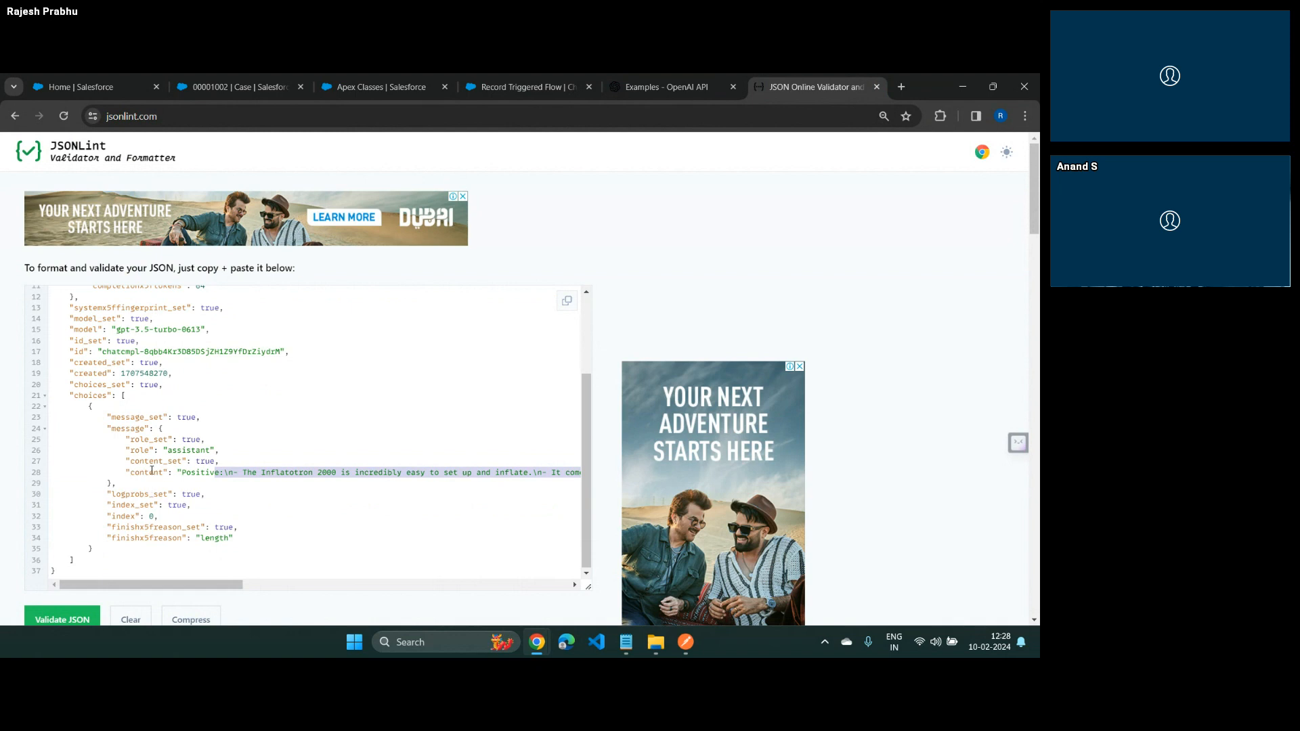
double_click(152, 472)
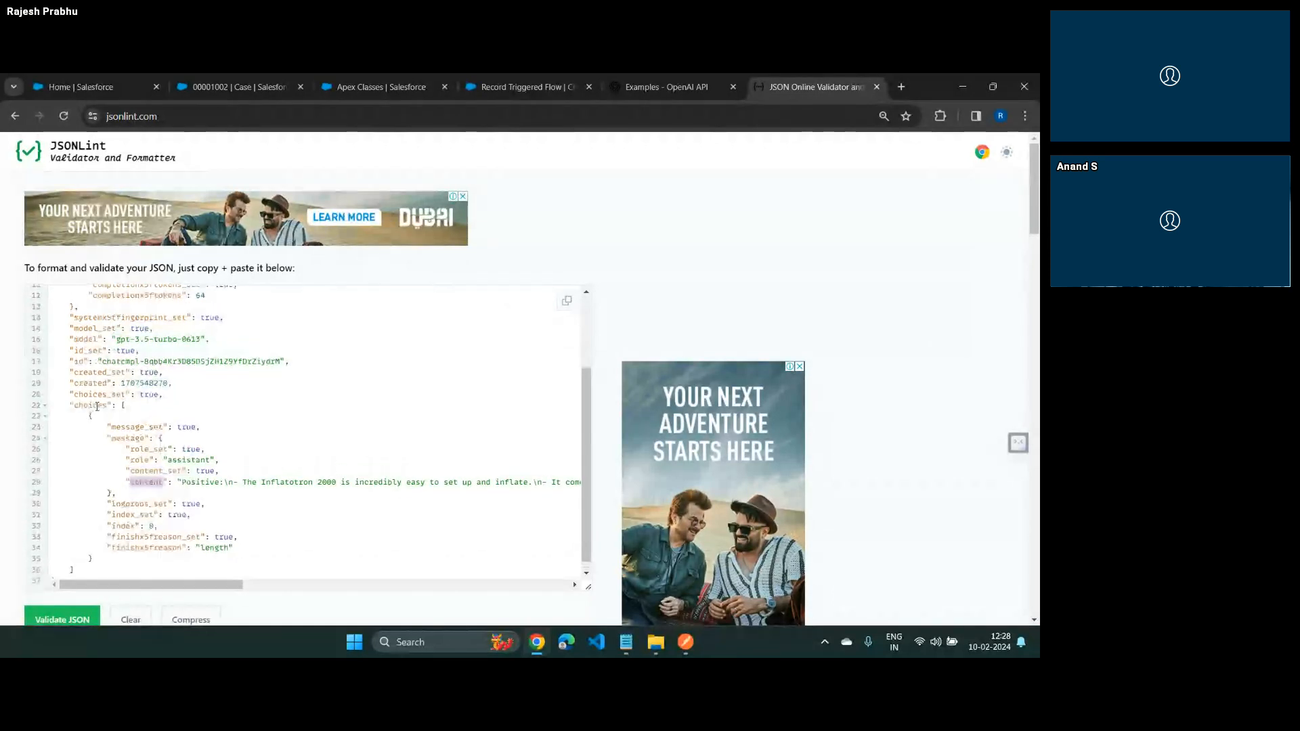
scroll(96, 406, up, 3)
scroll(96, 406, down, 3)
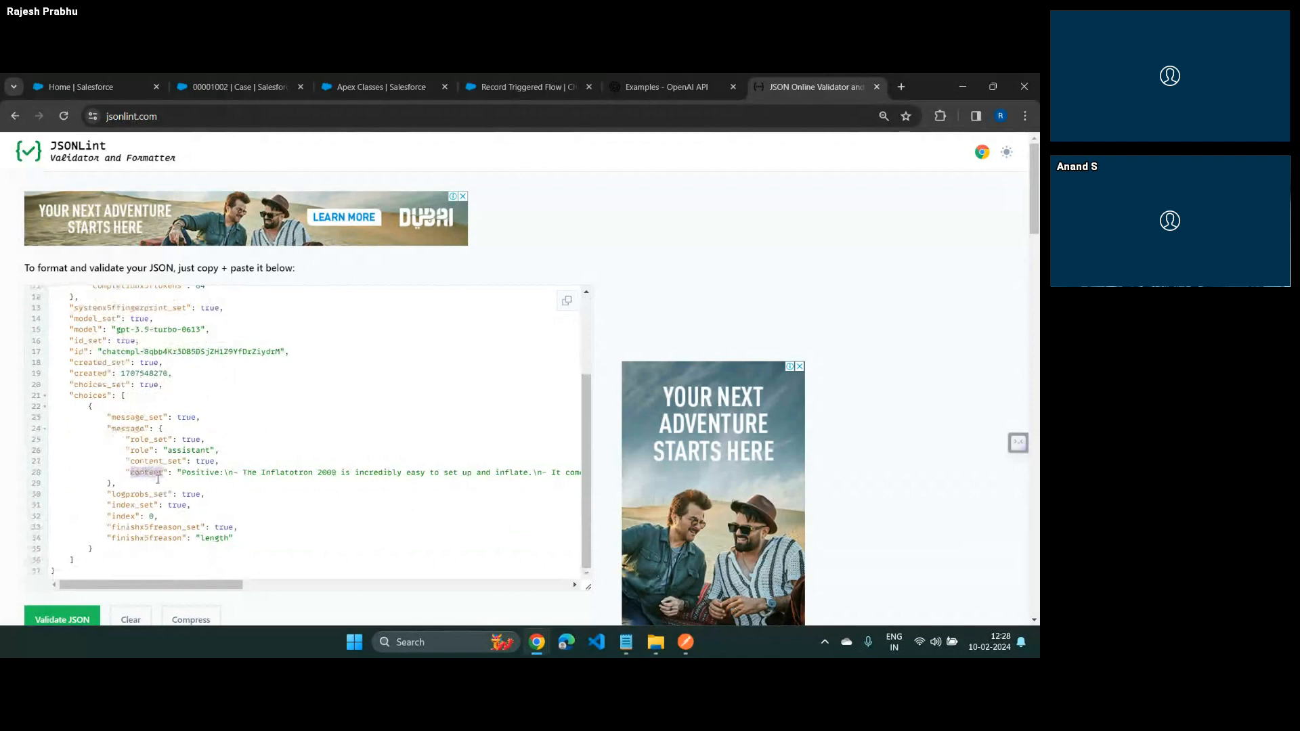
scroll(157, 479, up, 3)
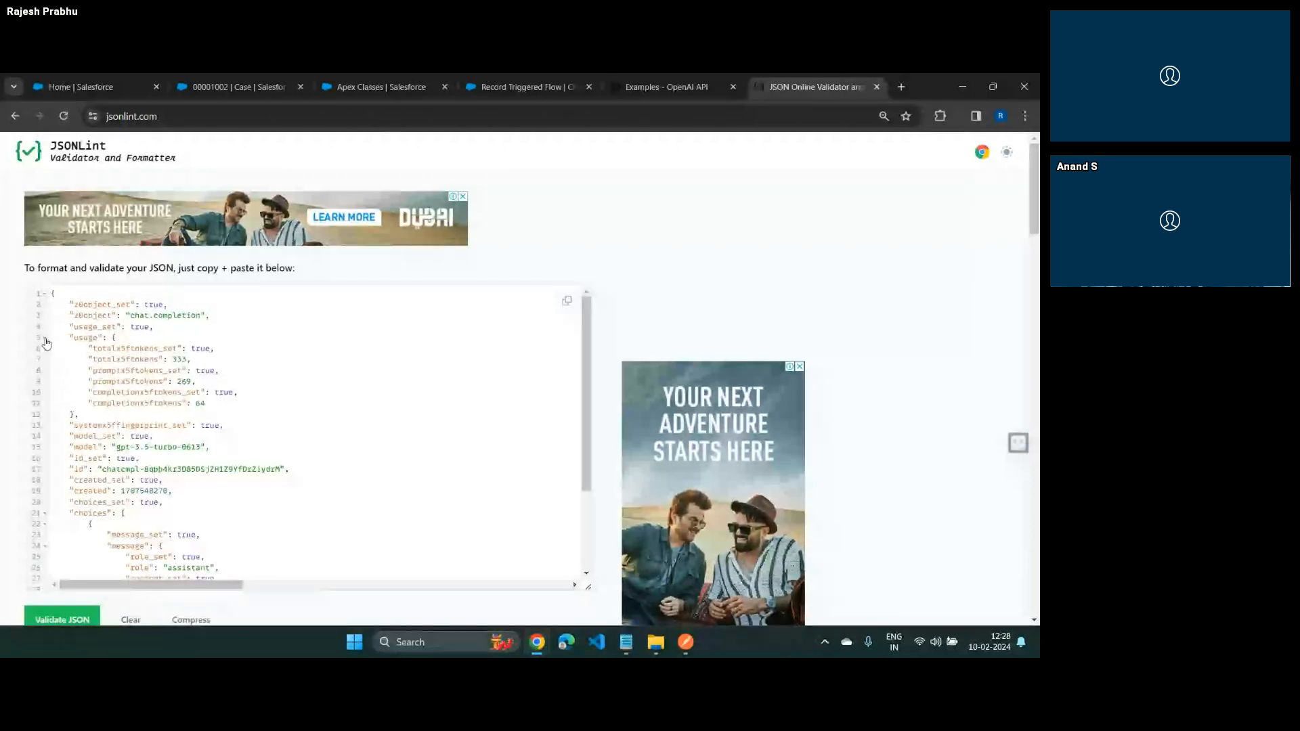
Collapse the usage object, and fold and unfold the choices array and its first element to examine the nesting
click(45, 340)
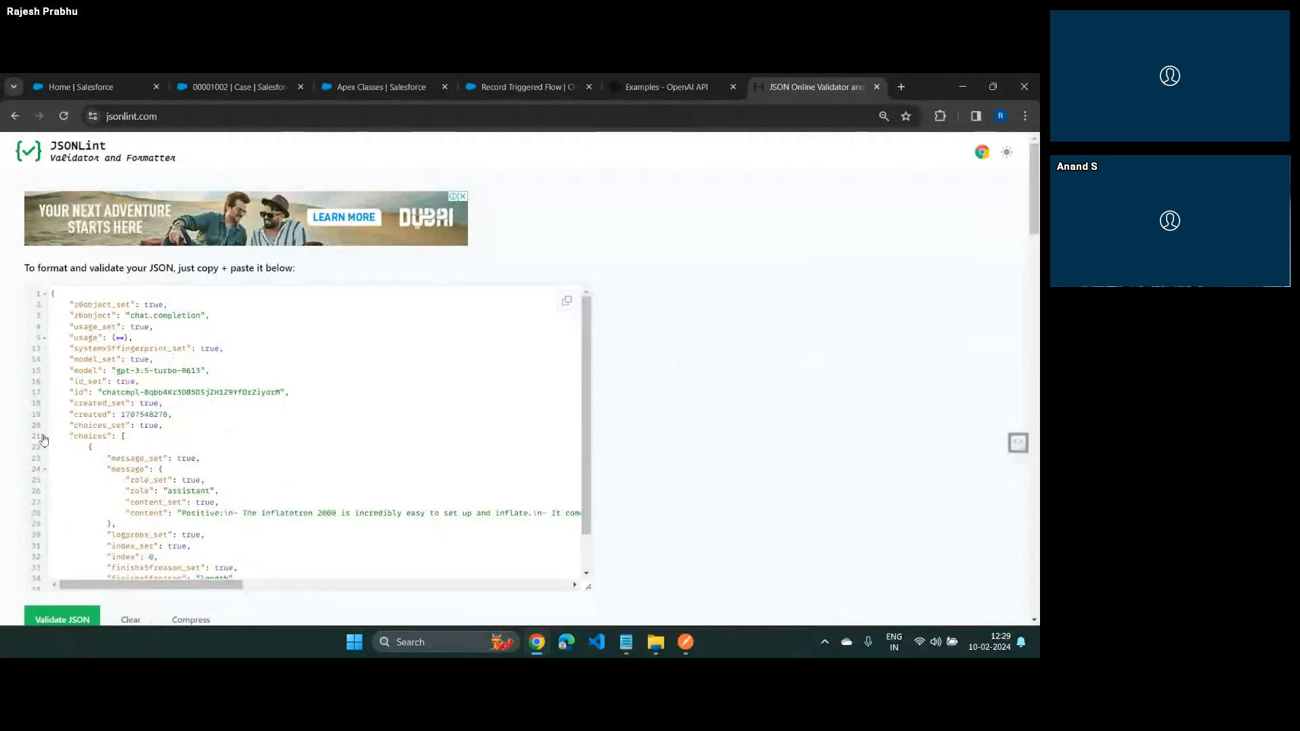
click(44, 438)
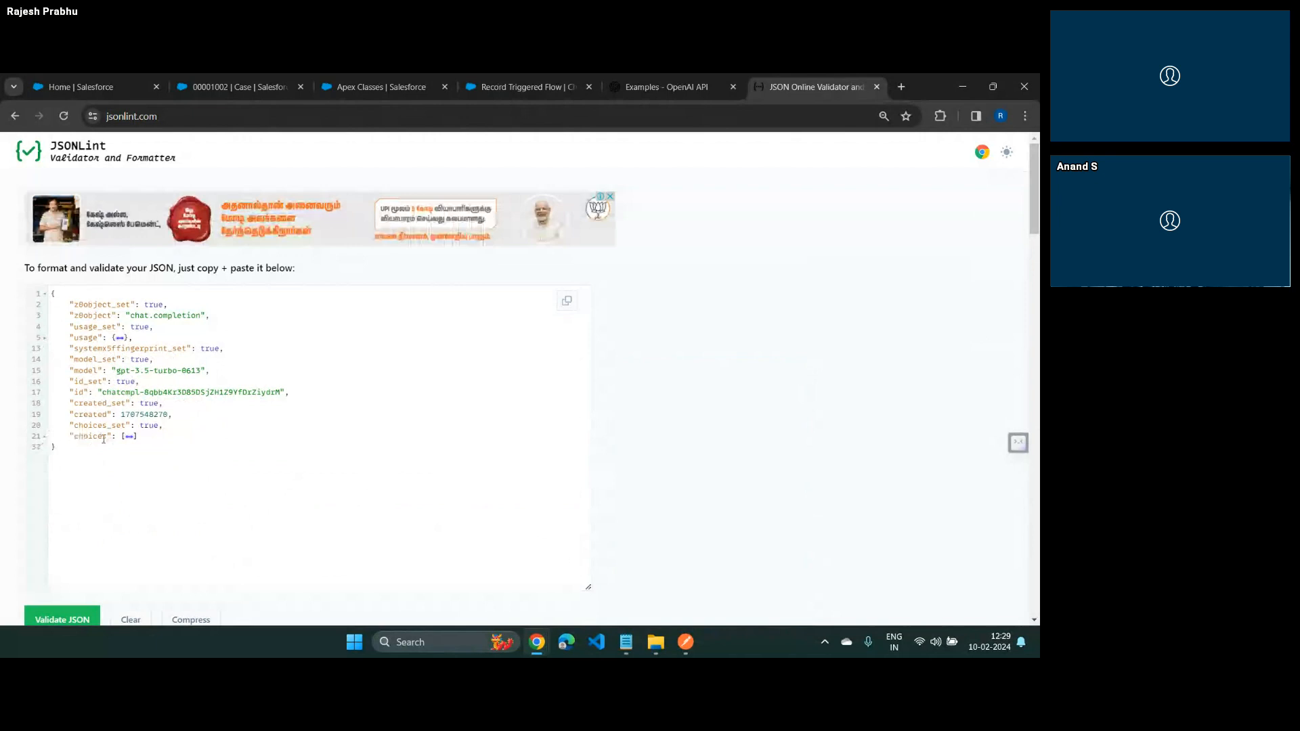
click(44, 437)
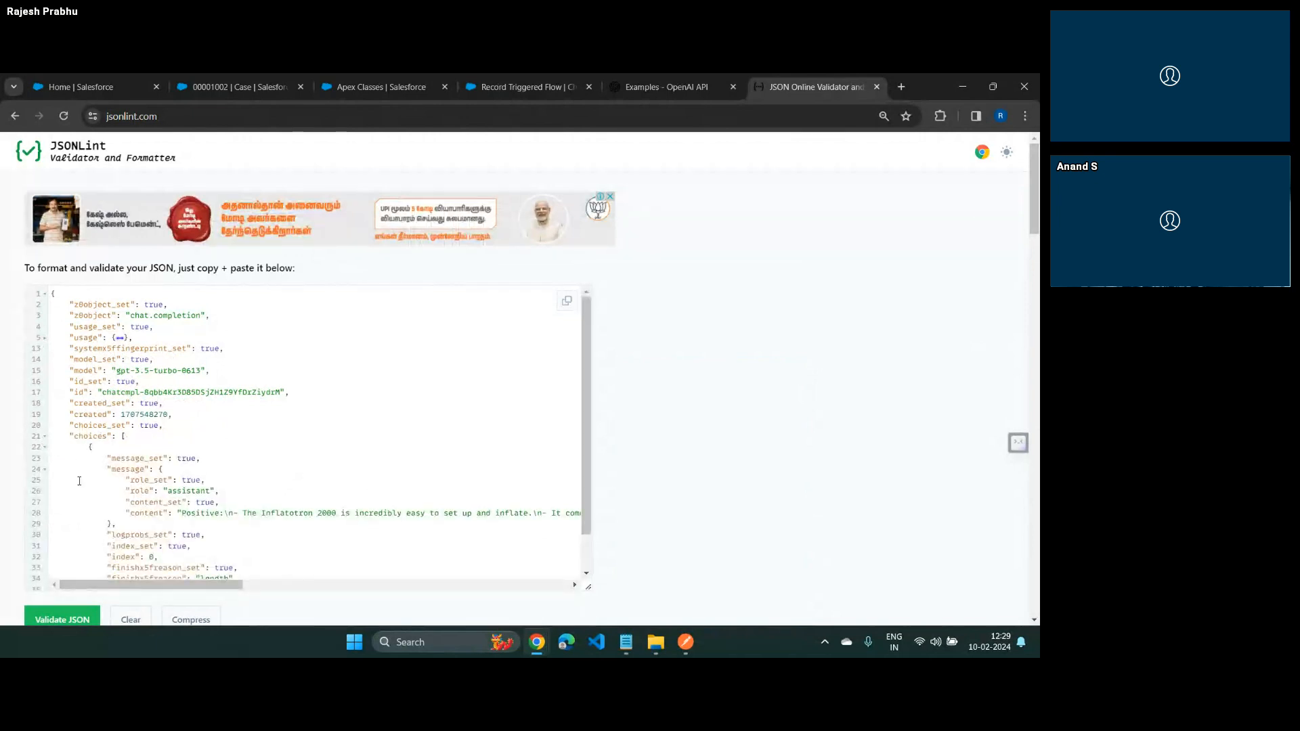
scroll(74, 503, down, 1)
scroll(74, 503, down, 1)
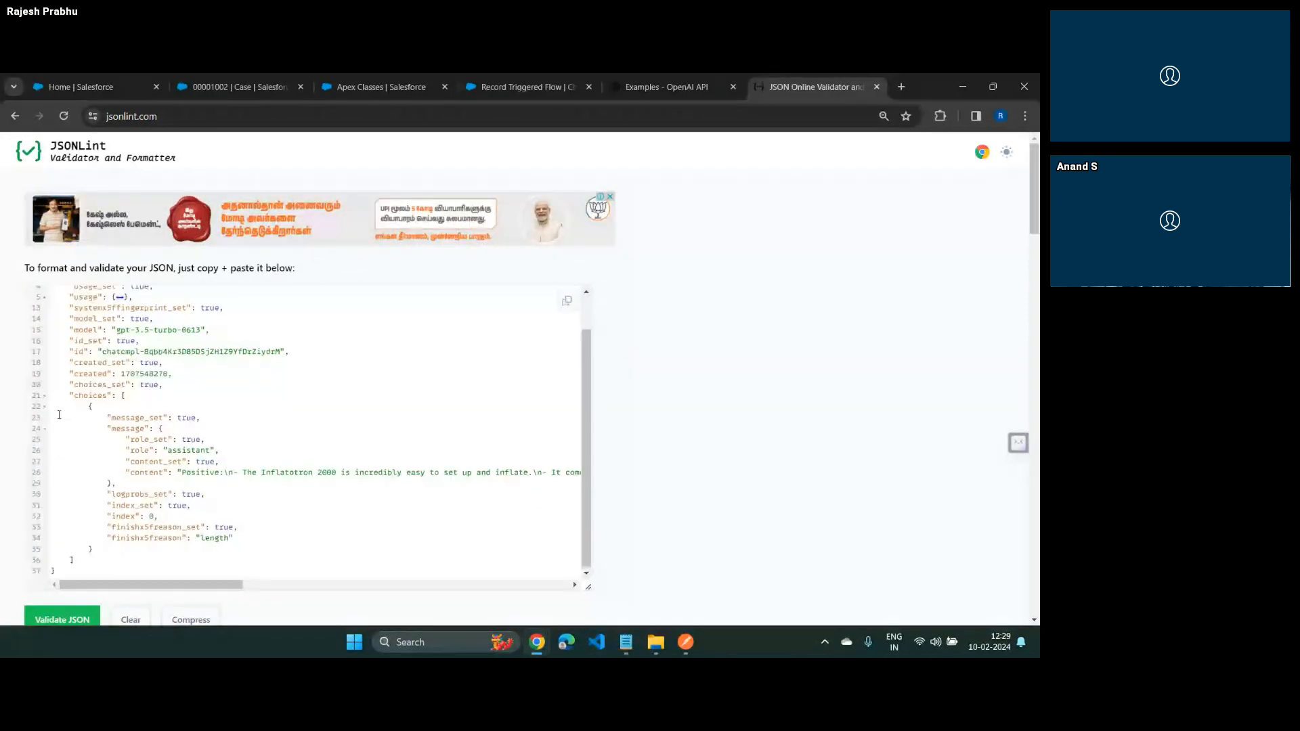
click(46, 409)
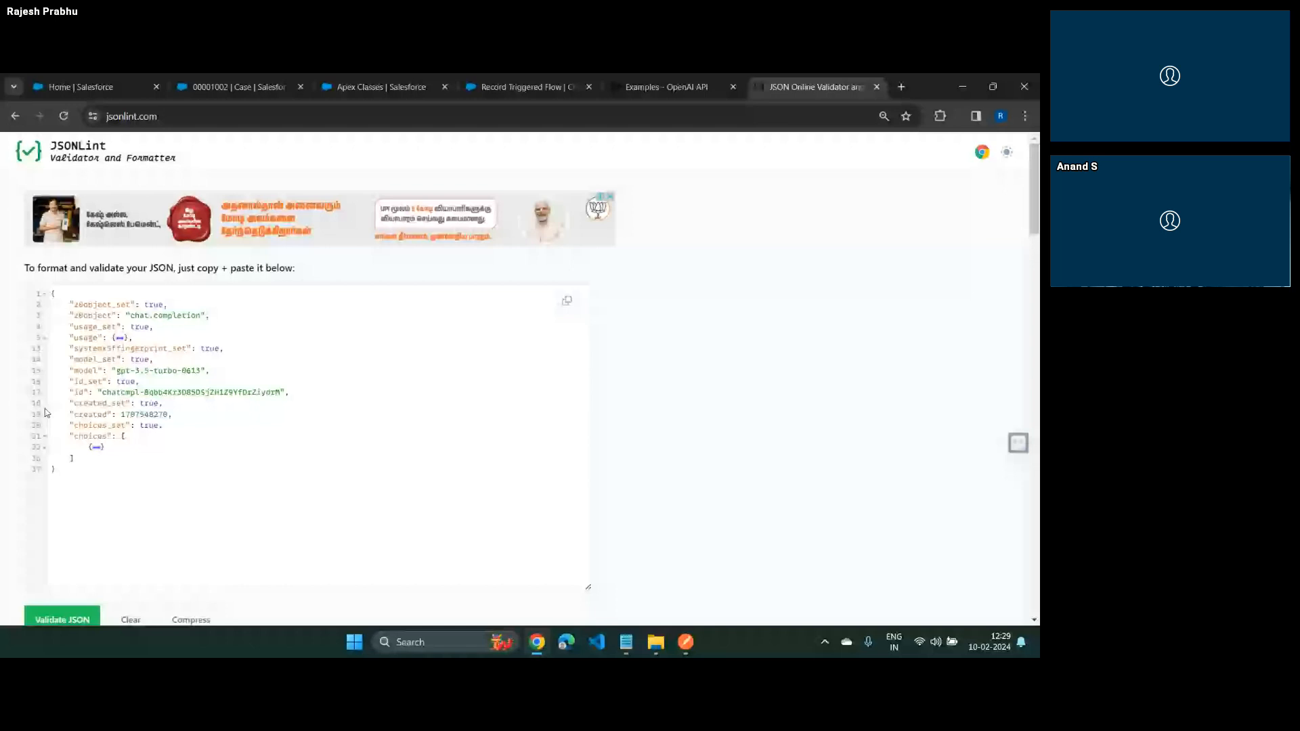
click(96, 447)
scroll(135, 467, down, 2)
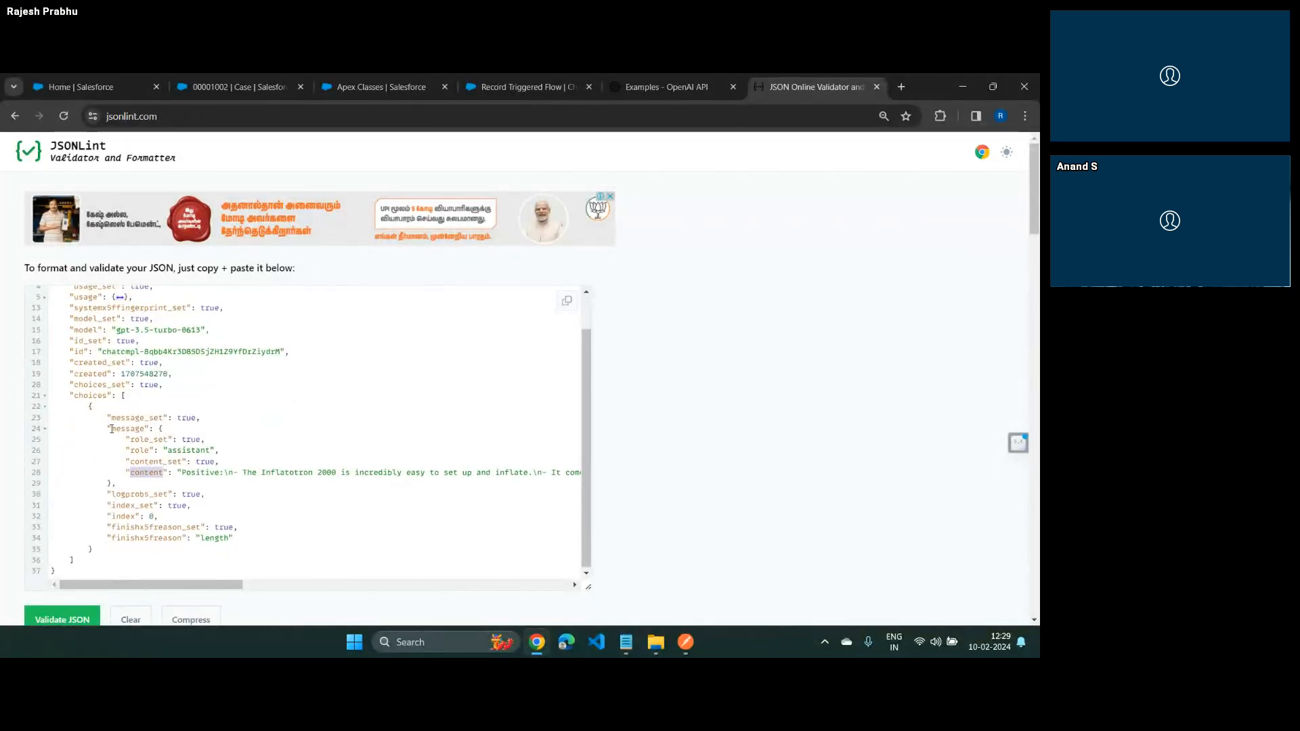
Fold and unfold the message object, collapse the first choices element, and highlight the choices key
click(45, 430)
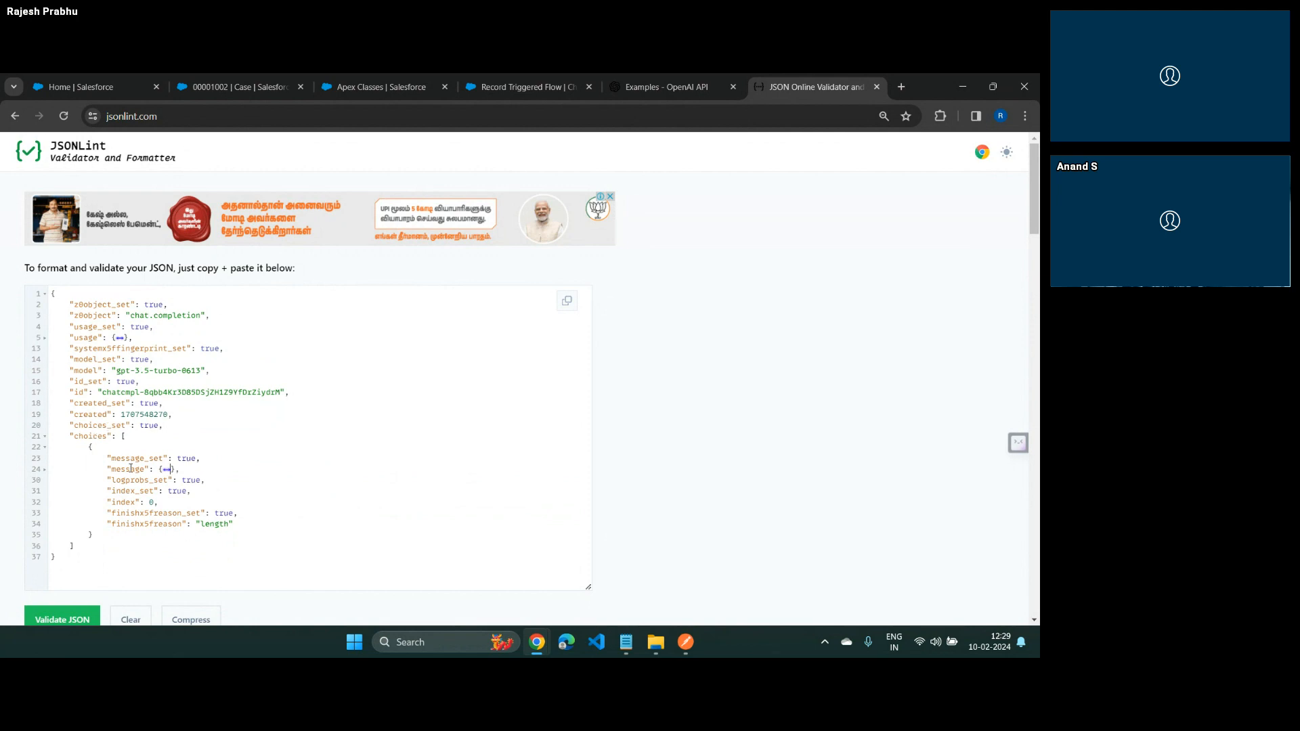
click(45, 469)
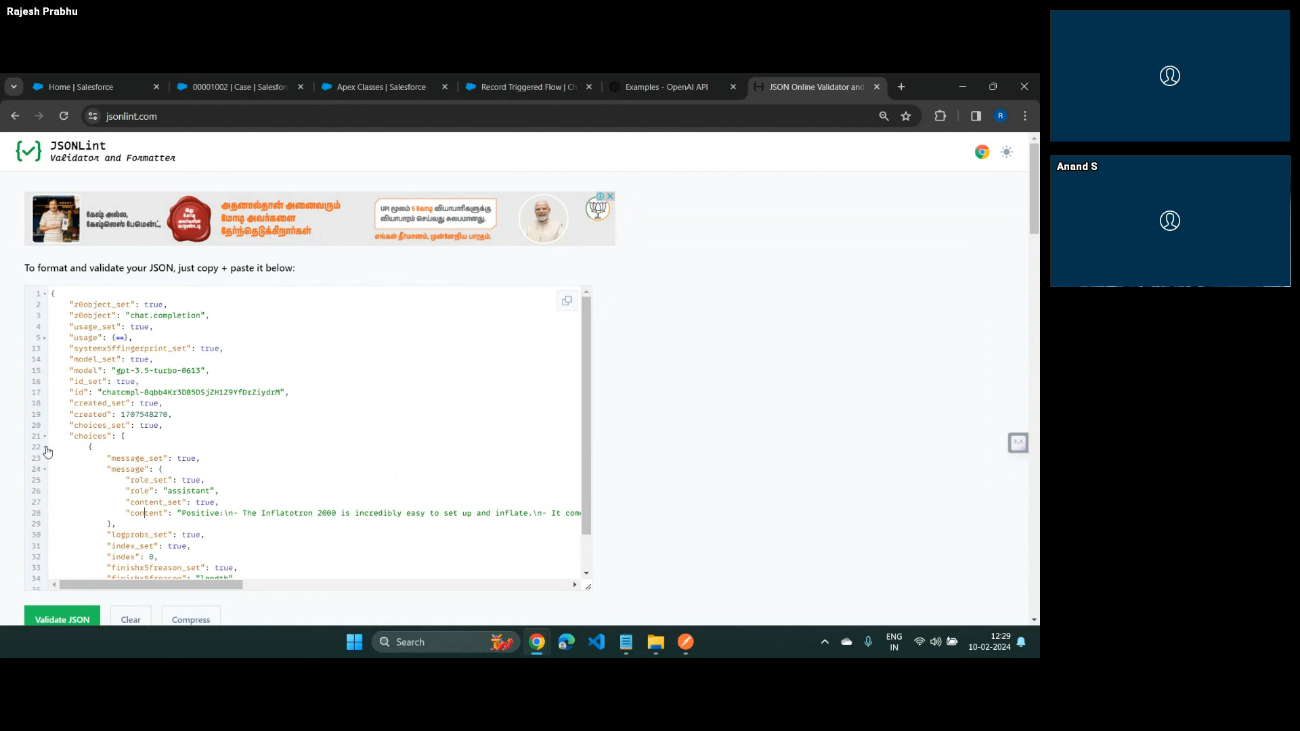
click(45, 447)
double_click(95, 437)
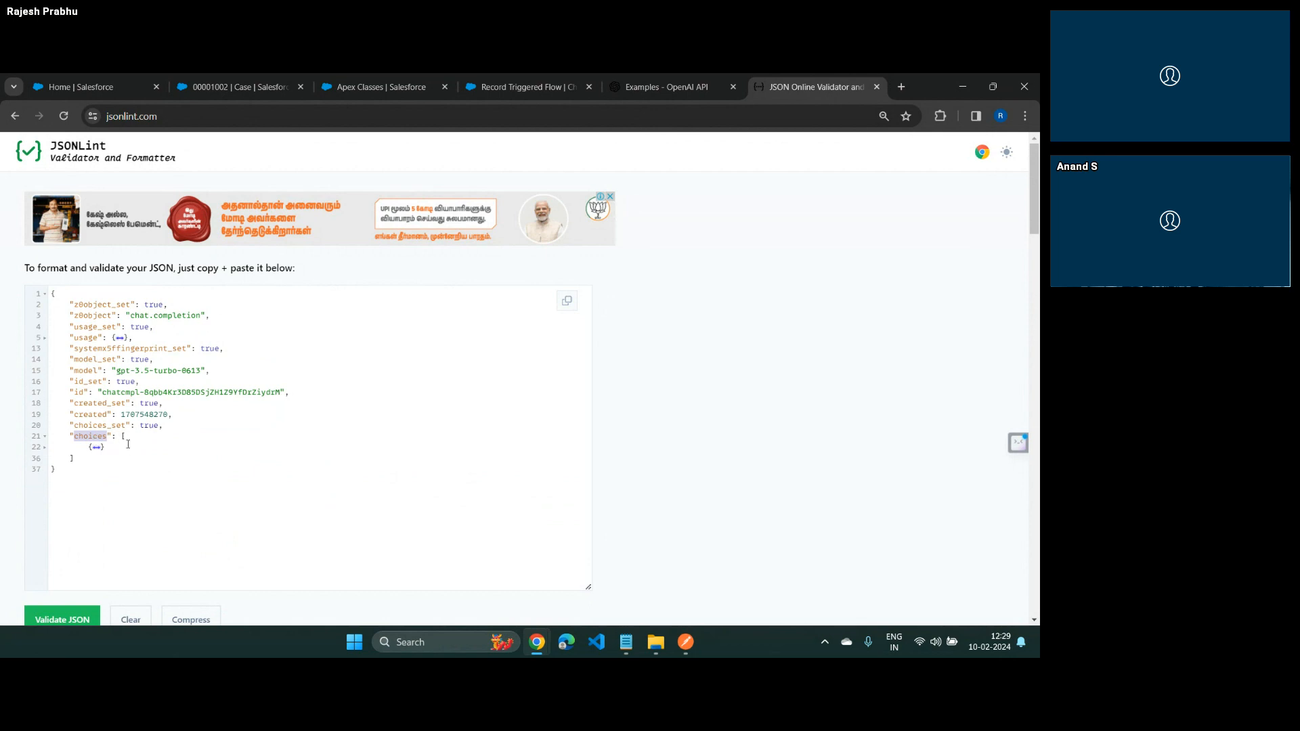
key(alt+Tab)
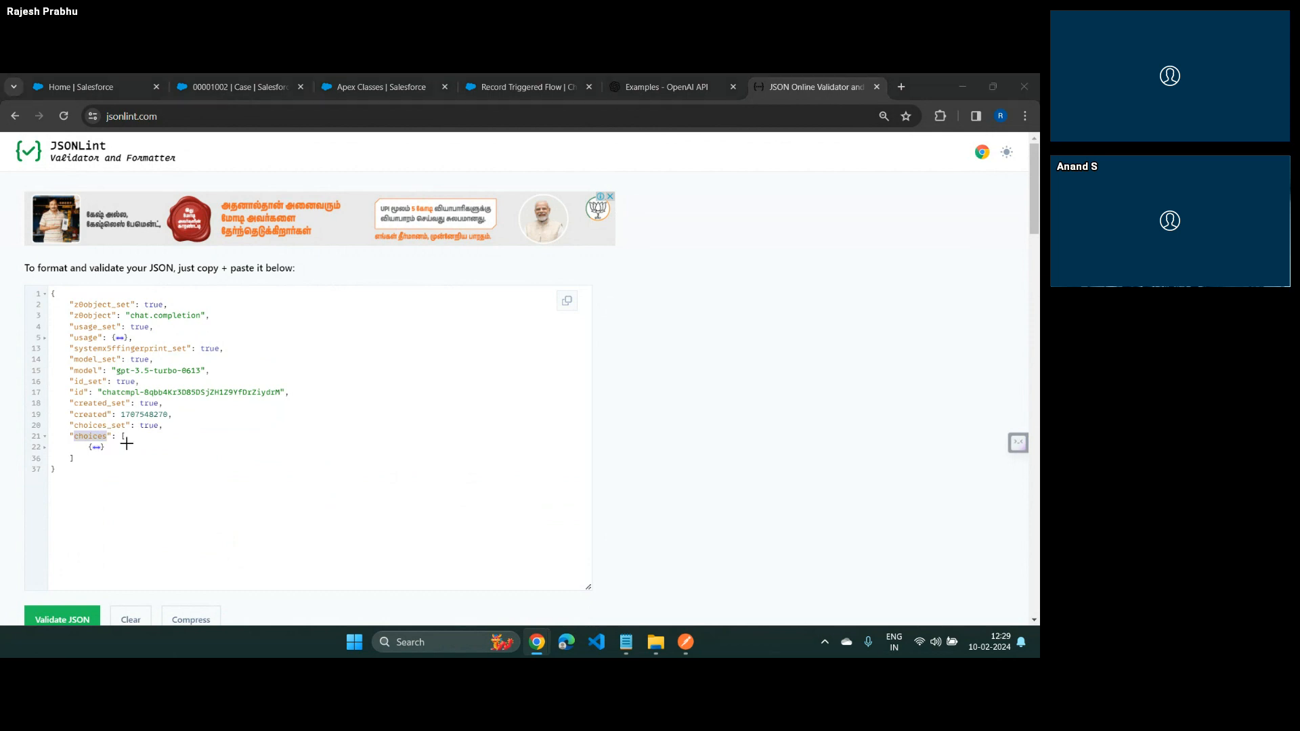
Switch to the virtual meeting room, dismiss the Q&A notification, and return to the JSONLint window
key(alt+shift+Tab)
key(alt+Tab)
key(alt+Tab)
key(alt+Tab)
key(alt+Tab)
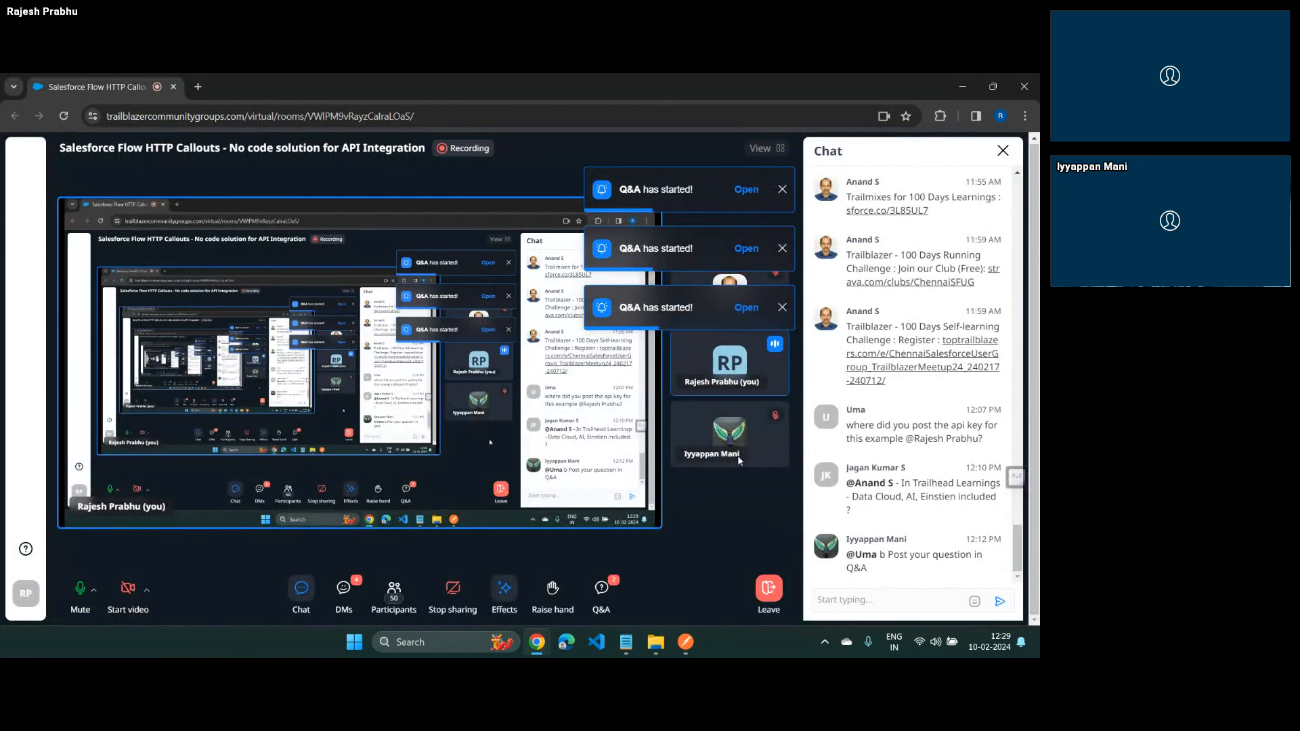
click(783, 190)
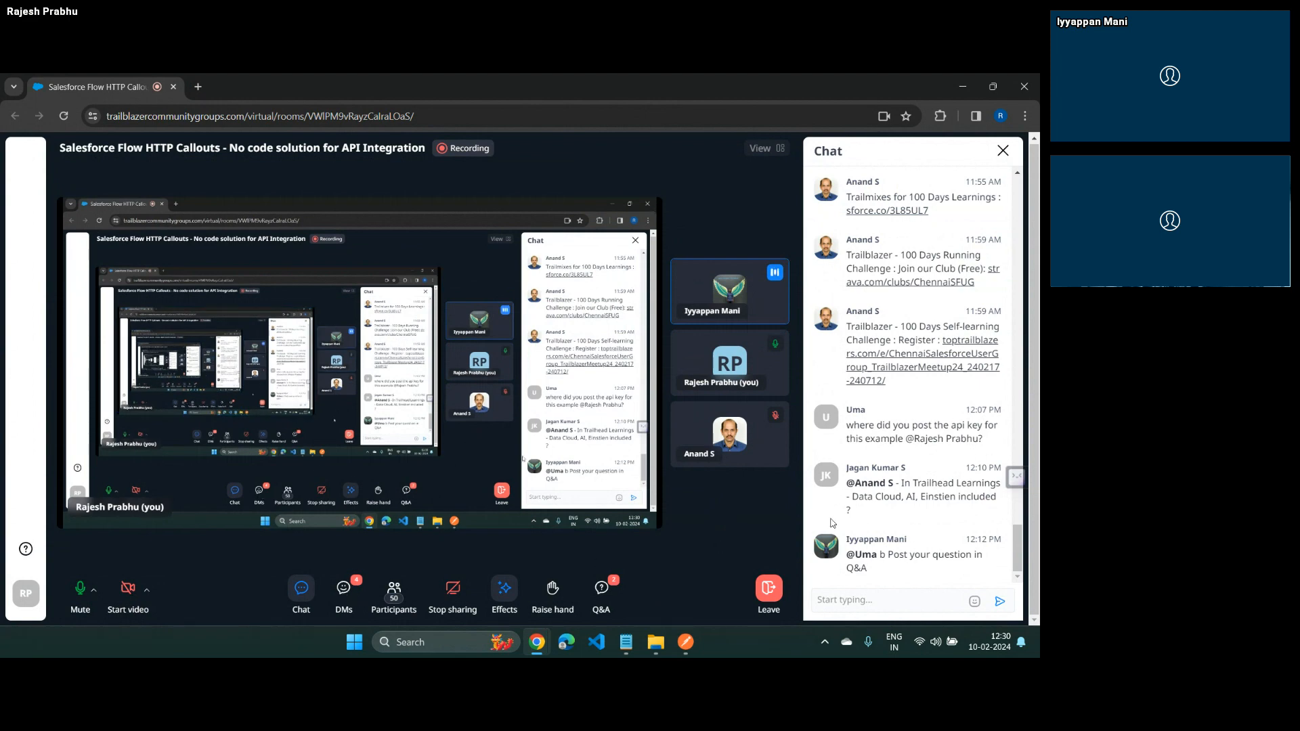
key(alt+Tab)
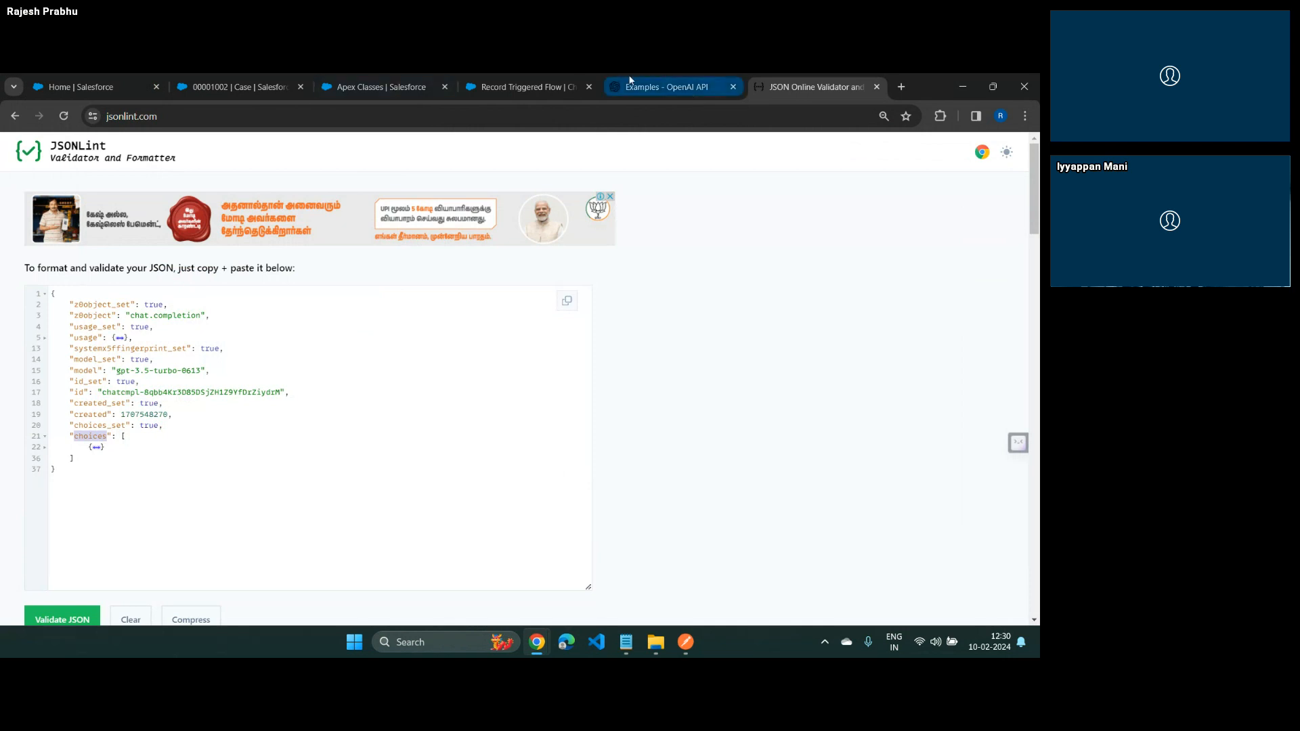
Put the Chat GPT Review Classifier flow back into editing and start a new variable resource with API name v_out_FullResponse
click(532, 85)
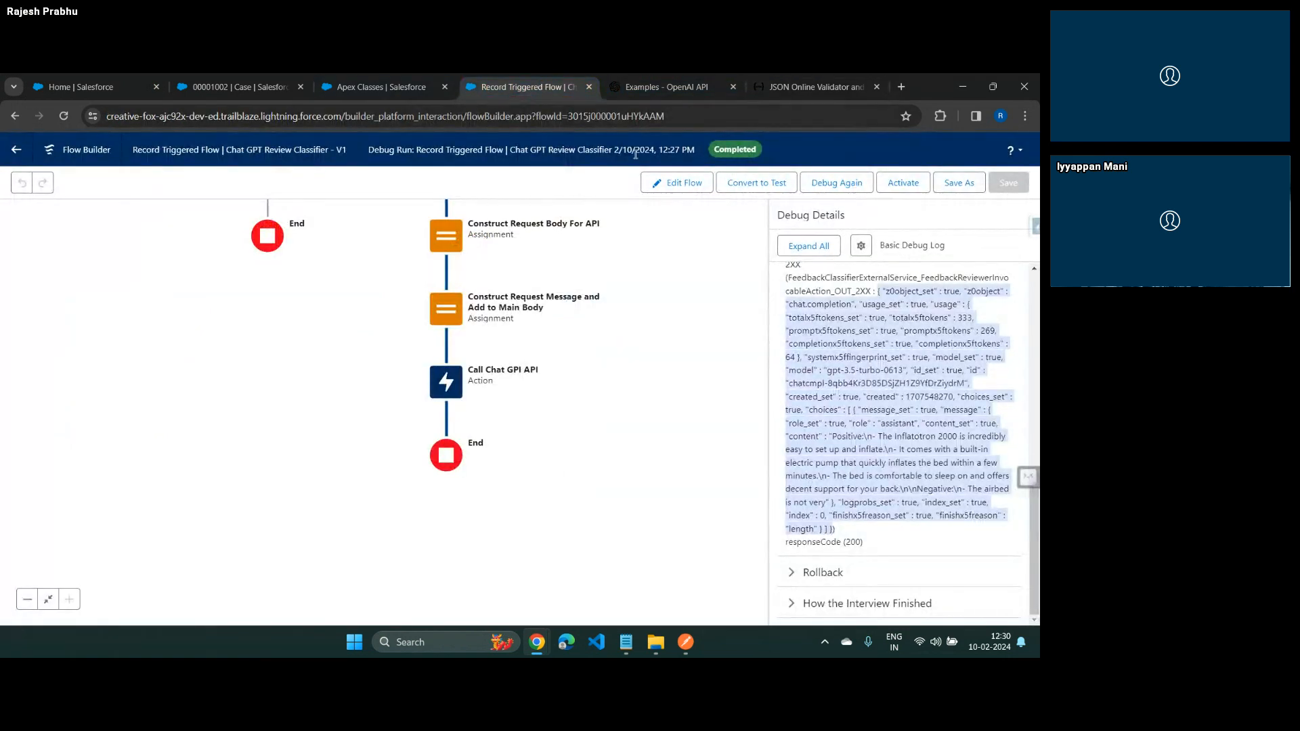
click(671, 182)
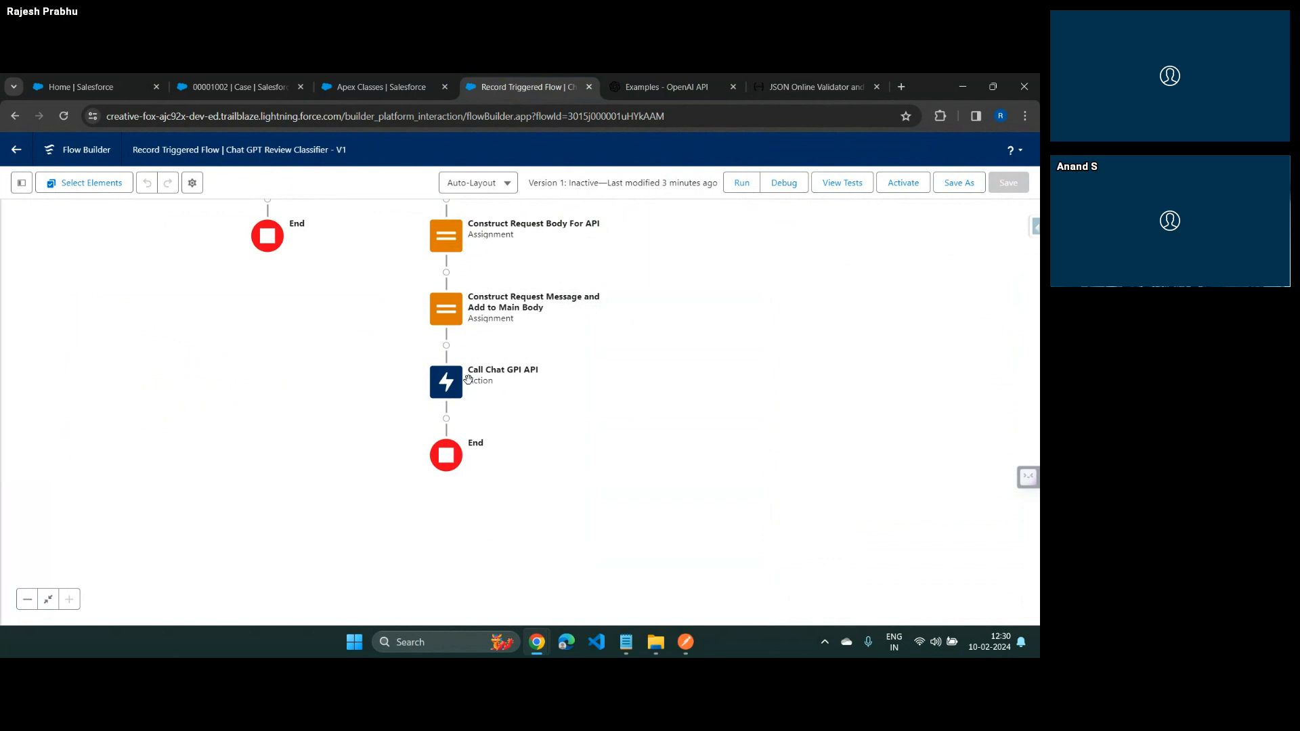
click(21, 183)
click(49, 313)
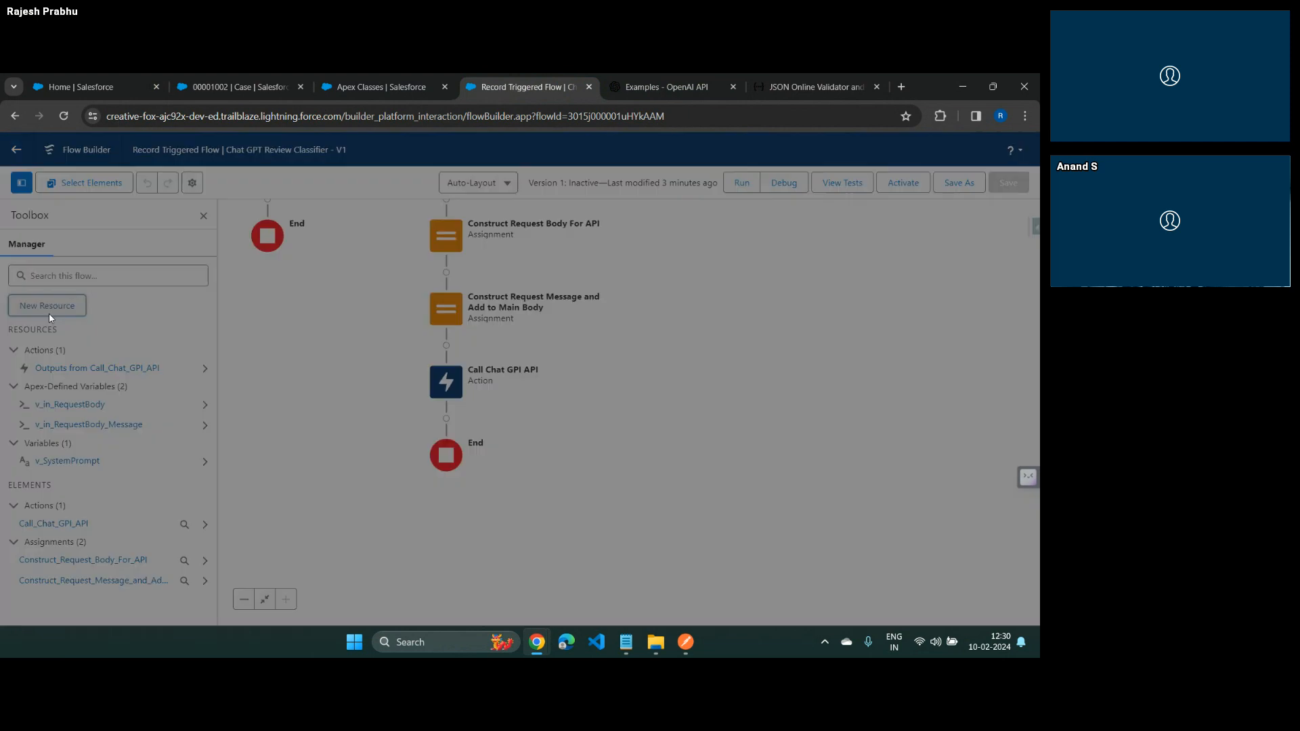
click(344, 325)
click(317, 359)
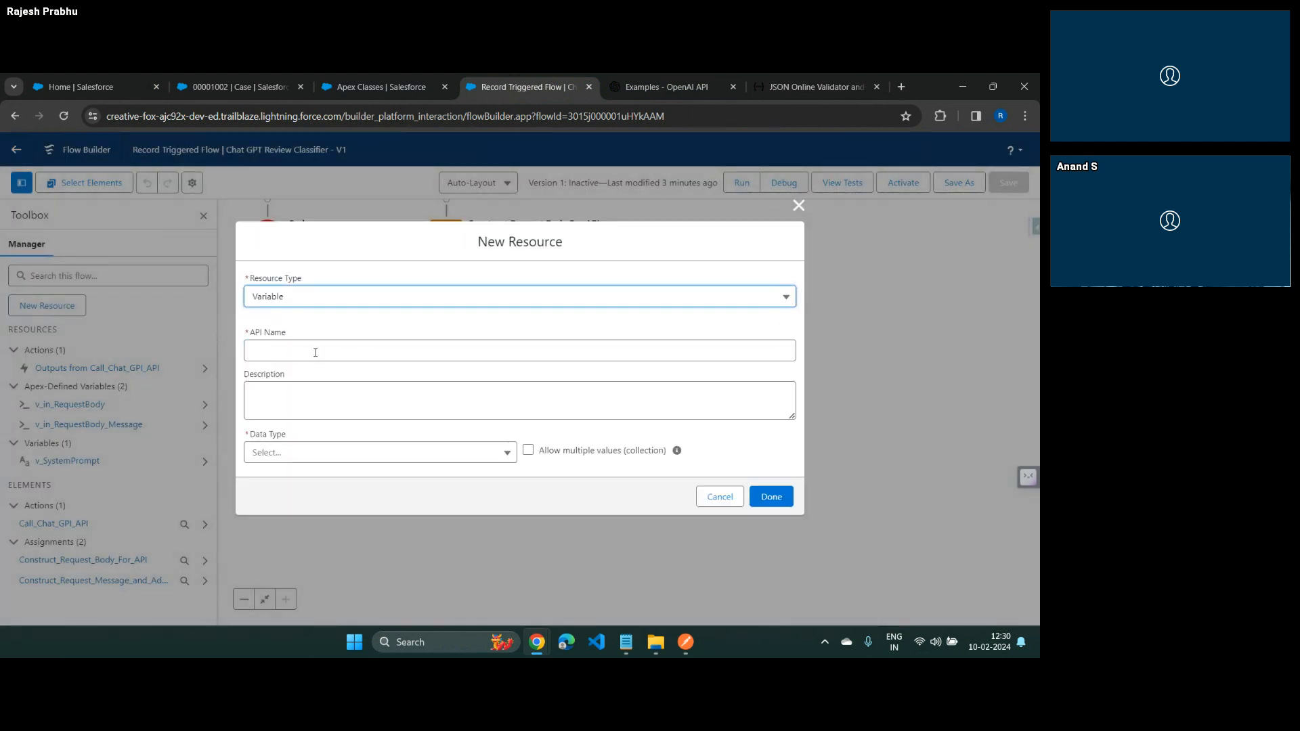
click(315, 351)
text(v_)
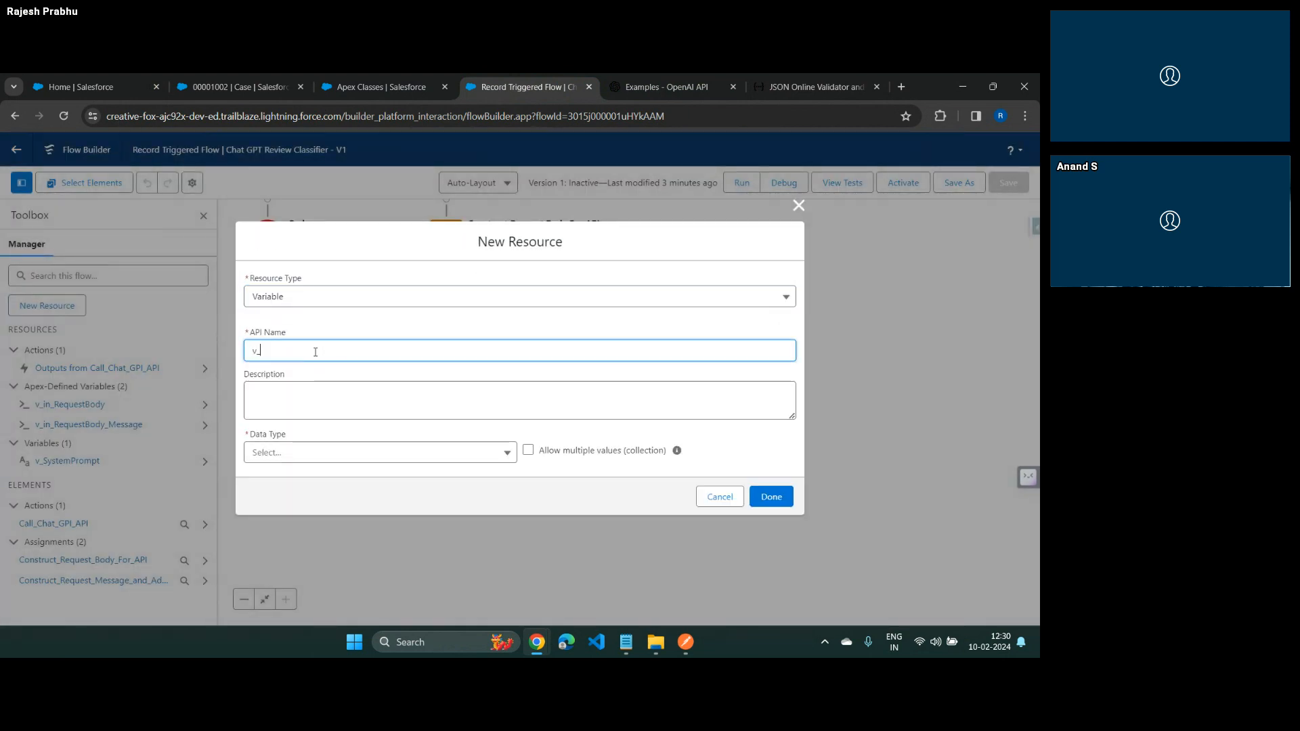
text(out_Response)
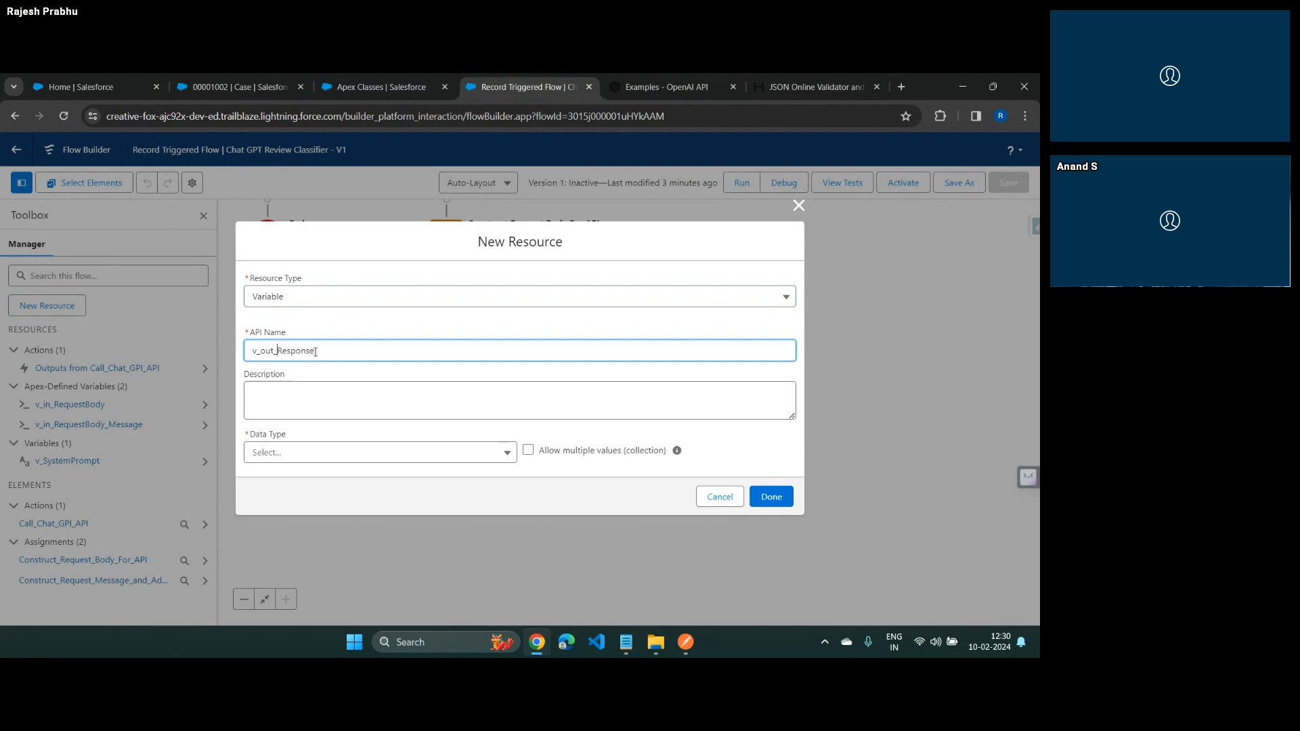
text(Full)
key(Tab)
Make the variable Apex-Defined with class ExternalService__FeedbackClassifierExternalService_FeedbackReviewerInvocableAction_OUT_2XX, and save it
click(344, 452)
scroll(323, 273, down, 2)
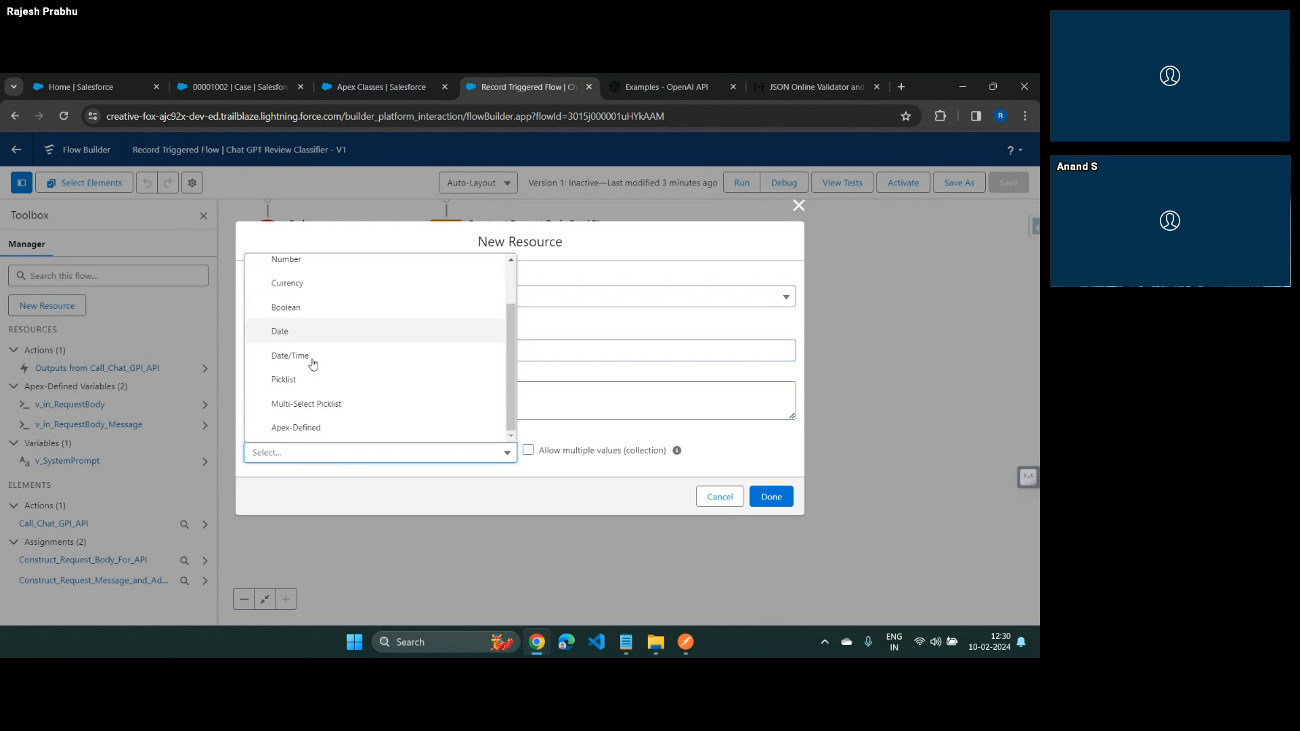
click(329, 427)
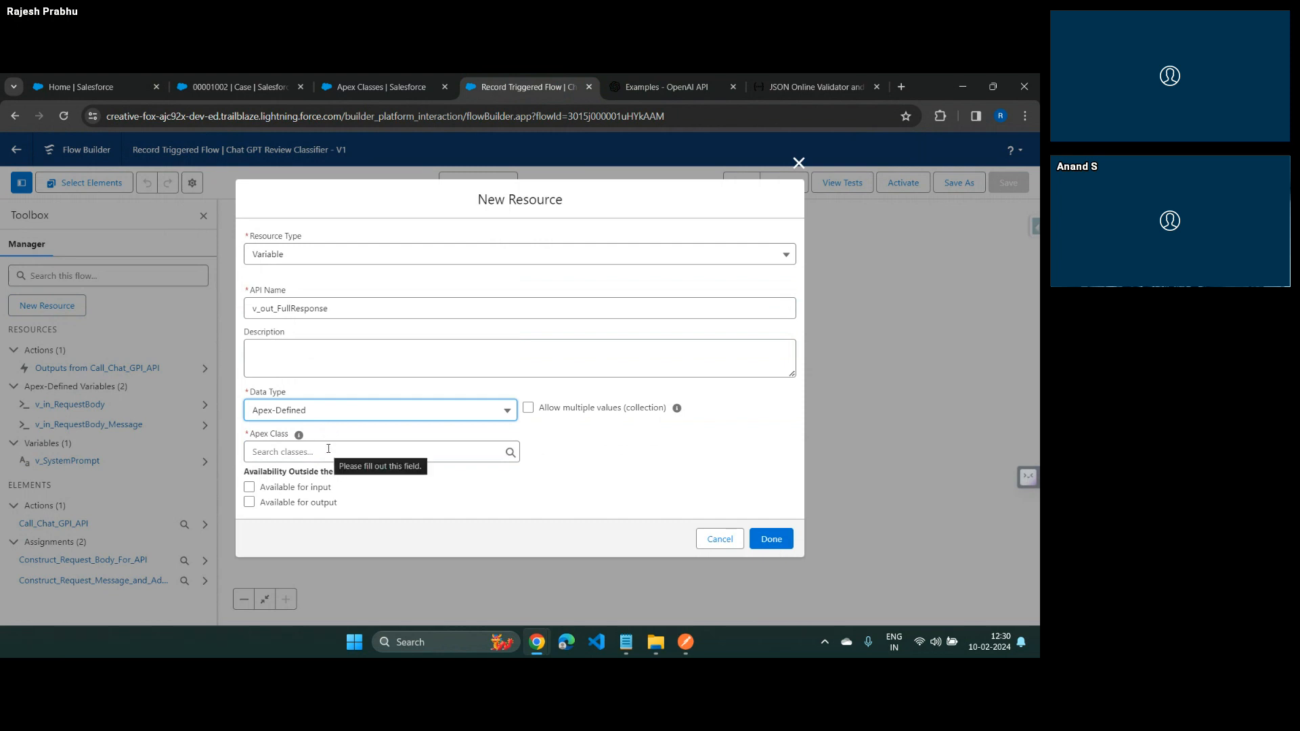
click(328, 452)
scroll(354, 400, down, 6)
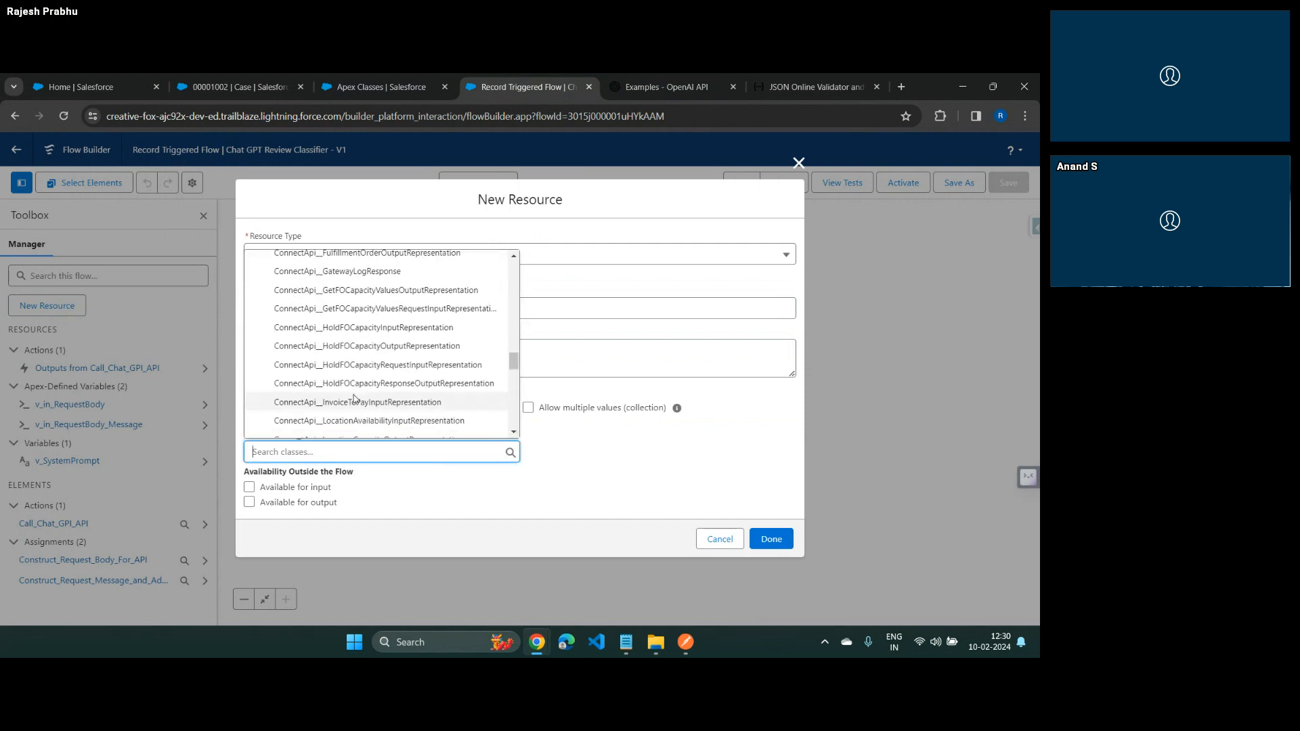
scroll(353, 400, down, 15)
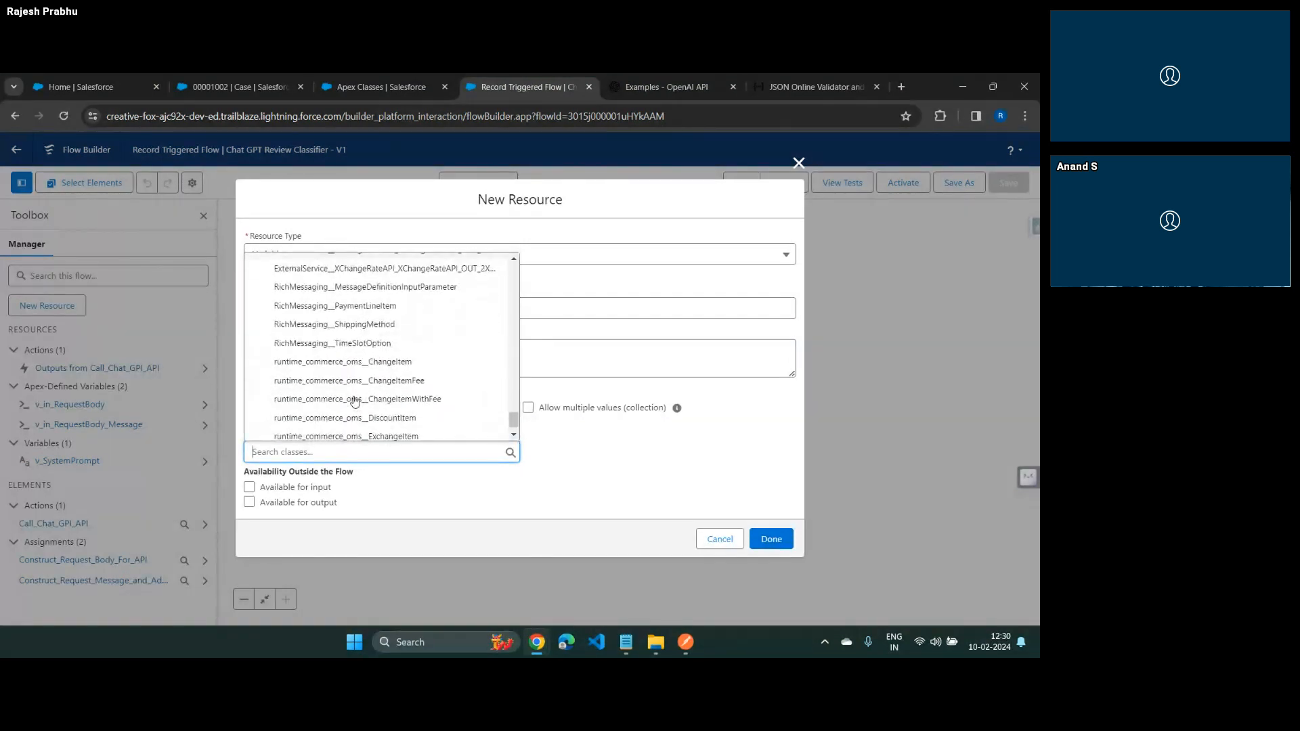
scroll(354, 400, up, 2)
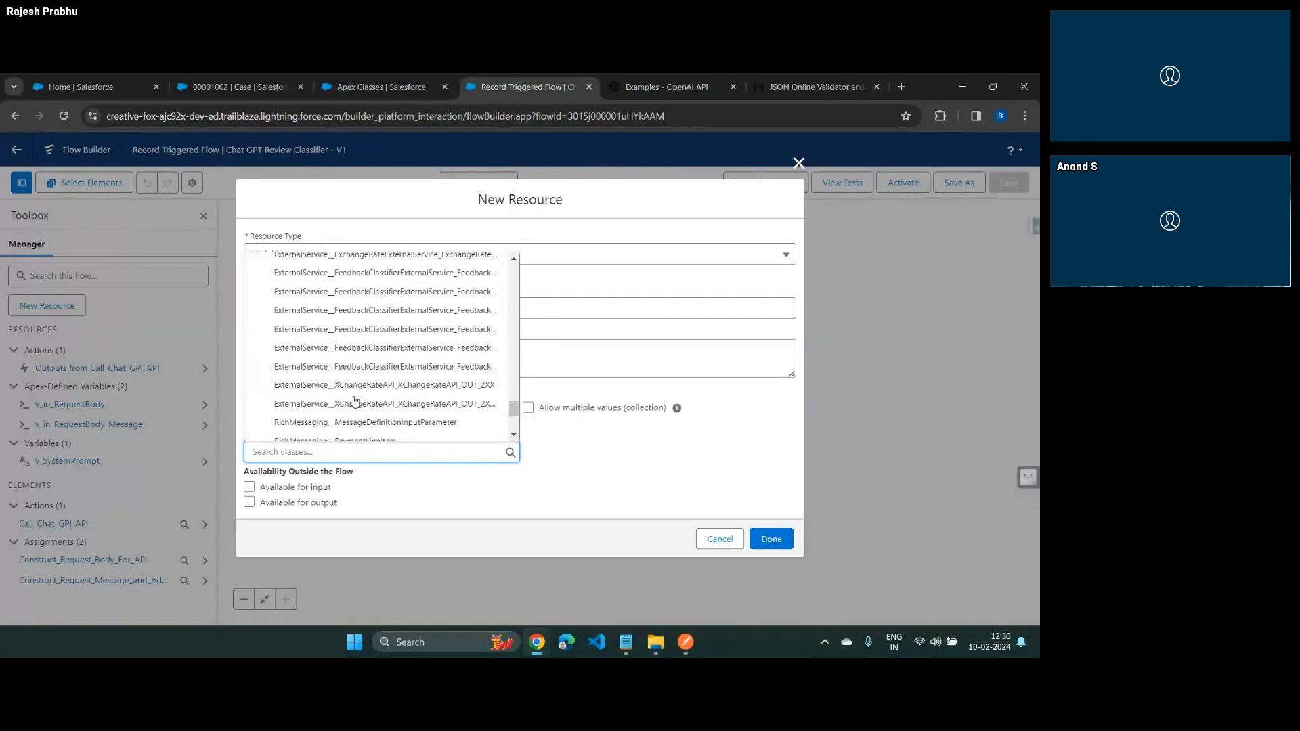
click(477, 312)
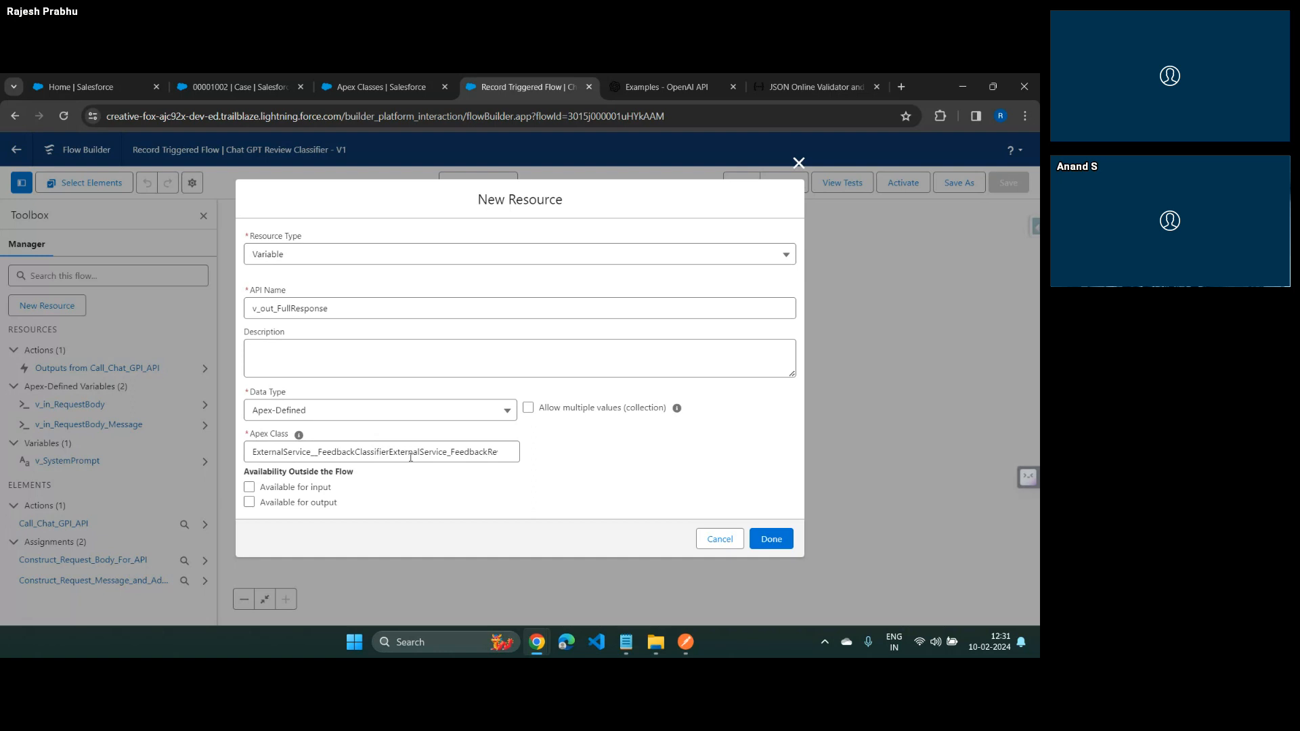
click(780, 542)
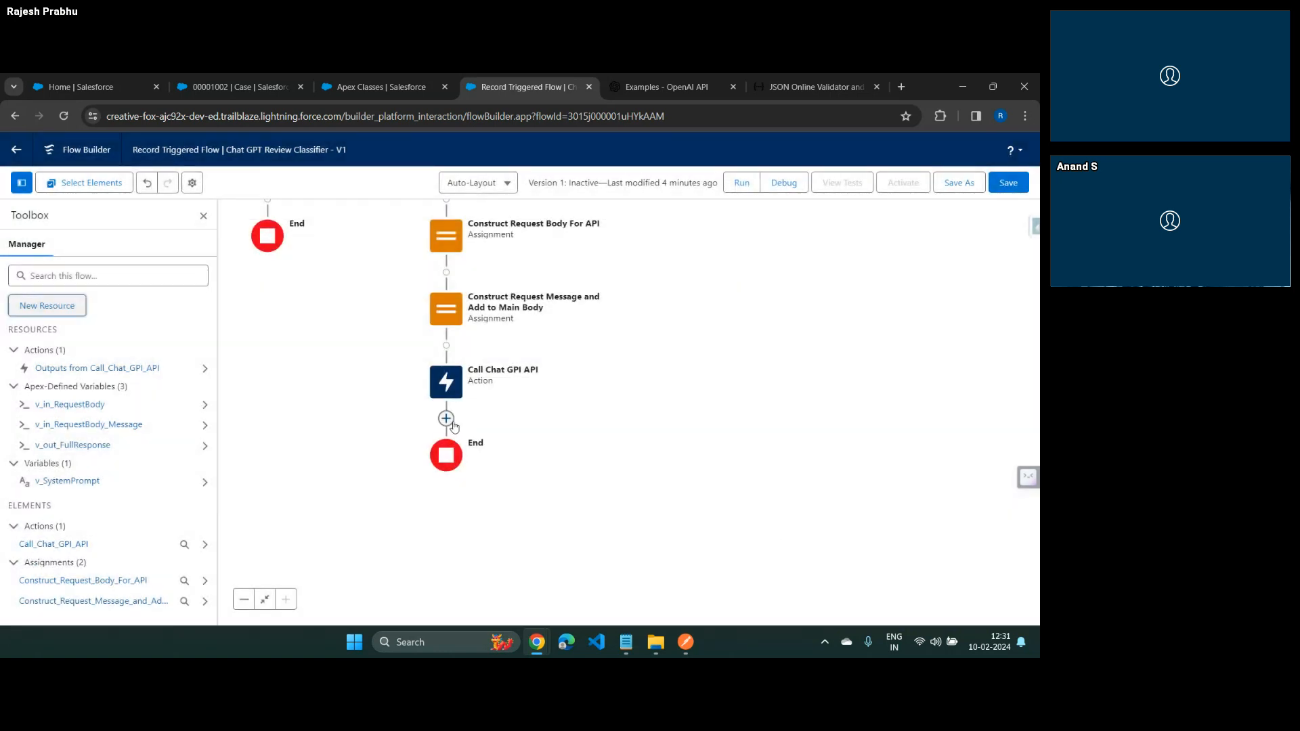
Add an Assignment element labelled Read Response after the Call Chat GPI API action
click(452, 423)
text(ass)
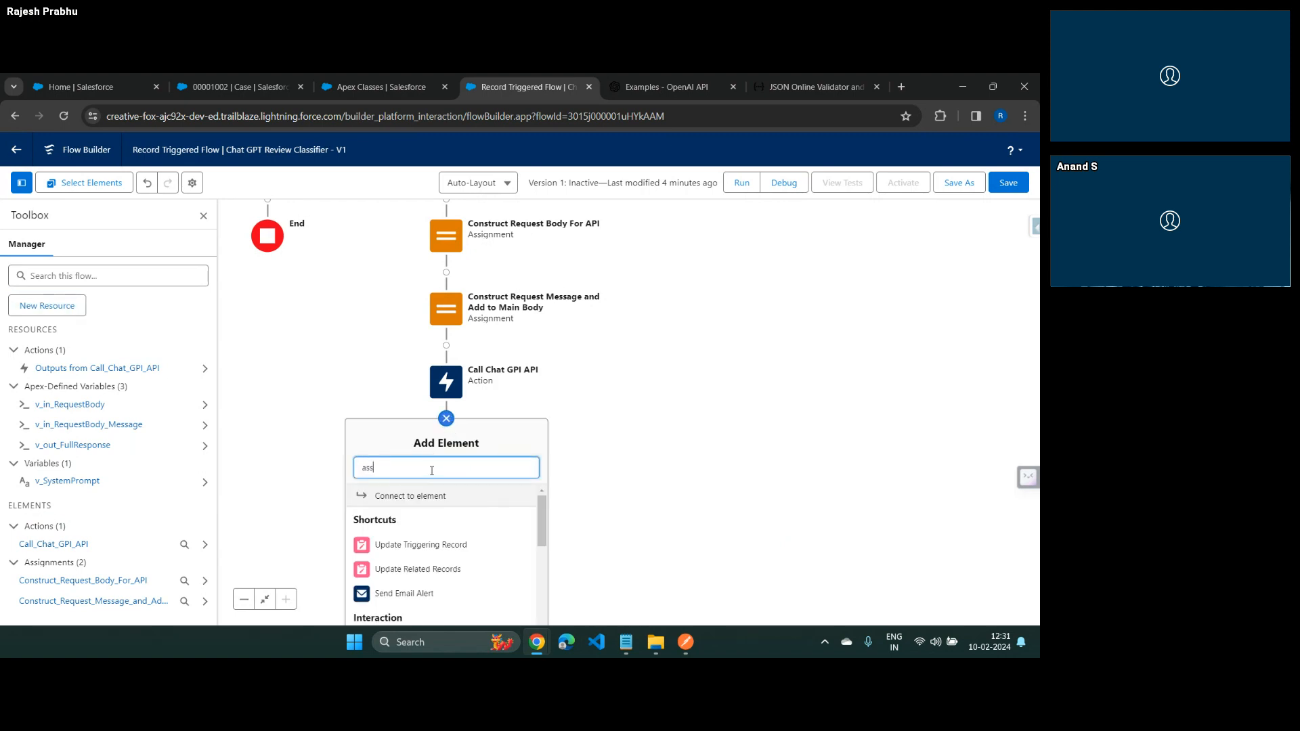
click(416, 504)
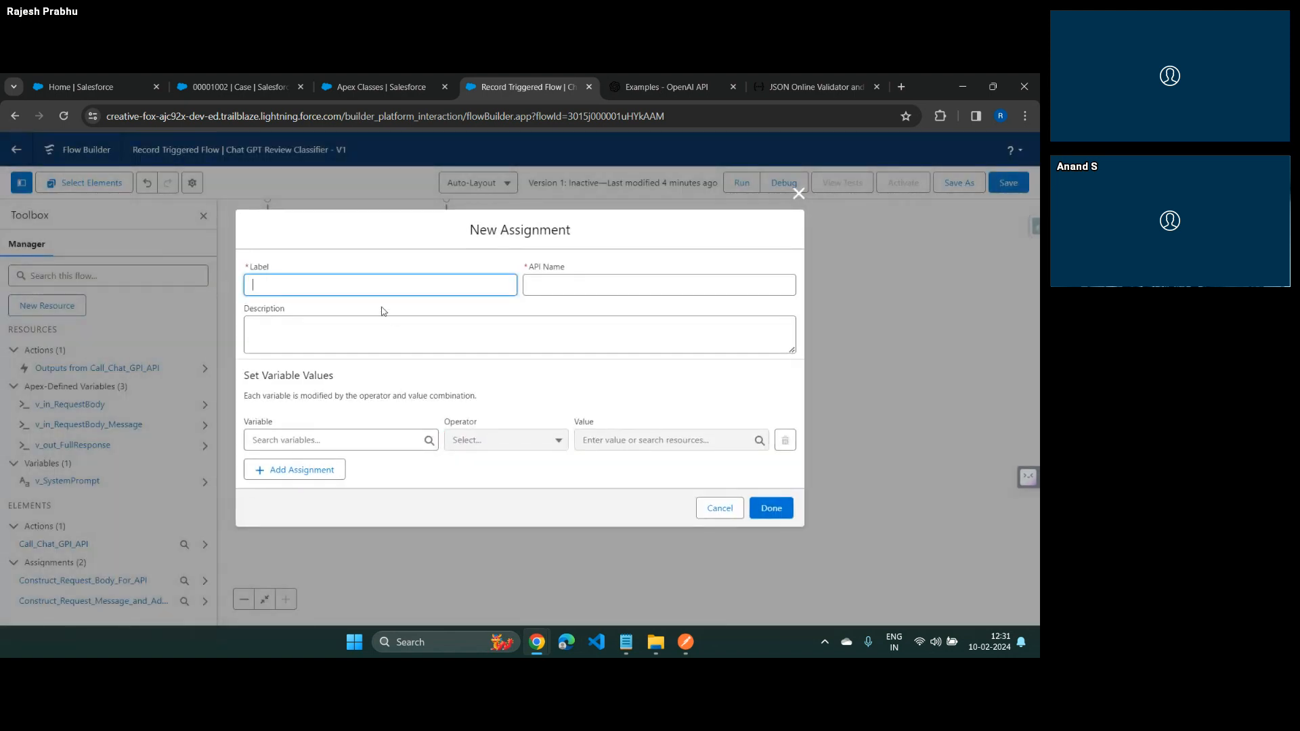
text(Read Response)
key(Tab)
key(Tab)
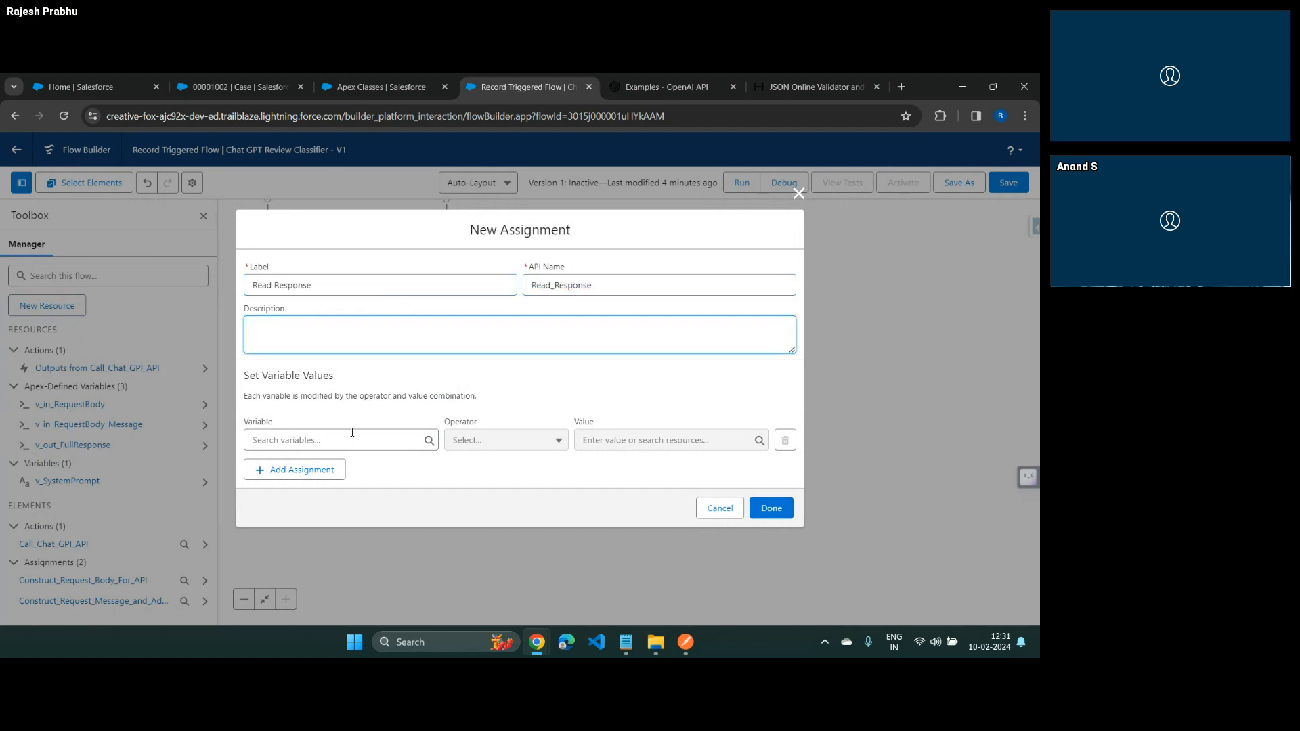
Try to assign the 2XX output of Call_Chat_GPI_API to v_out_FullResponse with the Equals operator
click(352, 434)
scroll(314, 349, down, 1)
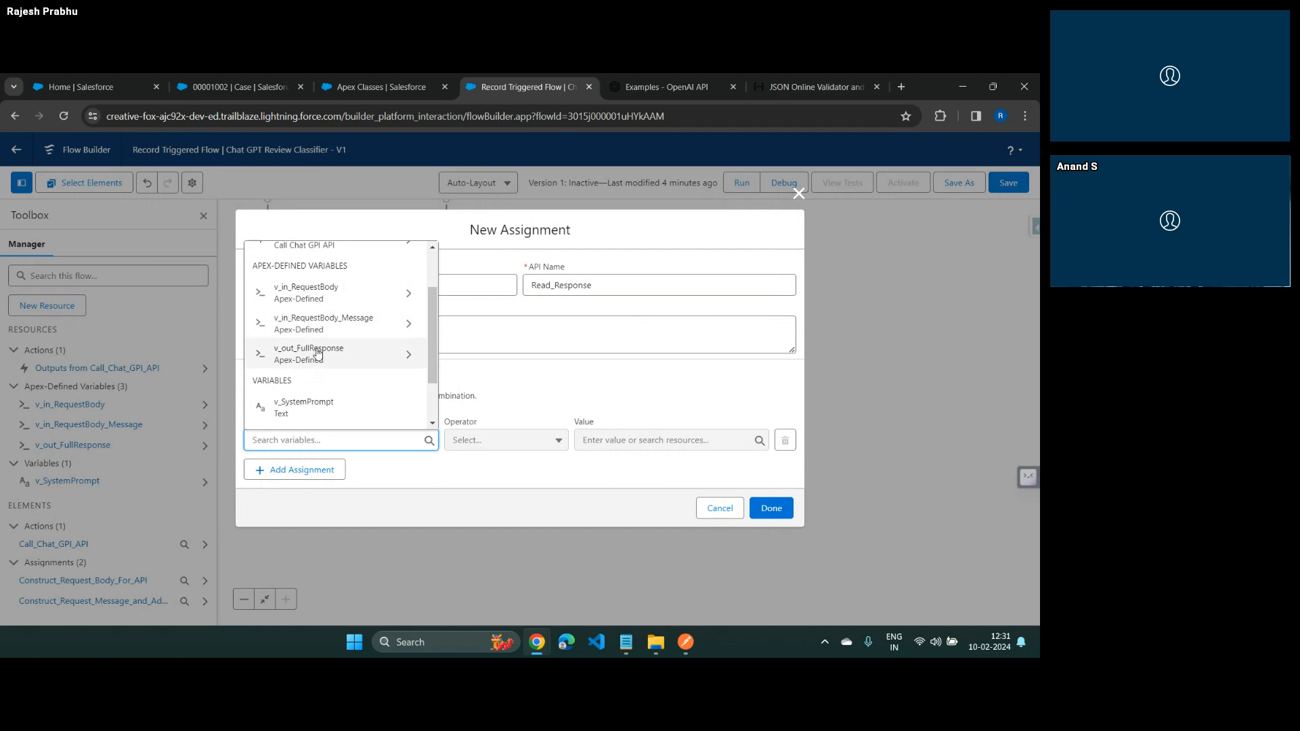
click(317, 352)
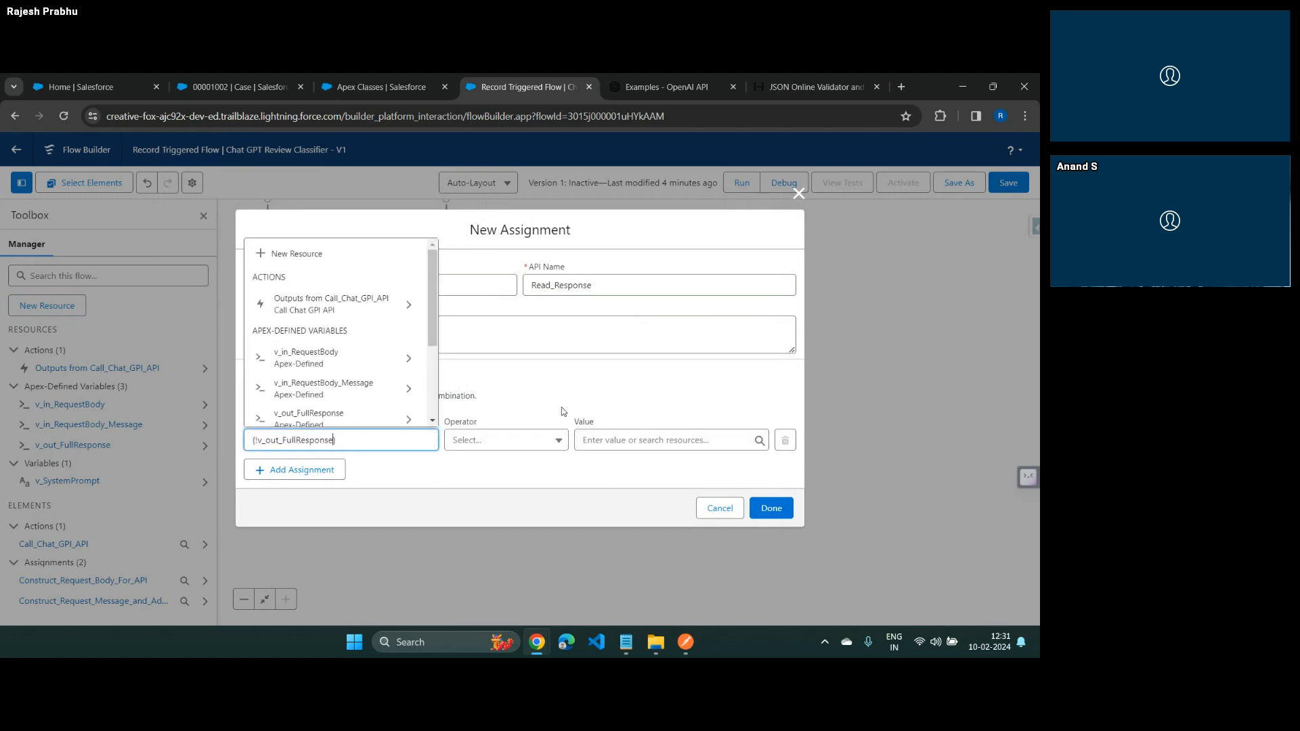
click(604, 439)
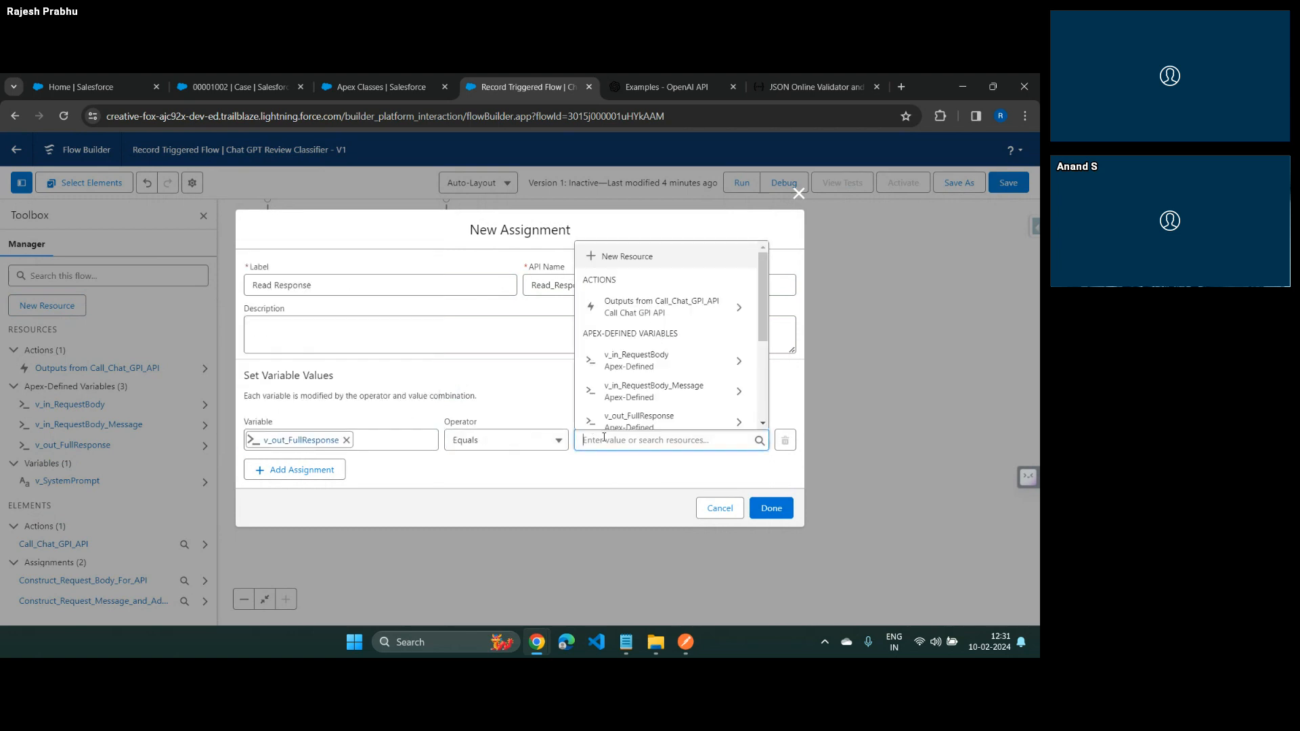
click(629, 306)
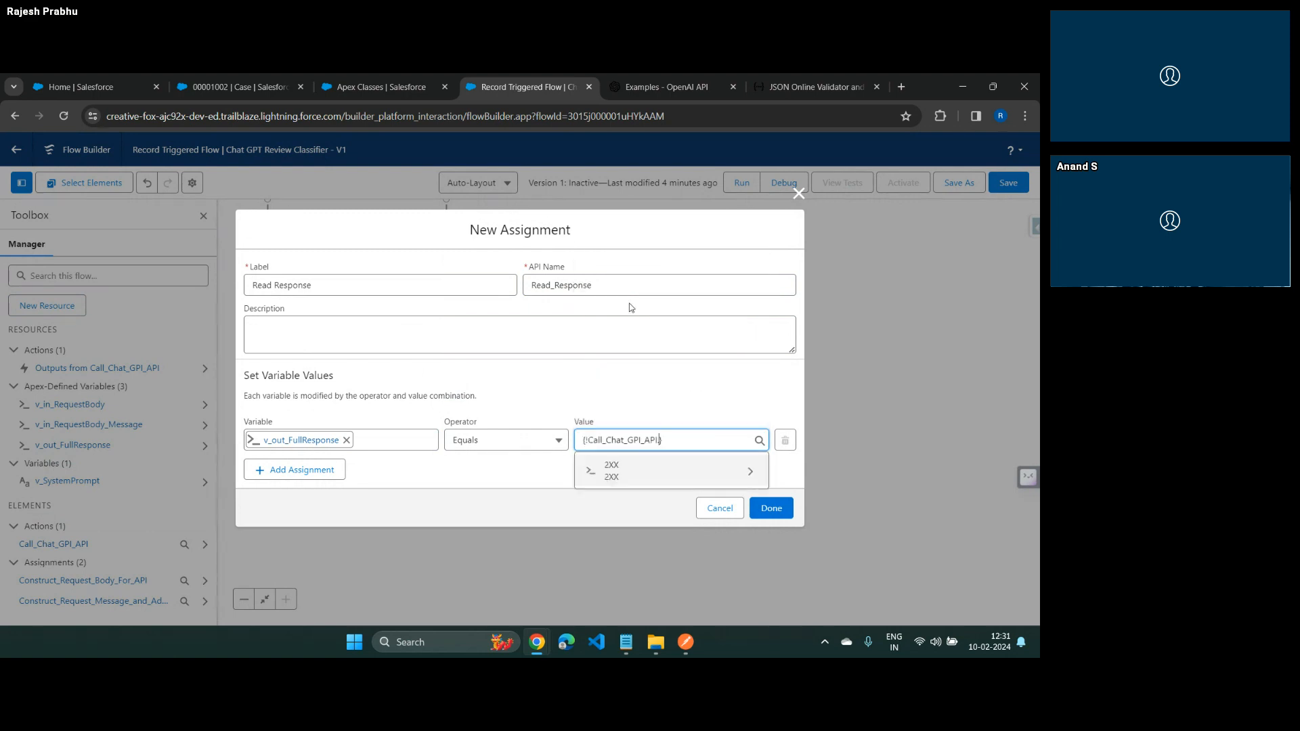
click(631, 474)
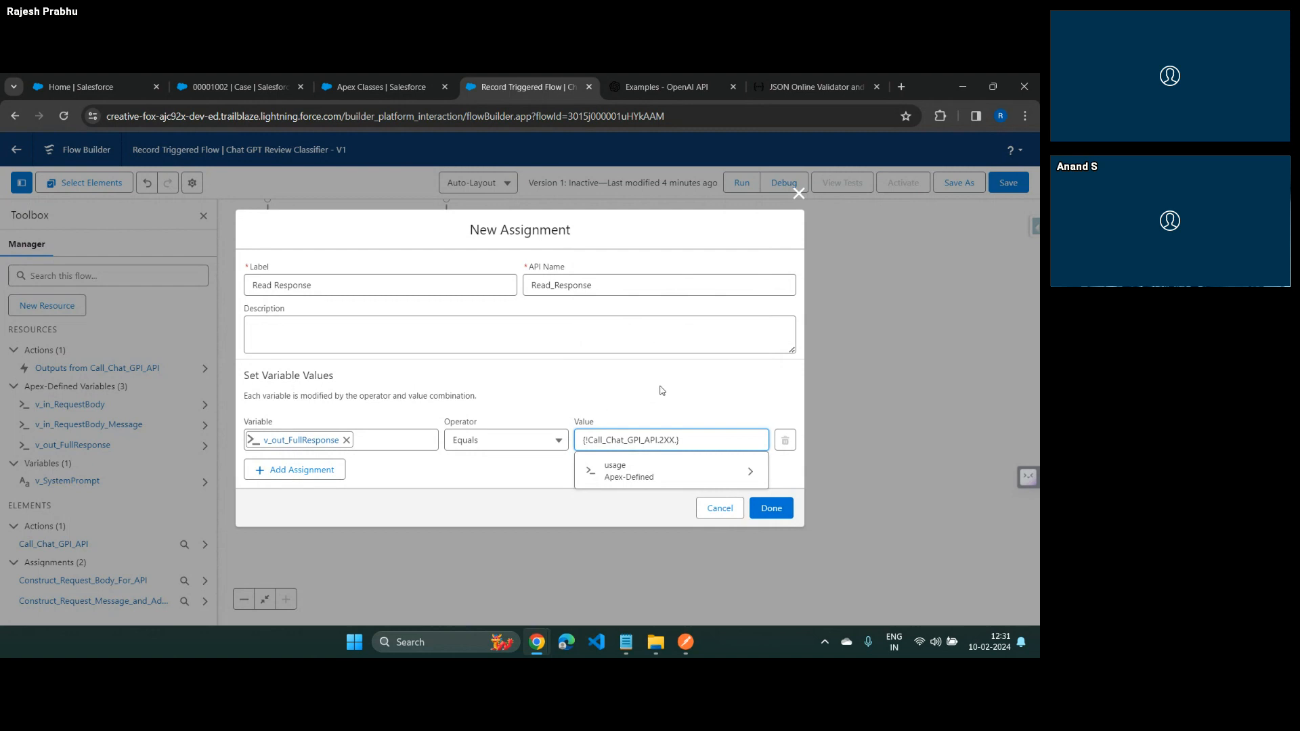
click(662, 391)
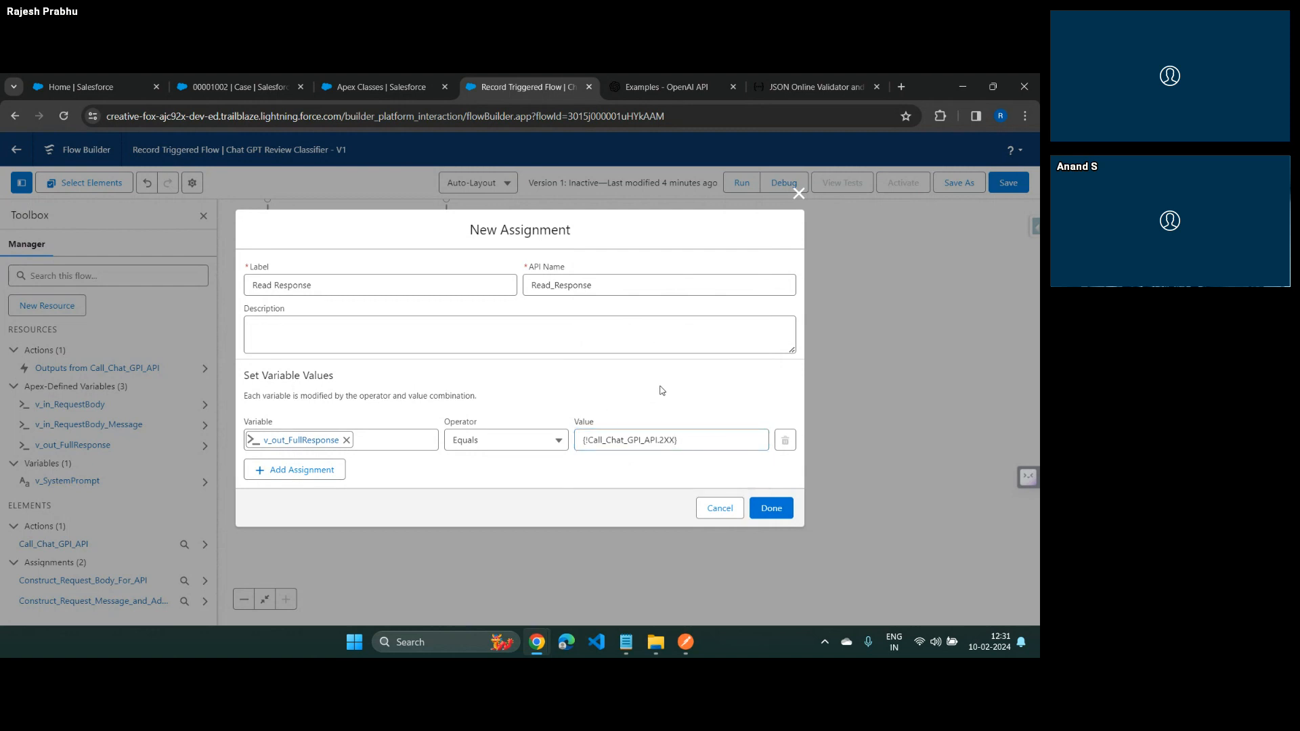
click(771, 514)
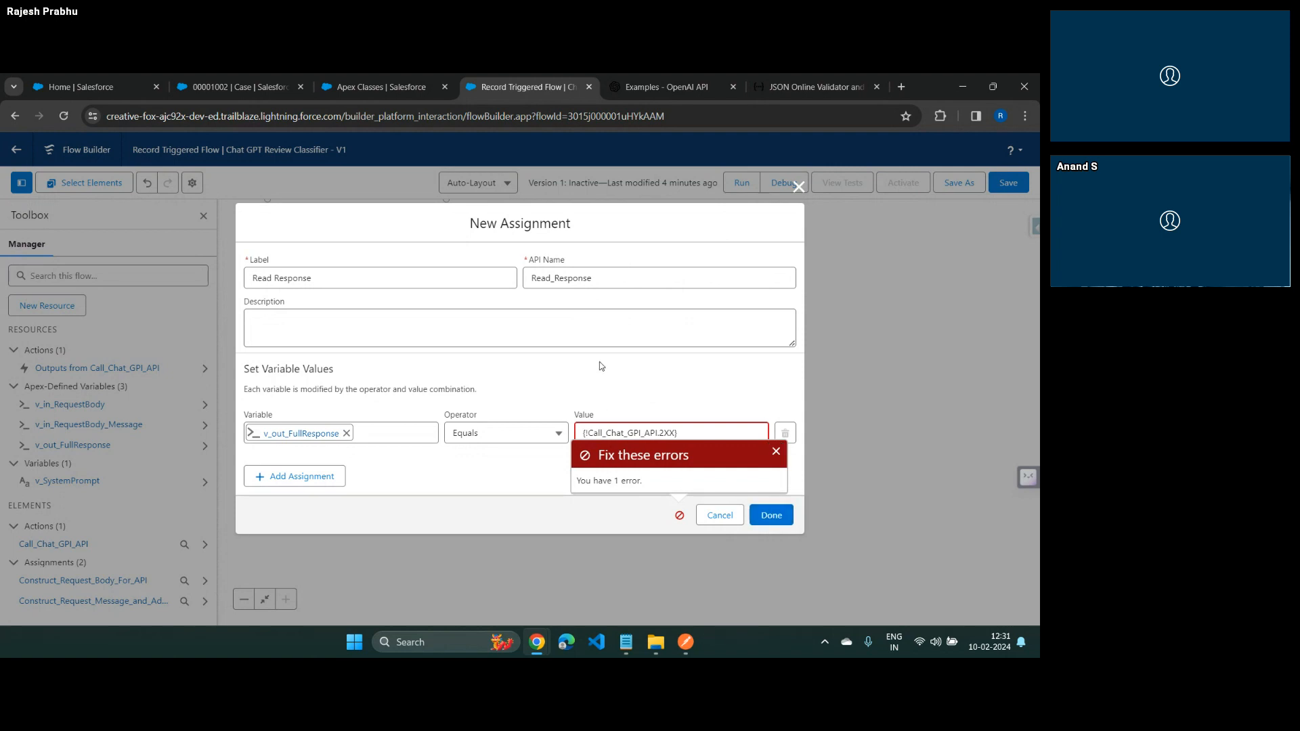
Try the 2XX usage field as the assigned value, clear the assignment row, and discard the Read Response assignment
click(776, 451)
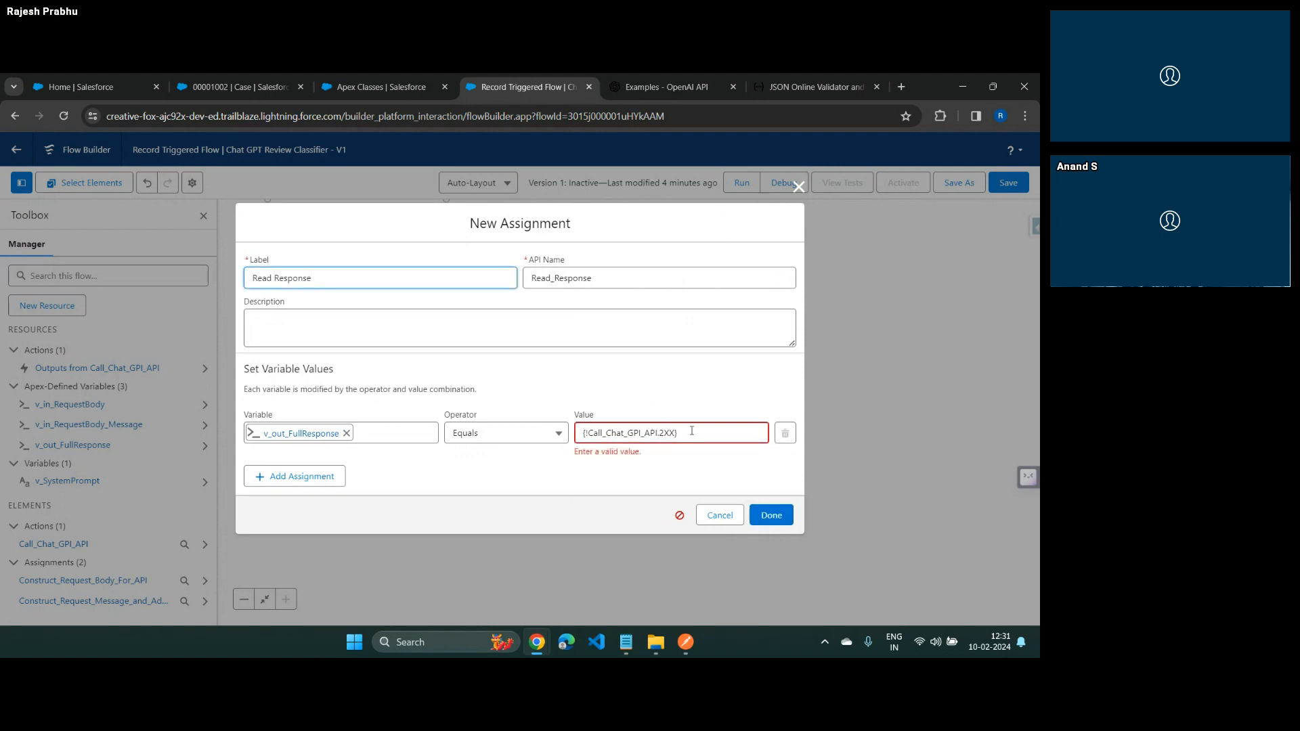
click(692, 430)
text(.)
click(667, 466)
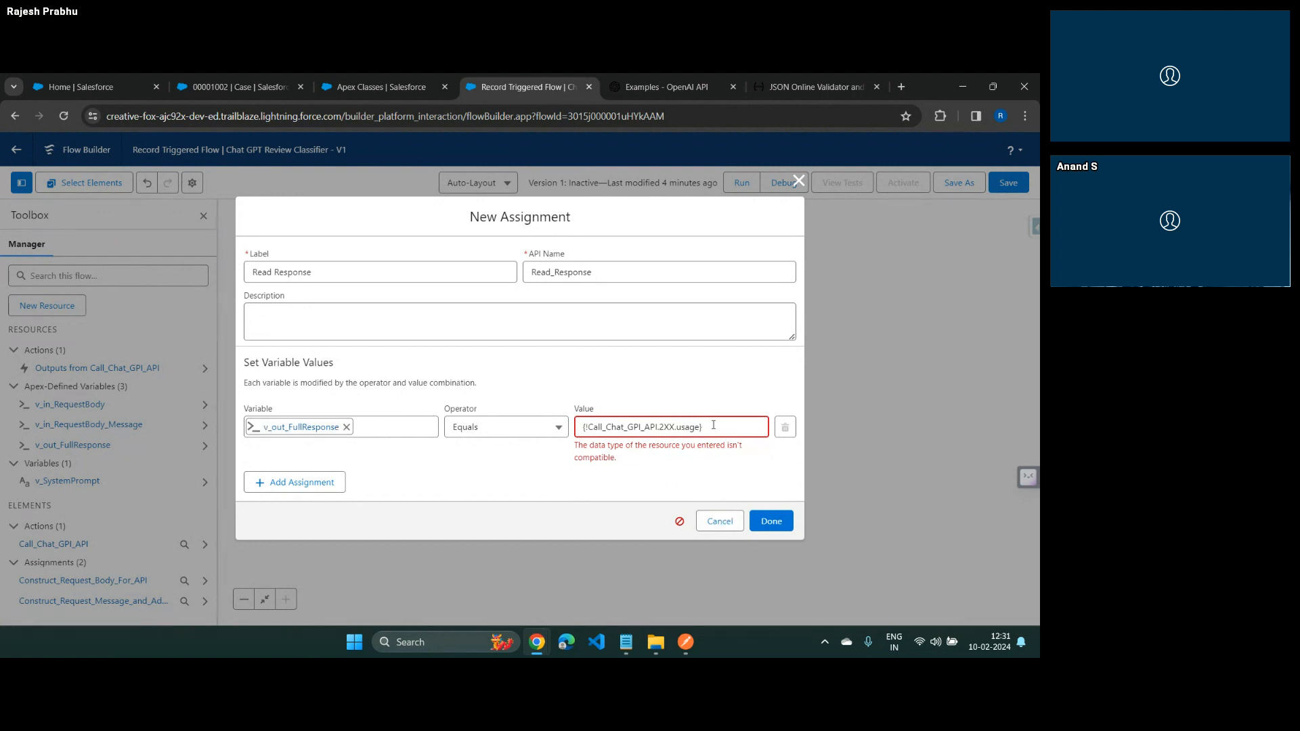
drag(713, 426, 562, 427)
key(BackSpace)
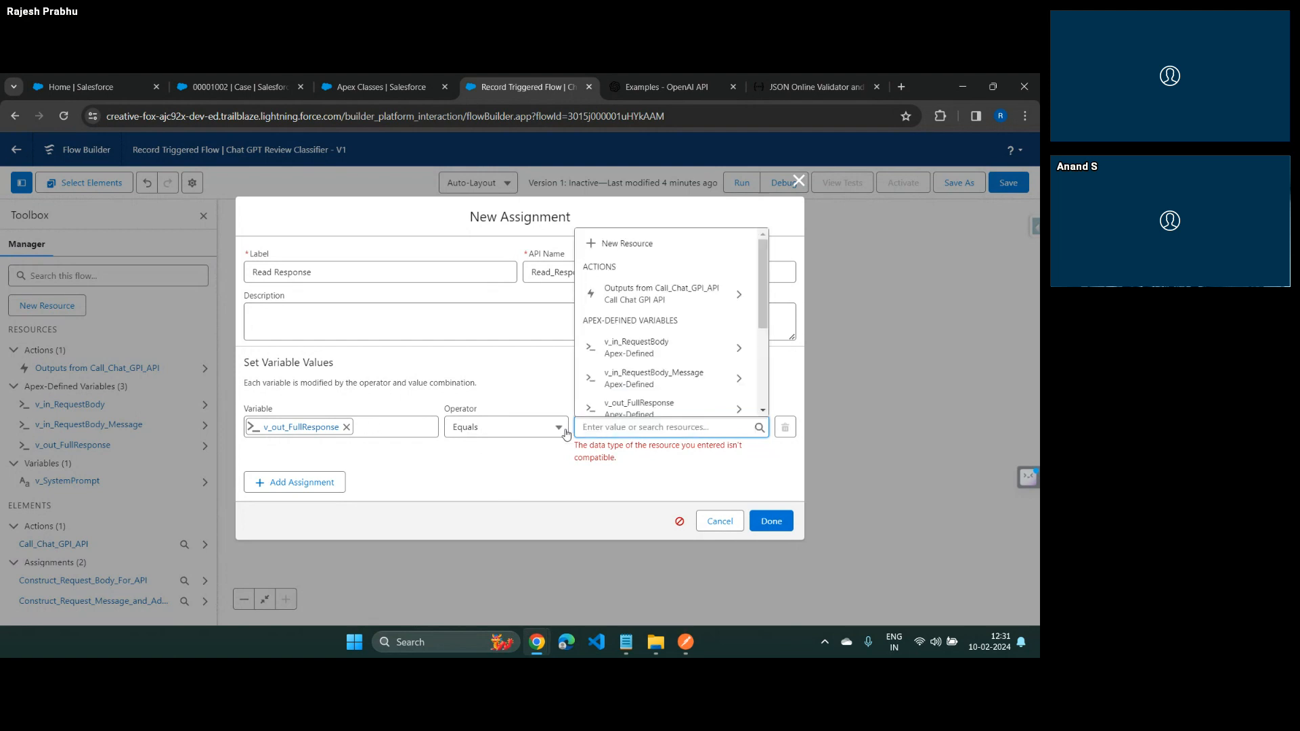
click(298, 428)
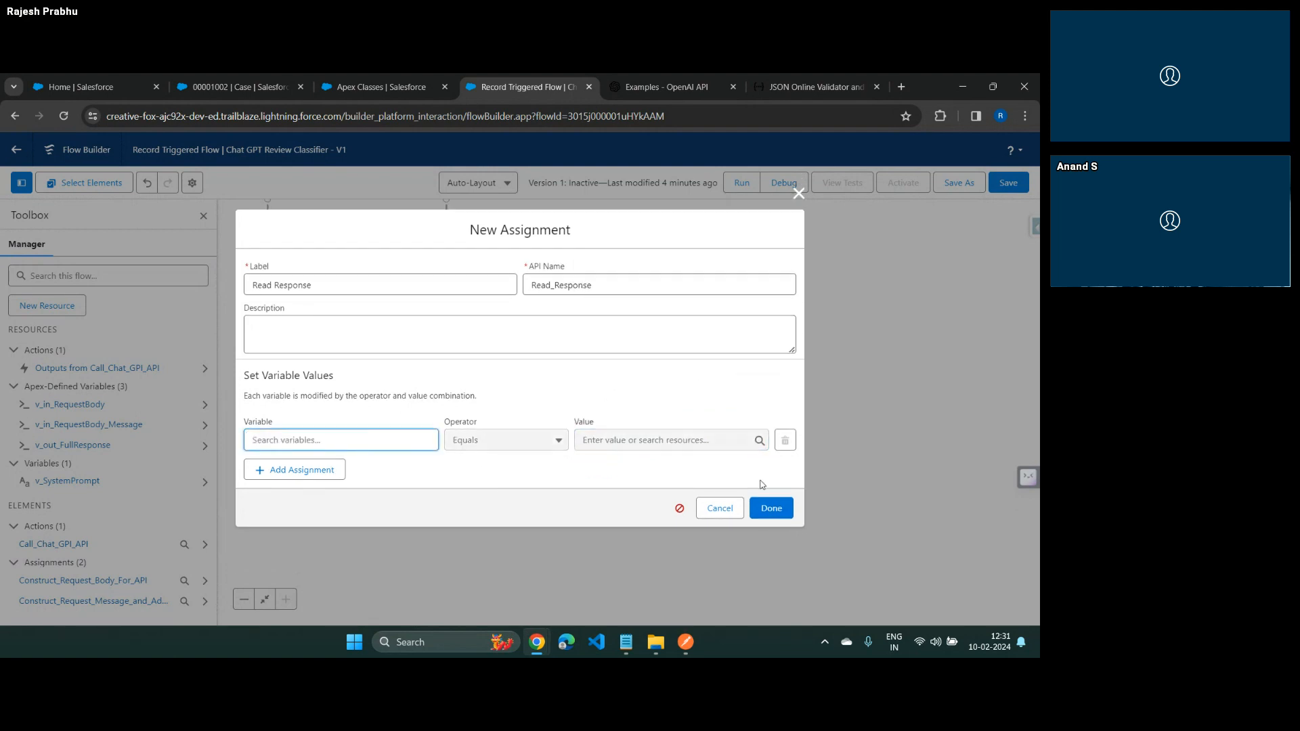
click(719, 508)
Start another new variable resource with API name v_ResponseBody
click(80, 308)
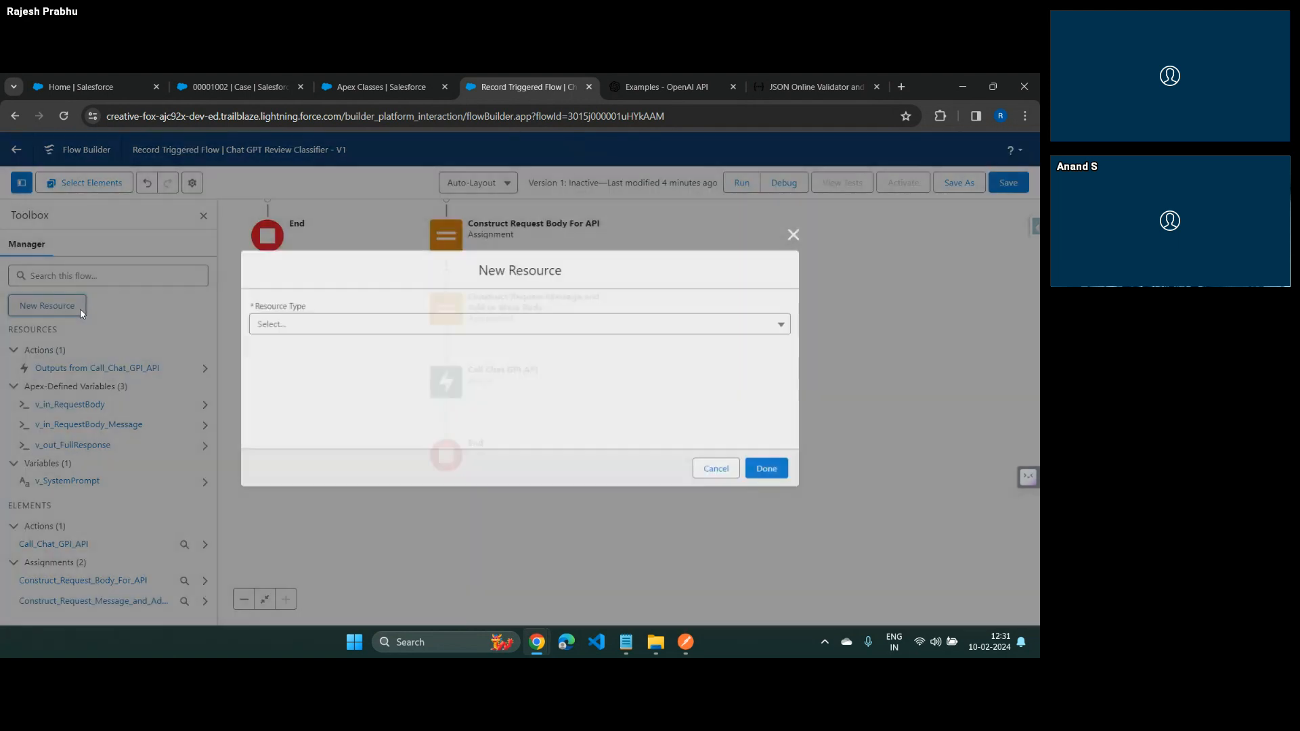
click(344, 330)
click(286, 359)
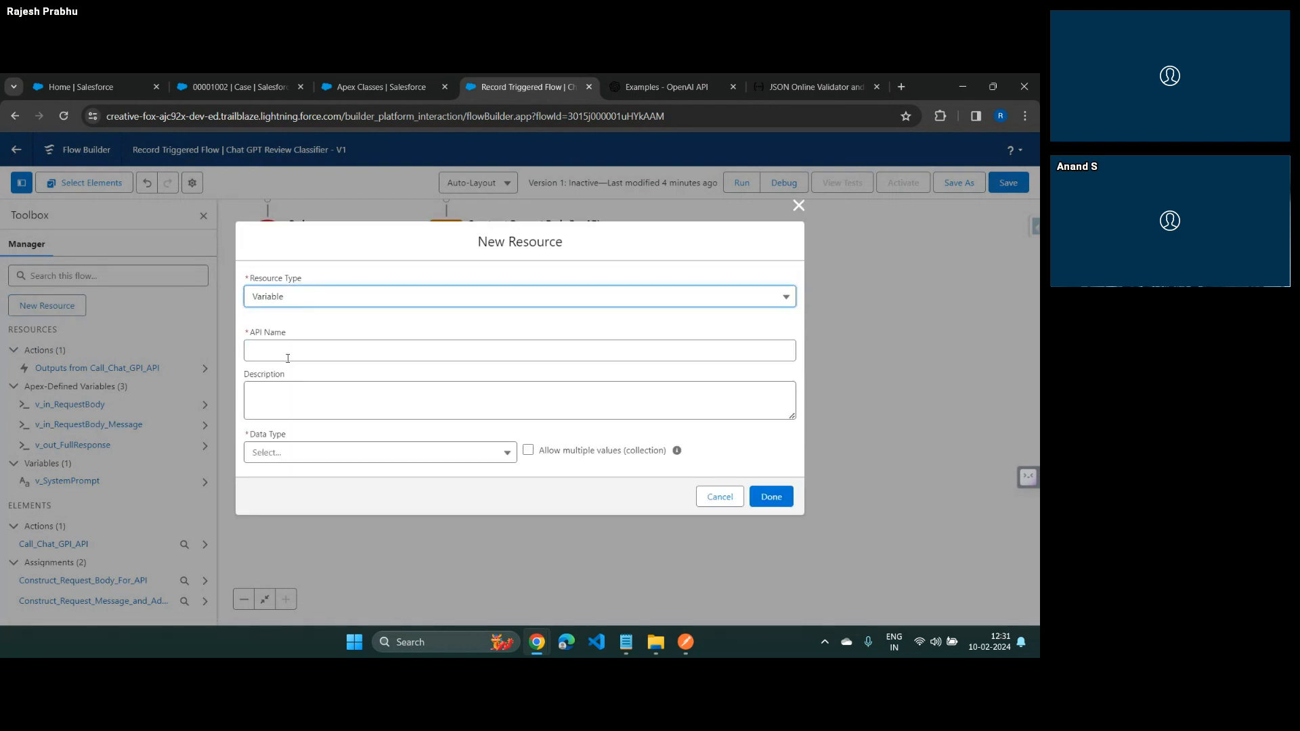
click(285, 350)
text(v)
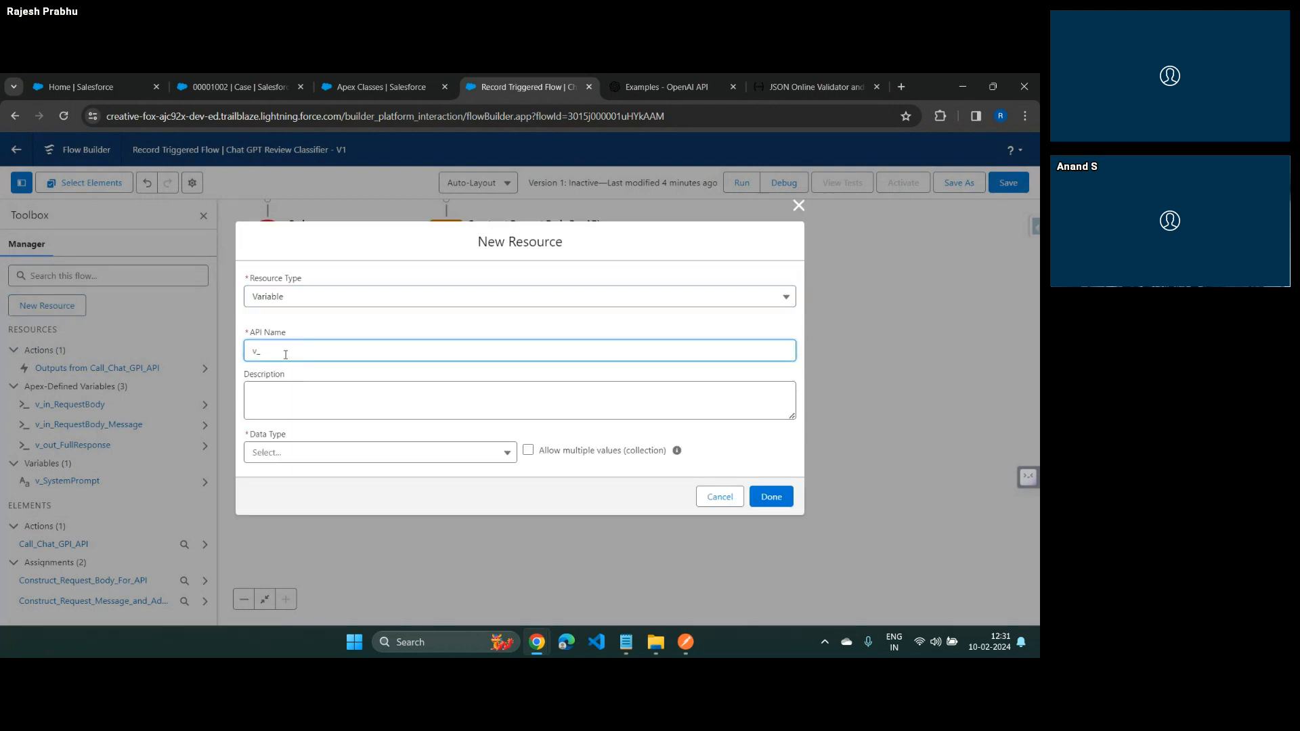
text(_ResponseBody)
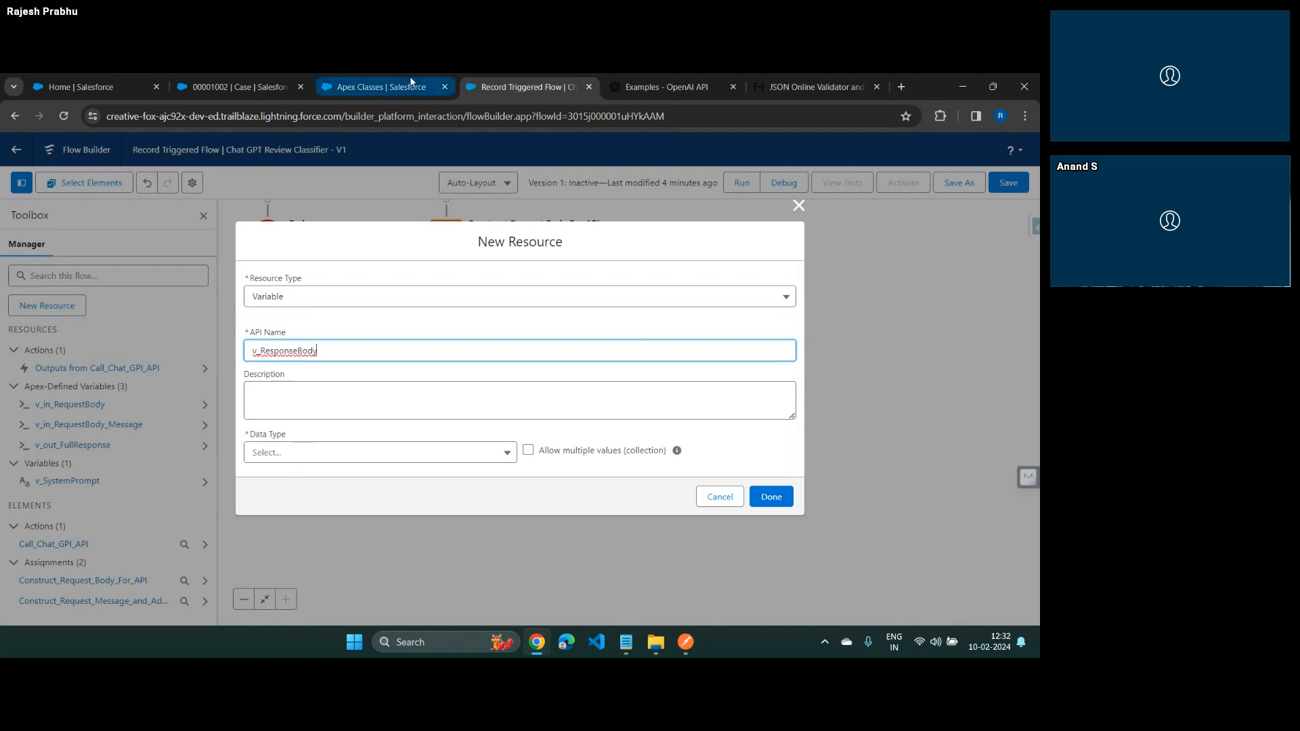
Examine the feedback classifier's dynamic Apex classes in Setup and the choices array in the JSONLint response, and return to the flow
click(379, 87)
click(107, 494)
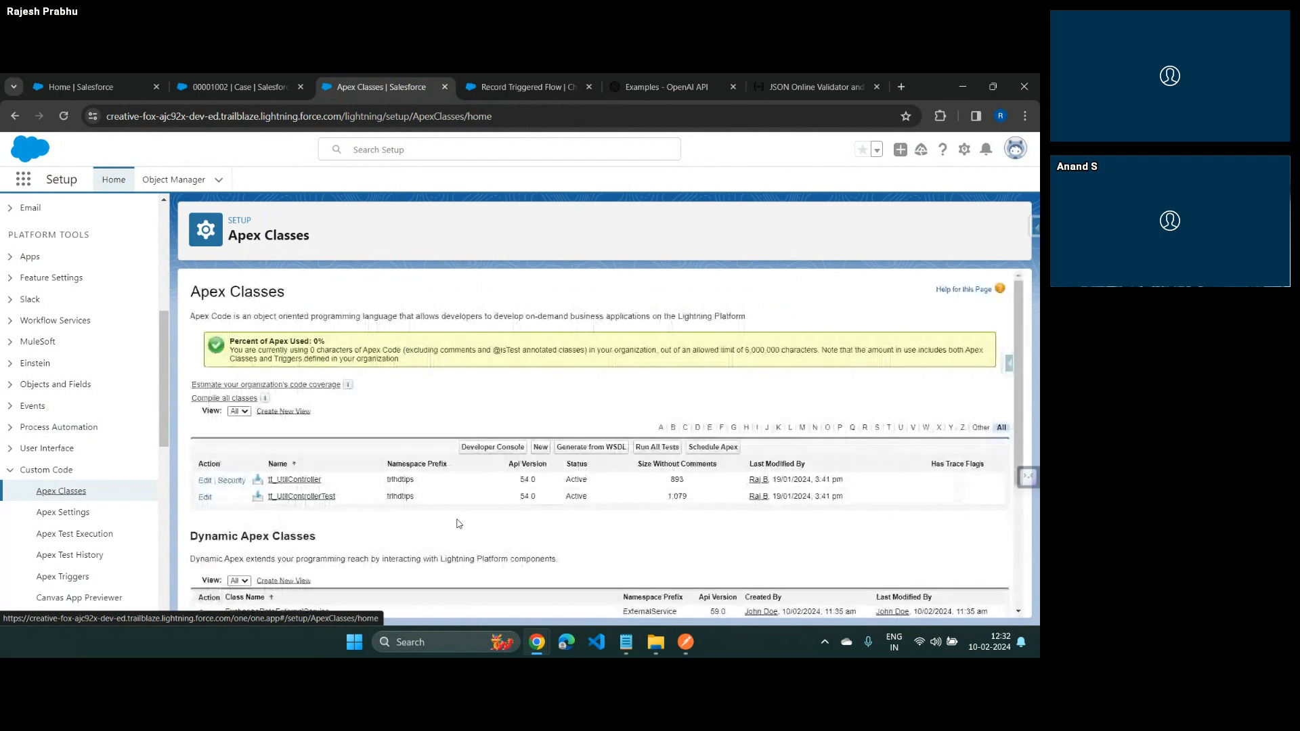
scroll(463, 520, down, 5)
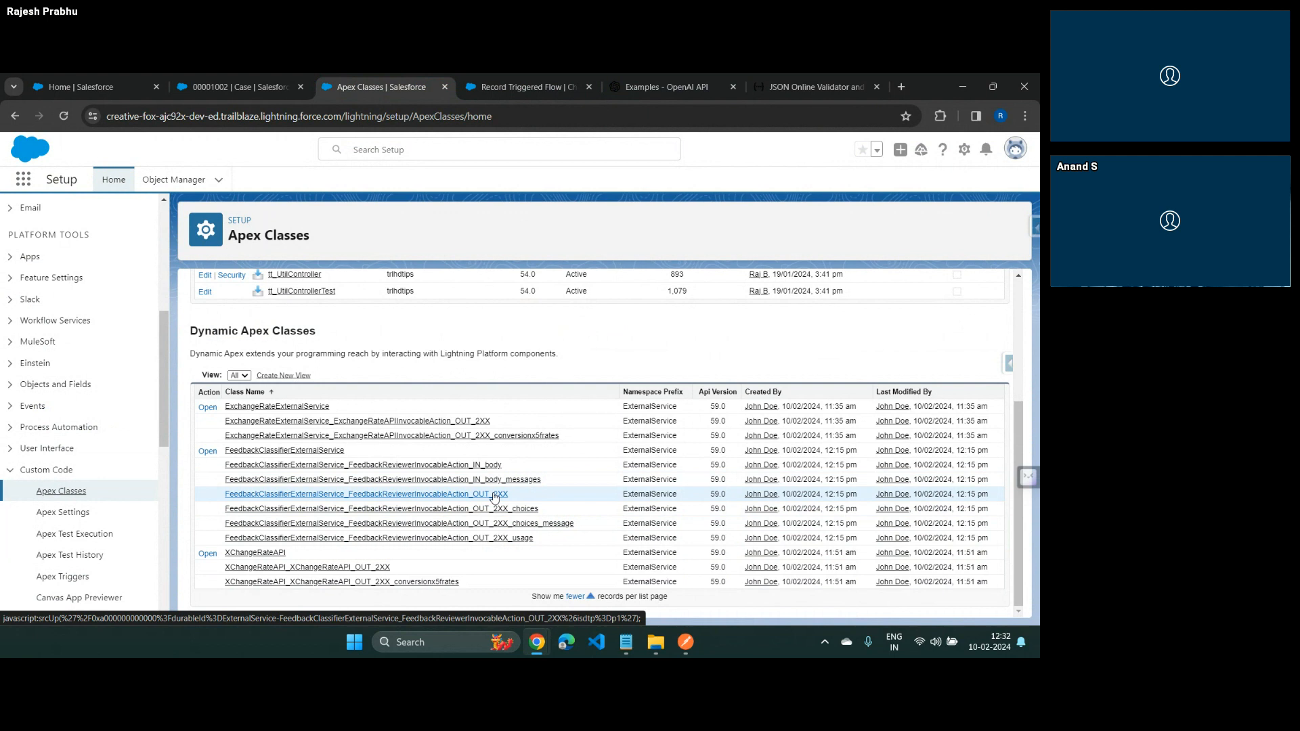
click(812, 90)
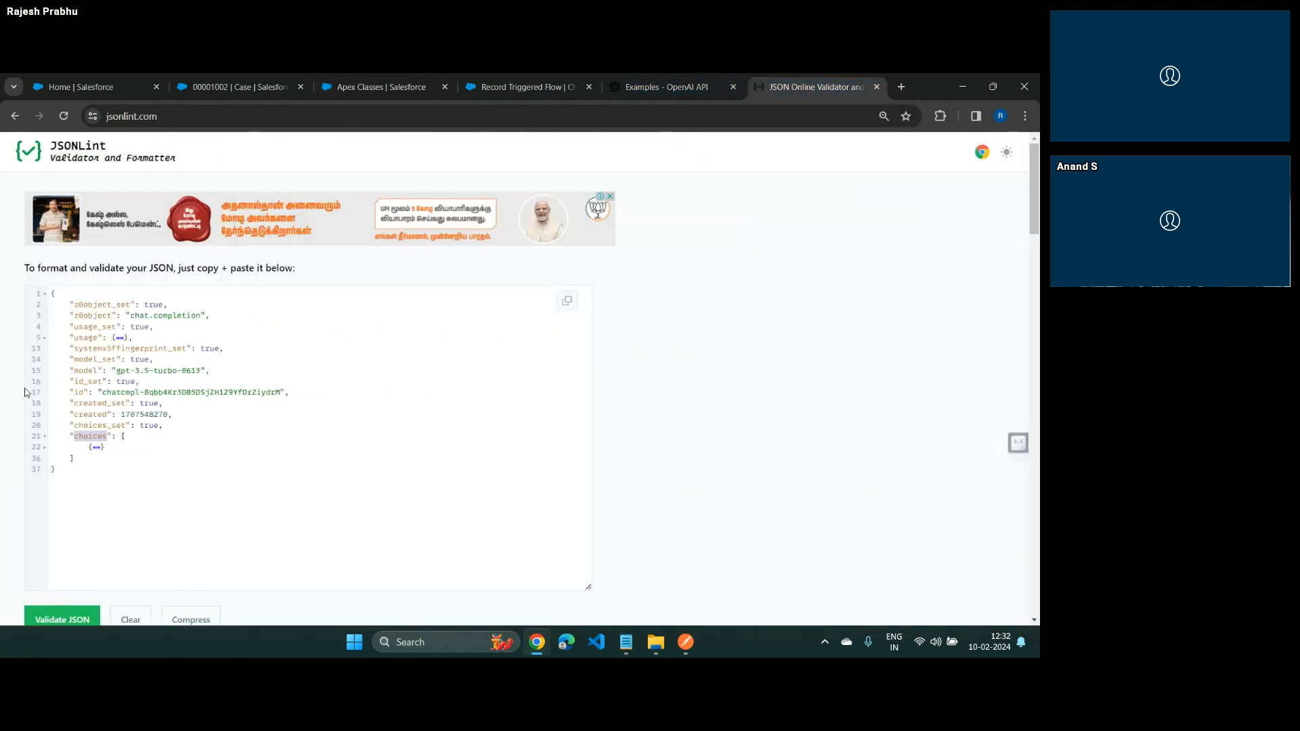
click(44, 437)
click(44, 438)
click(44, 449)
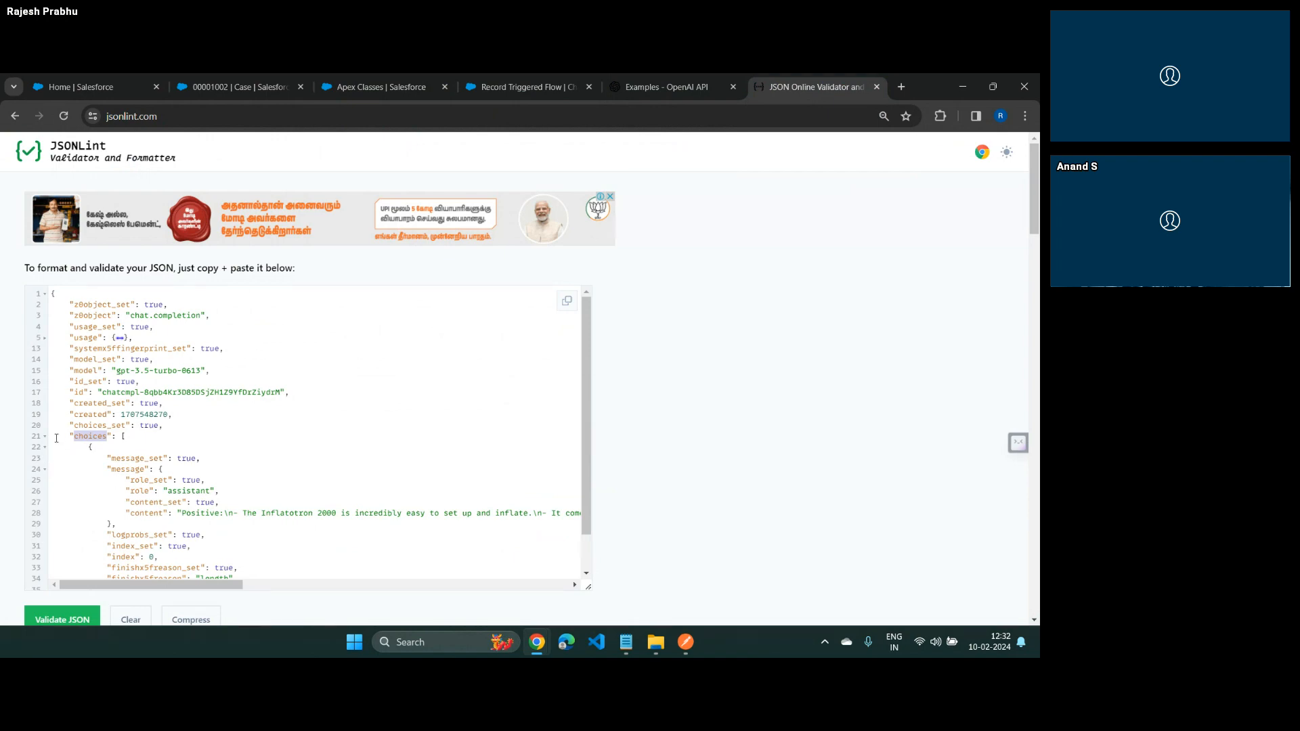
click(44, 438)
click(392, 81)
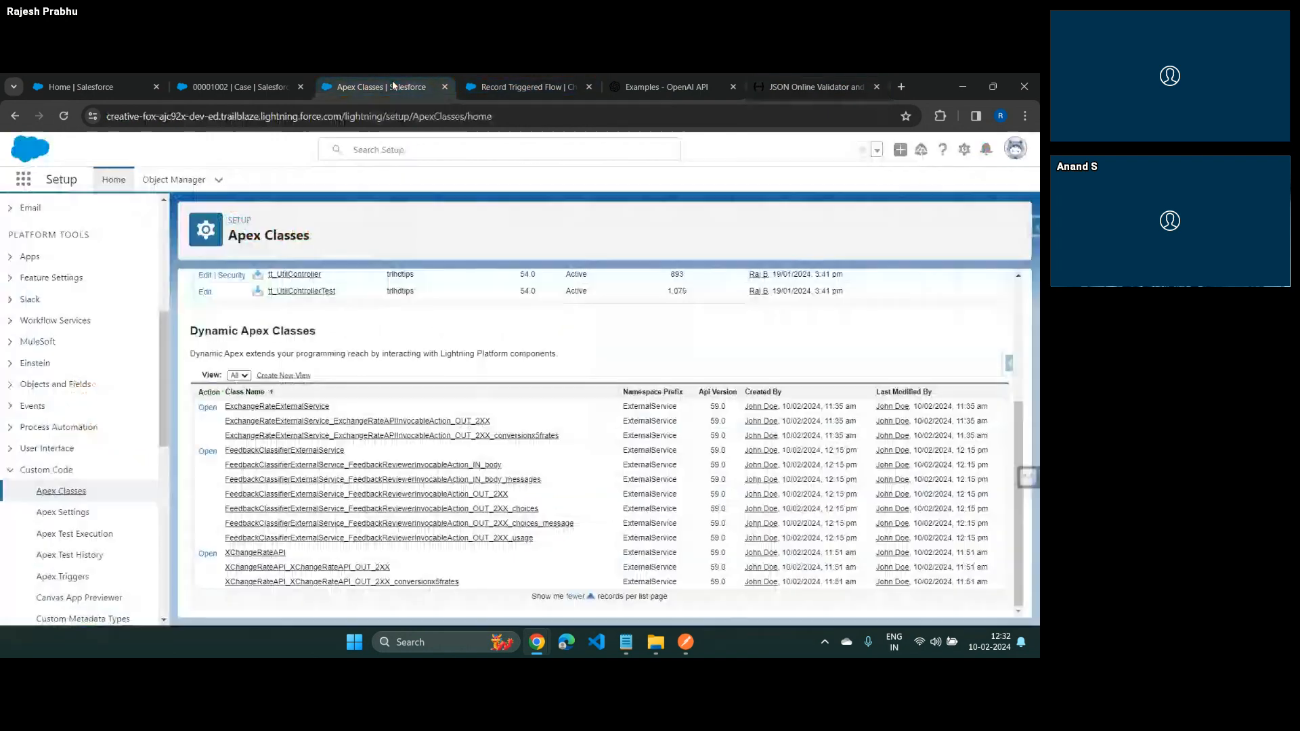
click(508, 84)
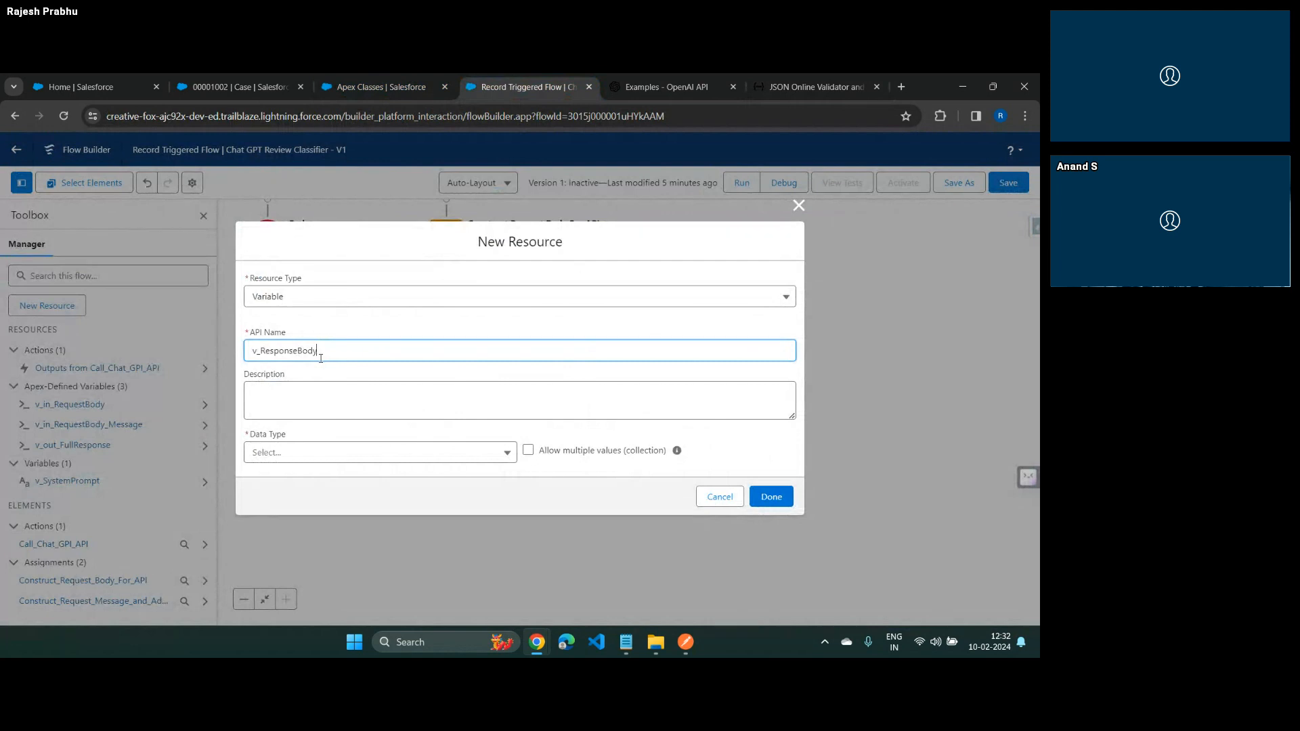
Extend the new variable's API name to v_ResponseBody_Choices and set its data type to Apex-Defined
text(_Choices)
key(Tab)
click(290, 453)
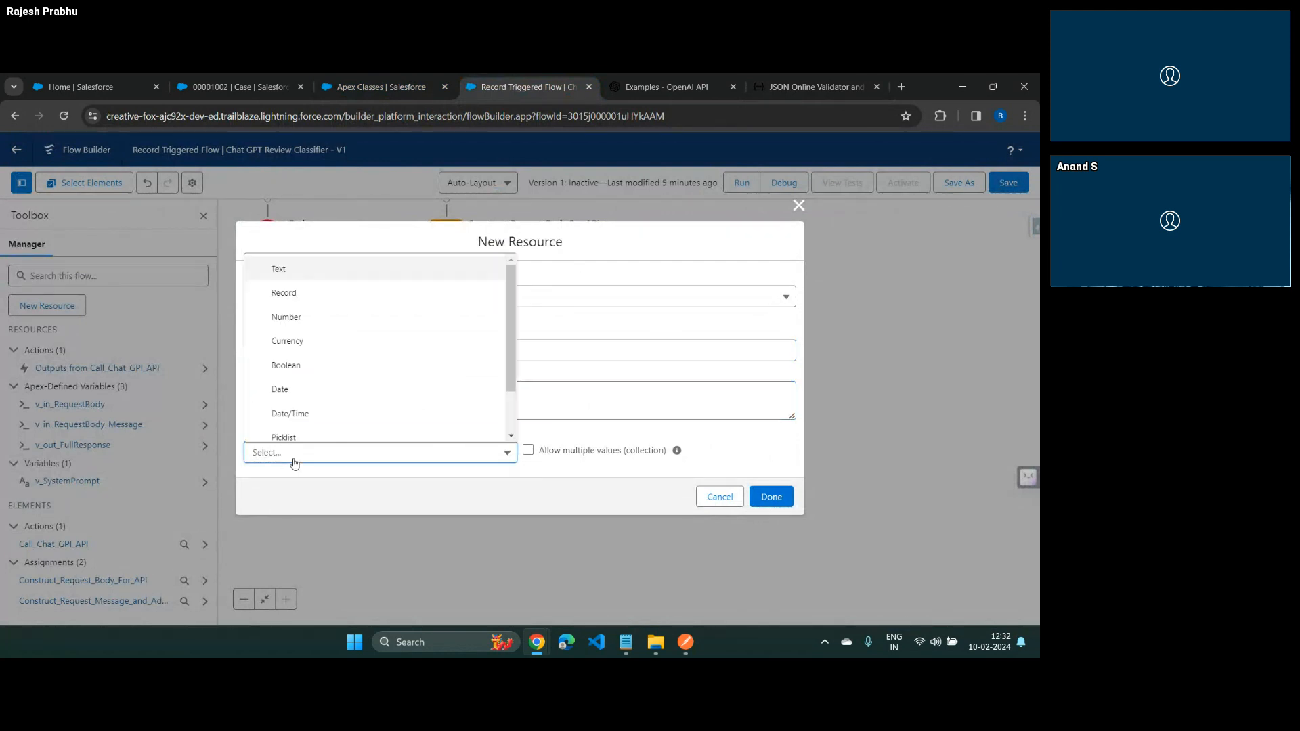
scroll(293, 420, down, 2)
click(294, 433)
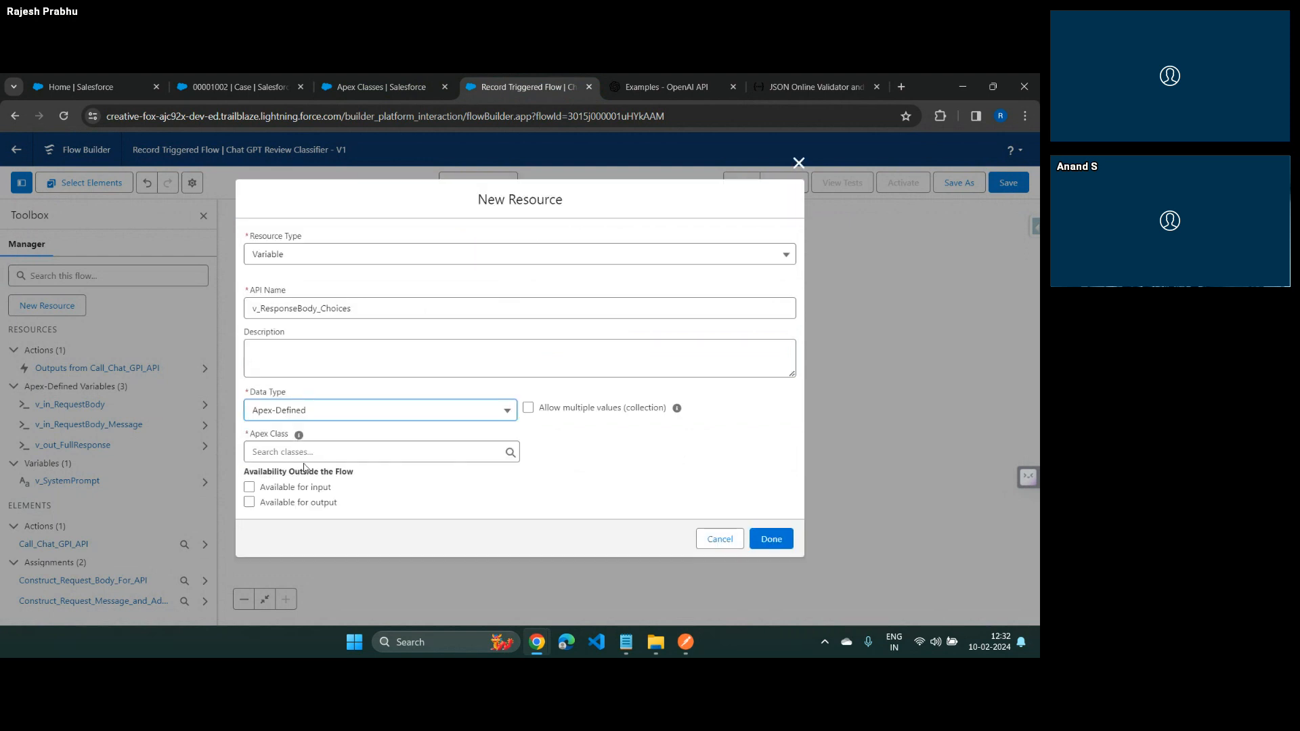
Set the Apex class to ExternalService__FeedbackClassifierExternalService_FeedbackReviewerInvocableAction_OUT_2XX_choices, allow multiple values, and save the variable
click(315, 456)
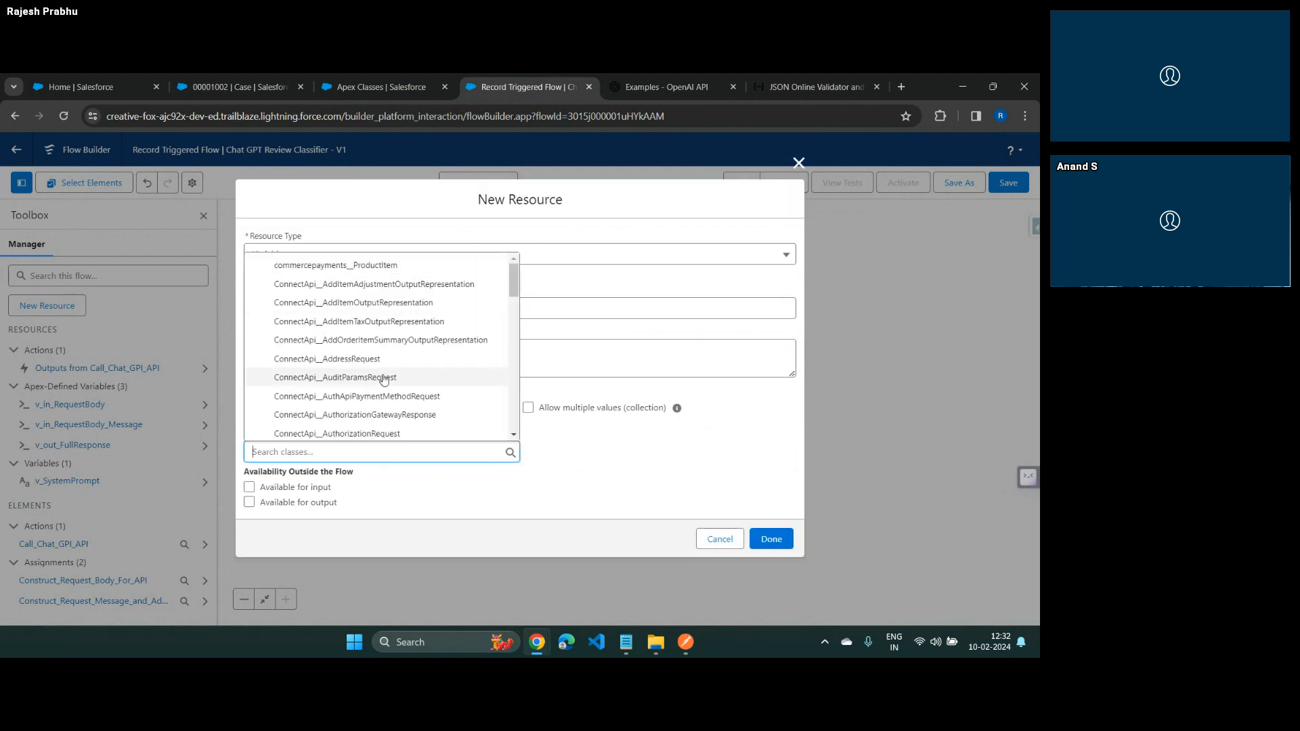
scroll(393, 379, down, 2)
scroll(393, 381, down, 4)
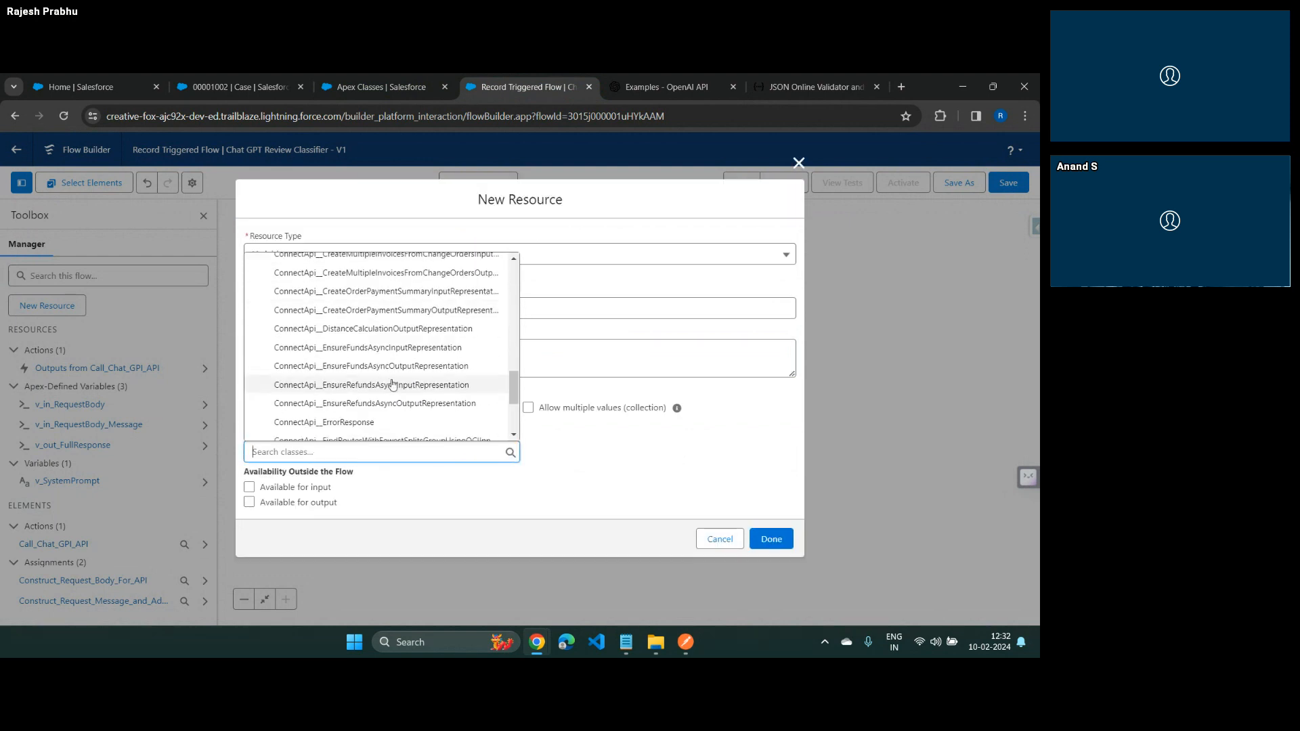
scroll(393, 384, down, 8)
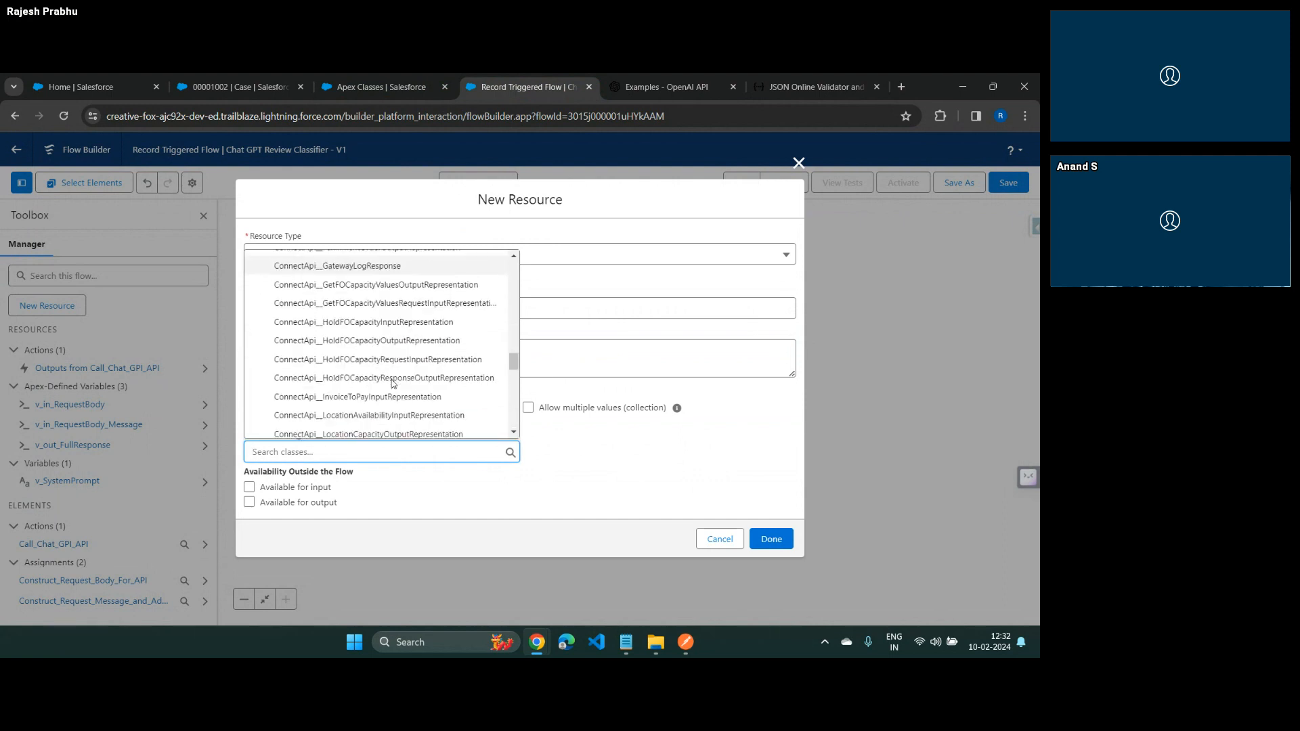
scroll(393, 384, down, 10)
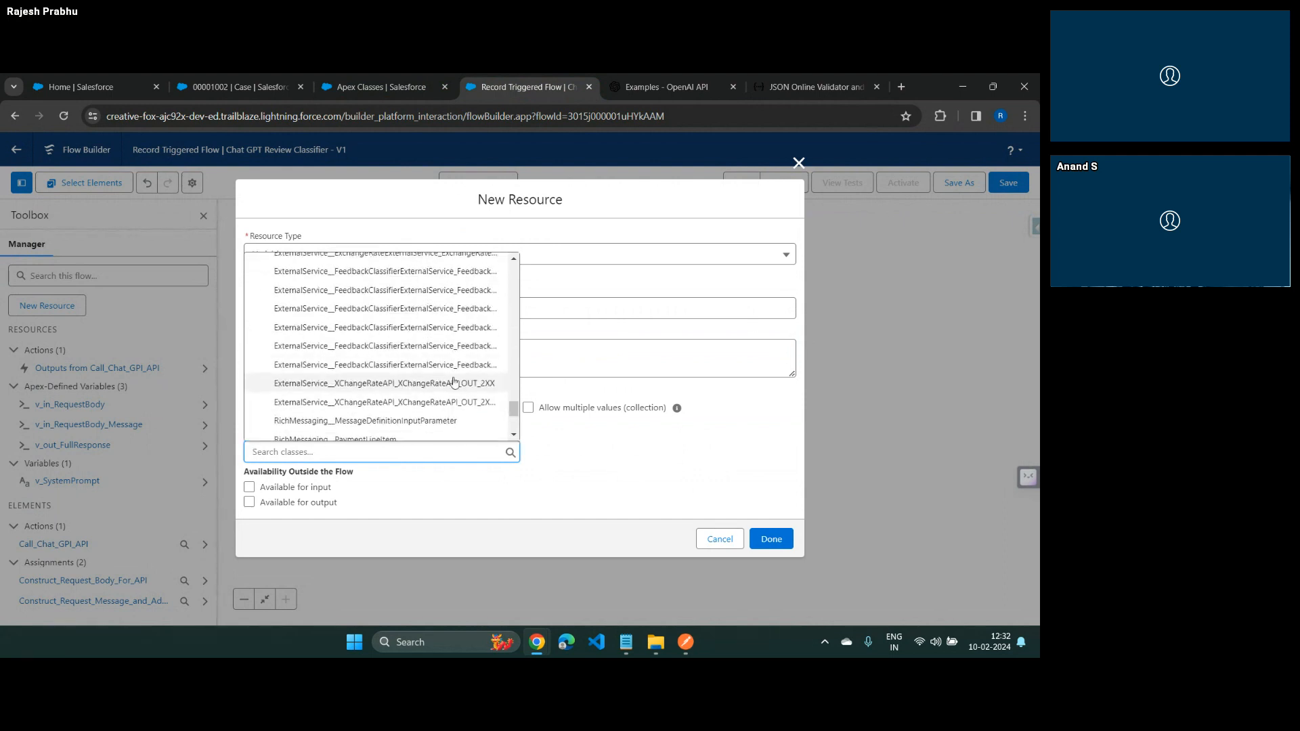
click(451, 327)
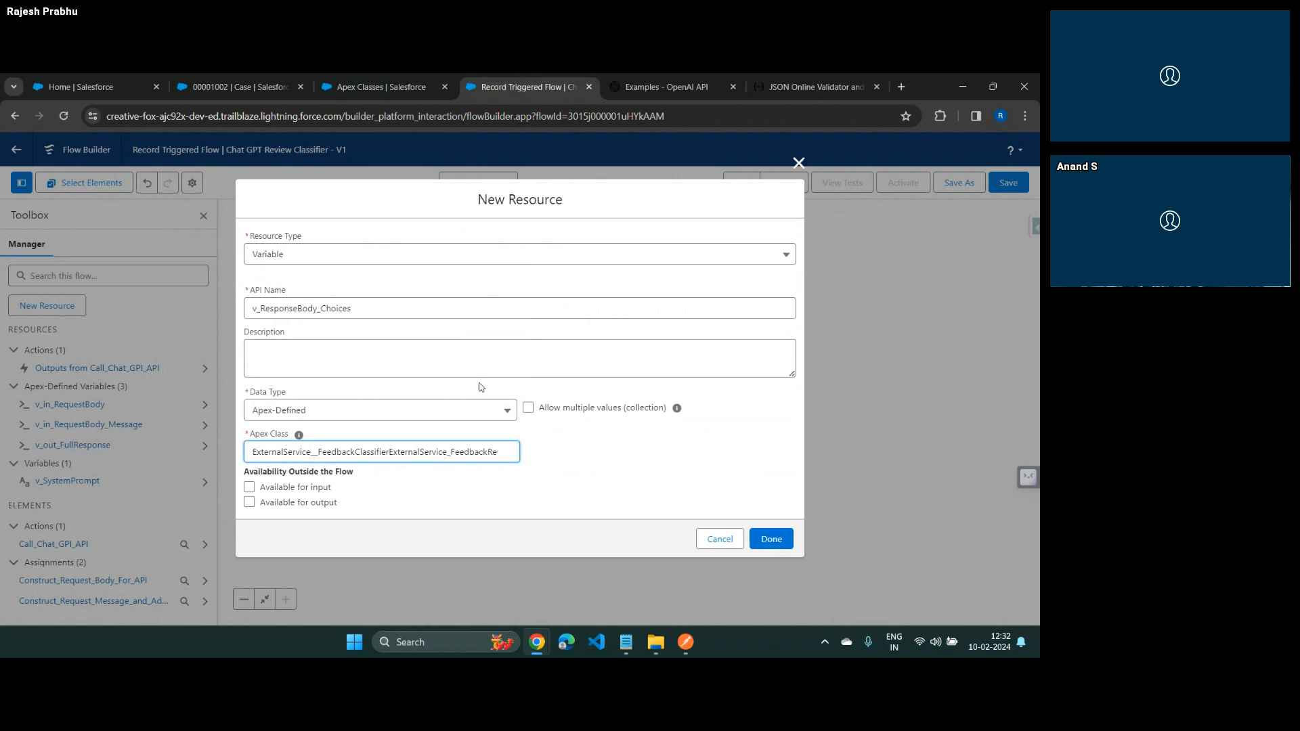
click(568, 423)
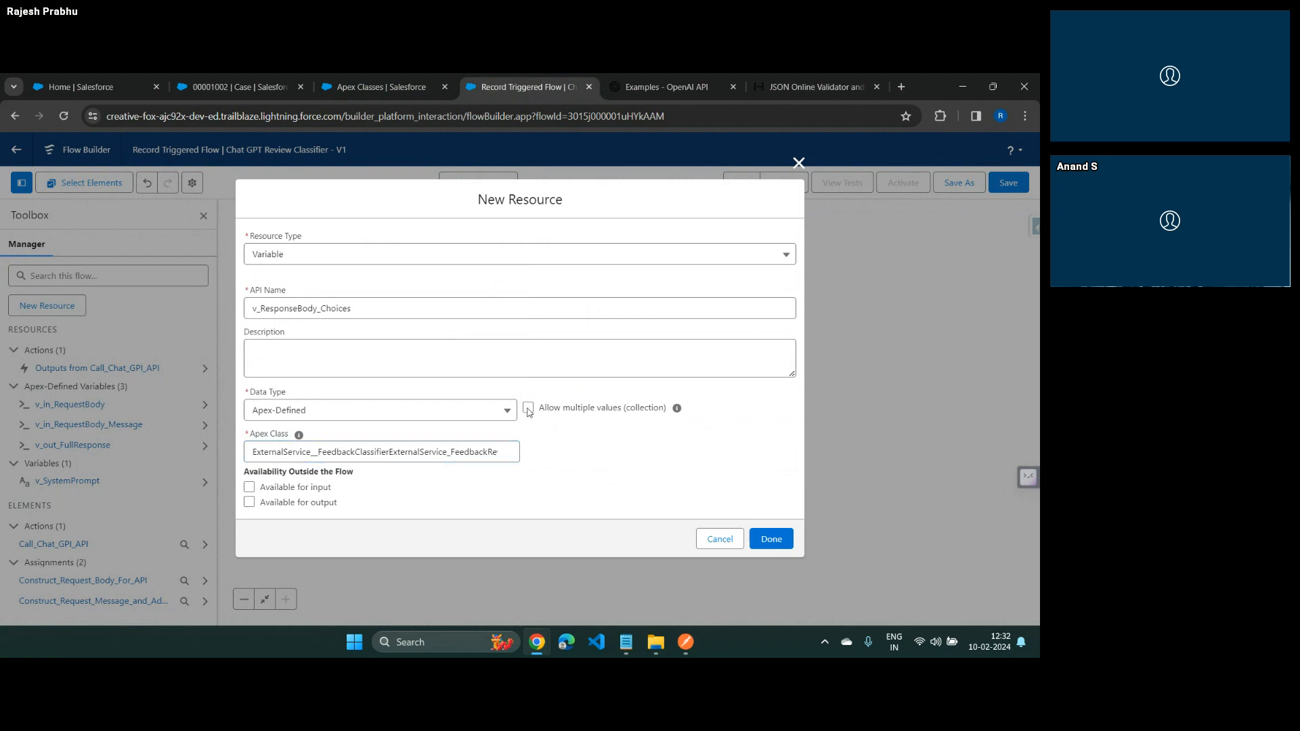
click(529, 409)
click(772, 543)
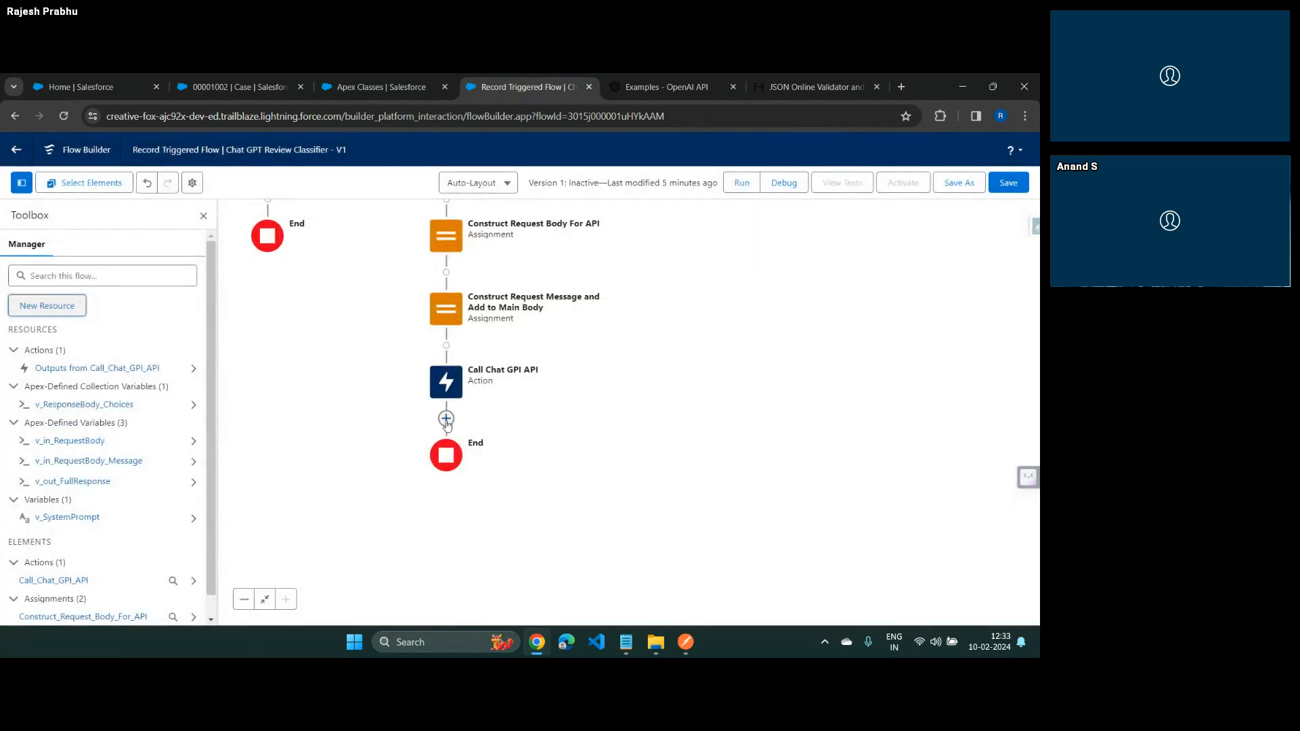
Add an Assignment element labelled Read choices Arrary after the Call Chat GPI API action
click(445, 418)
text(ass)
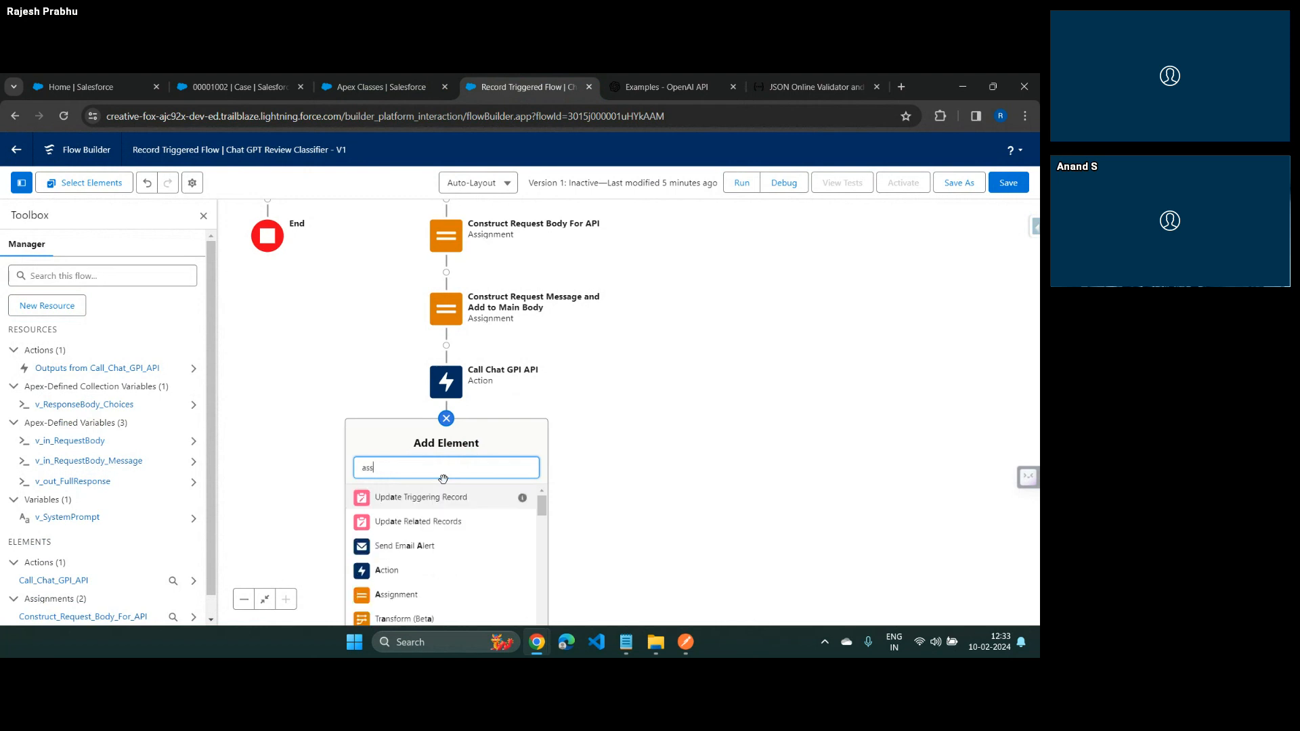
click(400, 499)
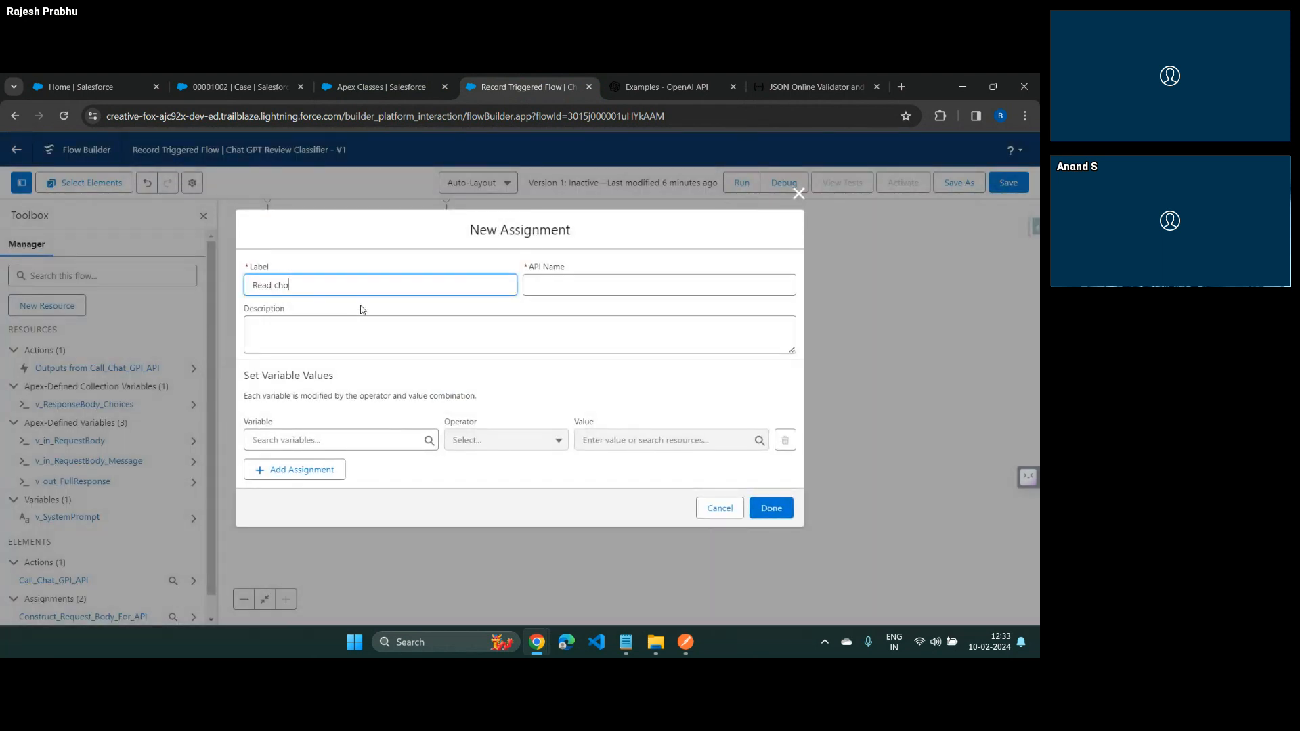
text(Read choices Arrary)
key(Tab)
Assign the choices field of Call_Chat_GPI_API's 2XX output to v_ResponseBody_Choices with the Equals operator and save the assignment
click(302, 446)
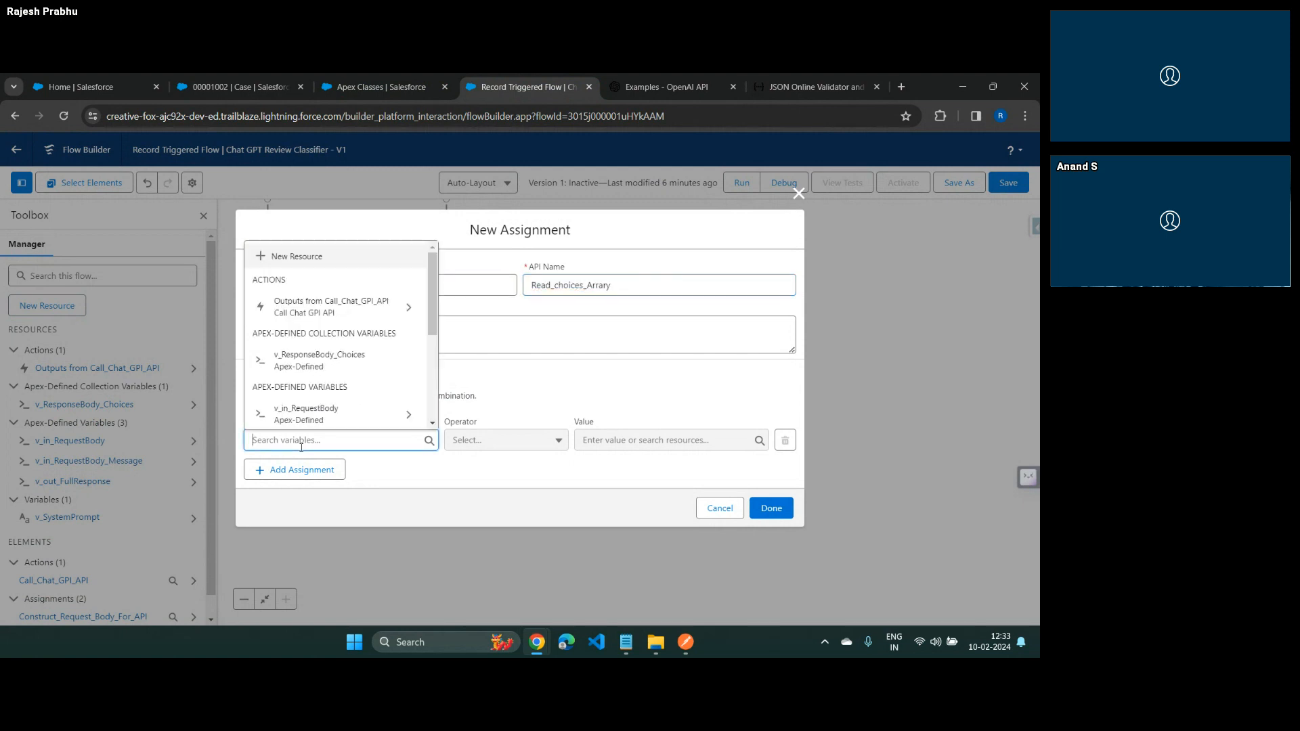
click(327, 363)
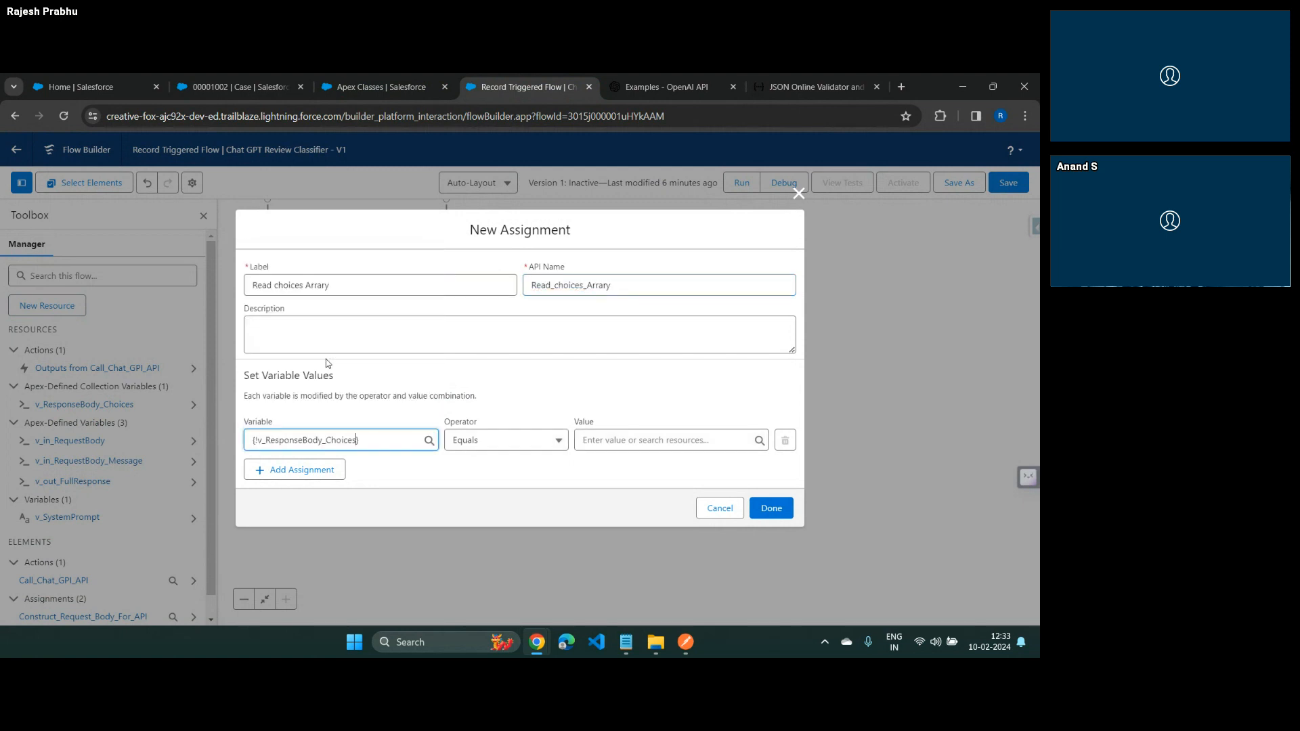
click(619, 438)
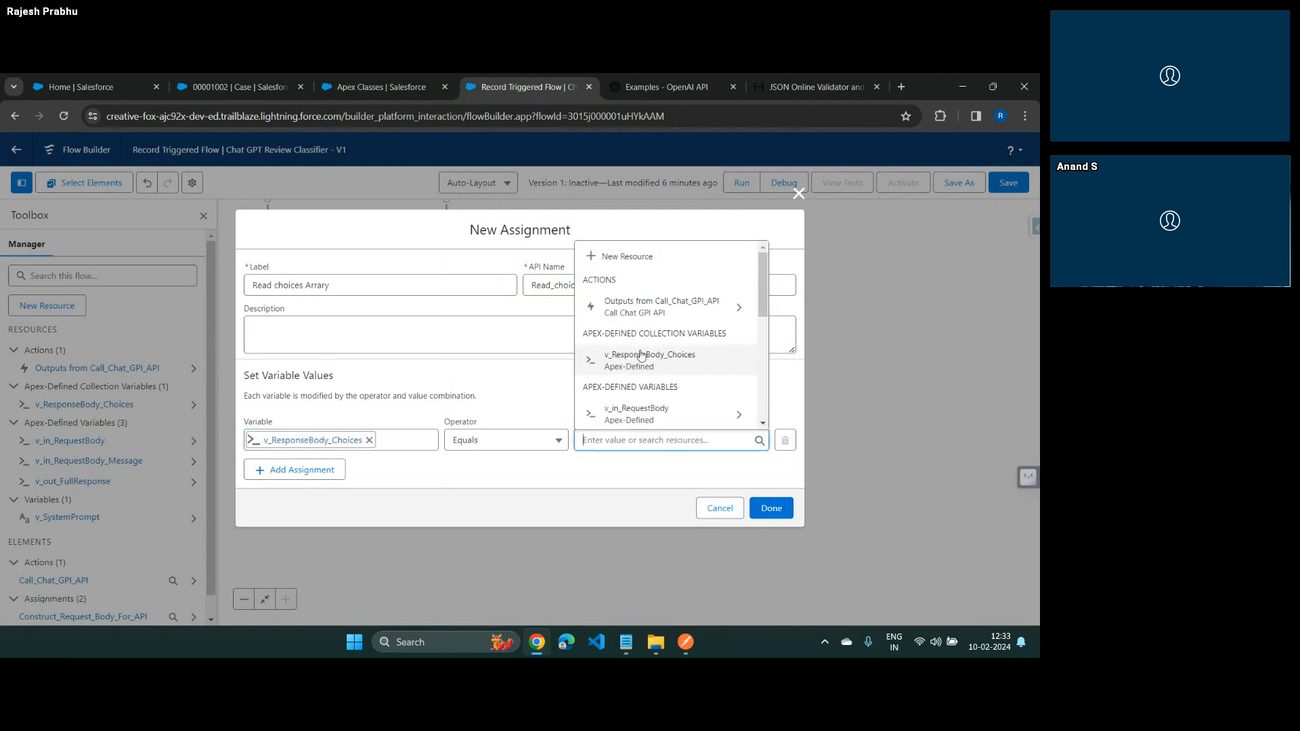
scroll(641, 355, down, 2)
scroll(641, 352, up, 3)
click(650, 328)
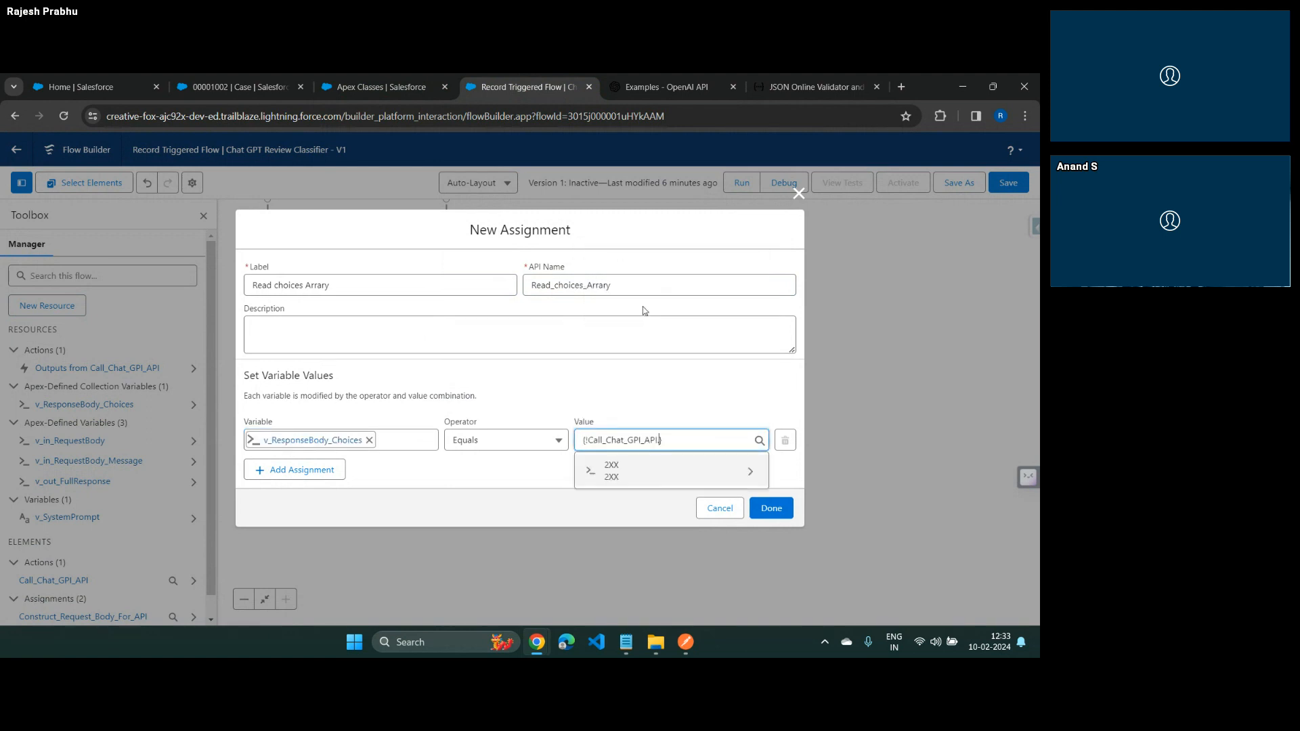
click(622, 471)
click(629, 505)
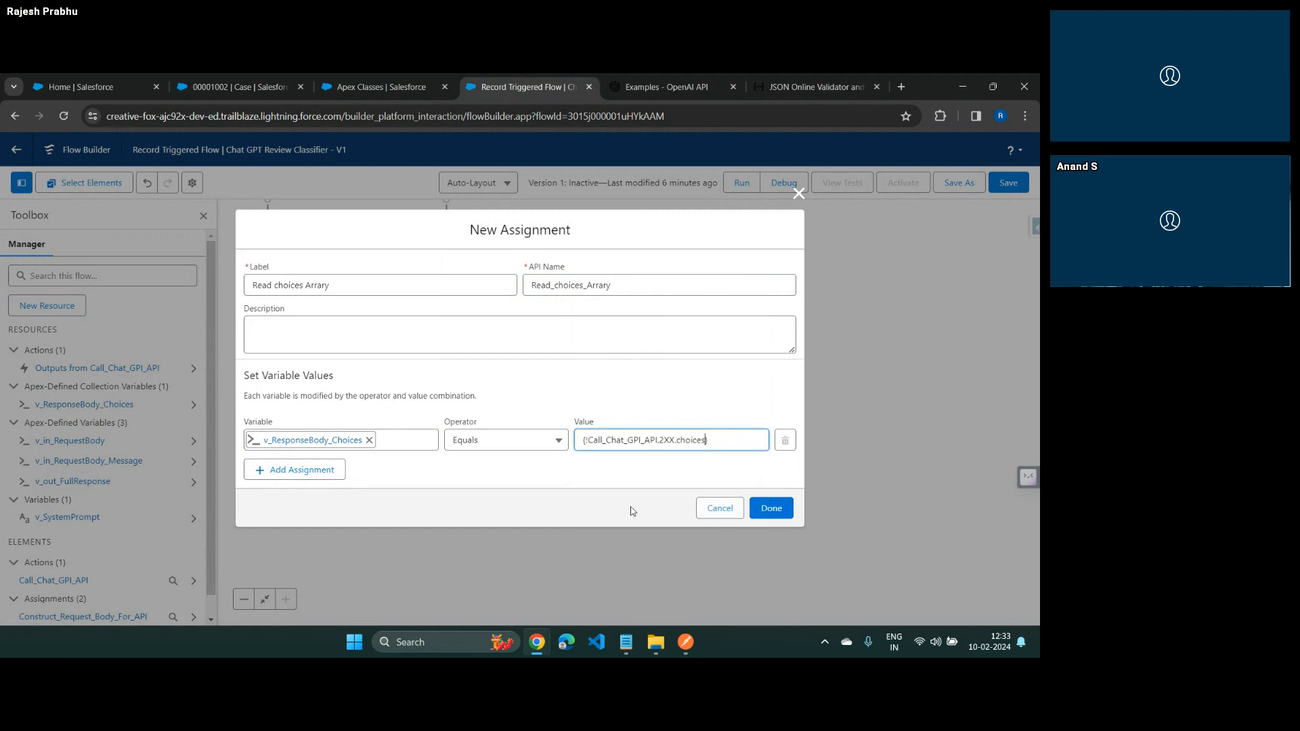
click(717, 400)
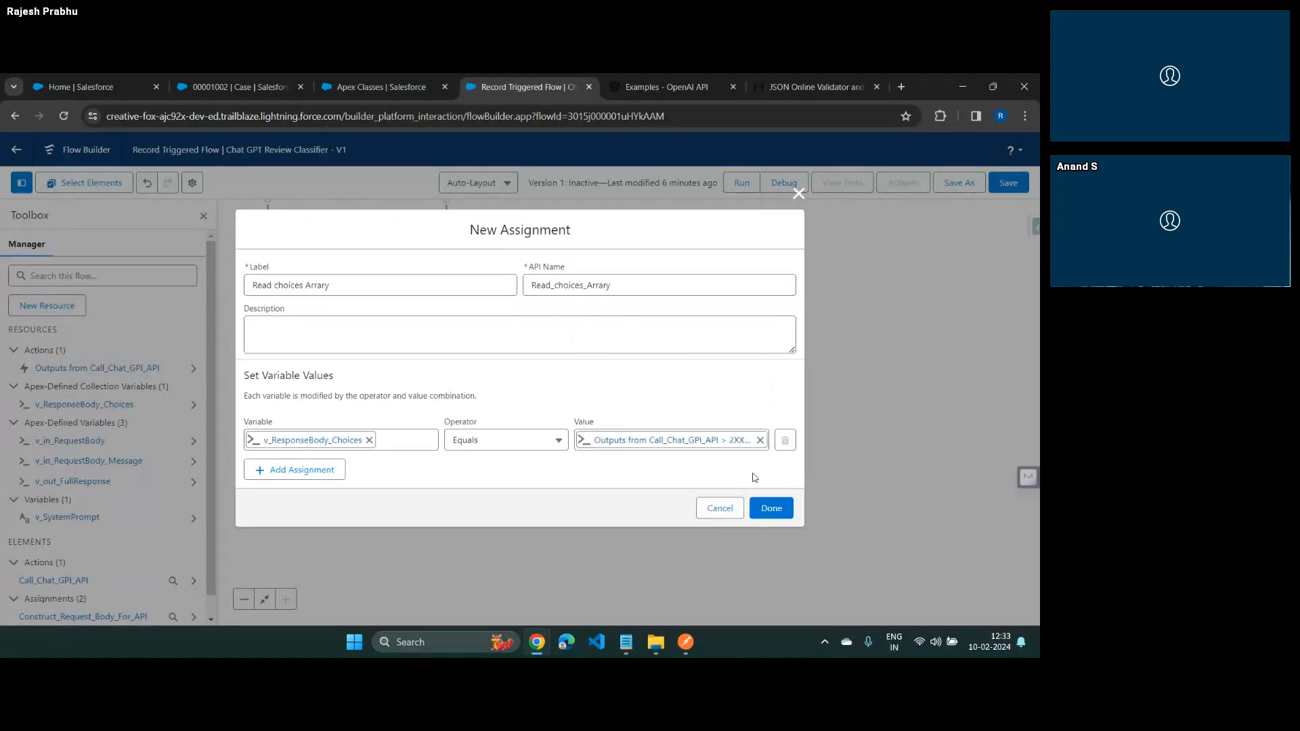
click(771, 508)
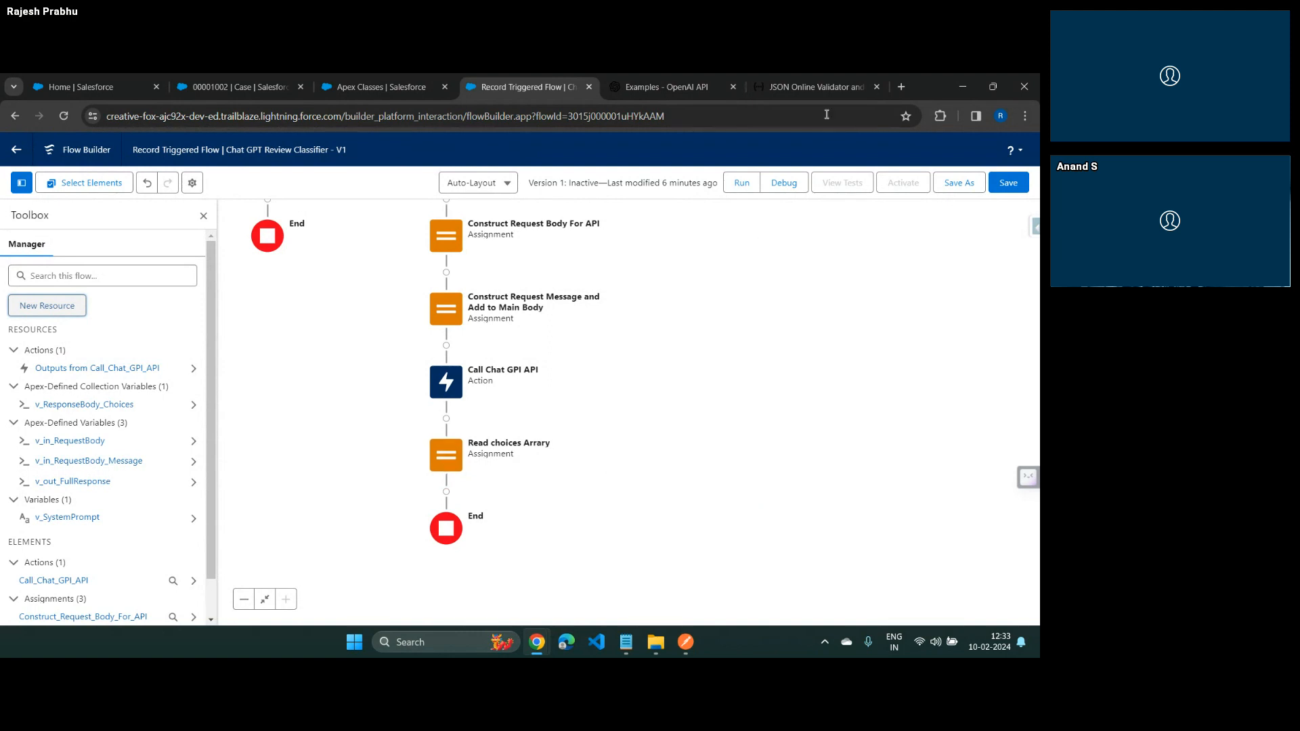
Expand and highlight the choices array in the JSONLint response to examine its structure, and return to the flow
click(816, 87)
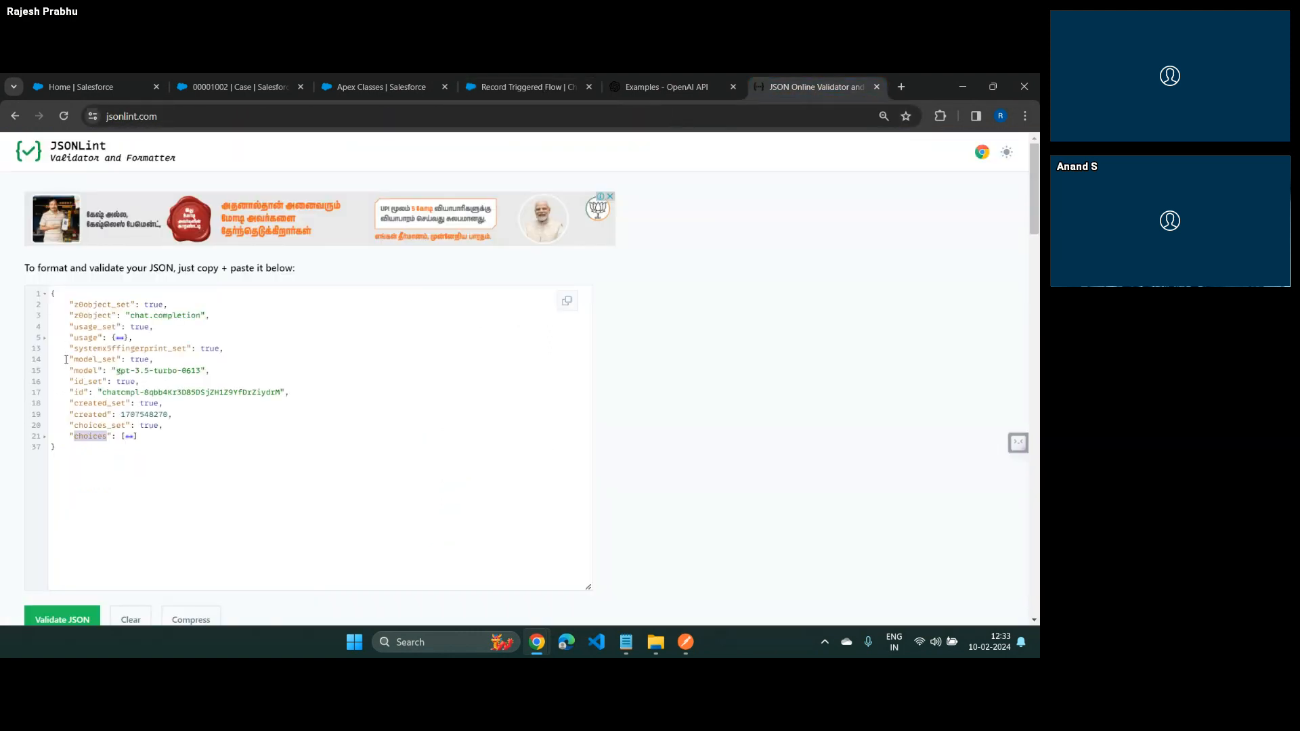
click(45, 437)
drag(69, 436, 88, 502)
scroll(100, 457, down, 3)
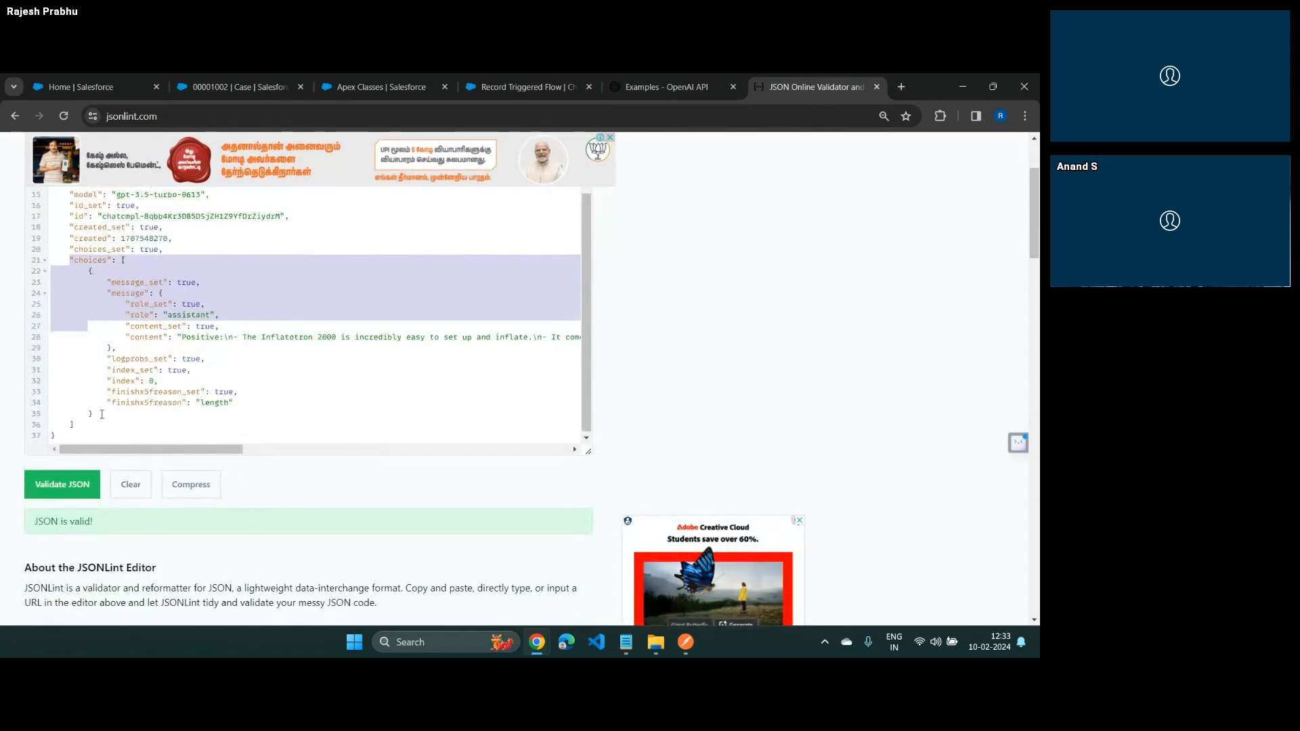
shift+click(101, 414)
shift+click(93, 424)
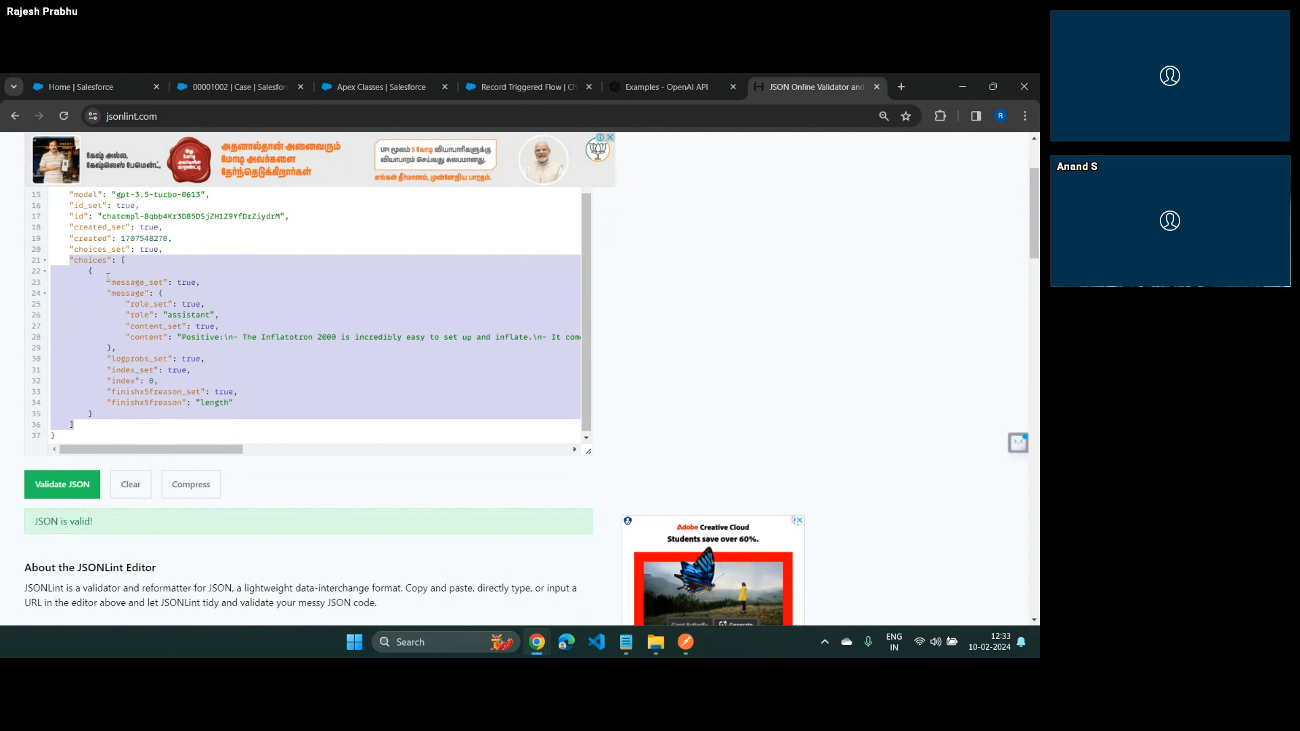
click(554, 87)
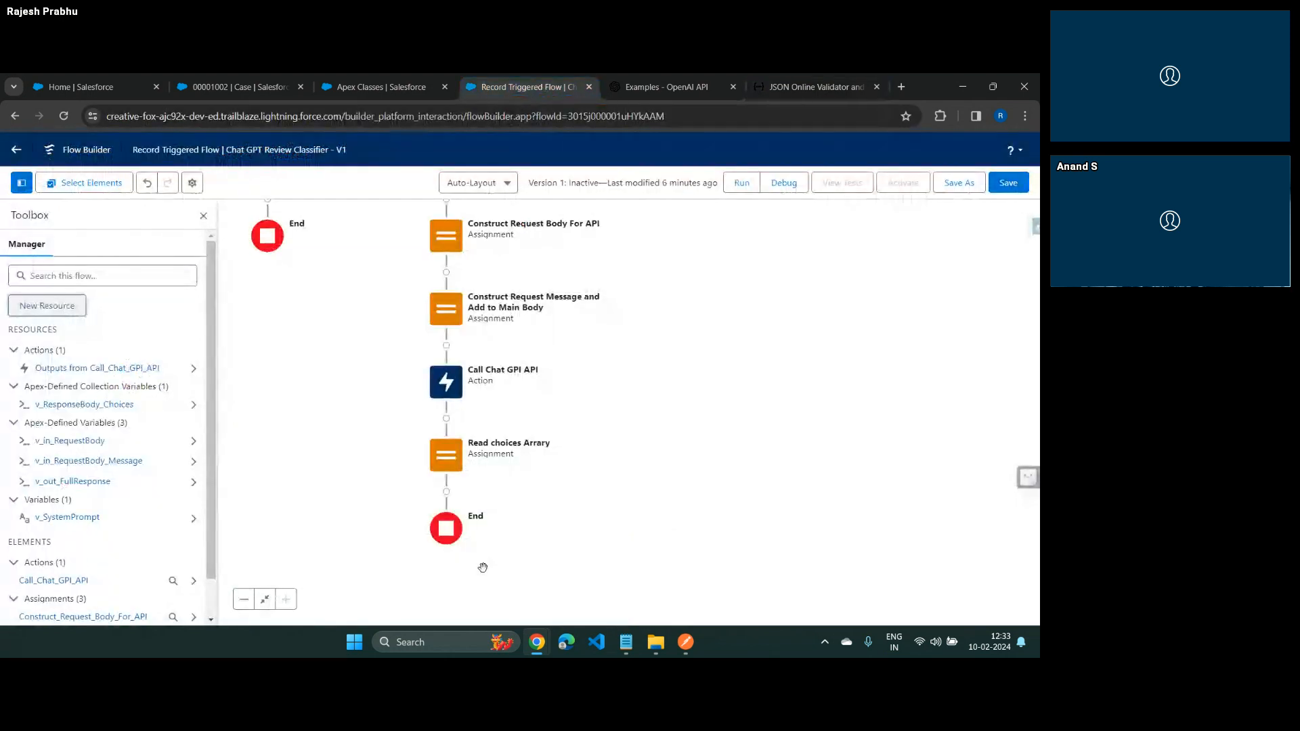
Add a Loop element labelled Loop Choices after the Read choices Arrary assignment
click(446, 492)
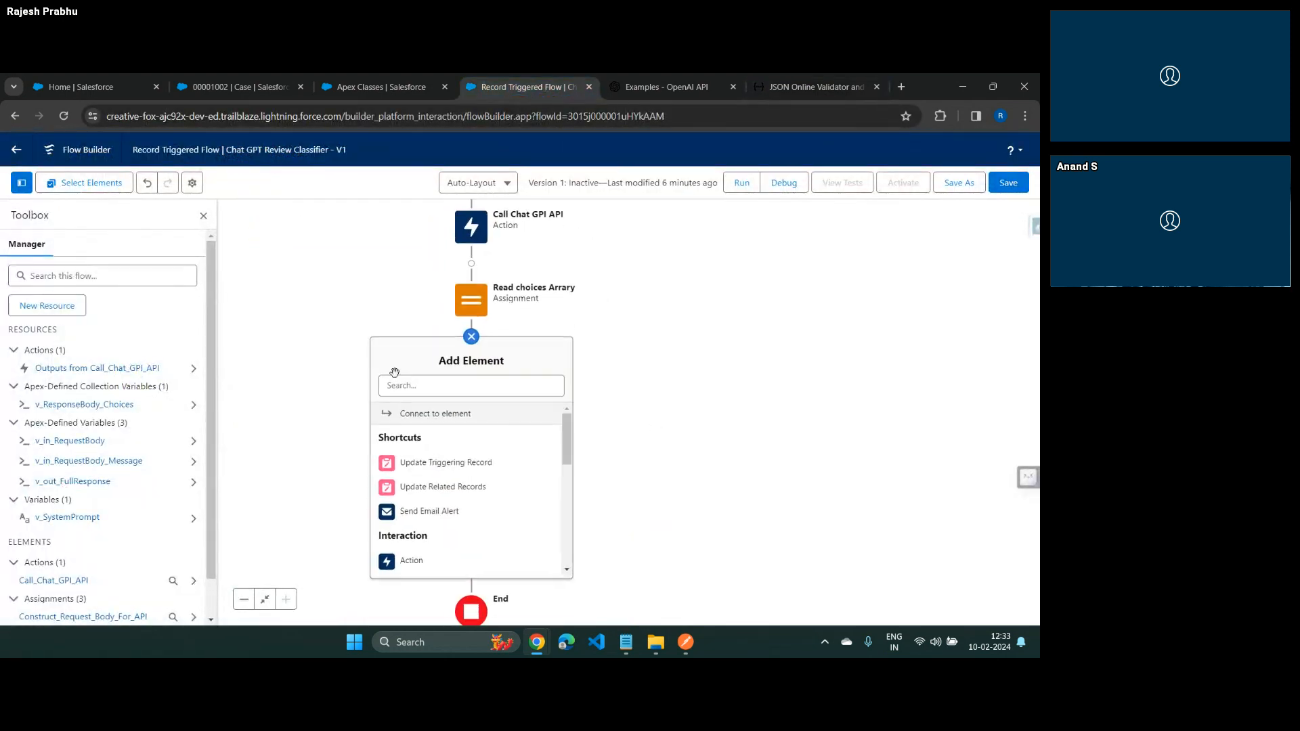
click(405, 394)
text(loo)
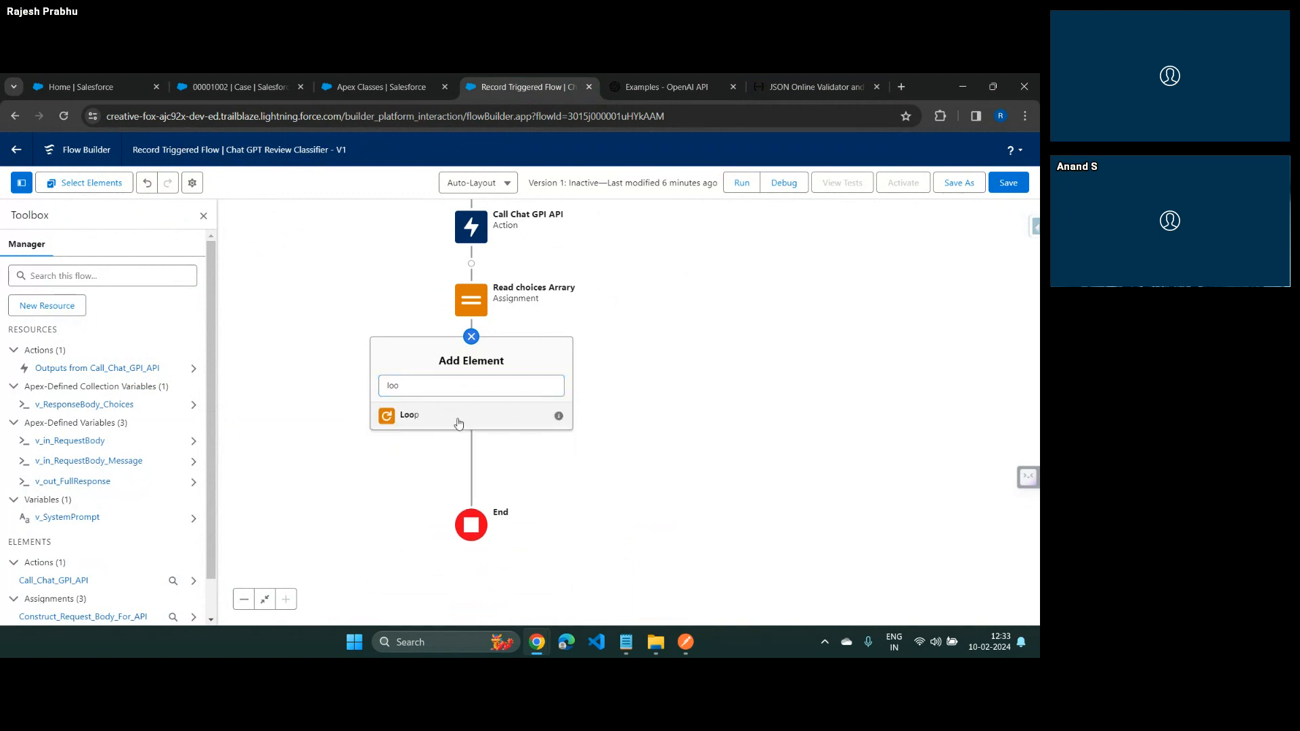
click(459, 424)
text(Loo)
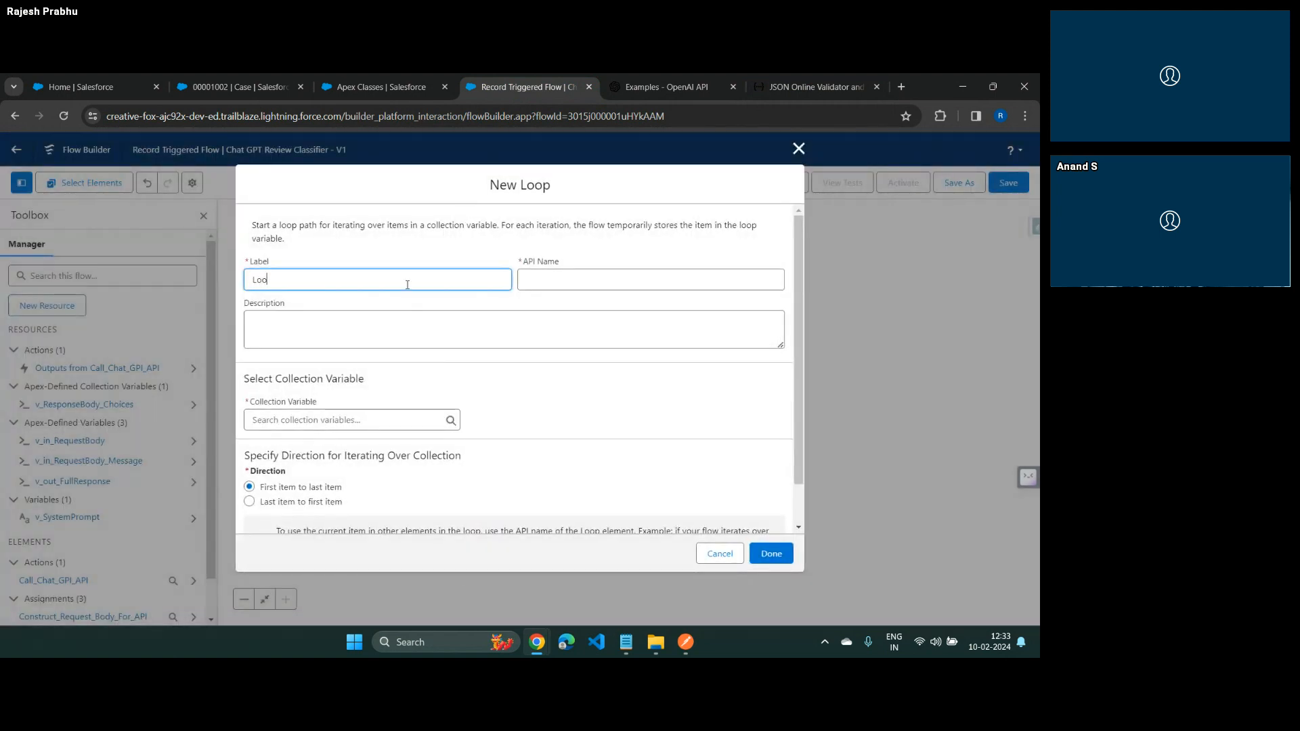
text(p Choices)
key(Tab)
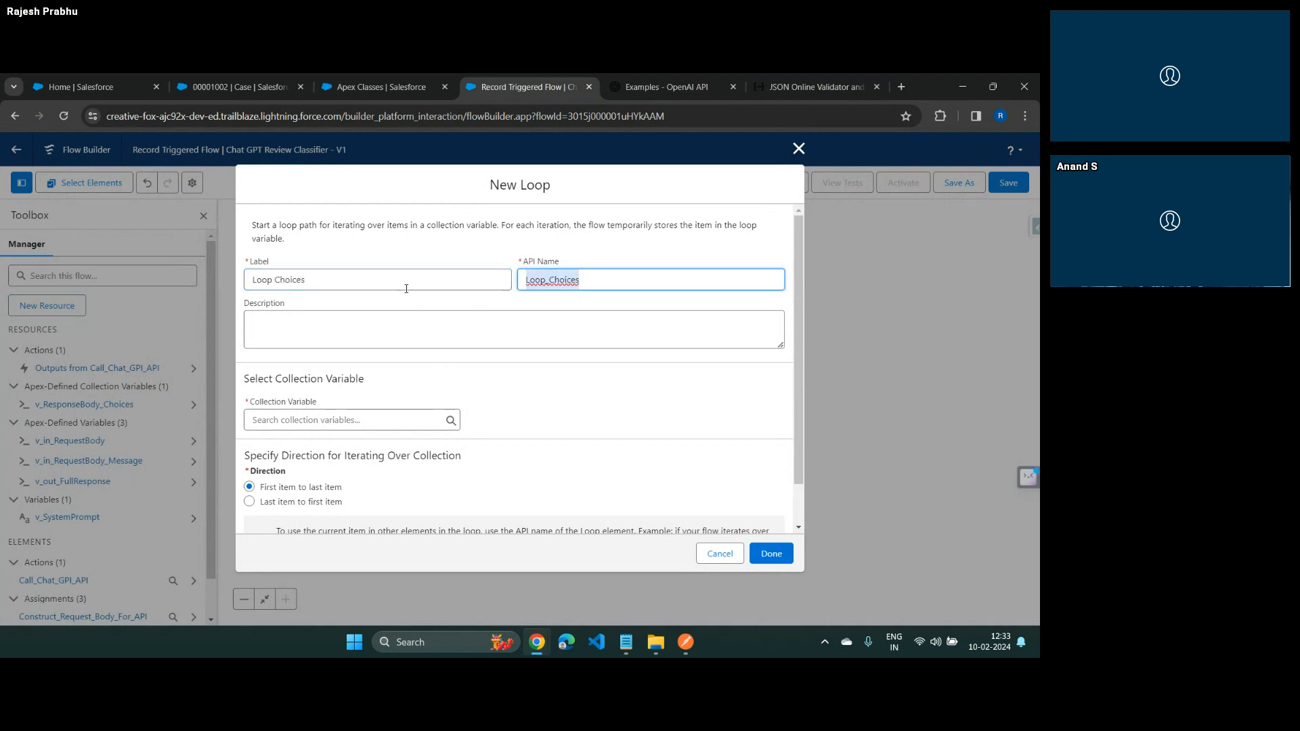
Set v_ResponseBody_Choices as the loop's collection variable and save the loop
click(352, 420)
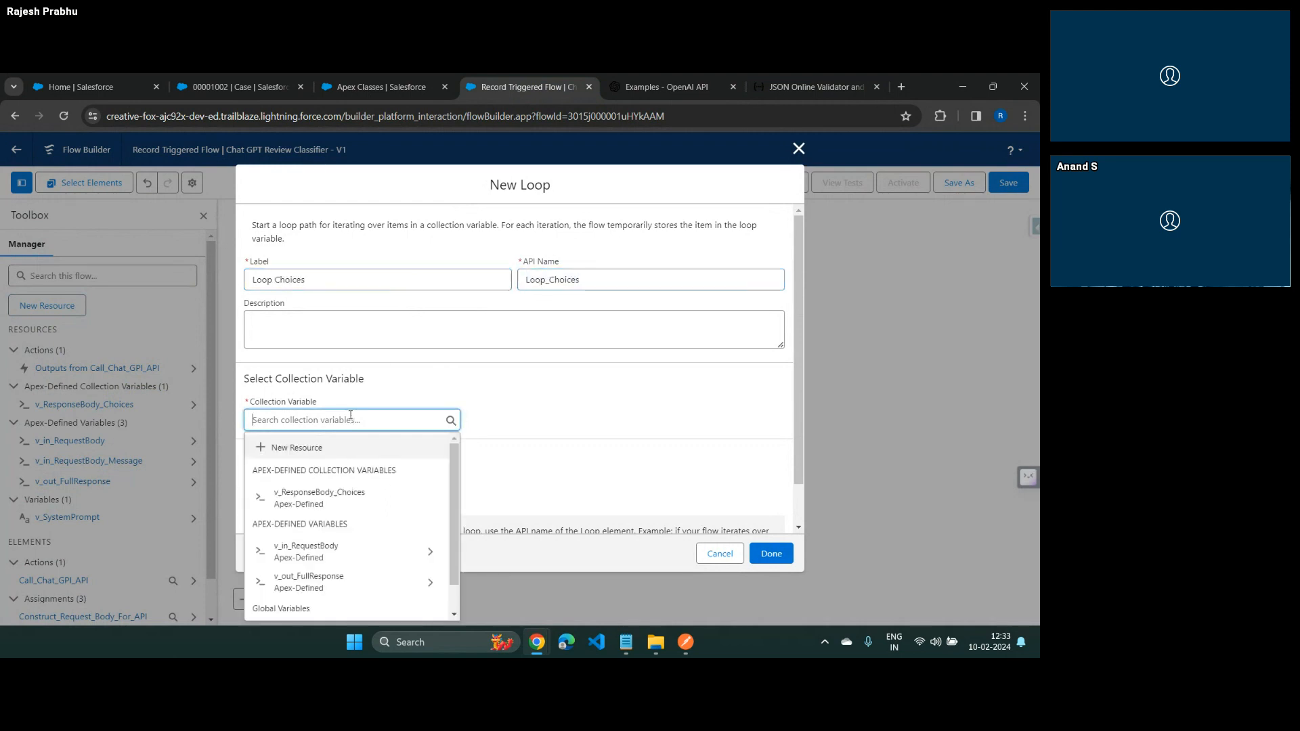
click(334, 501)
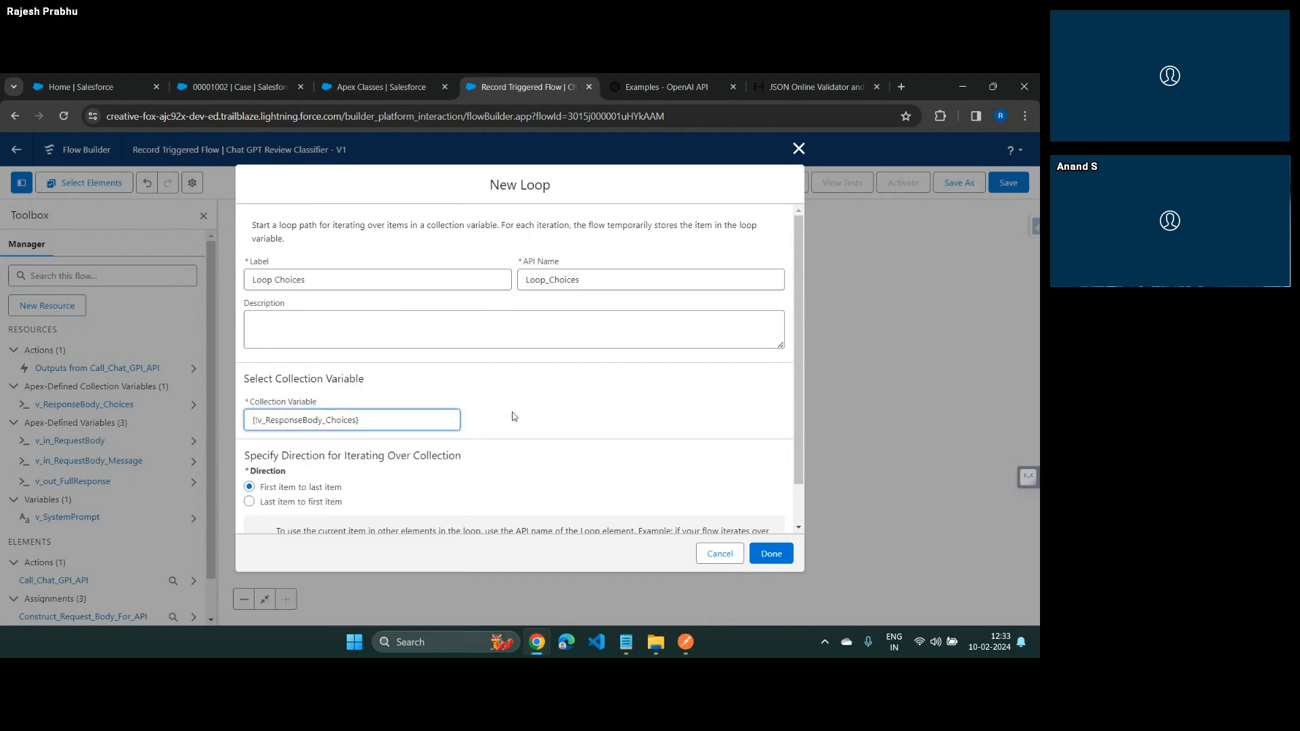
click(771, 553)
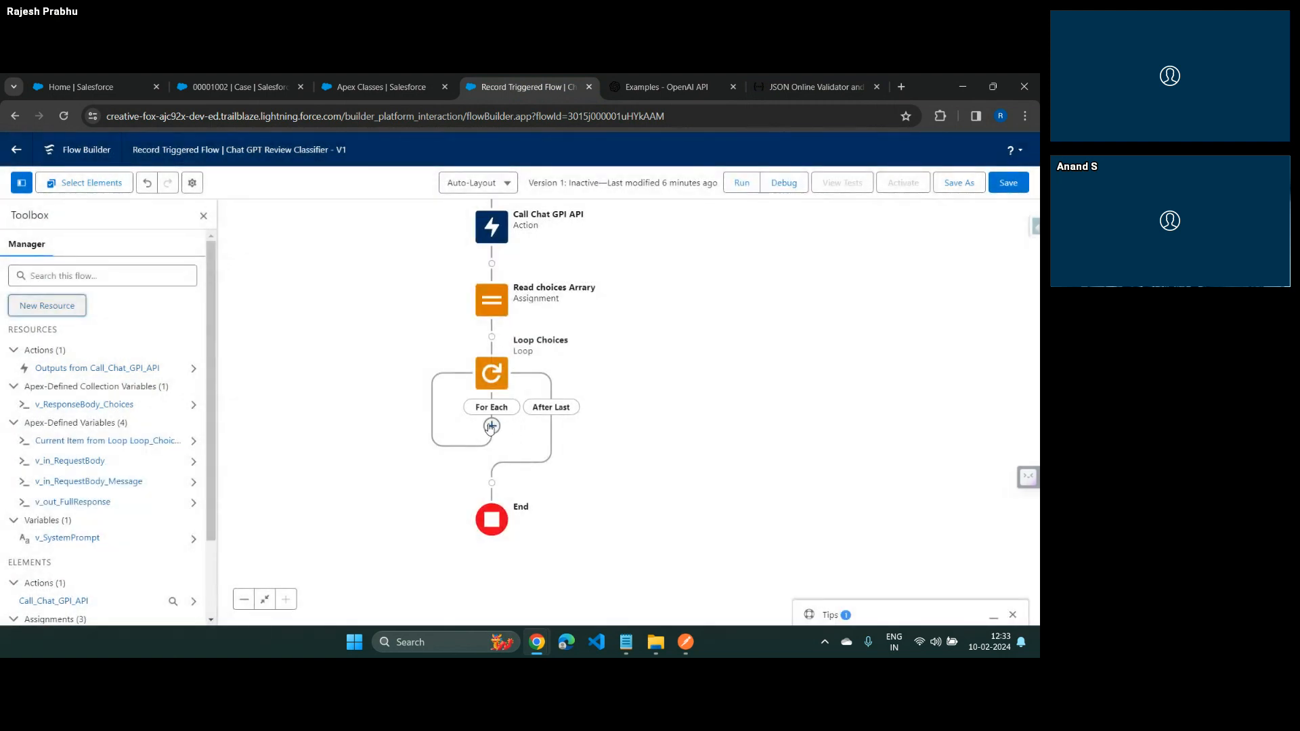
Add an Assignment element labelled Read Final Content From API on the For Each path of the Loop Choices loop
click(491, 426)
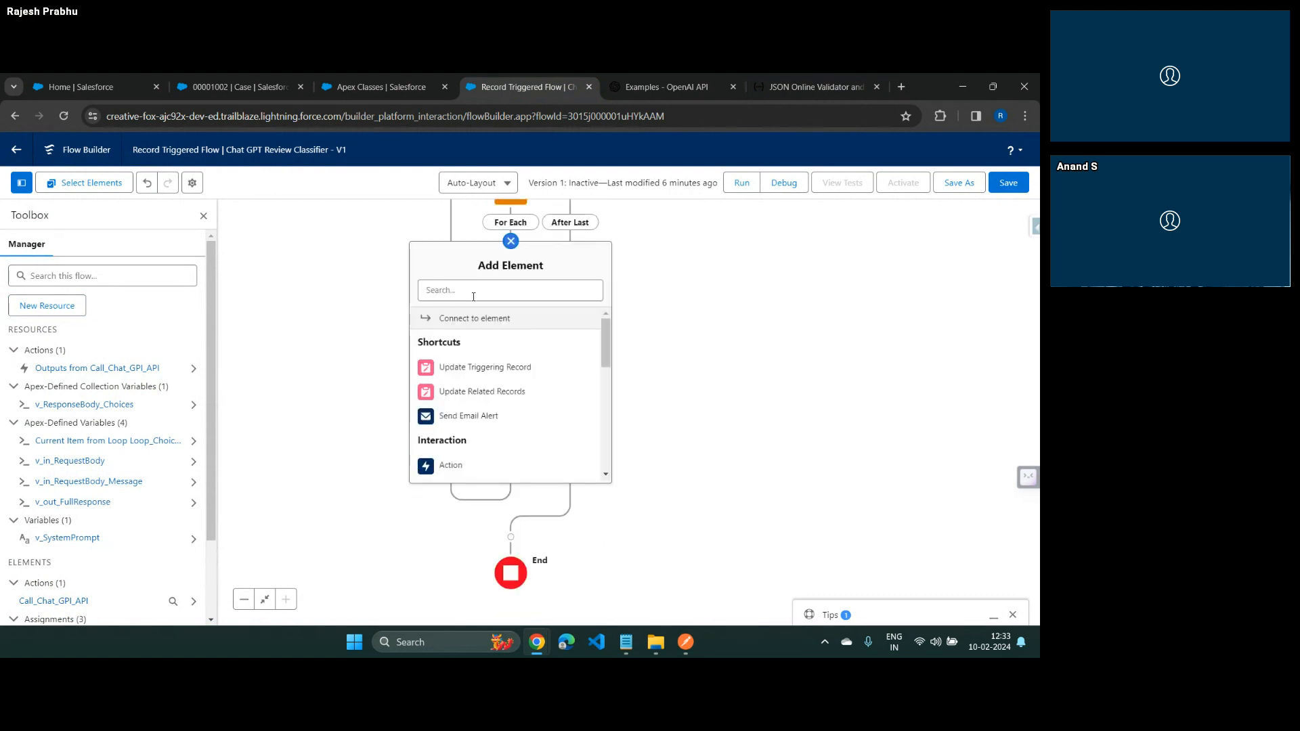
click(473, 292)
text(ass)
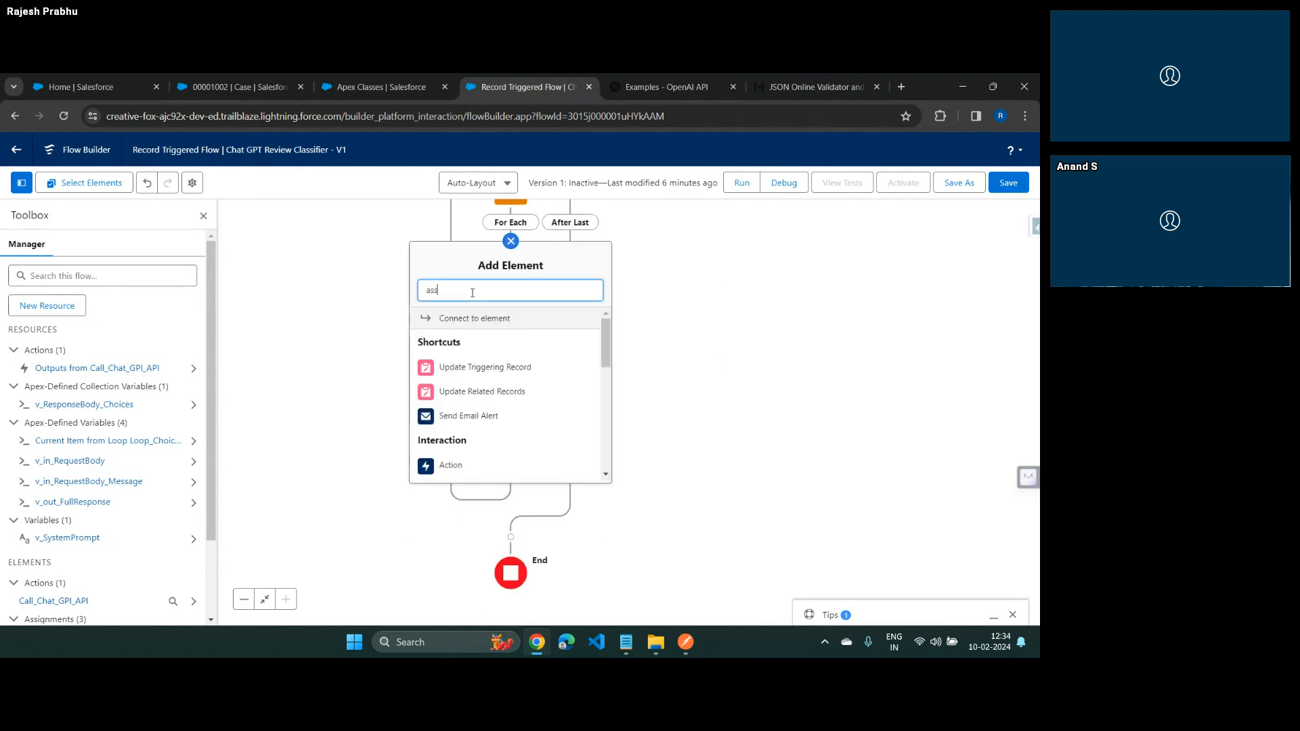
click(464, 320)
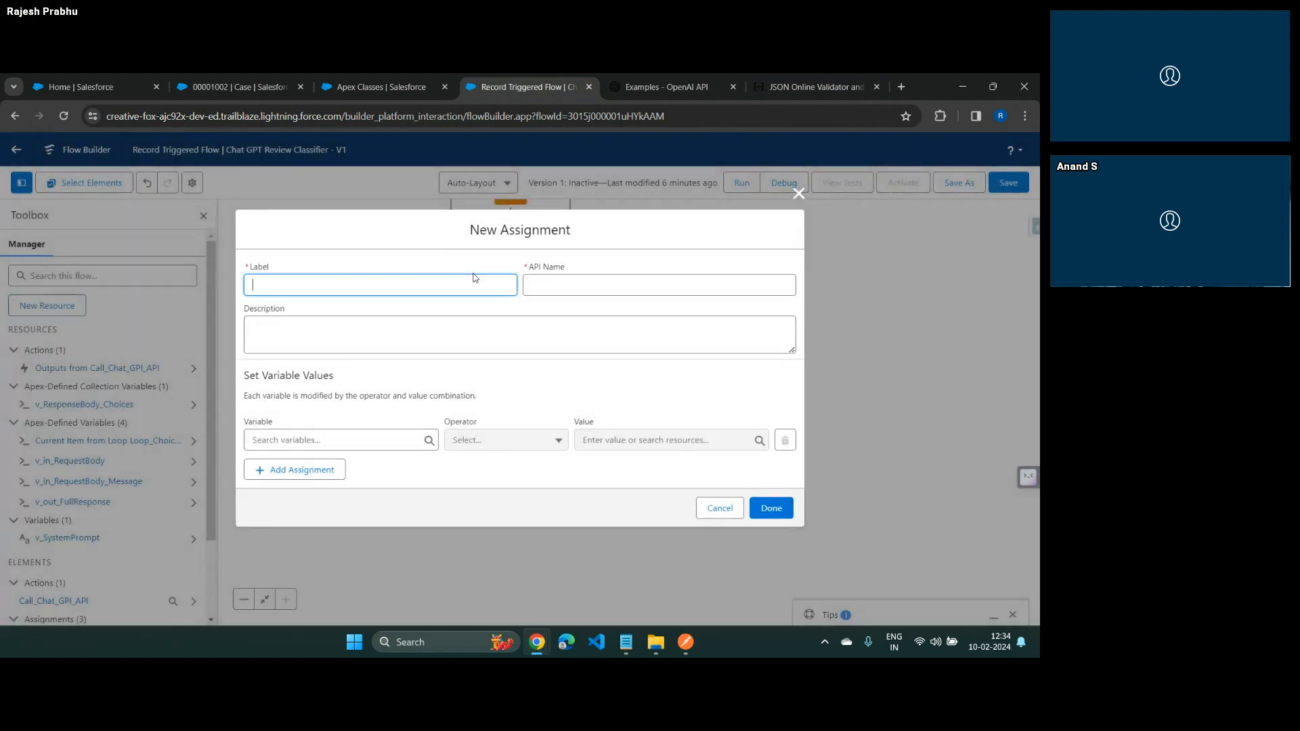
text(Read Final Content From API)
key(Tab)
key(Tab)
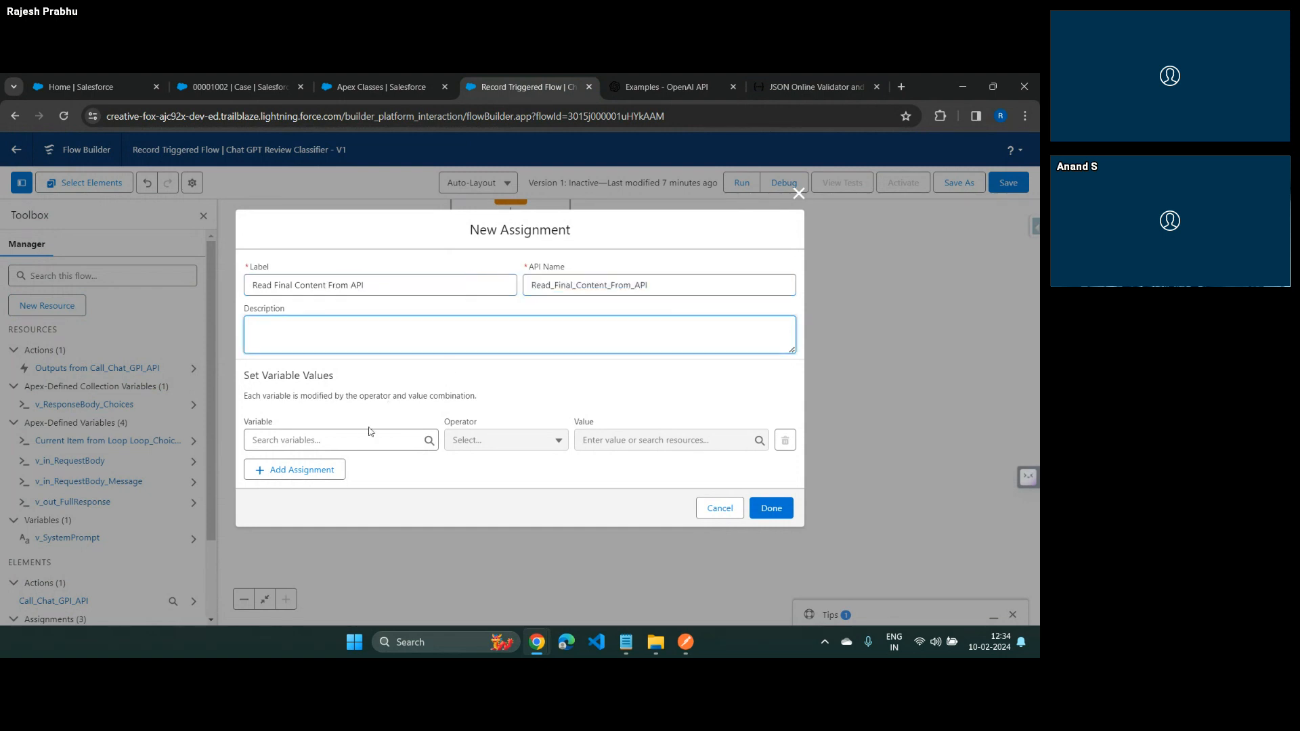
Create a Text variable named v_FinalContent as the variable for the Read Final Content From API assignment
click(350, 438)
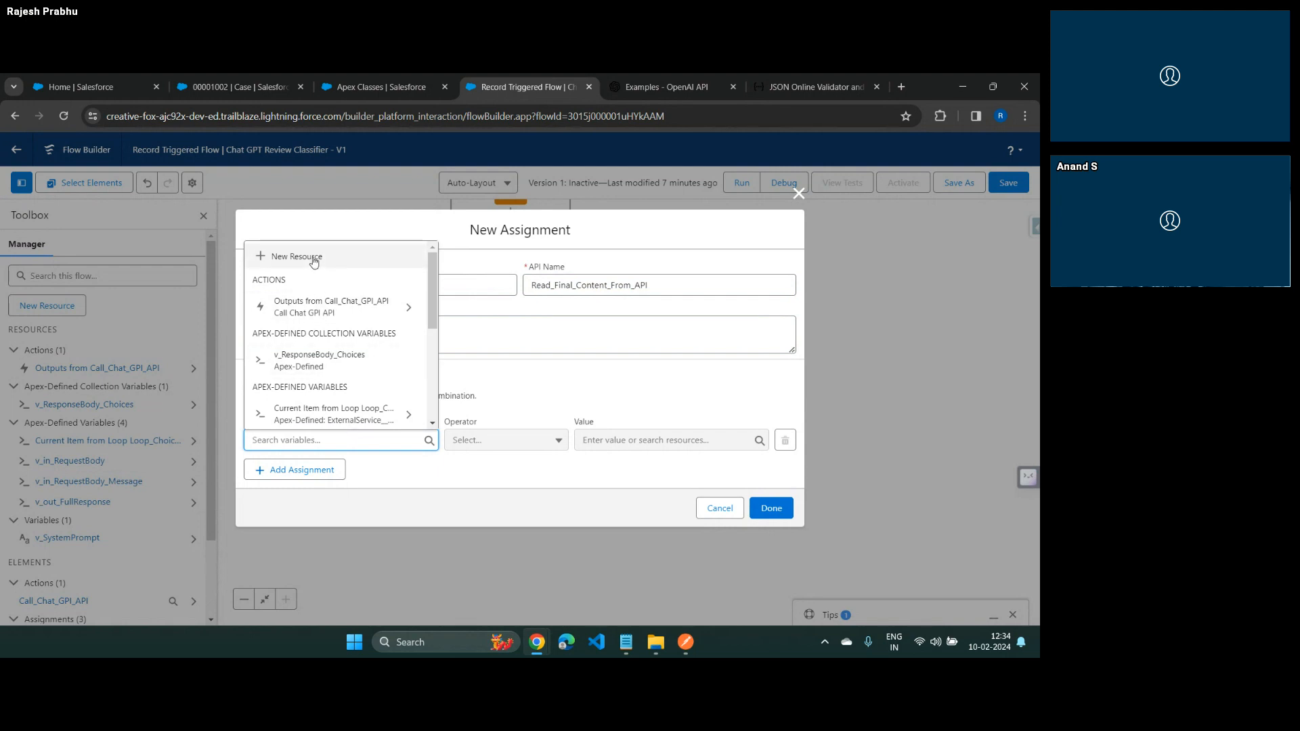
click(314, 259)
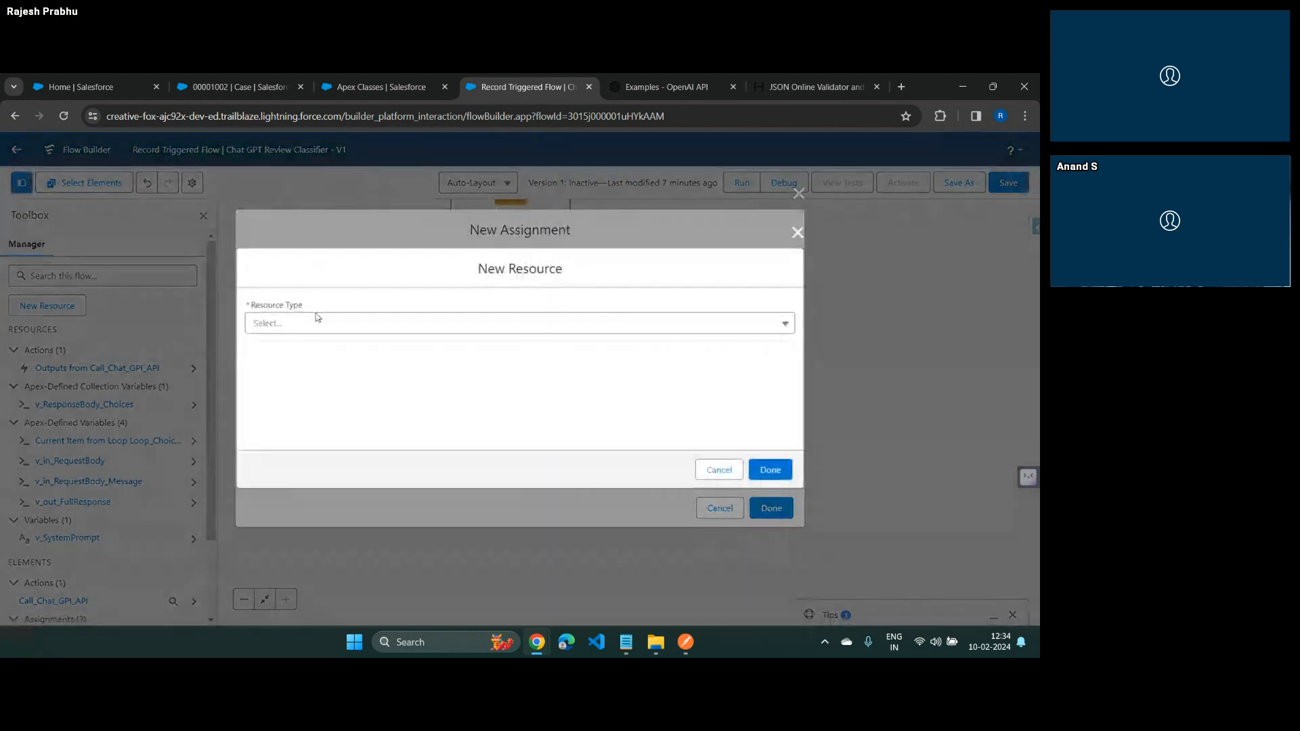
click(313, 330)
click(298, 352)
click(298, 351)
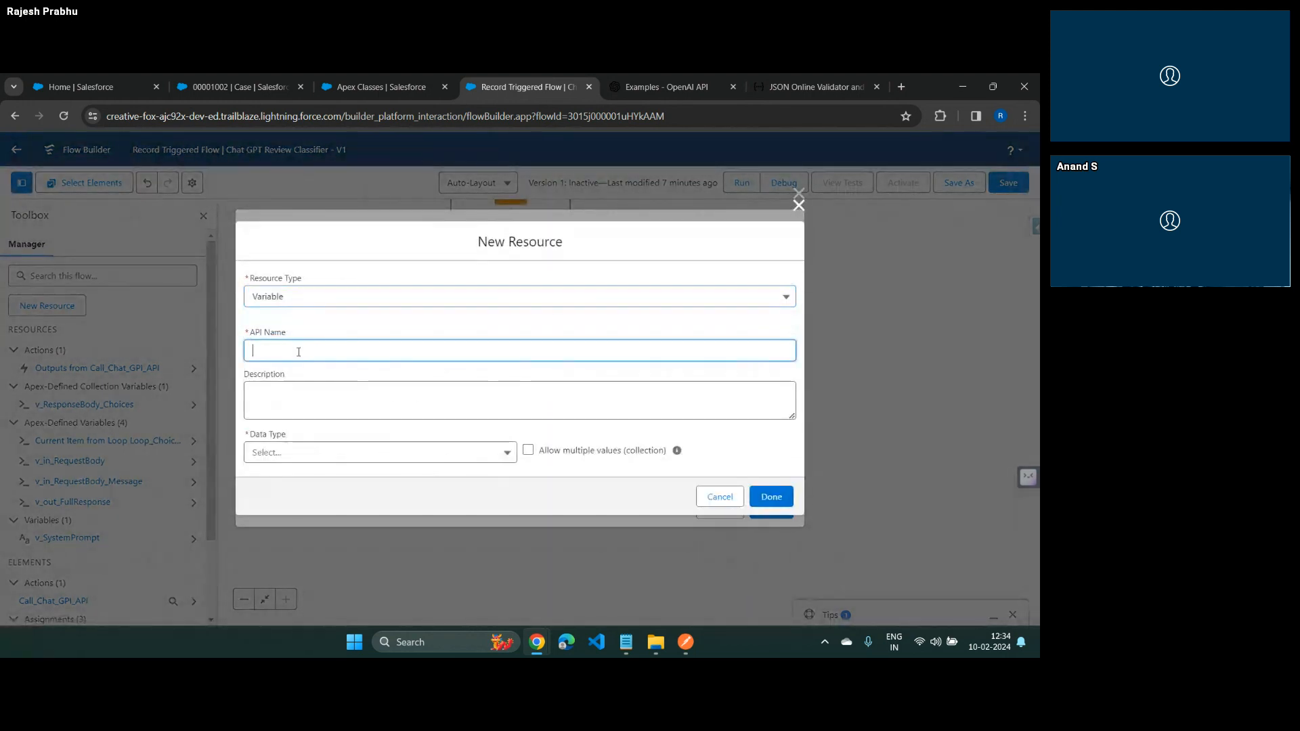
text(v)
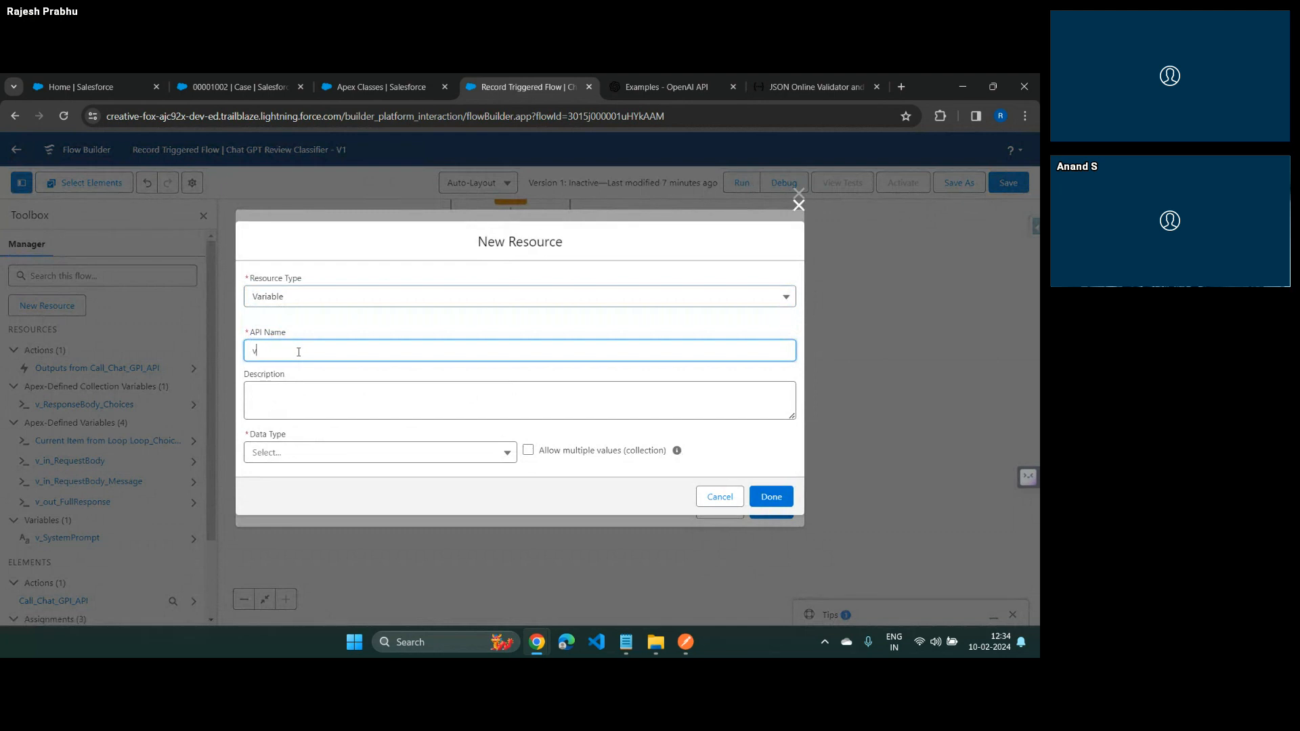
text(_FinalContent)
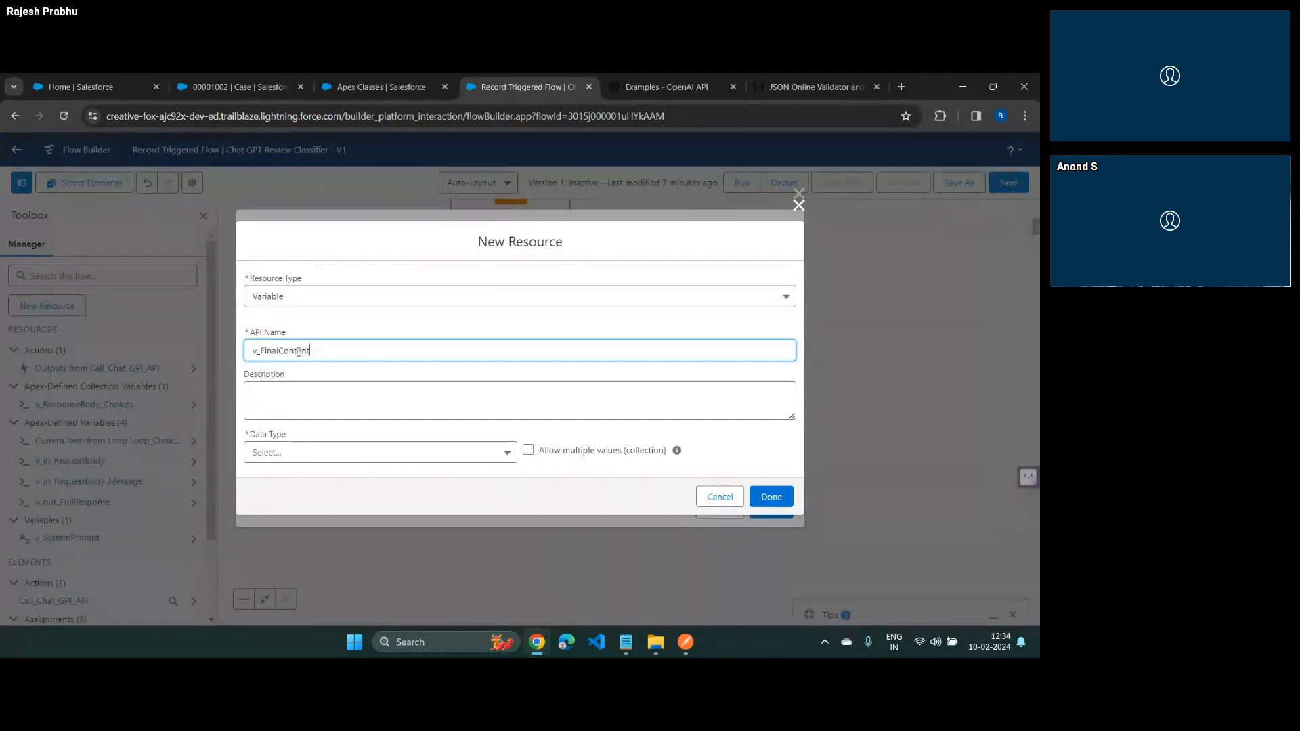
key(Tab)
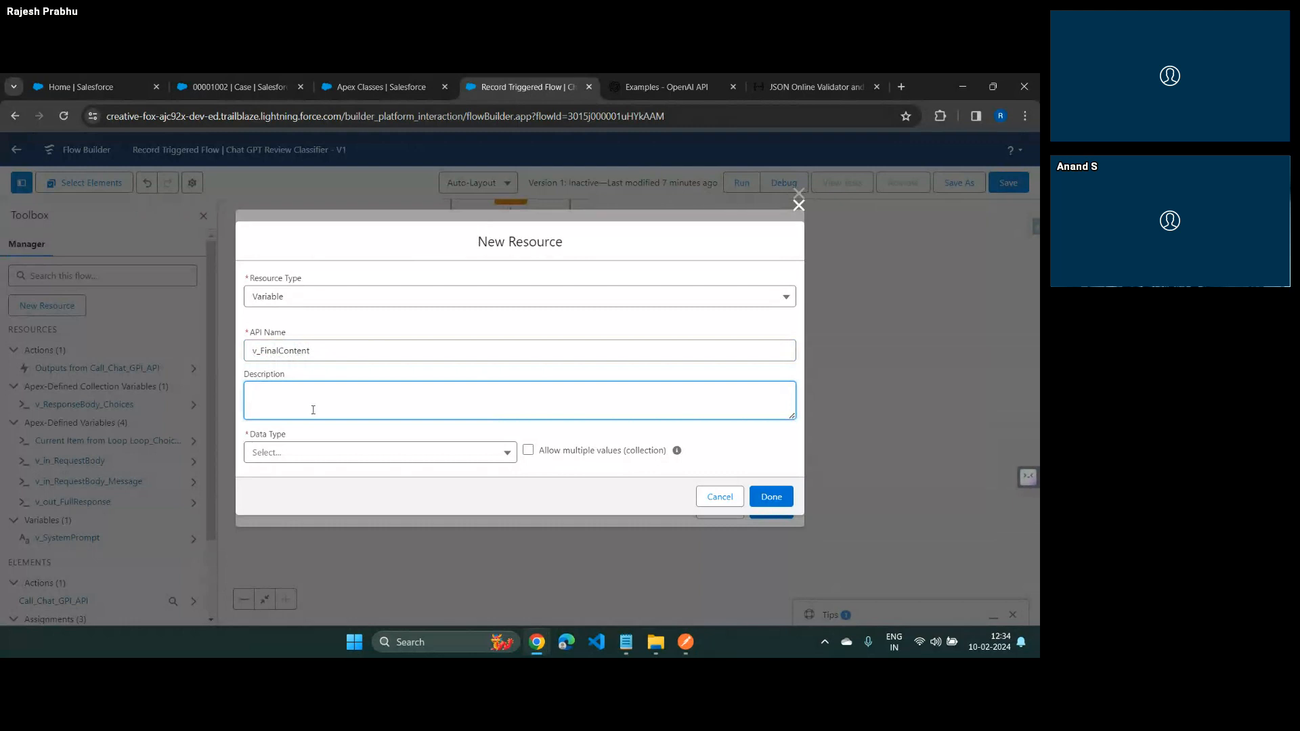
click(319, 453)
click(325, 268)
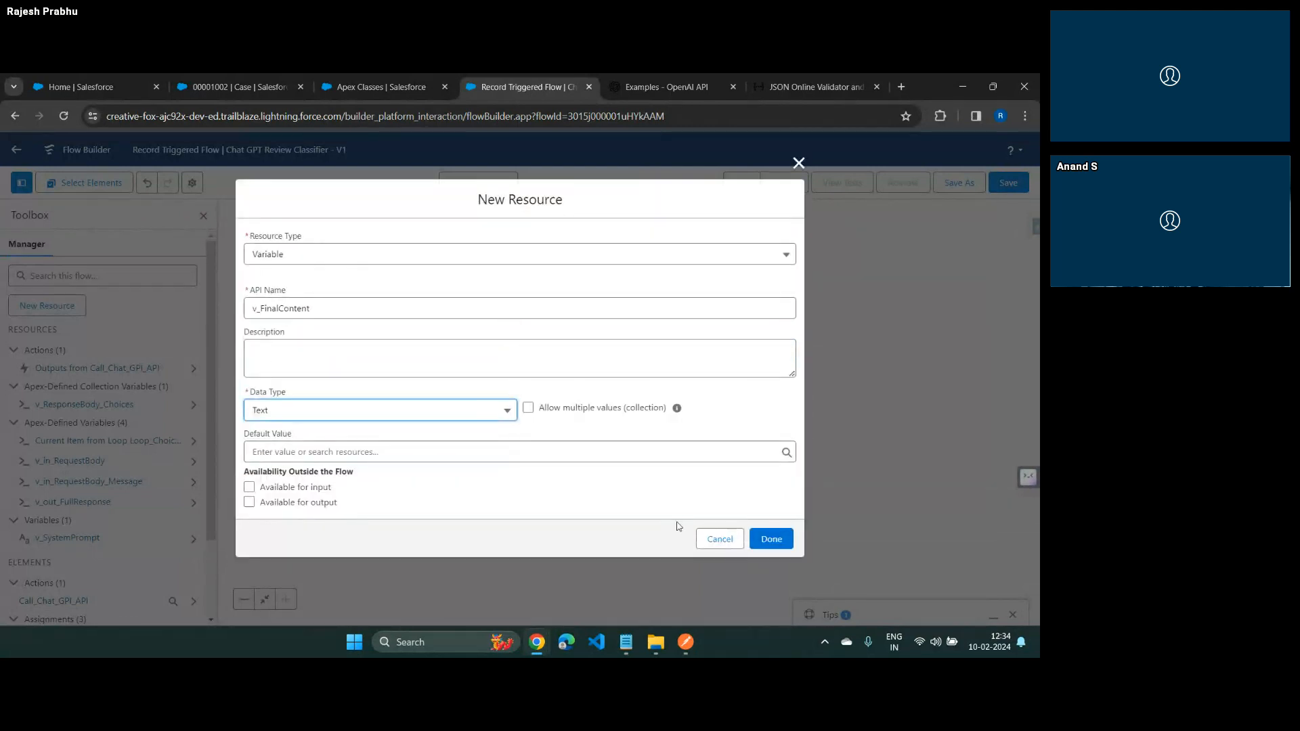
click(762, 540)
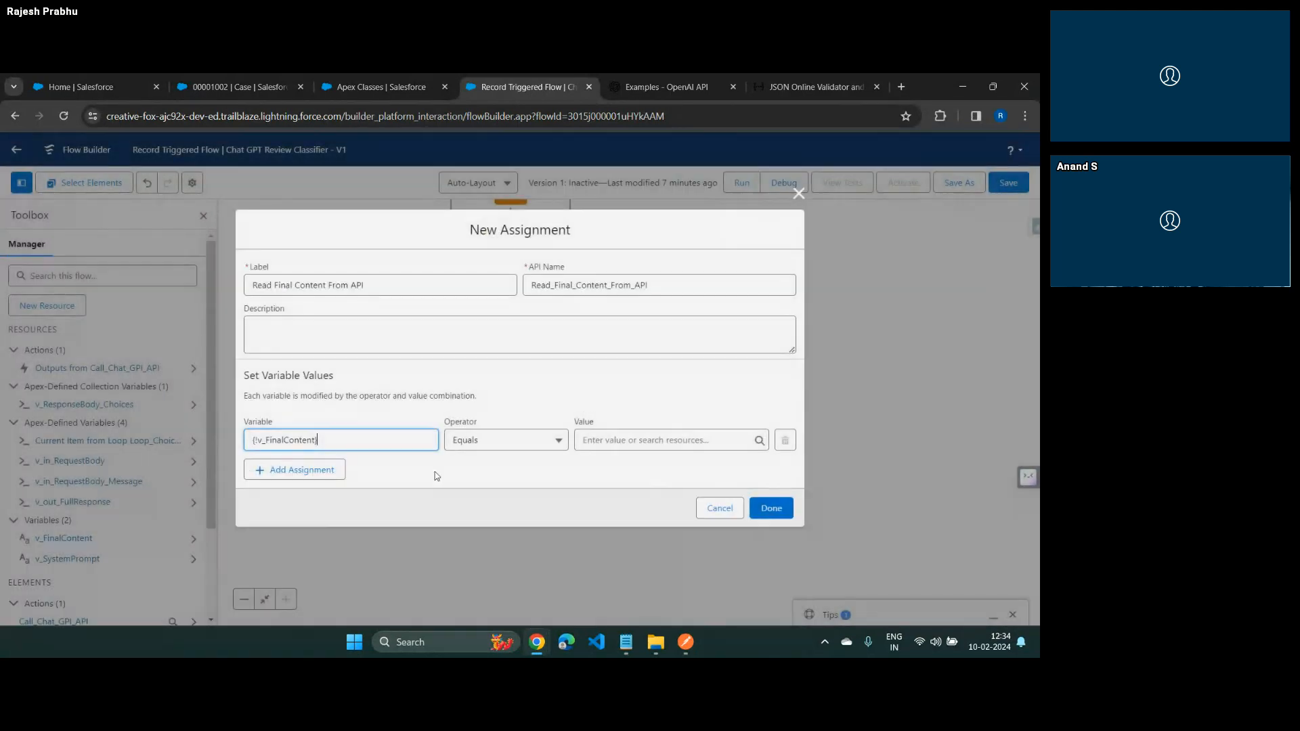
Set the assignment's value for v_FinalContent to the message content of the current item from Loop_Choices
click(629, 440)
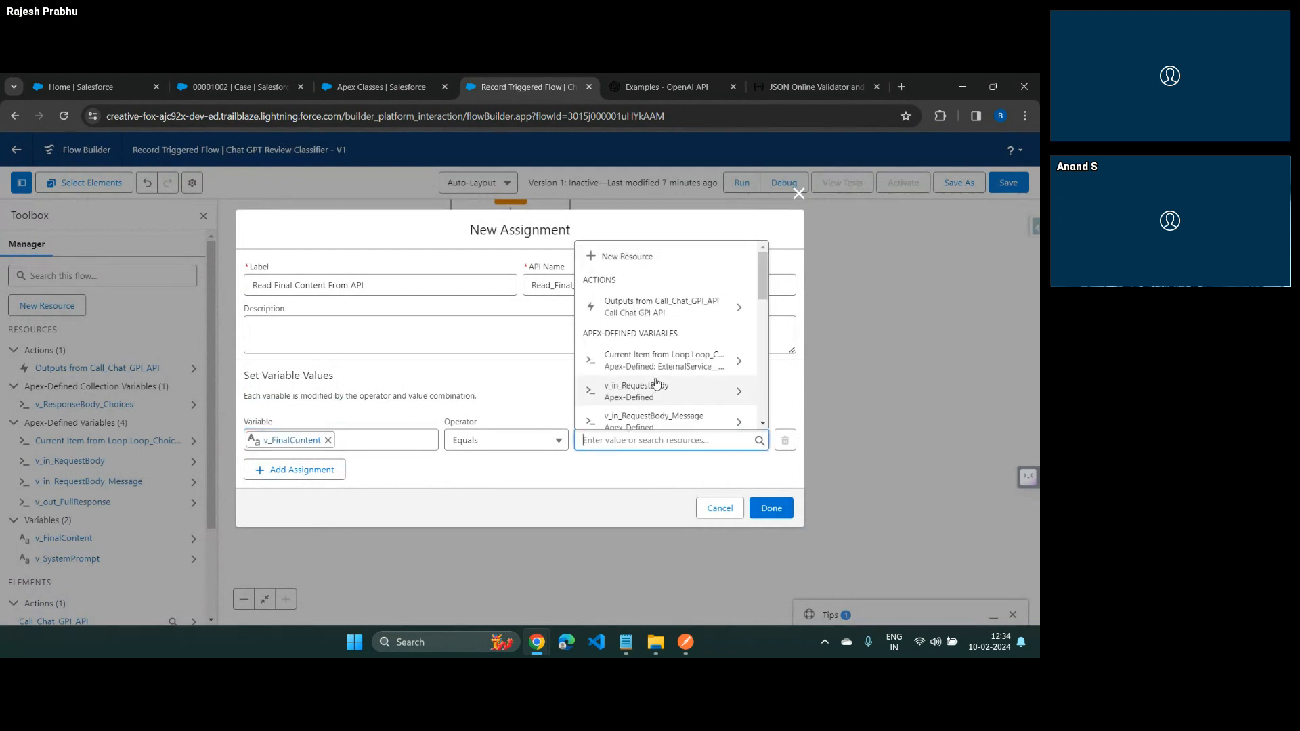
scroll(656, 384, down, 1)
click(673, 302)
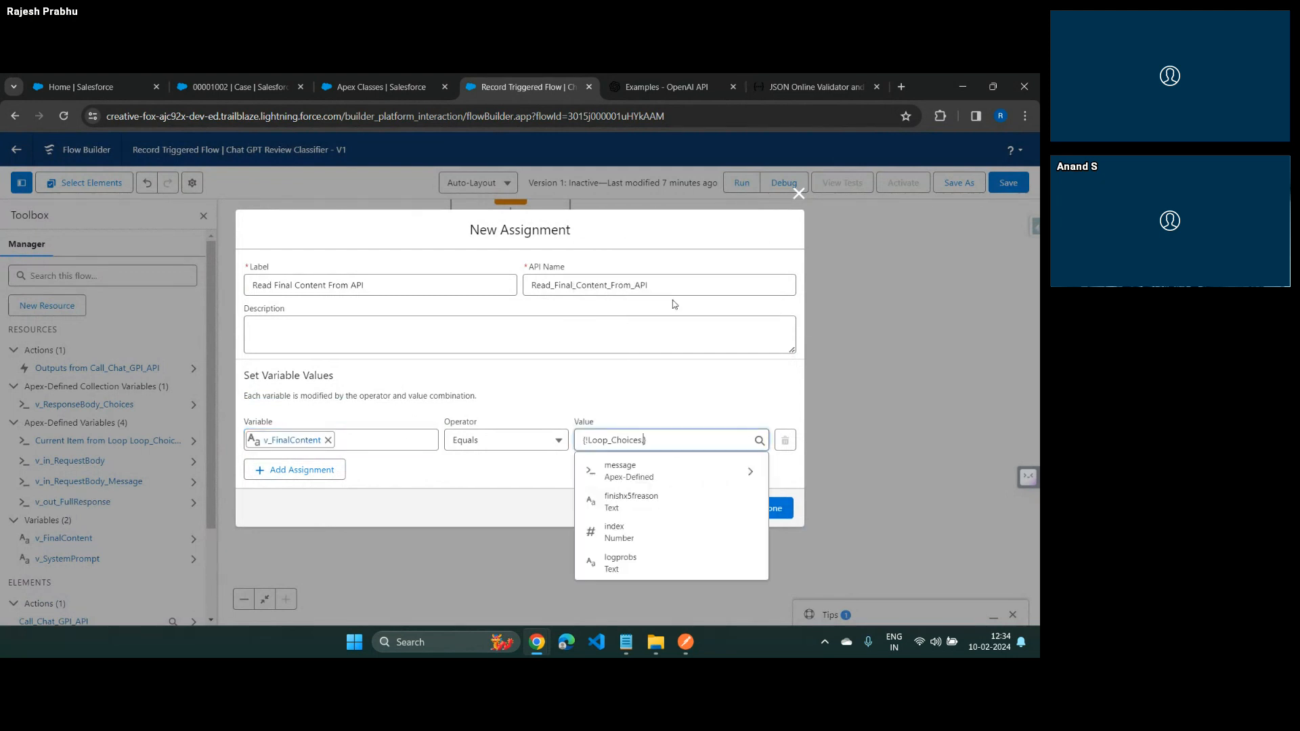
click(643, 471)
click(633, 470)
click(680, 385)
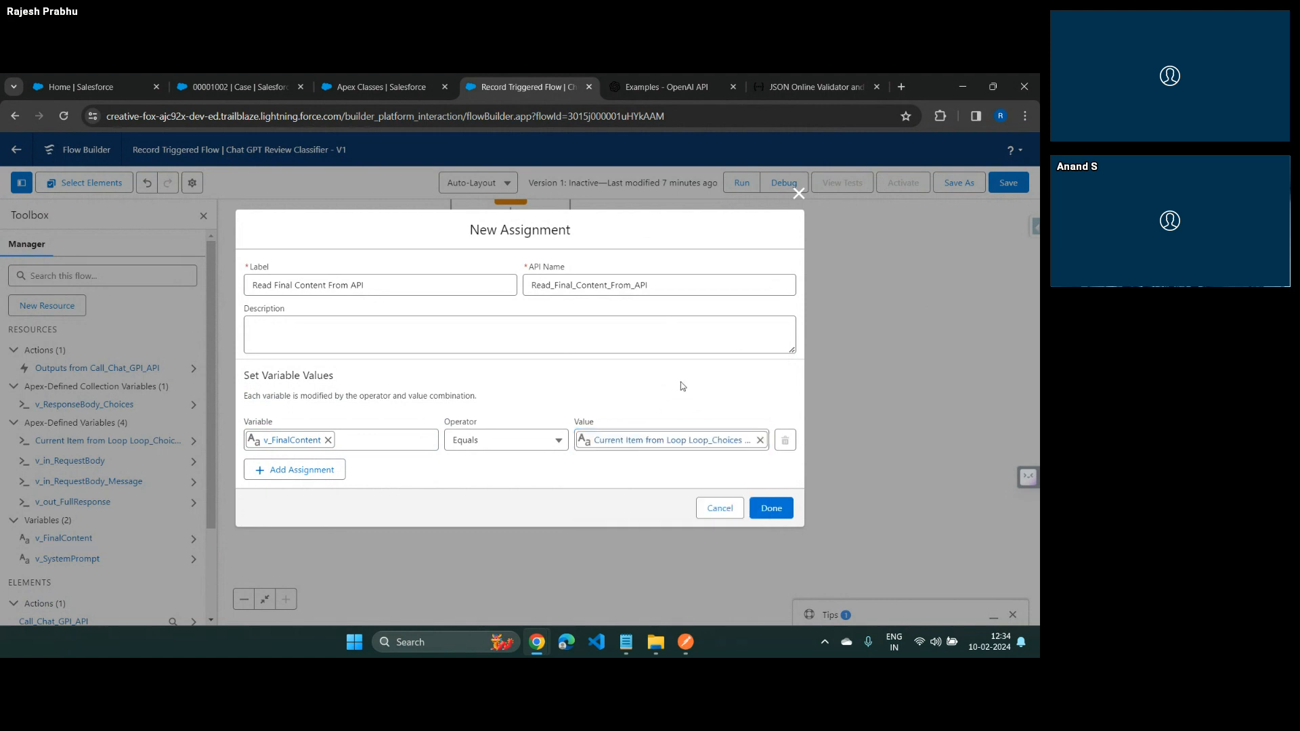
Examine the message content in the JSONLint response, and save the Read Final Content From API assignment in the flow
click(819, 86)
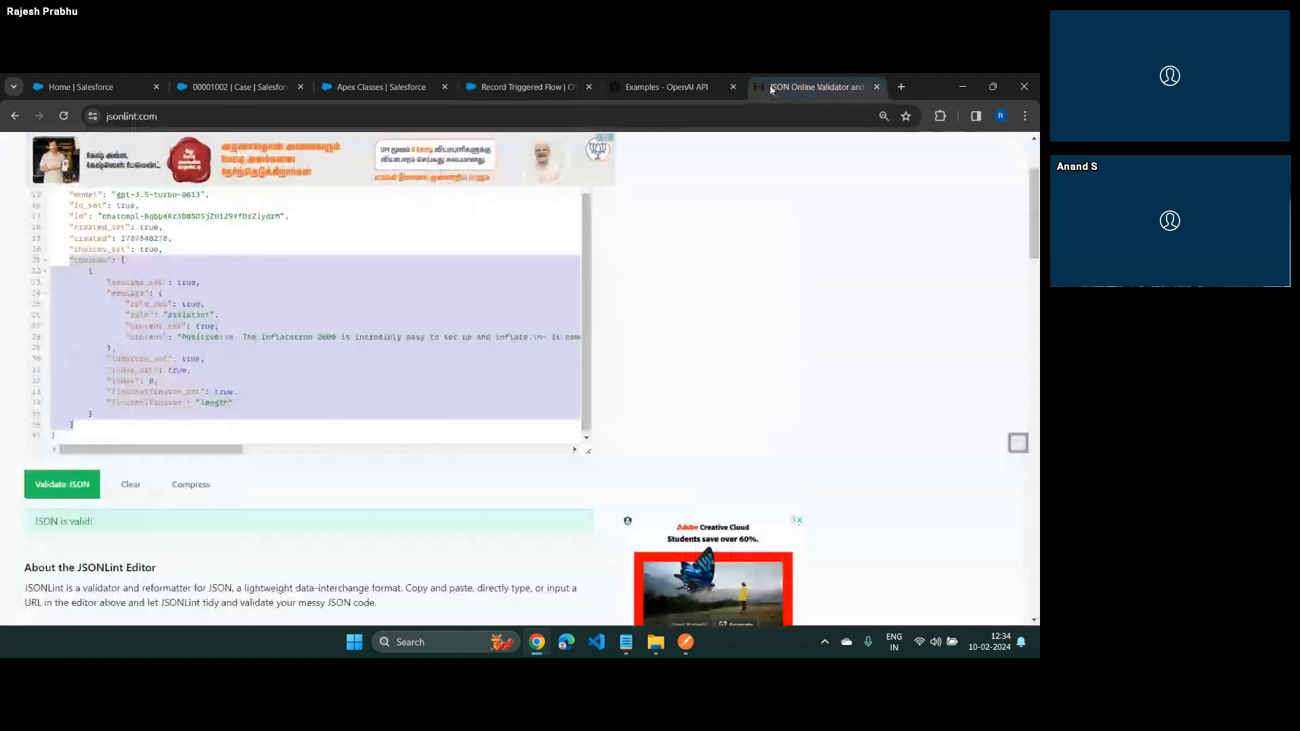
click(135, 293)
click(145, 333)
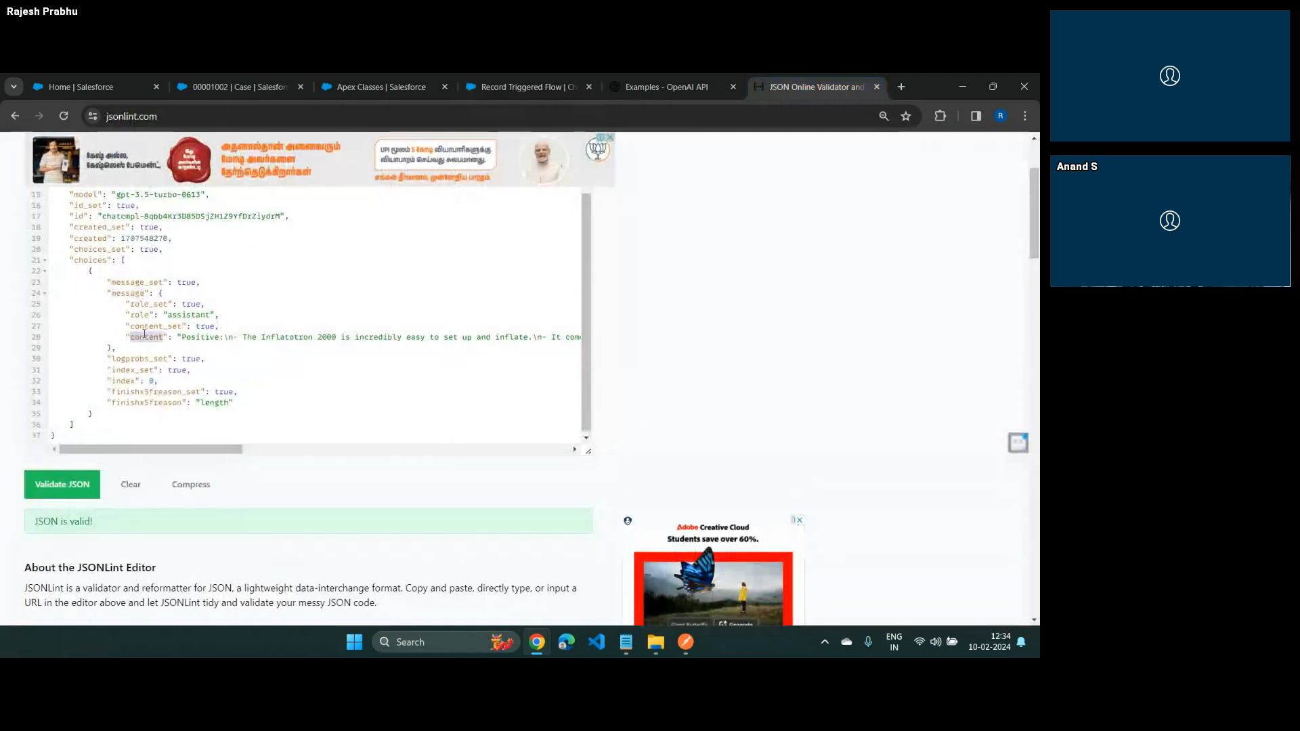
drag(192, 340, 275, 339)
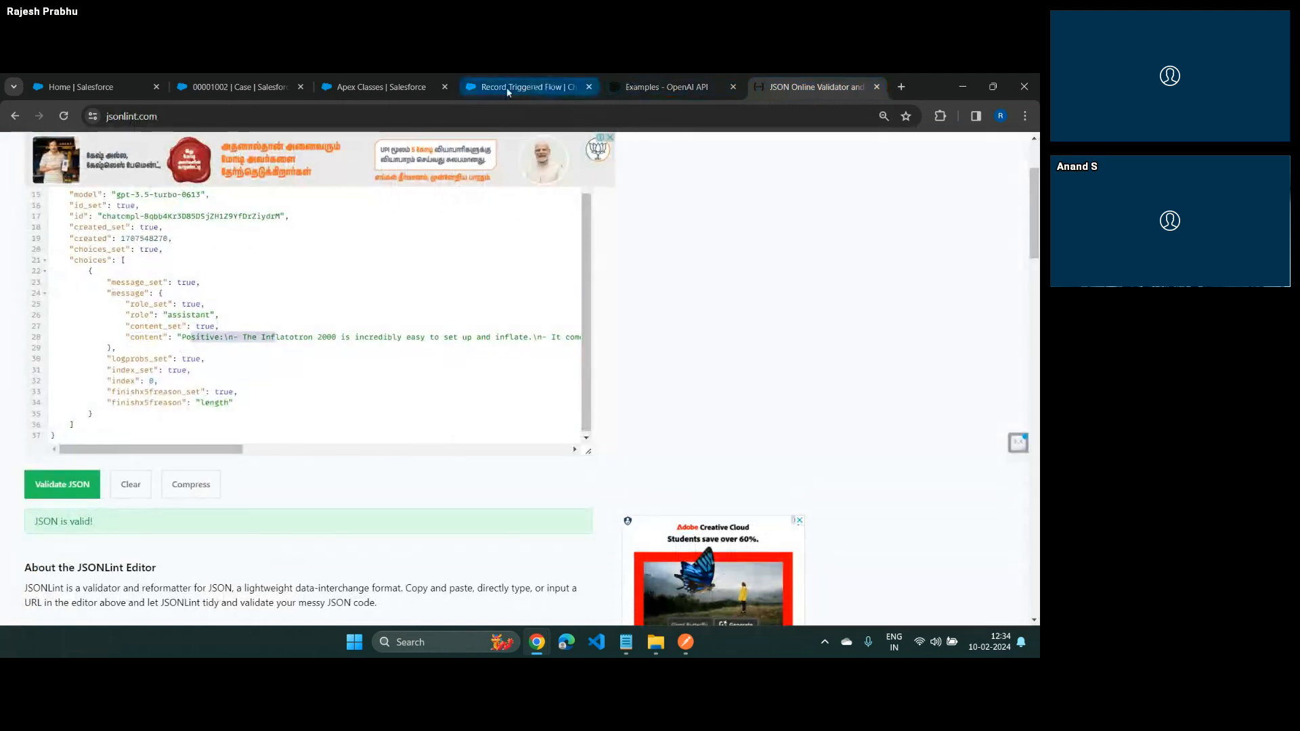
click(508, 90)
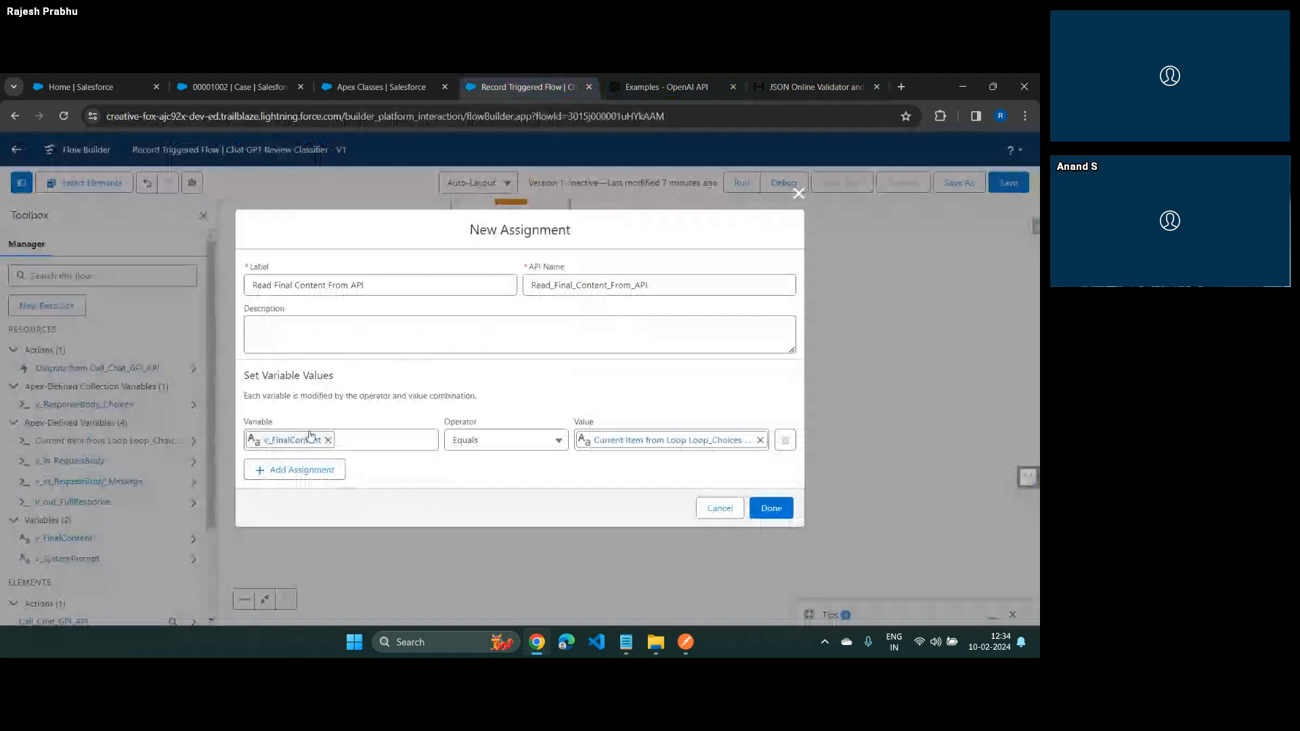
click(783, 512)
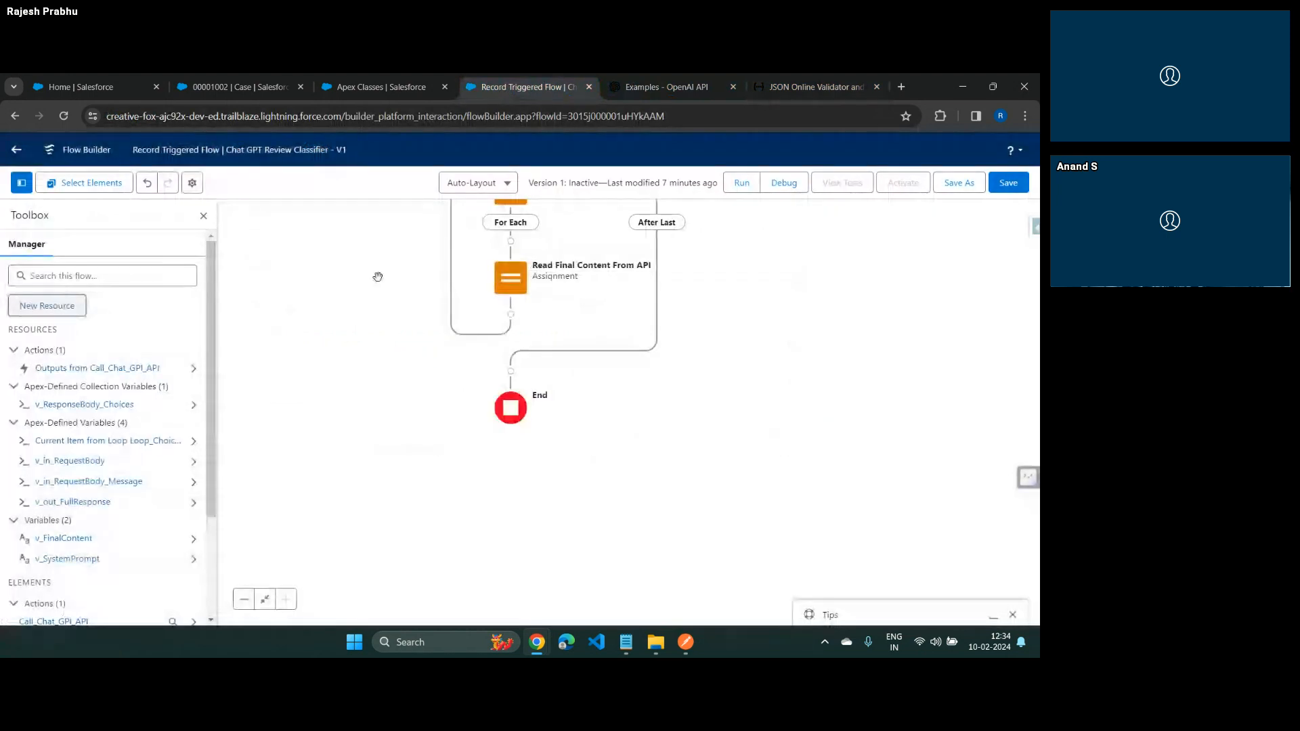
Add an Update Triggering Record element labelled Update cAse summary after the loop, before the flow's end
click(510, 370)
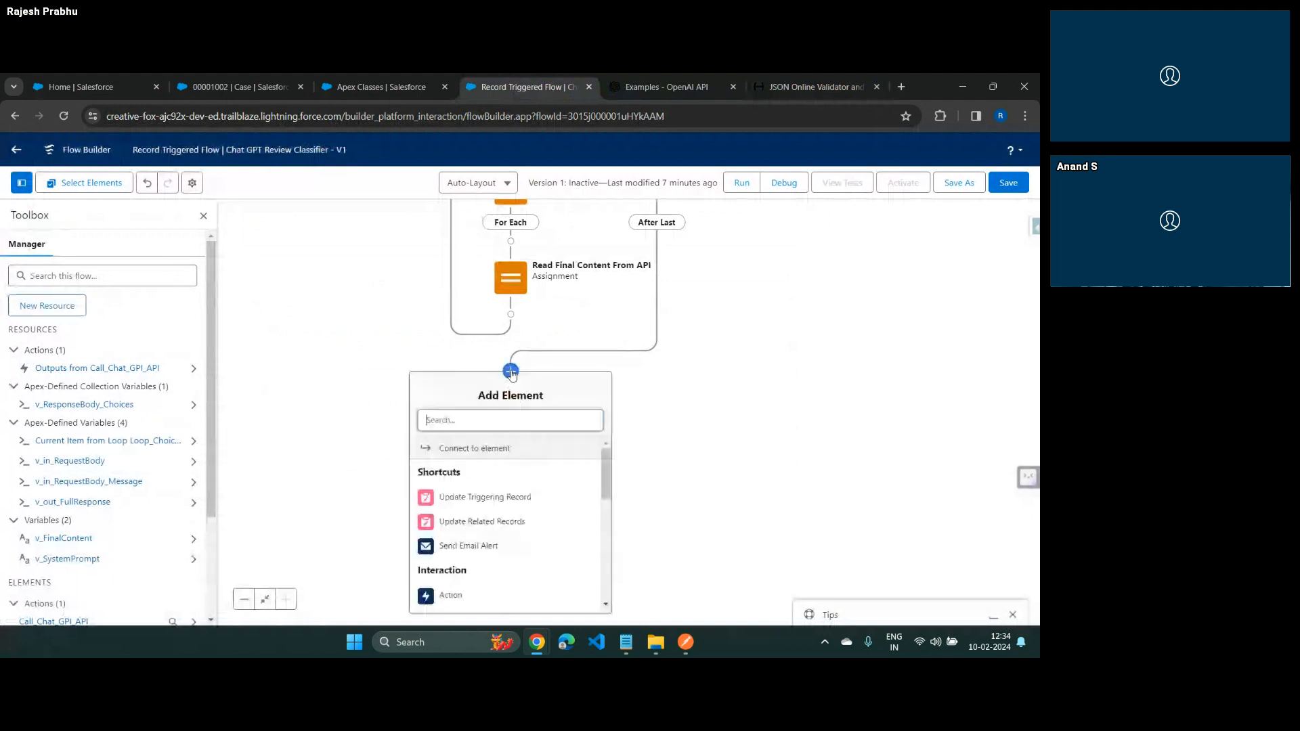
click(477, 498)
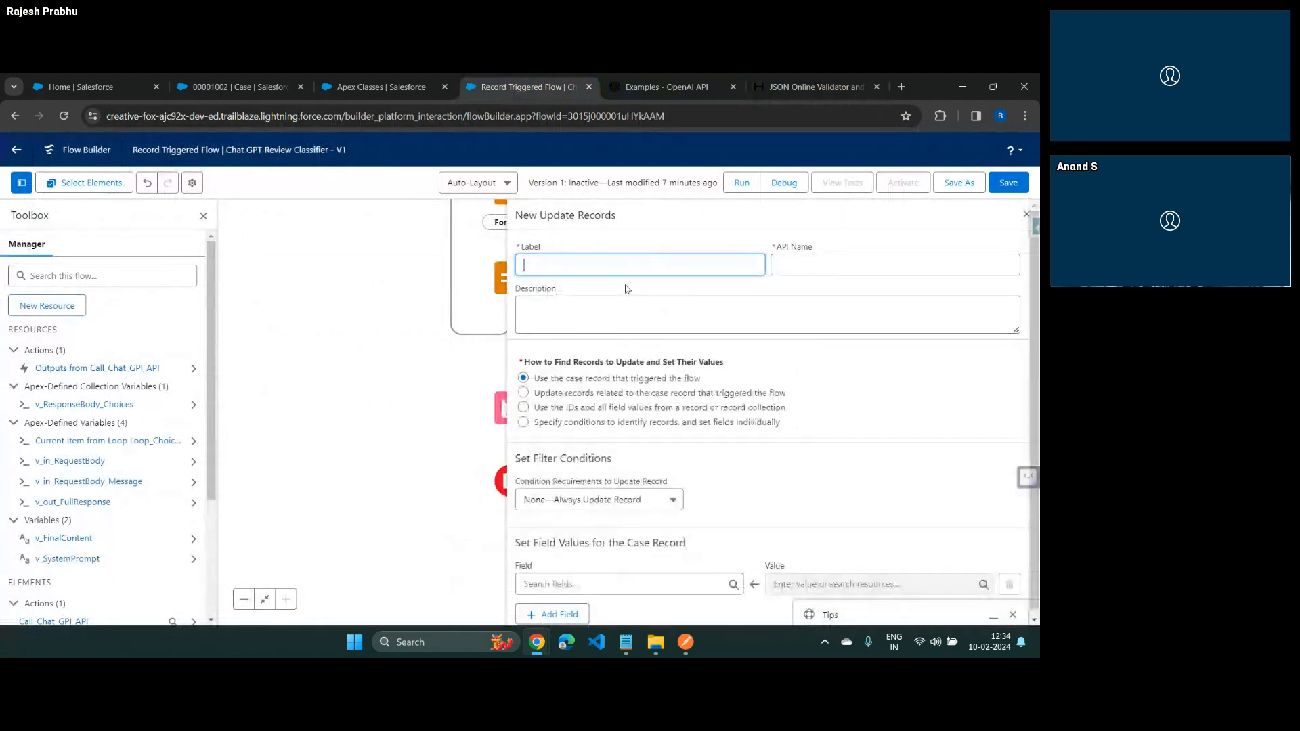
text(Update cAse summary)
key(Tab)
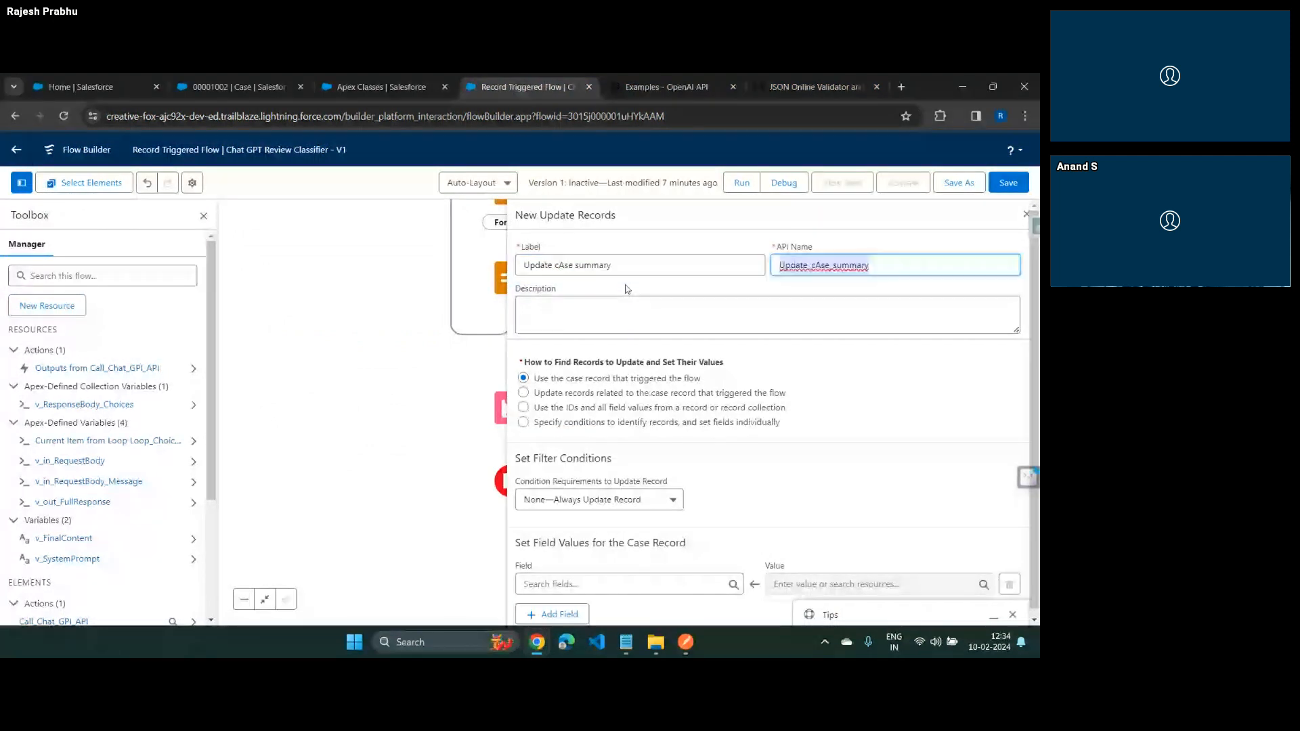
Set the case's Customer_Feedback_Summary__c field to v_FinalContent in the update element, and save the flow
click(608, 584)
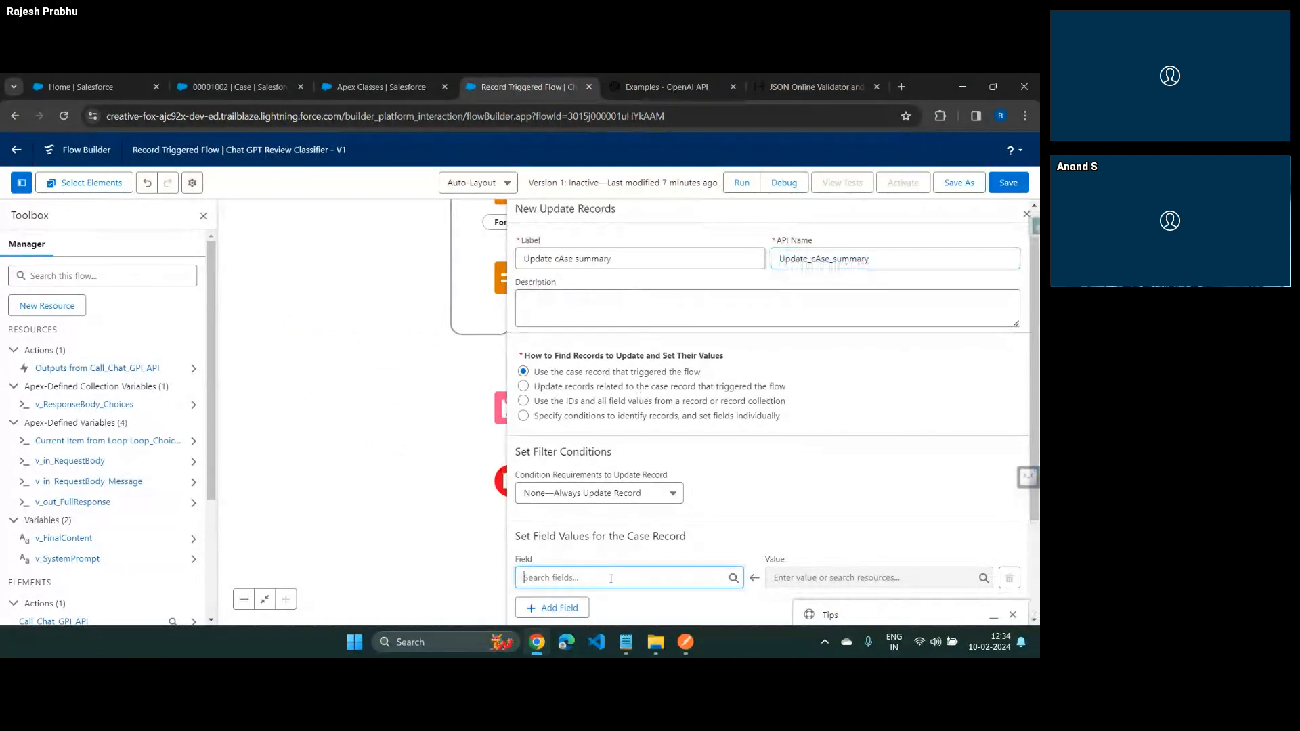
text(su)
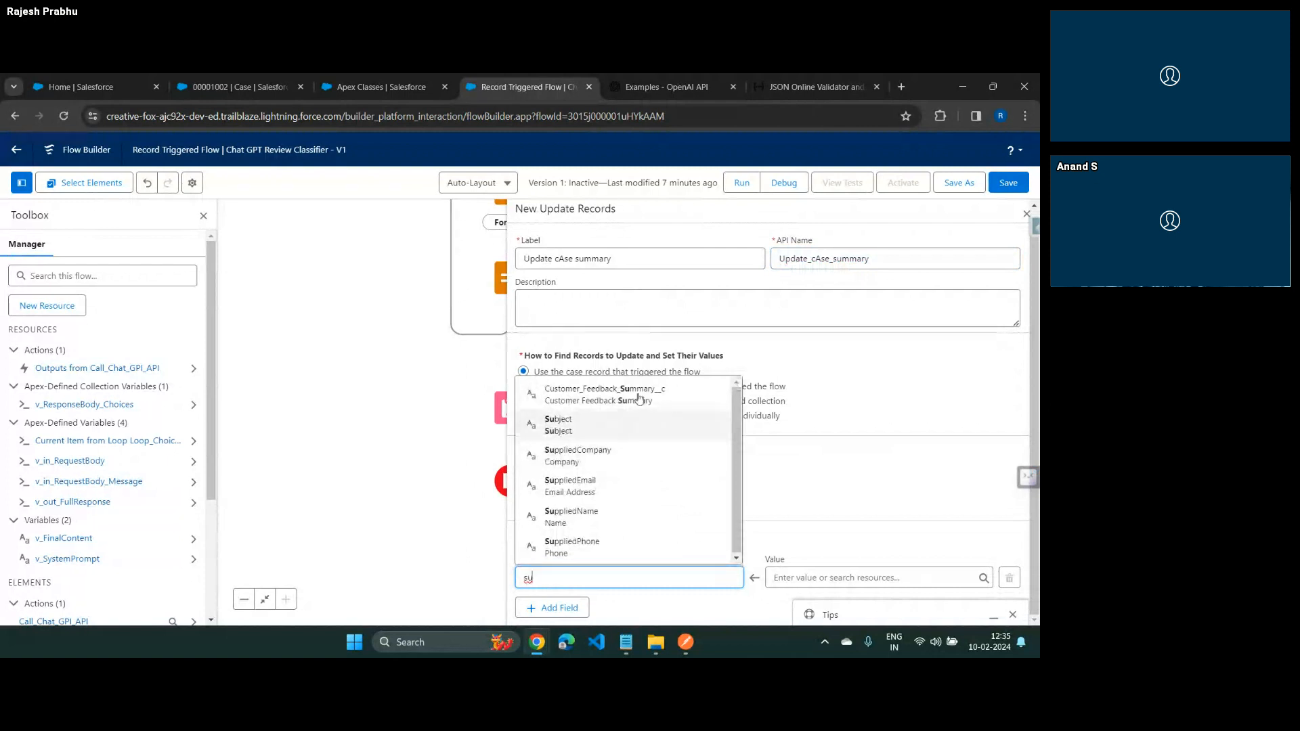
click(660, 402)
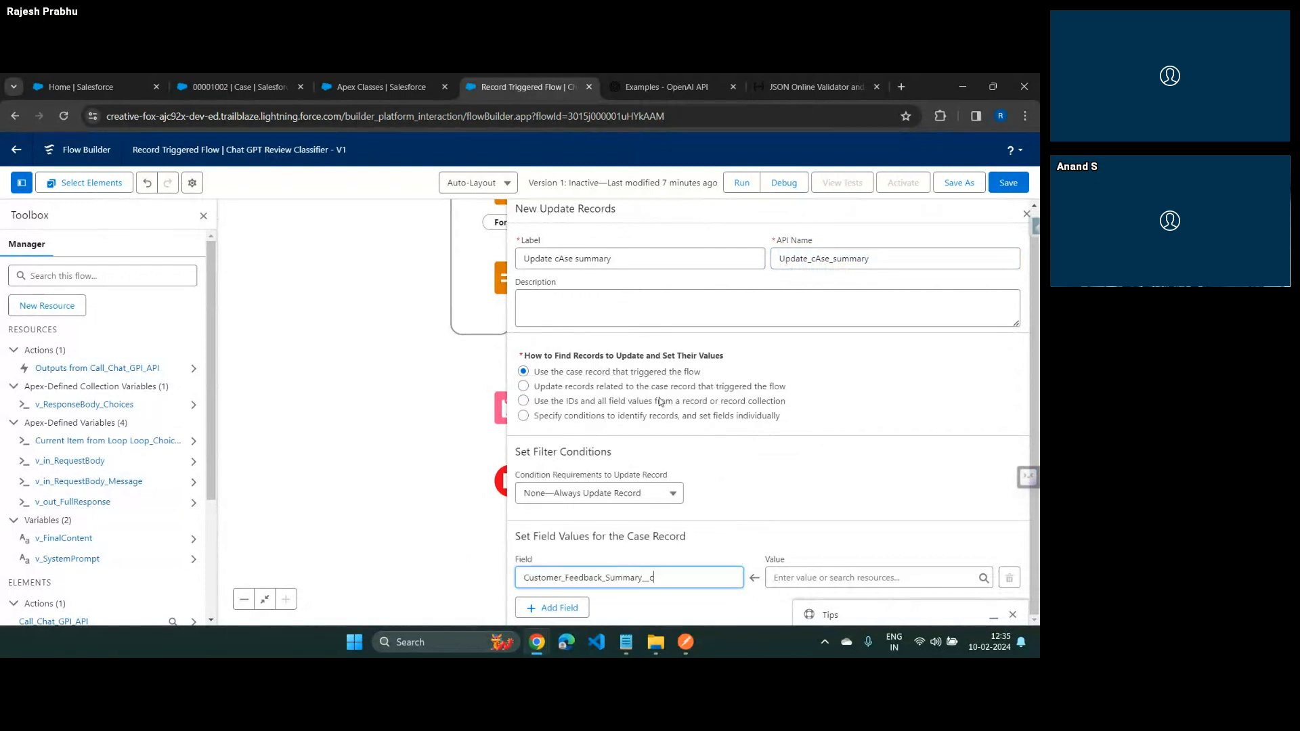
click(873, 579)
scroll(846, 461, down, 2)
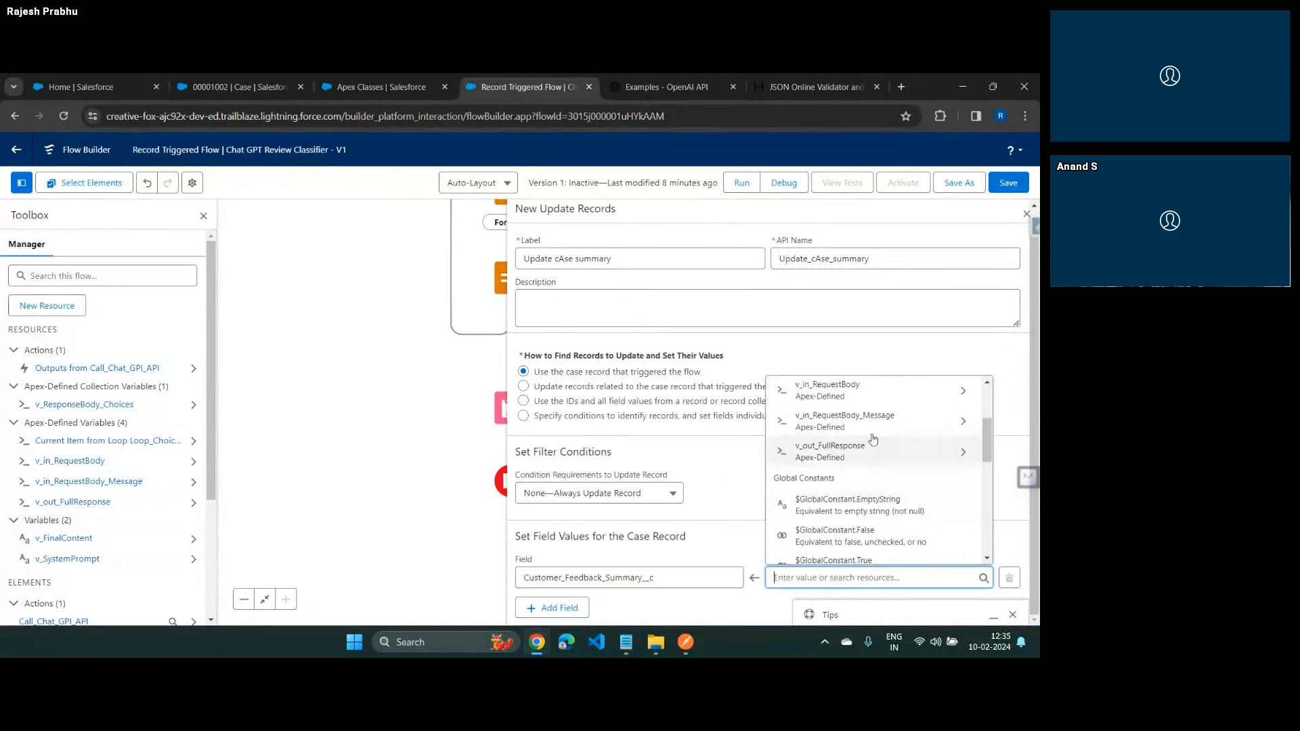
scroll(869, 448, up, 3)
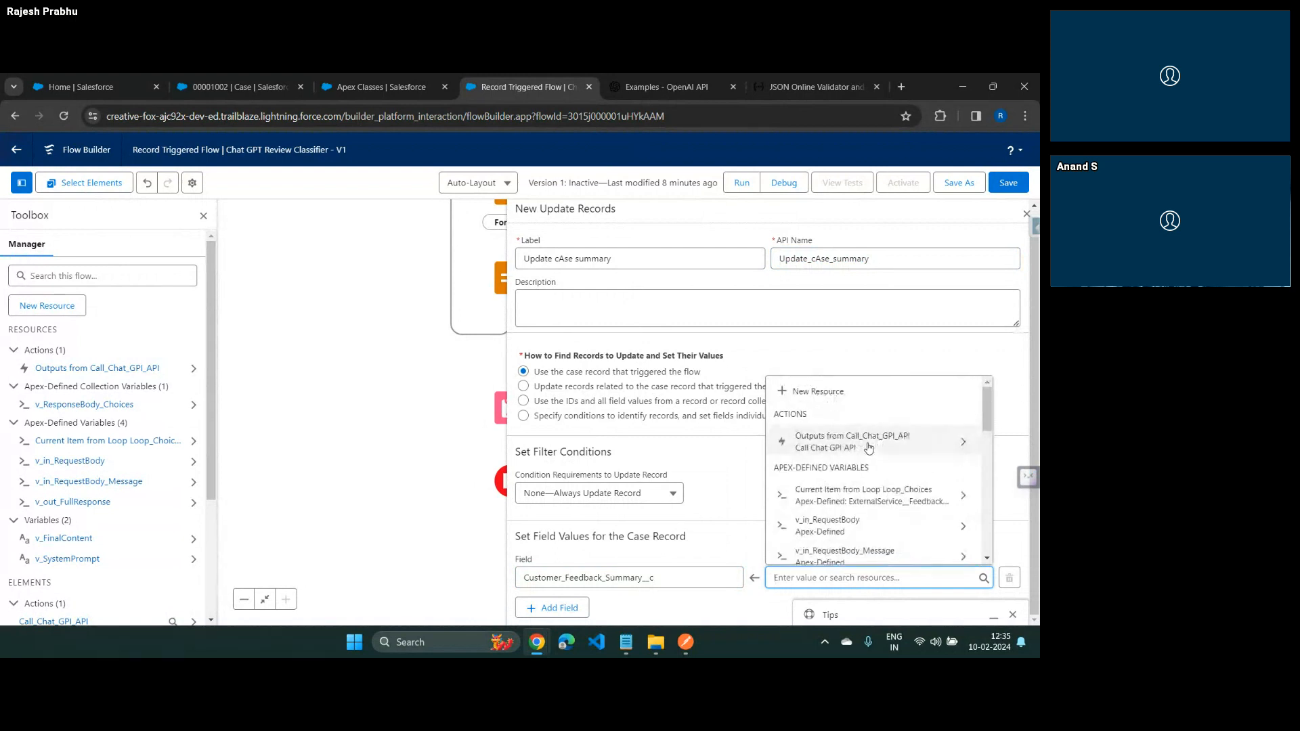
scroll(868, 448, down, 4)
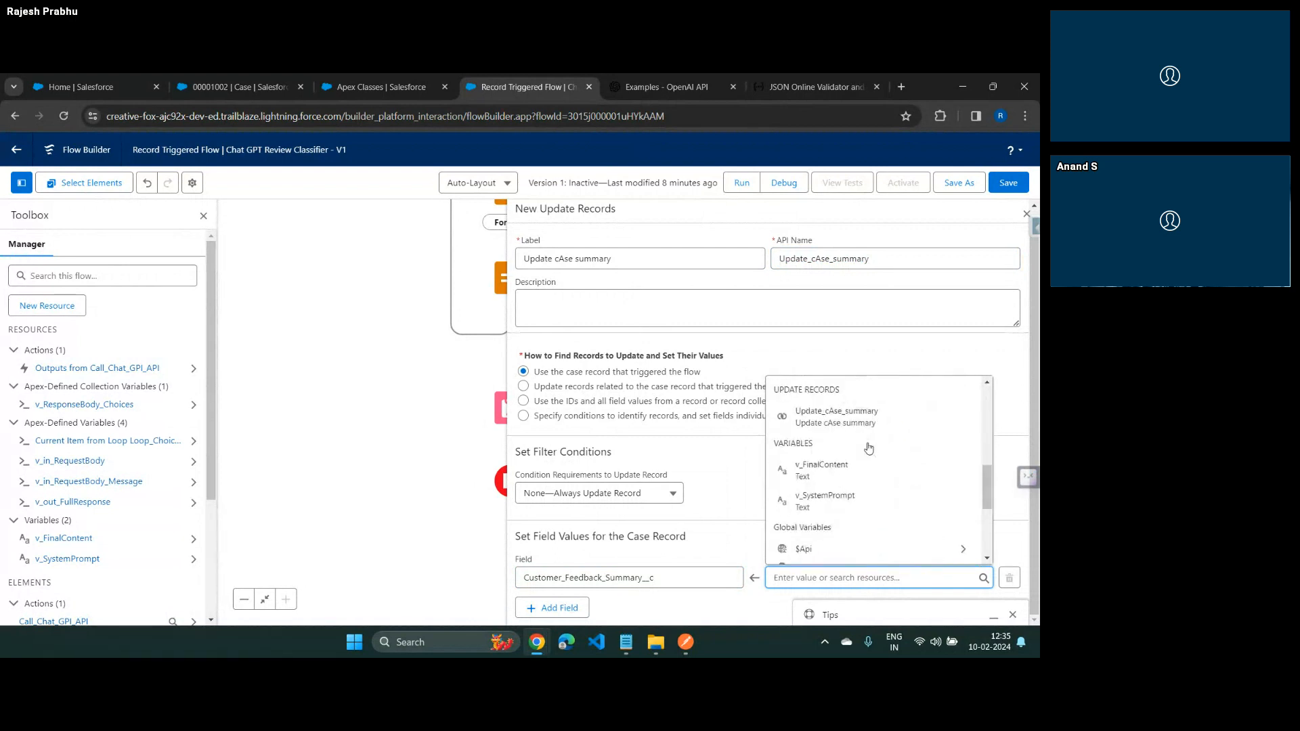
click(864, 469)
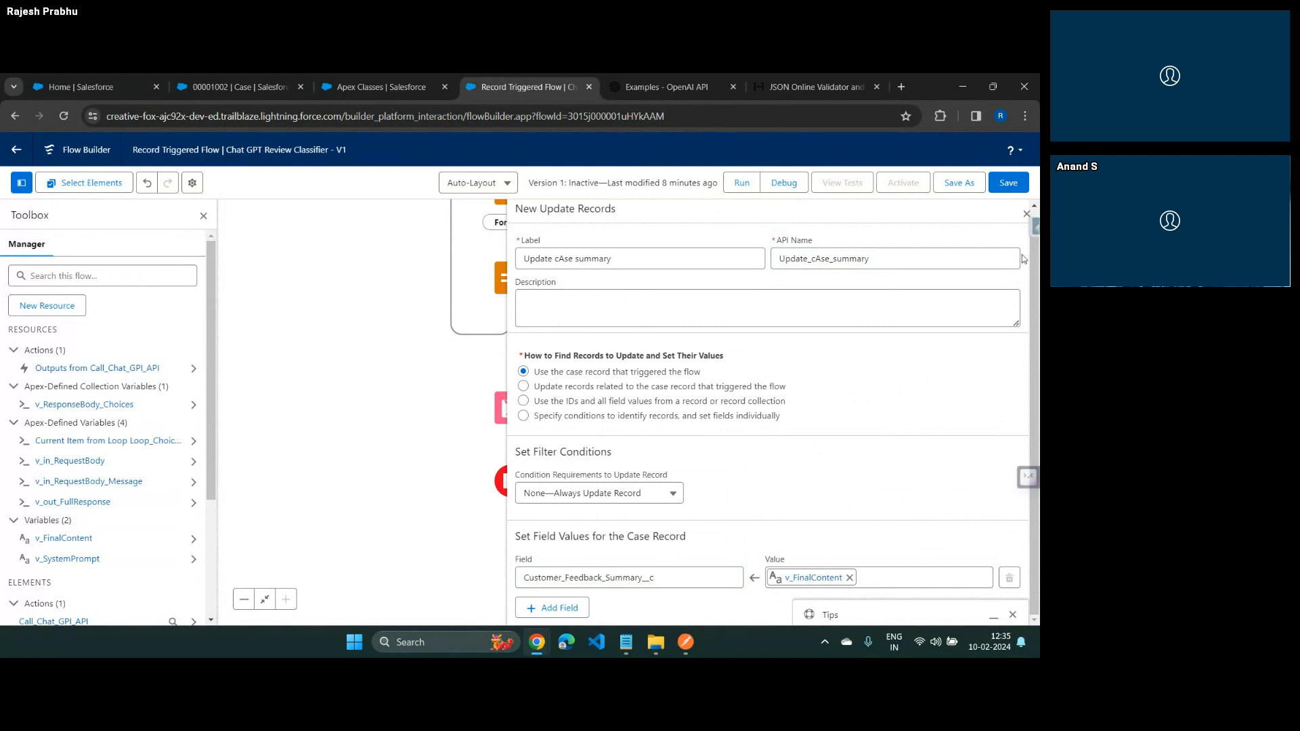
click(1026, 215)
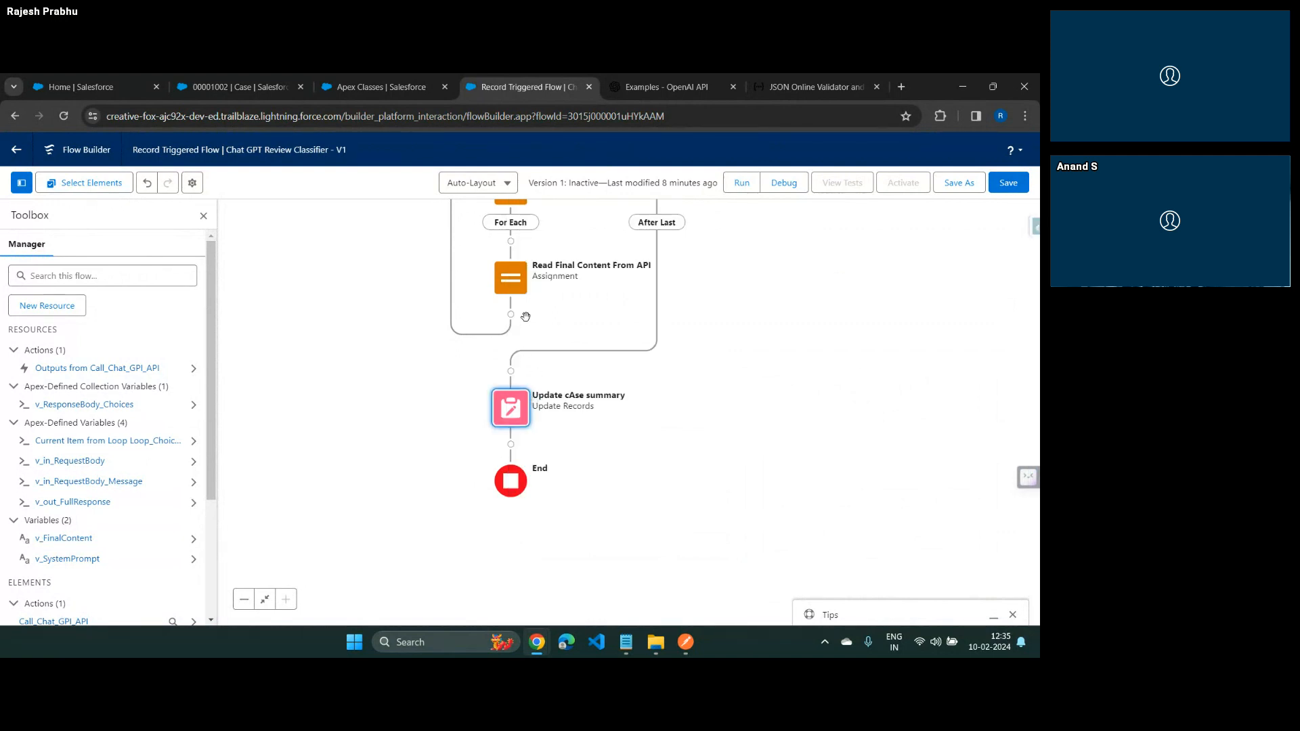
click(1007, 183)
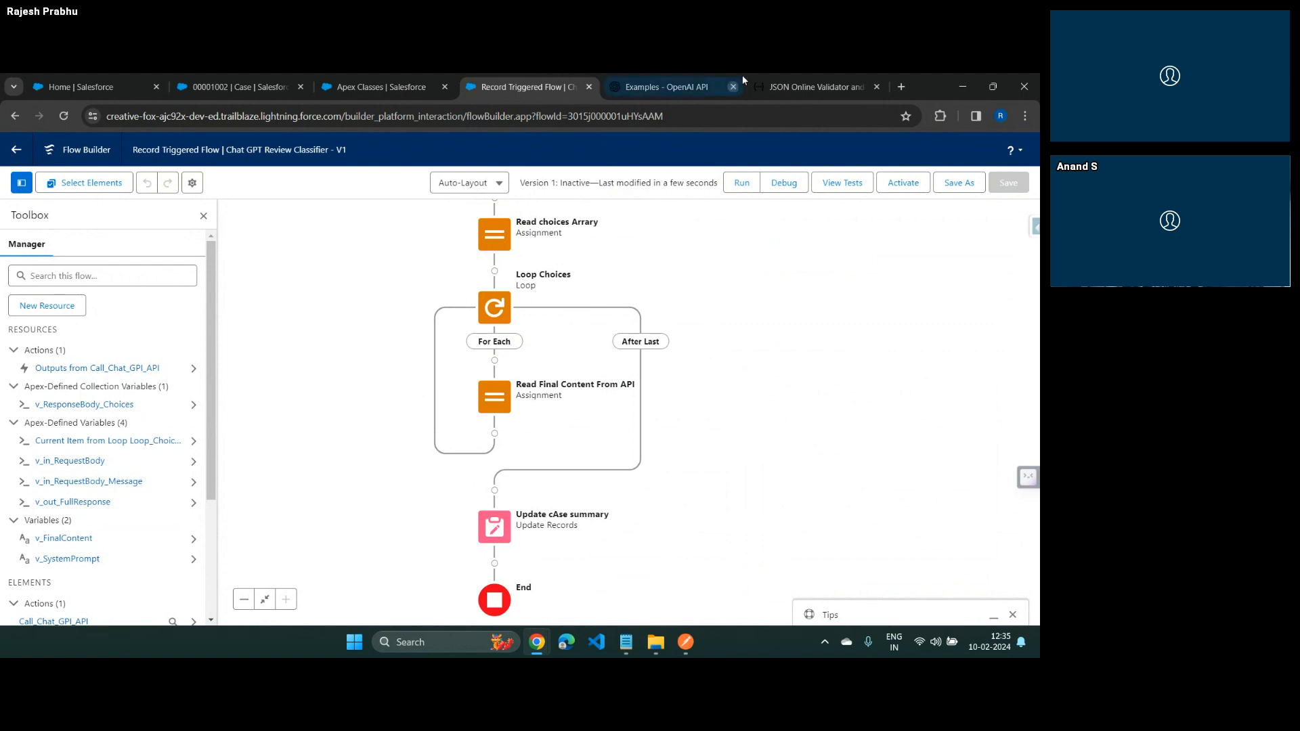
Highlight the message object and the whole choices array in the JSONLint response to review what the loop reads, and return to the flow
click(767, 80)
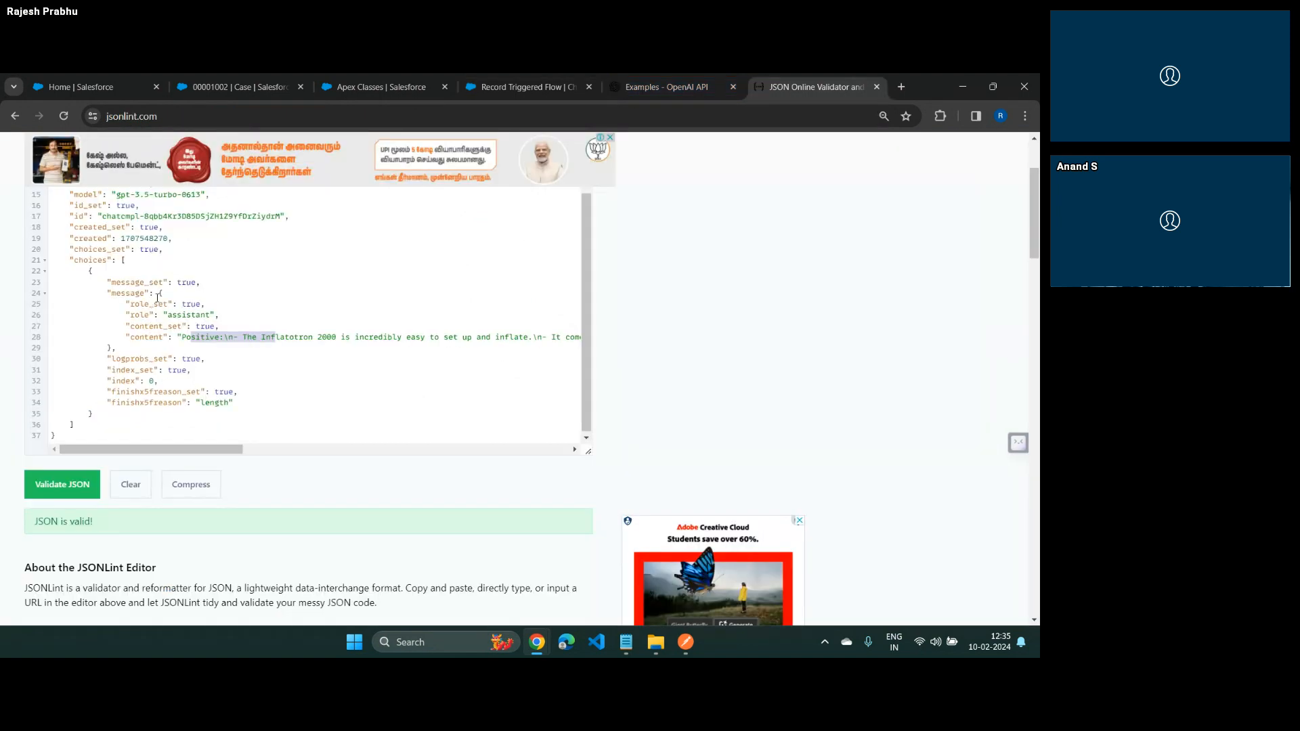
drag(133, 310, 116, 347)
drag(126, 260, 129, 412)
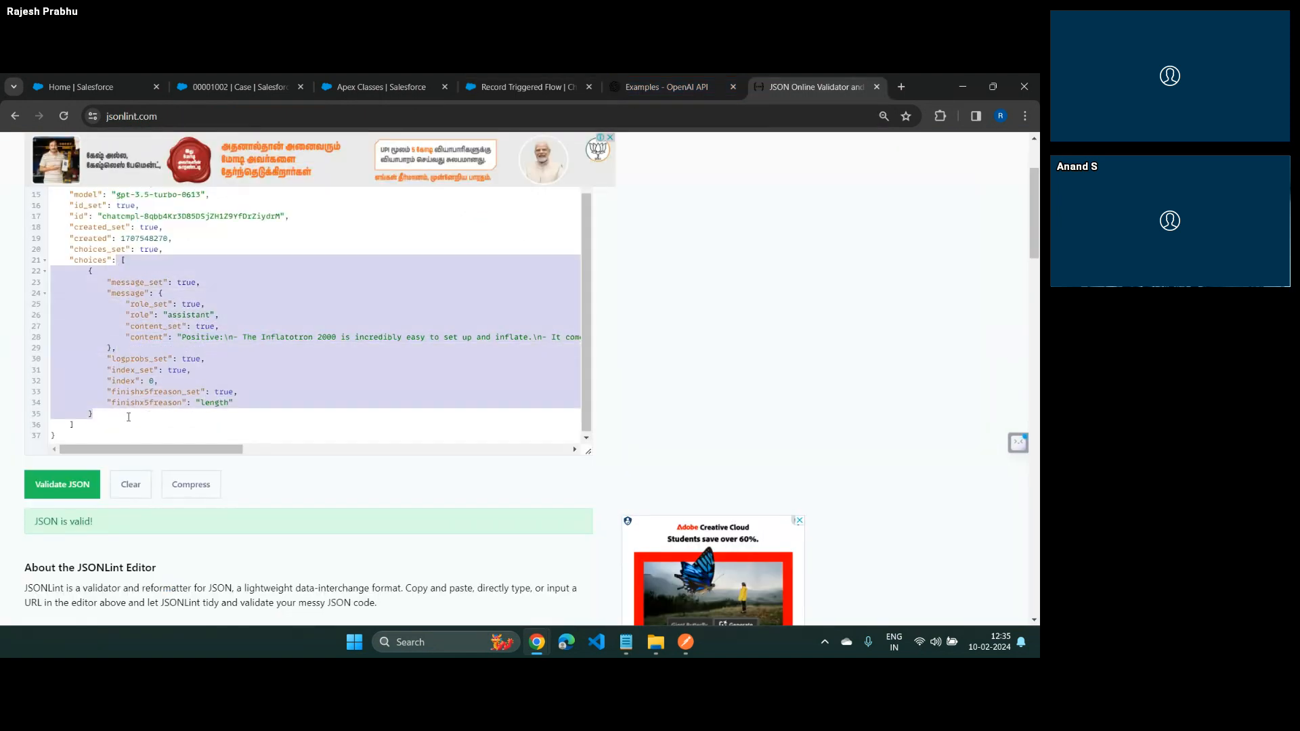
click(499, 89)
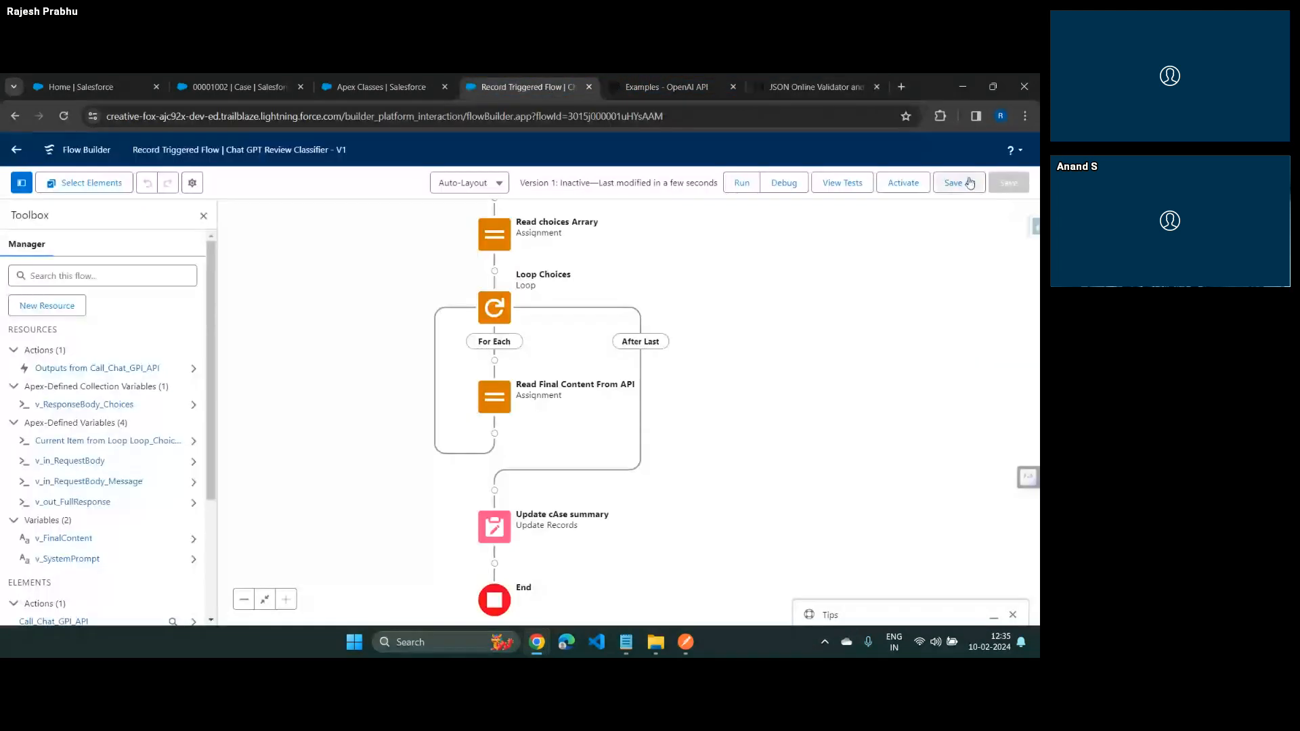
Activate the flow and configure a Run Asynchronously debug run that skips start condition requirements, using the GC5060 electrical wiring case as triggering record
click(904, 183)
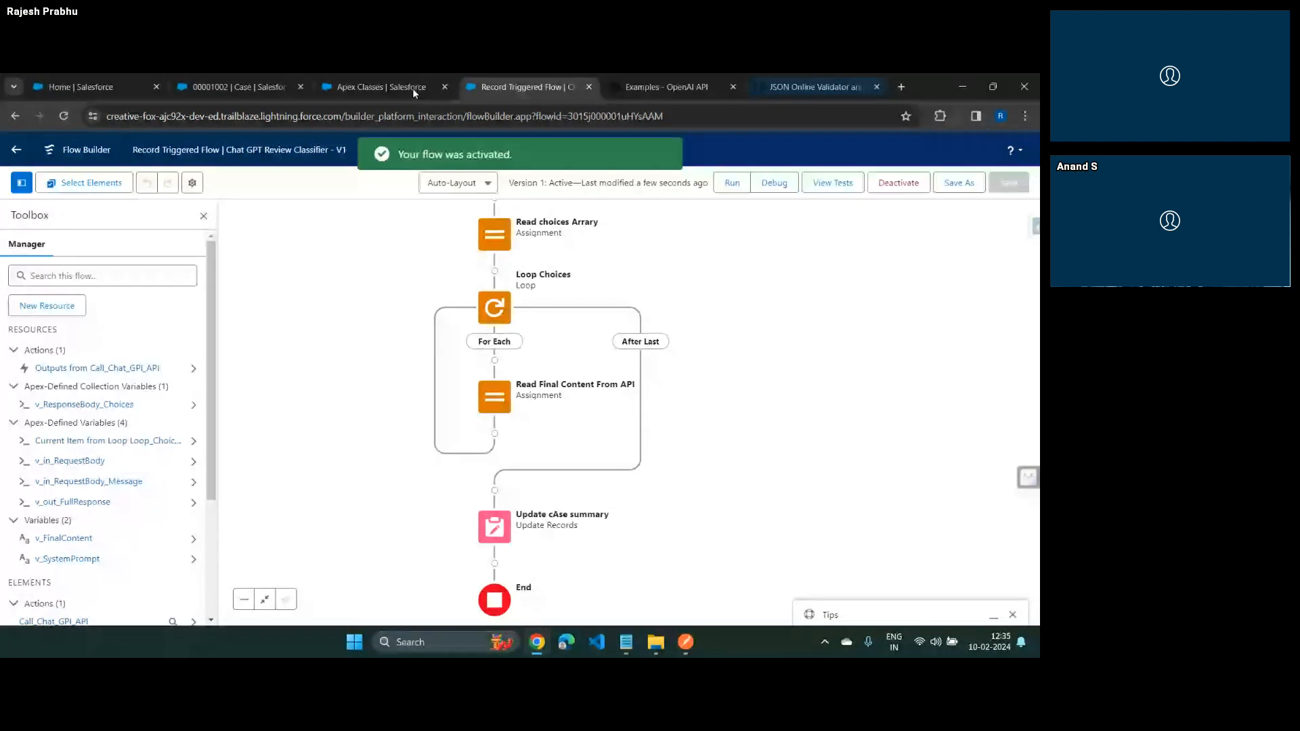
click(776, 183)
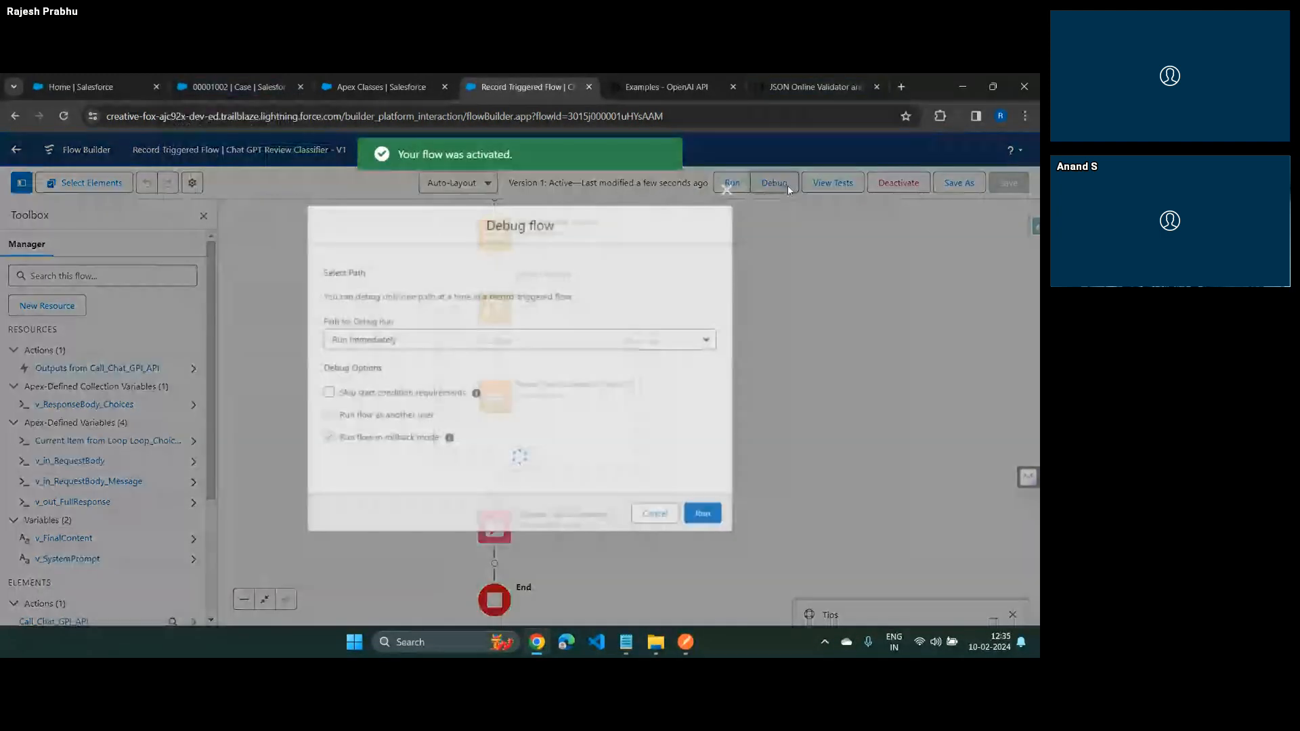
click(415, 301)
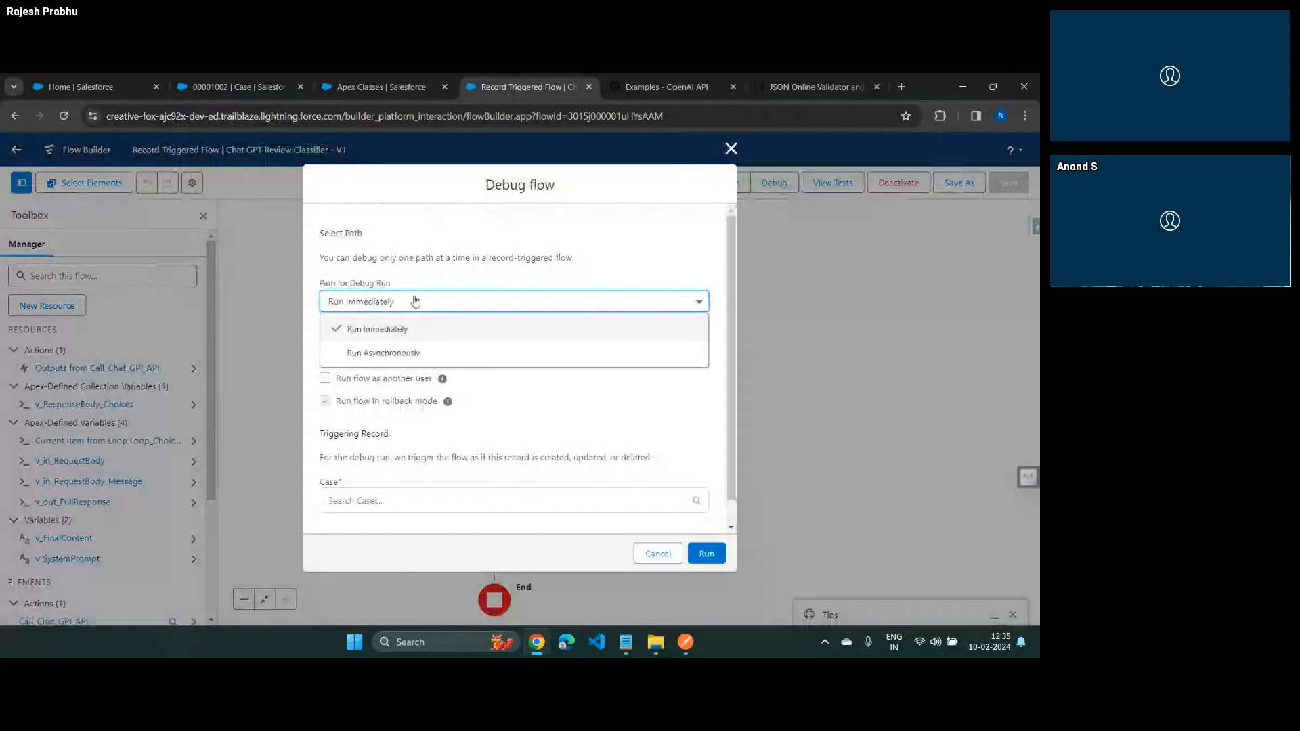
click(366, 354)
click(325, 356)
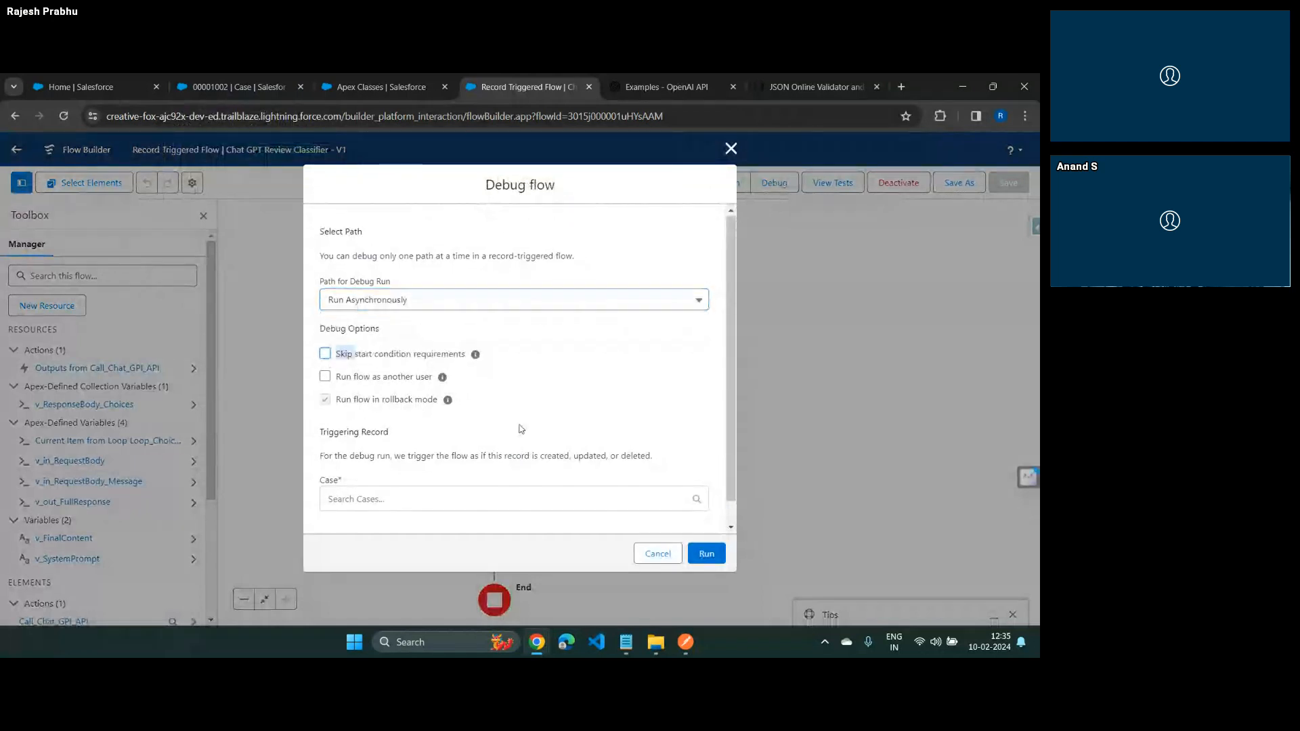
scroll(325, 356, down, 1)
click(479, 479)
click(380, 501)
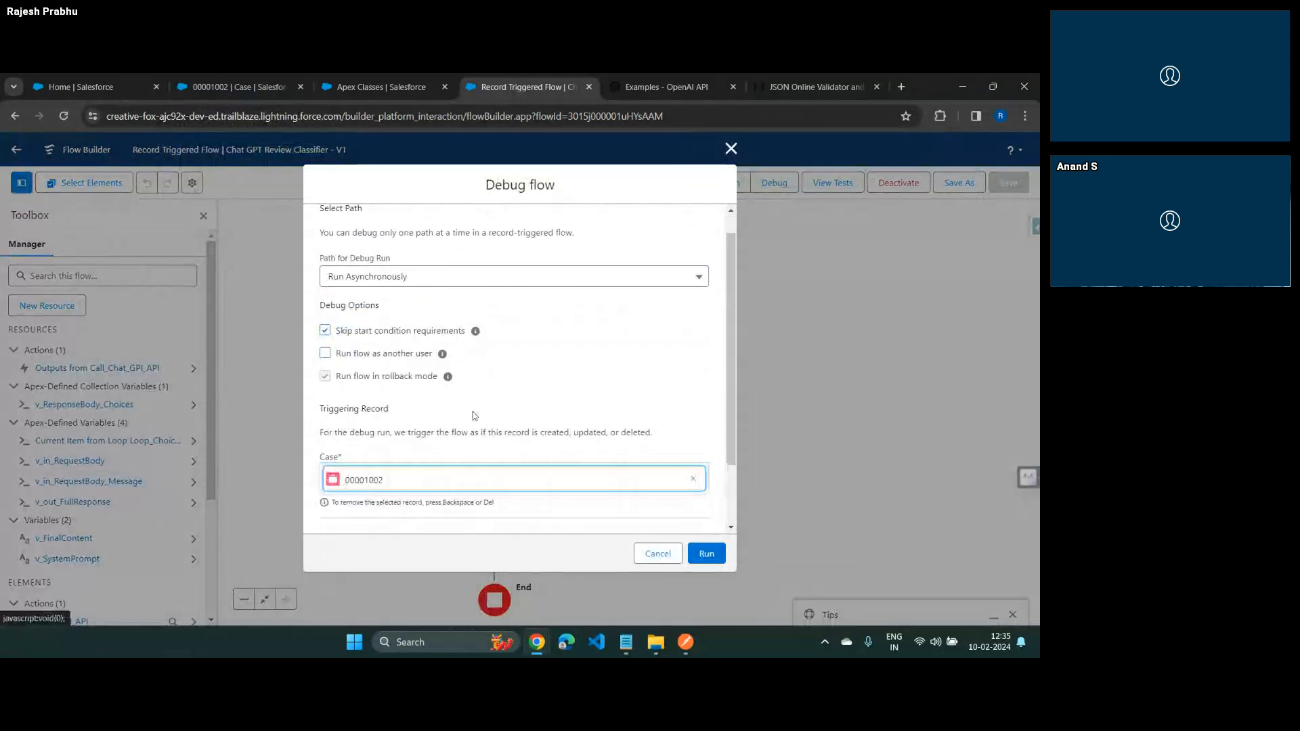
Fill the debug record's Customer Feeback field with the Inflatotron 2000 review copied from Postman, run the debug, and check its details
scroll(478, 413, down, 5)
scroll(481, 413, down, 10)
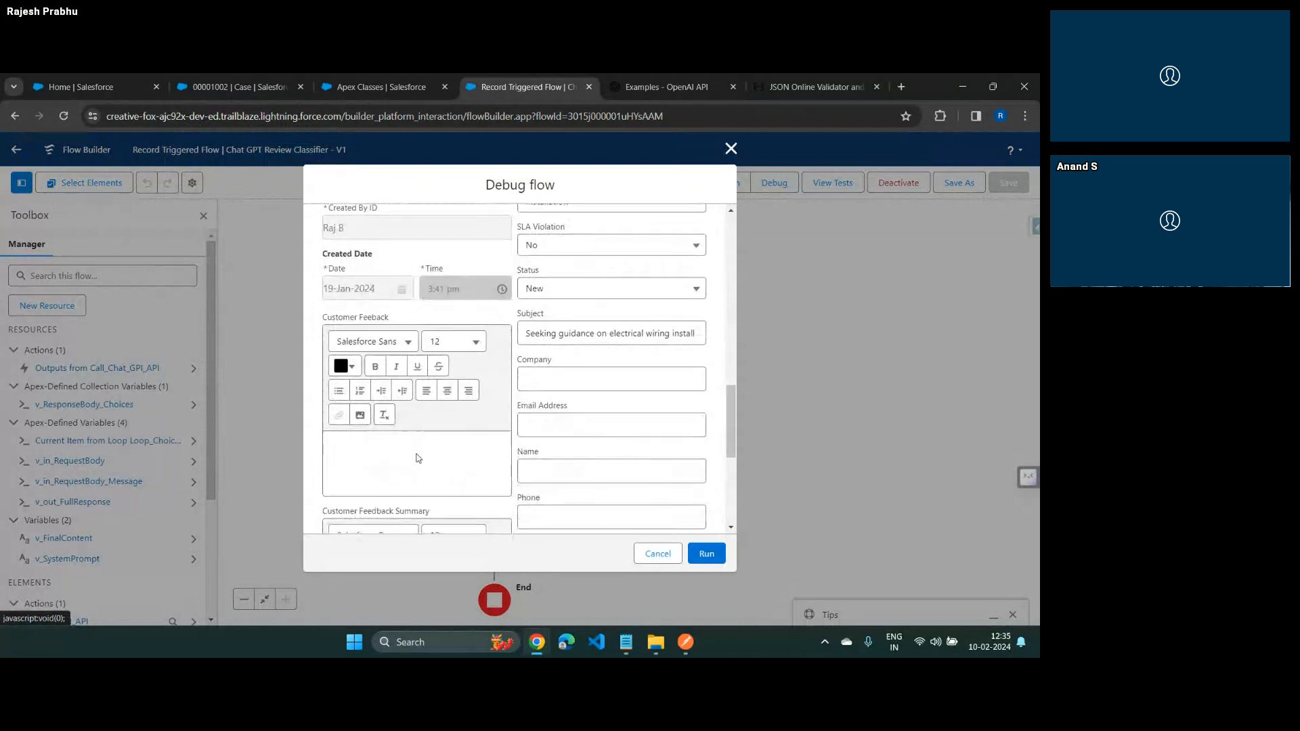
key(alt+Tab)
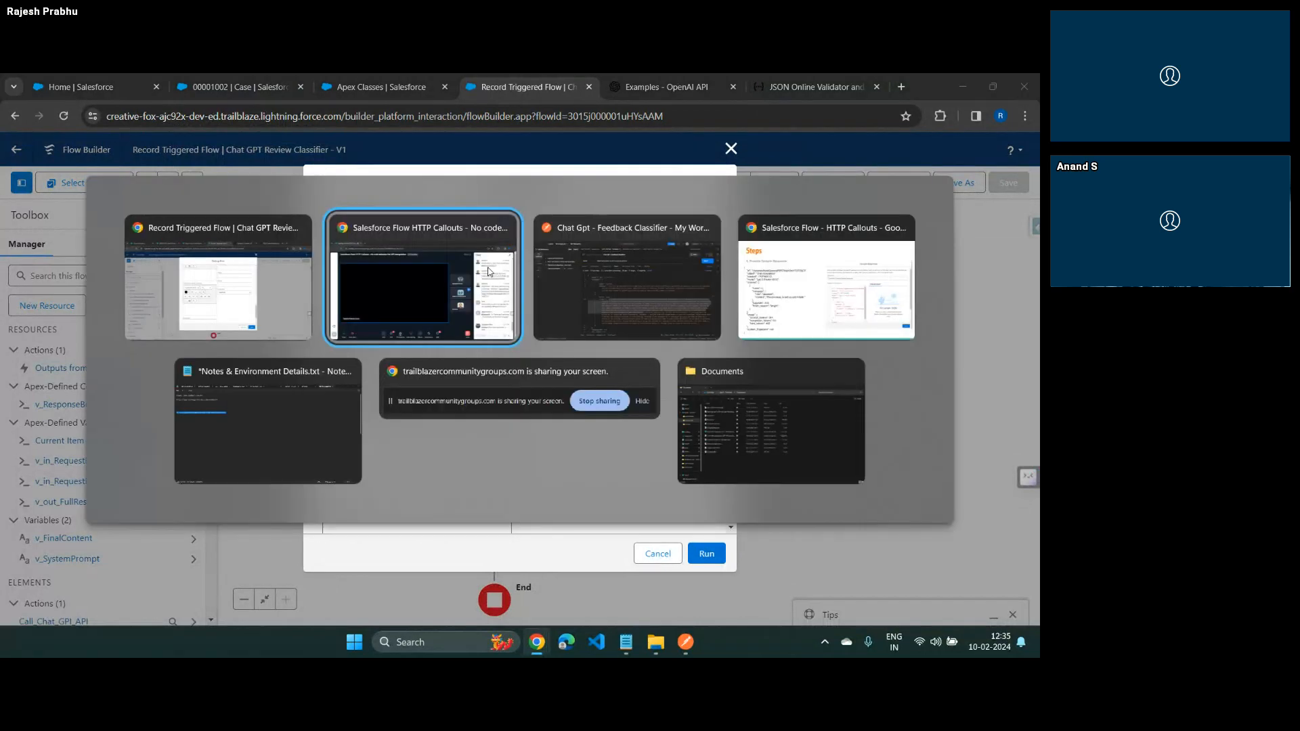
key(alt+Tab)
key(ctrl+c)
key(alt+Tab)
key(ctrl+v)
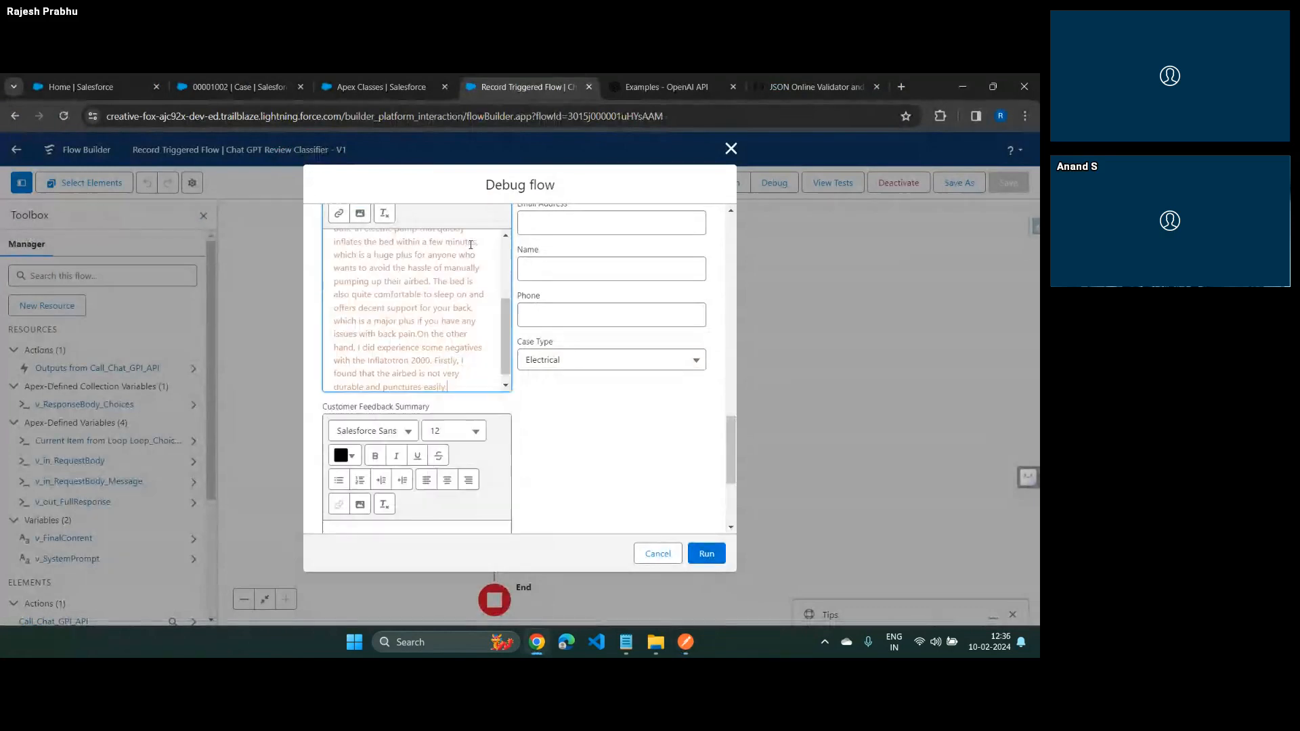
click(703, 553)
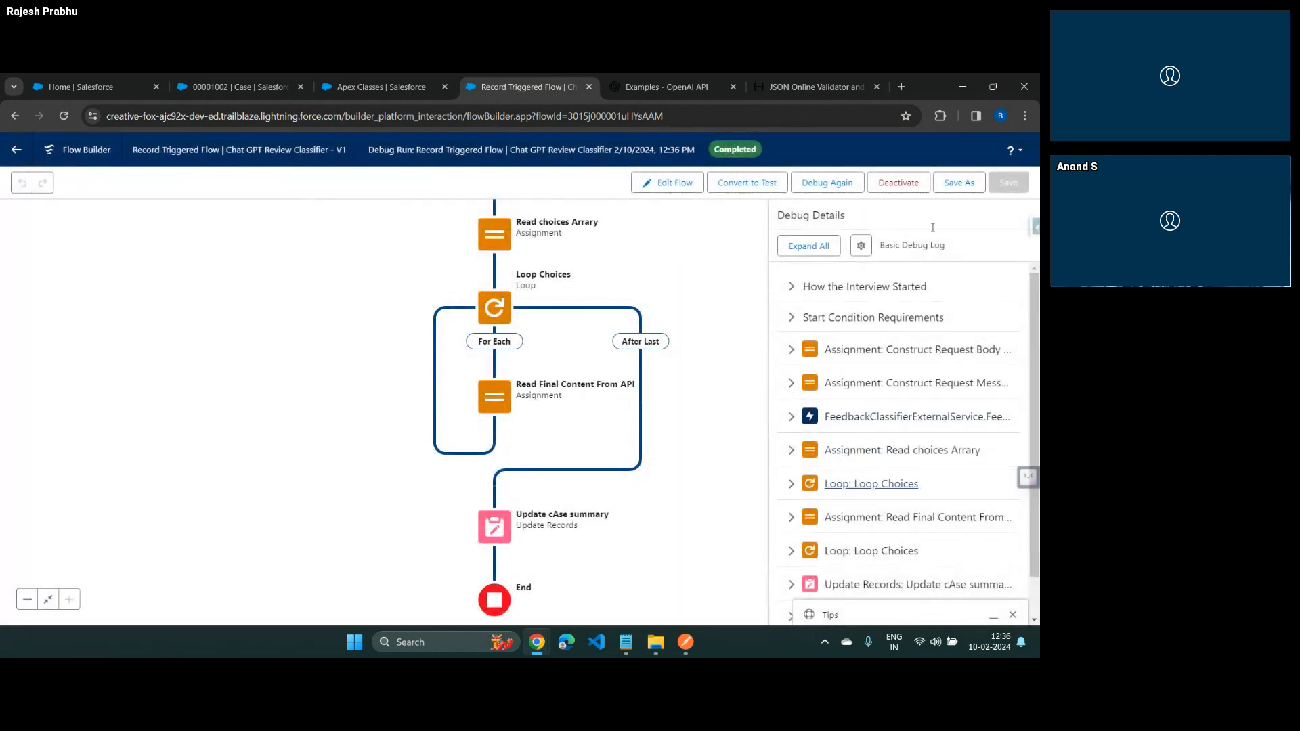
scroll(914, 555, down, 1)
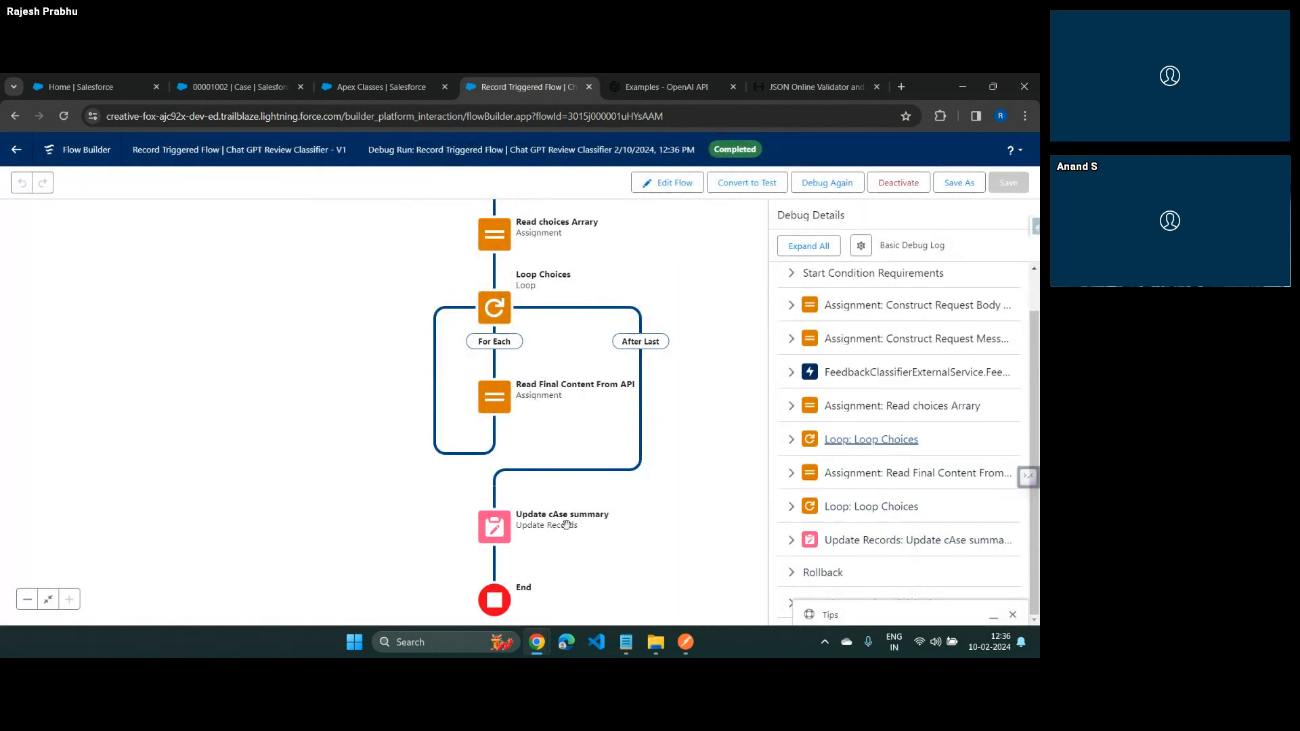
Open the GC5060 electrical wiring case from the Recently Viewed cases and set its Status to Closed
click(242, 86)
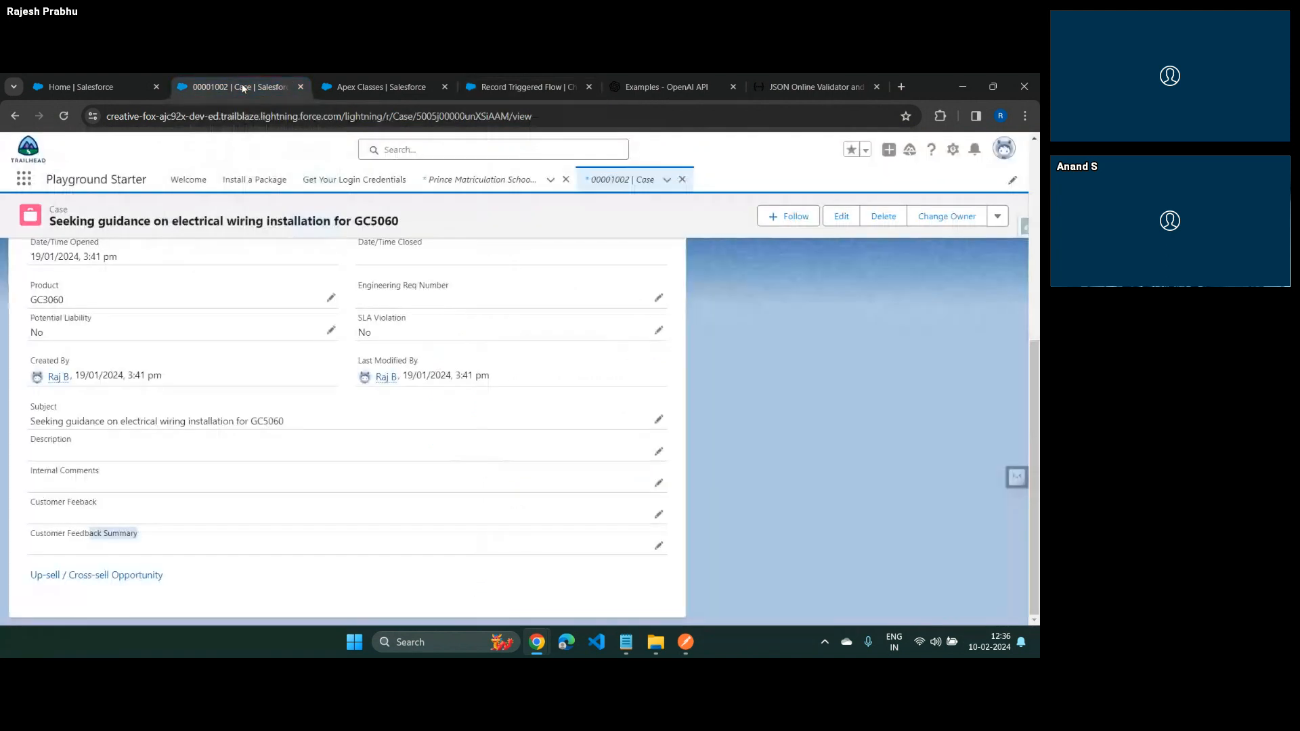
click(625, 176)
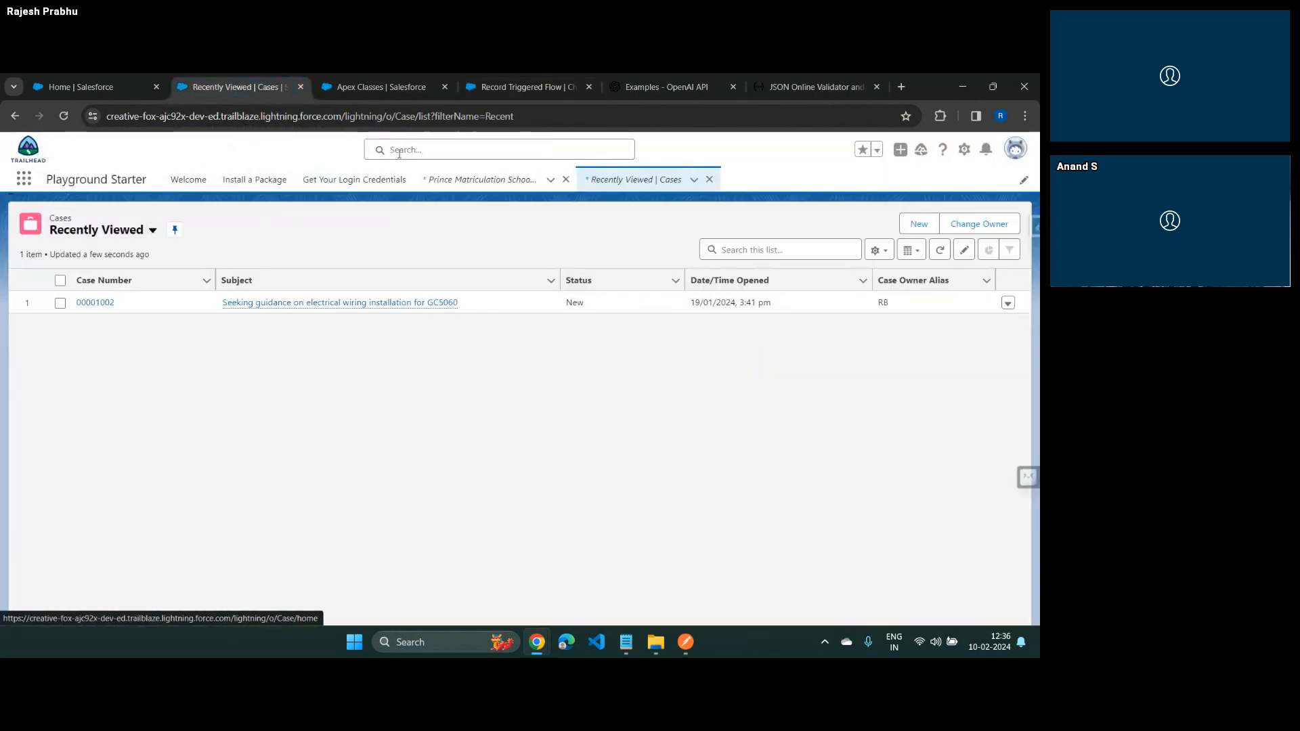
click(105, 306)
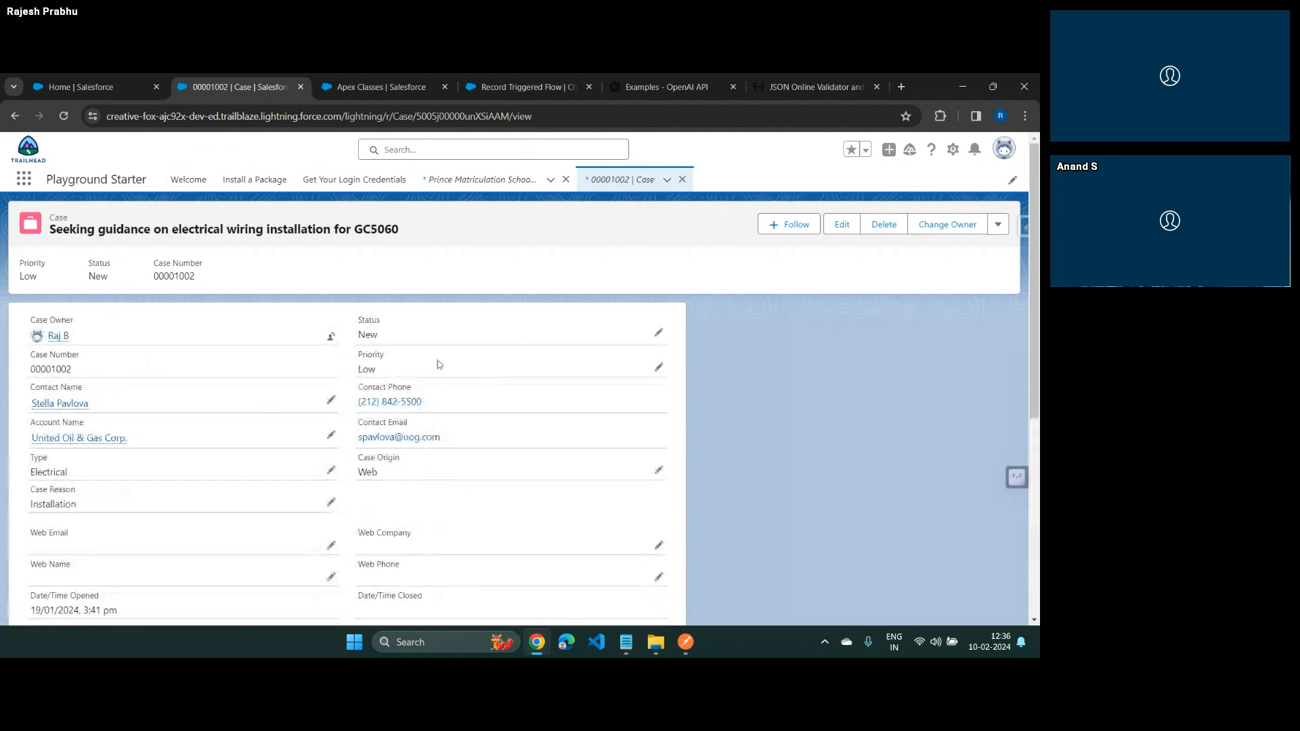
click(657, 334)
click(482, 368)
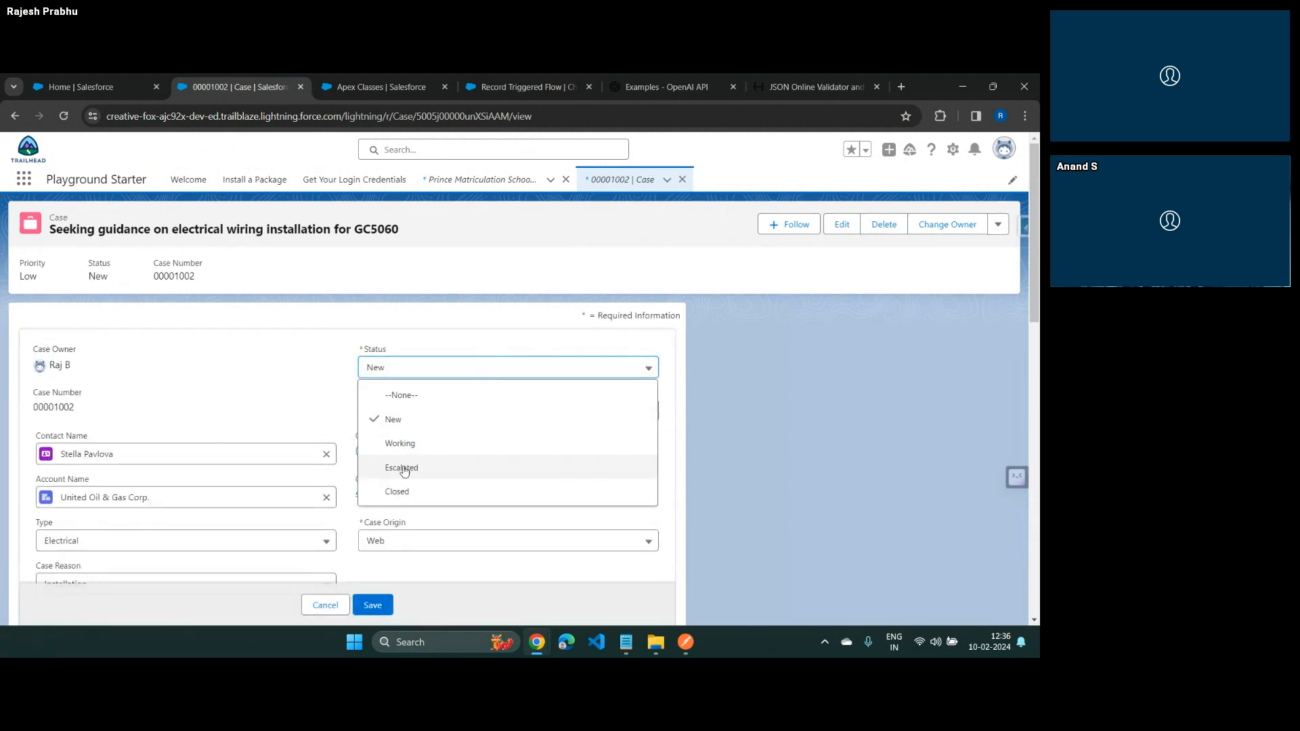
click(404, 490)
Paste the Inflatotron 2000 review from the Postman request into the case's Description
scroll(404, 490, down, 10)
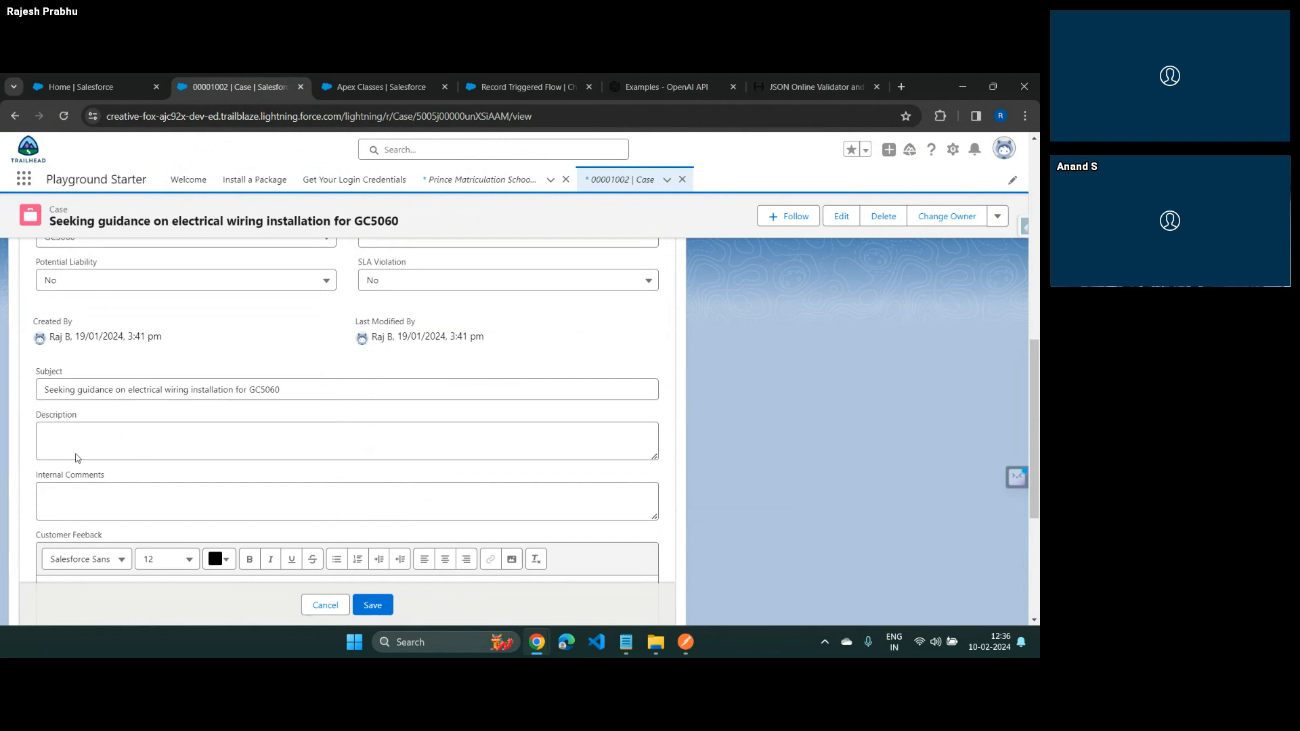
click(117, 437)
key(alt+Tab)
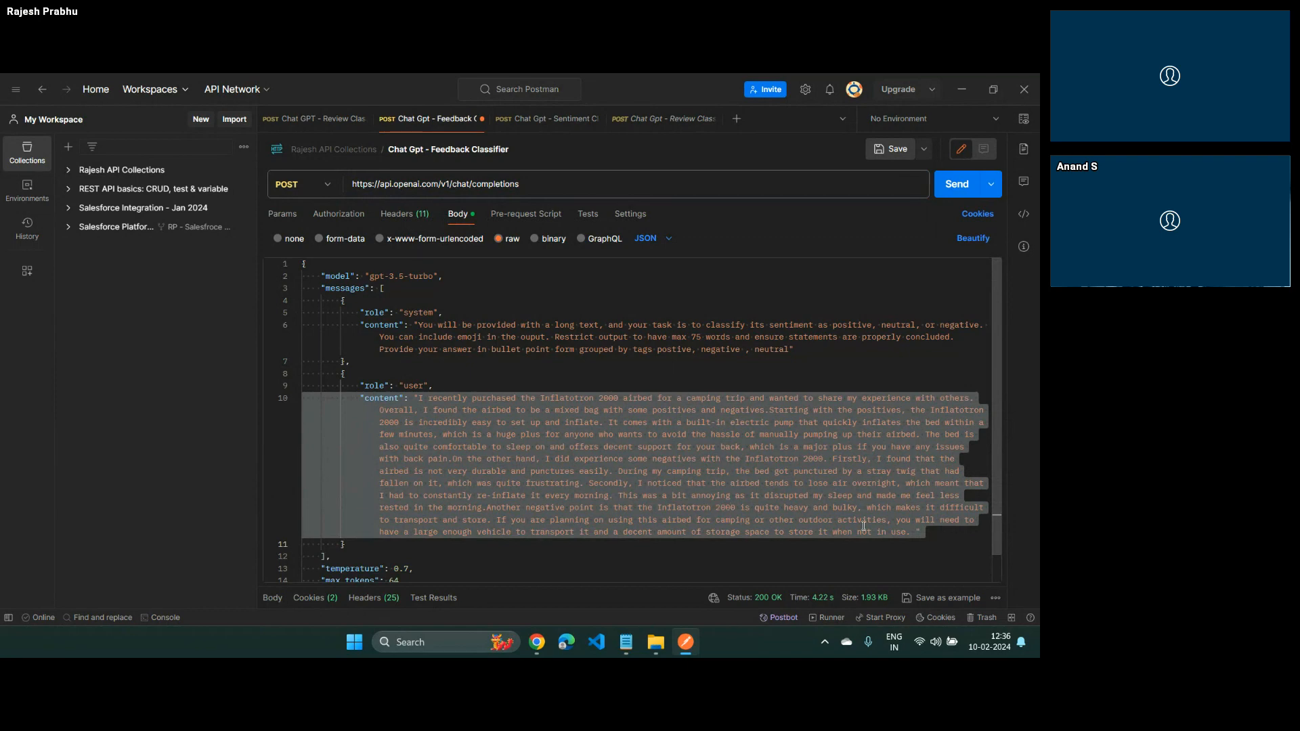
key(alt+Tab)
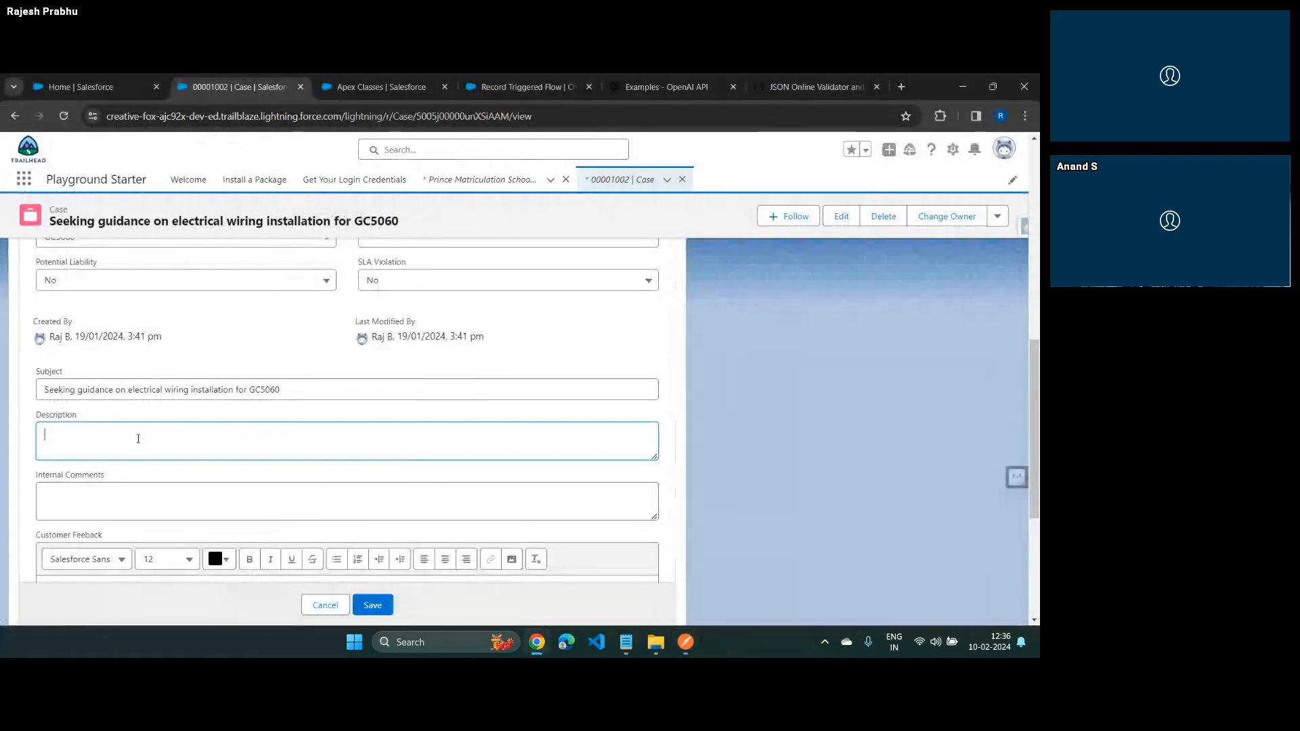
key(ctrl+v)
scroll(177, 445, up, 5)
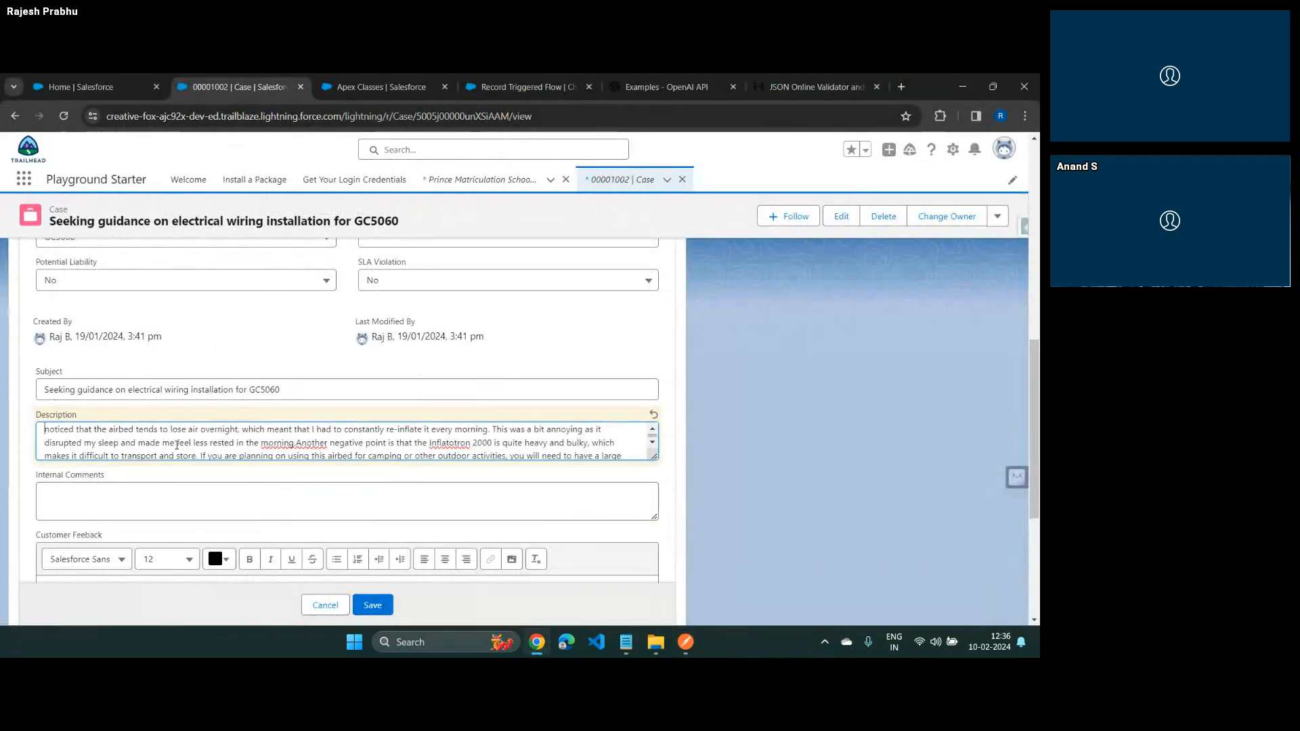
scroll(176, 445, down, 5)
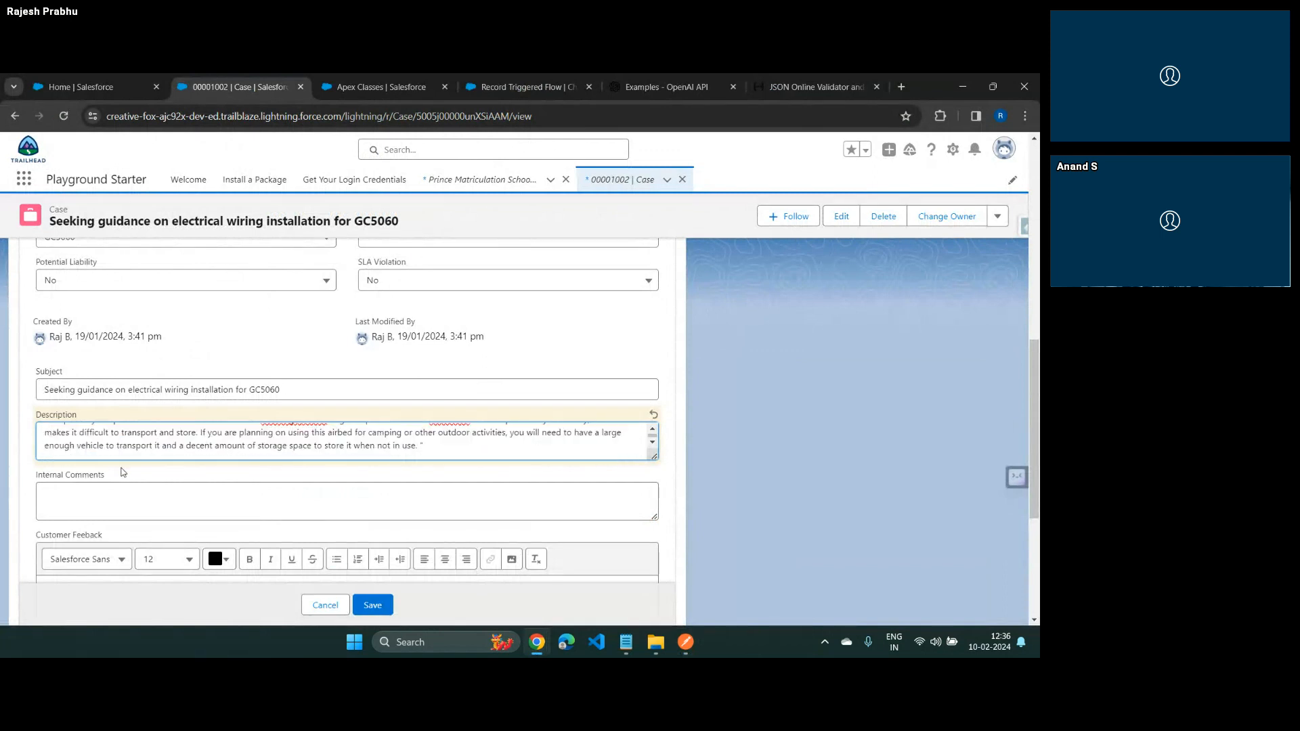
scroll(187, 504, down, 1)
scroll(186, 504, down, 3)
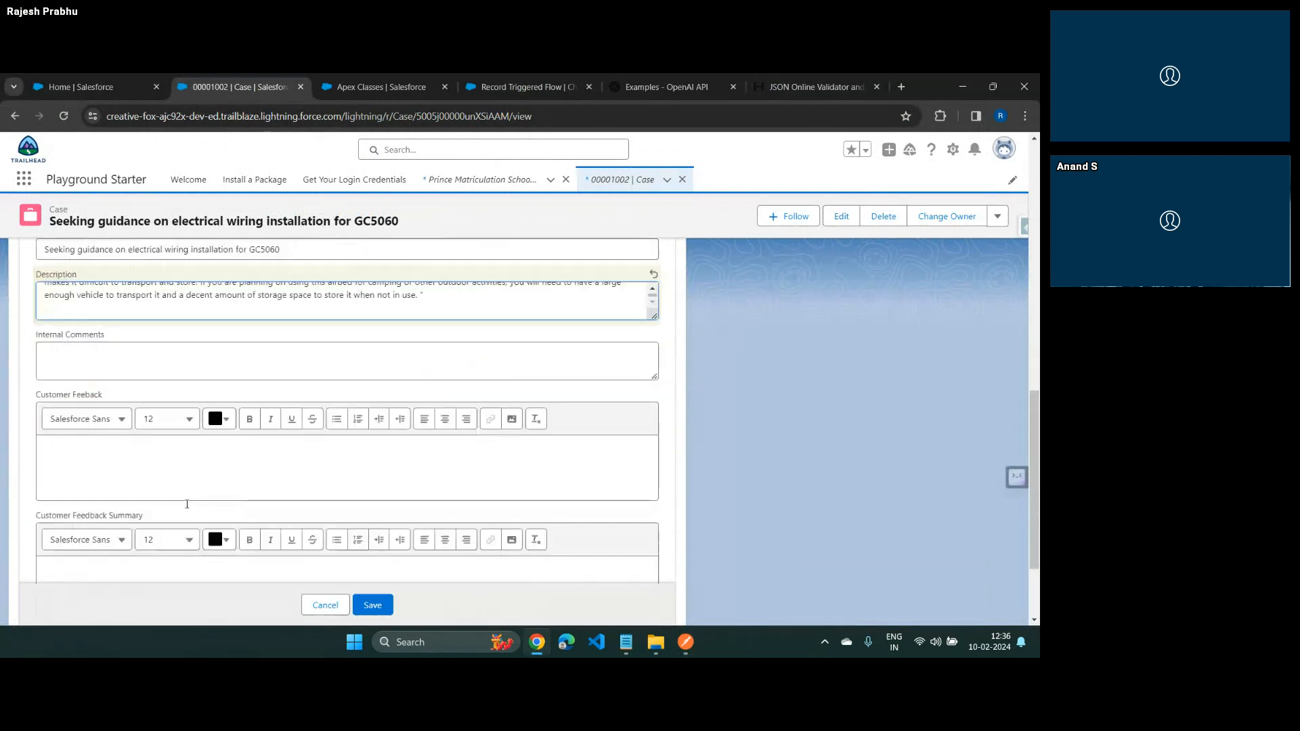
Move the whole review text from Description to the Customer Feeback field, and save the case
scroll(187, 504, up, 2)
key(ctrl+a)
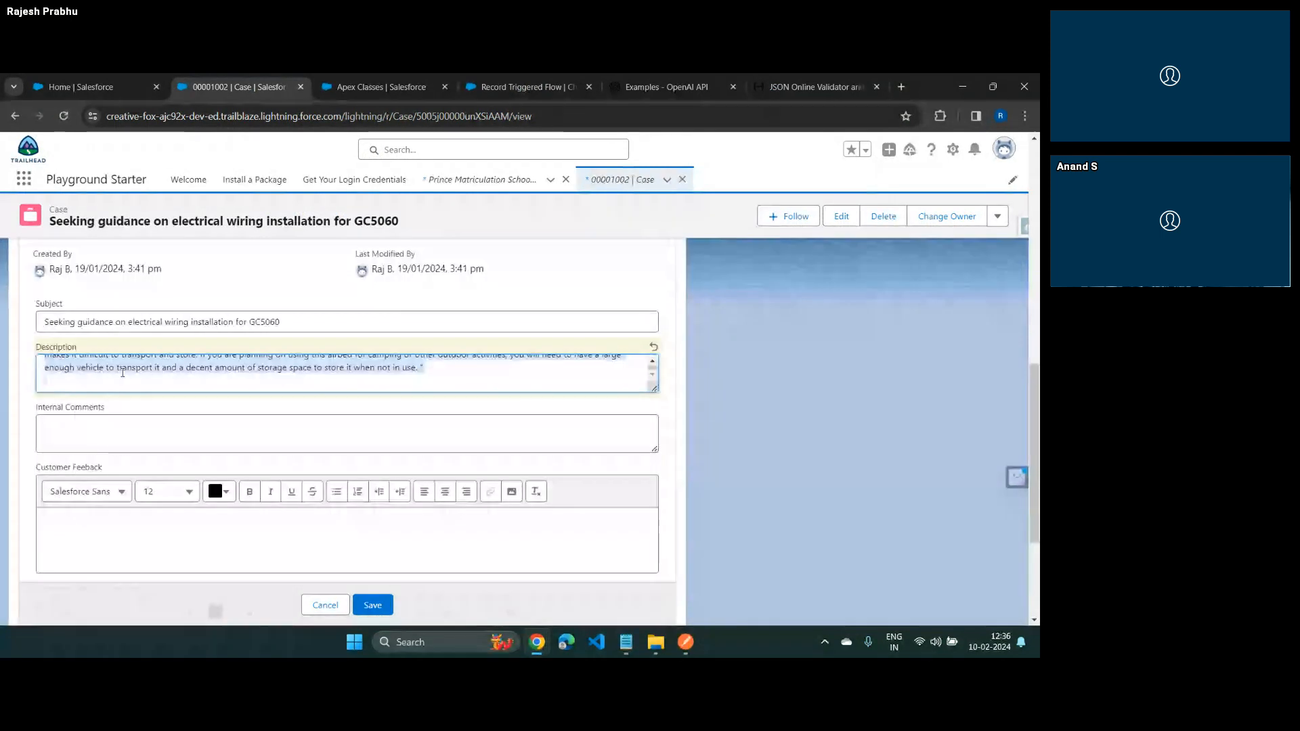
key(ctrl+x)
scroll(128, 472, down, 2)
click(119, 393)
key(ctrl+v)
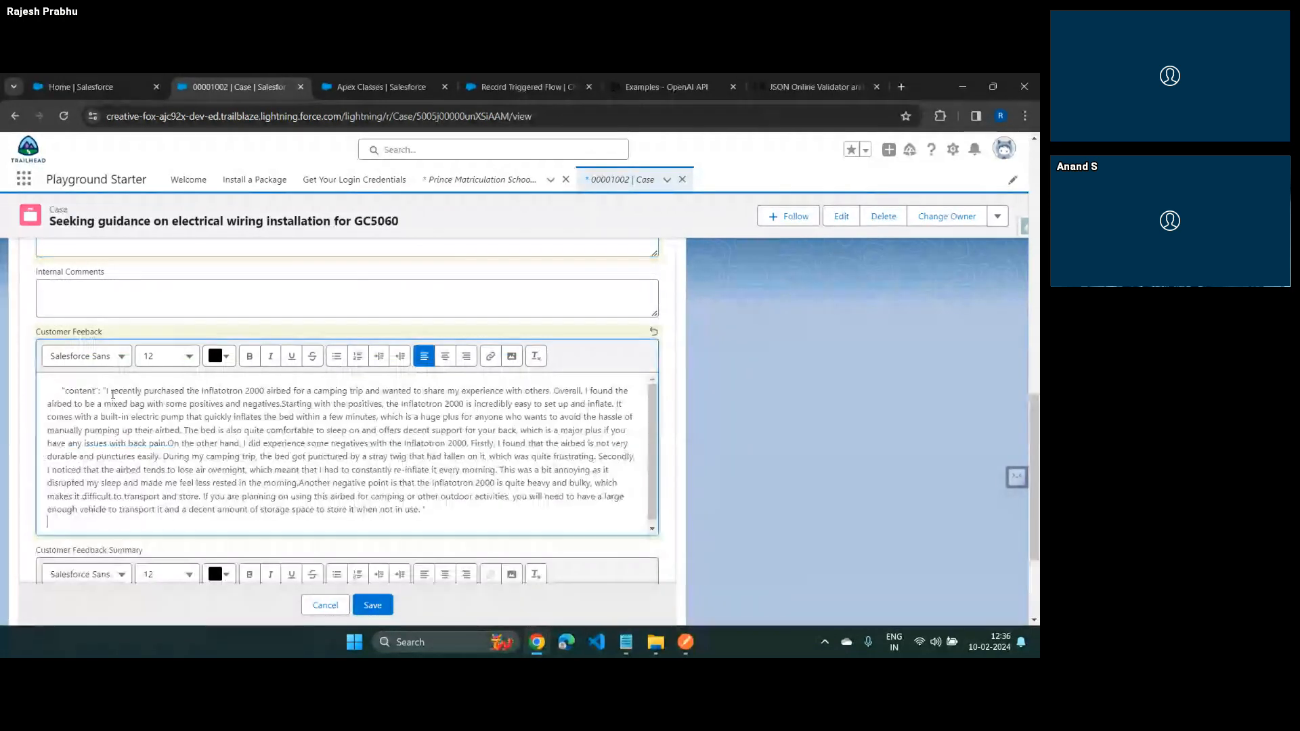
scroll(696, 537, down, 3)
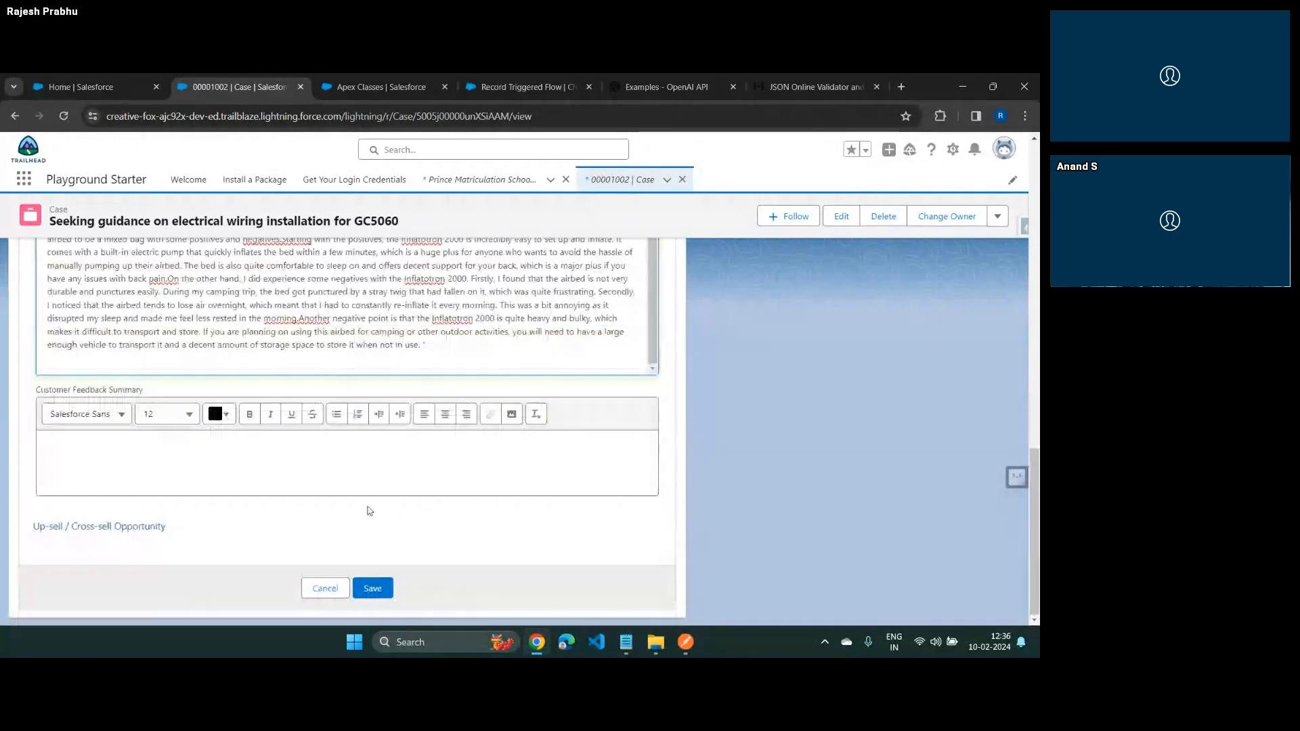
click(371, 586)
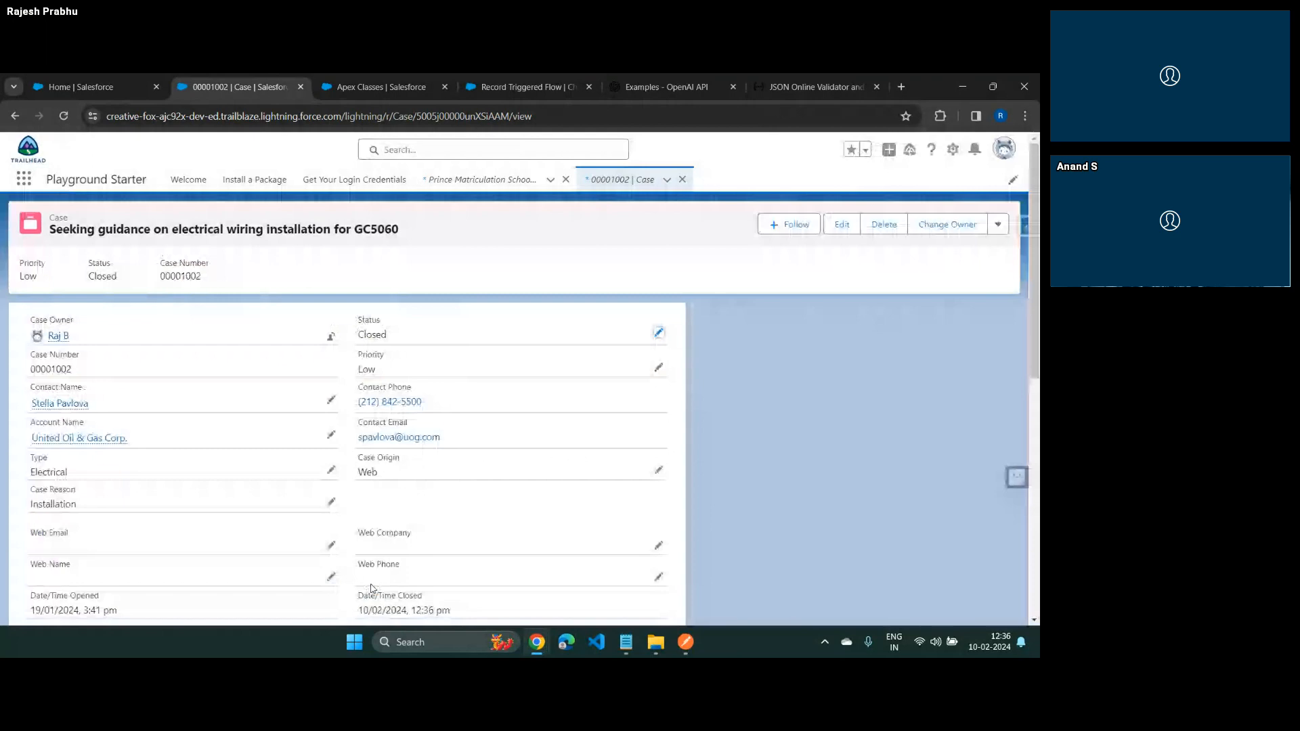
Check the saved case, reload it, and examine the Customer Feedback Summary text written by the flow
scroll(371, 501, down, 3)
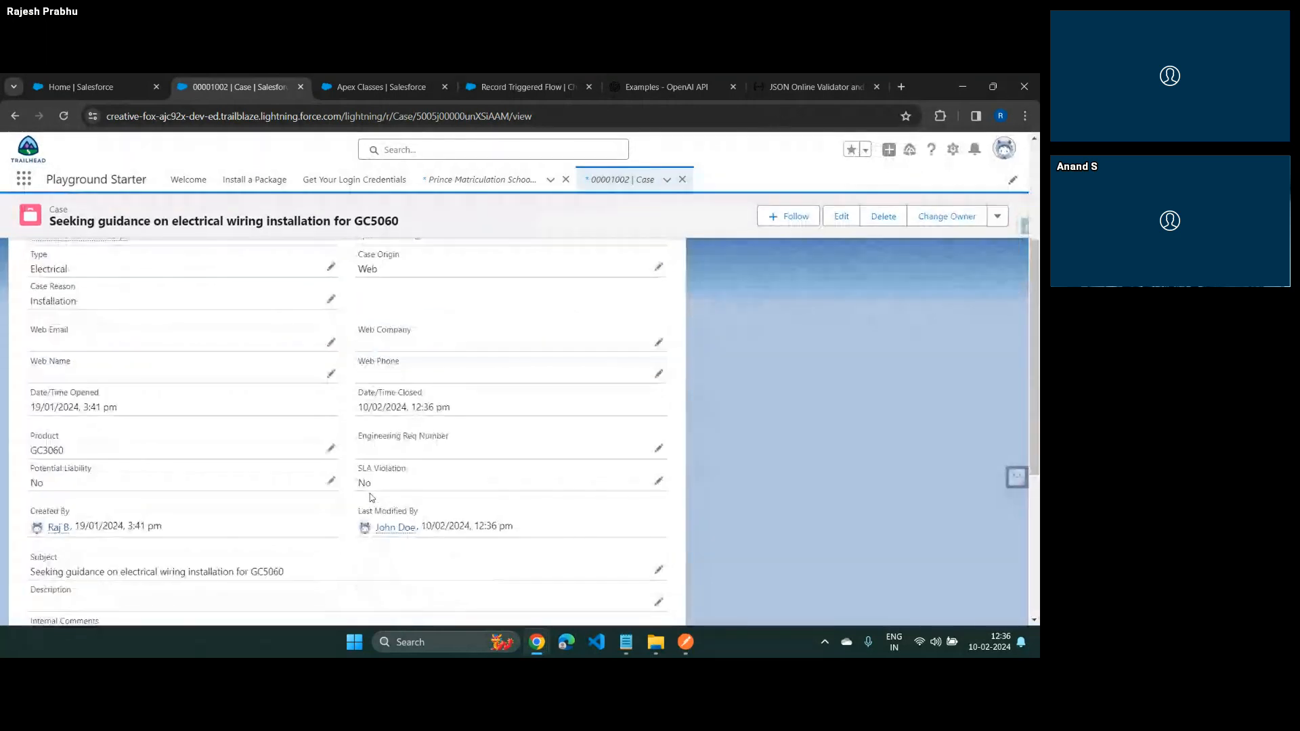
scroll(371, 498, down, 4)
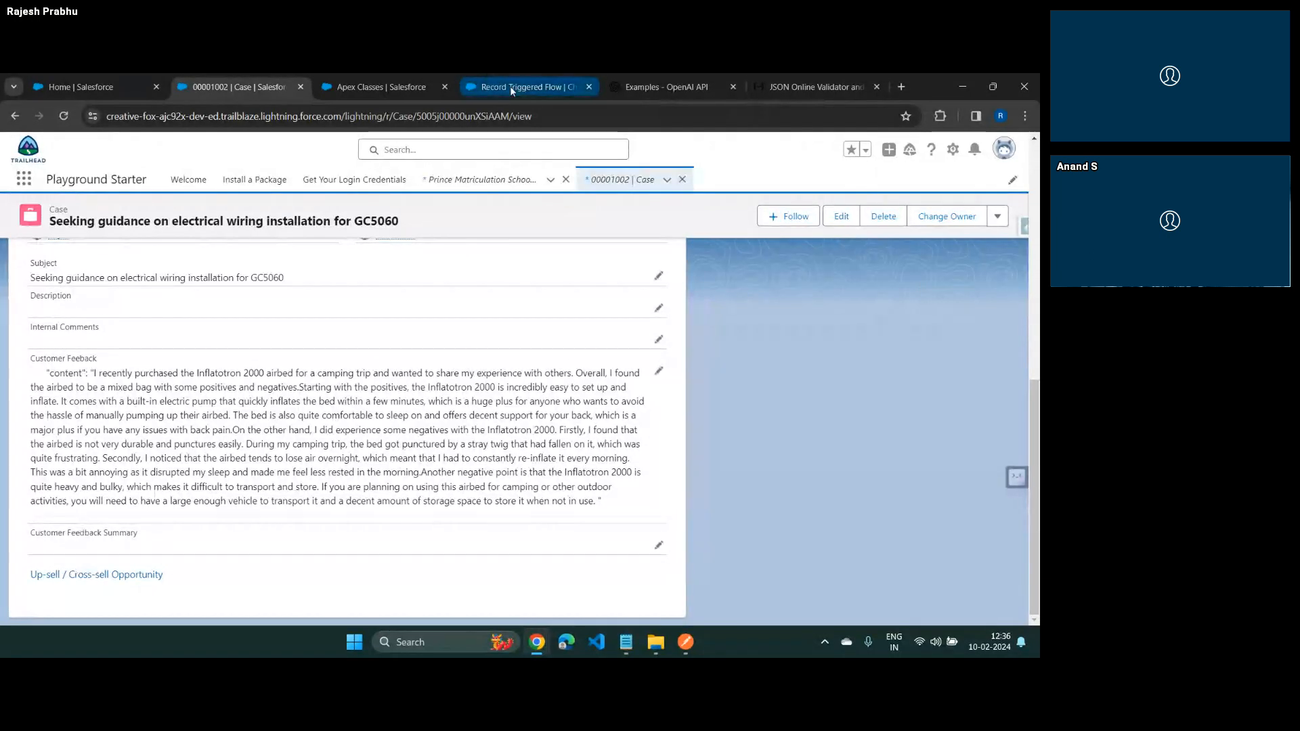
click(530, 89)
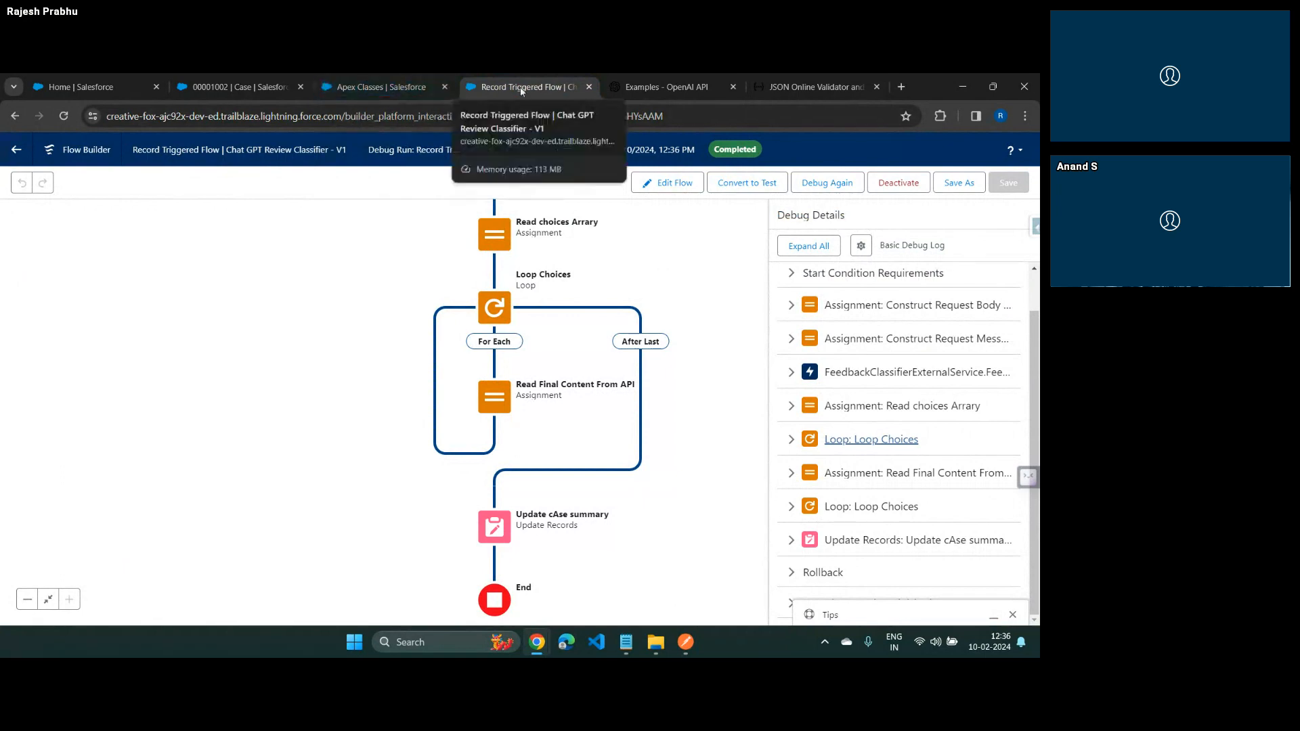
click(279, 90)
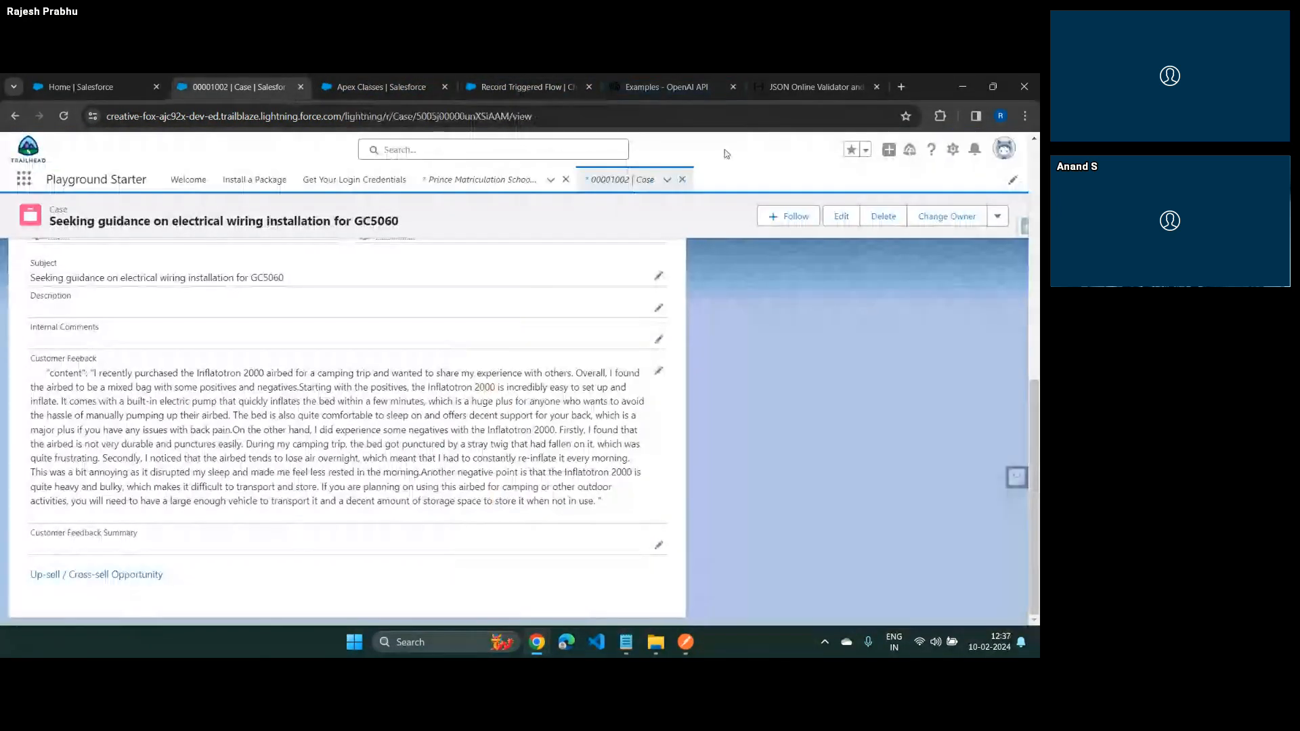
key(F5)
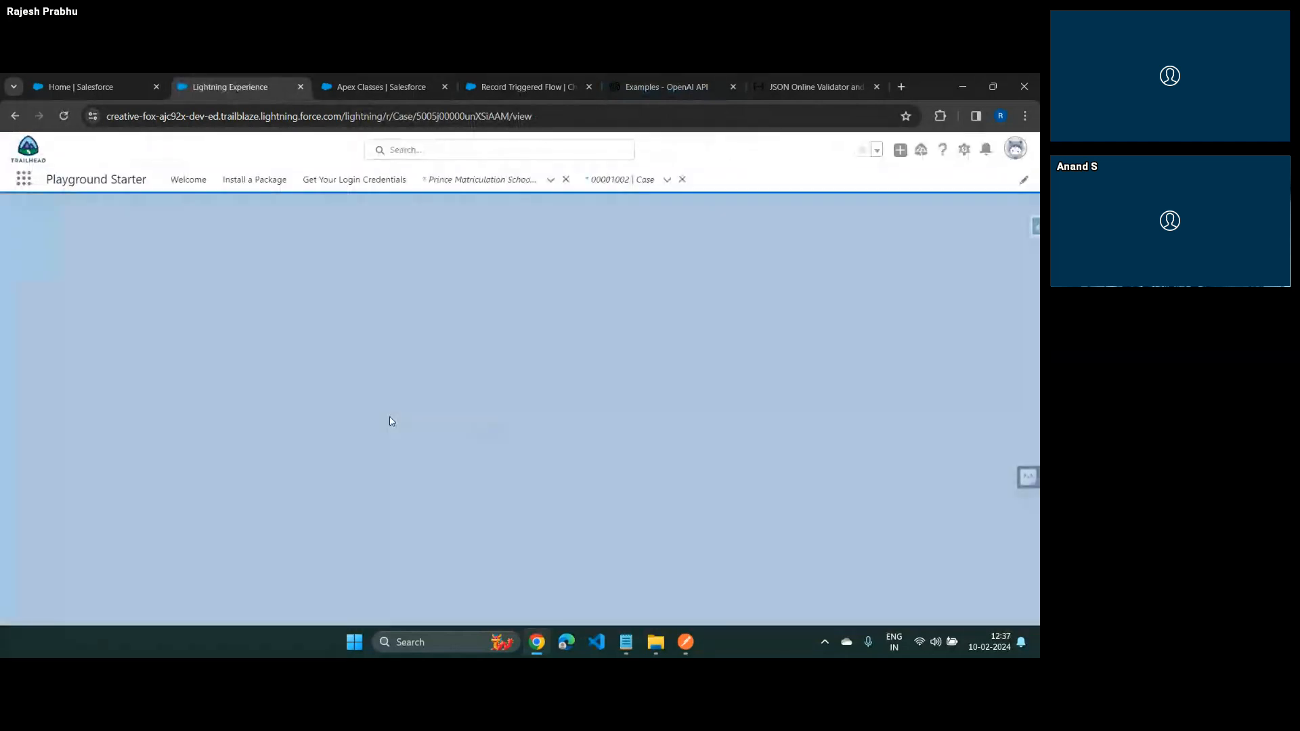
scroll(392, 421, down, 2)
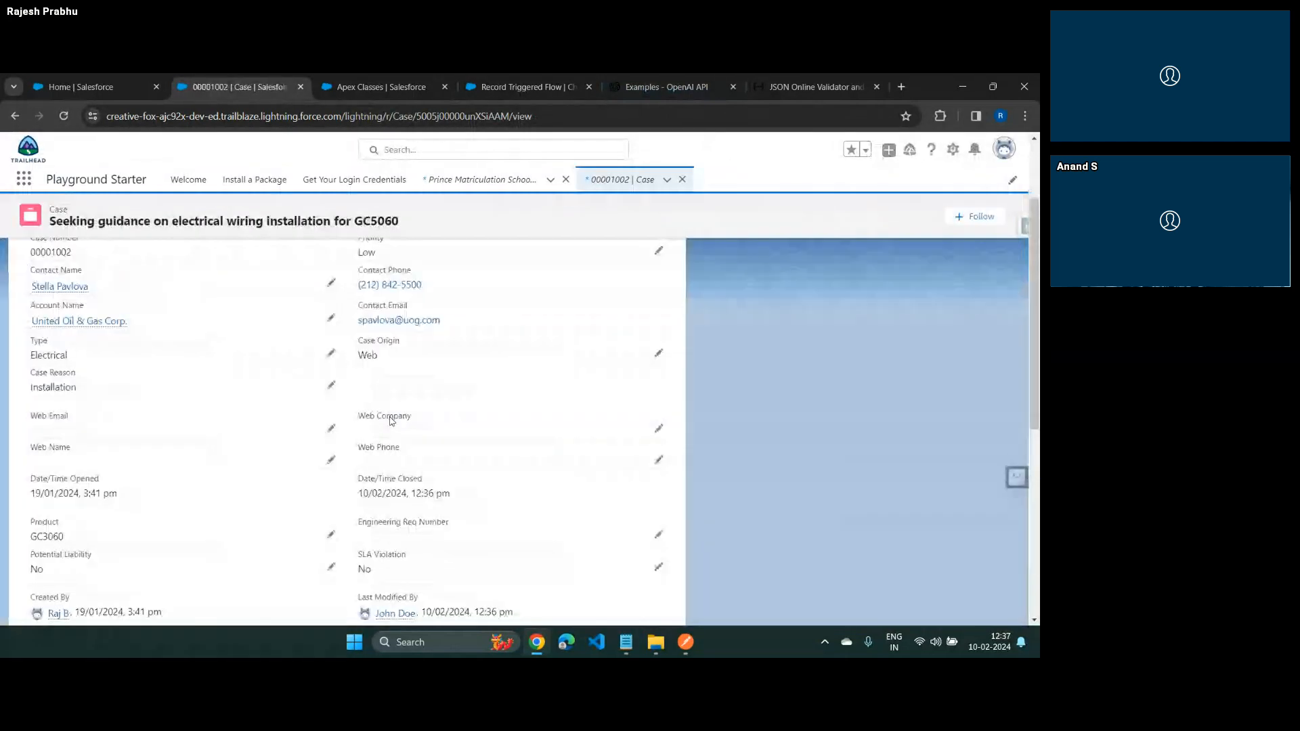
scroll(392, 422, down, 4)
scroll(392, 422, down, 2)
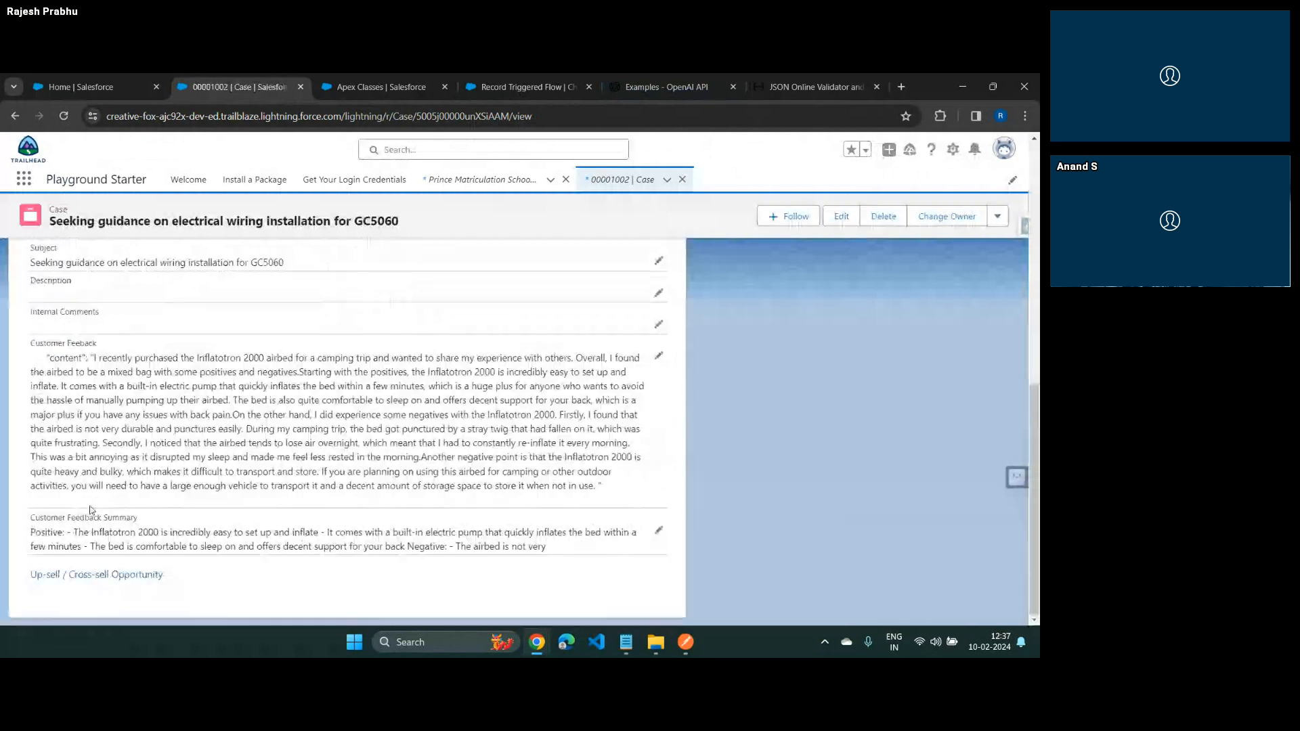
drag(72, 532, 569, 562)
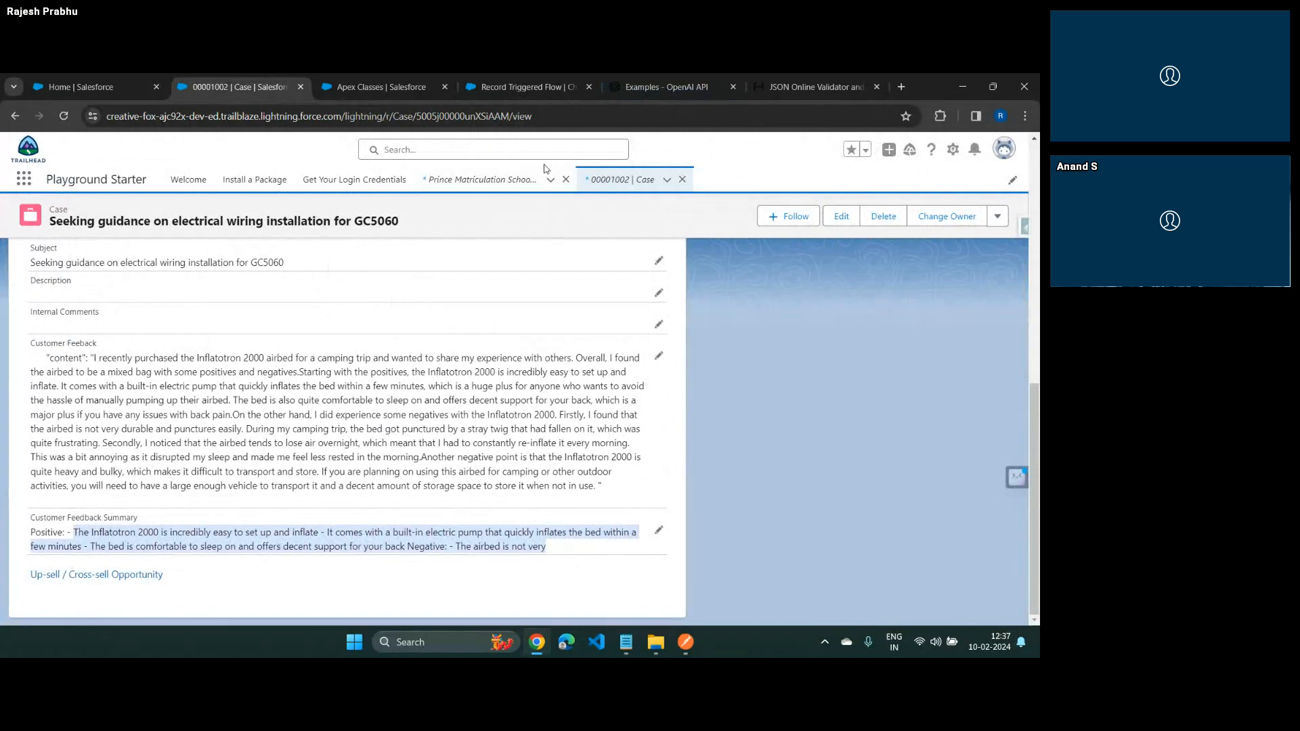
Switch to the Trailblazer Community Groups meeting room, start the camera video, and look back through the earlier chat messages
key(alt+Tab)
key(alt+Tab)
key(Tab)
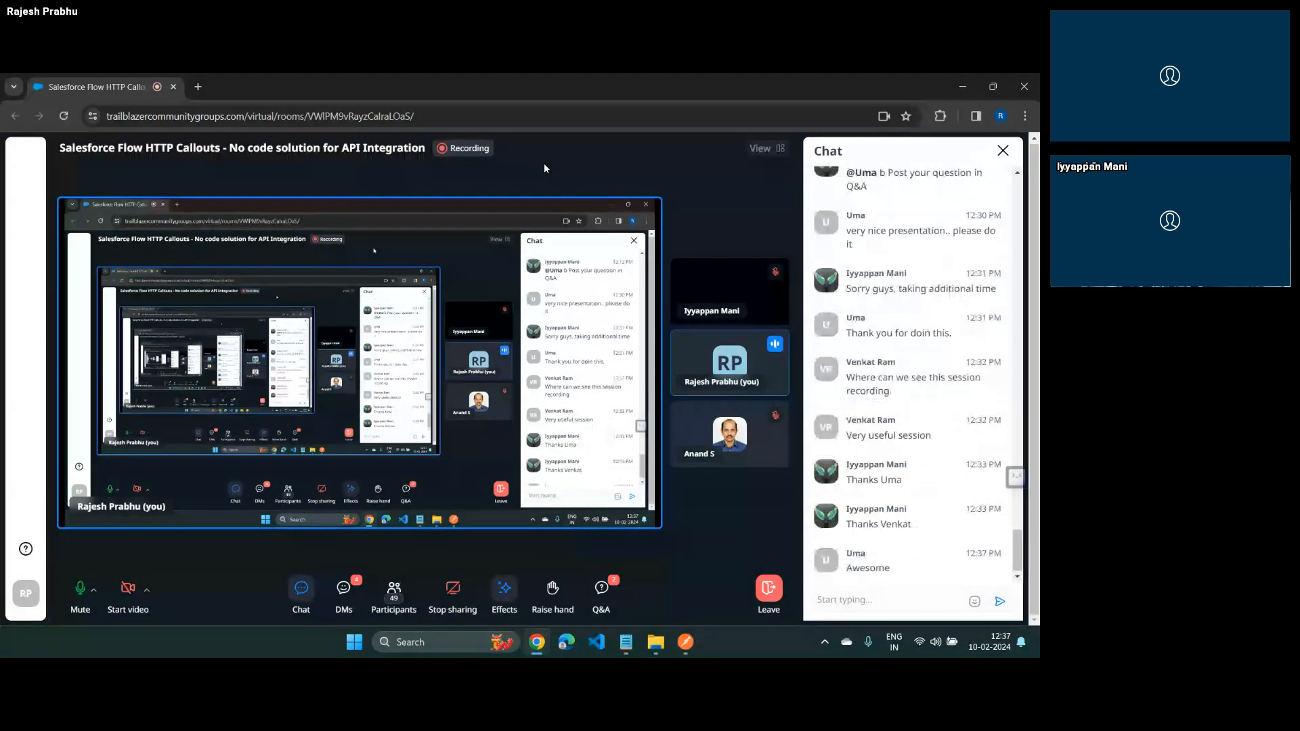
click(128, 589)
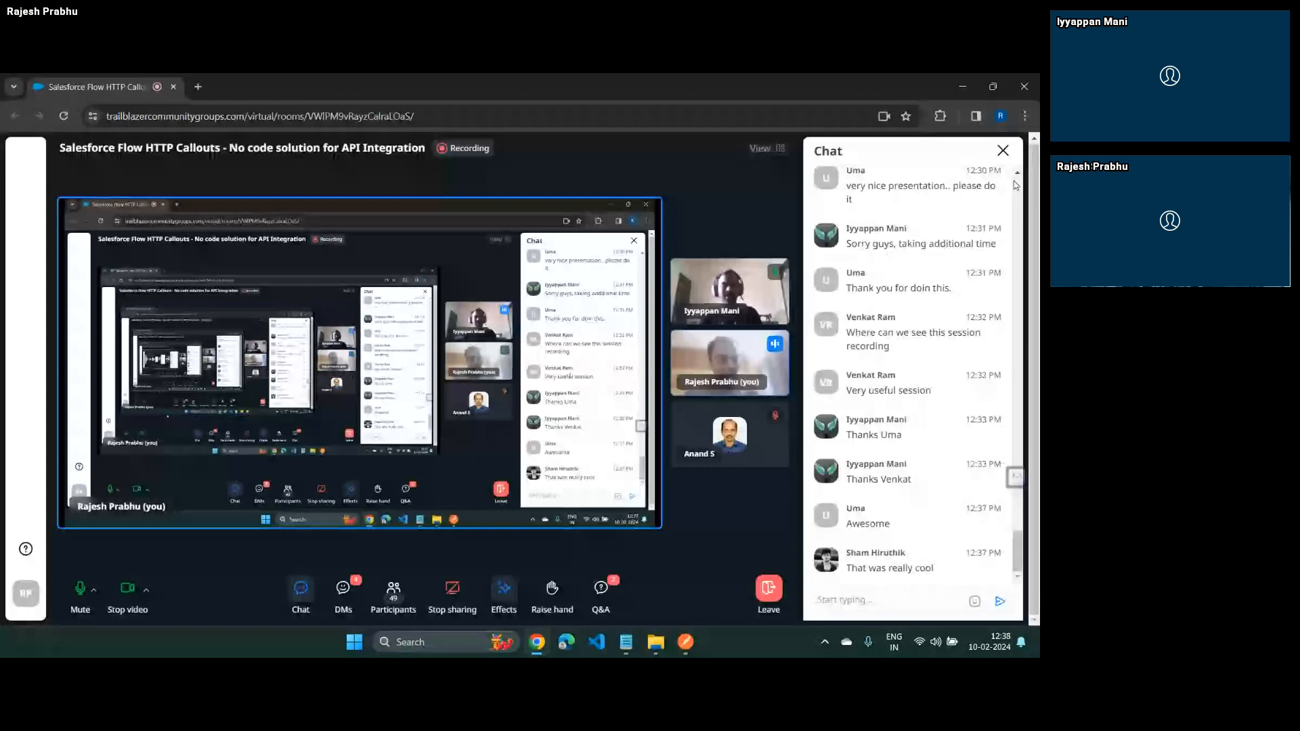
scroll(1015, 185, up, 10)
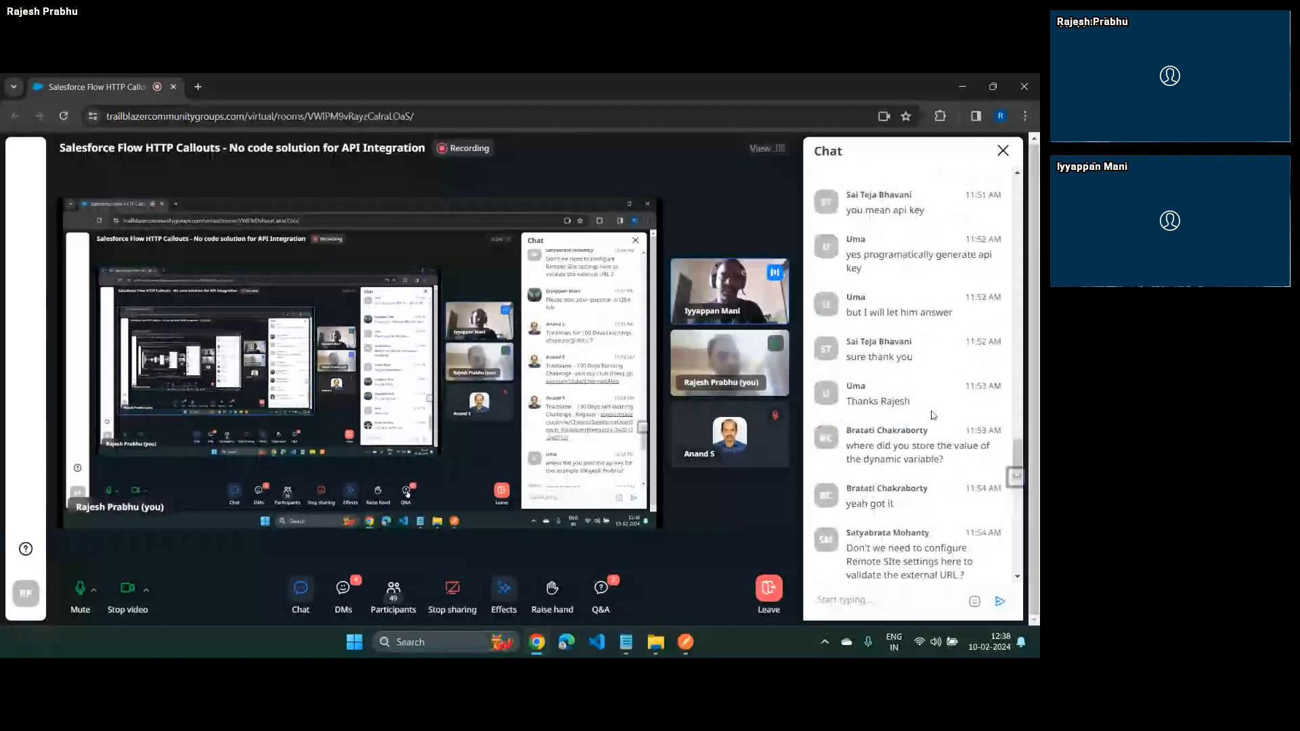
Open the meeting room's Q&A to read the attendees' questions, and switch to the Salesforce browser window
click(600, 589)
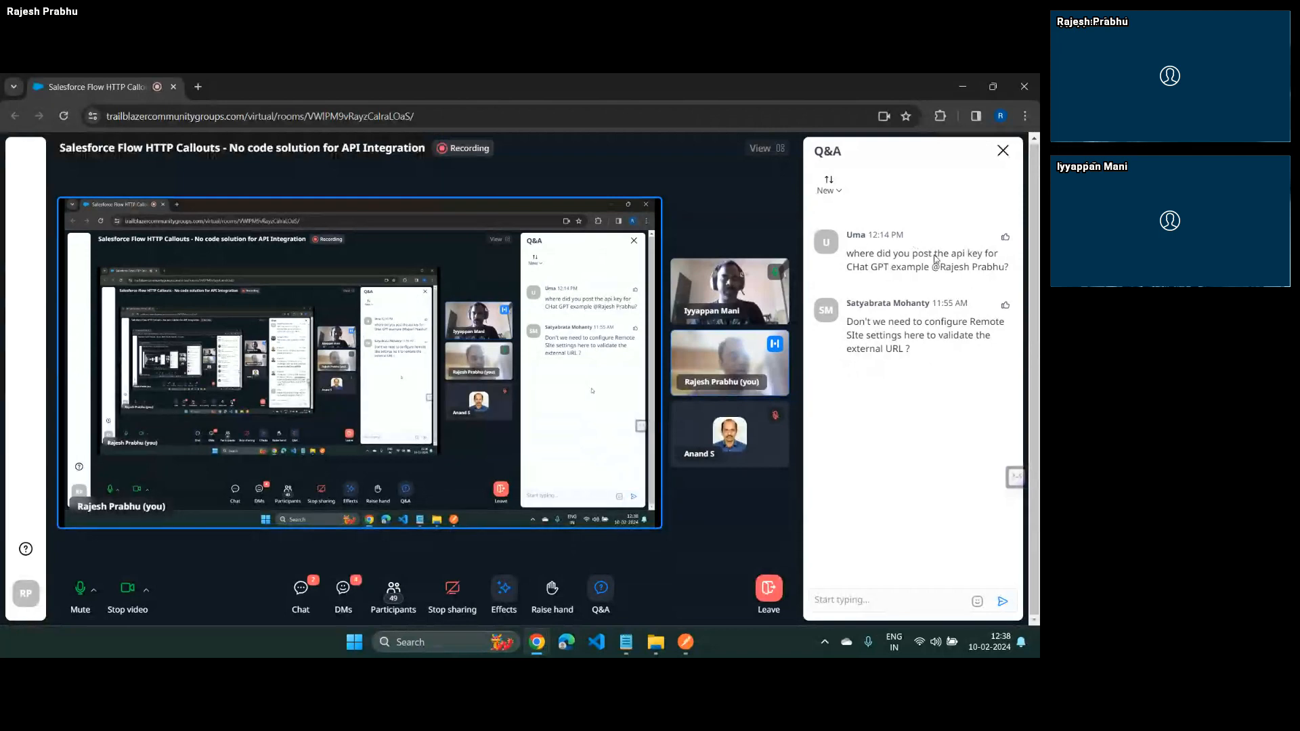
key(alt+Tab)
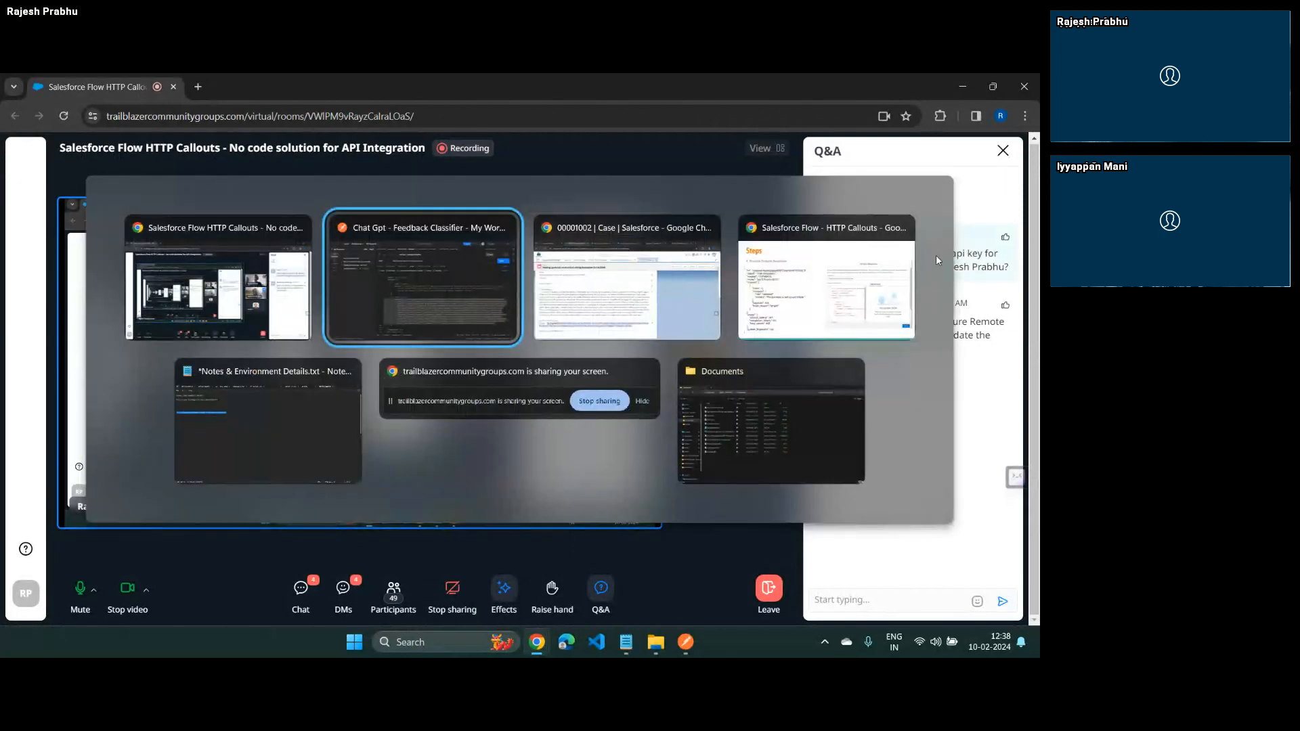
key(alt+Tab)
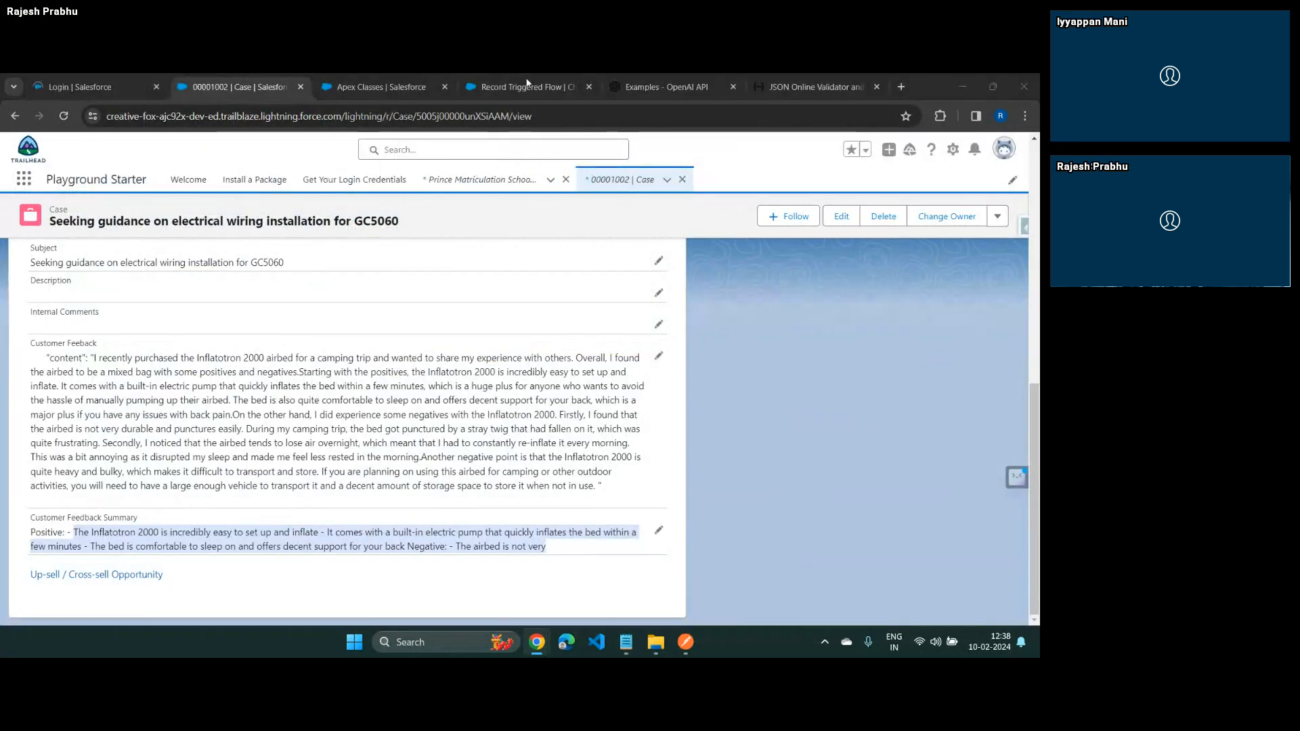
Search Salesforce Setup for "credent", open Named Credentials and show its list of external credentials
click(399, 85)
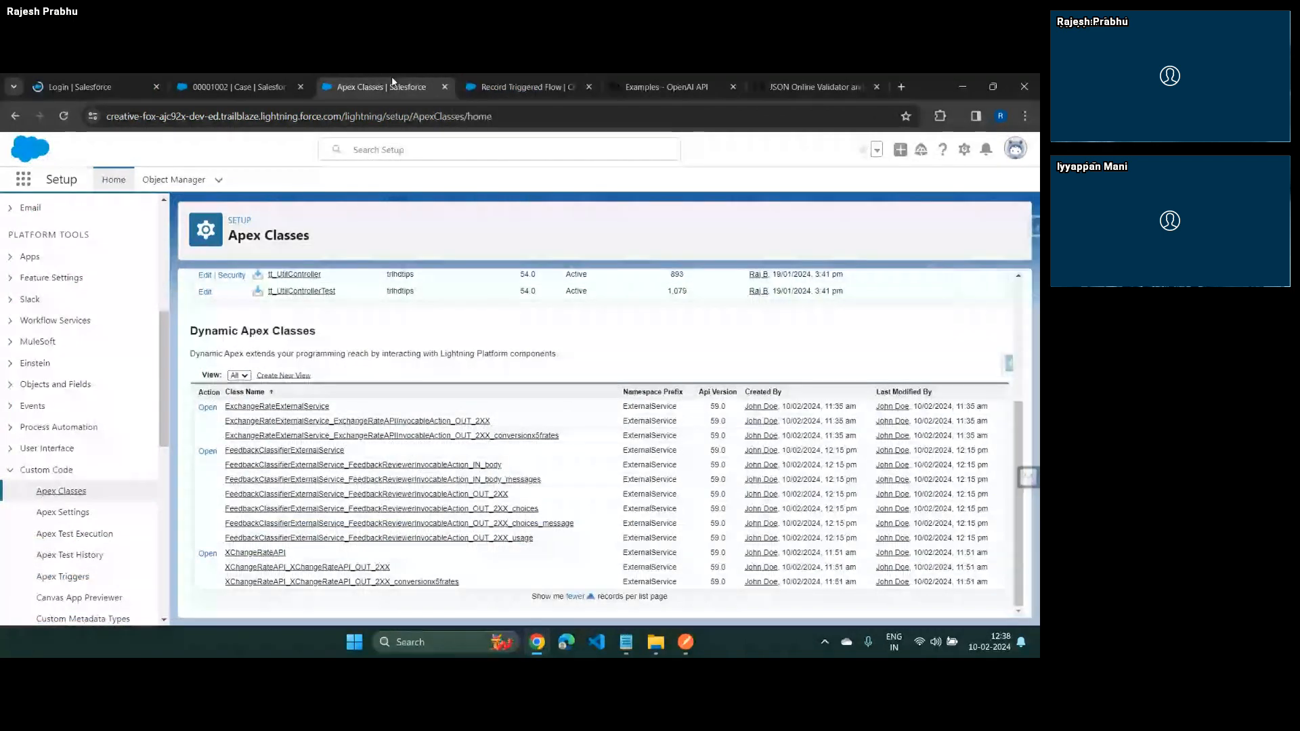
click(109, 210)
text(credent)
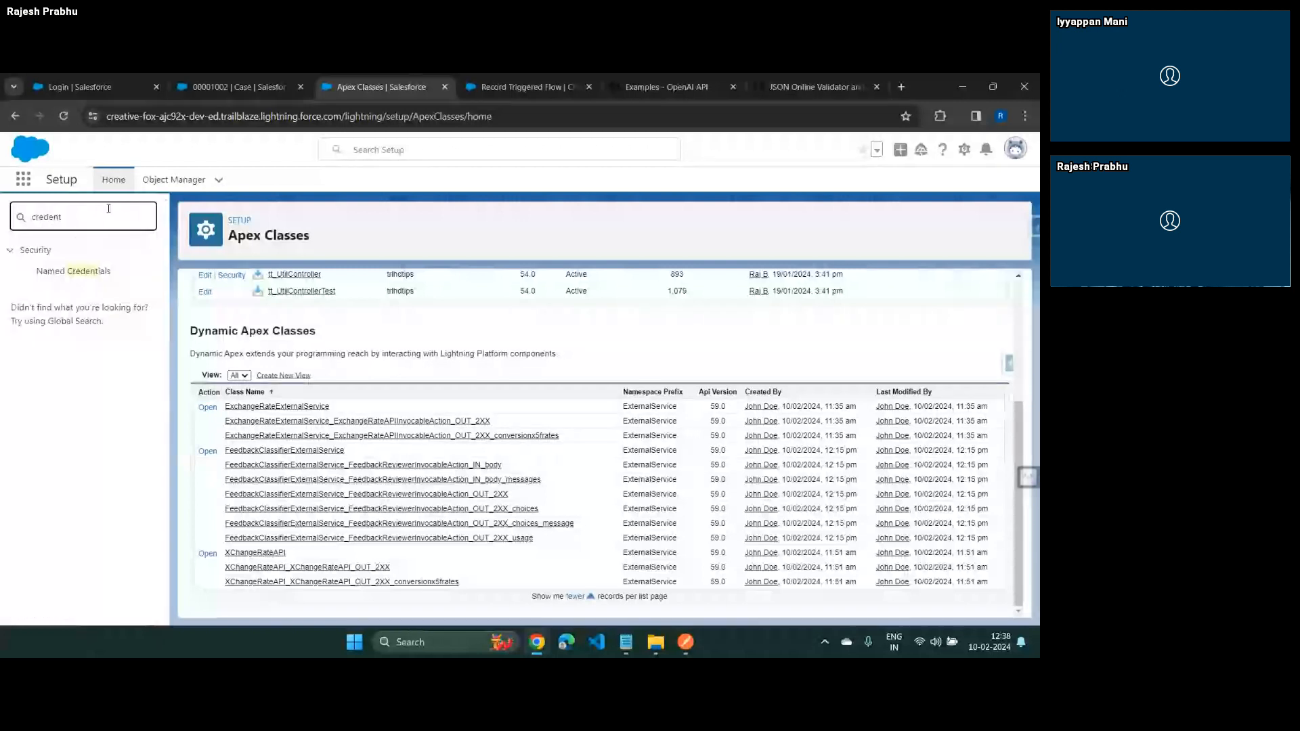
click(97, 278)
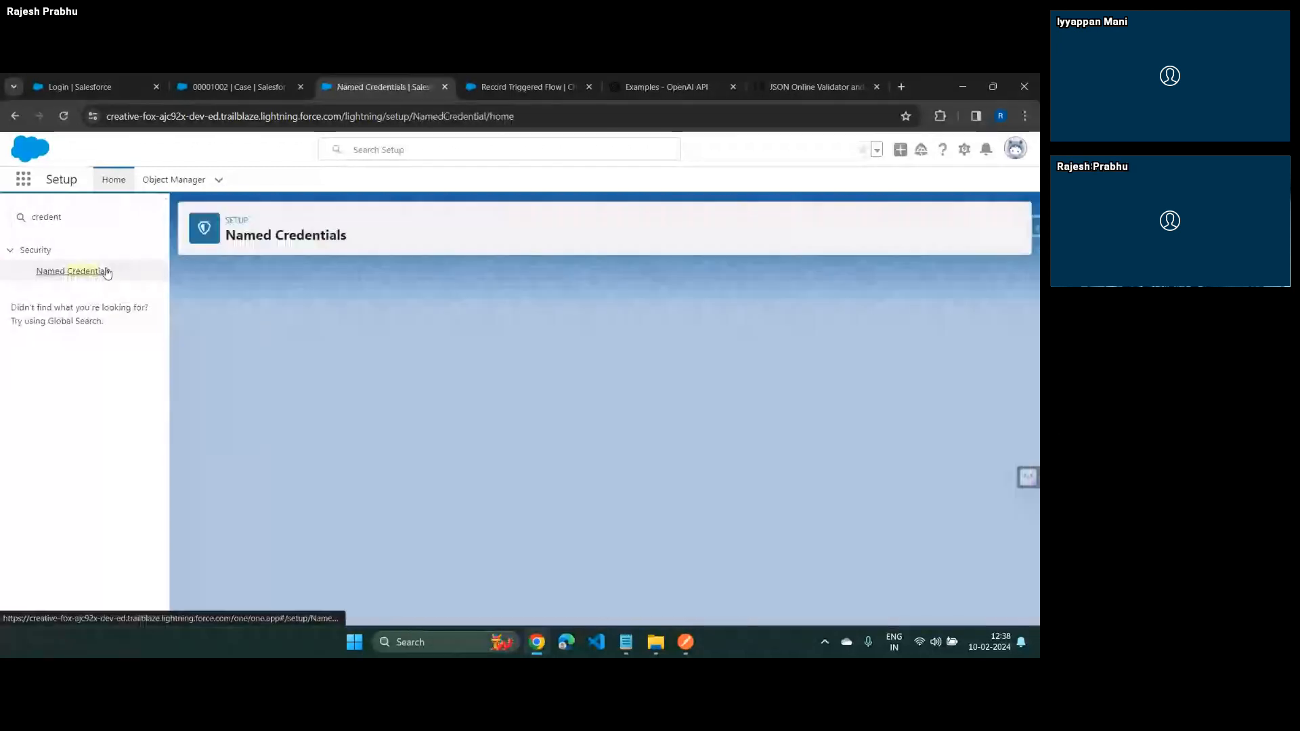
click(334, 278)
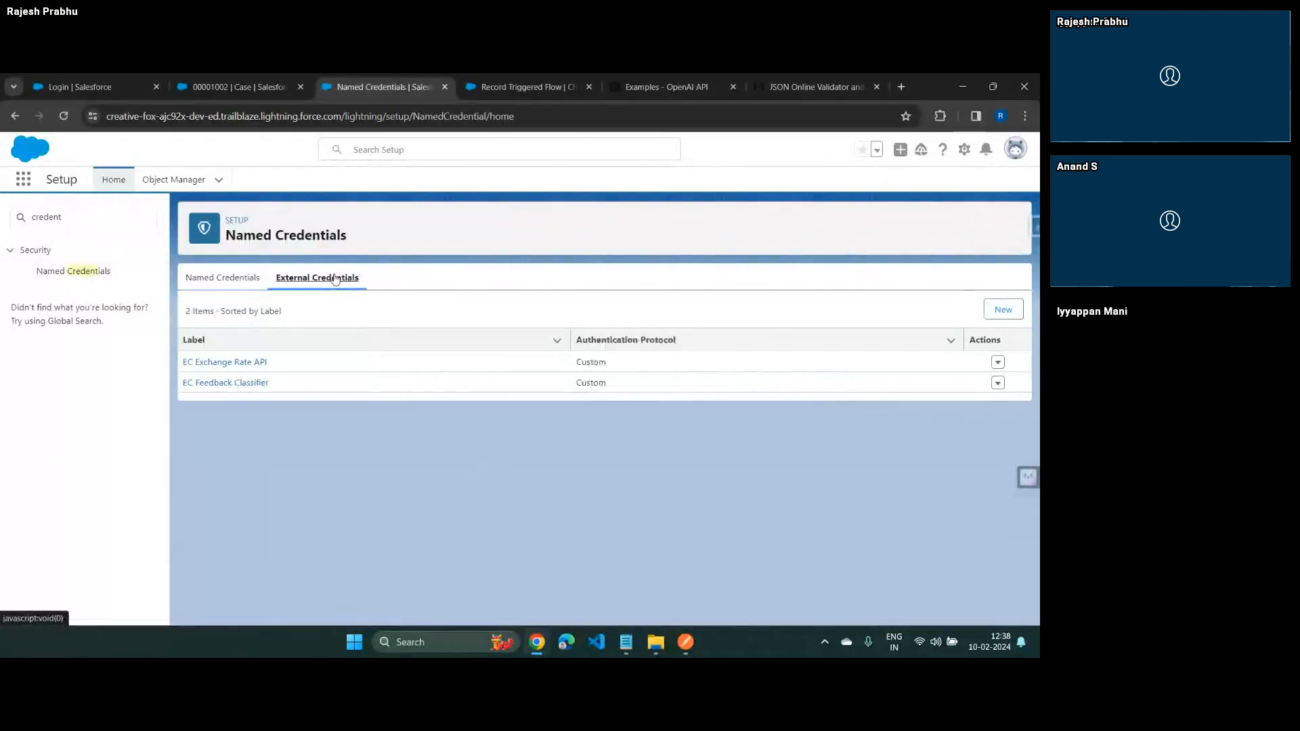
Open the EC Feedback Classifier external credential and examine where the API key is stored in its Authorization custom header
click(232, 384)
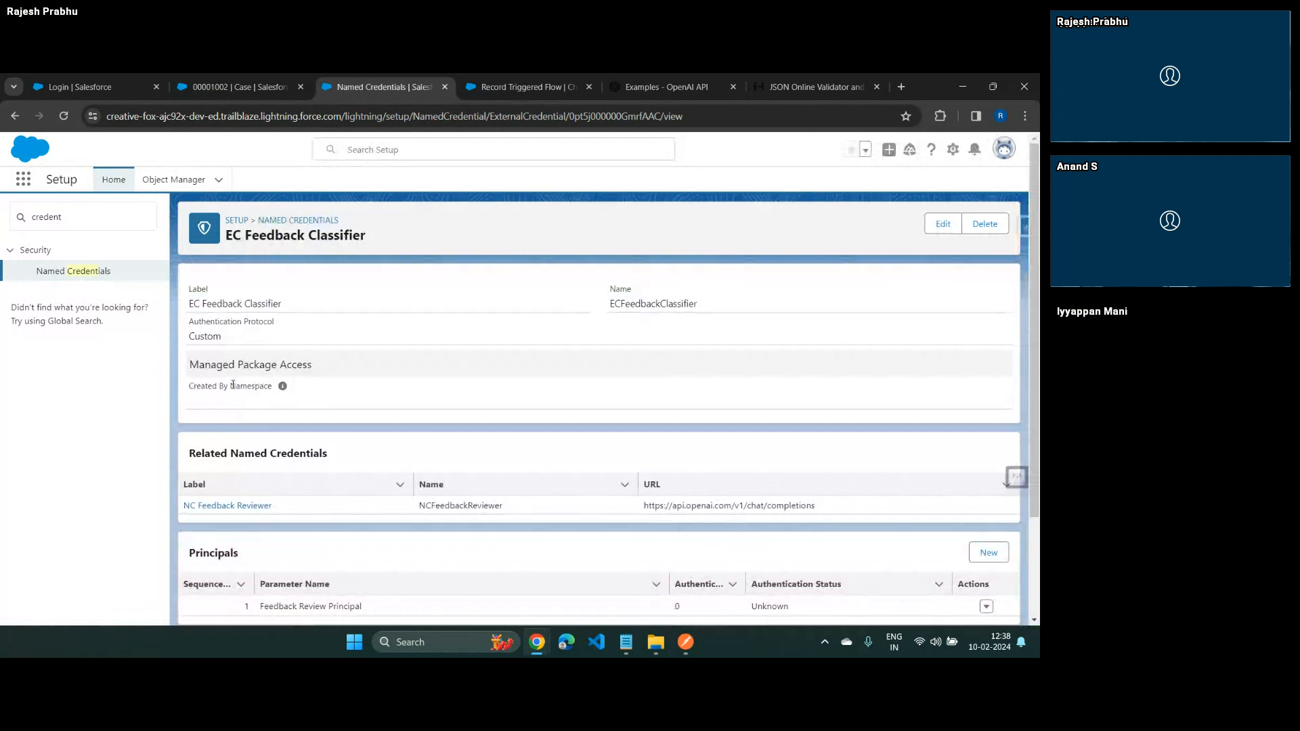
scroll(543, 583, down, 1)
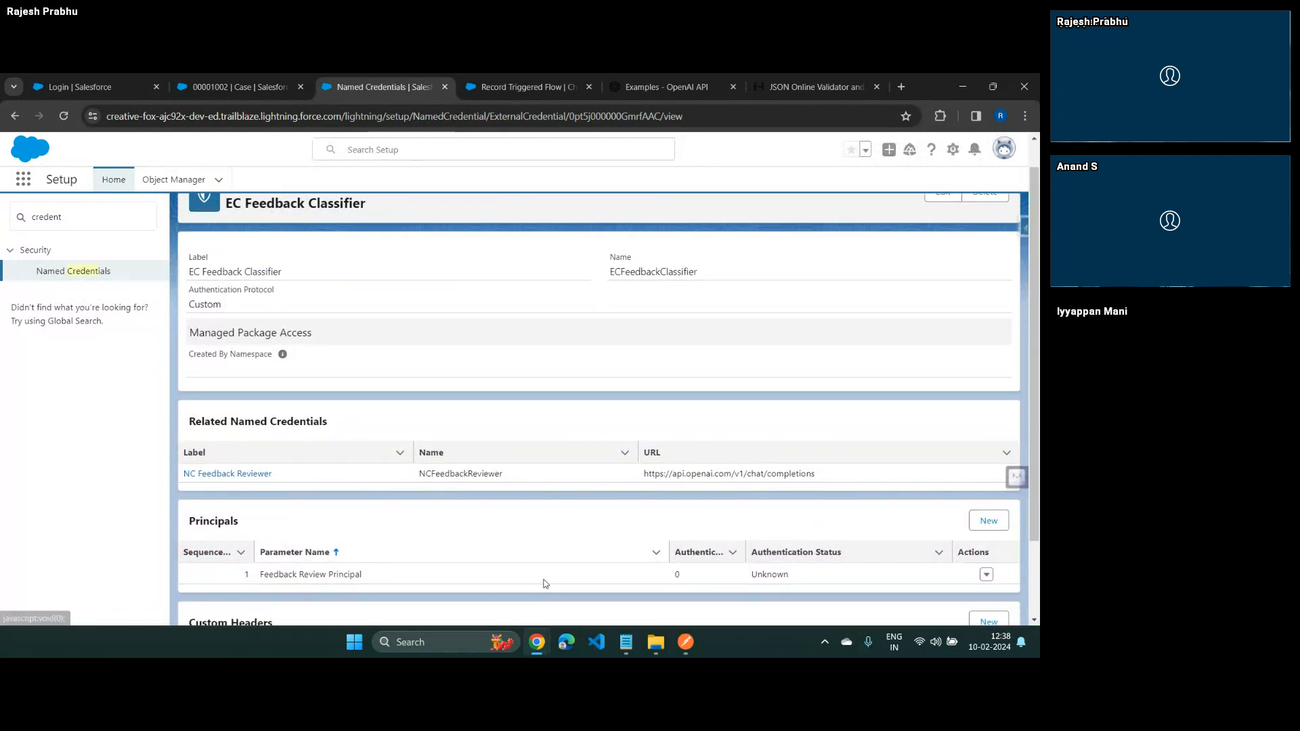
scroll(546, 583, down, 3)
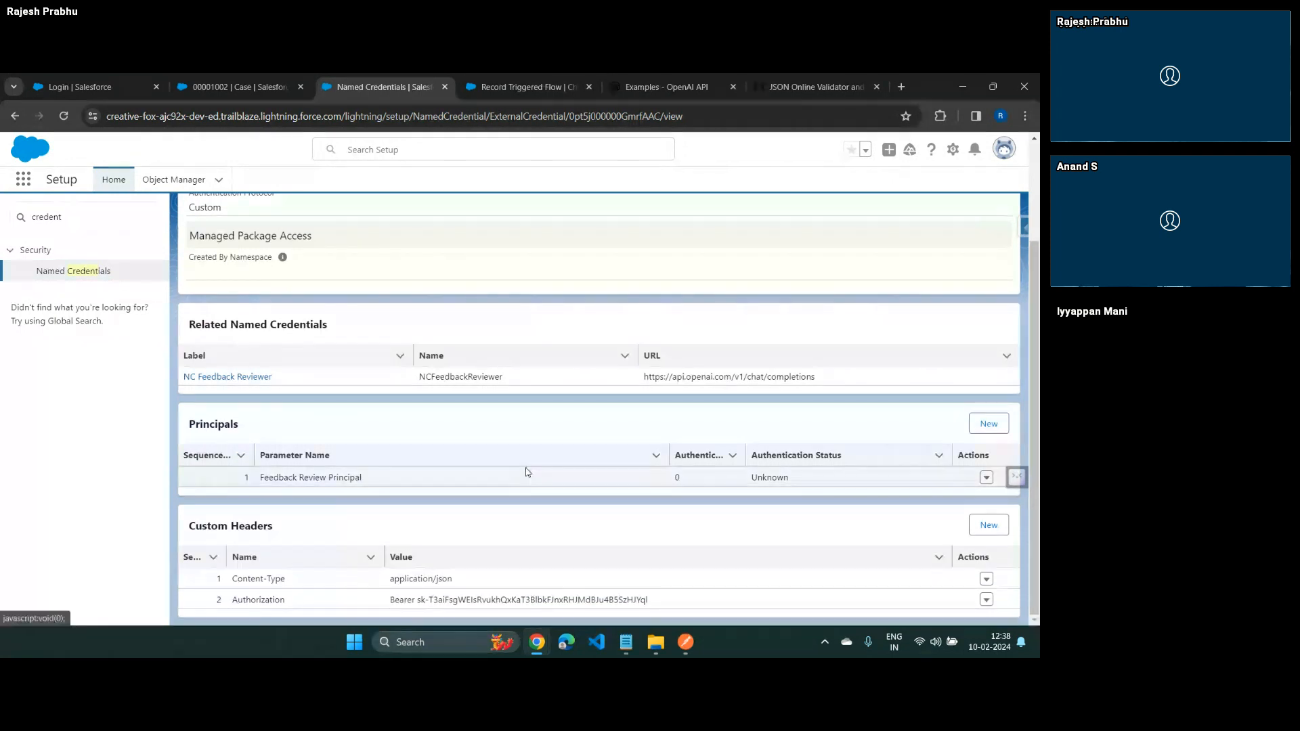
drag(454, 600, 629, 591)
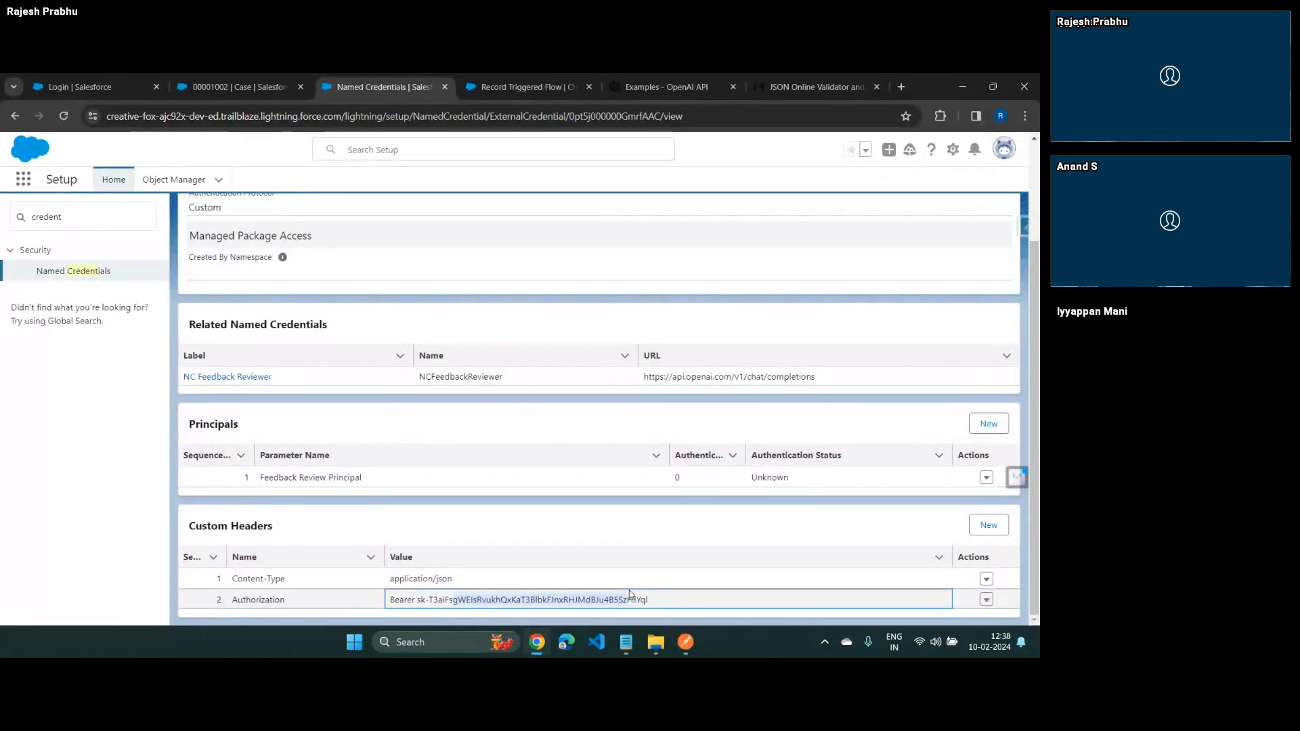
Return to the meeting room, choose to wait for the unresponsive pages, and highlight the Q&A comment about continuing integration sessions
key(alt+Tab)
key(alt+Tab)
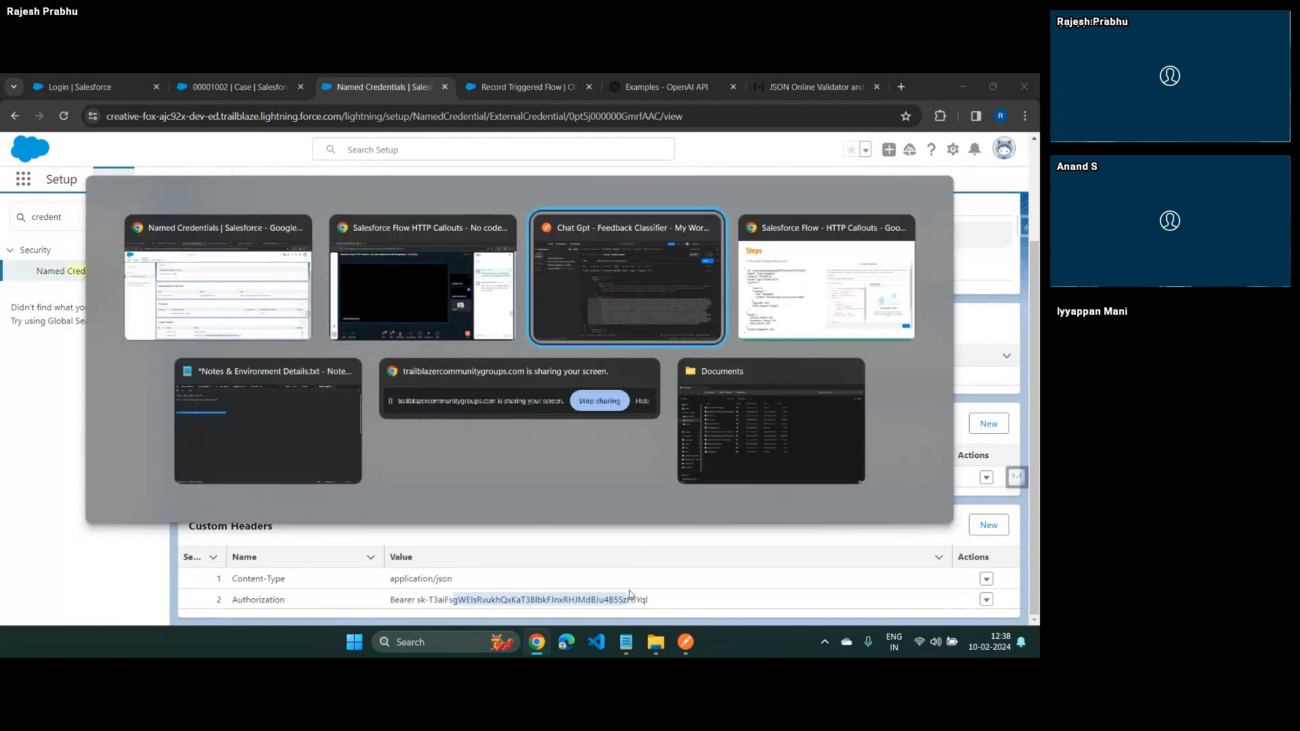
key(alt+shift+Tab)
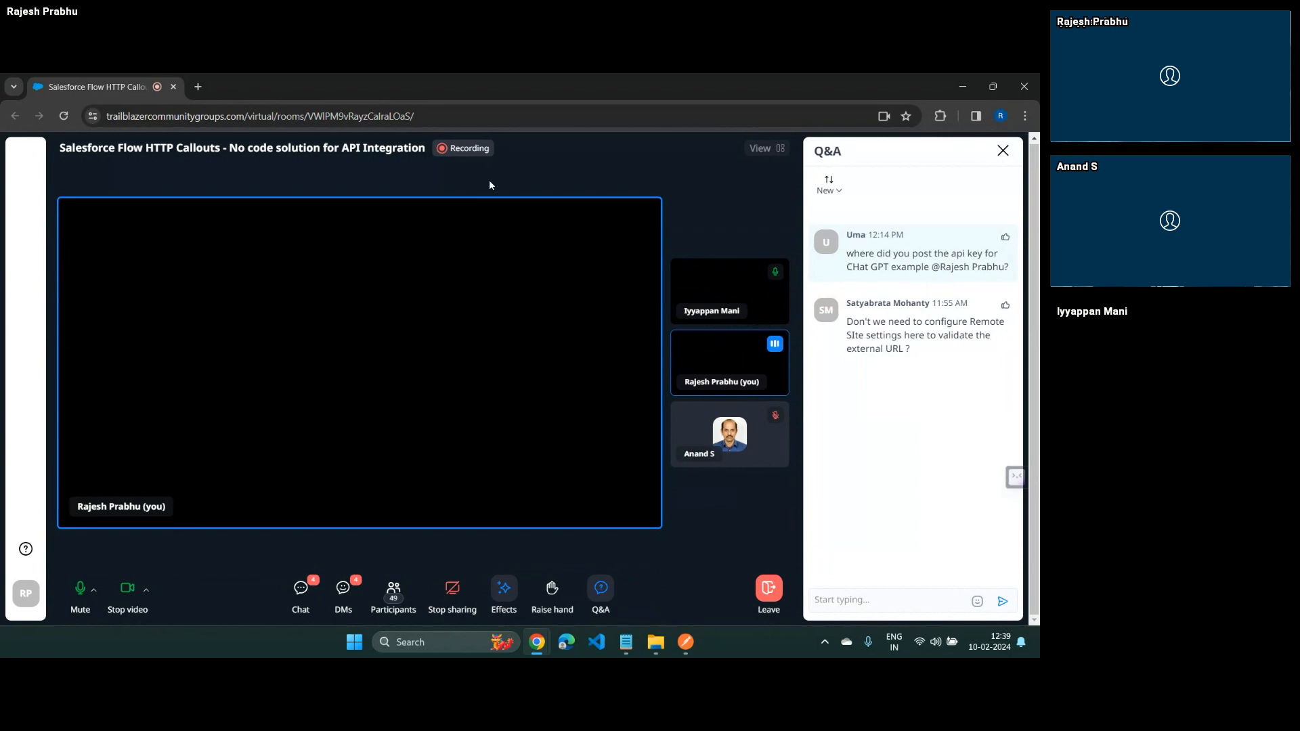
key(alt+Tab)
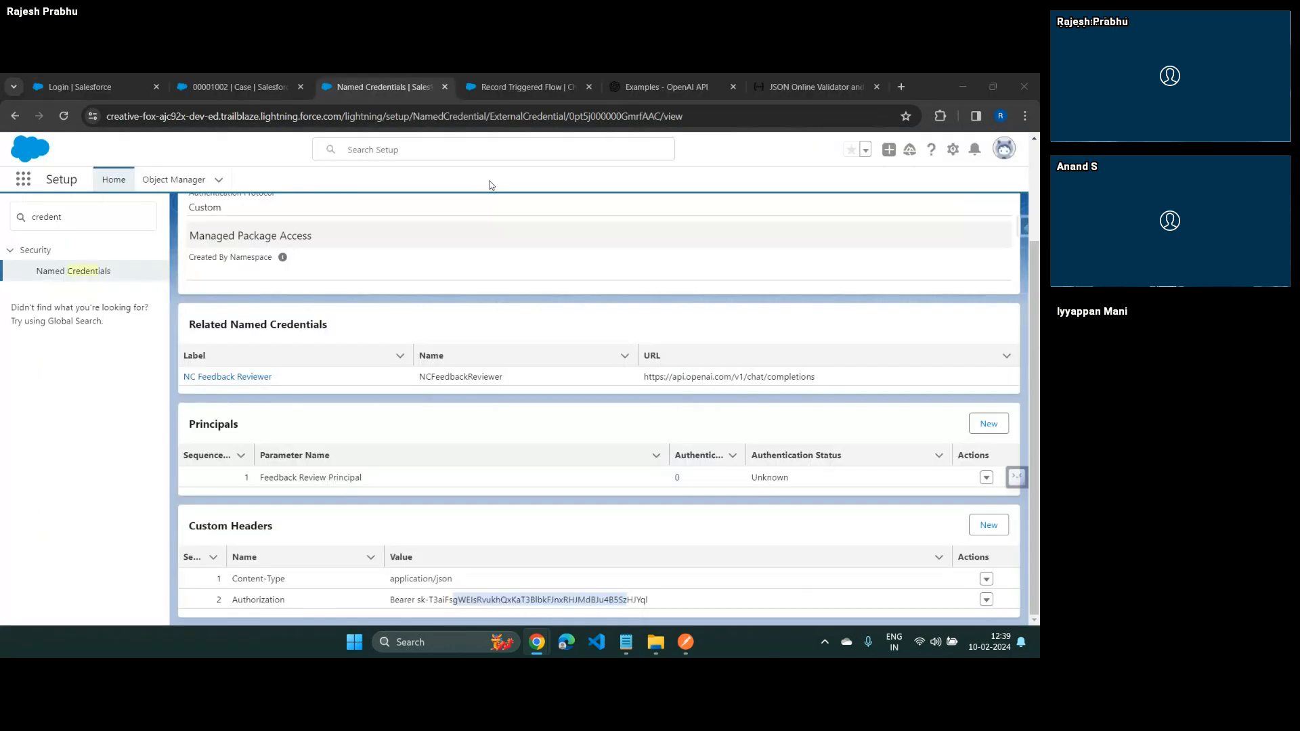
key(alt+Tab)
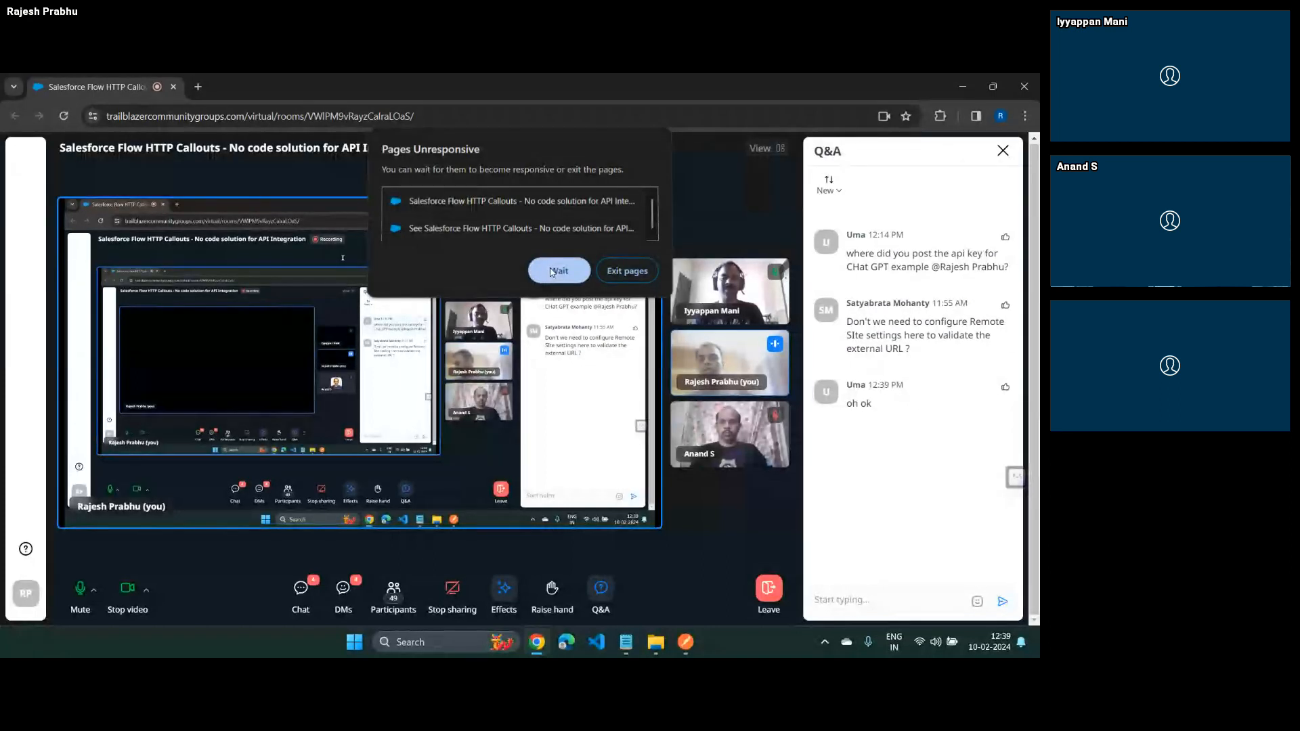
click(551, 271)
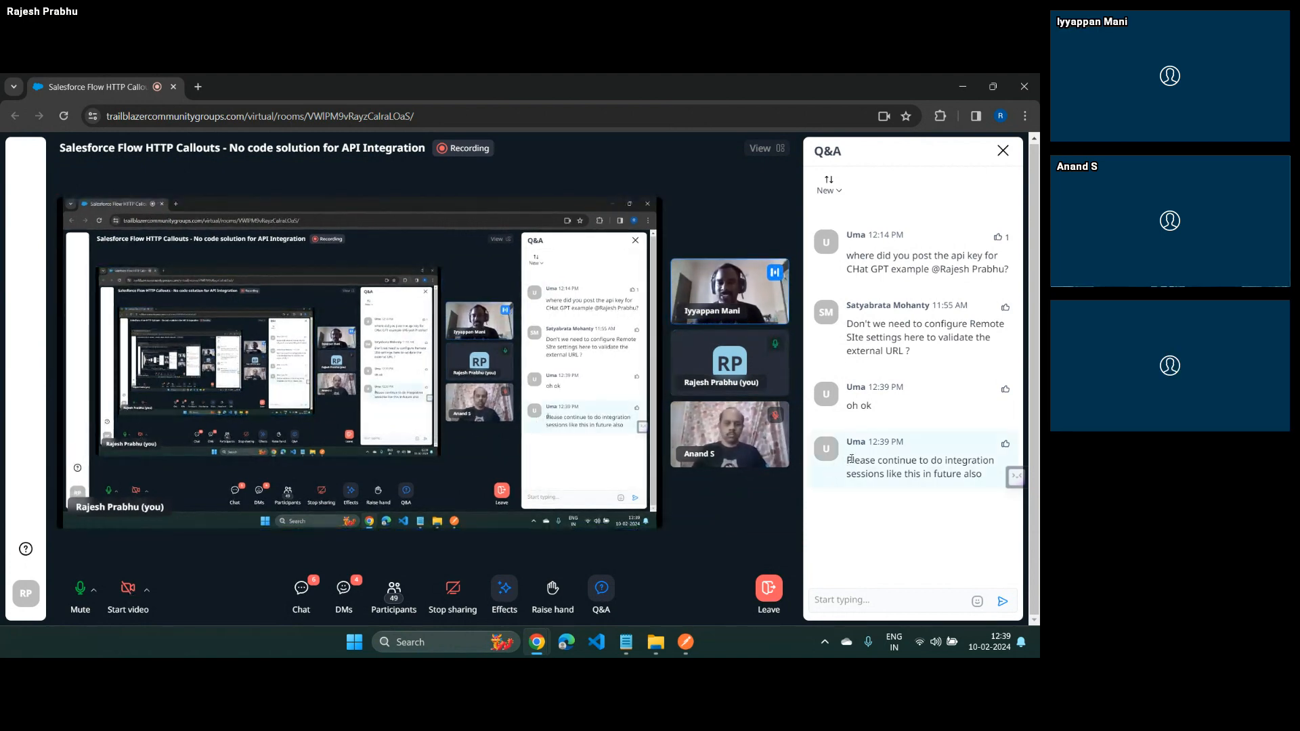
drag(847, 461, 994, 480)
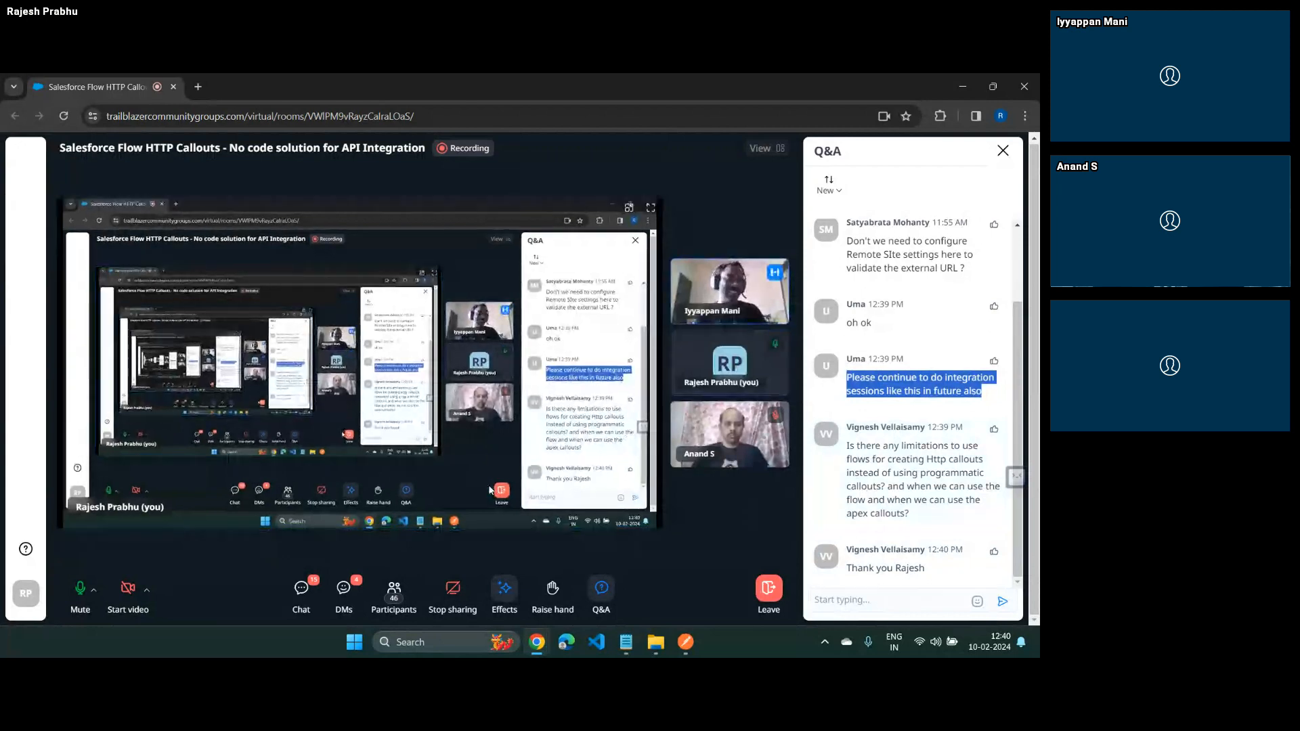
Start the camera video in the meeting room and mute the microphone
click(128, 589)
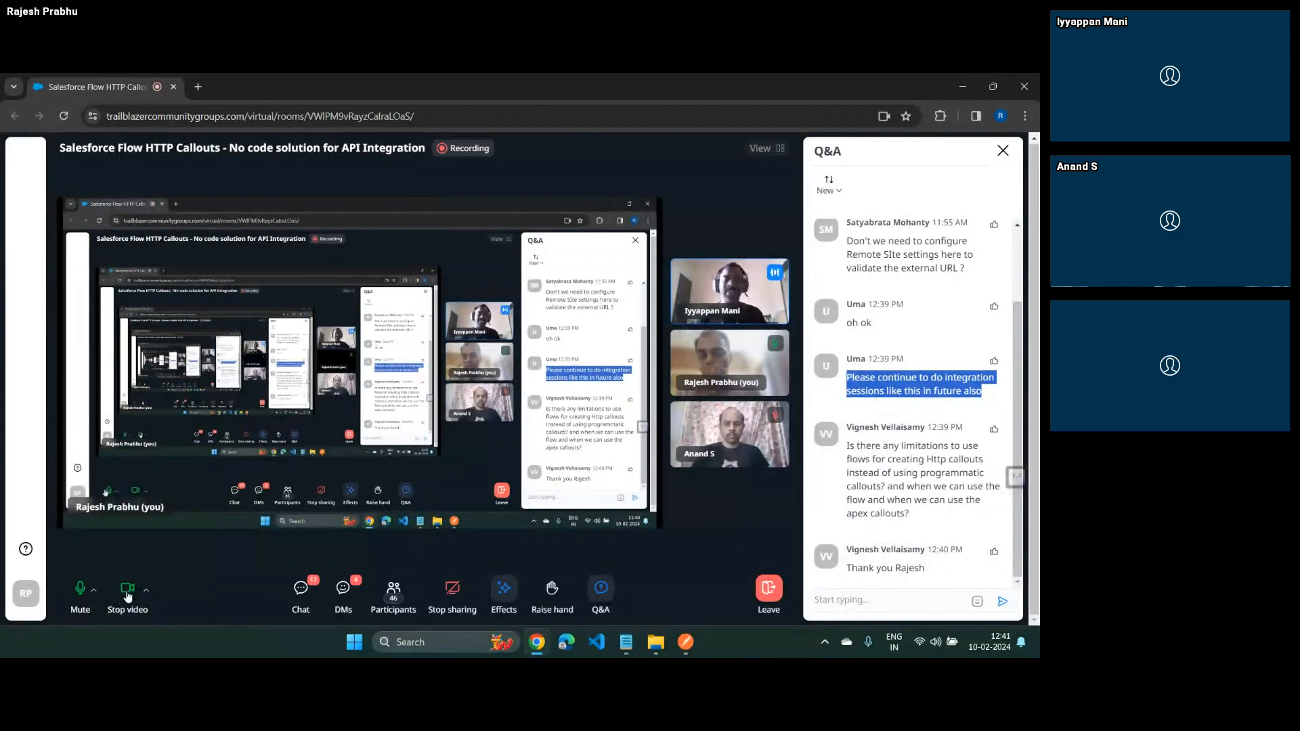
click(82, 592)
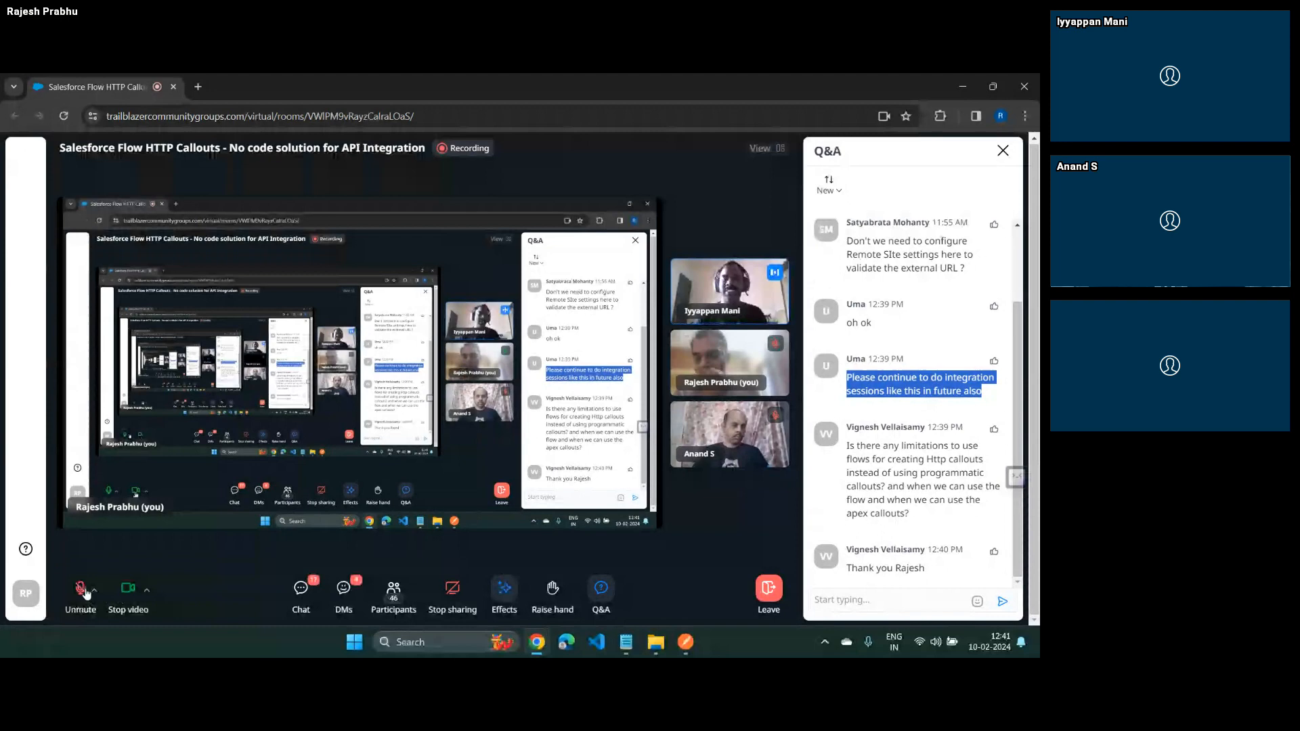
click(125, 594)
click(81, 591)
click(125, 594)
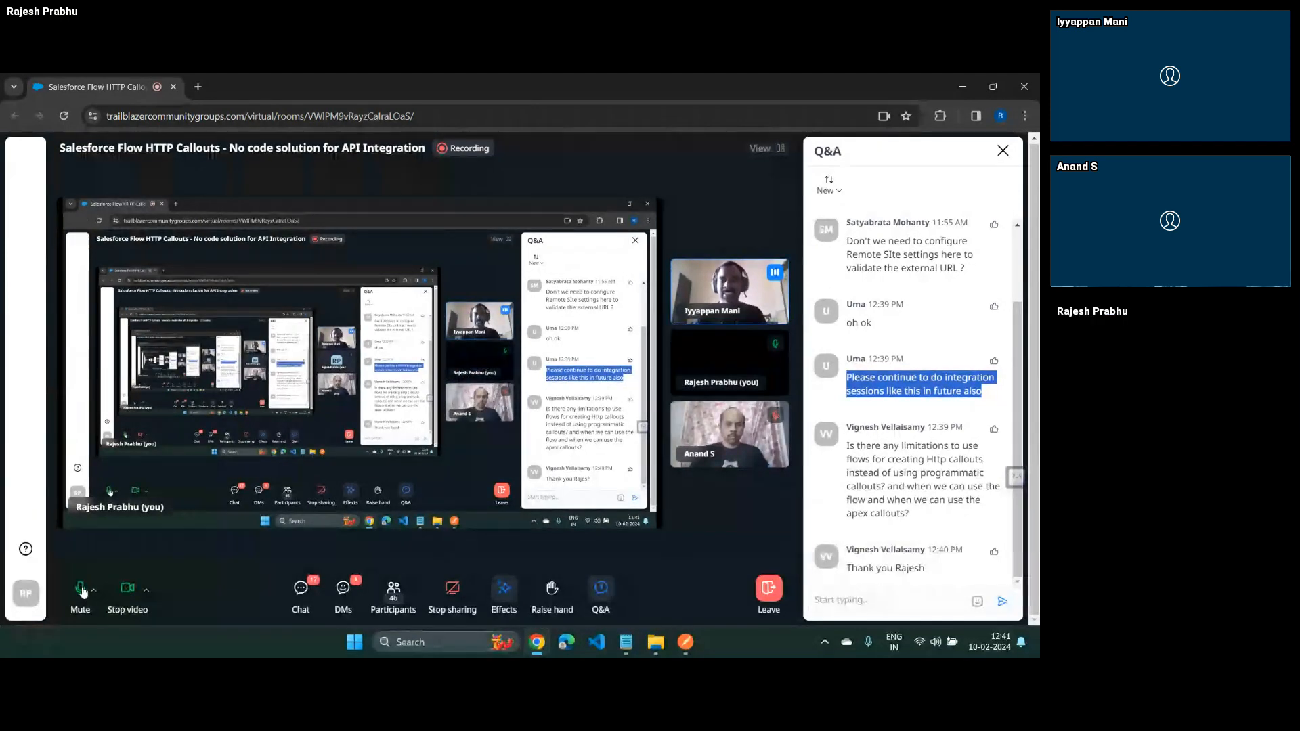
click(81, 592)
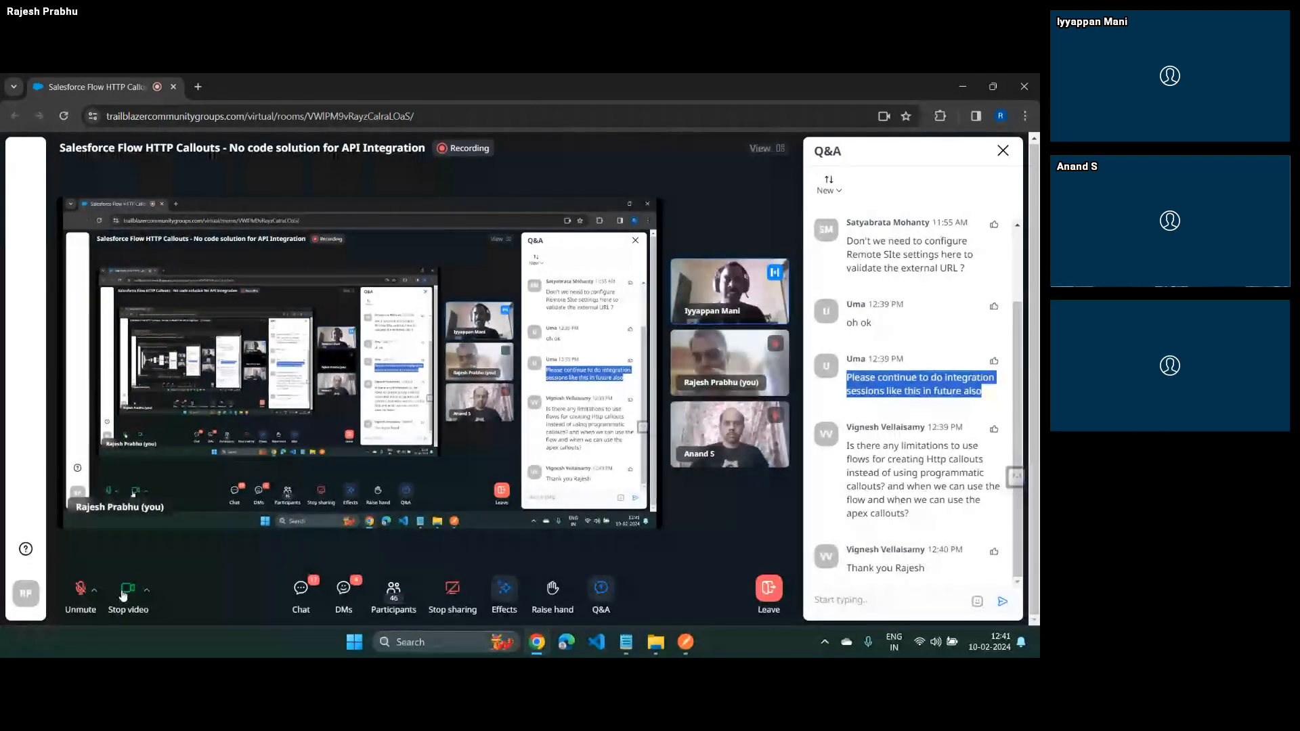